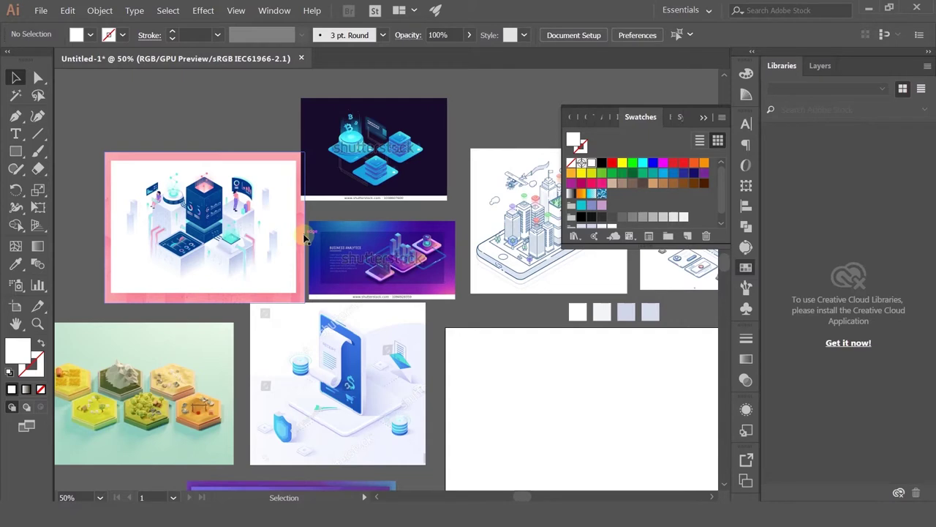
Move the pink-framed isometric reference image slightly away from the neighbouring dark and purple images, then deselect it.
drag(305, 237, 292, 214)
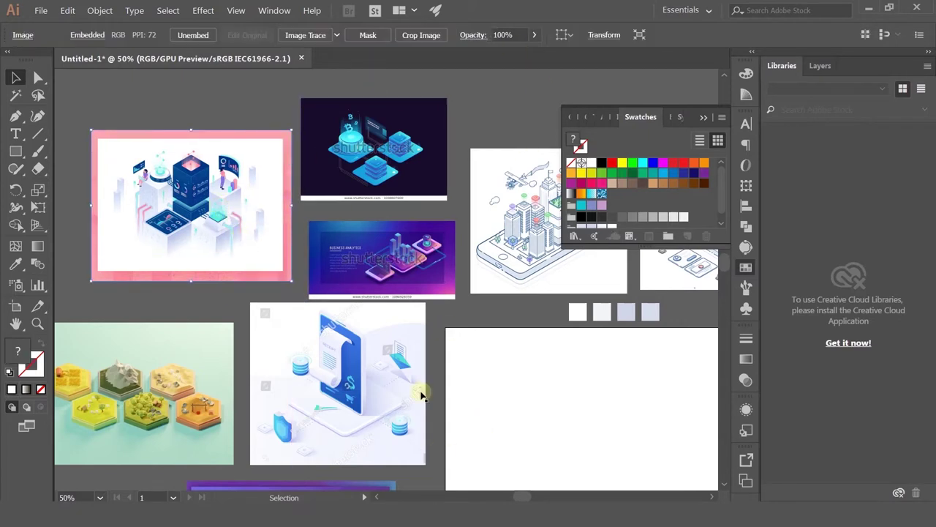
click(556, 436)
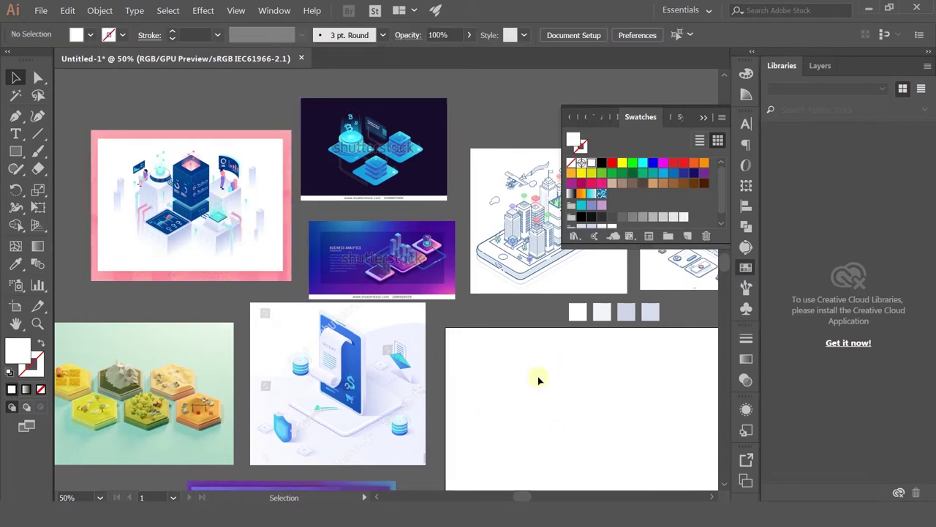
alt+scroll(538, 376, down, 1)
drag(552, 414, 500, 342)
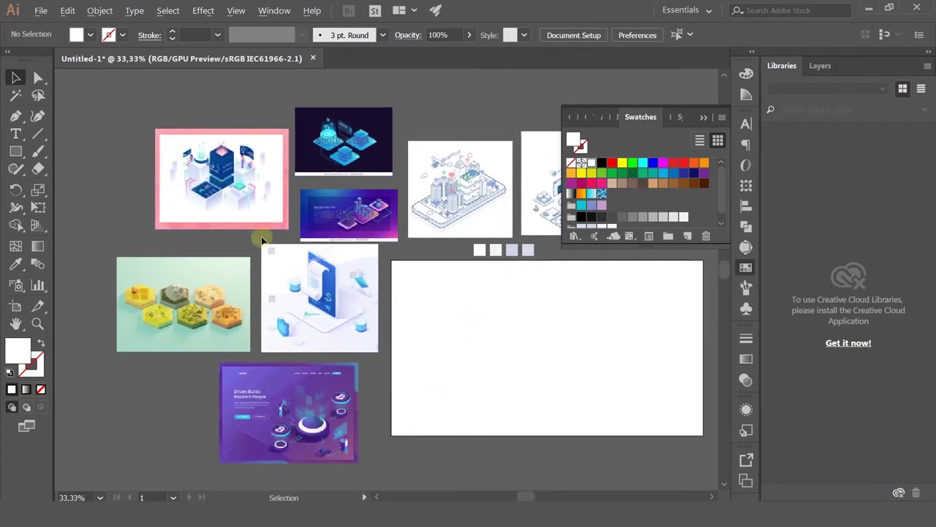
Collapse the floating Swatches panel that covers the reference images.
alt+scroll(387, 142, up, 4)
alt+scroll(357, 181, down, 3)
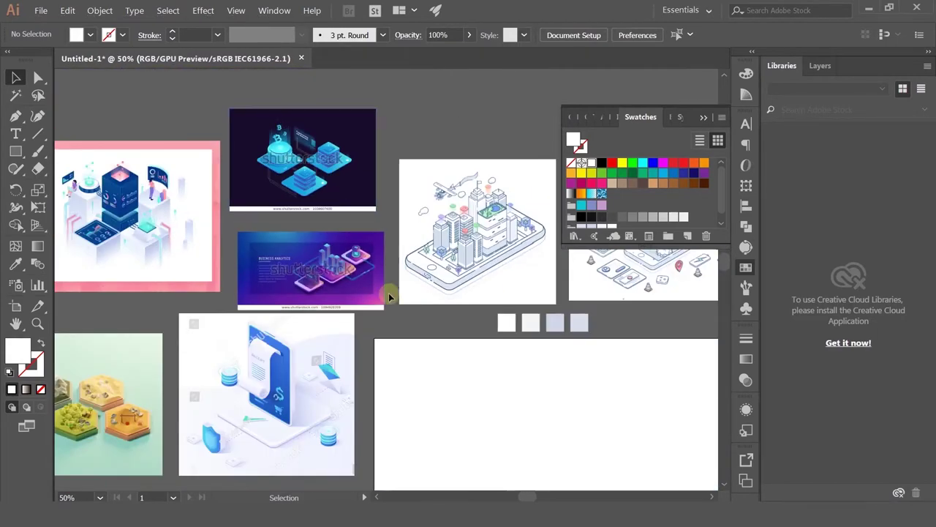
drag(388, 296, 451, 243)
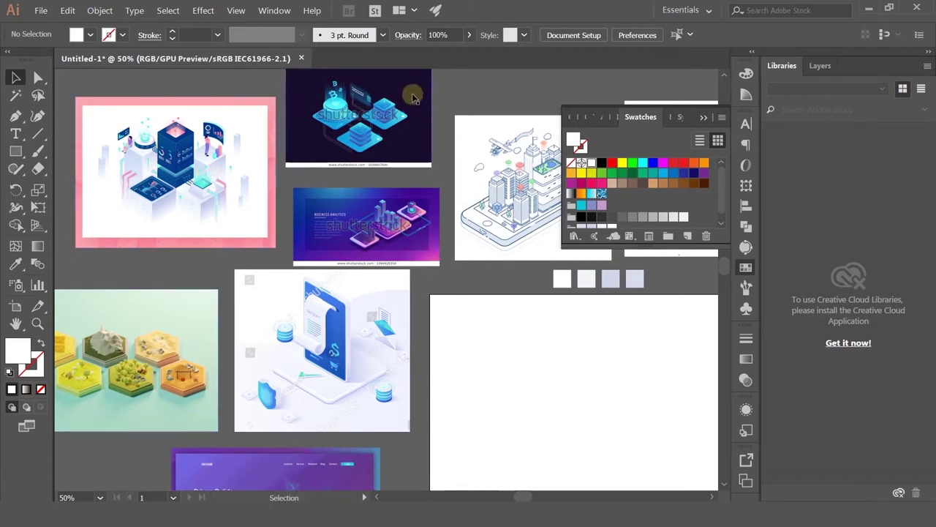
click(704, 118)
click(549, 416)
Examine the isometric reference images around the artboard, including a close look at the receipt phone illustration.
alt+scroll(441, 278, down, 1)
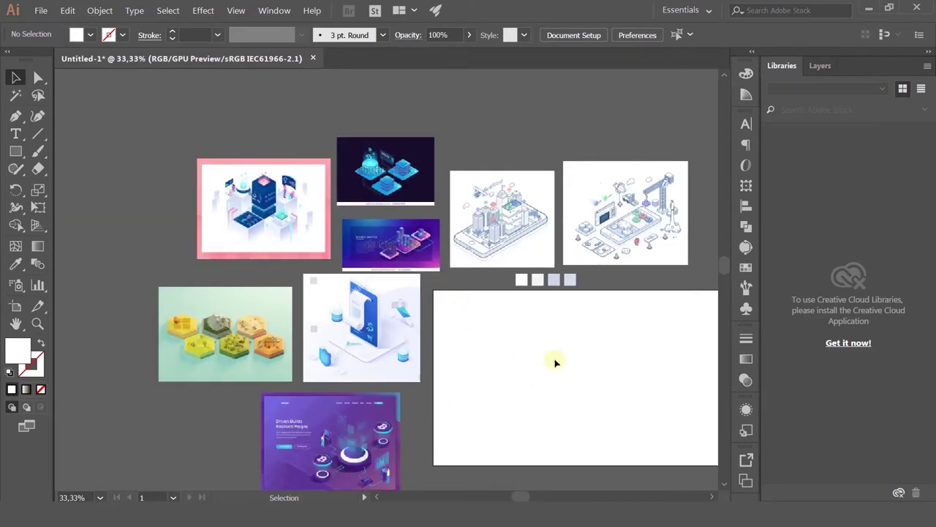
scroll(555, 362, up, 2)
scroll(554, 361, down, 1)
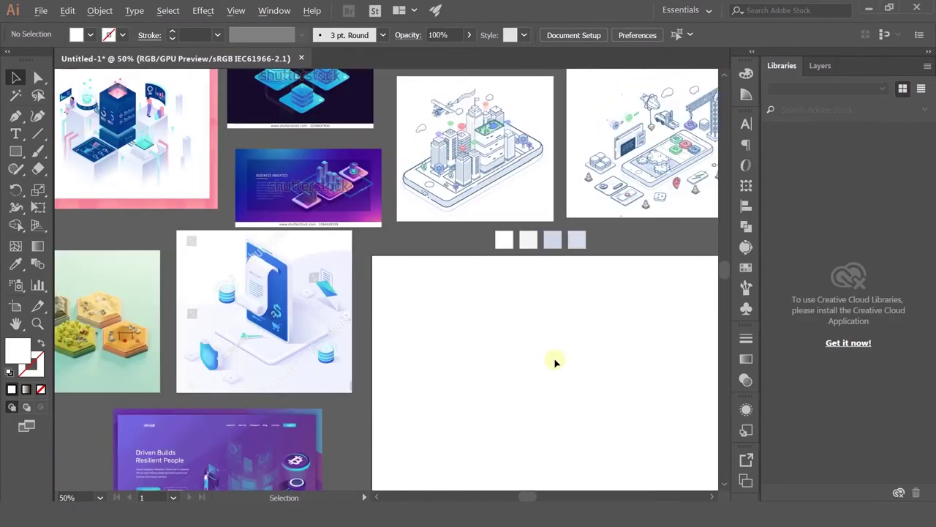
drag(549, 362, 581, 391)
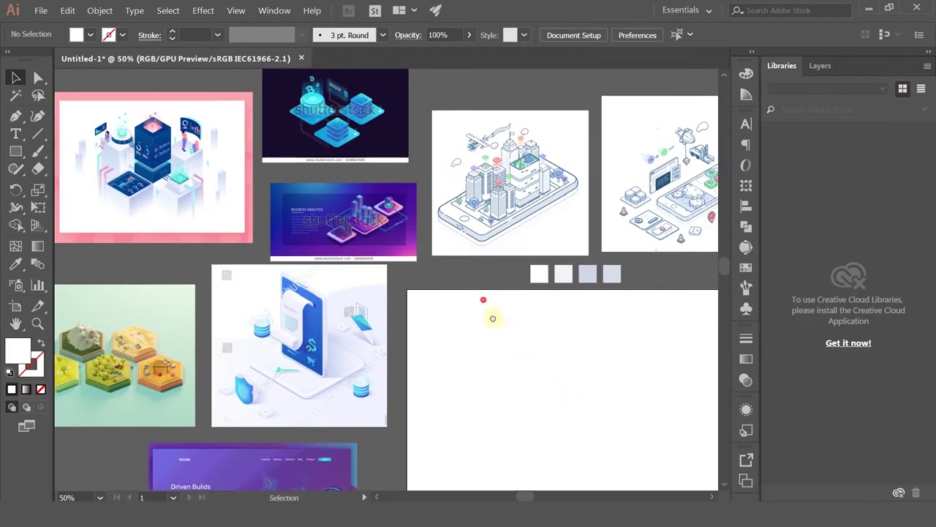
drag(492, 318, 516, 361)
alt+scroll(445, 329, up, 3)
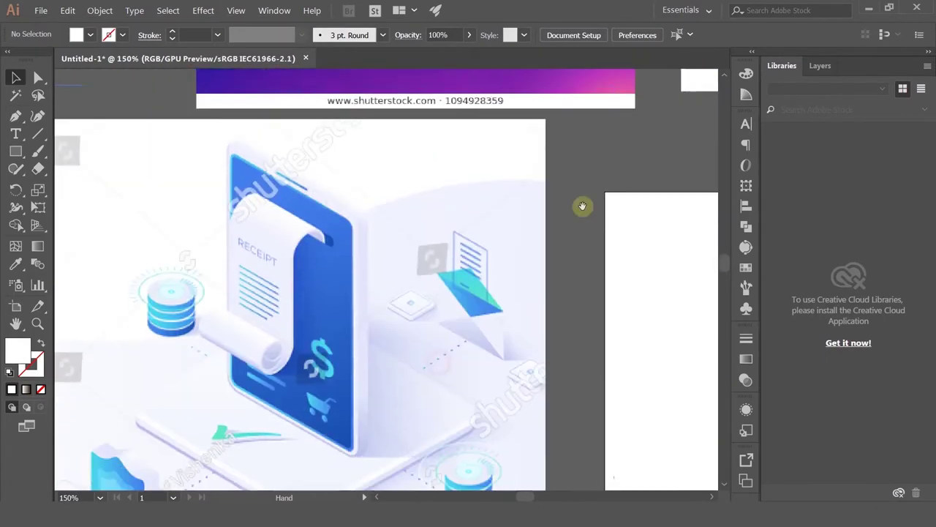
drag(582, 206, 599, 373)
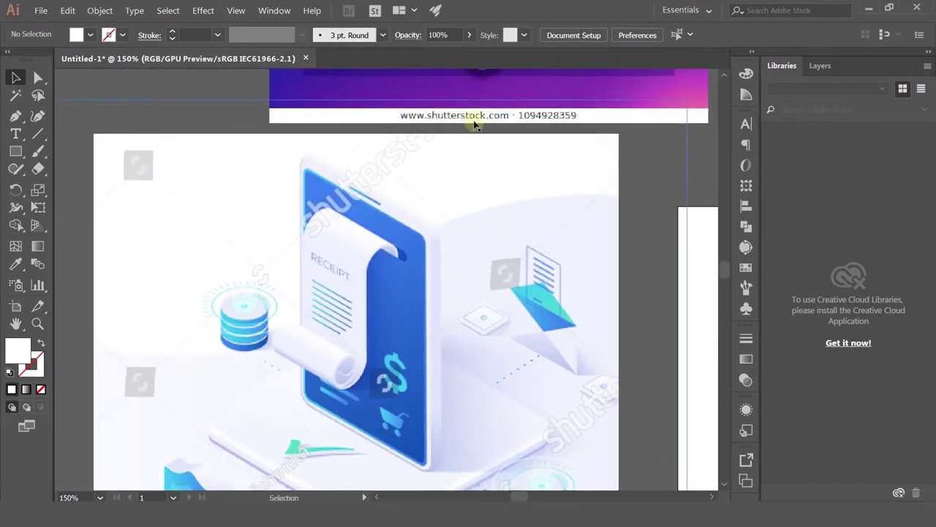
alt+scroll(489, 232, down, 2)
drag(517, 207, 501, 180)
alt+scroll(495, 341, down, 1)
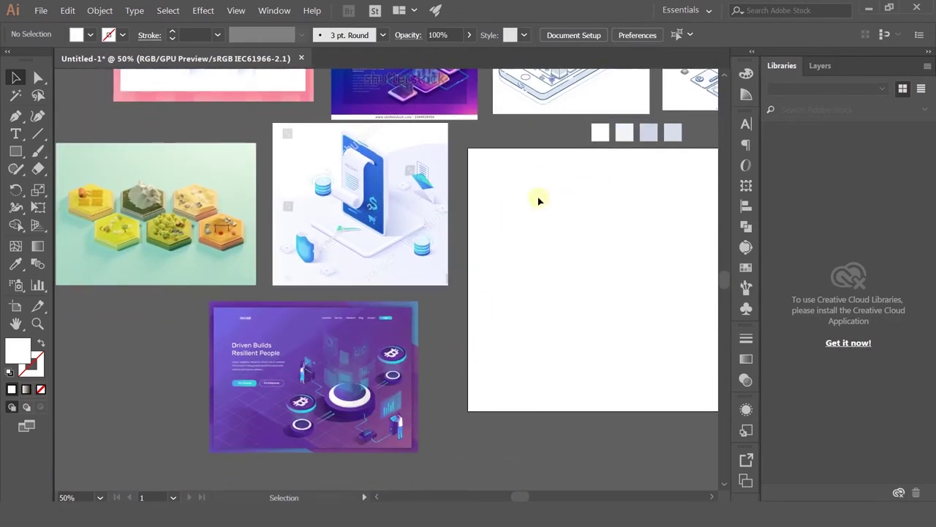
Examine the four pale colour squares above the artboard up close.
drag(658, 230, 474, 277)
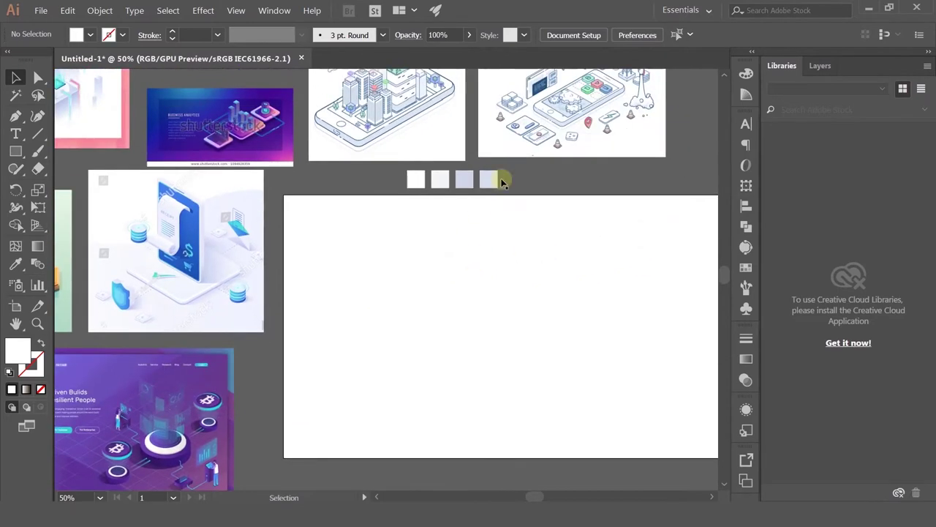
drag(397, 188, 480, 191)
click(516, 177)
scroll(517, 180, up, 3)
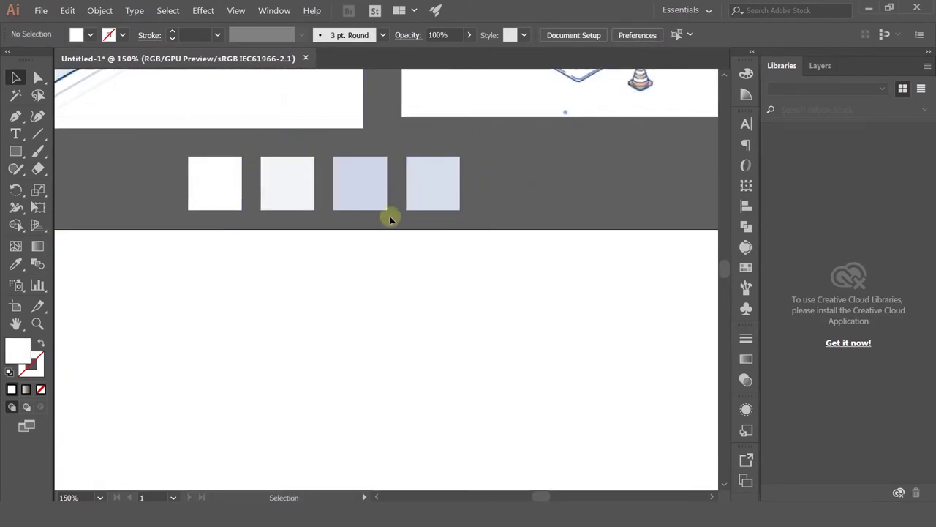
scroll(390, 218, down, 2)
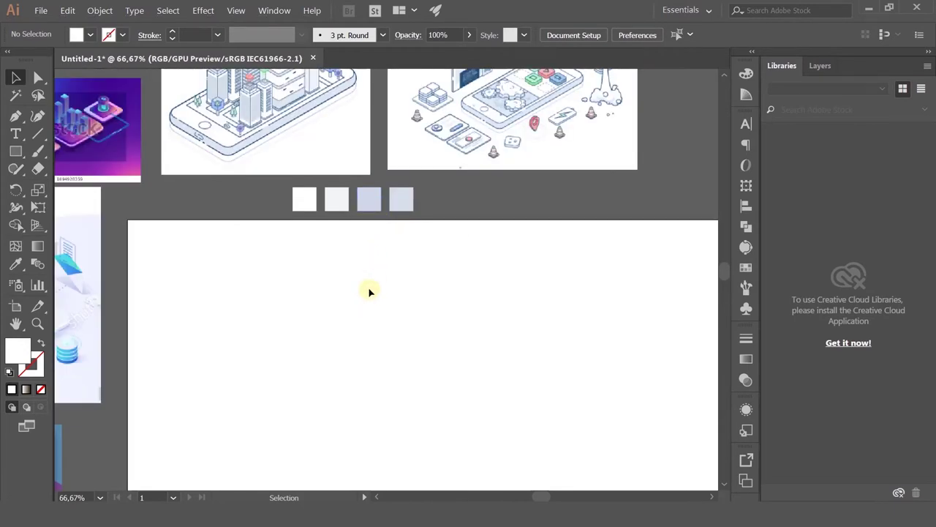
scroll(373, 285, down, 1)
drag(372, 310, 480, 394)
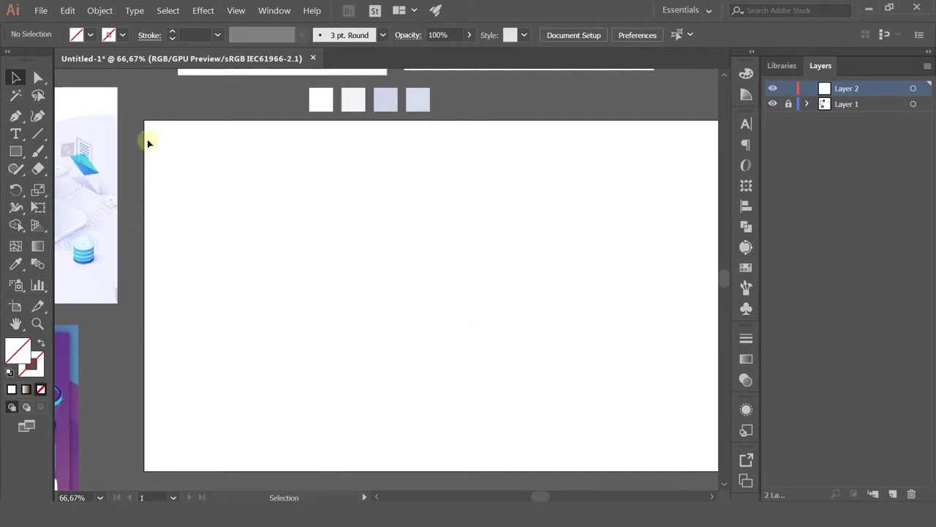
Draw a straight vertical line on the artboard in Layer 2 with the Pen tool.
click(15, 115)
click(314, 170)
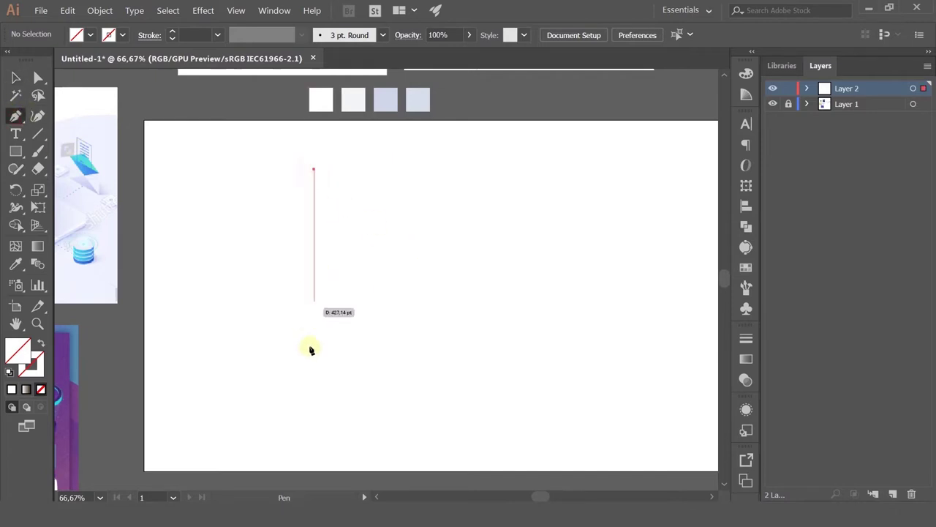
shift+click(299, 396)
key(Escape)
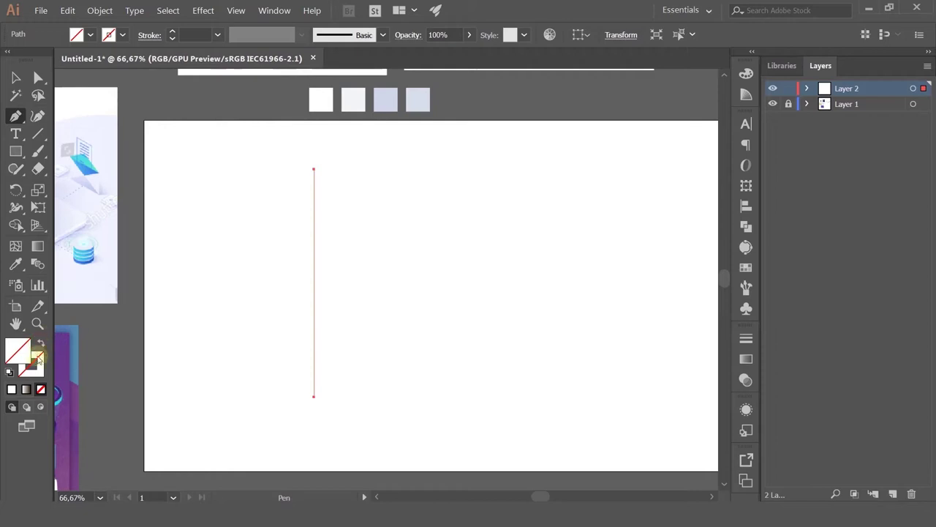
Give the vertical line a dark grey stroke, colour 2d2d2d.
double_click(36, 372)
drag(403, 265, 402, 272)
click(748, 125)
key(v)
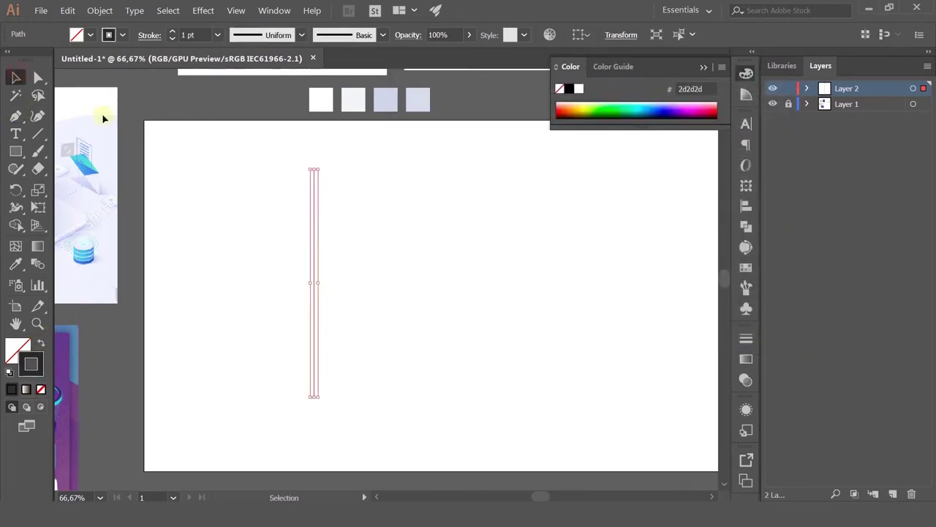
Rotate the line by 60° without making a copy.
right_click(313, 234)
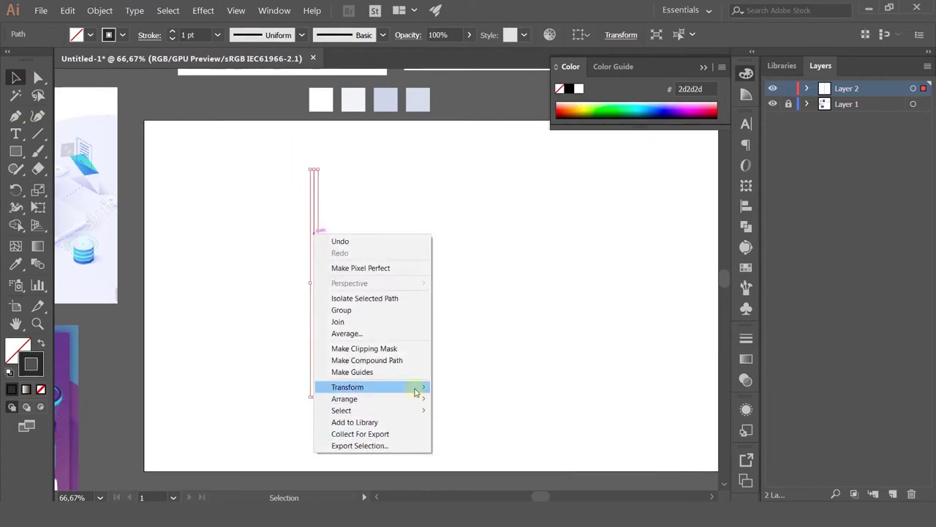
mouse_move(418, 387)
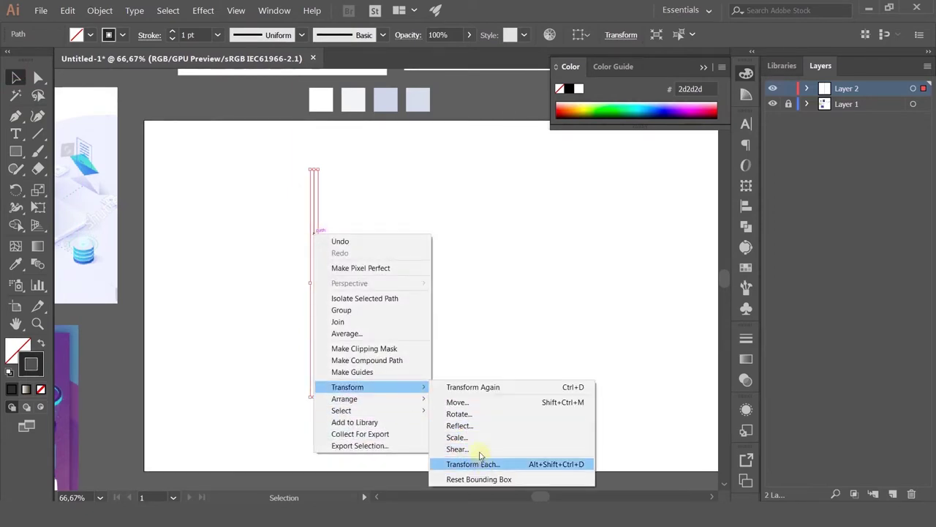
click(460, 413)
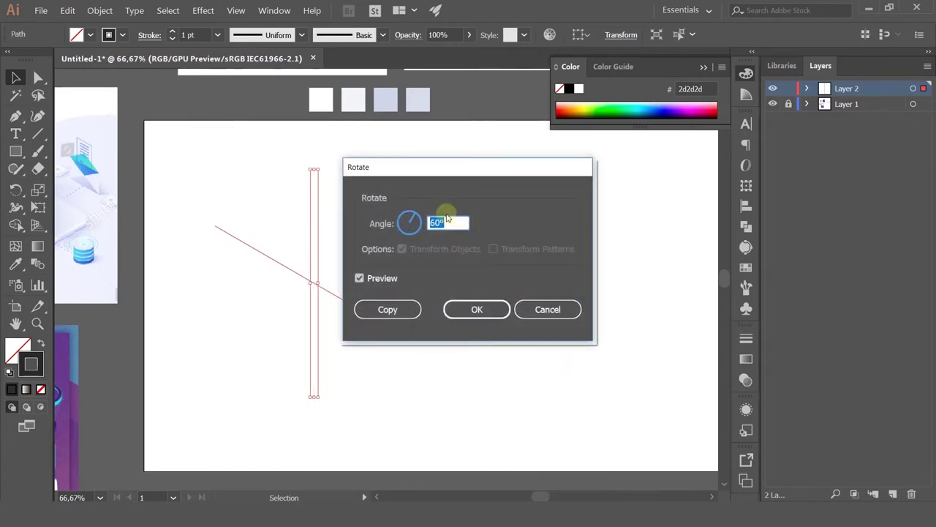
click(477, 310)
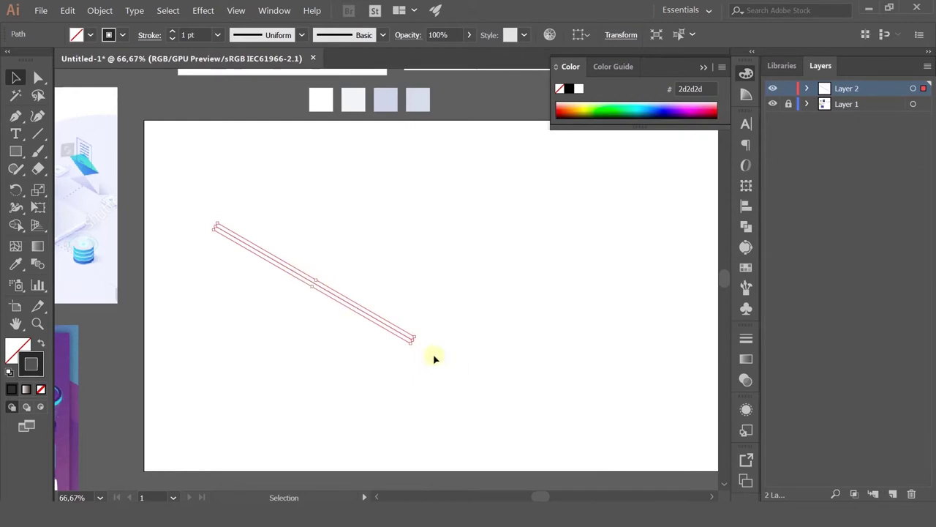
Lengthen the rotated line at both ends along its angle so it extends beyond the artboard edges.
drag(414, 340, 564, 457)
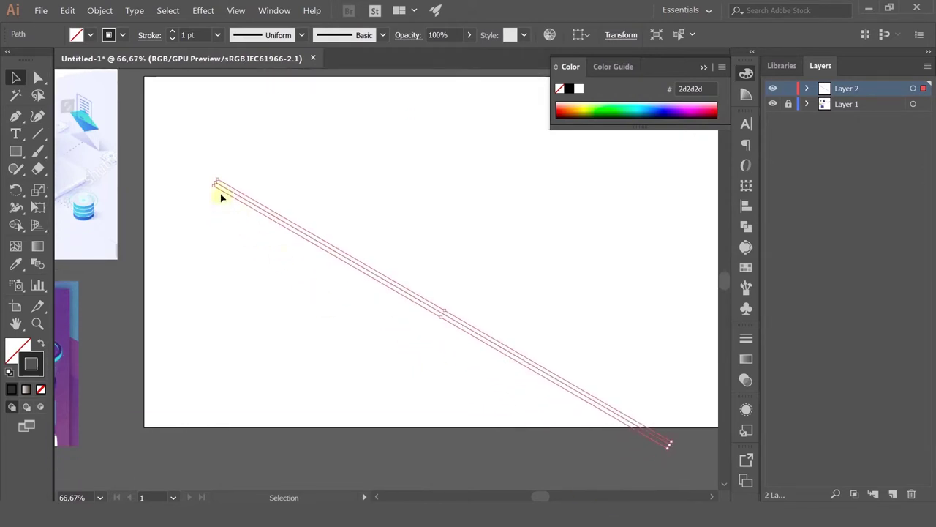
drag(218, 183, 60, 91)
scroll(209, 215, up, 2)
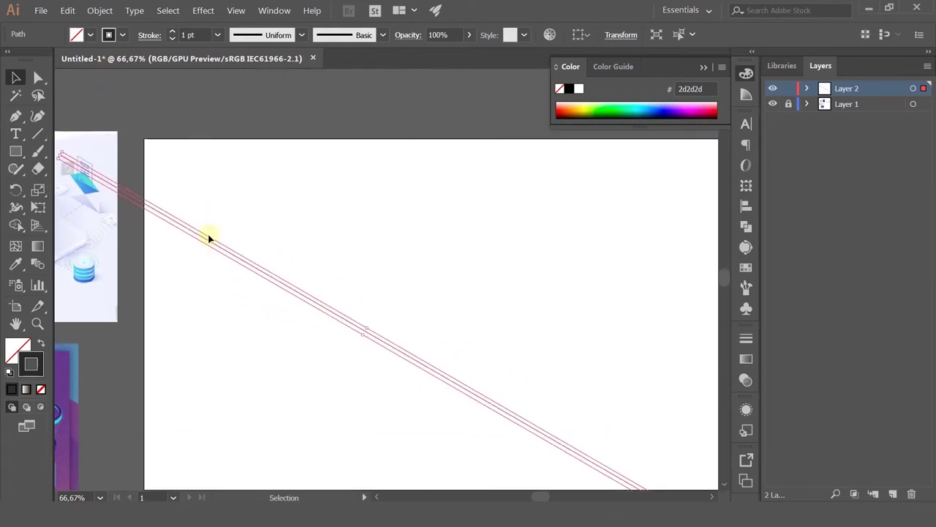
Move the diagonal line down and to the left so it crosses the lower-left part of the artboard.
right_click(203, 238)
click(182, 251)
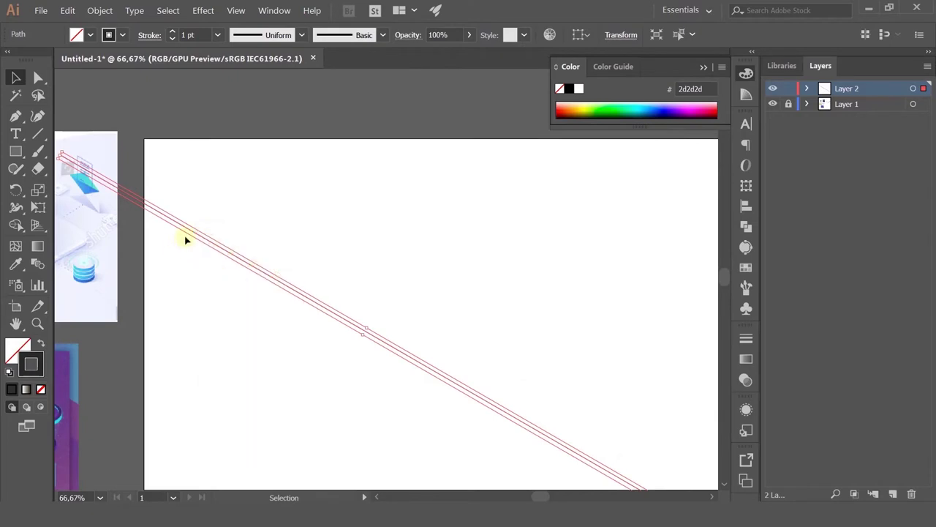
drag(199, 240, 118, 288)
Start a numeric Move of the diagonal line with 10 pt horizontal and 0 pt vertical offset, and preview it.
right_click(118, 288)
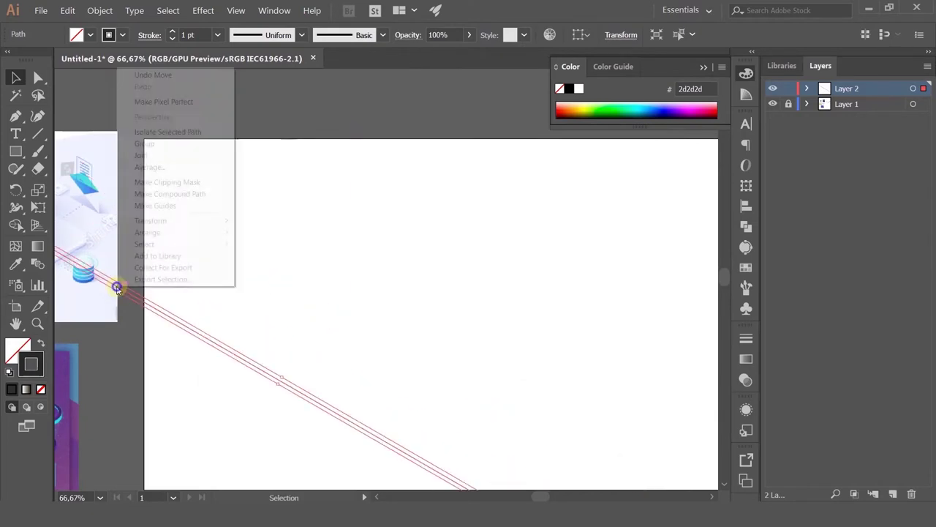
mouse_move(153, 221)
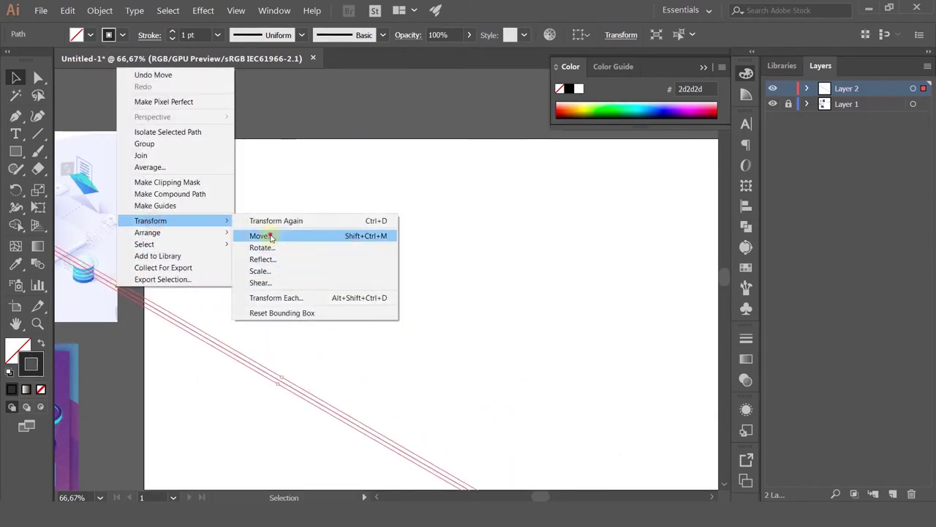
click(261, 236)
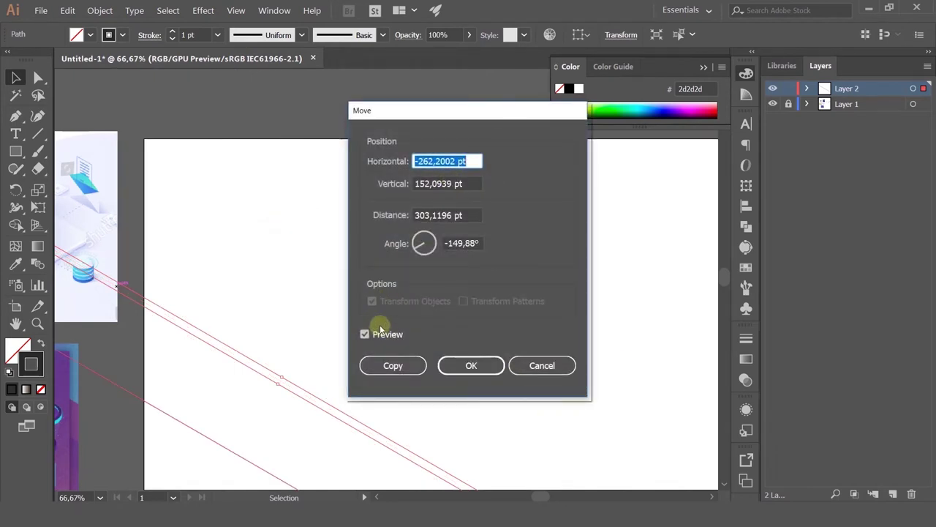
text(10)
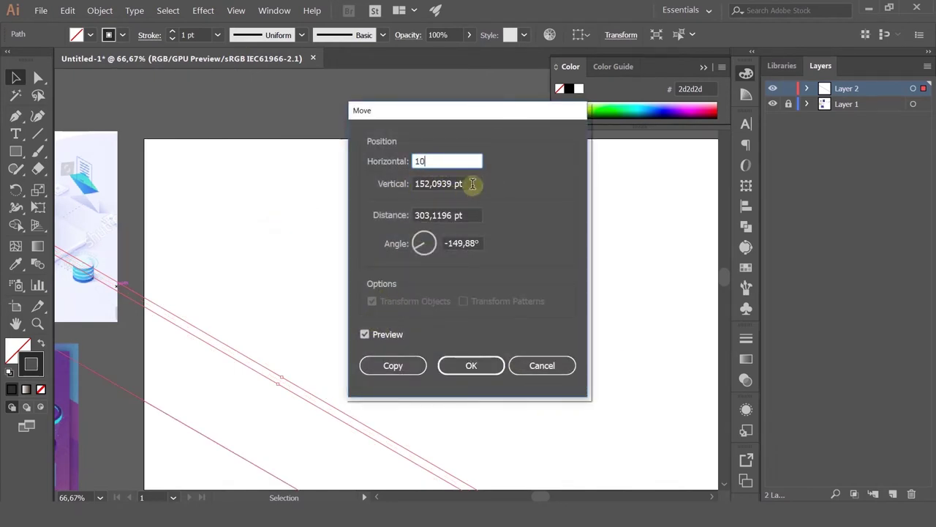
key(Tab)
text(0)
click(365, 334)
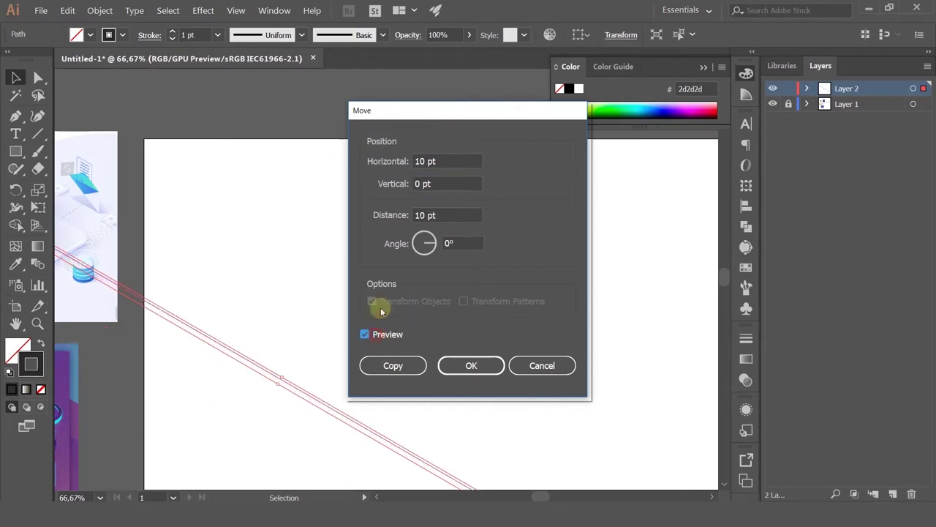
Try horizontal move offsets of 100 pt and 300 pt for the line, refreshing the preview for each.
drag(458, 159, 333, 162)
text(100)
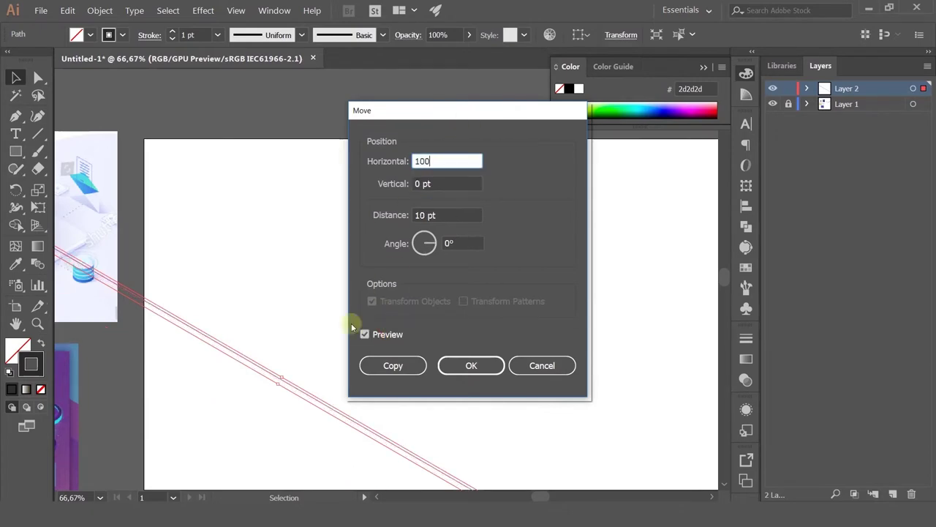
click(369, 335)
click(370, 335)
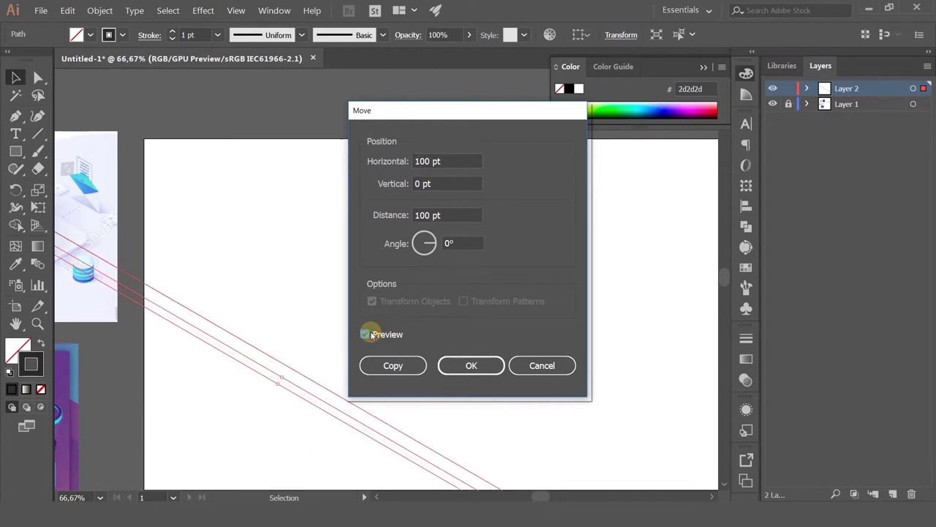
drag(418, 161, 358, 162)
text(300)
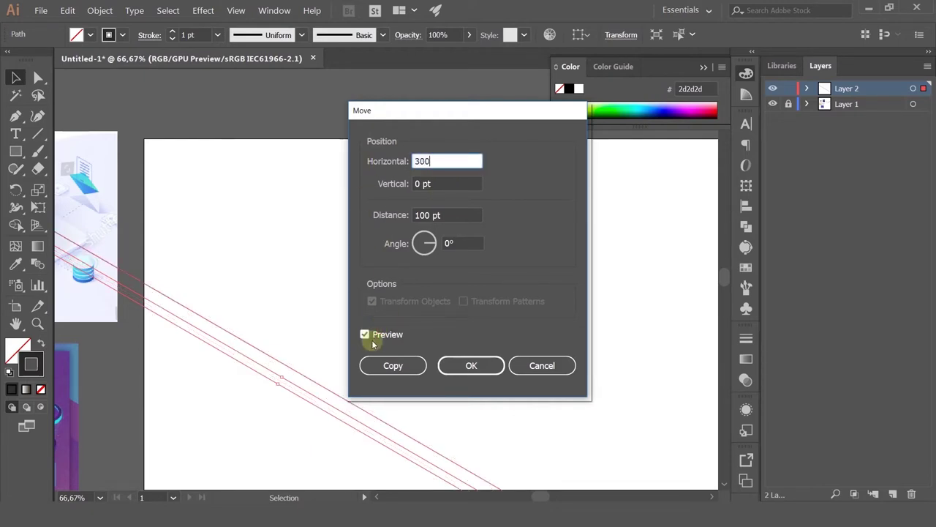
click(365, 335)
click(368, 334)
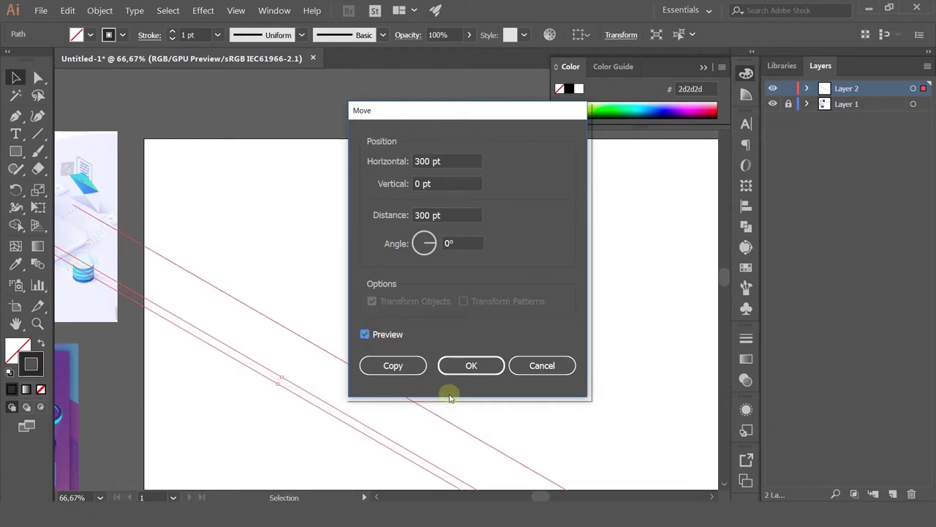
Set the horizontal move offset to 200 pt and create a copy of the diagonal line at that distance.
drag(447, 161, 357, 177)
text(200)
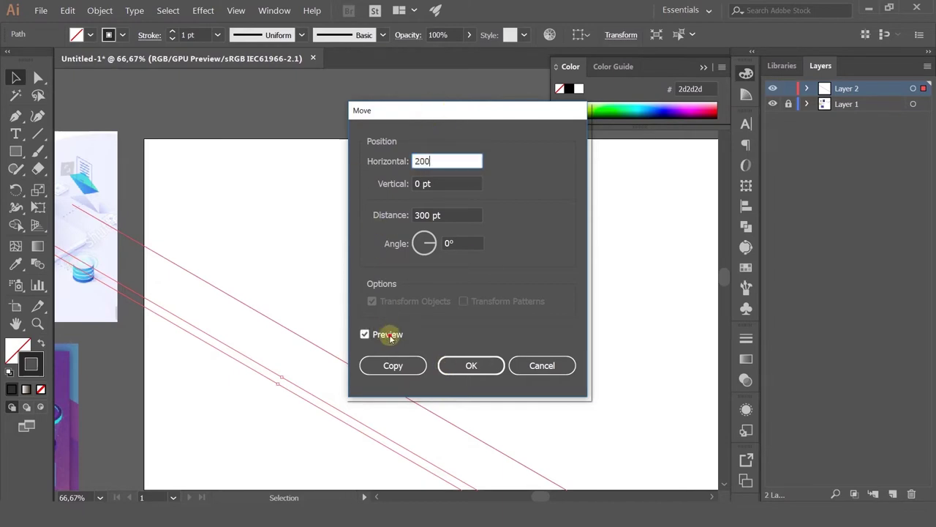
click(390, 338)
click(390, 337)
click(402, 372)
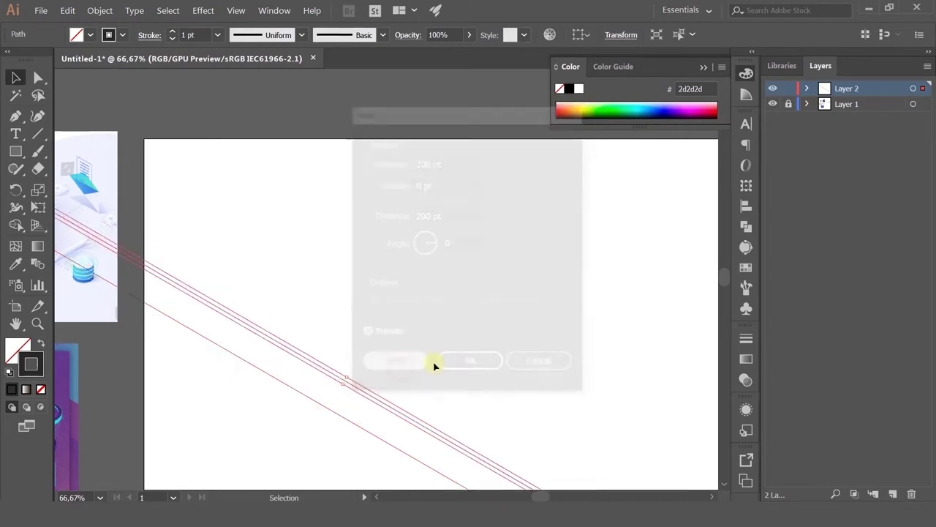
Repeat the offset copy until evenly spaced diagonal lines run across the artboard and past its far edge.
scroll(441, 367, down, 2)
drag(508, 344, 407, 315)
key(ctrl+d)
key(ctrl+d)
key(ctrl+d)
key(ctrl+d)
key(ctrl+d)
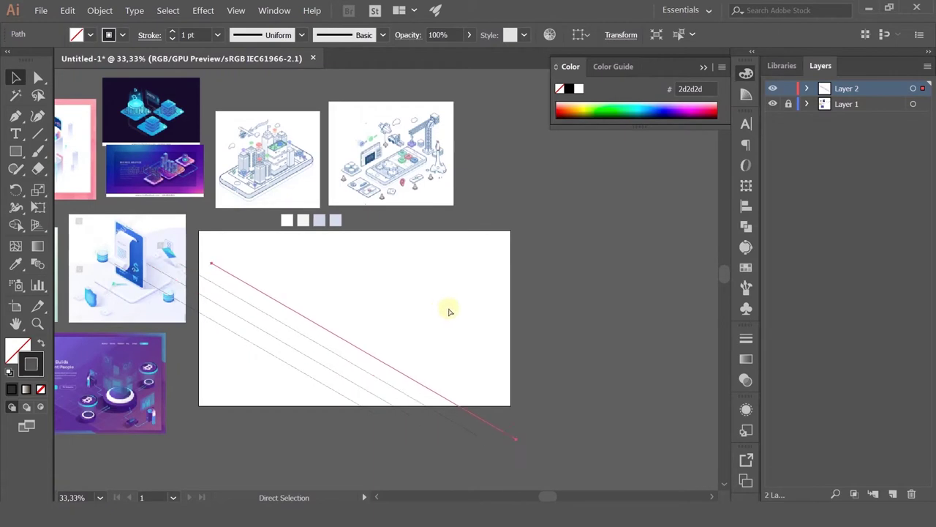
key(ctrl+d)
key(ctrl+d)
key(ctrl+d)
key(ctrl+d)
key(ctrl+d)
key(ctrl+d)
key(ctrl+d)
key(ctrl+d)
key(ctrl+d)
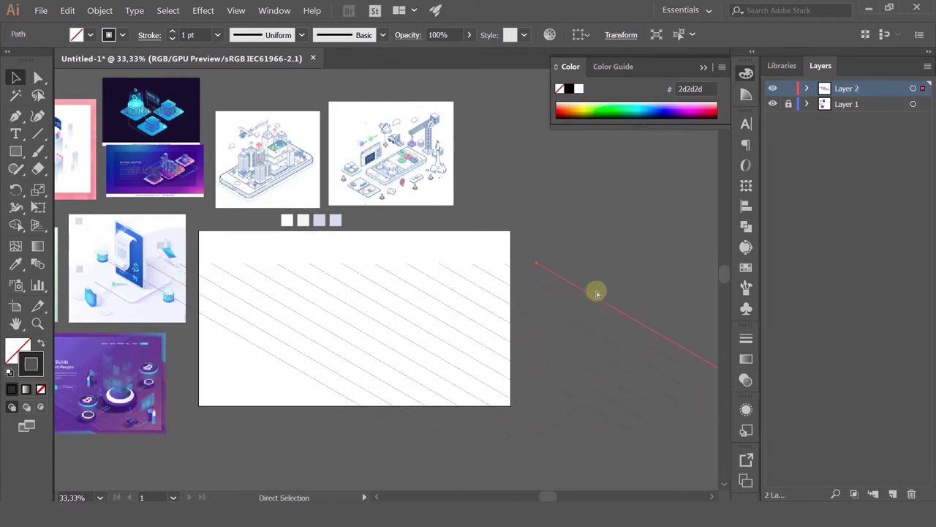
Select all the diagonal lines, scale them up so they cover more of the artboard, and group them.
drag(654, 259, 264, 406)
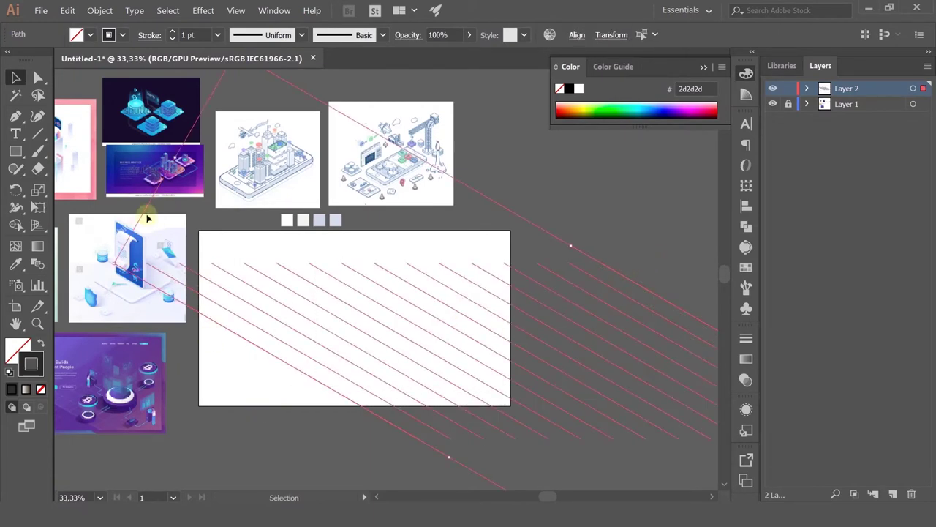
drag(174, 158, 108, 120)
key(ctrl+g)
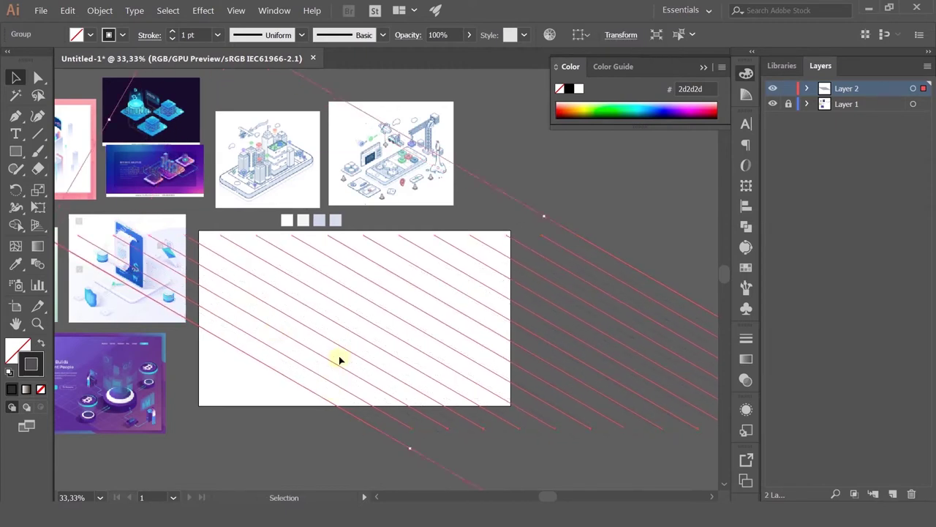
Create a reflected copy of the diagonal line group so the two sets cross as a rhombus grid.
right_click(335, 326)
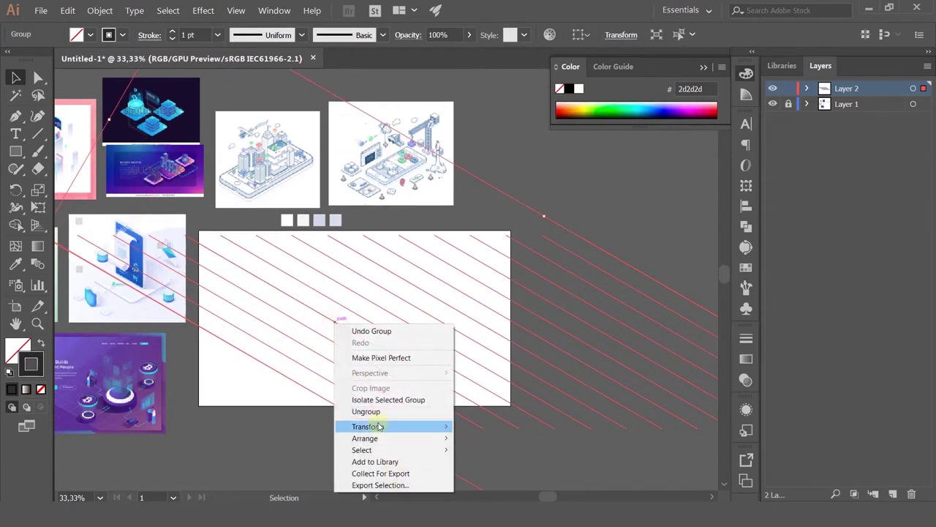
mouse_move(386, 426)
click(482, 466)
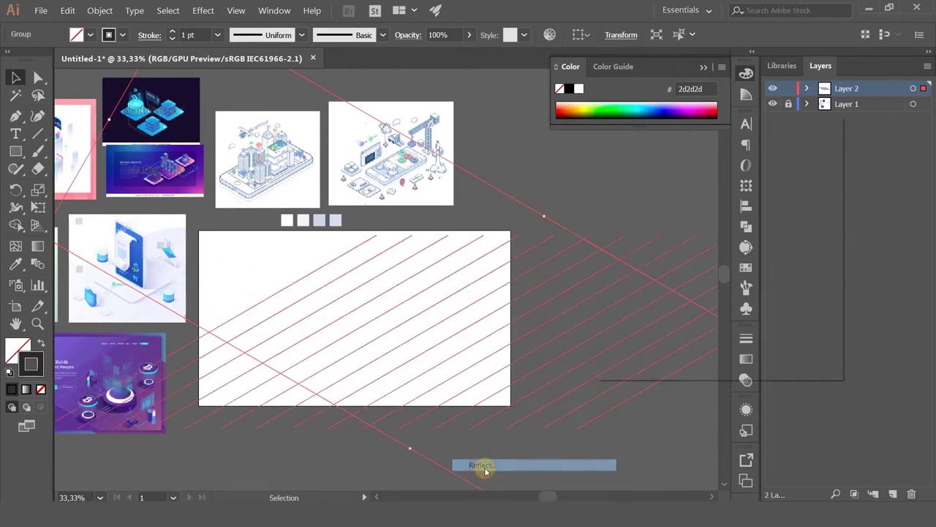
click(645, 345)
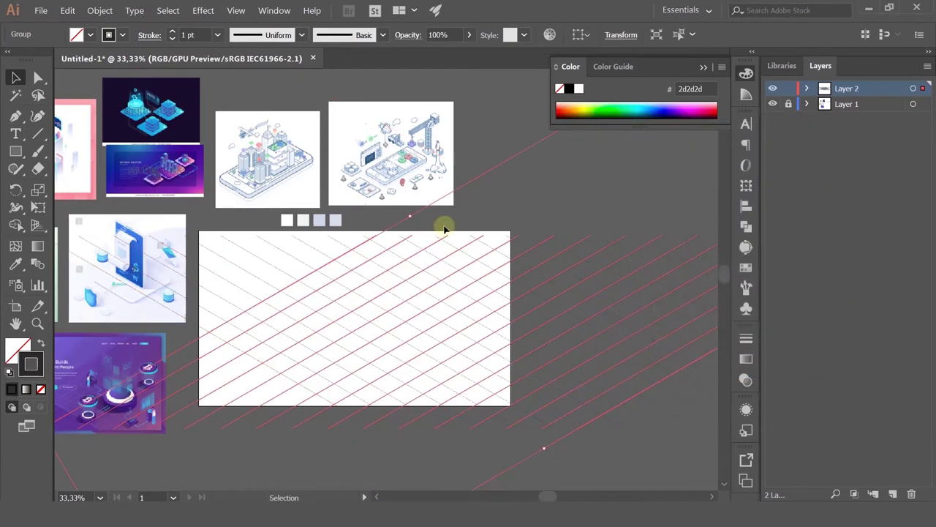
click(249, 325)
Draw a vertical line through a column of grid intersections with the Pen tool and stretch it beyond the artboard's upper and lower edges.
scroll(248, 326, up, 2)
click(15, 116)
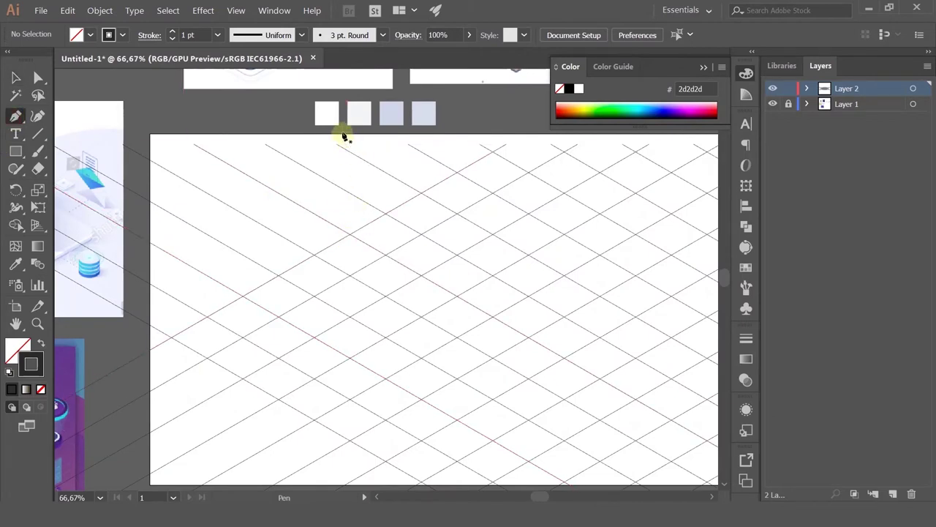
click(350, 235)
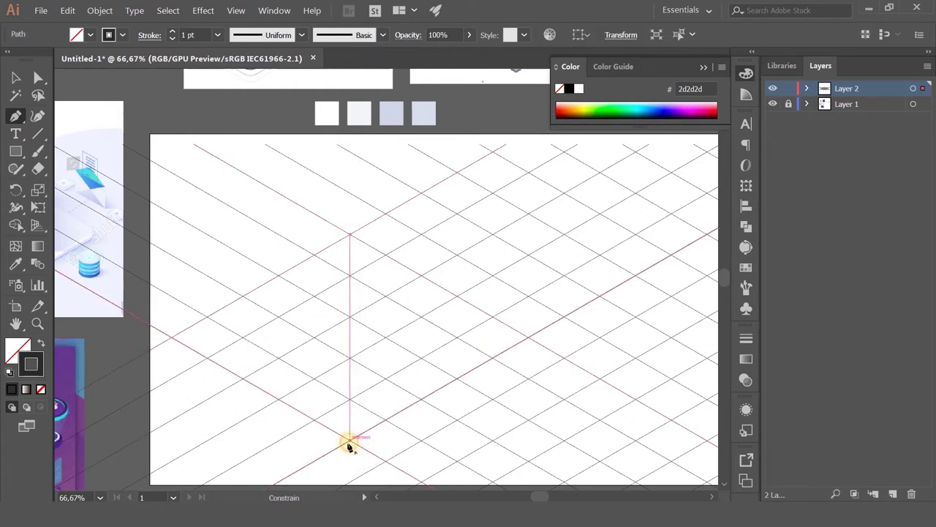
click(350, 442)
key(Escape)
click(14, 77)
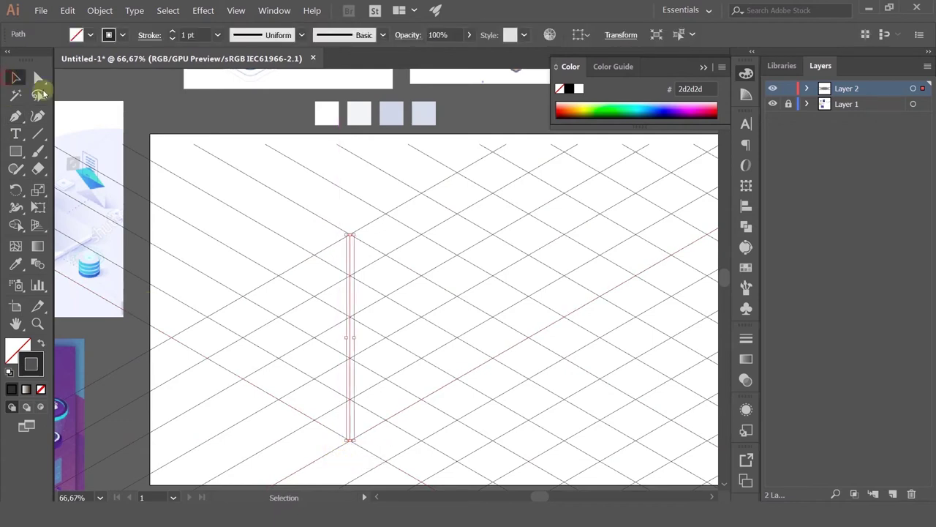
drag(349, 234, 330, 93)
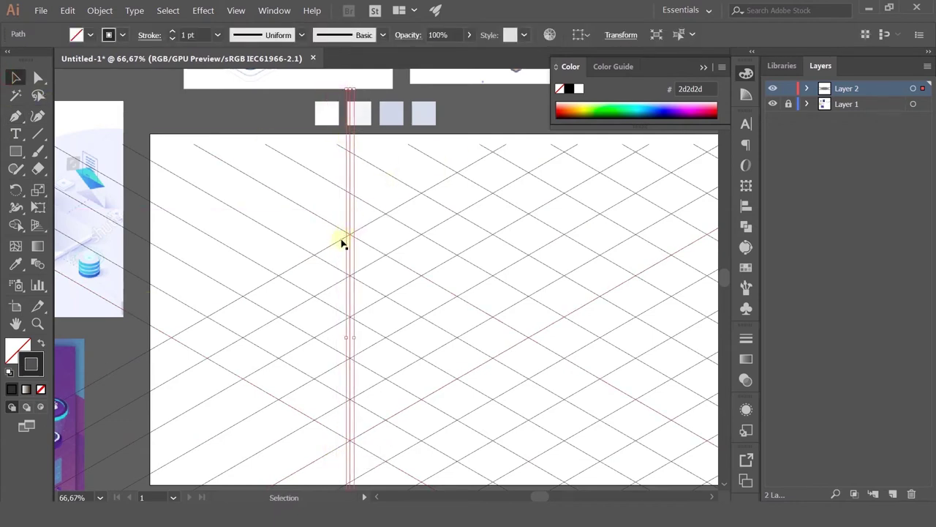
Try to move the vertical line onto the neighbouring column of grid intersections and undo the move.
scroll(340, 239, up, 4)
scroll(387, 212, up, 2)
scroll(402, 198, down, 10)
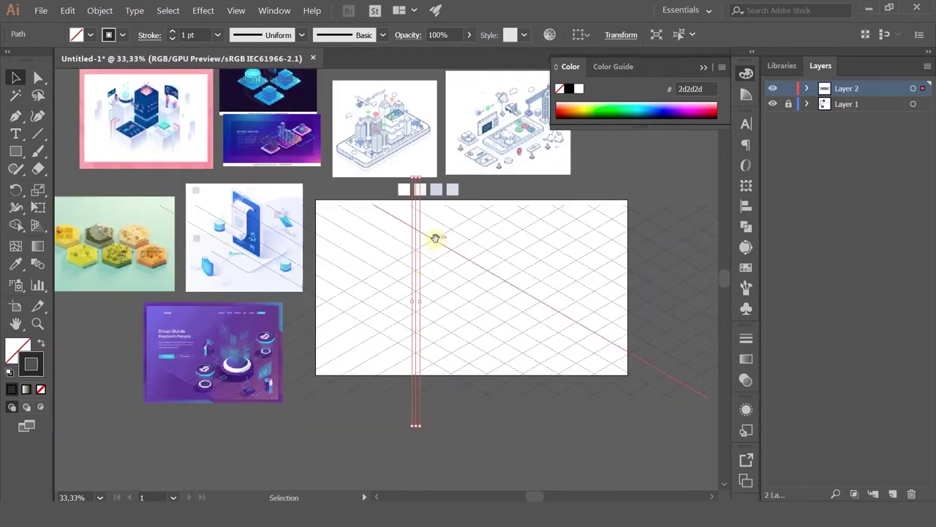
drag(435, 238, 341, 228)
scroll(341, 227, up, 4)
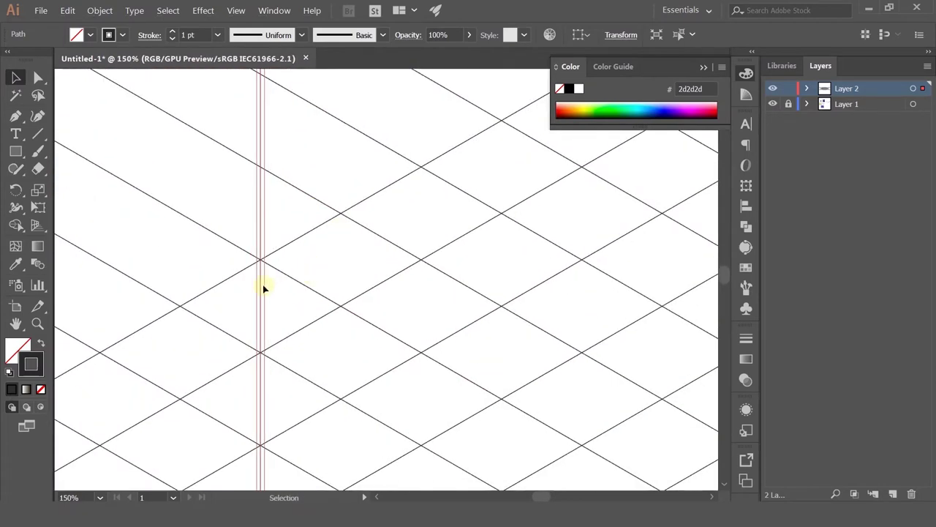
drag(263, 286, 344, 218)
key(ctrl+z)
right_click(263, 223)
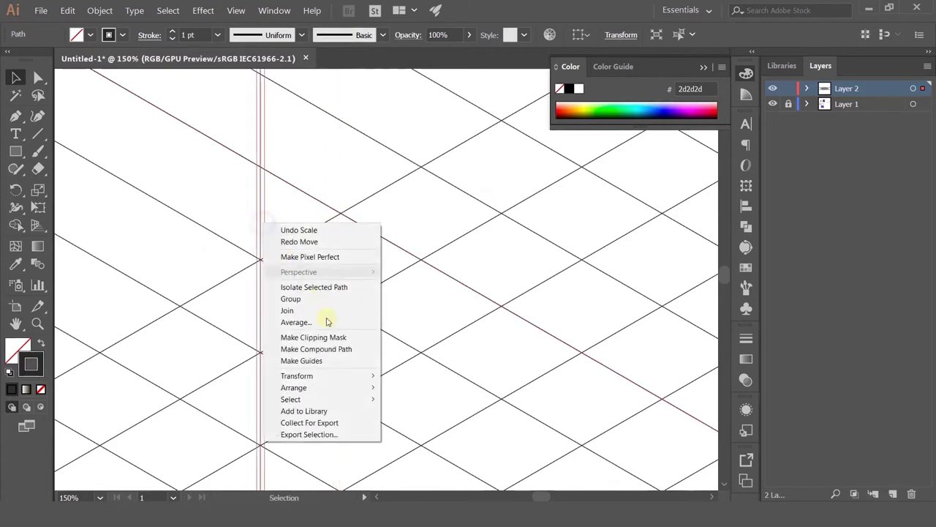
mouse_move(339, 380)
click(404, 391)
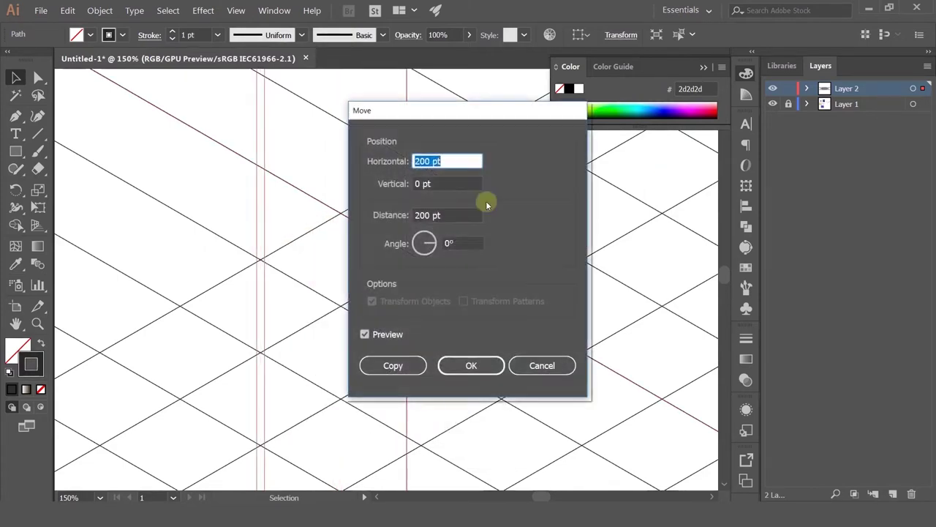
click(365, 334)
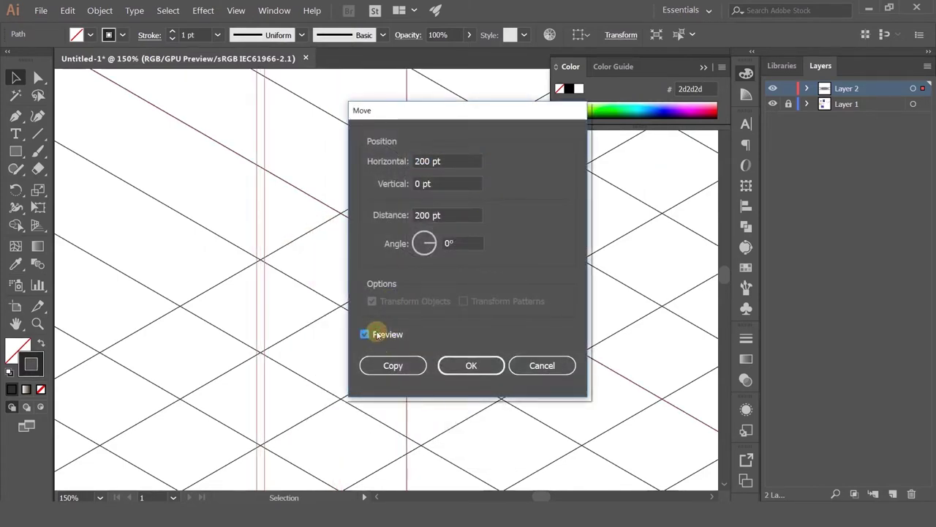
click(365, 334)
drag(414, 112, 548, 109)
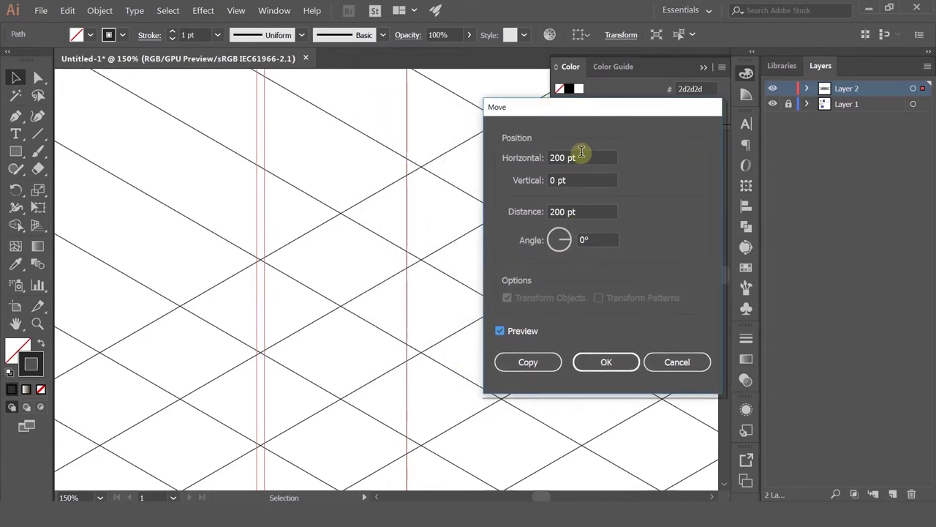
scroll(581, 157, down, 13)
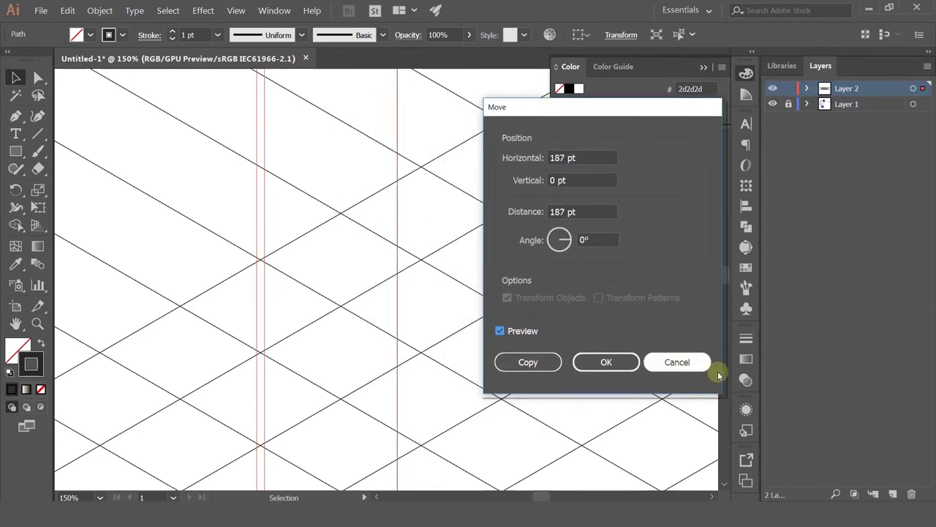
click(676, 362)
Try to align the vertical line by hand with the centre of the adjacent grid intersection, and undo it.
scroll(337, 317, up, 3)
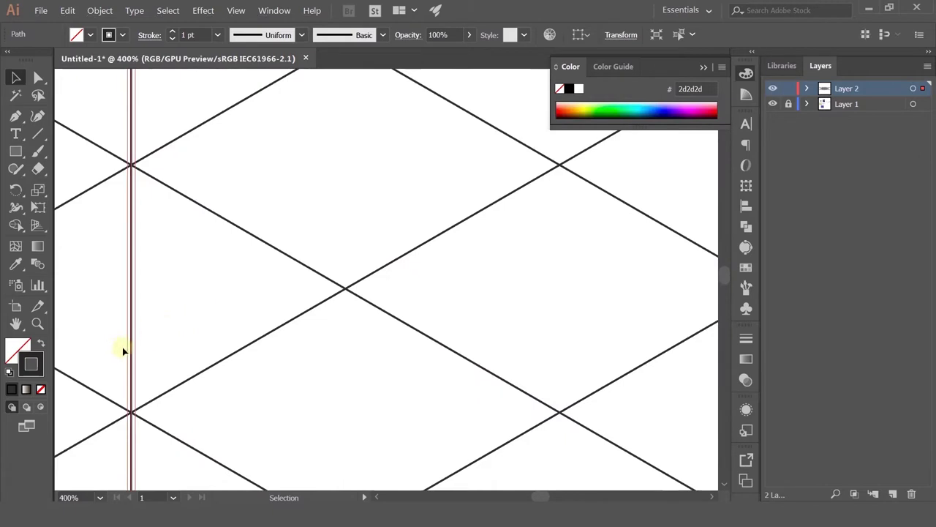
drag(134, 357, 346, 292)
scroll(343, 285, up, 5)
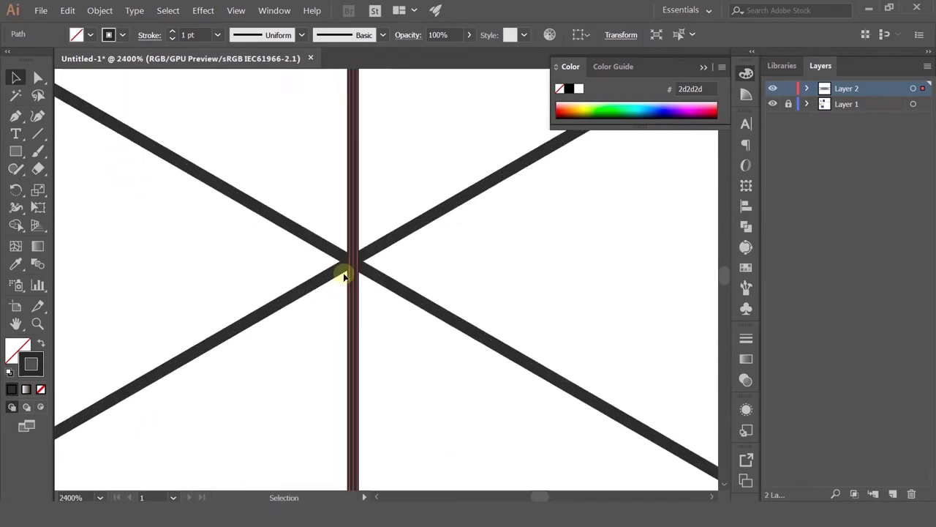
key(ctrl+z)
Shorten the vertical line so its lower end snaps exactly to a grid intersection near the artboard's lower edge.
scroll(336, 274, down, 6)
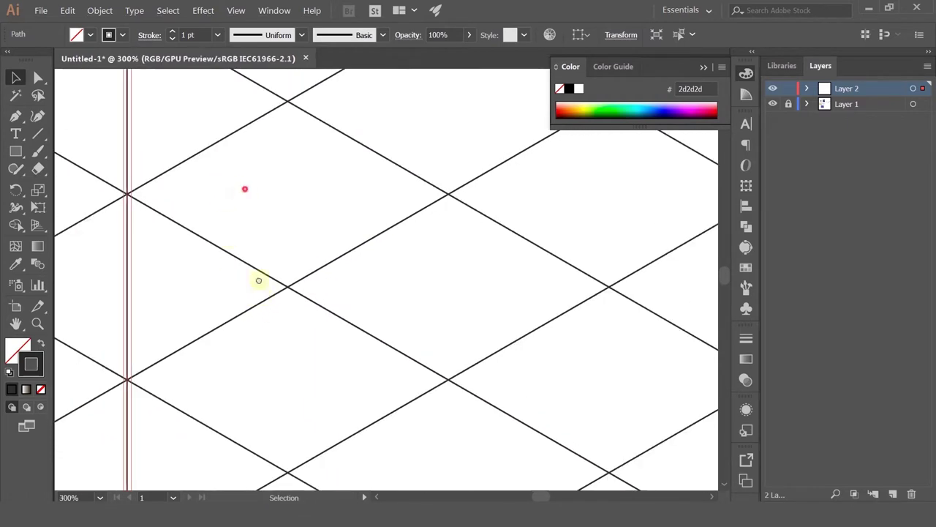
drag(259, 280, 313, 444)
drag(248, 232, 309, 425)
drag(293, 383, 271, 160)
drag(295, 443, 307, 282)
drag(304, 343, 294, 113)
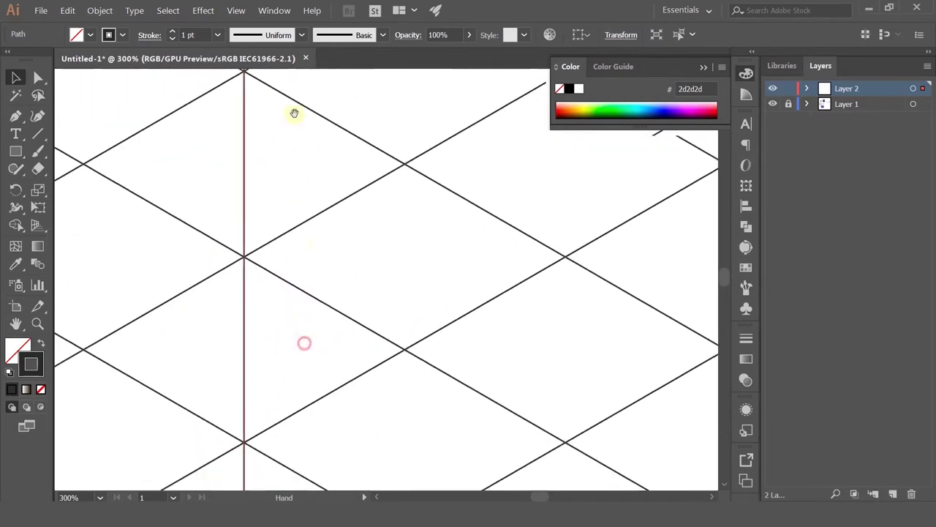
scroll(281, 289, down, 2)
drag(291, 411, 272, 277)
drag(248, 395, 254, 259)
scroll(253, 369, down, 1)
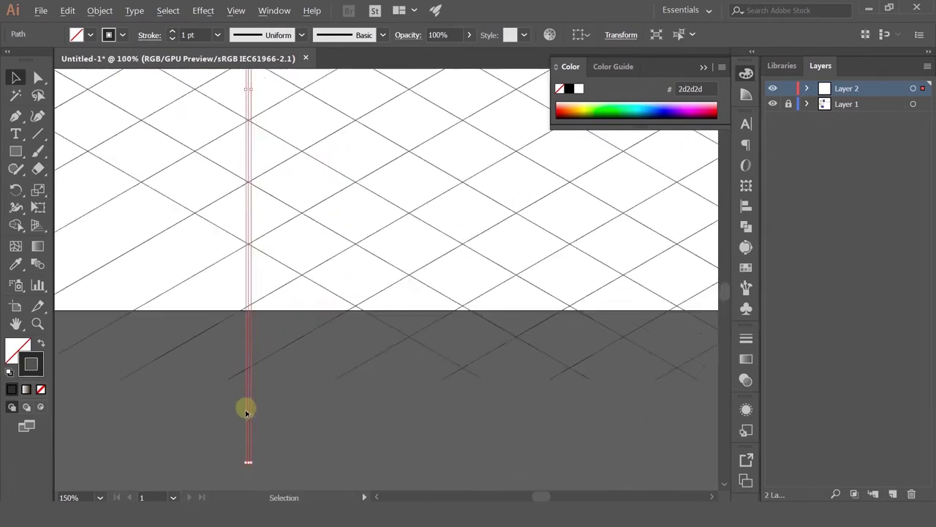
scroll(246, 412, down, 2)
drag(247, 439, 247, 297)
scroll(247, 297, up, 8)
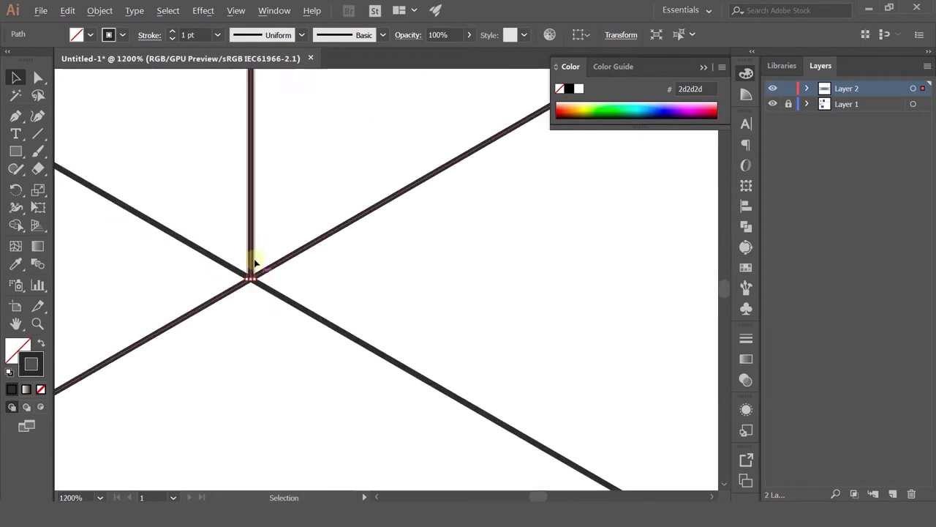
scroll(253, 262, down, 3)
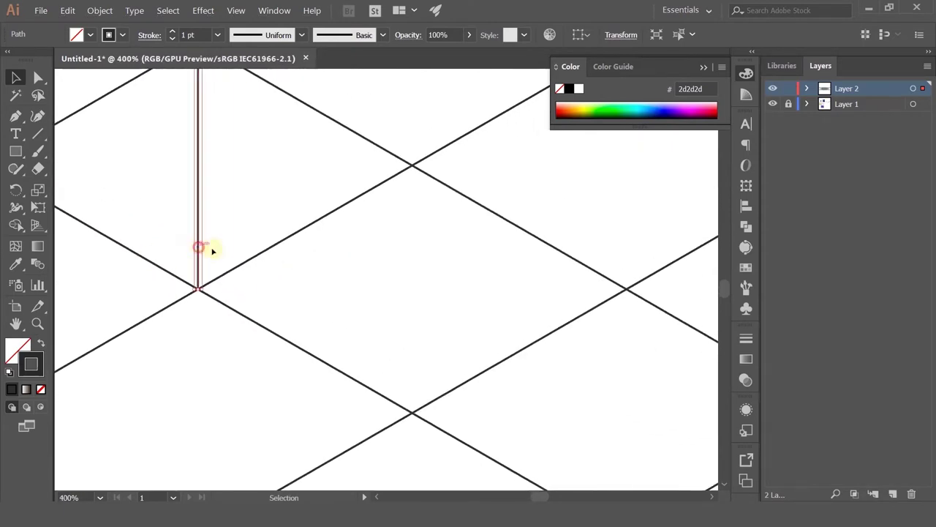
Copy the vertical line onto the next column of intersections and repeat the copy past the artboard's right edge, leaving everything deselected.
drag(213, 251, 413, 171)
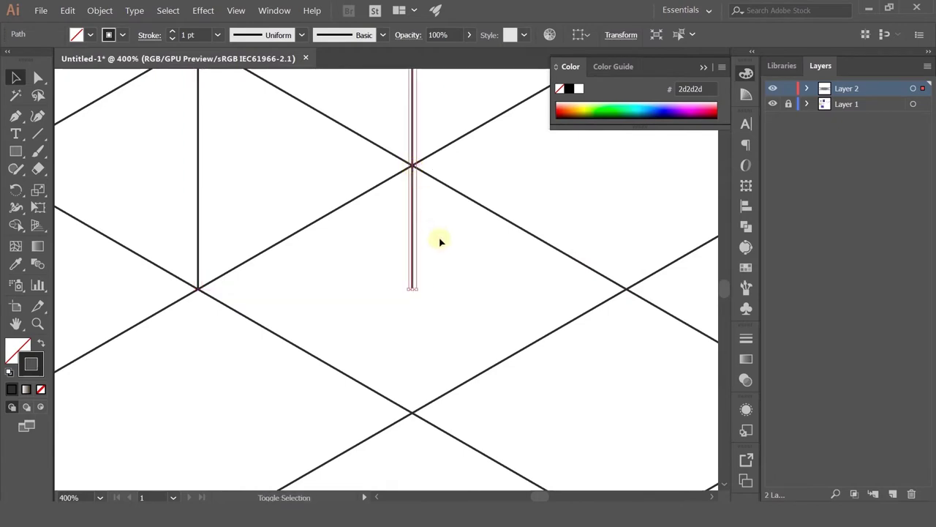
scroll(441, 241, down, 5)
key(ctrl+d)
key(ctrl+d)
key(ctrl+d)
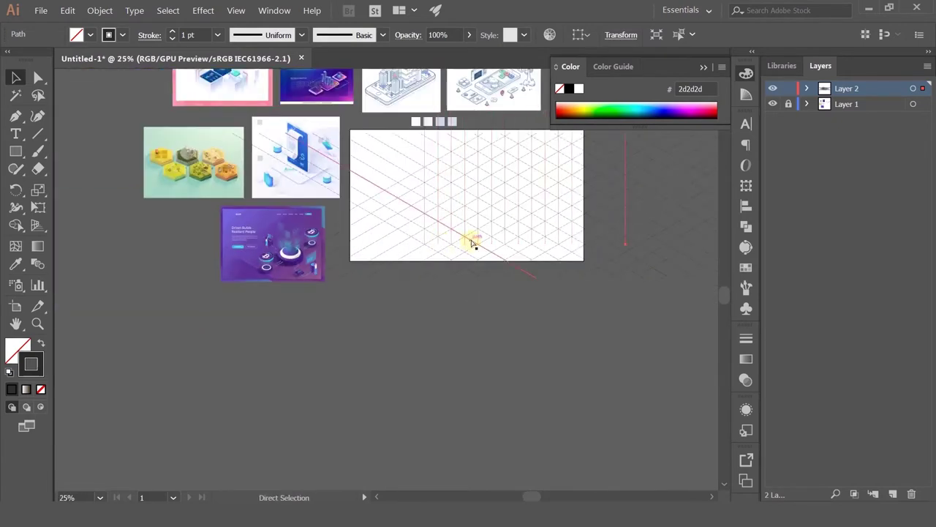
key(ctrl+d)
key(ctrl+d)
drag(606, 398, 340, 473)
click(394, 445)
Select all the isometric grid lines and reduce their opacity to about 31%.
scroll(322, 375, down, 1)
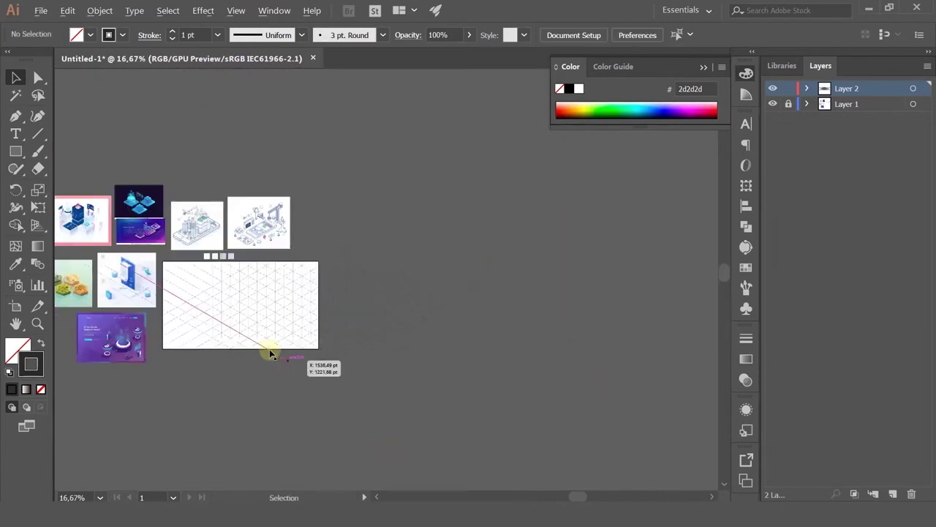
scroll(270, 354, up, 3)
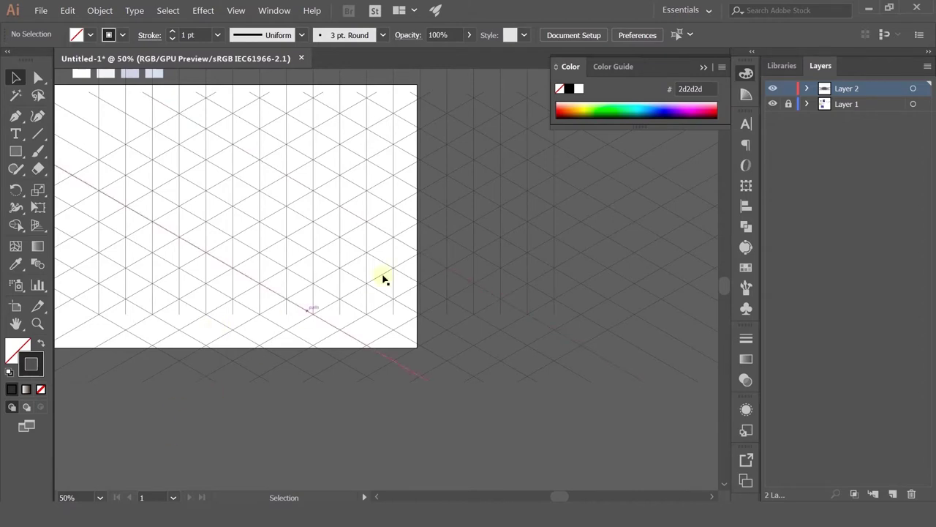
scroll(556, 212, down, 1)
scroll(531, 239, up, 1)
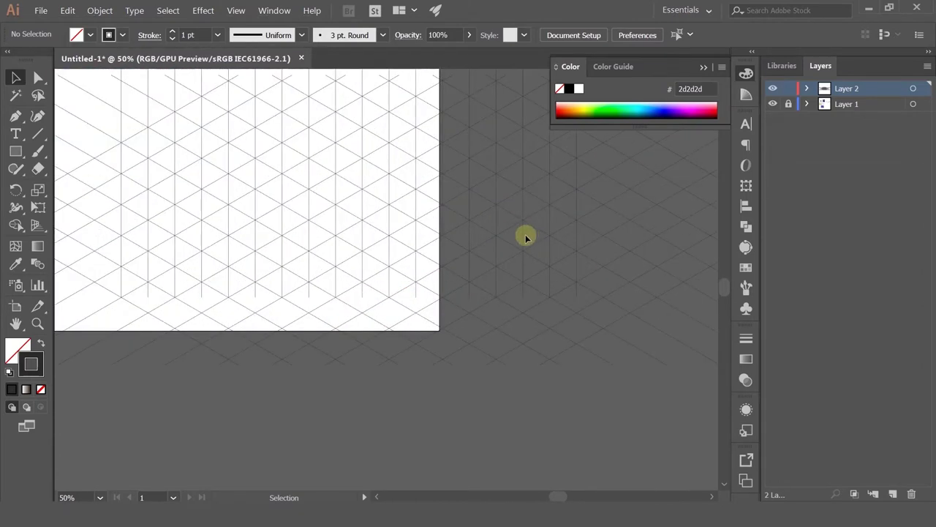
key(ctrl+a)
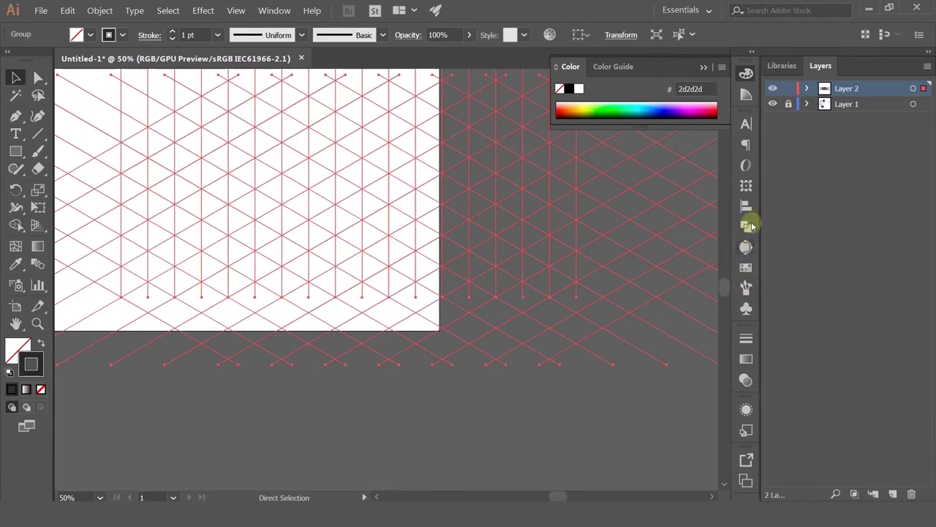
click(746, 358)
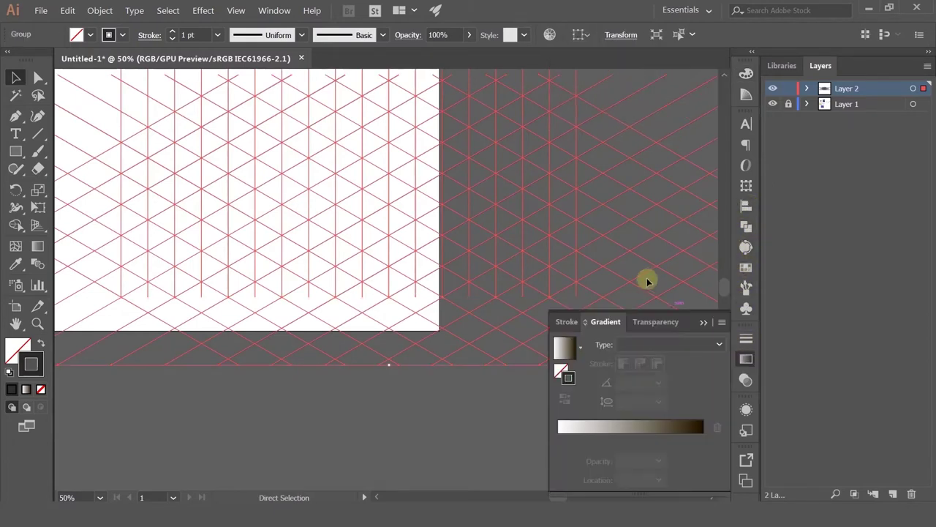
click(658, 322)
click(709, 354)
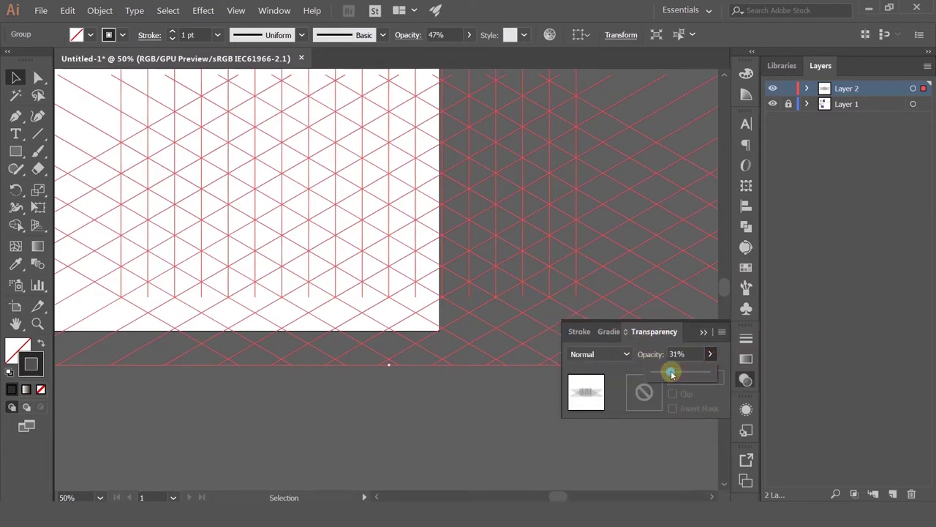
Lock the grid layer and add a new layer above it for the artwork.
click(366, 443)
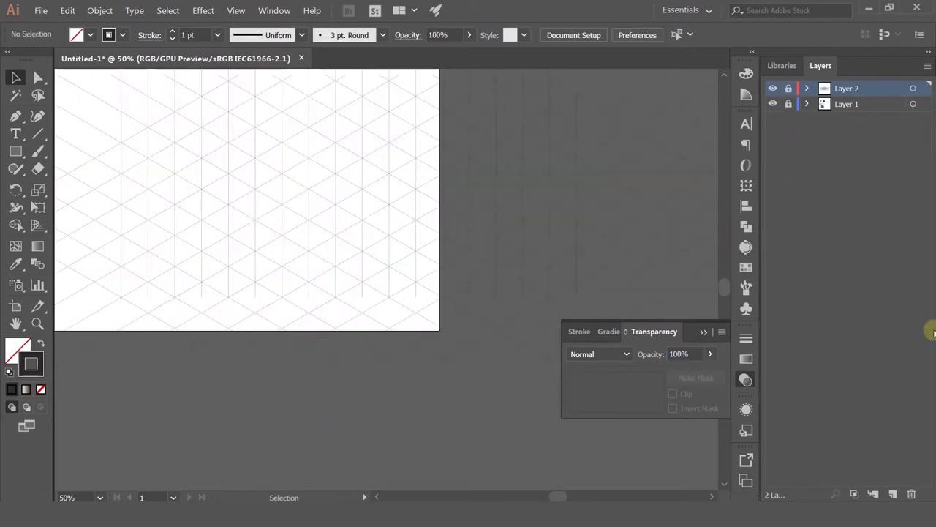
click(894, 493)
key(ctrl+1)
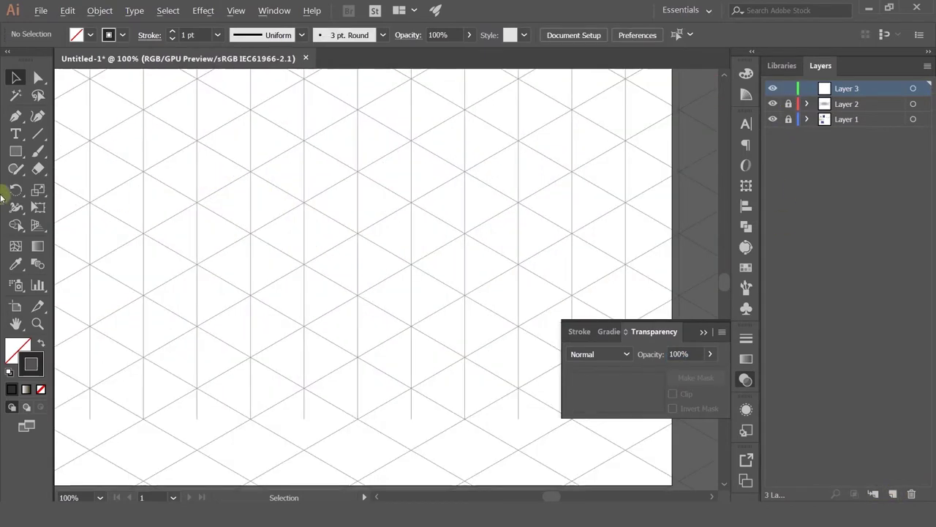
Draw a closed inverted-L face with the Pen tool on grid intersections, three units tall and wide, with a one-unit-high overhang beside a two-unit-wide leg.
click(15, 119)
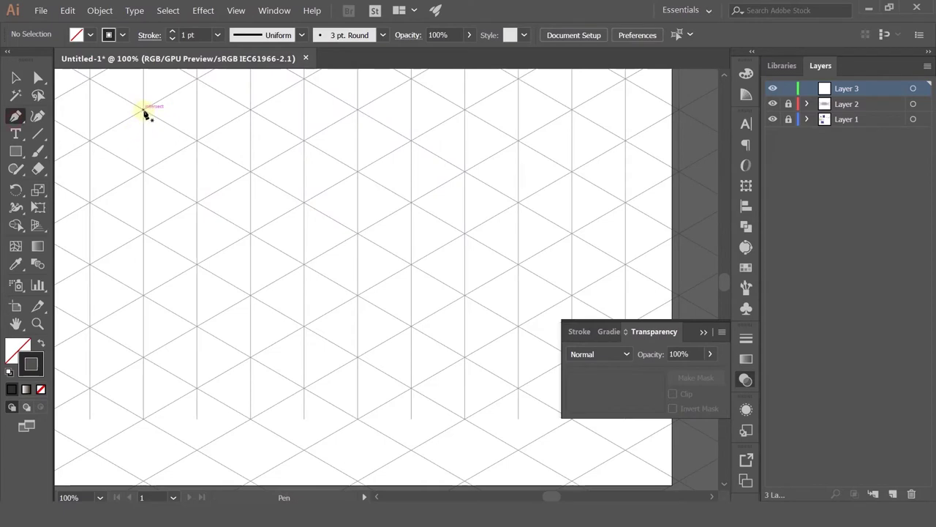
click(144, 110)
click(146, 298)
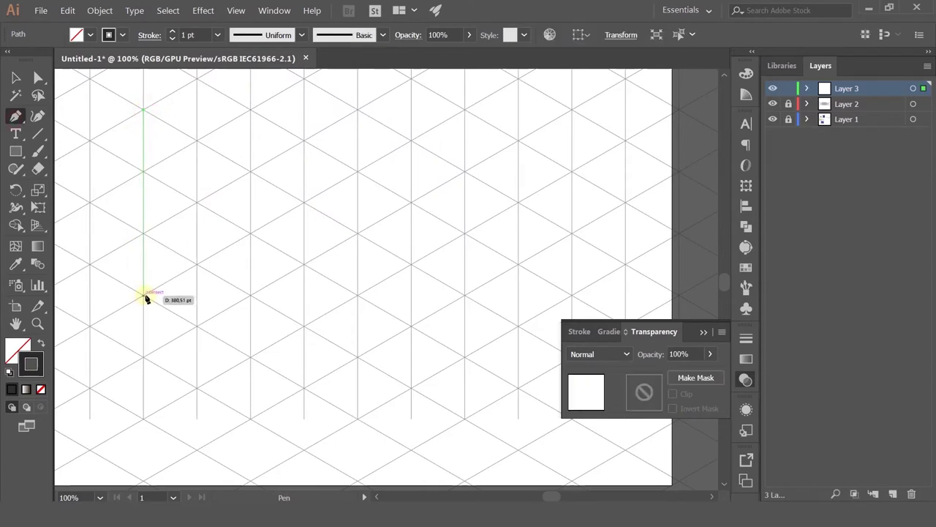
click(253, 360)
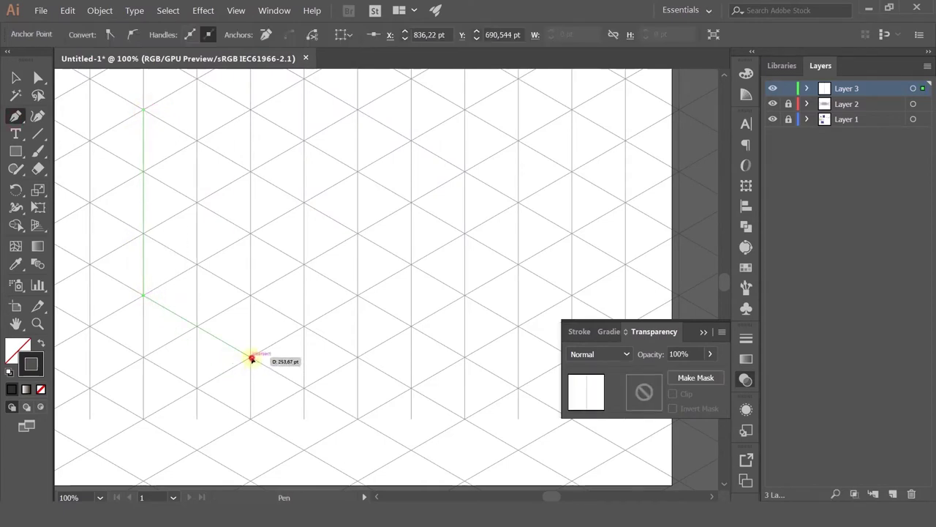
click(252, 234)
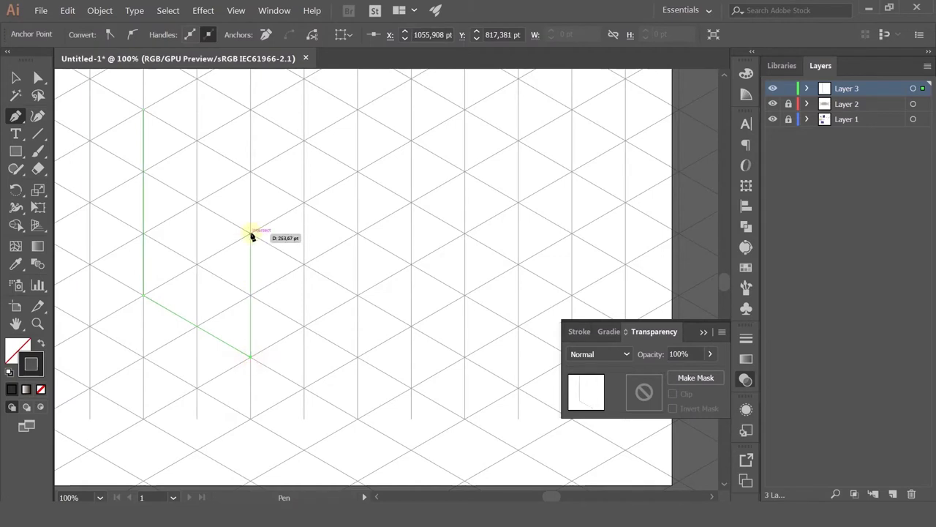
click(305, 265)
click(305, 203)
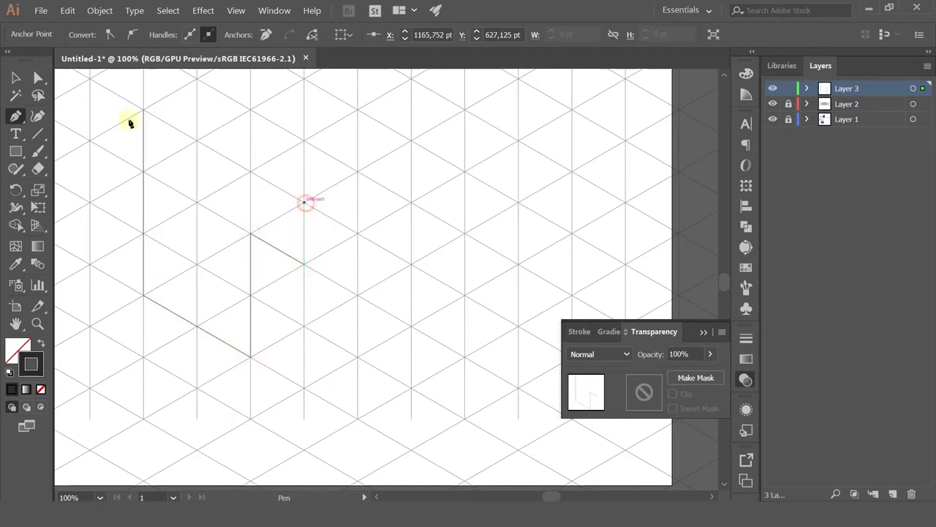
click(144, 111)
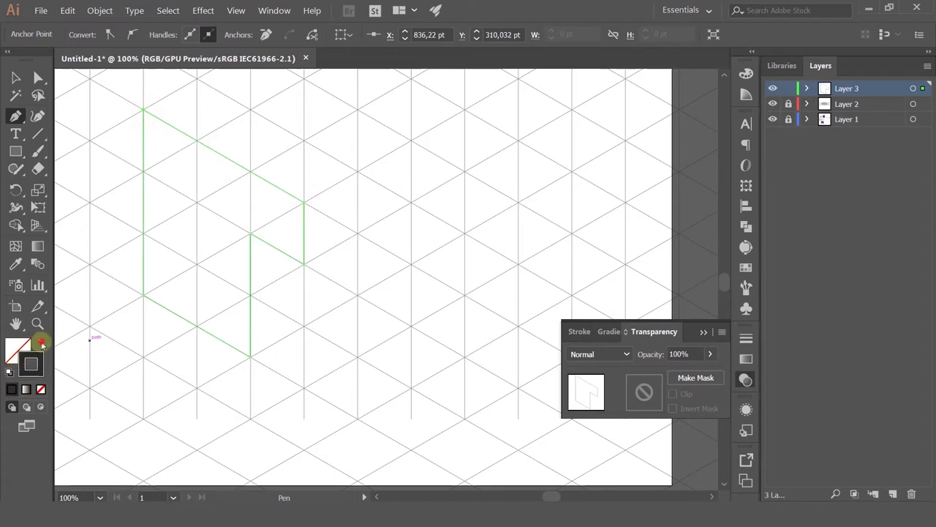
Swap the L-shaped face's stroke and fill so it becomes solid dark without an outline, and deselect it.
click(41, 342)
click(15, 78)
click(308, 118)
scroll(354, 192, down, 2)
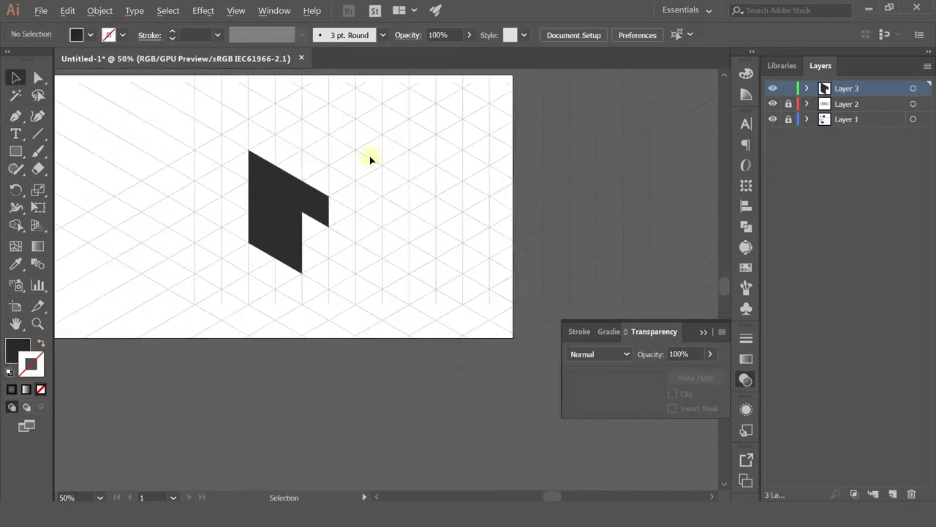
drag(370, 156, 420, 224)
scroll(401, 245, up, 1)
Draw a closed parallelogram face with the Pen tool along the overhang's outer edge, one grid unit high and three units deep.
click(16, 115)
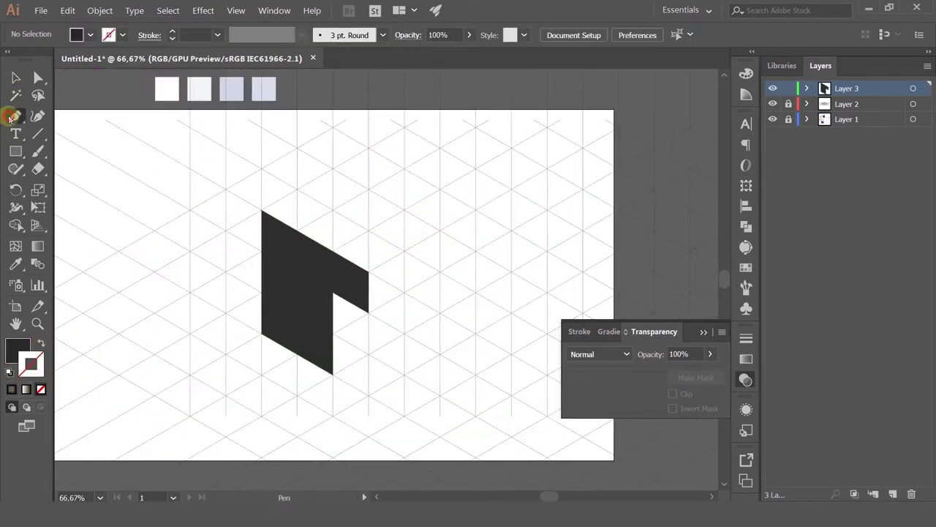
scroll(433, 257, up, 1)
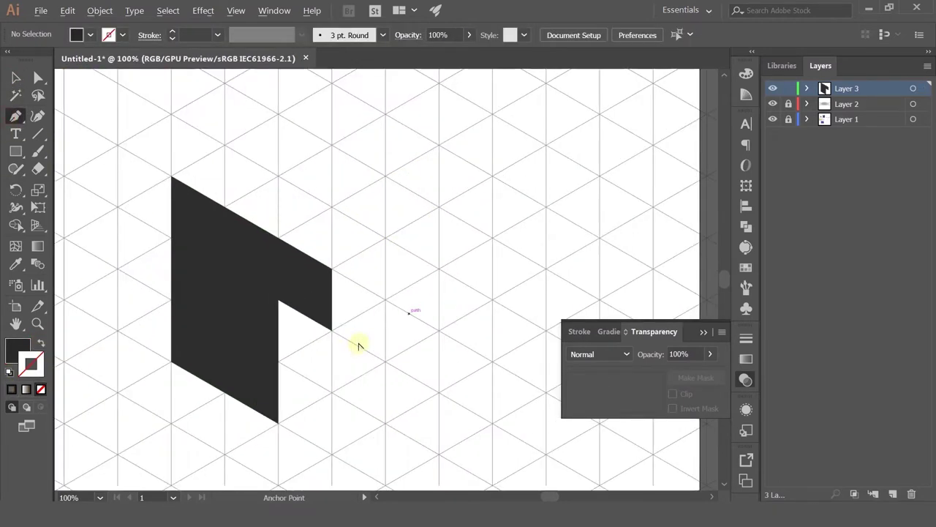
click(492, 238)
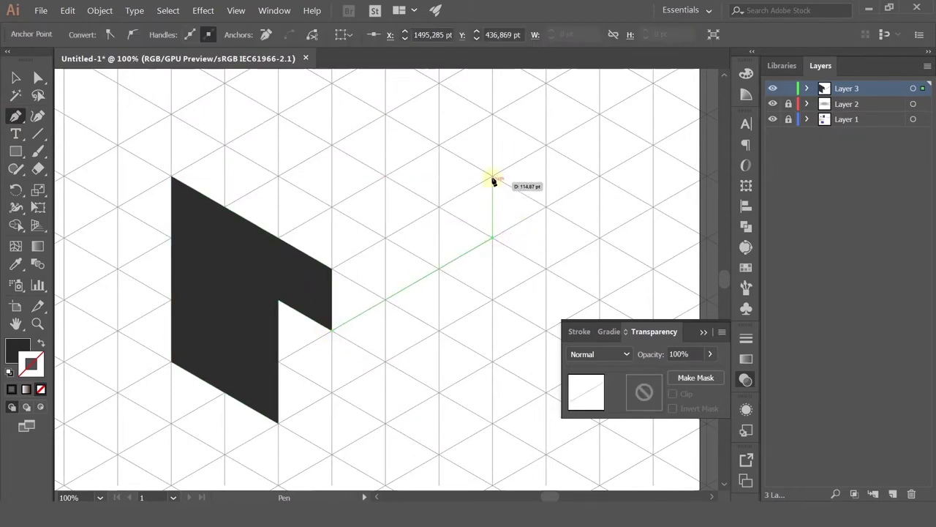
click(492, 178)
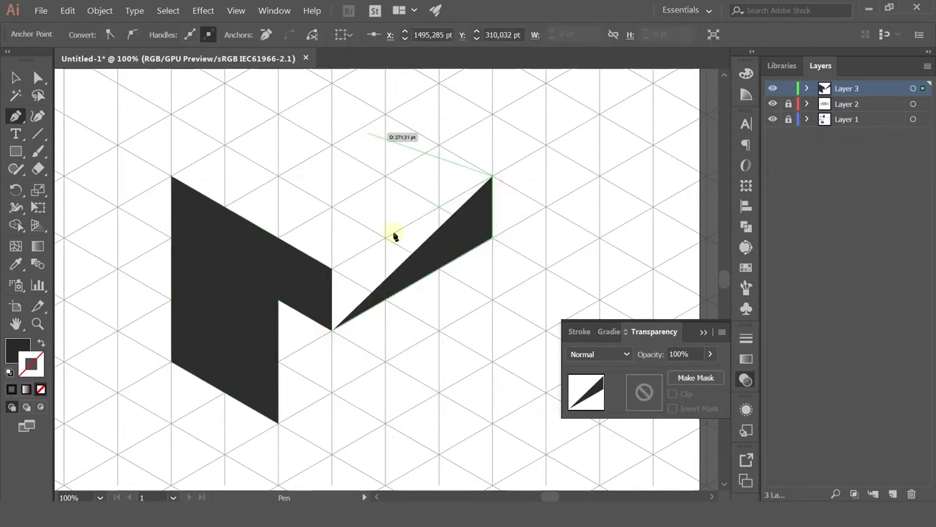
click(332, 268)
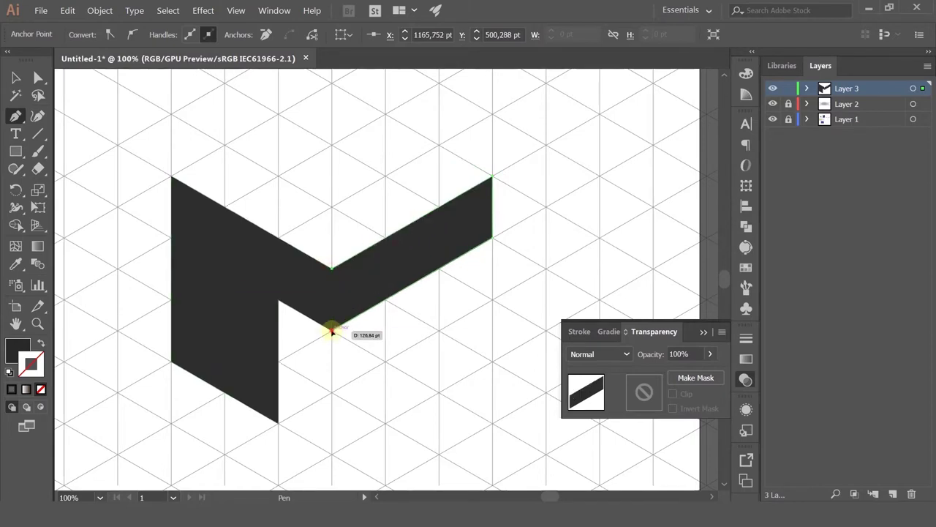
click(332, 330)
Fill the new side face with the mid grey #afafaf and deselect it.
double_click(26, 350)
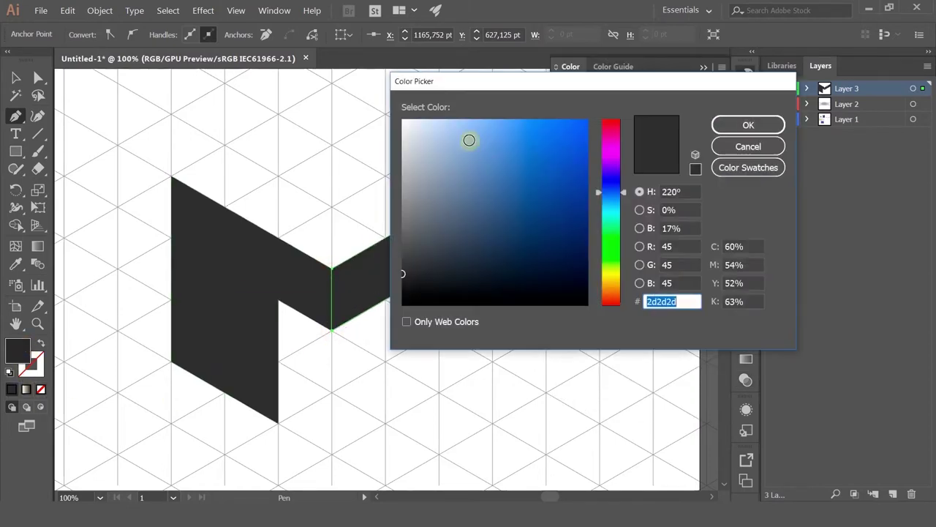
mouse_move(432, 149)
mouse_down()
mouse_move(371, 175)
mouse_move(359, 233)
mouse_move(402, 176)
mouse_up()
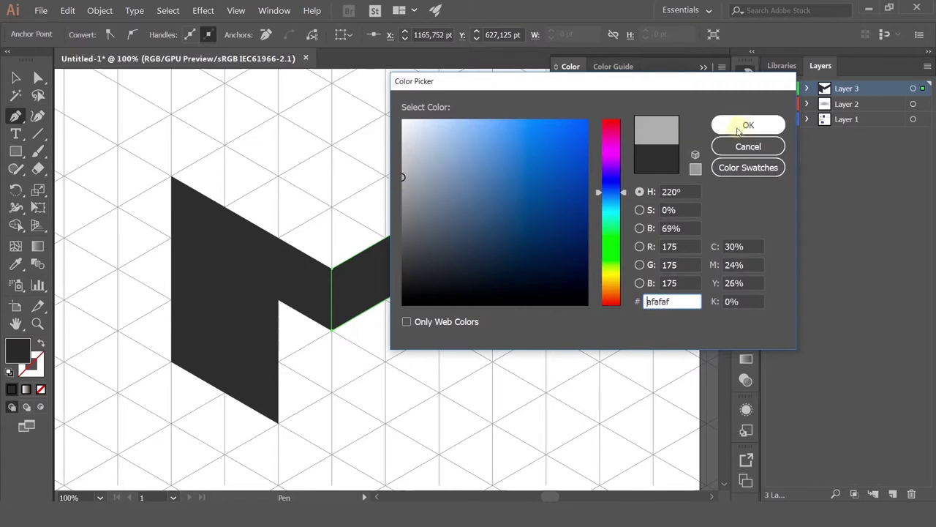
click(748, 125)
click(15, 79)
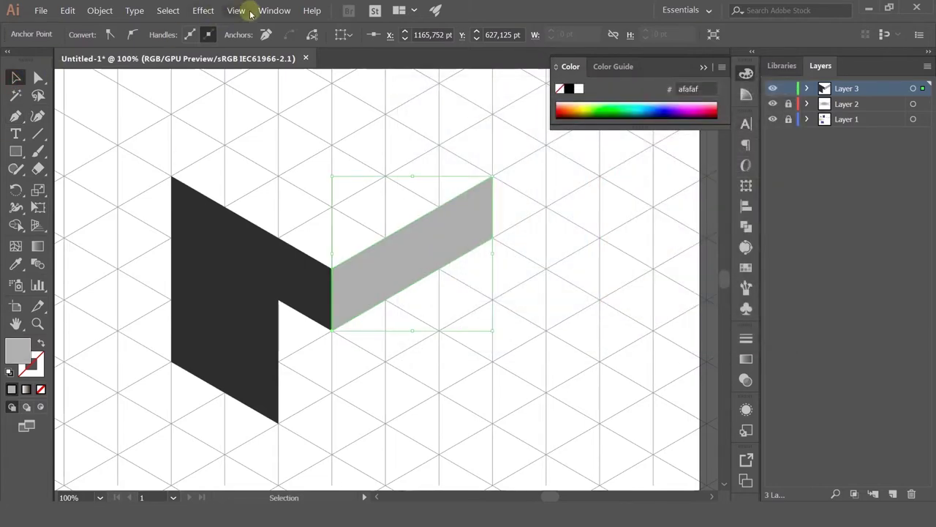
click(235, 11)
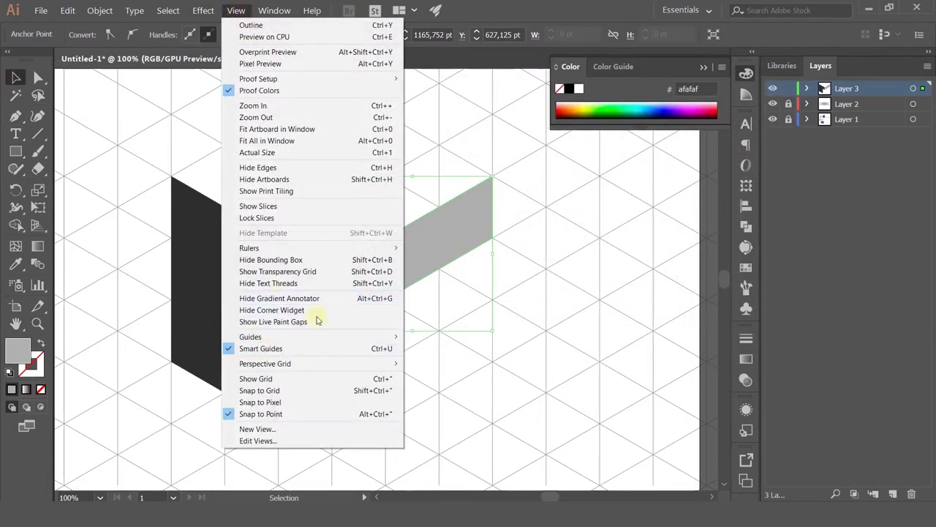
click(435, 239)
click(198, 126)
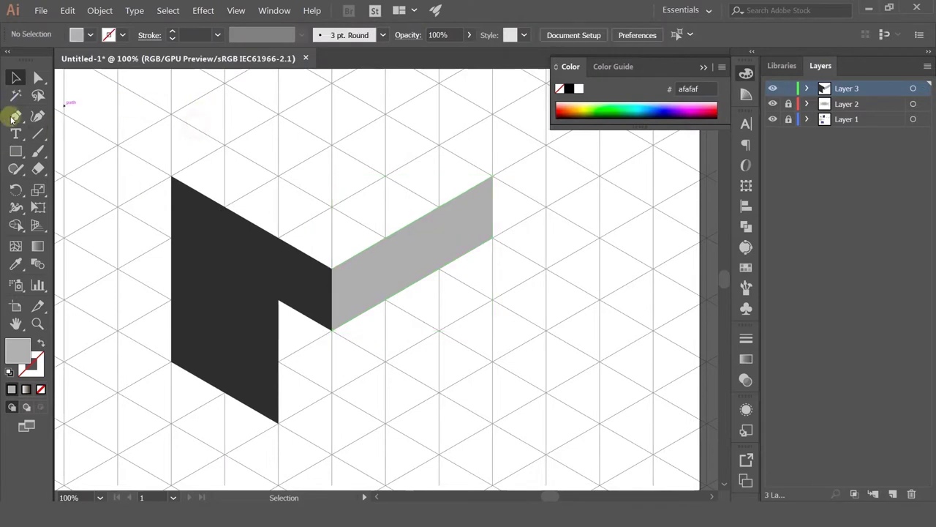
Draw the block's closed top face with the Pen tool as a three-by-three-unit rhombus joining the upper edges of the two existing faces.
key(p)
click(172, 178)
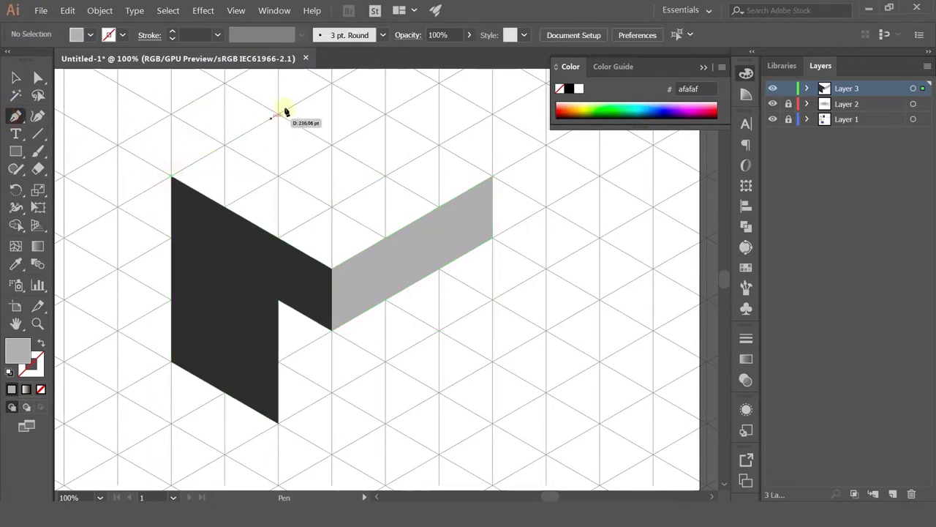
click(331, 84)
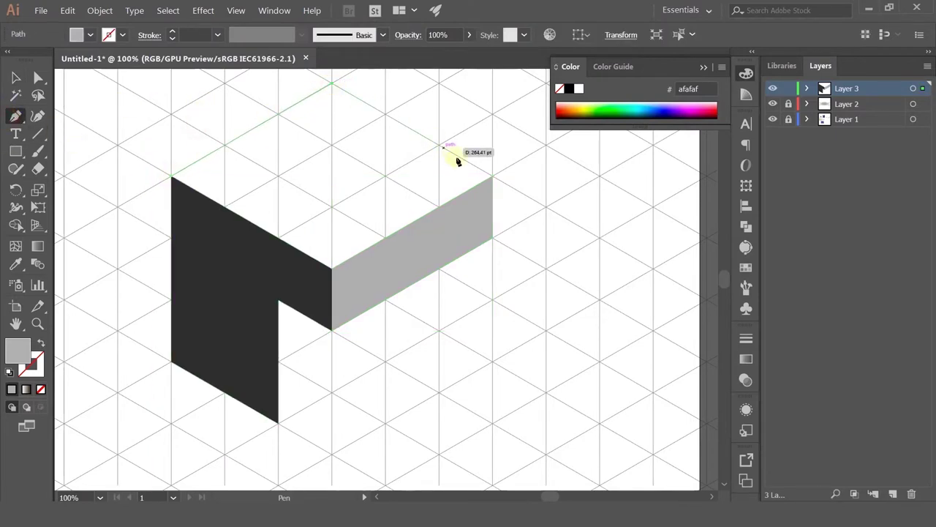
click(491, 177)
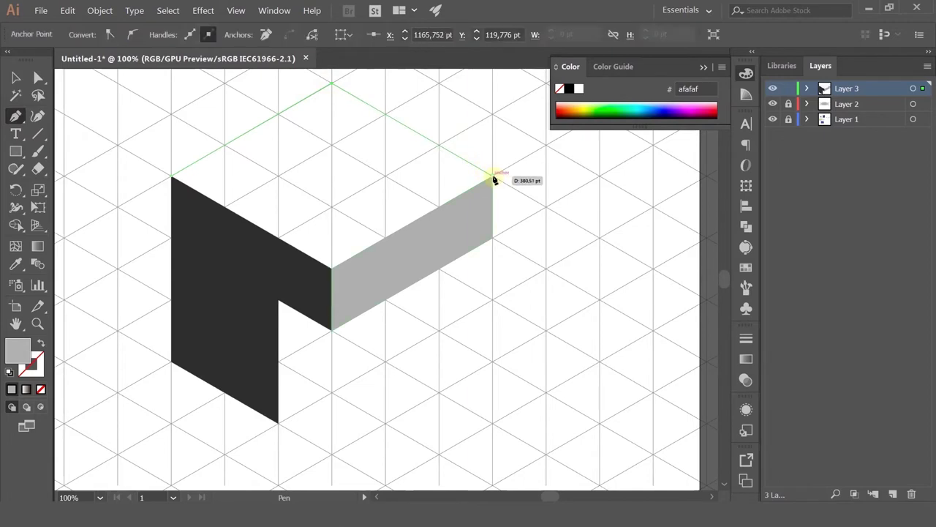
click(332, 269)
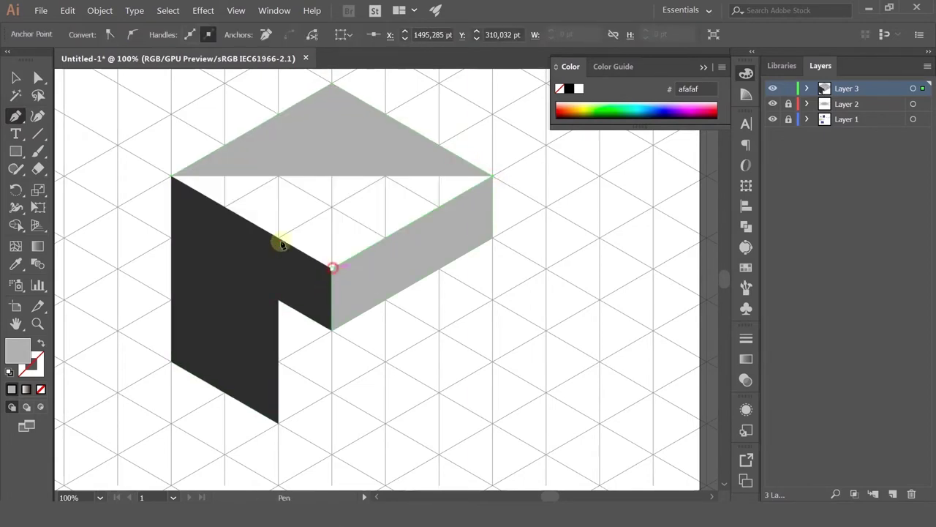
click(173, 179)
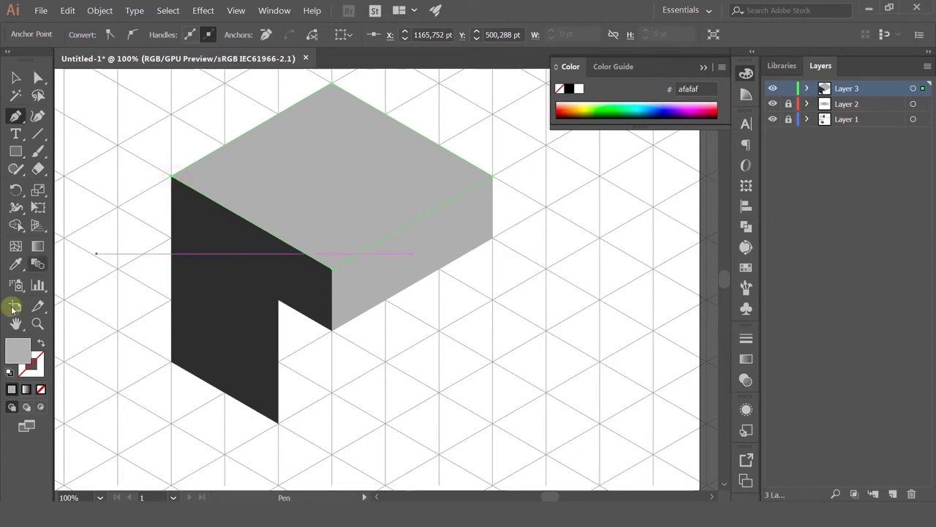
Fill the top face with the light grey #e0e0e0 and deselect it.
double_click(13, 359)
drag(439, 156, 403, 141)
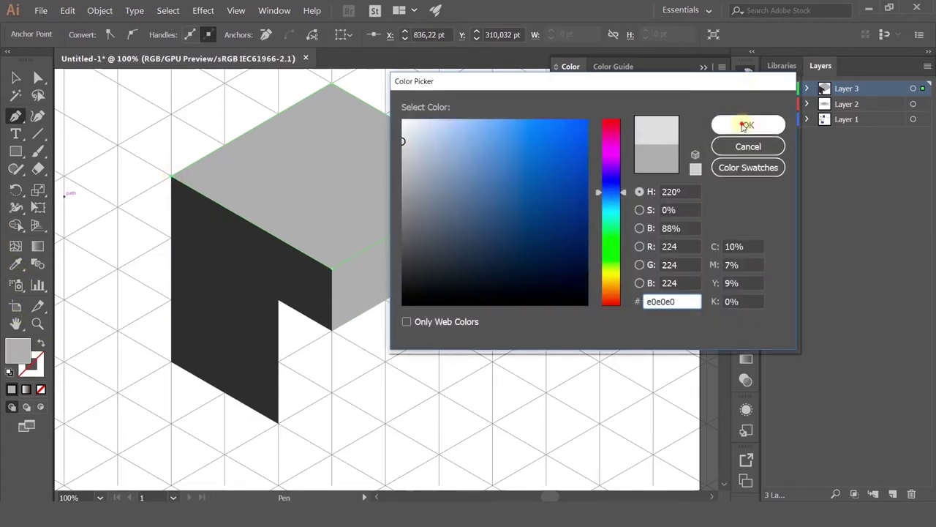
click(745, 126)
click(15, 78)
click(164, 161)
Draw the block's closed recessed face under the overhang with the Pen tool, three grid units long, and place it behind the other faces.
key(ctrl+minus)
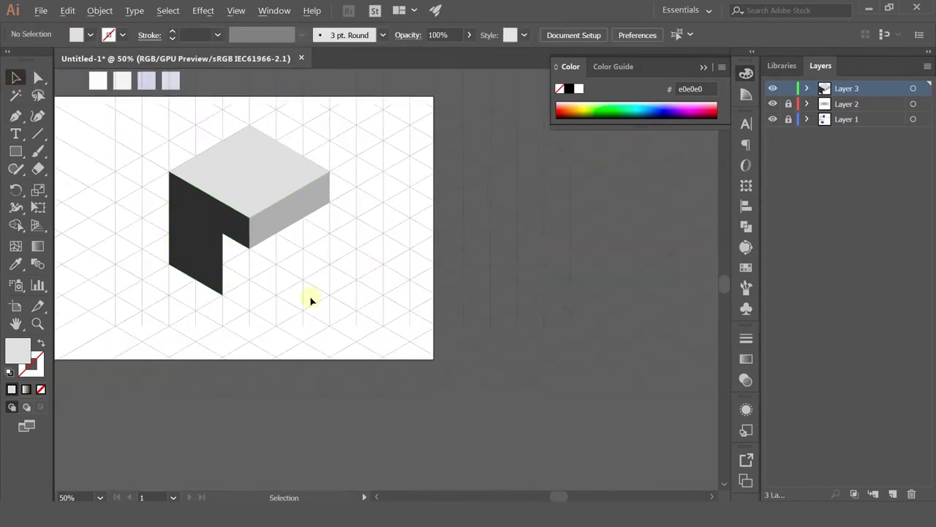
key(ctrl+plus)
key(ctrl+plus)
click(16, 116)
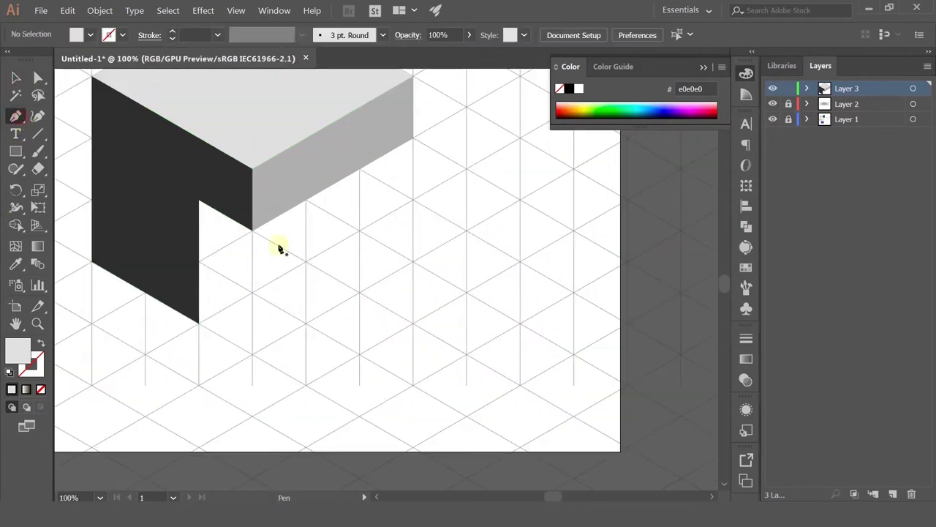
click(199, 321)
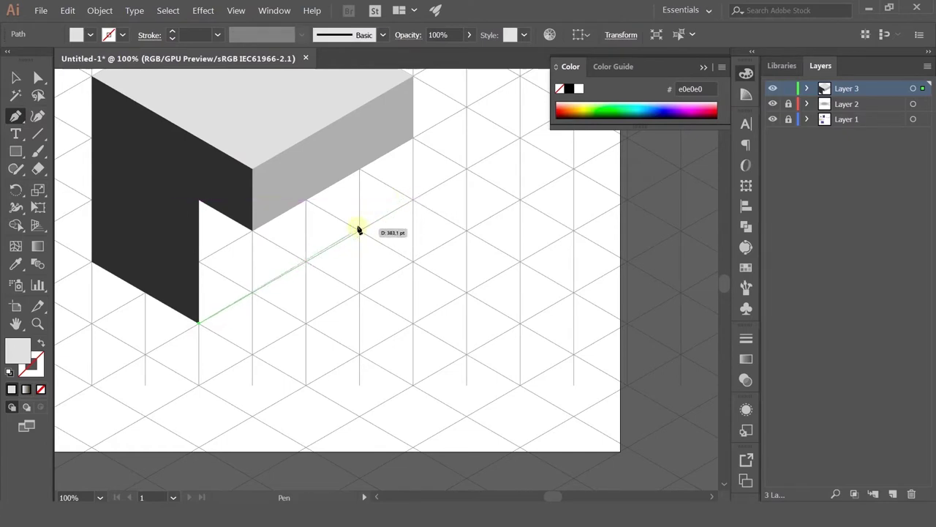
click(359, 231)
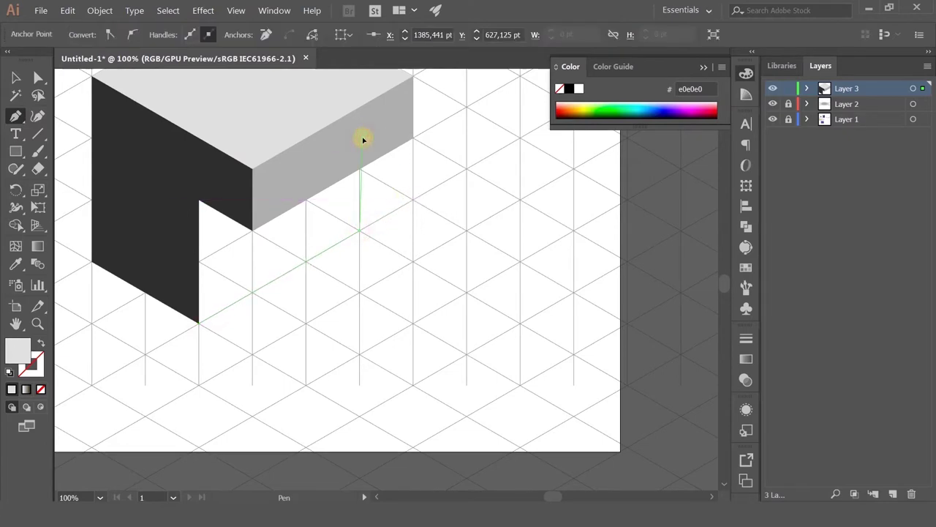
click(359, 169)
click(184, 184)
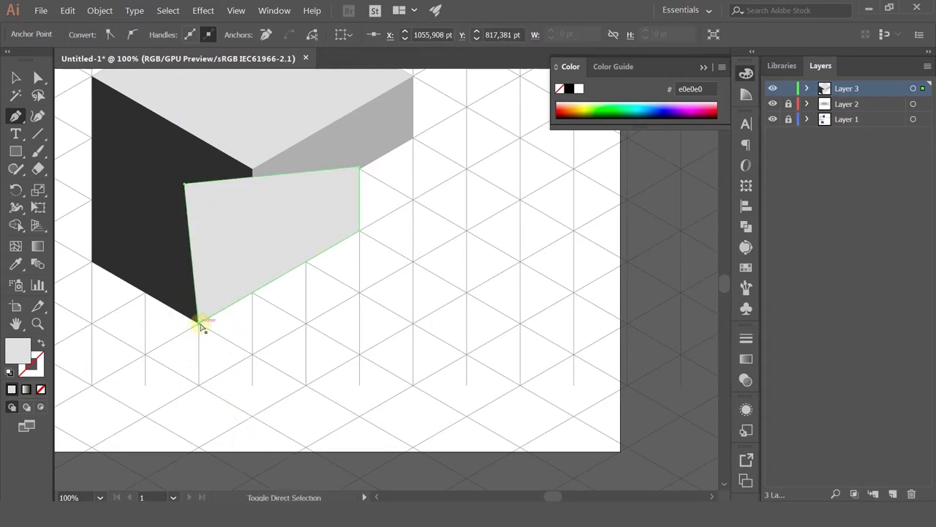
click(200, 323)
click(15, 76)
click(419, 337)
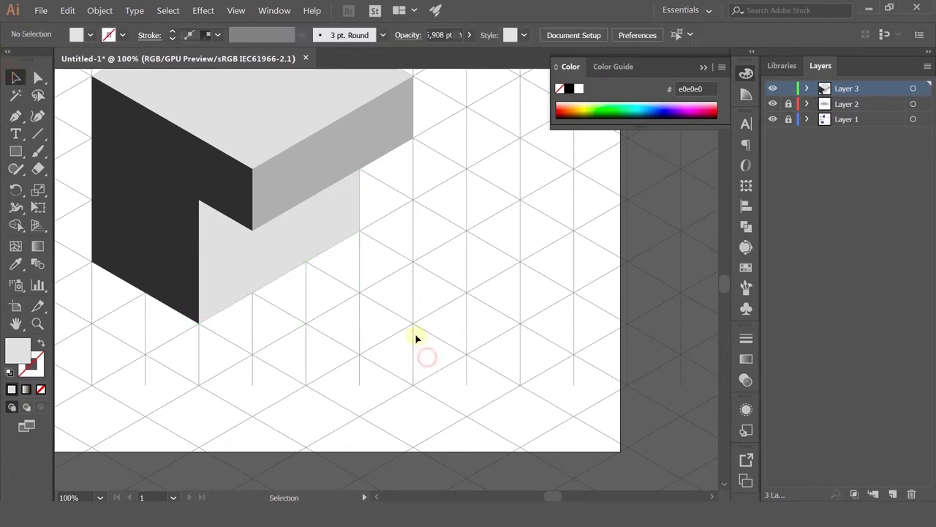
Examine the finished block and the isometric reference illustration of a city standing on a phone.
scroll(418, 335, down, 2)
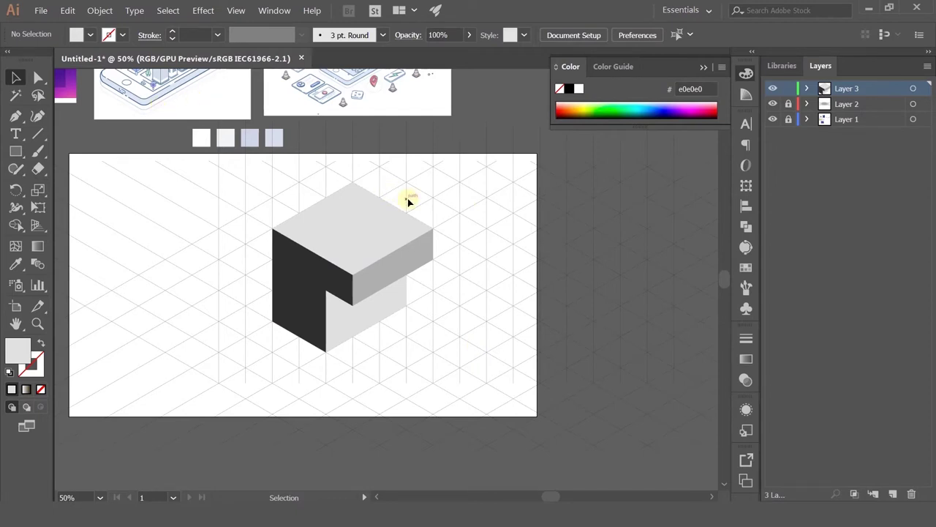
drag(226, 203, 522, 201)
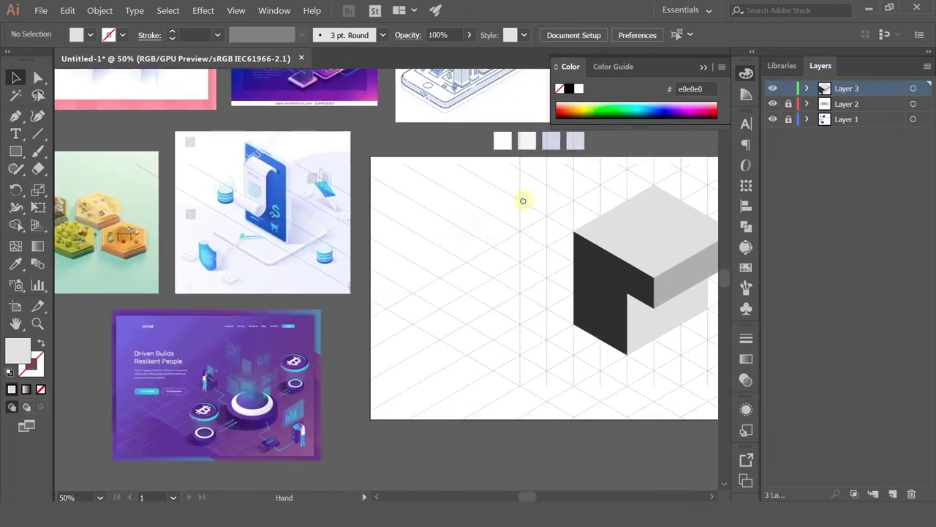
drag(377, 203, 368, 199)
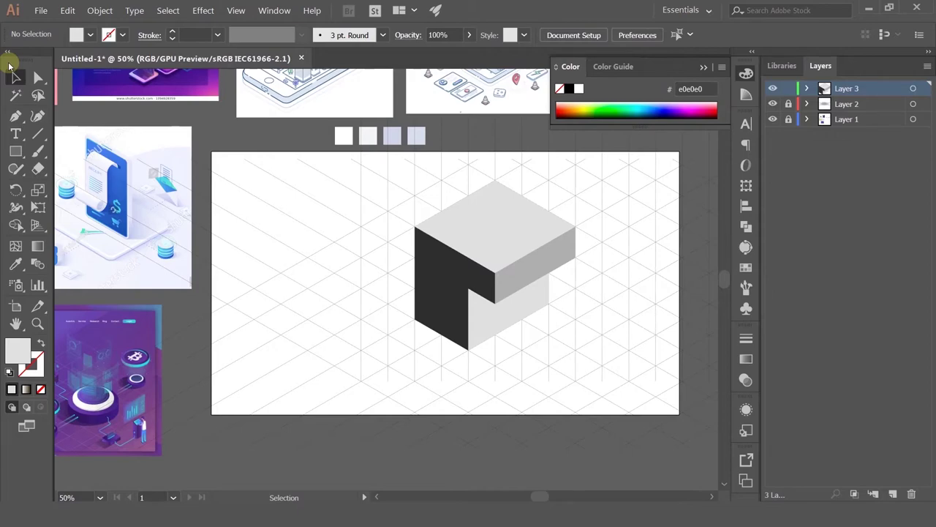
scroll(237, 351, up, 4)
scroll(287, 239, up, 4)
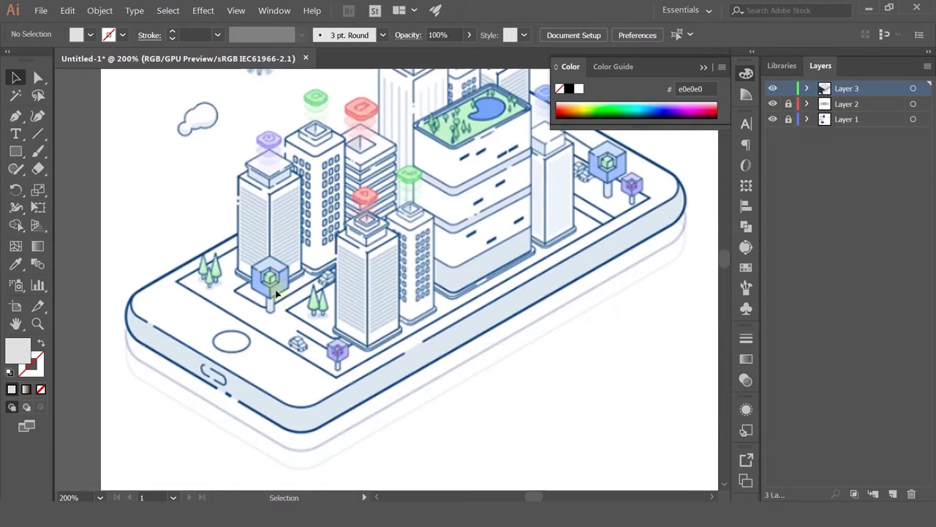
scroll(487, 200, up, 3)
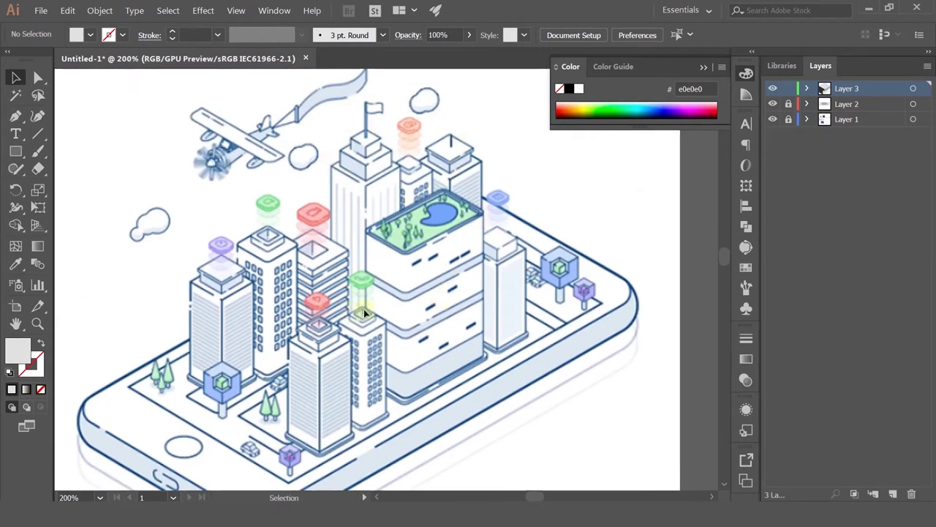
scroll(365, 313, down, 3)
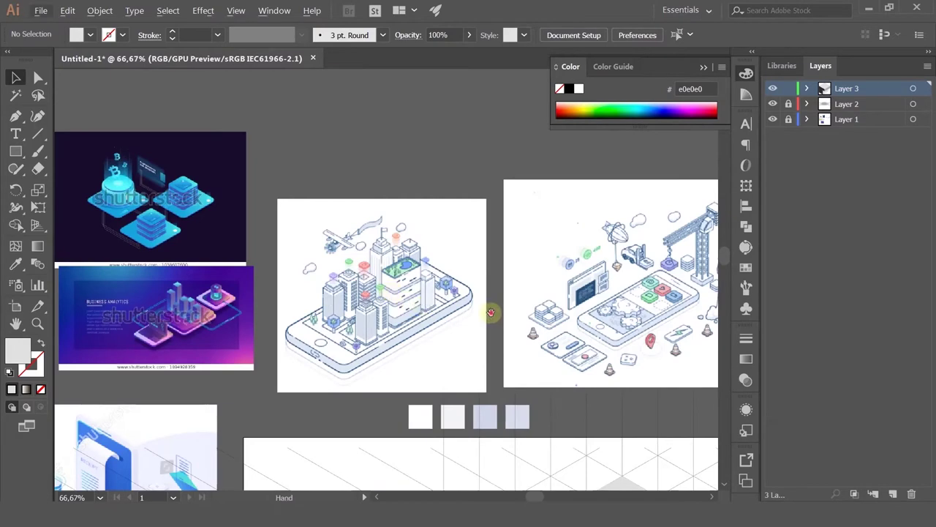
drag(491, 312, 336, 108)
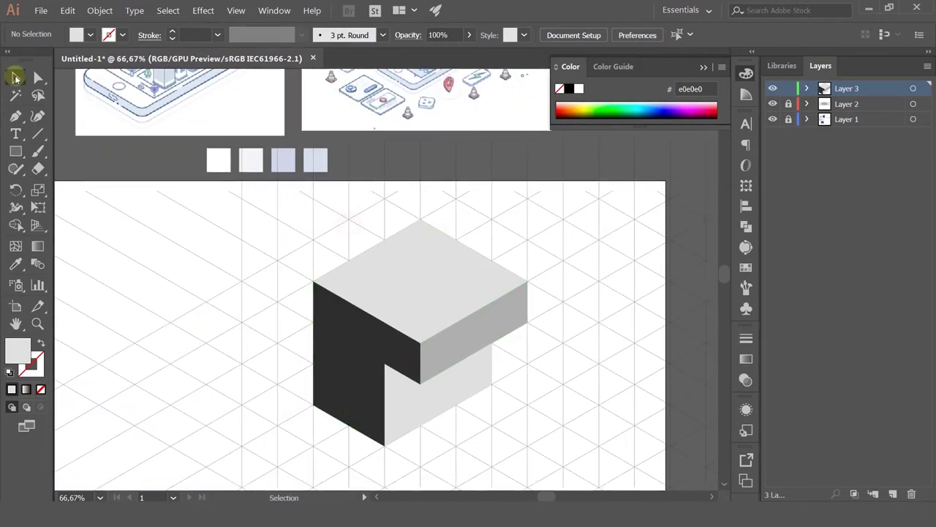
Delete the whole block from Layer 3 and hide the grid on Layer 2.
scroll(539, 264, down, 1)
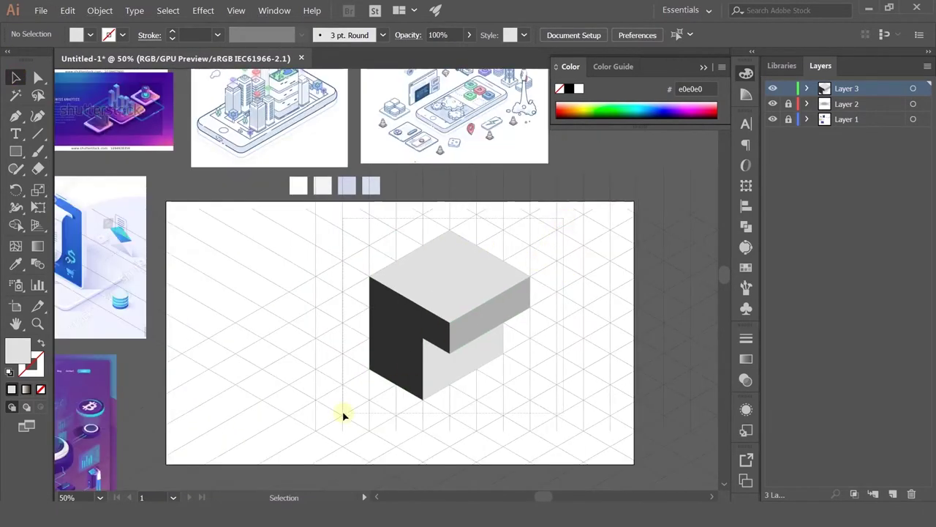
key(ctrl+a)
key(Delete)
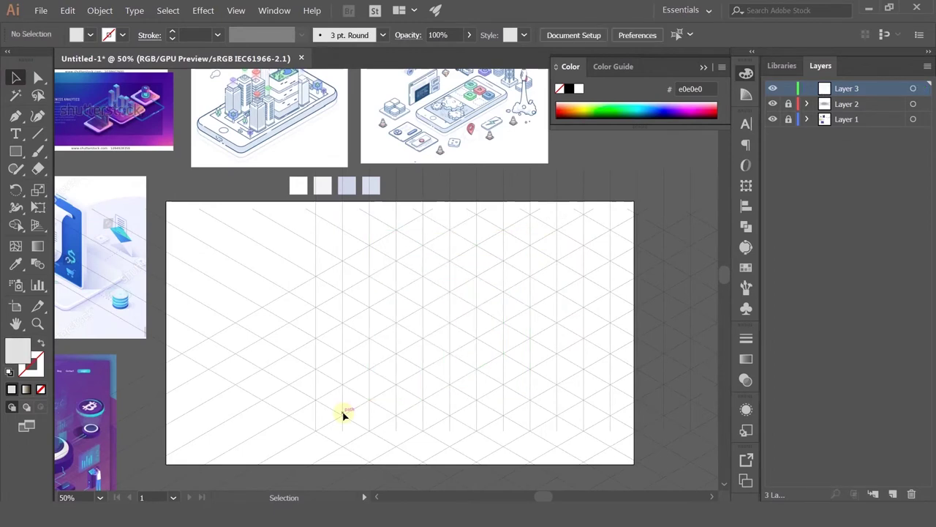
click(788, 104)
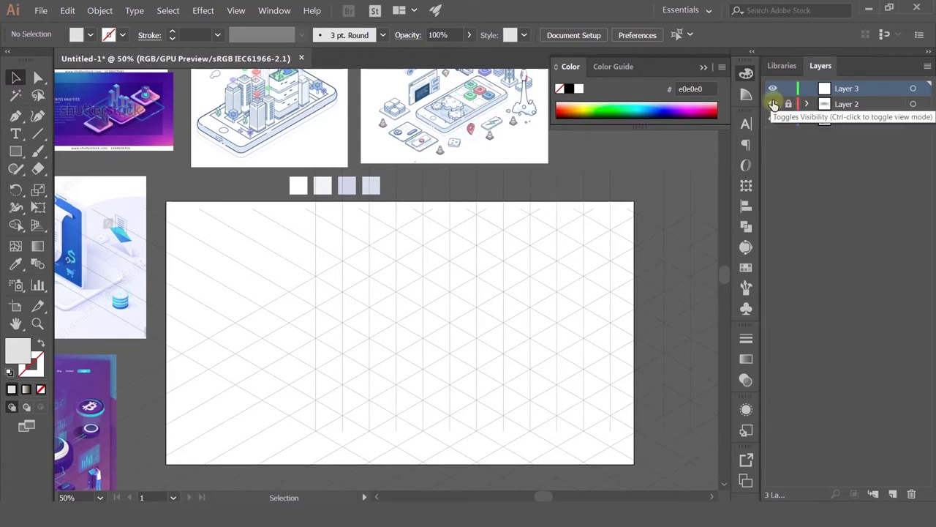
click(773, 105)
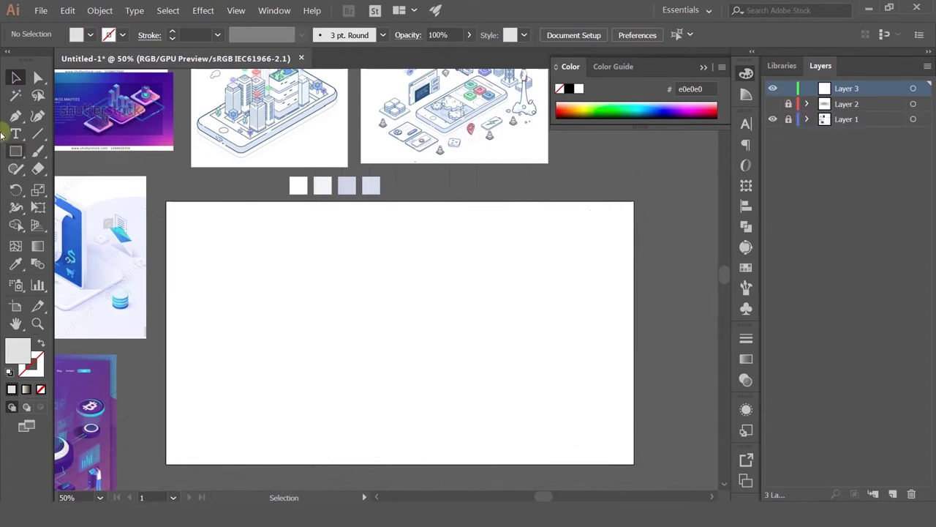
Draw a small light grey square with the Rectangle tool in the upper part of the empty artboard.
click(15, 77)
scroll(268, 354, up, 1)
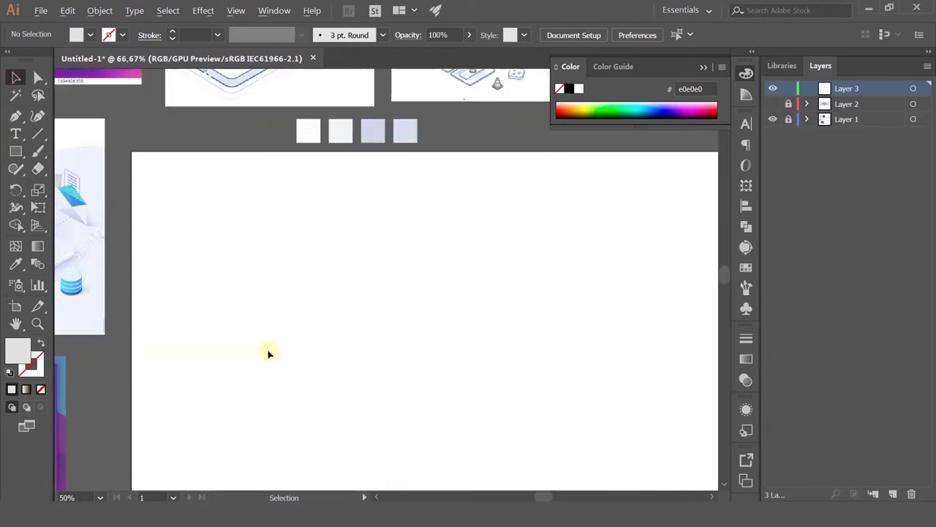
click(15, 150)
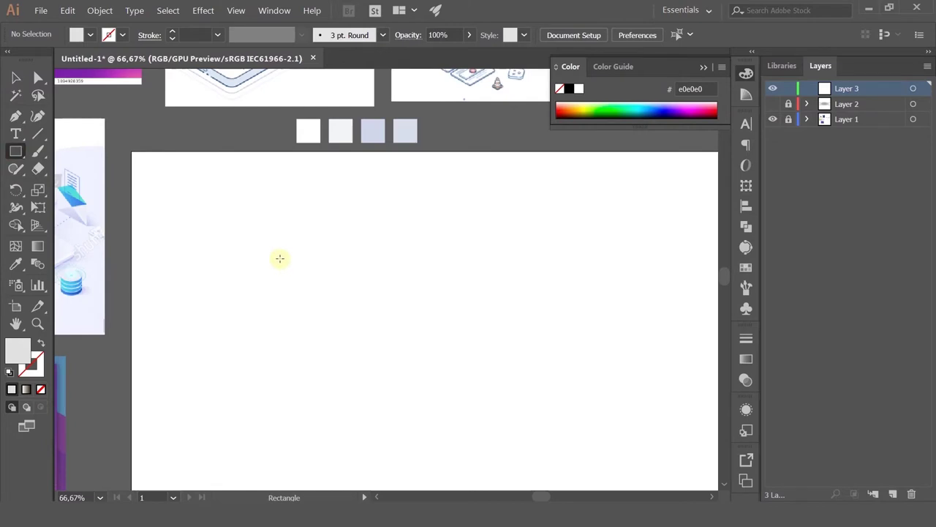
drag(272, 231, 337, 295)
Start the 3D Extrude & Bevel effect on the square with the preview on and the position set to Isometric Left.
click(202, 10)
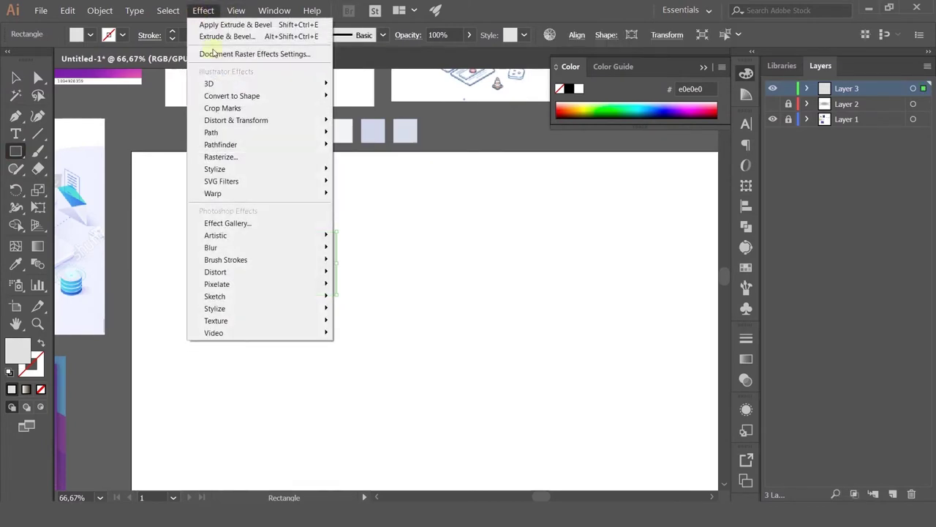
mouse_move(254, 129)
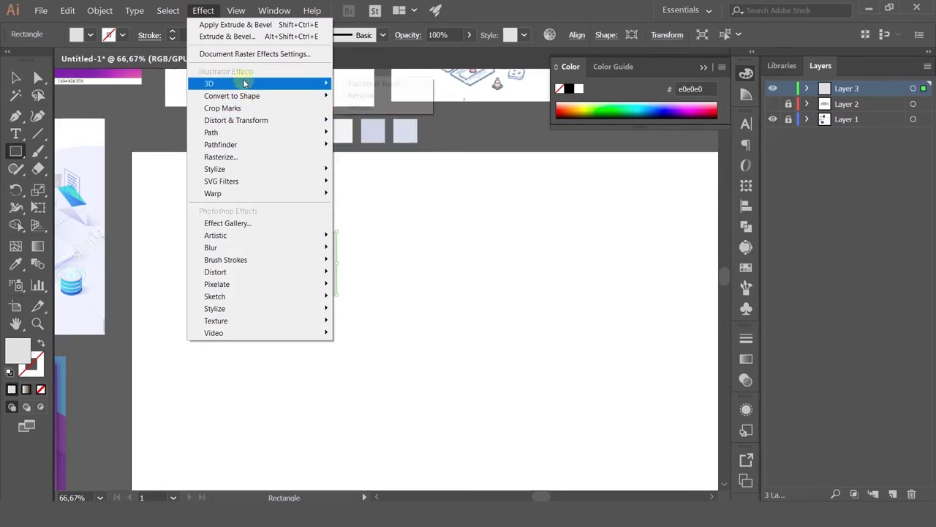
mouse_move(314, 84)
click(378, 88)
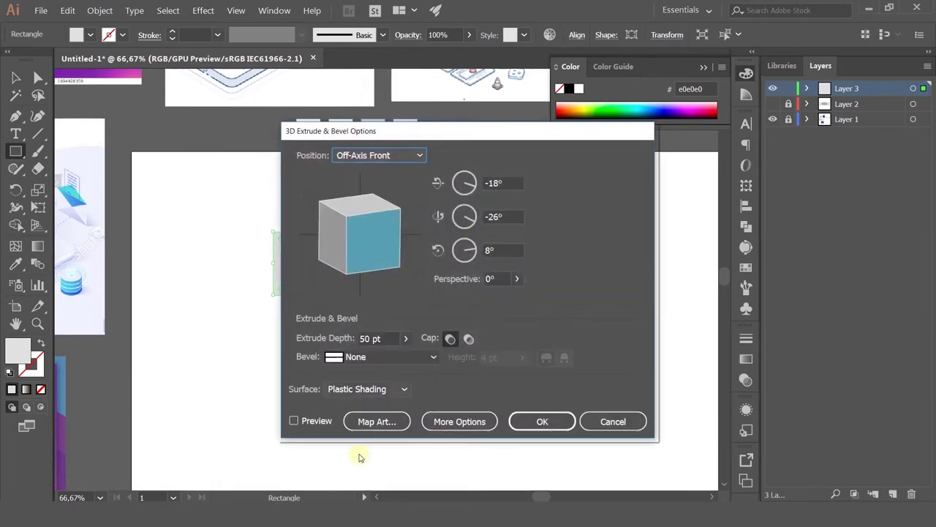
drag(414, 126, 601, 120)
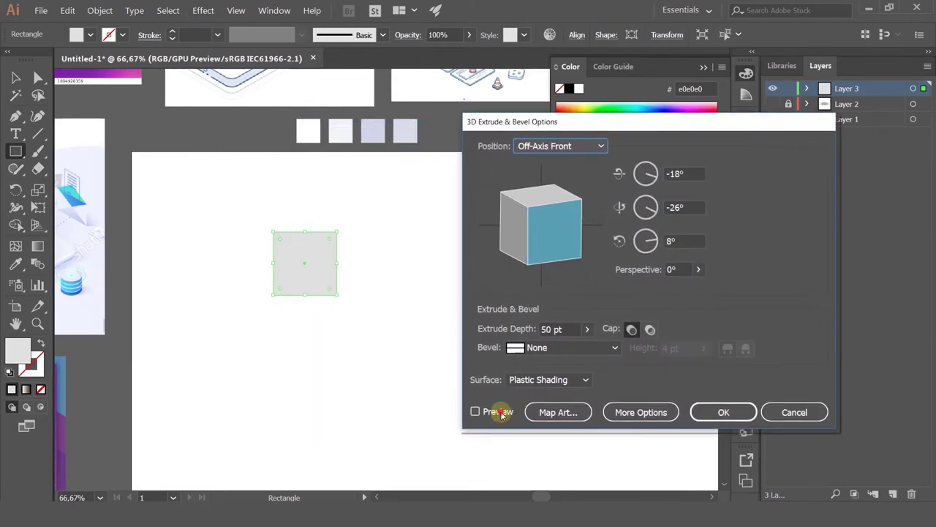
click(500, 412)
click(603, 145)
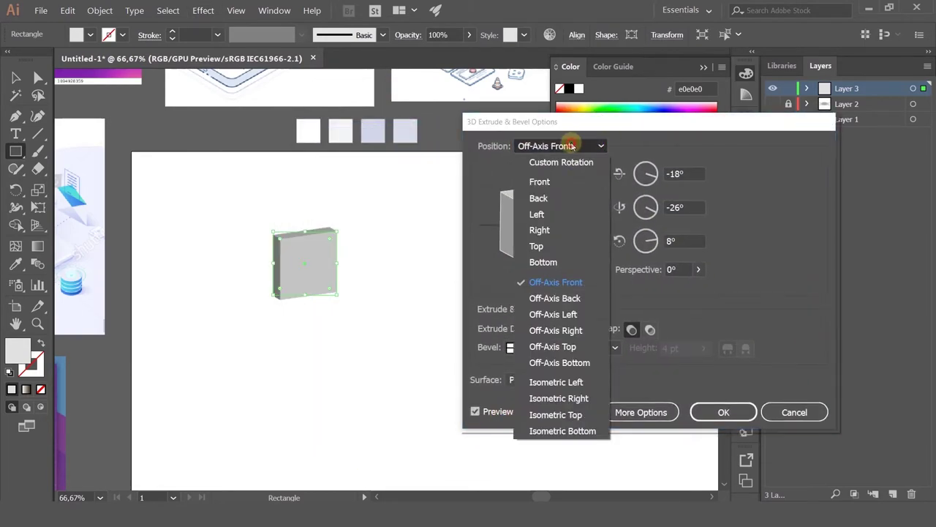
click(553, 382)
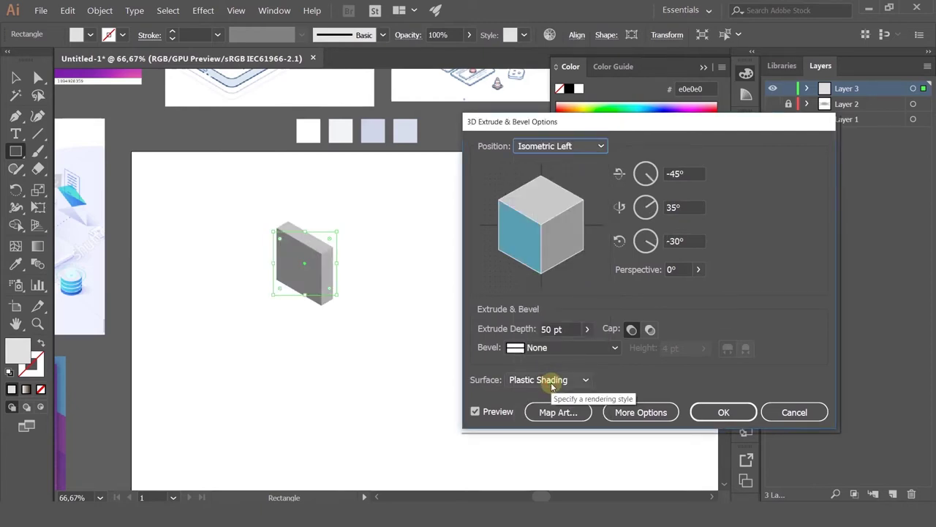
Preview the Isometric Right, Isometric Top and Isometric Bottom positions on the extruded square and return to Isometric Left.
click(542, 148)
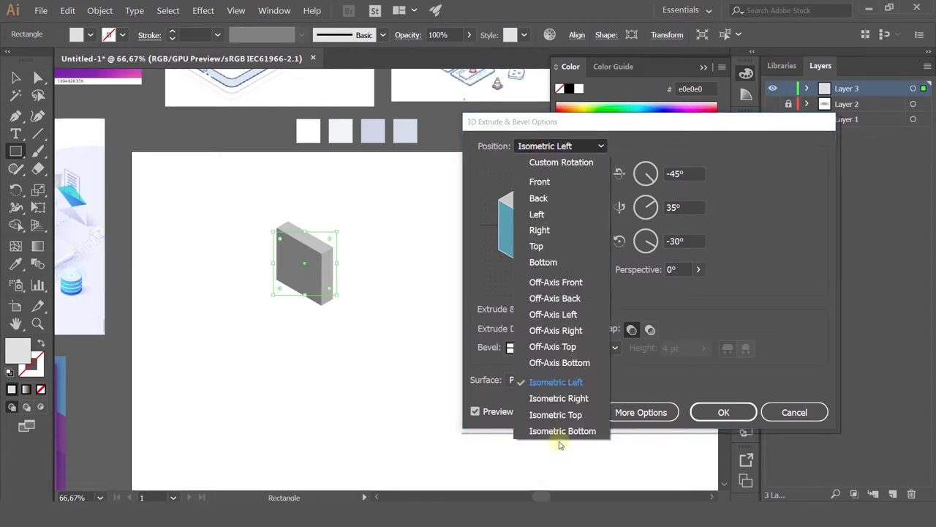
click(557, 398)
click(544, 148)
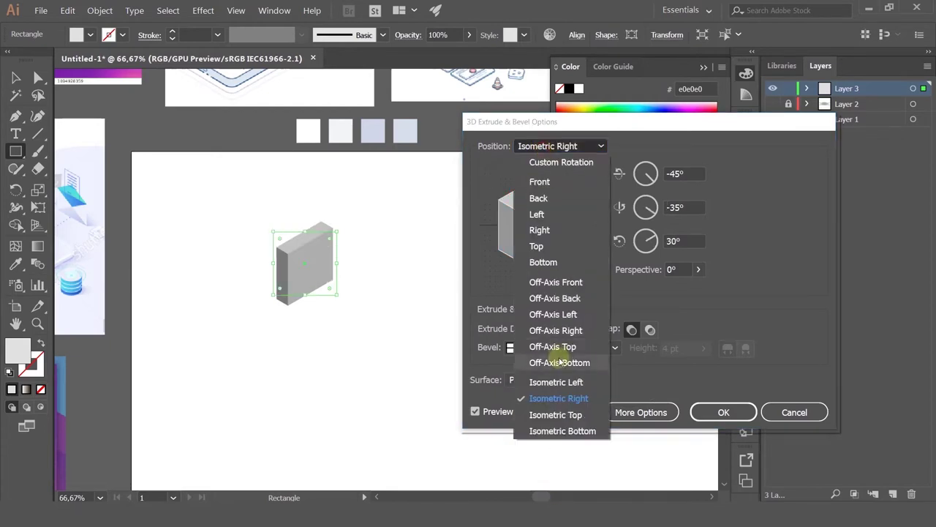
click(562, 412)
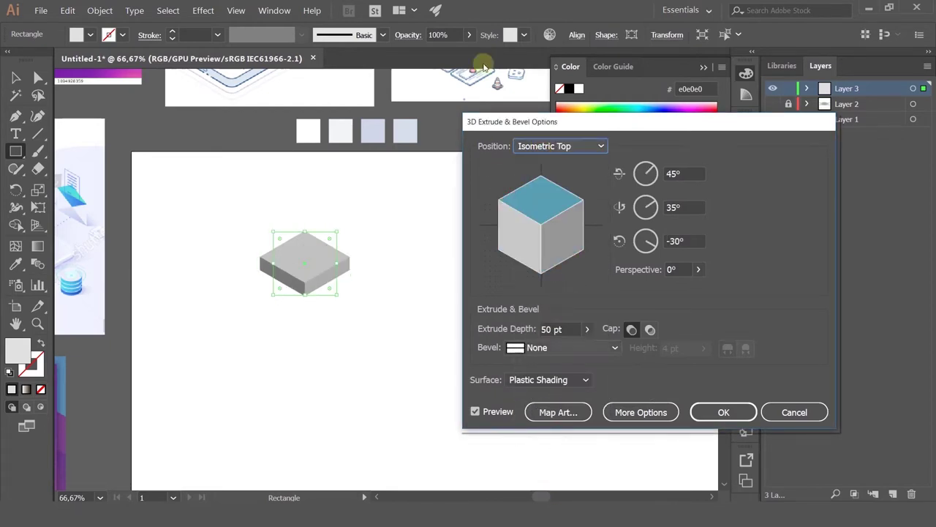
click(541, 148)
click(563, 430)
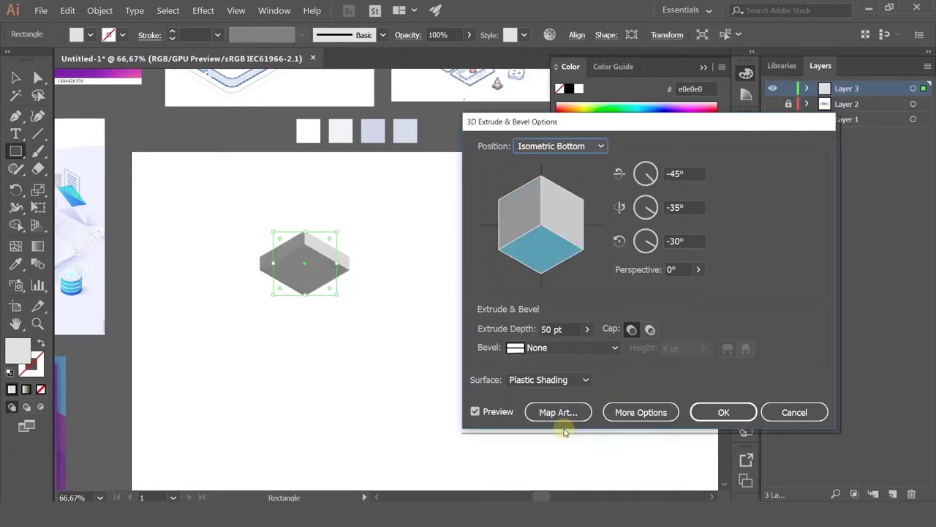
click(568, 146)
click(557, 383)
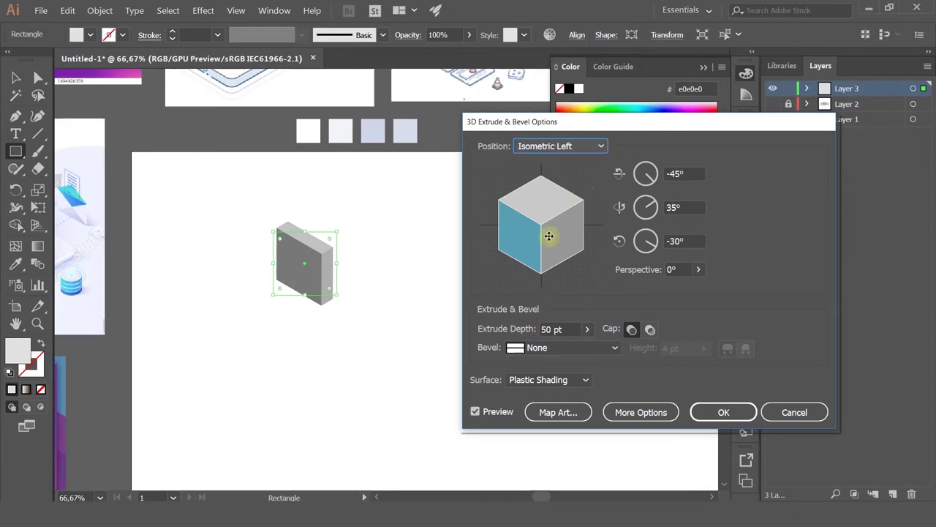
click(565, 146)
click(541, 382)
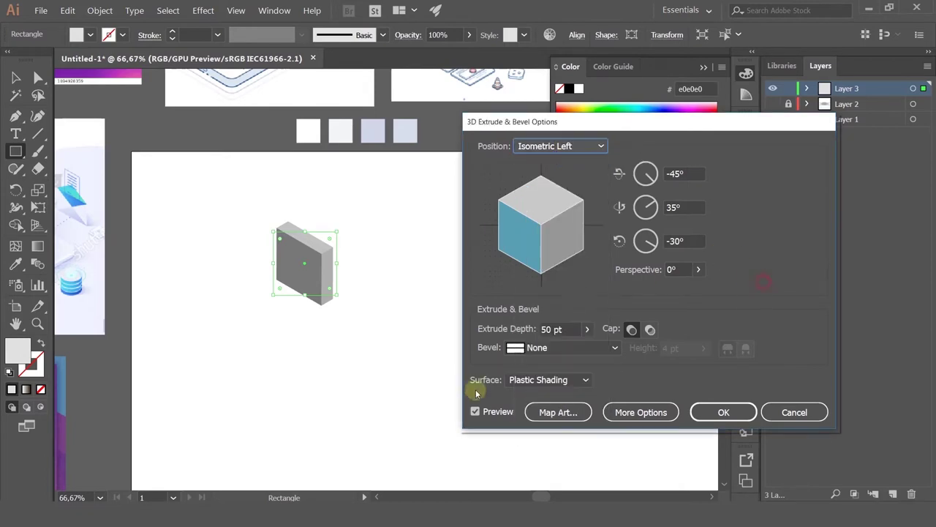
Set the extrude depth to 130 pt and apply the 3D effect to the square.
click(576, 326)
scroll(577, 326, up, 20)
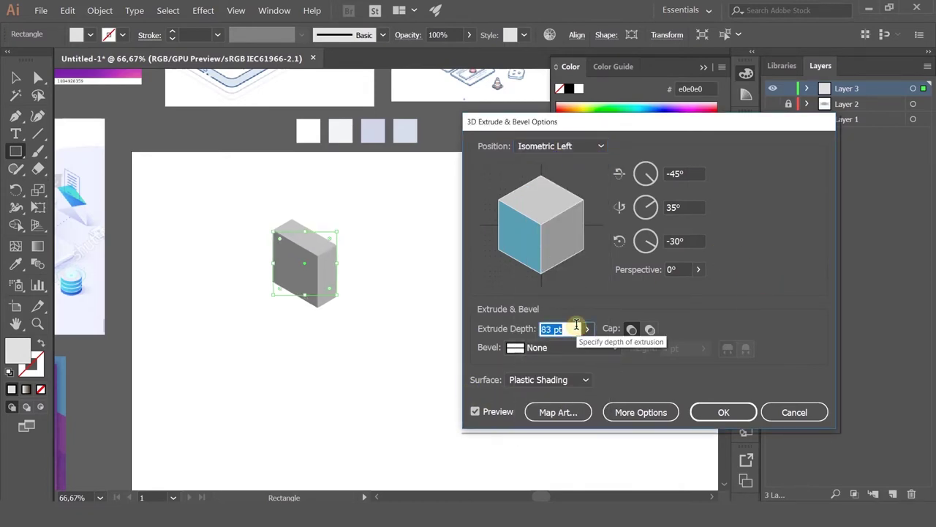
scroll(576, 324, up, 20)
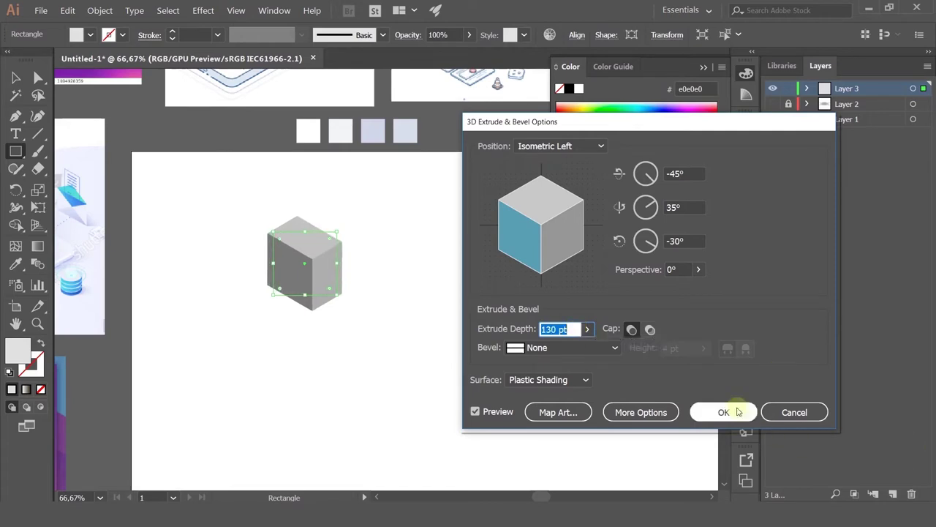
click(737, 411)
Show the isometric grid on Layer 2 again and compare the extruded block's lower edges with its lines.
click(773, 104)
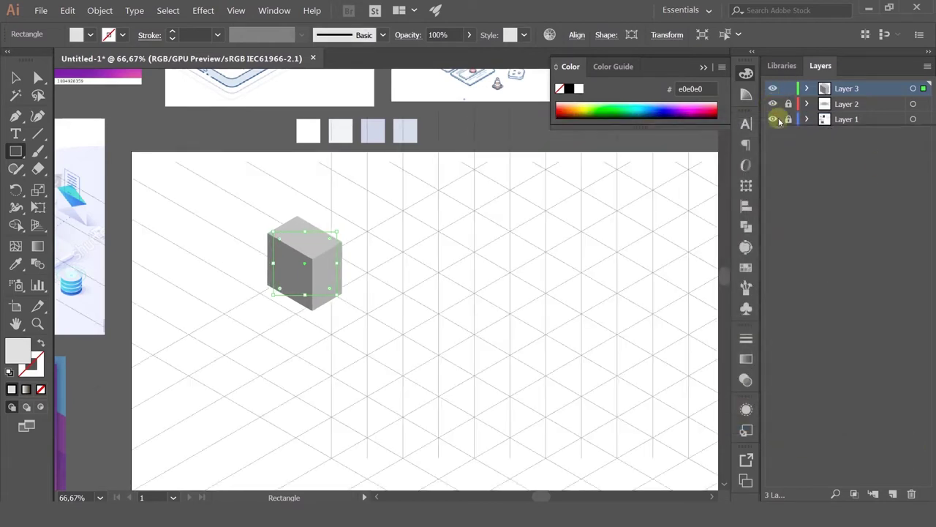
click(15, 78)
scroll(311, 307, up, 4)
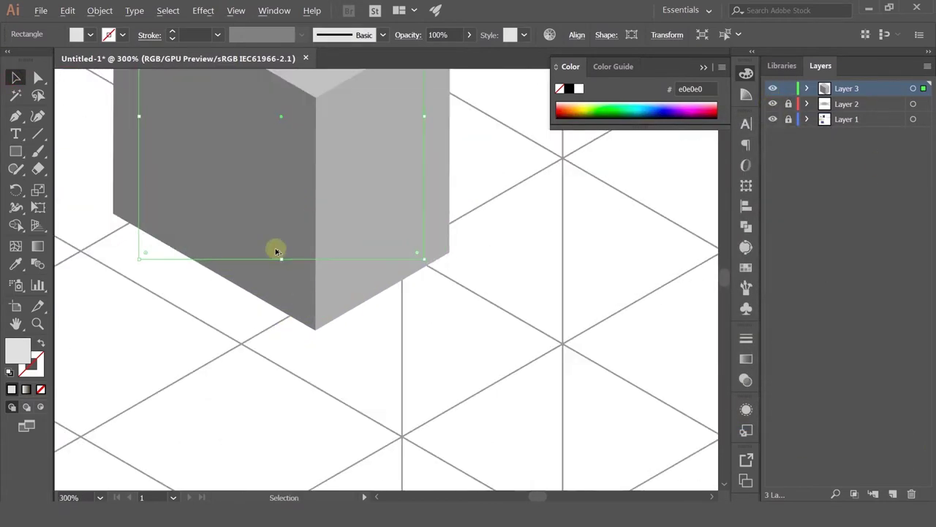
Move the extruded block slightly down and to the left to compare its edges with the isometric grid lines.
drag(273, 251, 231, 232)
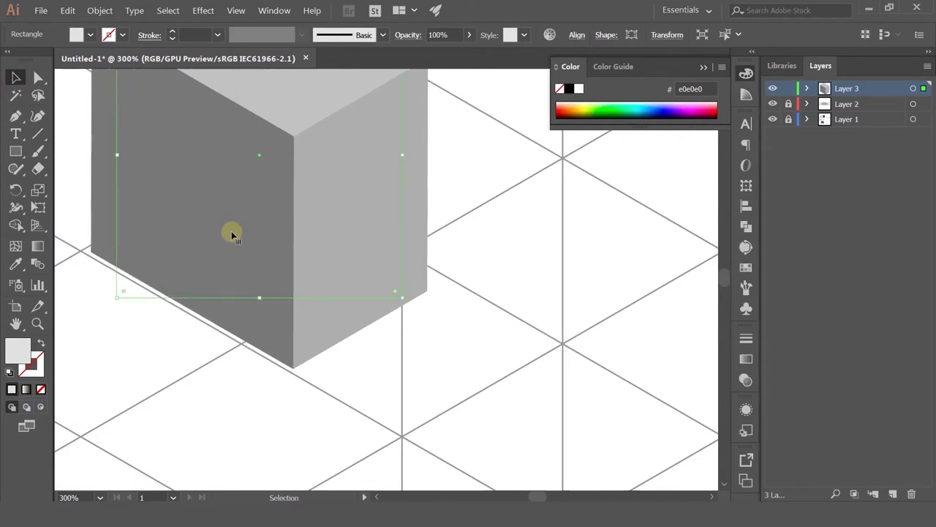
scroll(376, 153, down, 5)
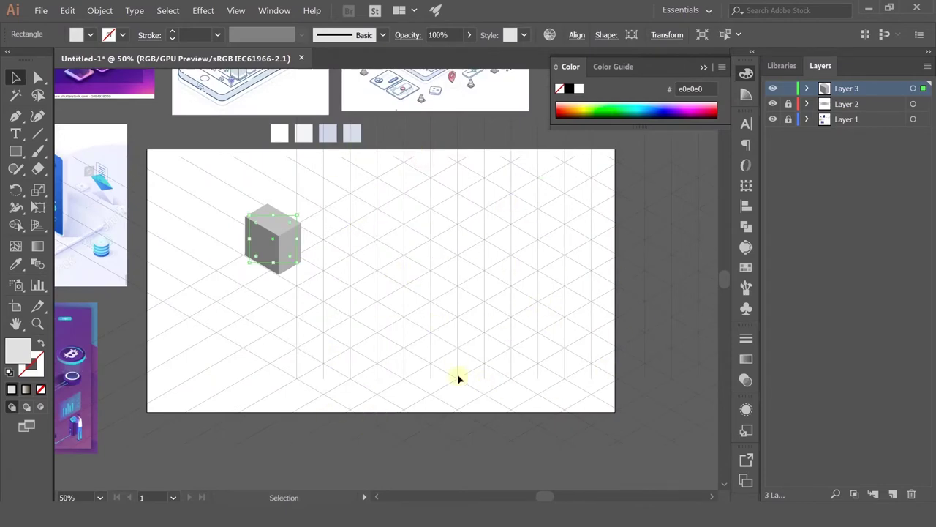
scroll(256, 244, up, 3)
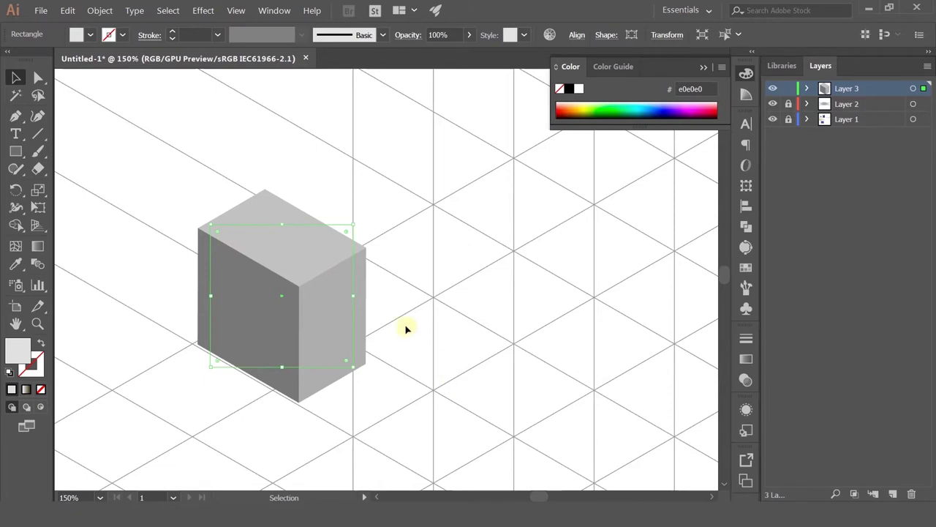
Round the upper-right corner of the extruded block's source square with a large radius.
drag(346, 236, 302, 316)
scroll(372, 398, down, 3)
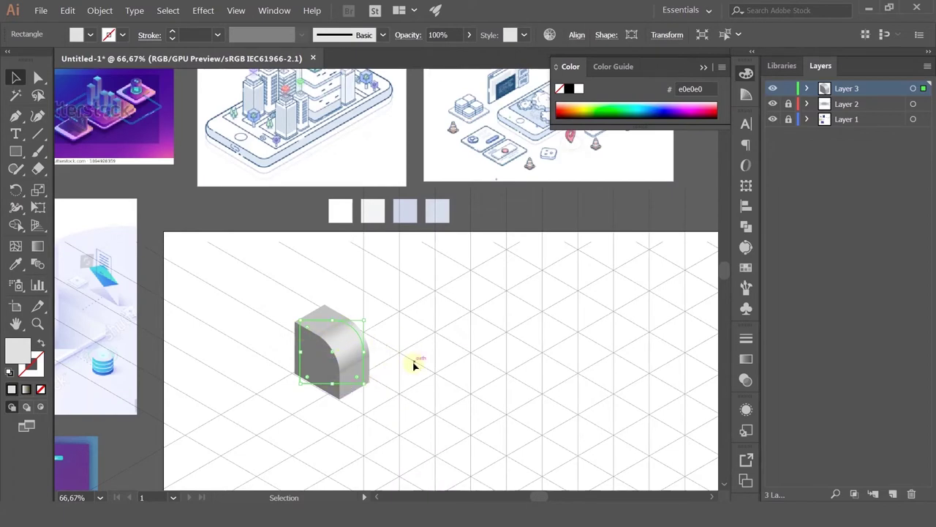
scroll(414, 365, down, 1)
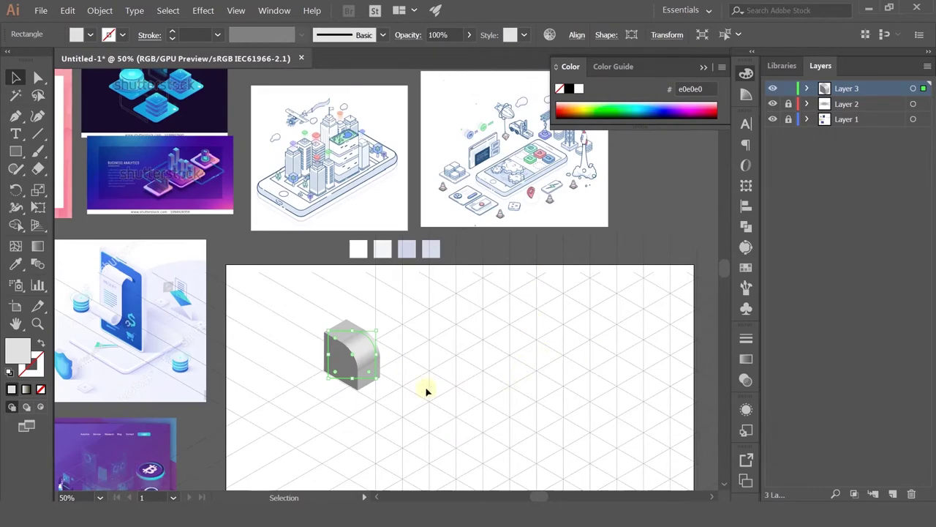
scroll(309, 368, up, 2)
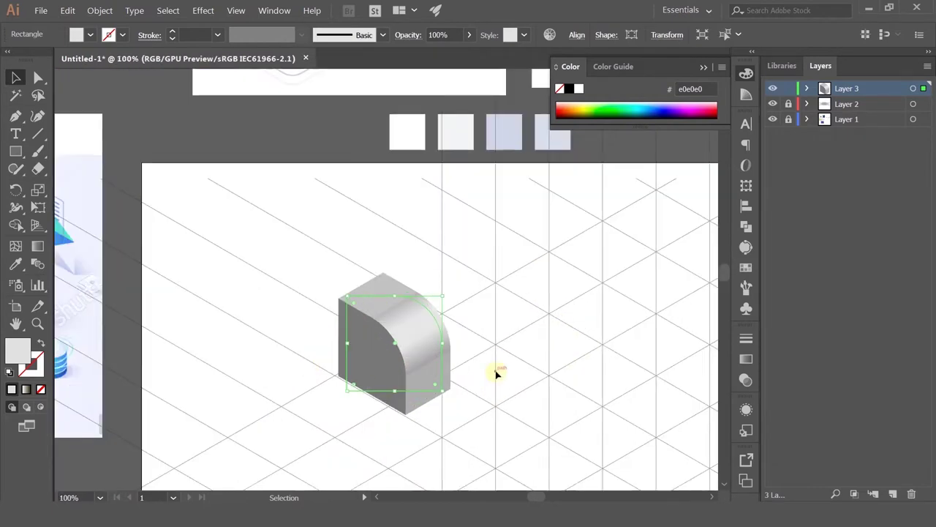
drag(557, 356, 447, 326)
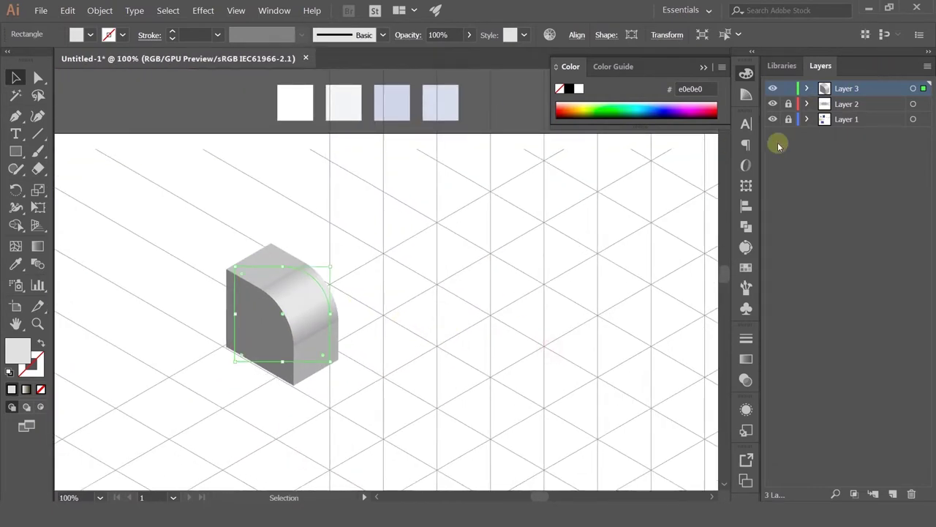
scroll(620, 226, down, 3)
drag(578, 286, 515, 294)
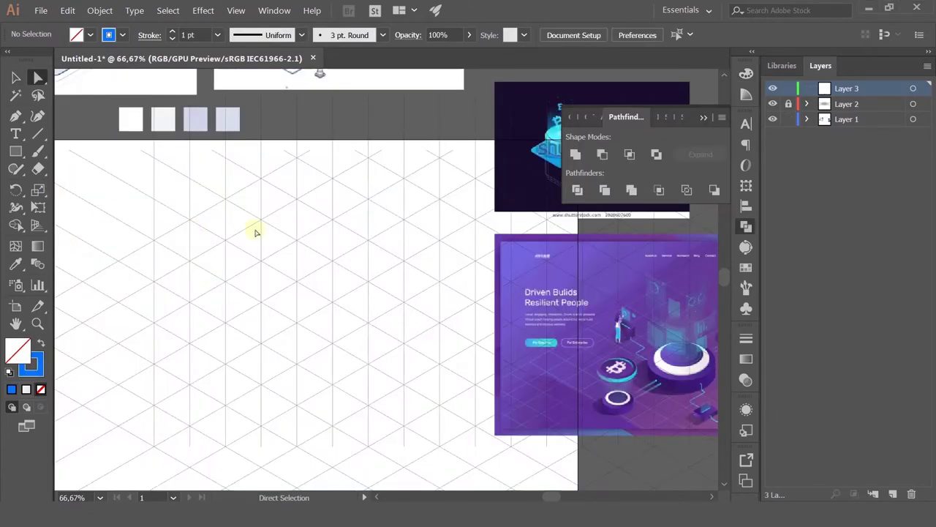
Draw a square on Layer 3 over the isometric grid and give it a solid blue fill without a stroke.
scroll(256, 233, right, 3)
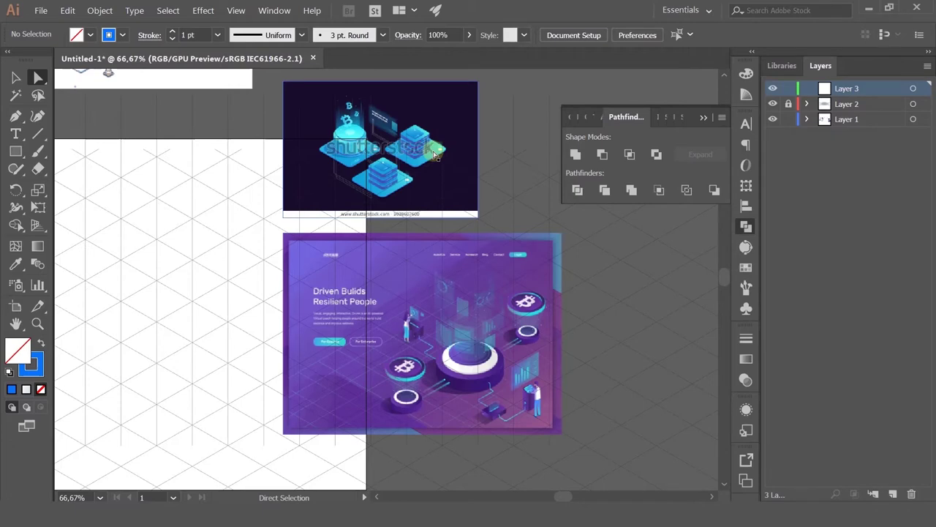
drag(261, 241, 346, 188)
click(17, 150)
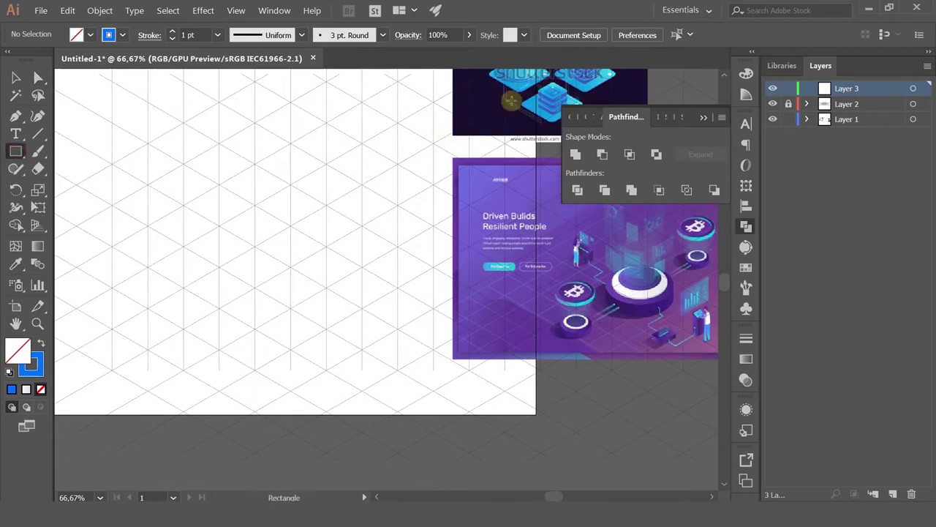
drag(190, 141, 274, 251)
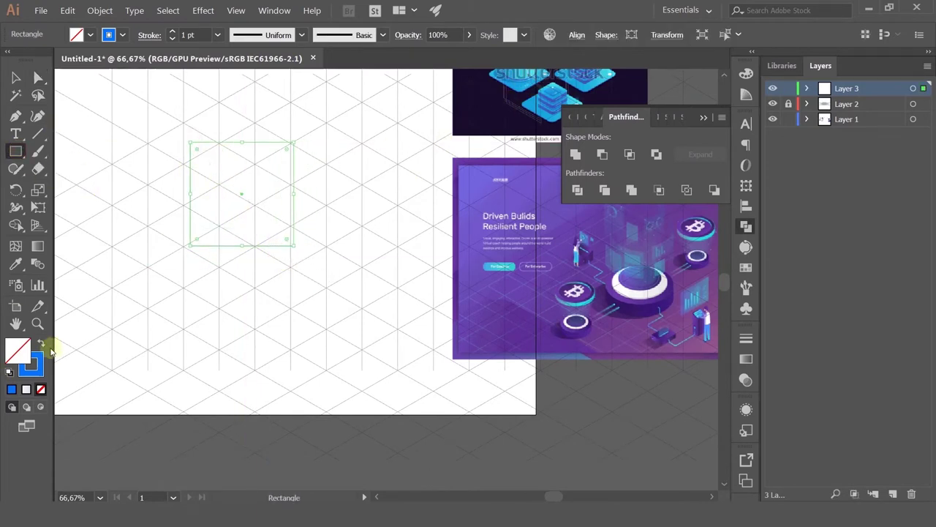
click(44, 343)
Round all four corners of the blue square with a small radius.
click(15, 77)
drag(241, 189, 299, 277)
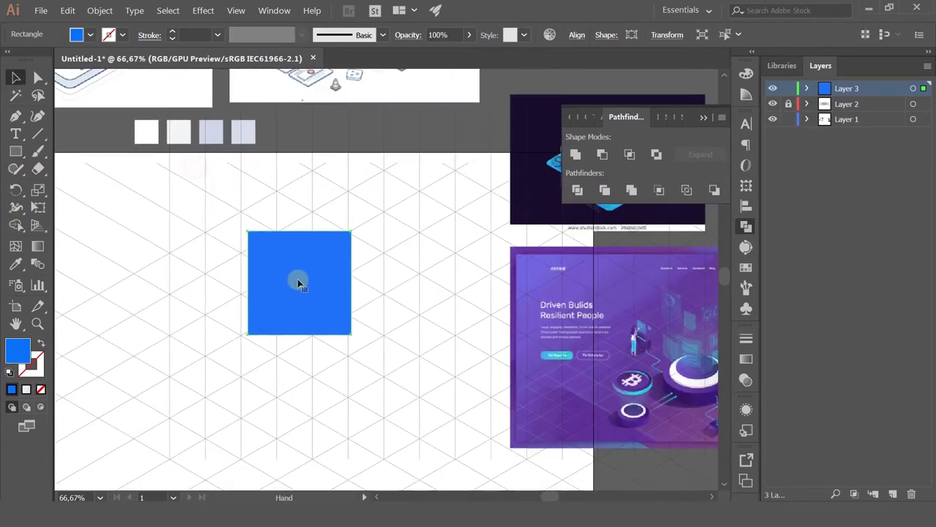
click(203, 10)
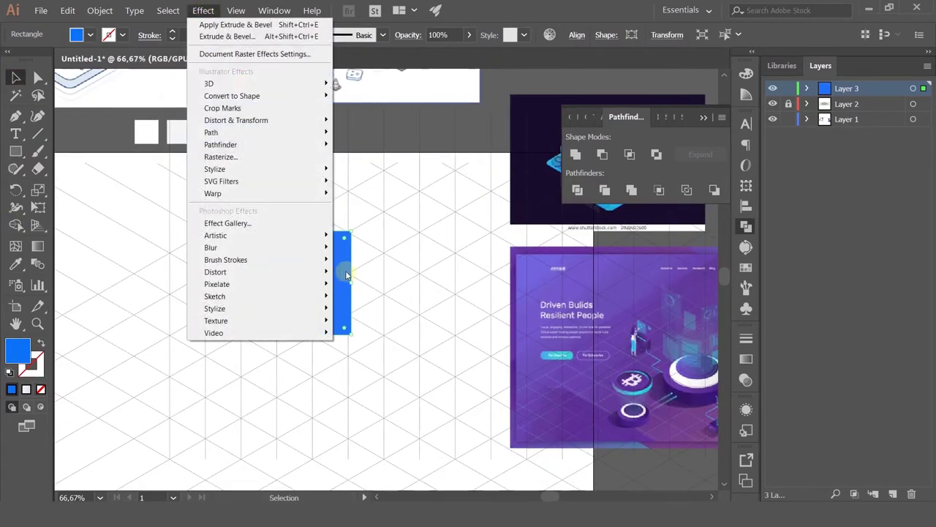
click(344, 248)
drag(343, 244, 338, 246)
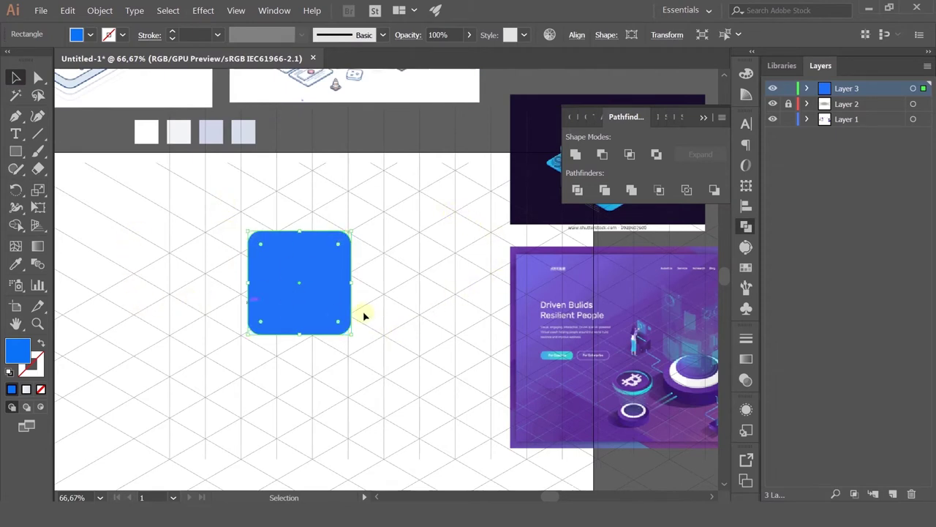
click(263, 254)
drag(263, 245, 255, 239)
Start the 3D Extrude & Bevel effect on the rounded square with the preview on and the position set to Isometric Top.
click(203, 11)
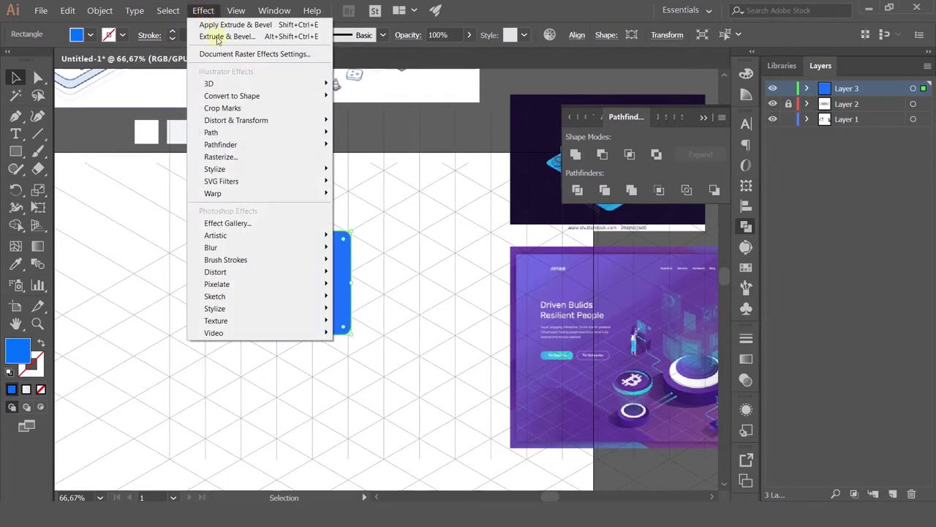
mouse_move(232, 85)
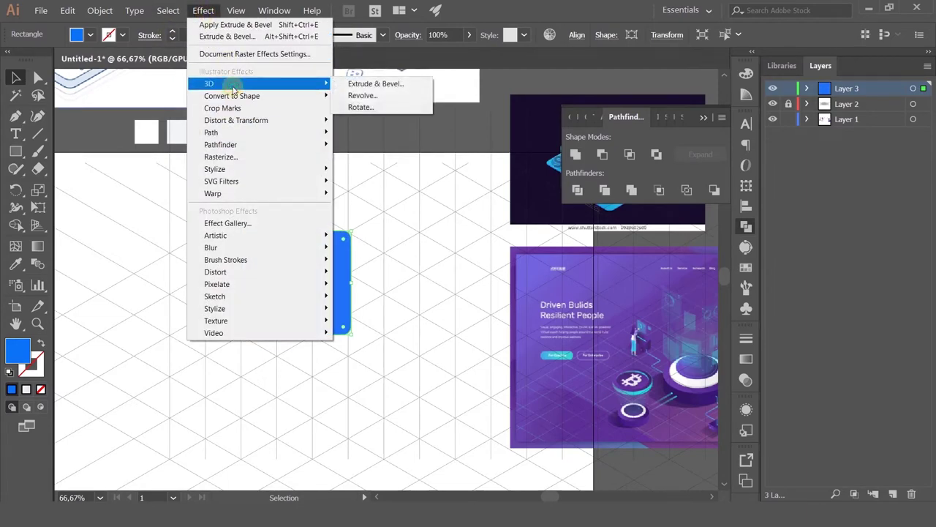
click(388, 84)
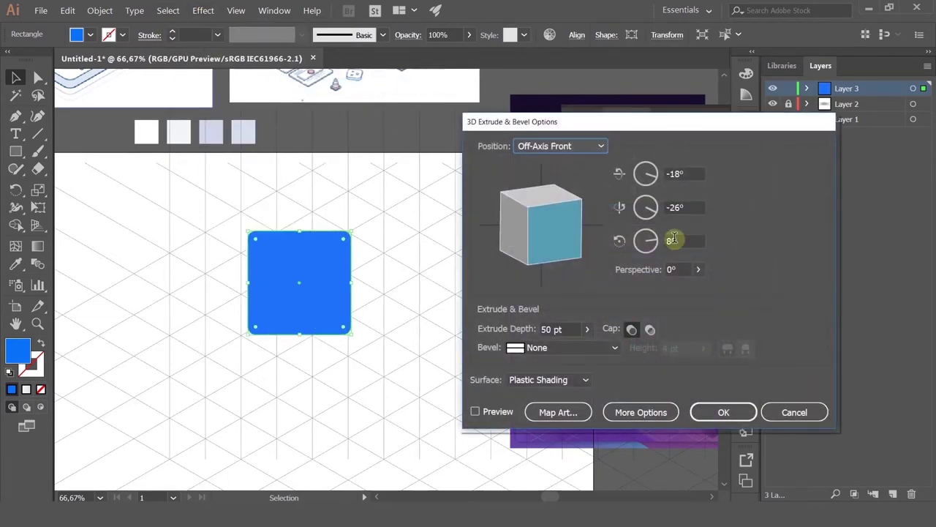
click(475, 411)
click(552, 146)
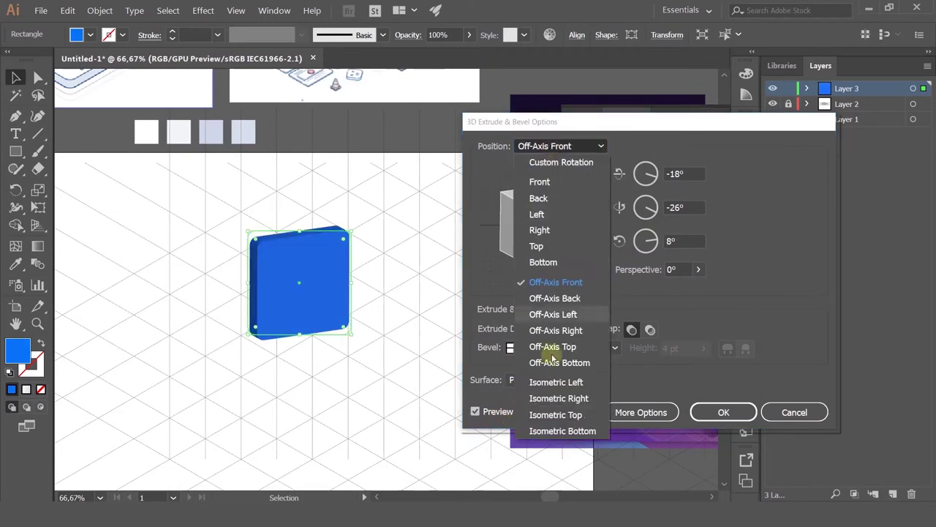
click(556, 413)
Set the extrude depth to 0 pt and apply the 3D effect to the rounded square.
drag(577, 329, 512, 328)
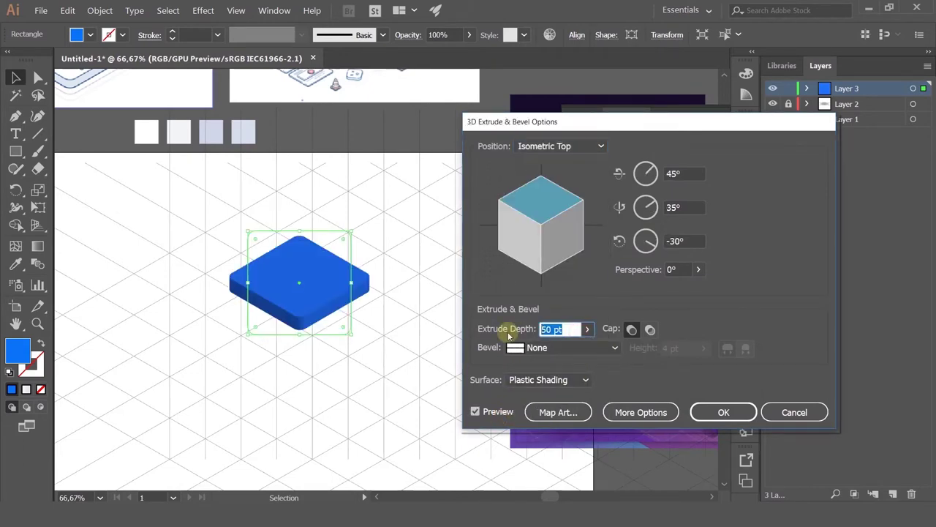
text(0)
click(479, 411)
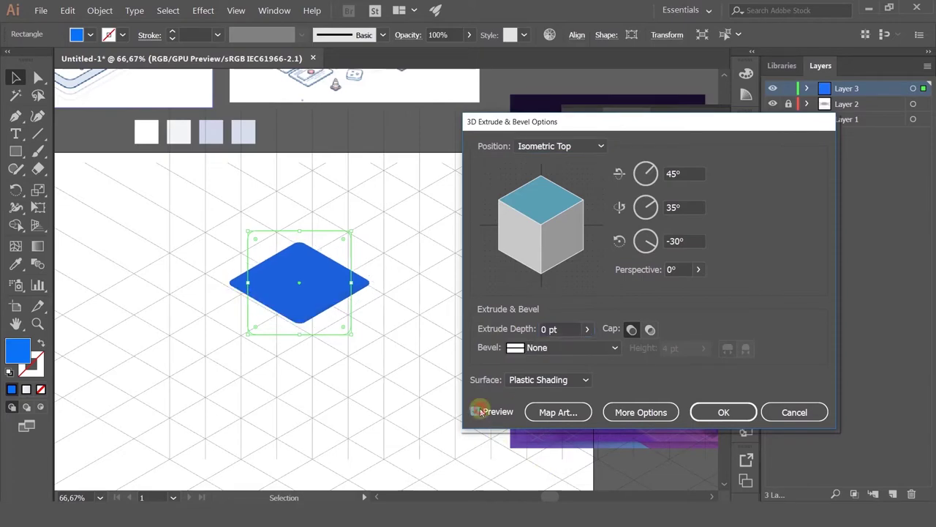
click(721, 413)
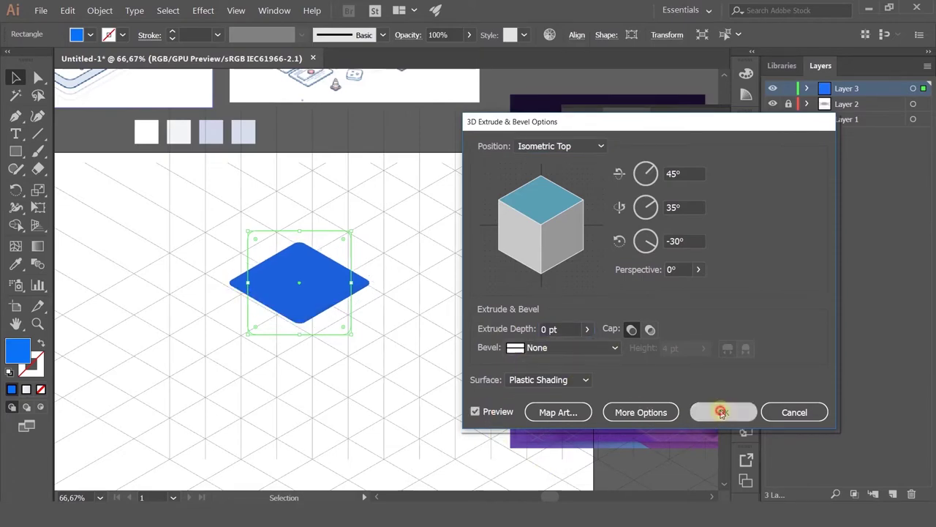
Move the flat isometric tile into a cell of the grid and increase its corner rounding slightly.
scroll(318, 297, up, 1)
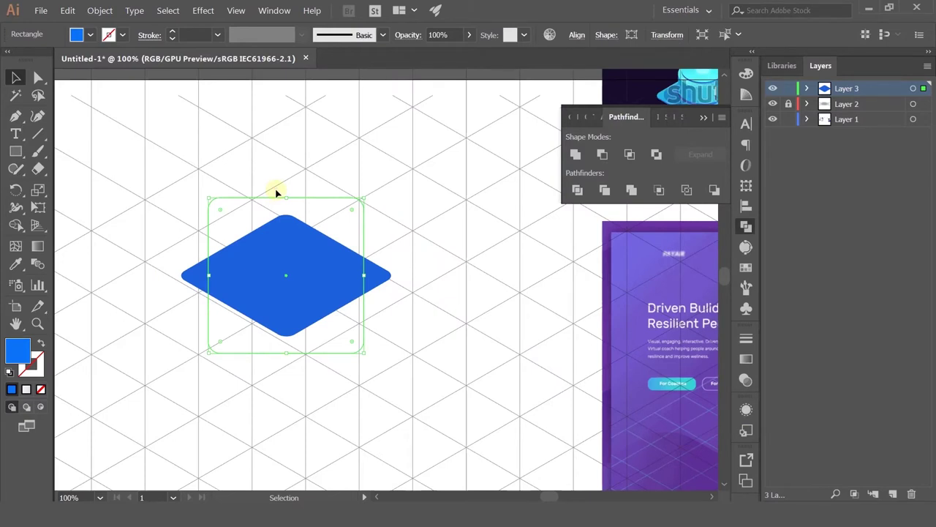
drag(268, 286, 250, 257)
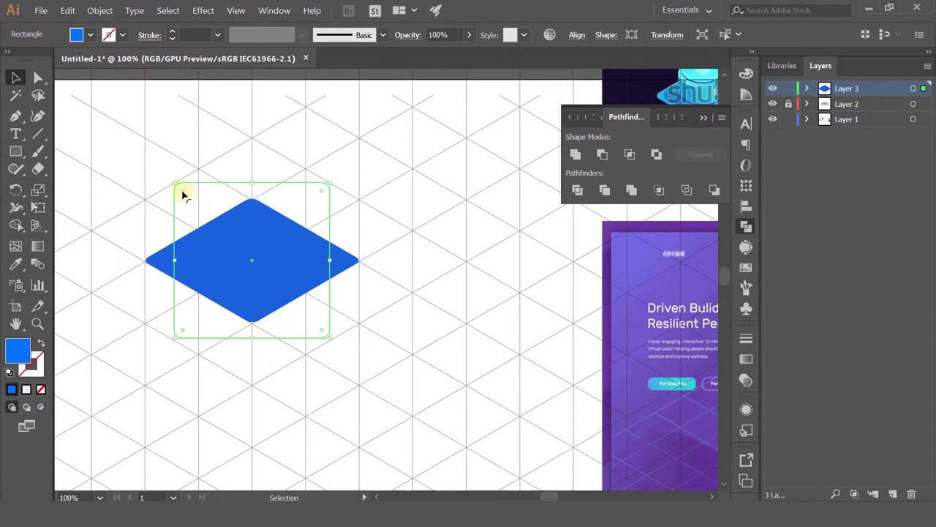
drag(182, 191, 184, 193)
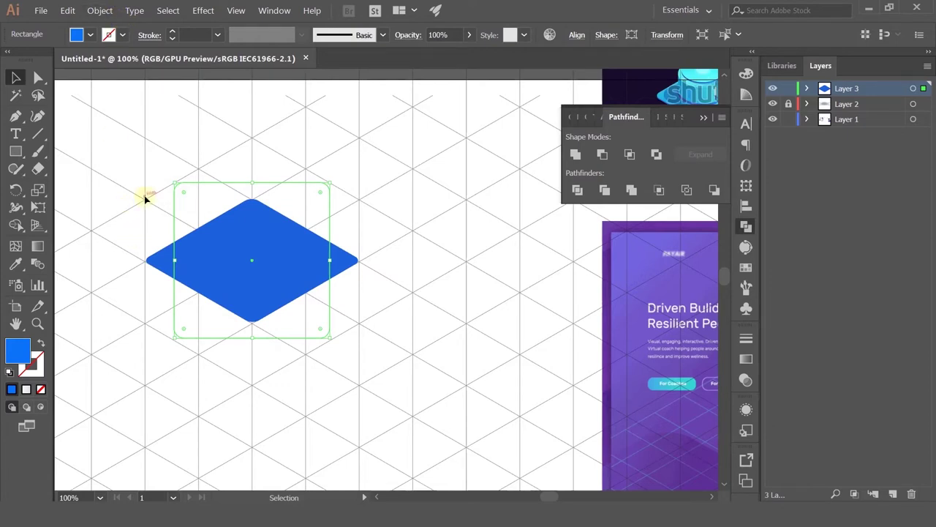
mouse_move(182, 195)
mouse_down()
mouse_move(199, 212)
mouse_move(190, 202)
mouse_up()
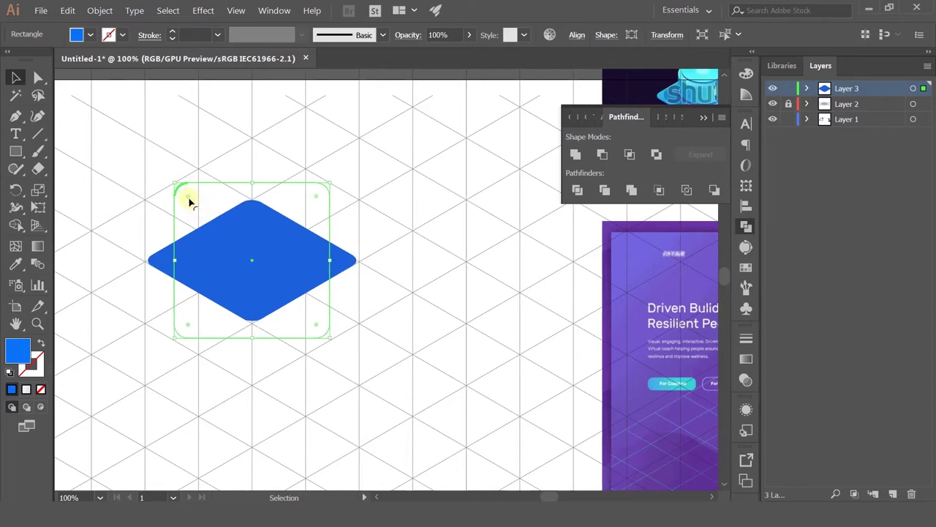
Duplicate the blue tile a short distance straight up so that the copy overlaps the original.
click(16, 76)
drag(203, 267, 203, 260)
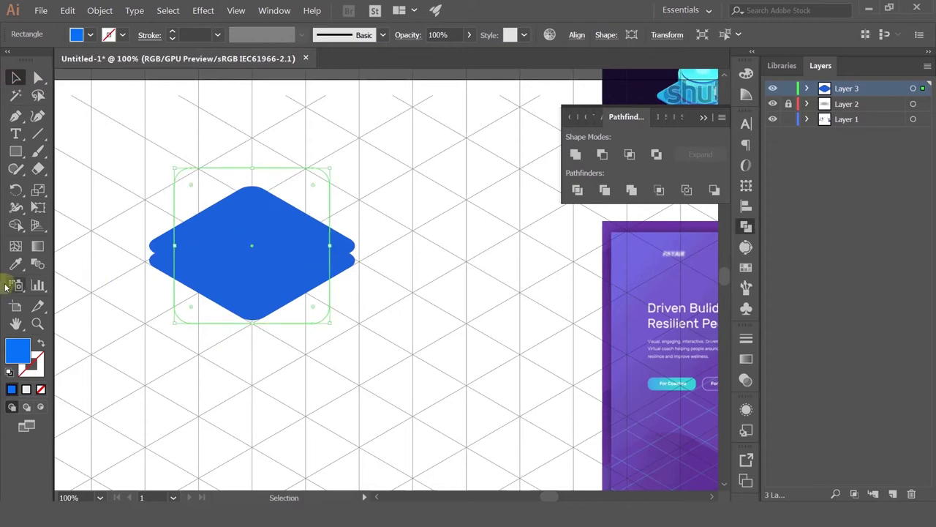
key(space)
drag(405, 199, 461, 272)
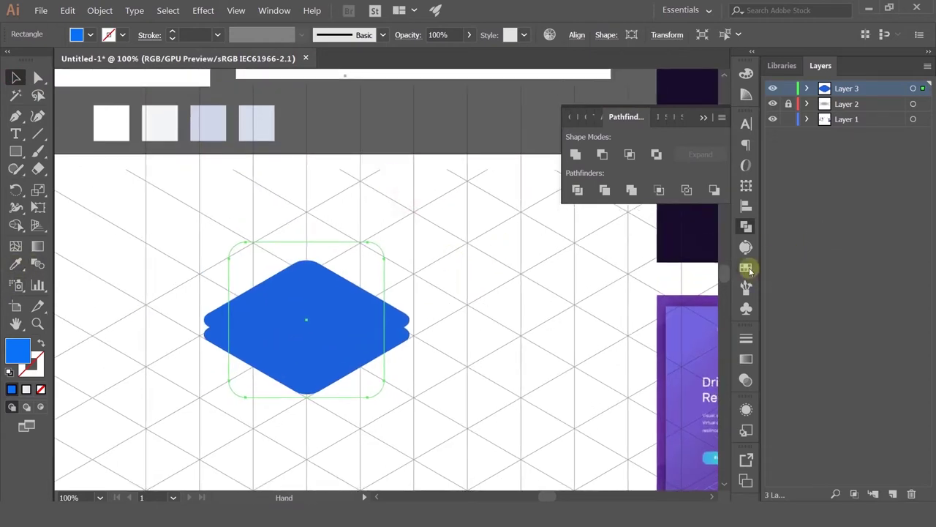
Fill the upper tile with a linear gradient from near white to pale blue.
click(746, 267)
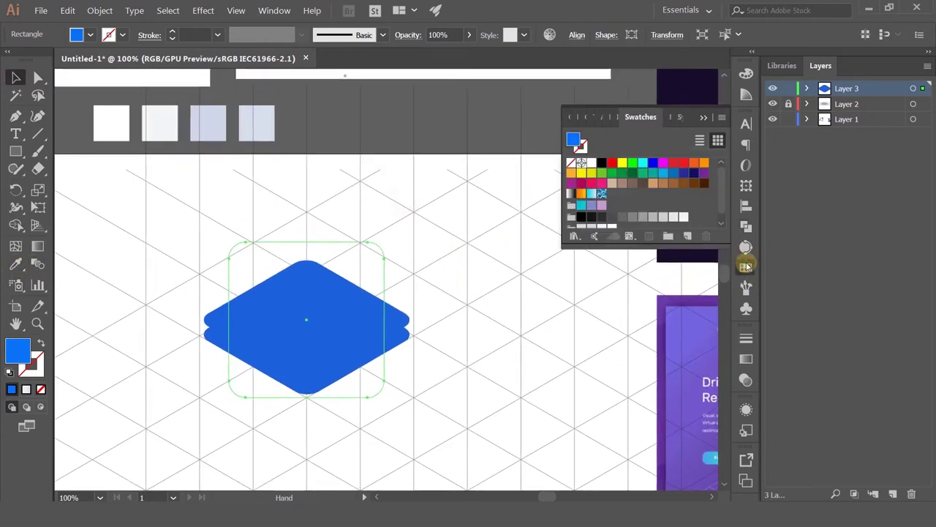
click(746, 359)
click(624, 431)
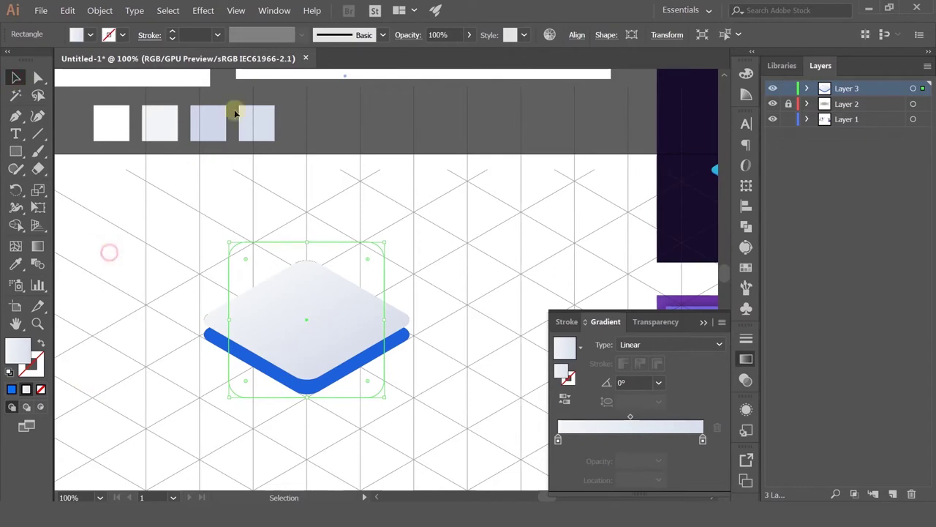
Recolor the lower blue tile with the lavender of the third color sample square above the artboard.
click(209, 338)
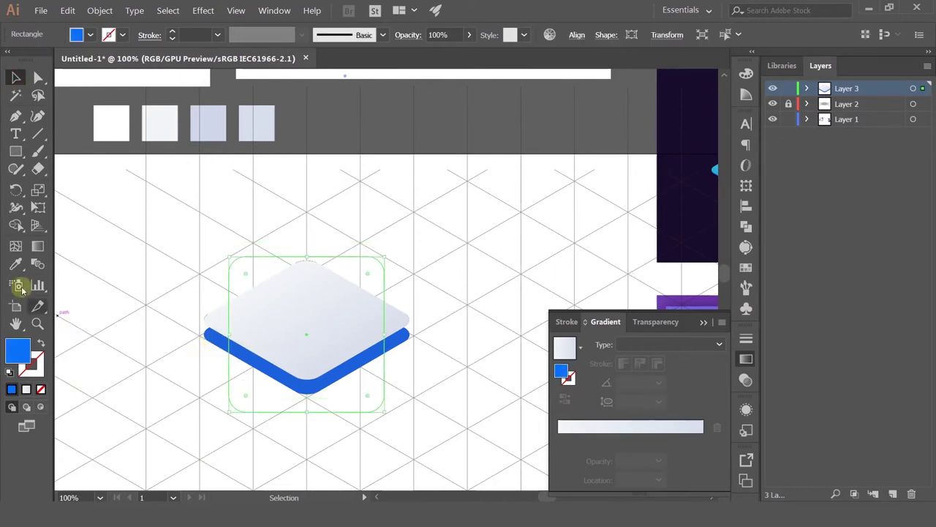
click(16, 264)
click(219, 119)
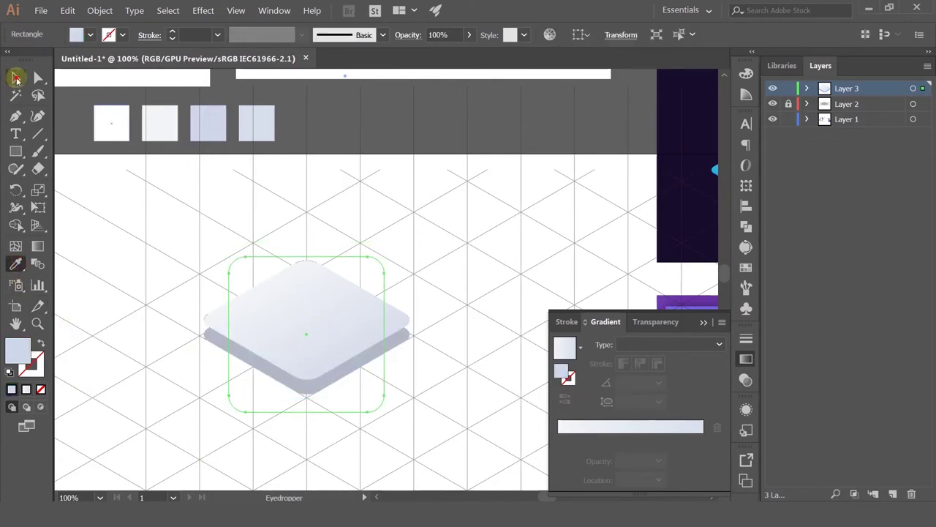
click(17, 78)
Move the upper tile slightly down toward the lower one to make the slab thinner, and deselect it.
click(148, 251)
scroll(265, 333, up, 2)
drag(270, 327, 267, 344)
click(125, 359)
Inspect the edge of the upper tile's left rounded corner closely and swap the current fill and stroke.
scroll(205, 212, up, 6)
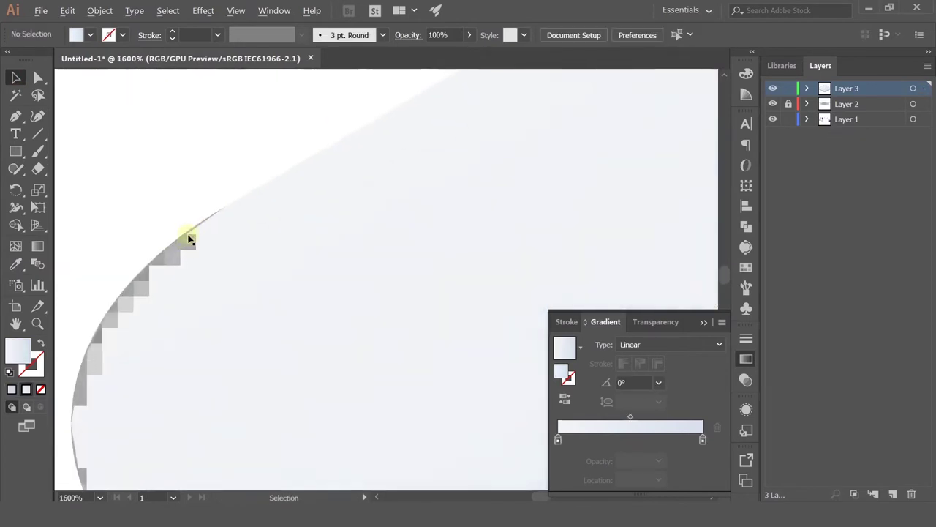
scroll(188, 238, down, 7)
scroll(193, 233, up, 4)
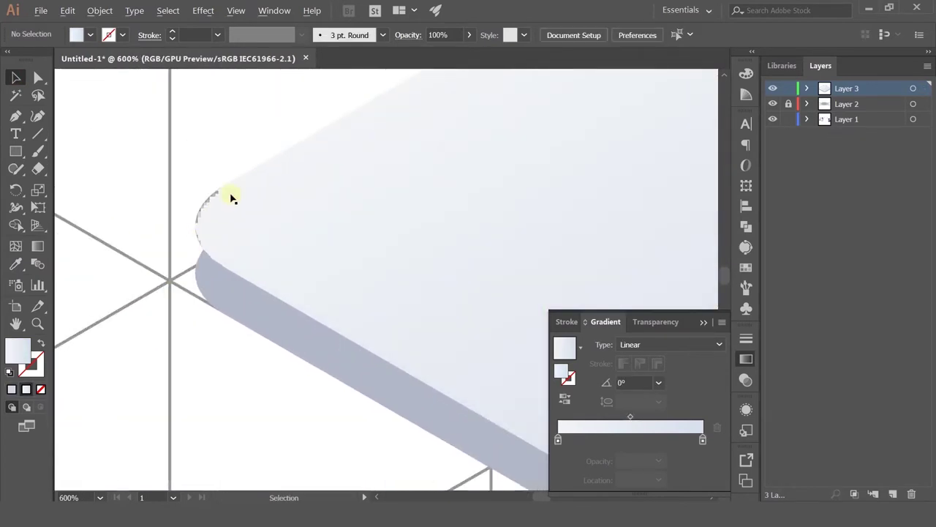
scroll(272, 286, up, 3)
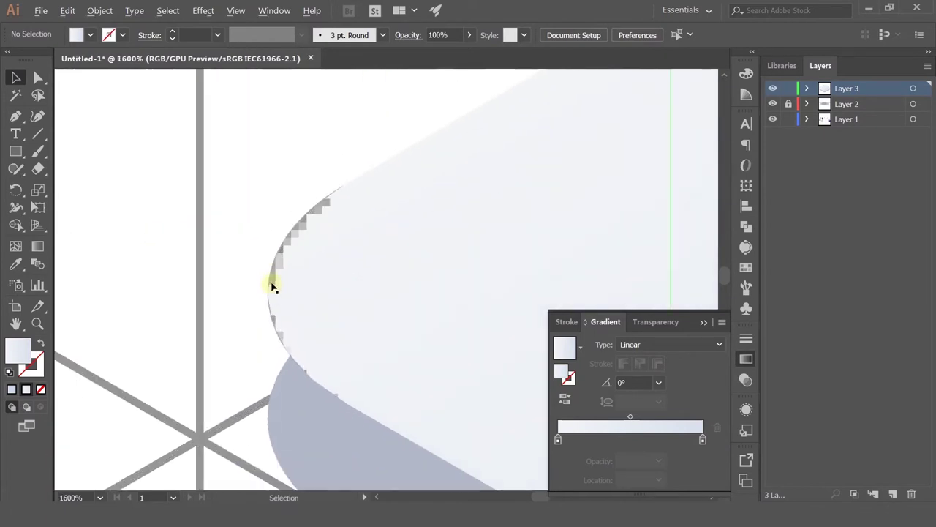
click(40, 343)
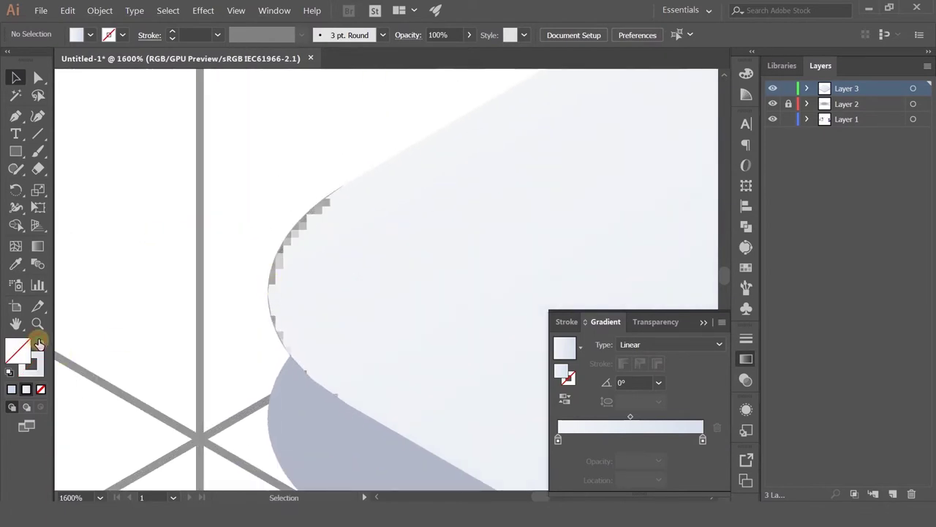
Expand the appearance of the upper gradient tile and reselect the resulting artwork.
click(439, 261)
scroll(427, 265, down, 4)
drag(651, 149, 357, 218)
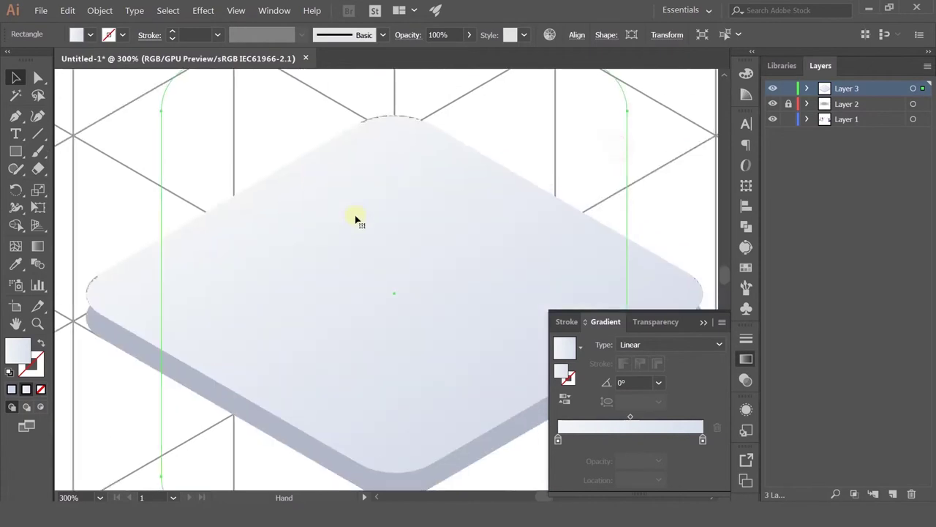
click(100, 11)
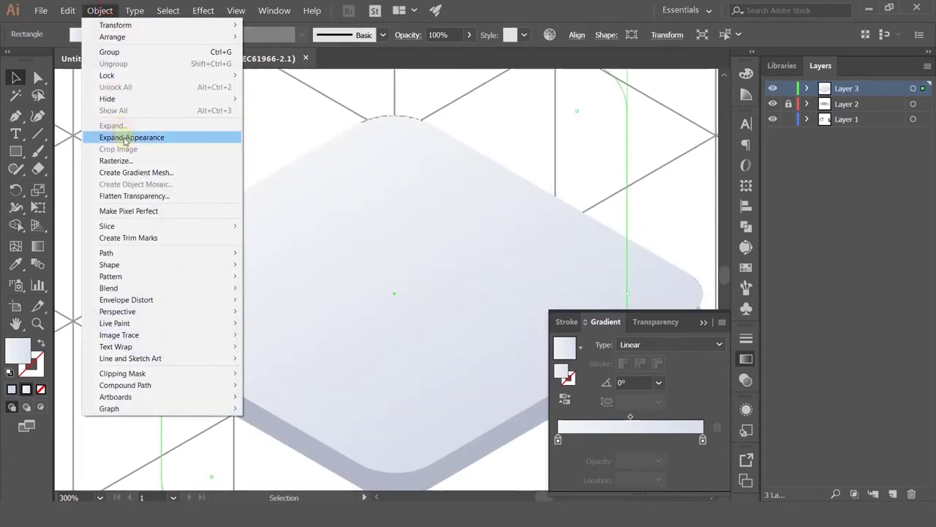
click(125, 137)
click(93, 210)
click(117, 293)
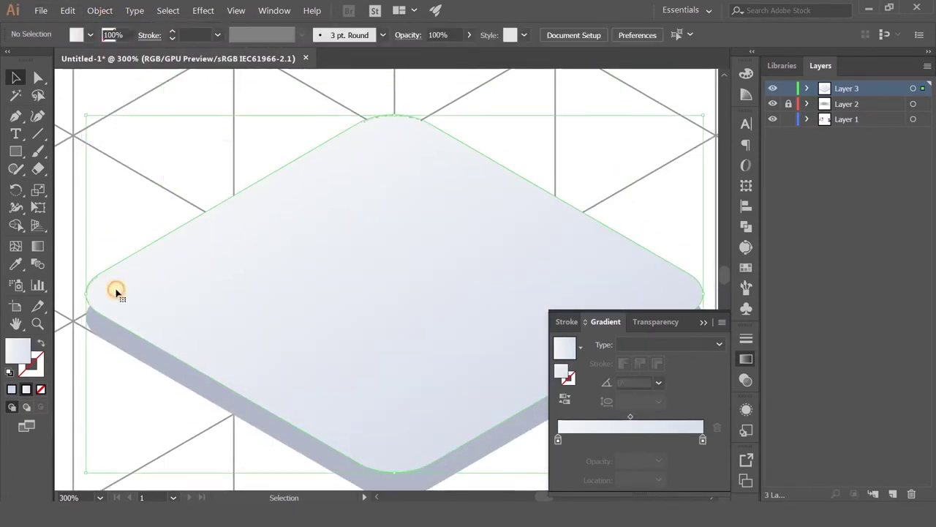
Try a flat fill color on the expanded upper tile, and undo both the recoloring and the expansion.
double_click(18, 351)
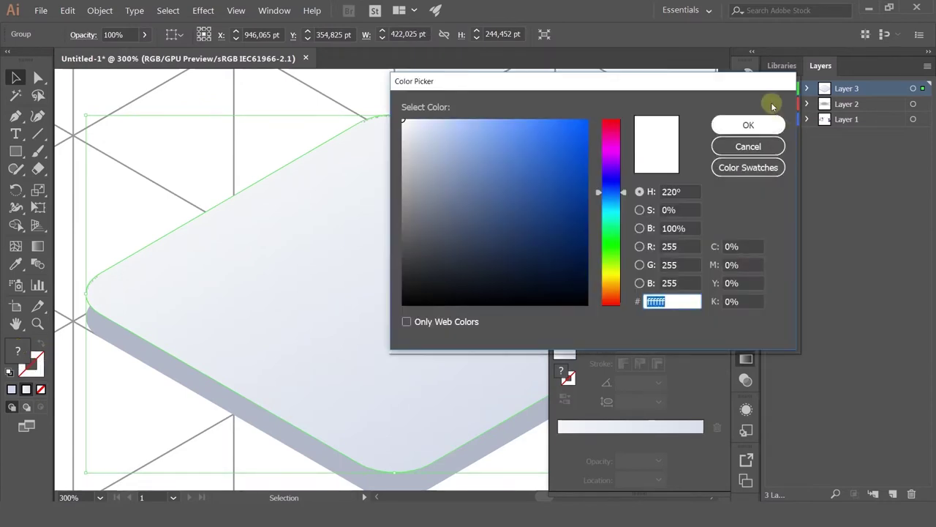
click(573, 120)
click(725, 125)
click(139, 184)
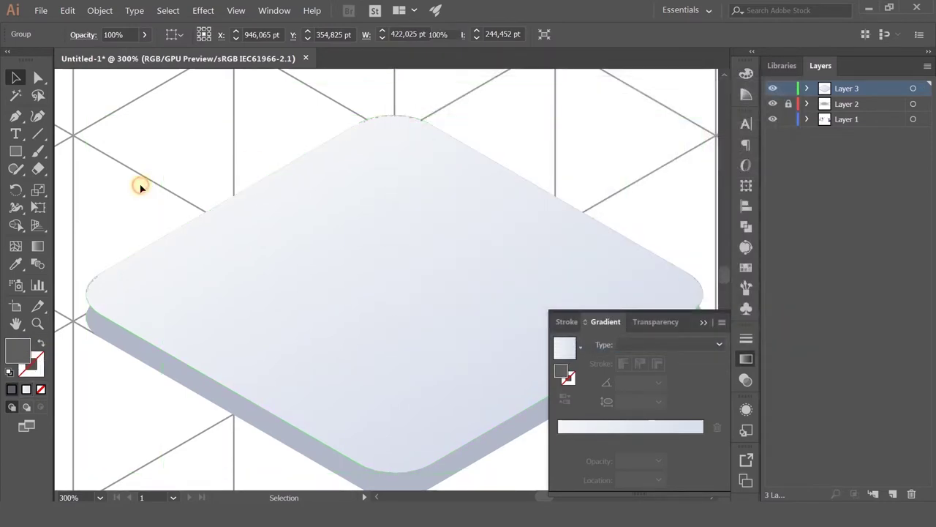
click(152, 255)
key(ctrl+z)
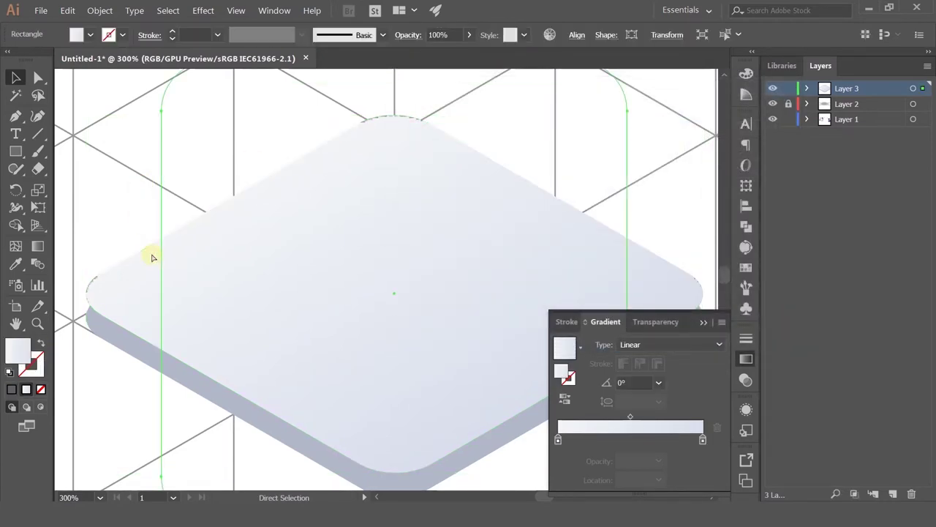
Delete the upper gradient tile and duplicate the lavender lower tile about 28 pt straight upward.
key(shift+Up)
key(Delete)
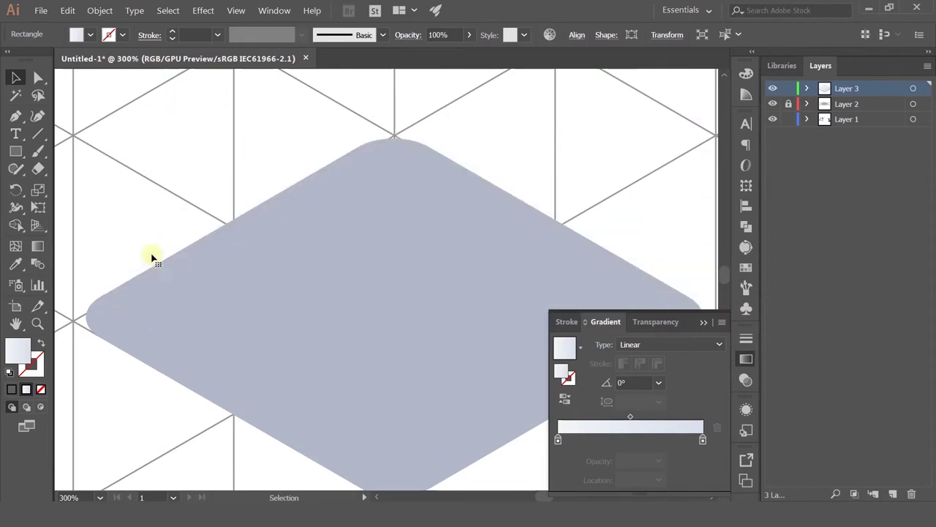
click(161, 291)
drag(162, 278, 163, 251)
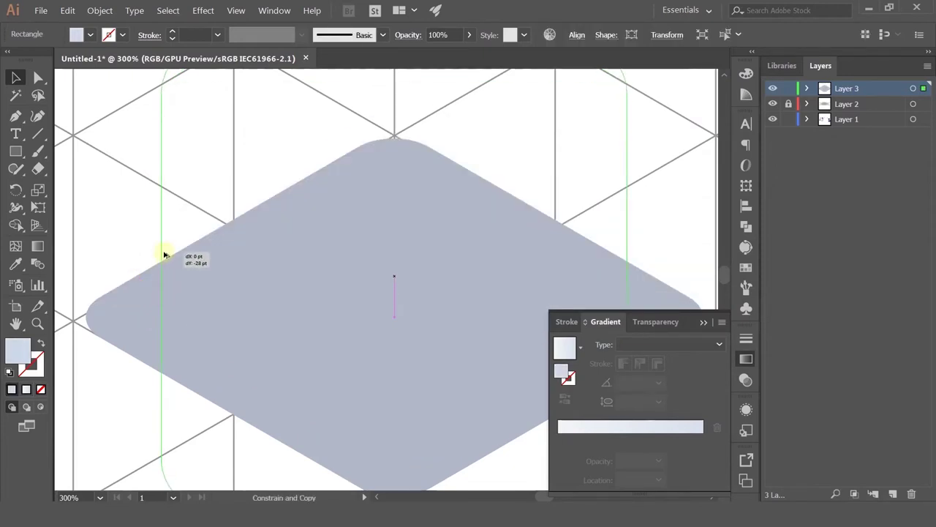
Expand the appearance of the copied tile, fill it with the linear near-white to pale blue gradient, and deselect it.
click(99, 11)
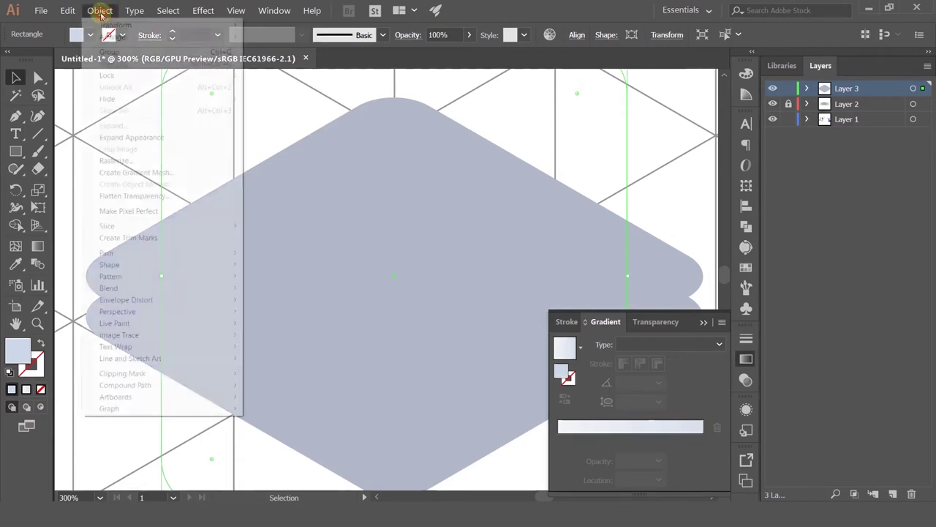
click(102, 132)
click(16, 266)
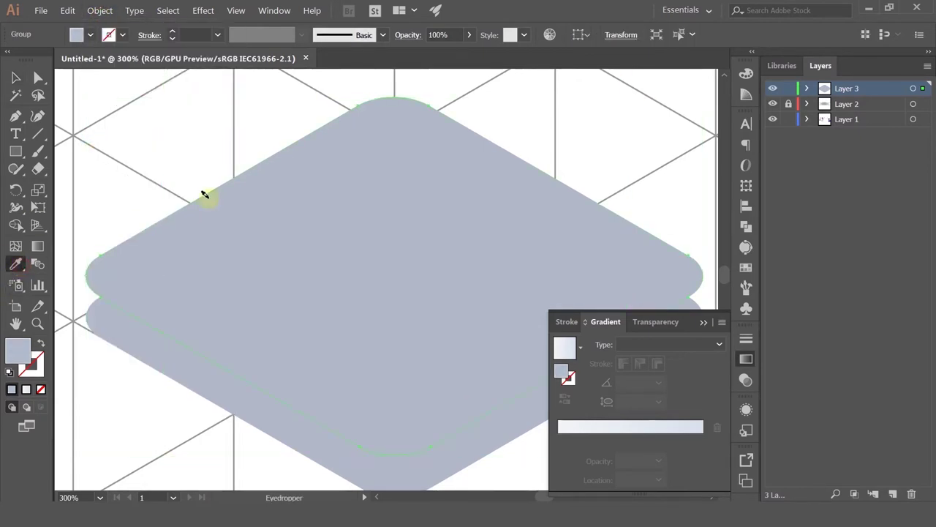
scroll(205, 190, down, 3)
scroll(216, 197, up, 5)
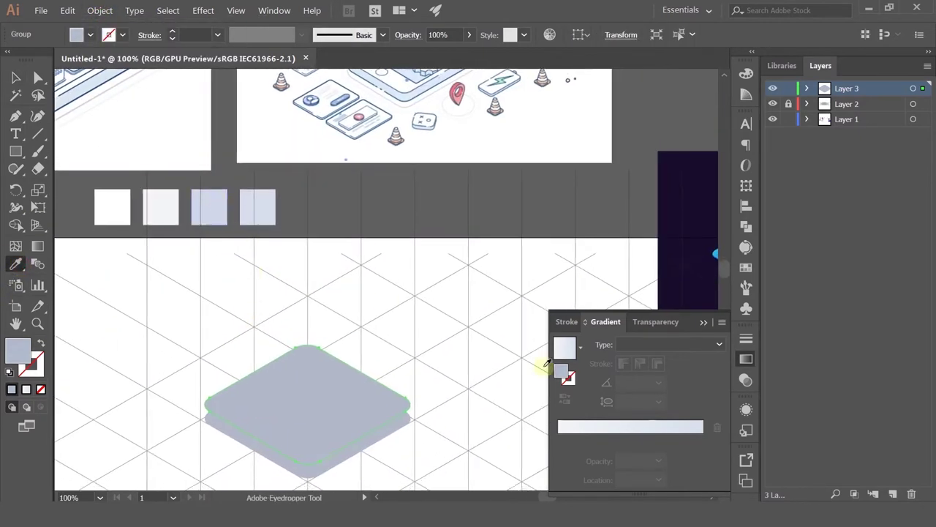
click(629, 427)
scroll(215, 417, up, 5)
click(16, 77)
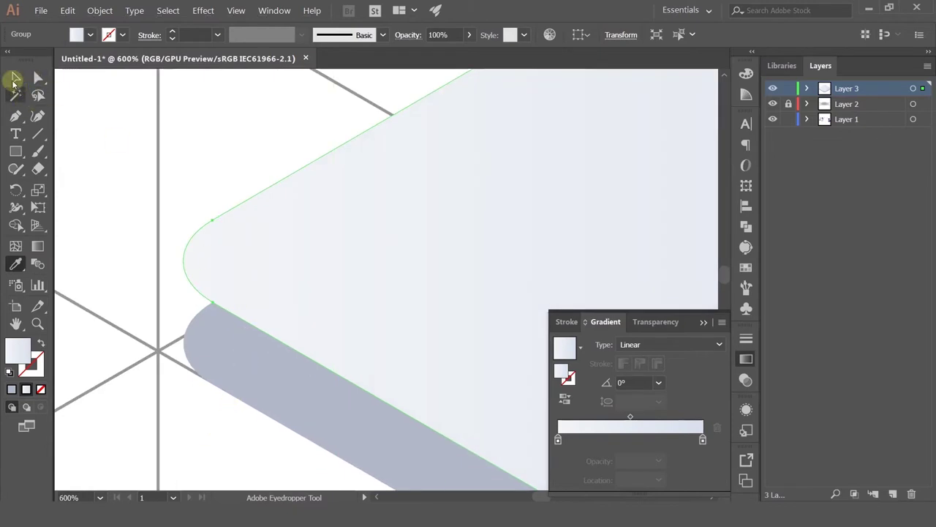
click(217, 129)
scroll(219, 236, down, 2)
scroll(217, 236, down, 1)
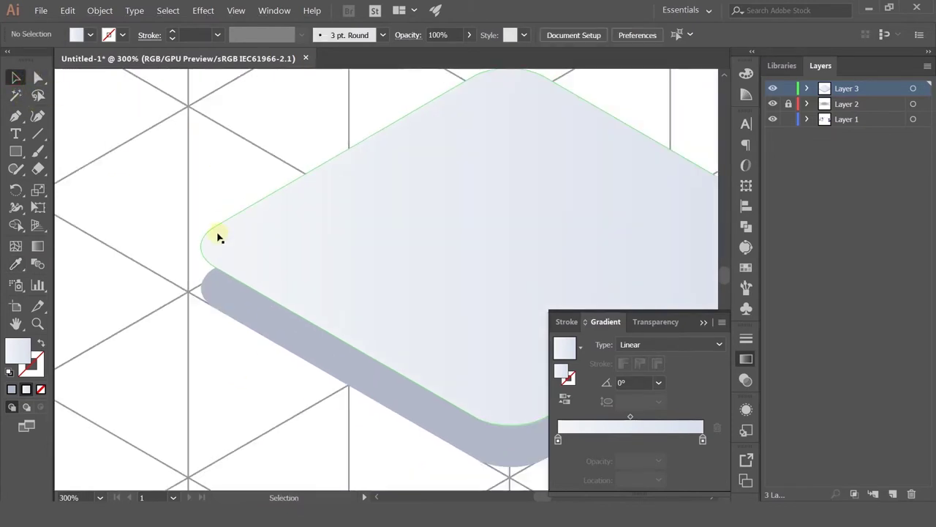
click(207, 11)
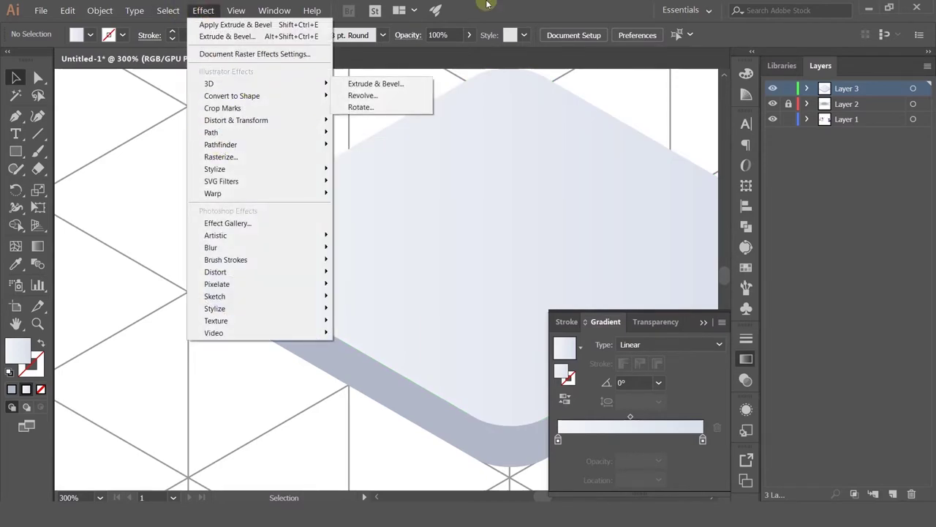
click(543, 16)
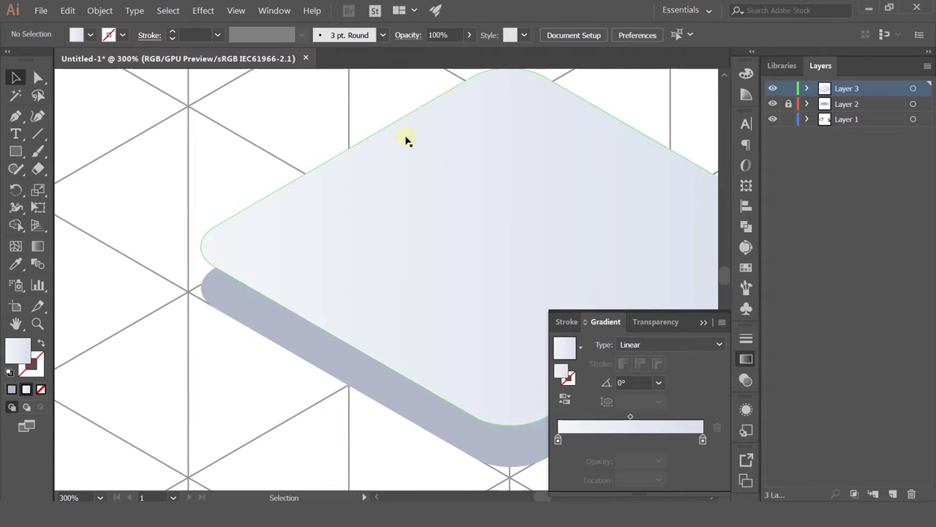
scroll(358, 216, down, 2)
click(319, 290)
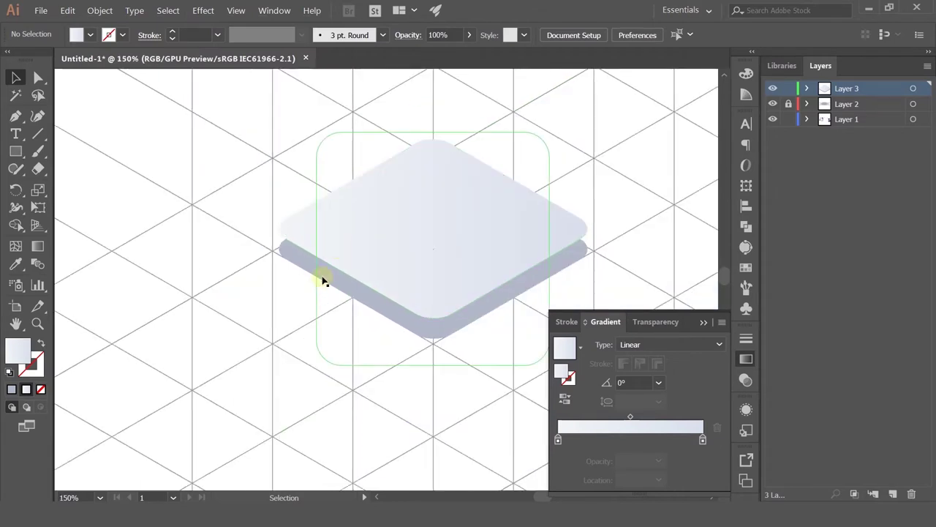
click(359, 156)
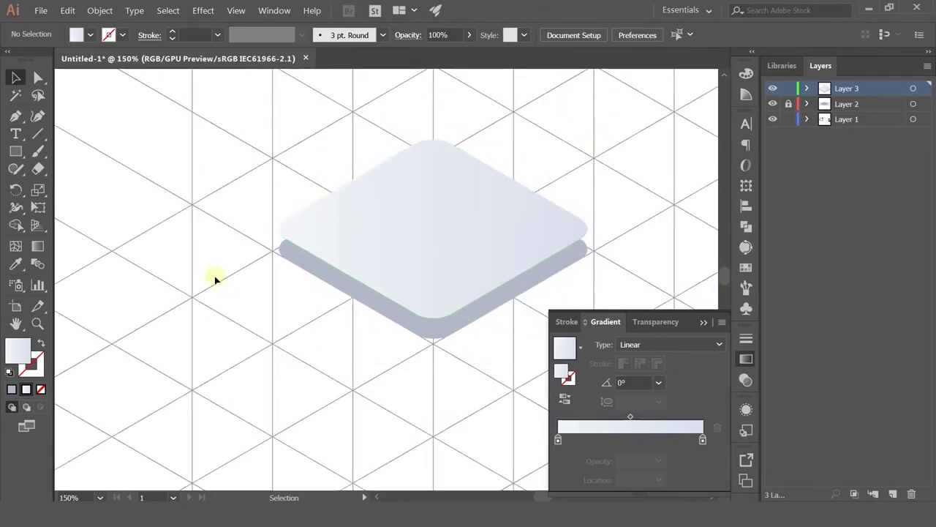
Move the upper gradient tile slightly down toward the lower tile to thin the slab, and deselect it.
click(314, 240)
scroll(310, 234, up, 2)
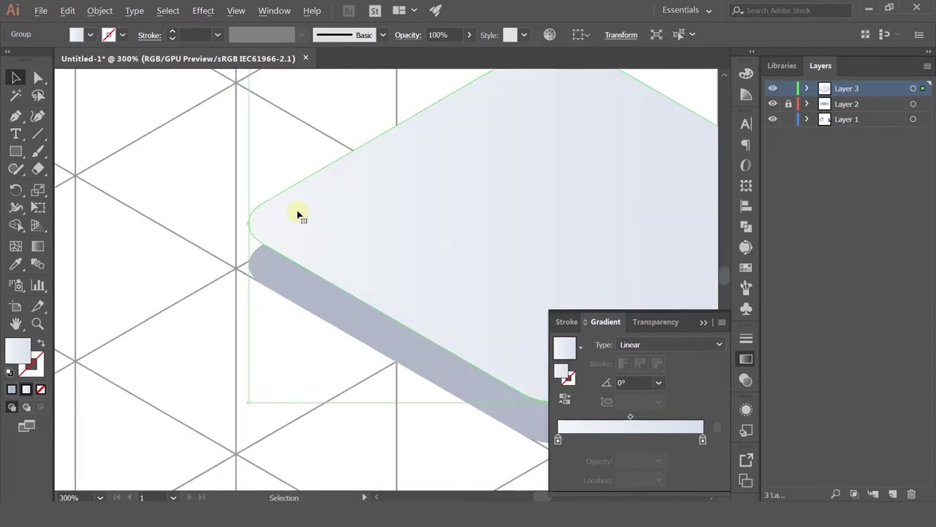
mouse_move(299, 211)
mouse_down()
mouse_move(288, 215)
mouse_move(296, 226)
mouse_up()
click(198, 268)
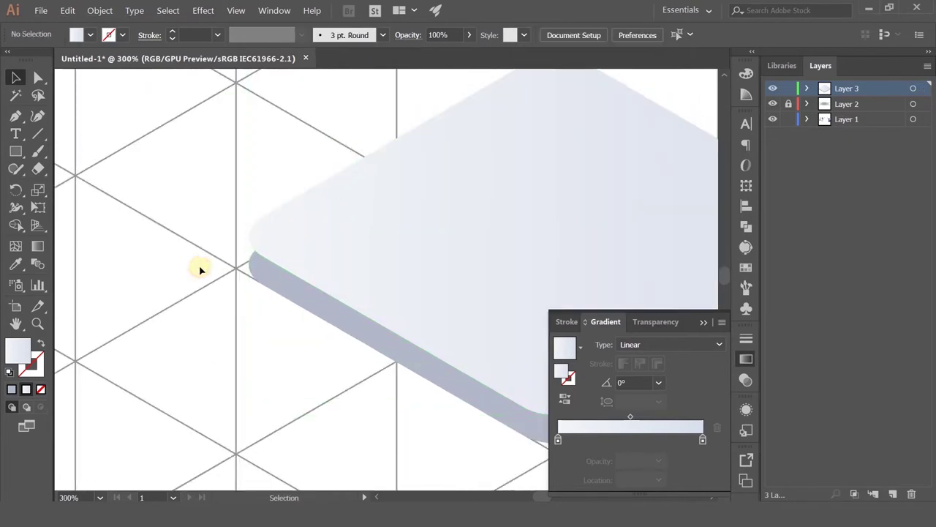
scroll(198, 268, down, 1)
scroll(200, 270, up, 1)
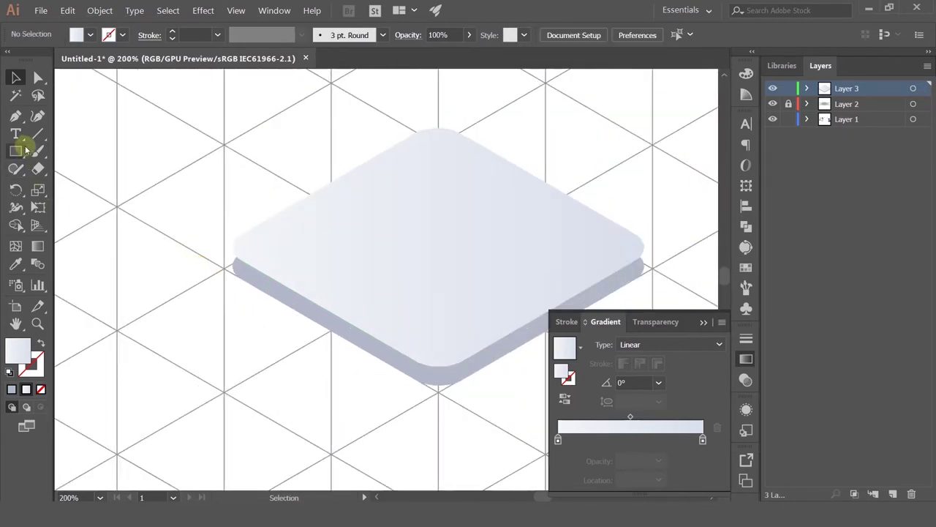
Draw a small rectangle over the gap between the two tiles at the slab's left rounded corner, aligned with their outer edges.
click(16, 116)
scroll(242, 268, up, 3)
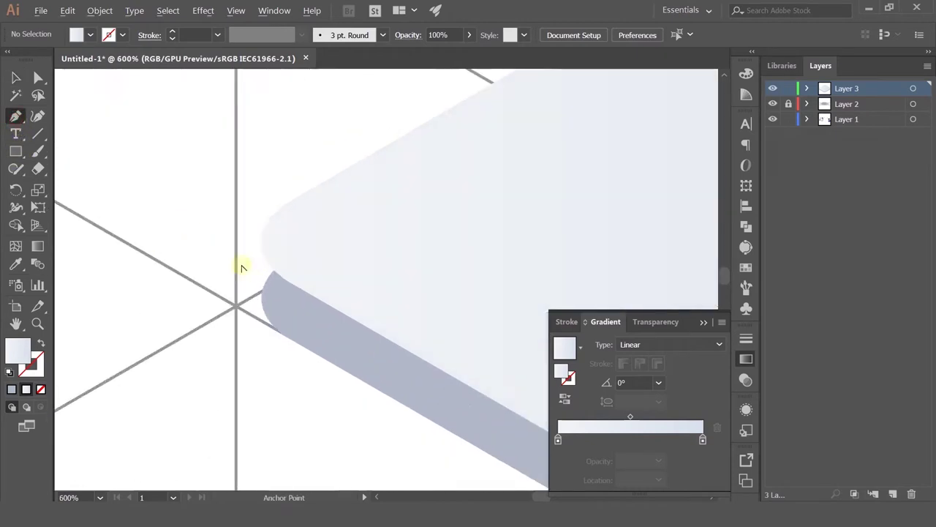
click(16, 151)
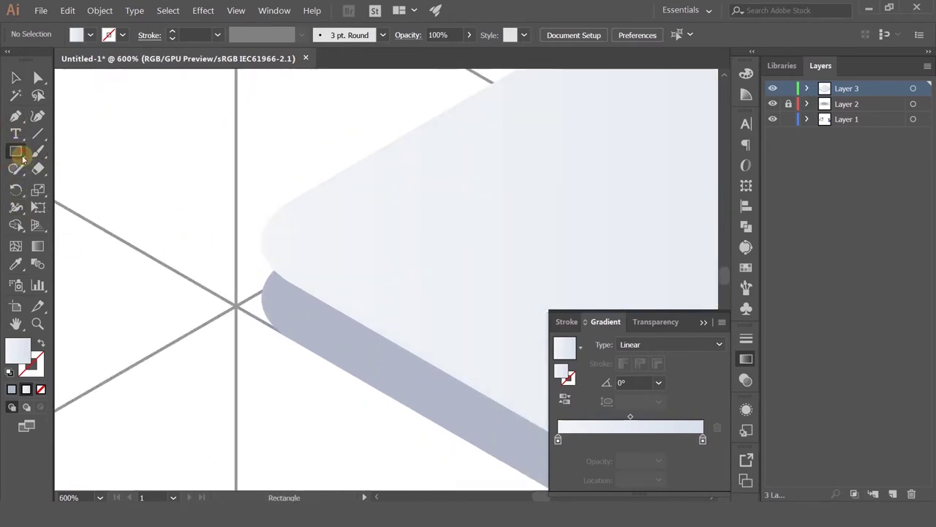
drag(15, 151, 80, 151)
scroll(285, 227, up, 1)
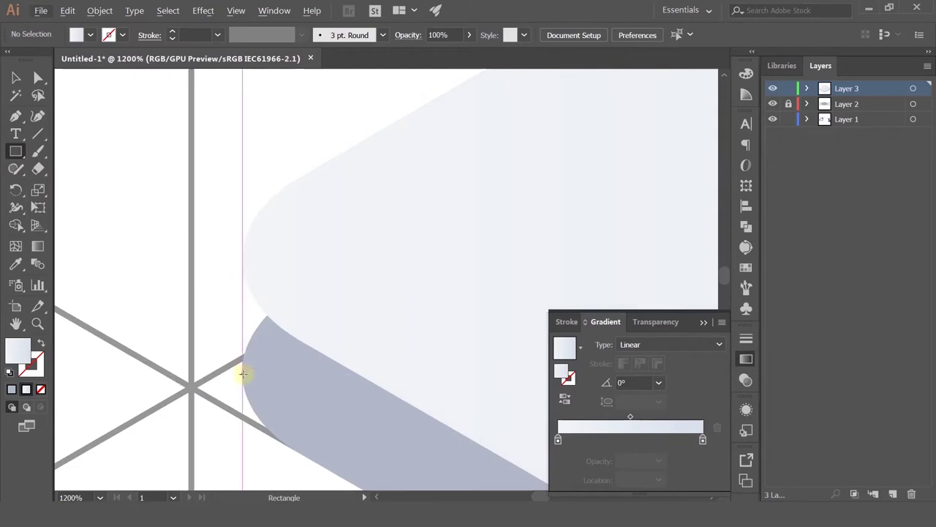
drag(243, 373, 346, 263)
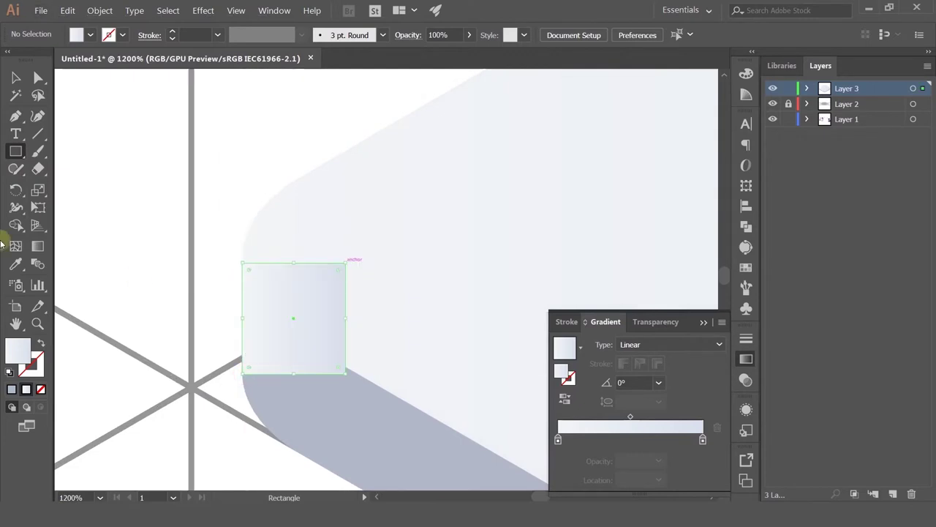
Fill the corner rectangle with the fill color sampled from the lower tile and send it behind both tiles.
click(15, 264)
click(342, 394)
key(ctrl+shift+bracketleft)
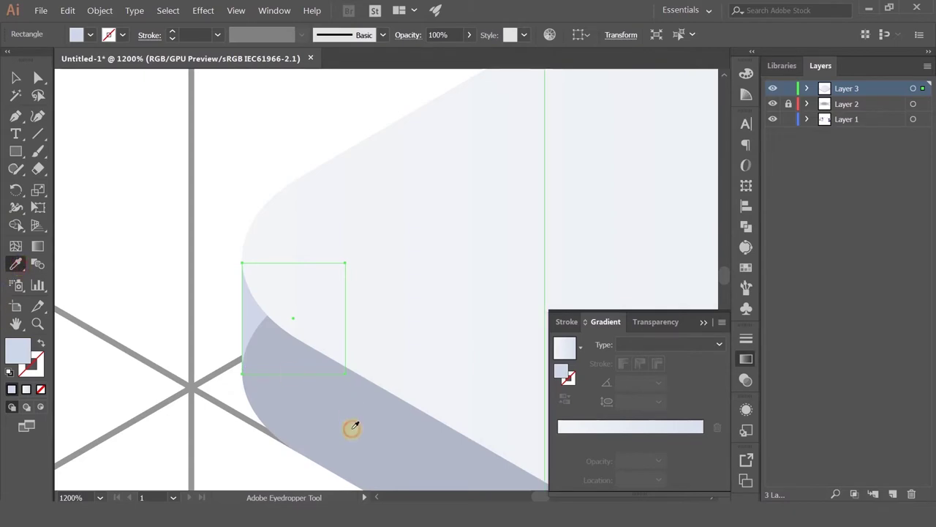
scroll(329, 179, down, 3)
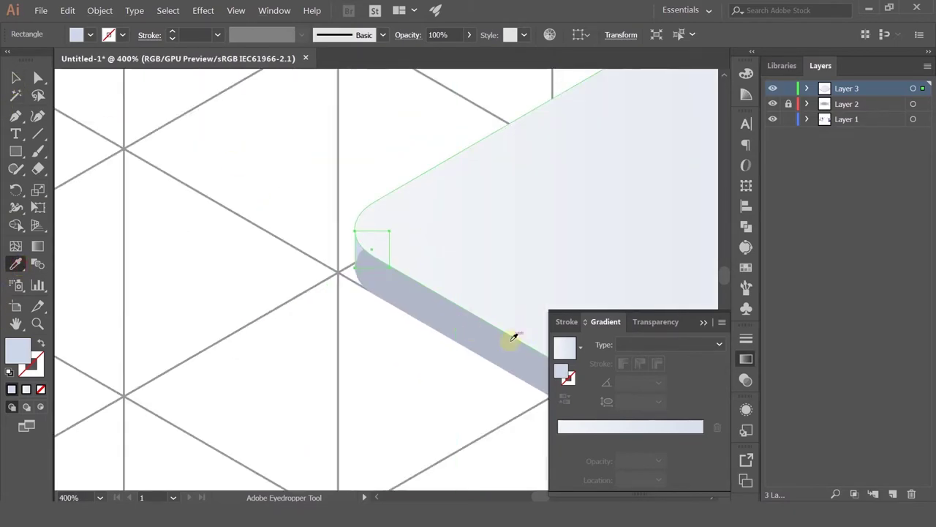
click(15, 78)
drag(427, 185, 273, 138)
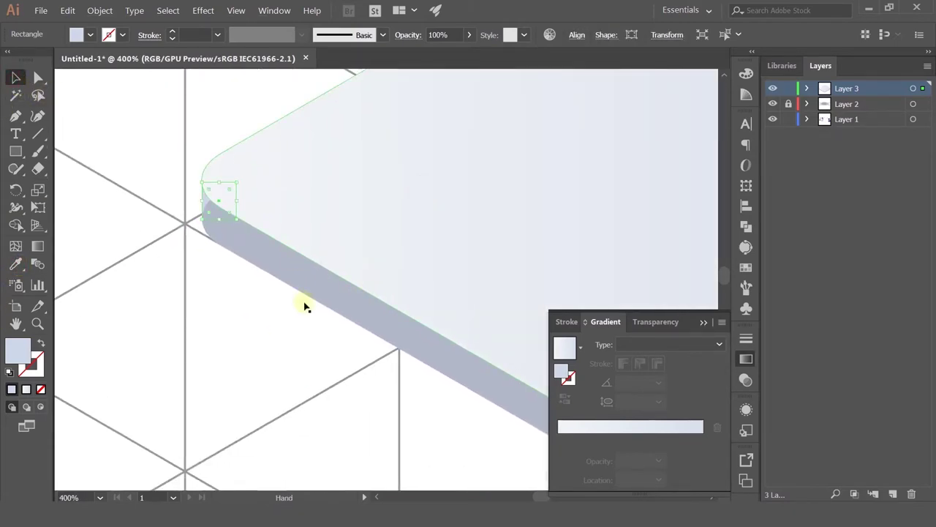
click(324, 288)
click(16, 264)
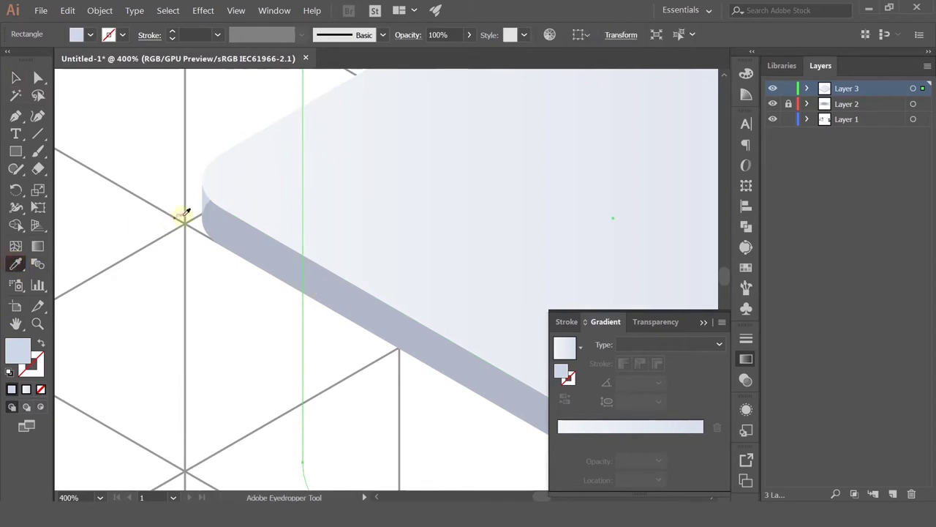
scroll(209, 194, down, 3)
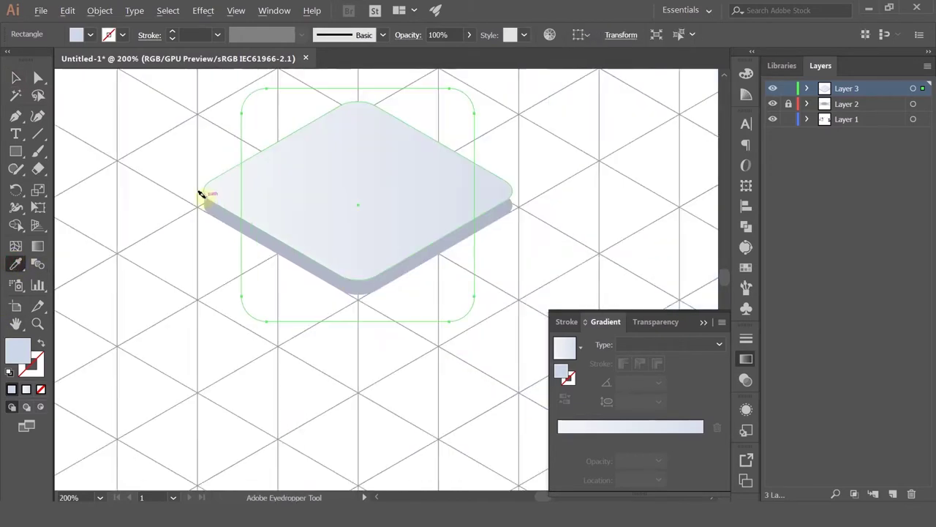
click(16, 77)
click(176, 256)
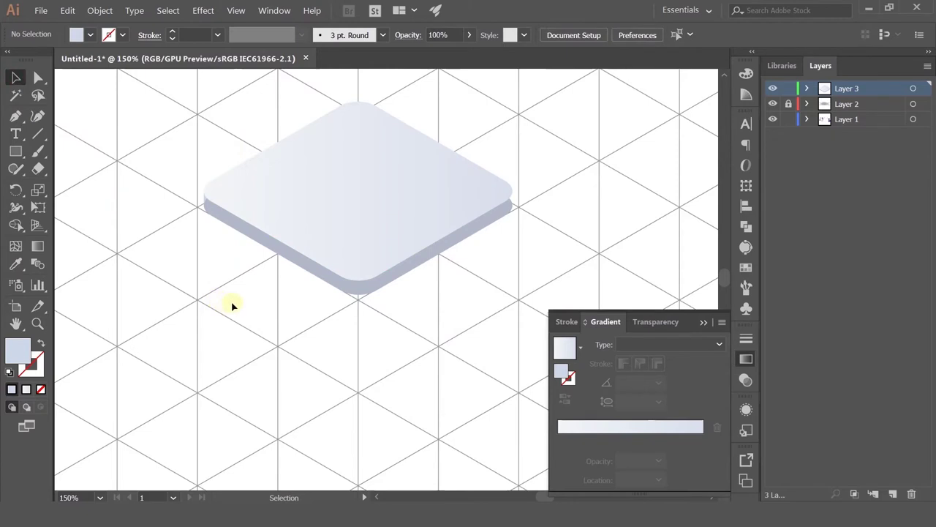
Set the surface of the lower tile's 3D Extrude & Bevel effect to No Shading.
click(243, 300)
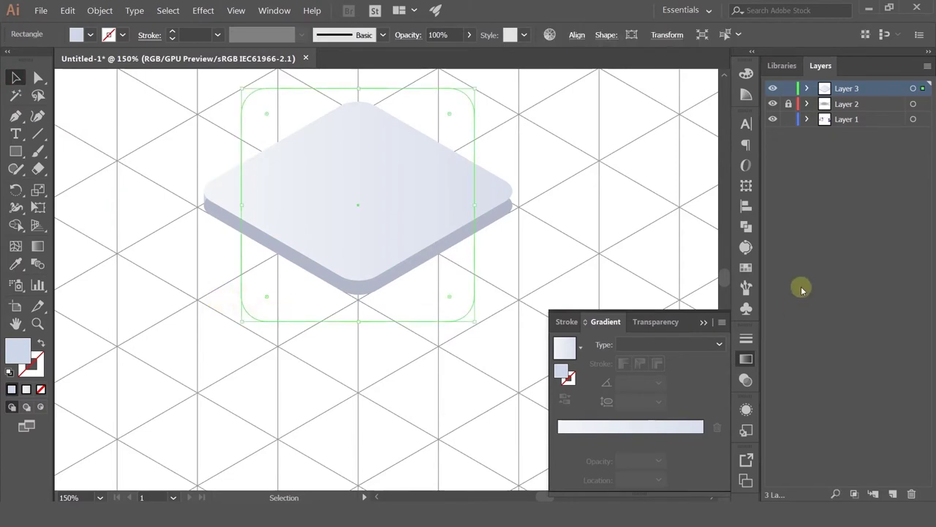
scroll(194, 211, up, 4)
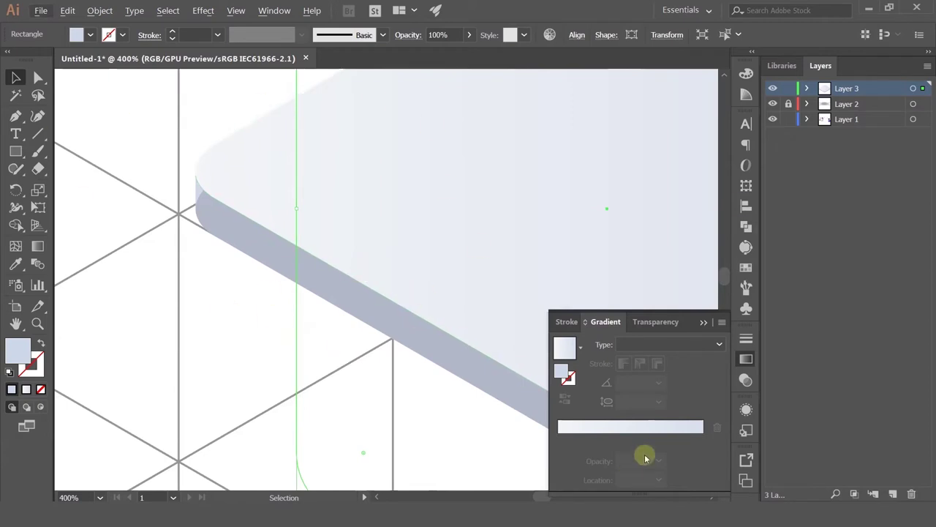
click(747, 409)
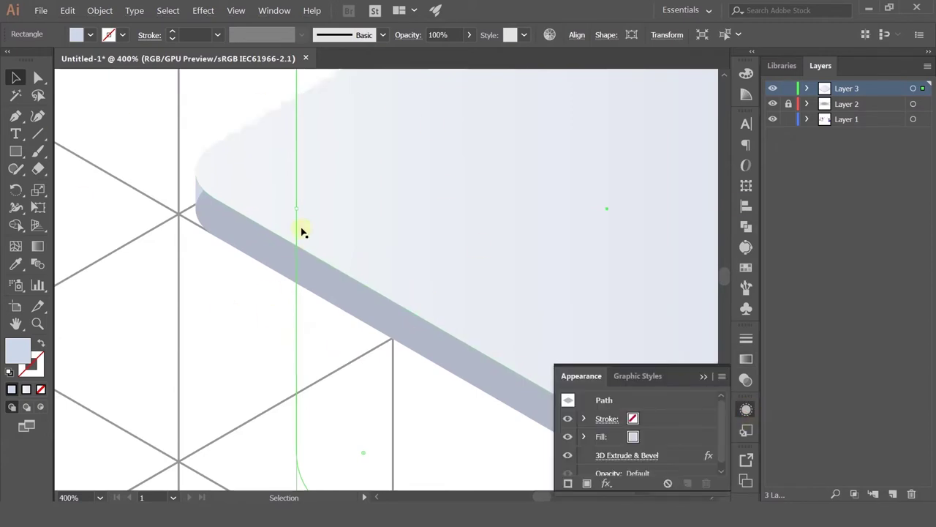
click(640, 455)
click(474, 411)
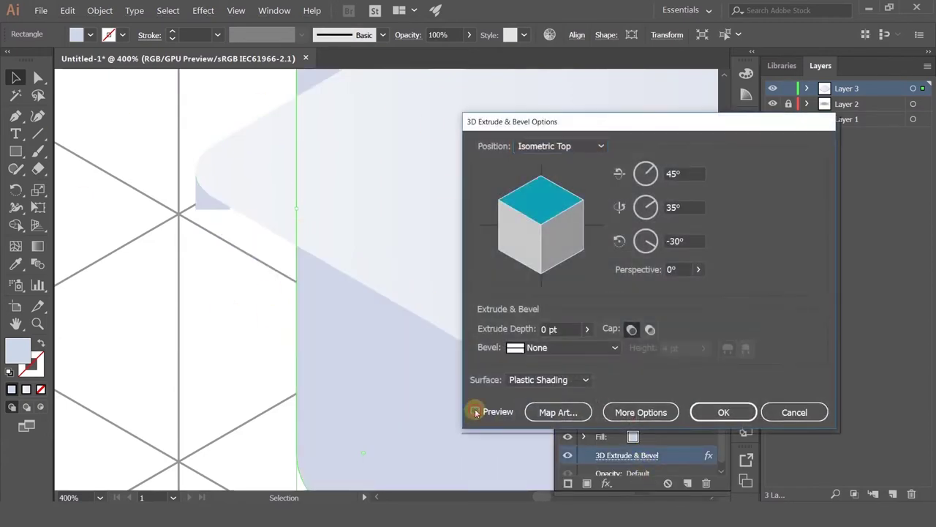
drag(554, 124, 426, 68)
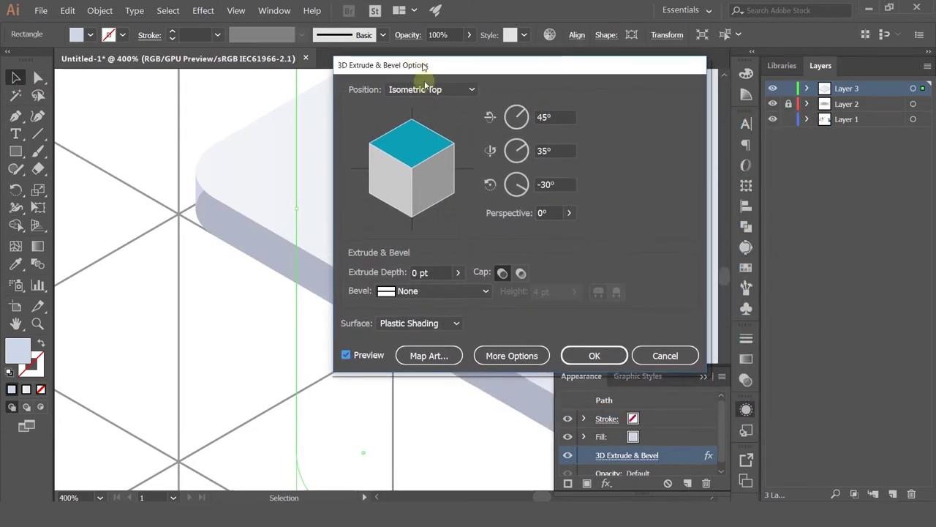
click(418, 322)
click(425, 356)
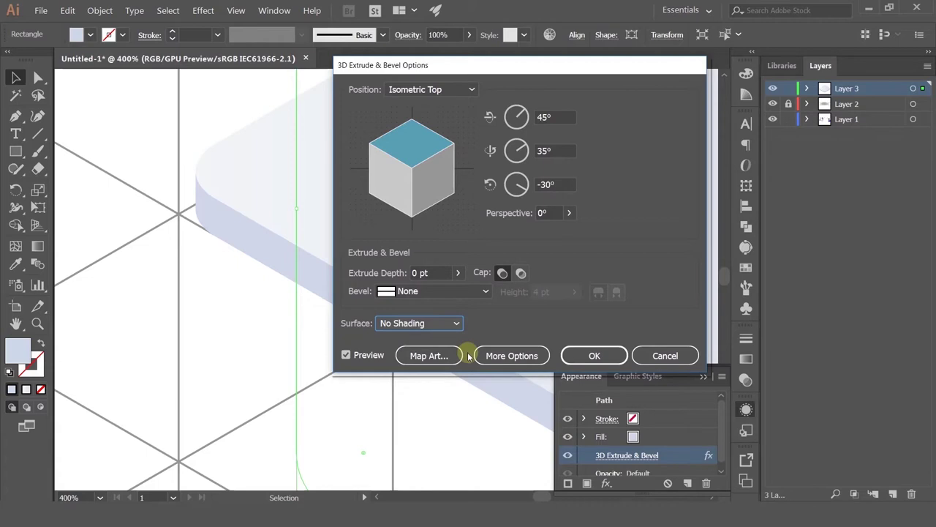
click(596, 355)
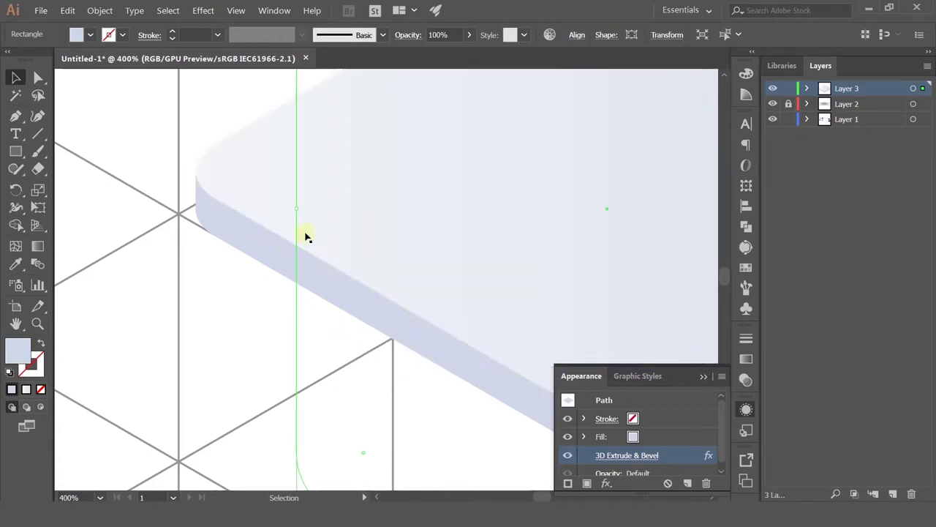
Draw a small rectangle behind the tiles to fill the gap at the slab's right rounded corner, and deselect it.
scroll(329, 245, down, 3)
scroll(622, 242, up, 2)
scroll(534, 242, up, 5)
click(525, 324)
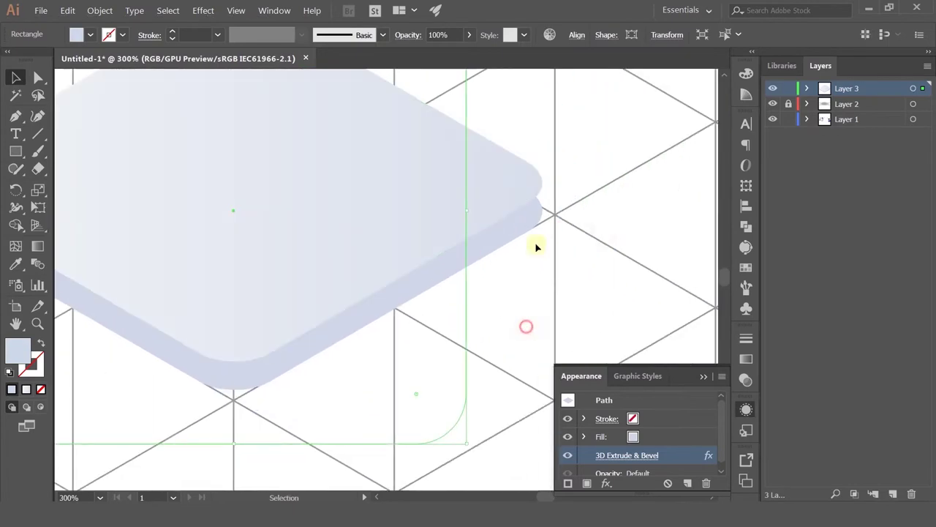
click(15, 150)
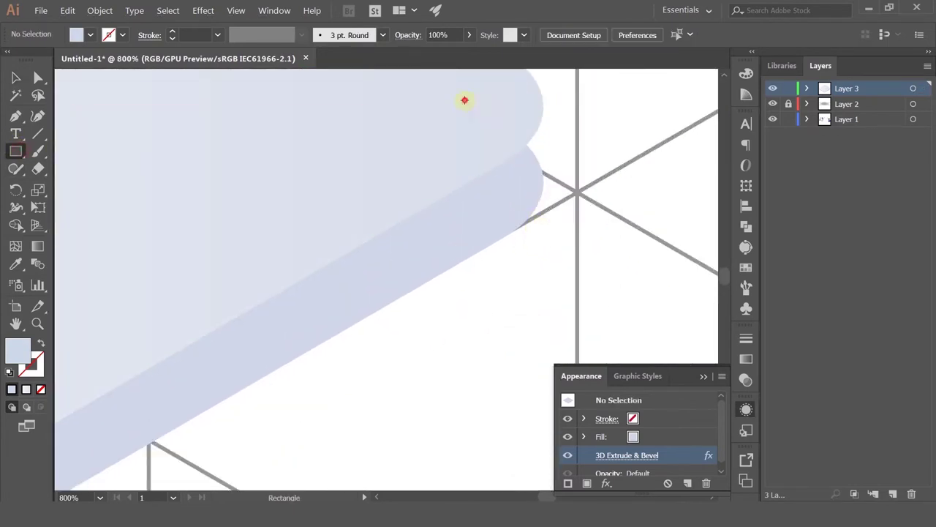
drag(464, 100, 544, 188)
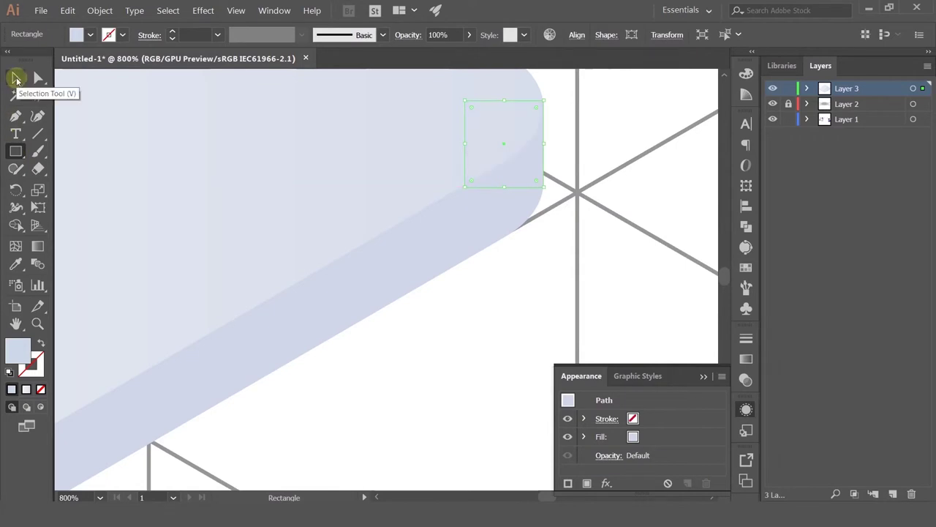
key(ctrl+minus)
click(16, 78)
click(286, 245)
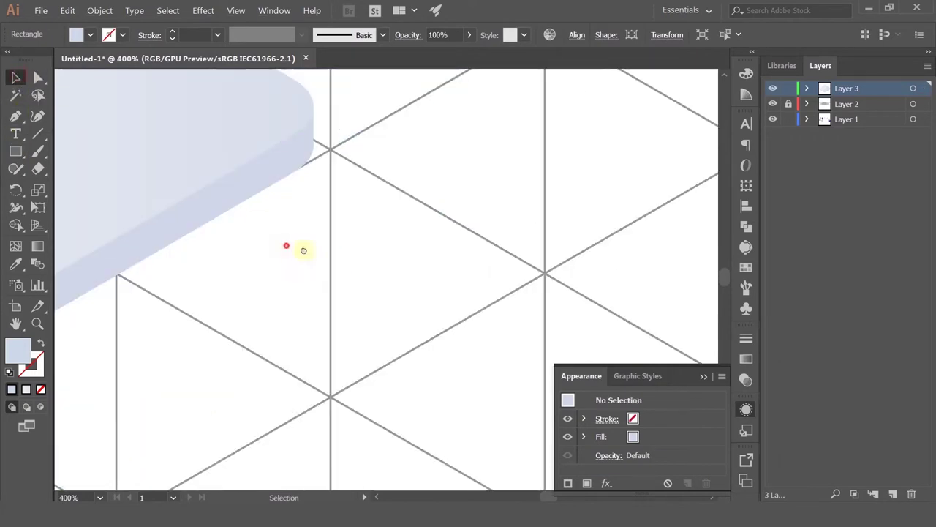
Duplicate the gradient top face in place and scale the copy down about its center, well inside the slab's edges.
key(ctrl+minus)
key(ctrl+minus)
click(452, 249)
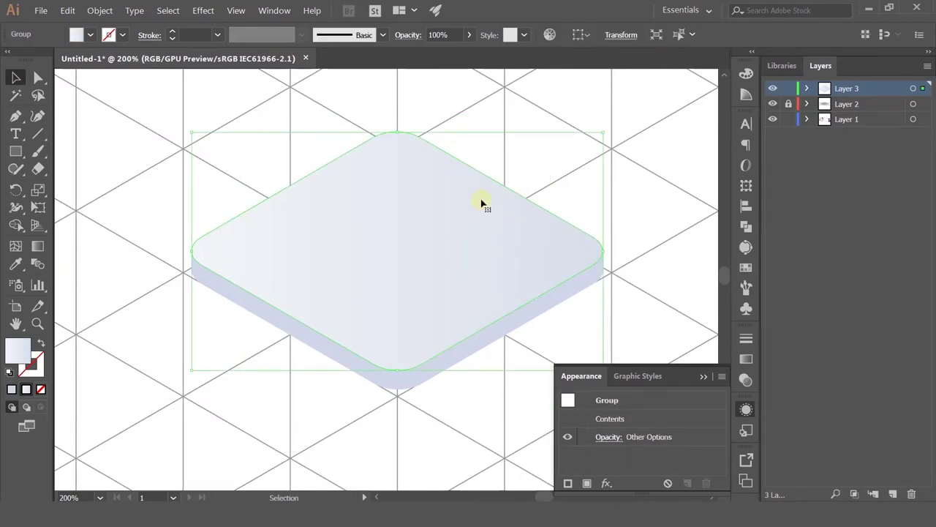
key(a)
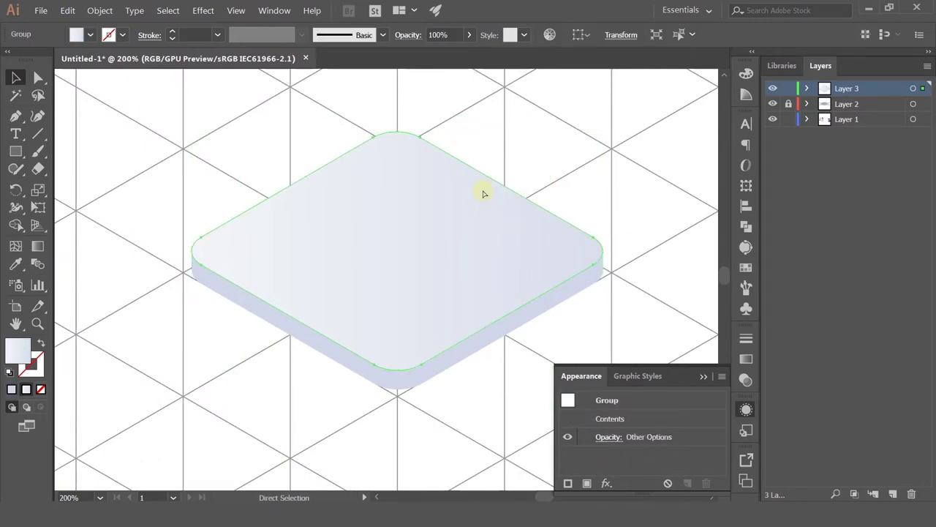
key(v)
drag(194, 132, 220, 165)
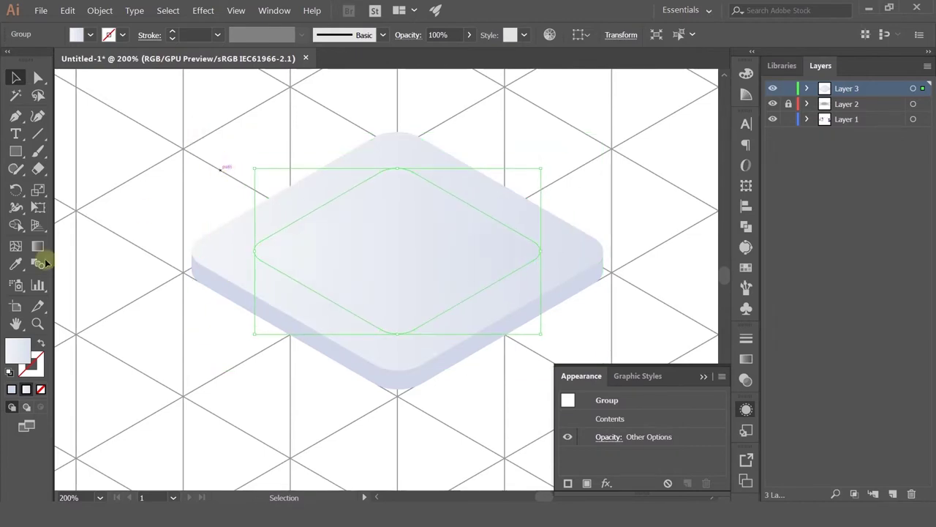
Give the smaller copy a blue 337dff stroke and no fill.
double_click(18, 349)
drag(520, 184, 550, 110)
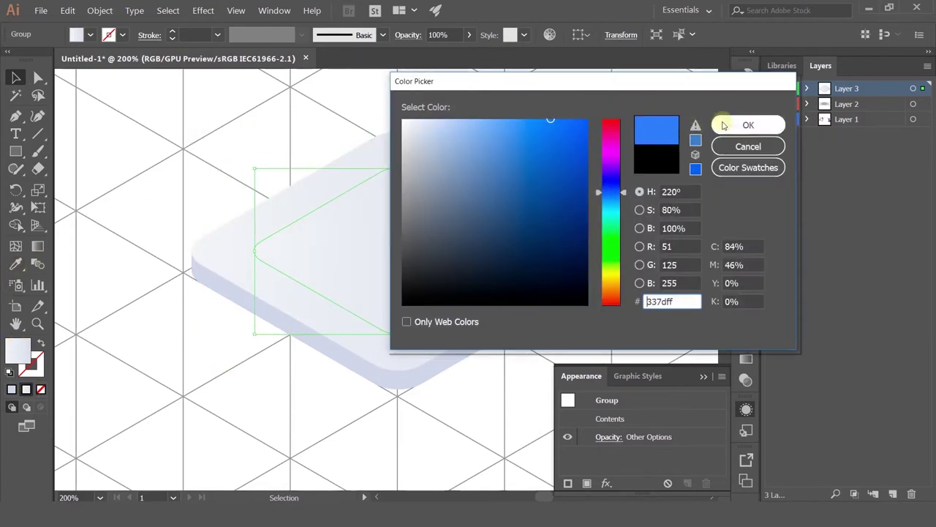
click(746, 123)
click(41, 343)
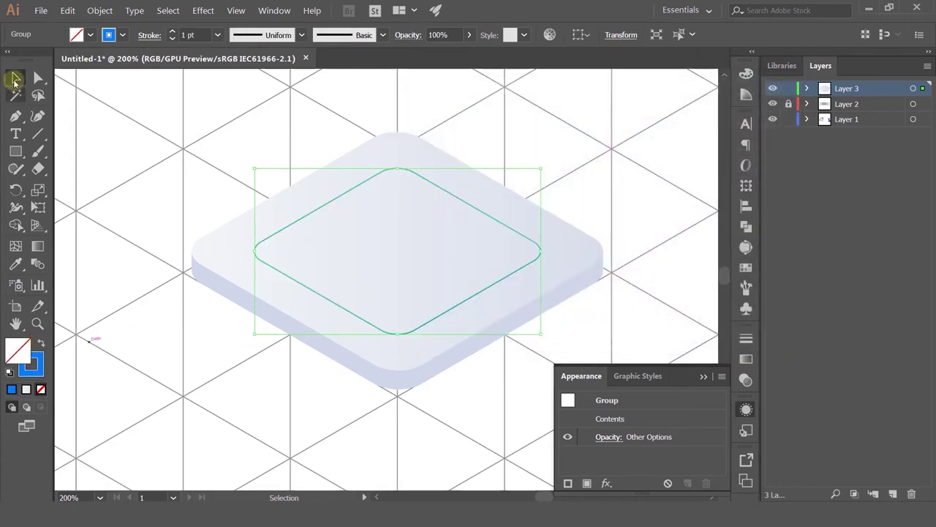
Enlarge the blue outline about its center until it runs just inside the top face's edge, and deselect it.
click(191, 120)
click(278, 233)
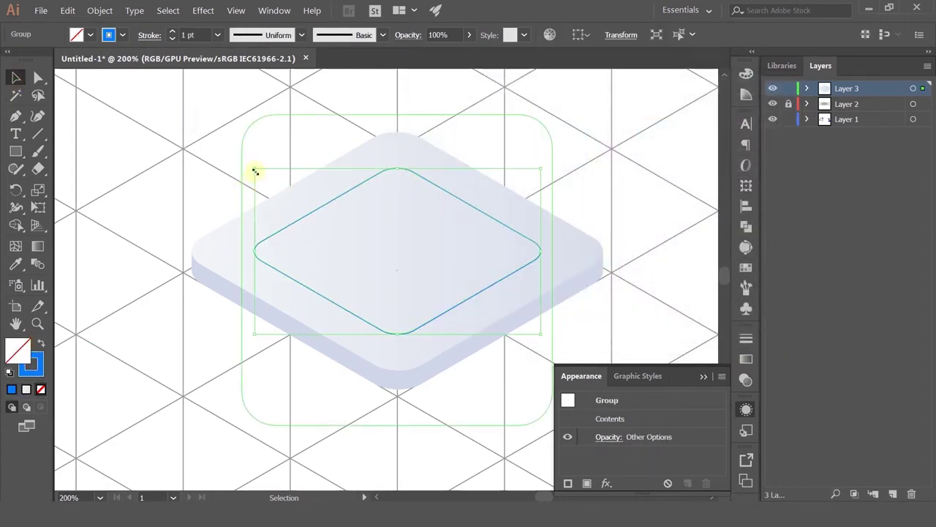
drag(254, 168, 200, 137)
click(164, 178)
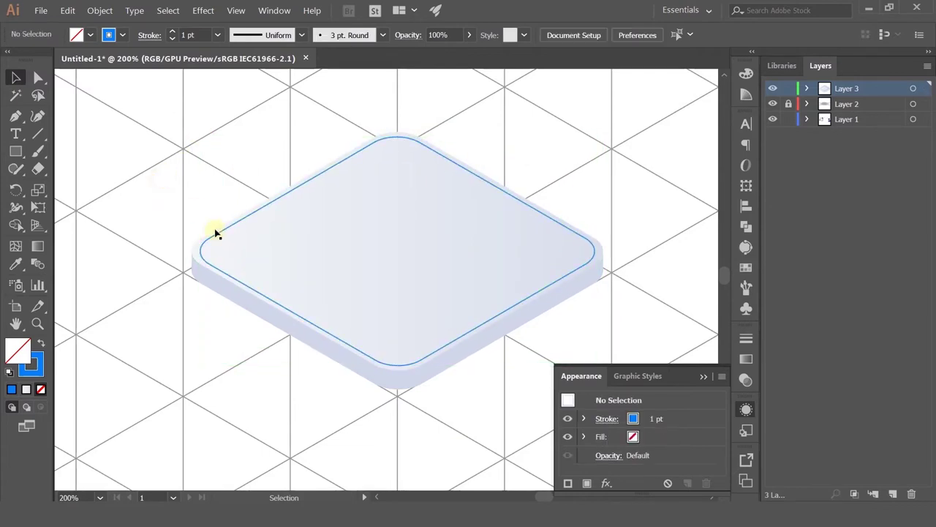
Make a smaller centered copy of the blue outline on the top face and set its stroke to white ffffff.
key(a)
click(216, 239)
key(v)
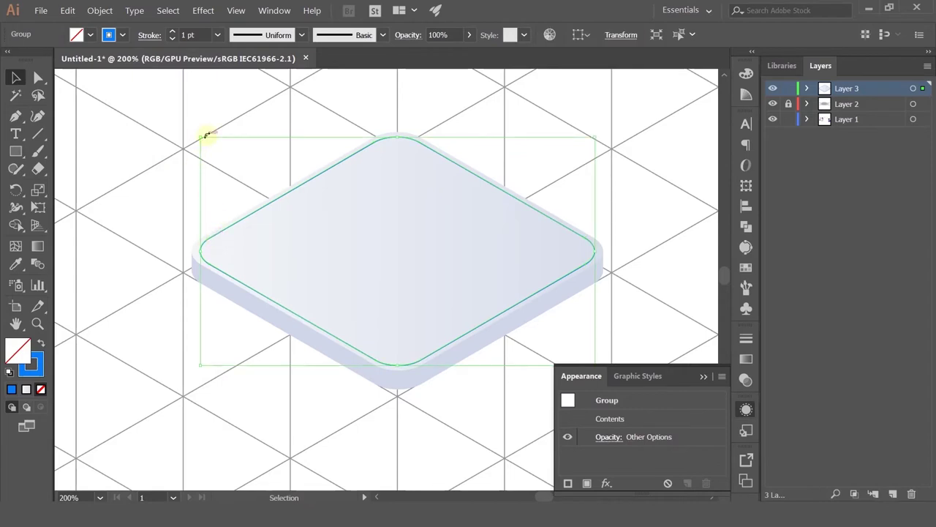
drag(202, 138, 254, 169)
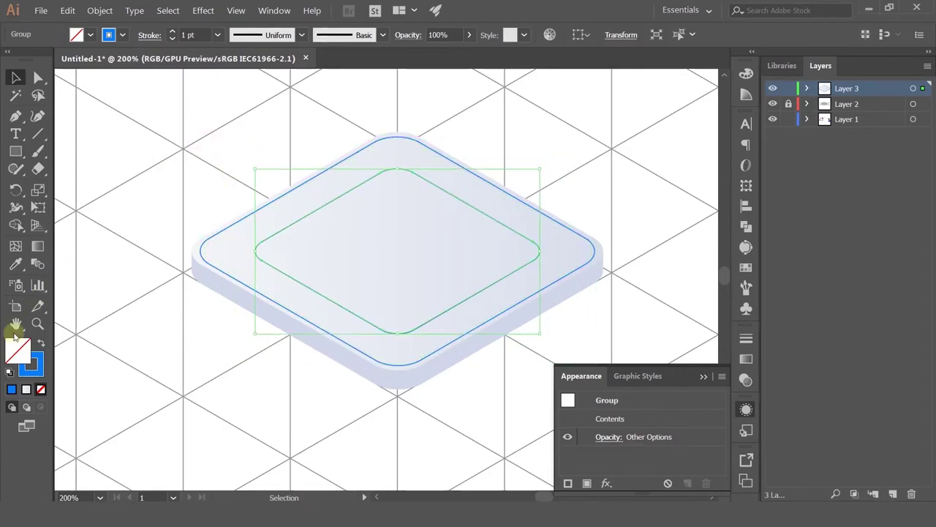
double_click(37, 366)
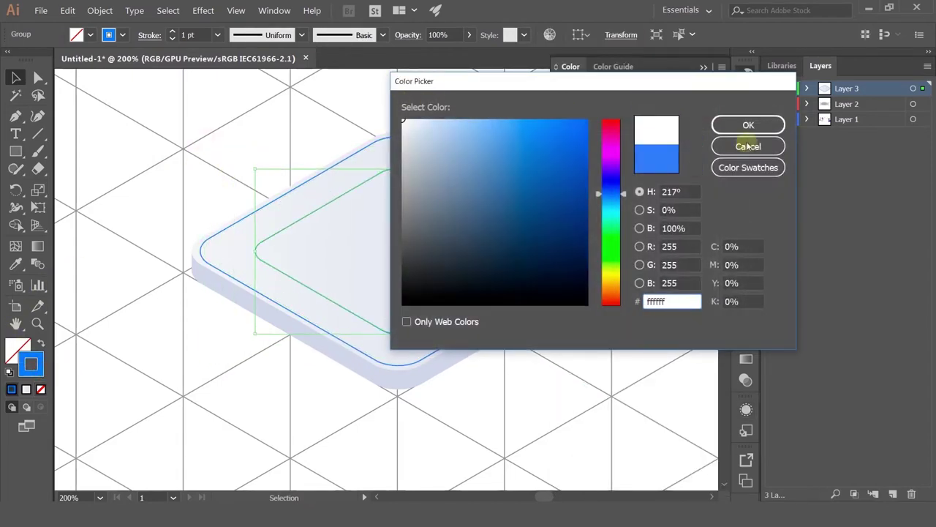
click(747, 125)
click(182, 151)
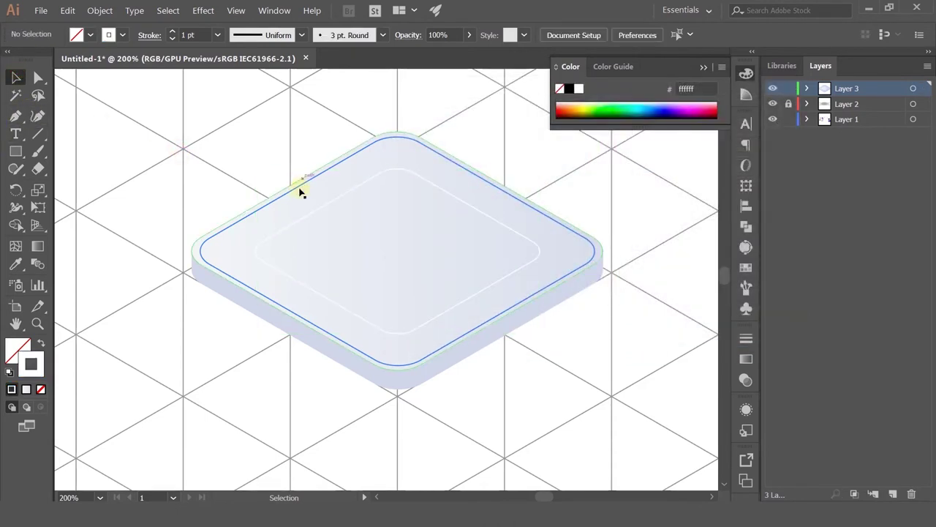
Enlarge the white inner outline slightly about its center and deselect it.
click(291, 230)
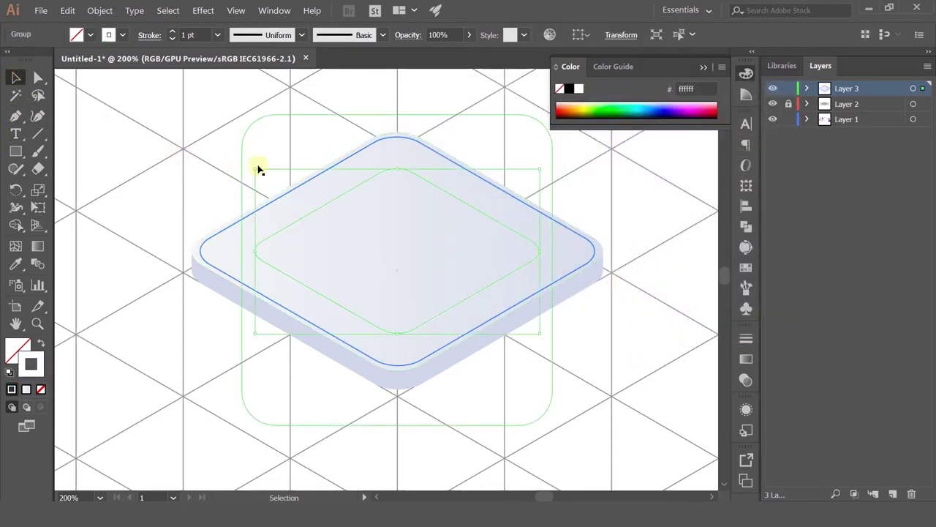
drag(255, 171, 240, 161)
click(198, 163)
Draw a circle with the Ellipse tool and move it to the empty grid area right of the slab.
scroll(291, 219, down, 2)
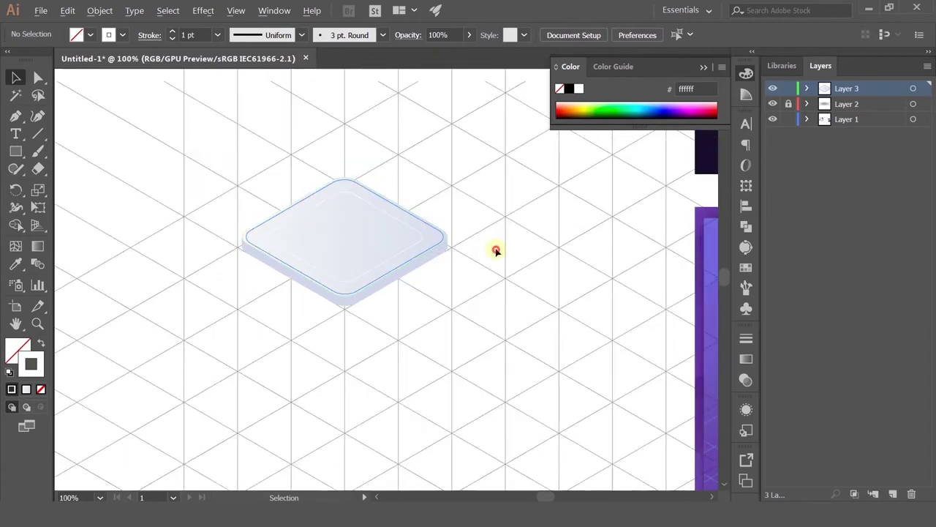
drag(513, 223, 472, 356)
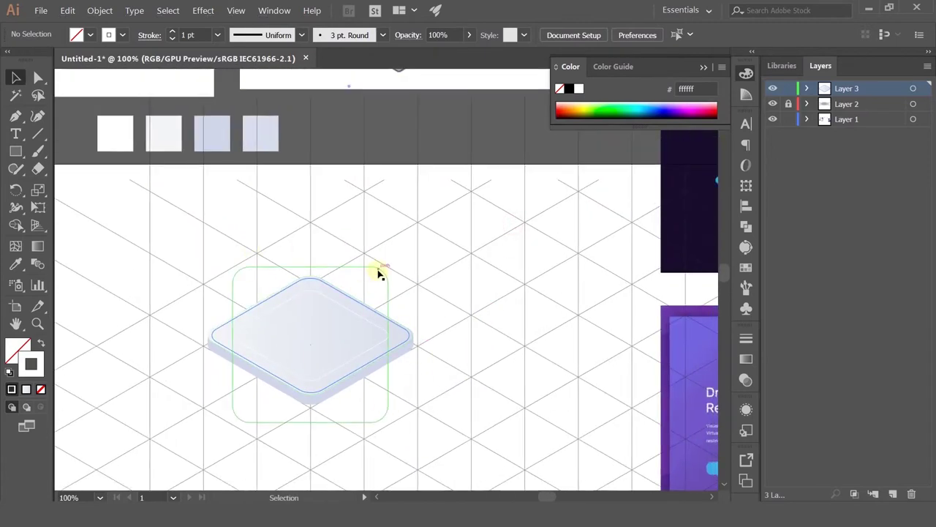
drag(526, 244, 571, 249)
drag(441, 283, 466, 257)
scroll(401, 303, up, 1)
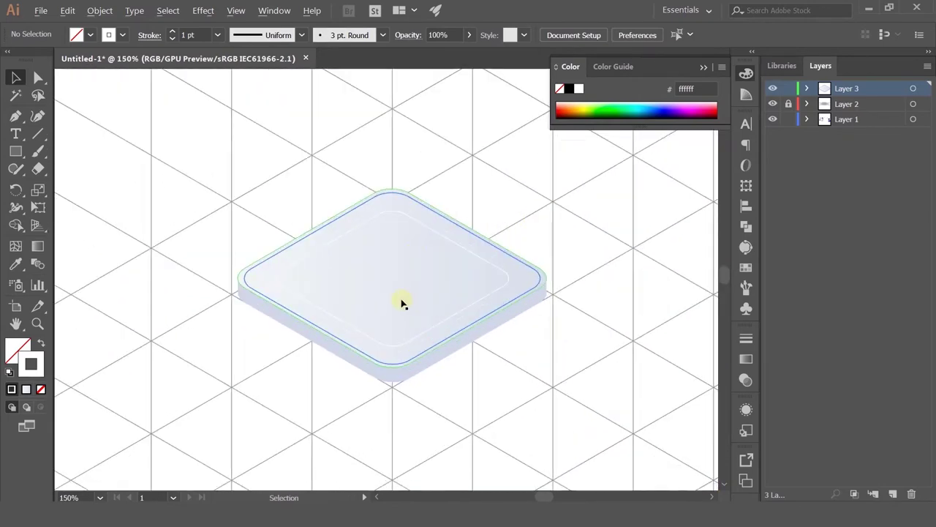
drag(14, 153, 53, 185)
drag(346, 243, 412, 397)
click(15, 77)
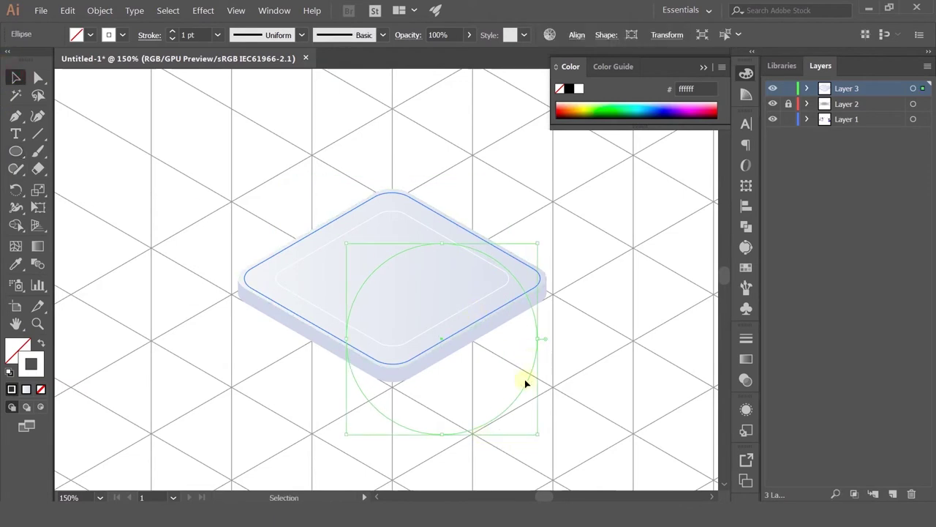
drag(547, 382, 582, 330)
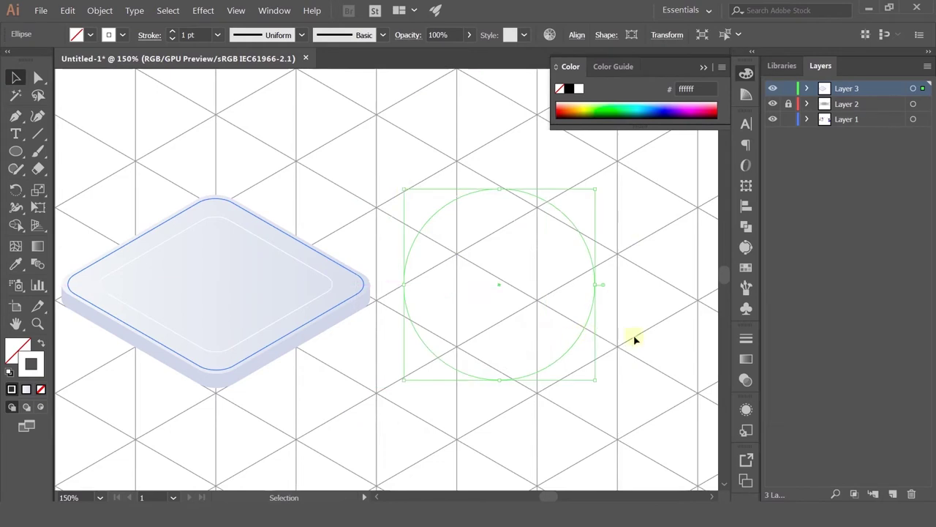
Fill the circle with the blue 337dff sampled from the slab's outer outline, leaving it without a stroke.
click(203, 10)
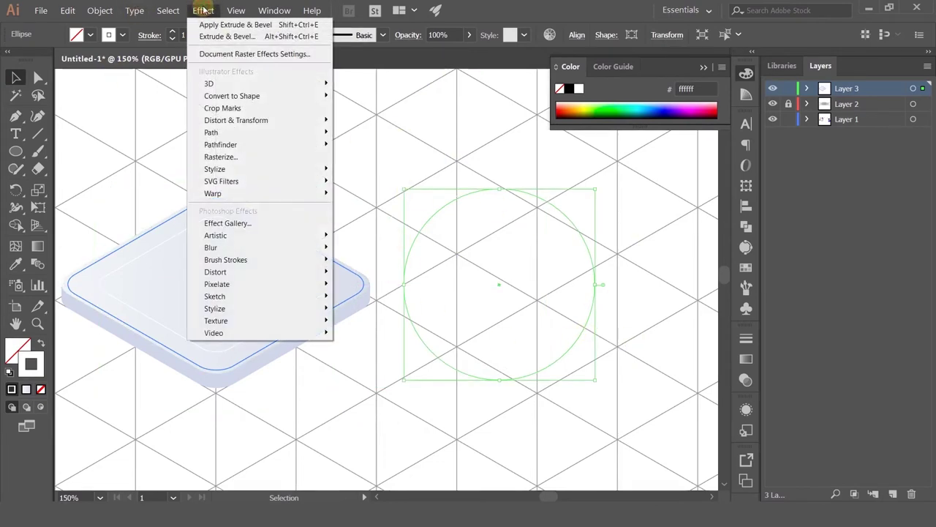
click(37, 342)
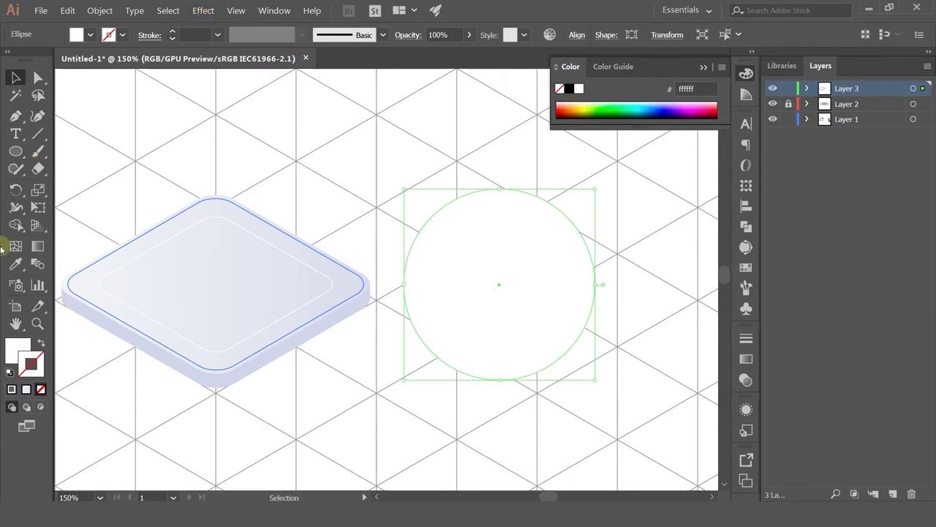
click(16, 264)
click(73, 272)
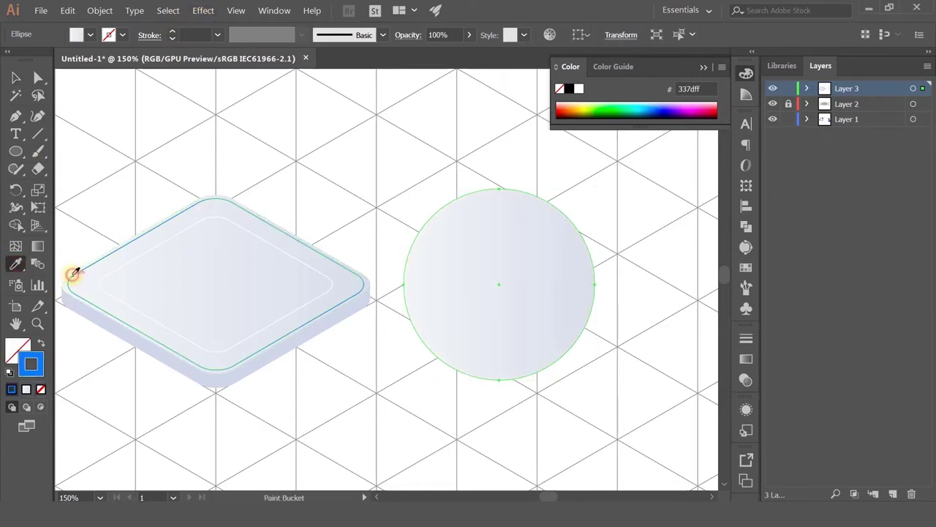
click(41, 346)
click(42, 344)
Apply the last-used Extrude & Bevel effect to the blue circle and set its surface to No Shading.
click(205, 11)
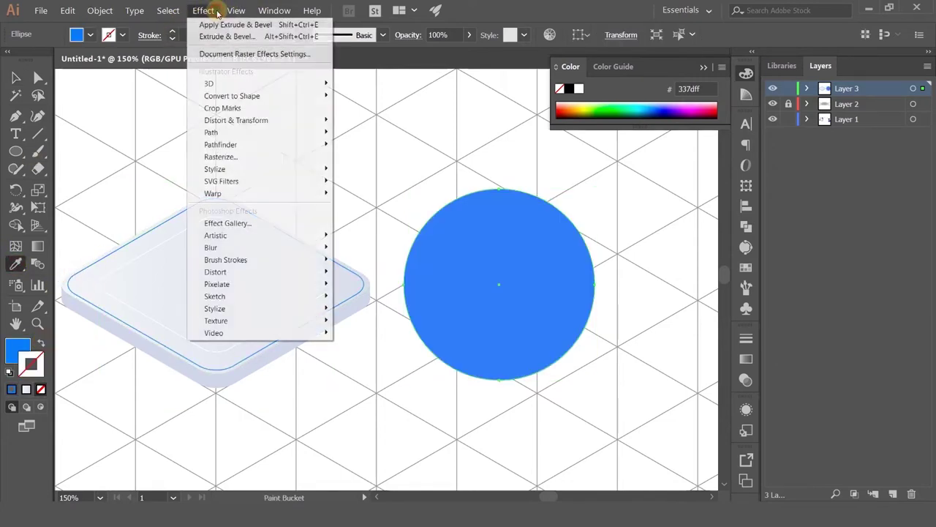
click(235, 25)
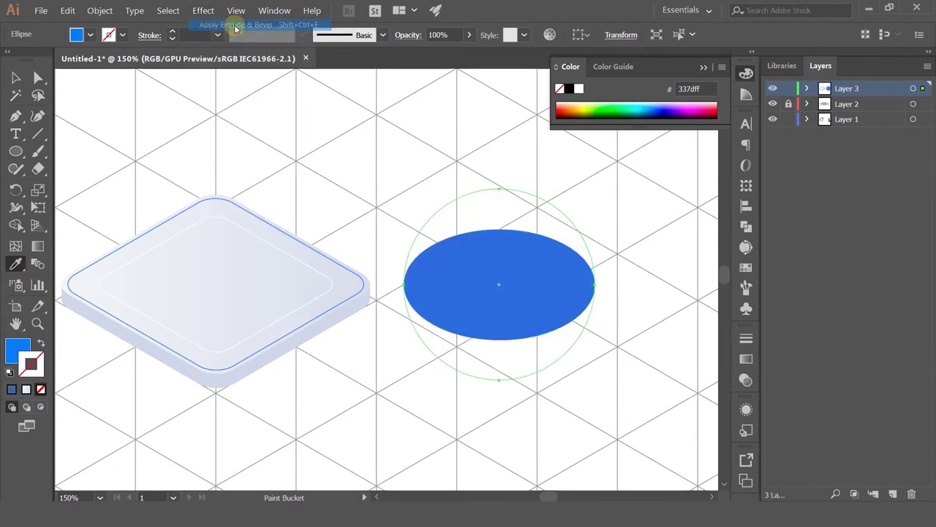
click(15, 77)
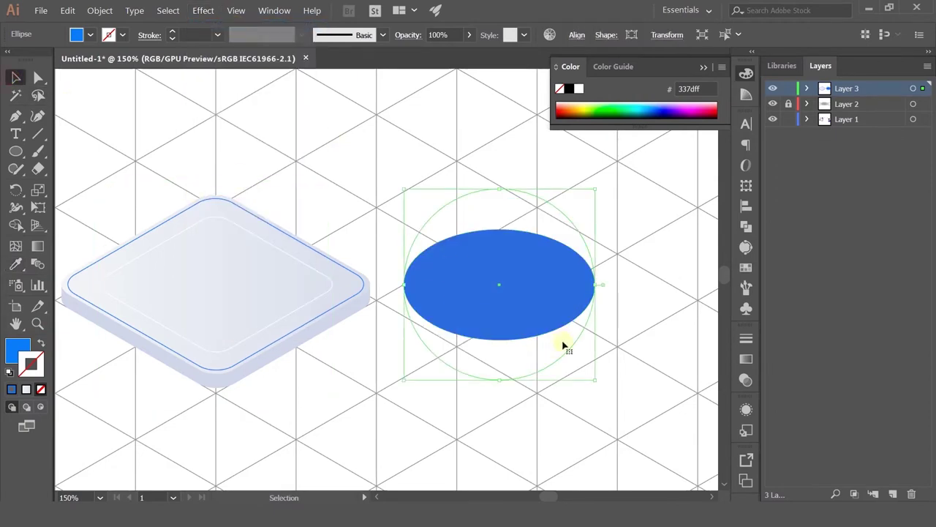
click(747, 410)
click(611, 455)
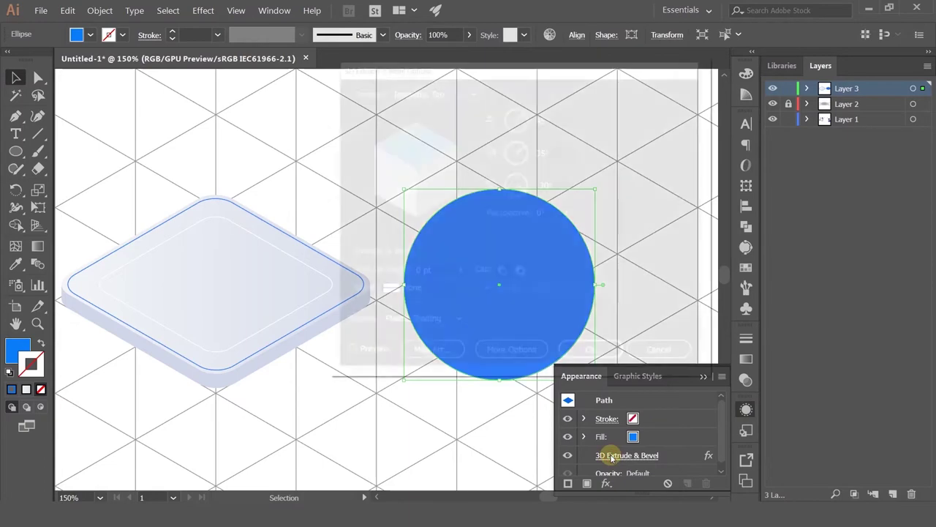
click(413, 323)
click(405, 341)
click(404, 324)
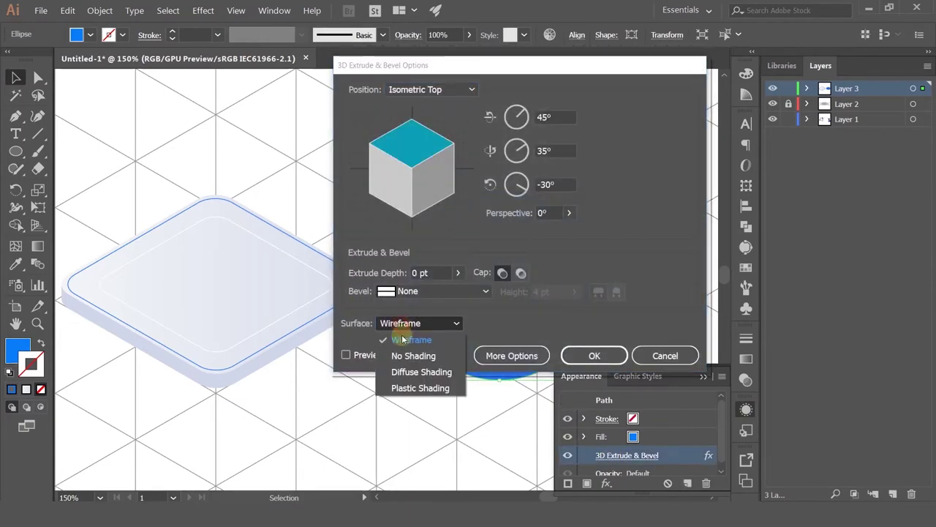
click(409, 354)
click(597, 354)
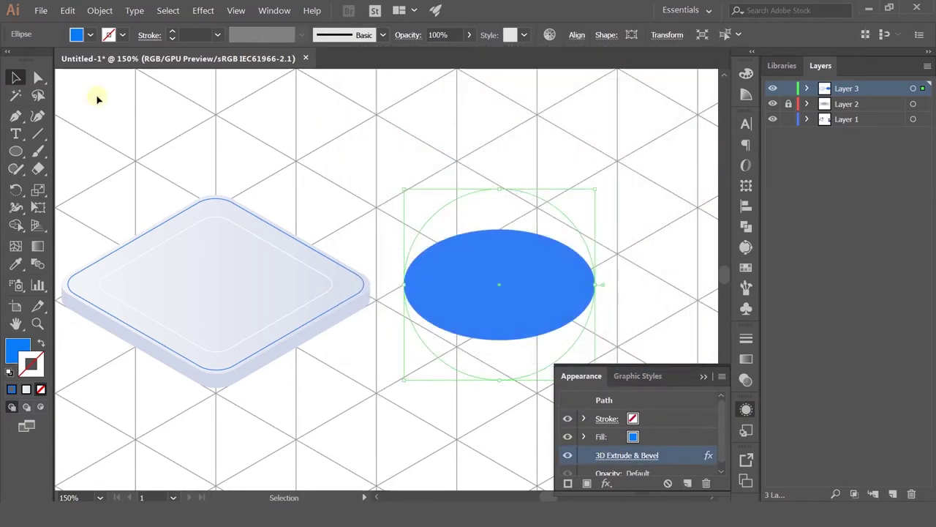
Move the flattened blue ellipse onto the slab, aligning its center with the center of the slab's base rectangle.
drag(503, 293, 447, 212)
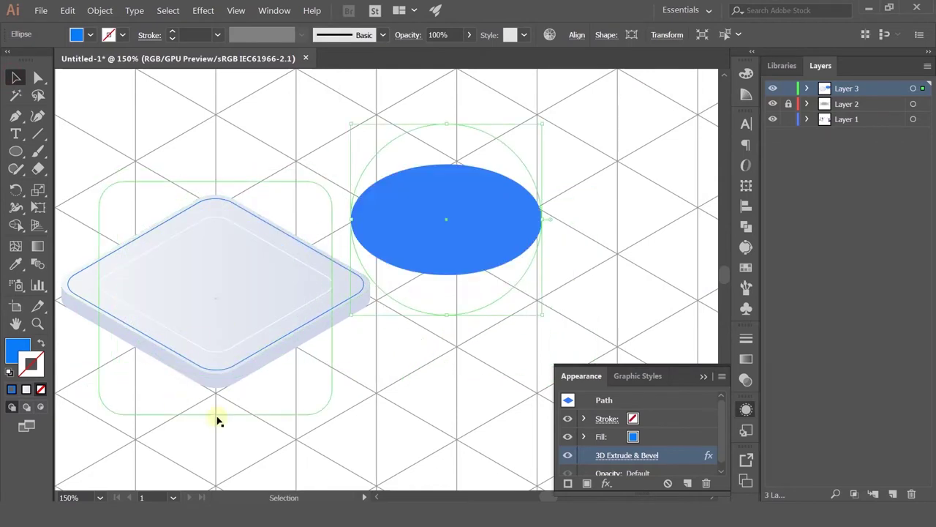
click(283, 410)
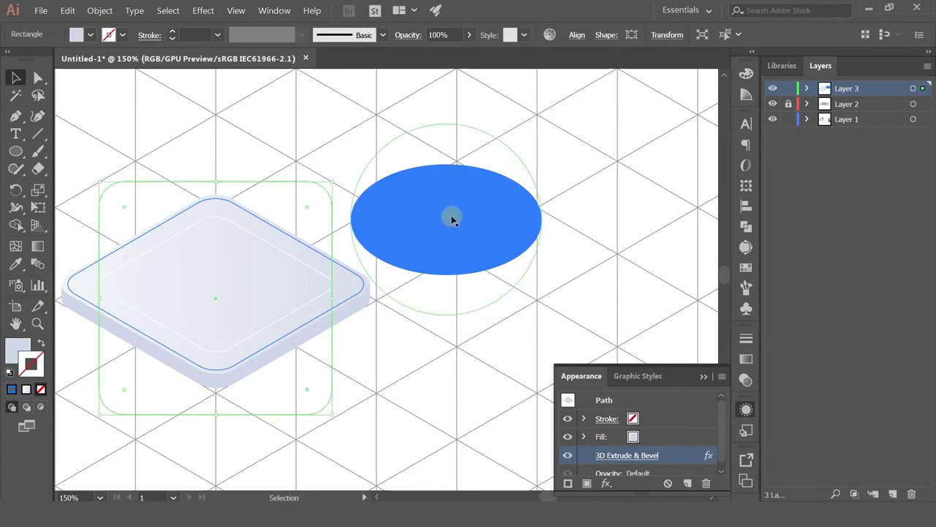
drag(451, 220, 215, 298)
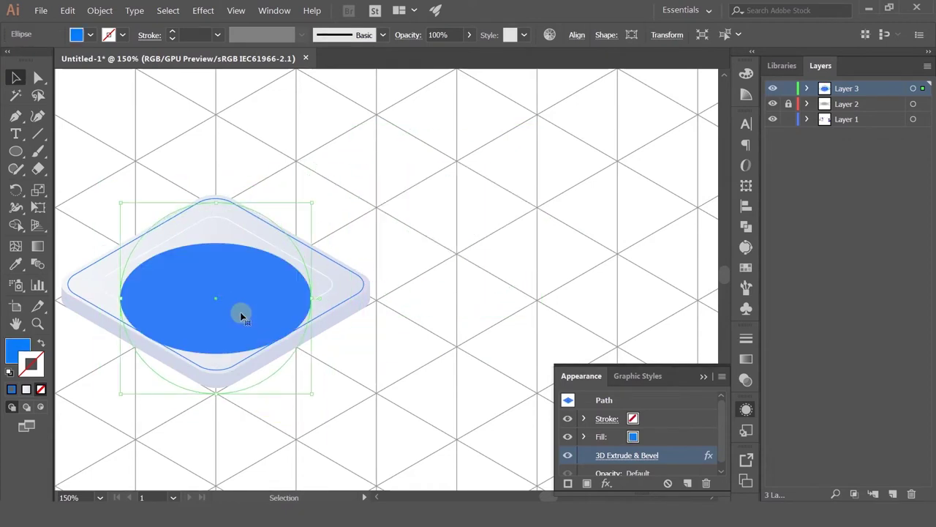
click(303, 216)
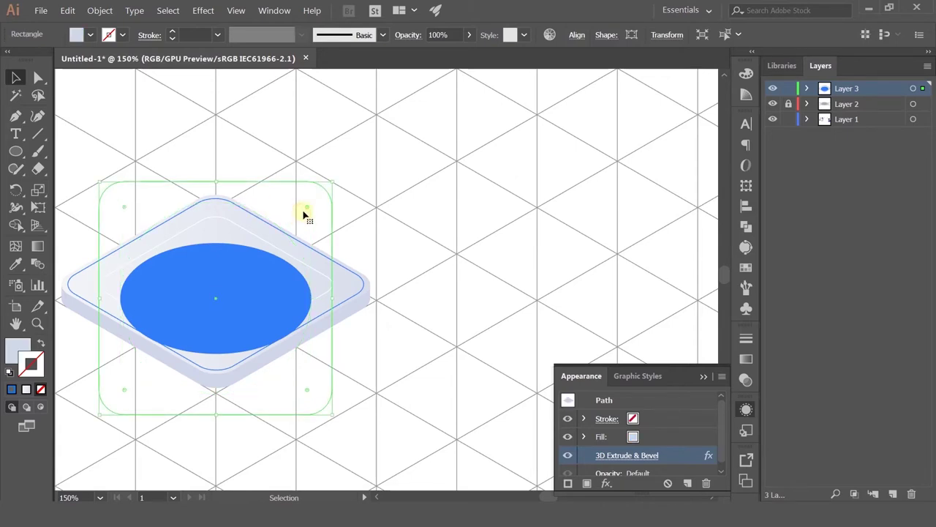
click(439, 188)
Scale the blue ellipse down about its center, move it up to the middle of the slab's top face and deselect it.
drag(202, 296, 201, 282)
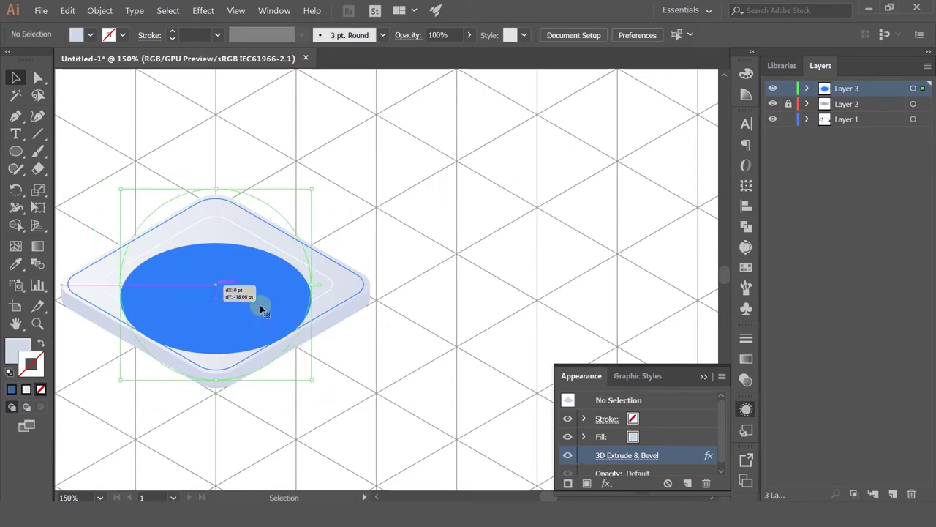
key(ctrl+z)
drag(311, 394, 291, 382)
drag(216, 297, 213, 273)
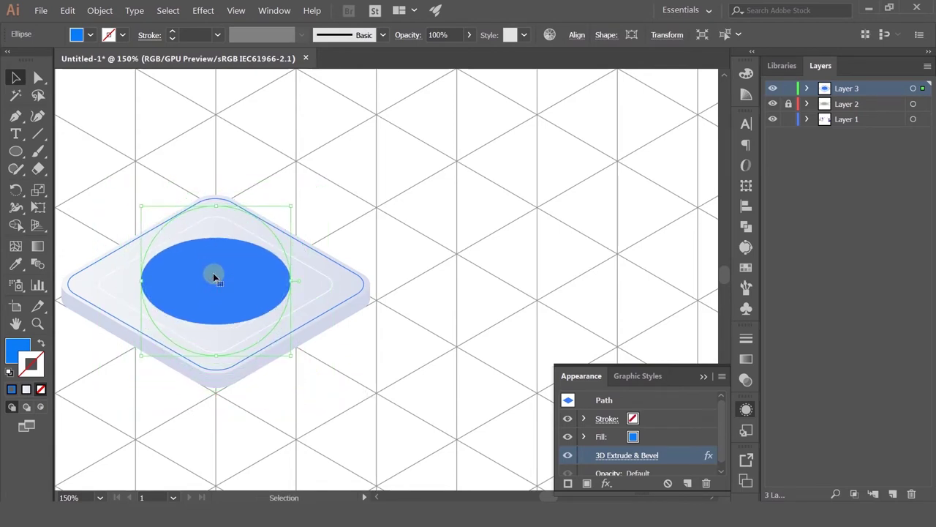
click(523, 164)
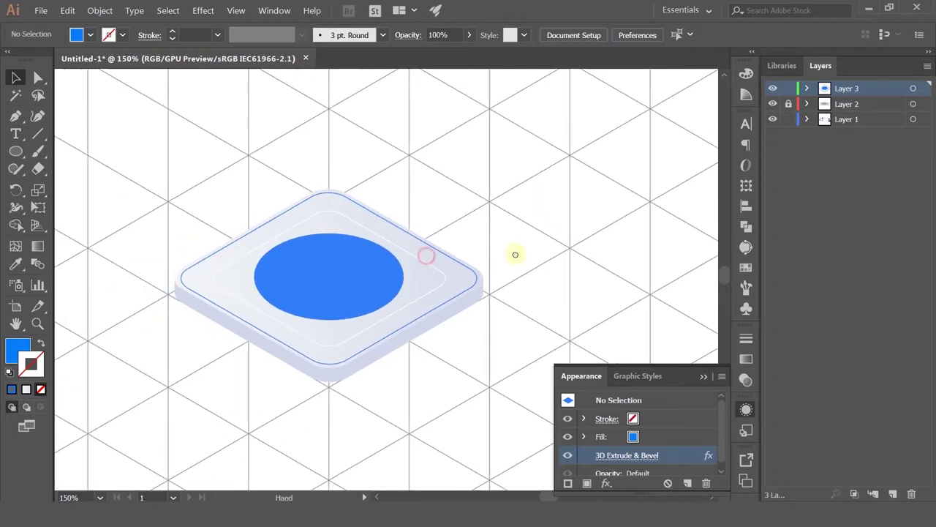
Duplicate the blue ellipse straight above the slab and lower the copy by about 33 pt.
drag(345, 283, 353, 144)
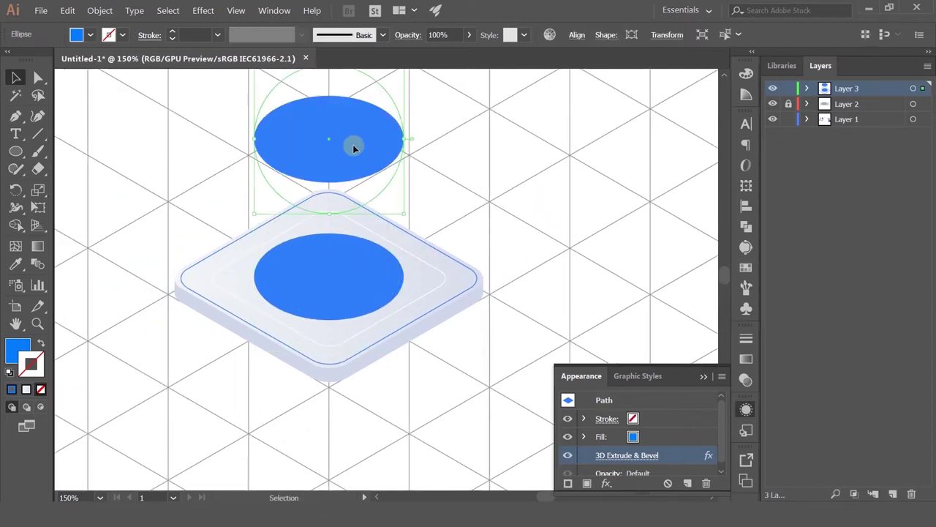
drag(420, 153, 373, 231)
drag(302, 225, 308, 248)
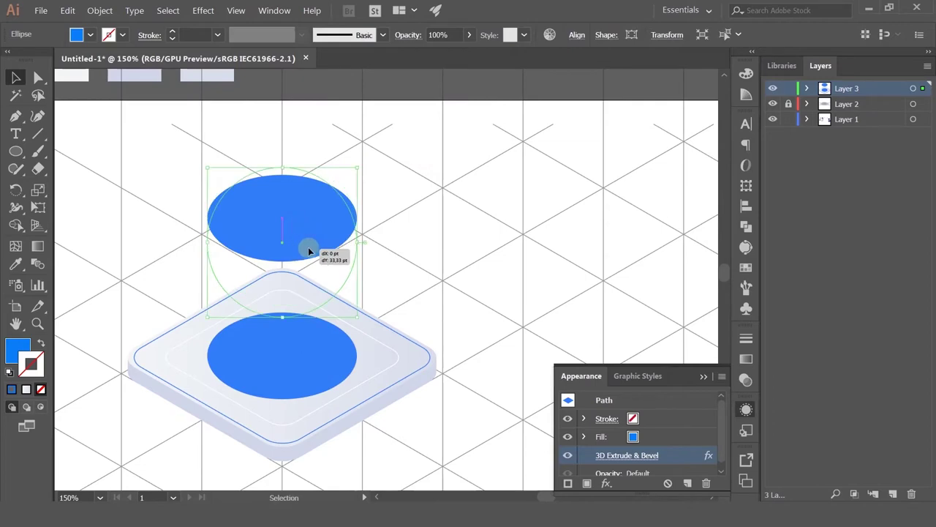
click(429, 210)
Try to outline the cylinder's side with the Pen tool from the upper ellipse's edge to the lower ellipse's edges.
scroll(405, 221, down, 2)
drag(412, 193, 319, 224)
scroll(286, 269, up, 1)
click(16, 152)
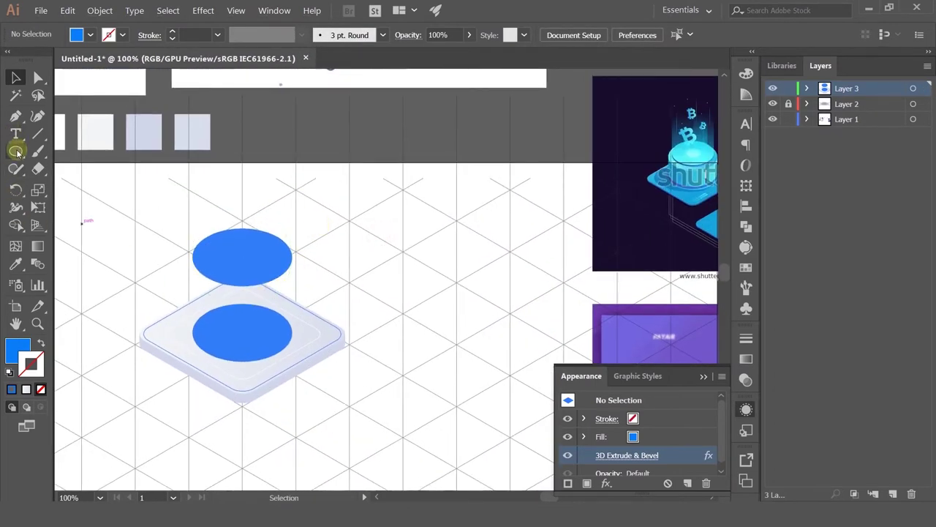
click(16, 116)
scroll(194, 272, up, 1)
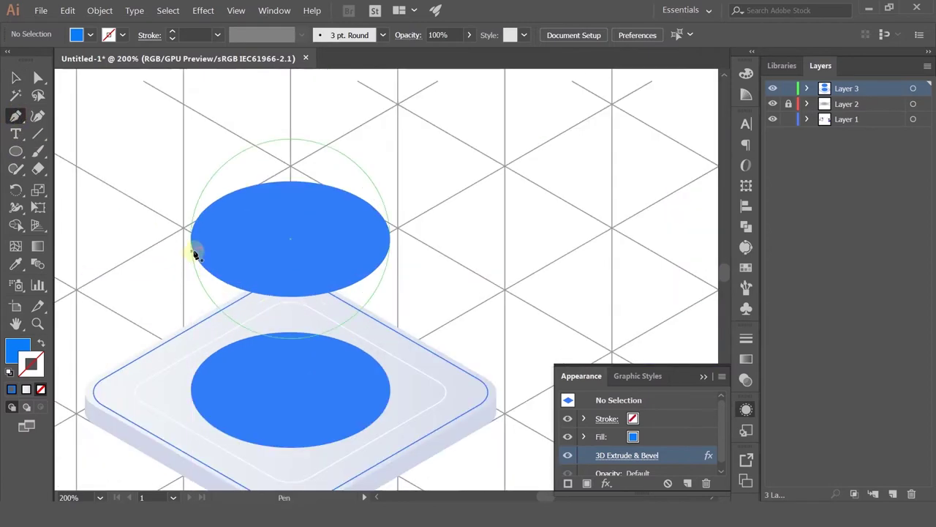
click(192, 389)
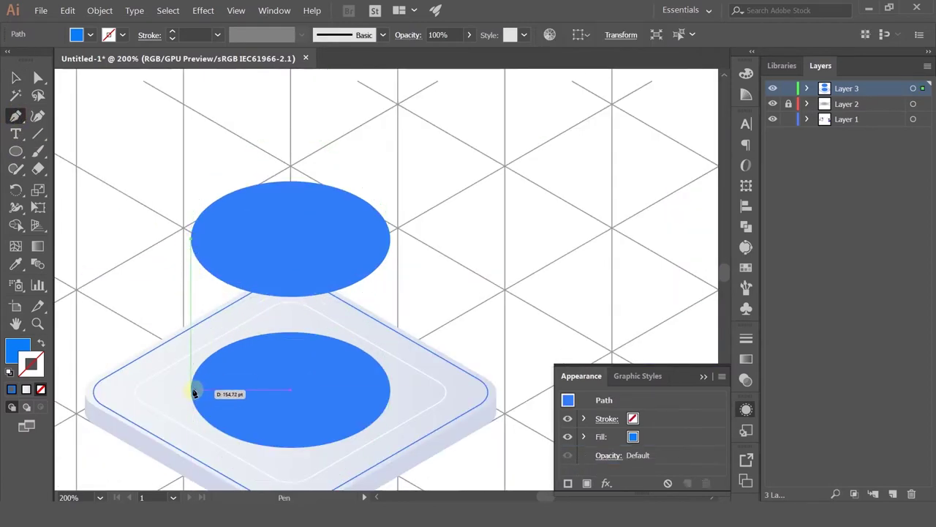
click(390, 390)
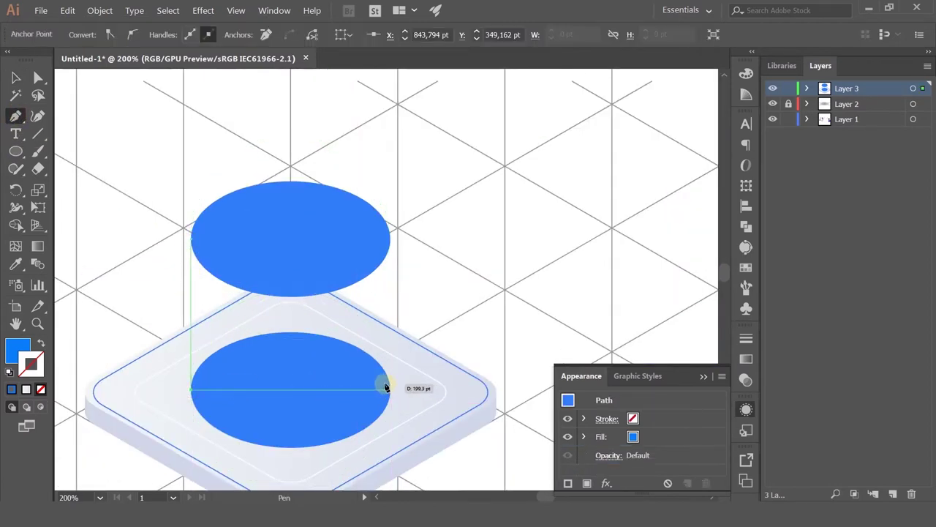
key(ctrl+z)
key(ctrl+z)
Draw a blue rectangle between the widest points of the upper and lower ellipses to form the cylinder's side.
drag(14, 153, 66, 153)
drag(191, 238, 390, 393)
click(15, 77)
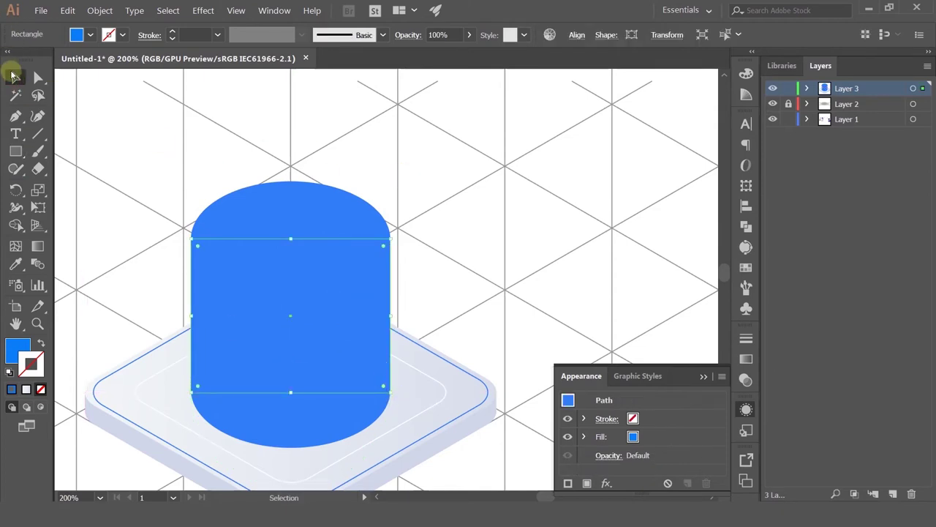
click(96, 126)
Change the fill of the cylinder's top ellipse to the cyan 33d9ff and deselect it.
scroll(184, 149, down, 2)
click(231, 191)
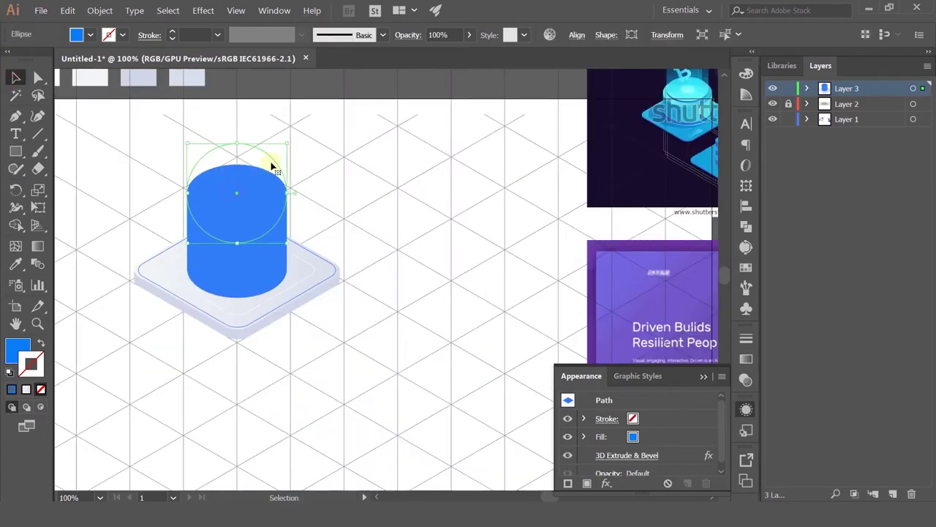
key(space)
drag(316, 145, 428, 261)
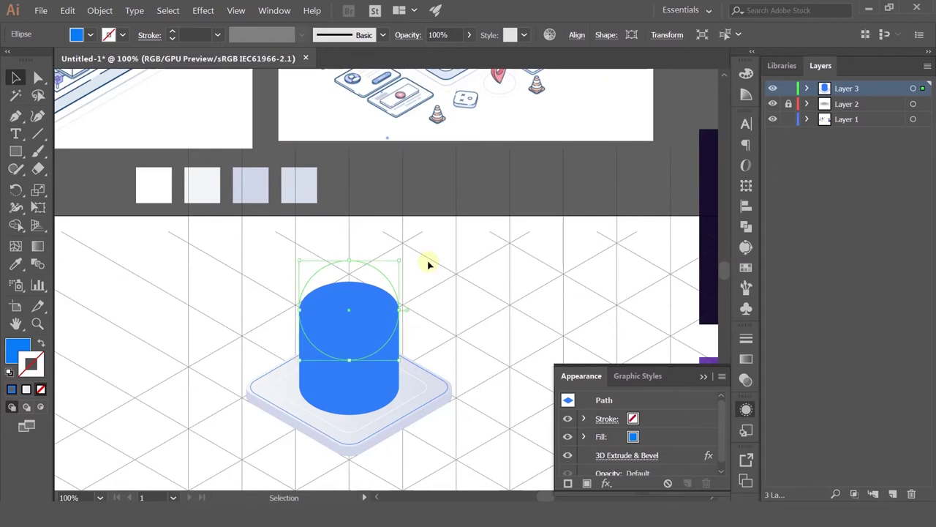
double_click(16, 348)
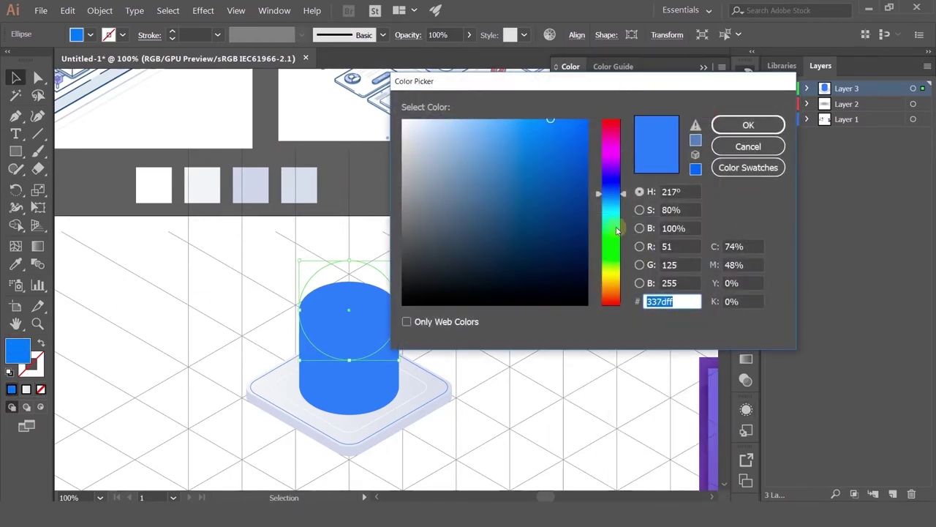
drag(611, 214, 612, 208)
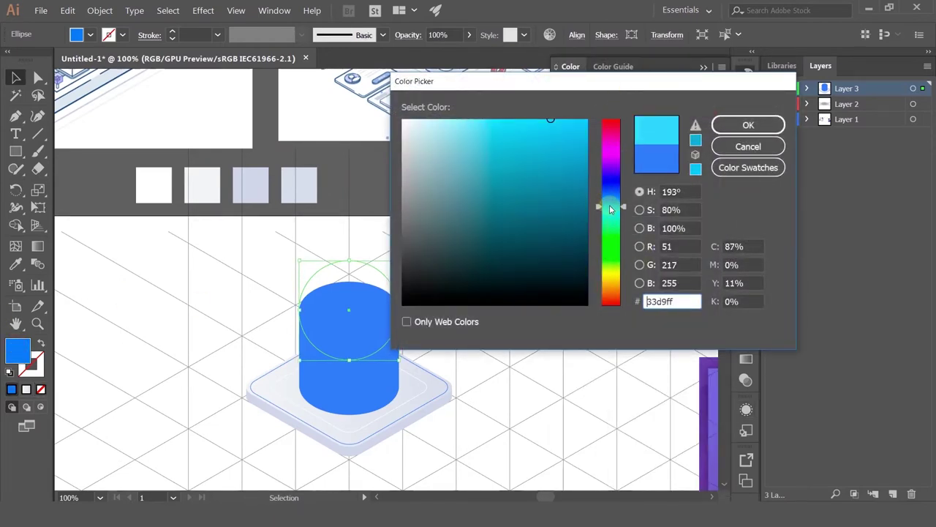
click(746, 122)
click(574, 271)
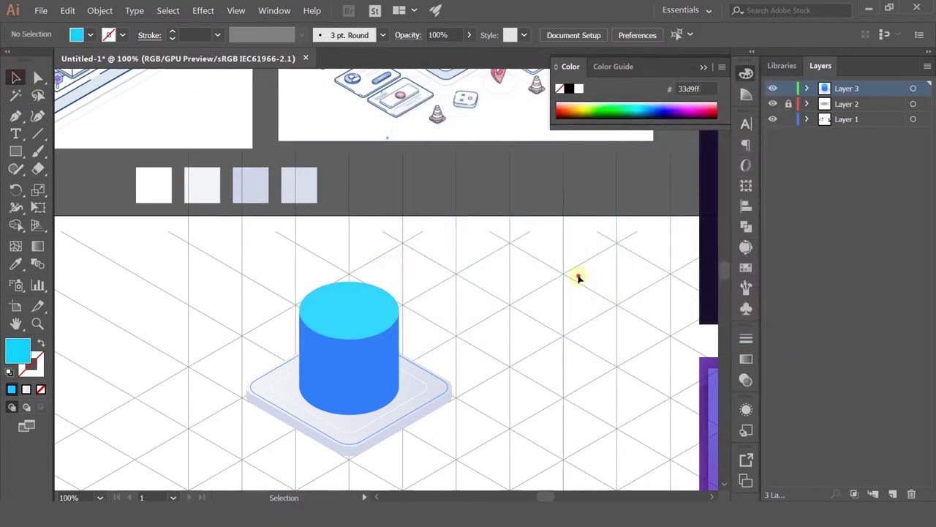
Flatten the cylinder by shortening its side rectangle to about 79 pt high and moving the cyan top ellipse down onto it.
scroll(534, 307, down, 1)
scroll(523, 314, down, 1)
scroll(242, 321, up, 4)
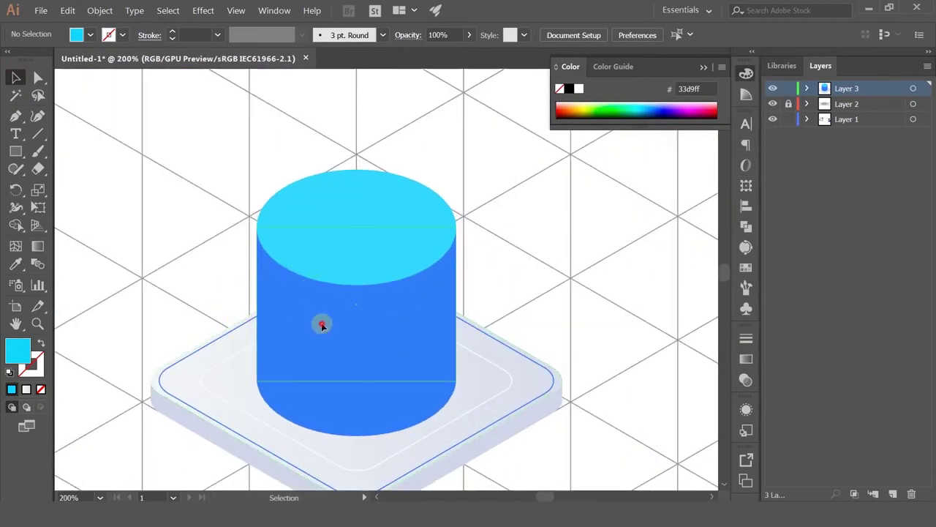
click(349, 244)
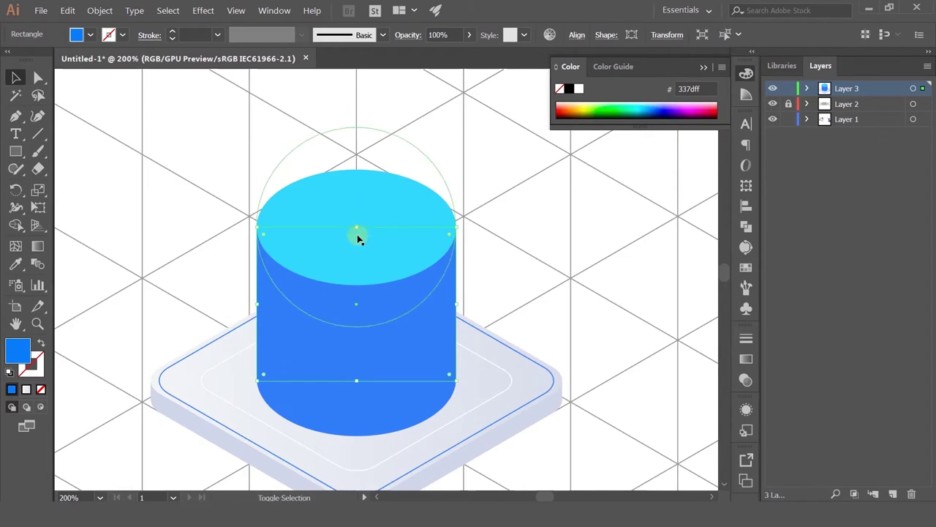
drag(357, 226, 351, 306)
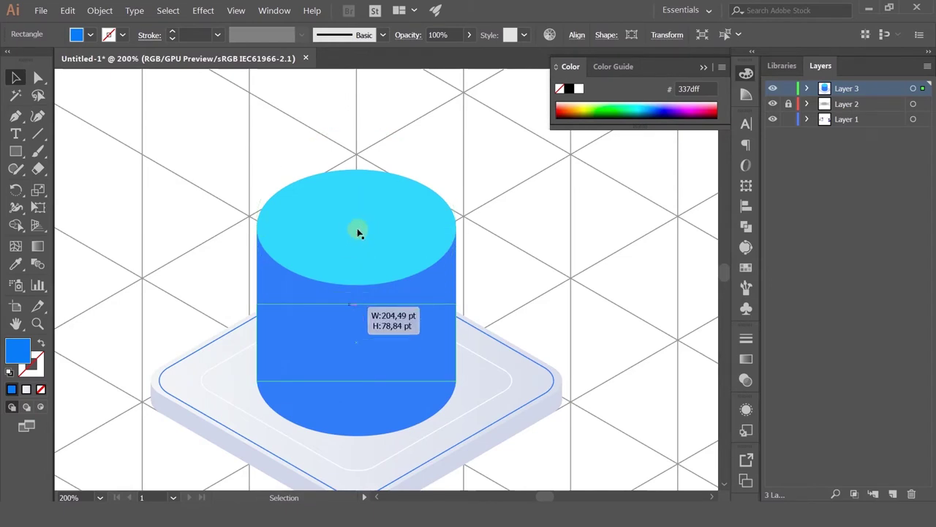
drag(359, 221, 350, 317)
click(520, 253)
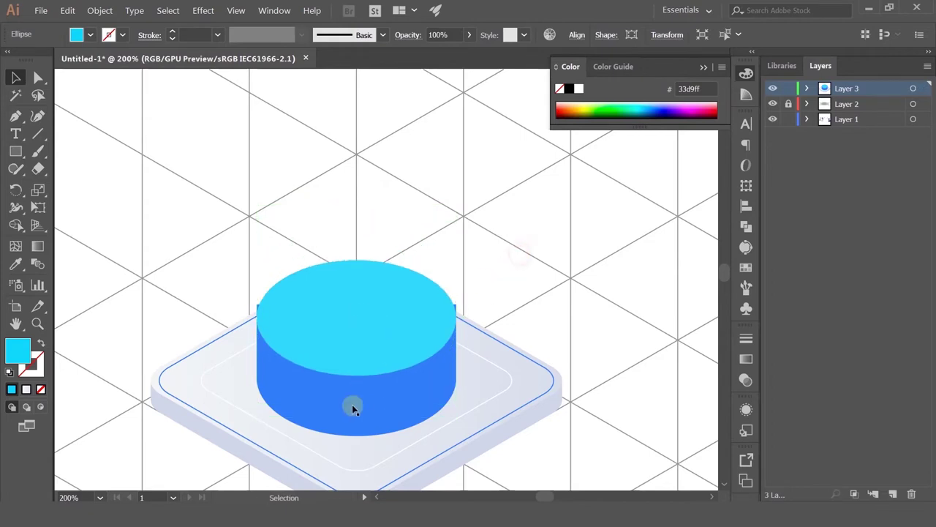
Lower the side rectangle's upper edge slightly so its corners meet the widest points of the cyan ellipse.
click(360, 301)
click(274, 395)
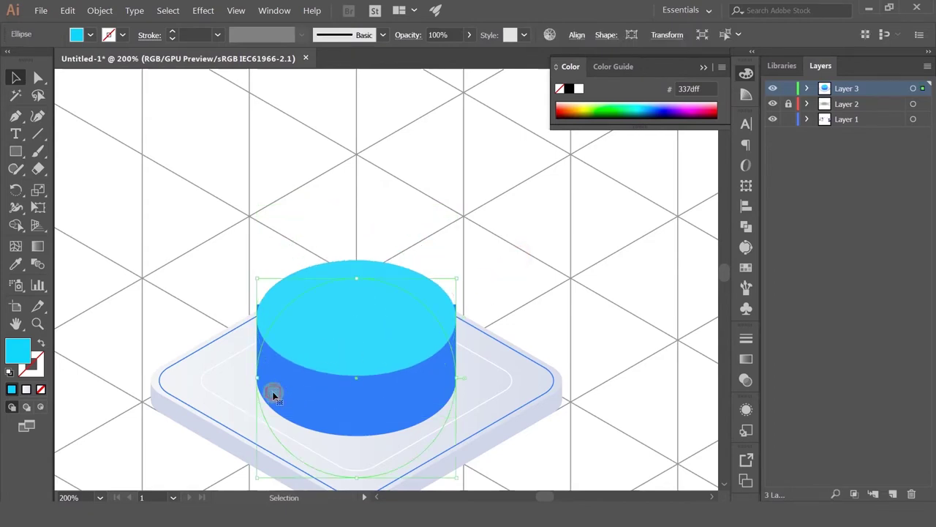
click(370, 297)
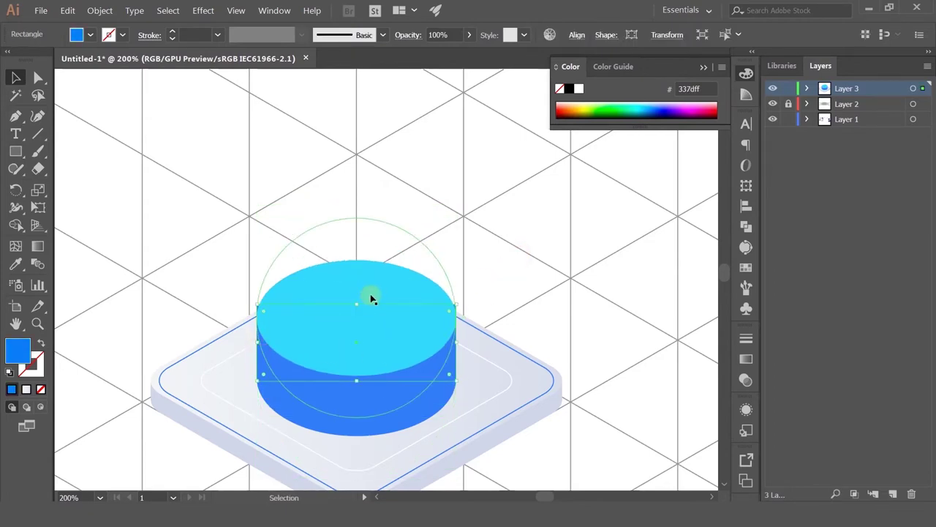
drag(359, 299, 351, 318)
click(566, 287)
scroll(567, 287, down, 2)
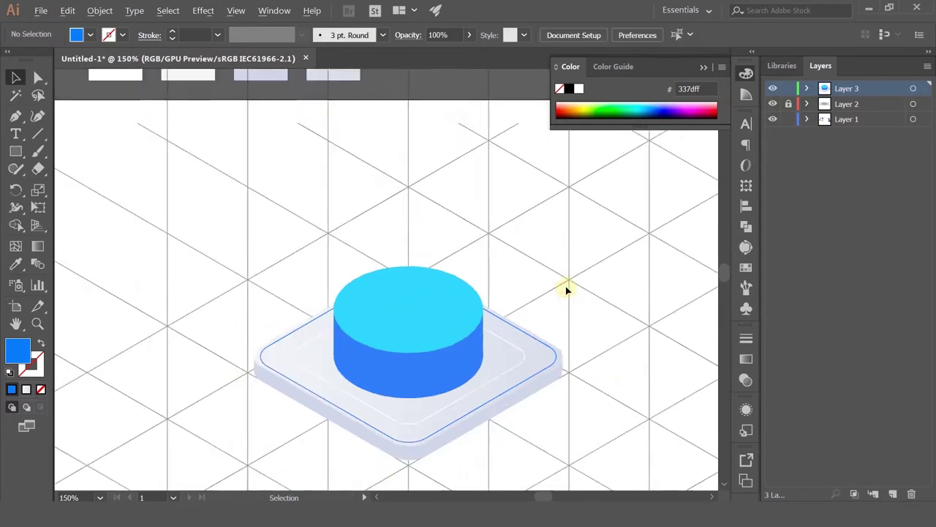
drag(556, 285, 233, 234)
drag(304, 255, 432, 280)
scroll(381, 287, down, 1)
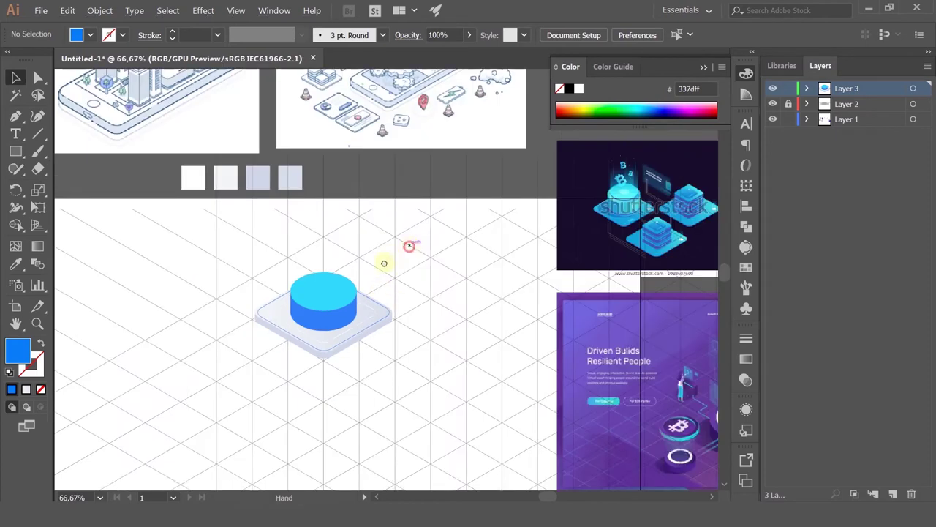
scroll(271, 313, up, 2)
click(329, 311)
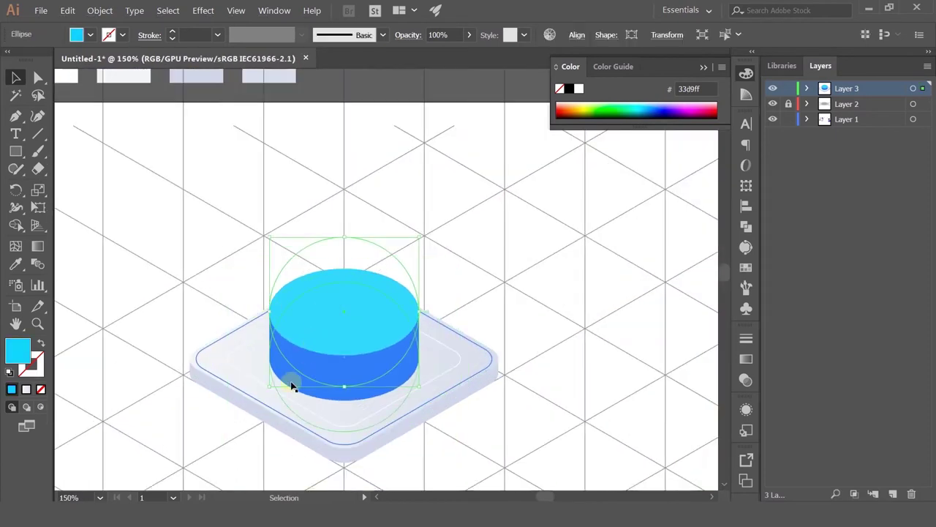
shift+click(291, 377)
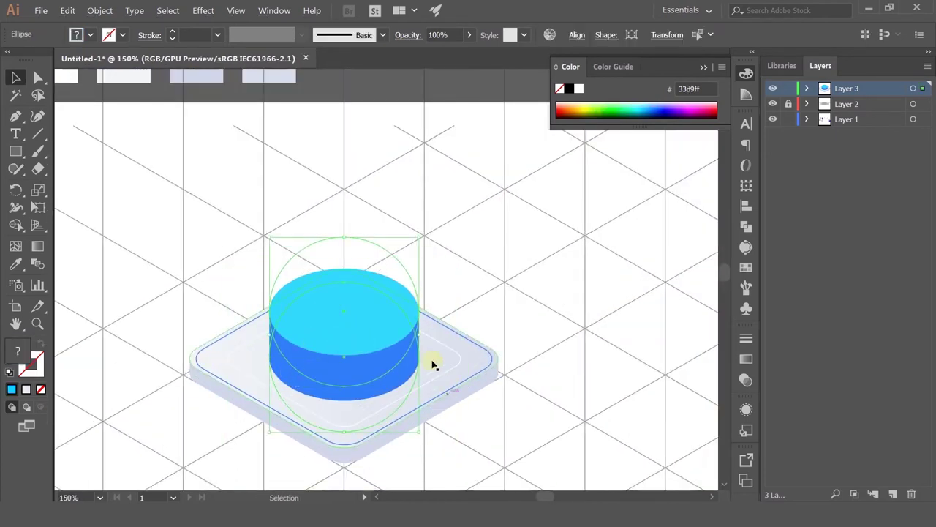
mouse_move(416, 433)
mouse_down()
mouse_move(398, 414)
mouse_move(410, 424)
mouse_up()
drag(278, 334, 272, 338)
Make a smaller concentric copy of the cylinder's two ellipses and side rectangle and place it over the cyan top.
click(290, 357)
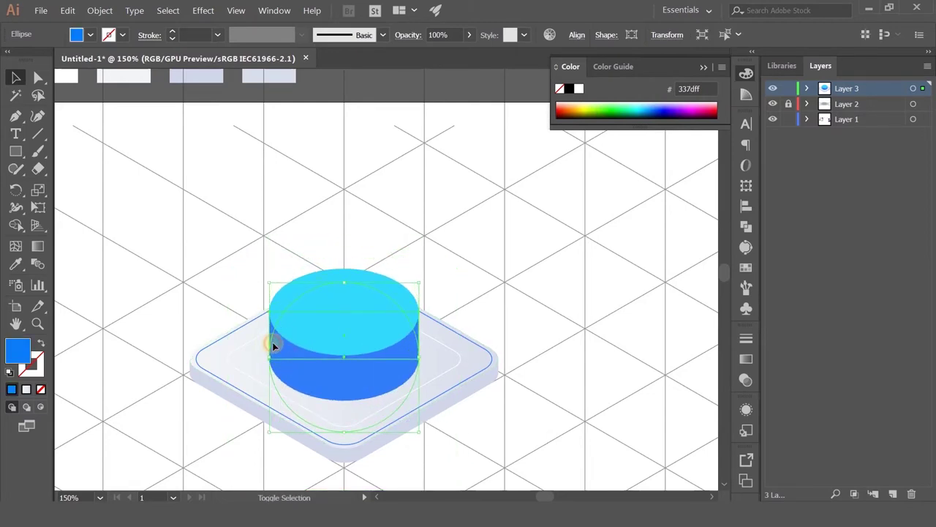
shift+click(272, 342)
shift+click(289, 301)
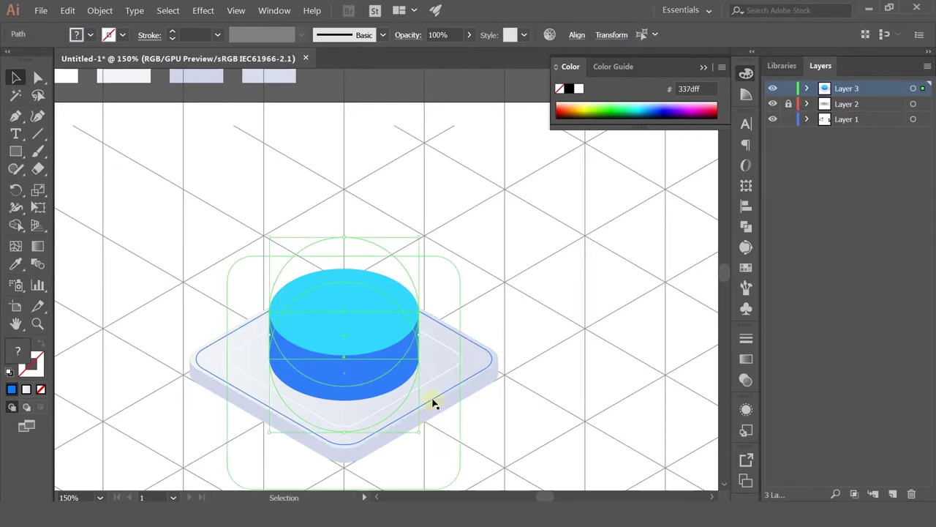
drag(419, 236, 397, 252)
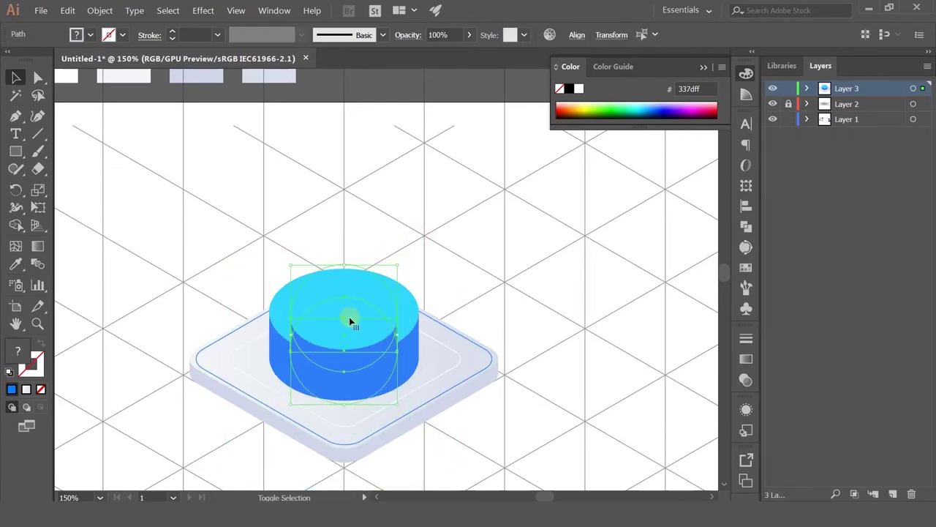
drag(344, 323, 347, 302)
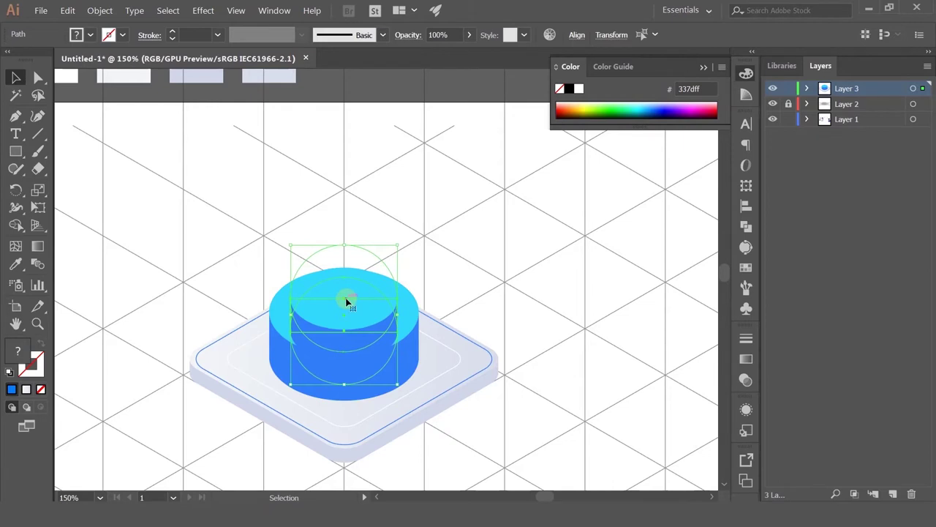
Raise the smaller cylinder copy in small increments so it stands on the larger cylinder's cyan top.
key(Up)
key(Up)
key(Up)
key(Up)
key(Up)
key(Up)
key(Up)
key(Up)
key(Up)
key(Up)
key(Up)
key(Up)
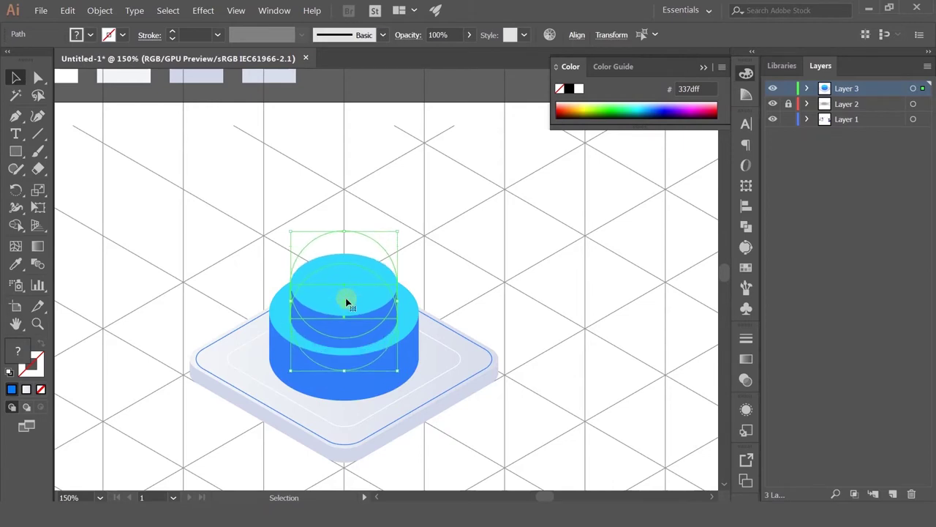
key(Up)
key(Up)
key(Up)
key(Up)
key(Up)
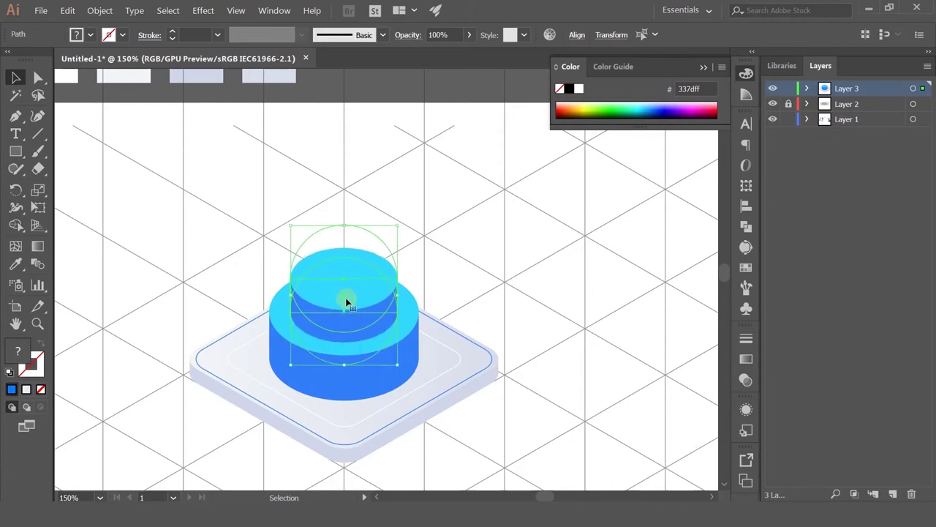
Lower the small cylinder's cyan top ellipse to leave a thin blue rim, and delete its side rectangle.
click(340, 324)
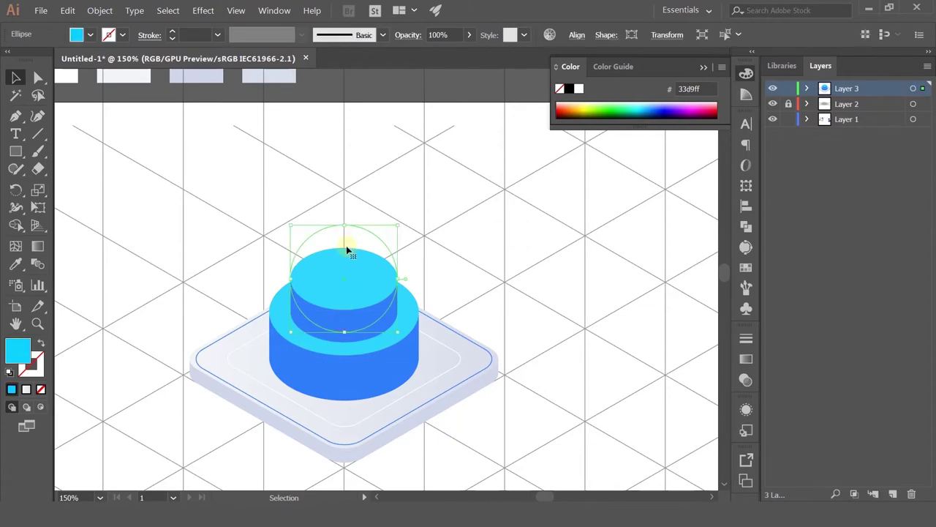
drag(330, 348, 331, 319)
scroll(343, 297, up, 2)
drag(350, 275, 346, 322)
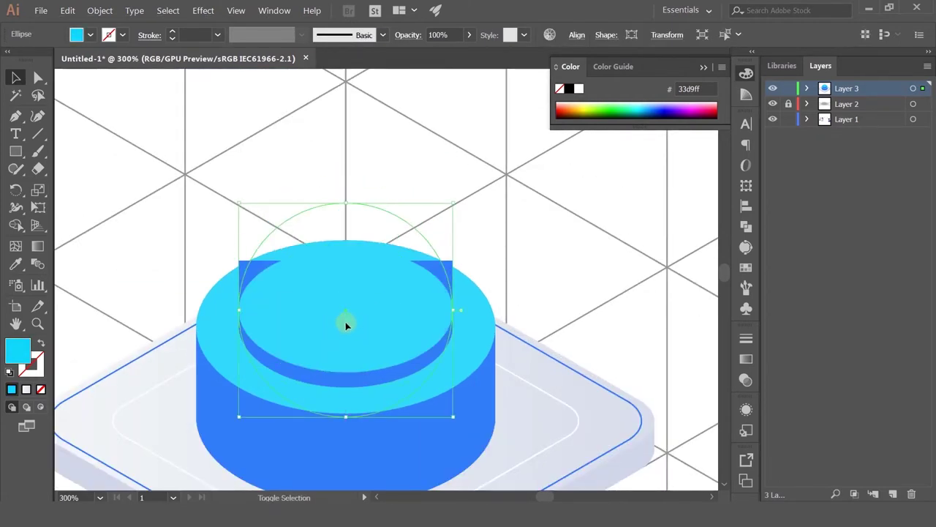
click(322, 343)
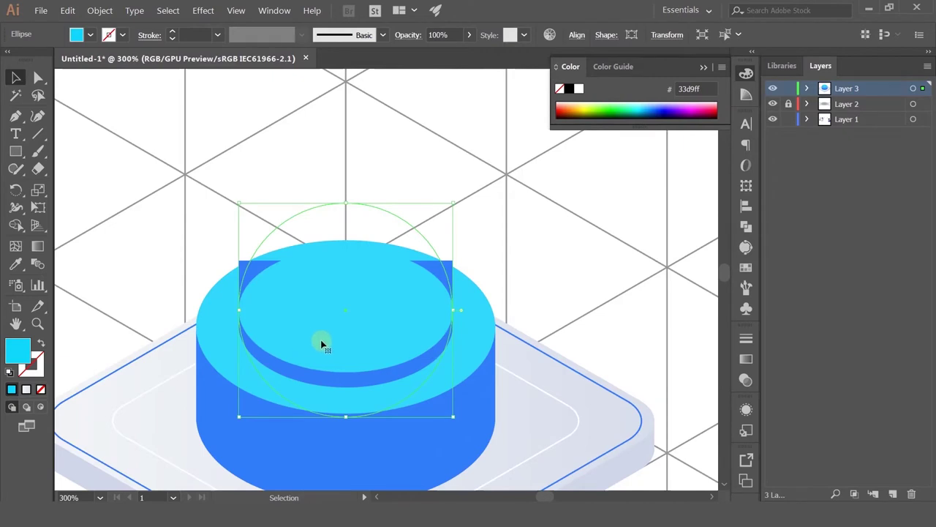
click(245, 267)
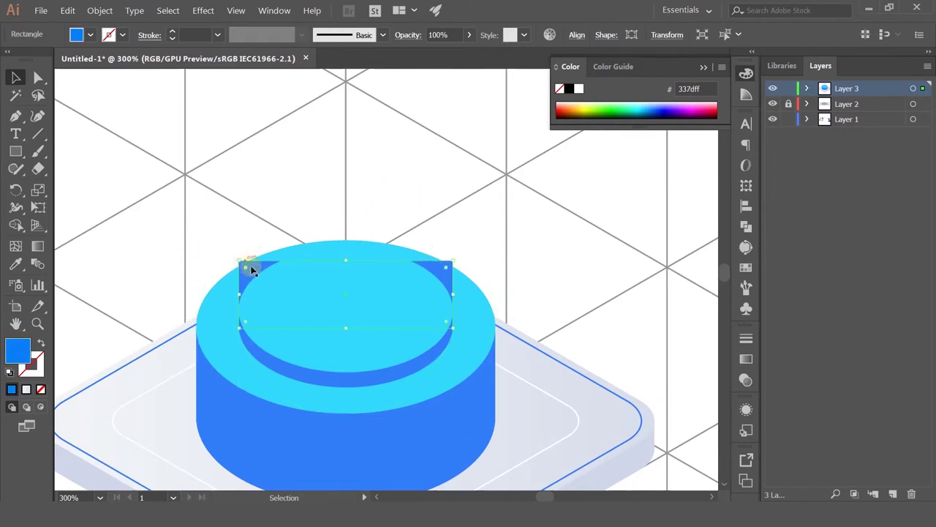
key(Delete)
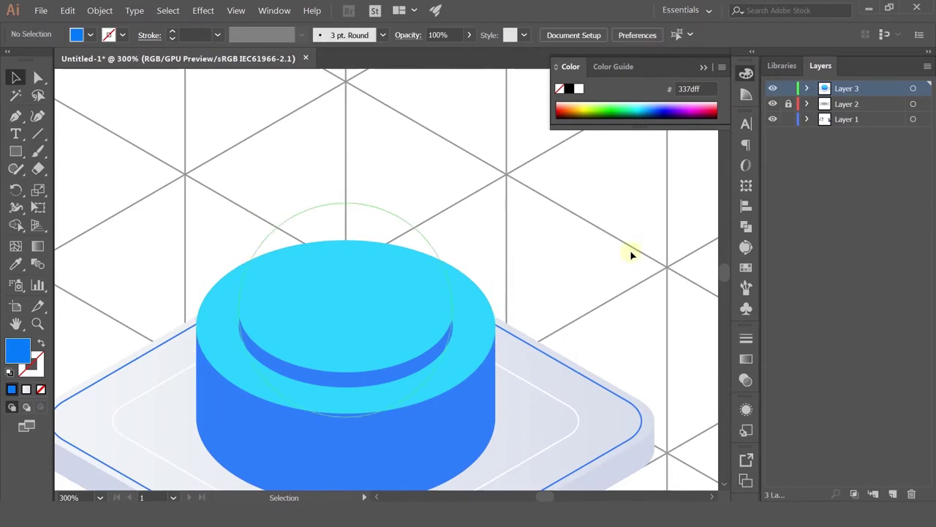
Change the fill of the small cylinder's top ellipse to the lighter cyan 80edff and deselect it.
click(368, 324)
scroll(368, 324, down, 2)
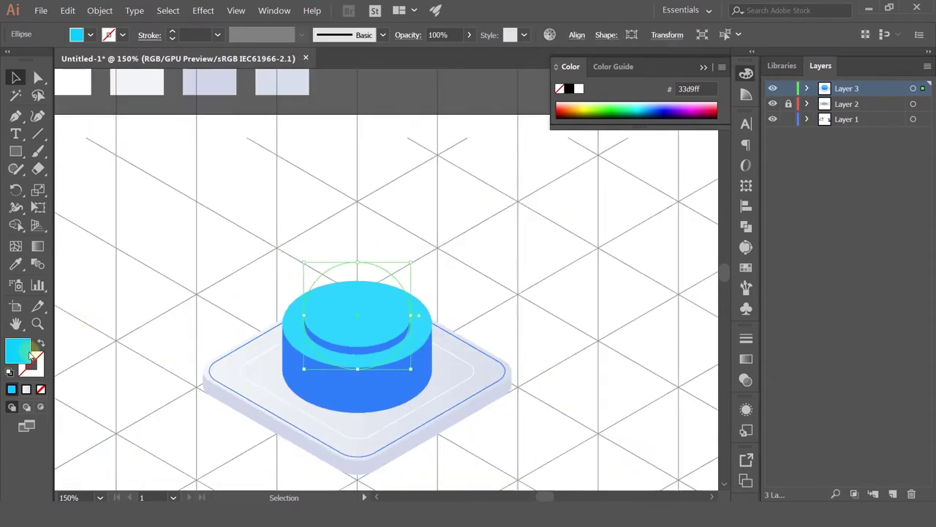
double_click(19, 350)
click(496, 115)
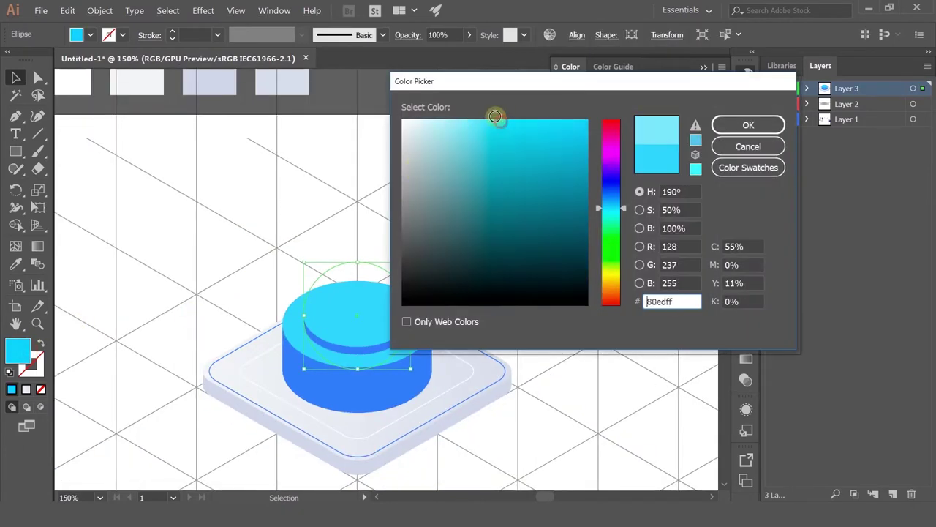
click(722, 123)
click(524, 277)
Create a much smaller concentric copy of the light cyan top ellipse at its centre, keeping the fill 80edff.
scroll(458, 251, down, 3)
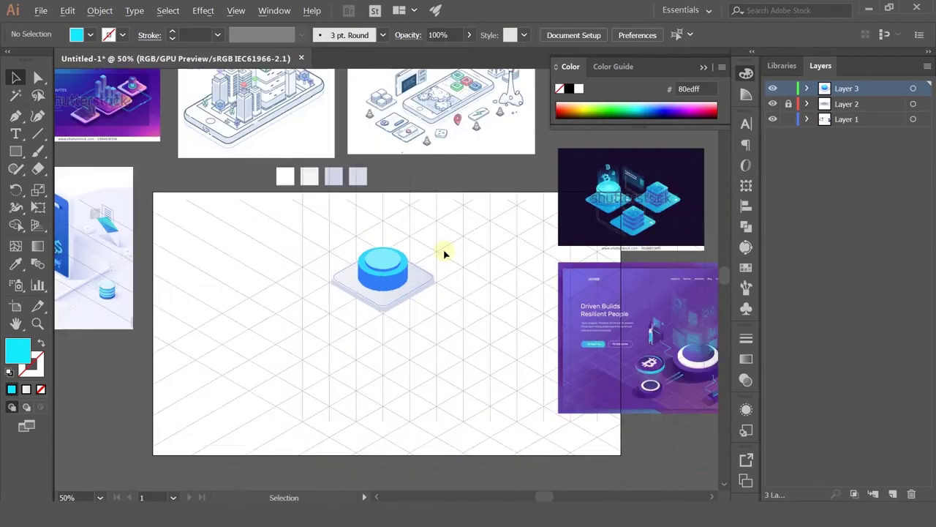
scroll(423, 261, up, 3)
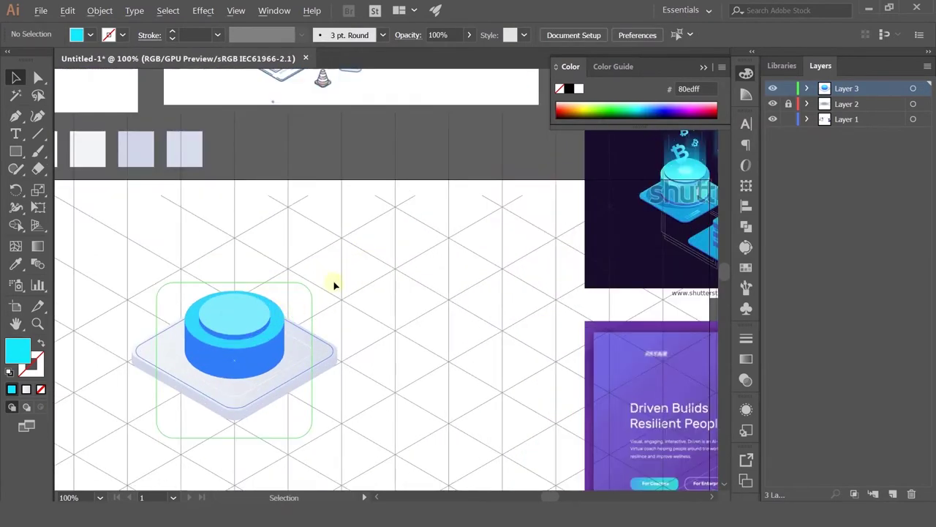
drag(348, 258, 373, 344)
click(327, 363)
scroll(326, 363, up, 2)
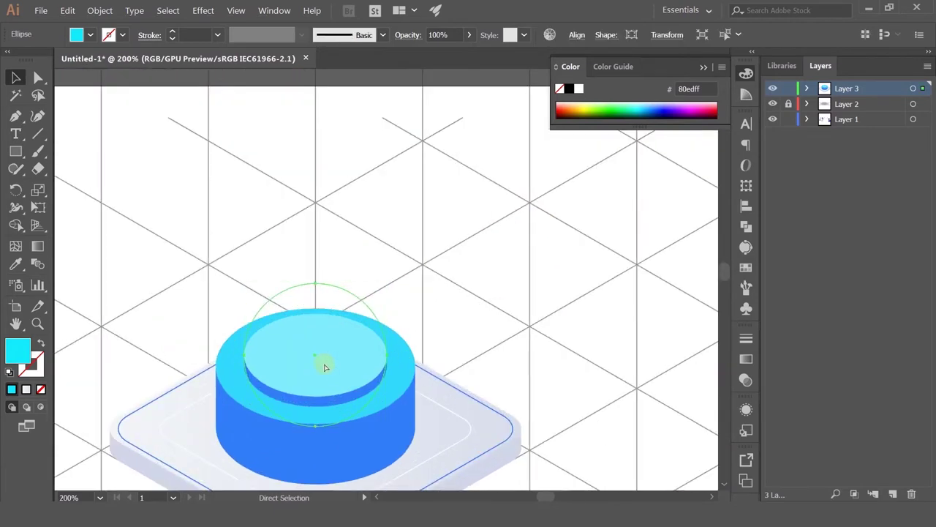
drag(246, 285, 275, 337)
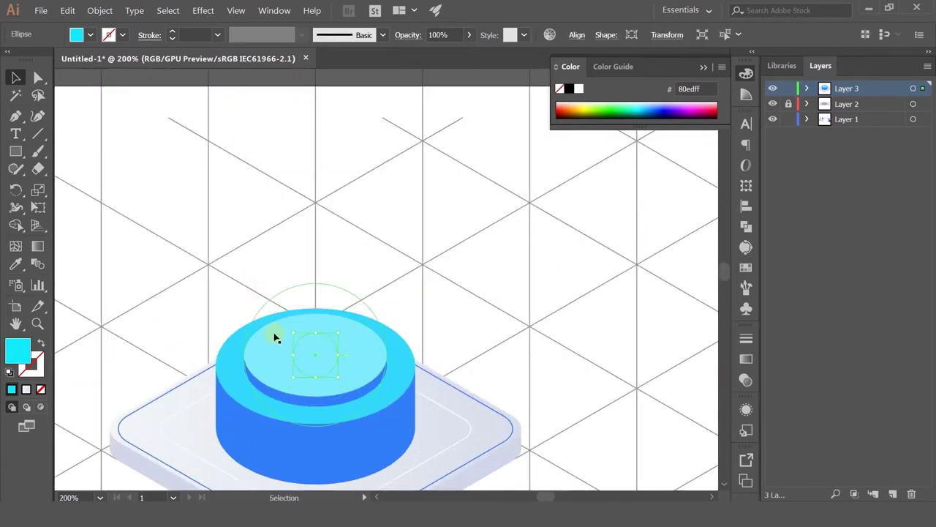
double_click(19, 349)
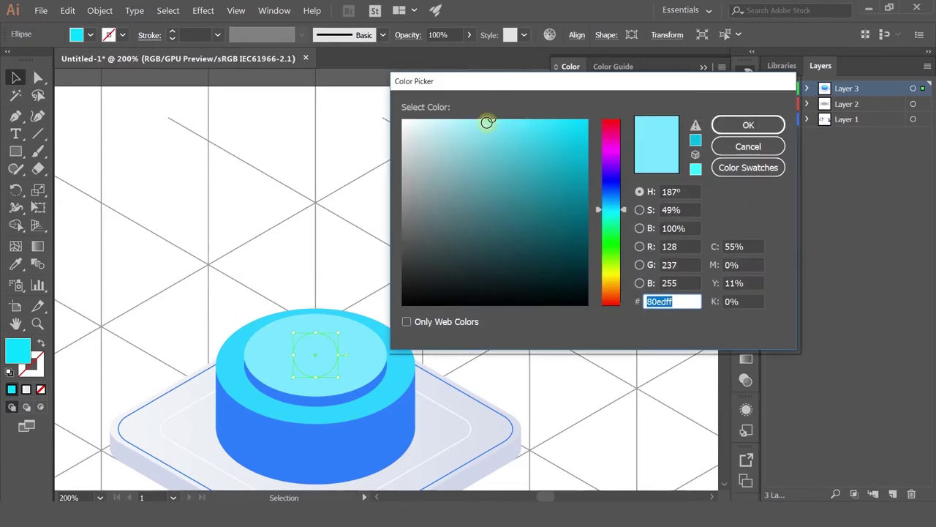
click(735, 125)
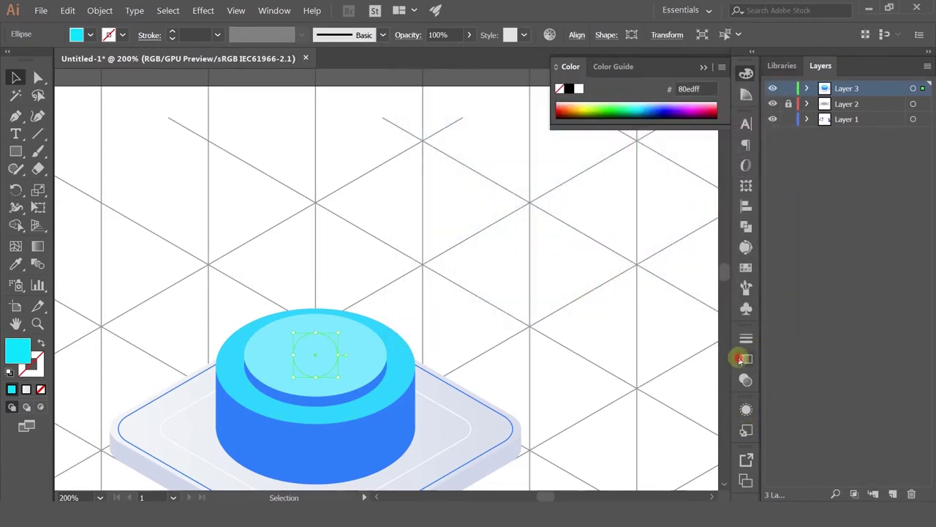
Try blending modes such as Lighten, Soft Light and Color Dodge on the small centre ellipse and set it to Overlay.
click(739, 359)
click(660, 321)
click(600, 356)
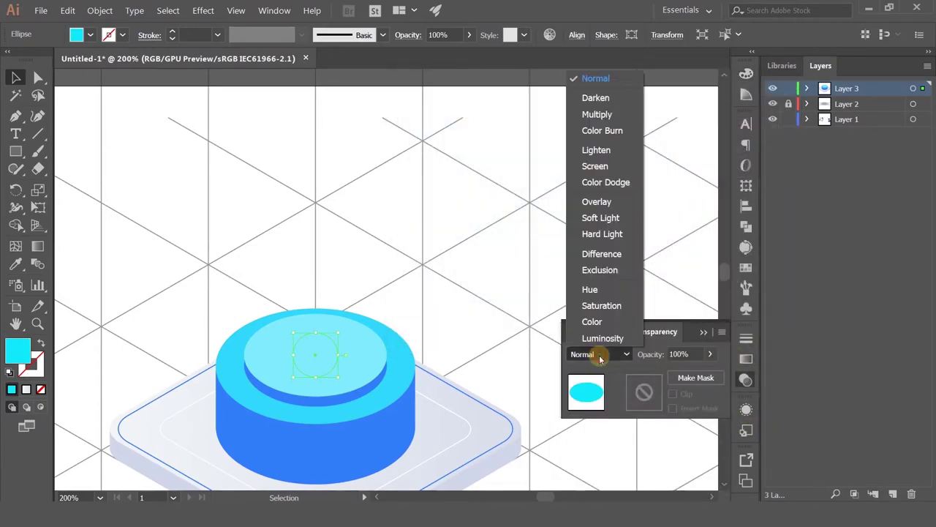
click(592, 149)
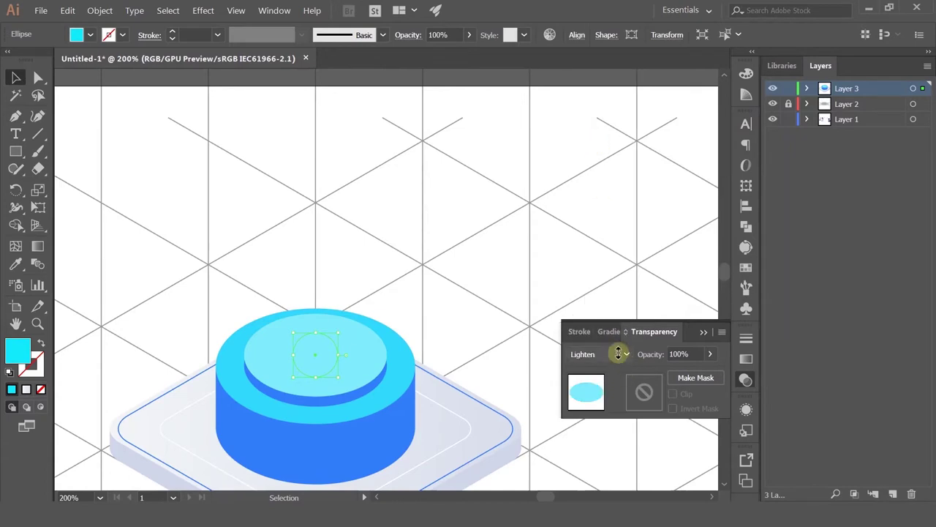
scroll(618, 353, down, 4)
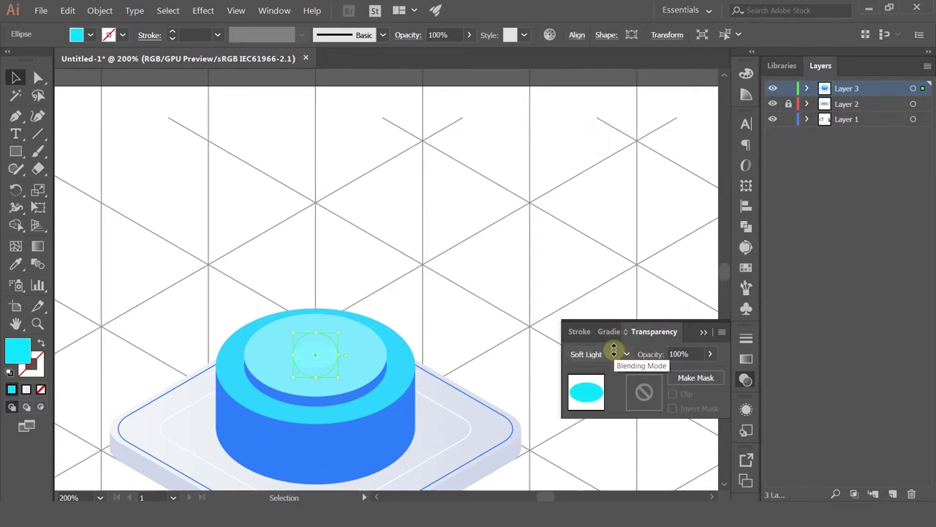
scroll(614, 349, down, 2)
scroll(614, 349, up, 3)
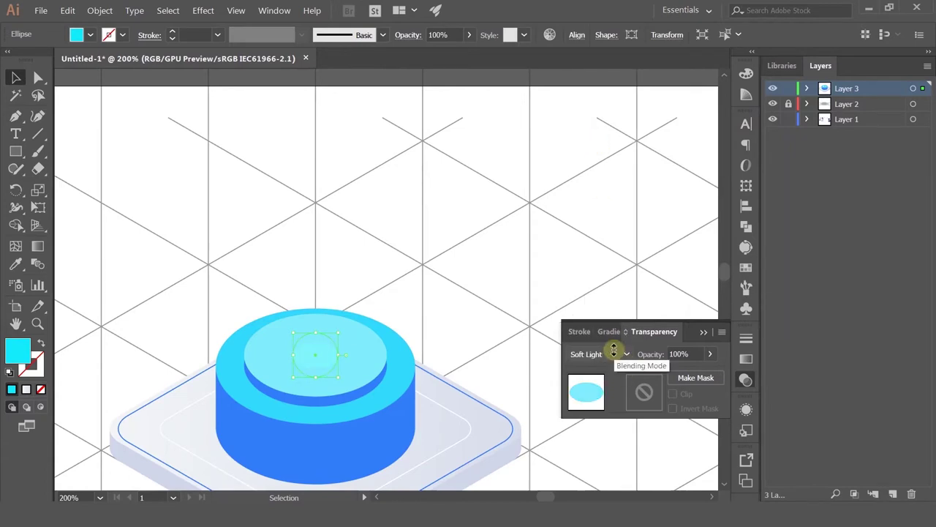
scroll(613, 349, up, 1)
scroll(614, 349, down, 1)
scroll(614, 349, up, 2)
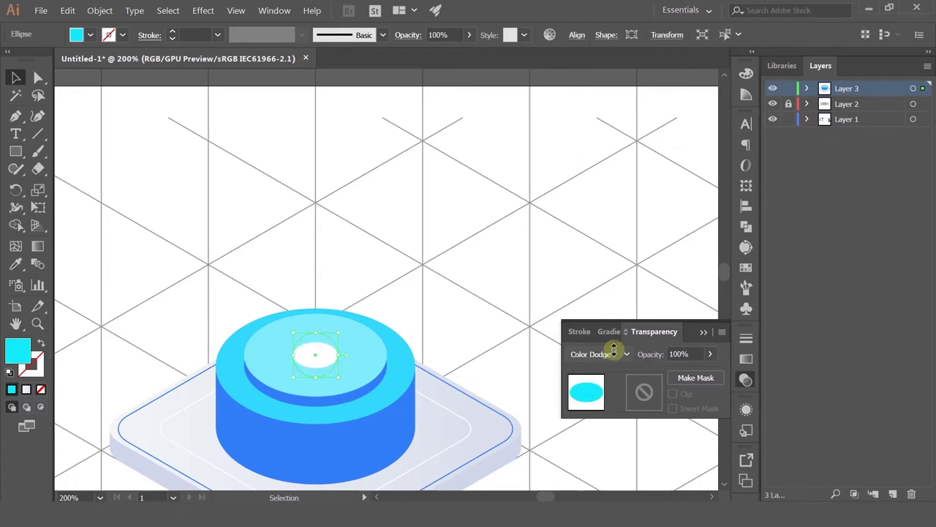
scroll(613, 349, up, 2)
scroll(613, 349, down, 3)
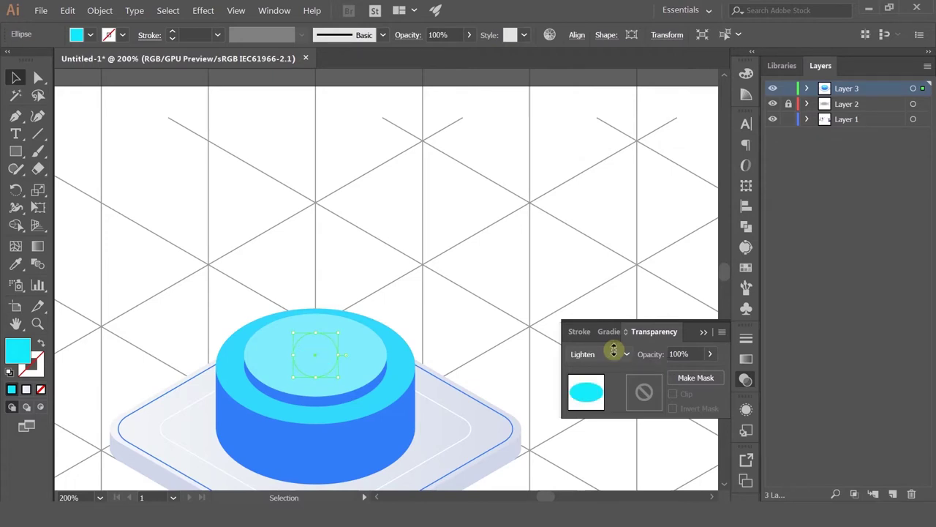
scroll(614, 349, down, 1)
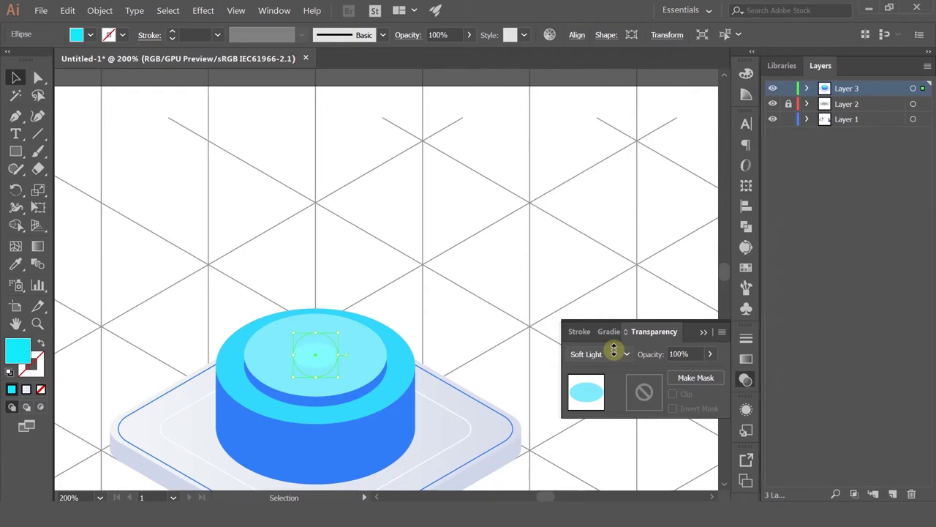
scroll(614, 349, up, 1)
Change the fill of the small centre ellipse to a paler, less saturated cyan.
click(17, 76)
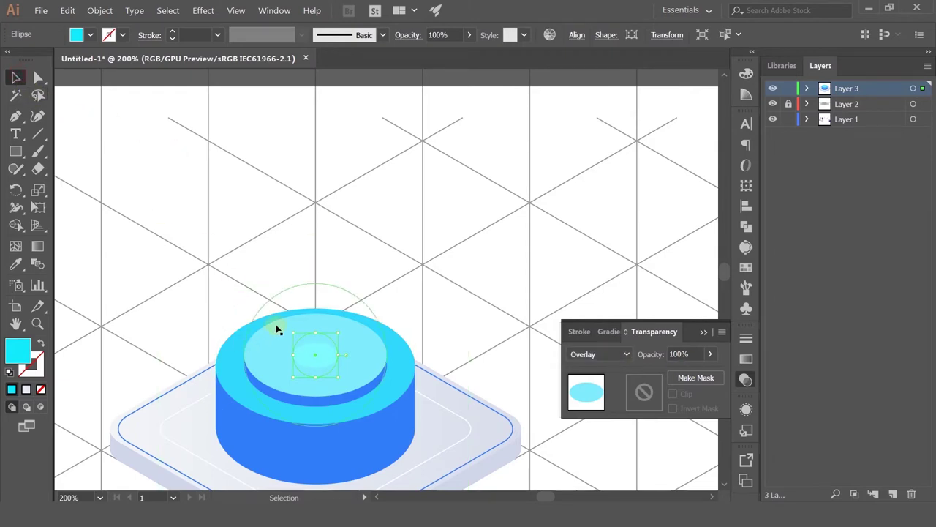
double_click(25, 349)
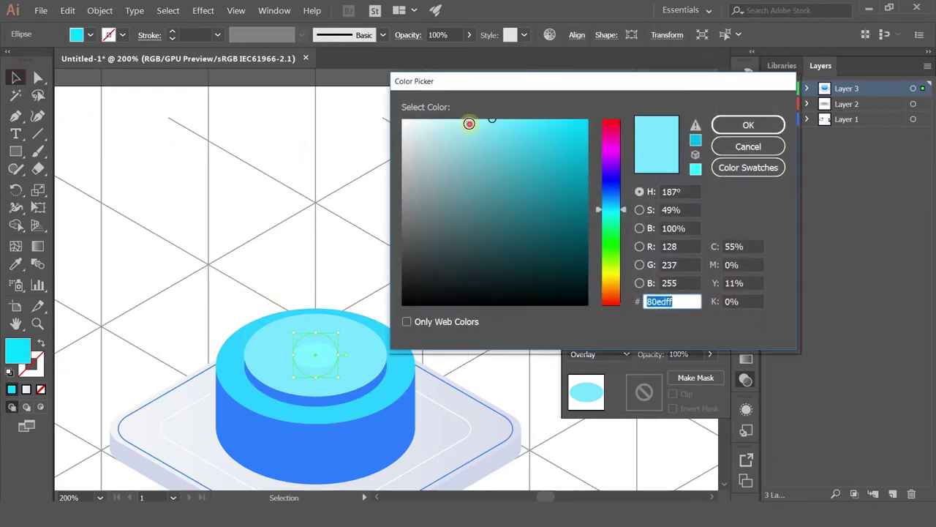
click(464, 122)
click(753, 125)
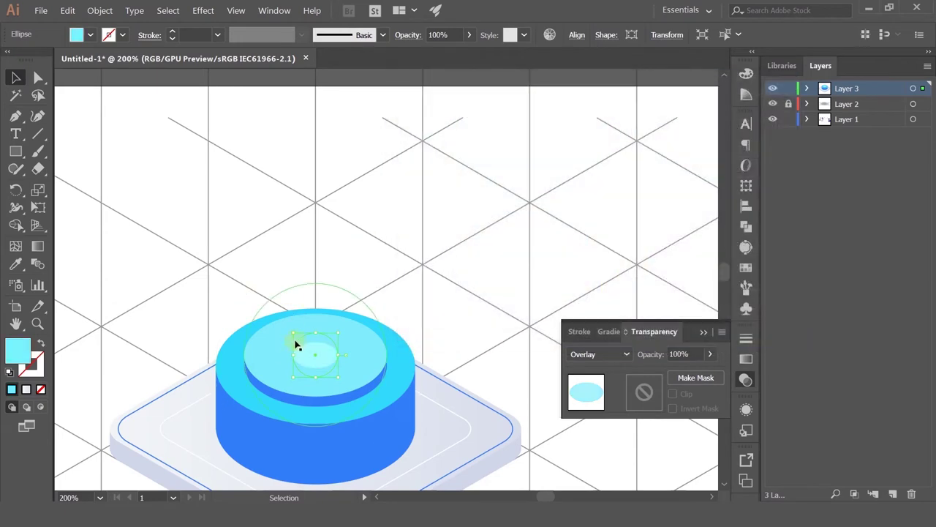
Enlarge the centre ellipse and add a bigger concentric copy styled like the slab's blue outline, with a 1 pt stroke and no fill.
drag(294, 333, 253, 295)
key(v)
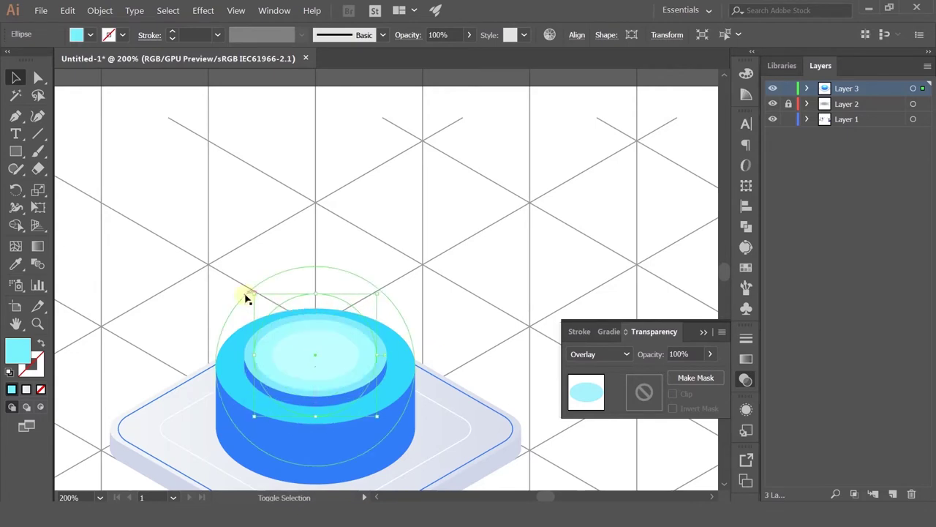
click(15, 262)
click(121, 419)
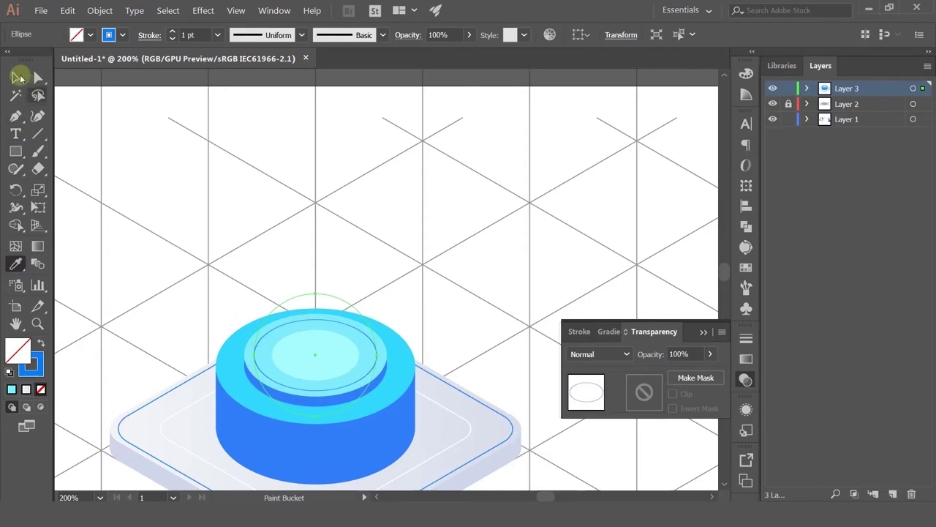
Deselect the outline ellipse and examine the finished cylinder on its slab, both close up and within the whole artboard.
click(16, 77)
click(187, 171)
drag(334, 226, 395, 135)
scroll(428, 180, down, 1)
drag(508, 184, 433, 236)
scroll(479, 168, down, 2)
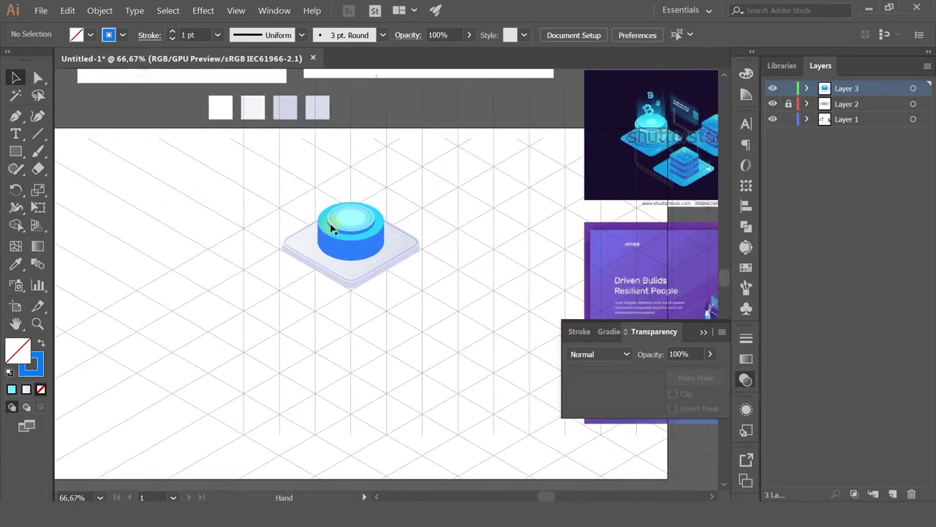
scroll(332, 226, up, 3)
drag(546, 174, 471, 242)
scroll(505, 198, down, 1)
scroll(481, 232, down, 1)
scroll(483, 231, down, 1)
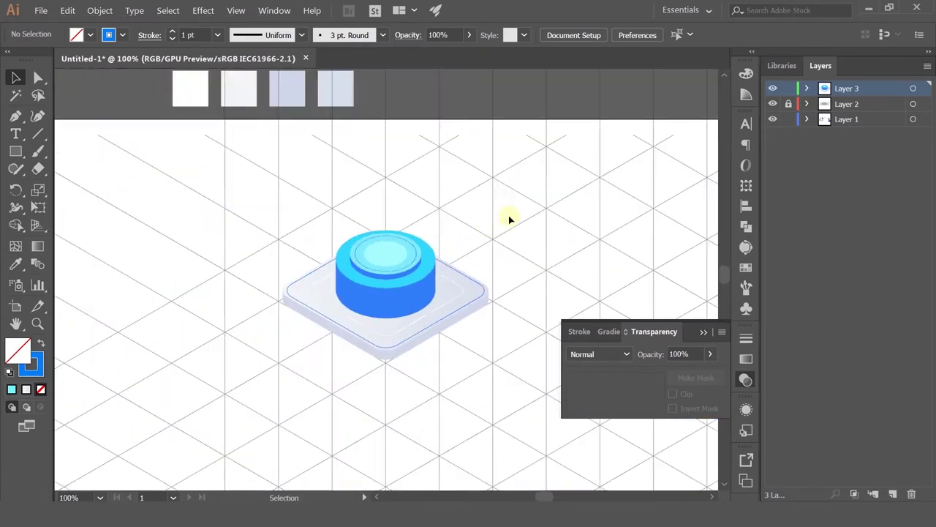
drag(509, 218, 441, 274)
scroll(441, 275, down, 1)
scroll(328, 339, up, 3)
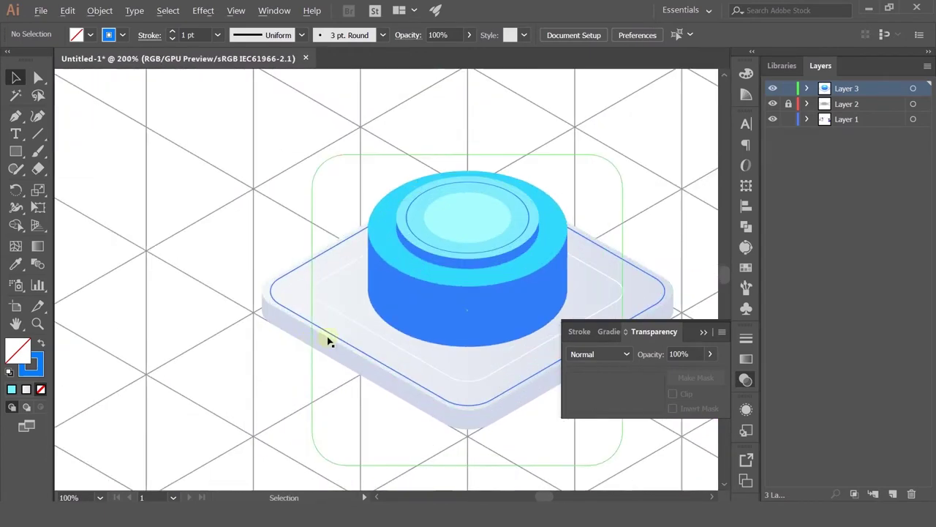
drag(353, 256, 203, 452)
click(16, 116)
drag(284, 460, 275, 311)
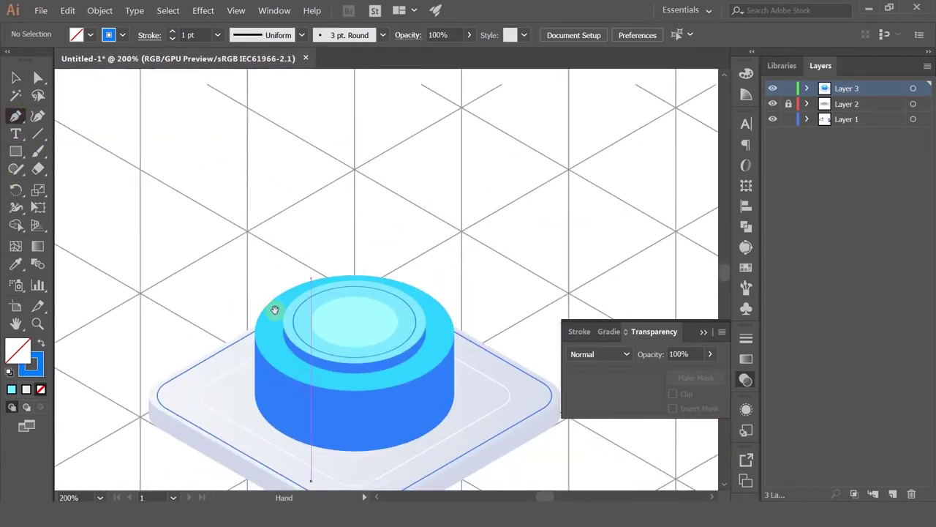
click(256, 327)
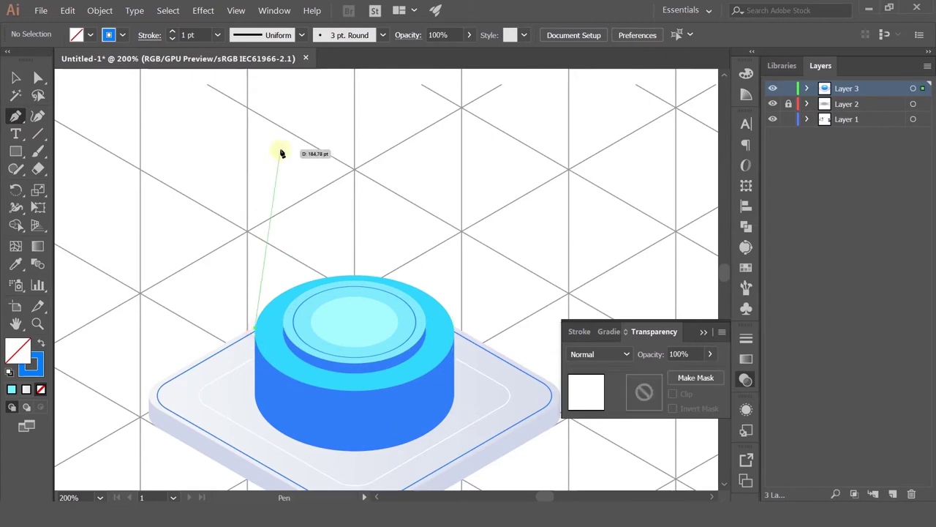
click(255, 99)
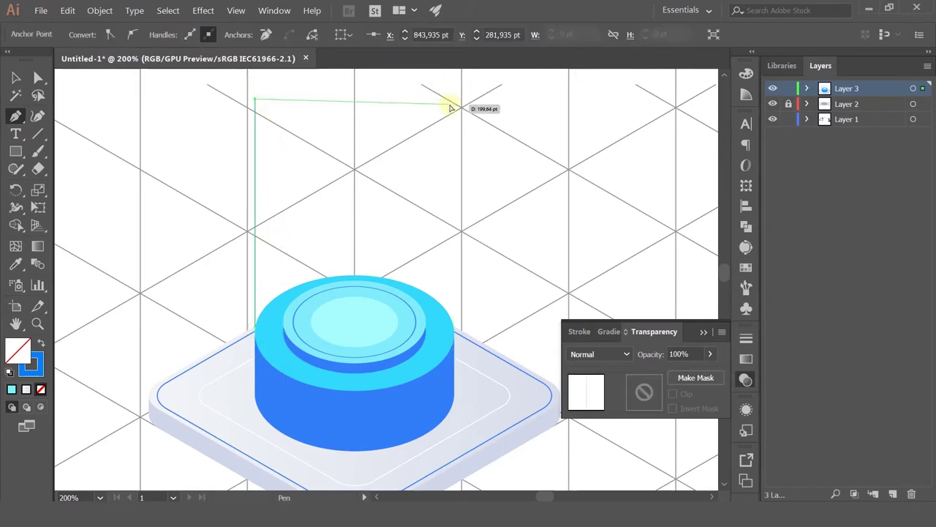
key(ctrl+z)
click(13, 79)
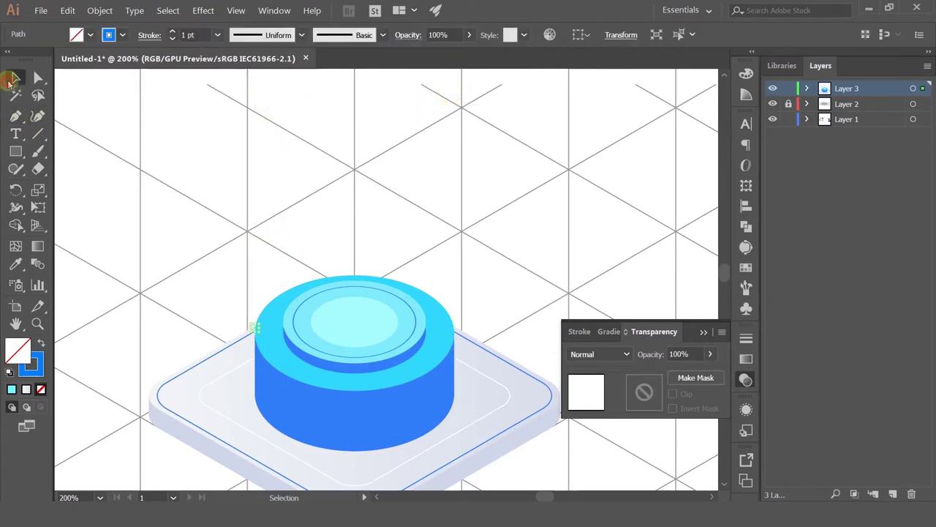
Duplicate the blue side rectangle of the large cylinder in place and stretch the copy upward, far above the cylinder's top.
click(262, 393)
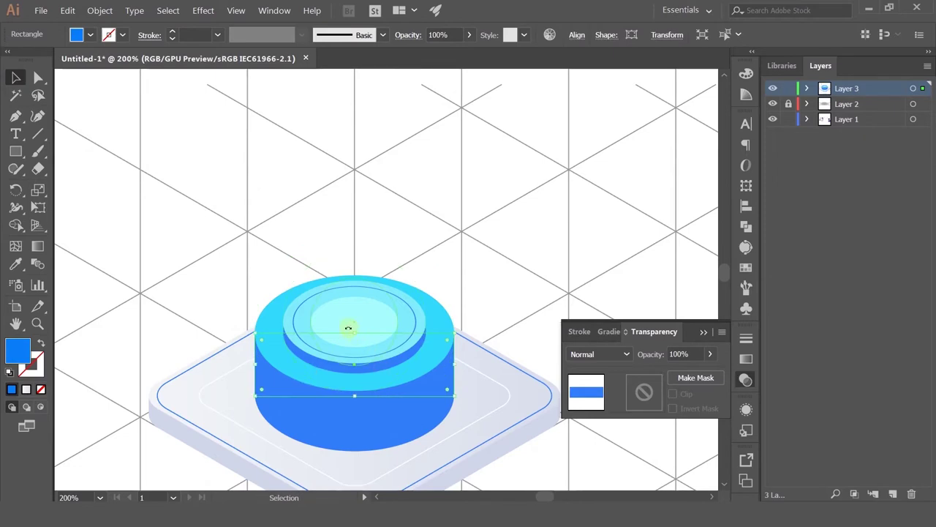
drag(356, 335, 354, 110)
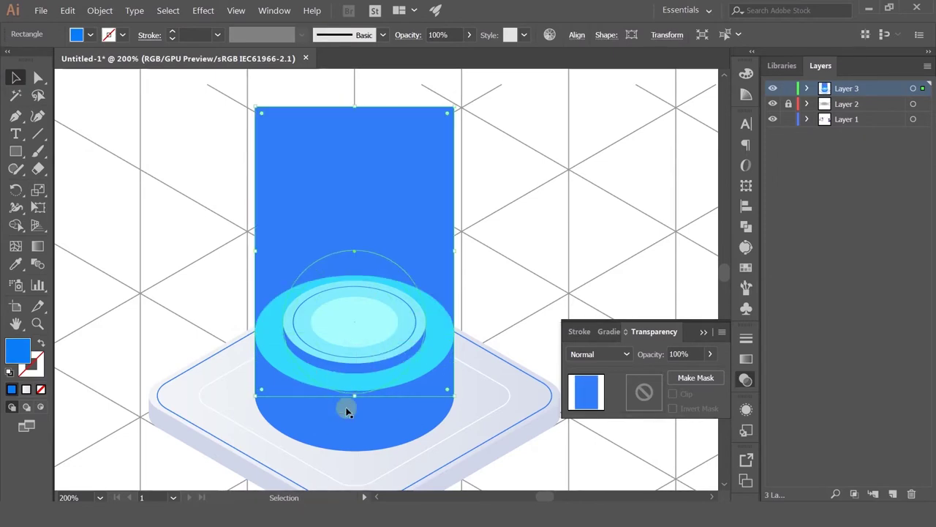
mouse_move(354, 396)
mouse_down()
mouse_move(349, 372)
mouse_move(358, 398)
mouse_up()
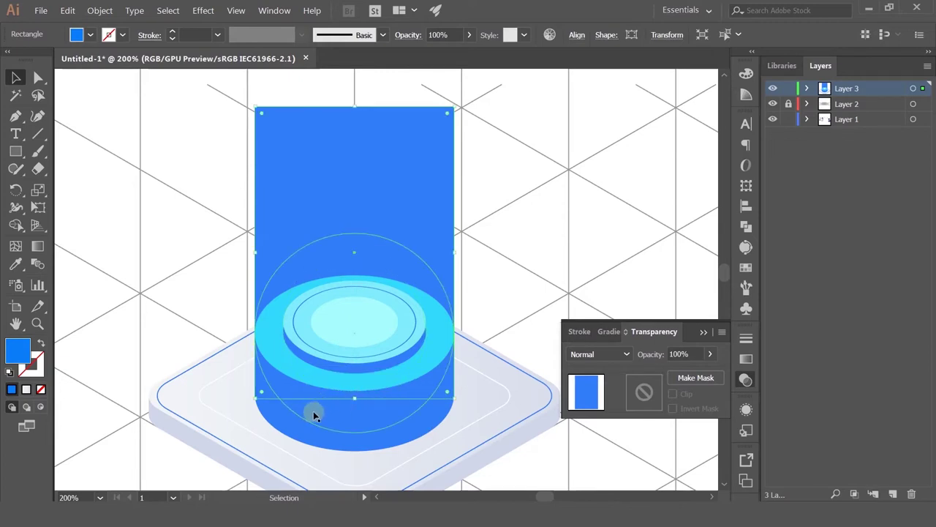
drag(272, 237, 367, 182)
key(ctrl+z)
Duplicate the large cyan top ellipse in front of all the cylinder shapes and expand the copy's appearance.
click(276, 338)
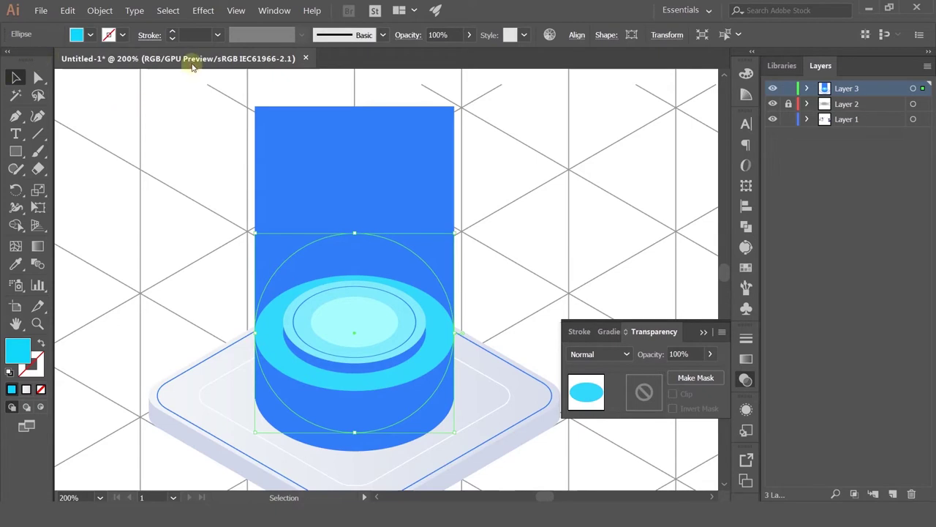
click(99, 10)
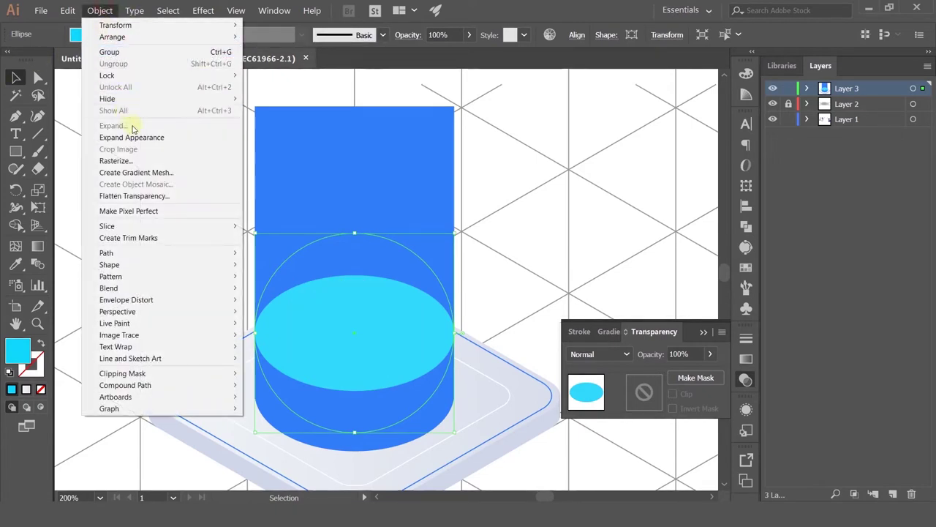
click(130, 137)
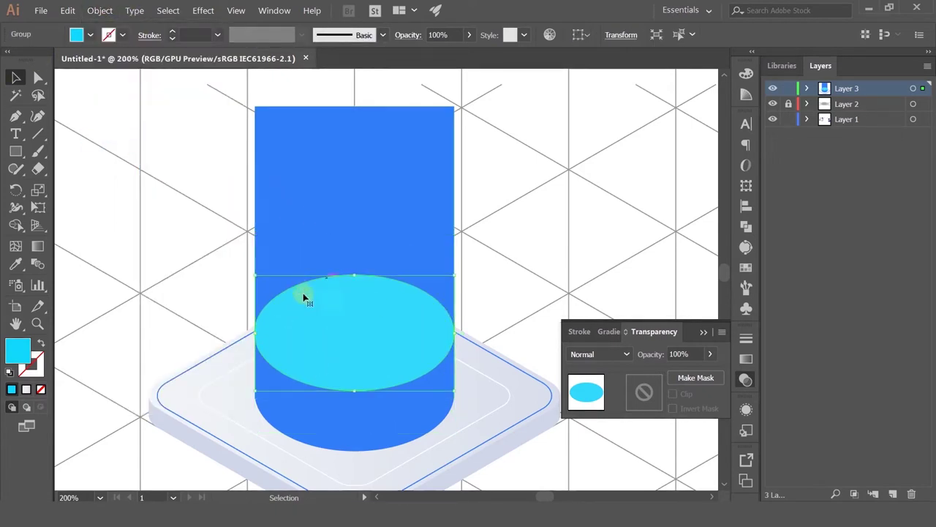
shift+click(386, 158)
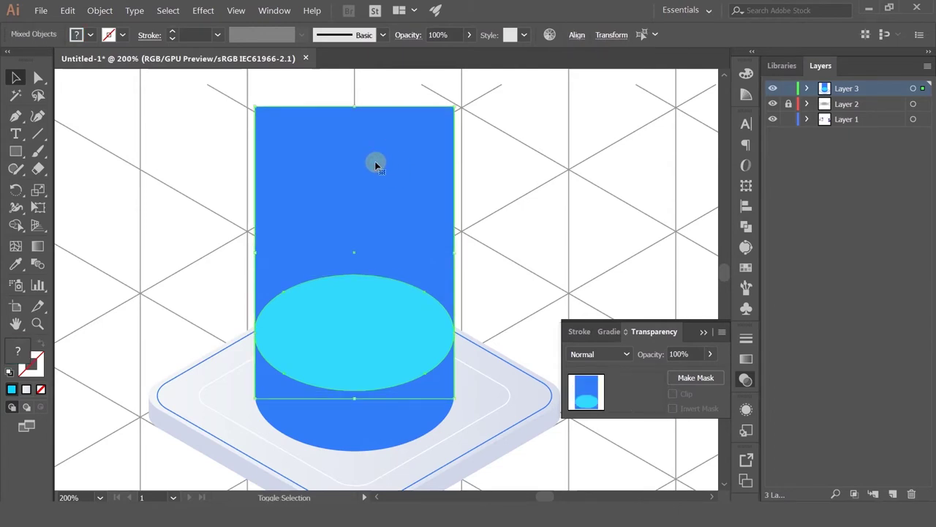
click(516, 278)
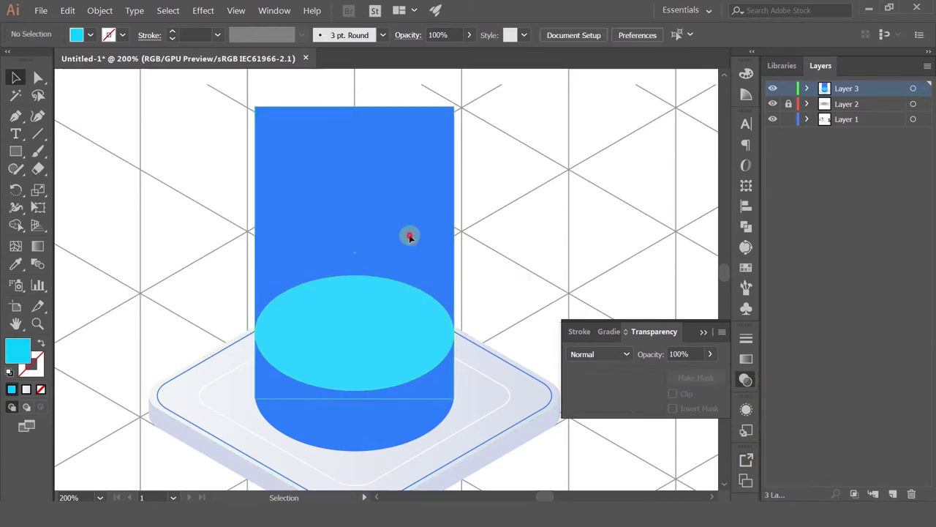
Raise the tall blue rectangle's bottom edge to the middle of the copied cyan ellipse and unite both shapes.
click(349, 399)
drag(354, 400, 352, 331)
shift+click(343, 358)
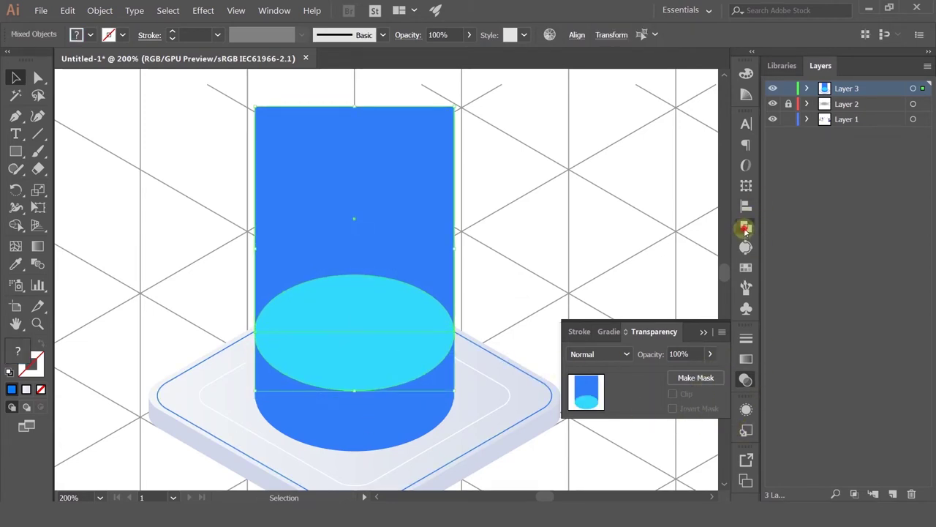
click(745, 228)
click(575, 154)
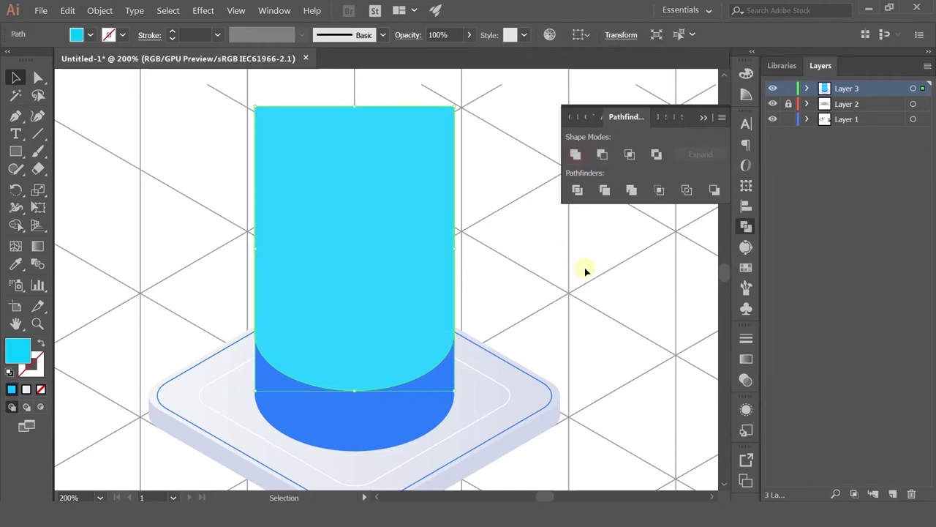
Try blending modes such as Darken on the united cyan column shape and set it to Soft Light.
drag(607, 290, 567, 286)
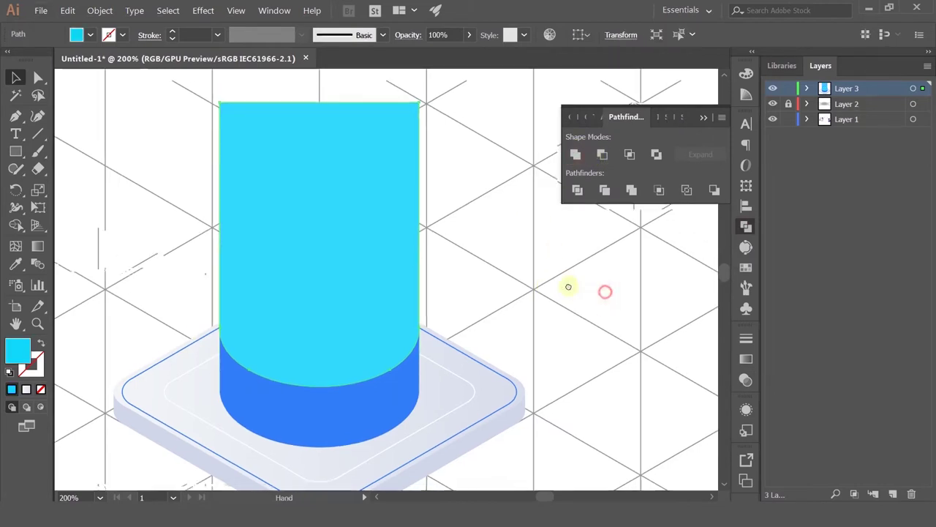
click(746, 358)
click(654, 322)
scroll(591, 353, down, 3)
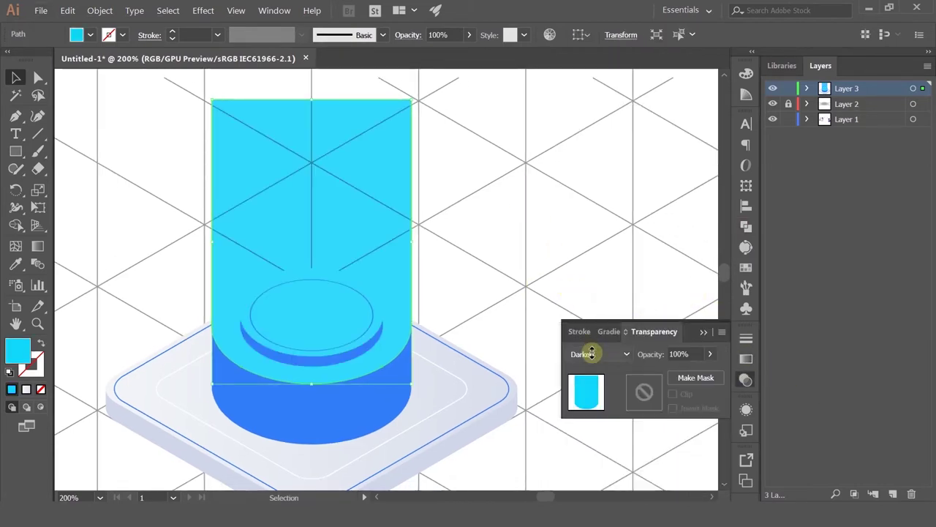
scroll(591, 353, down, 2)
scroll(591, 353, down, 2)
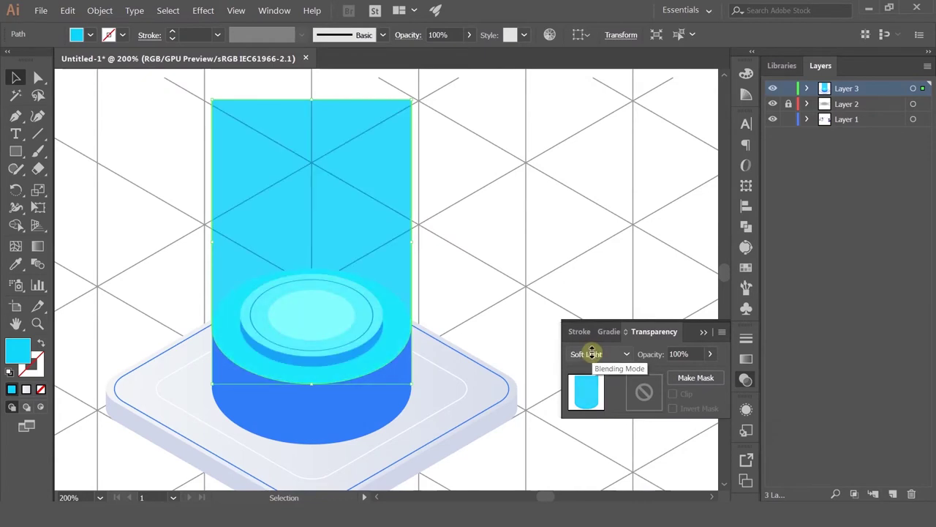
scroll(461, 209, down, 3)
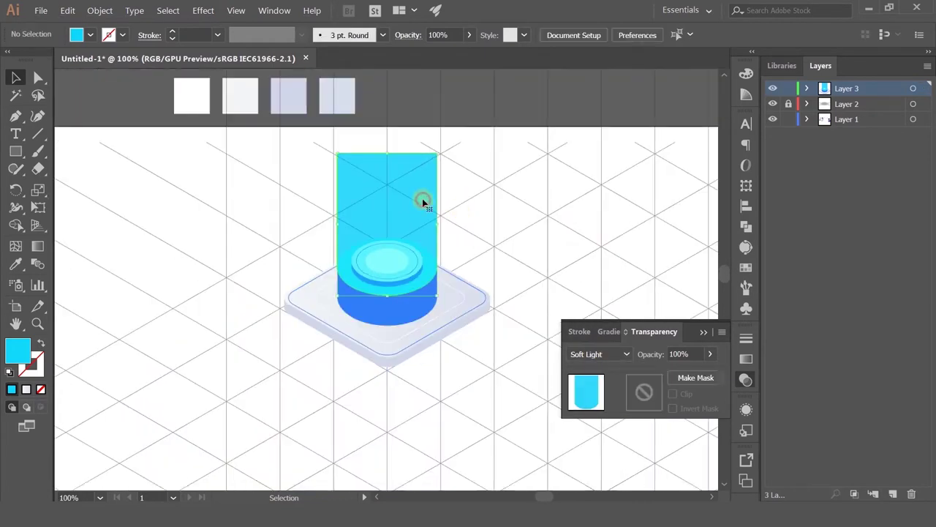
scroll(432, 207, up, 2)
Apply a linear gradient fill to the column shape and set the gradient's first stop to its former fill colour, 33d9ff.
click(746, 359)
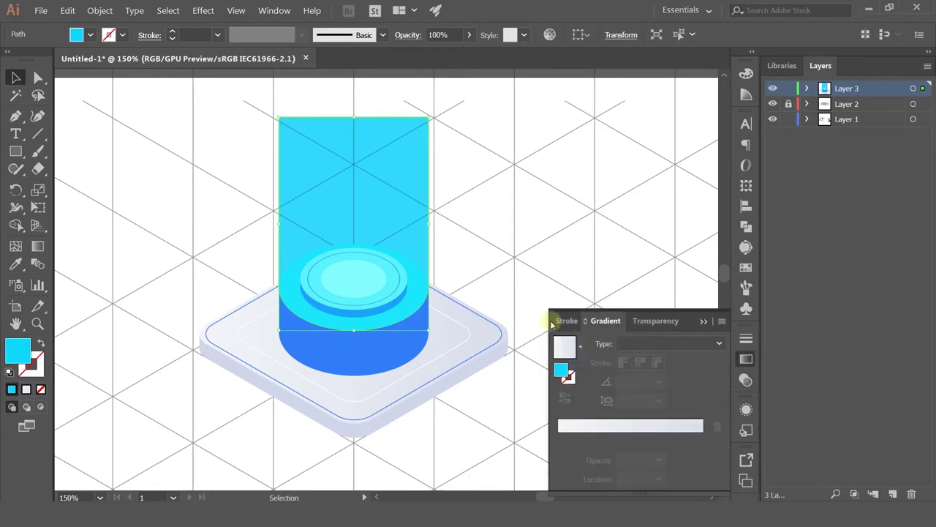
double_click(16, 352)
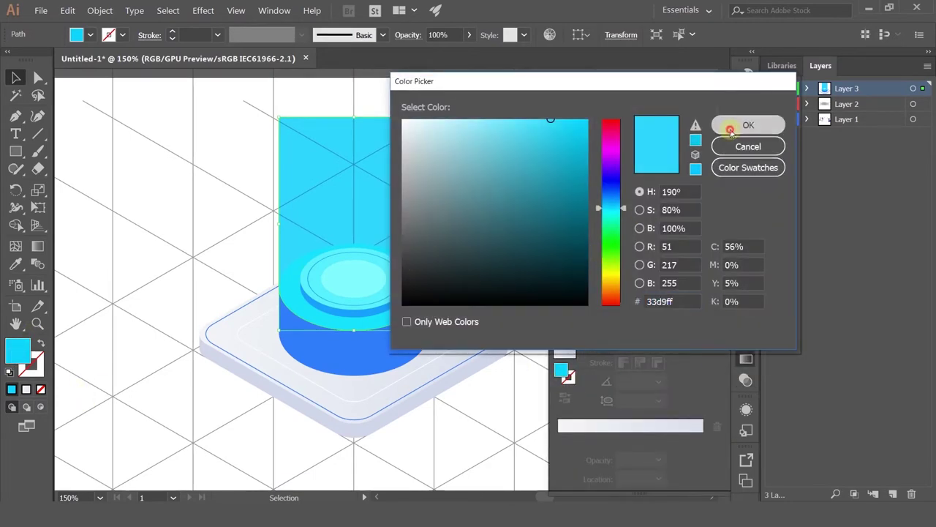
click(746, 125)
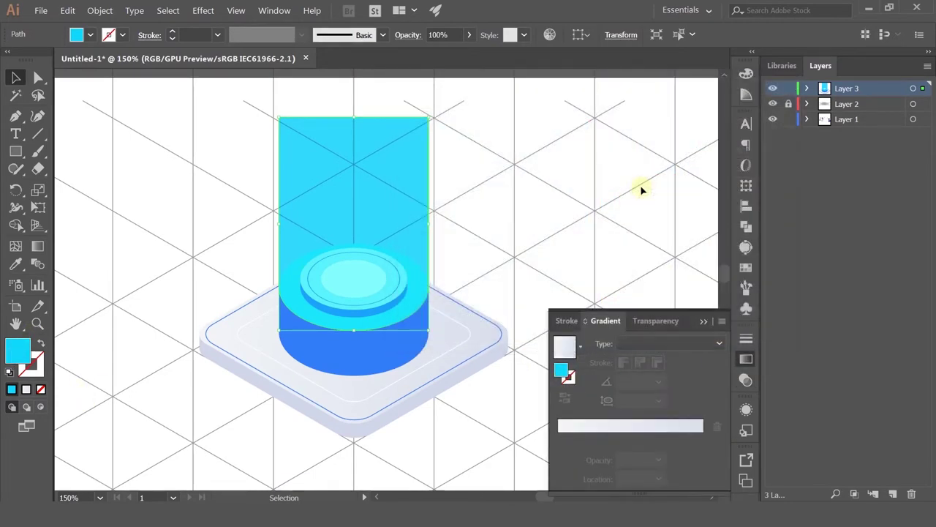
click(574, 425)
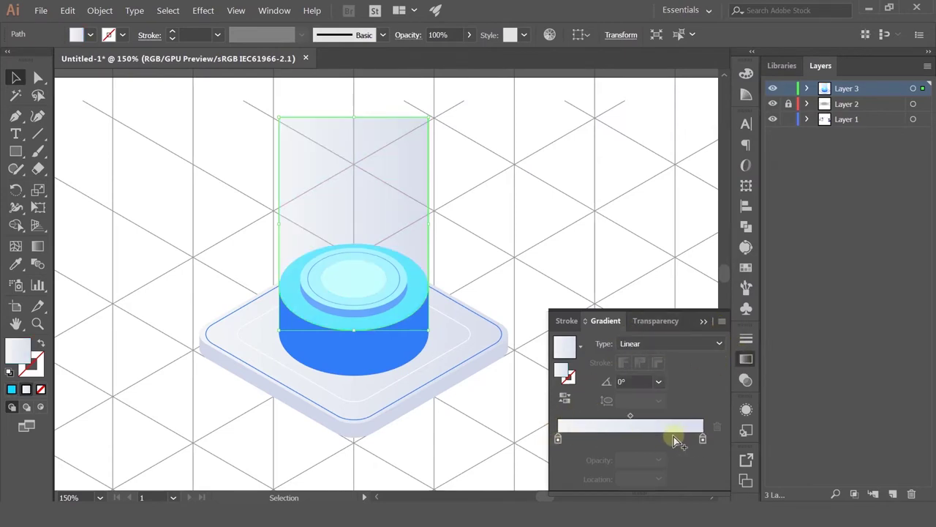
double_click(558, 439)
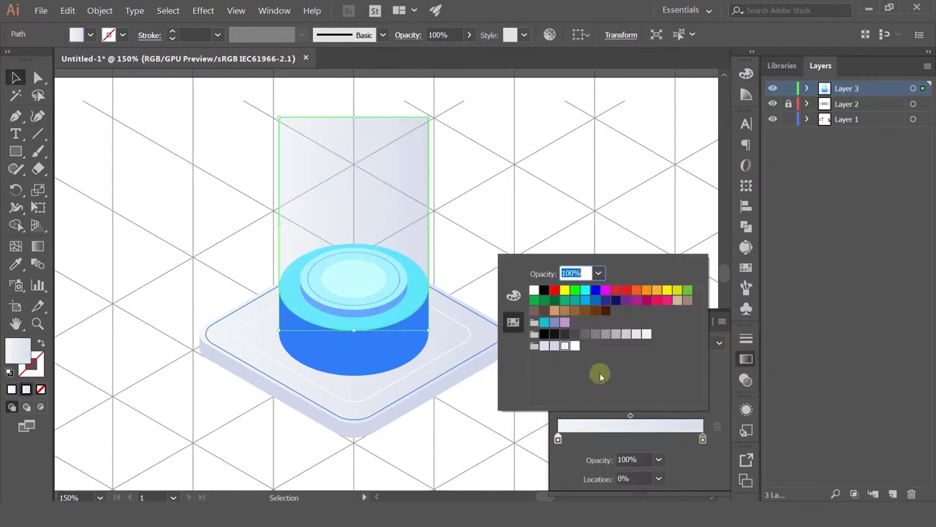
click(514, 296)
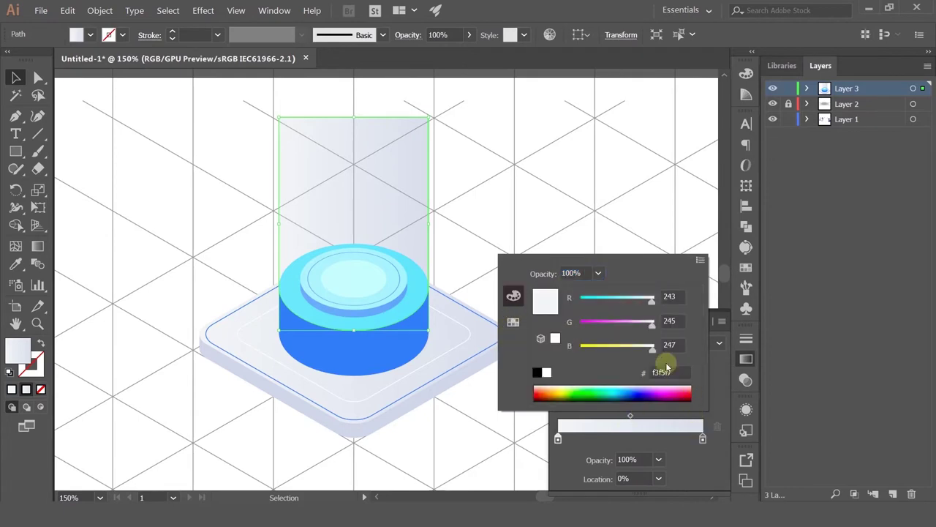
click(679, 372)
key(Return)
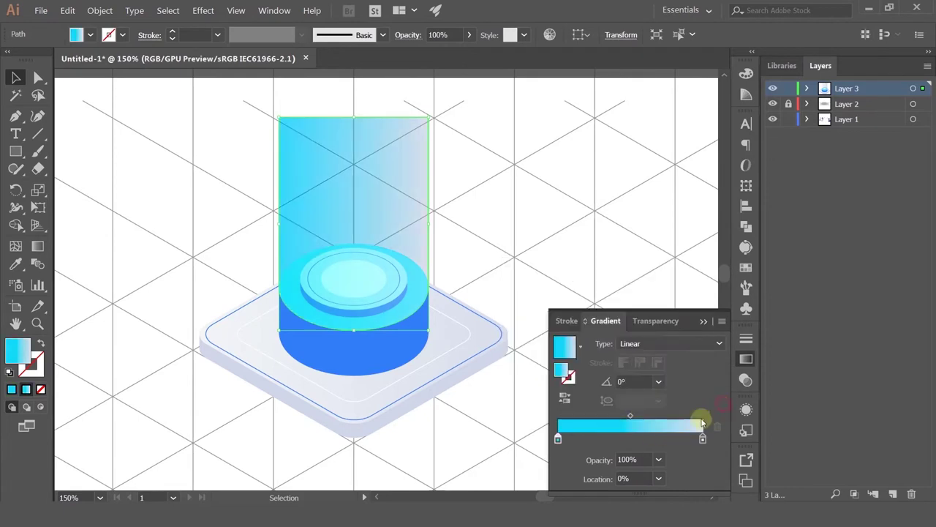
Set the gradient's end stop to colour 33d9ff with 0% opacity.
click(703, 440)
double_click(703, 440)
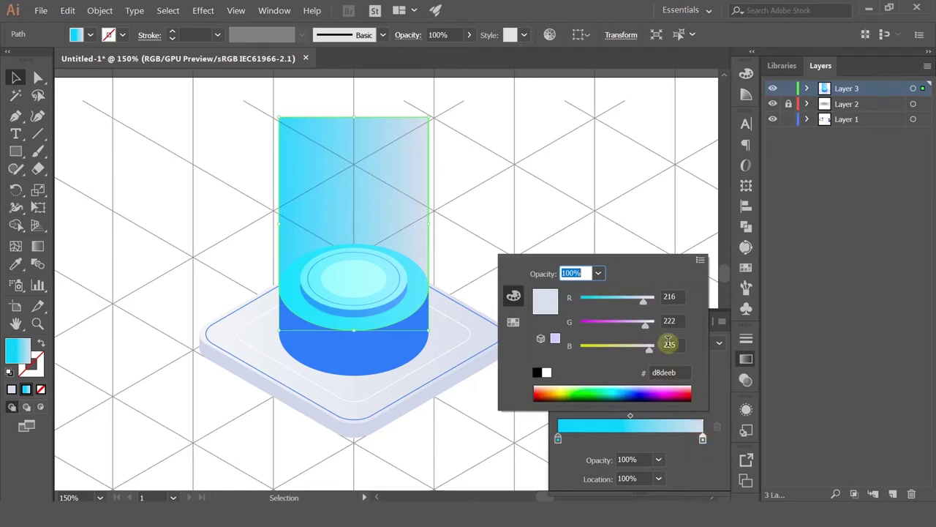
click(682, 372)
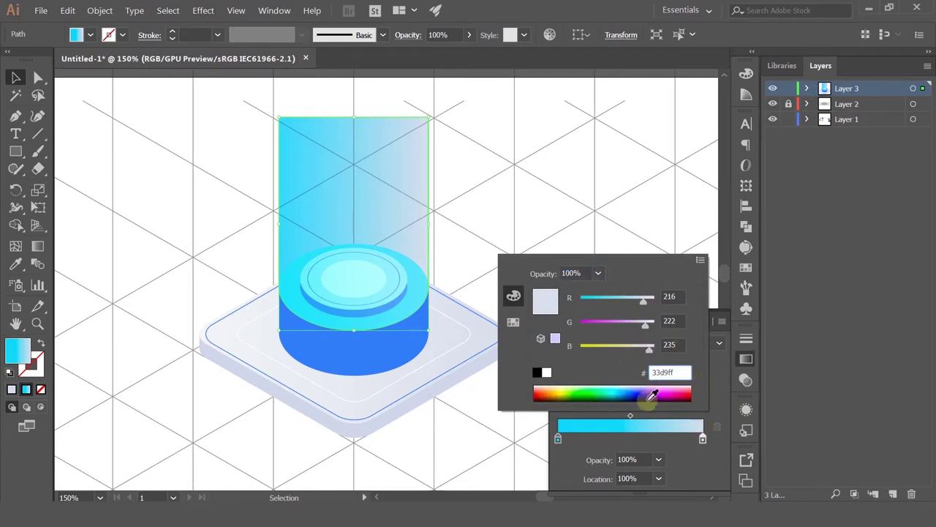
text(33d9ff)
key(Return)
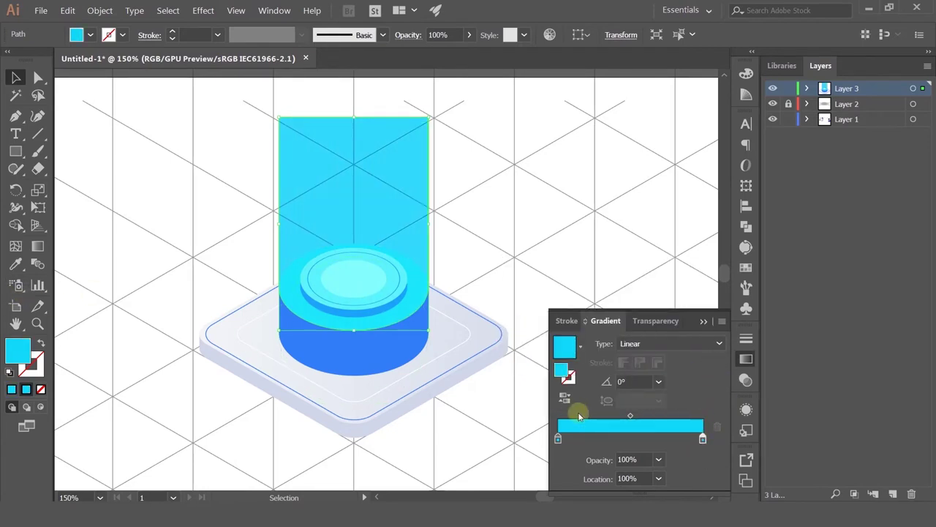
click(703, 441)
click(658, 460)
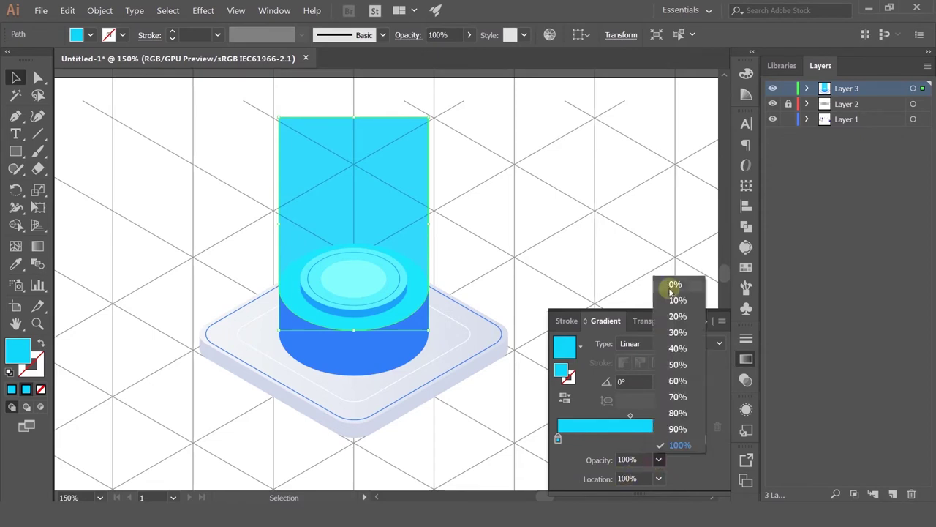
click(674, 283)
Redirect the column's gradient to 90° so it fades upward from the cylinder's top to transparent, and deselect the shape.
click(38, 248)
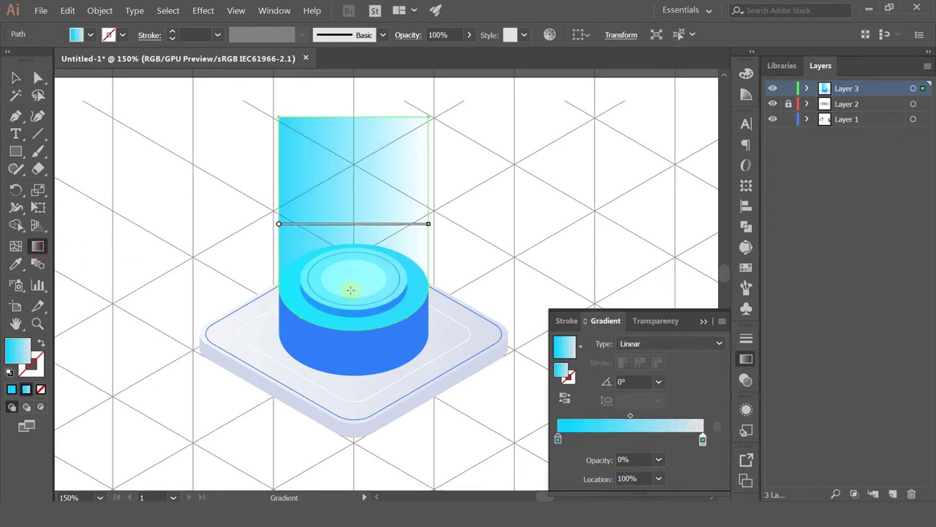
drag(350, 291, 353, 90)
drag(349, 321, 373, 162)
click(14, 77)
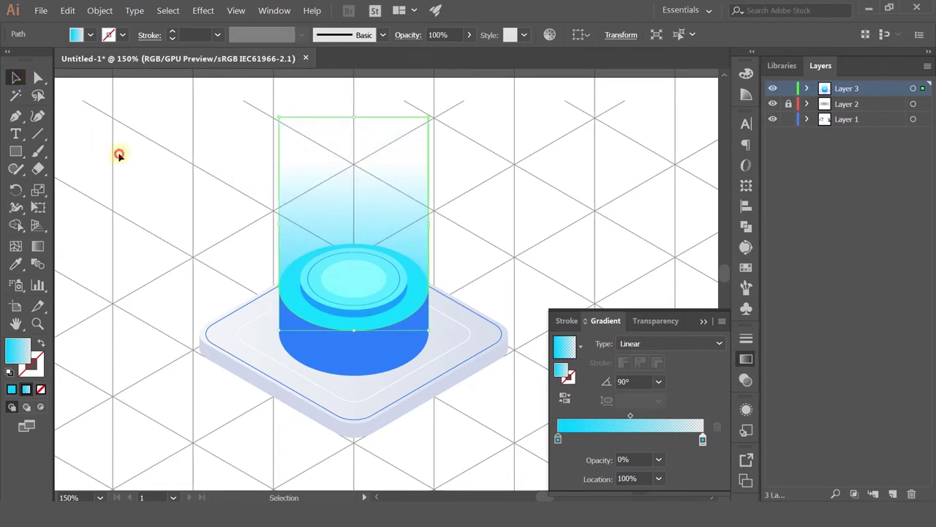
click(119, 152)
scroll(119, 152, down, 2)
scroll(119, 152, up, 1)
scroll(420, 212, up, 2)
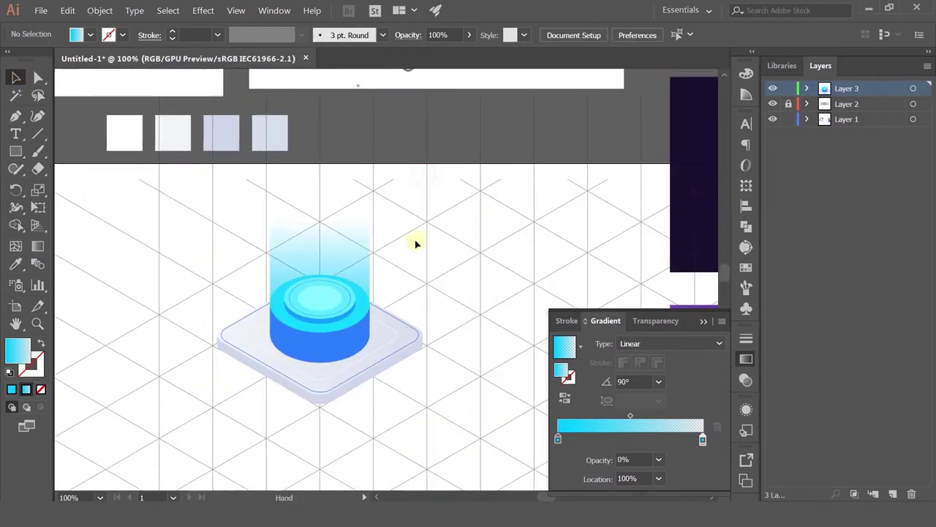
Draw a tiny circle with the Ellipse tool inside the light beam above the cylinder.
click(16, 151)
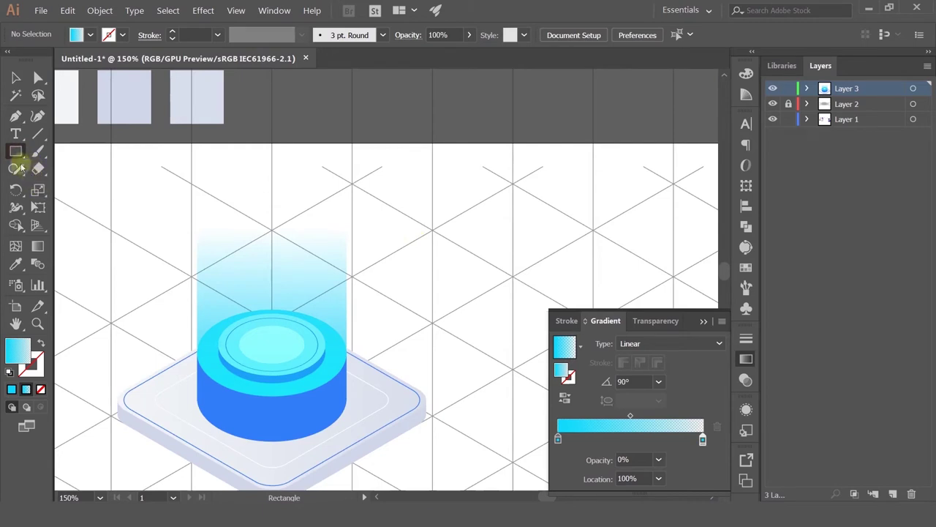
drag(16, 152, 94, 186)
scroll(229, 273, up, 1)
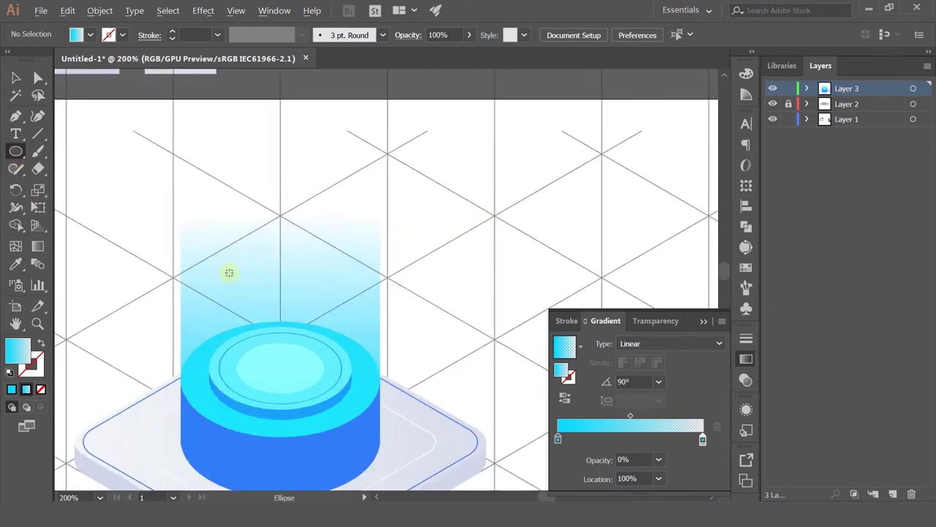
ctrl+click(235, 299)
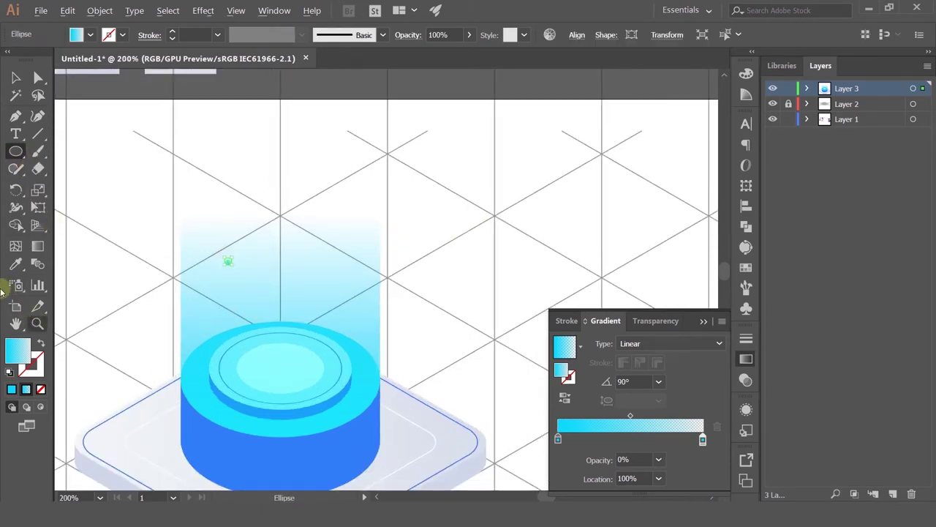
Replace the tiny circle's gradient with the solid fill colour 33d9ff and deselect it.
click(15, 264)
click(278, 368)
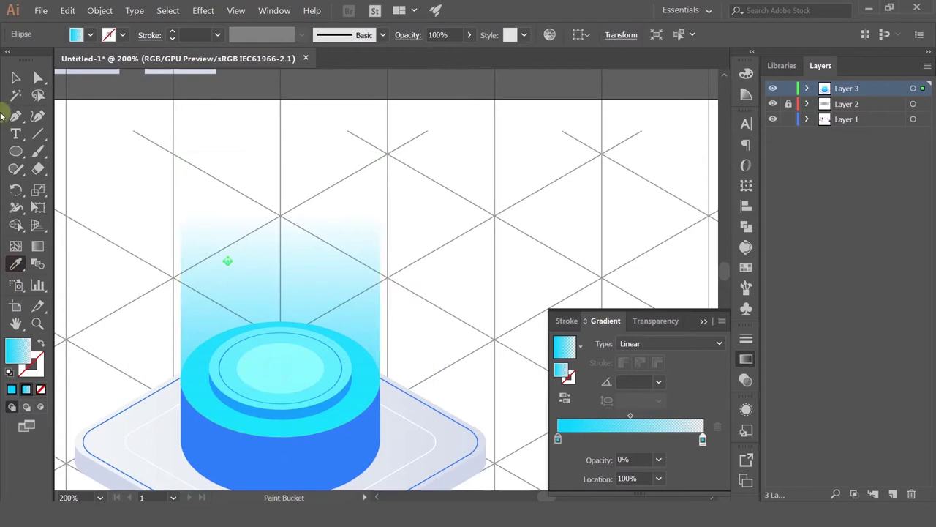
click(11, 389)
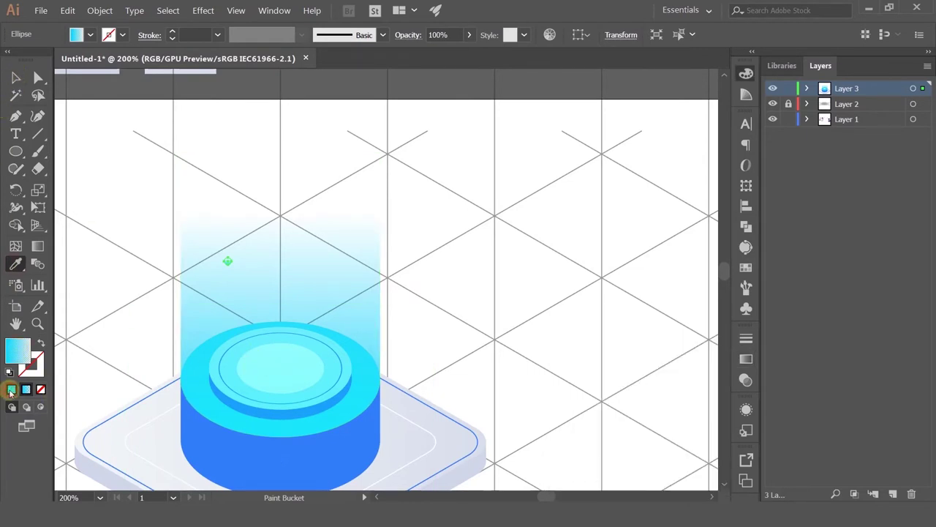
click(14, 77)
click(423, 228)
scroll(258, 261, up, 1)
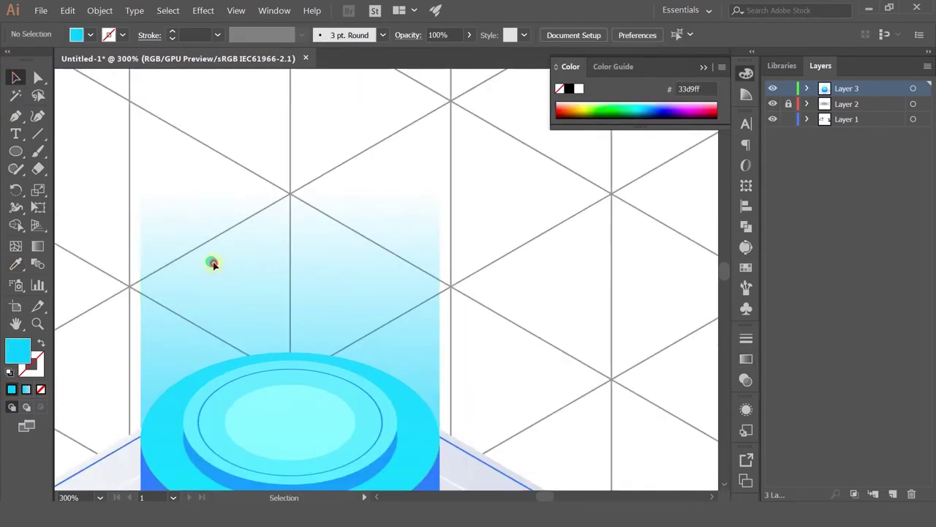
Open the blending mode choices in the transparency settings of the tiny cyan circle.
click(212, 261)
click(746, 226)
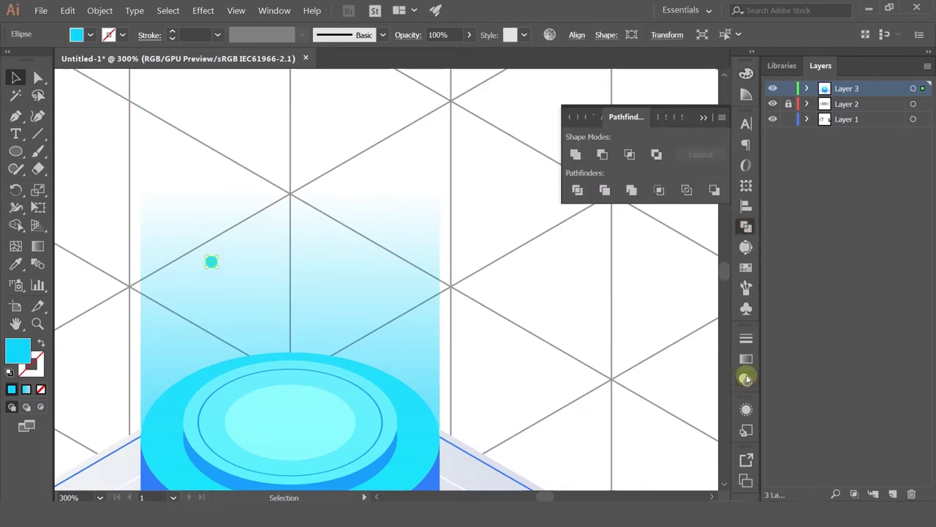
click(747, 360)
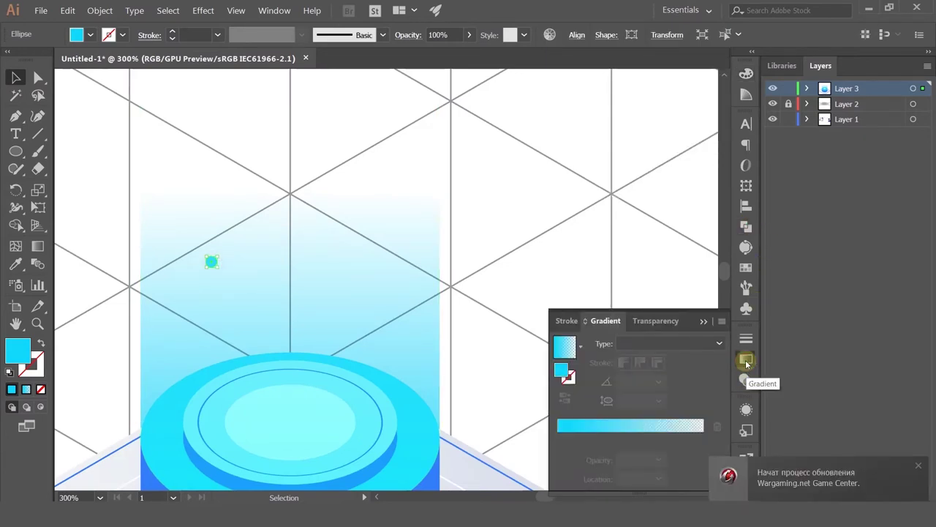
click(662, 322)
click(918, 465)
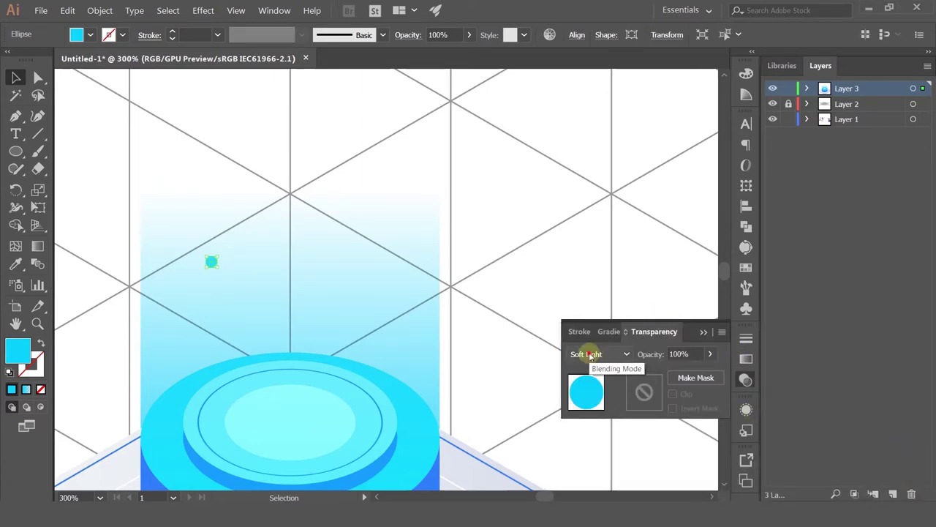
click(589, 356)
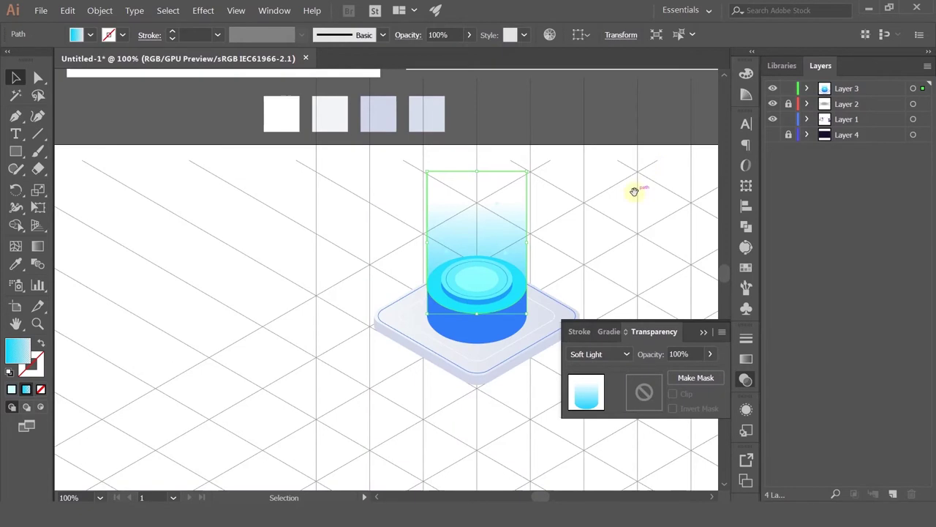
Show the dark background on Layer 4 behind the artwork and deselect the beam shape.
drag(634, 192, 561, 173)
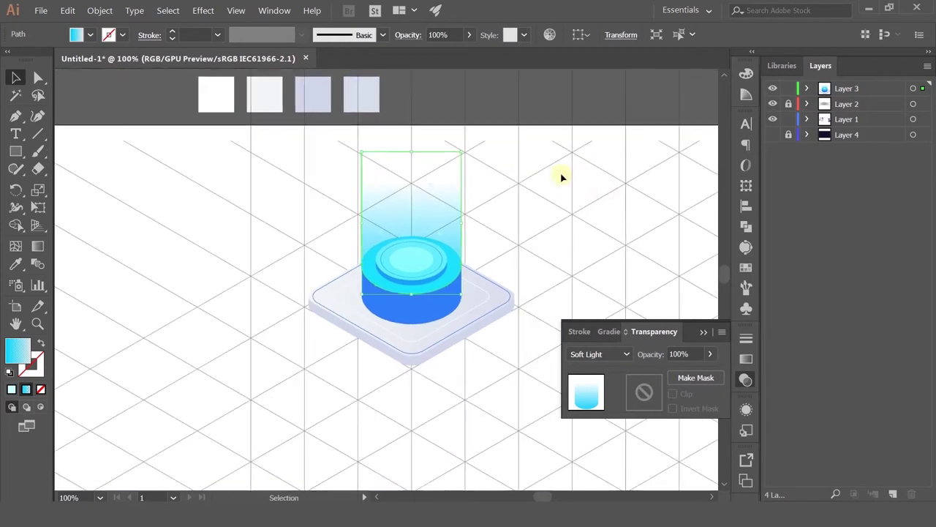
click(772, 134)
scroll(419, 169, up, 2)
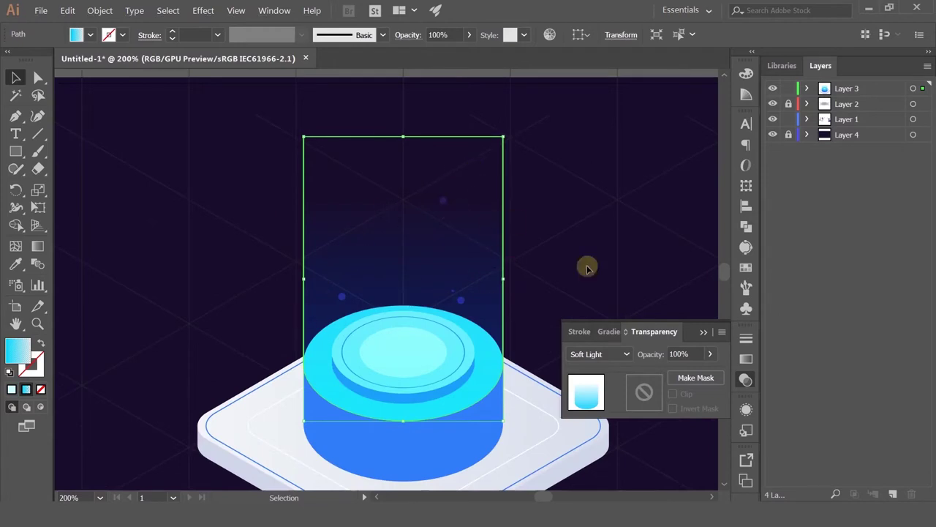
click(569, 209)
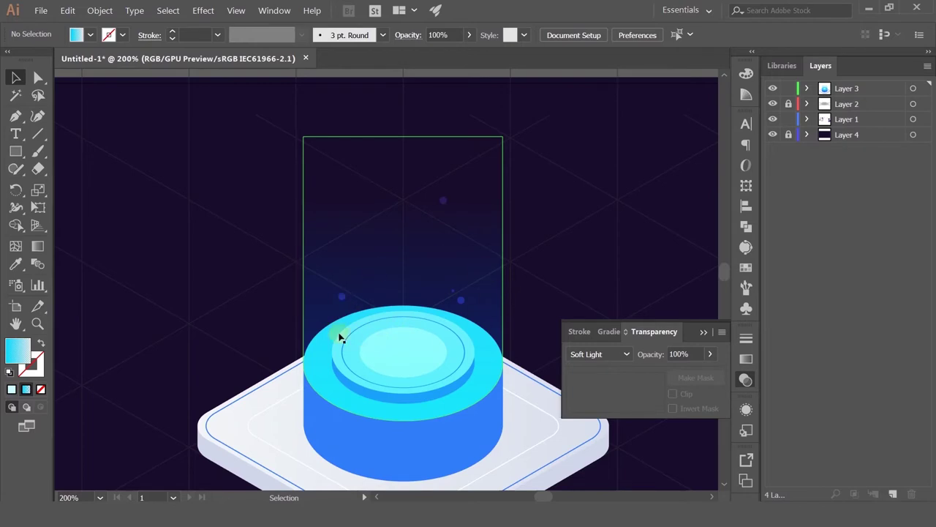
Enlarge the smallest circle in the beam, just above the right-hand side of the cylinder's top.
scroll(465, 300, up, 1)
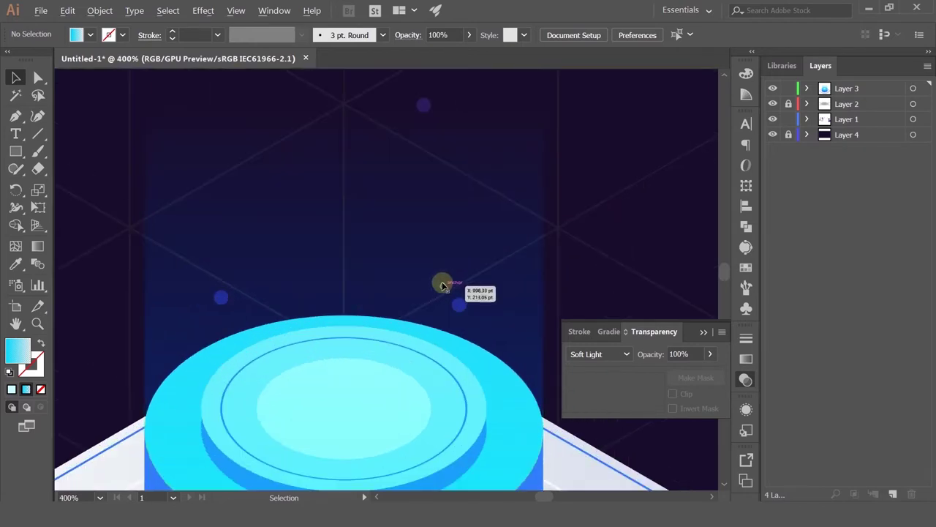
click(441, 282)
scroll(445, 289, up, 1)
click(438, 278)
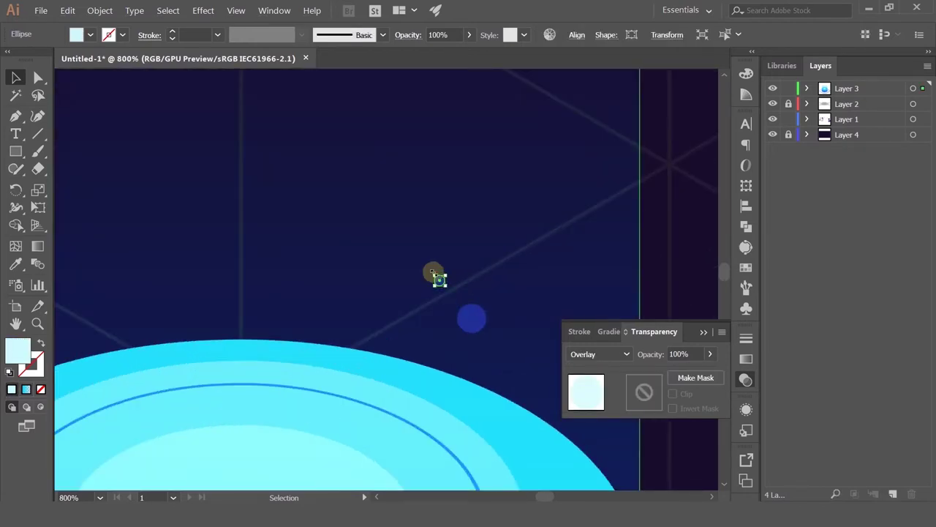
drag(433, 274, 267, 286)
Duplicate the circle on the beam's left side in place and scale the copy to about twice its size around the same centre.
scroll(435, 278, down, 3)
scroll(268, 294, up, 3)
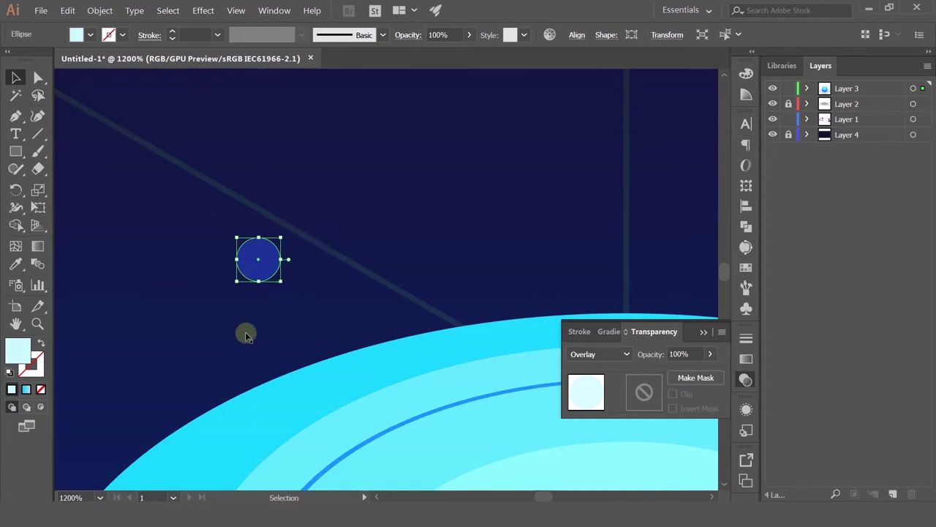
scroll(430, 275, down, 3)
scroll(369, 262, up, 2)
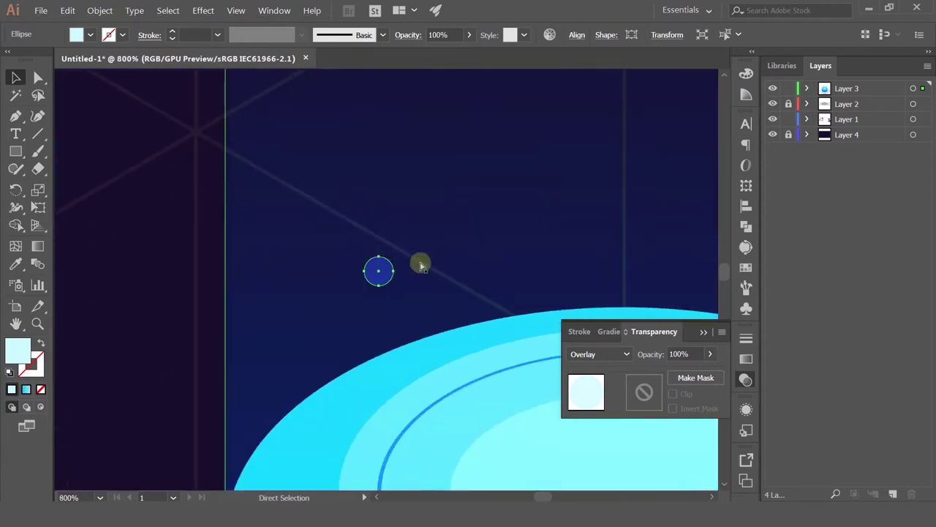
key(v)
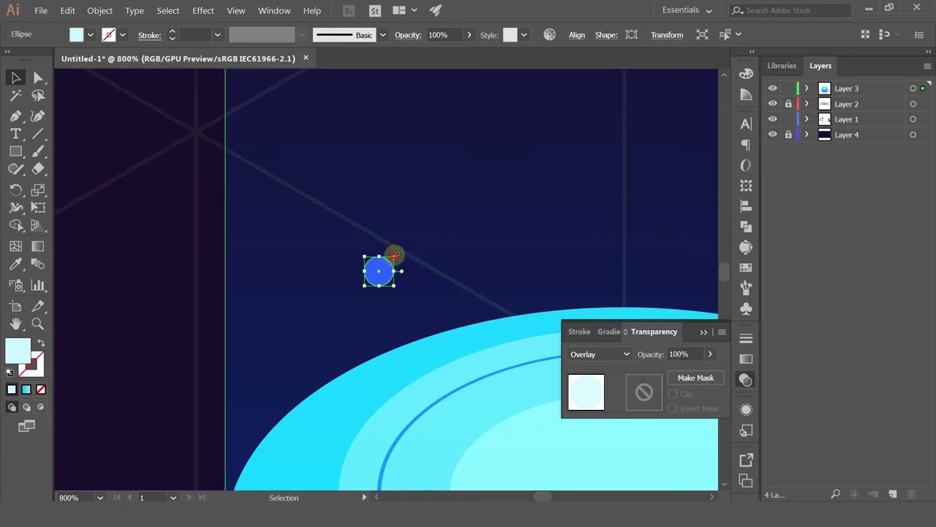
drag(395, 254, 410, 239)
Start an Outer Glow effect on the larger circle with its preview turned on.
click(201, 10)
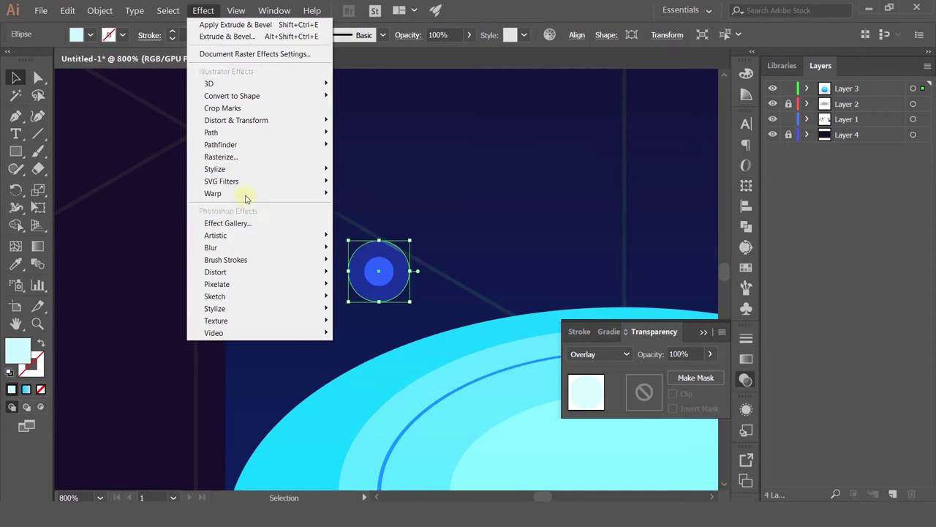
mouse_move(235, 171)
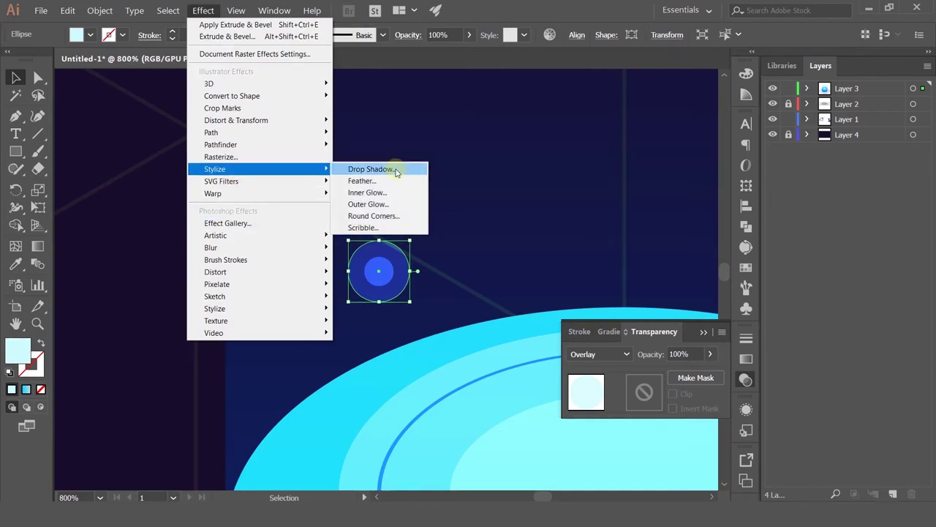
click(391, 207)
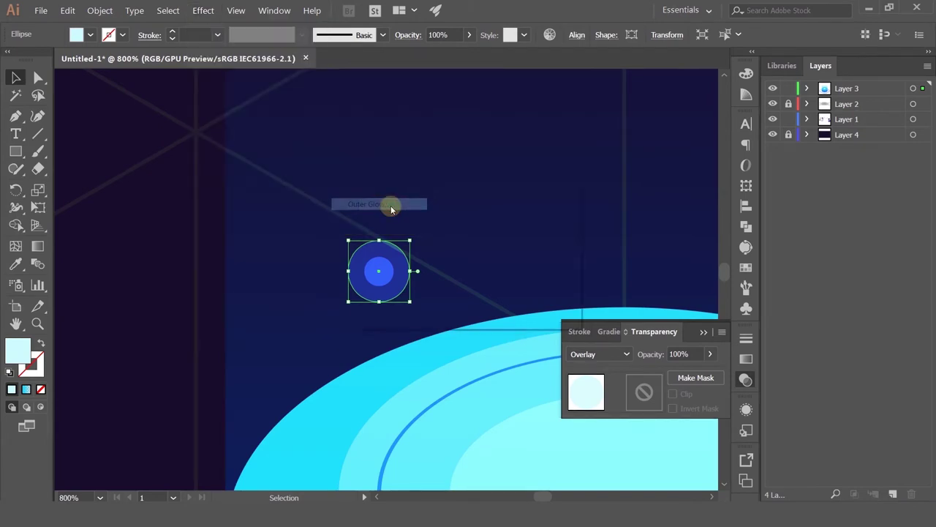
drag(409, 179, 511, 171)
click(480, 281)
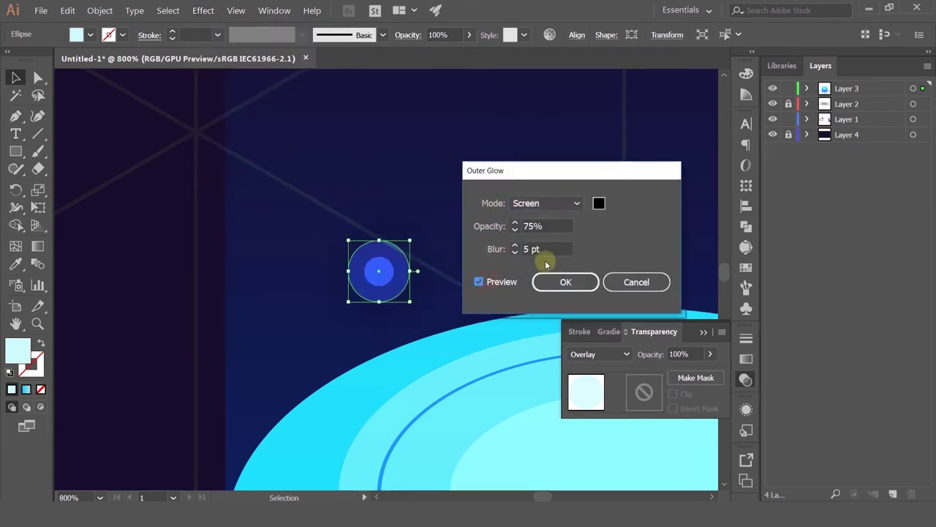
Keep the glow's mode at Screen and set its colour to a1f6ff.
click(574, 204)
click(604, 210)
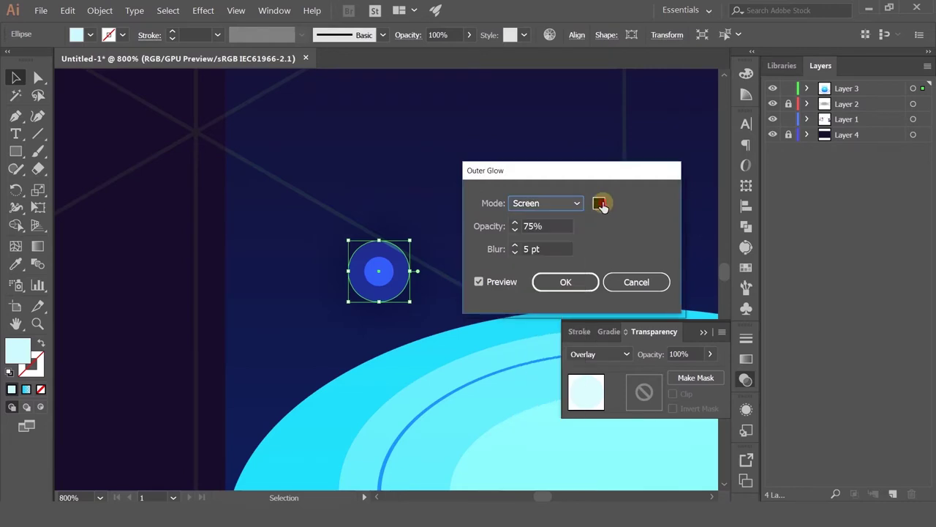
click(602, 205)
drag(483, 158, 471, 106)
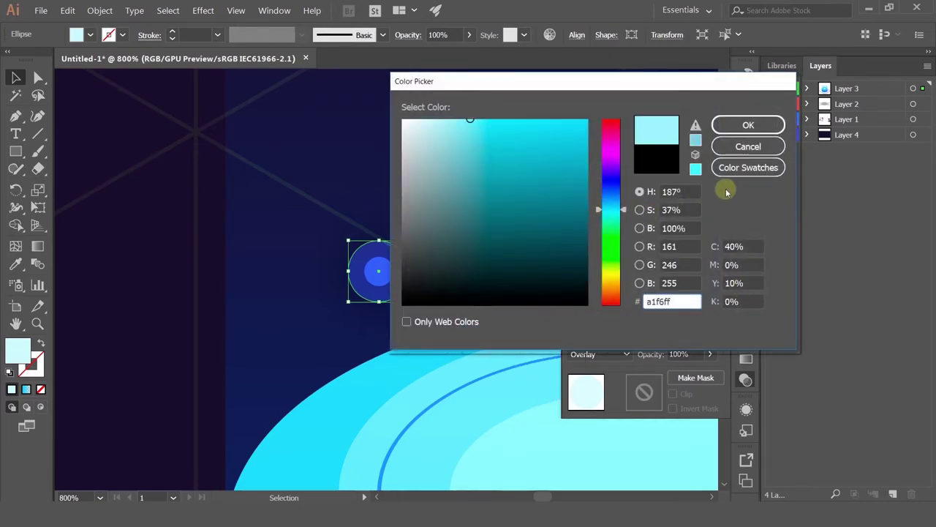
click(737, 125)
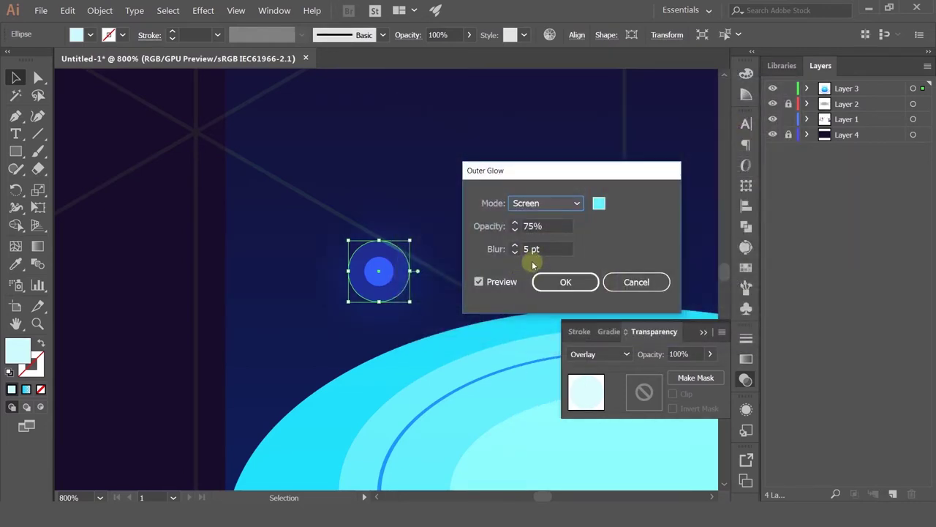
Set the glow's opacity to 95%, adjust its blur, apply the effect and deselect the artwork.
click(552, 223)
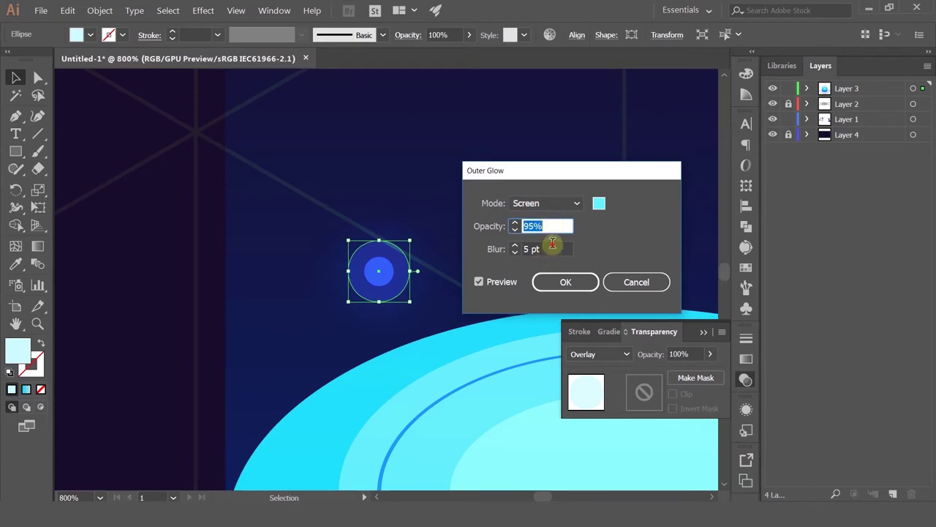
click(552, 244)
scroll(553, 244, up, 5)
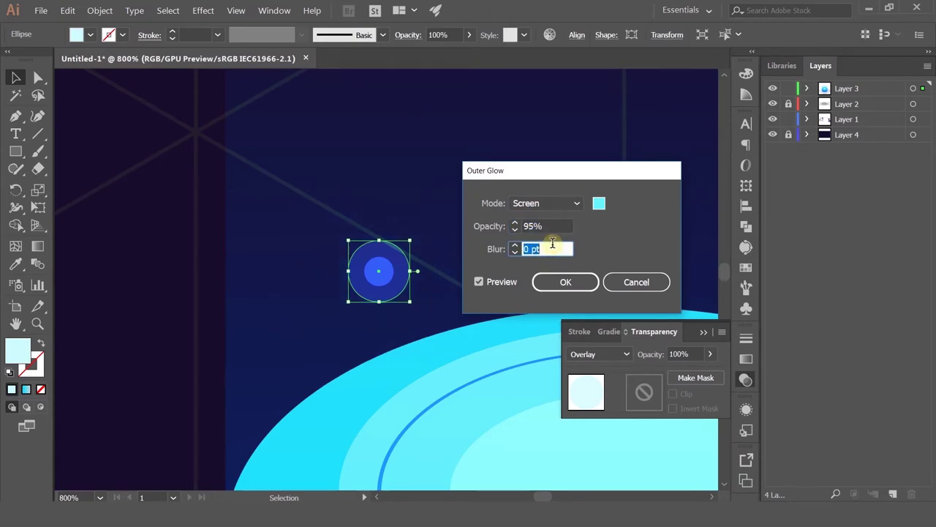
key(Up)
click(564, 281)
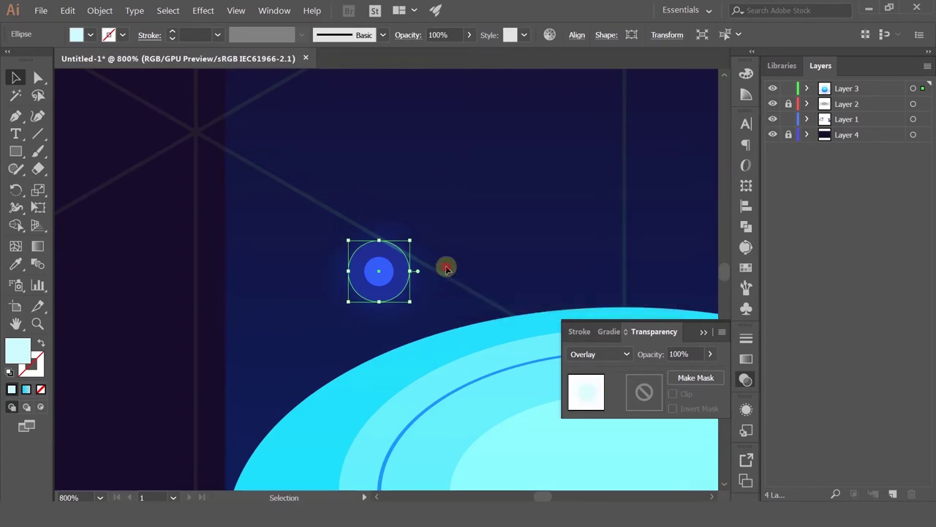
click(436, 174)
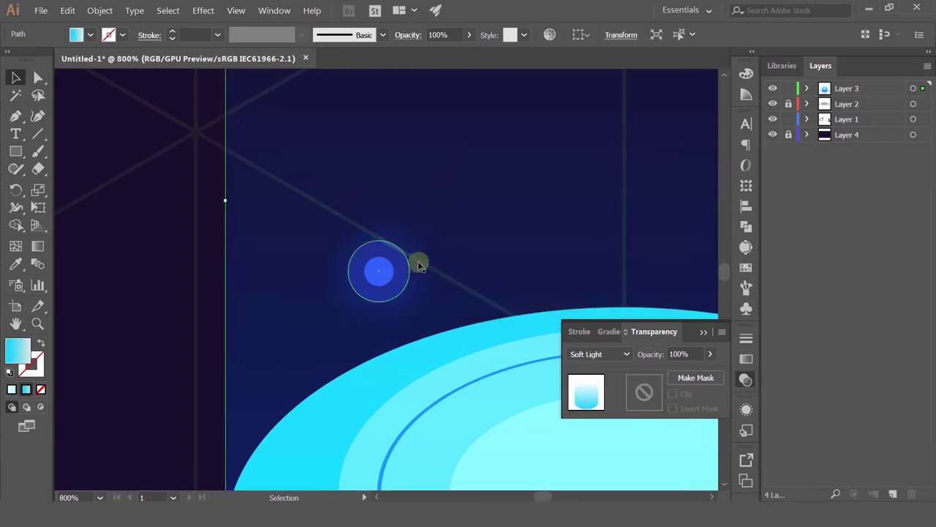
scroll(439, 267, down, 5)
click(278, 229)
Shrink the inner circle to about half its size and the glowing outer circle to about two thirds, both around their shared centre.
scroll(329, 296, up, 4)
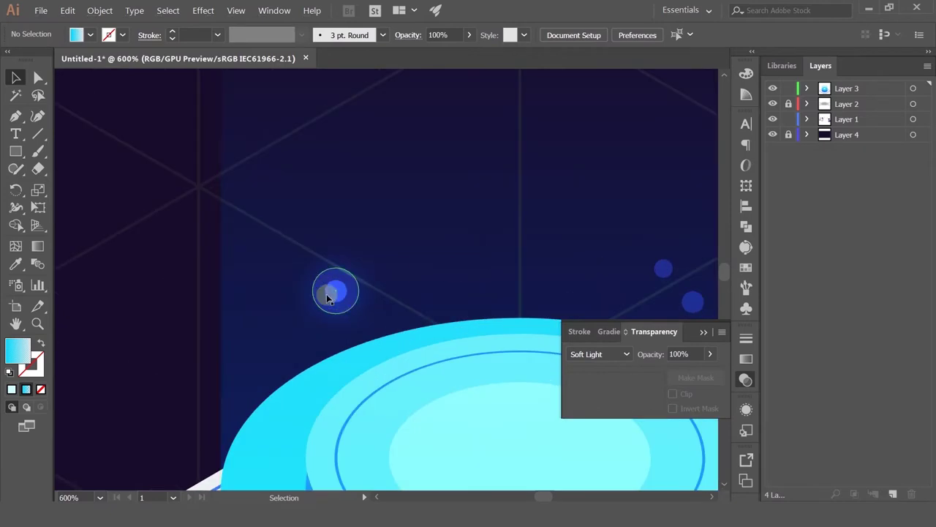
click(329, 294)
scroll(333, 291, up, 3)
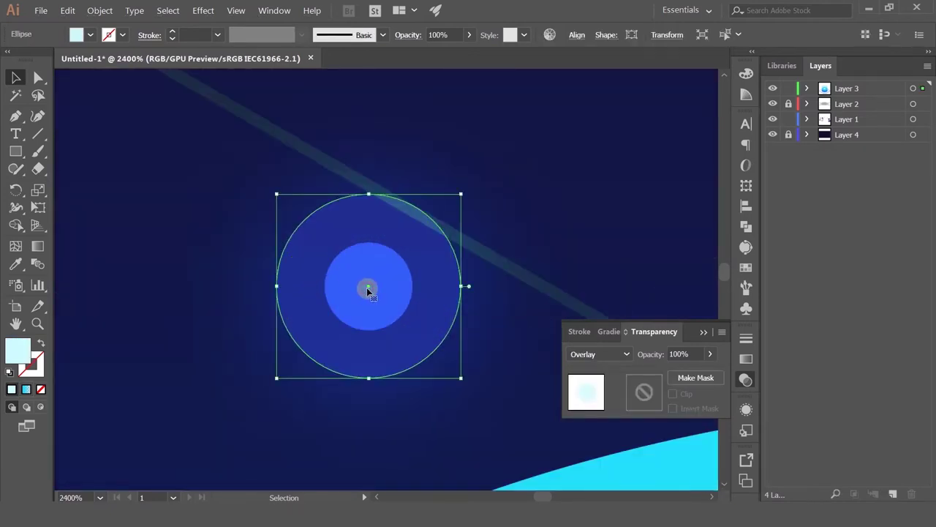
click(371, 284)
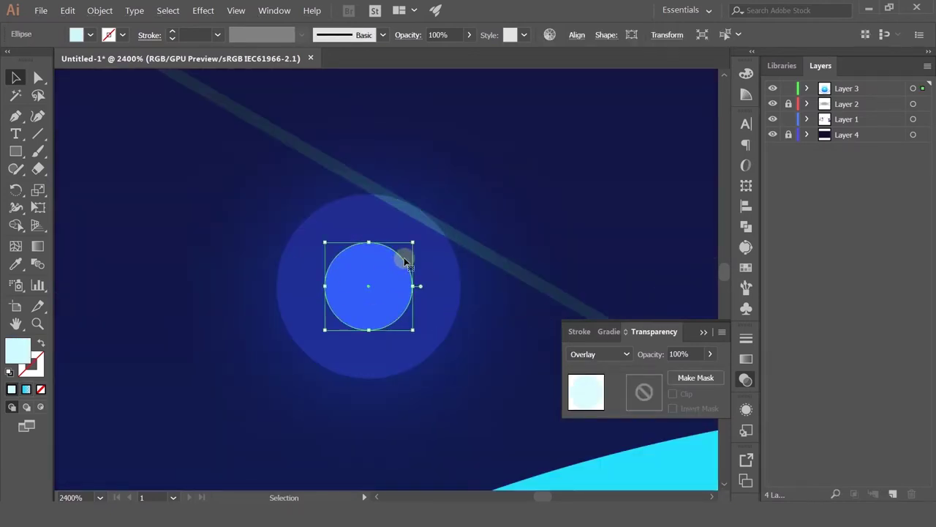
drag(413, 243, 387, 254)
click(390, 230)
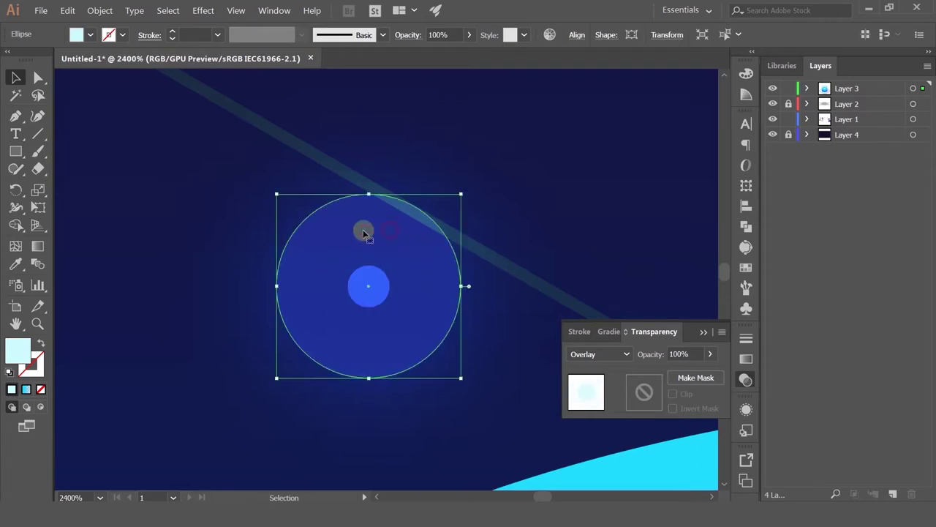
drag(274, 195, 306, 223)
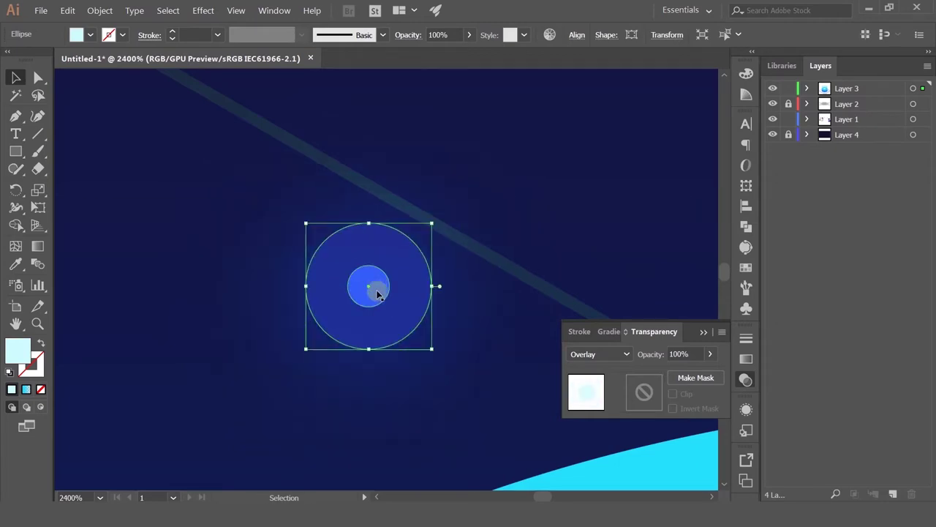
Move the glowing circle and its inner dot together to a higher spot in the light beam.
scroll(376, 285, down, 4)
drag(371, 279, 361, 190)
click(480, 210)
scroll(480, 209, down, 3)
drag(515, 187, 406, 197)
scroll(389, 214, up, 2)
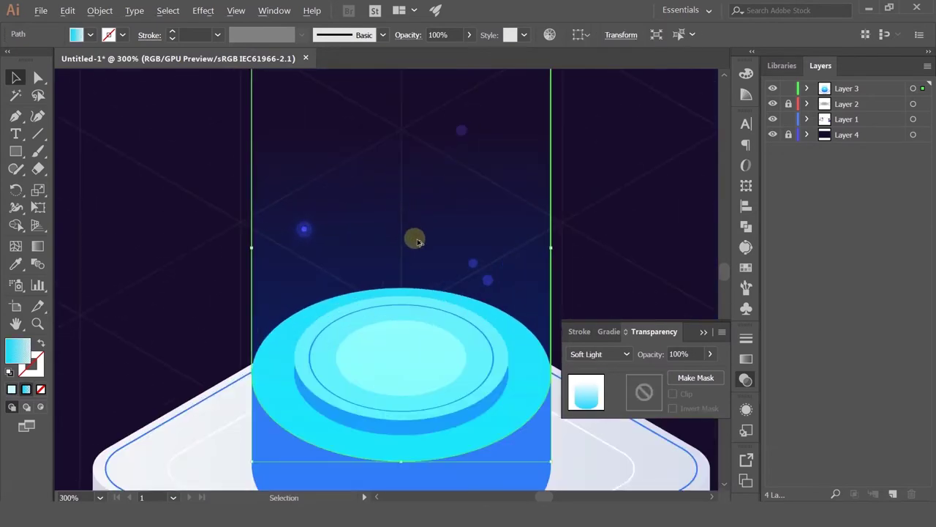
Delete the three plain circles without a glow from the light beam, keeping the glowing circle.
click(495, 272)
key(Delete)
click(514, 297)
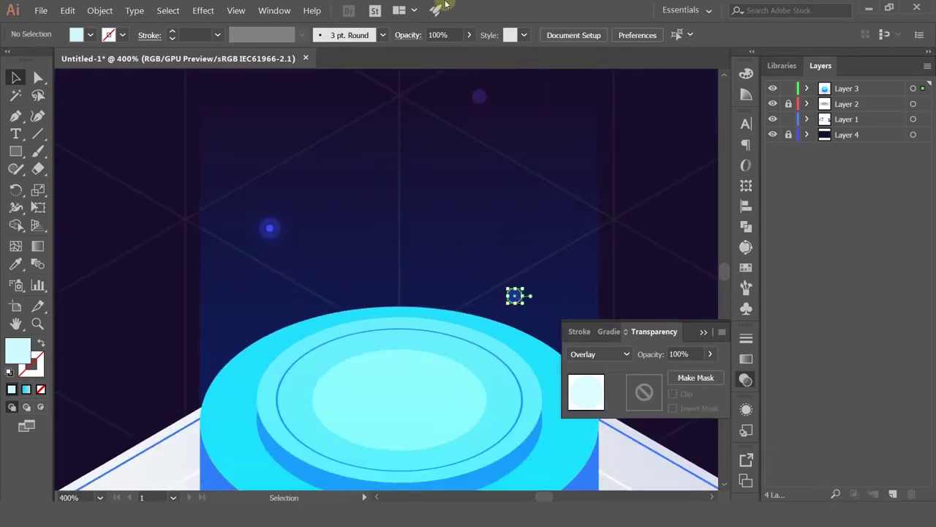
key(Delete)
click(481, 97)
key(Delete)
Group the glowing circle with its inner dot, and delete the stray partial copy on the other side of the beam.
alt+drag(269, 230, 511, 263)
scroll(269, 228, up, 3)
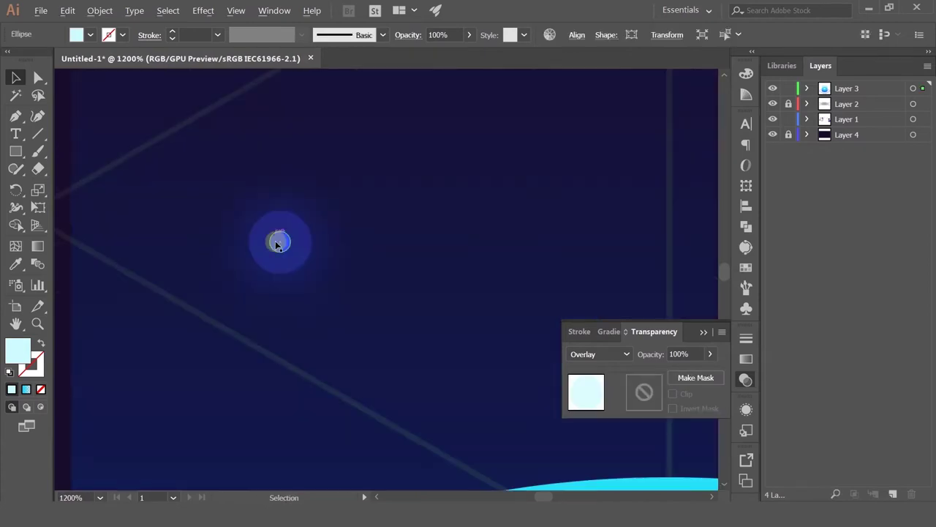
shift+click(285, 239)
click(291, 213)
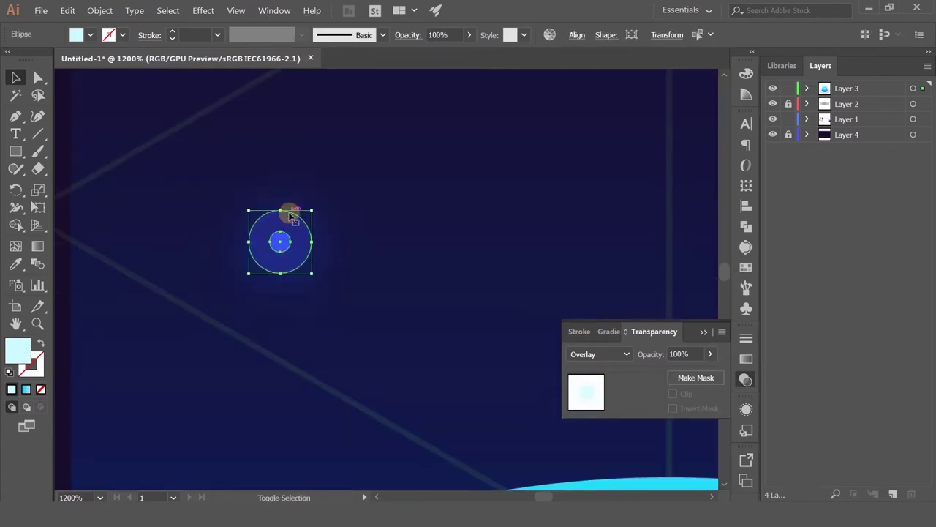
scroll(291, 214, down, 3)
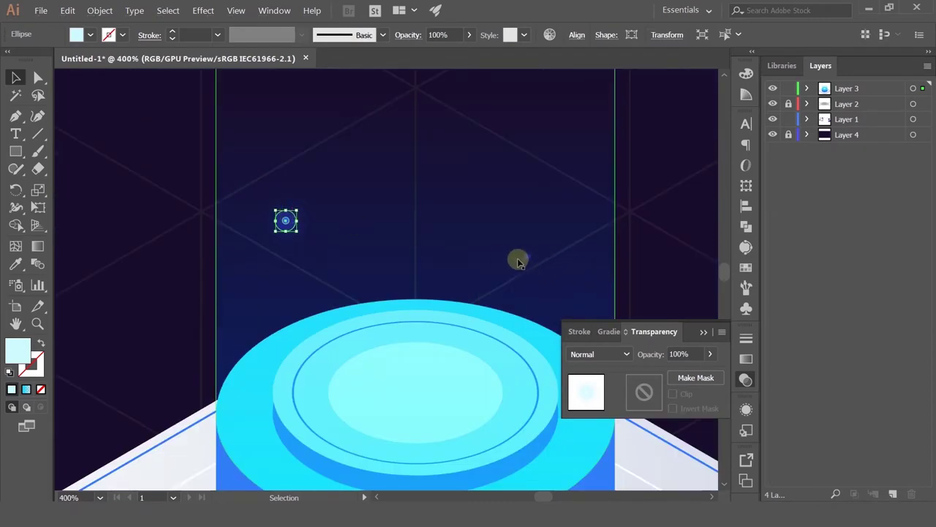
click(527, 259)
key(Delete)
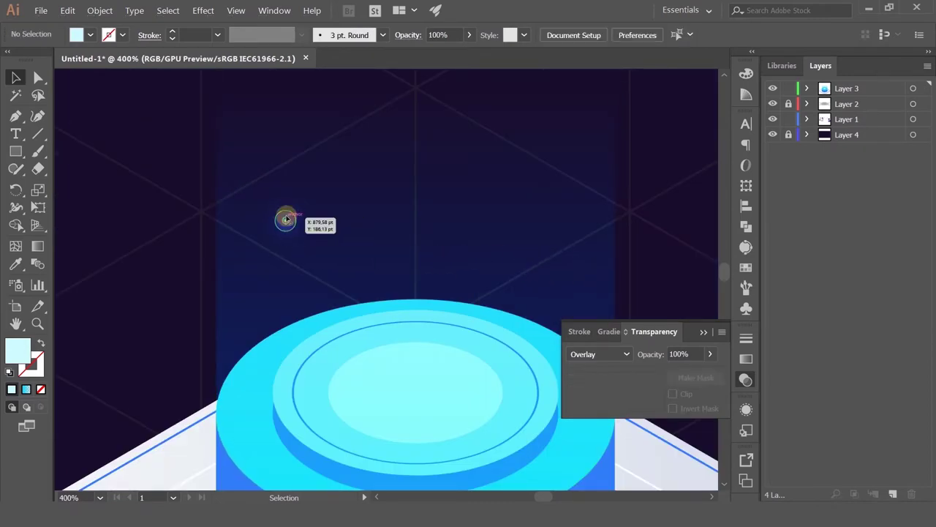
Duplicate the glowing particle to three more spots on the beam's opposite side, two high and one low, enlarging two of the copies.
drag(285, 220, 528, 245)
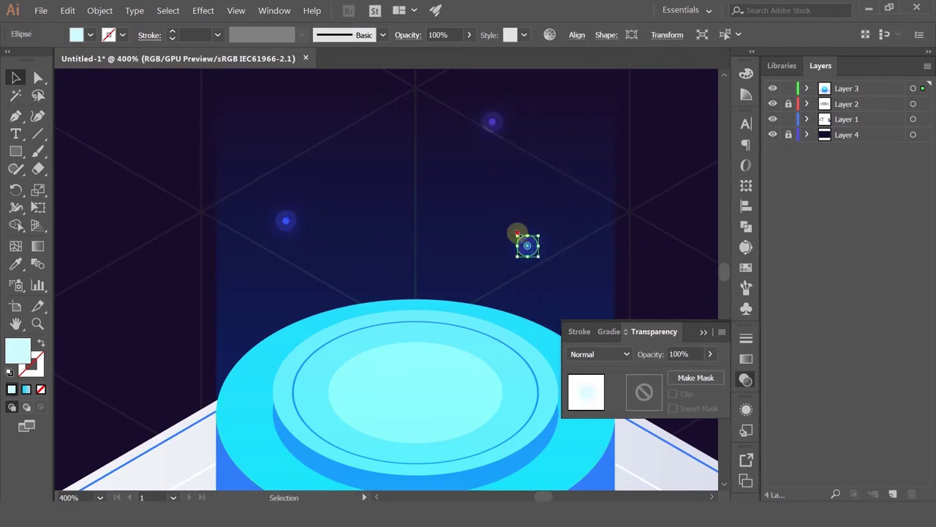
scroll(534, 211, down, 2)
click(545, 182)
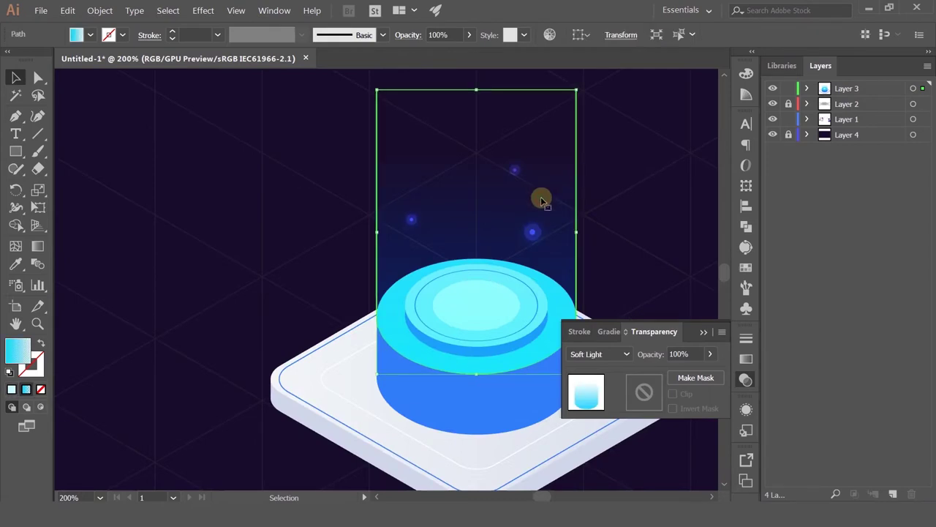
drag(537, 229, 535, 144)
shift+click(552, 131)
scroll(534, 153, up, 2)
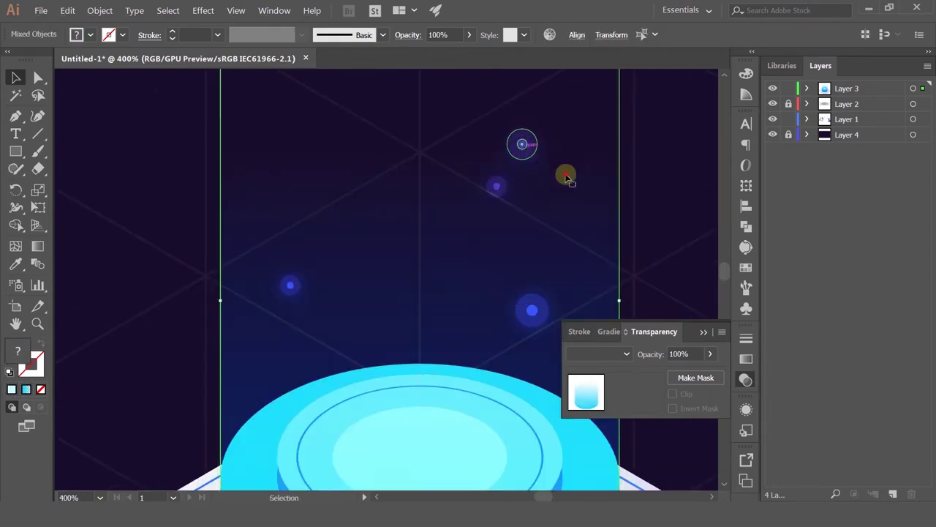
scroll(566, 176, down, 2)
drag(585, 167, 462, 195)
click(520, 239)
scroll(518, 237, down, 2)
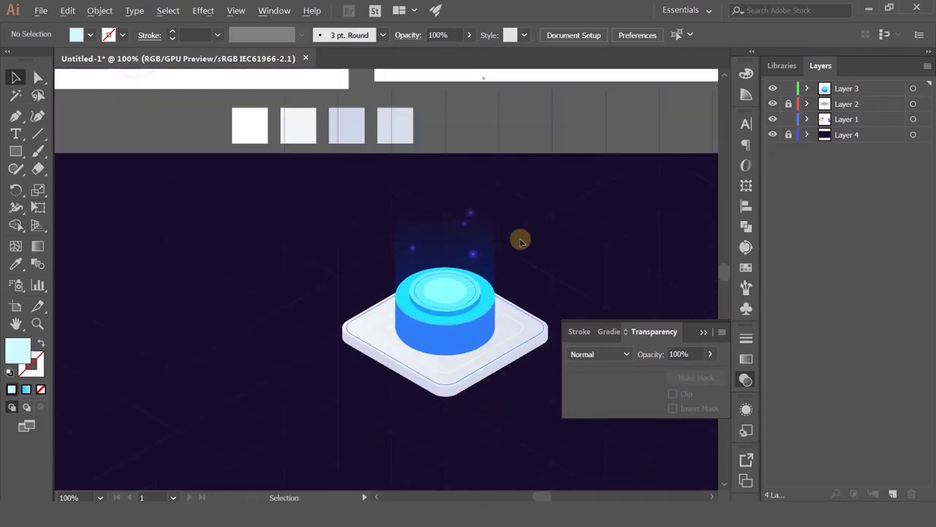
Move the large lower particle down so it sits just above the edge of the cylinder's top.
scroll(424, 299, up, 1)
scroll(457, 234, up, 2)
drag(475, 228, 479, 262)
click(587, 215)
scroll(573, 212, down, 1)
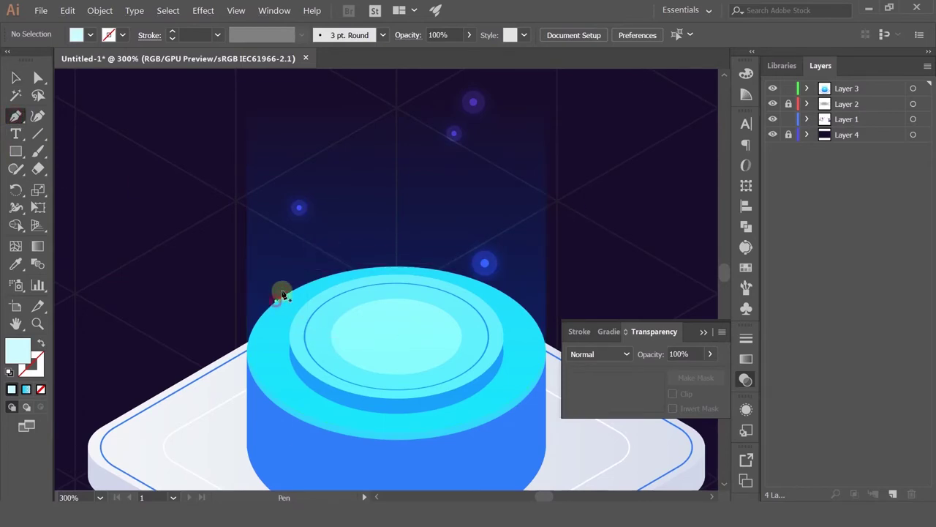
Draw a vertical line up from the cylinder's rim with a pale cyan stroke, no fill and a width profile tapered at both ends.
click(275, 300)
click(275, 110)
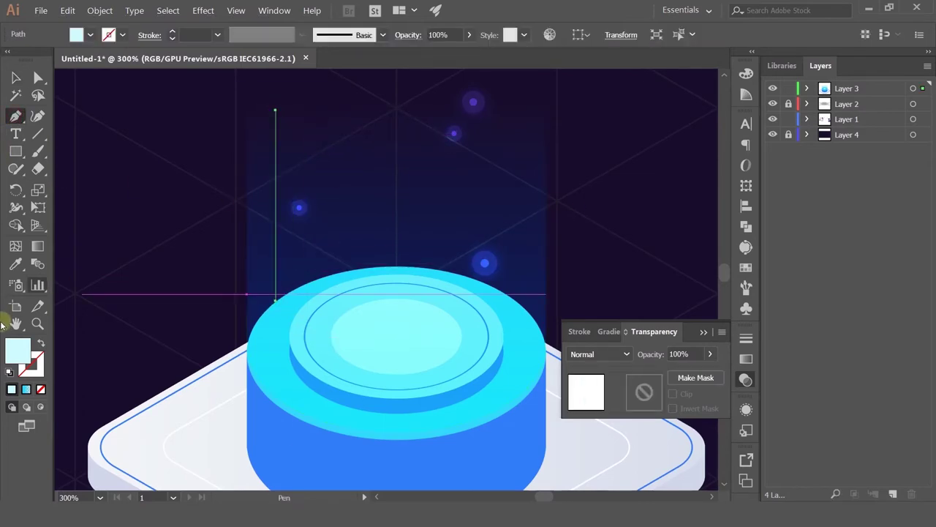
click(39, 343)
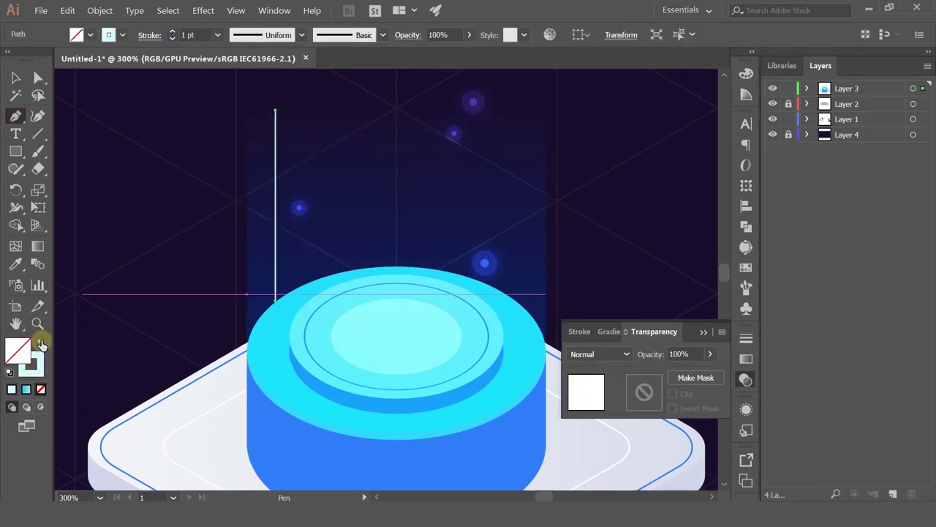
click(301, 35)
click(241, 82)
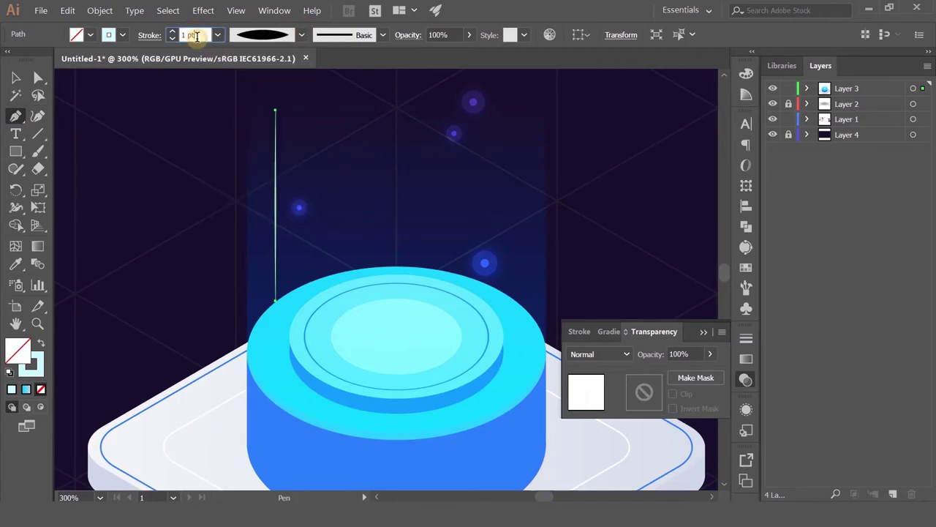
Set the tapered line's stroke weight to 7 pt and move the line up, clear of the cylinder.
text(7)
key(Return)
click(16, 77)
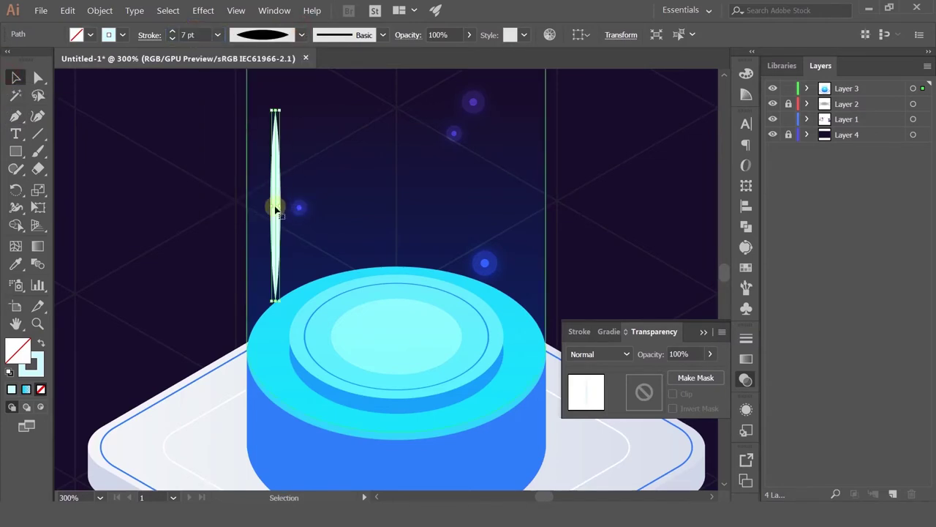
drag(279, 186, 285, 150)
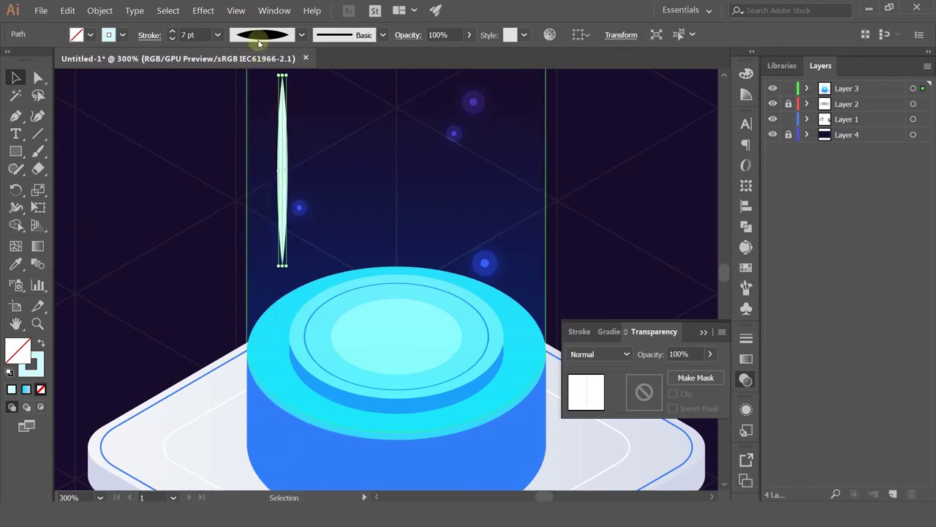
Thin the tapered line's stroke to 3 pt and finally 2 pt, and shorten it to about half its length.
double_click(206, 34)
text(3)
key(Return)
drag(282, 269, 282, 230)
click(182, 248)
drag(285, 165, 281, 160)
drag(278, 228, 279, 217)
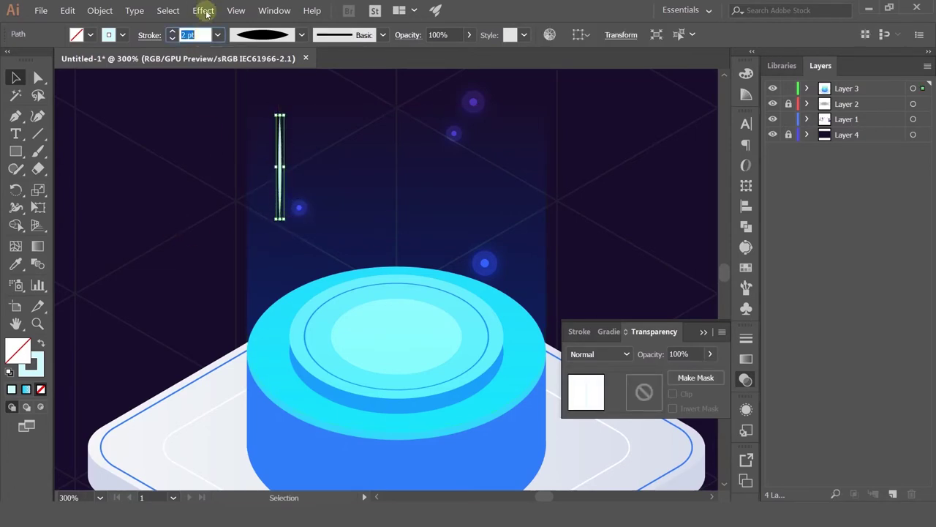
Apply an Outer Glow to the streak with Screen mode, cyan colour, 95% opacity and 4 pt blur, and deselect it.
click(205, 11)
mouse_move(282, 169)
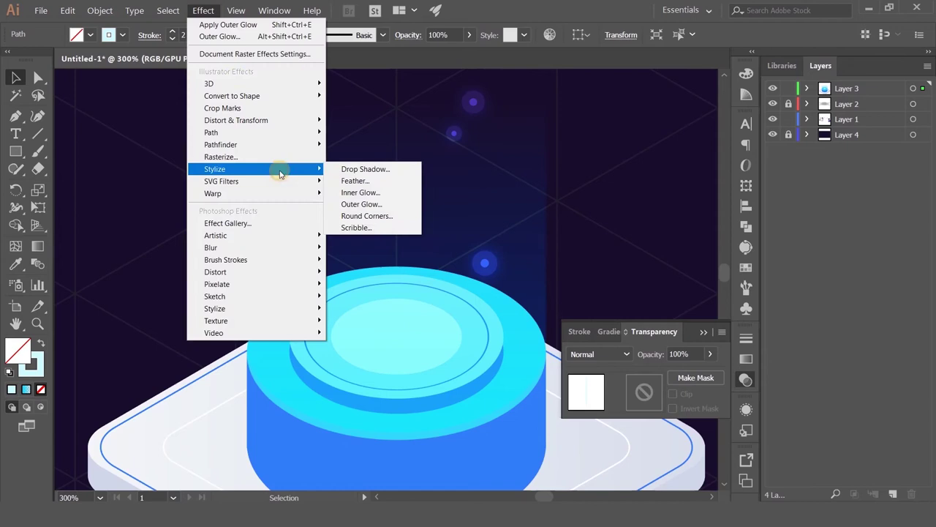
click(366, 204)
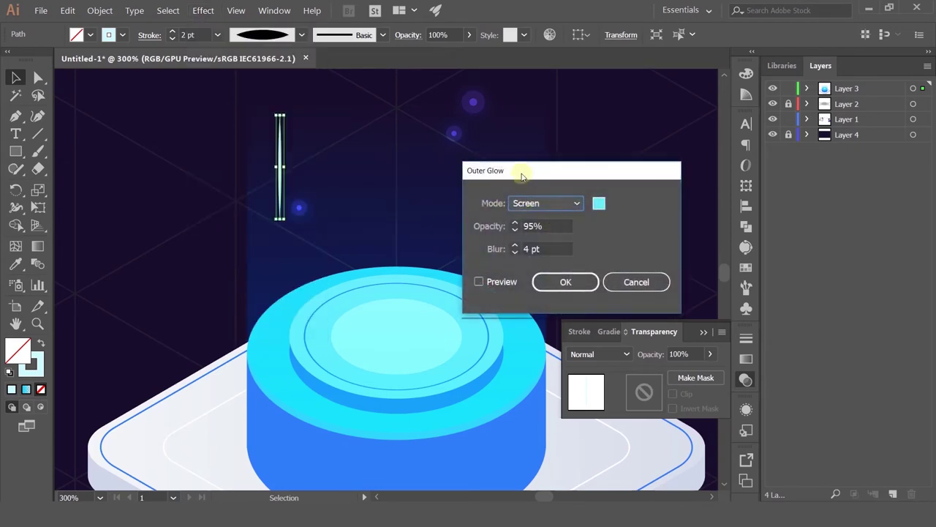
drag(524, 173, 503, 115)
click(470, 227)
click(563, 226)
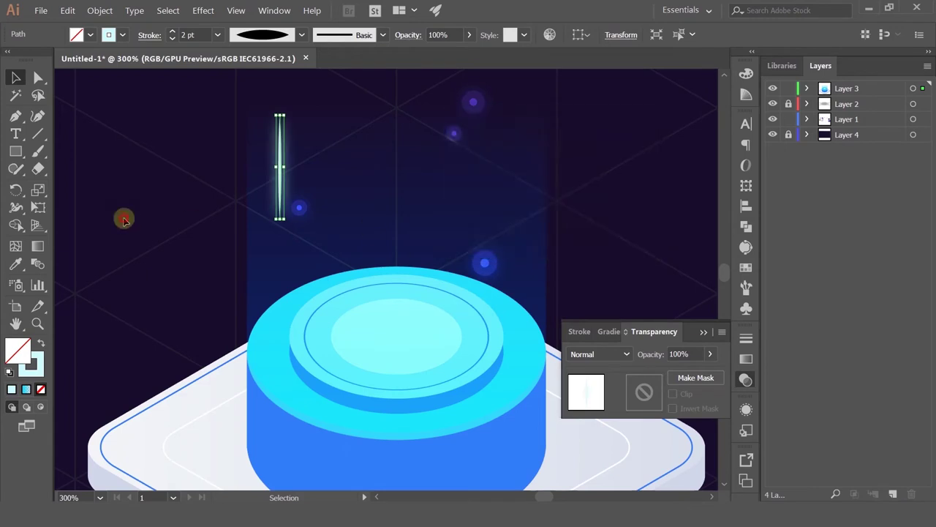
click(123, 215)
Duplicate the glowing streak to three more spots around the beam, lengthening the upper central copy and shortening the one above the original.
drag(320, 183, 434, 297)
click(485, 169)
drag(418, 265, 421, 185)
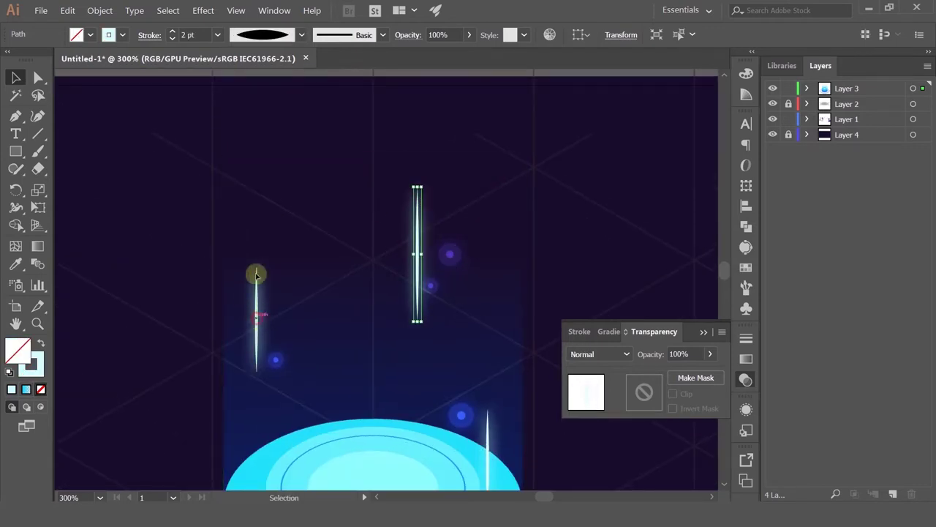
drag(256, 275, 256, 175)
click(251, 224)
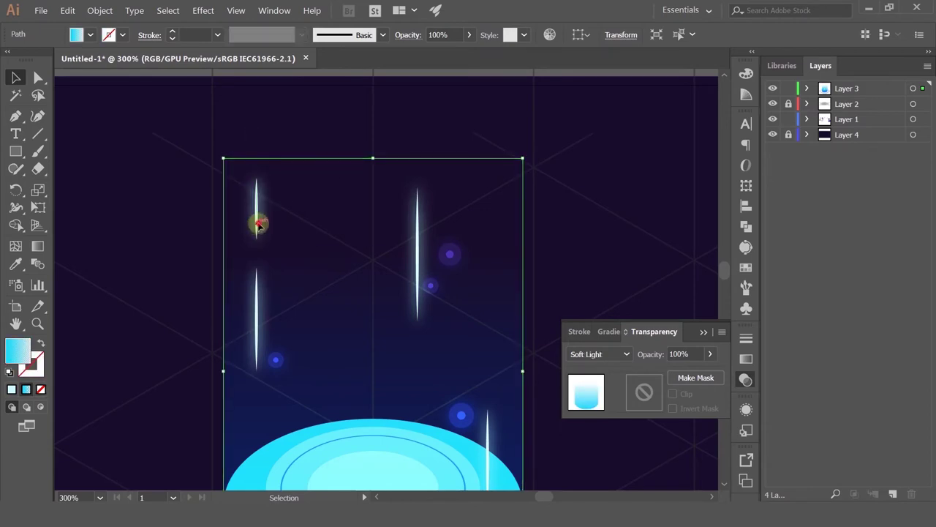
Examine the cylinder's light beam and glow lines and compare them with the glowing Bitcoin platform in the reference illustration.
click(209, 253)
scroll(185, 257, down, 3)
drag(303, 262, 373, 210)
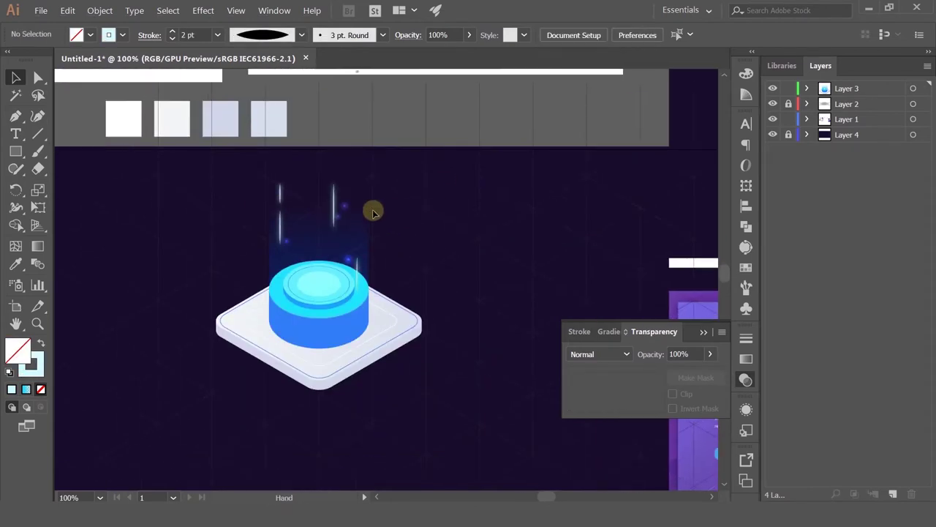
scroll(366, 223, up, 1)
click(318, 240)
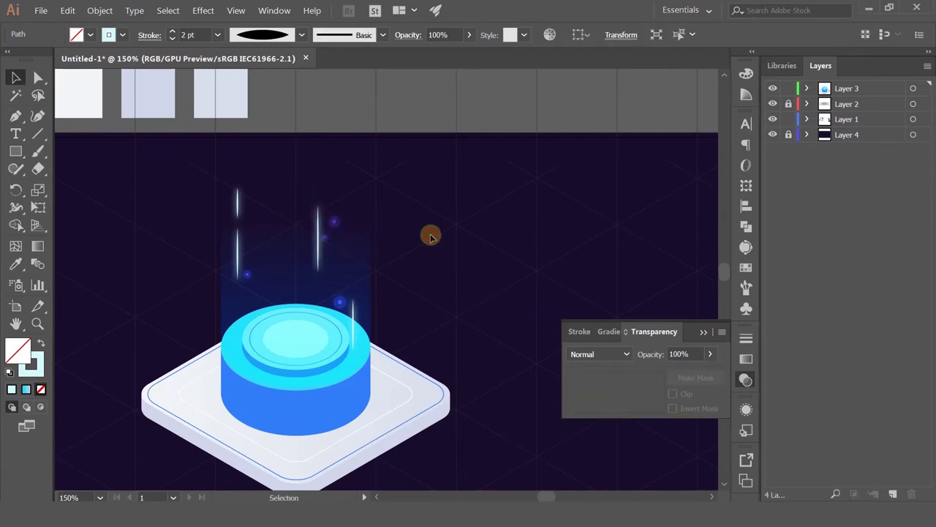
click(430, 237)
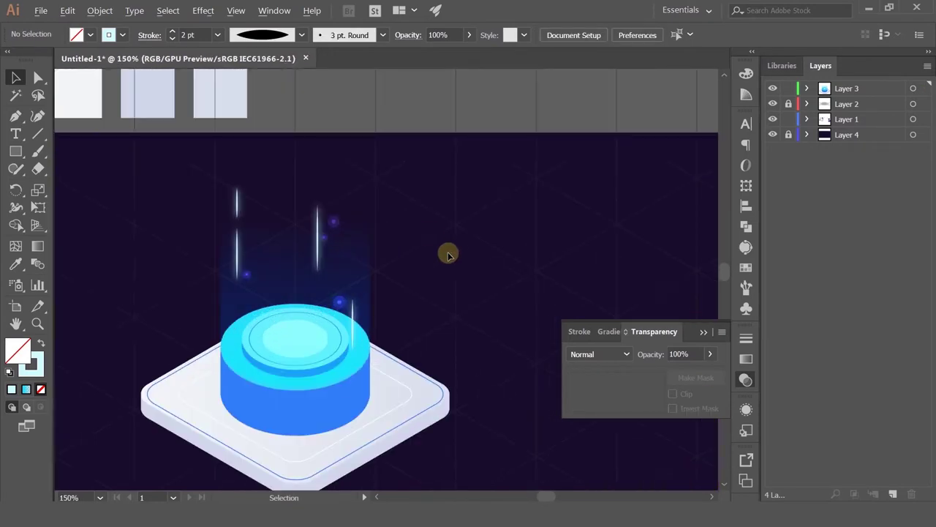
drag(448, 254, 443, 171)
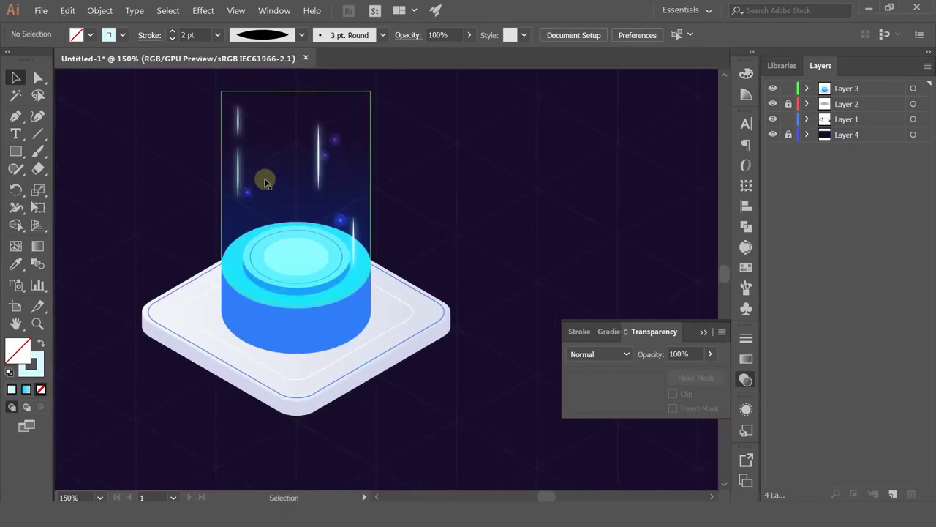
drag(476, 175, 346, 186)
scroll(534, 241, down, 2)
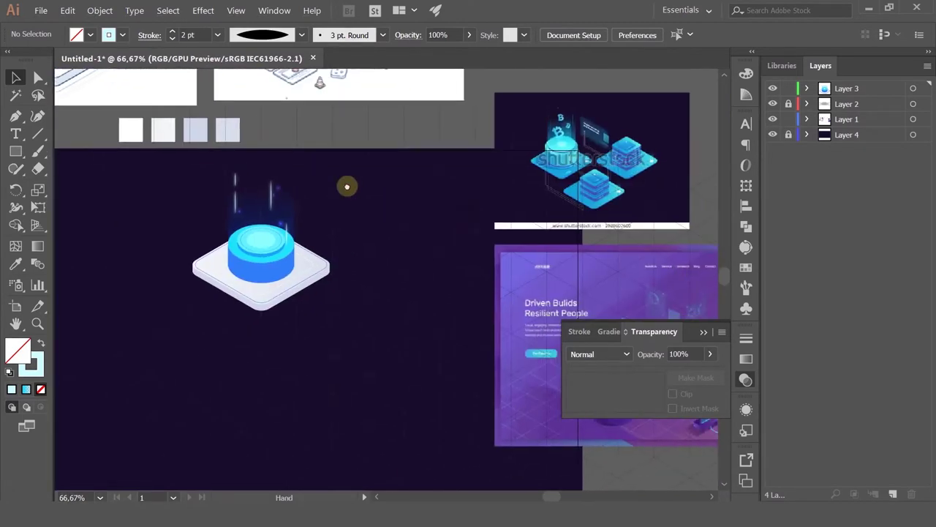
scroll(585, 145, up, 2)
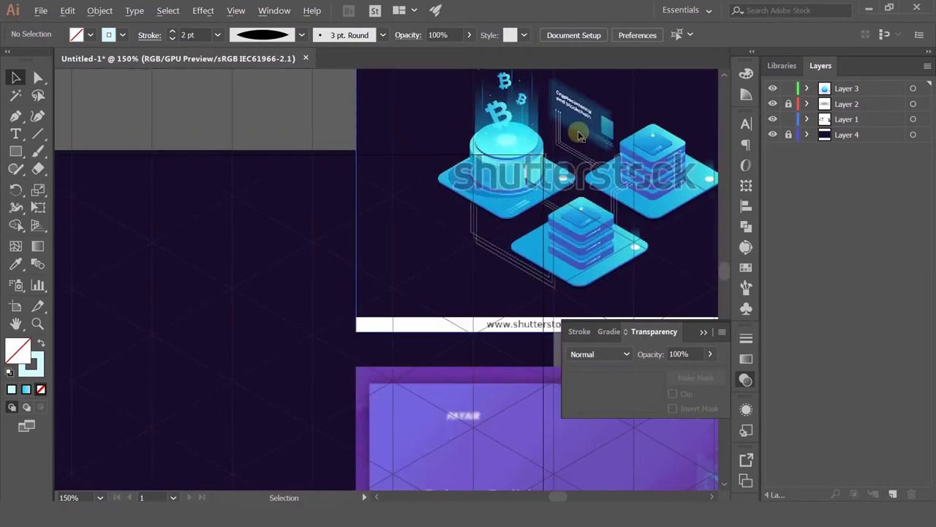
scroll(580, 136, down, 1)
drag(253, 251, 483, 245)
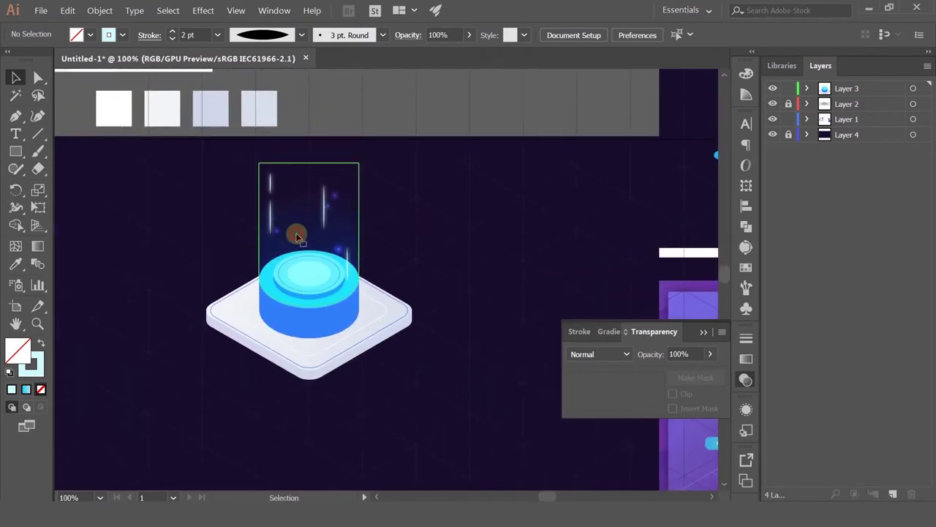
Duplicate the blue Soft Light beam, scale the copy down towards the inner disc's width and shift it upward over that disc.
click(298, 240)
scroll(298, 240, up, 2)
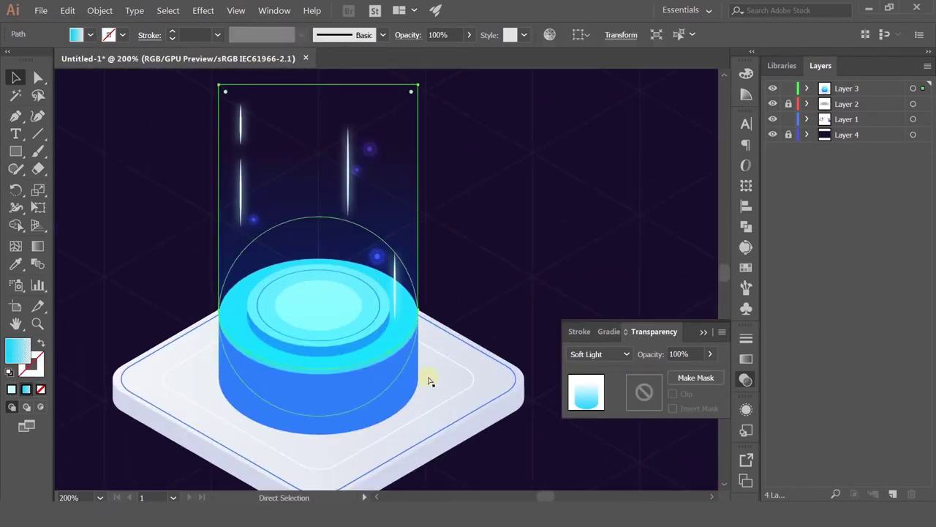
drag(418, 370, 391, 351)
scroll(344, 324, up, 1)
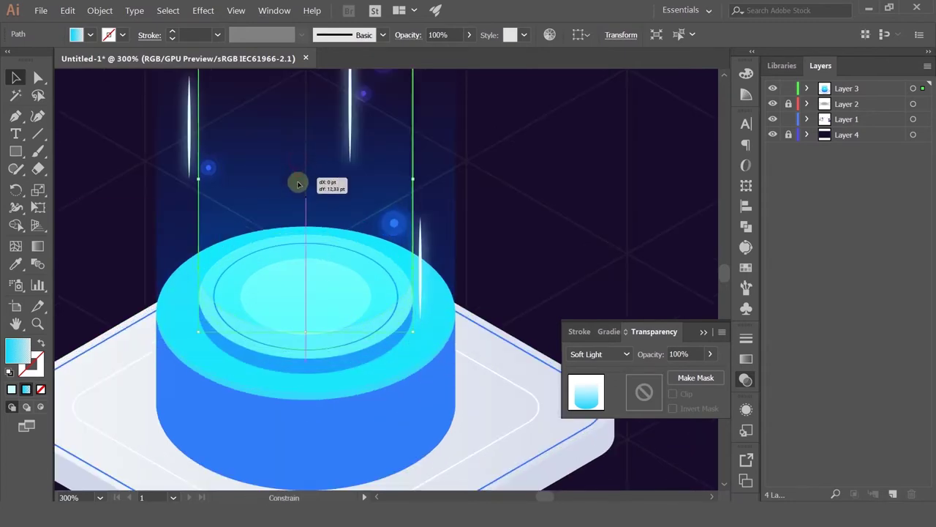
scroll(393, 322, up, 2)
scroll(399, 366, up, 2)
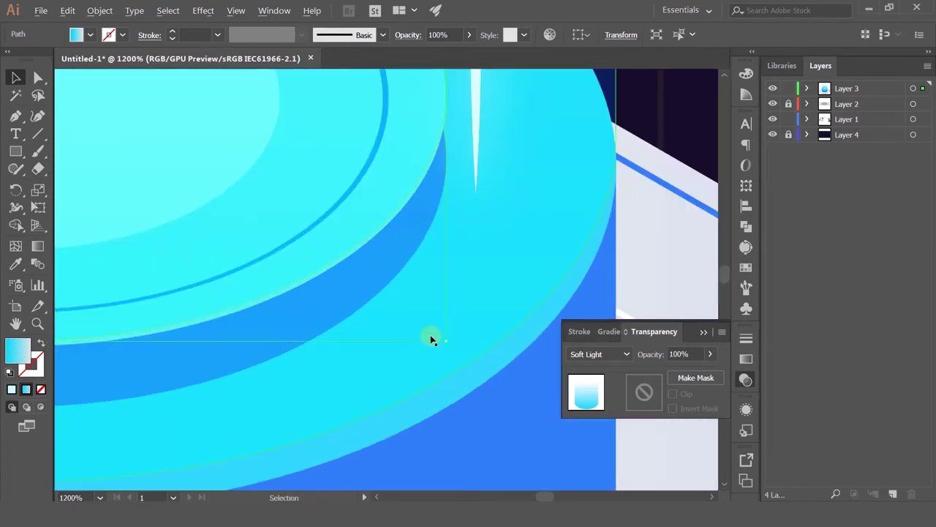
Fine-tune the narrower beam's lower corners so its sides and curved base line up with the raised inner disc, then deselect it.
drag(447, 343, 448, 348)
scroll(240, 334, down, 3)
scroll(347, 286, up, 1)
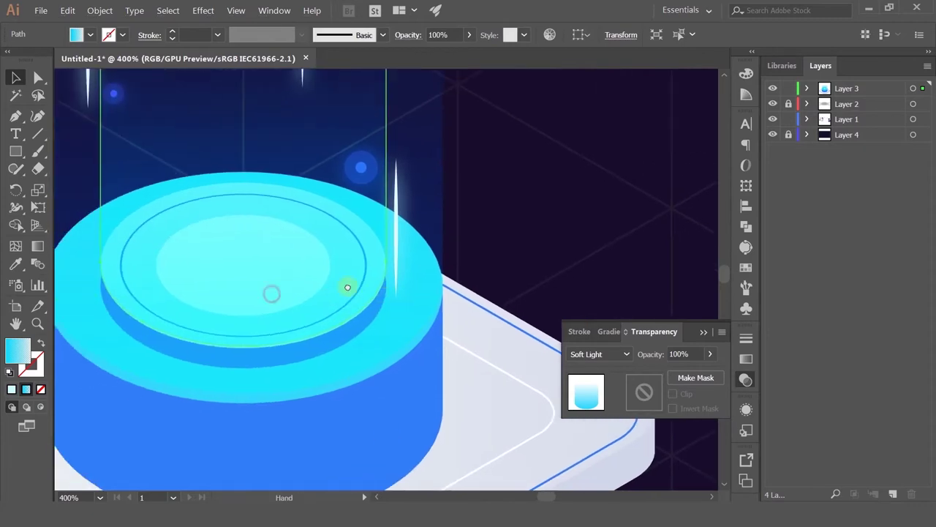
scroll(151, 288, up, 1)
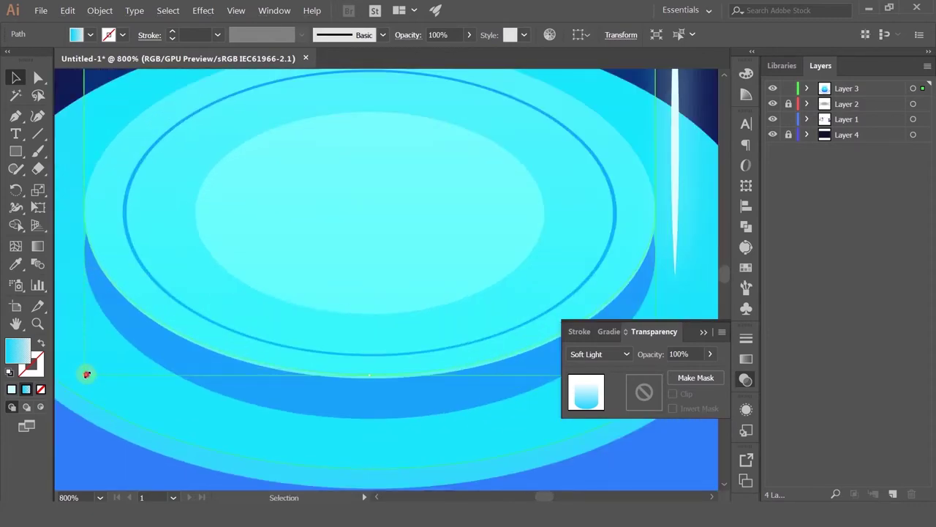
drag(86, 374, 83, 389)
scroll(208, 334, down, 3)
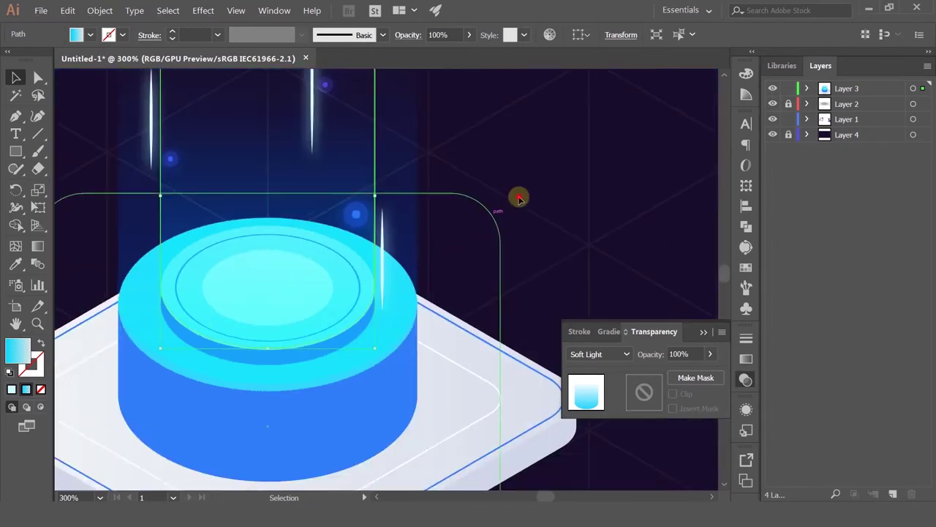
click(518, 196)
scroll(518, 196, down, 2)
drag(537, 163, 457, 245)
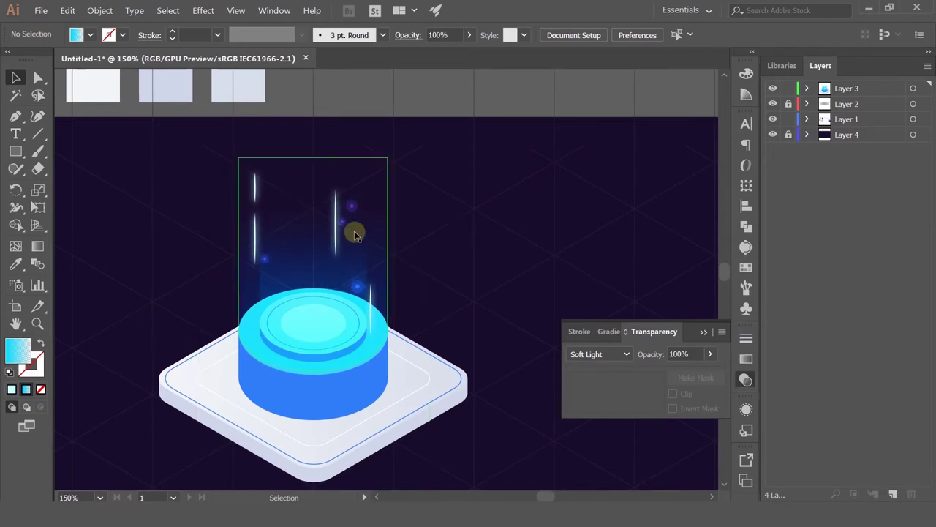
scroll(424, 305, down, 2)
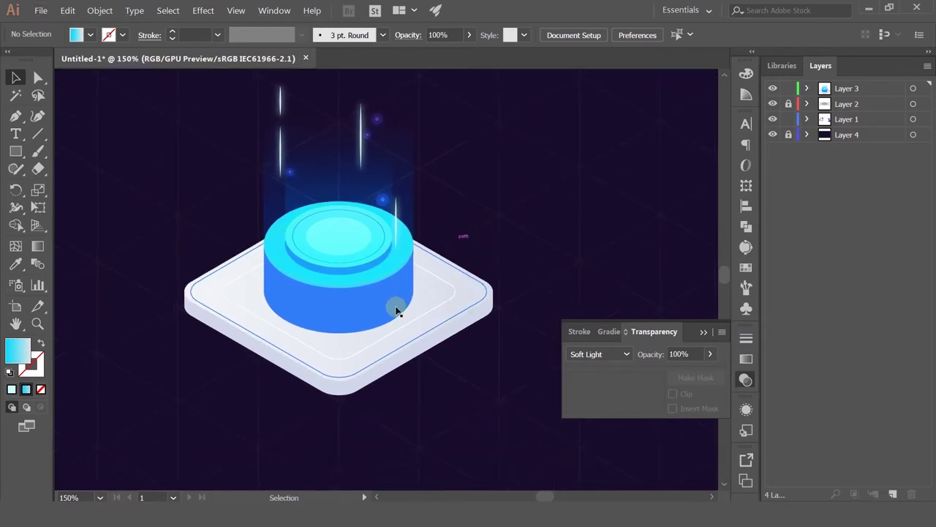
click(384, 320)
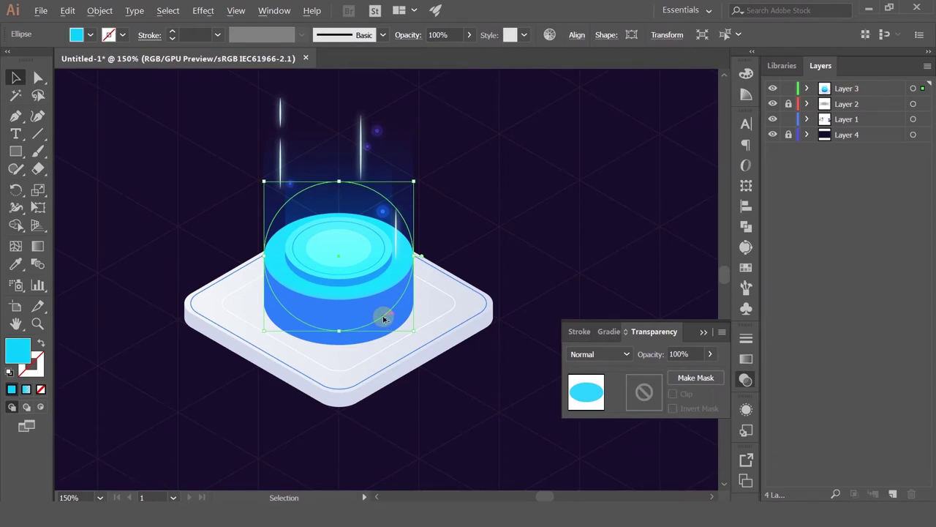
scroll(383, 315, up, 1)
drag(300, 316, 378, 309)
key(ctrl+z)
Expand the appearance of the blue ellipse that forms the bottom of the large cylinder.
click(247, 313)
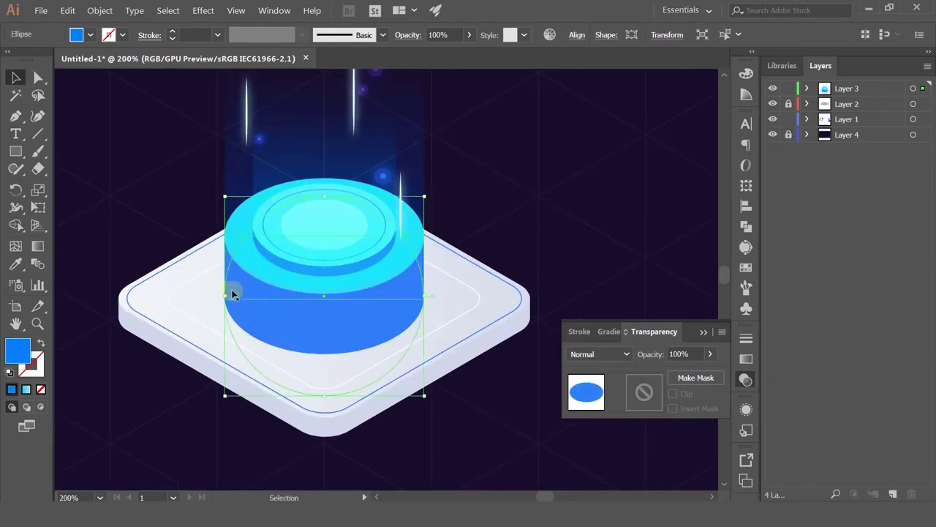
shift+click(228, 272)
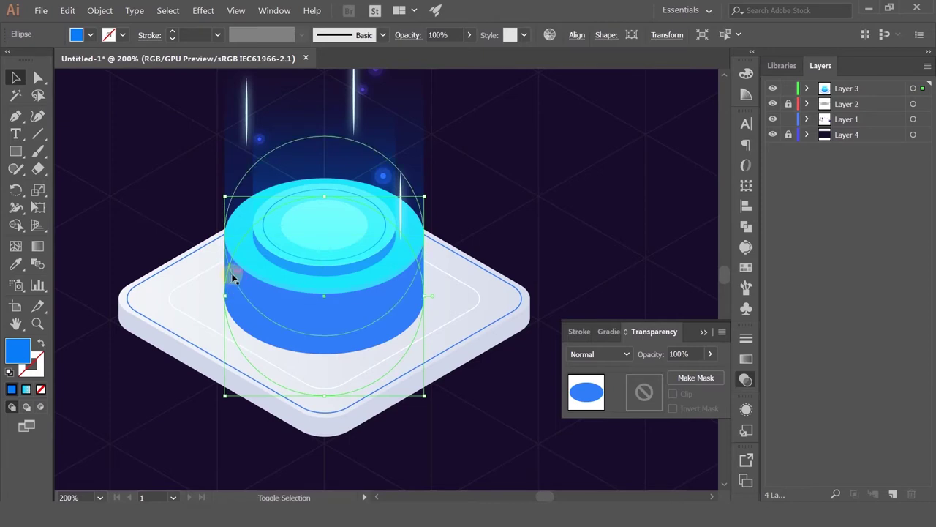
shift+click(228, 272)
drag(293, 338, 309, 322)
key(ctrl+z)
click(109, 13)
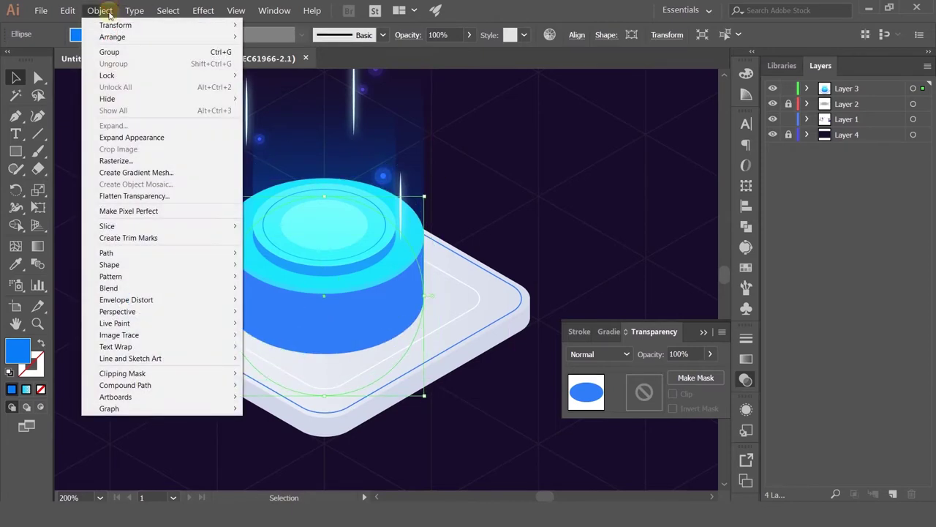
click(117, 137)
Unite the expanded blue ellipse and the blue side rectangle into one cylinder side shape.
shift+click(228, 272)
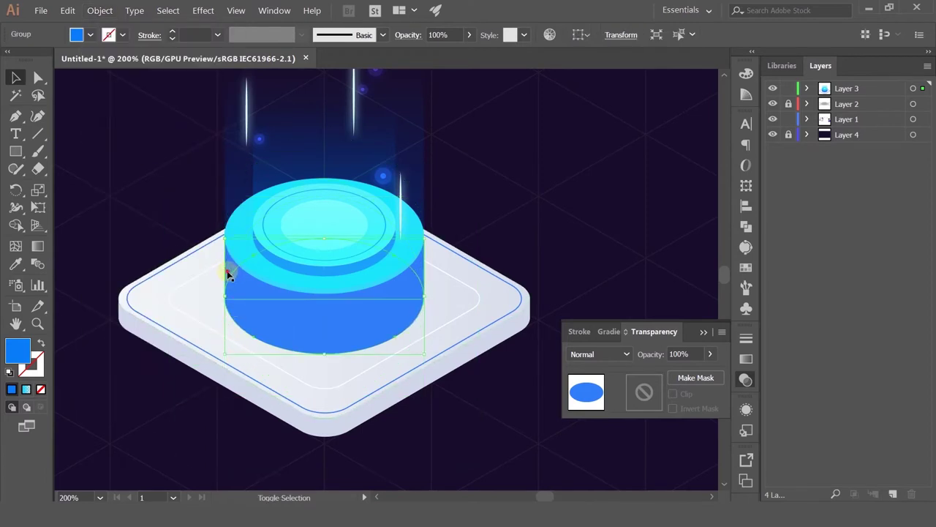
shift+click(329, 318)
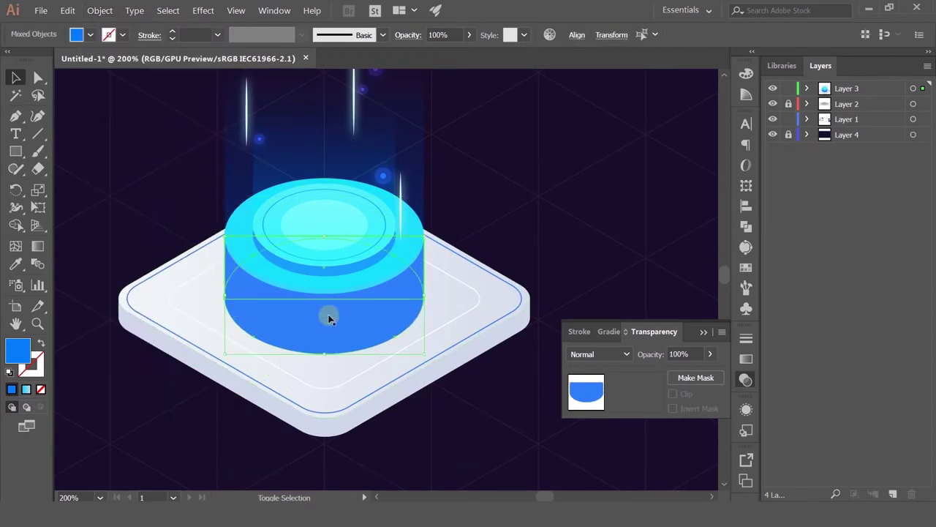
click(748, 361)
click(667, 331)
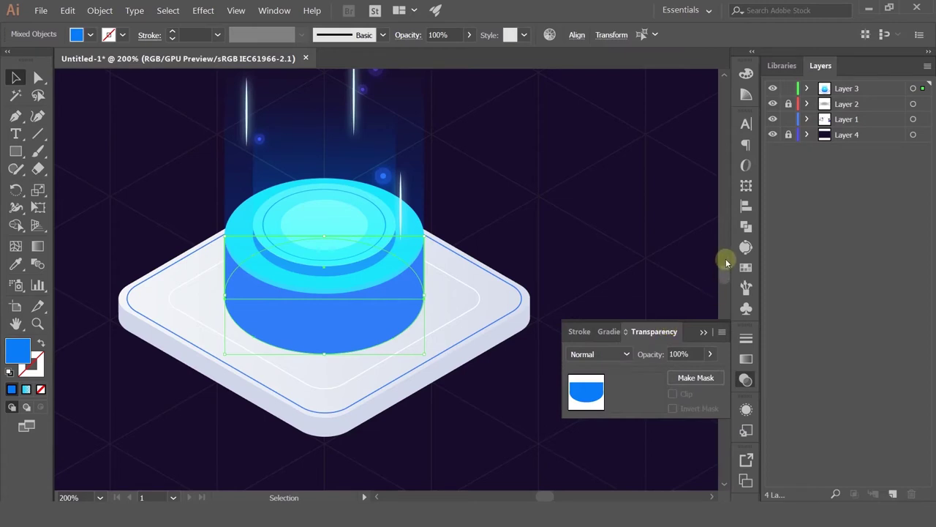
click(746, 226)
click(575, 153)
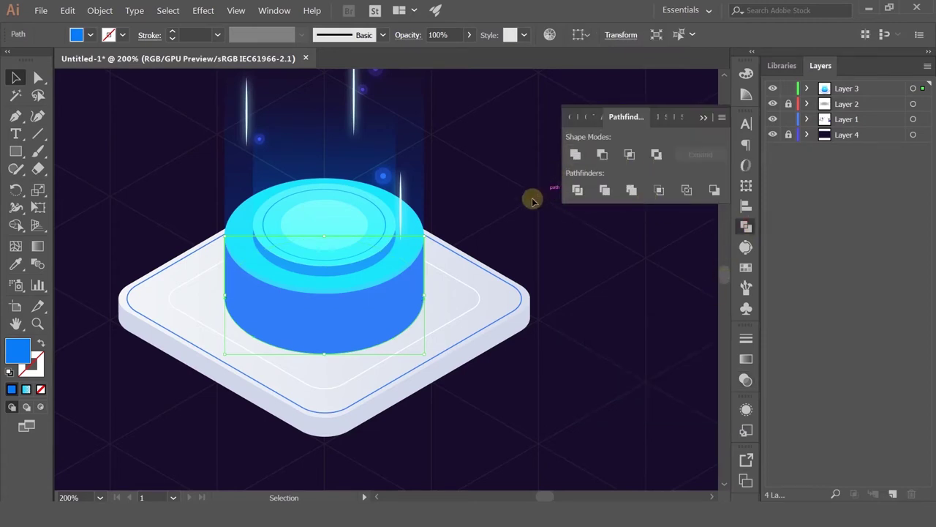
Draw a small square in the cylinder's blue (337dff) beside the platform and place a duplicate next to it.
double_click(18, 353)
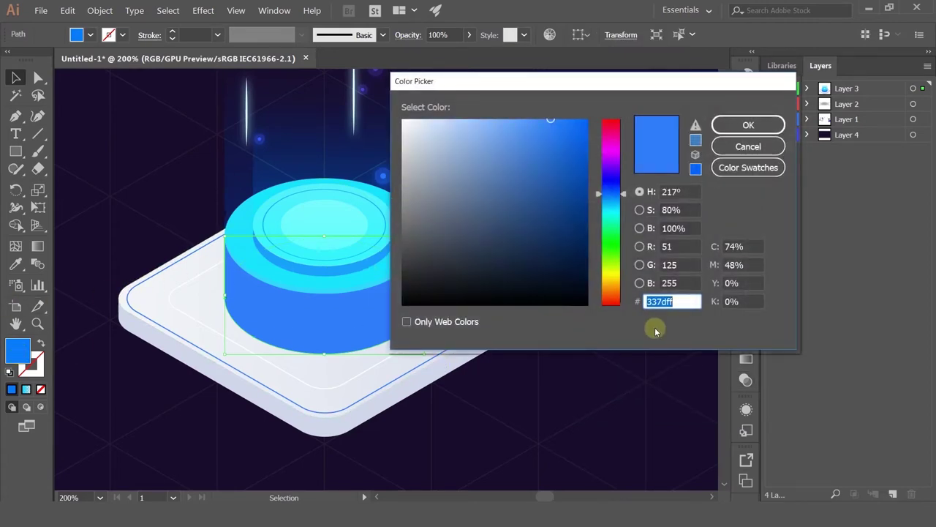
click(745, 125)
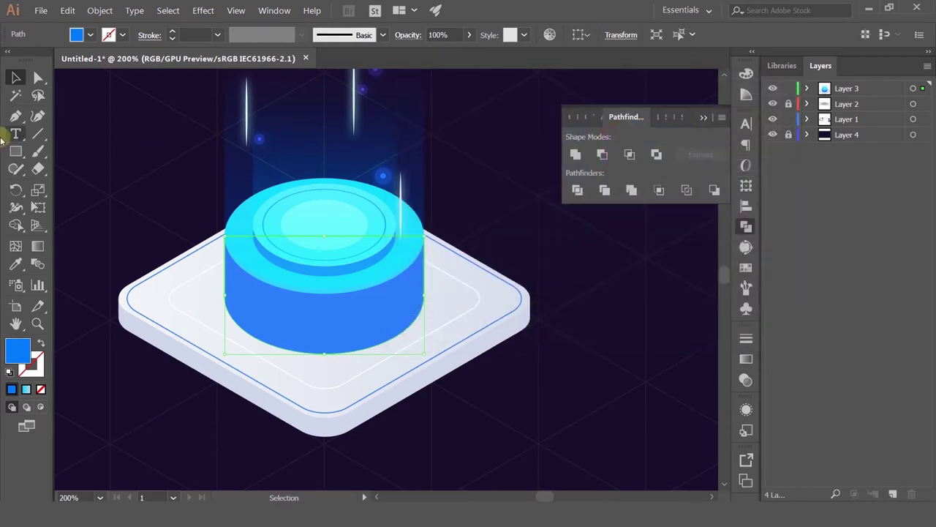
key(m)
drag(479, 175, 530, 224)
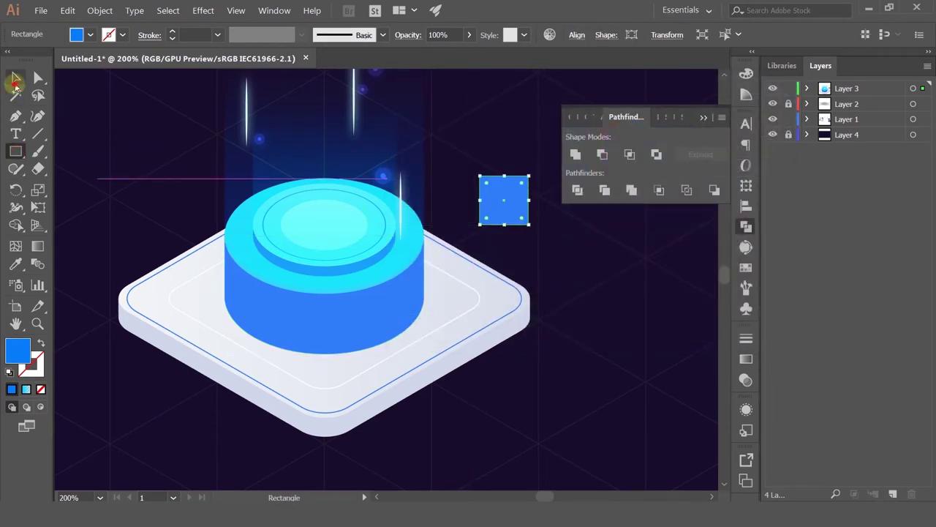
click(15, 83)
drag(443, 168, 328, 206)
drag(381, 235, 442, 251)
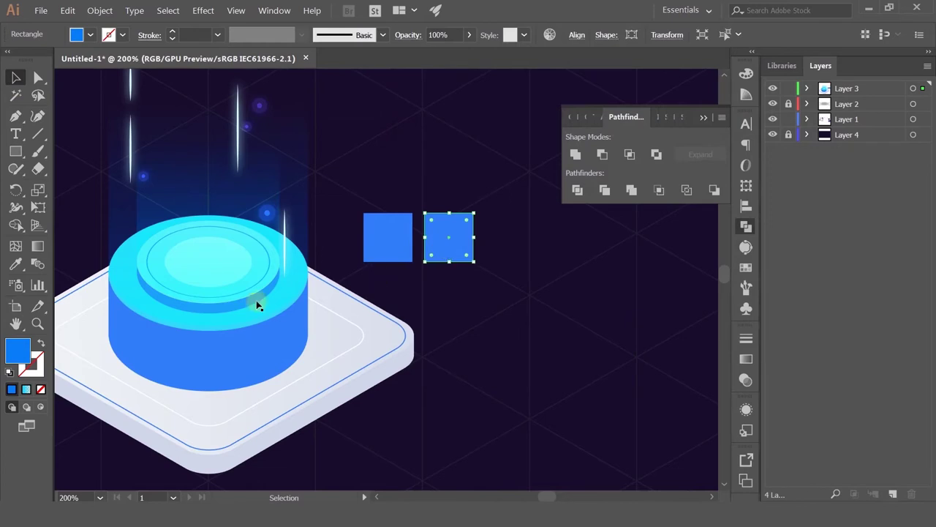
Set the duplicate square's fill to the darker blue 285bc6.
double_click(19, 353)
click(641, 211)
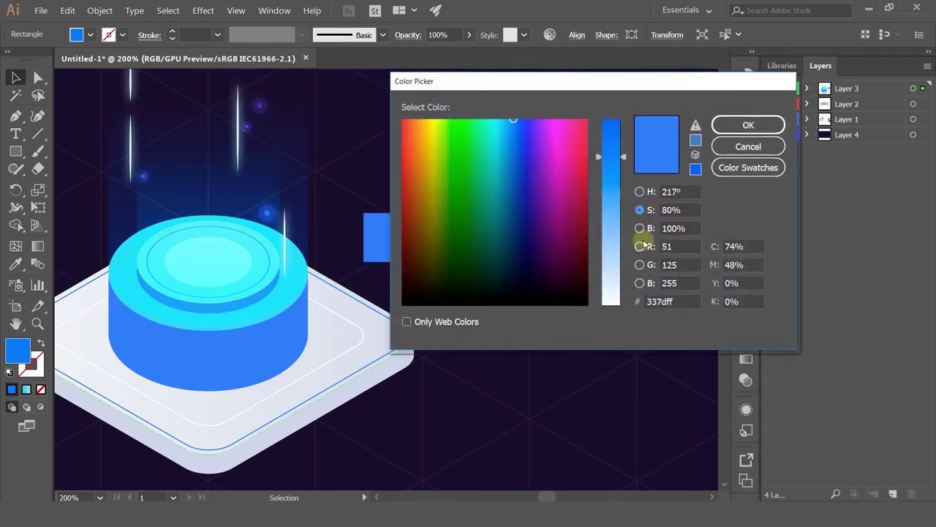
click(648, 229)
mouse_move(620, 172)
mouse_down()
mouse_move(624, 153)
mouse_move(627, 160)
mouse_up()
click(647, 212)
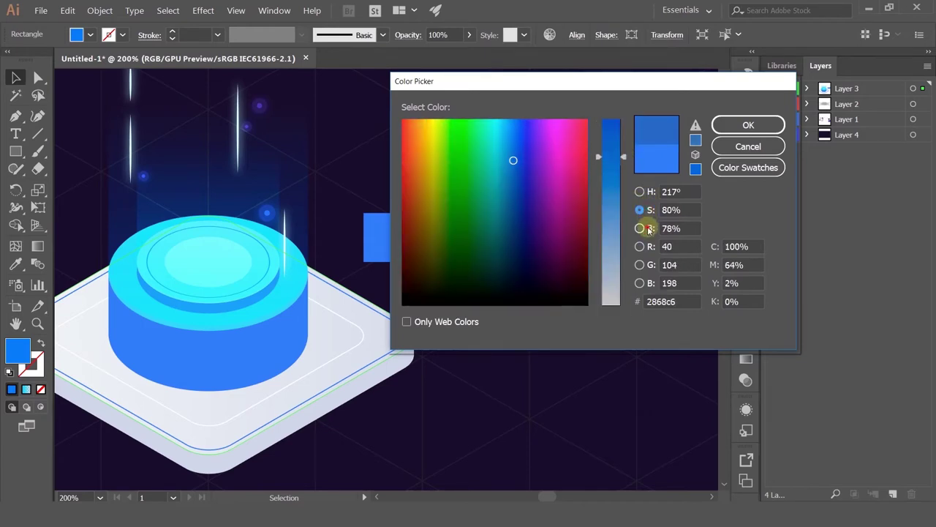
click(648, 228)
click(648, 247)
click(647, 263)
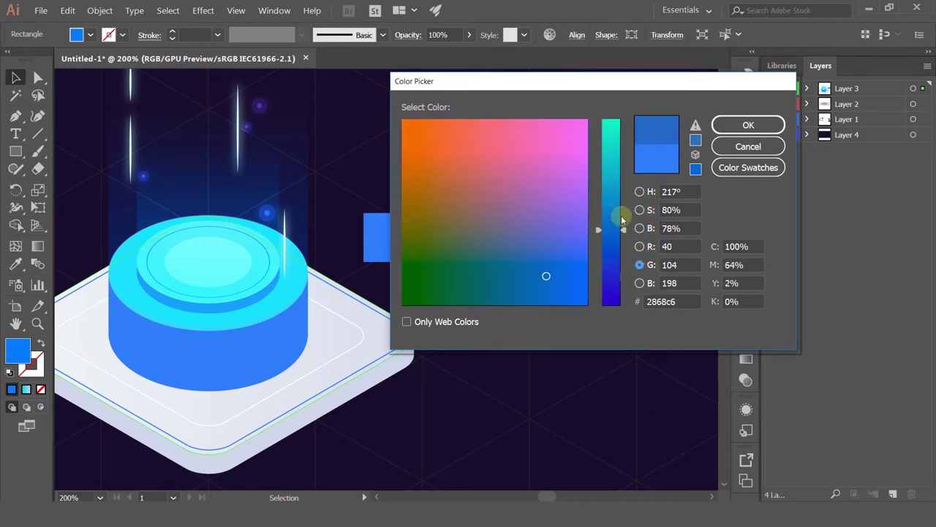
mouse_move(622, 227)
mouse_down()
mouse_move(621, 220)
mouse_move(625, 235)
mouse_up()
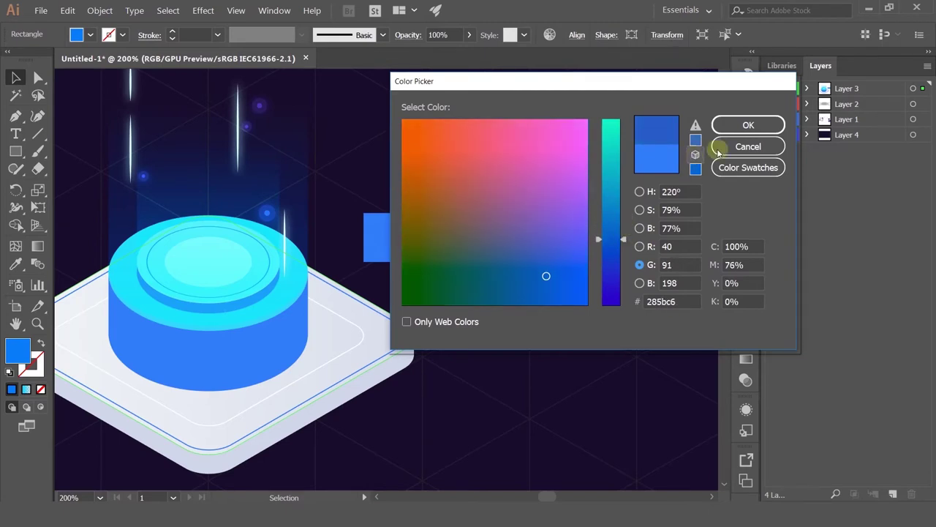
click(748, 124)
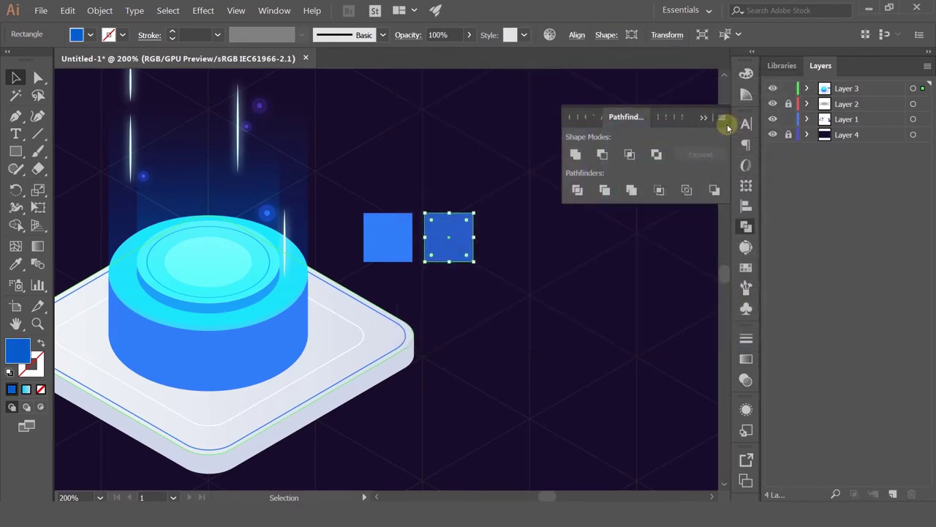
Save the colours of the two blue sample squares as a new swatch colour group created from the selected artwork.
click(473, 186)
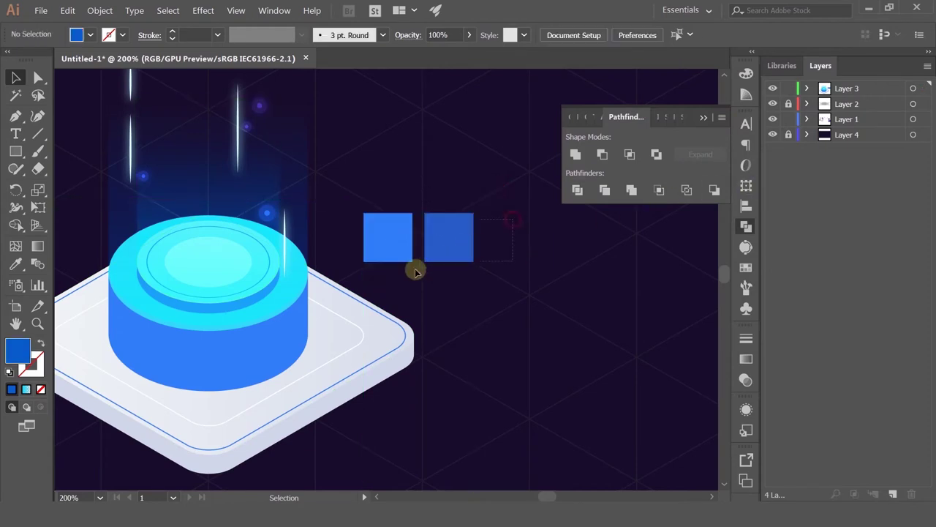
drag(405, 274, 404, 275)
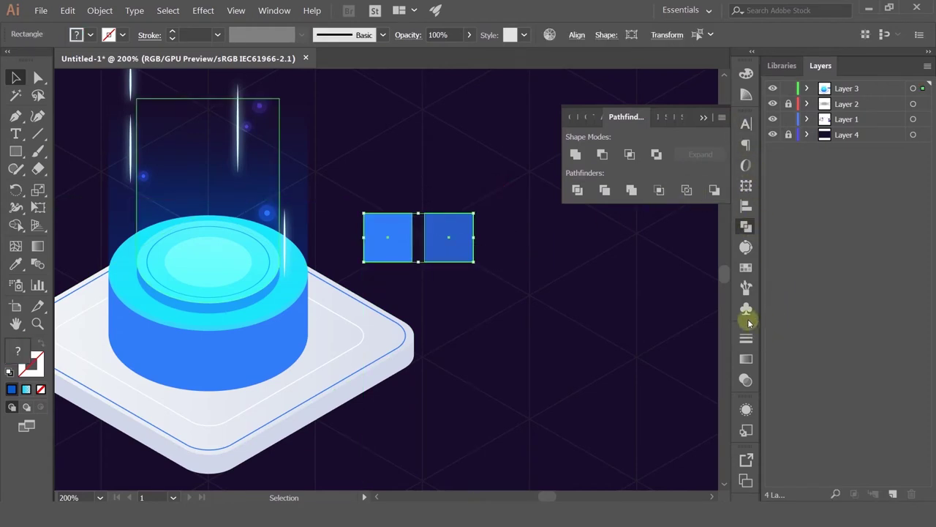
click(746, 268)
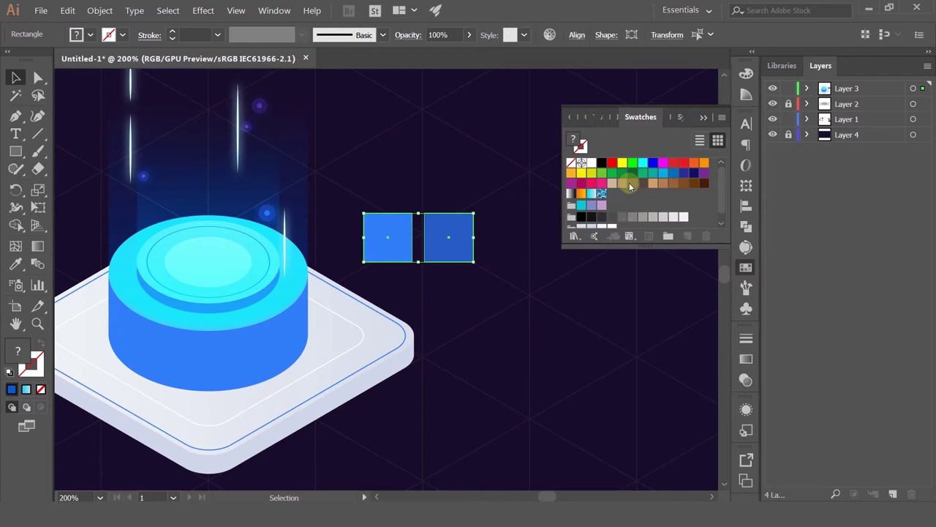
click(612, 221)
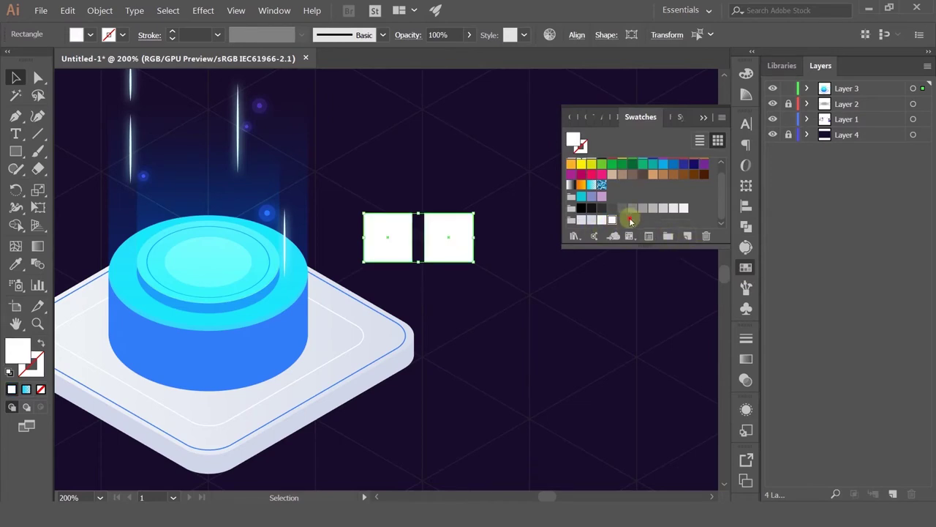
key(ctrl+z)
key(v)
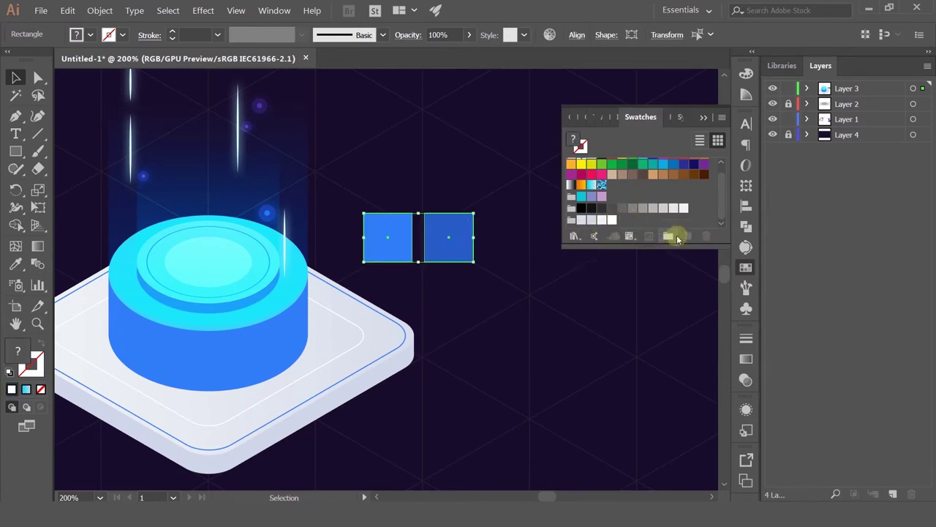
click(668, 235)
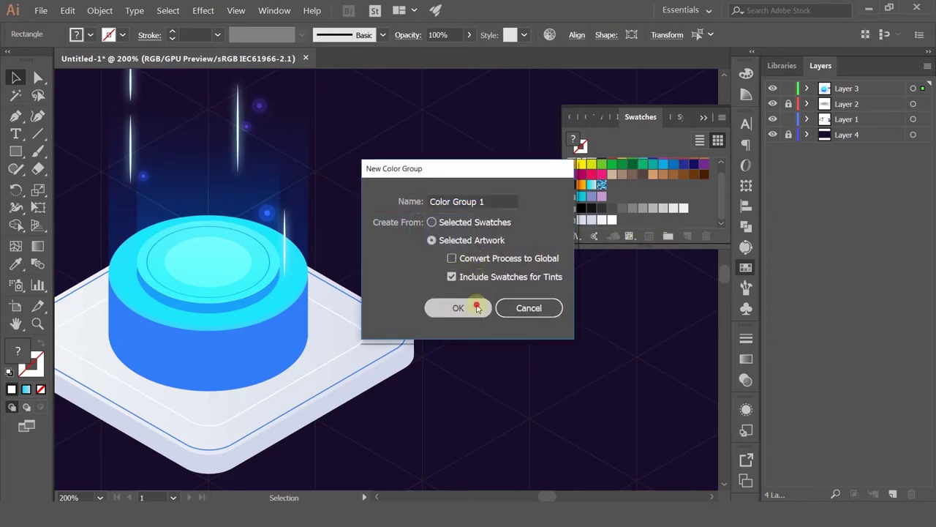
click(476, 305)
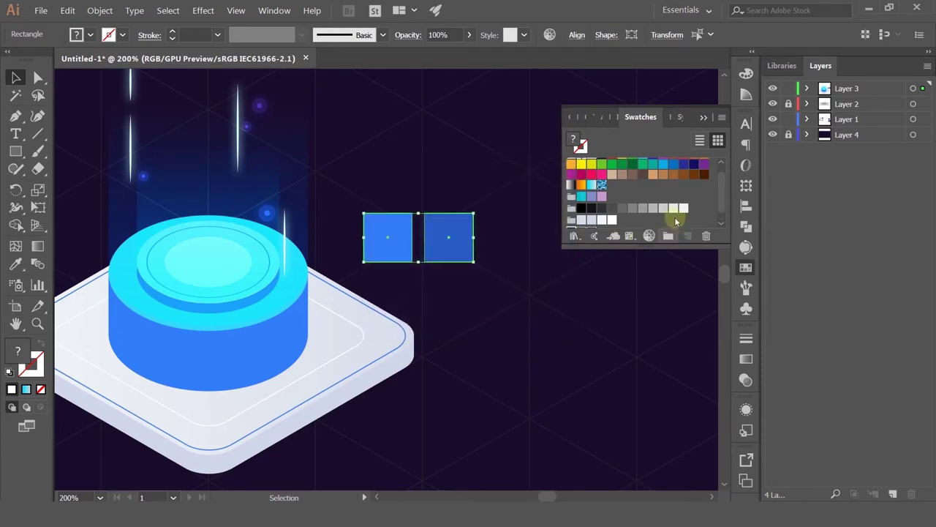
click(518, 317)
Apply a linear gradient to the large cylinder's side and set its starting stop to the saved lighter blue 337dff.
click(221, 356)
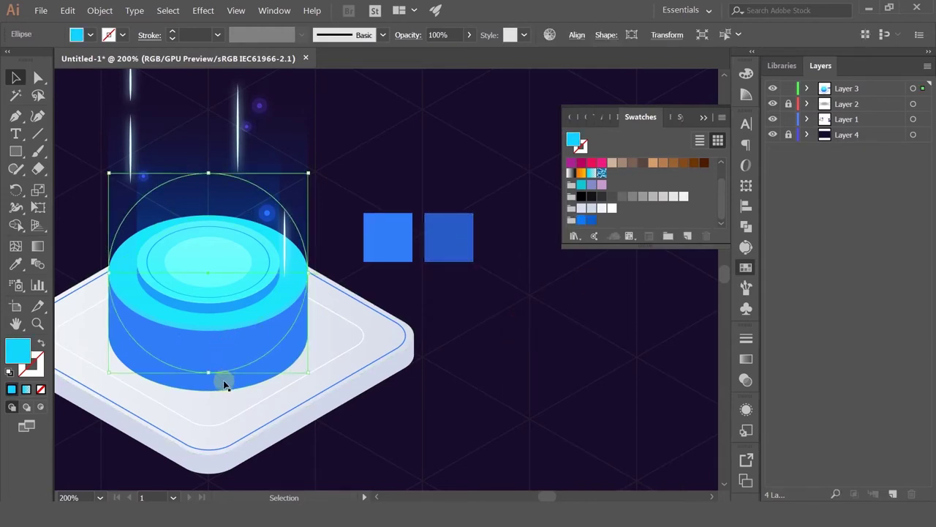
click(221, 380)
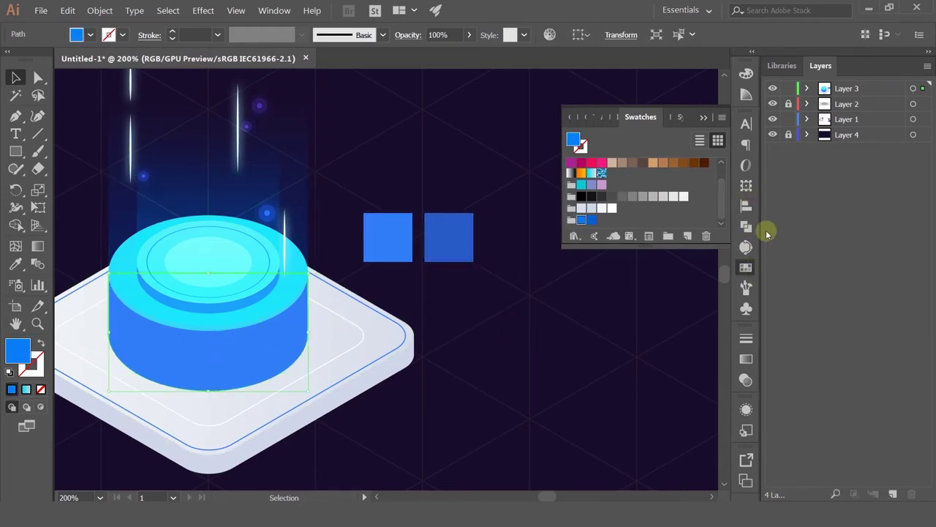
click(746, 358)
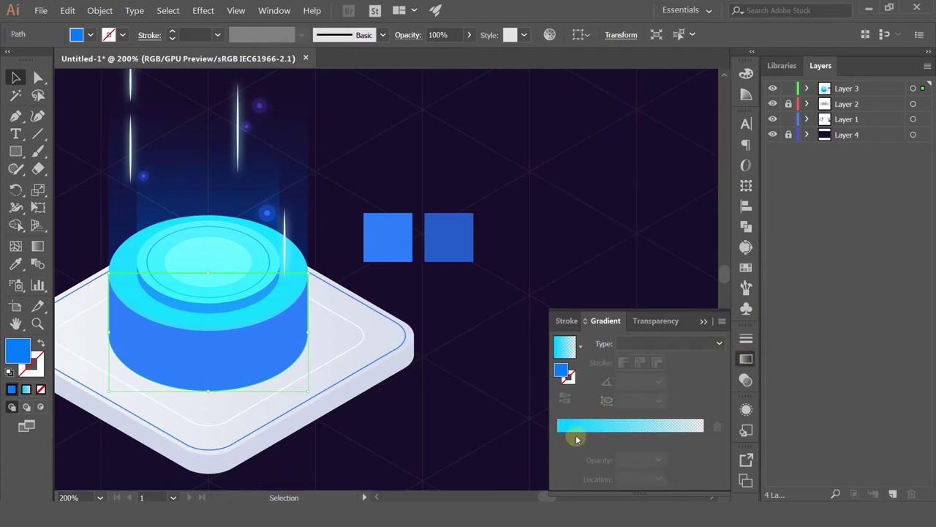
click(563, 432)
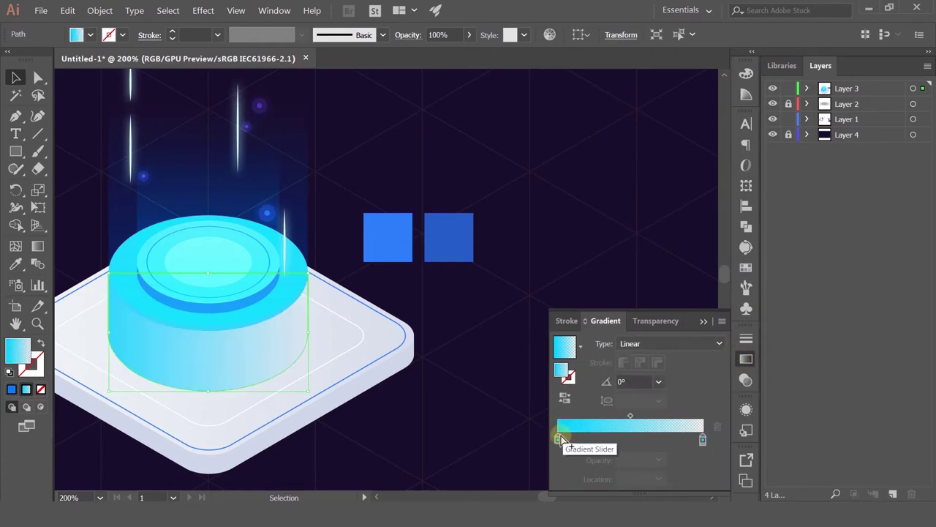
click(558, 439)
double_click(558, 439)
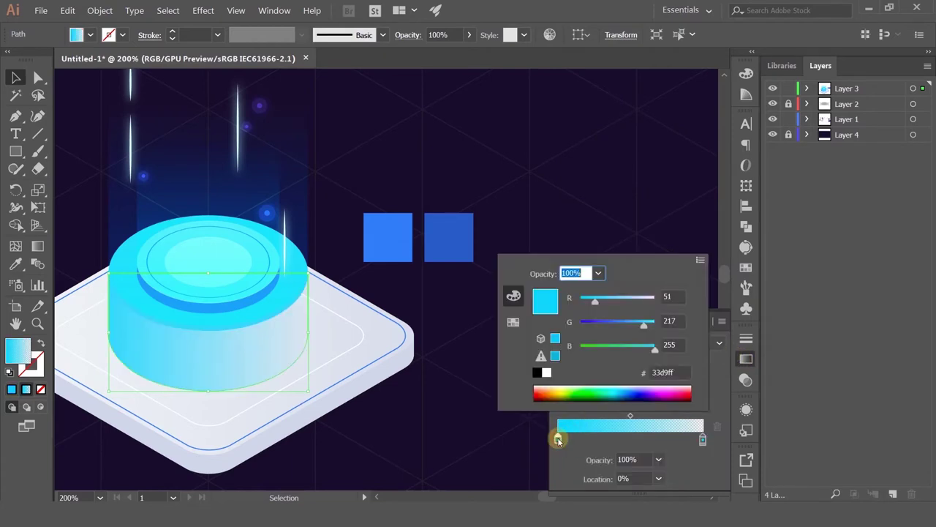
click(512, 323)
click(545, 359)
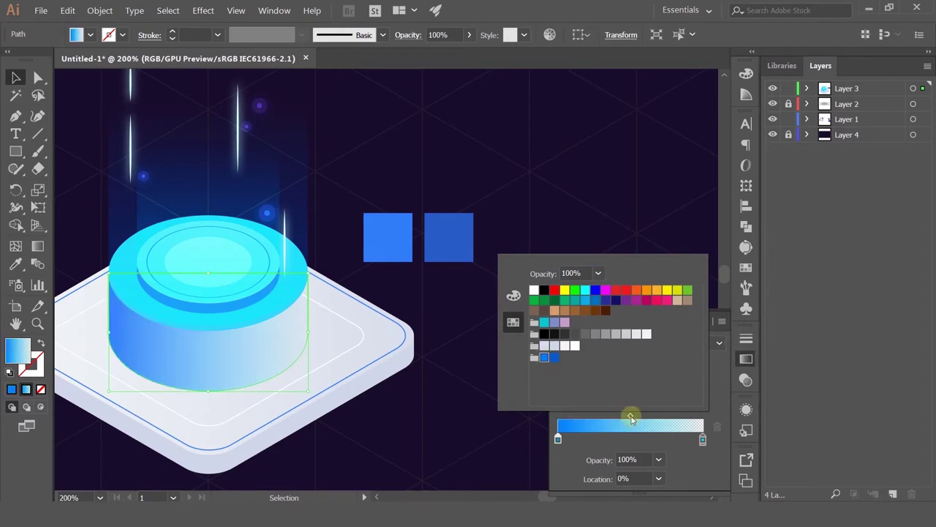
Set the end stop of the cylinder side's gradient to the saved darker blue 285bc6 at 100% opacity.
click(702, 438)
double_click(702, 439)
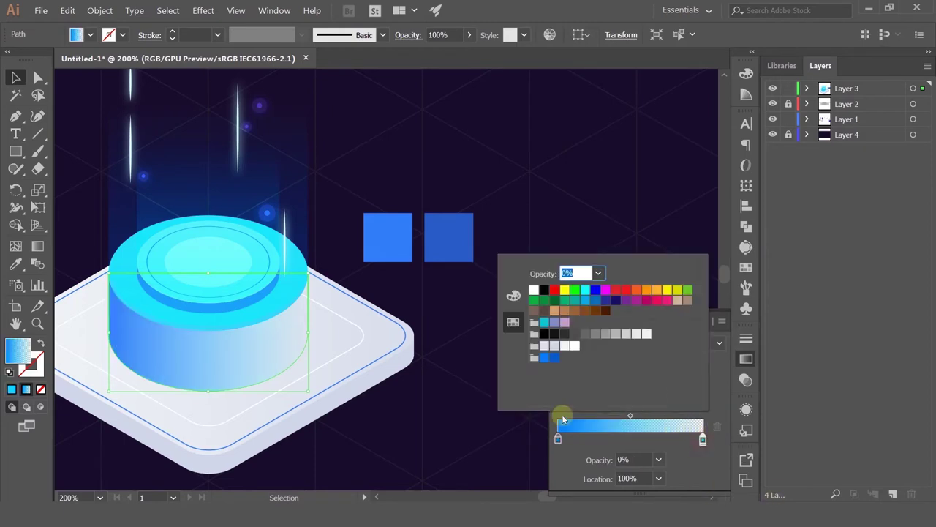
click(552, 359)
click(693, 452)
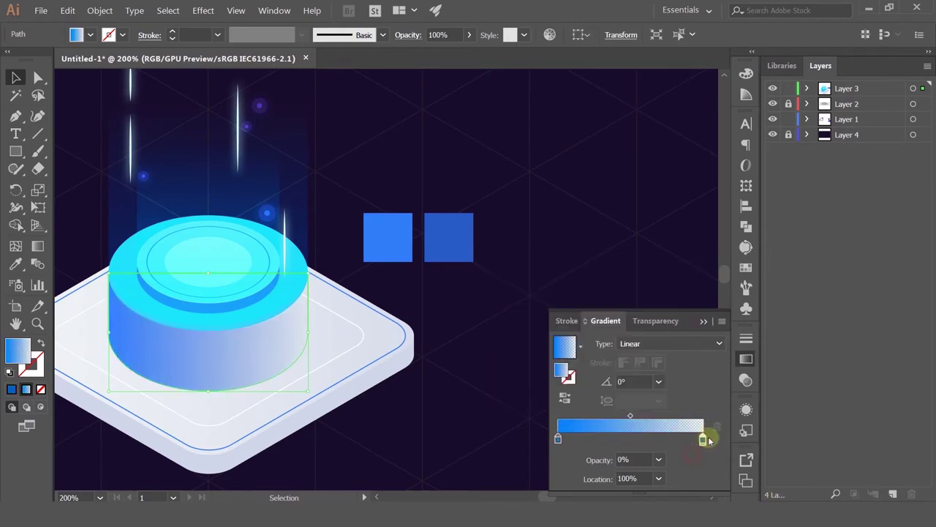
click(658, 459)
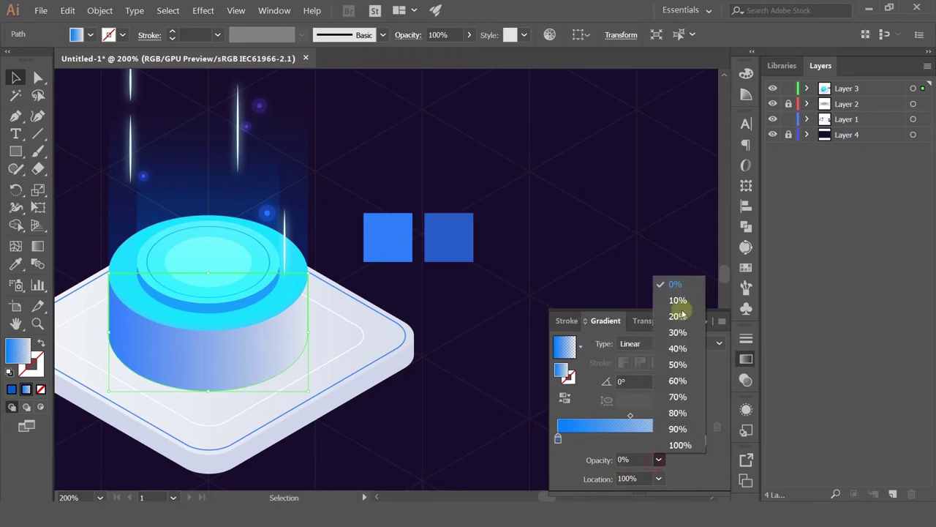
click(684, 442)
click(590, 244)
drag(557, 262, 659, 226)
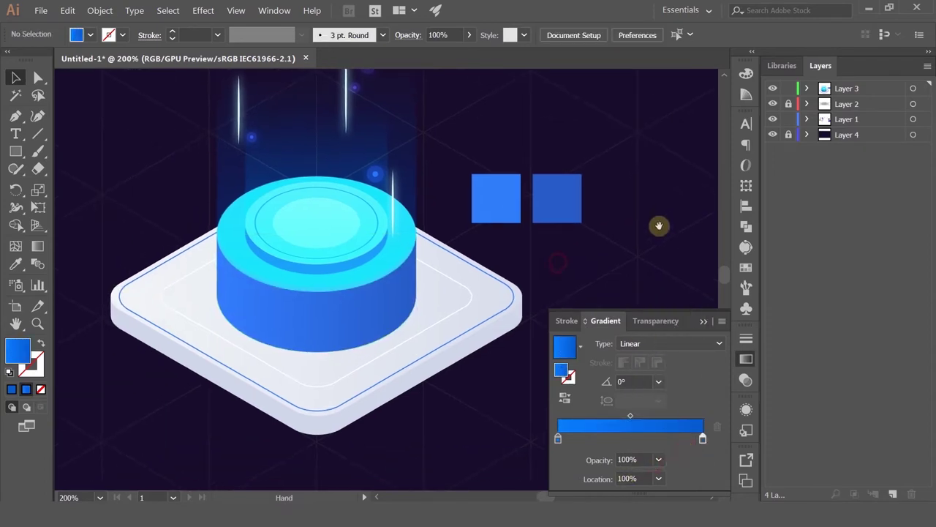
Duplicate the cylinder gradient's first stop to about 25% and recolour the stop at 0% to light blue 33b4ff.
click(363, 312)
click(358, 340)
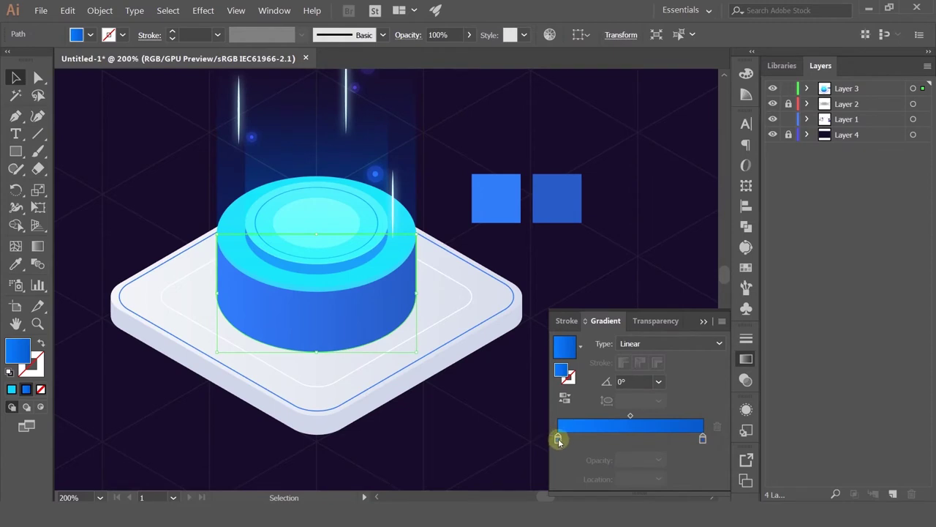
drag(558, 439, 594, 439)
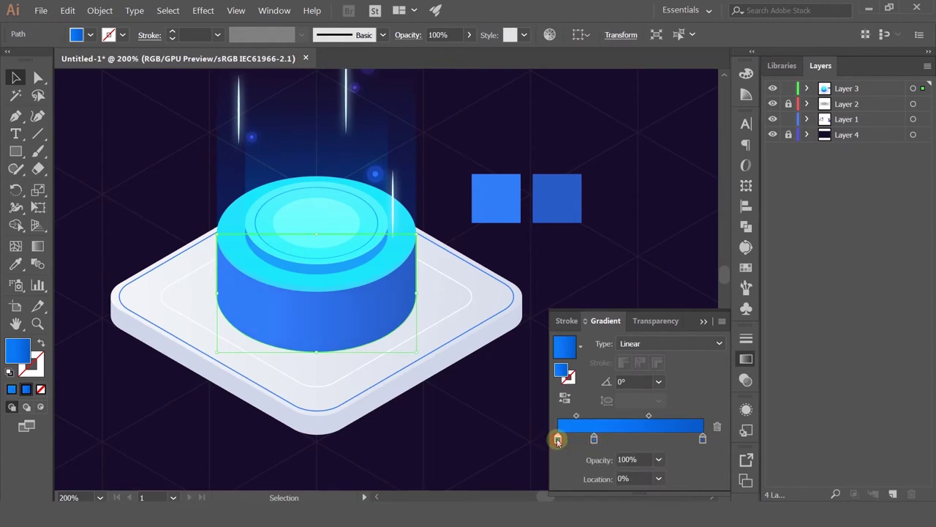
double_click(558, 439)
click(513, 297)
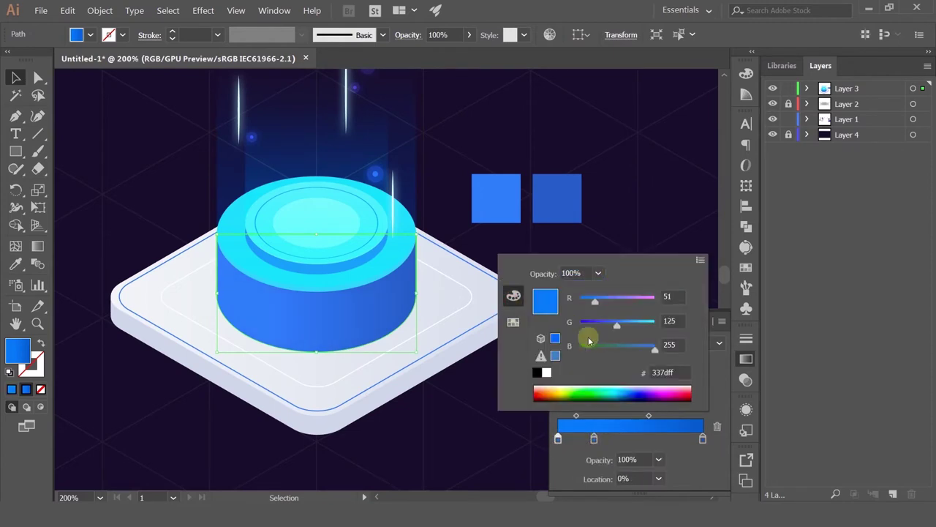
drag(618, 325, 633, 333)
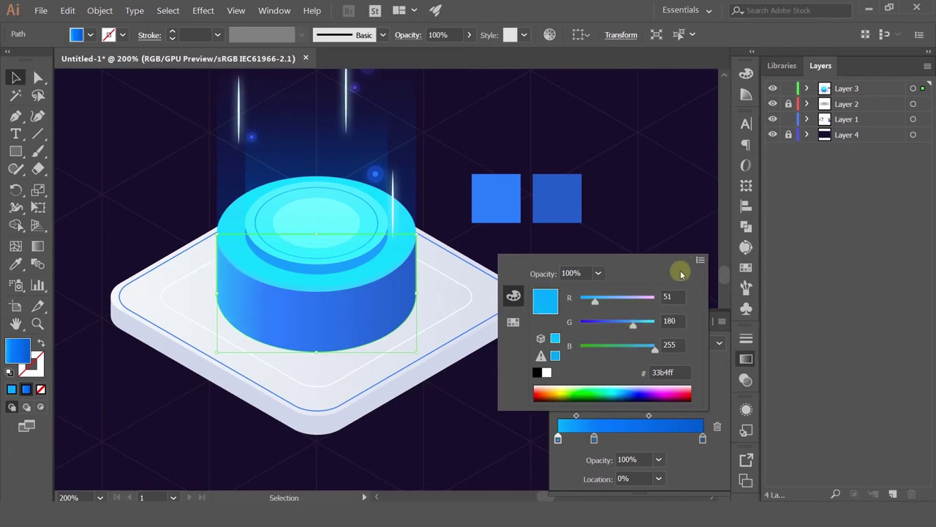
click(717, 398)
Swap the first stop back to 337dff, remove the spare blue stop, and place the light blue stop at about 28%.
drag(557, 442, 538, 438)
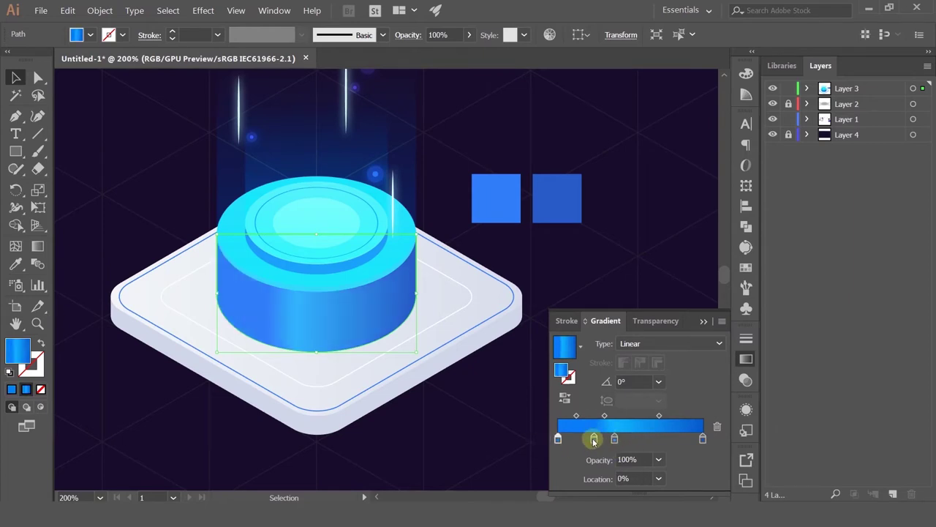
drag(594, 443, 564, 476)
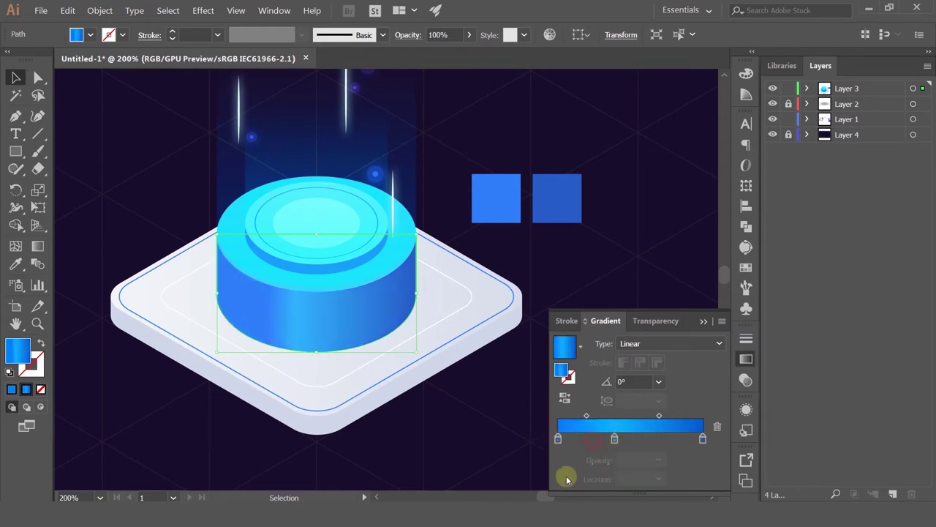
drag(620, 441, 602, 442)
click(598, 438)
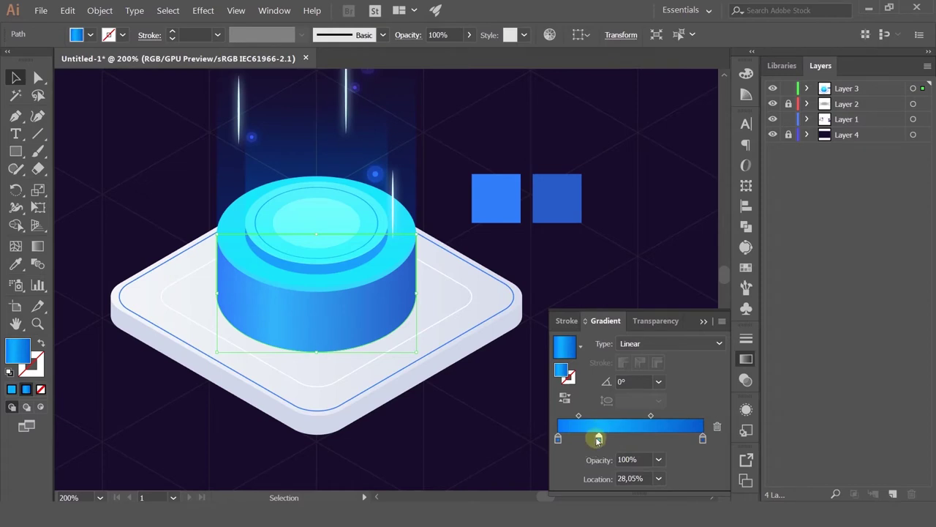
Put a lighter blue stop at the end of the cylinder gradient and move the darker blue stop to about 73.6%.
drag(653, 421, 595, 444)
drag(703, 440, 637, 443)
click(716, 426)
click(704, 440)
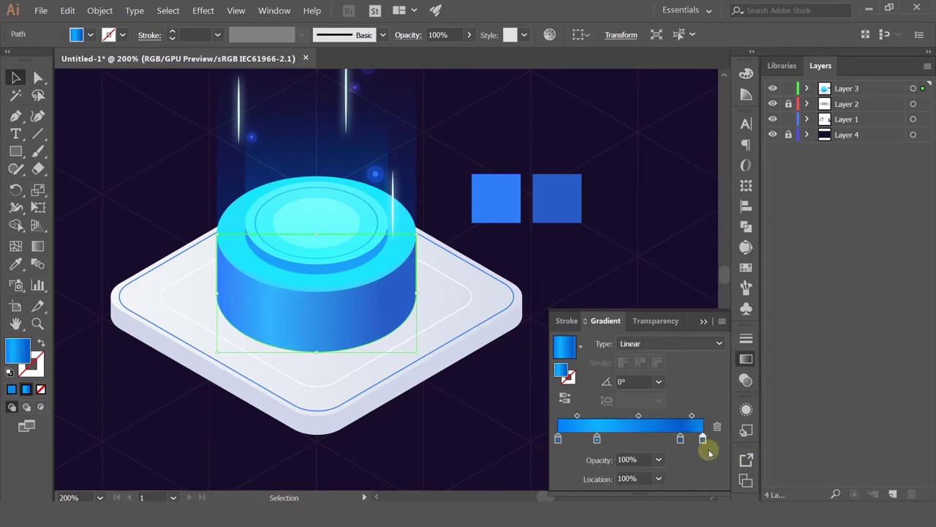
drag(664, 439, 658, 442)
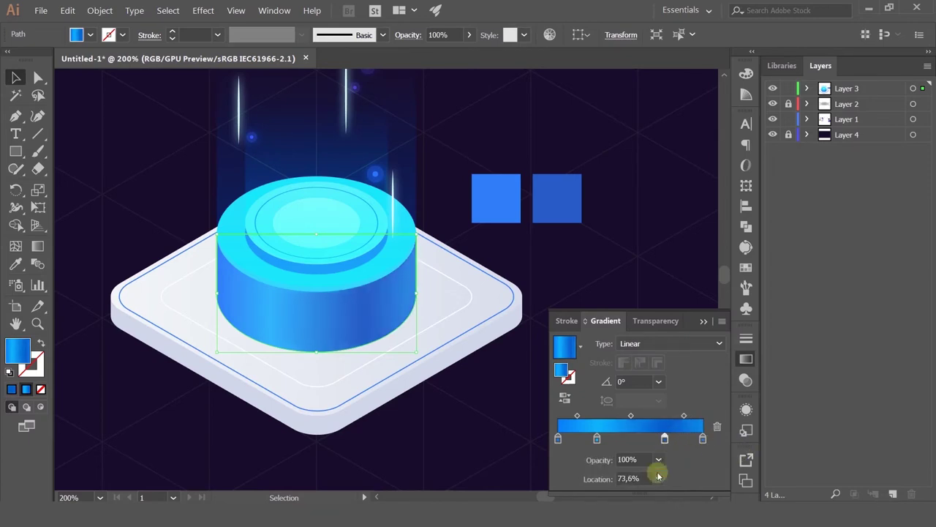
Fine-tune the cylinder gradient with the light stop at about 27%, the dark stop at about 67%, and the last midpoint at 71.43%.
scroll(442, 357, down, 3)
scroll(442, 359, up, 2)
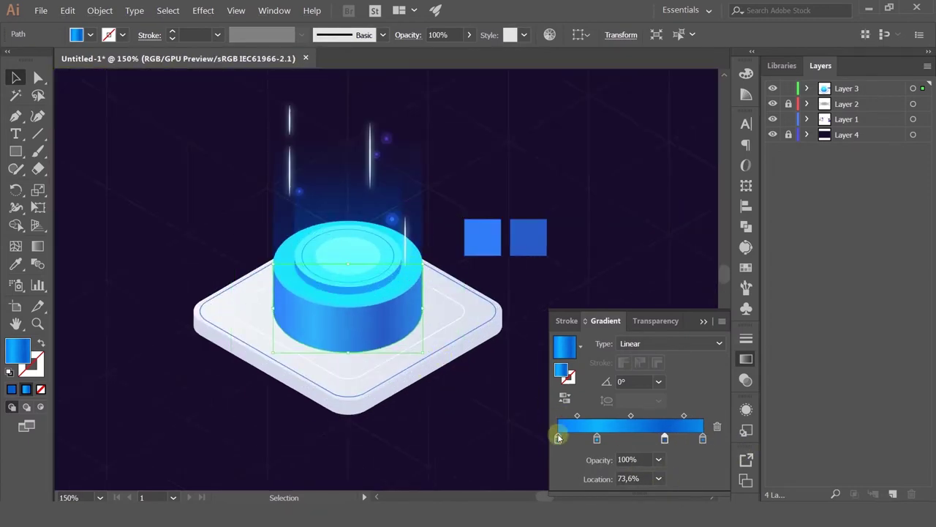
drag(597, 438, 604, 440)
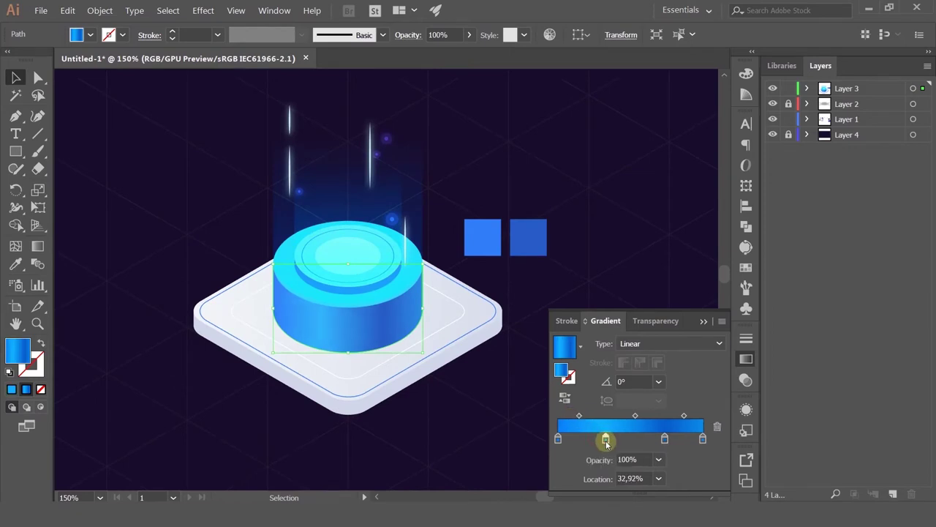
mouse_move(664, 439)
mouse_down()
mouse_move(621, 416)
mouse_move(596, 437)
mouse_move(622, 417)
mouse_up()
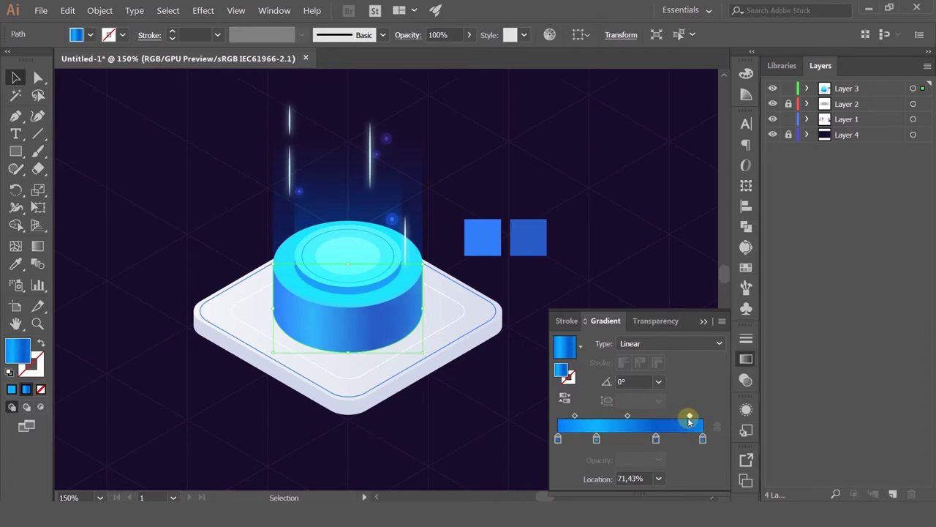
click(201, 188)
scroll(201, 189, down, 1)
drag(342, 206, 353, 253)
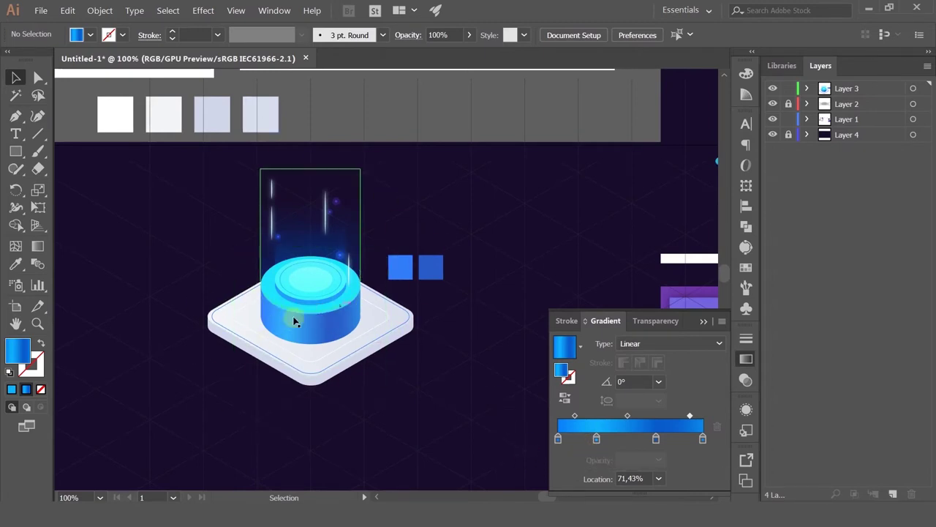
scroll(255, 275, up, 2)
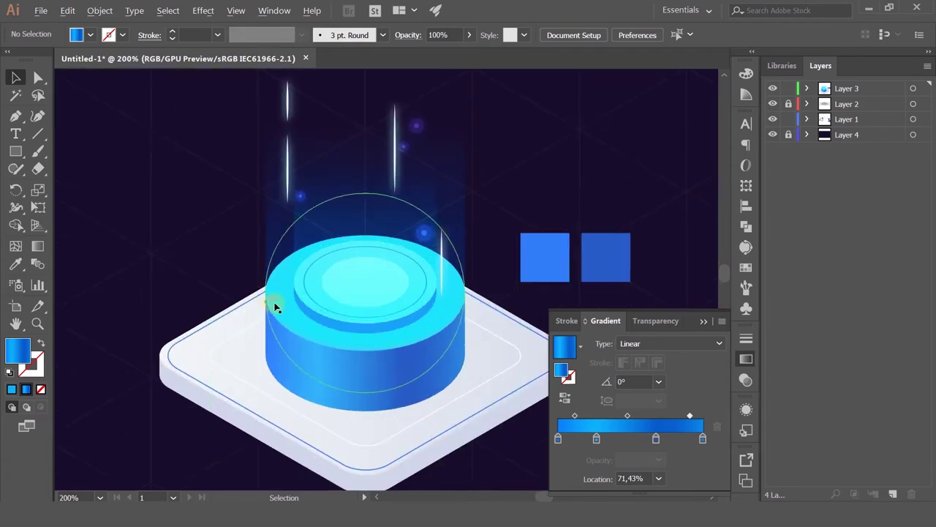
click(351, 286)
key(space)
drag(438, 449, 412, 372)
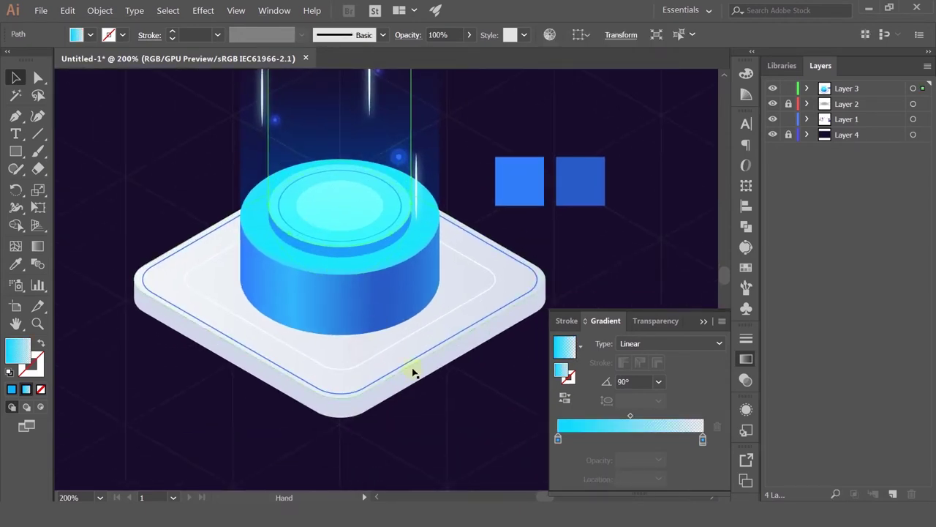
click(455, 424)
click(256, 300)
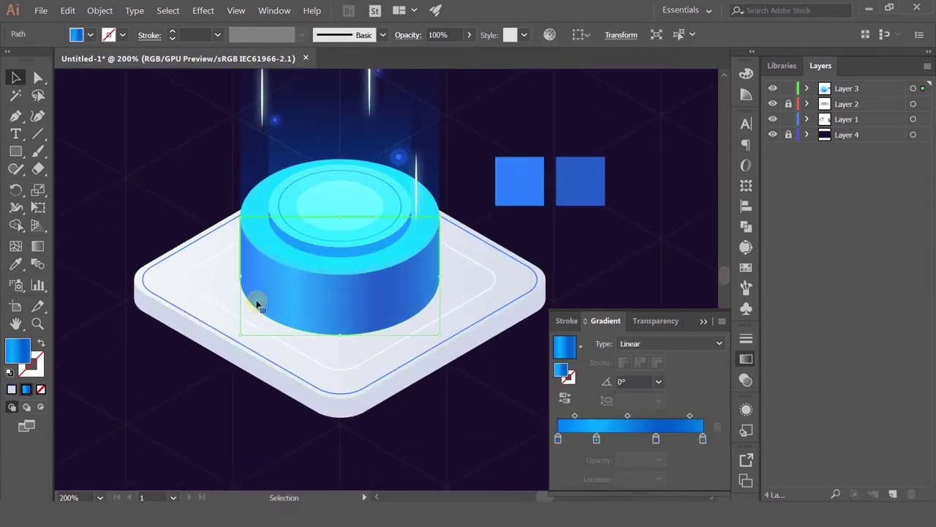
drag(256, 301, 241, 333)
key(ctrl+z)
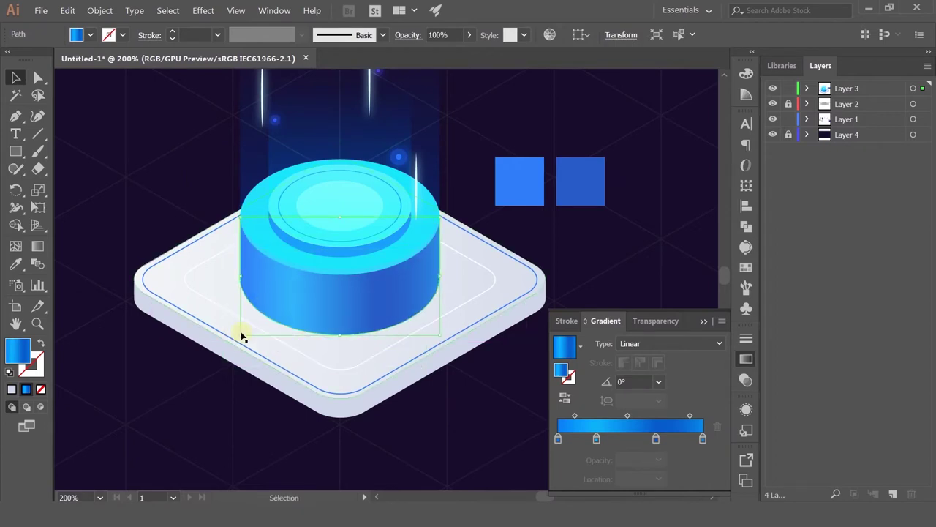
click(249, 237)
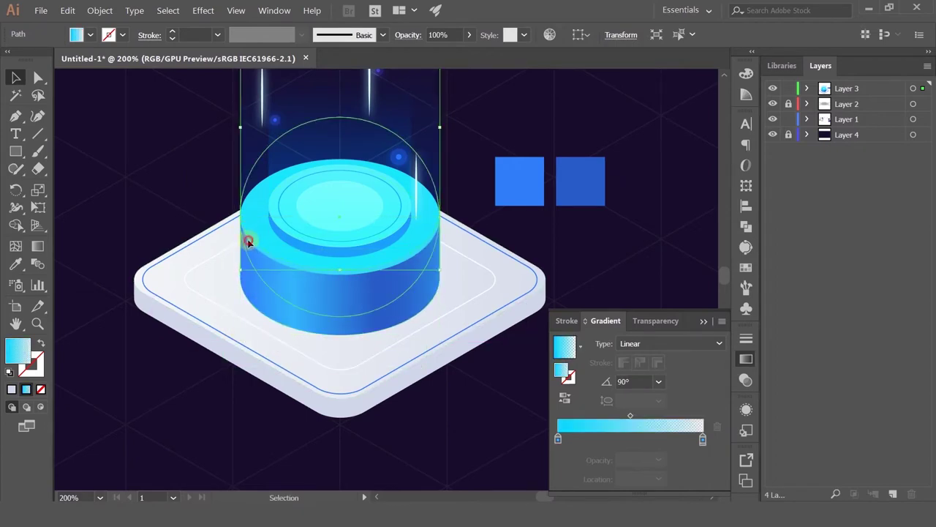
click(338, 200)
drag(343, 218, 314, 256)
key(ctrl+z)
click(256, 228)
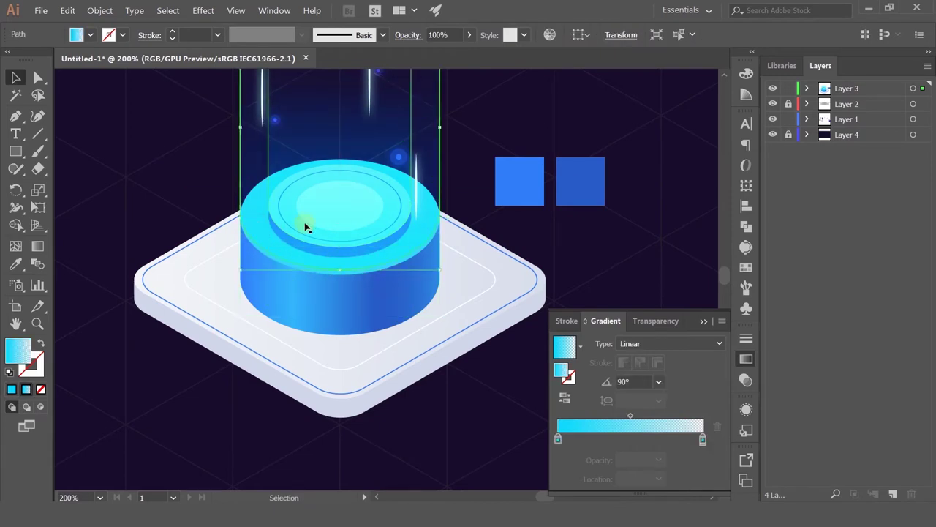
click(262, 252)
drag(342, 219, 330, 273)
key(ctrl+z)
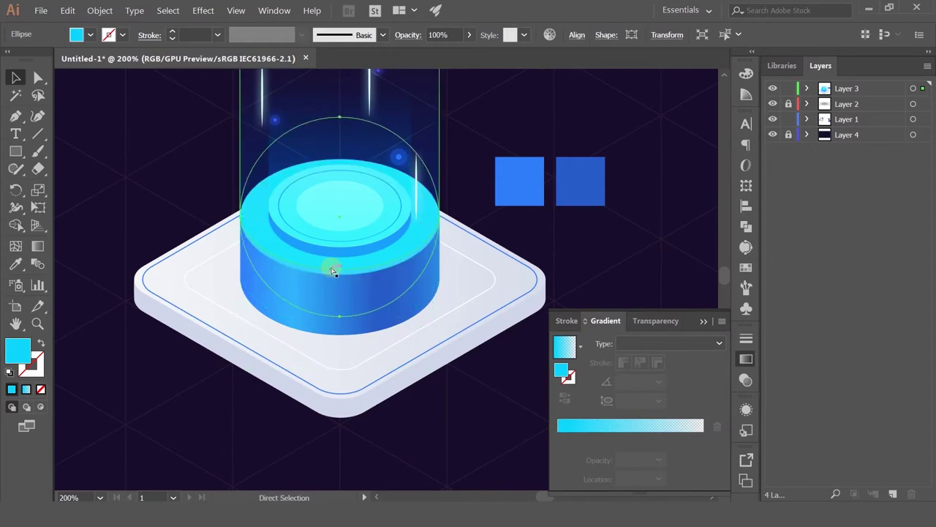
drag(341, 221, 336, 289)
key(ctrl+z)
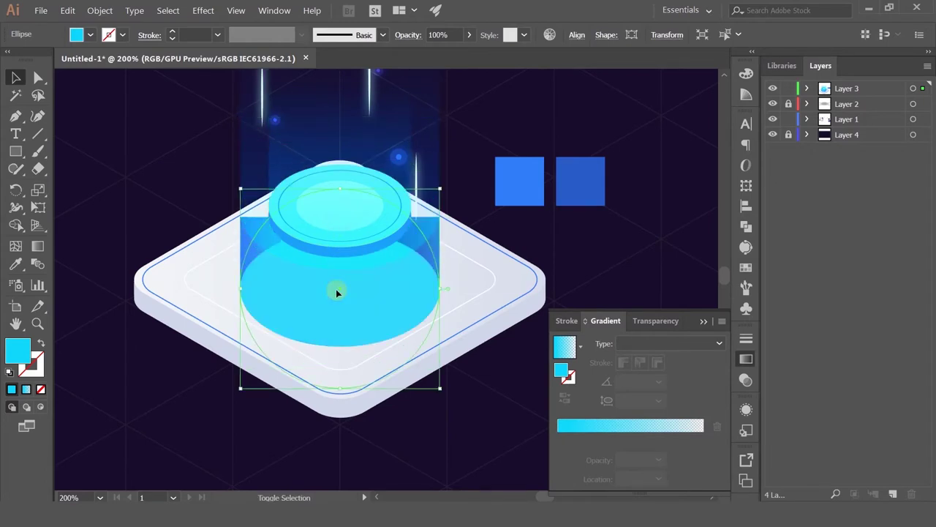
drag(338, 219, 328, 282)
key(ctrl+z)
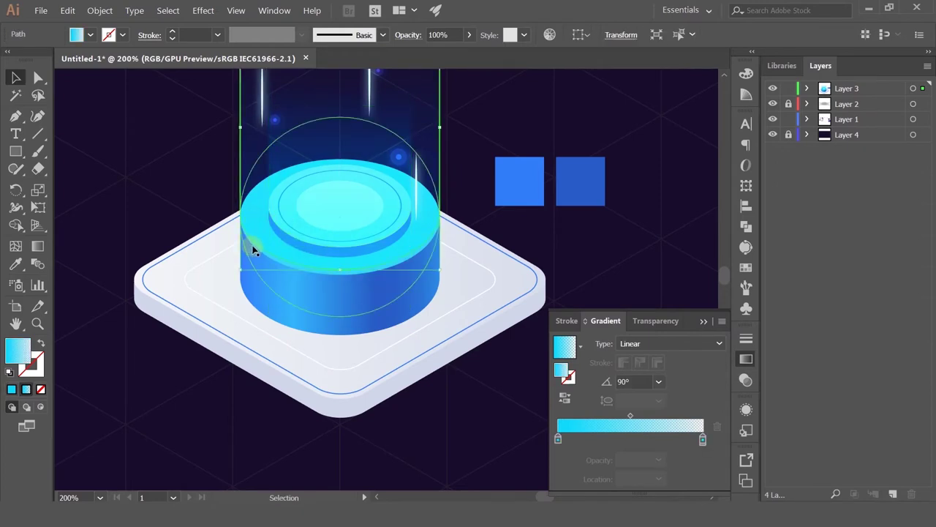
Duplicate the cylinder's large top ellipse straight down so the copy covers the cylinder's base.
click(252, 243)
drag(340, 221, 332, 297)
key(ctrl+z)
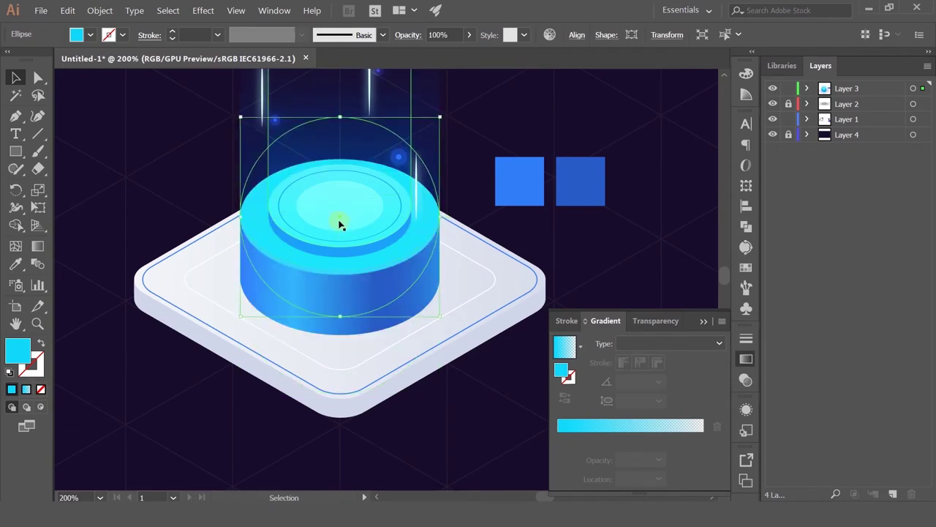
key(ctrl+shift+])
drag(339, 223, 318, 306)
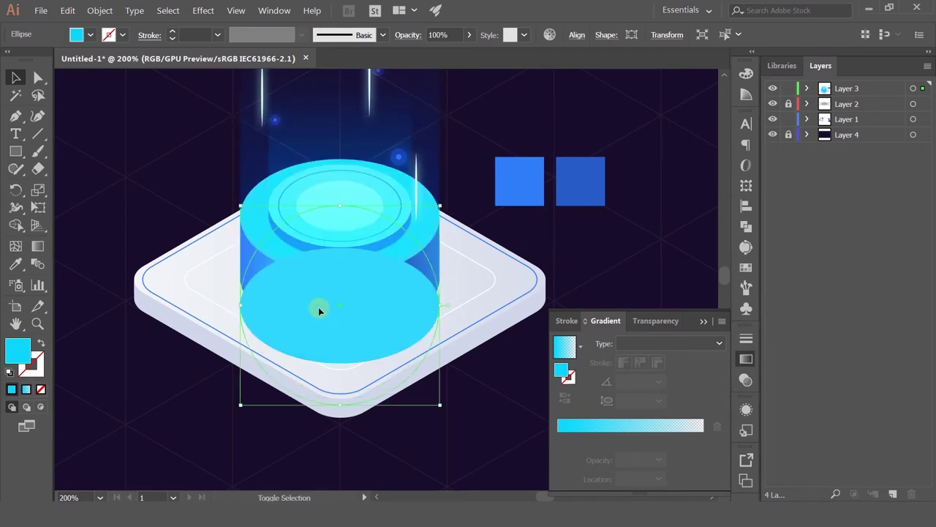
Add a Drop Shadow effect to the ellipse copy with the preview on and the shadow coloured dark blue.
click(204, 11)
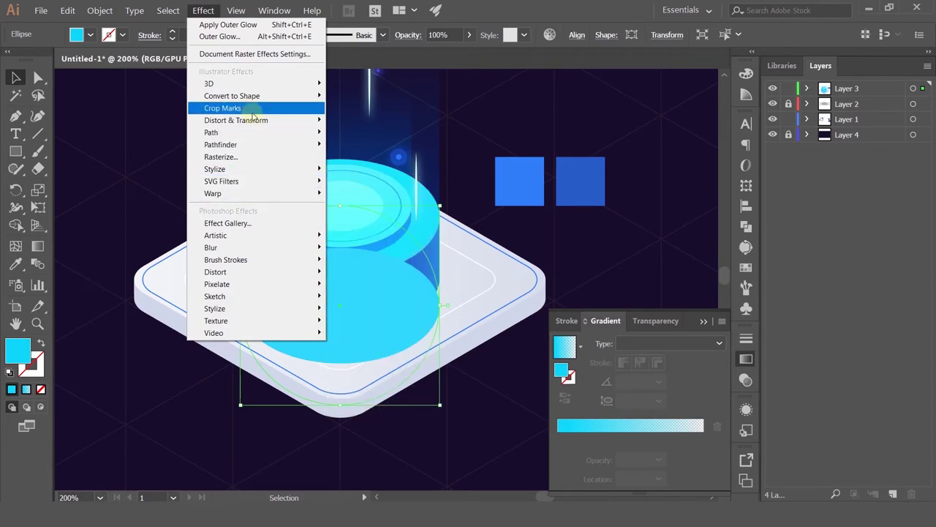
mouse_move(258, 173)
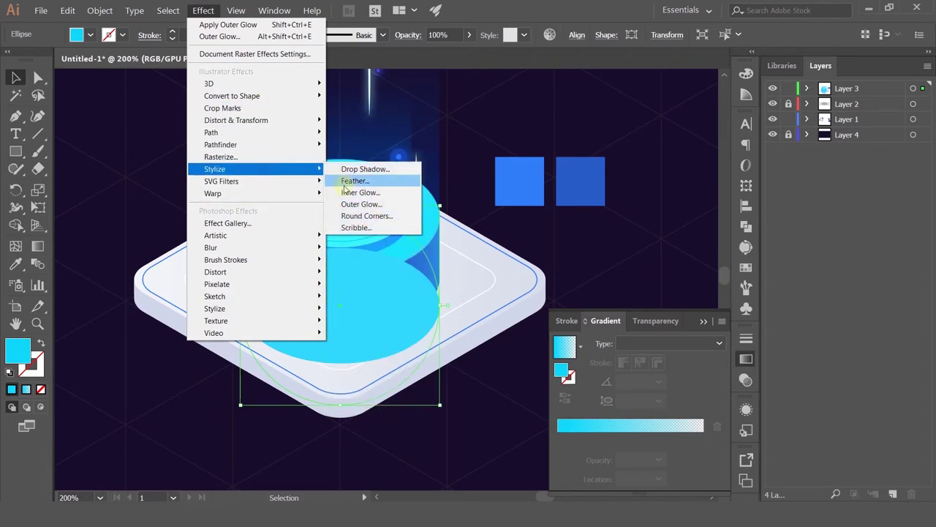
click(368, 169)
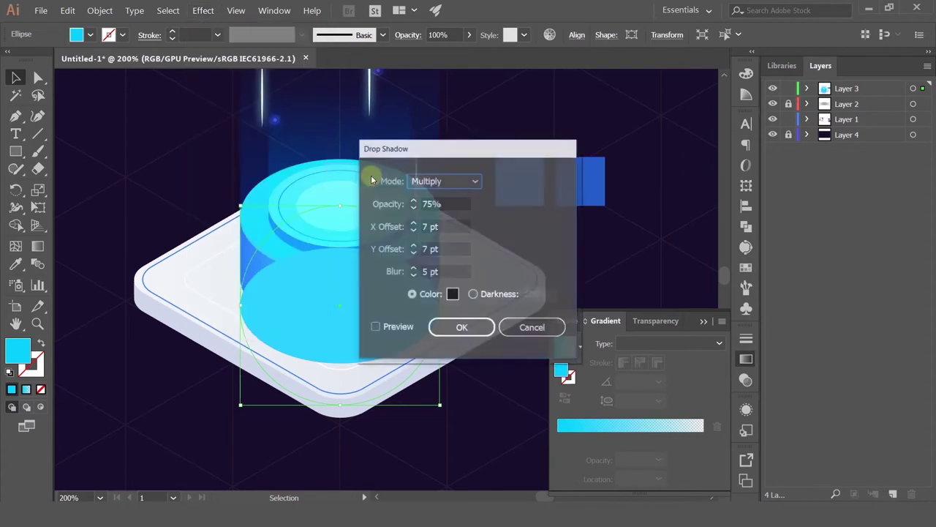
click(407, 327)
drag(455, 153, 566, 82)
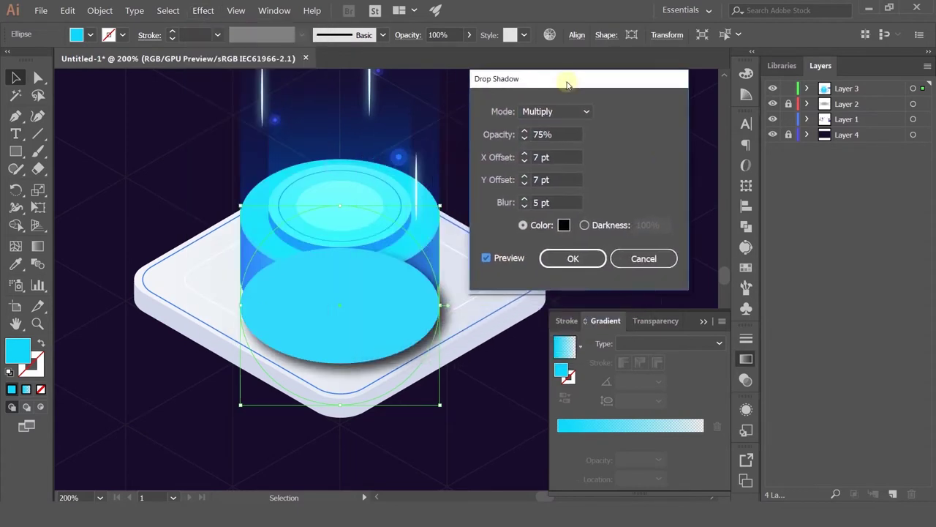
click(565, 226)
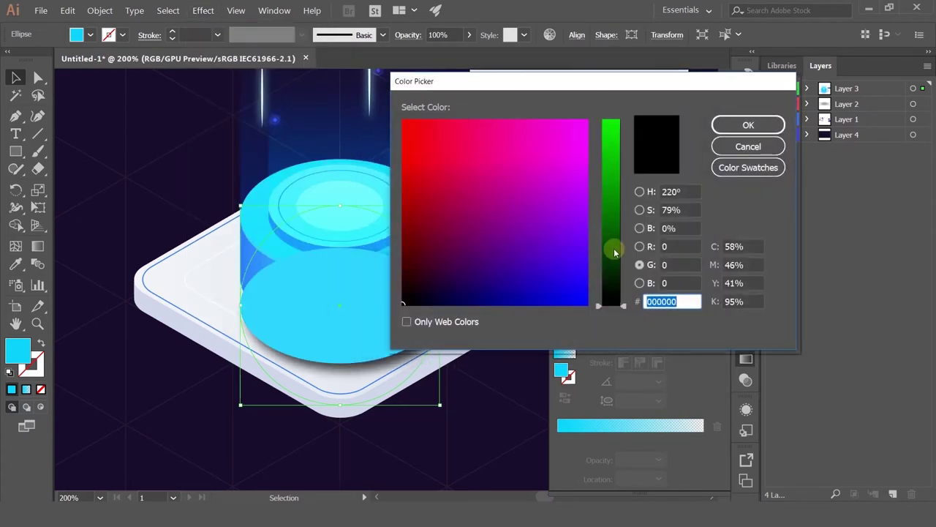
click(640, 191)
mouse_move(591, 193)
mouse_down()
mouse_move(577, 197)
mouse_move(599, 245)
mouse_move(564, 224)
mouse_move(543, 232)
mouse_move(576, 229)
mouse_up()
click(747, 124)
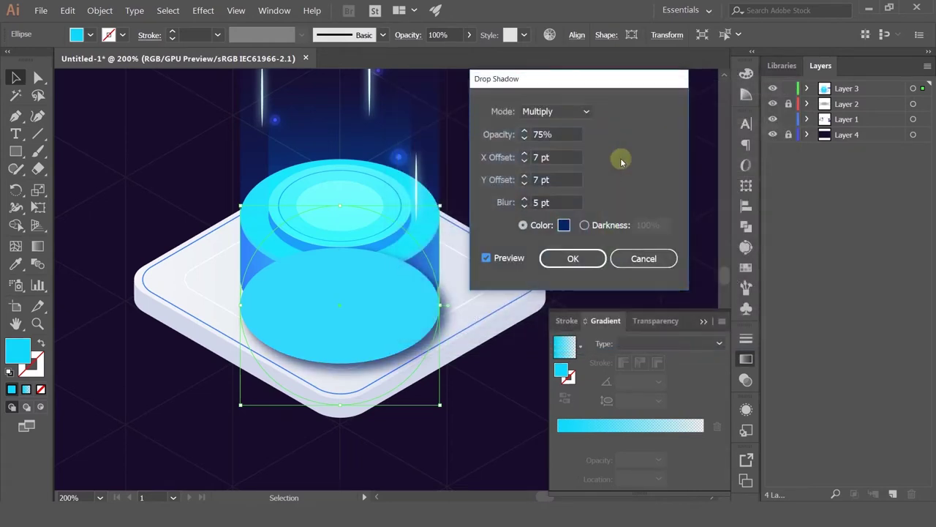
Set the drop shadow's opacity to 26% and both its X and Y offsets to 0 pt.
click(558, 134)
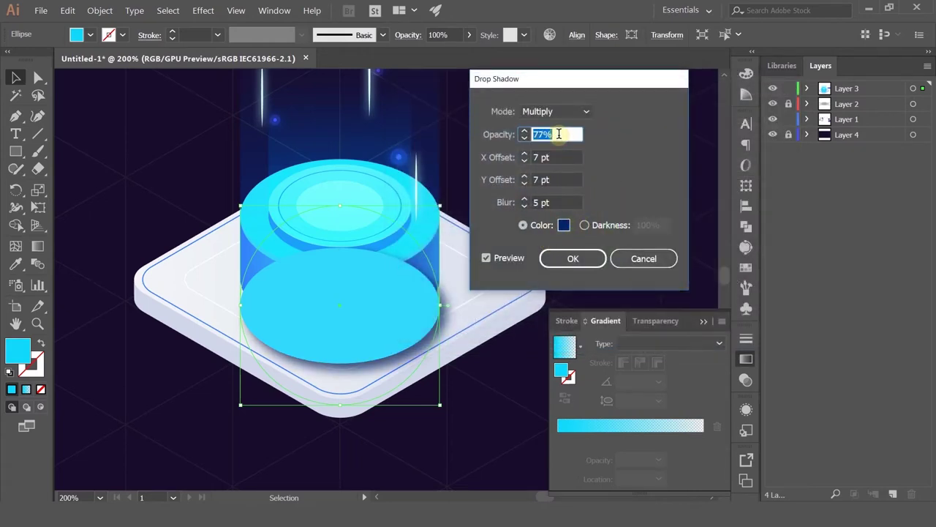
text(33)
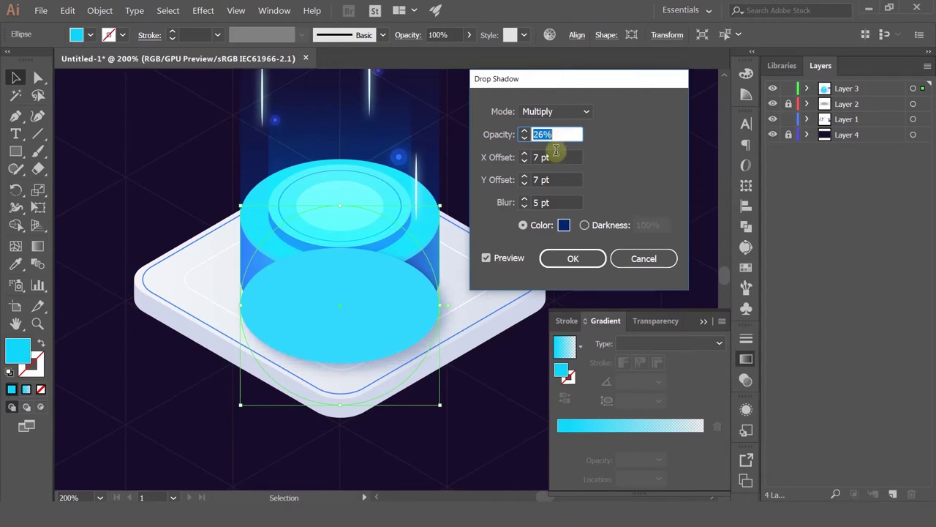
scroll(556, 156, up, 5)
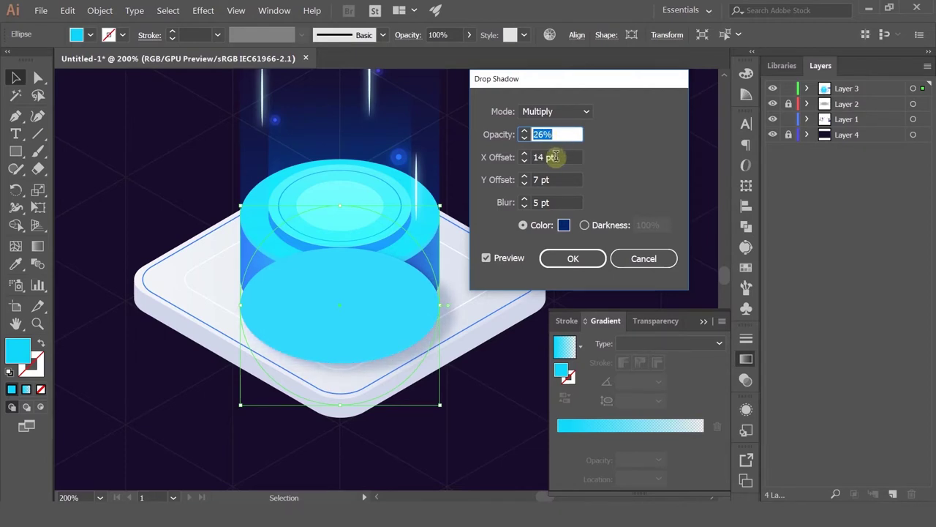
key(Tab)
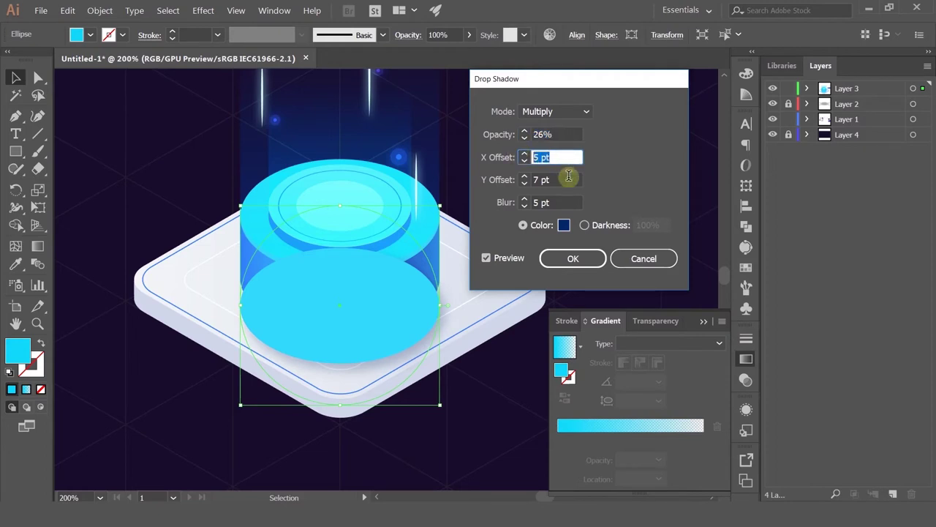
text(0)
key(Tab)
text(0)
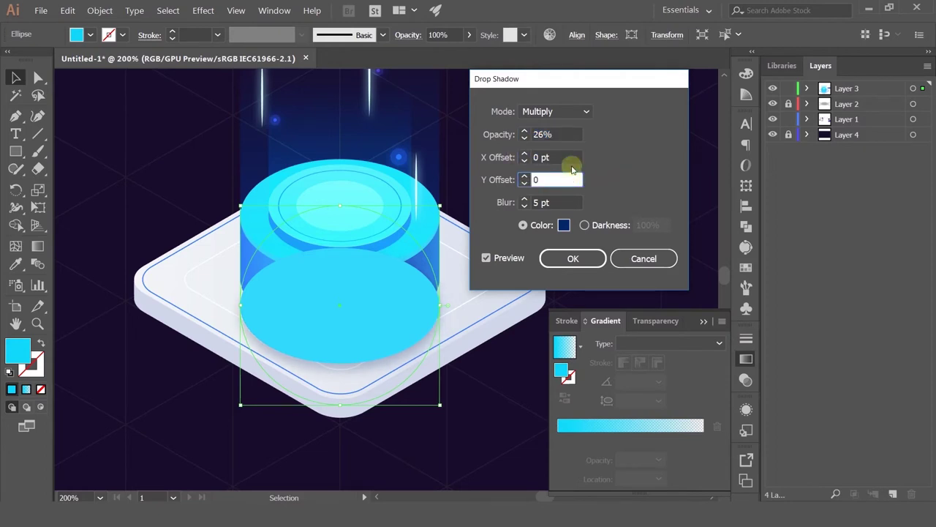
Set the drop shadow's blur to 17 pt and its opacity to 31%, and apply the effect.
click(562, 135)
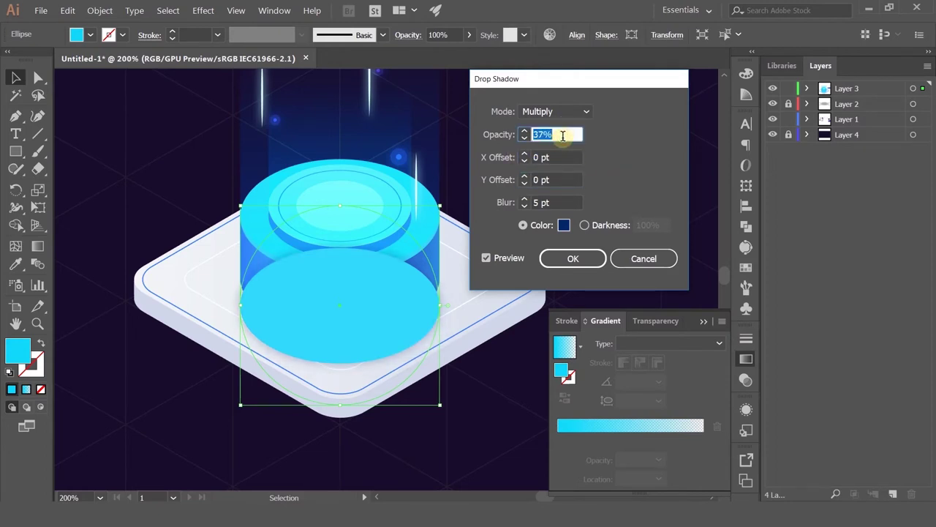
click(557, 203)
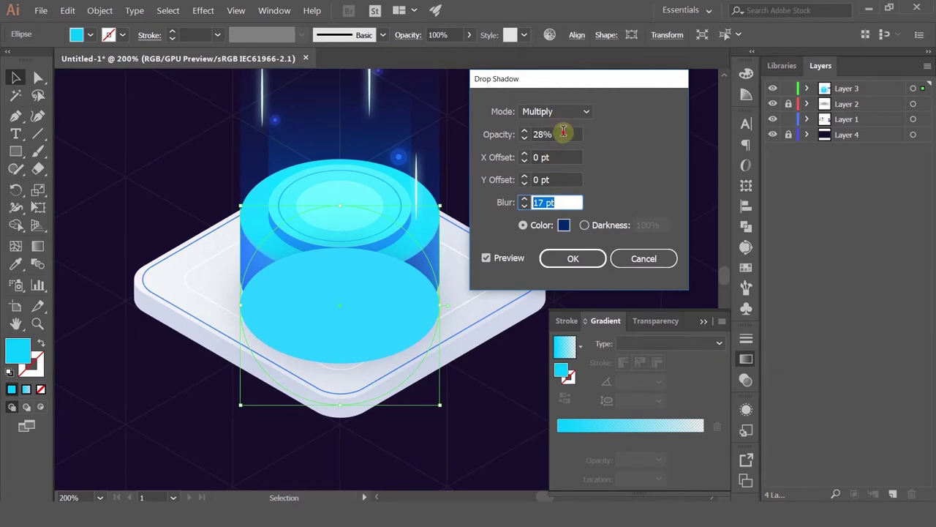
click(567, 134)
text(31)
click(573, 258)
Rearrange the shadowed ellipse in the stacking order so it sits behind the cylinder's side.
key(a)
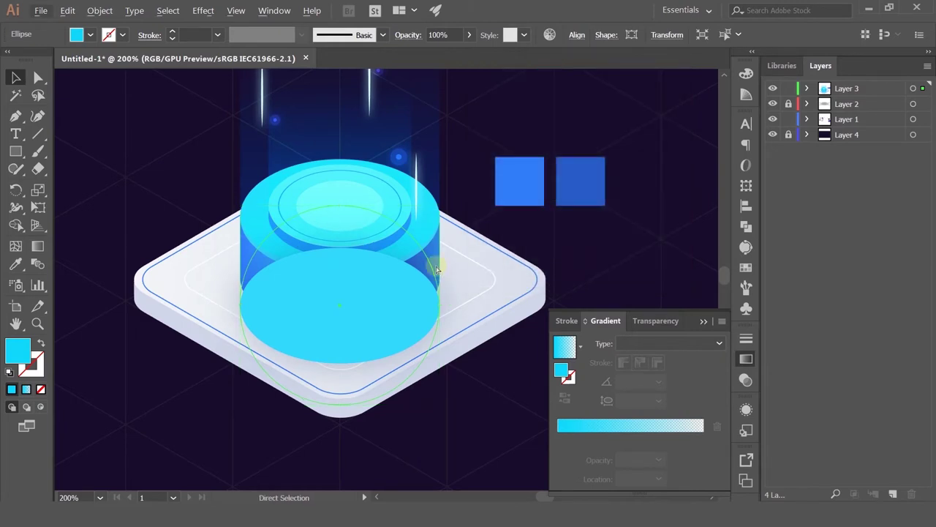
key(ctrl+shift+bracketleft)
key(ctrl+bracketright)
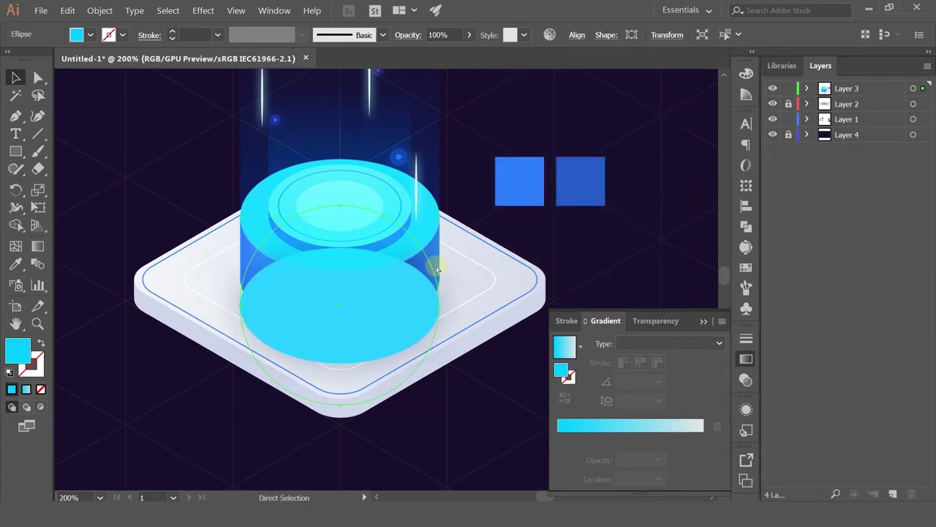
key(ctrl+bracketleft)
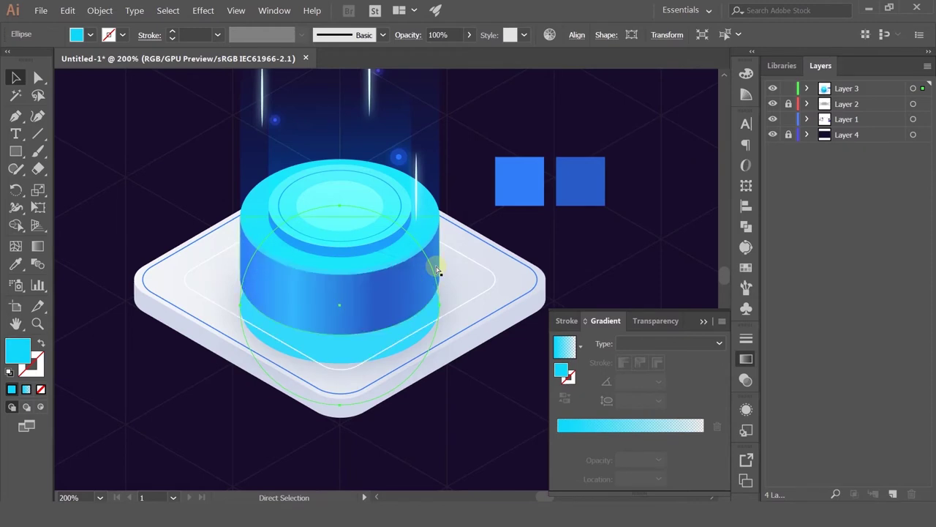
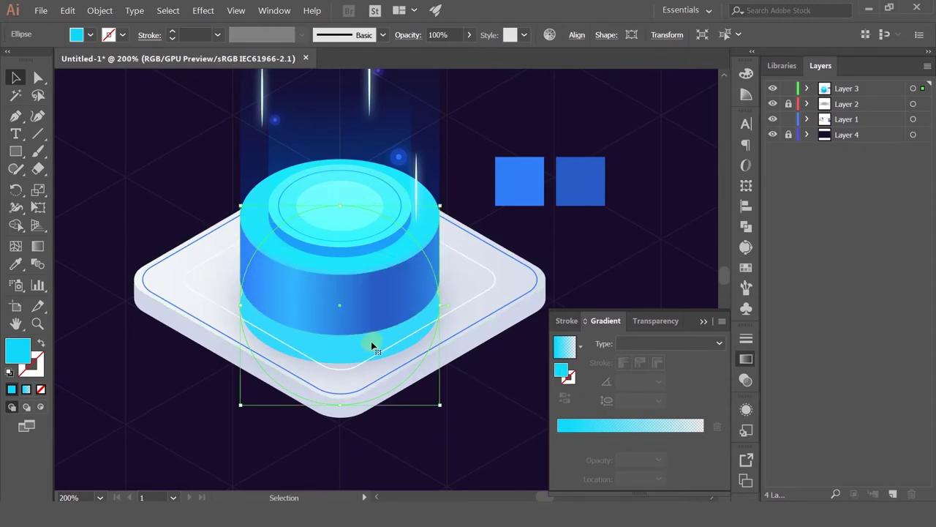
Try deleting the lower ellipse and applying the same drop shadow to the cylinder's side instead.
key(Delete)
click(324, 319)
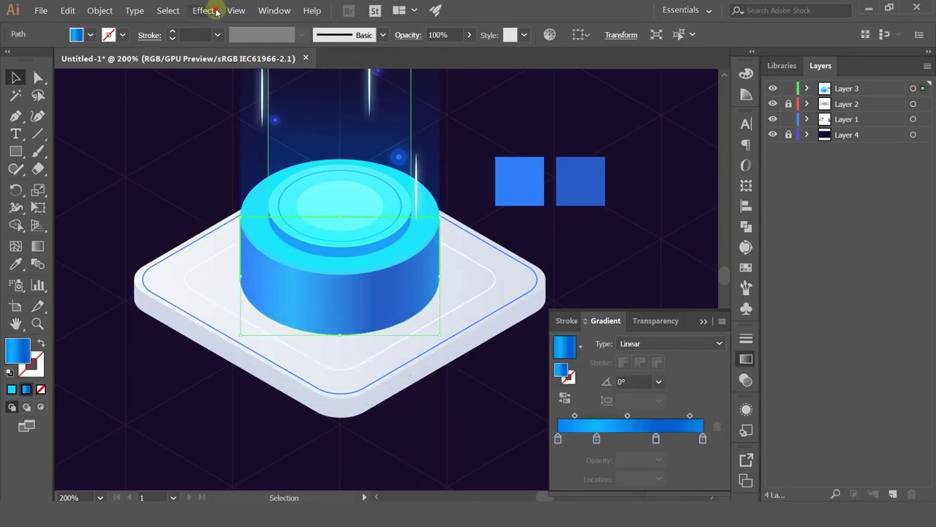
click(218, 12)
click(234, 25)
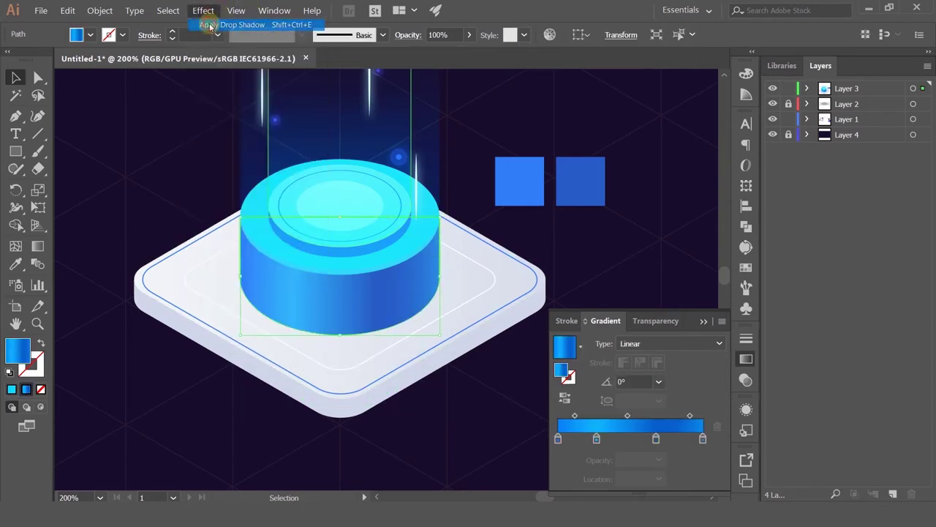
click(125, 181)
scroll(141, 189, down, 1)
key(ctrl+z)
key(ctrl+z)
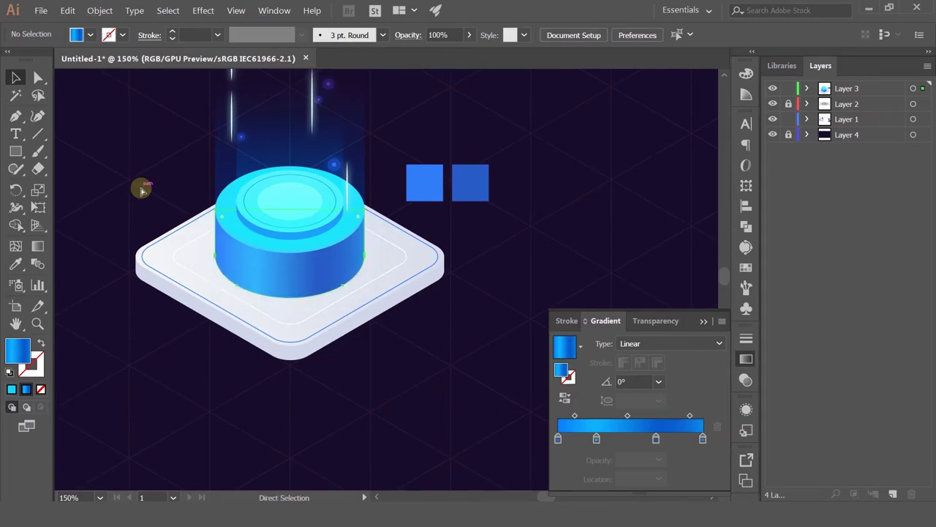
scroll(331, 218, up, 2)
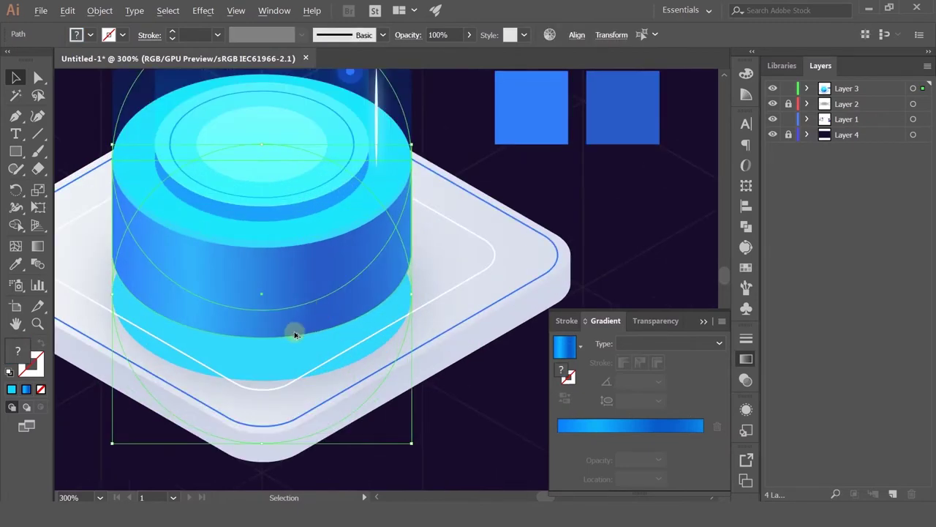
drag(255, 363, 347, 400)
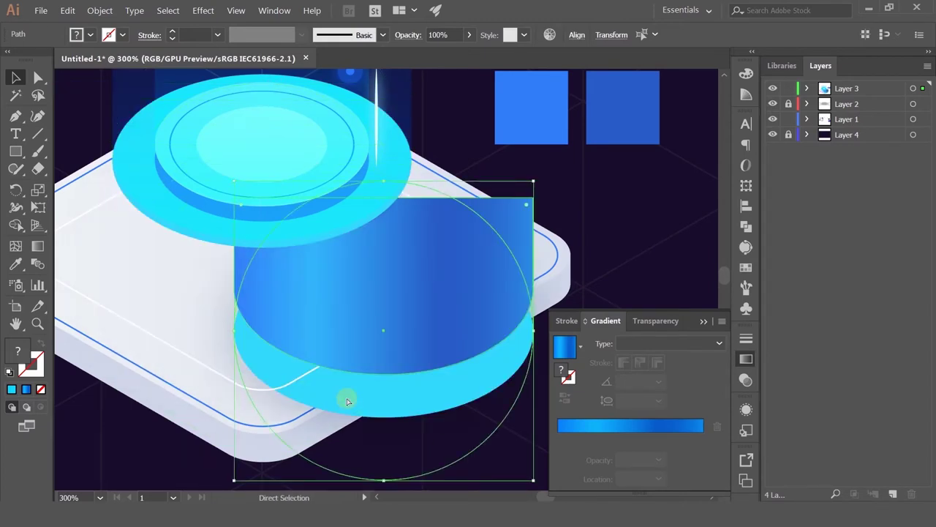
key(ctrl+z)
click(436, 426)
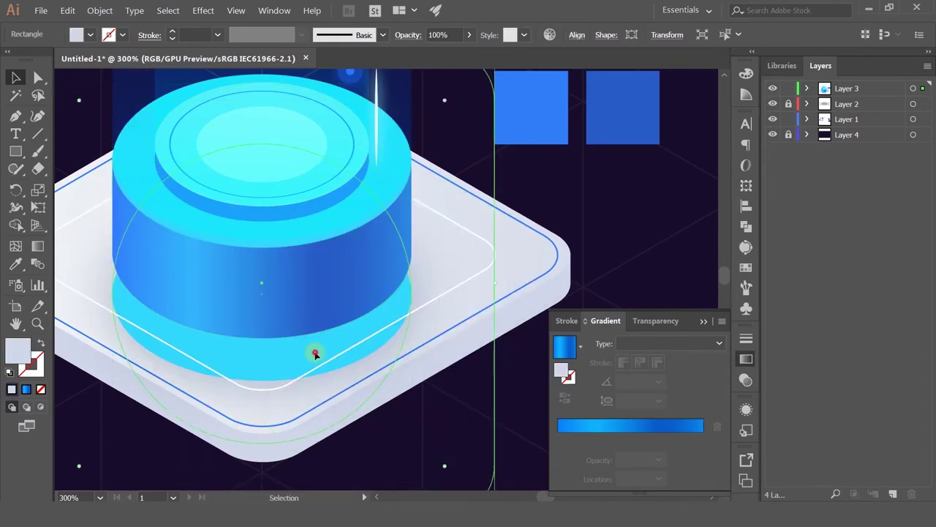
Move the shadowed ellipse up until it is hidden beneath the cylinder's base with only its shadow showing.
click(314, 355)
drag(257, 359, 251, 341)
key(Up)
key(Up)
key(Up)
key(Up)
key(Up)
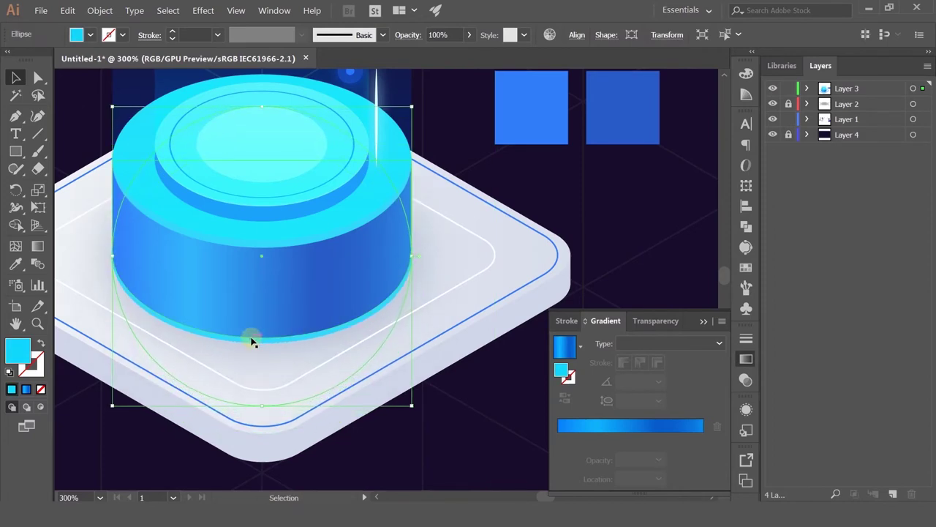
click(632, 194)
Examine the isometric cryptocurrency platform reference image beside the artboard and compare it with the drawn platform.
scroll(278, 343, down, 1)
scroll(278, 344, down, 3)
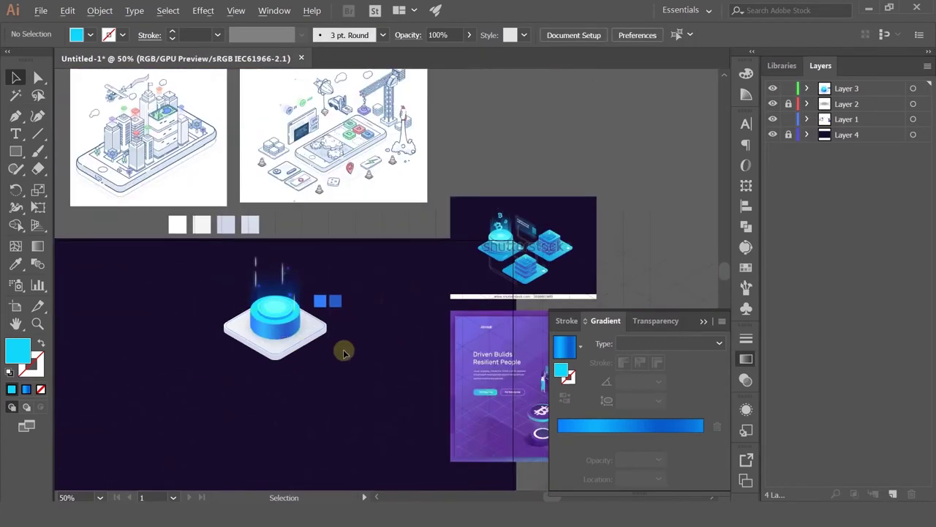
scroll(524, 258, up, 2)
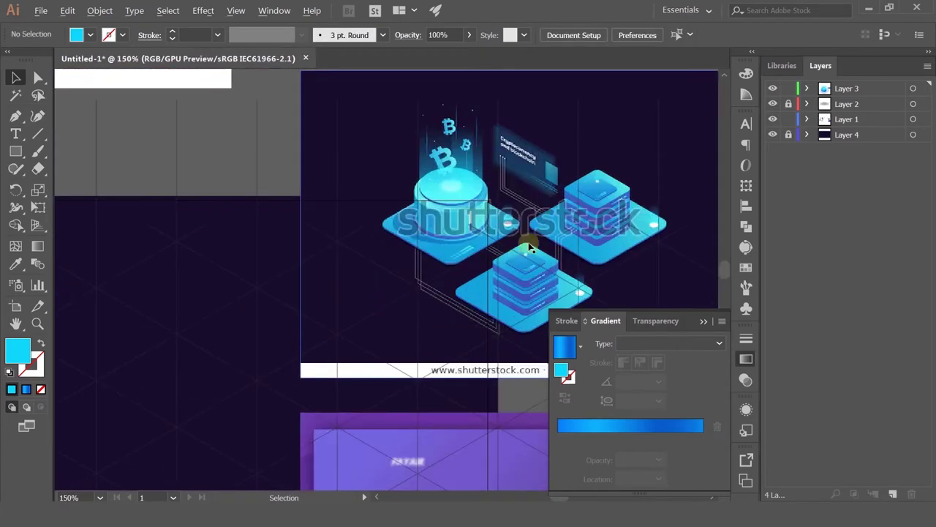
drag(154, 394, 205, 285)
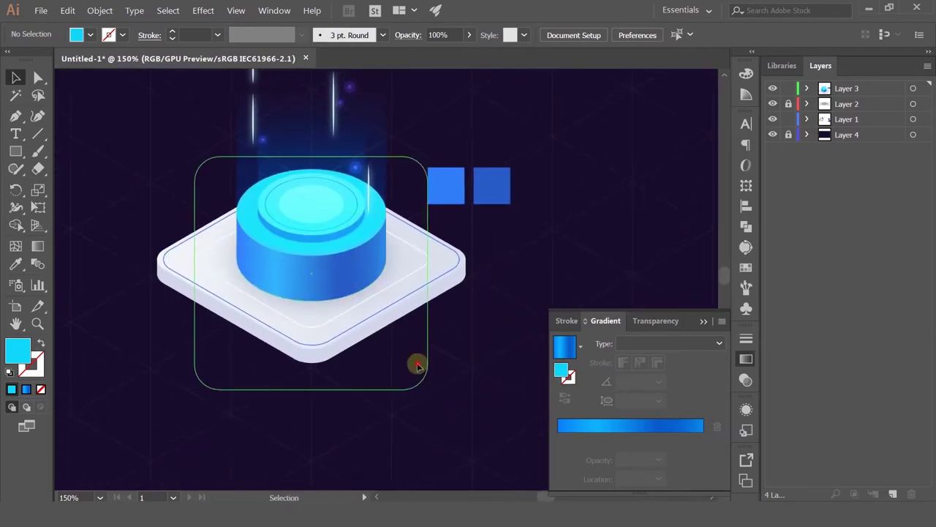
click(416, 362)
click(453, 380)
scroll(436, 375, up, 2)
drag(178, 284, 525, 329)
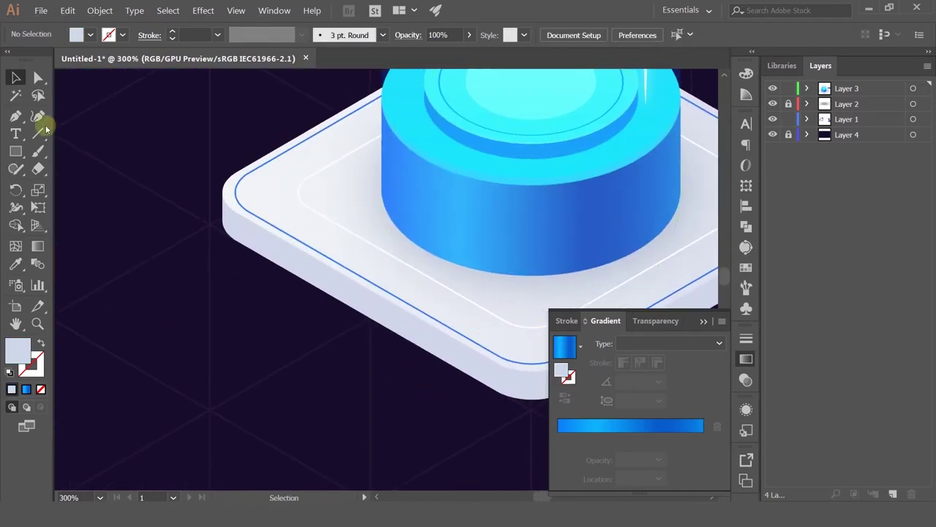
Start a Pen path from the cylinder's bottom front to the base's lower-left top edge and straight down past its side.
click(13, 115)
drag(480, 236, 406, 246)
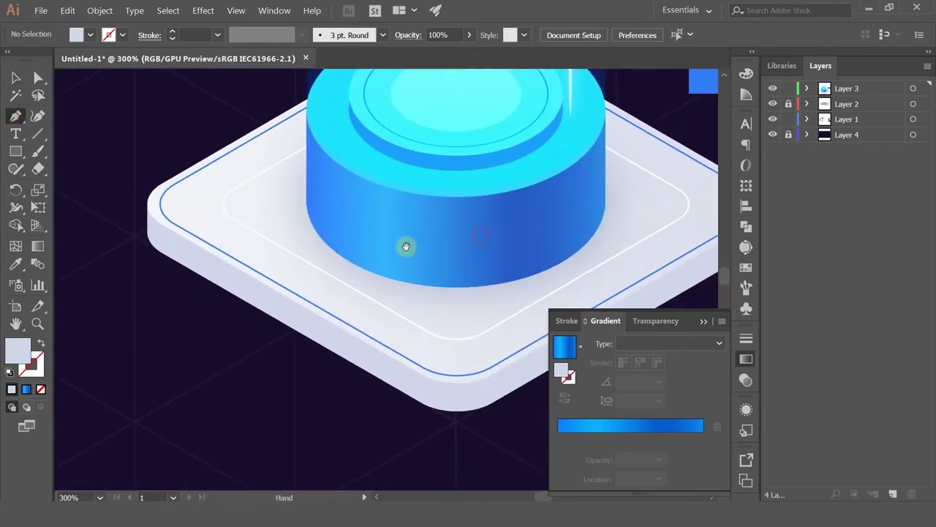
click(476, 286)
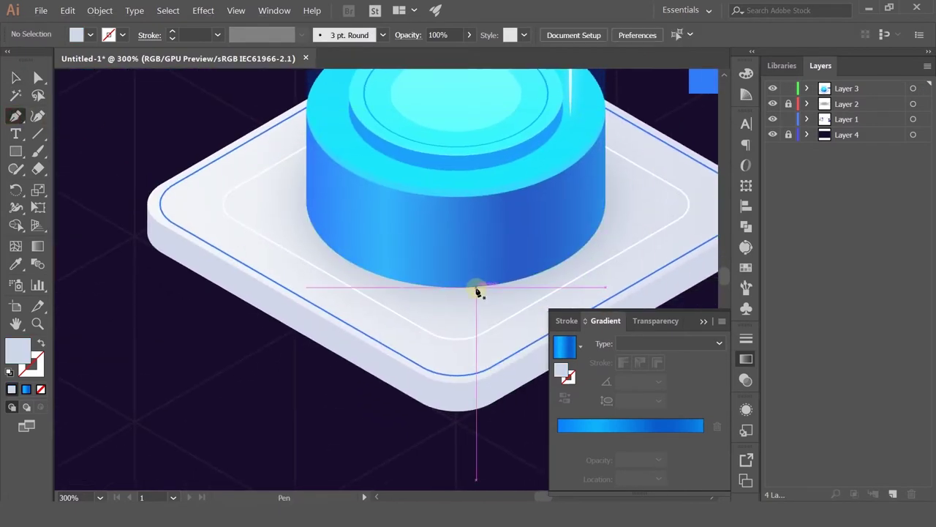
click(203, 250)
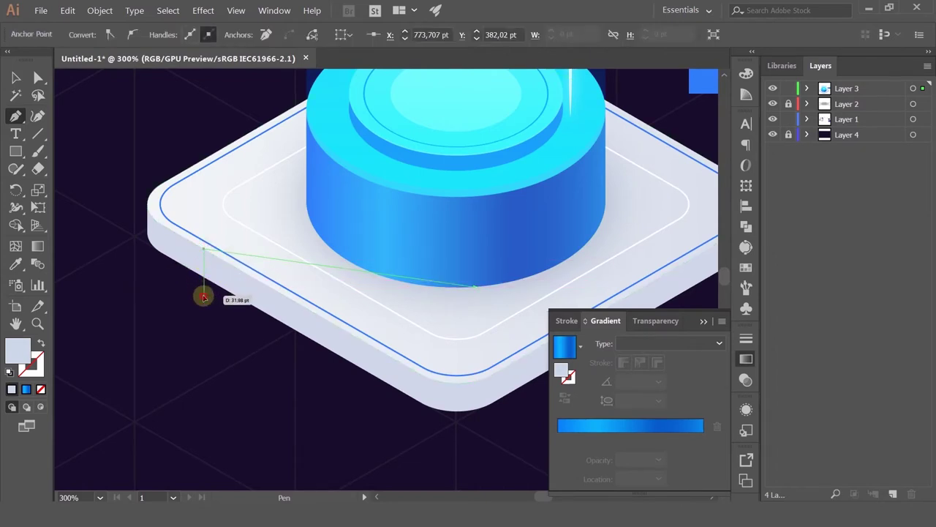
click(203, 294)
click(102, 199)
click(152, 149)
key(ctrl+z)
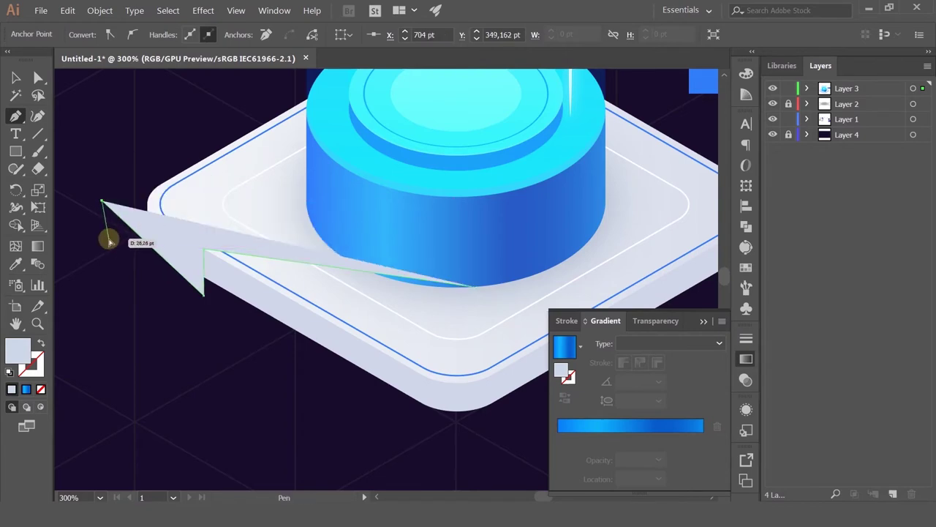
key(ctrl+z)
Continue the Pen path around the outside of the base's left corner, over the cylinder, and close it at its starting point.
click(107, 239)
click(125, 157)
drag(186, 121, 149, 268)
click(213, 177)
click(409, 113)
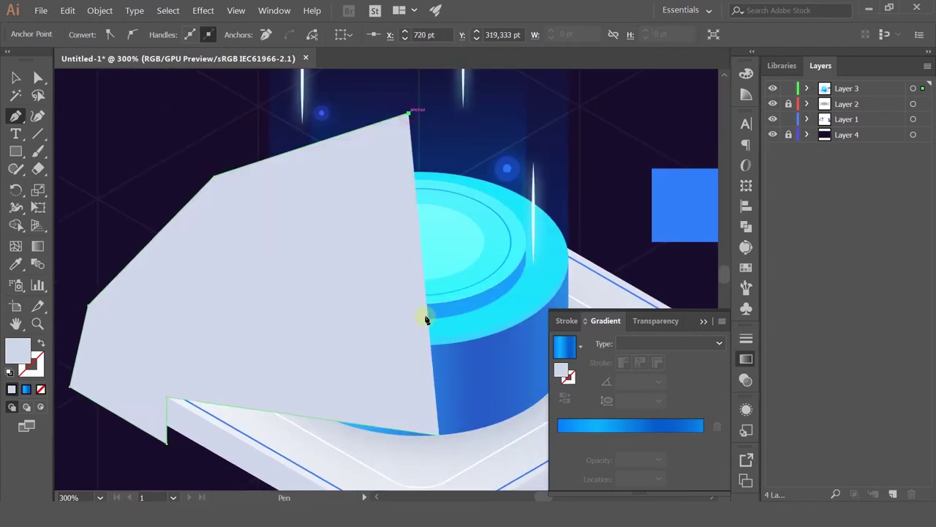
click(425, 316)
click(437, 436)
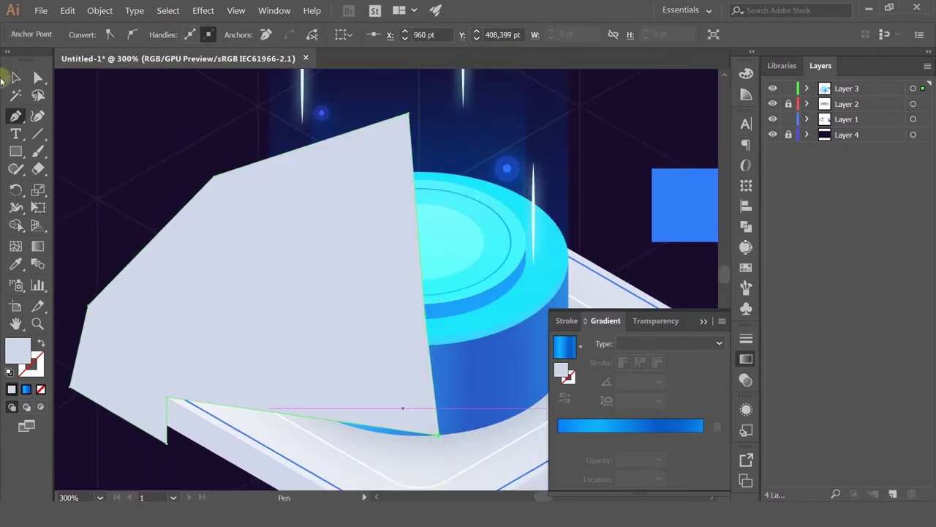
Duplicate the base's top face and side shape in place and bring the copies to the front of the artwork.
click(15, 77)
drag(444, 305, 419, 228)
scroll(408, 244, down, 2)
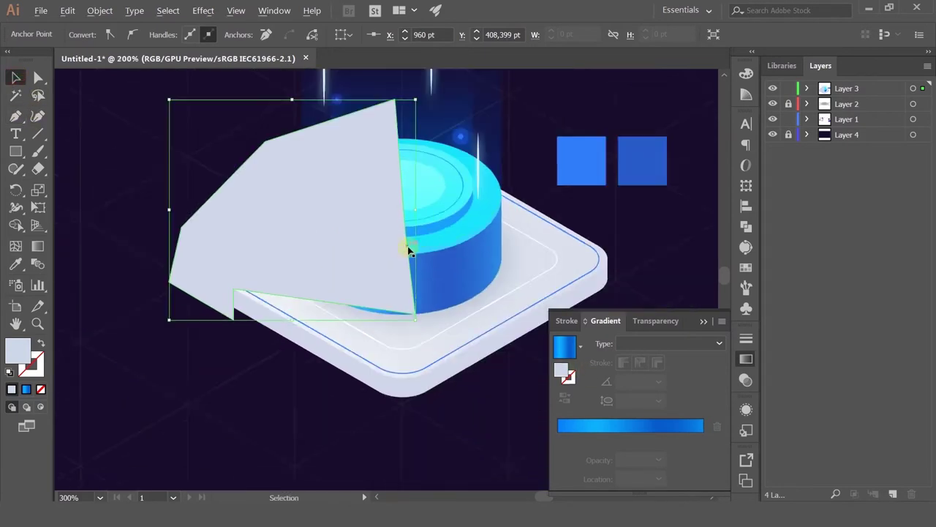
scroll(381, 309, up, 1)
scroll(324, 319, up, 1)
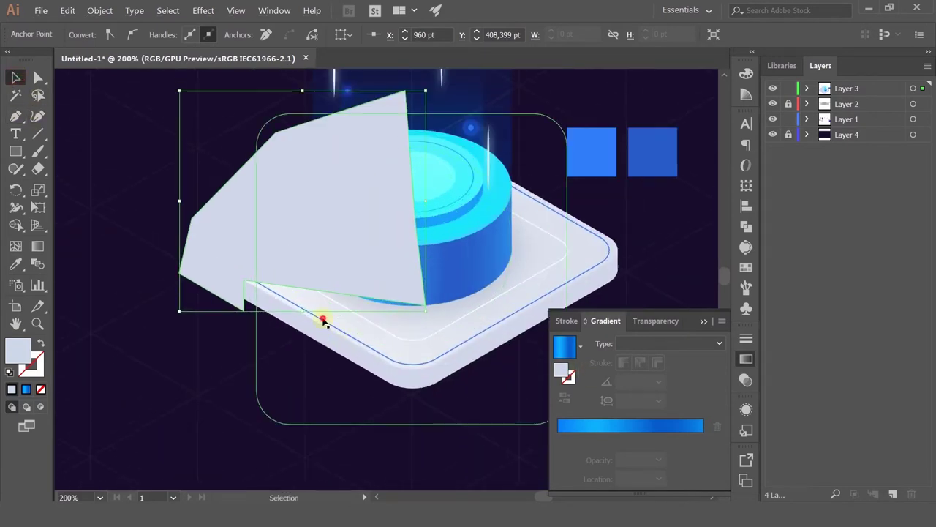
click(324, 319)
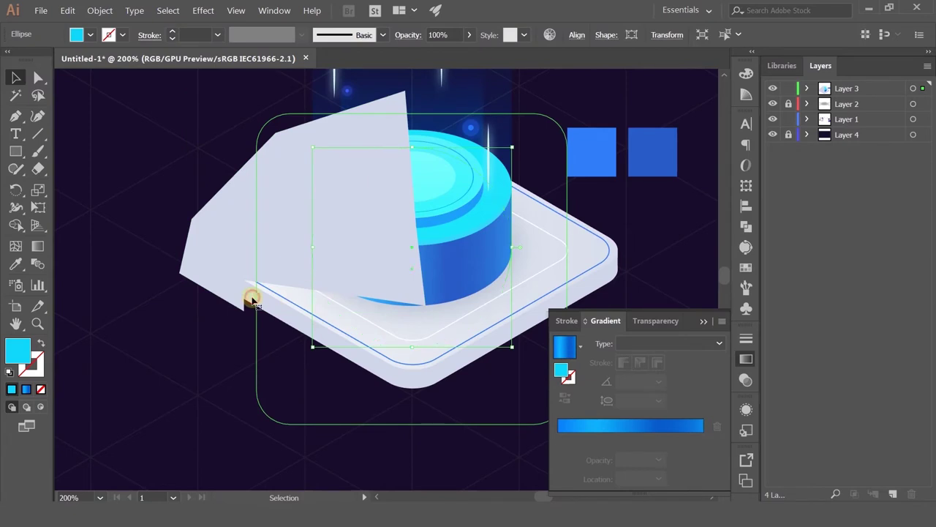
click(252, 301)
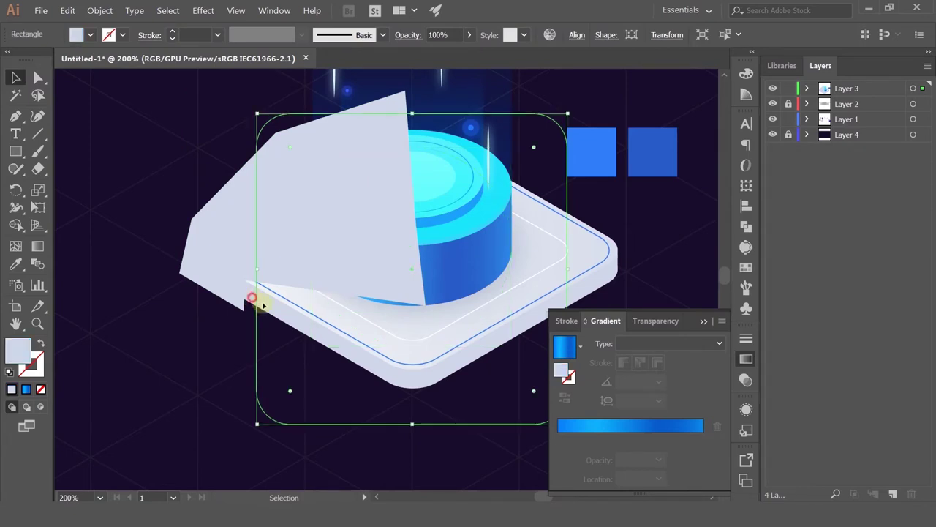
drag(252, 300, 292, 334)
key(ctrl+z)
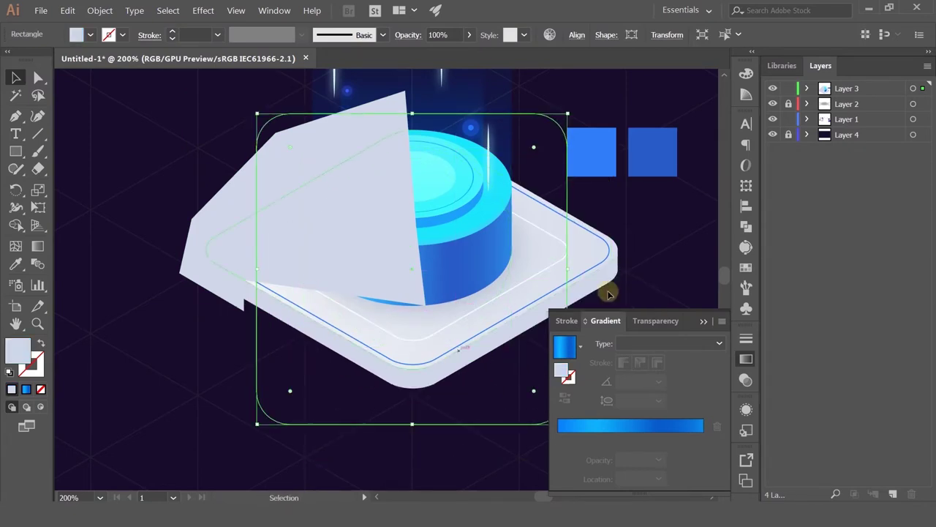
shift+click(614, 250)
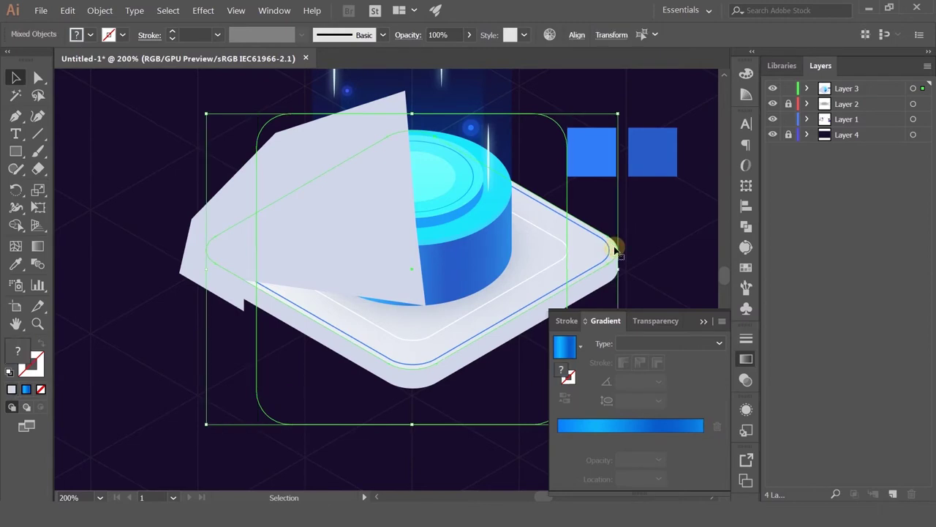
key(ctrl)
key(ctrl+shift+bracketright)
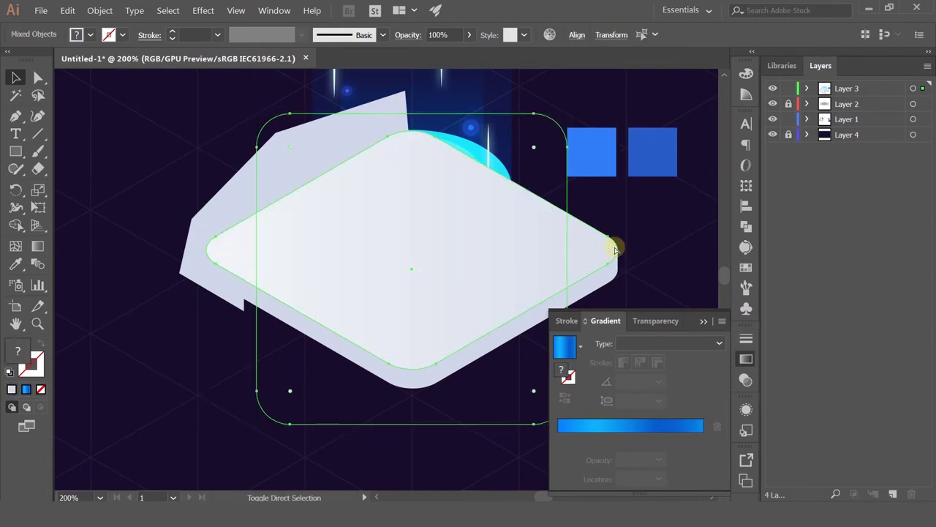
Expand the appearance of the copied base shapes, unite them into one silhouette, and add the drawn polygon to the selection.
click(746, 225)
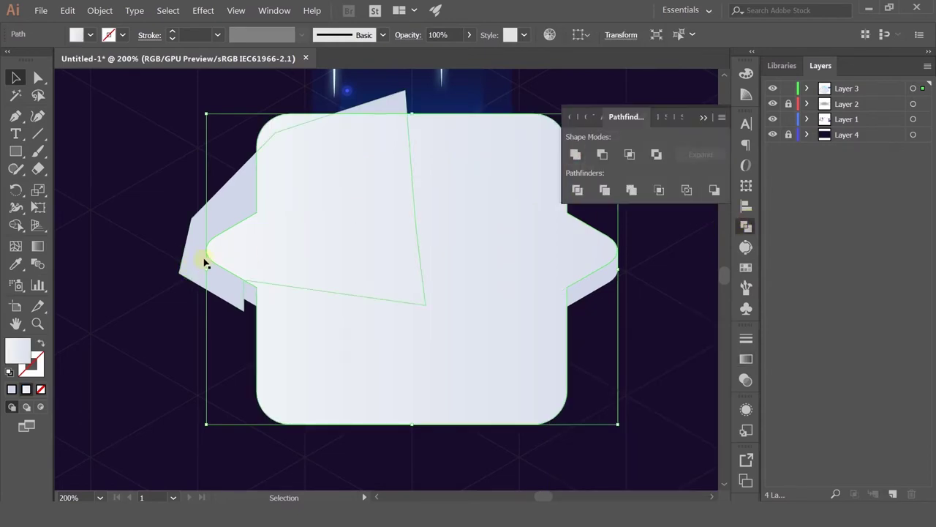
key(ctrl+z)
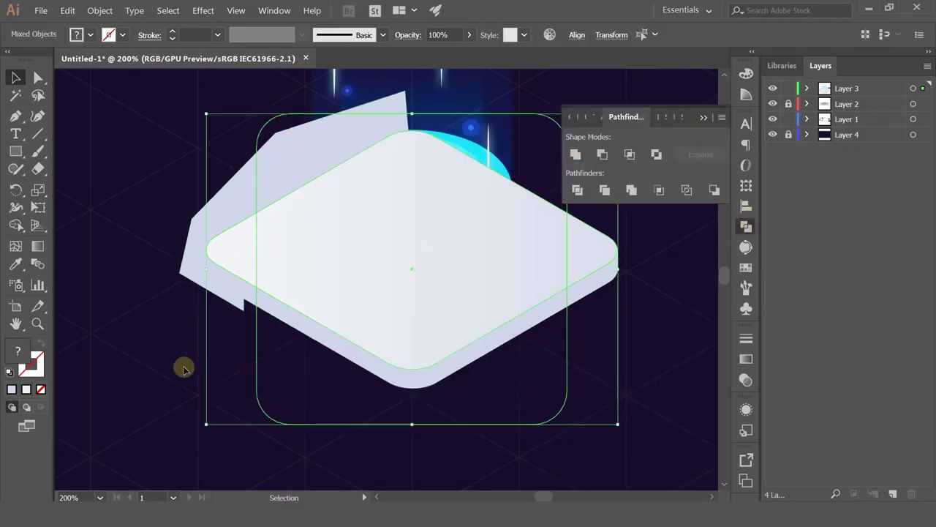
click(101, 10)
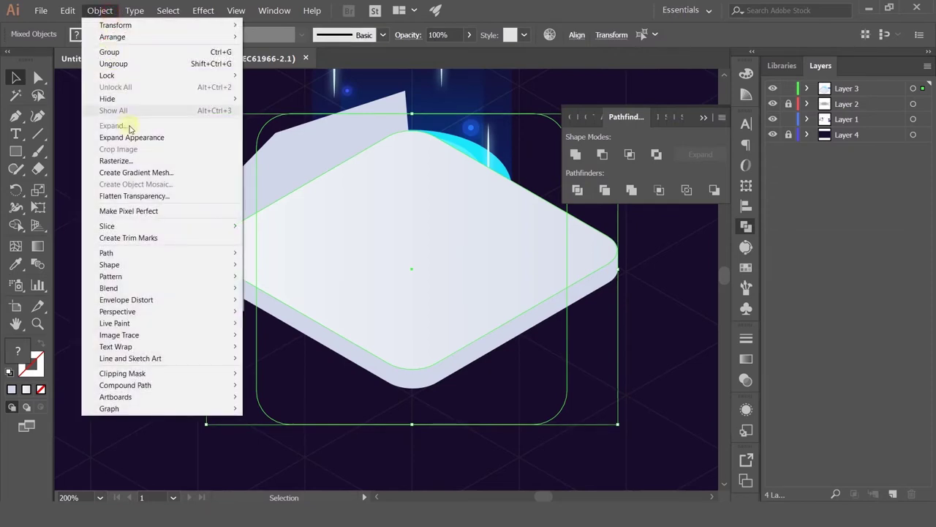
click(127, 137)
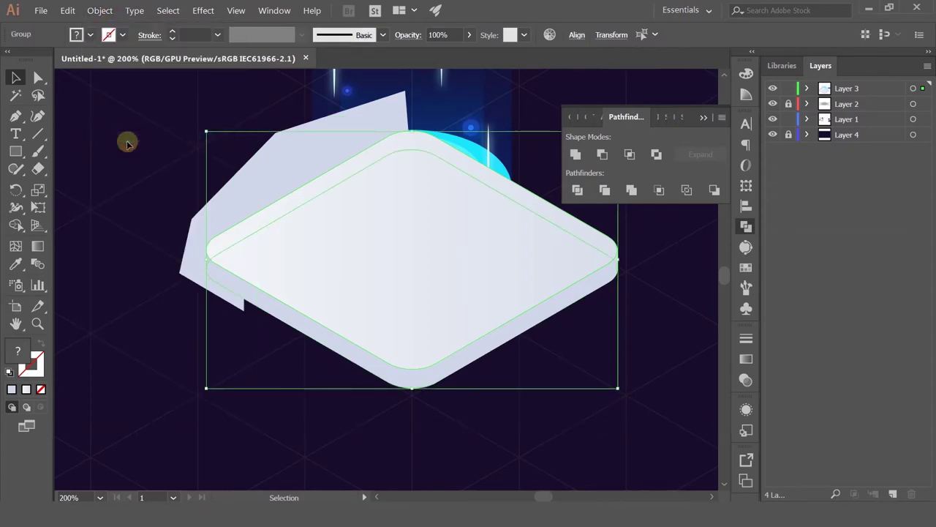
click(575, 154)
shift+click(190, 246)
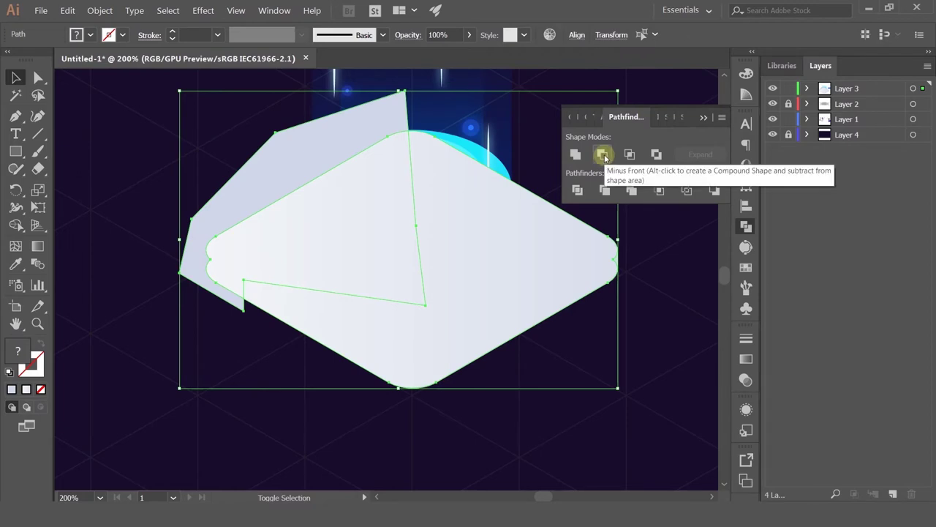
Try combining the base silhouette and the polygon with Minus Front, Exclude and Minus Back.
click(602, 154)
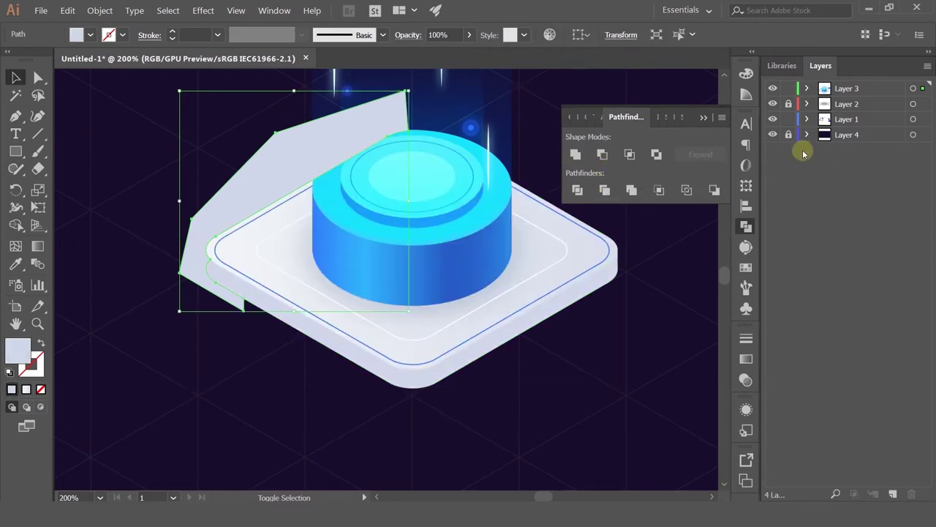
click(658, 155)
click(712, 189)
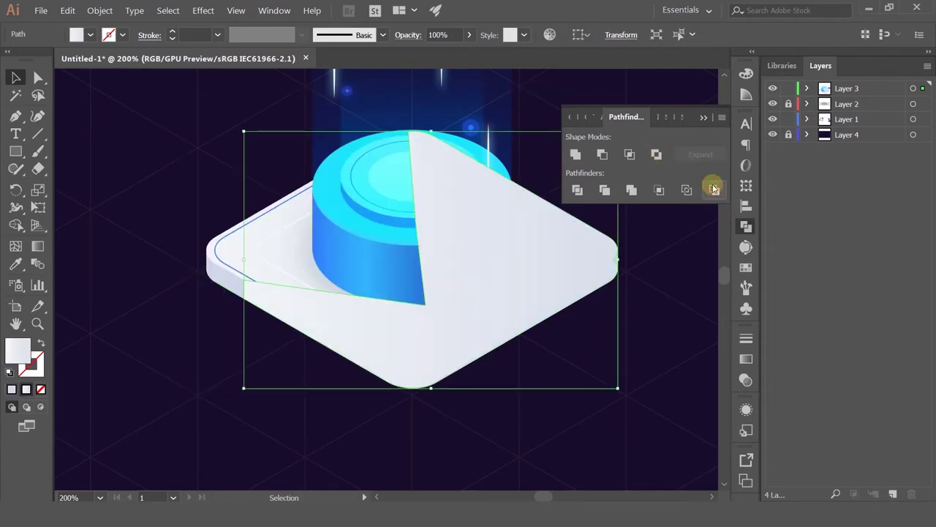
key(ctrl+z)
click(656, 156)
key(ctrl+z)
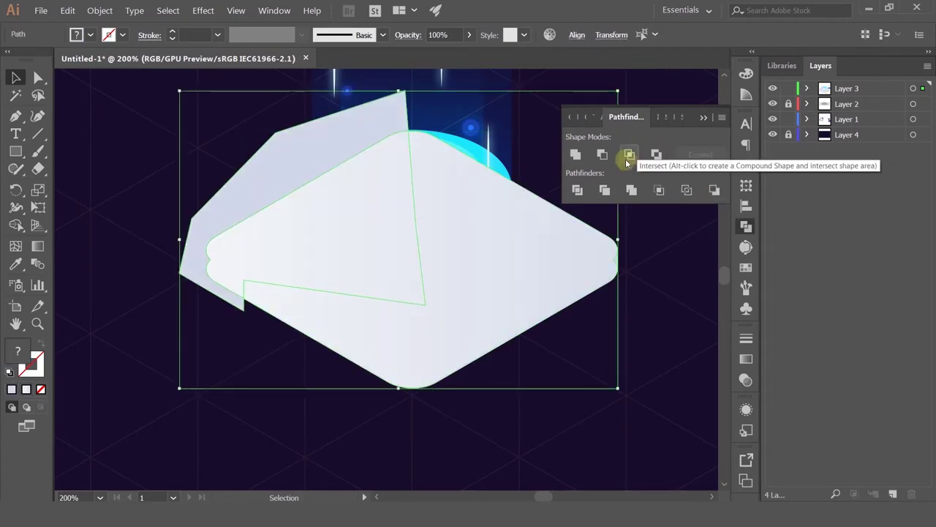
Intersect the base silhouette with the drawn polygon to keep only their overlap.
click(627, 157)
scroll(255, 290, up, 1)
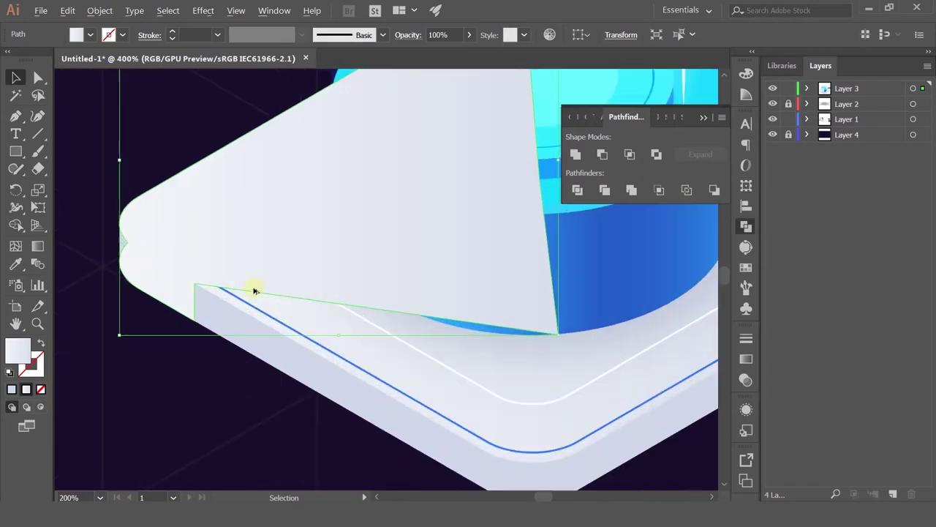
Try to remove the notch at the intersected shape's left corner by deleting its anchor point.
click(38, 77)
scroll(105, 230, up, 2)
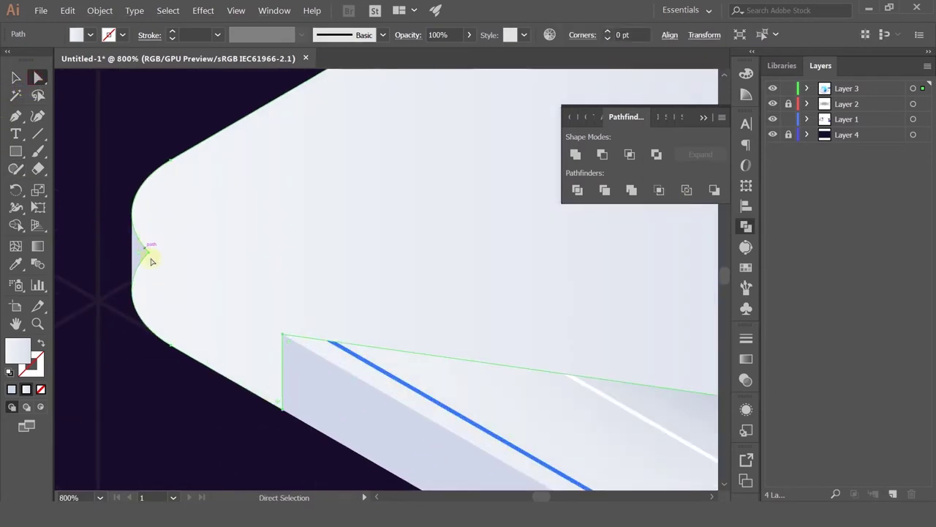
click(149, 254)
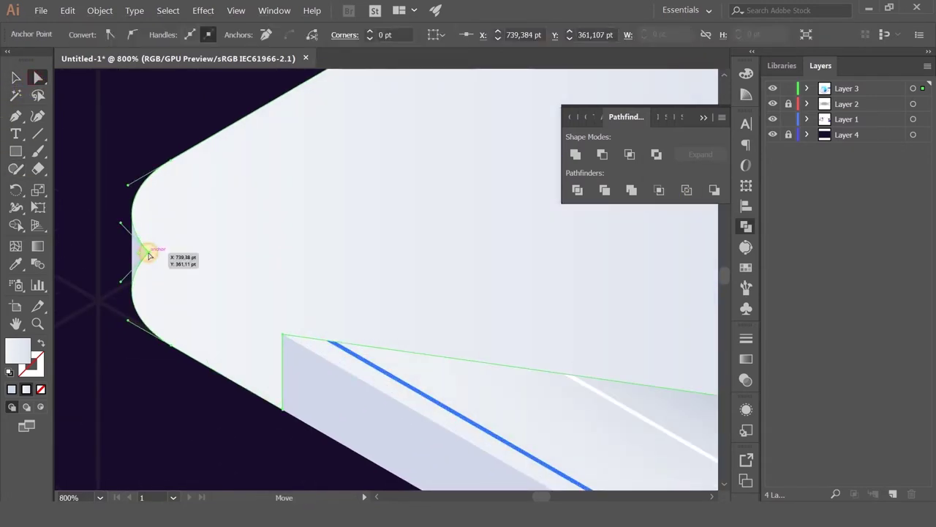
key(minus)
click(149, 254)
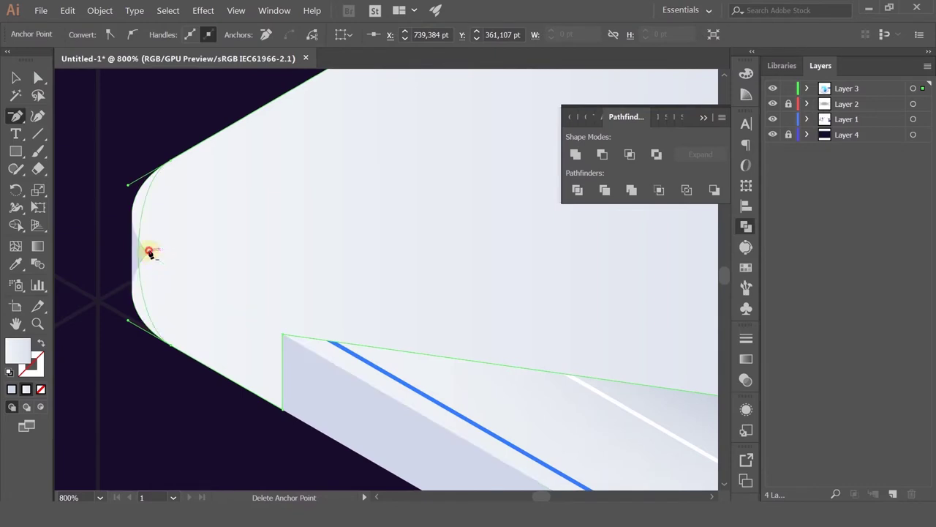
click(149, 256)
Try to flatten the left corner's notch by moving its anchor point outward to the base's edge.
click(38, 77)
scroll(168, 226, up, 3)
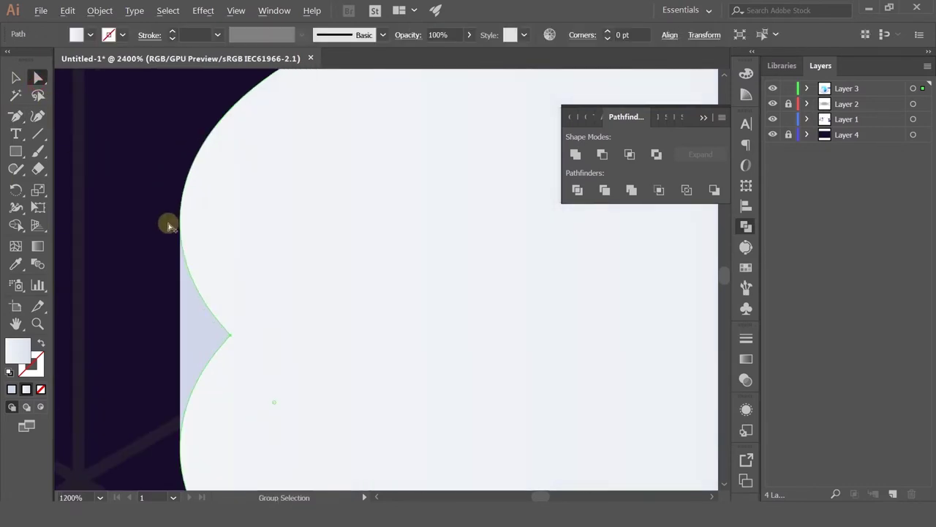
drag(232, 341, 185, 328)
key(ctrl+z)
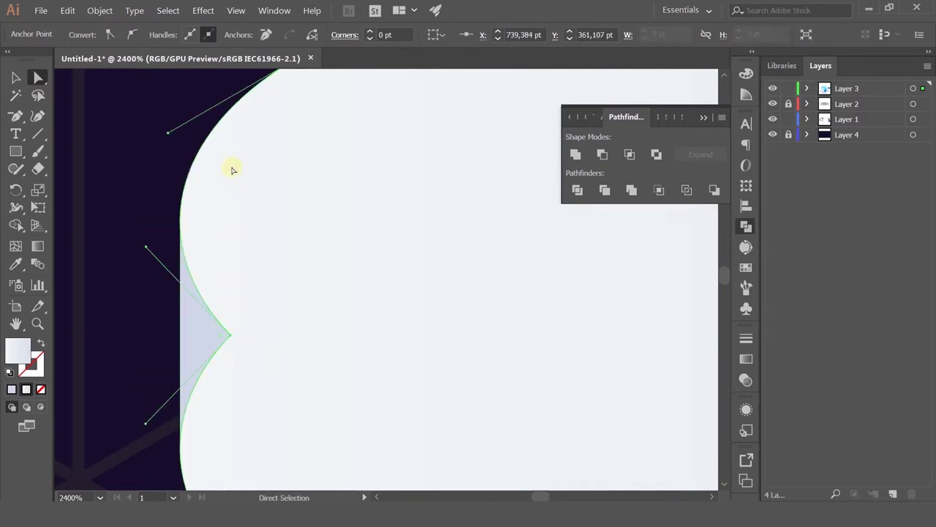
Add anchor points on the curve above and below the notch, and delete the notch's own anchor to straighten the edge.
key(plus)
click(180, 214)
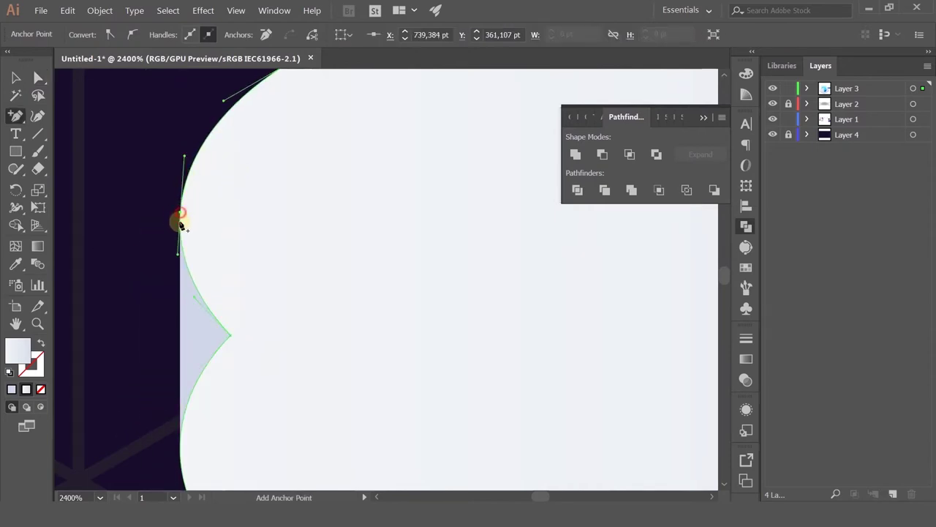
scroll(261, 346, down, 3)
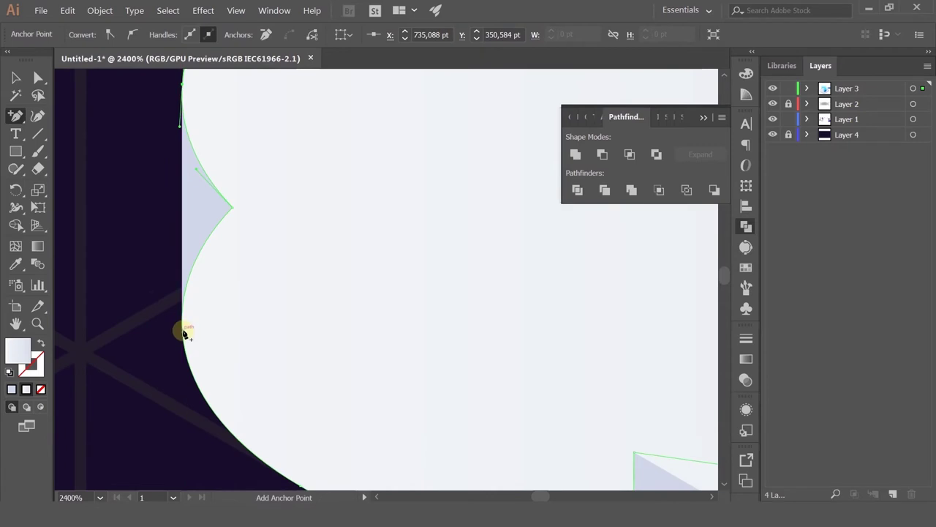
click(183, 332)
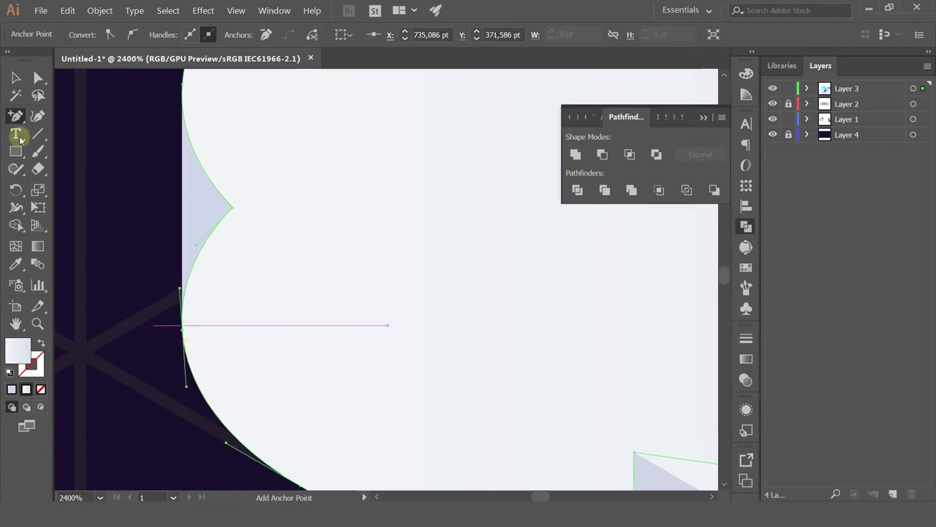
click(232, 211)
key(v)
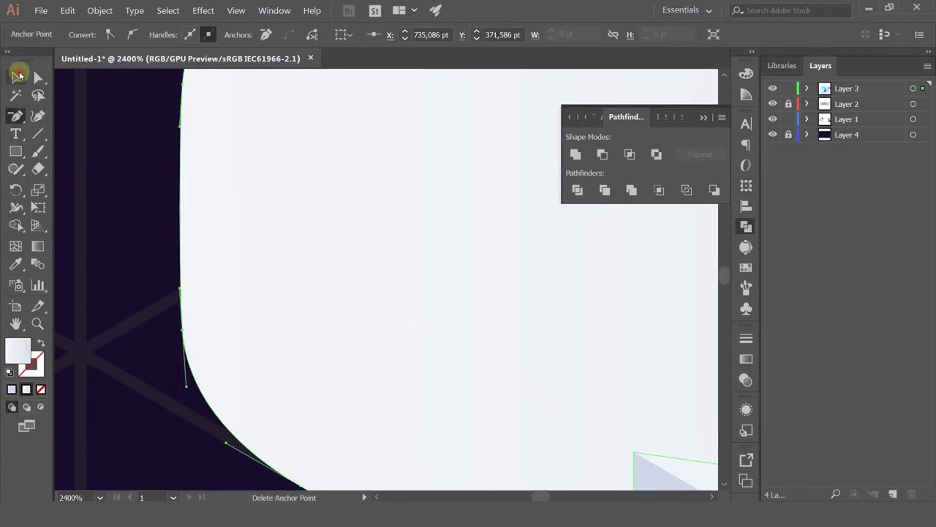
Send the overlay shape to the back, then restack it so it lies above the white base but behind the cylinder.
scroll(105, 159, down, 1)
scroll(105, 159, down, 8)
scroll(246, 247, up, 2)
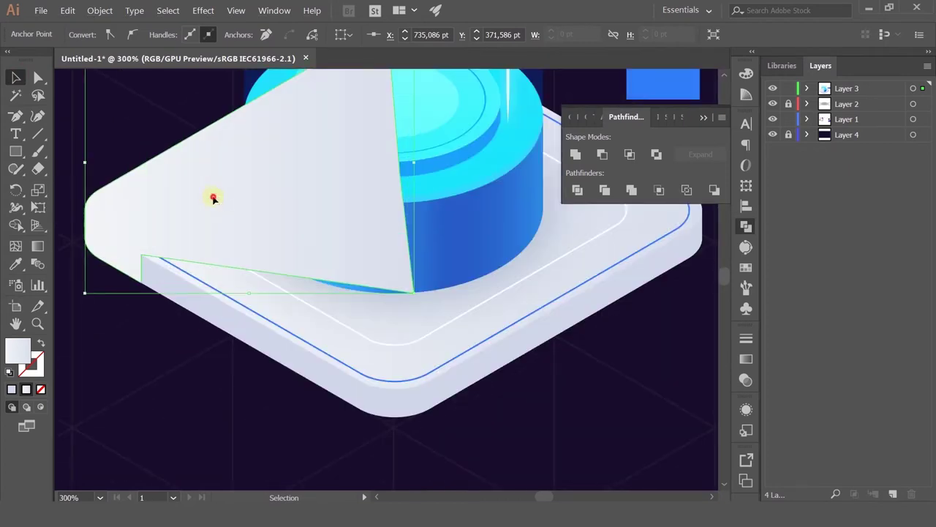
key(space)
drag(362, 227, 359, 259)
key(ctrl+shift+bracketleft)
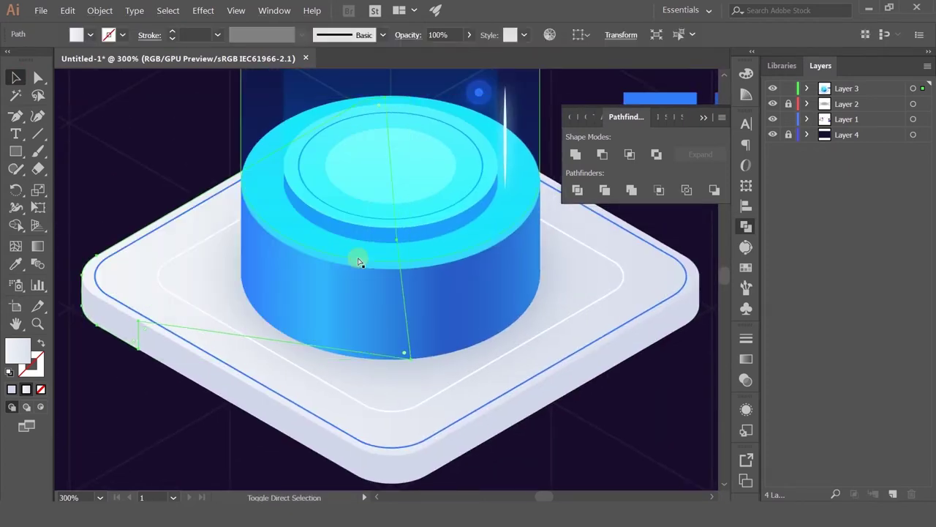
key(ctrl+bracketright)
key(ctrl+bracketright)
key(ctrl+bracketright)
key(ctrl+bracketright)
key(ctrl+bracketright)
key(ctrl+bracketleft)
key(ctrl+bracketleft)
key(ctrl+bracketleft)
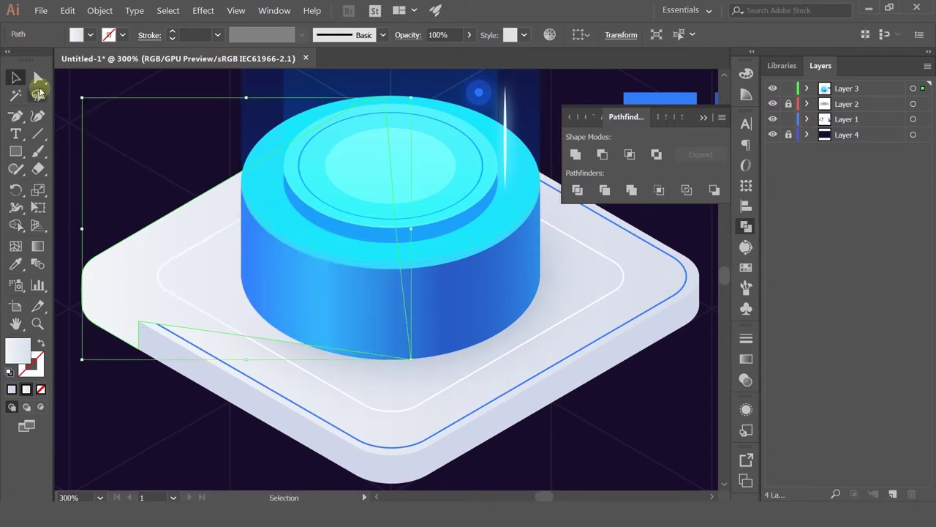
Move the overlay shape's lowest anchor point leftward along the cylinder's bottom edge.
key(a)
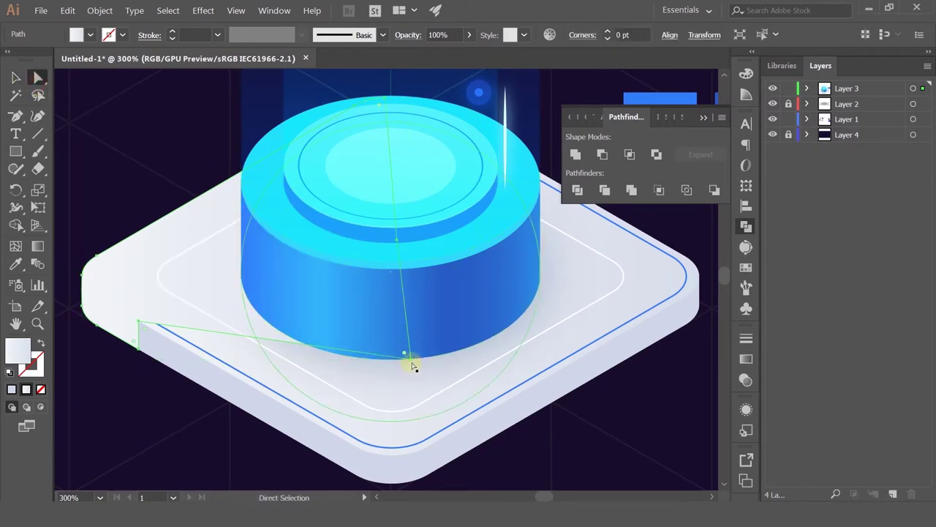
drag(412, 364, 298, 340)
key(ctrl+plus)
key(ctrl+plus)
key(ctrl+plus)
key(ctrl+plus)
scroll(312, 355, down, 4)
click(139, 443)
scroll(138, 438, down, 2)
Set the overlay shape's blending mode to Multiply and deselect it.
click(130, 358)
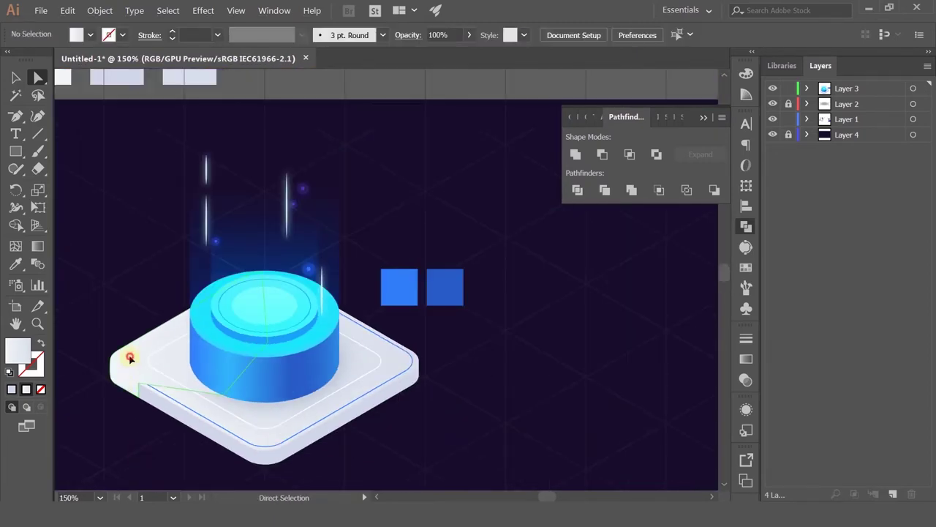
scroll(131, 359, up, 1)
drag(308, 231, 364, 176)
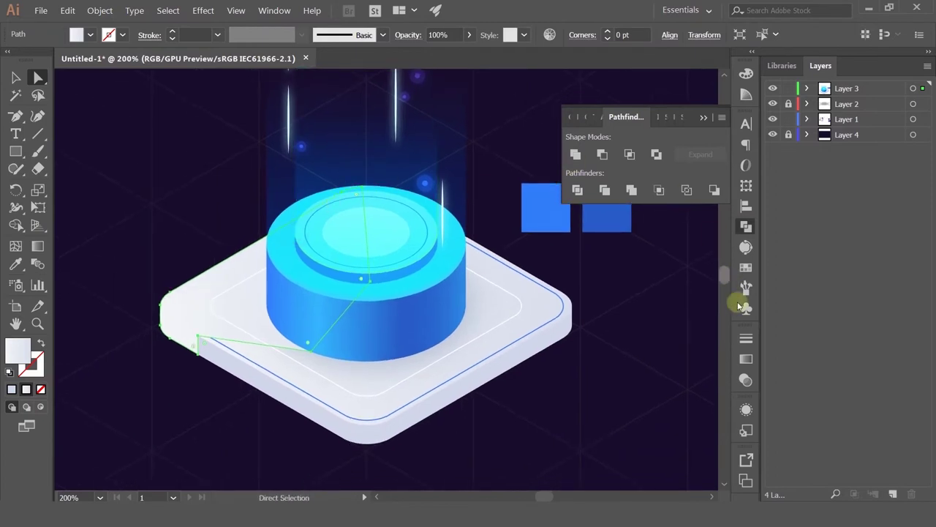
click(747, 356)
click(635, 319)
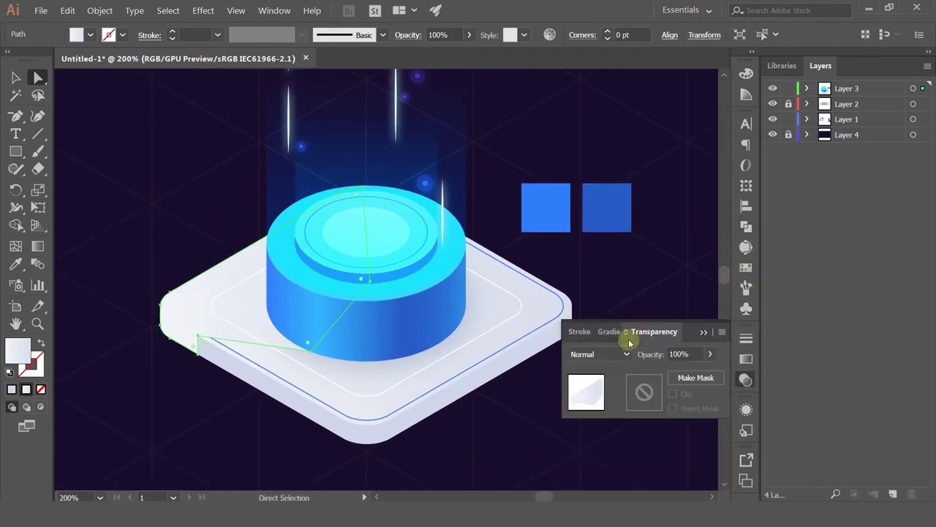
click(603, 354)
click(597, 114)
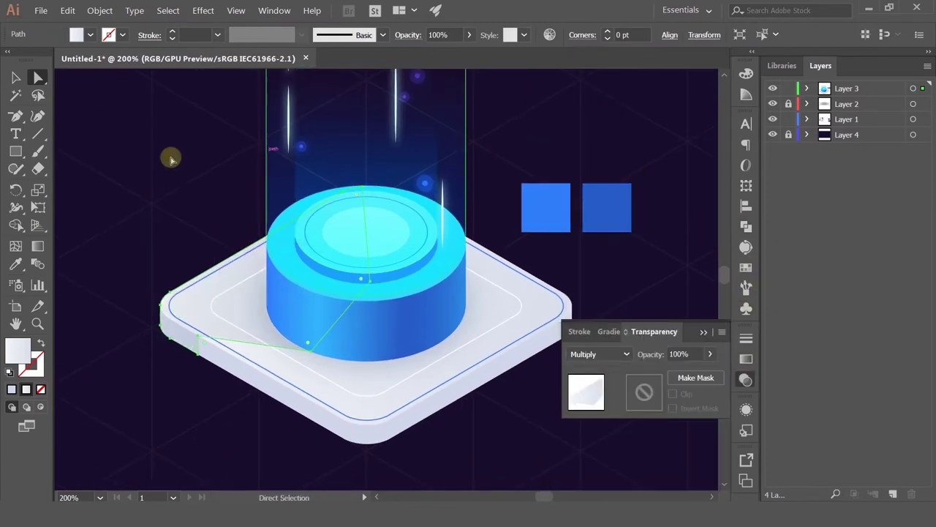
click(125, 182)
drag(125, 182, 93, 119)
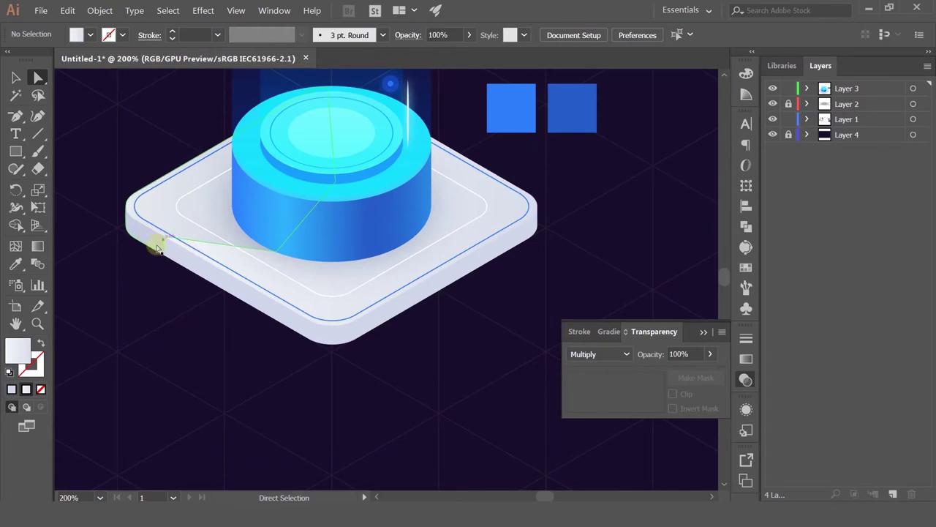
click(176, 317)
click(115, 358)
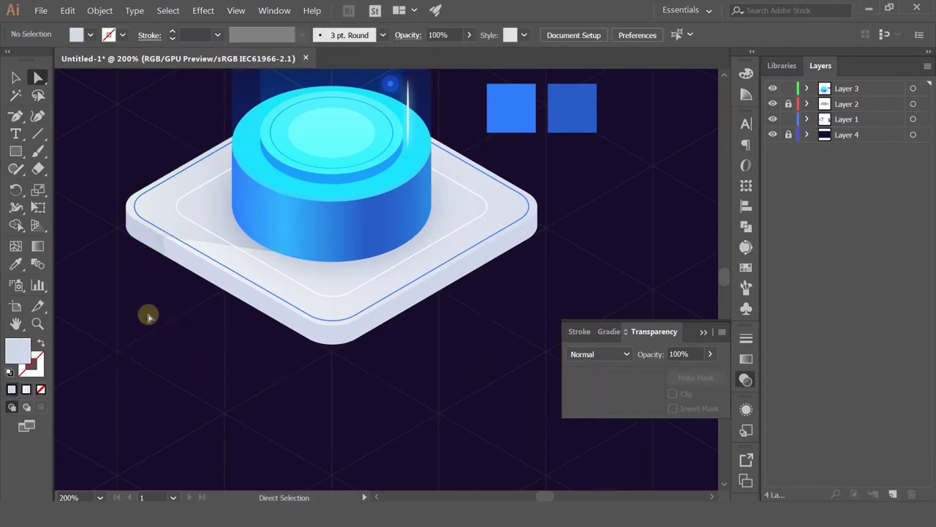
scroll(194, 241, down, 1)
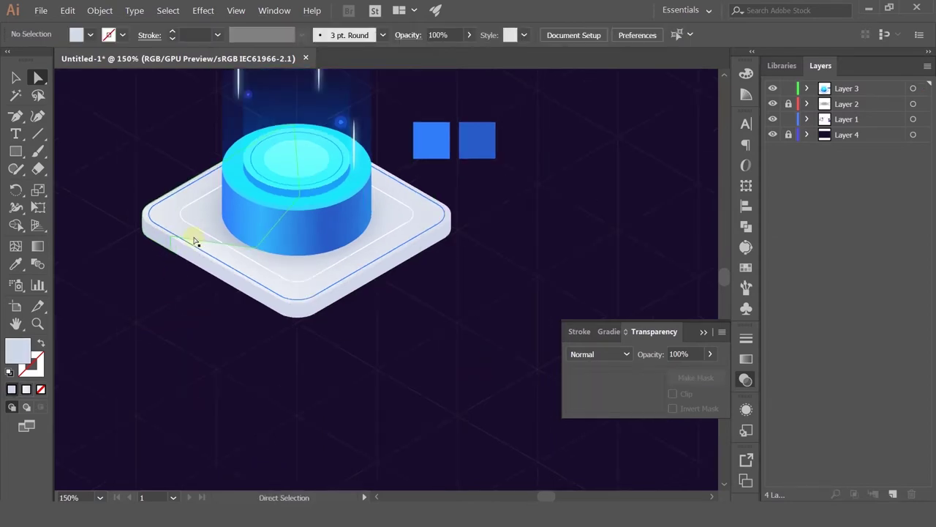
drag(448, 199, 474, 262)
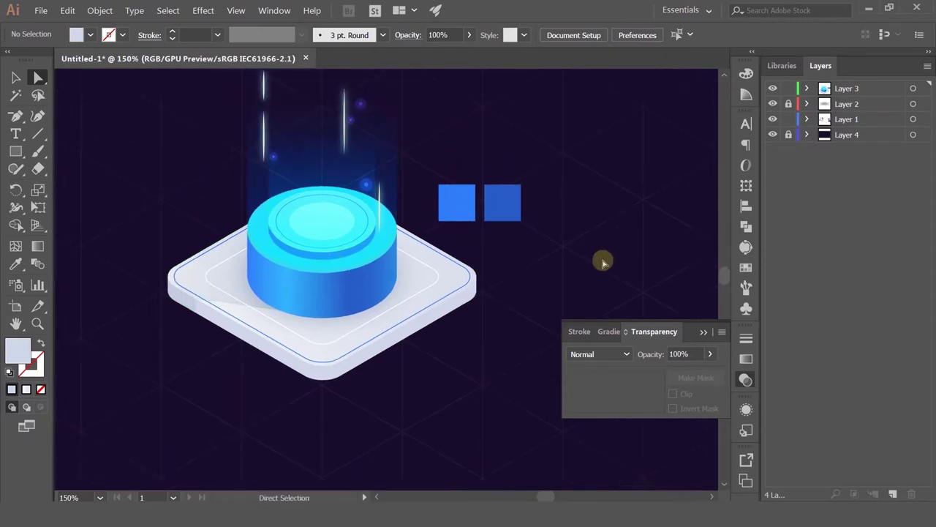
scroll(422, 294, down, 1)
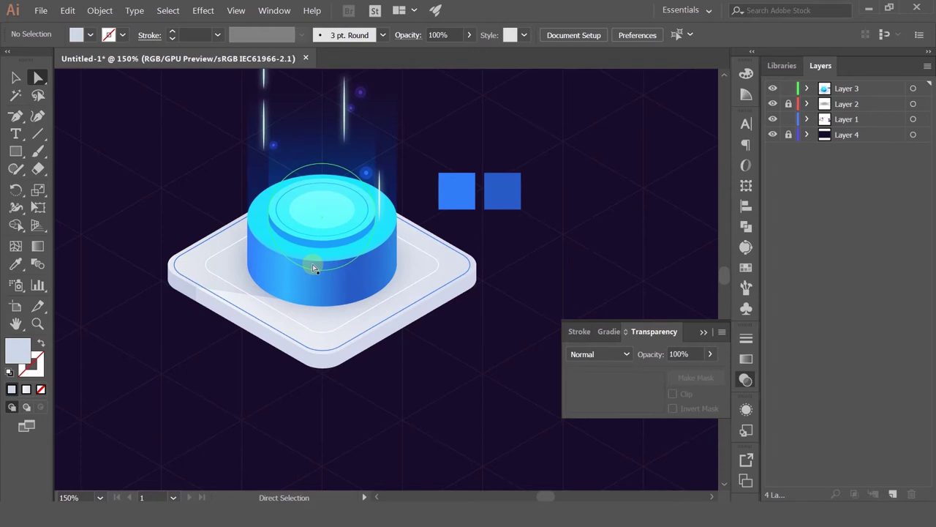
Add a text object reading ";" in the empty area beside the light beam and enlarge it to about 94 pt.
click(15, 77)
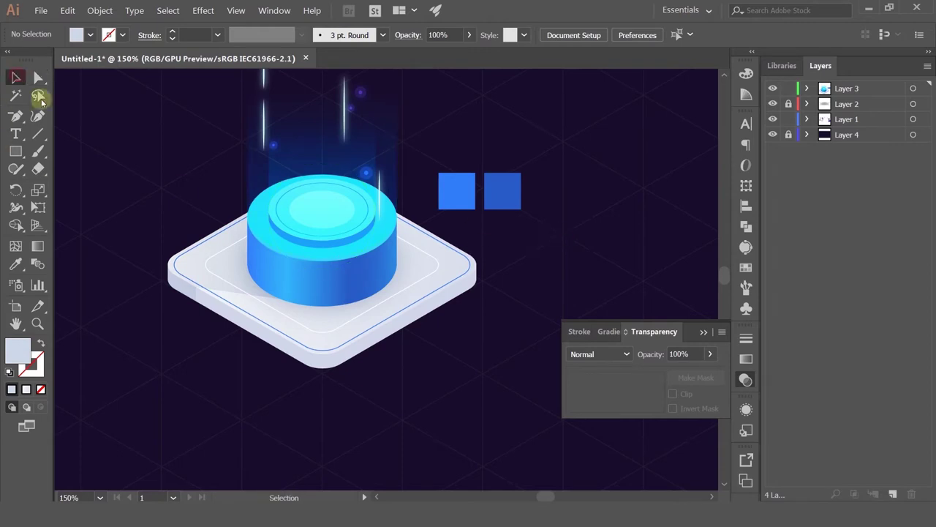
drag(15, 133, 73, 135)
drag(144, 169, 134, 151)
text(;)
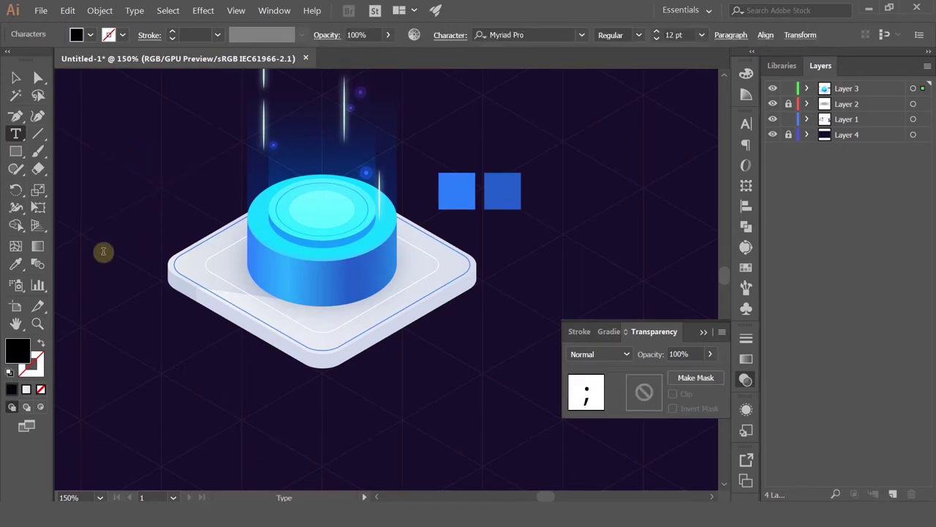
click(15, 77)
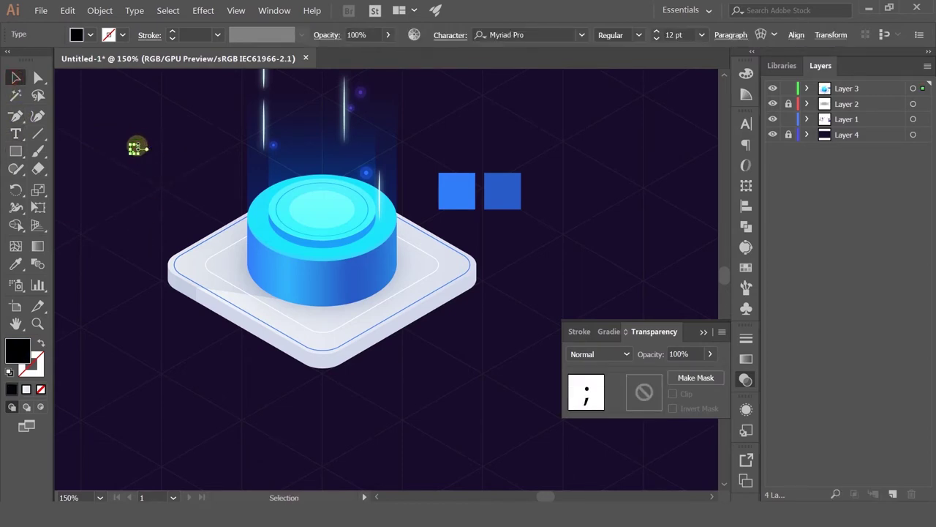
drag(137, 145, 154, 187)
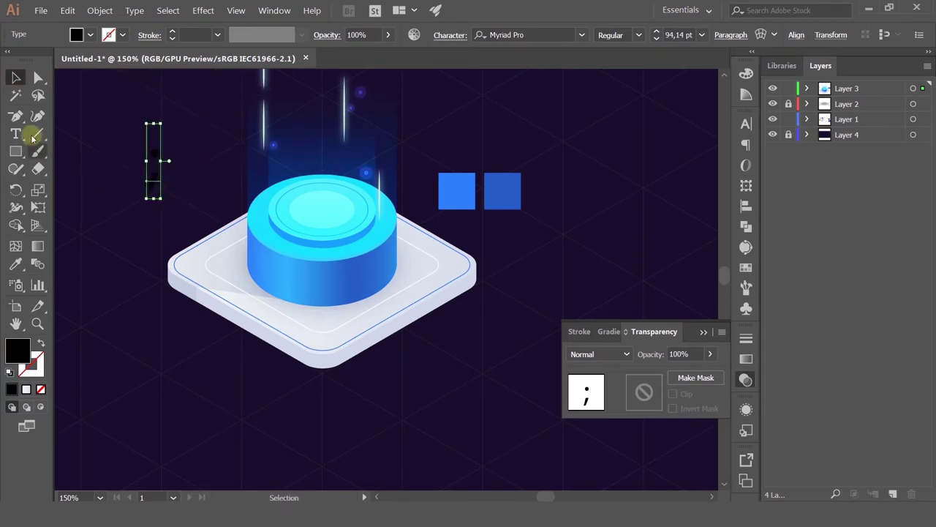
Replace the semicolon in the text object with a "$" sign.
click(16, 133)
double_click(155, 174)
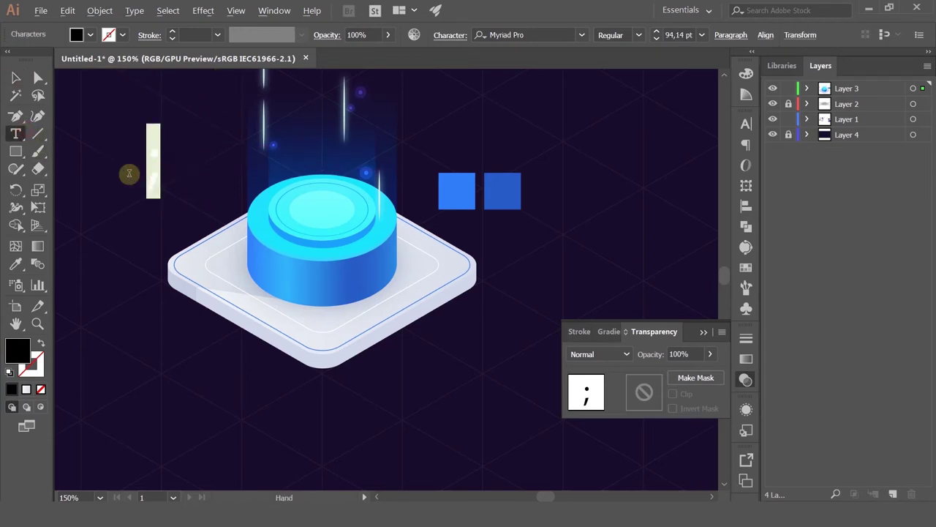
text($)
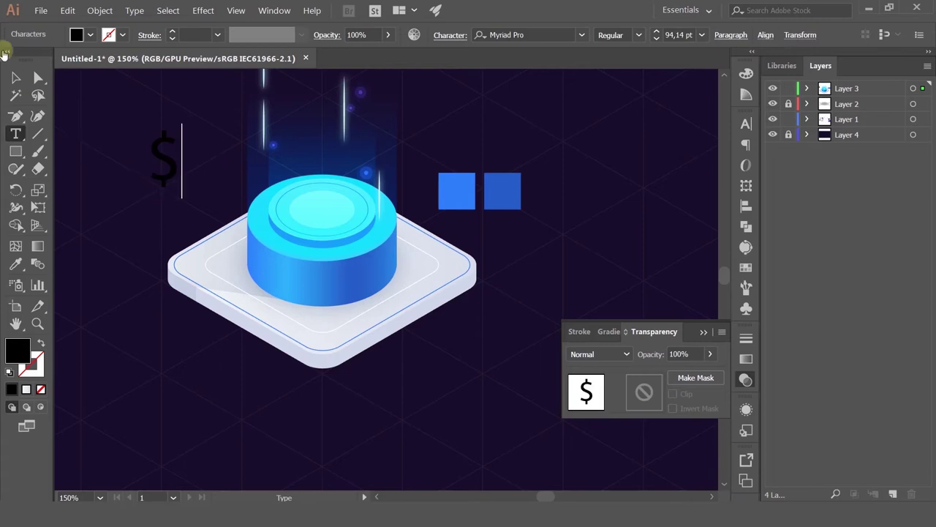
Recolor the dollar sign with the cyan sampled from the cylinder artwork.
click(15, 78)
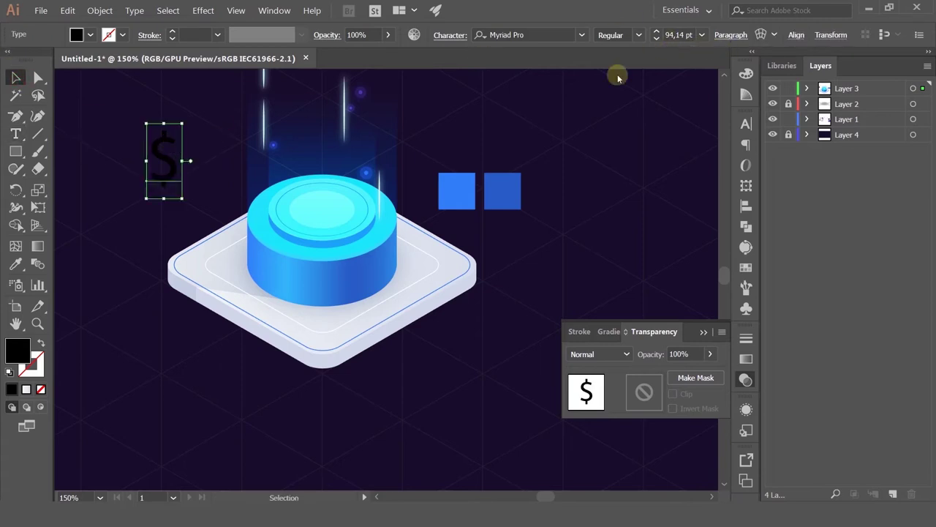
click(25, 265)
click(287, 307)
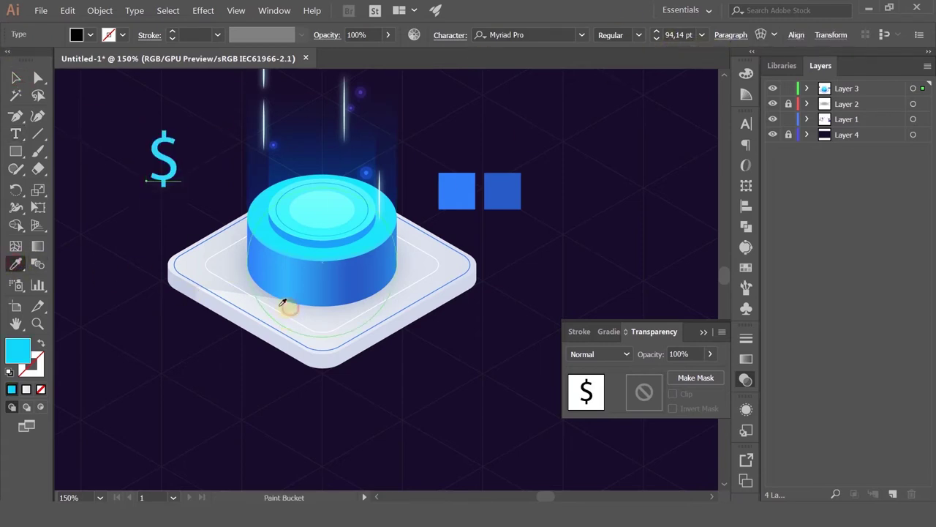
Browse the font families for the dollar sign and set it to Poplar Std Black.
click(15, 77)
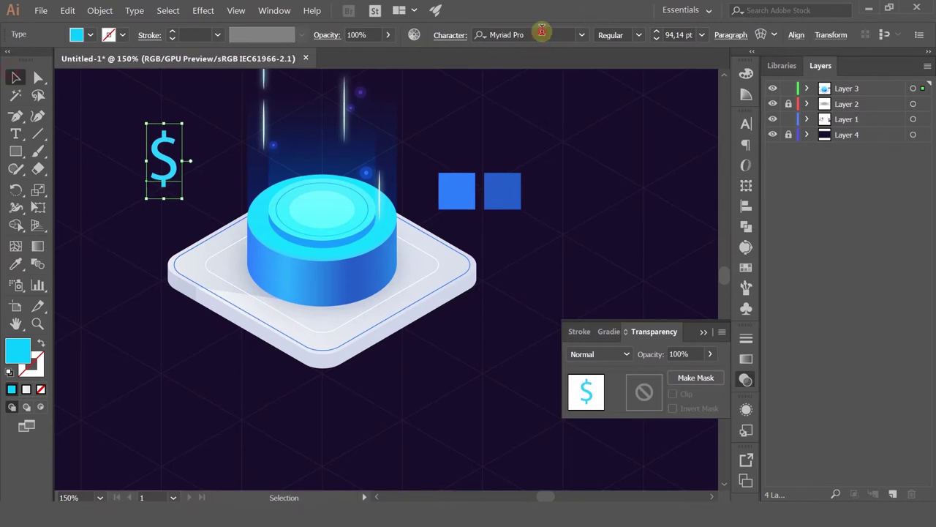
click(541, 35)
scroll(541, 35, down, 1)
scroll(541, 31, down, 4)
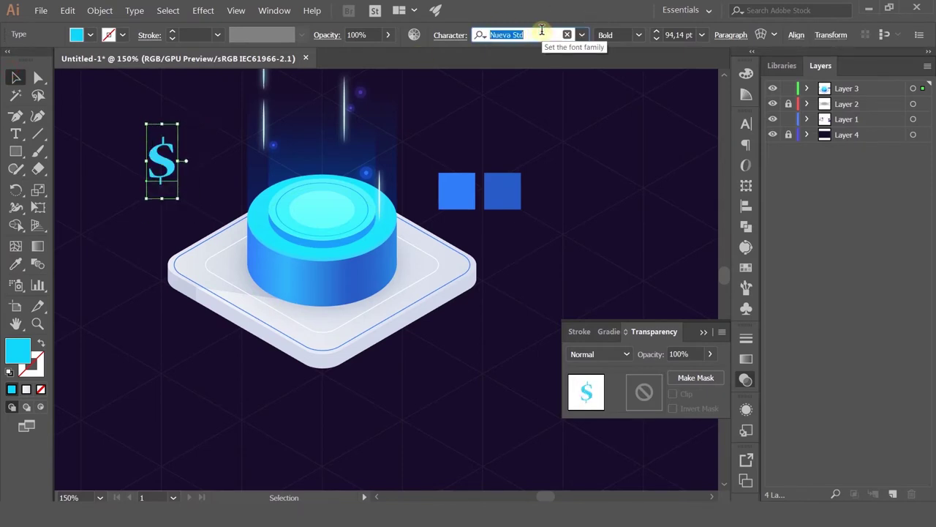
scroll(541, 31, down, 1)
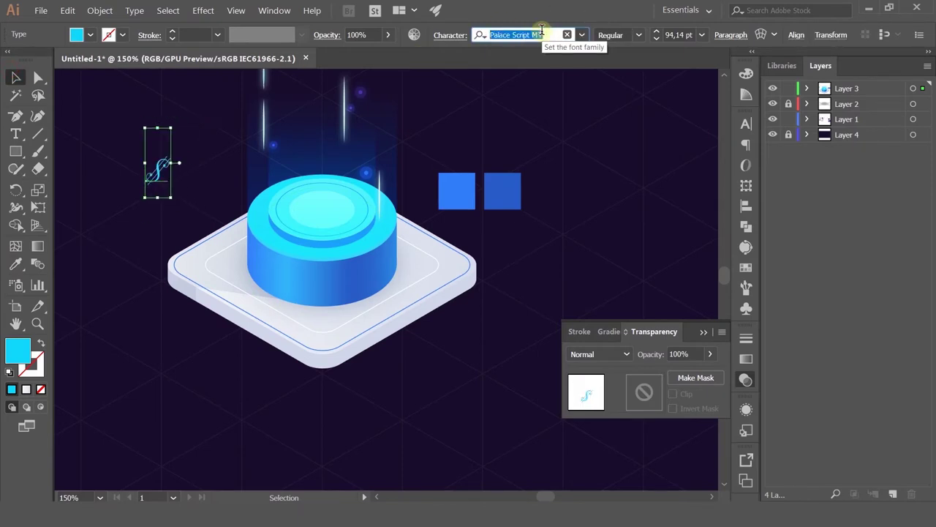
scroll(541, 30, up, 1)
scroll(541, 31, down, 4)
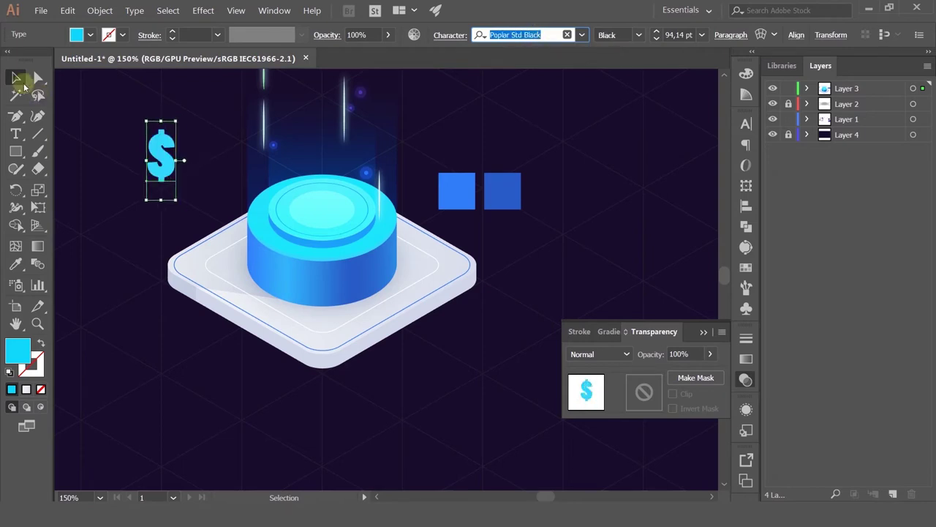
Expand the dollar sign's object and fill into outlines, and move it slightly toward the platform.
click(16, 76)
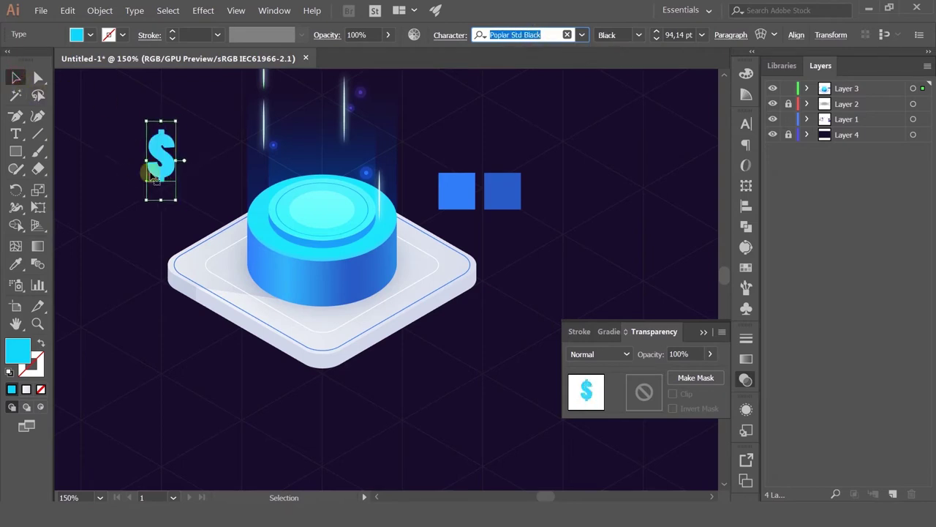
click(102, 11)
click(132, 125)
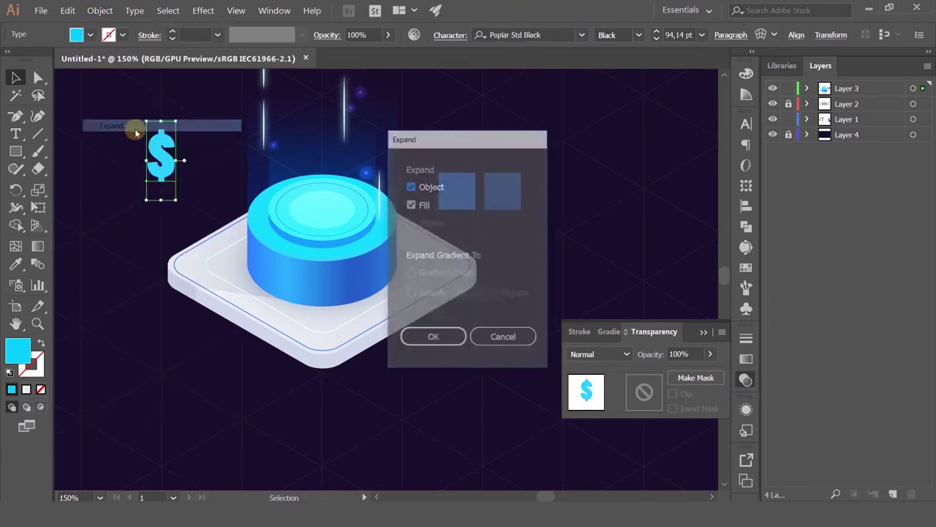
click(433, 337)
drag(161, 160, 188, 176)
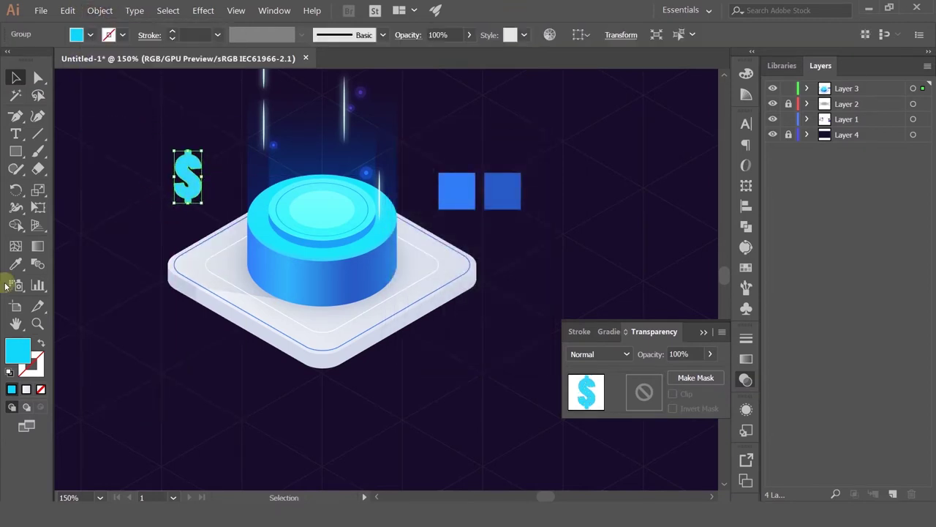
Fill the expanded dollar sign with white, hex ffffff.
click(19, 265)
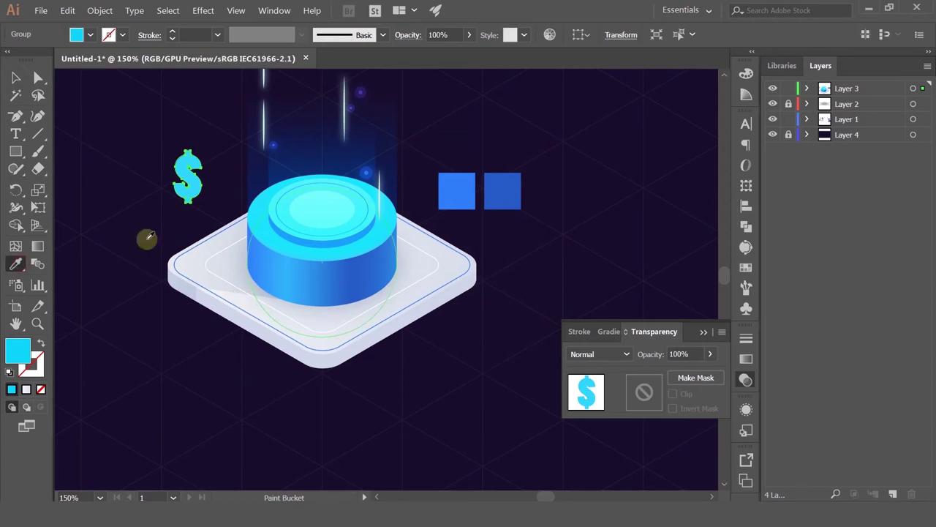
click(15, 77)
double_click(18, 350)
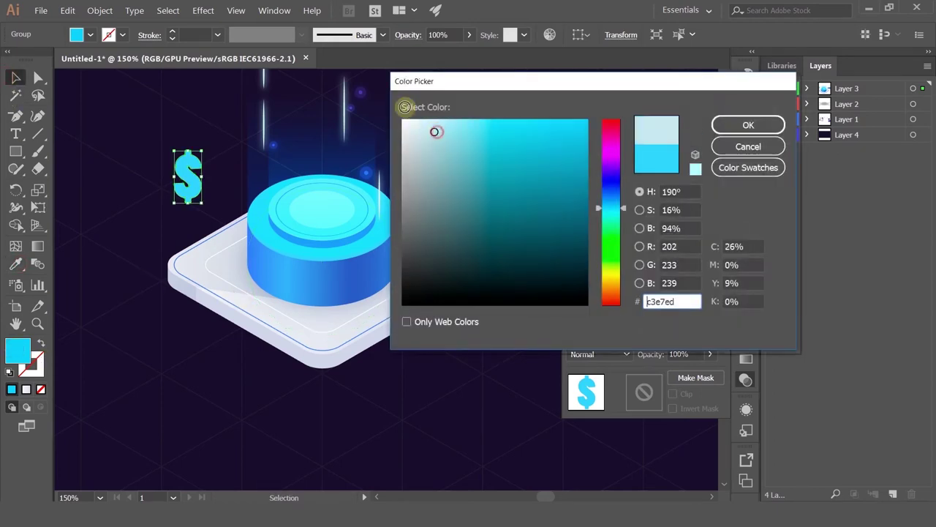
text(ffffff)
click(714, 124)
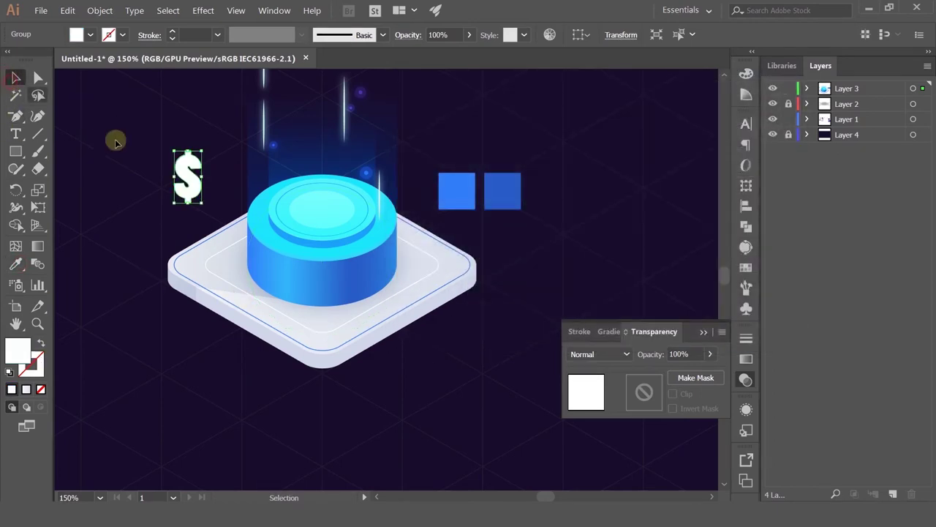
Enlarge the white dollar sign and center it above the platform's top disc.
drag(201, 152, 323, 174)
drag(299, 213, 297, 212)
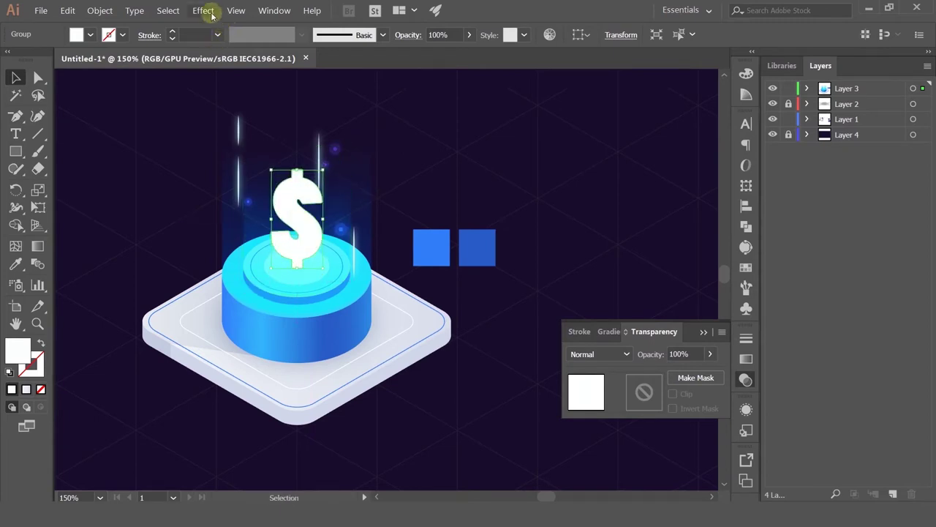
Start a 3D Extrude & Bevel effect on the white dollar sign with the live preview on.
click(202, 10)
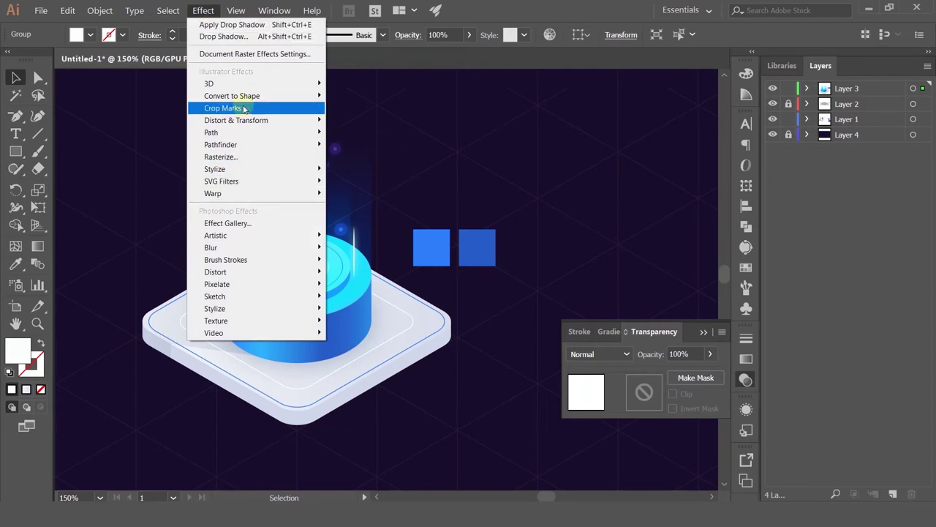
mouse_move(234, 84)
click(354, 85)
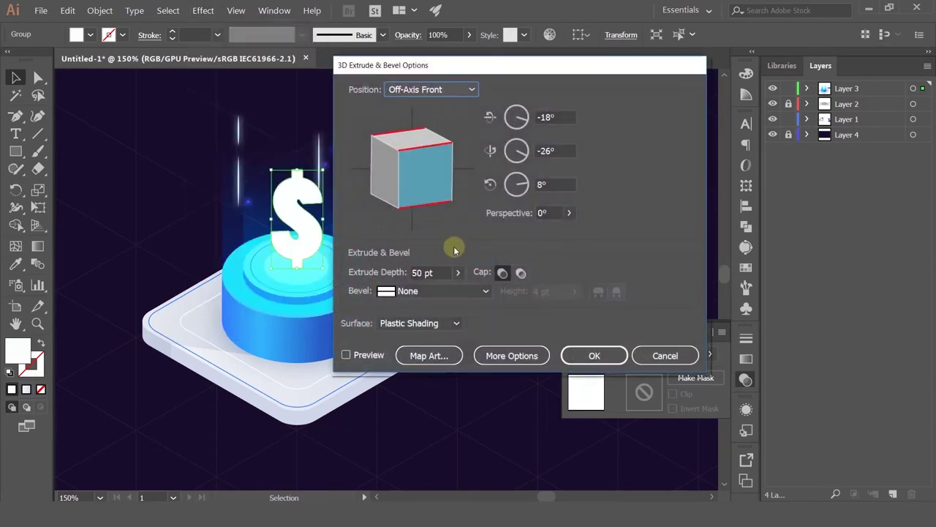
click(346, 354)
drag(443, 63, 506, 47)
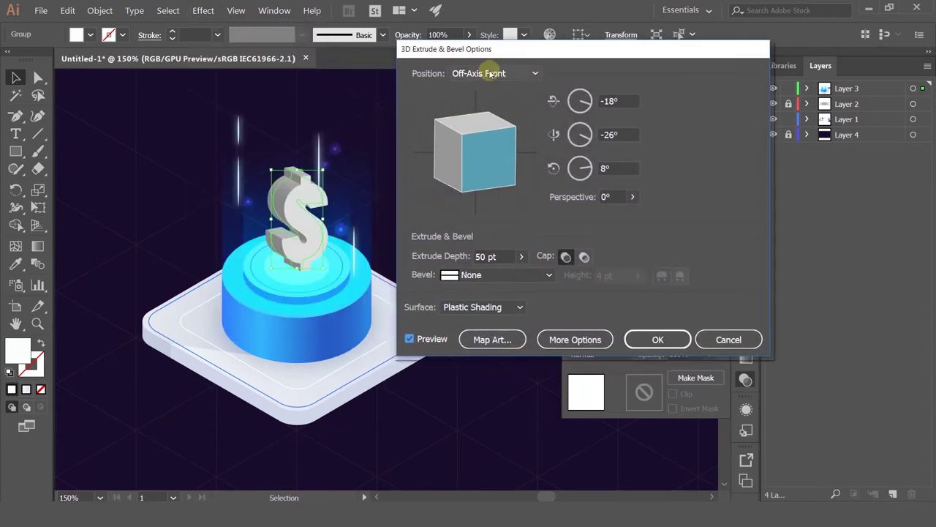
Compare the isometric position presets for the dollar sign's extrusion and set it to Isometric Right.
click(487, 73)
click(488, 310)
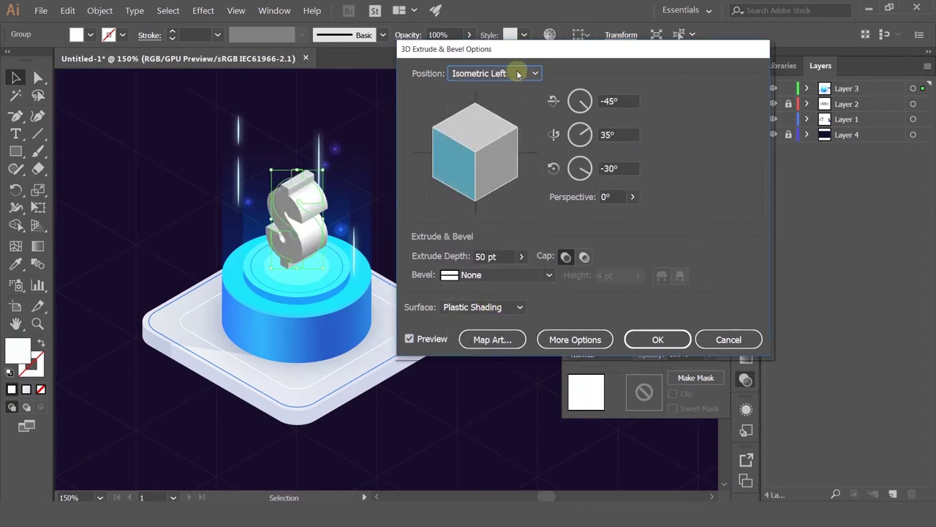
scroll(516, 71, down, 1)
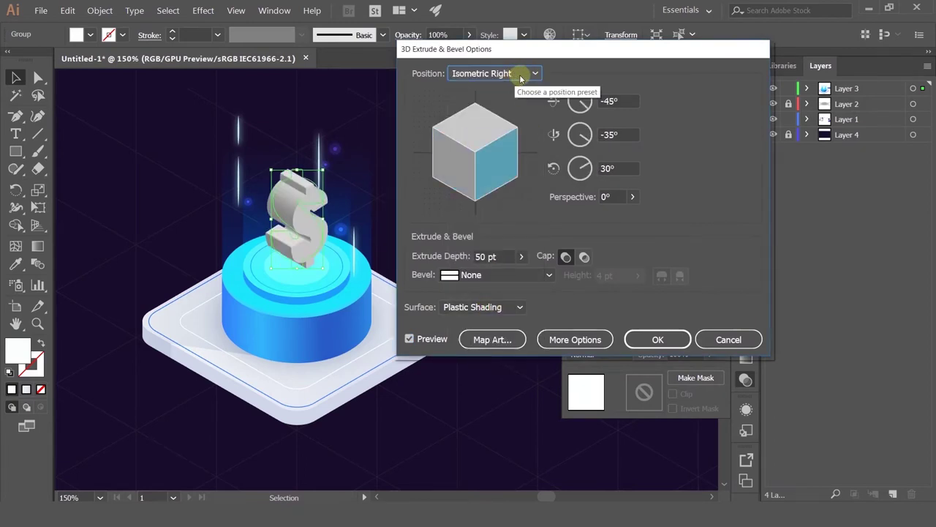
scroll(520, 74, down, 1)
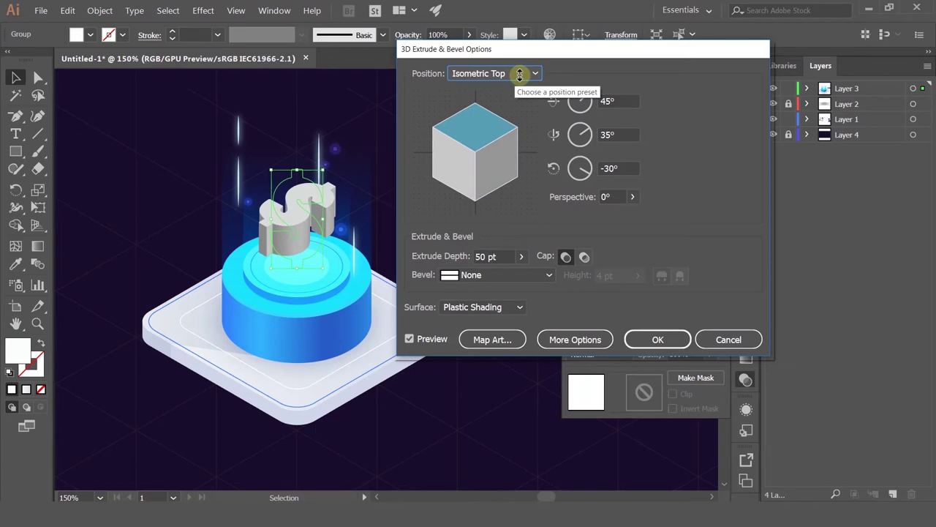
scroll(519, 74, down, 1)
scroll(519, 73, up, 2)
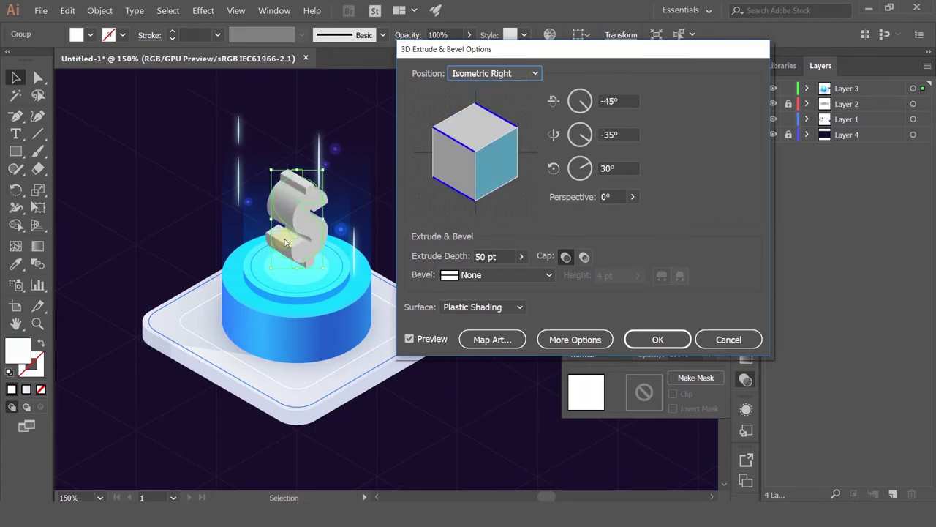
scroll(495, 78, down, 2)
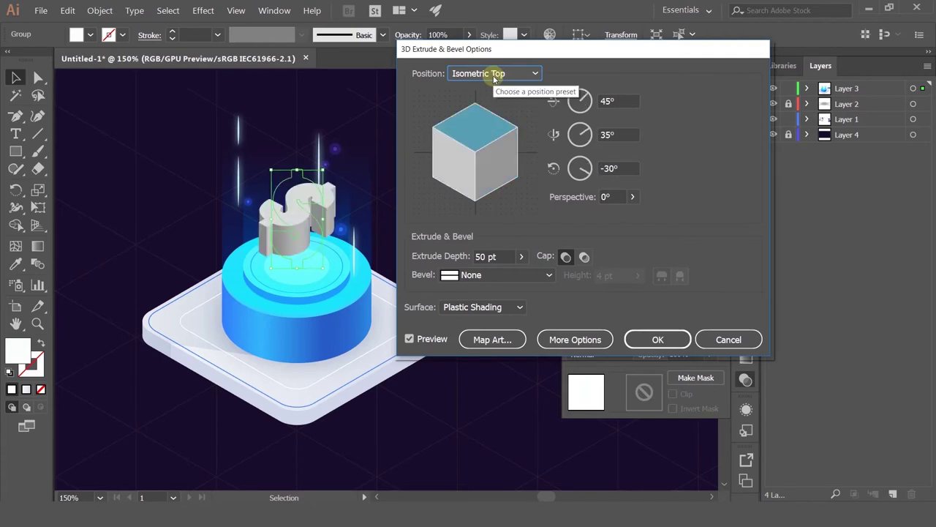
scroll(493, 76, up, 3)
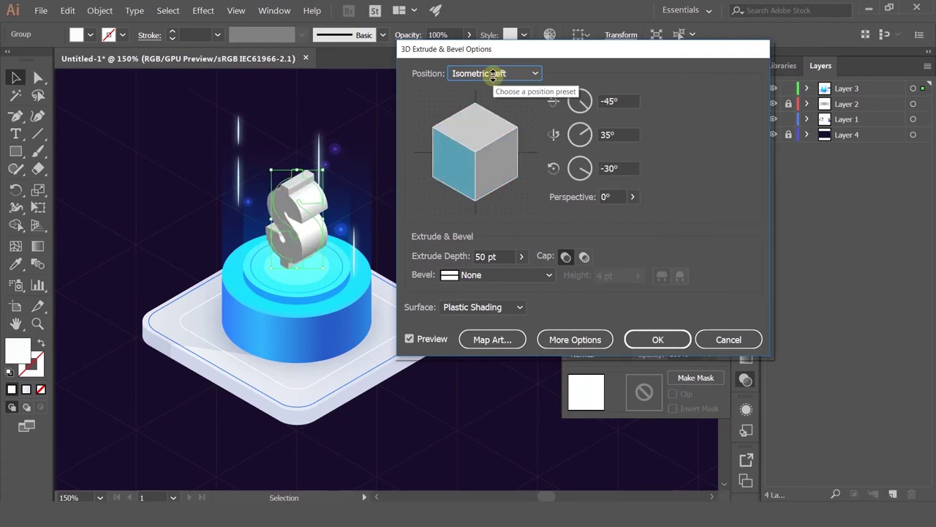
scroll(493, 76, down, 1)
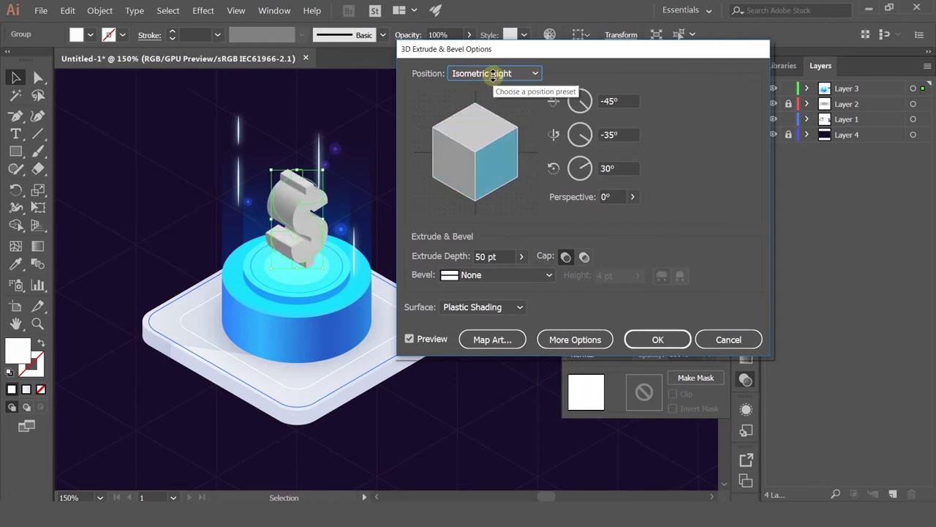
Set the extrusion's surface to No Shading and apply the 3D effect to the dollar sign.
click(523, 257)
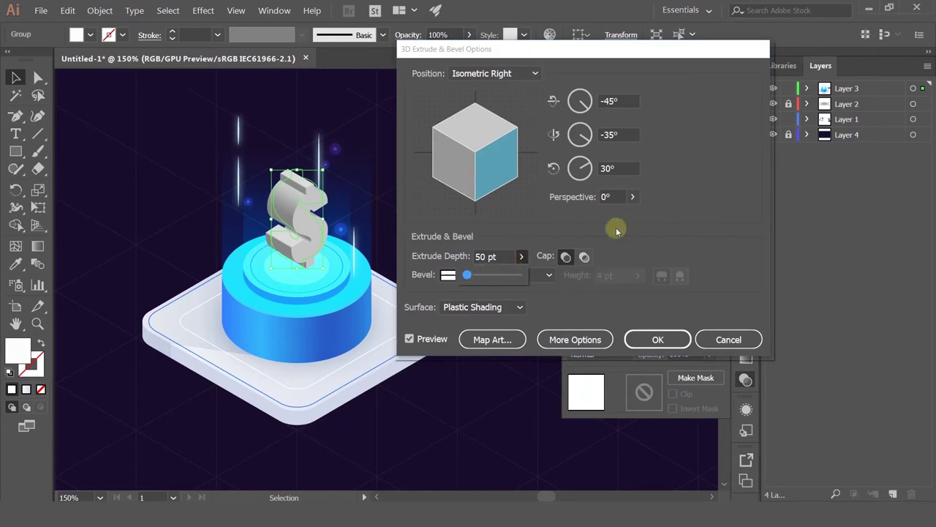
click(495, 308)
click(495, 308)
click(479, 338)
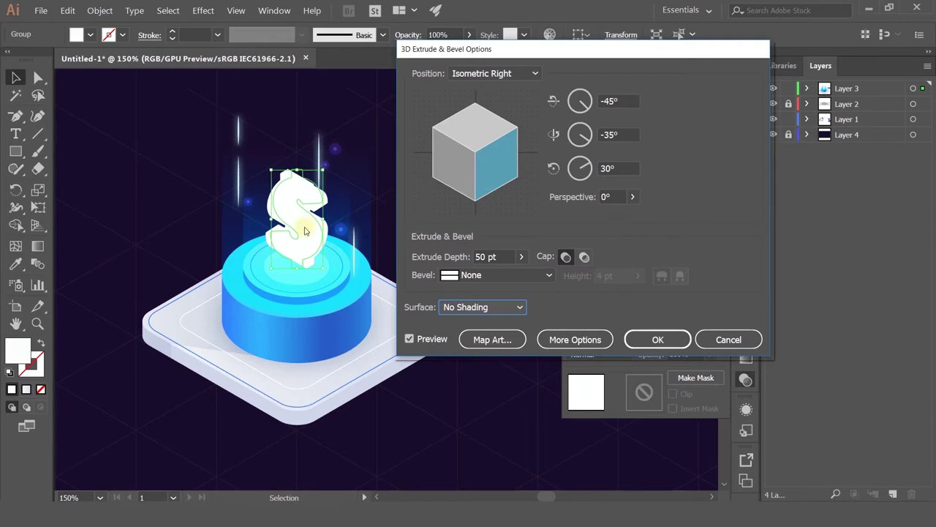
click(658, 339)
Move the extruded dollar sign off the platform to the empty background on its left.
scroll(288, 210, up, 2)
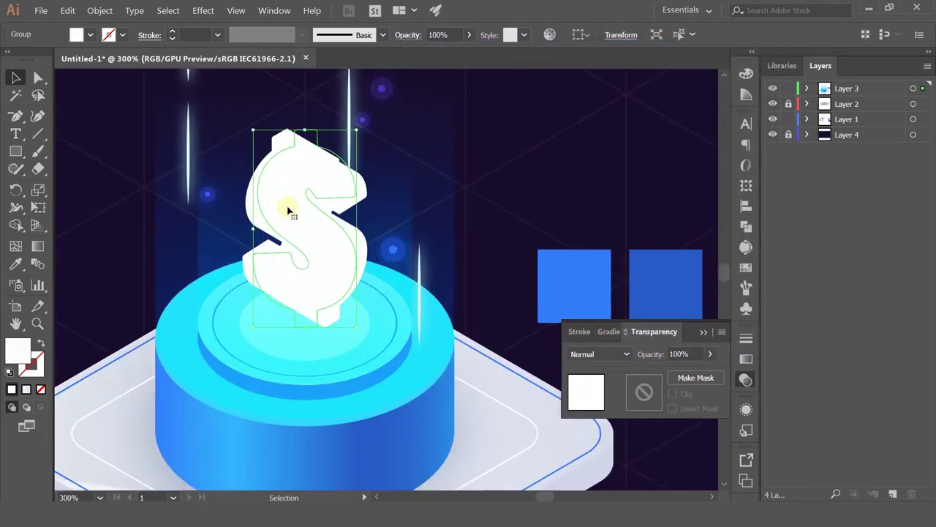
scroll(288, 210, down, 2)
drag(288, 210, 132, 230)
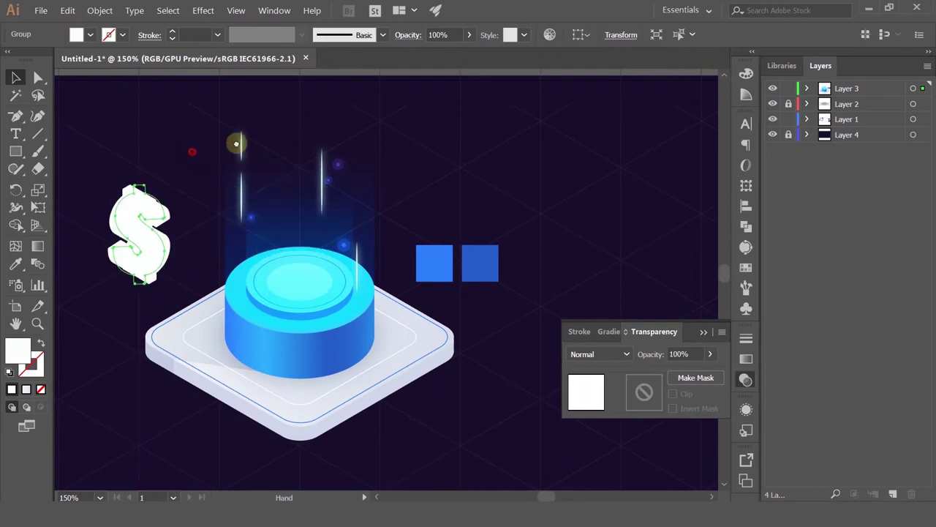
drag(236, 143, 277, 131)
scroll(237, 242, up, 2)
drag(263, 289, 215, 238)
scroll(218, 240, down, 2)
key(ctrl)
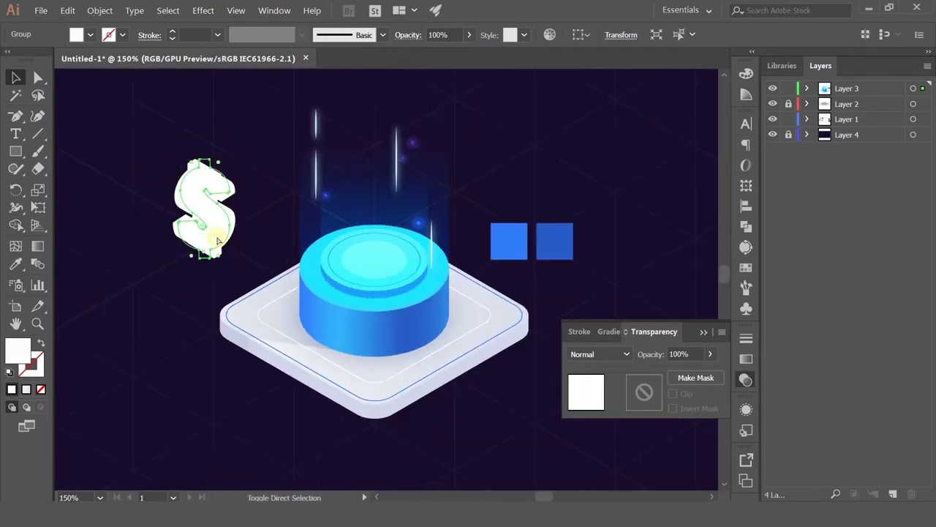
click(100, 10)
click(125, 136)
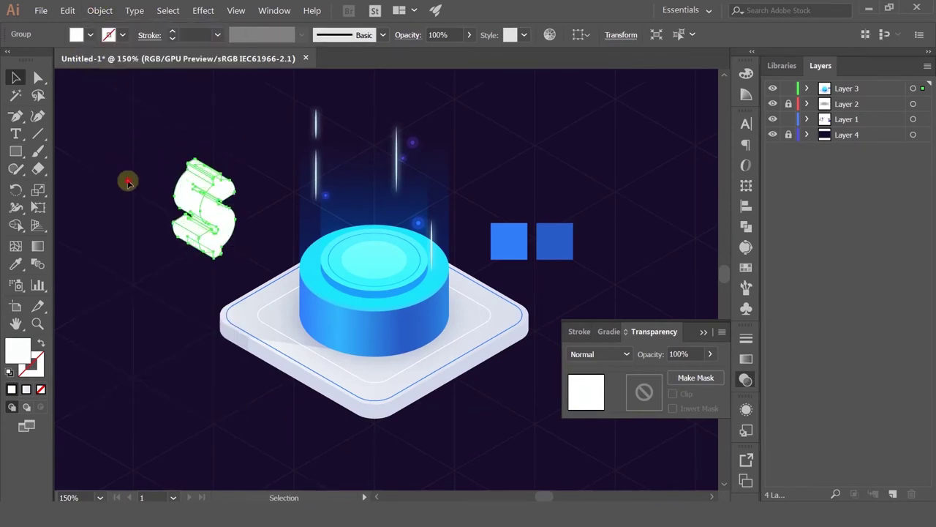
click(125, 183)
scroll(183, 194, up, 3)
click(259, 185)
scroll(259, 187, down, 1)
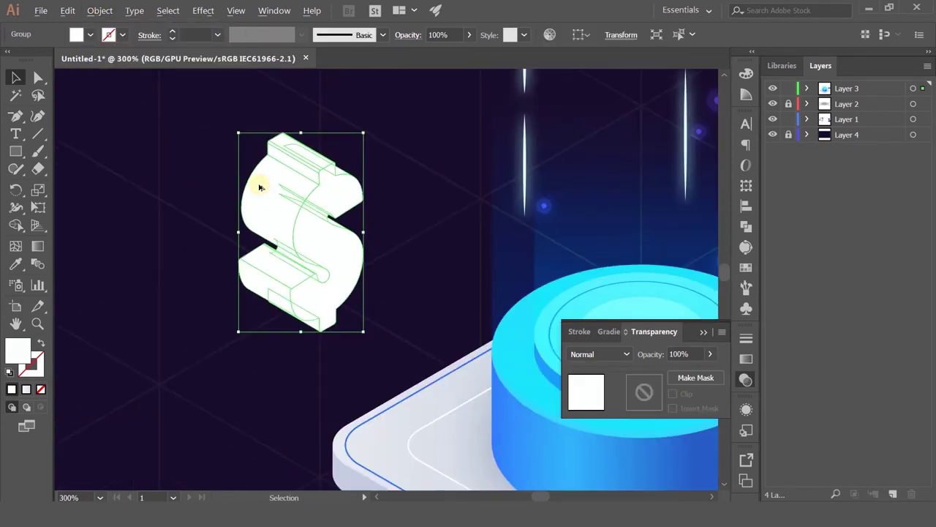
scroll(279, 194, down, 2)
scroll(279, 194, up, 1)
key(ctrl)
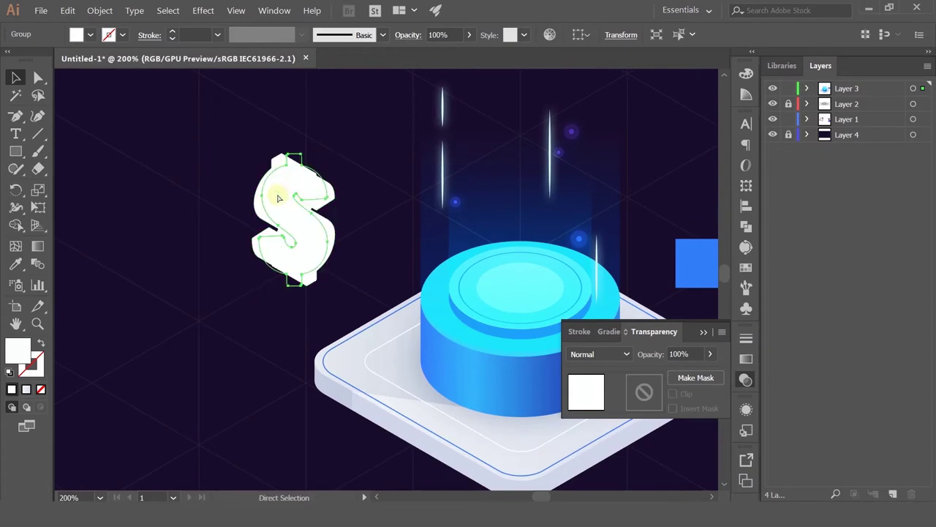
key(ctrl+z)
scroll(339, 249, up, 2)
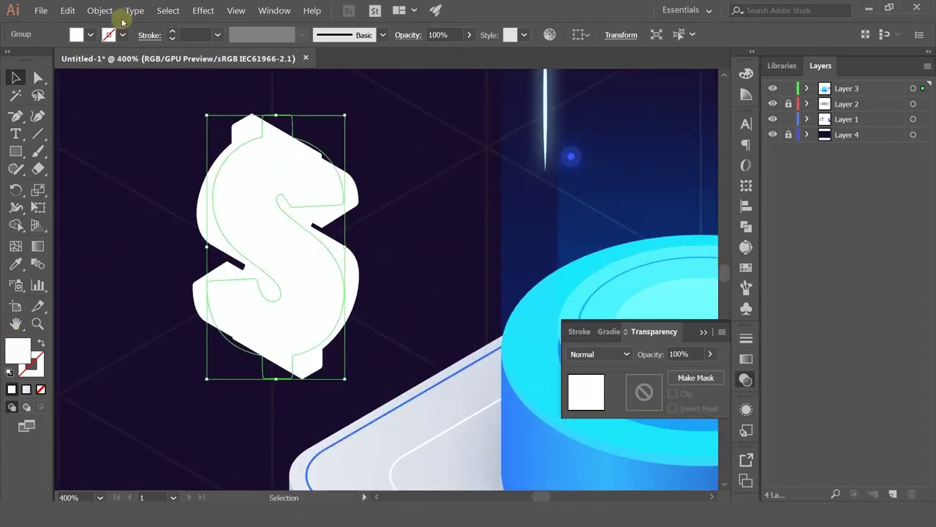
Expand the 3D dollar sign's appearance and ungroup it into separate faces, testing one face with a move that is undone.
click(100, 10)
click(125, 139)
click(121, 176)
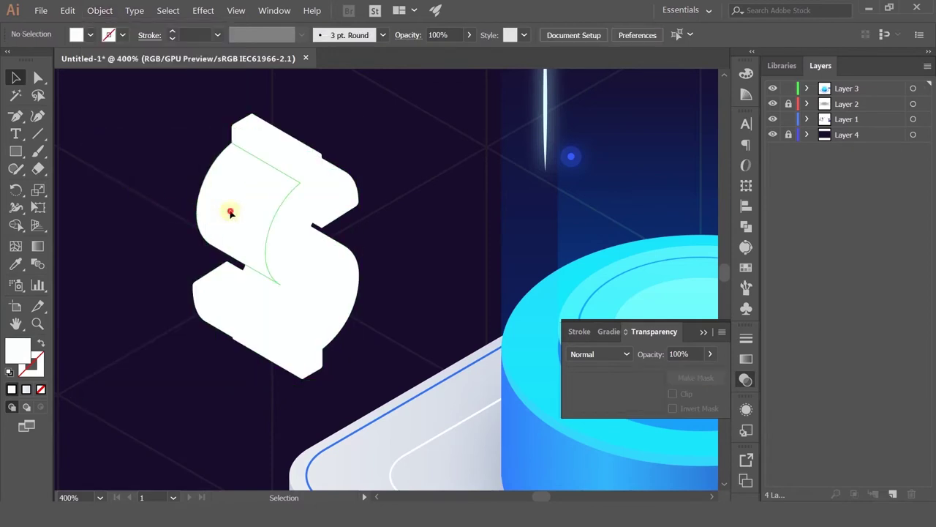
click(231, 212)
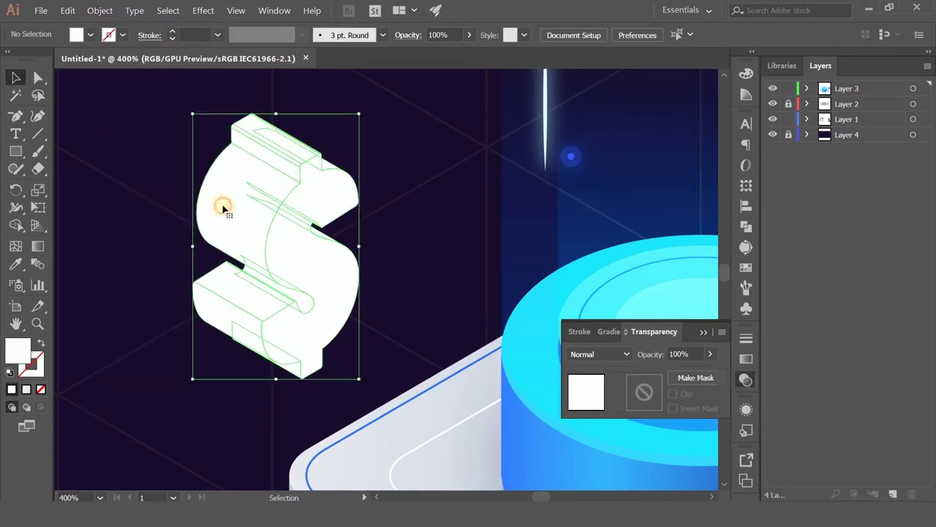
click(142, 223)
click(205, 189)
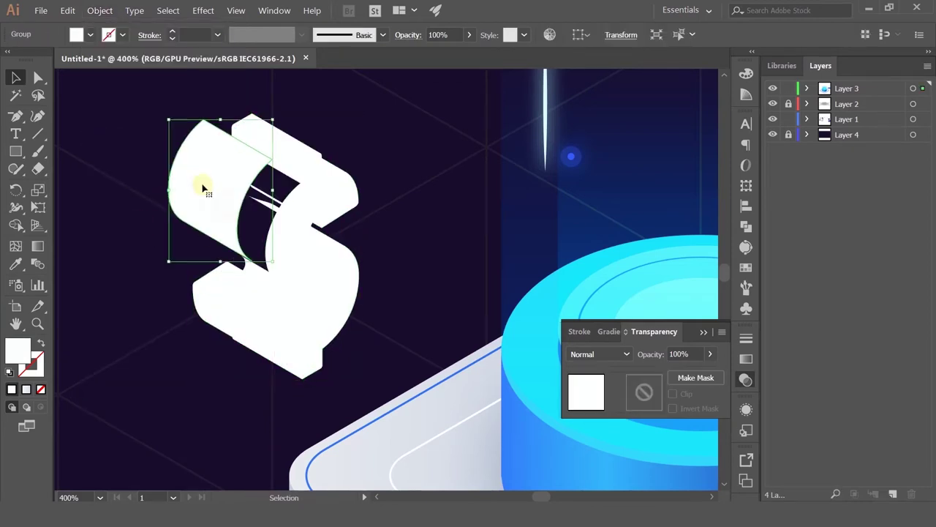
key(ctrl+z)
Select the dollar sign's top and left side faces and fill them with the lighter blue sampled from the swatch squares.
drag(284, 141, 274, 125)
mouse_move(273, 160)
mouse_down()
mouse_move(259, 148)
mouse_move(268, 166)
mouse_move(284, 159)
mouse_up()
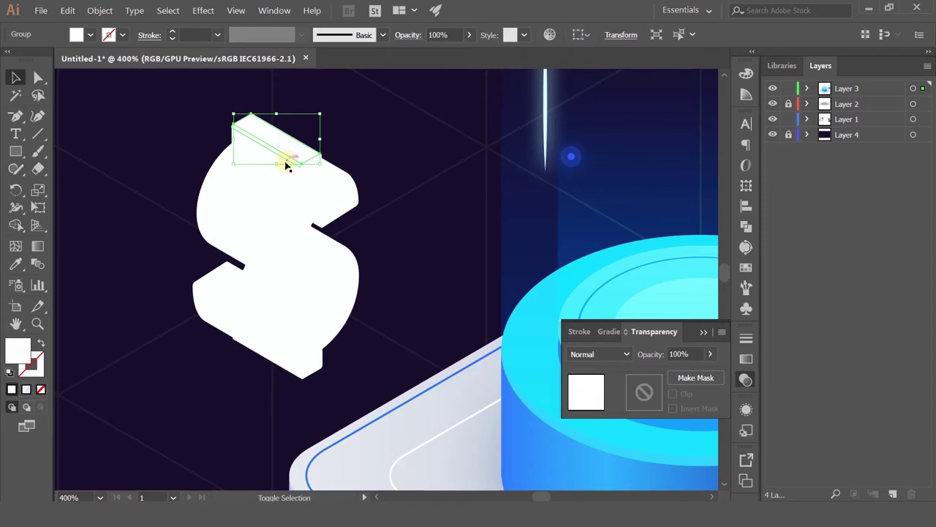
shift+click(237, 201)
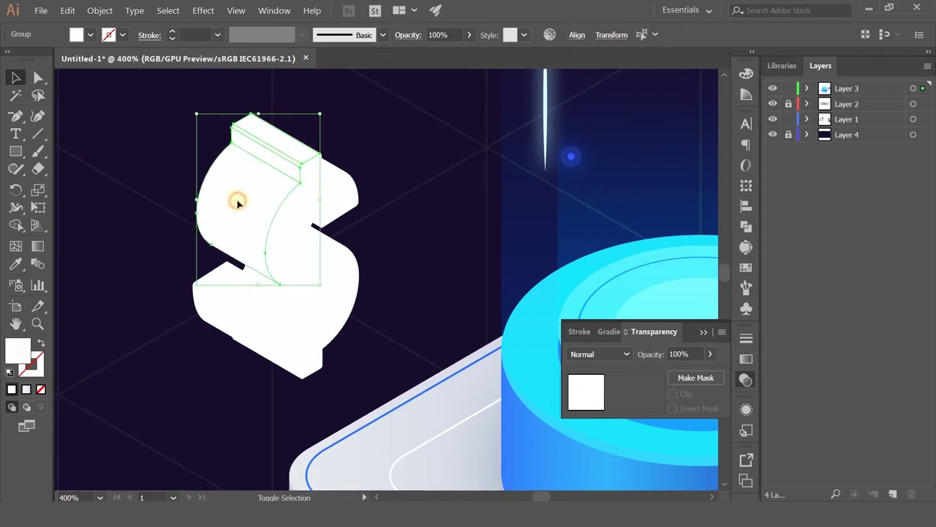
shift+click(243, 300)
shift+click(232, 293)
shift+click(228, 300)
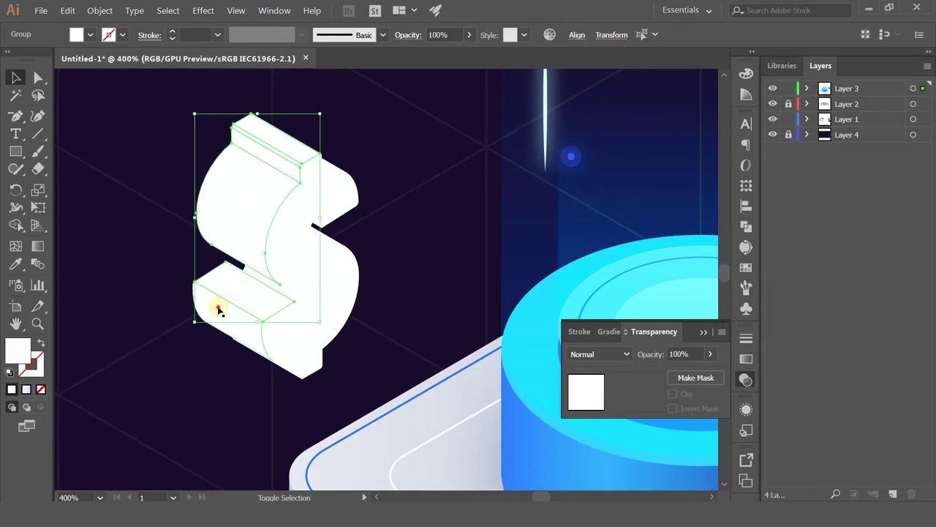
shift+click(217, 309)
click(16, 264)
scroll(275, 224, down, 4)
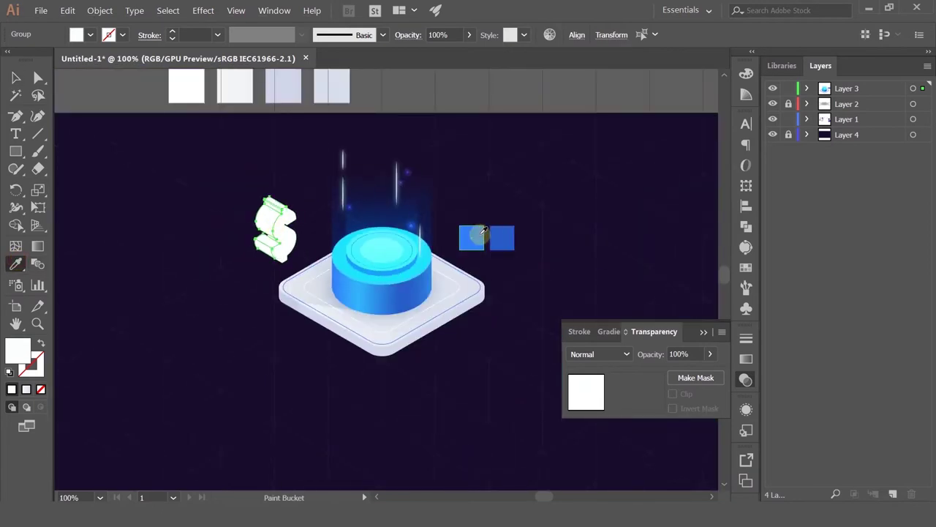
click(479, 234)
click(16, 78)
click(156, 200)
Fill the thin white strips along the dollar sign's top bar with the blue of the neighbouring face.
scroll(240, 213, up, 3)
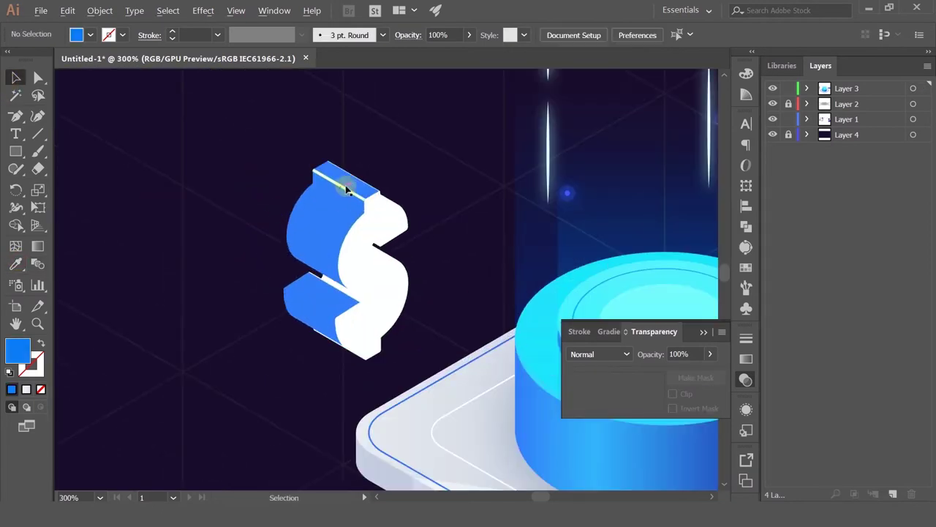
scroll(348, 189, up, 3)
click(349, 193)
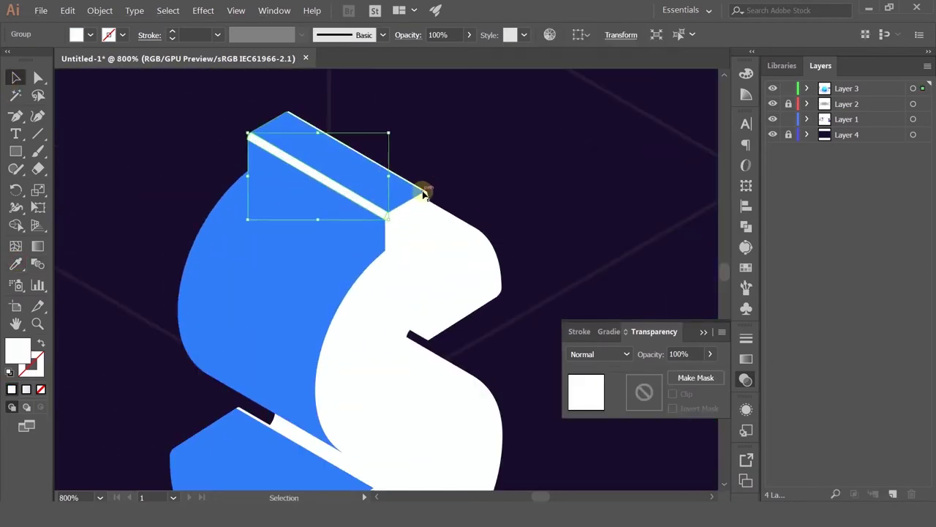
scroll(425, 192, up, 3)
click(422, 194)
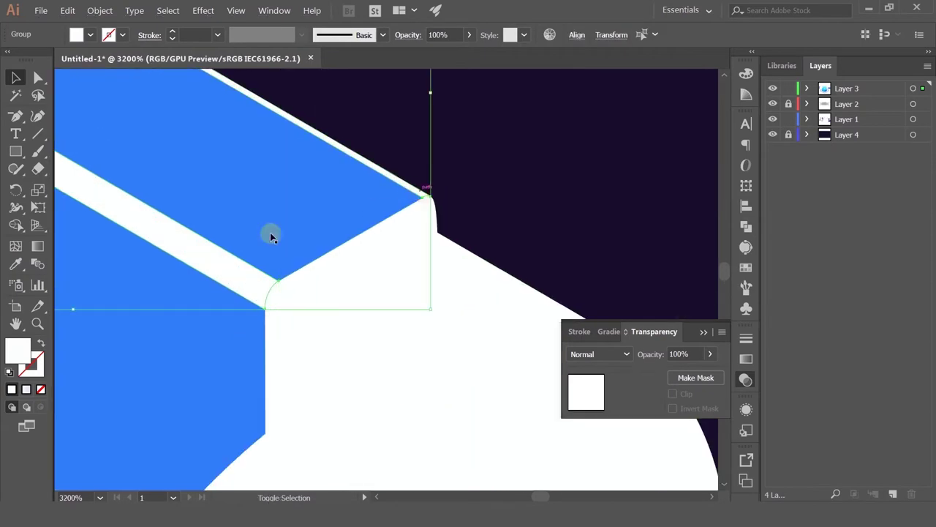
click(13, 263)
click(230, 194)
click(15, 95)
scroll(286, 145, down, 4)
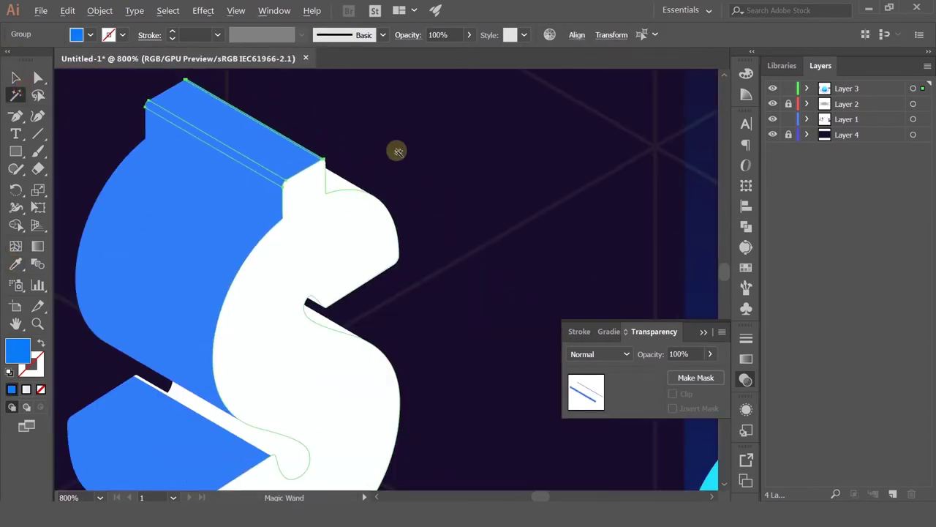
click(396, 151)
Fill the thin white strip along the upper edge of the dollar sign's lower curve with the same side blue.
drag(195, 241, 295, 178)
click(16, 77)
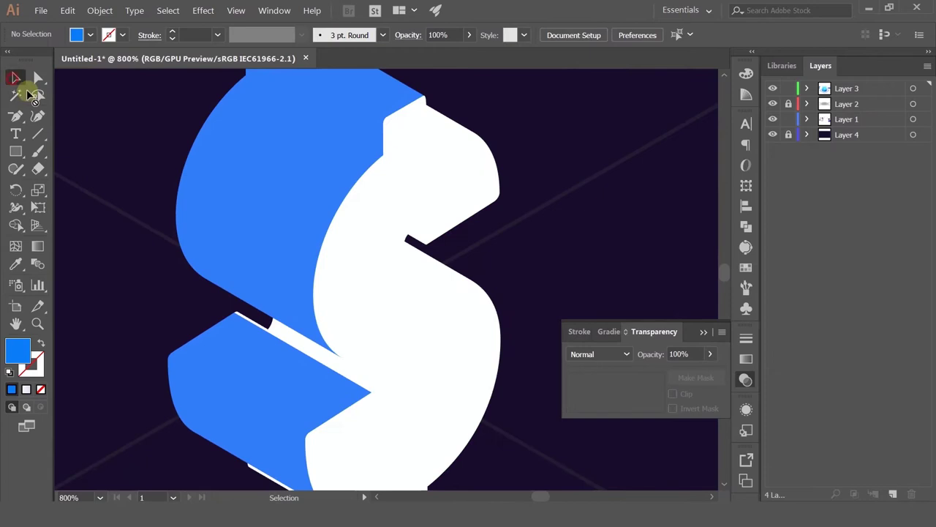
click(253, 326)
click(16, 263)
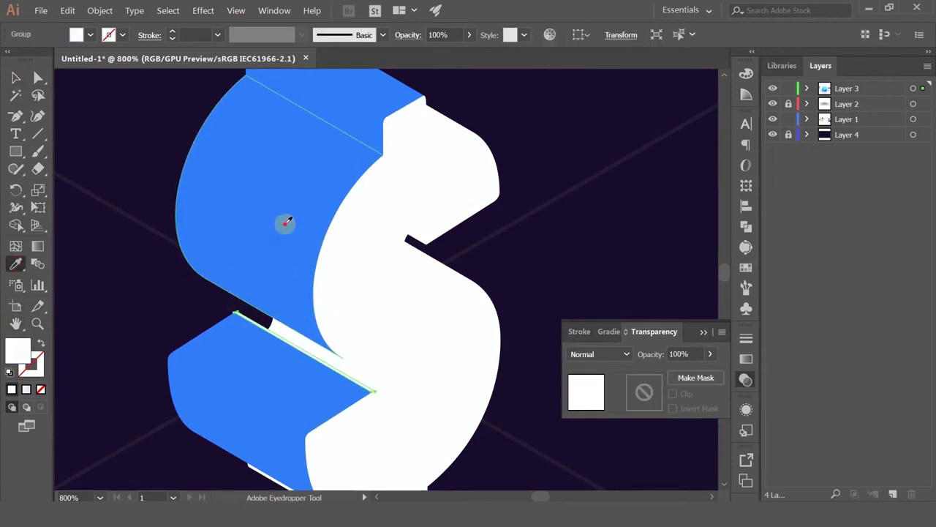
click(285, 219)
click(14, 78)
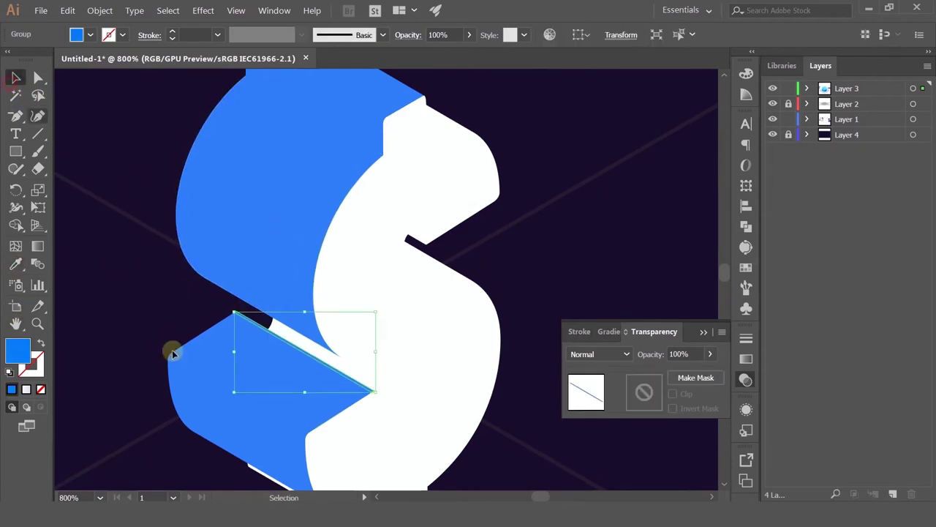
Try to fill the upper faces of the dollar sign's top bar and lower arm with the darker blue swatch colour.
shift+click(214, 349)
drag(295, 282, 308, 430)
shift+click(338, 198)
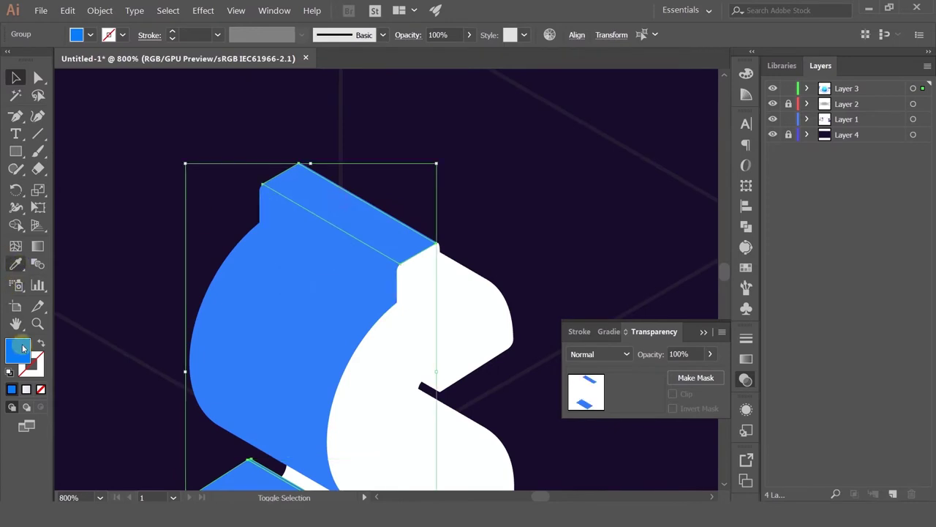
key(ctrl+minus)
key(ctrl+minus)
key(ctrl+minus)
key(ctrl+minus)
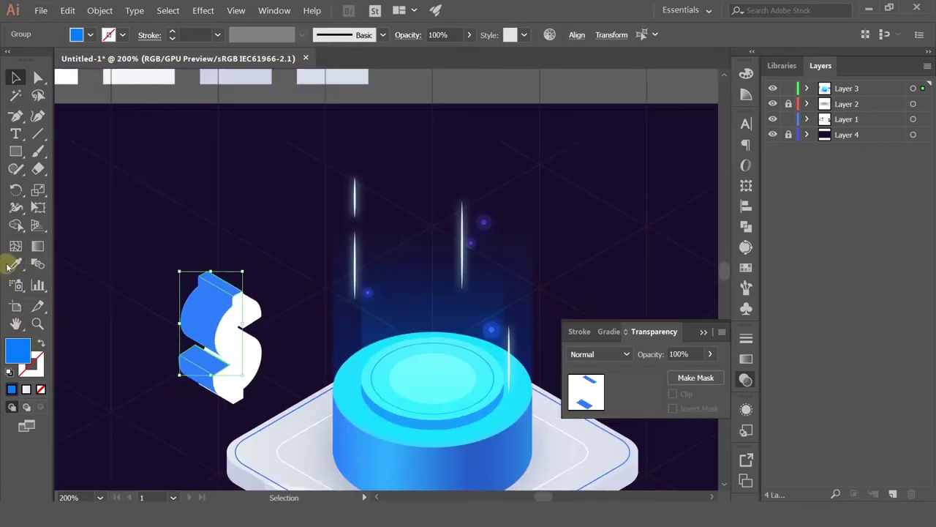
click(15, 264)
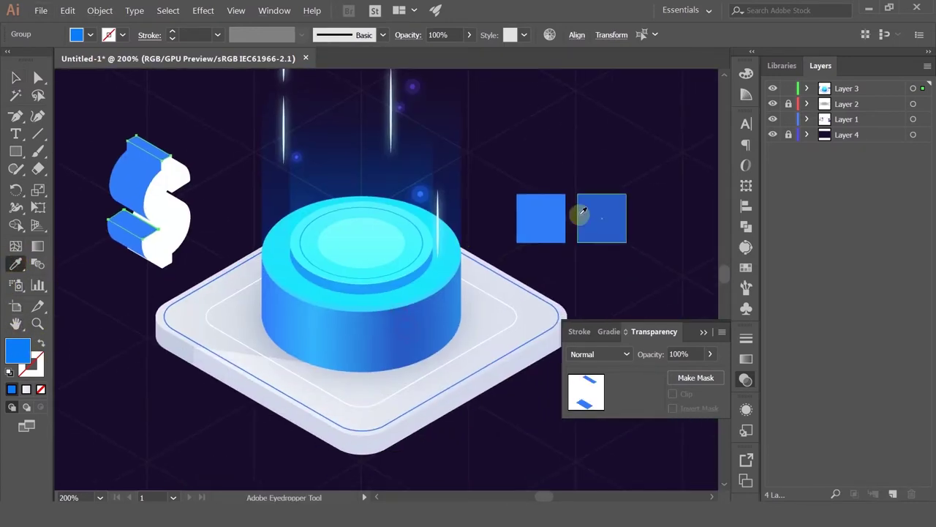
click(615, 216)
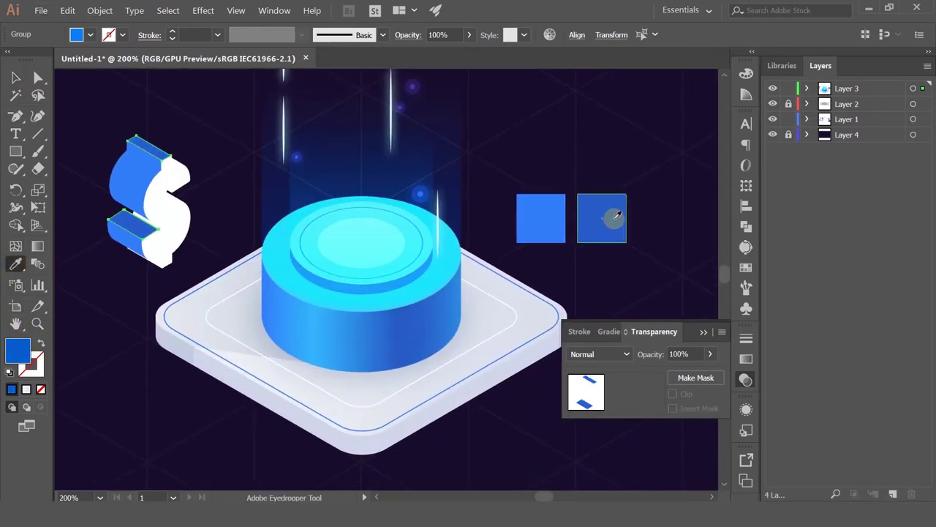
click(16, 78)
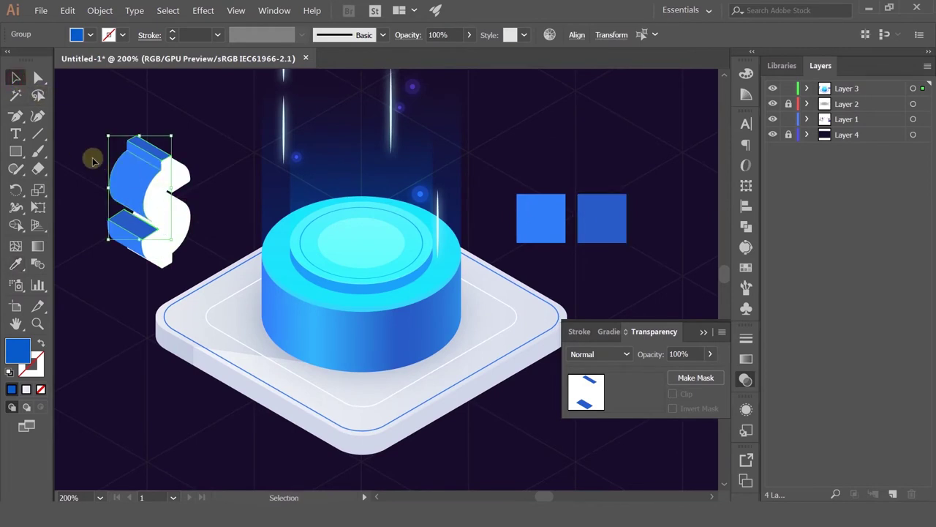
drag(92, 155, 142, 146)
key(a)
key(v)
Select the dollar sign's upper and lower side faces and fill them with the darker blue sampled from the swatch square.
scroll(184, 149, up, 3)
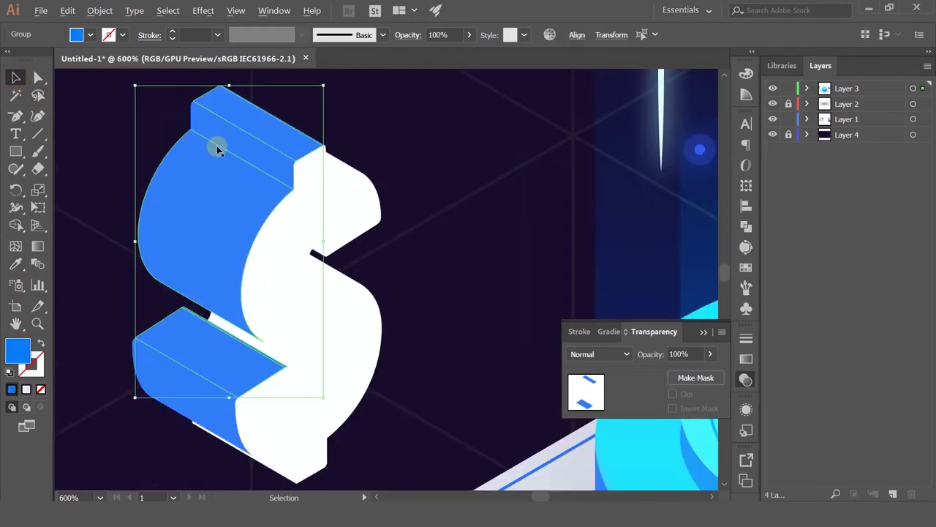
click(225, 150)
shift+click(209, 185)
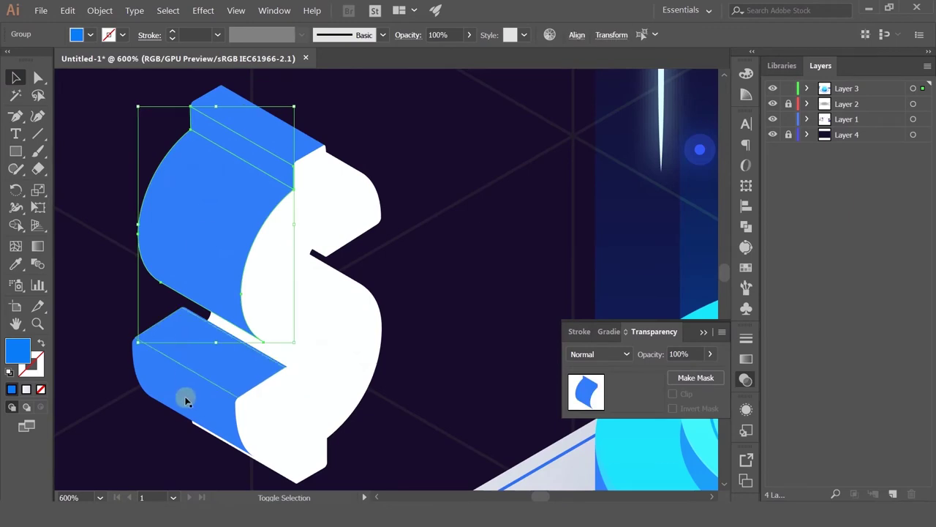
shift+click(185, 398)
click(16, 264)
scroll(379, 210, down, 4)
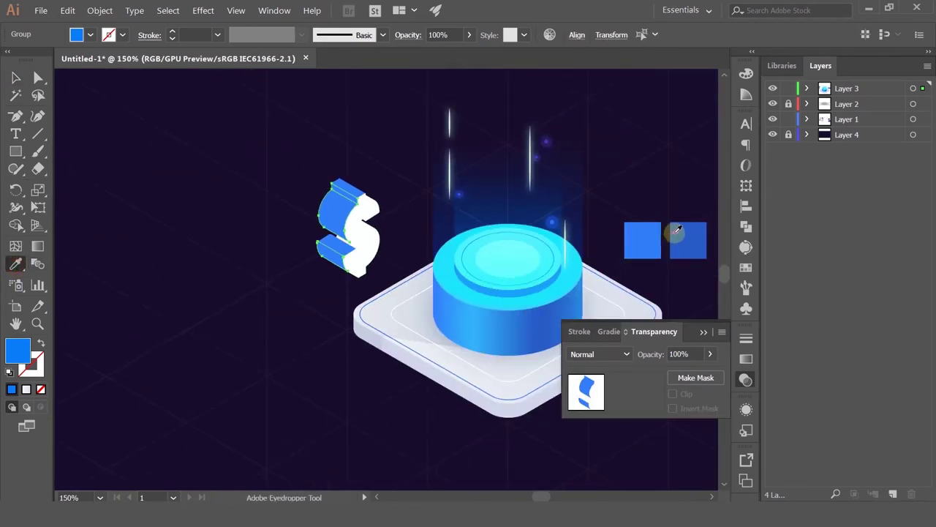
click(677, 233)
click(15, 78)
click(225, 194)
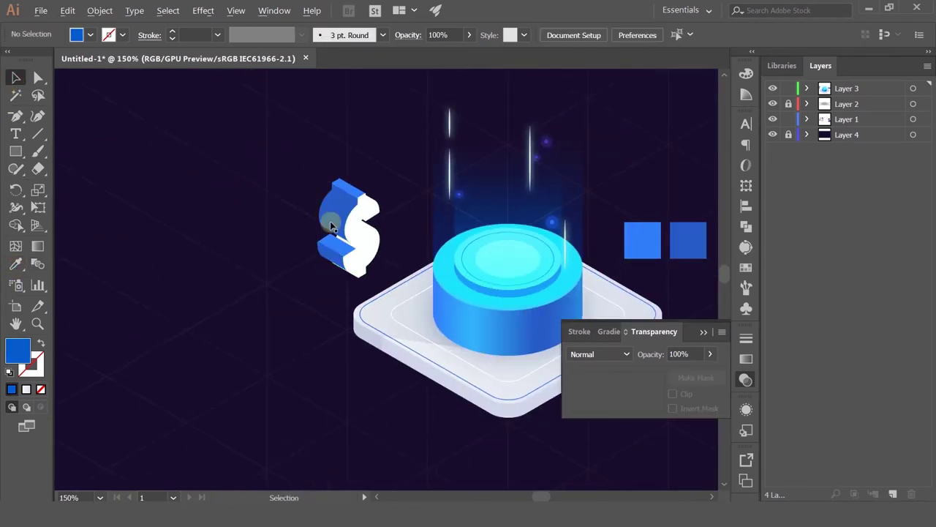
Fill the white side face of the dollar sign's bottom stub with the darker blue of the neighbouring side face.
scroll(330, 221, up, 2)
scroll(344, 240, up, 1)
scroll(344, 240, up, 2)
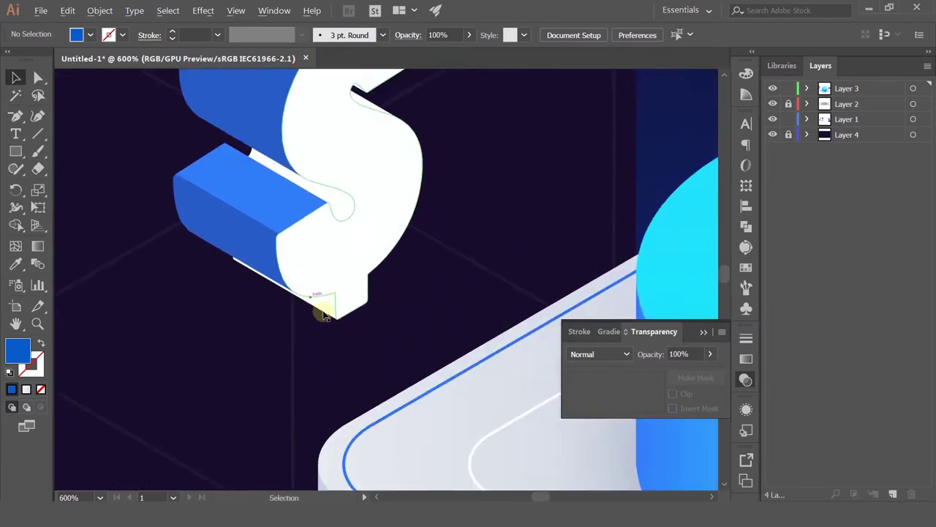
click(329, 310)
click(16, 264)
click(209, 201)
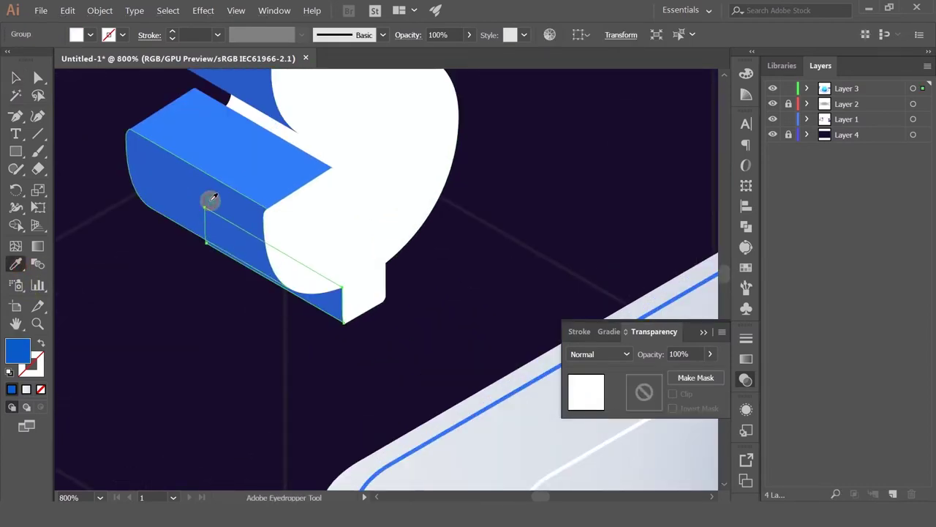
click(16, 79)
Fill the white inner face of the dollar sign's lower notch with the same darker side blue.
click(350, 167)
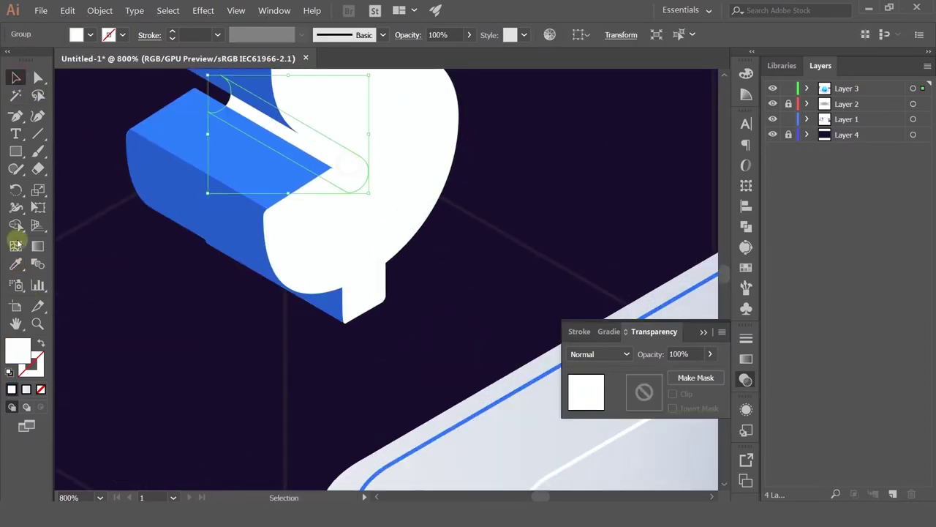
click(15, 266)
click(251, 228)
click(15, 77)
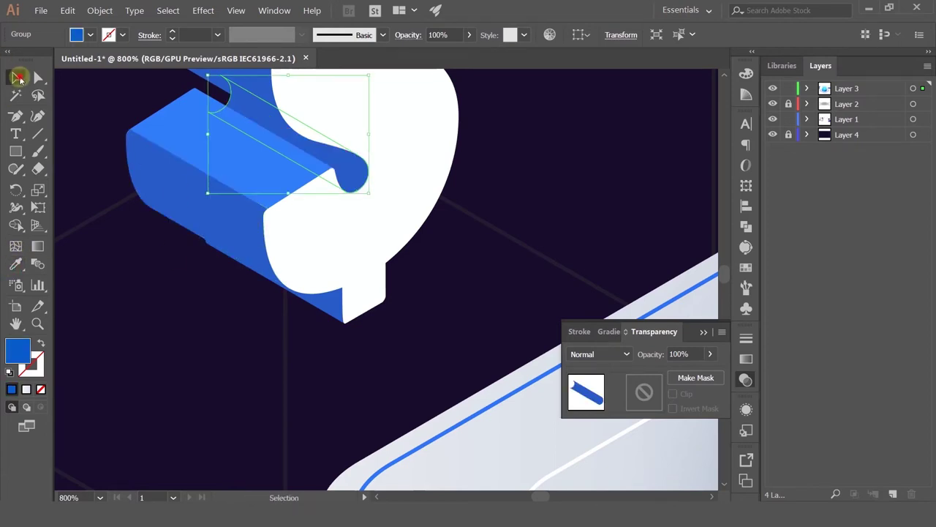
click(111, 239)
Fill the white strip above the dollar sign's lower curve, inside the upper notch, with the darker side blue.
scroll(181, 254, down, 2)
drag(274, 144, 274, 216)
scroll(273, 218, up, 2)
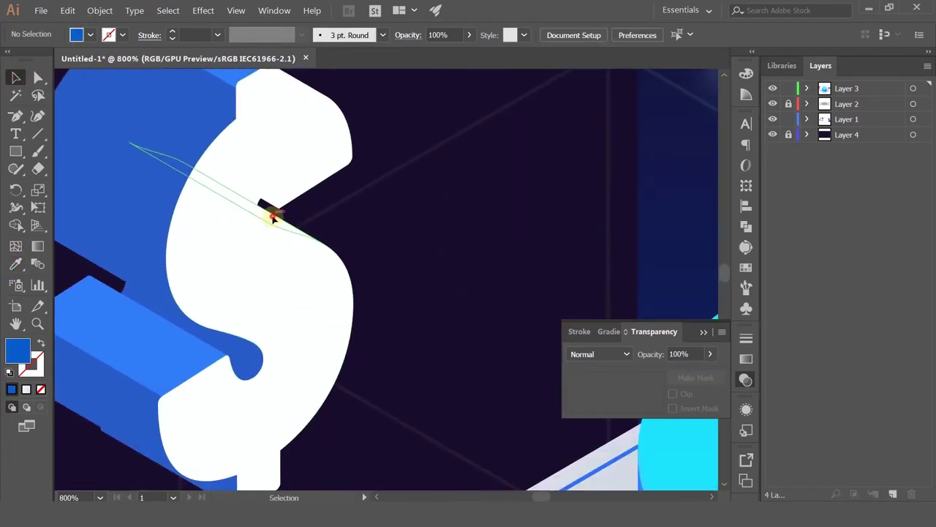
click(274, 218)
click(16, 266)
click(132, 216)
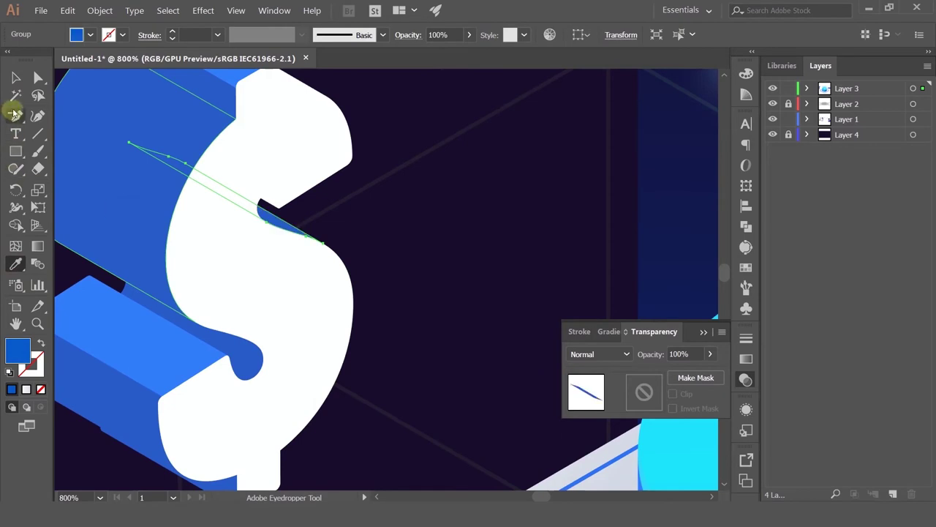
click(16, 78)
click(451, 163)
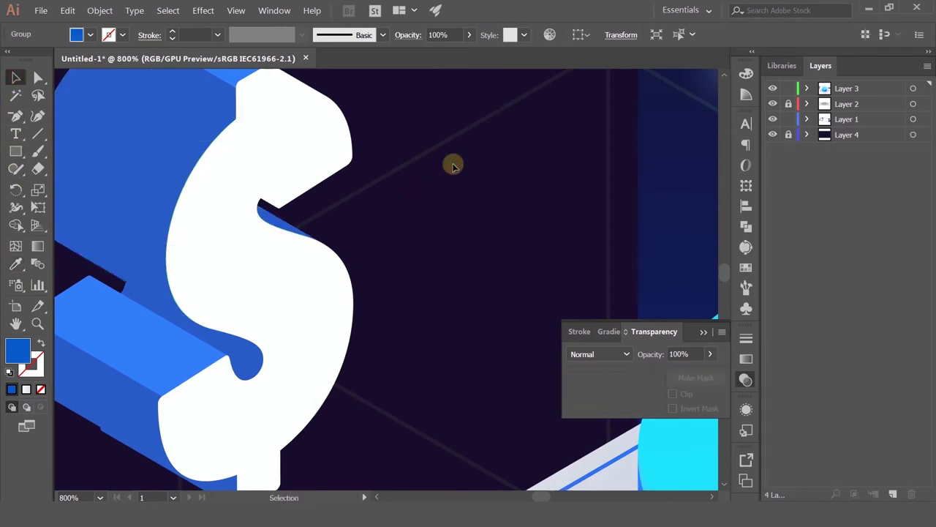
Select the white faces on top of the upper curve and under its end and fill them with the darker side blue.
click(269, 198)
drag(363, 184, 396, 272)
shift+click(319, 166)
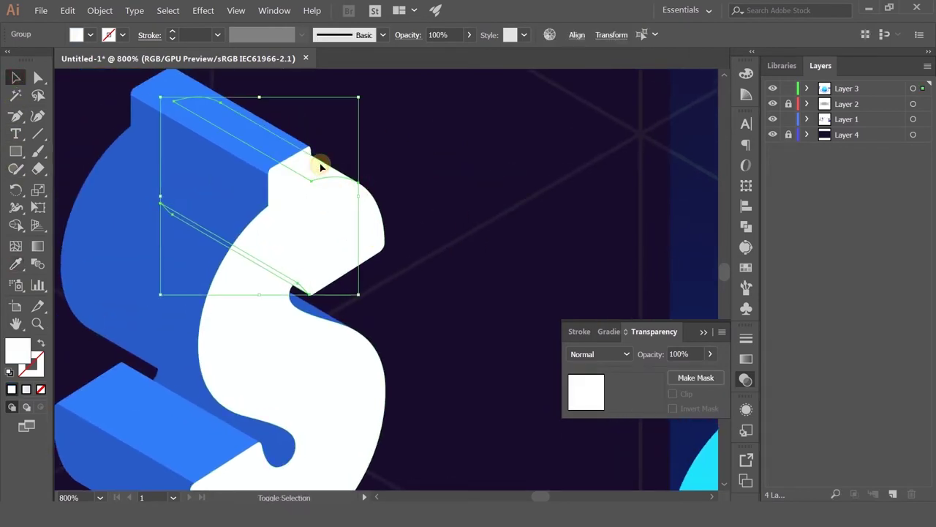
click(15, 266)
click(79, 237)
click(15, 78)
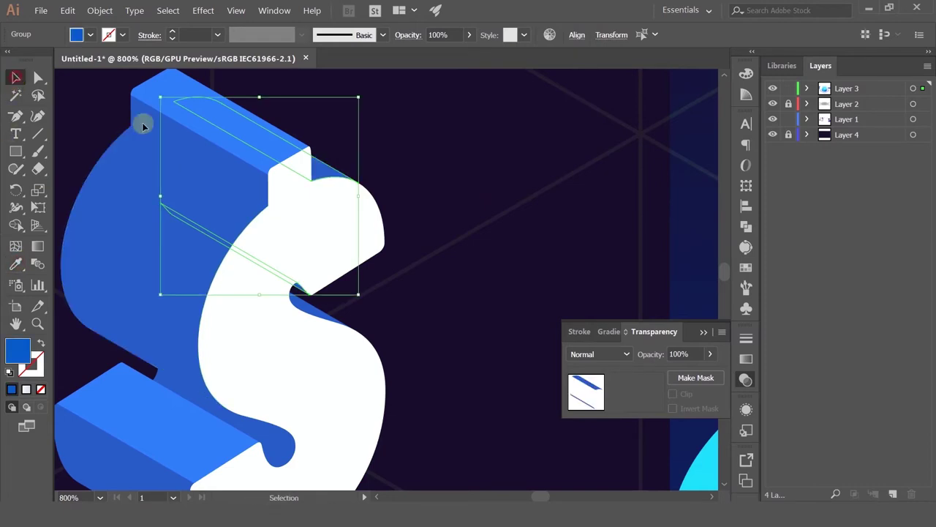
click(436, 207)
Fill the dollar sign's front face with the pale grey gradient sampled from the platform's top surface.
scroll(436, 206, down, 3)
drag(470, 294, 399, 237)
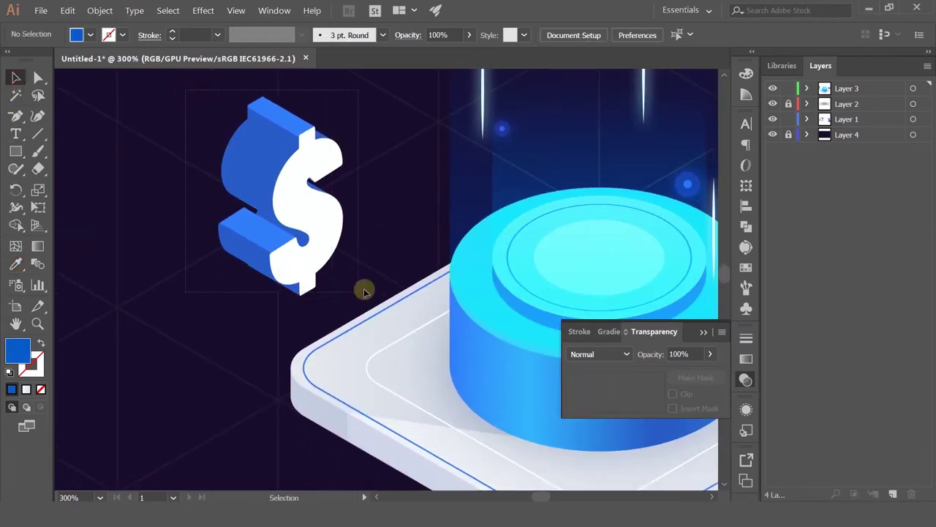
click(320, 213)
click(15, 269)
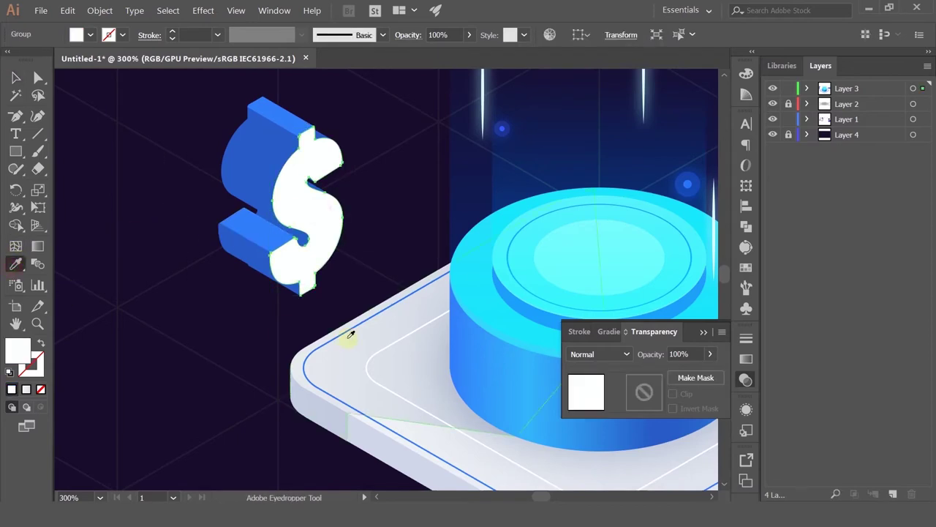
click(414, 428)
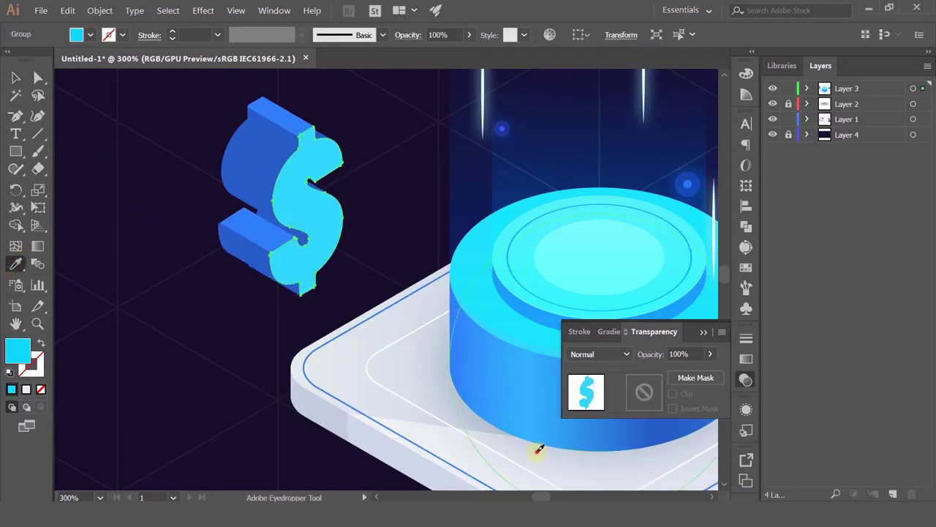
drag(528, 436, 393, 360)
click(518, 438)
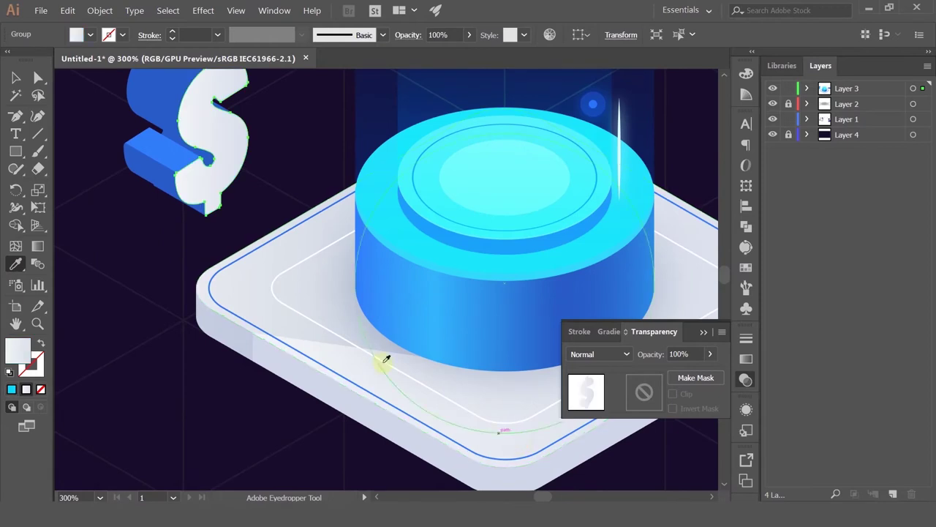
Redirect the gradient diagonally across the dollar sign's front face with the Gradient tool.
drag(363, 387, 395, 429)
key(g)
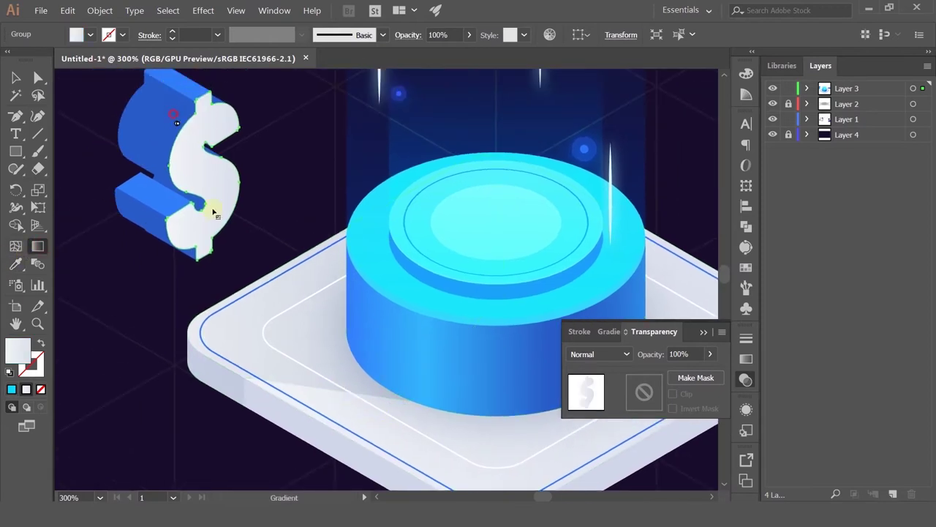
drag(213, 212, 222, 222)
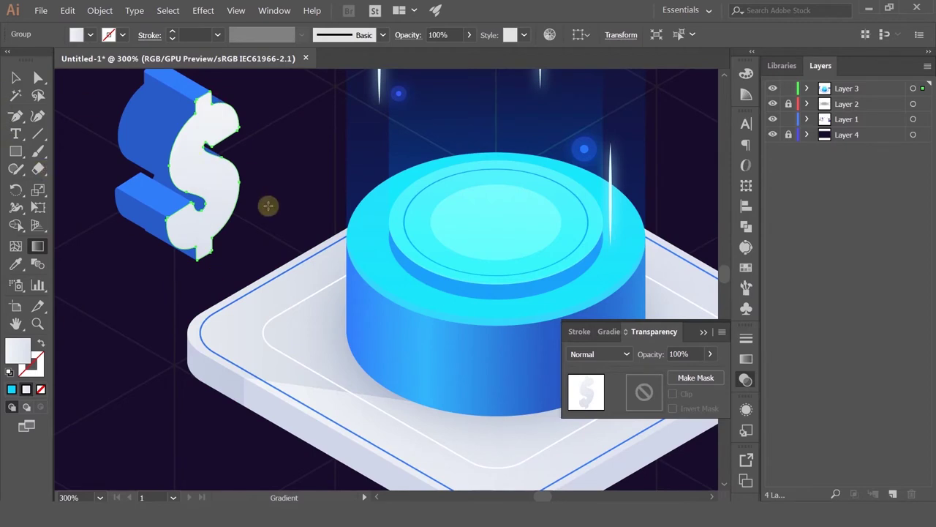
drag(251, 222, 216, 189)
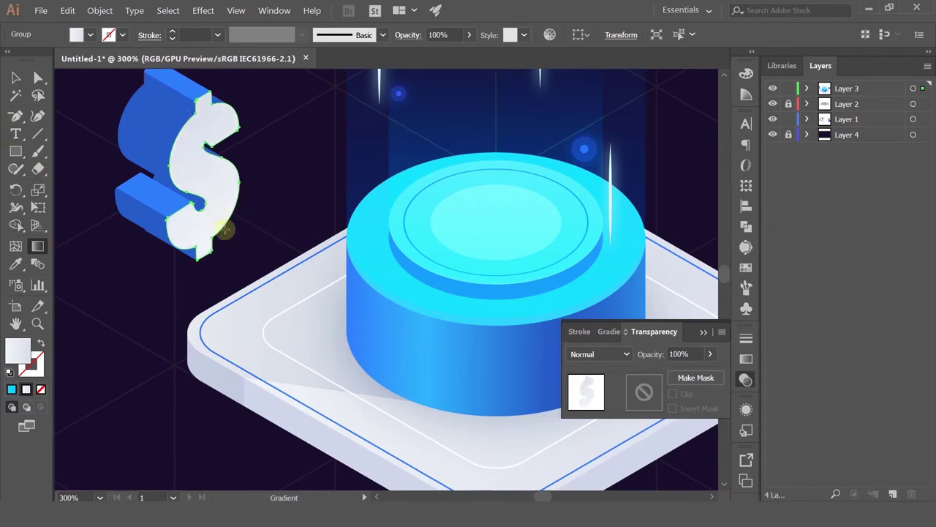
click(15, 77)
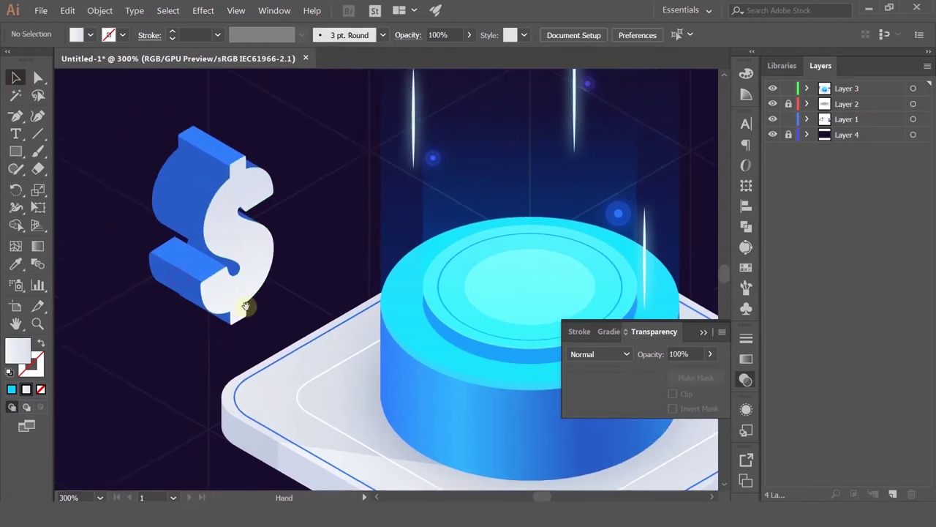
Select all faces of the dollar sign together and clear the selection again.
click(126, 237)
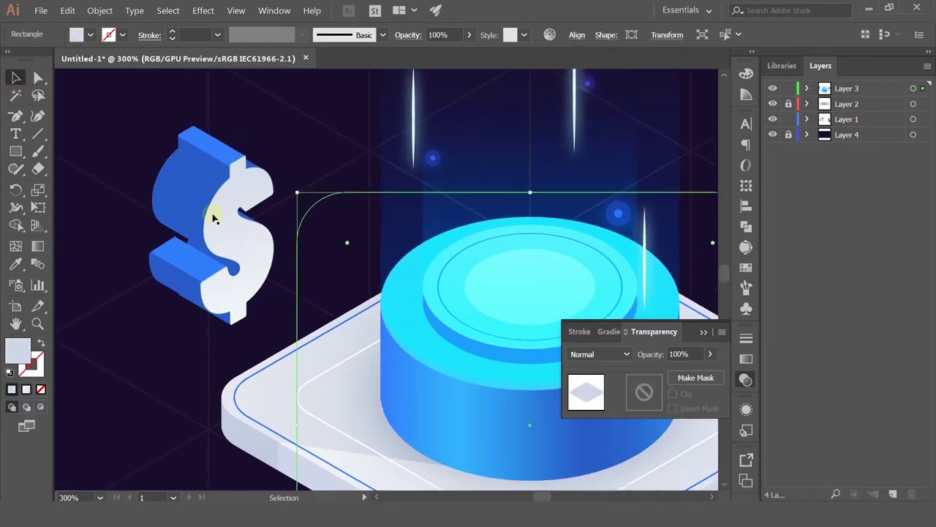
click(193, 182)
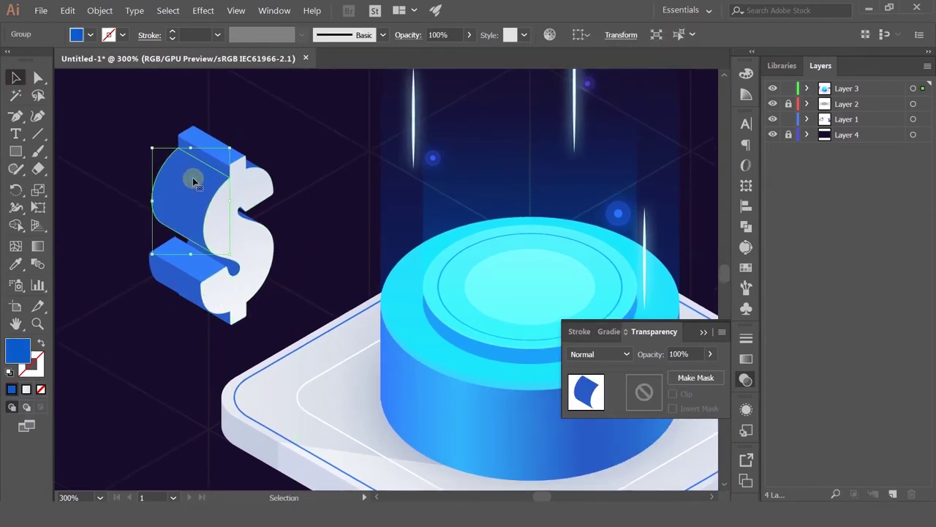
scroll(192, 177, up, 1)
scroll(254, 177, down, 2)
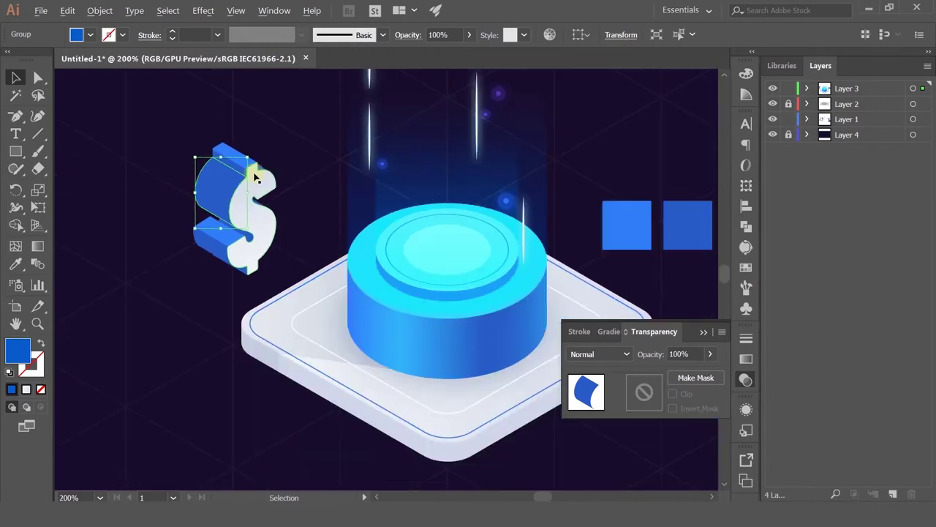
scroll(227, 242, down, 1)
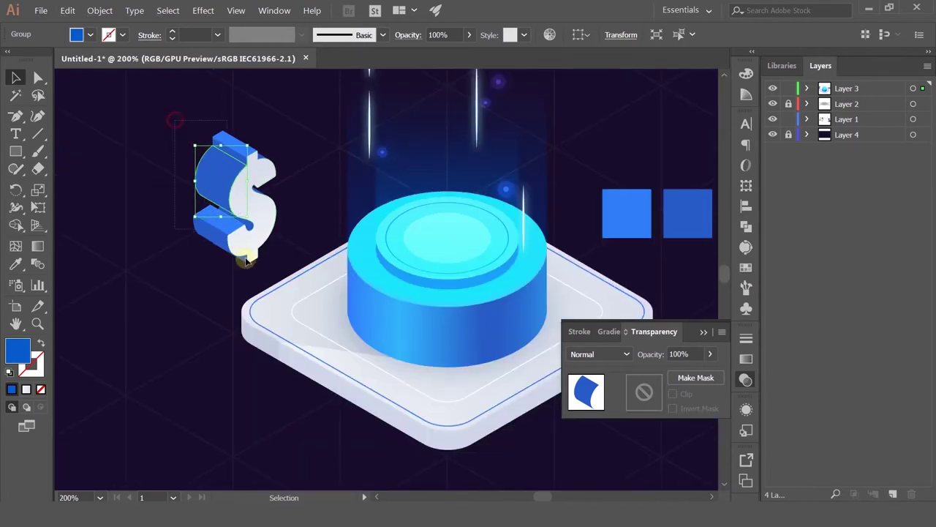
click(265, 264)
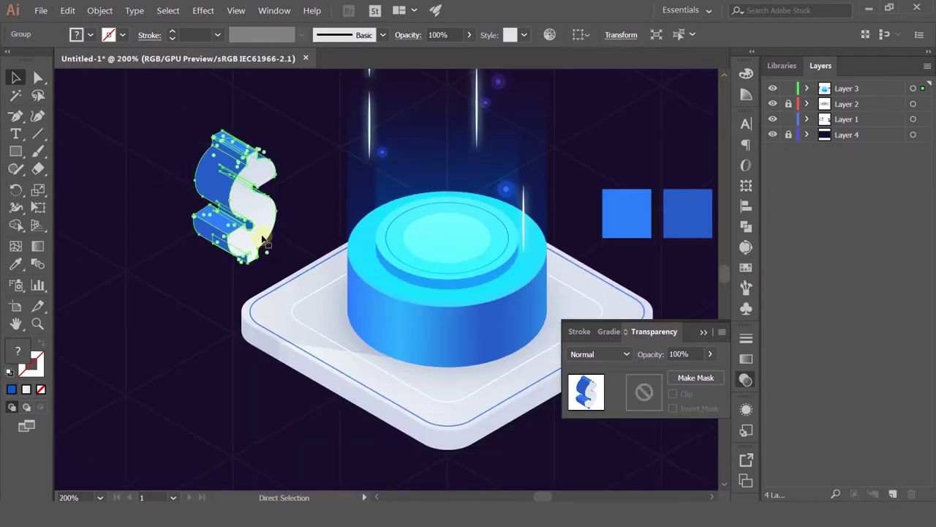
drag(277, 219, 234, 182)
scroll(220, 161, up, 2)
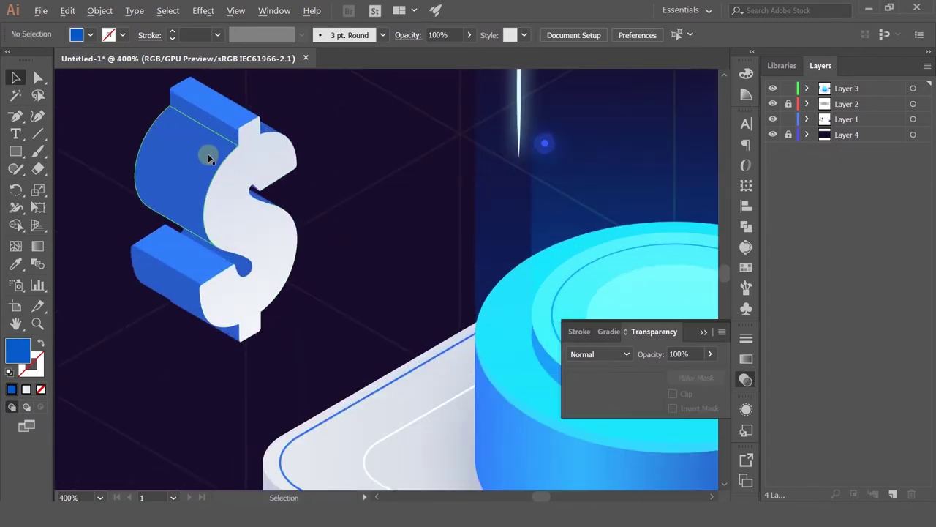
click(337, 169)
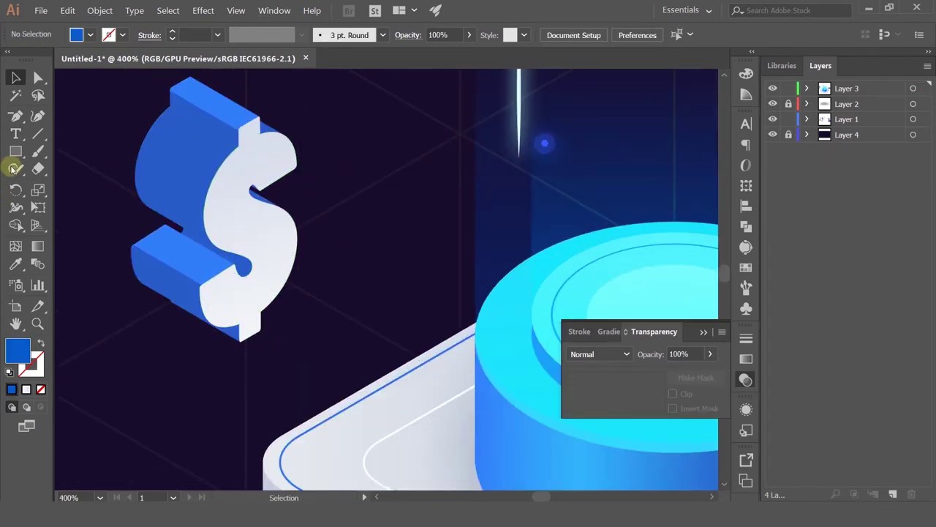
click(16, 118)
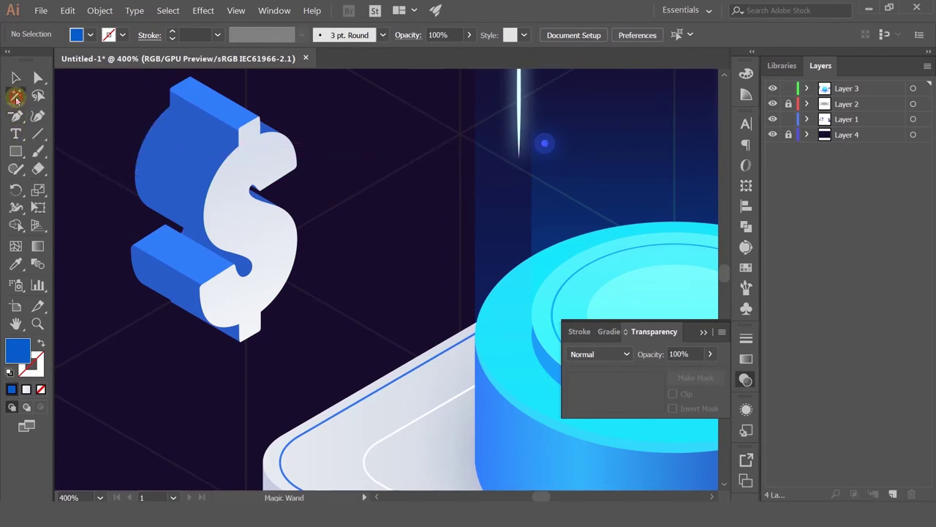
click(15, 95)
click(186, 143)
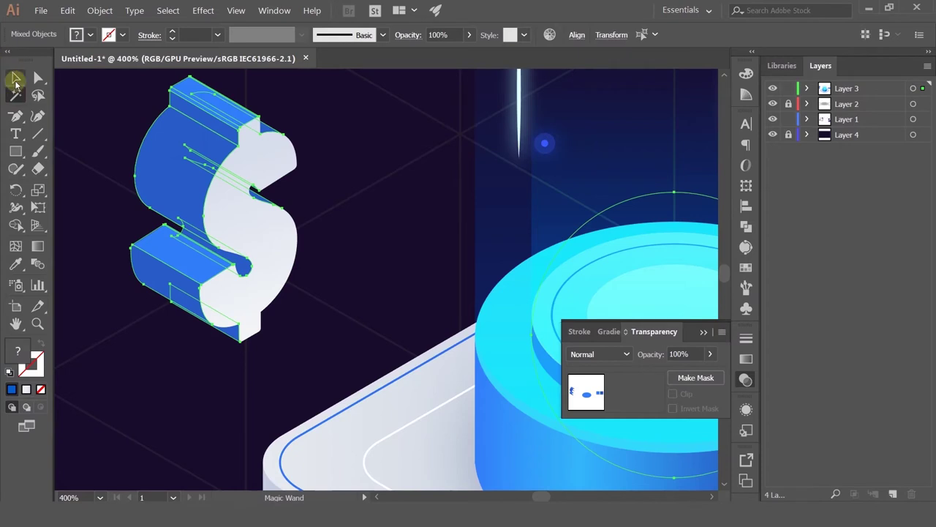
click(16, 79)
click(83, 108)
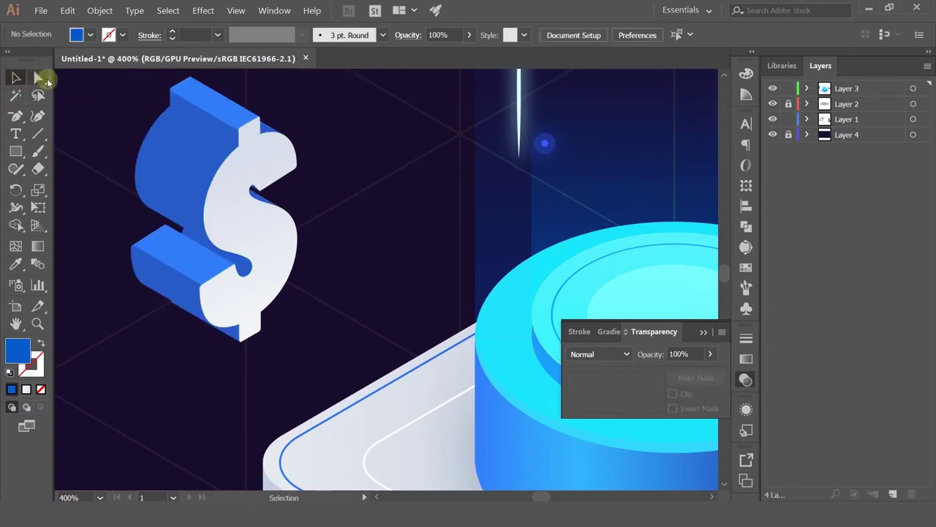
Select all the darker blue side faces of the dollar sign together, including the small sliver in the upper notch.
scroll(148, 131, up, 1)
click(209, 115)
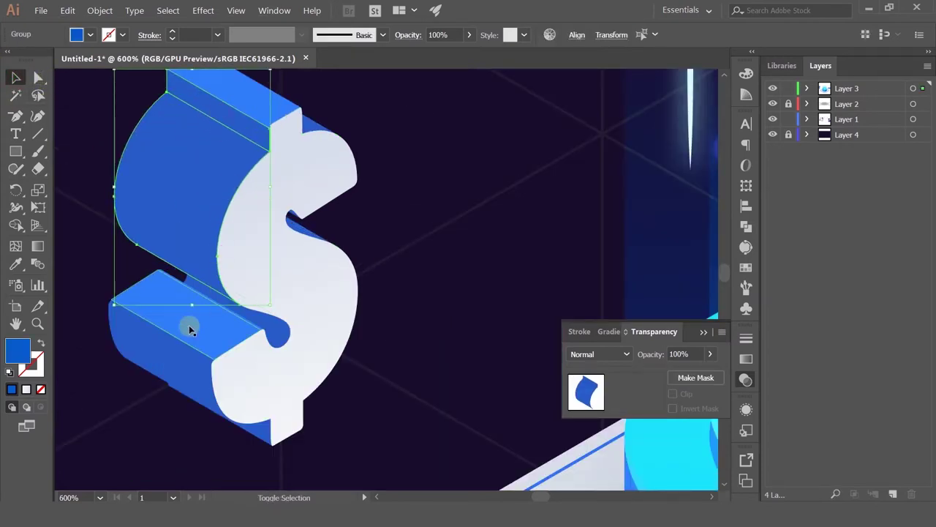
shift+click(202, 351)
shift+click(256, 433)
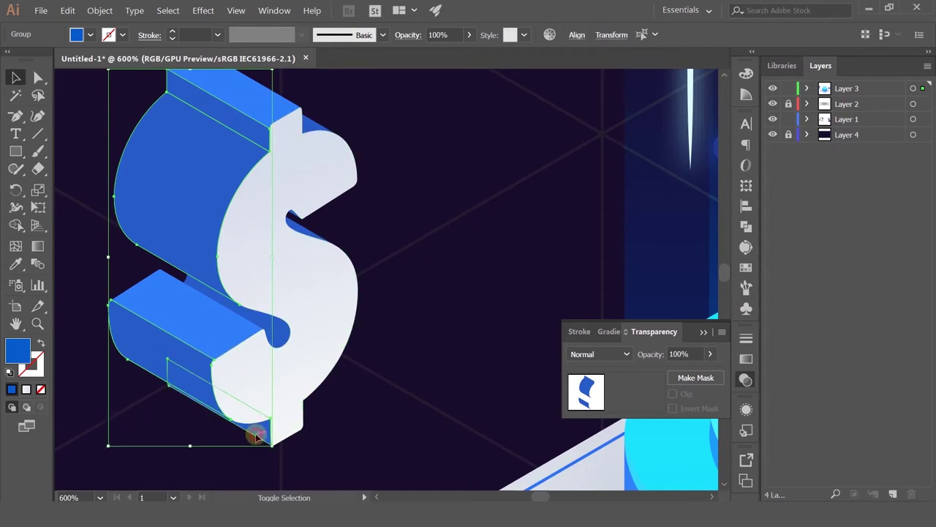
shift+click(277, 337)
shift+click(295, 231)
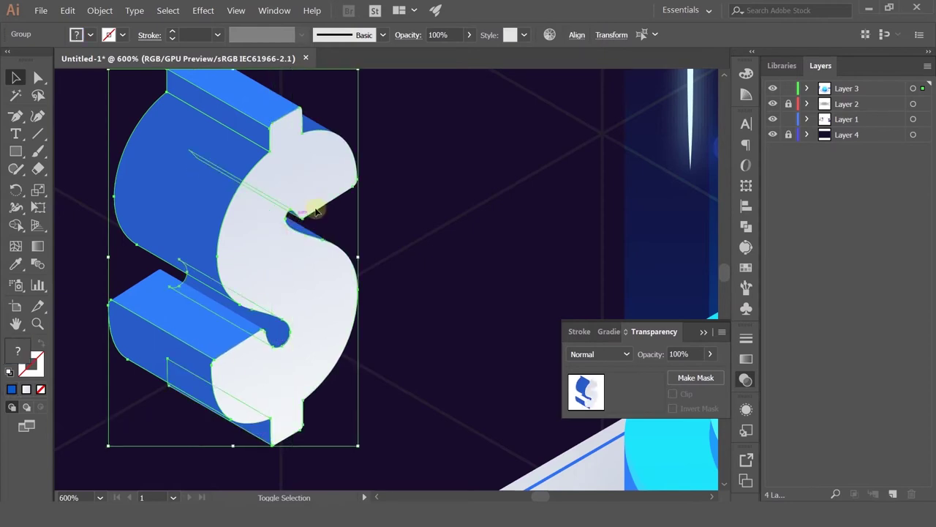
shift+click(303, 218)
scroll(301, 232, up, 2)
shift+click(295, 219)
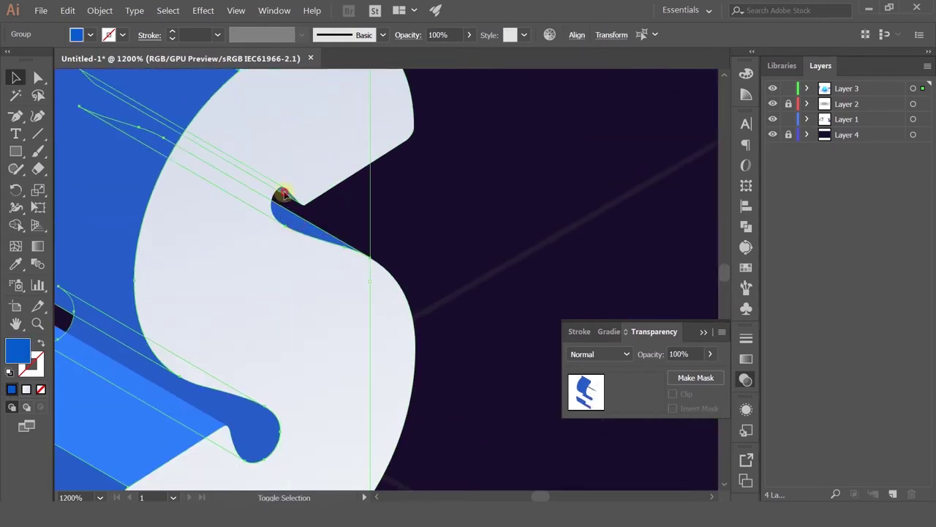
shift+click(284, 194)
Try filling the selected side faces with the lavender-grey swatch above the artboard.
scroll(285, 194, down, 3)
scroll(300, 139, down, 3)
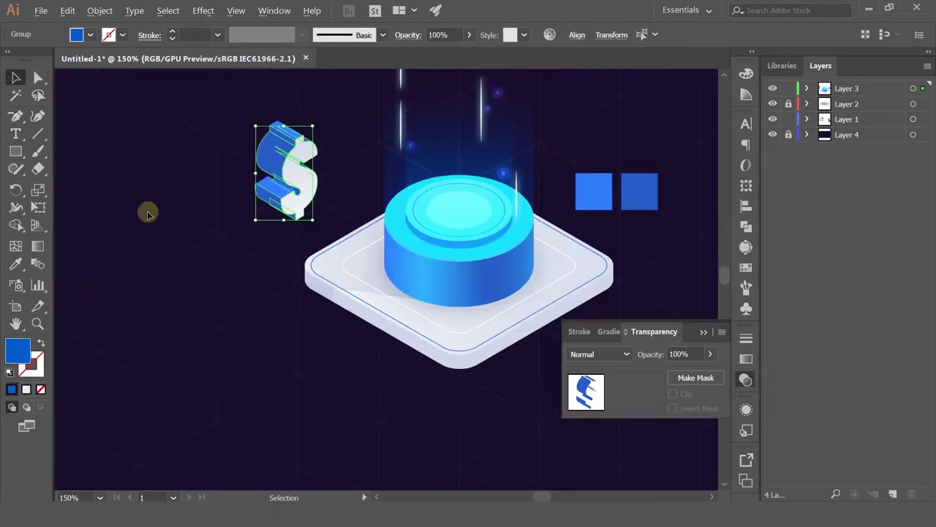
click(18, 267)
scroll(330, 344, up, 5)
click(313, 195)
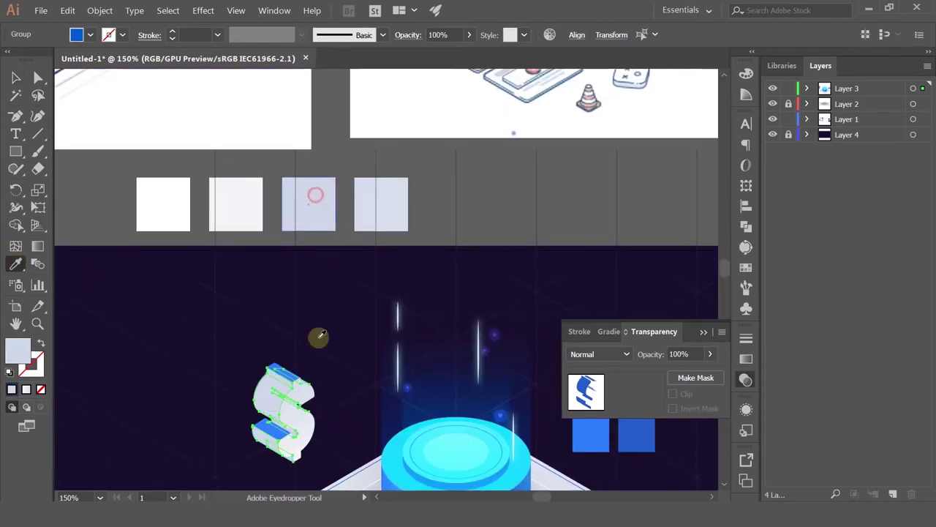
drag(317, 334, 282, 245)
click(15, 77)
scroll(251, 261, up, 5)
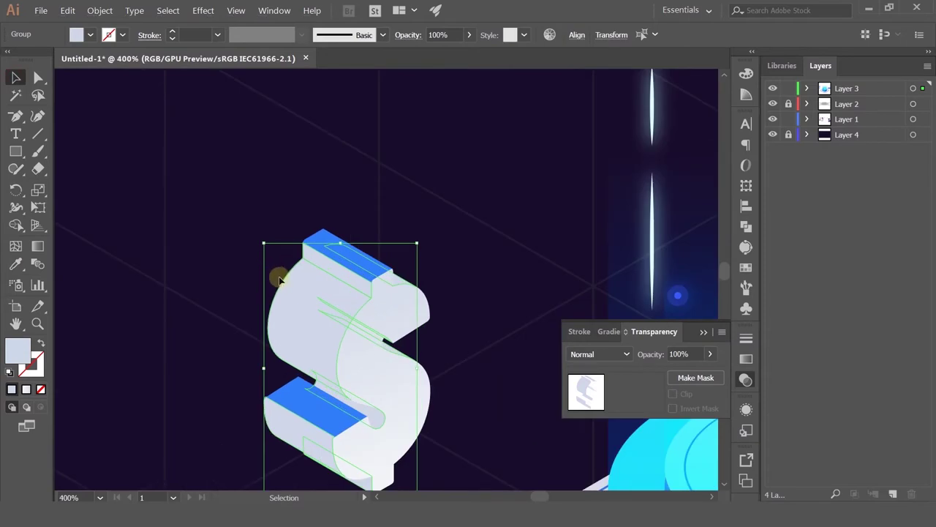
click(208, 318)
Try a pale grey fill on the two lighter blue top faces and undo the pale fills on the top and side faces.
scroll(209, 318, down, 3)
scroll(208, 318, up, 3)
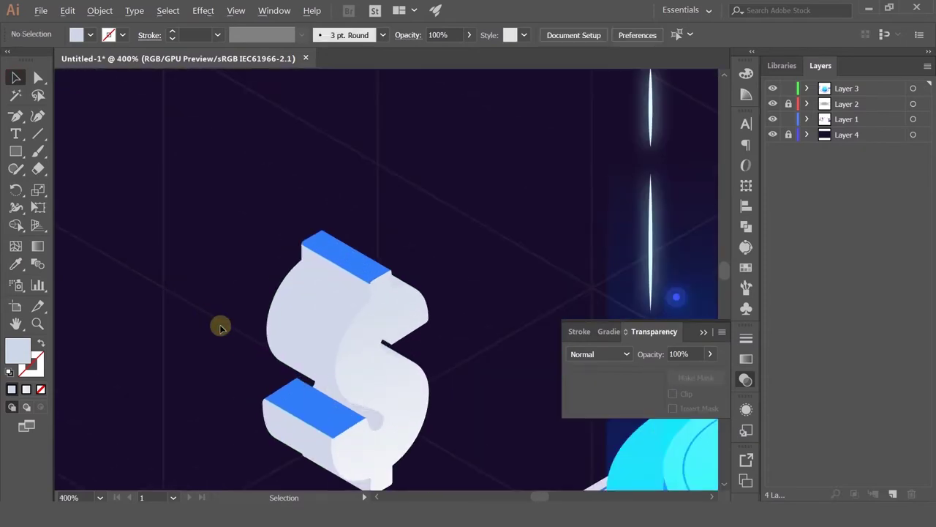
click(323, 408)
shift+click(343, 263)
scroll(351, 277, up, 3)
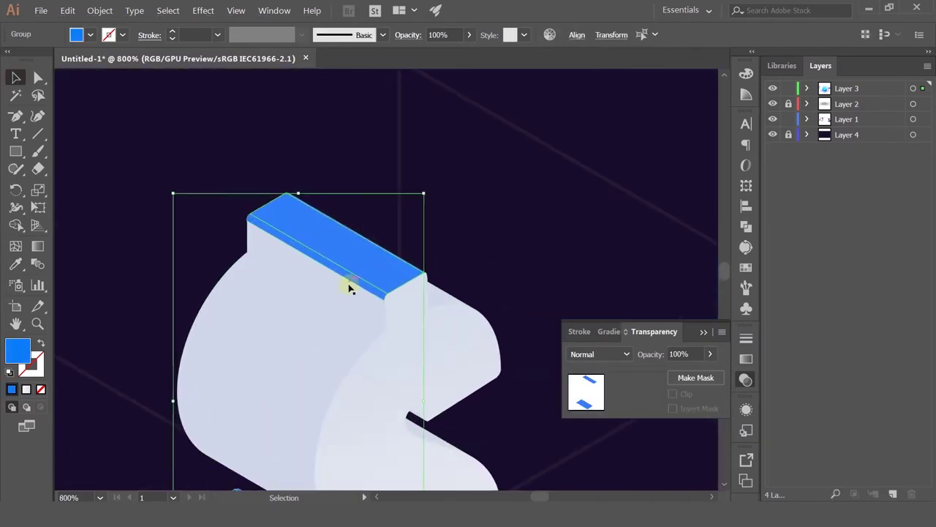
scroll(353, 282, down, 5)
click(15, 264)
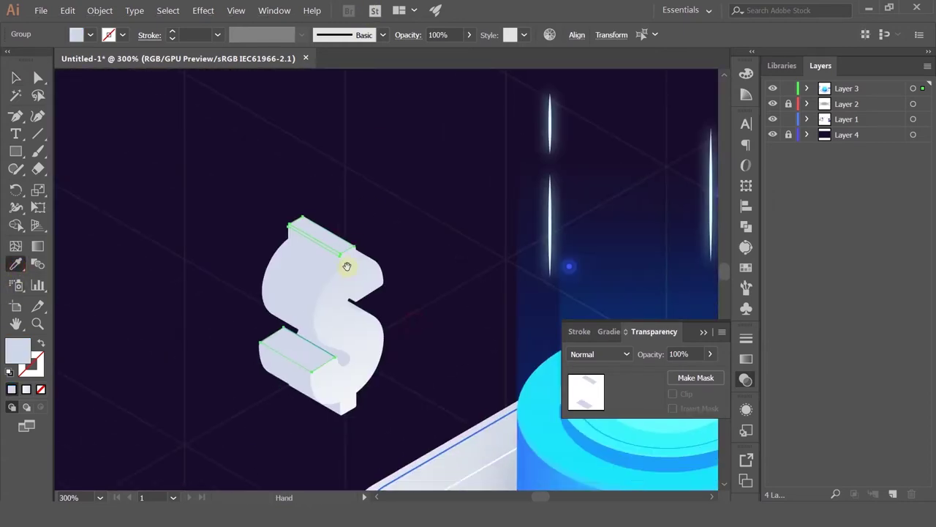
key(ctrl+z)
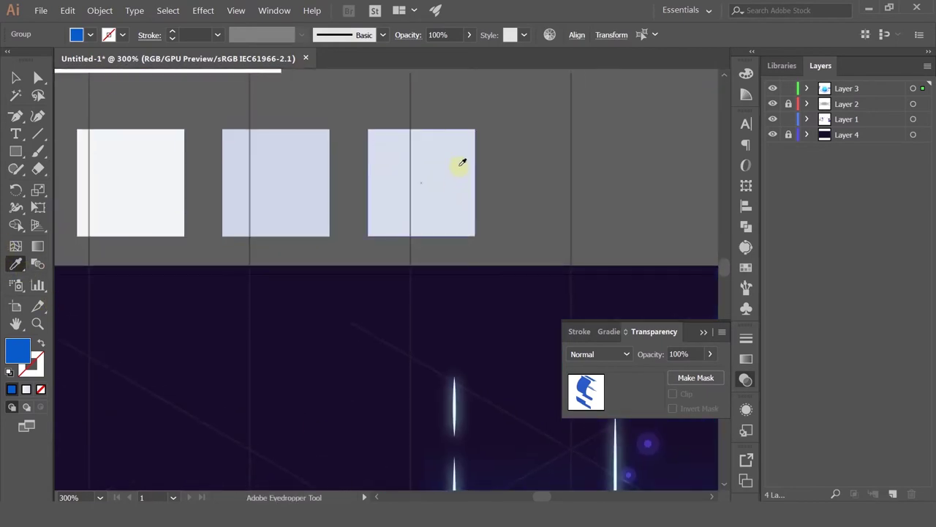
Fill the selected side faces with the pale blue-grey swatch at the end of the swatch row and deselect them.
click(462, 163)
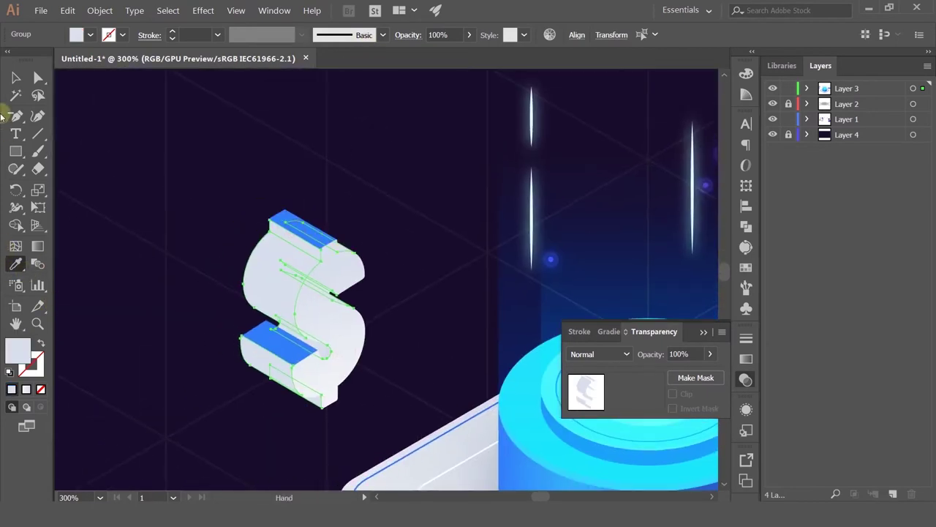
click(13, 75)
click(120, 205)
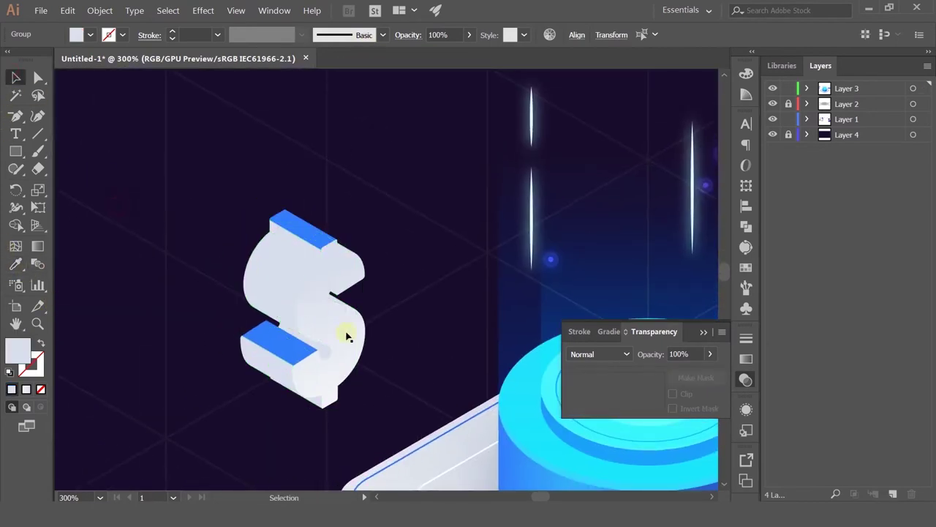
Fill the dollar sign's two lighter blue upward-facing faces with the lavender-grey swatch above the artboard.
scroll(307, 357, up, 1)
click(284, 343)
shift+click(314, 192)
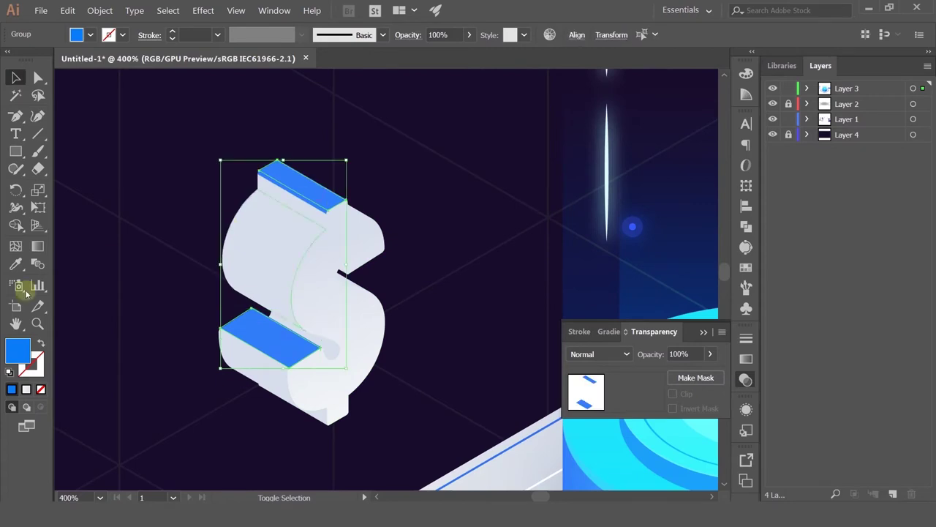
click(15, 264)
scroll(326, 223, up, 10)
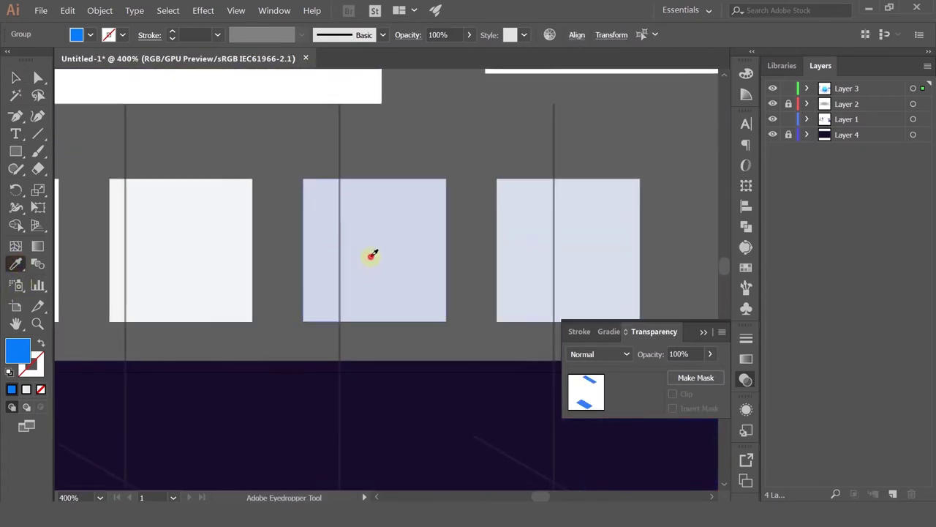
click(372, 255)
scroll(397, 83, down, 8)
click(15, 77)
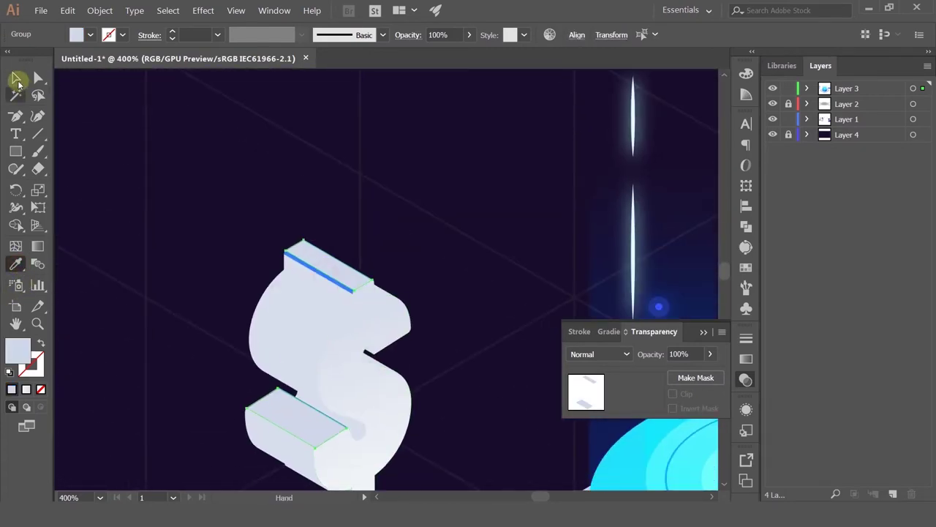
click(265, 155)
Select the three thin blue strips along the top faces' edges and fill them with the lavender grey of the adjoining top face.
scroll(344, 334, up, 2)
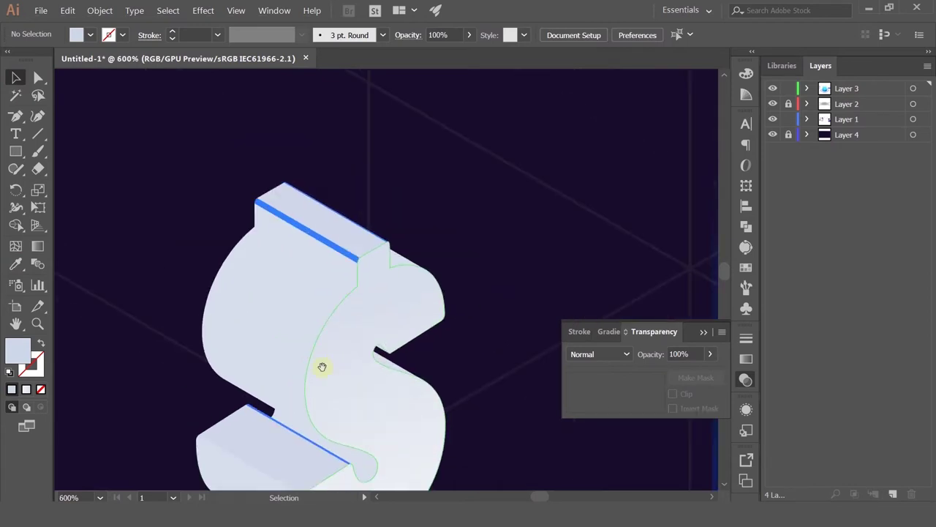
drag(321, 367, 319, 300)
click(344, 188)
scroll(375, 174, up, 2)
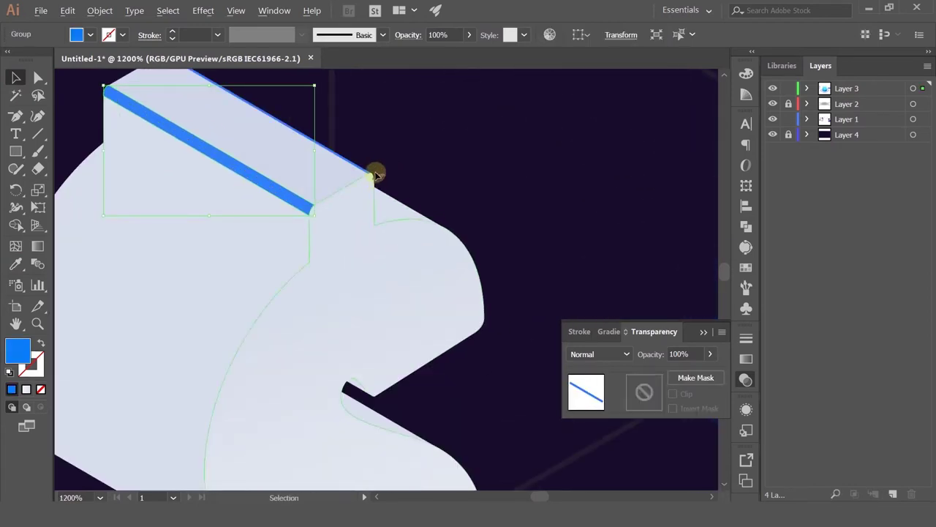
shift+click(368, 170)
scroll(368, 170, down, 1)
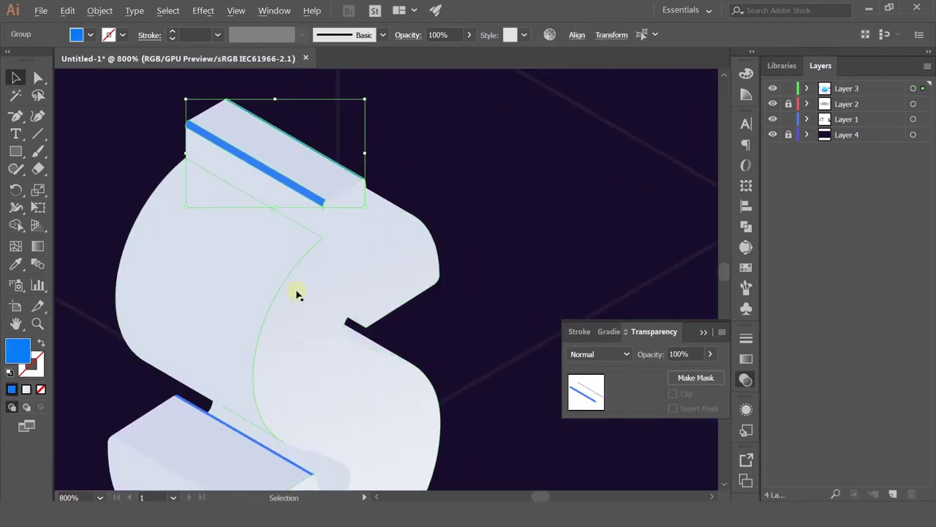
shift+click(231, 430)
click(17, 265)
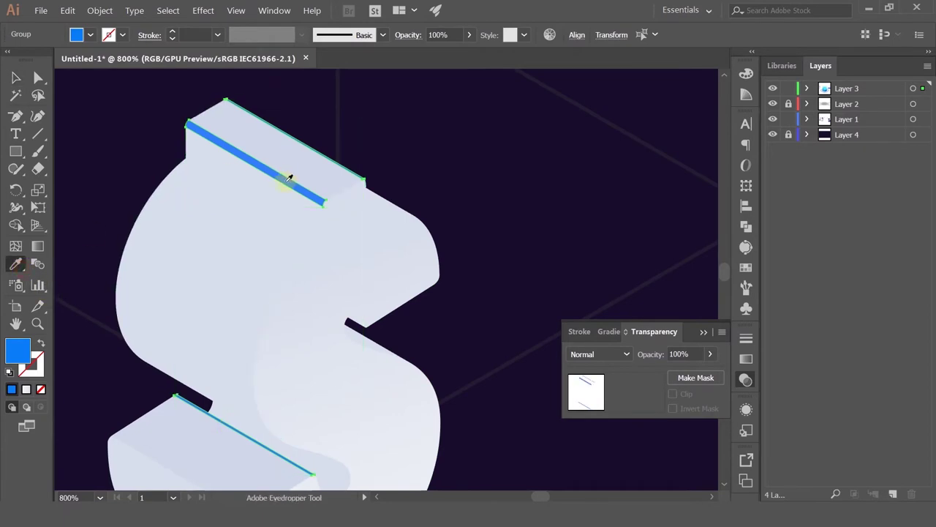
click(295, 147)
click(16, 78)
click(416, 147)
Redirect the gradient on the dollar sign's front face with the Gradient tool to brighten it against the sides.
scroll(416, 146, down, 5)
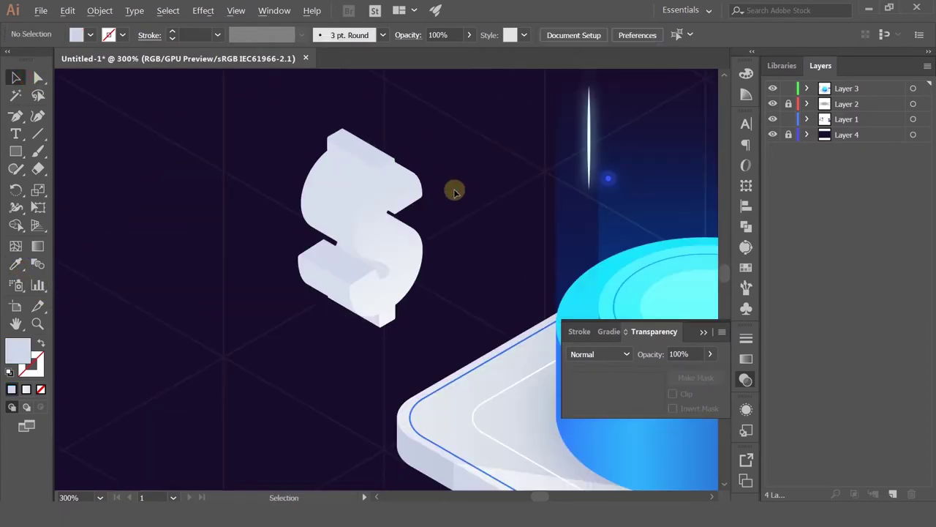
click(393, 236)
click(37, 247)
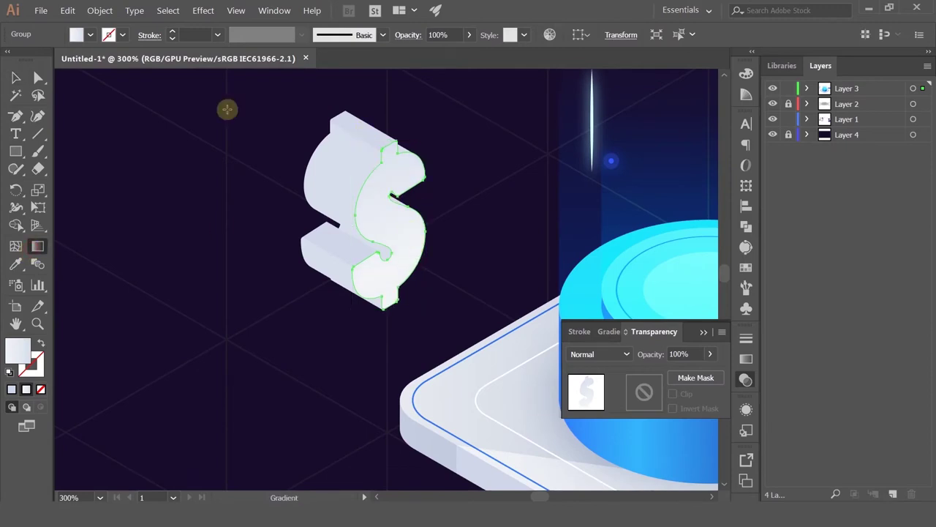
drag(379, 171, 354, 106)
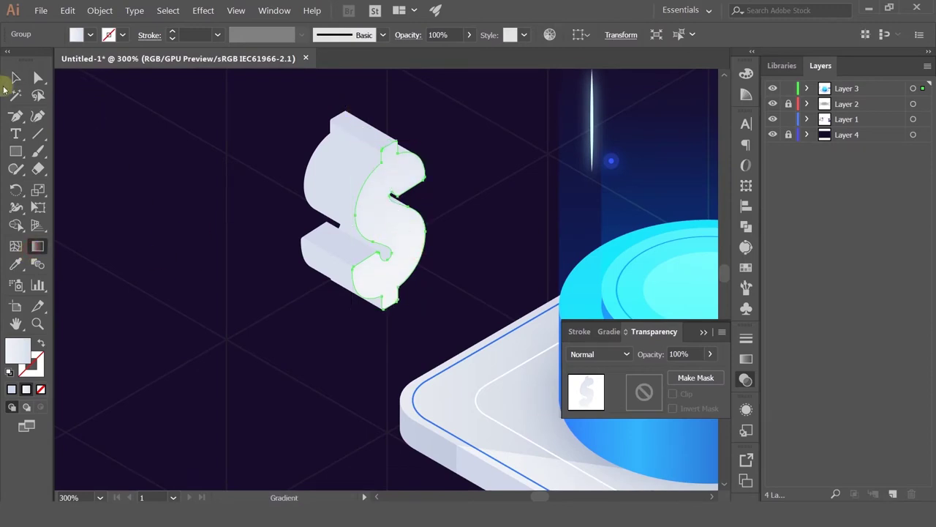
click(16, 78)
click(195, 236)
Select the whole dollar sign and move it onto the centre of the glowing cylinder's top.
scroll(194, 236, down, 2)
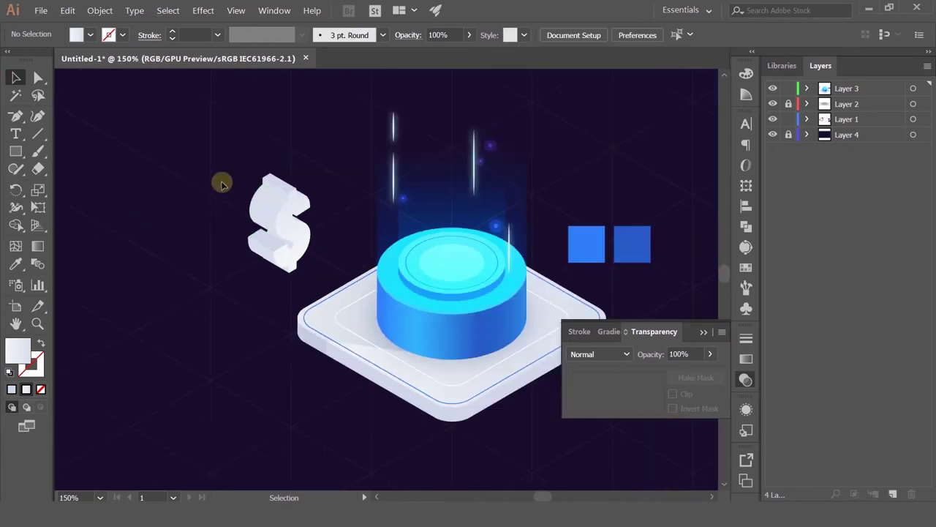
drag(222, 185, 308, 290)
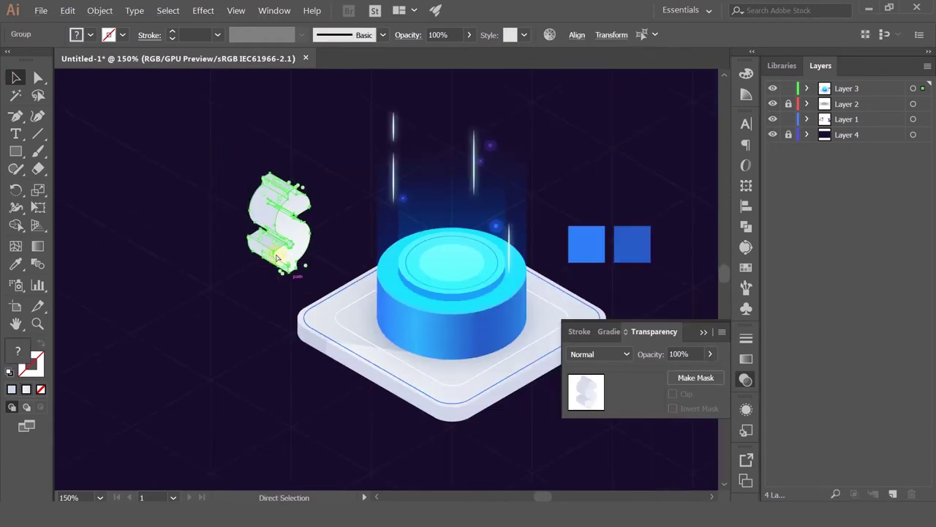
drag(277, 257, 440, 217)
drag(442, 218, 450, 233)
drag(451, 231, 456, 234)
scroll(540, 220, up, 2)
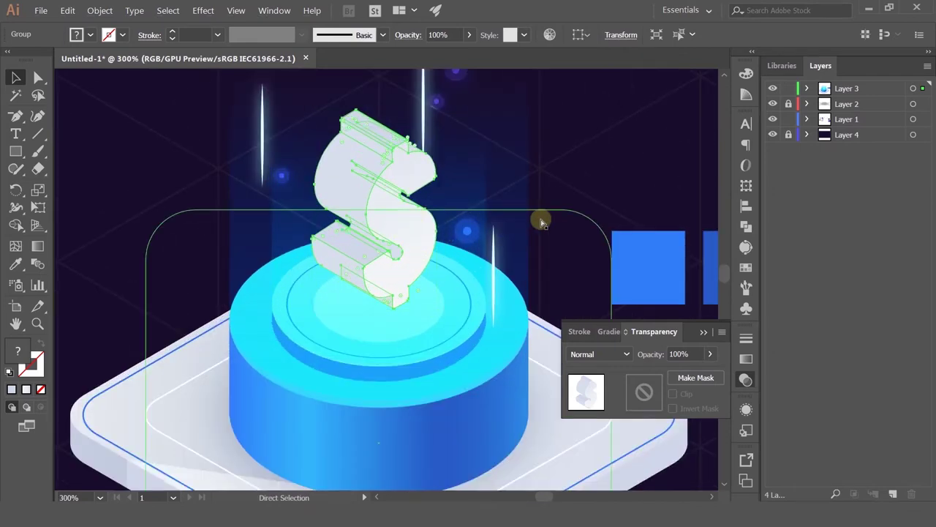
Adjust the dollar sign's stacking order so it sits in front of the cylinder but behind the translucent glow.
key(ctrl+bracketleft)
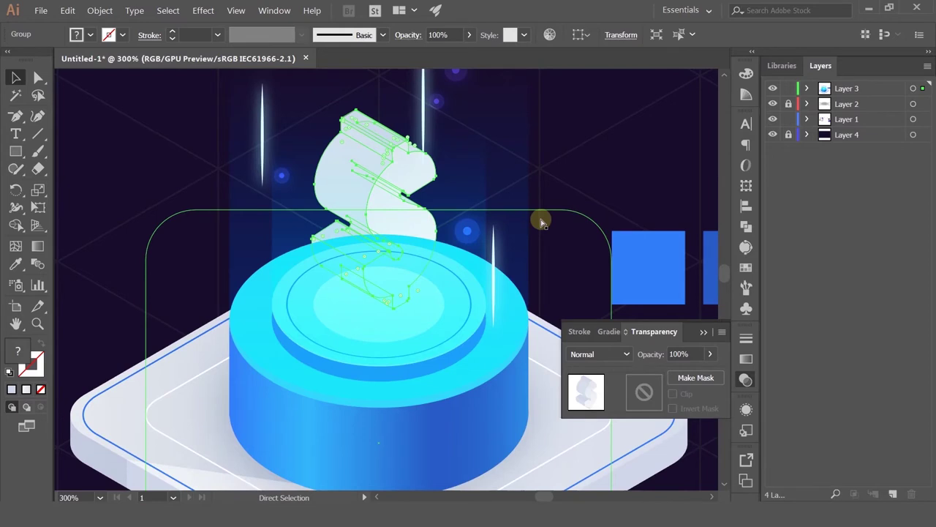
key(ctrl+bracketright)
key(ctrl+bracketright)
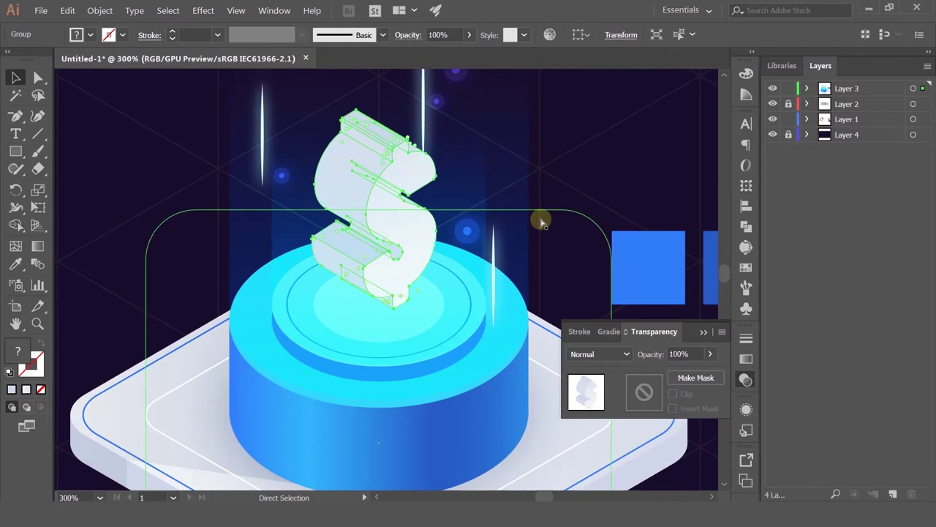
scroll(539, 217, down, 2)
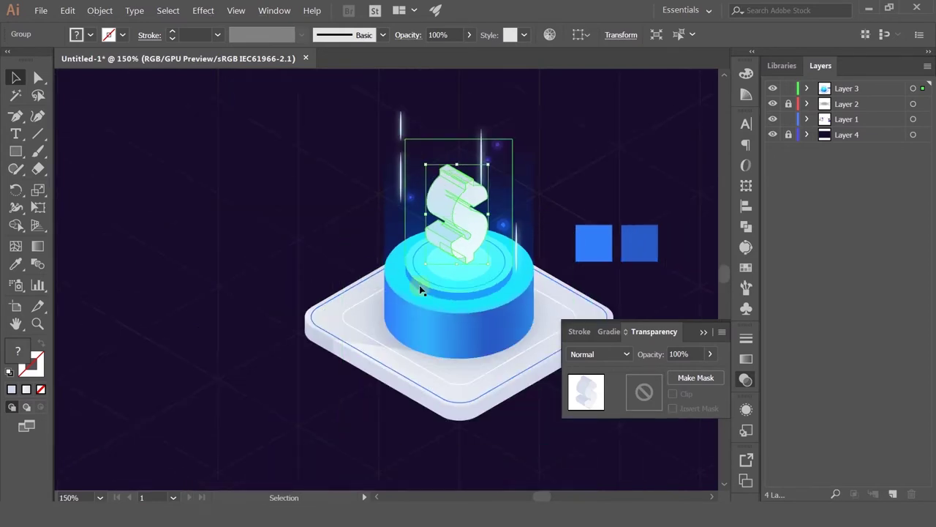
click(573, 146)
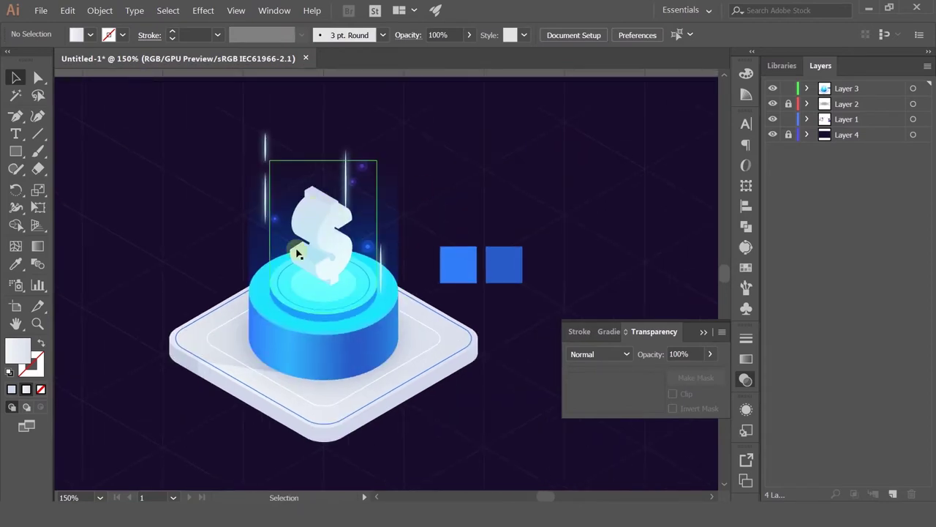
Draw a tall rectangle over the dollar sign, about as wide as the sign, and sample the translucent cyan glow's appearance onto it.
scroll(312, 215, up, 2)
drag(422, 217, 353, 269)
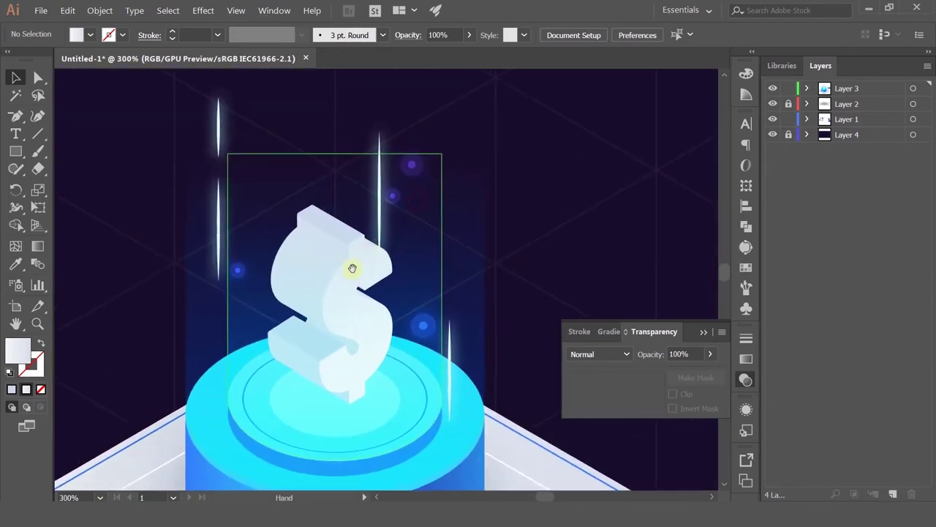
click(17, 119)
drag(19, 125, 66, 119)
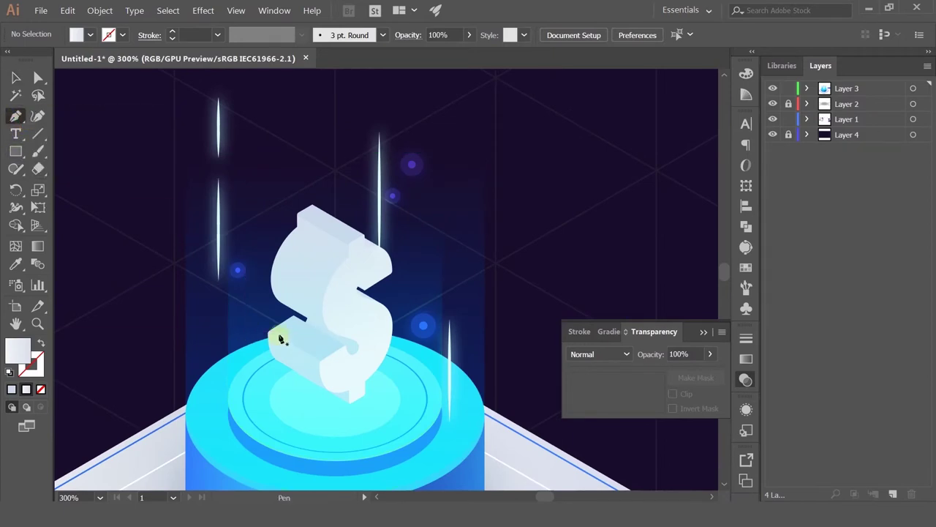
click(15, 151)
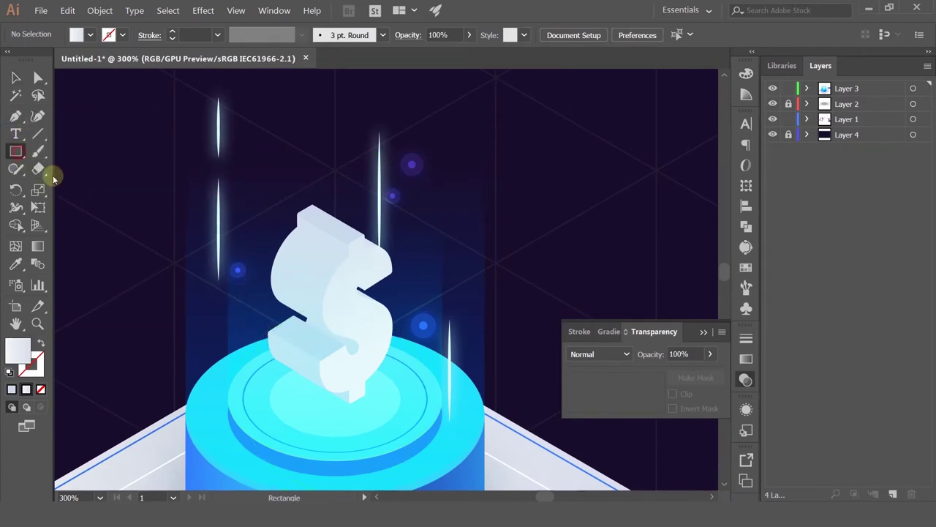
drag(269, 332, 393, 97)
key(i)
click(442, 279)
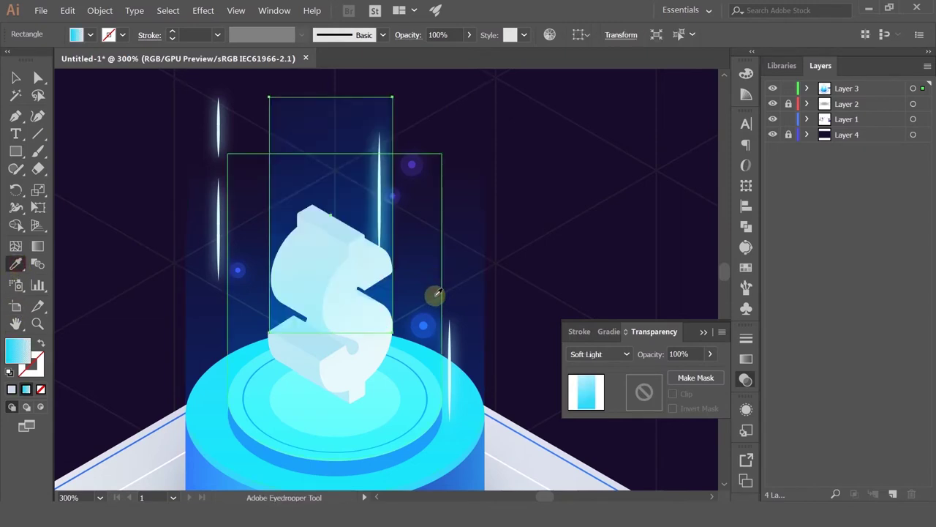
Try out different blending modes on the new glow rectangle and set it to Multiply.
key(v)
drag(475, 240, 487, 177)
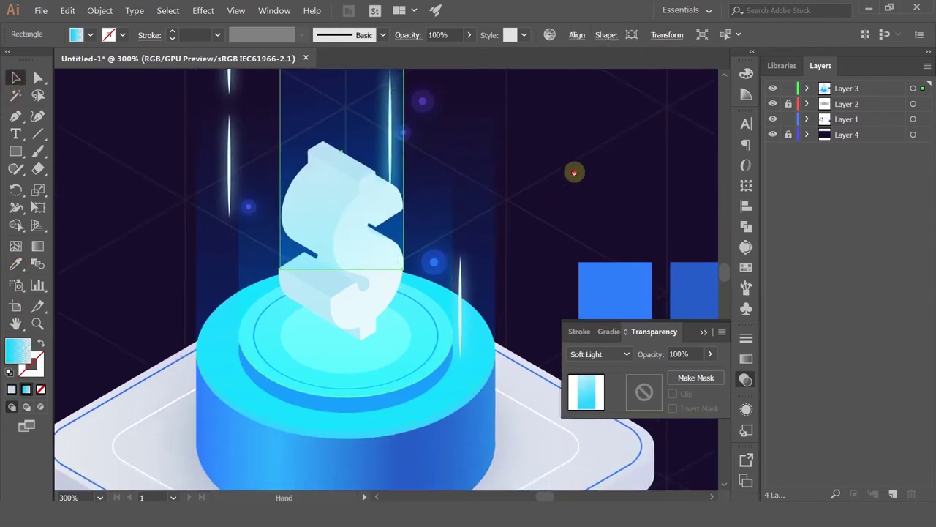
drag(570, 171, 549, 297)
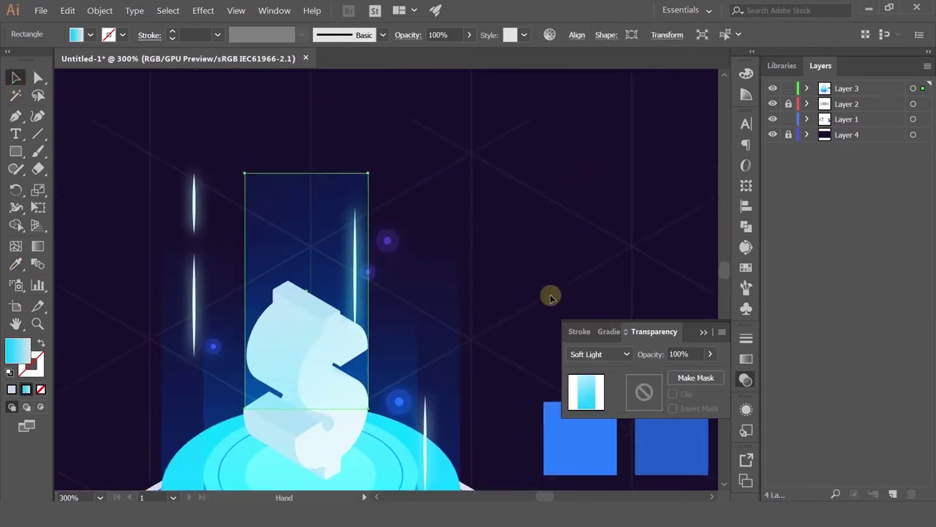
click(607, 331)
click(648, 323)
click(582, 353)
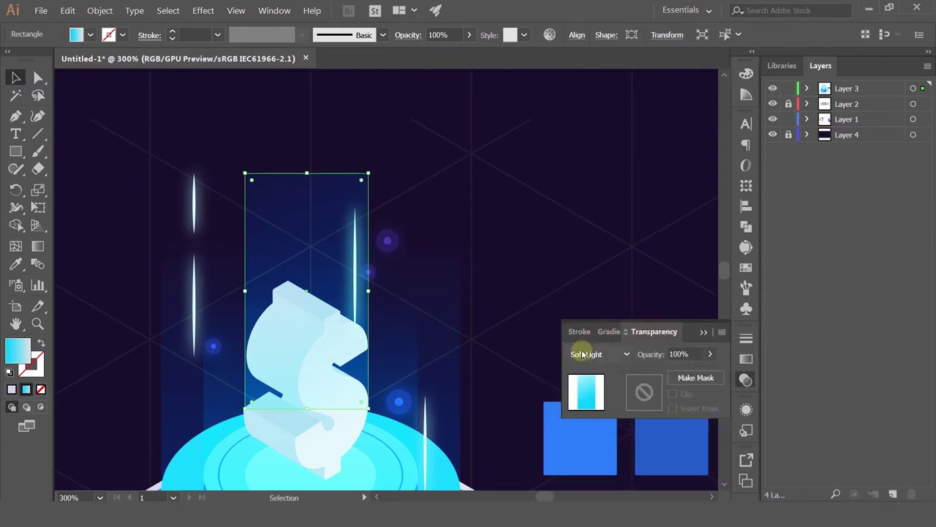
key(Down)
key(Down)
key(Down)
key(Down)
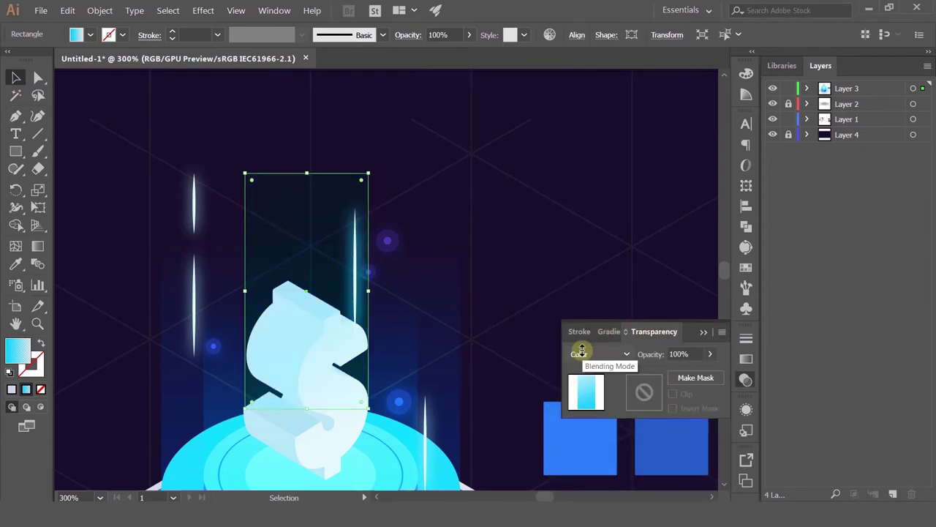
key(Down)
key(Up)
key(Up)
key(Up)
key(Up)
key(Up)
key(Up)
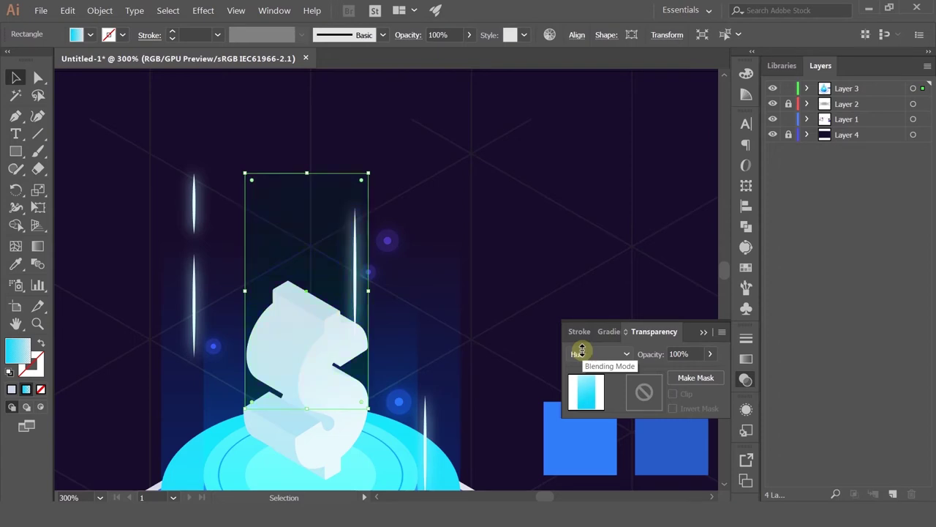
key(Up)
key(Up)
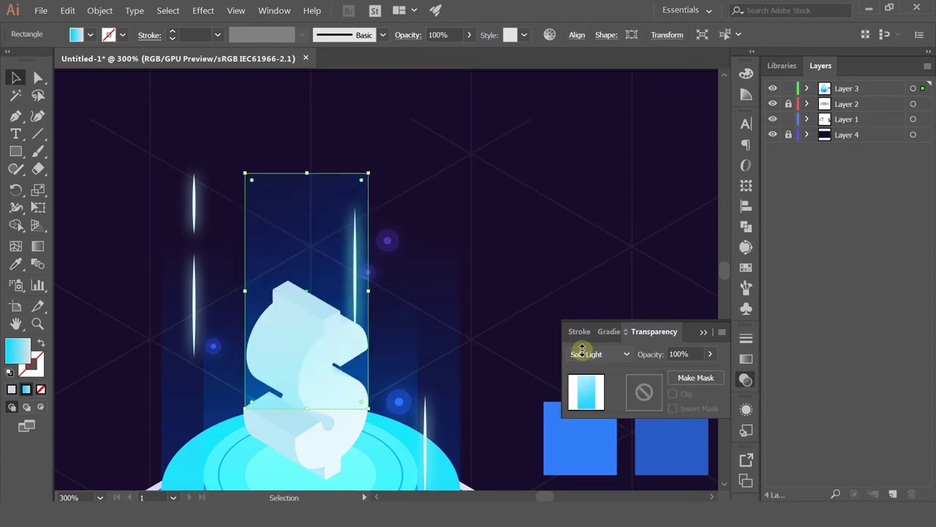
key(Up)
key(Up)
key(Up)
key(Up)
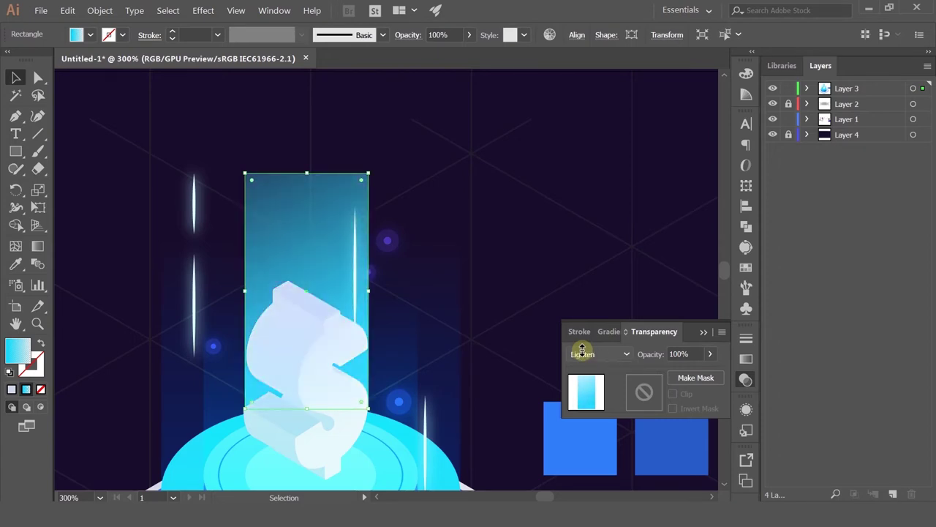
key(Up)
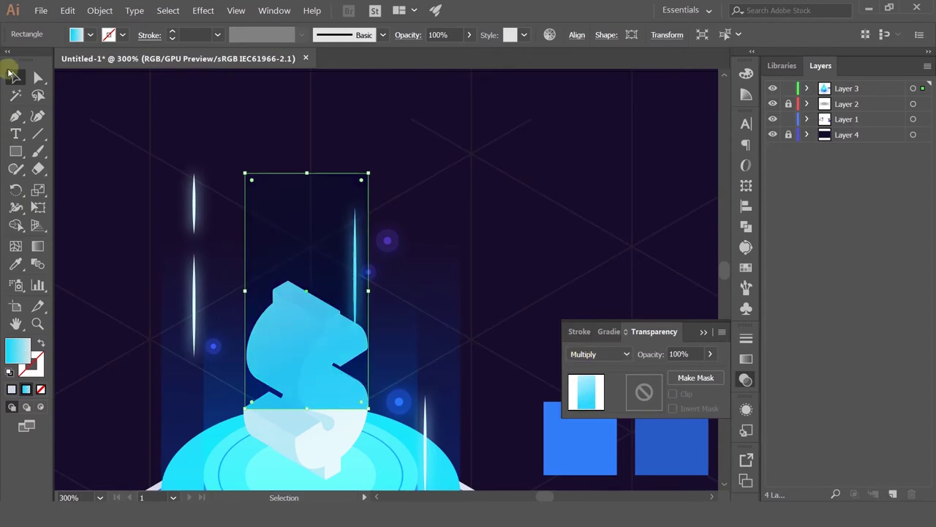
drag(597, 248, 608, 195)
click(607, 195)
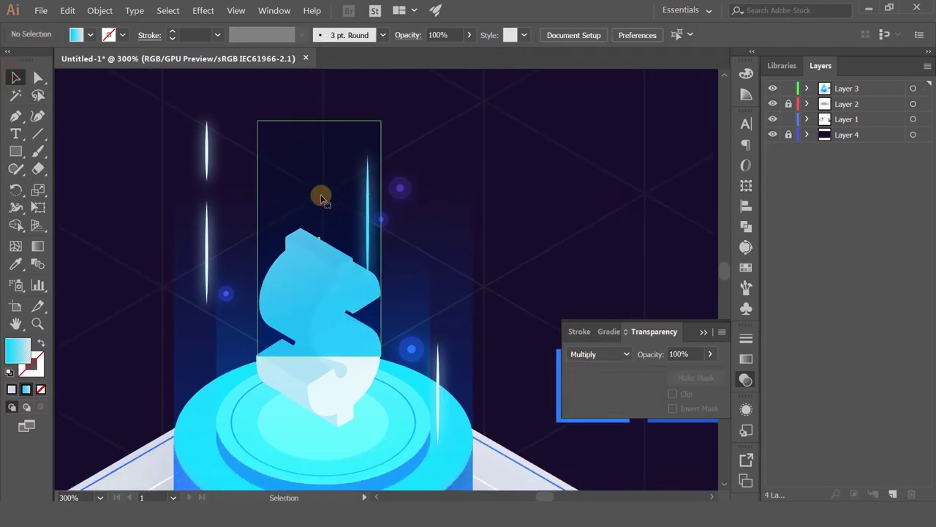
Try to redirect the glow rectangle's gradient with the Gradient tool, and undo the change.
click(321, 198)
key(g)
mouse_move(317, 337)
mouse_down()
mouse_move(320, 87)
mouse_move(292, 349)
mouse_up()
key(ctrl+z)
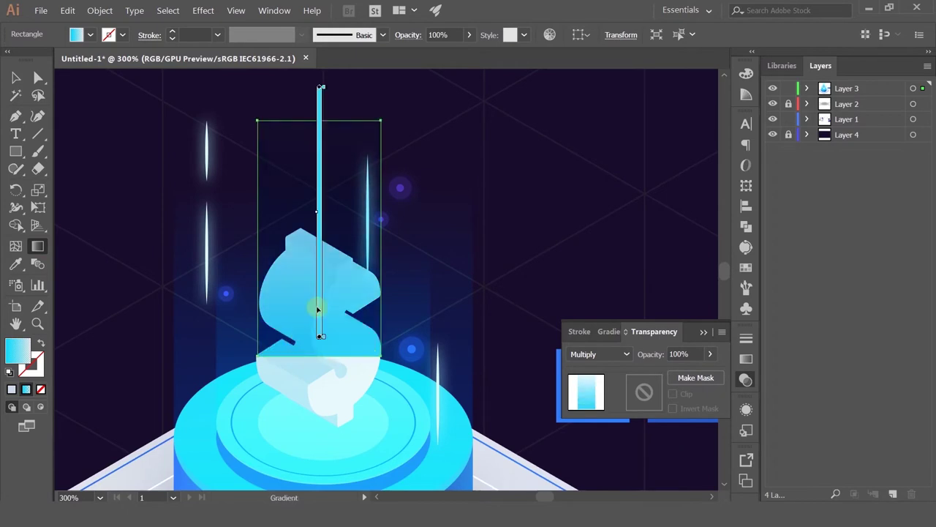
click(16, 76)
drag(434, 188, 422, 239)
click(512, 225)
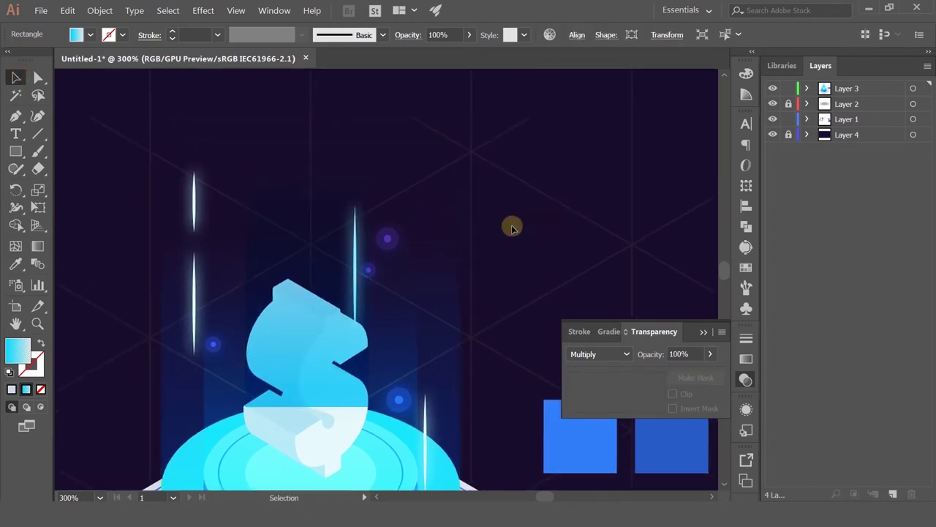
Select the Multiply glow rectangle and send it backward so it sits behind the dollar sign.
scroll(511, 227, down, 2)
drag(452, 313, 351, 327)
key(ctrl+plus)
key(ctrl+plus)
click(294, 362)
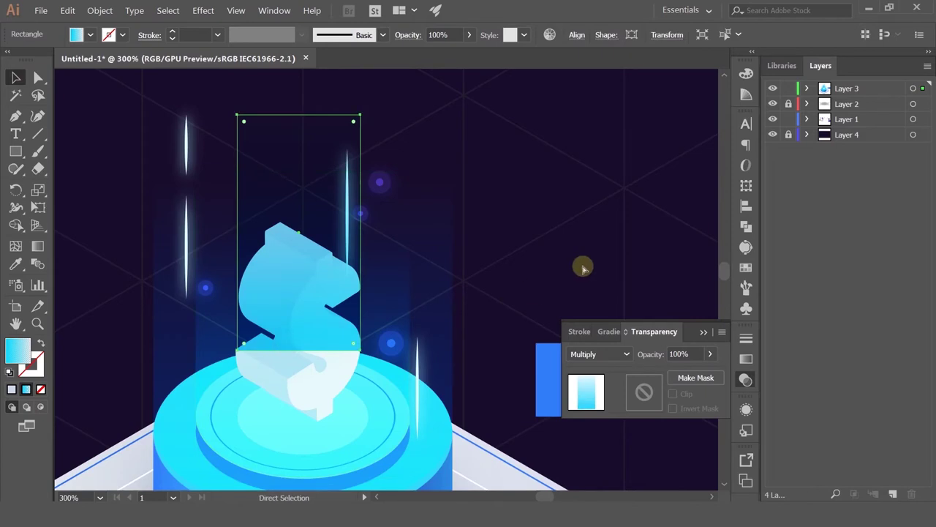
key(ctrl+[)
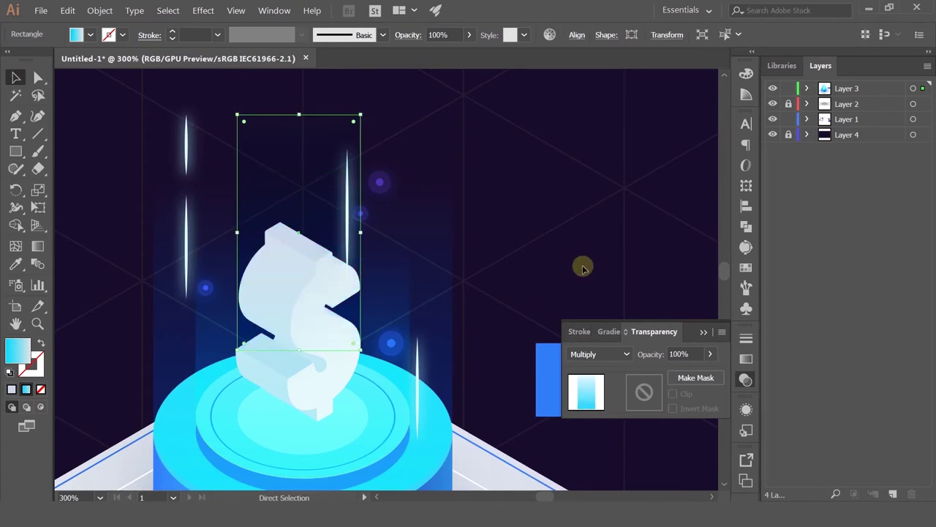
click(610, 205)
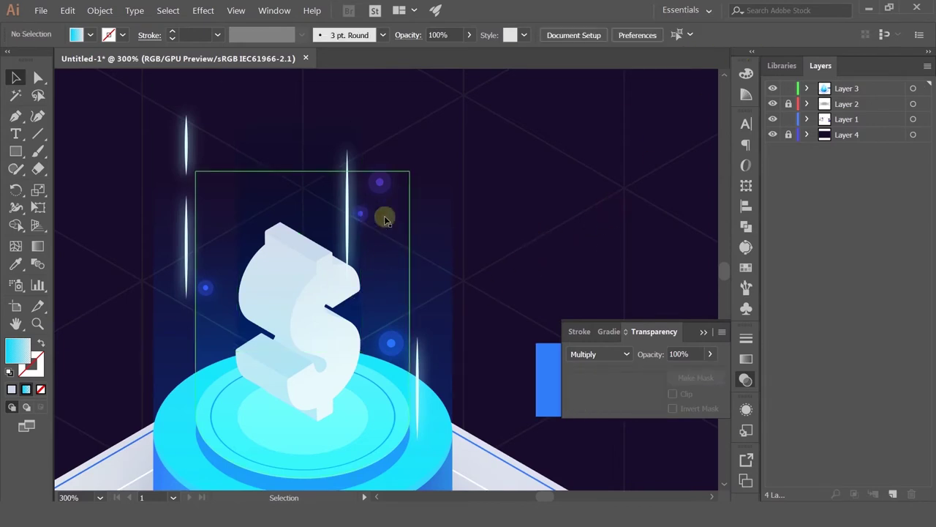
Move the light streak near the dollar sign slightly outward so it lines up with the sign's right edge.
scroll(327, 246, up, 2)
drag(375, 359, 384, 443)
drag(375, 182, 348, 364)
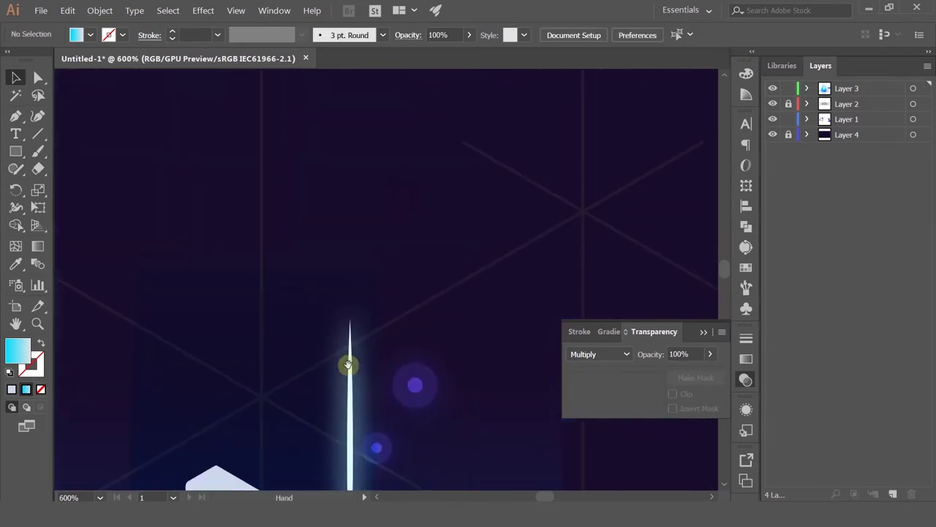
click(366, 360)
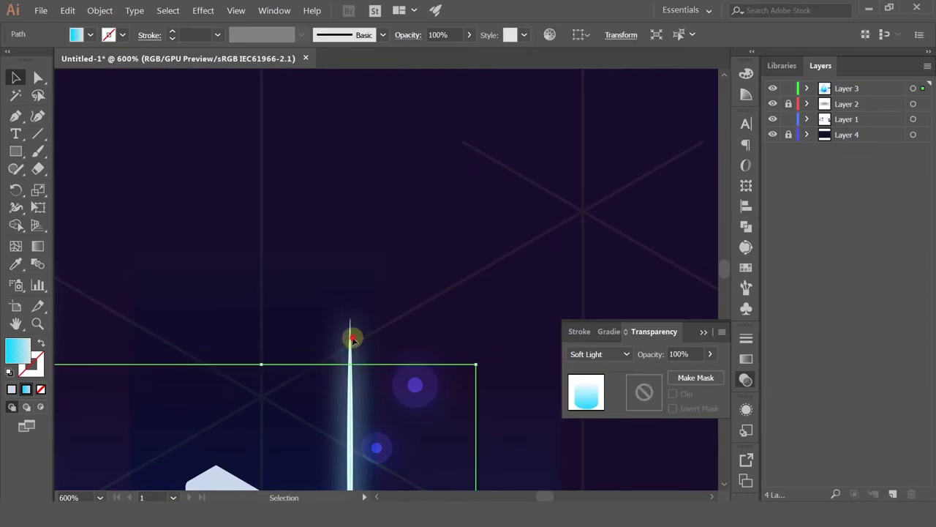
click(352, 338)
drag(352, 338, 433, 288)
scroll(432, 288, down, 2)
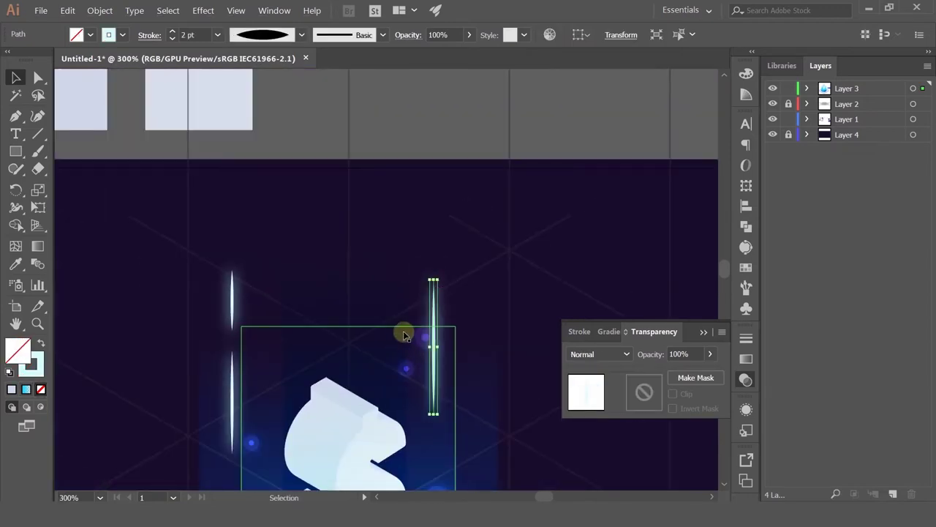
scroll(403, 415, up, 3)
scroll(385, 417, down, 2)
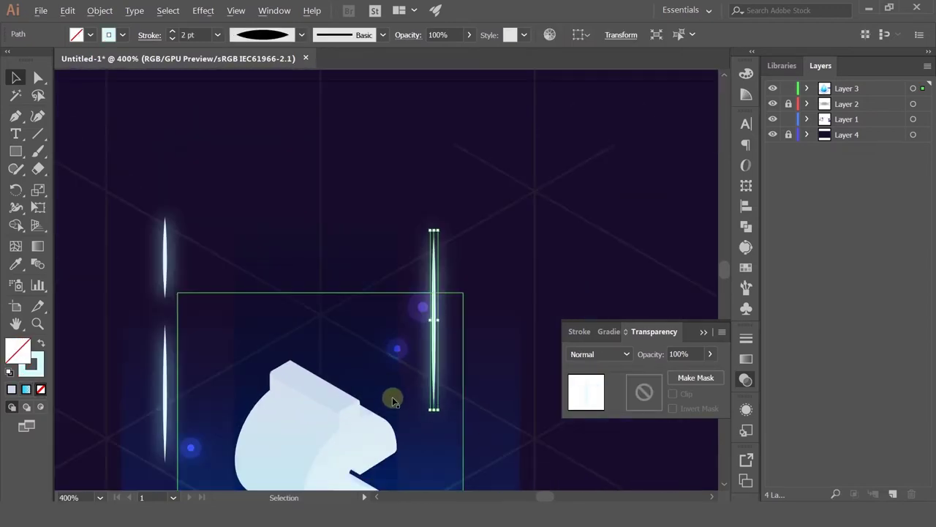
drag(435, 263, 397, 303)
click(564, 229)
scroll(564, 230, down, 2)
scroll(487, 233, up, 1)
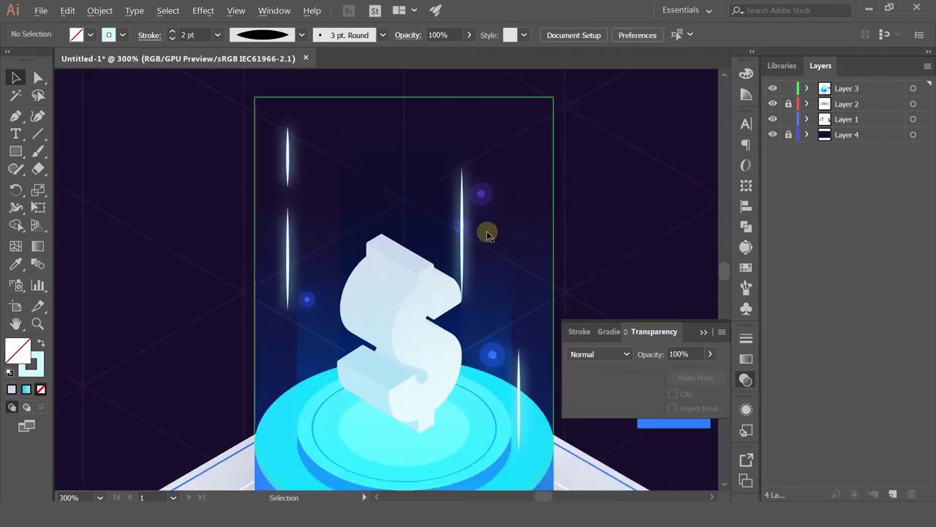
Move the same light streak straight up so its lower tip ends just above the small blue glowing dot.
drag(608, 213, 540, 317)
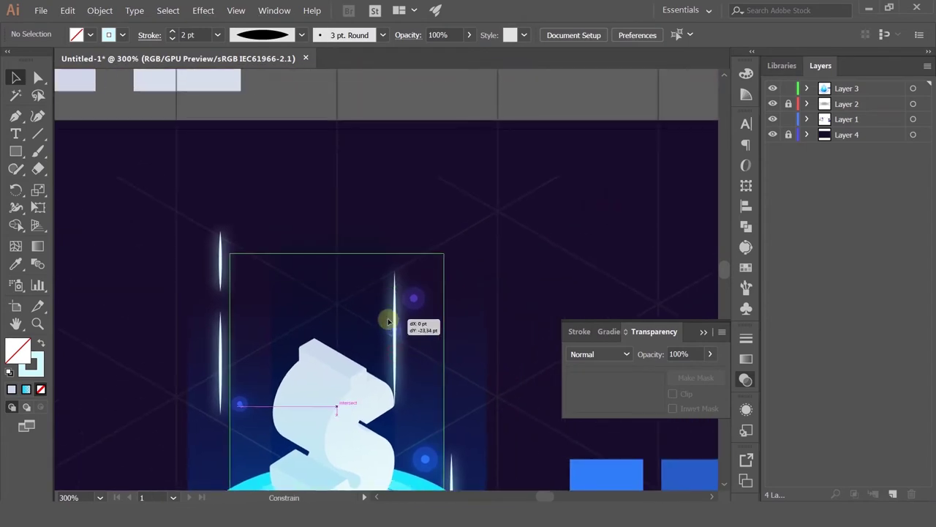
click(390, 313)
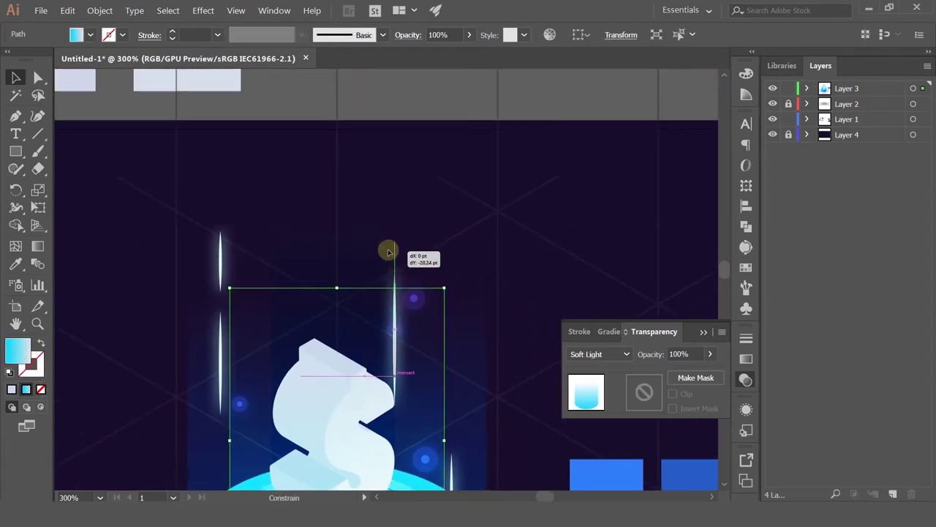
click(386, 339)
scroll(402, 339, up, 3)
click(389, 324)
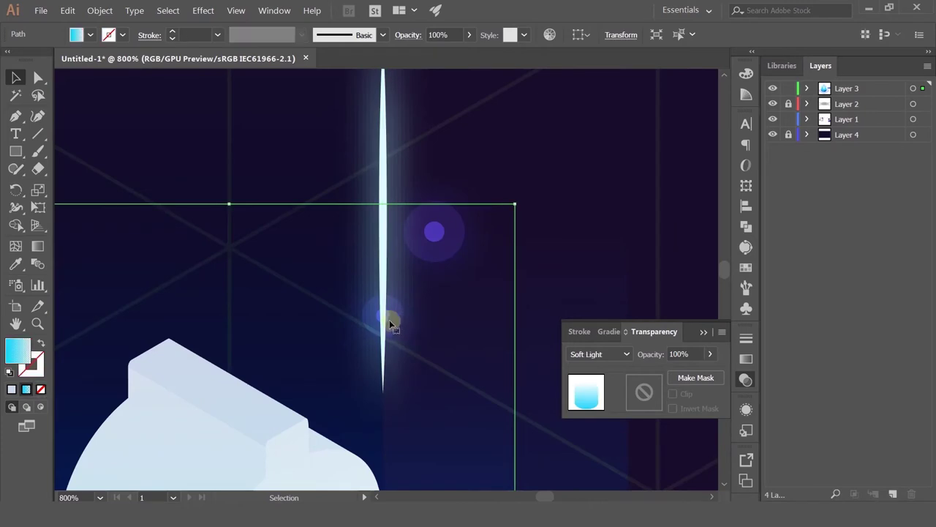
click(384, 151)
scroll(385, 152, down, 3)
drag(382, 243, 382, 204)
click(386, 214)
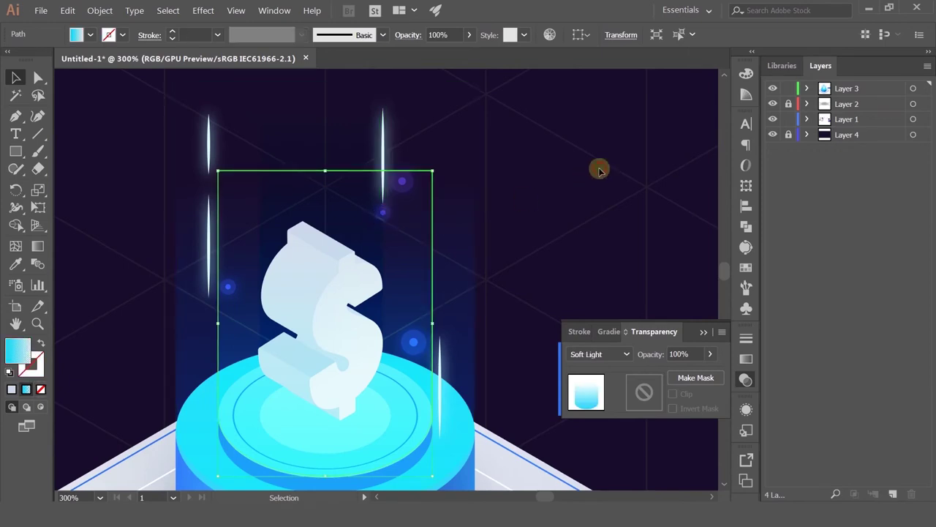
Raise the light streak a little further so it clears the small glowing dots above the dollar sign.
click(599, 168)
scroll(600, 167, down, 2)
drag(534, 205, 328, 238)
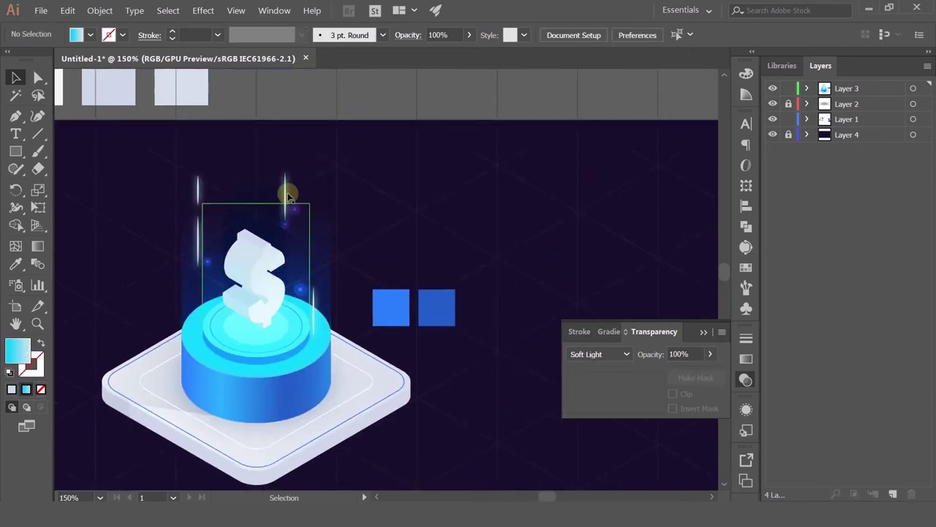
drag(285, 187, 285, 169)
scroll(367, 184, down, 2)
click(404, 182)
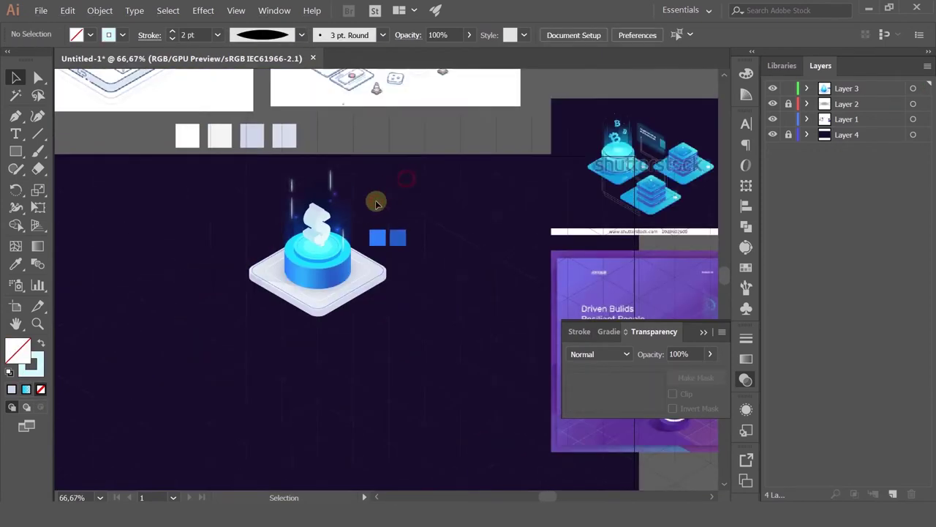
Apply an Outer Glow to the blue outline on the white base in Multiply mode, with 95% opacity and 4 pt blur.
scroll(337, 258, up, 1)
key(space)
drag(393, 183, 375, 276)
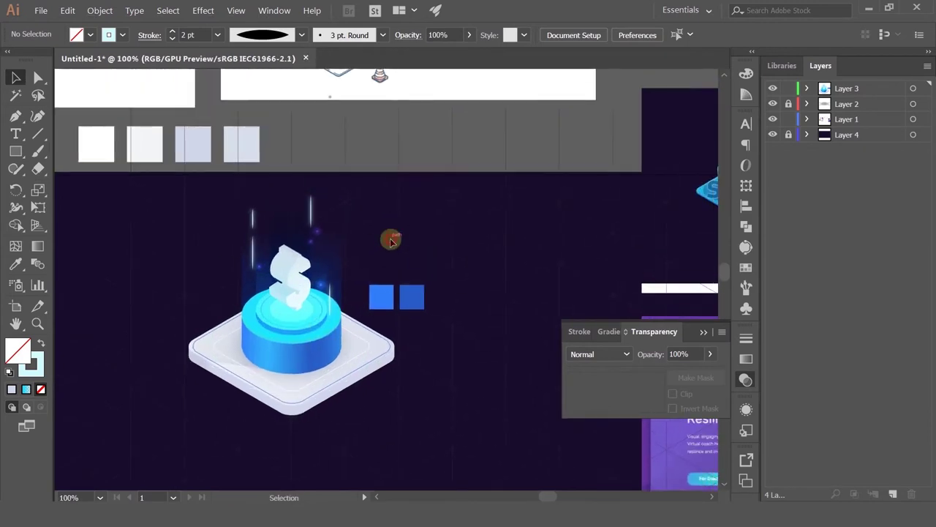
click(341, 383)
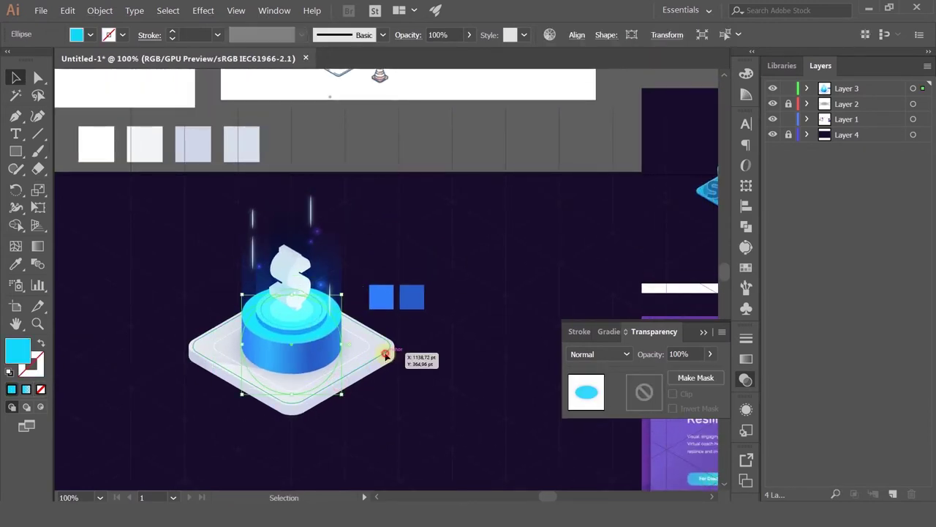
click(386, 354)
scroll(386, 354, up, 2)
click(202, 10)
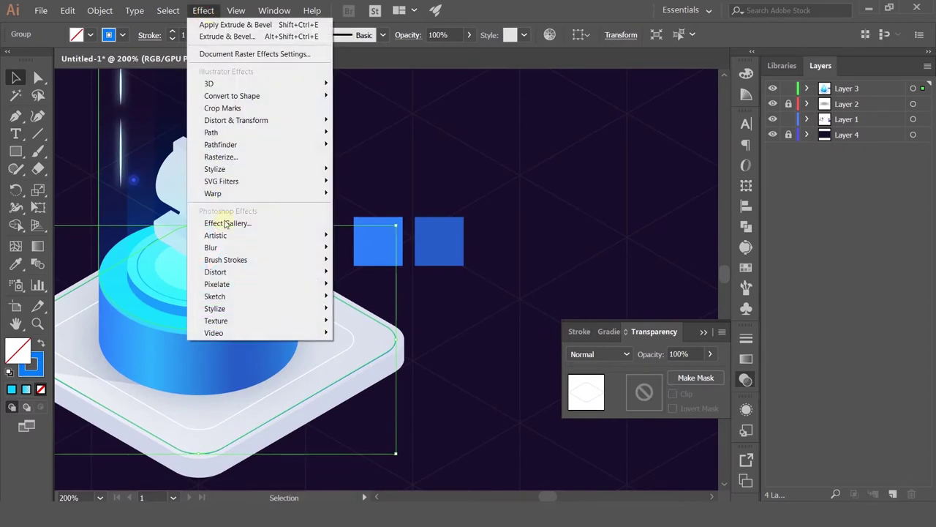
mouse_move(245, 170)
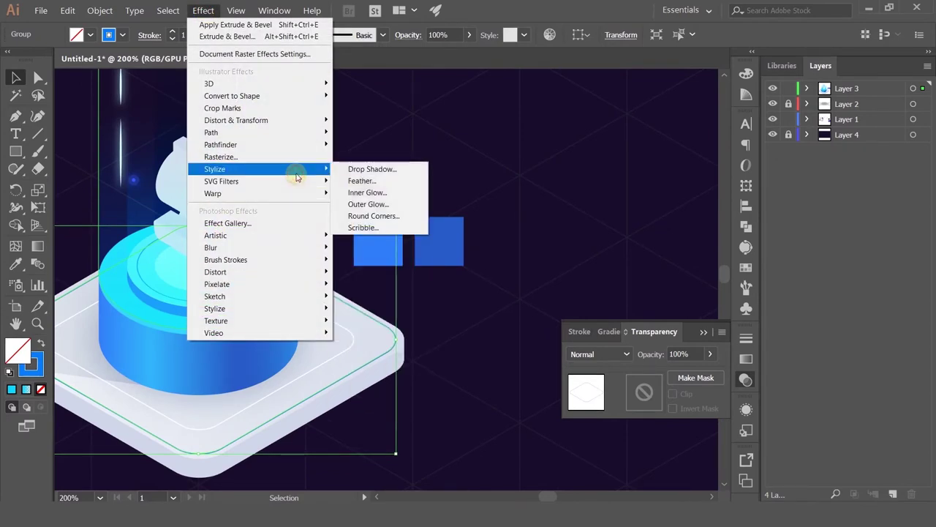
click(368, 204)
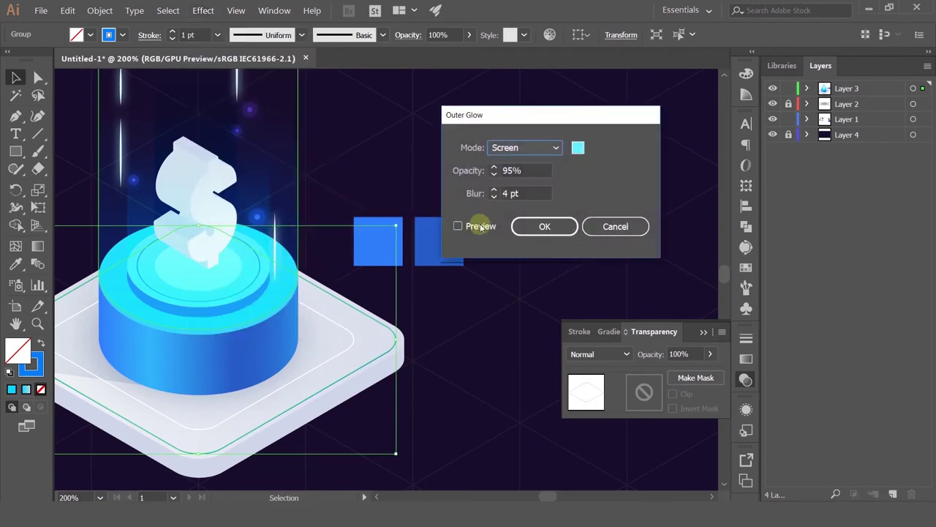
click(480, 227)
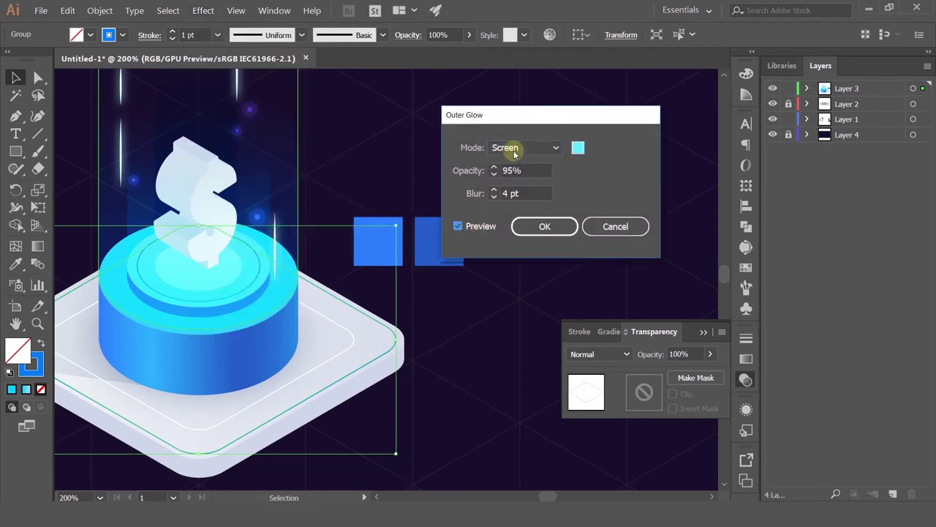
scroll(512, 147, down, 1)
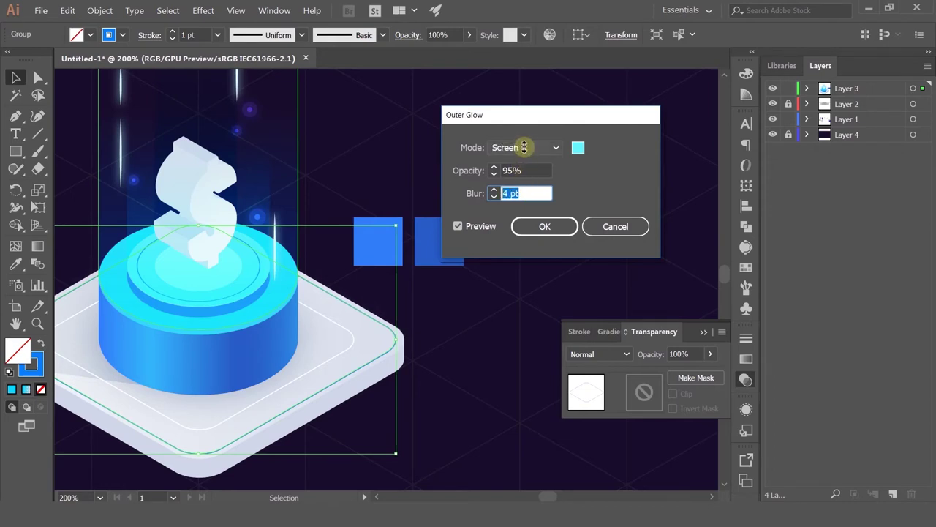
scroll(523, 147, down, 2)
click(541, 223)
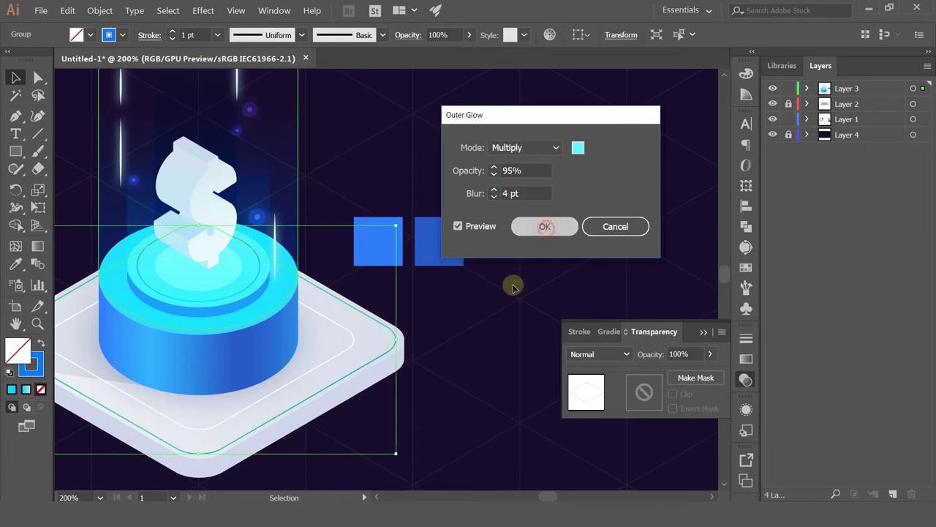
click(512, 285)
Reopen the blue outline's Outer Glow settings with preview on and try a 2 pt blur in Color Dodge mode.
scroll(389, 346, up, 4)
scroll(422, 329, up, 1)
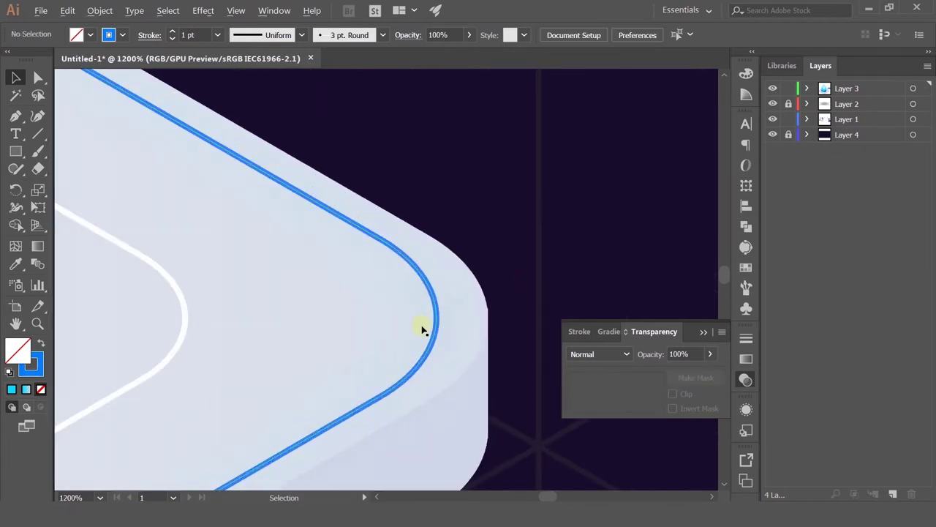
click(435, 341)
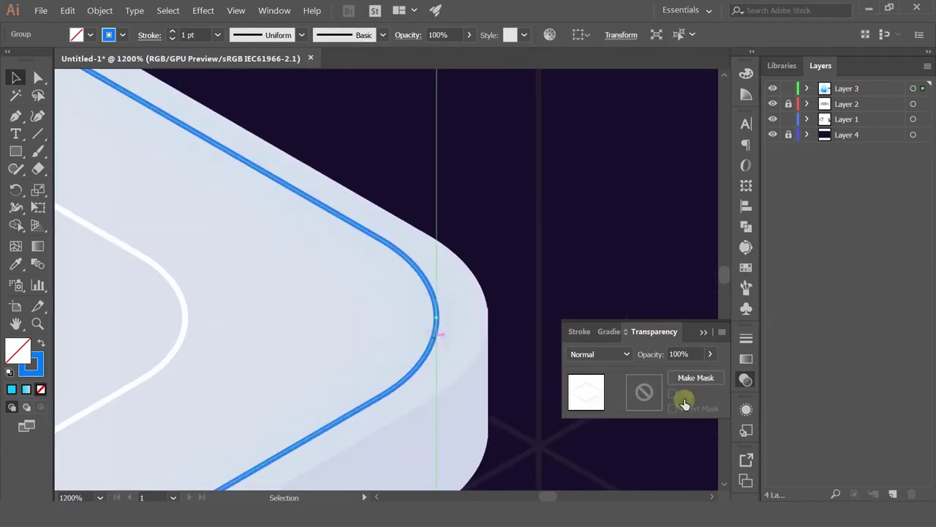
click(746, 413)
click(567, 437)
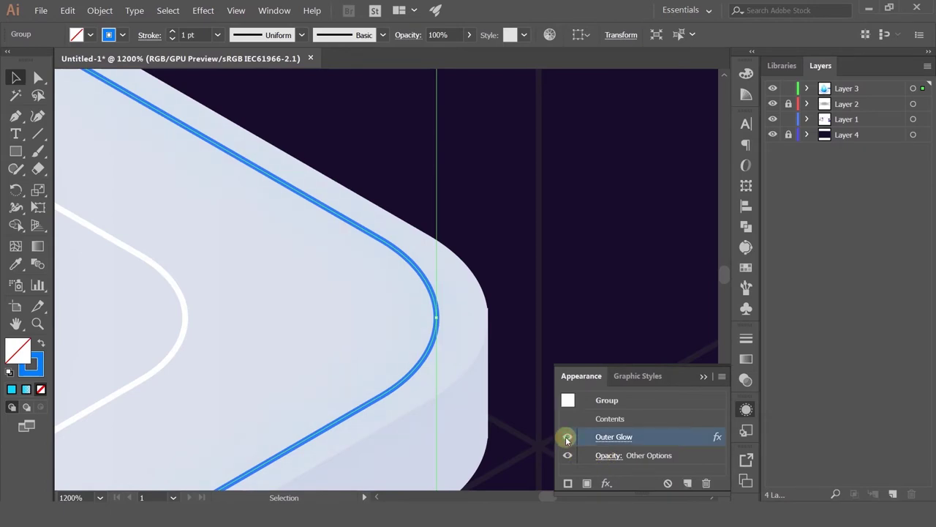
click(627, 437)
click(530, 193)
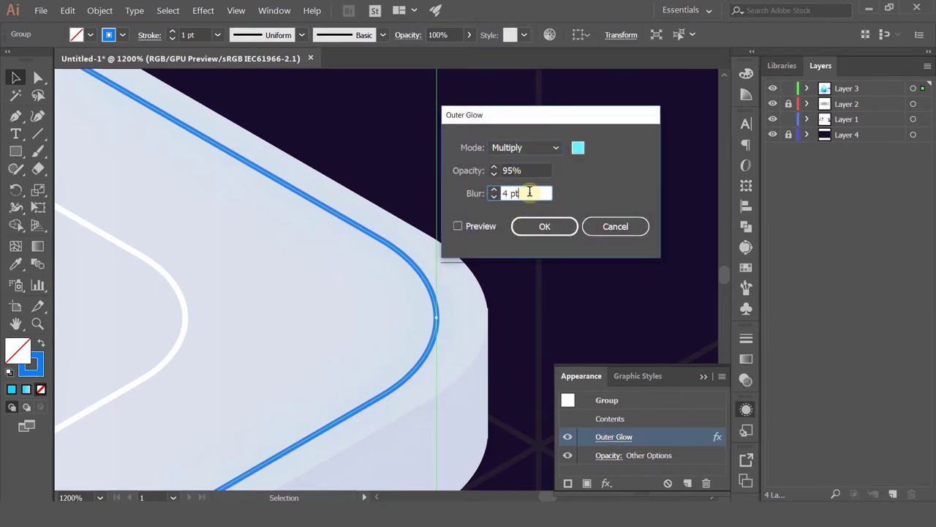
click(486, 227)
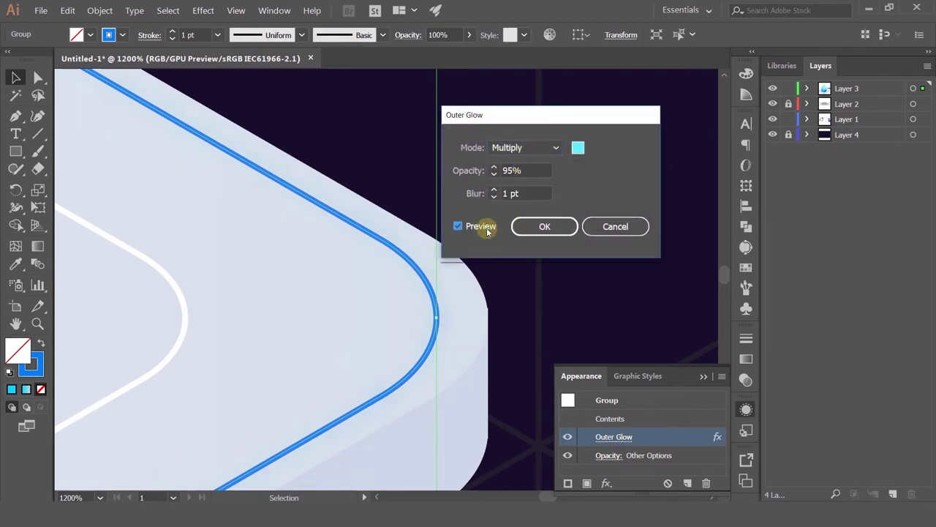
click(529, 193)
key(Up)
key(Up)
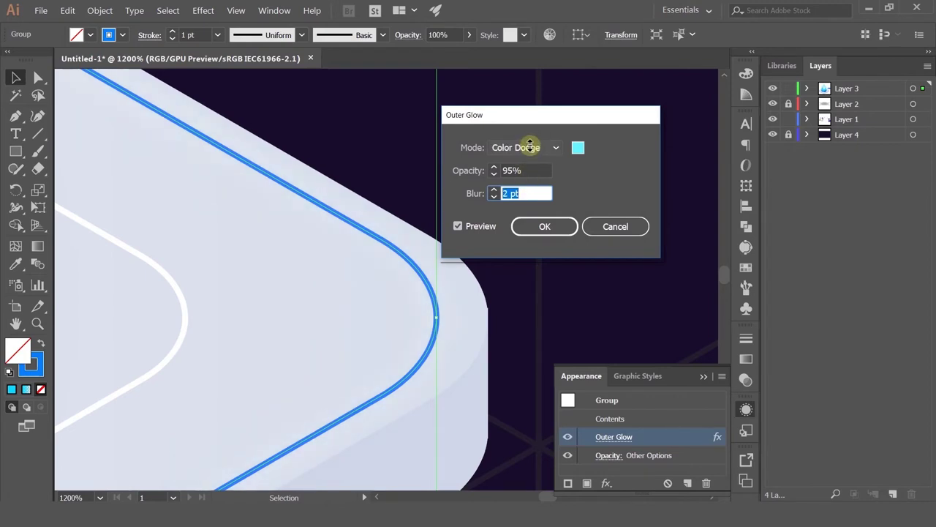
scroll(530, 145, down, 6)
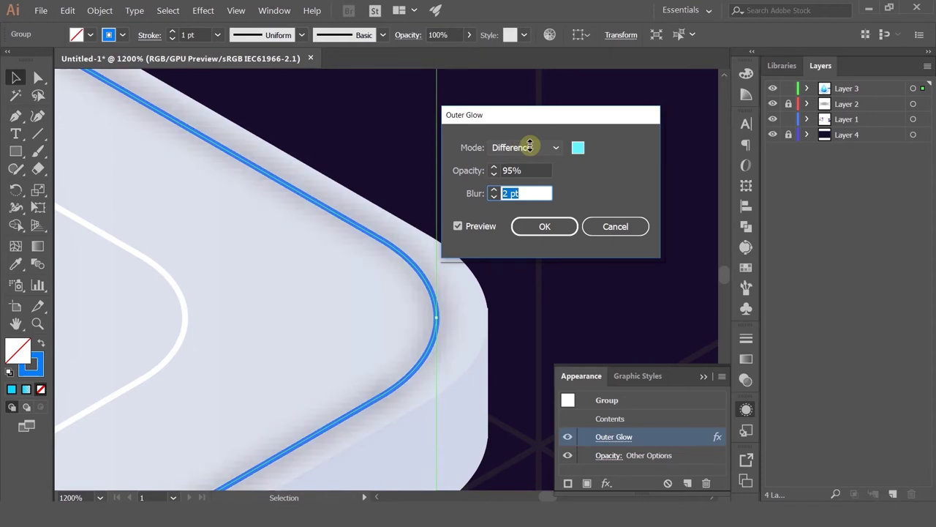
scroll(530, 146, up, 6)
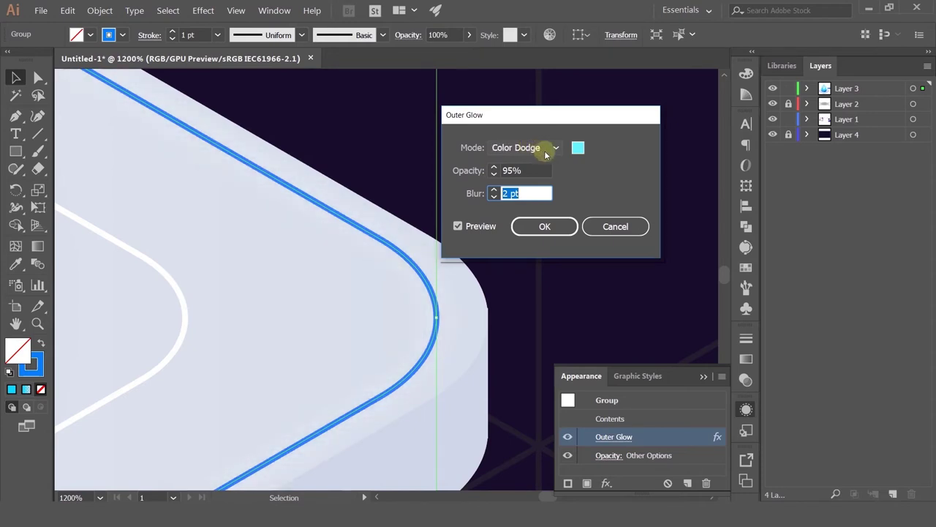
Set the Outer Glow colour to fdffff, the mode to Screen and the blur to 1 pt, and apply it.
click(578, 148)
click(431, 134)
click(403, 121)
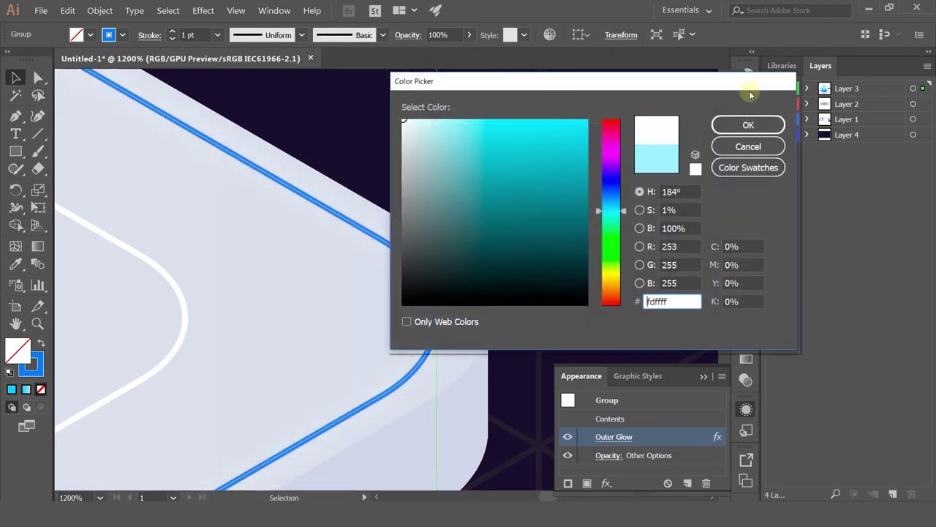
click(748, 125)
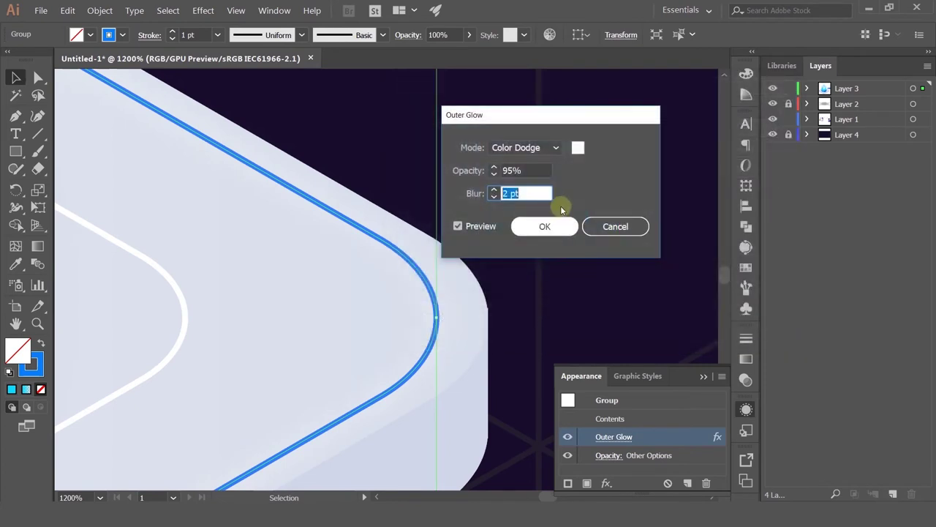
click(539, 147)
click(516, 200)
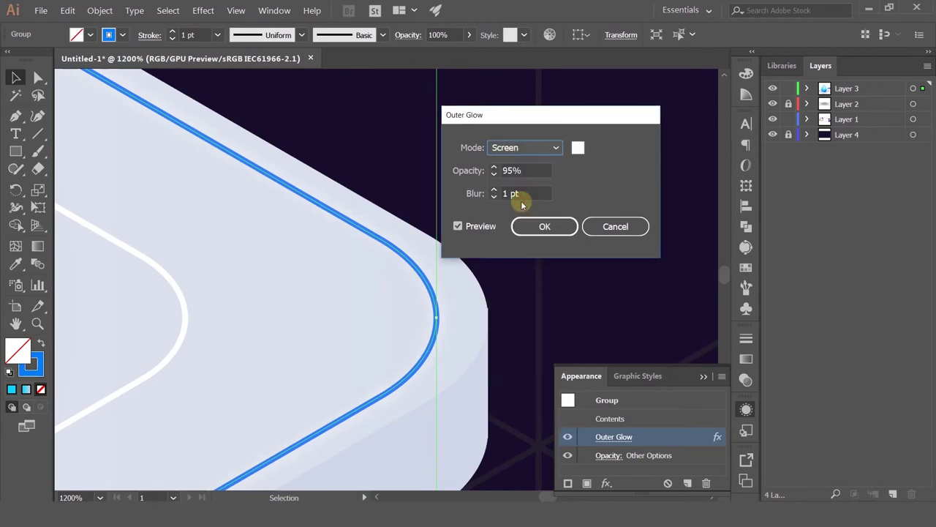
click(537, 230)
click(547, 299)
Examine the outline's glow at the front corner of the white base and across the whole illustration.
alt+scroll(547, 278, down, 4)
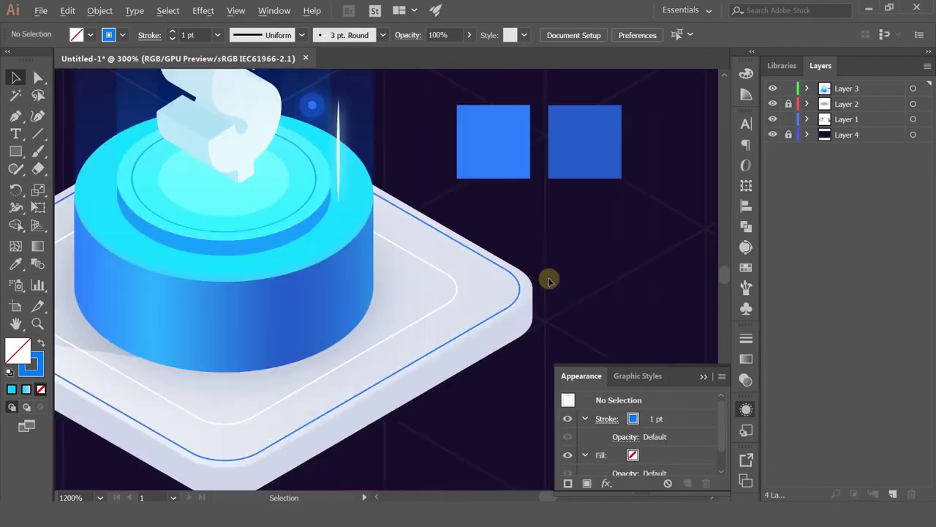
click(376, 399)
alt+scroll(324, 401, up, 3)
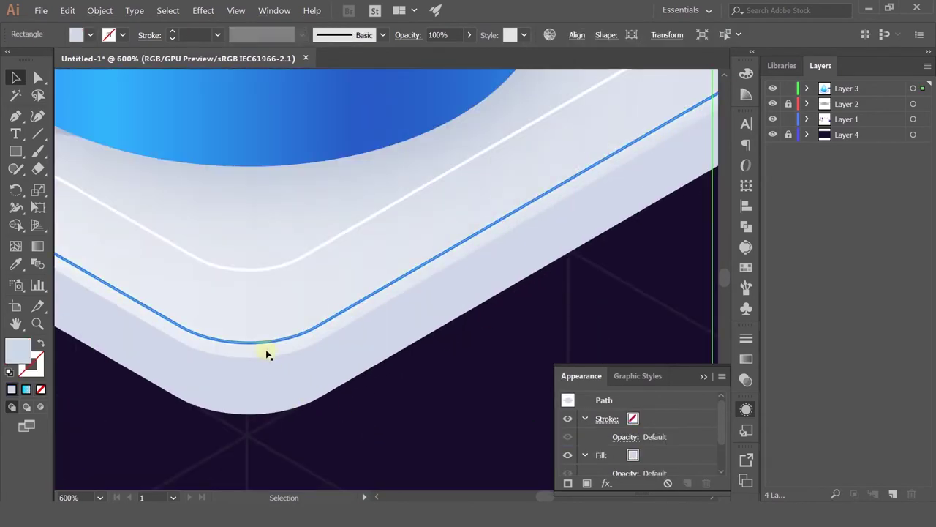
alt+scroll(369, 378, down, 3)
click(585, 245)
alt+scroll(589, 238, down, 1)
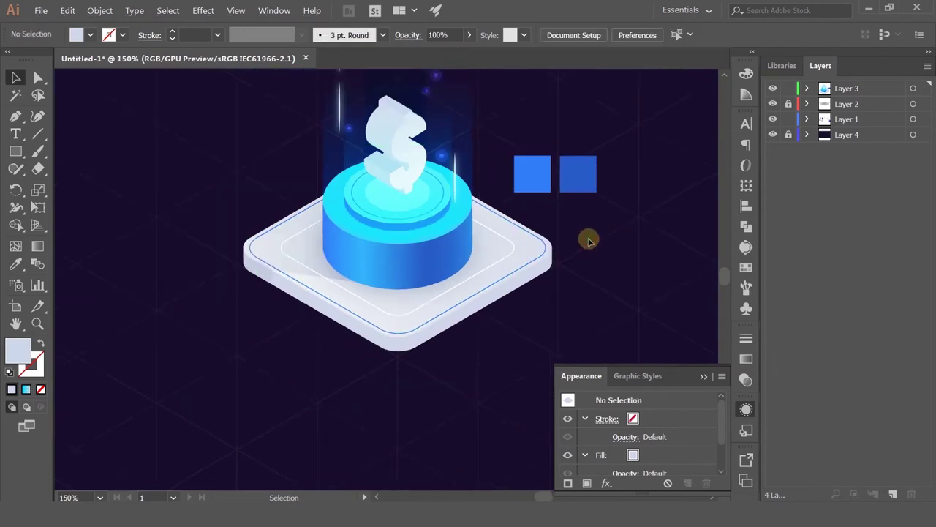
drag(589, 238, 546, 373)
alt+scroll(480, 391, up, 1)
alt+scroll(531, 333, down, 4)
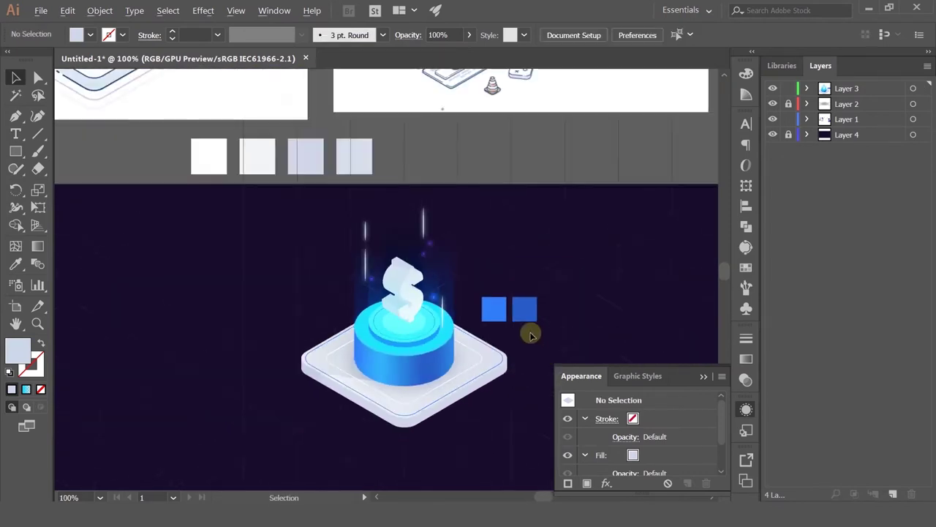
Move the two blue colour swatch squares together up and farther away from the platform, and deselect them.
drag(557, 285, 484, 190)
alt+scroll(302, 297, up, 2)
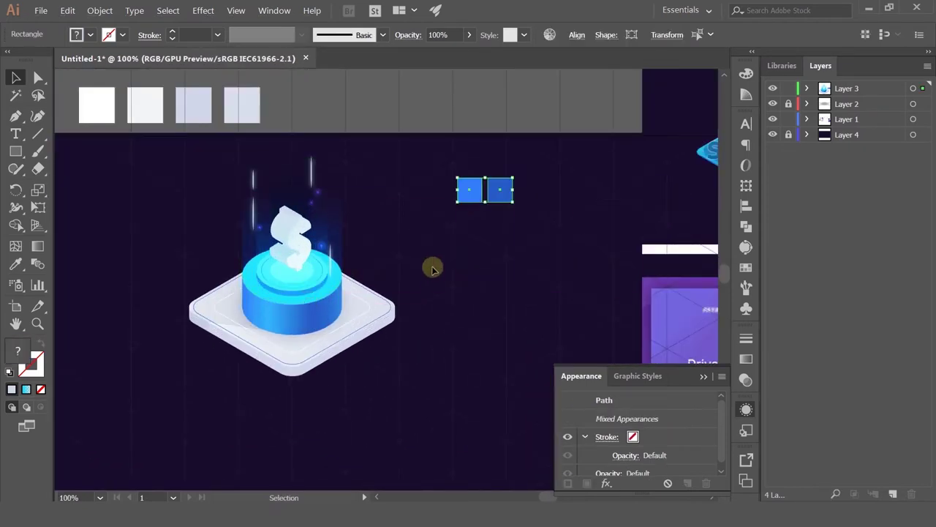
alt+scroll(432, 268, down, 1)
drag(453, 293, 370, 185)
click(445, 334)
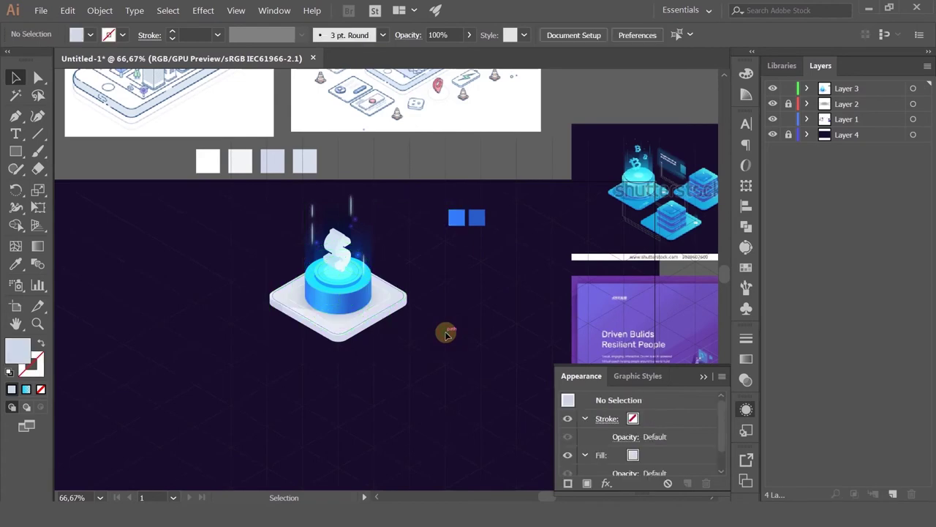
Select the pieces of the white base beneath the blue cylinder, try moving them aside, and undo the move.
scroll(446, 334, down, 3)
drag(434, 352, 376, 273)
scroll(417, 274, up, 4)
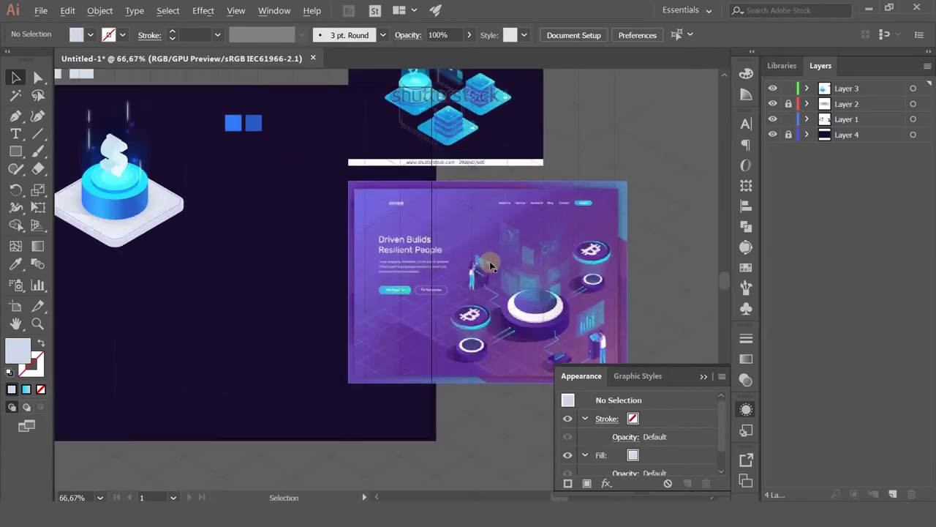
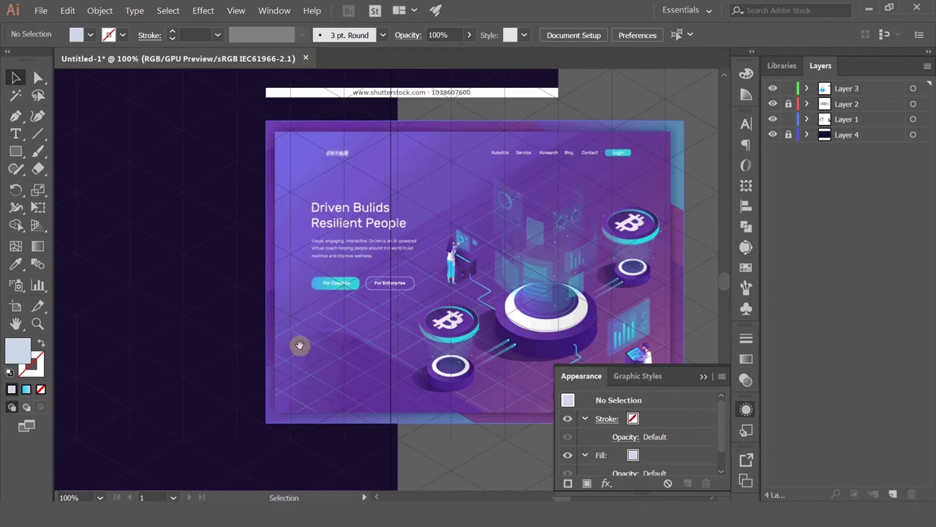
drag(299, 344, 469, 329)
click(365, 258)
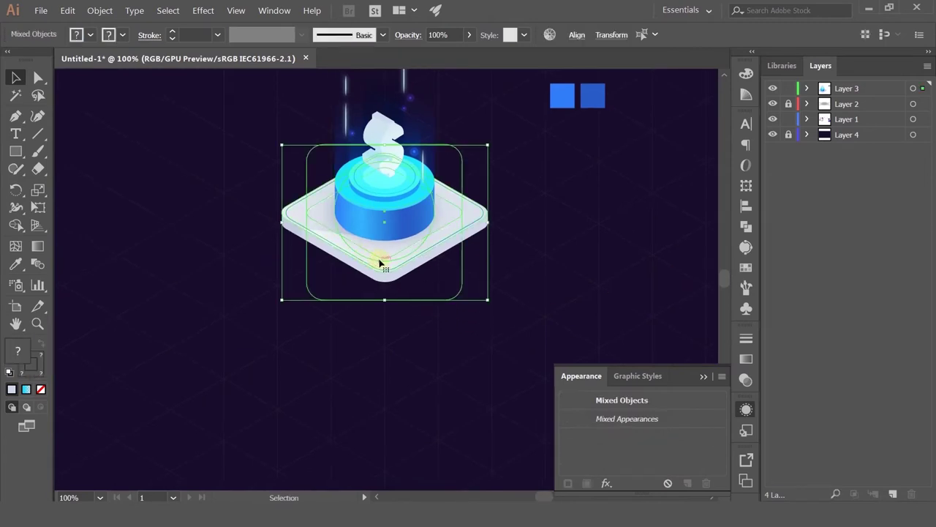
drag(384, 261, 514, 268)
key(ctrl+z)
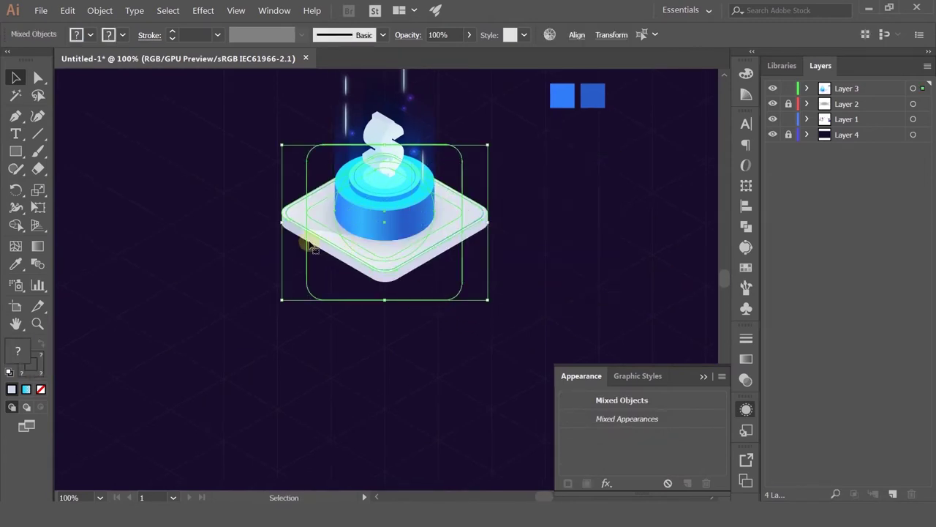
Complete the selection of the white base's pieces by adding the missing side piece at its outer right corner.
scroll(292, 225, up, 2)
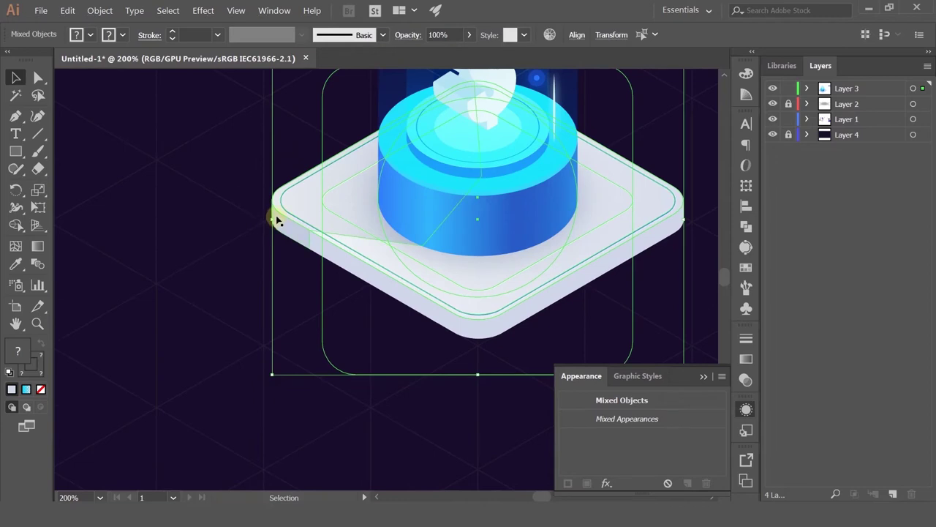
scroll(277, 220, up, 3)
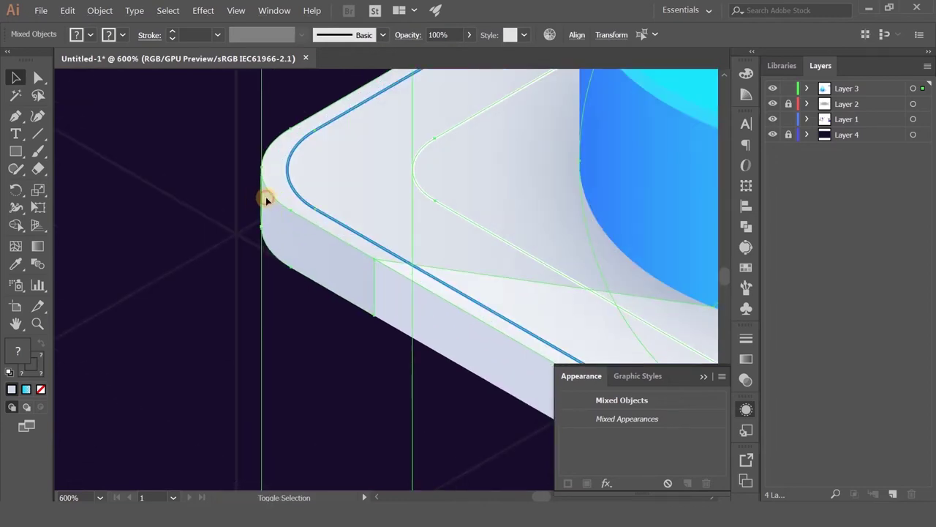
scroll(303, 205, down, 3)
scroll(600, 203, up, 2)
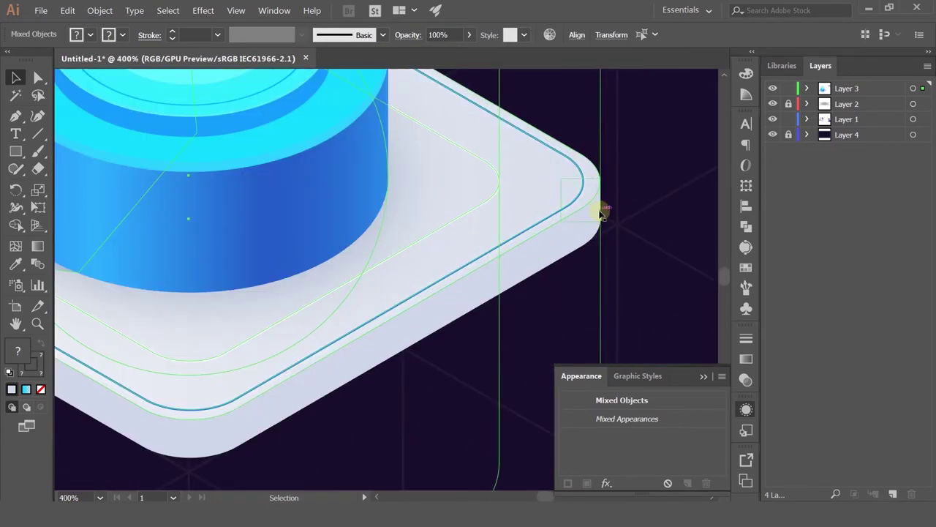
shift+click(596, 212)
drag(599, 214, 600, 215)
click(627, 203)
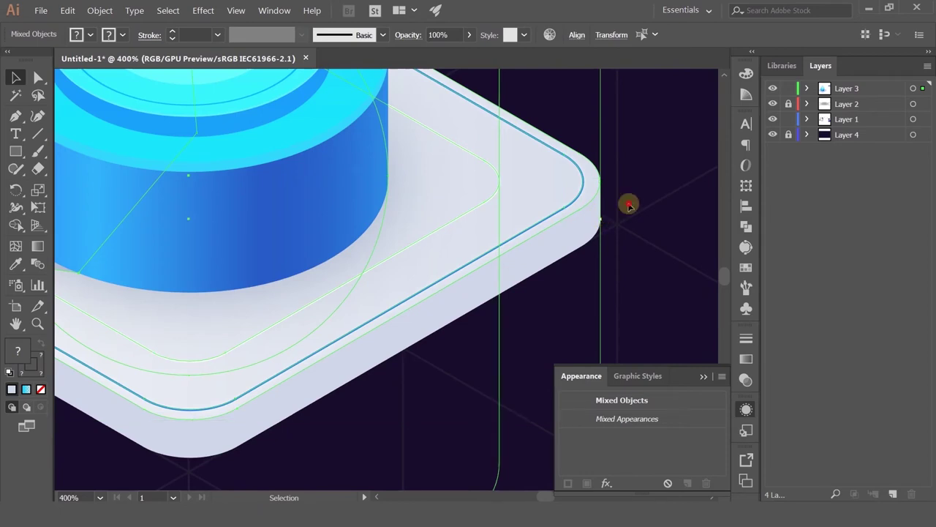
click(451, 320)
scroll(449, 318, down, 3)
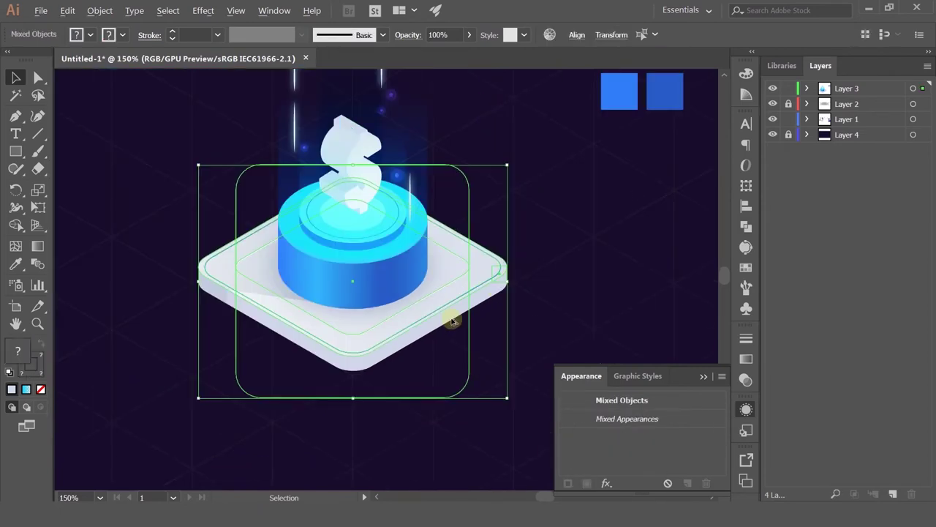
scroll(183, 265, up, 4)
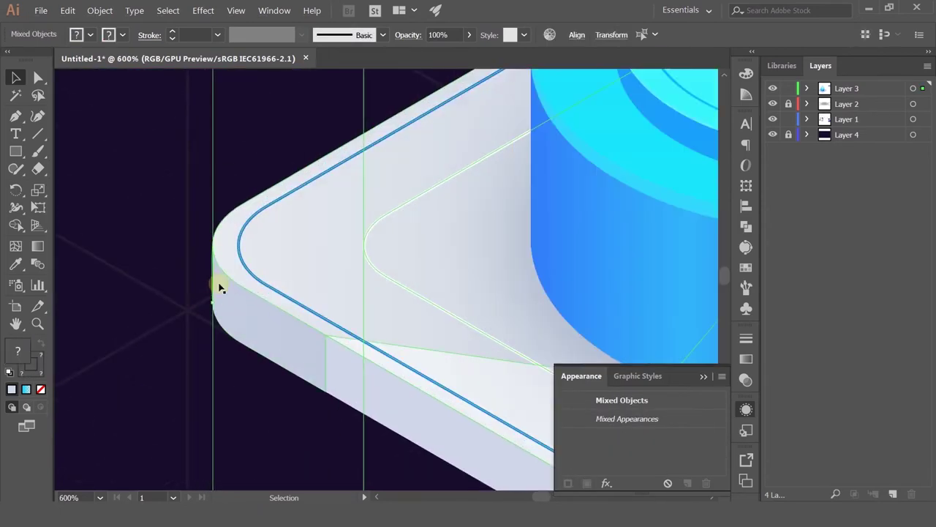
scroll(212, 280, down, 6)
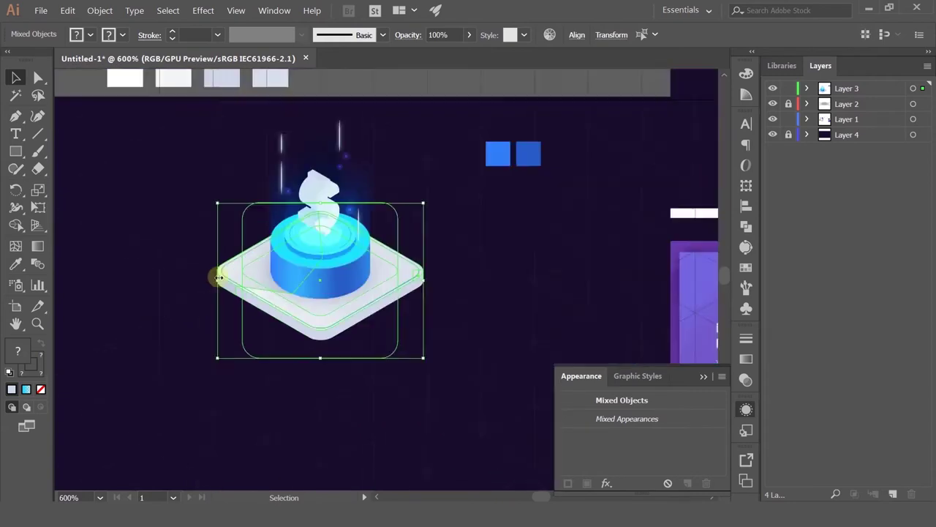
Place a copy of the white base, without the cylinder, diagonally below and to the right of the original.
drag(242, 275, 342, 360)
key(ctrl+z)
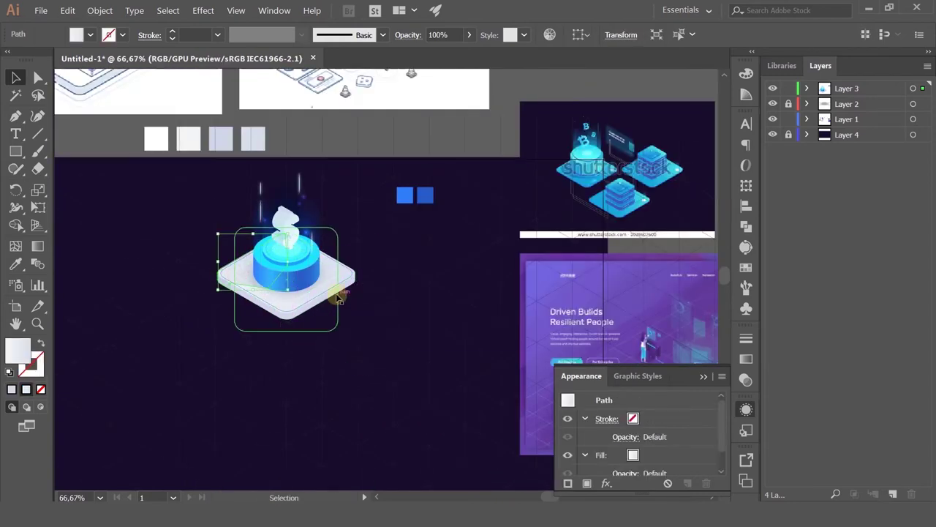
click(389, 292)
drag(331, 273, 405, 346)
Examine the copied base's left corner against the original, checking how the top face meets the side.
scroll(299, 339, up, 6)
scroll(336, 313, down, 1)
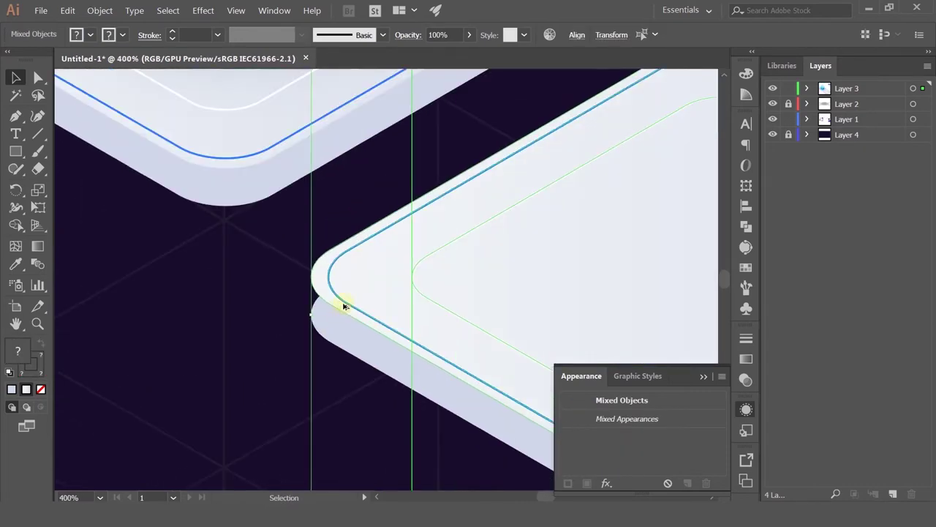
scroll(362, 307, down, 1)
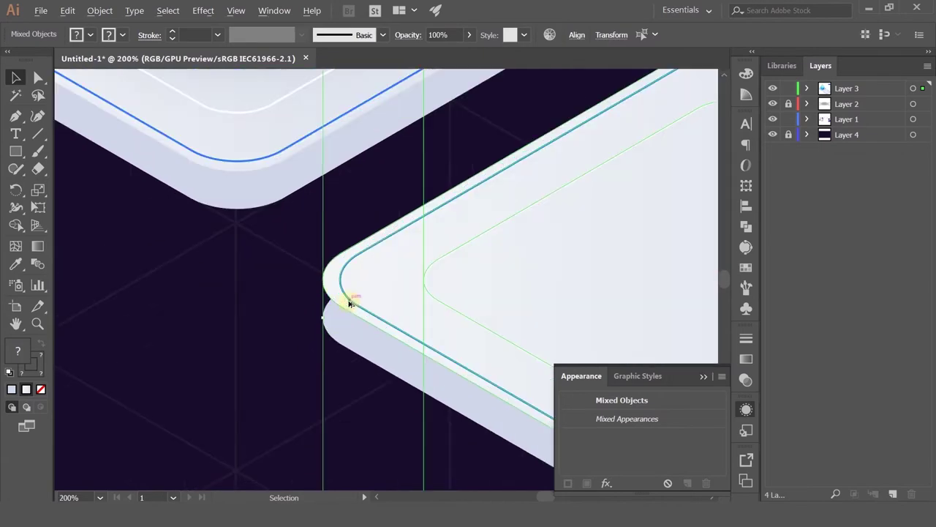
drag(381, 309, 418, 273)
scroll(417, 276, up, 1)
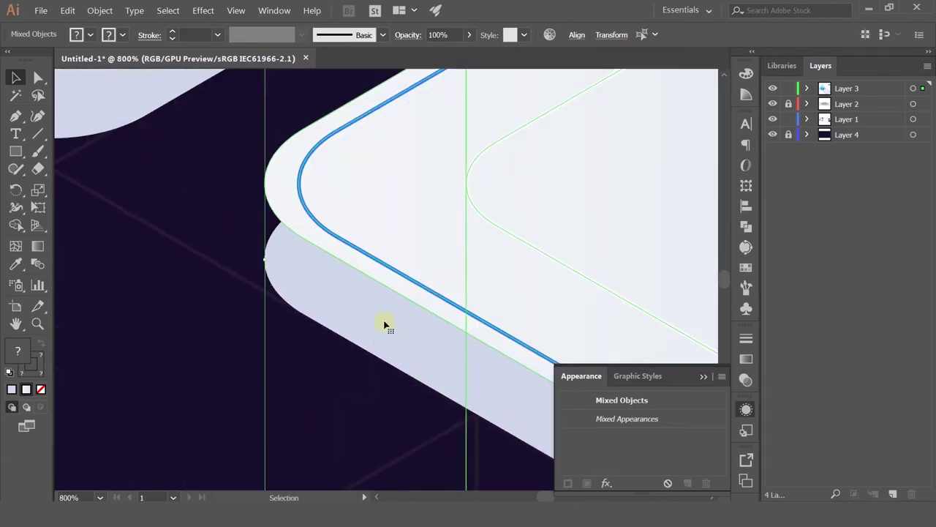
scroll(384, 324, down, 3)
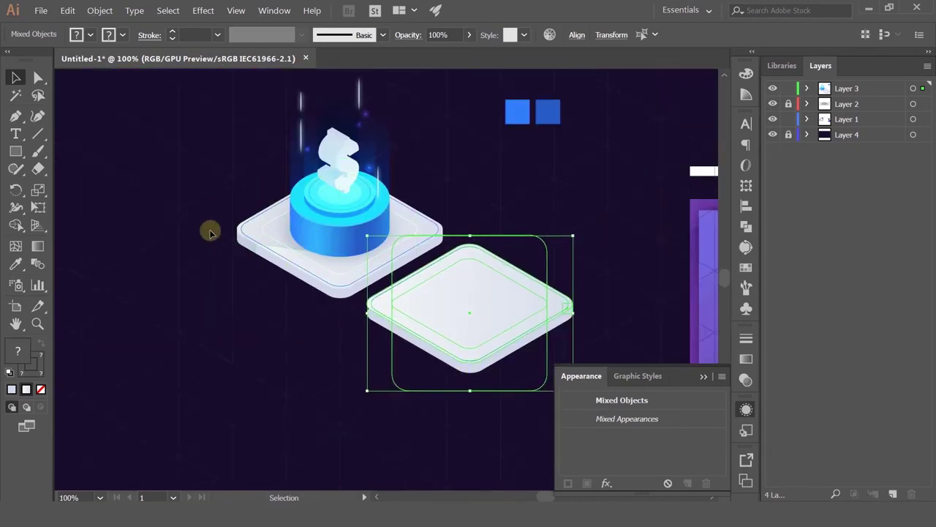
scroll(290, 293, up, 3)
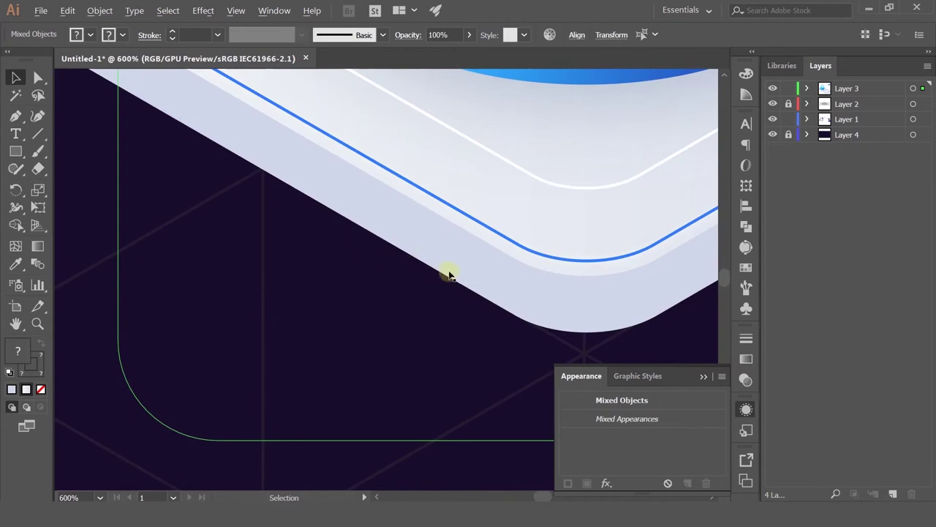
drag(604, 354, 412, 278)
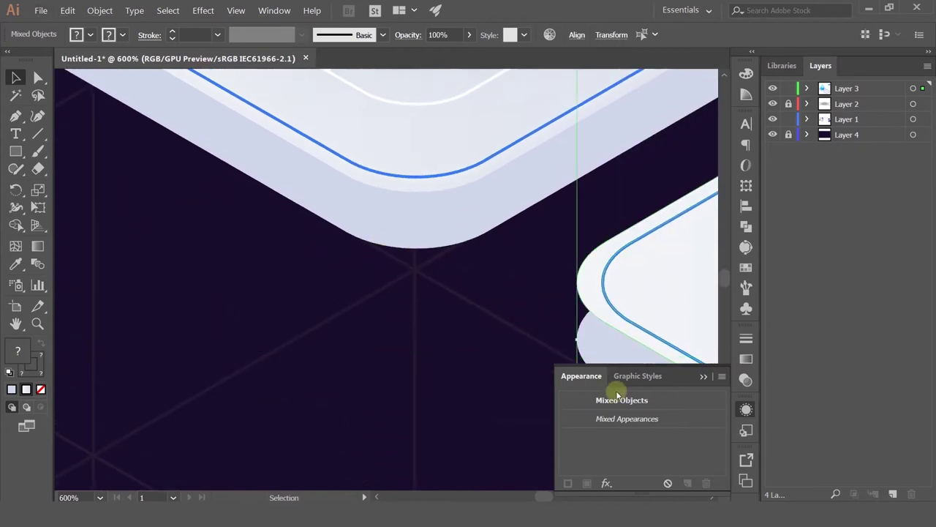
scroll(368, 261, down, 4)
drag(502, 271, 372, 234)
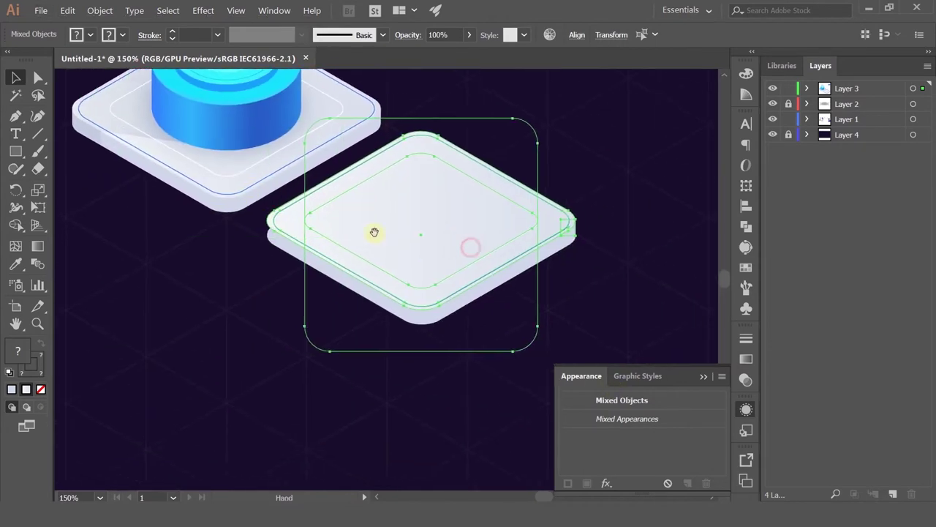
scroll(318, 249, up, 3)
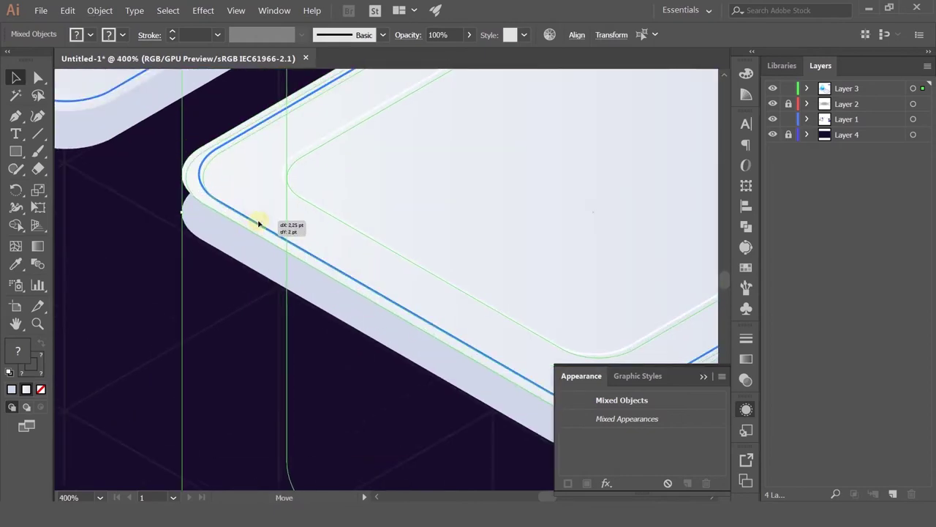
scroll(258, 221, down, 3)
scroll(211, 251, up, 2)
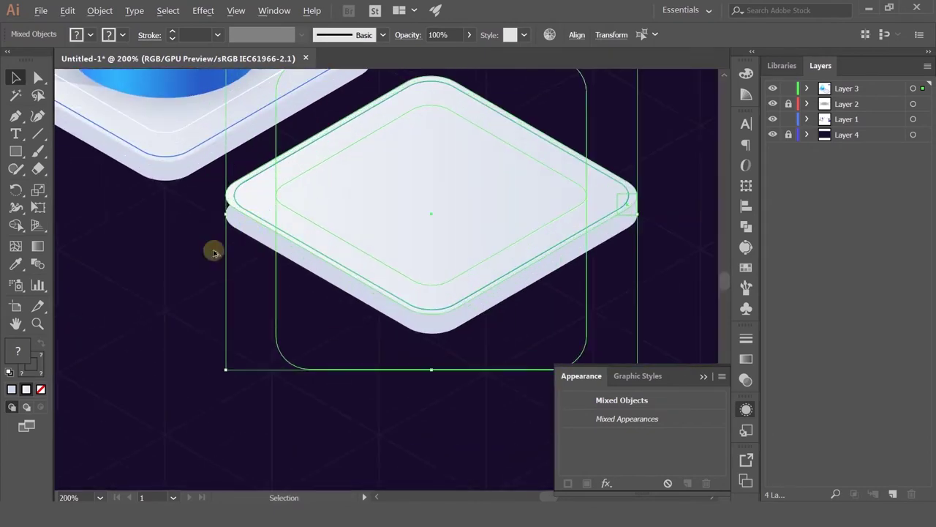
Draw a small rectangle over the gap between top face and side at the copied base's left corner.
click(153, 282)
scroll(355, 272, up, 3)
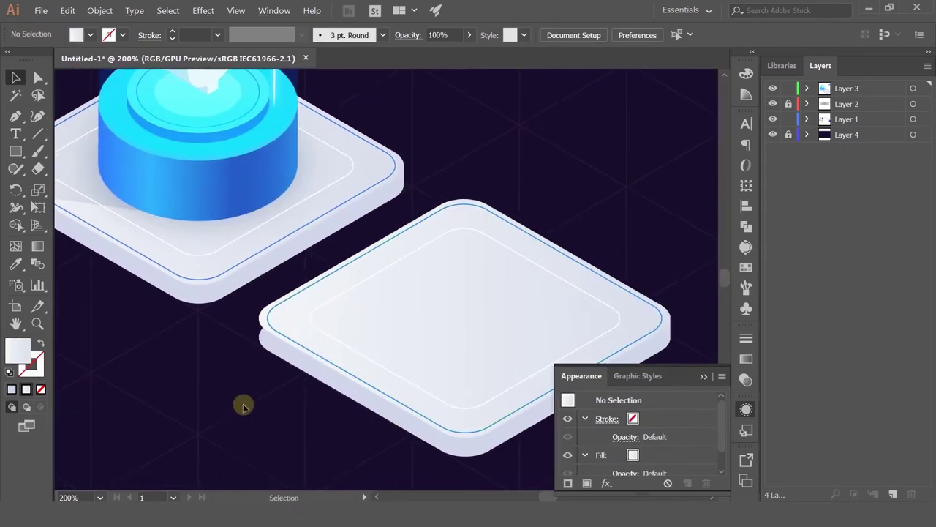
click(17, 152)
scroll(256, 333, up, 3)
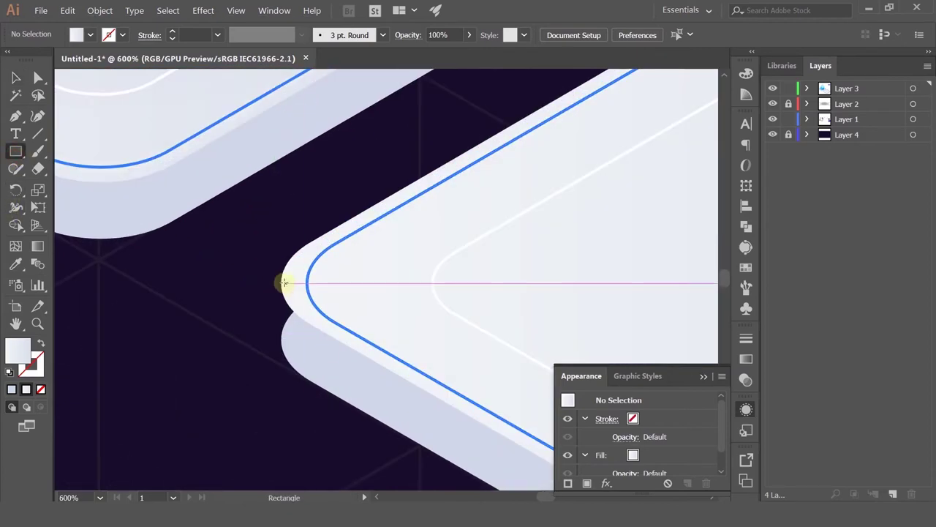
drag(283, 281, 332, 341)
scroll(311, 342, up, 4)
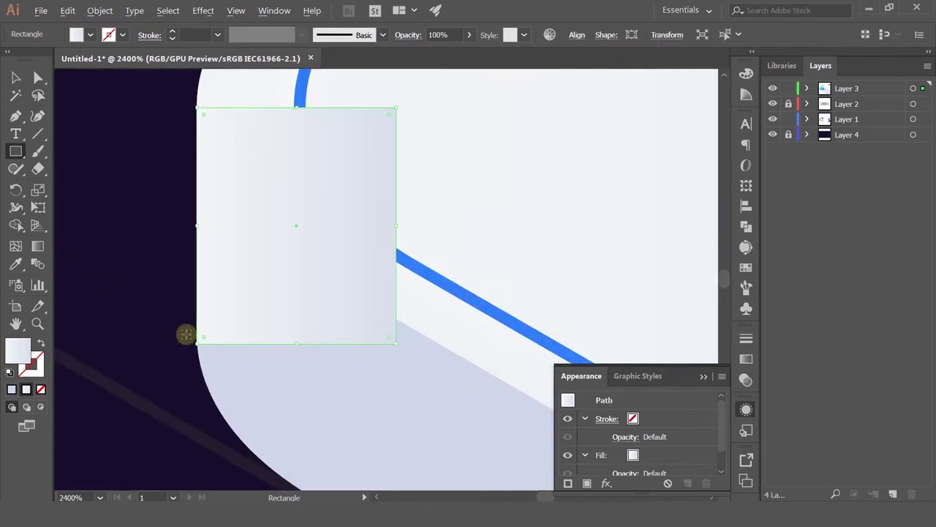
Give the corner rectangle the side's pale lavender fill, send it behind the top face and deselect it.
click(18, 267)
click(309, 372)
key(ctrl+shift+[)
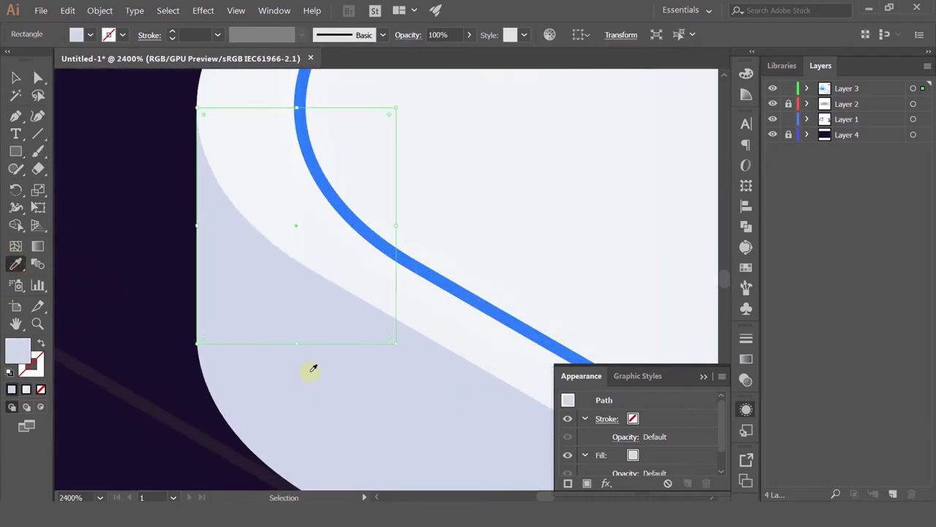
click(16, 77)
click(146, 382)
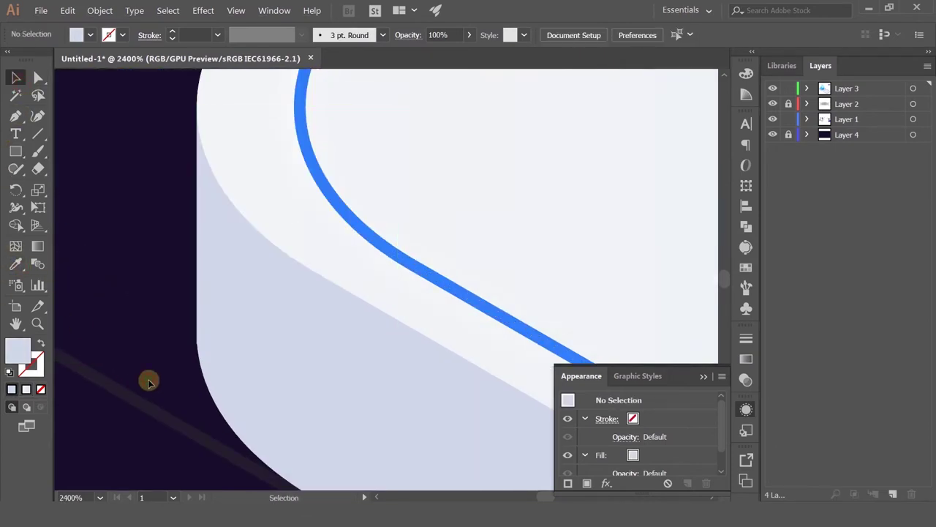
Examine the patched left corner up close and the whole copied base beside the original platform.
click(248, 306)
click(210, 280)
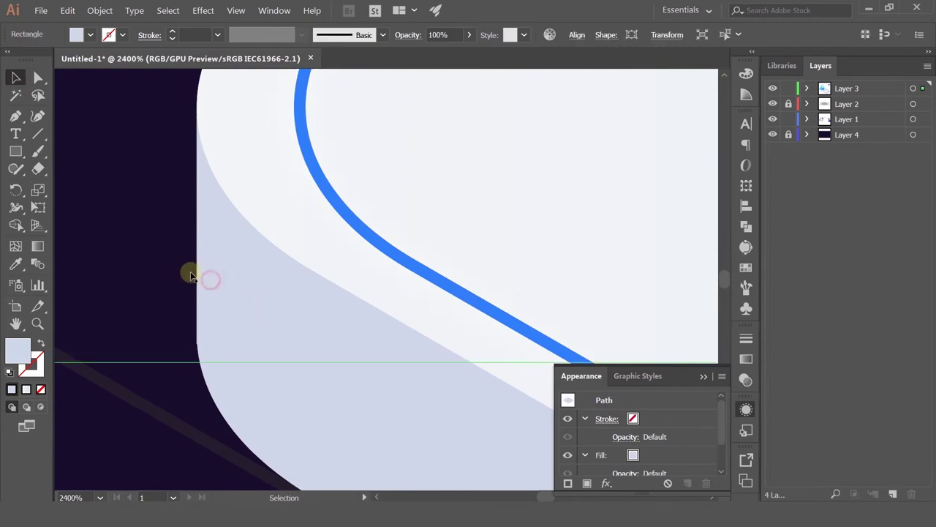
scroll(170, 381, down, 3)
click(168, 406)
scroll(169, 408, down, 4)
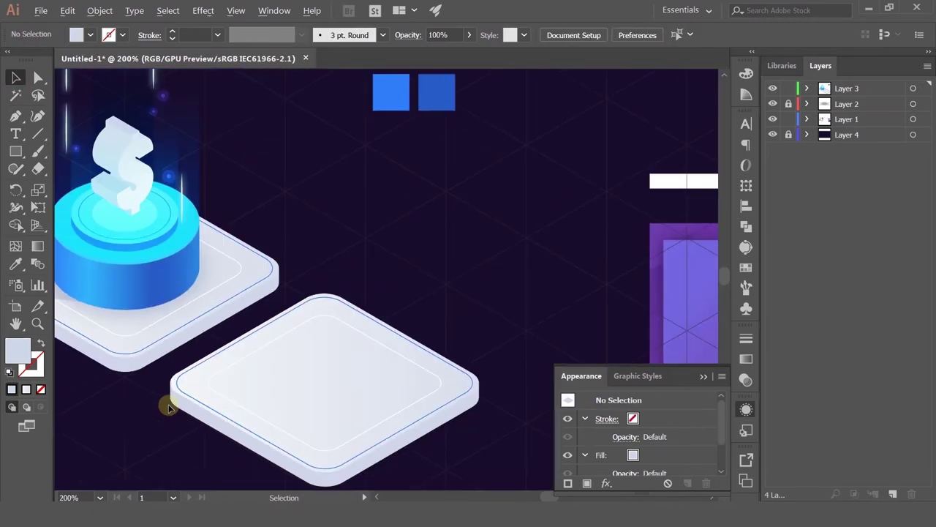
drag(497, 346, 527, 232)
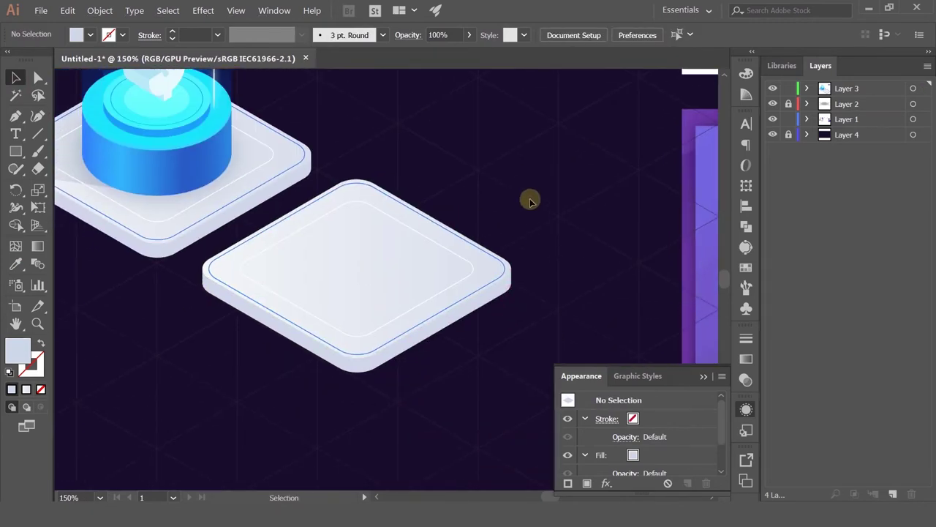
drag(530, 199, 514, 283)
drag(535, 223, 507, 173)
Fill the copied base's top face with the blue gradient sampled from the cylinder's side.
drag(518, 249, 640, 332)
click(417, 412)
drag(416, 408, 415, 395)
key(ctrl+minus)
key(ctrl+minus)
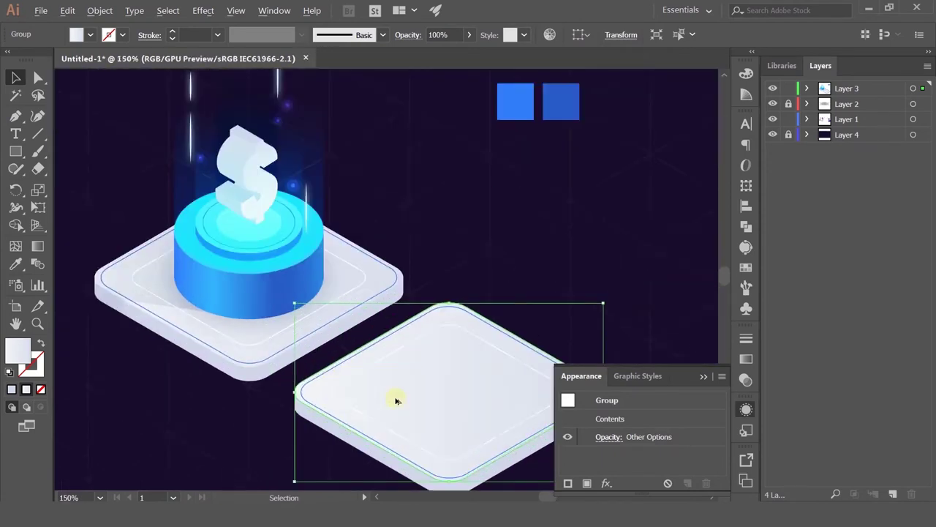
key(ctrl+plus)
key(ctrl+plus)
key(ctrl+plus)
click(16, 264)
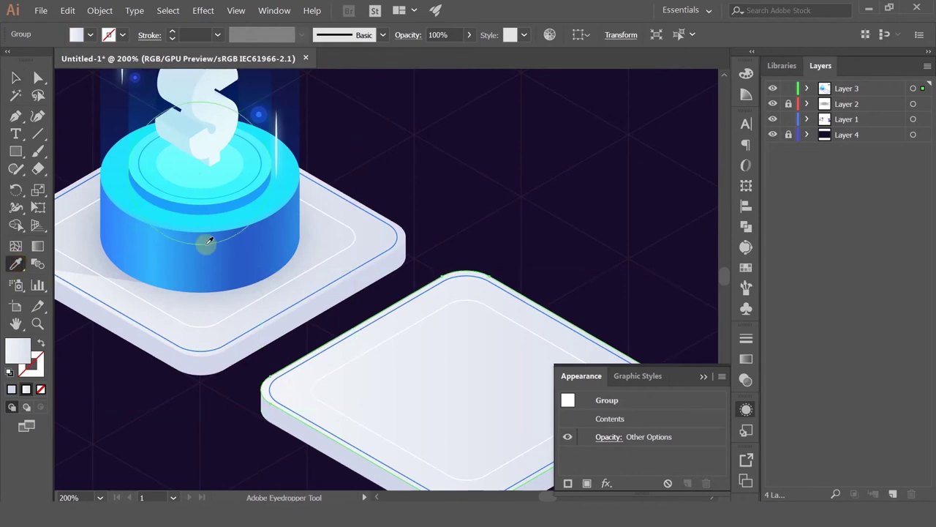
click(205, 246)
scroll(366, 175, down, 3)
scroll(365, 175, right, 2)
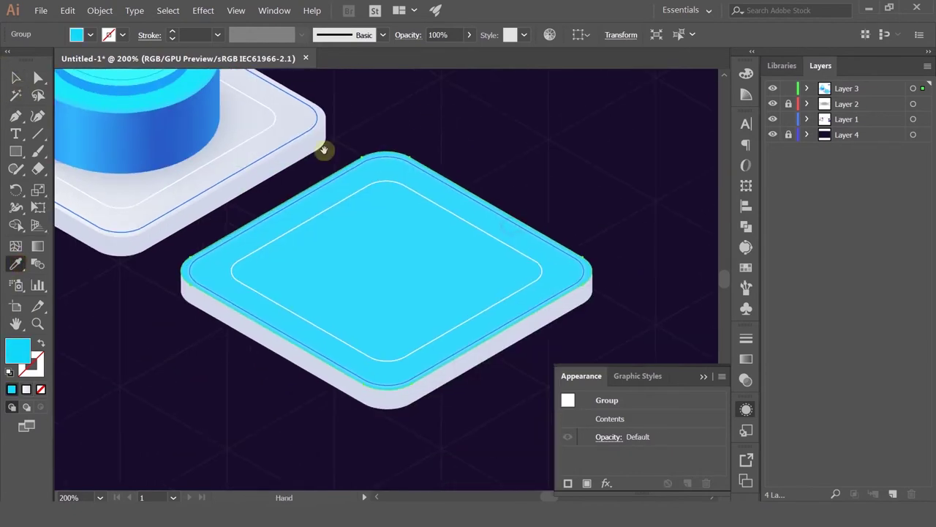
click(166, 151)
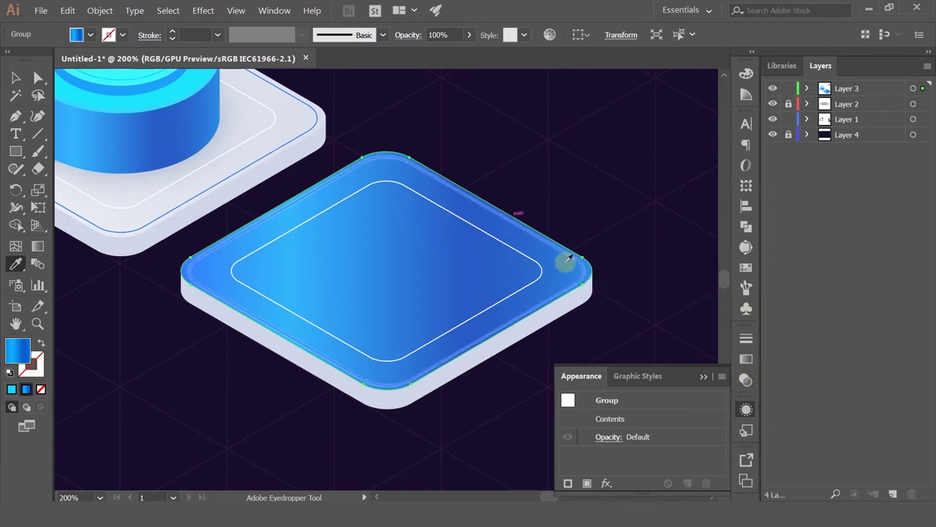
Reduce the top face's gradient to two stops, light blue at 0% and brighter blue at 100%.
click(746, 360)
drag(700, 437, 704, 472)
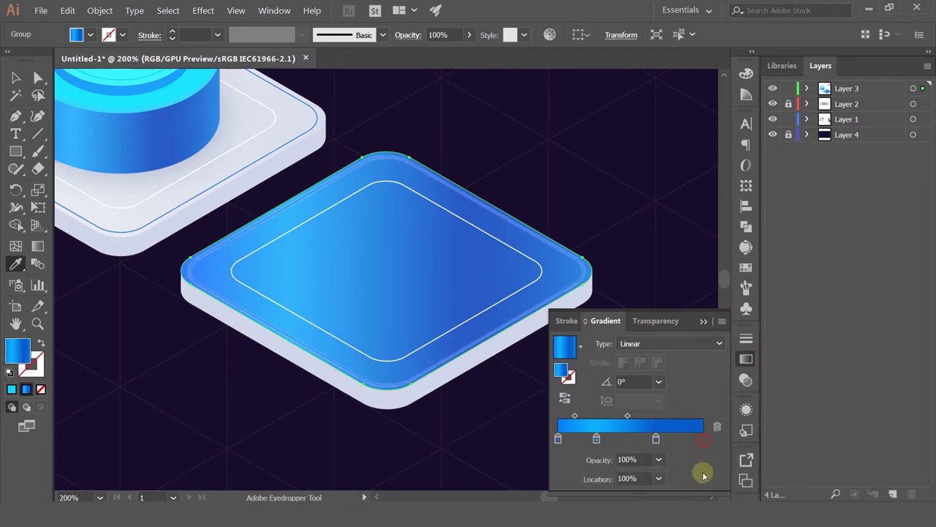
drag(656, 438, 662, 474)
click(595, 438)
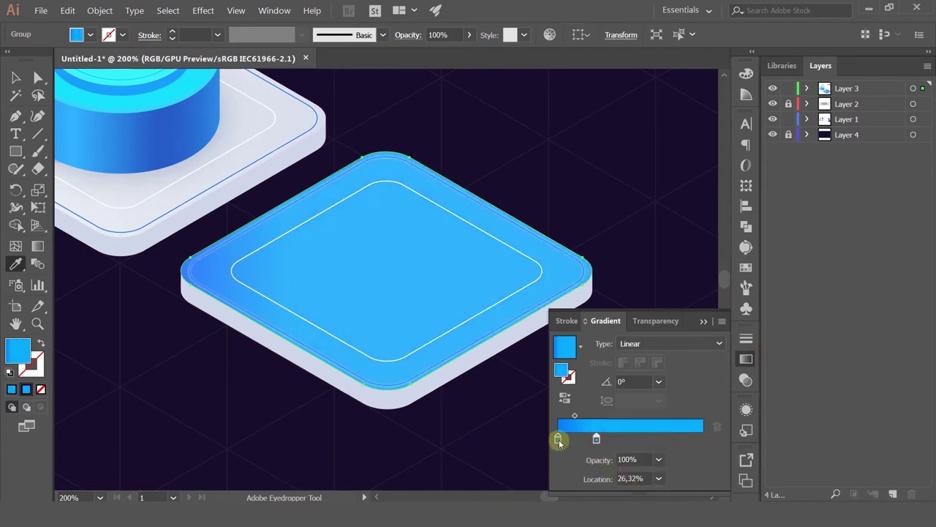
click(702, 439)
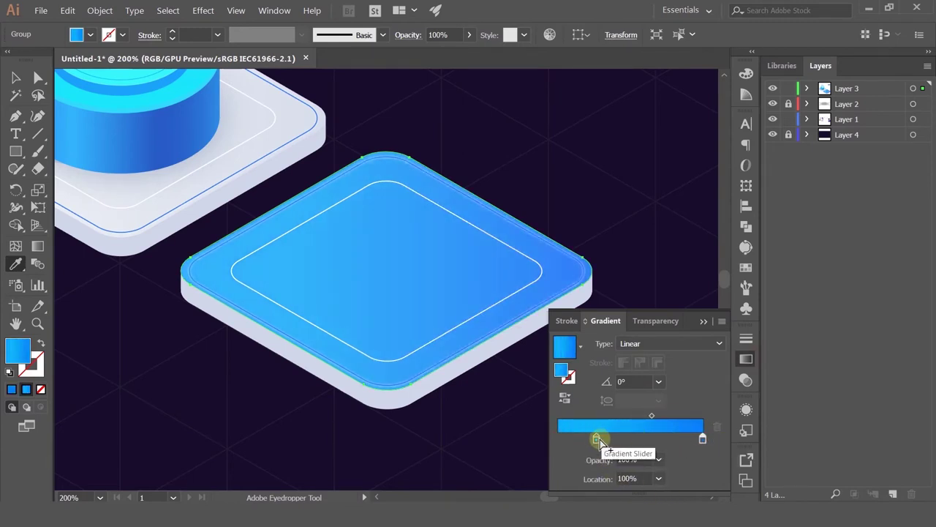
mouse_move(561, 438)
mouse_down()
mouse_move(578, 468)
mouse_move(532, 431)
mouse_up()
Redirect the gradient diagonally across the top face, from its upper left to its lower right, at about -22.2°.
click(36, 245)
click(37, 245)
drag(237, 191, 617, 348)
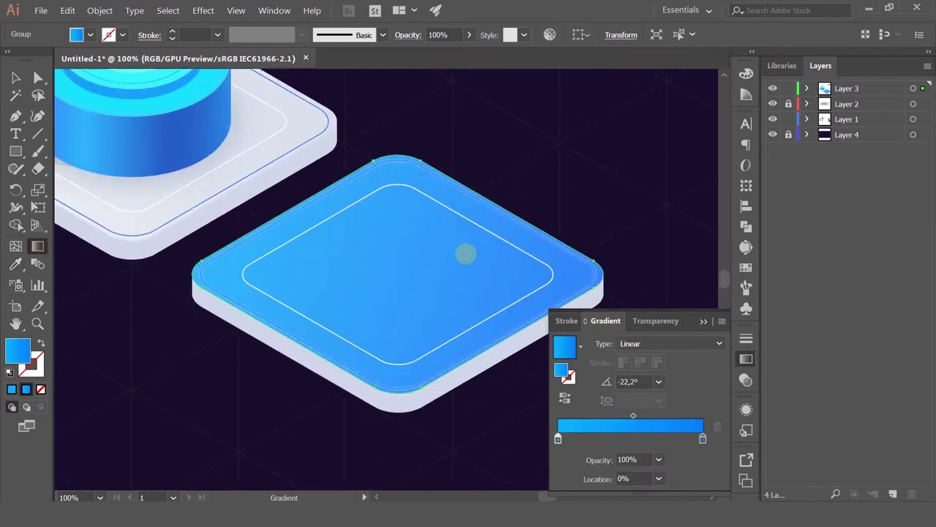
scroll(466, 253, up, 2)
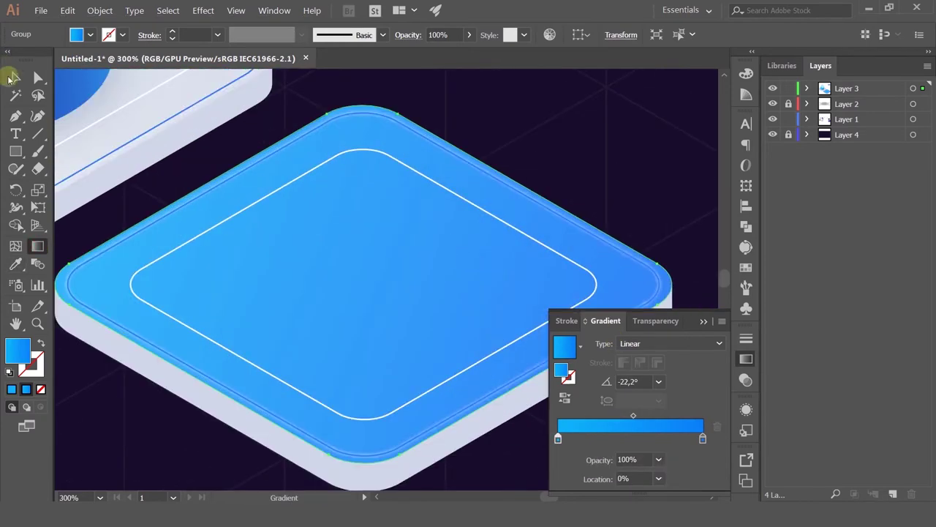
Recolor the outer outline on the copied base's top face to white, ffffff.
click(11, 78)
click(397, 80)
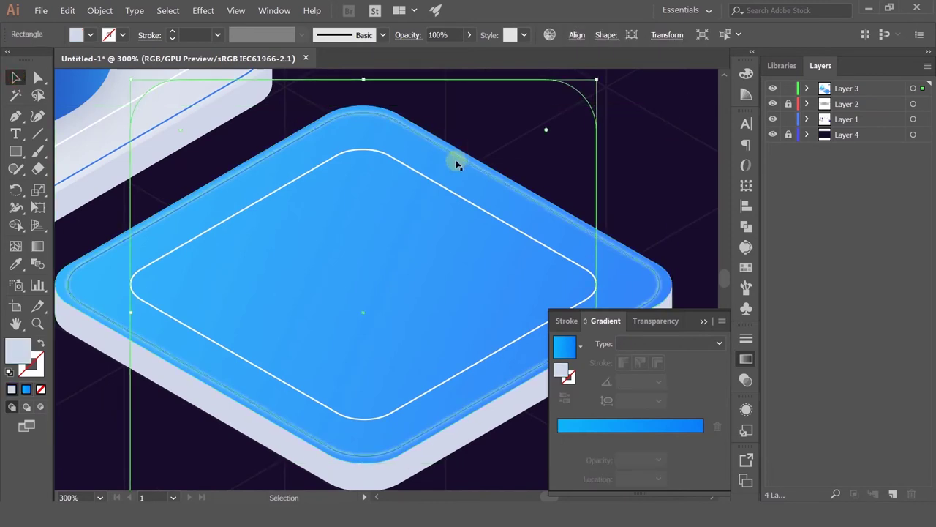
click(459, 155)
double_click(39, 374)
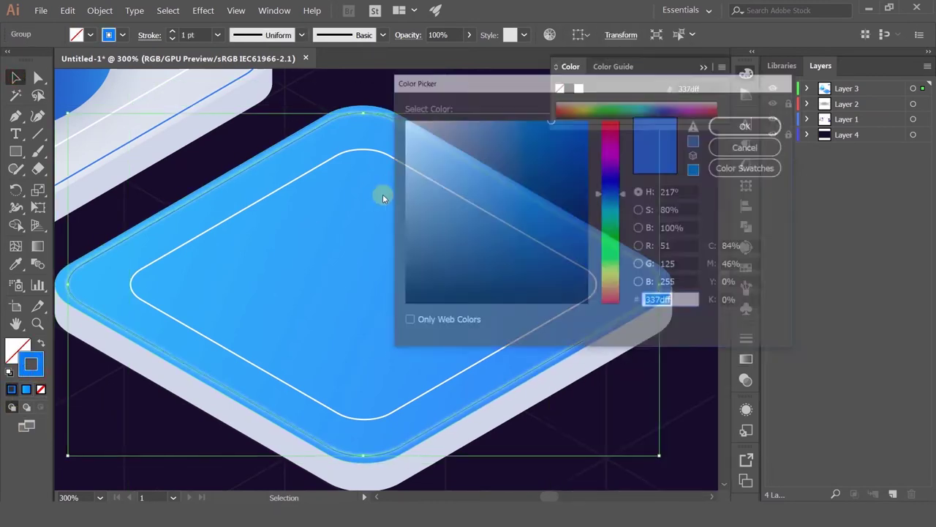
click(720, 126)
scroll(719, 218, up, 5)
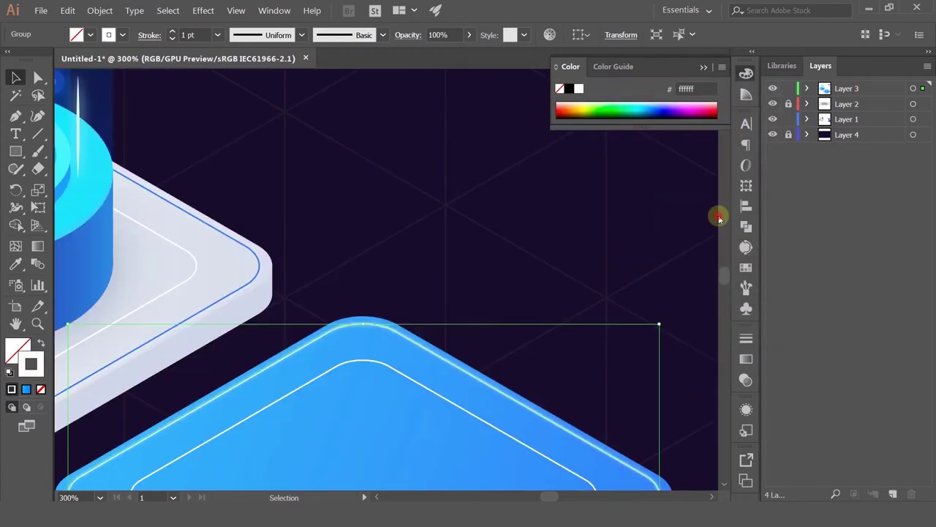
scroll(641, 226, down, 3)
click(626, 229)
drag(636, 246, 541, 188)
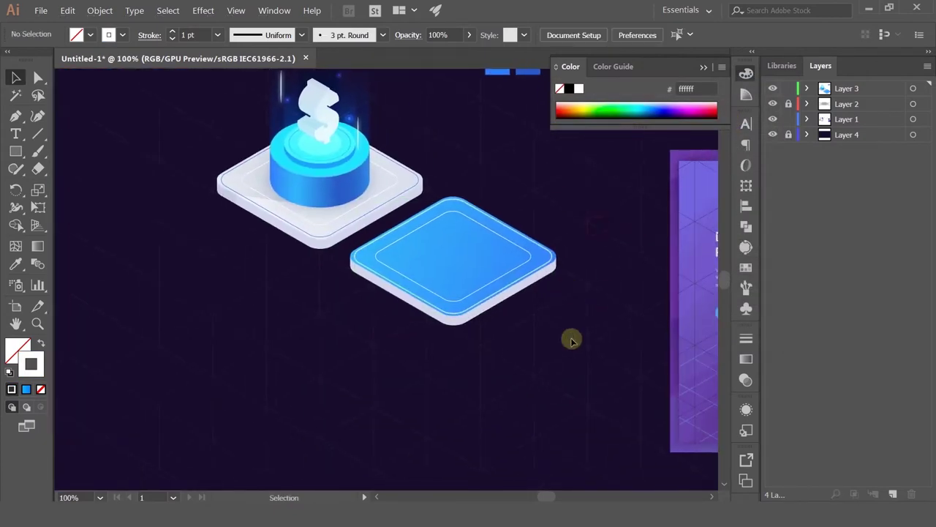
Fill the copied base's pale side with the darker blue sampled from the second color swatch.
scroll(371, 319, up, 2)
click(363, 242)
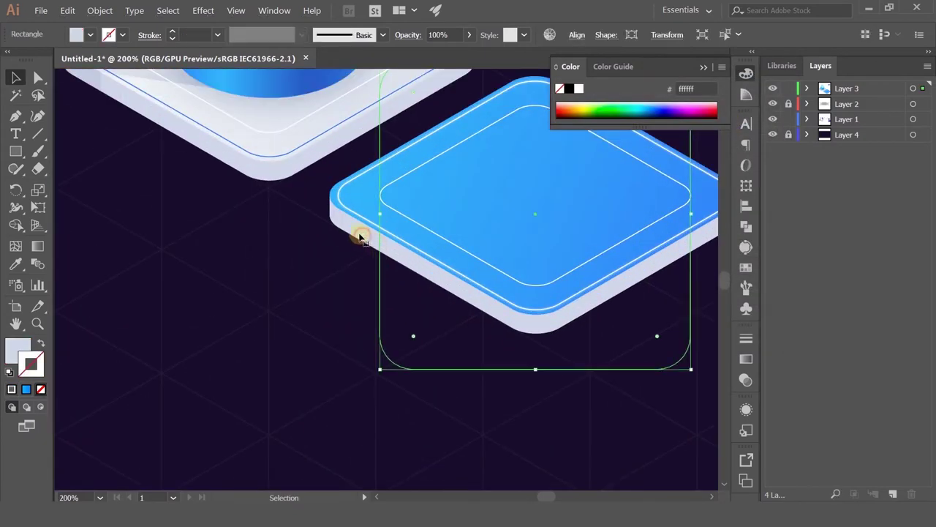
click(13, 265)
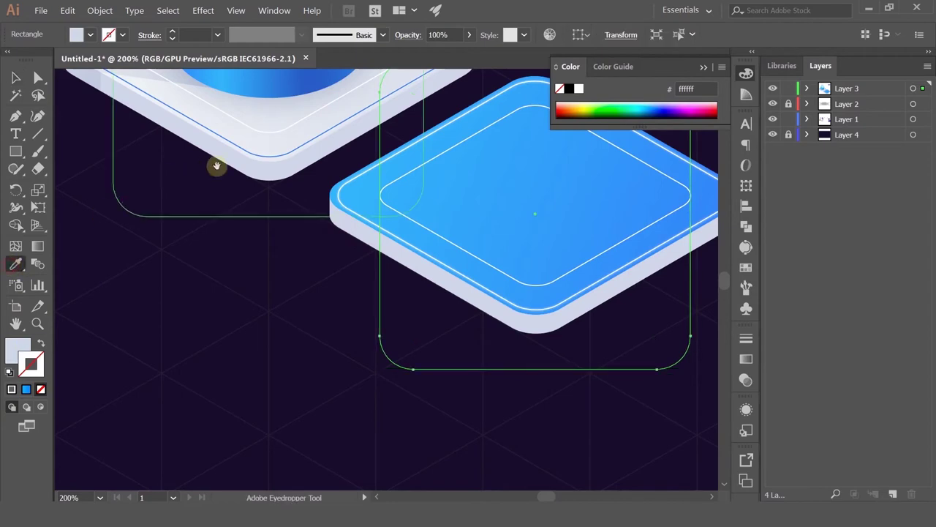
drag(213, 156, 180, 453)
drag(449, 78, 374, 159)
click(594, 179)
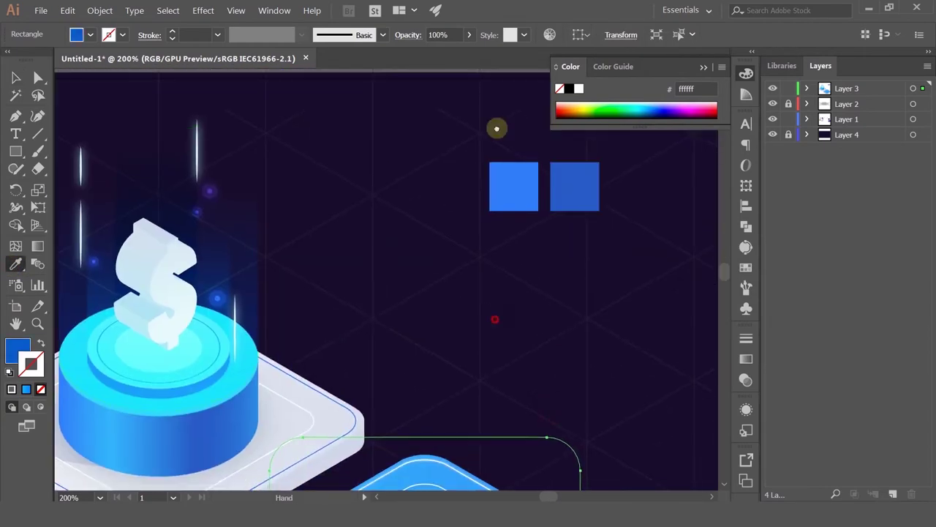
scroll(454, 161, down, 5)
click(15, 76)
click(233, 309)
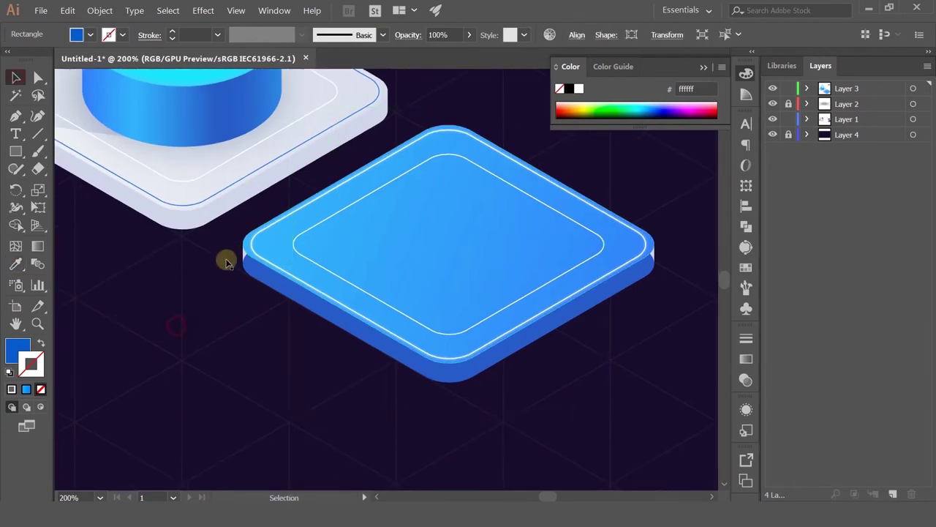
Select the whole blue platform and move it slightly farther down and to the right, away from the dollar platform.
scroll(226, 259, up, 1)
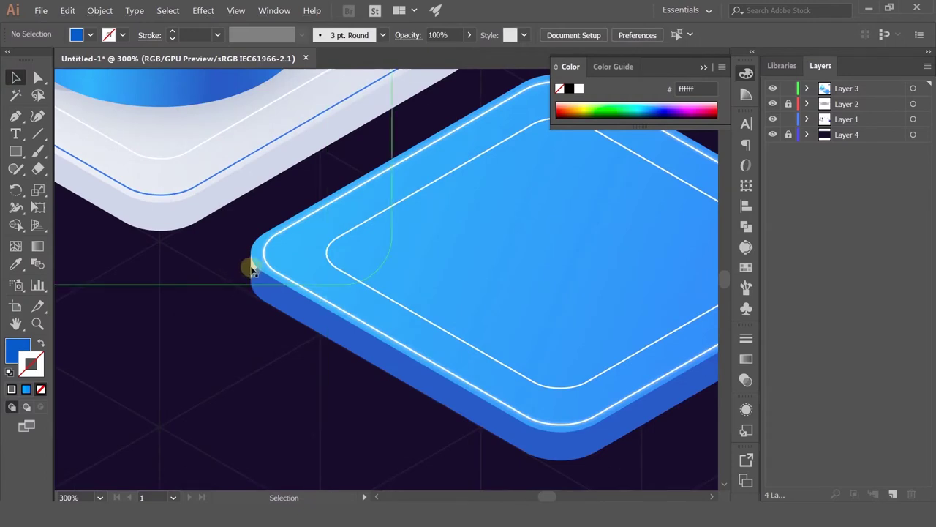
scroll(308, 294, down, 3)
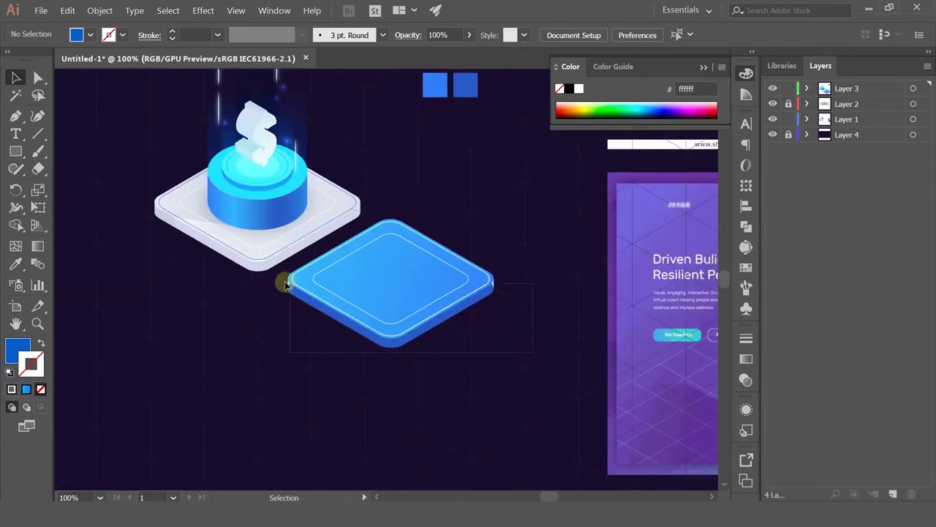
key(ctrl+a)
click(334, 293)
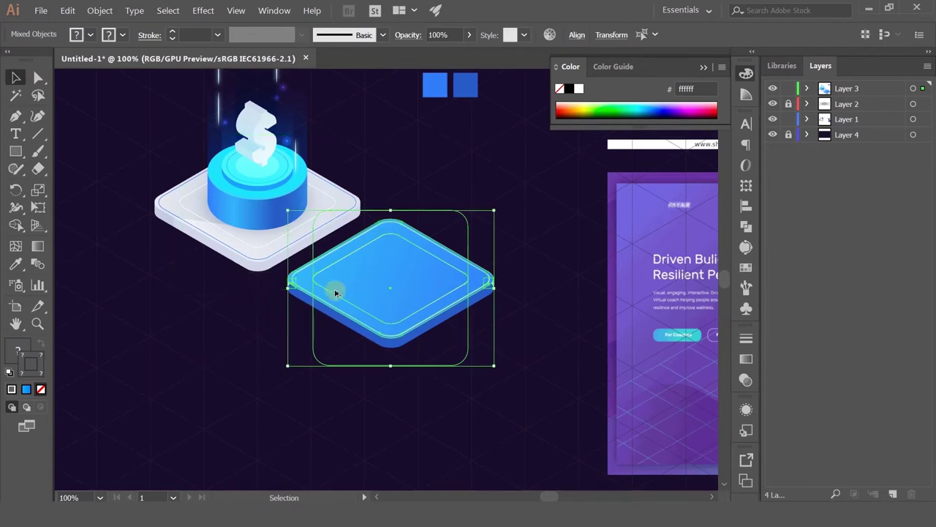
scroll(324, 293, up, 4)
drag(324, 293, 408, 343)
scroll(365, 320, down, 4)
click(230, 427)
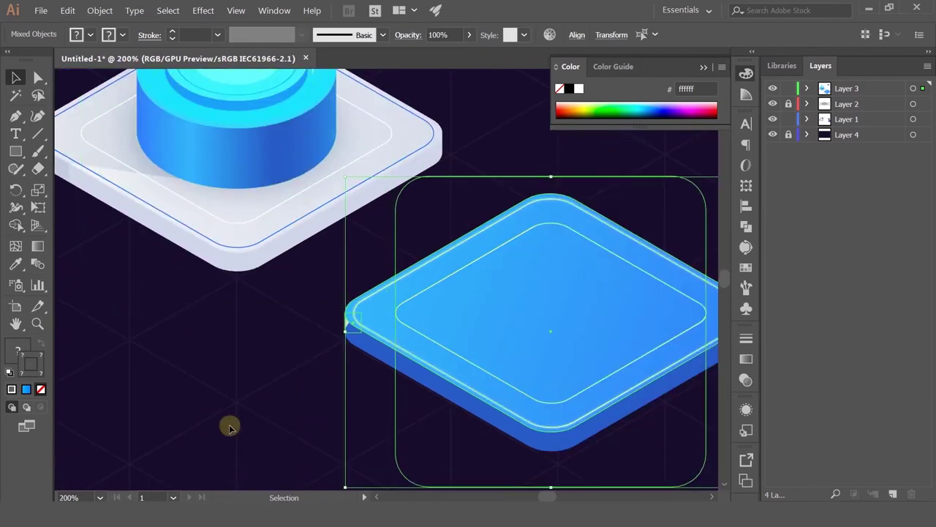
Fill the pale patch at the blue platform's left corner with the dark blue sampled from its side.
scroll(359, 324, up, 5)
click(317, 319)
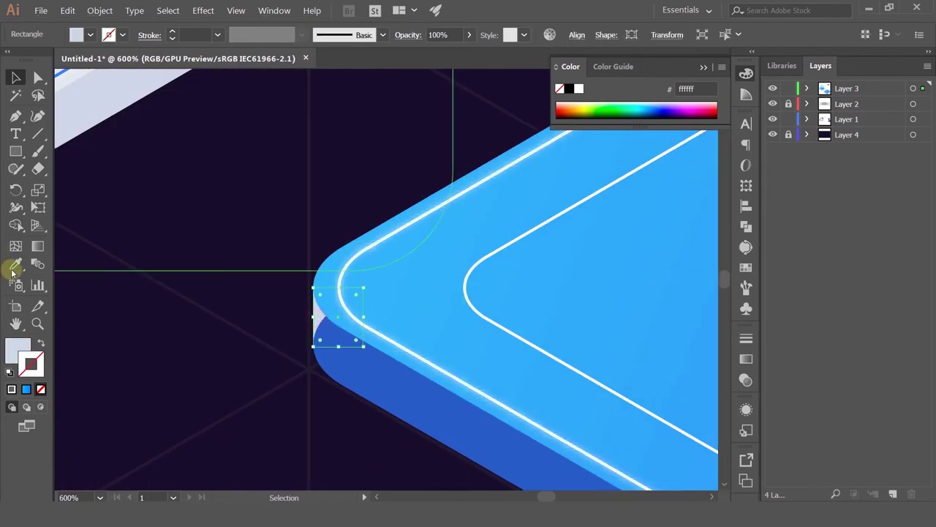
click(15, 266)
click(391, 373)
scroll(391, 373, down, 3)
key(space)
drag(507, 341, 257, 256)
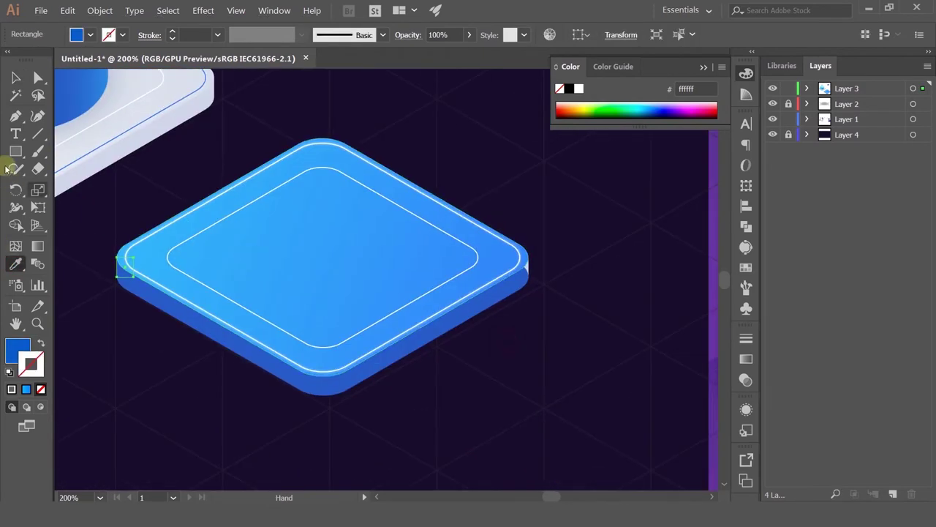
Fill the pale patch at the blue platform's right corner with the same dark blue from its side.
click(15, 77)
click(547, 294)
scroll(547, 296, up, 2)
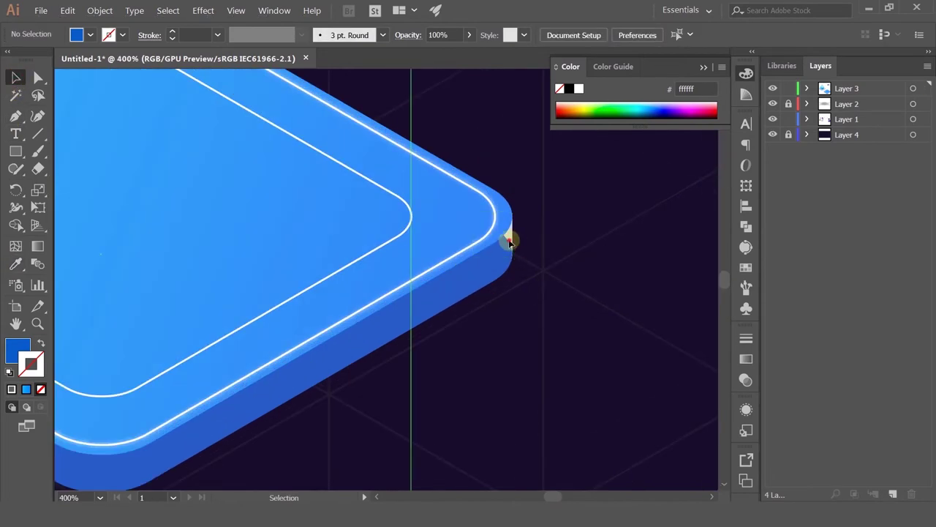
click(510, 239)
click(15, 266)
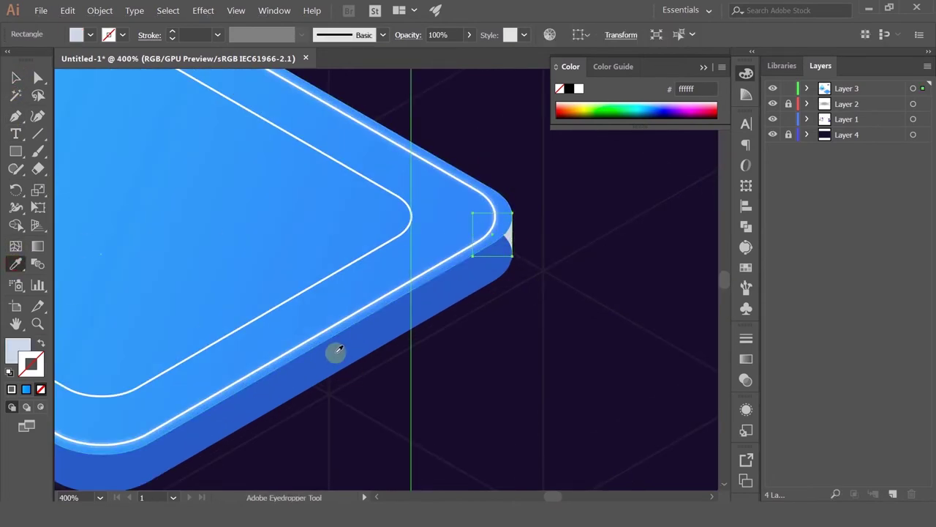
click(336, 355)
click(16, 77)
key(ctrl+shift+a)
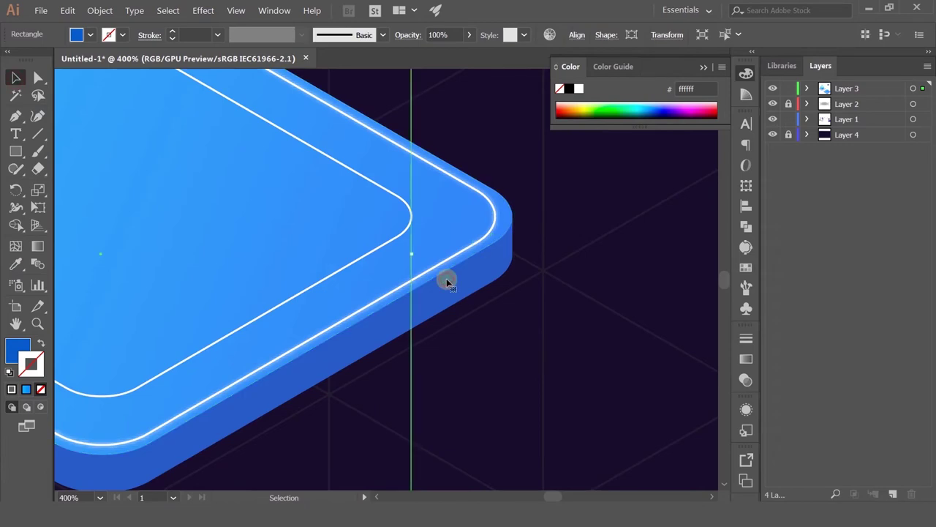
Examine the recolored blue platform and compare it with the platforms in the cryptocurrency reference images.
scroll(490, 295, down, 3)
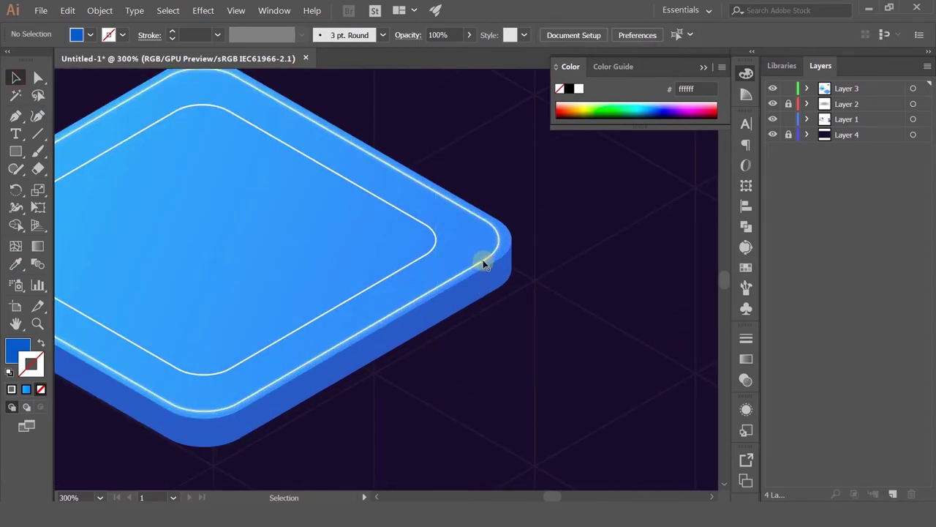
scroll(483, 259, up, 1)
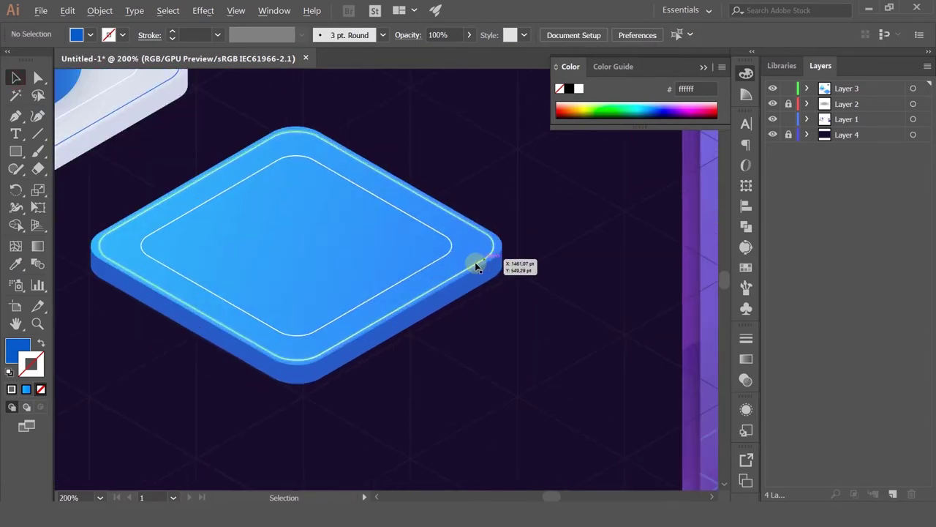
scroll(512, 307, down, 1)
drag(526, 318, 370, 341)
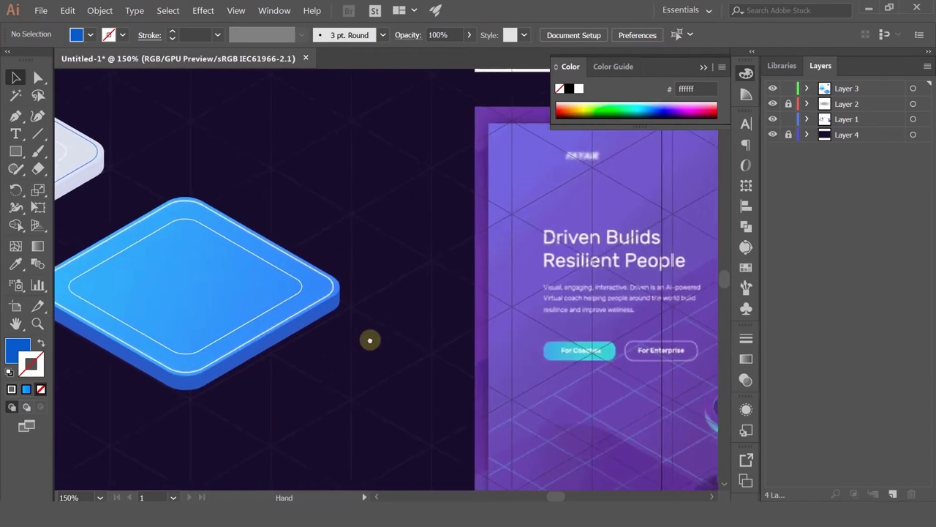
drag(483, 406, 224, 315)
drag(343, 330, 231, 461)
scroll(409, 314, down, 3)
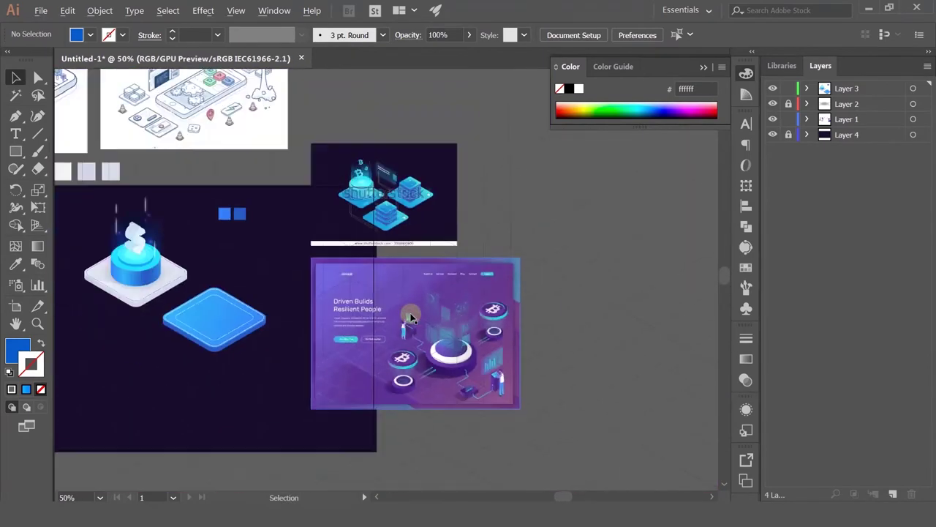
scroll(382, 190, up, 4)
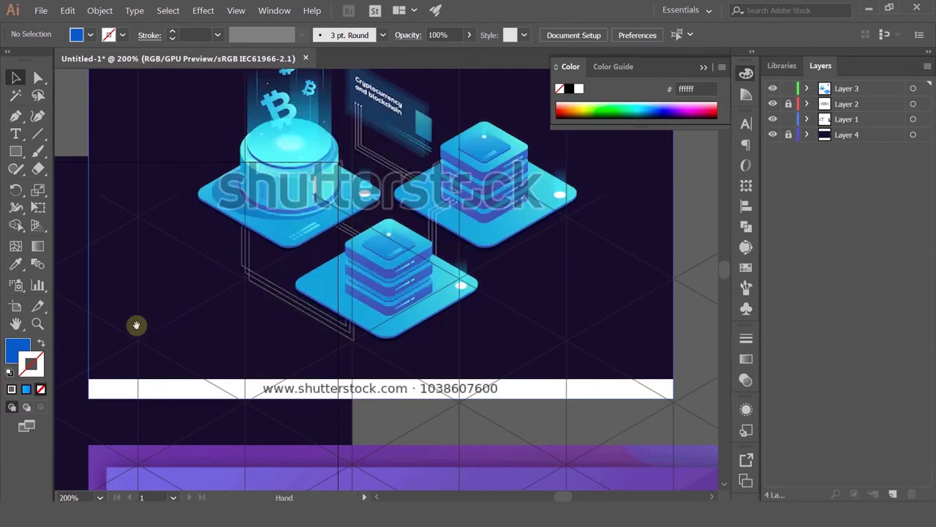
drag(136, 324, 476, 161)
drag(490, 215, 519, 172)
scroll(574, 223, down, 1)
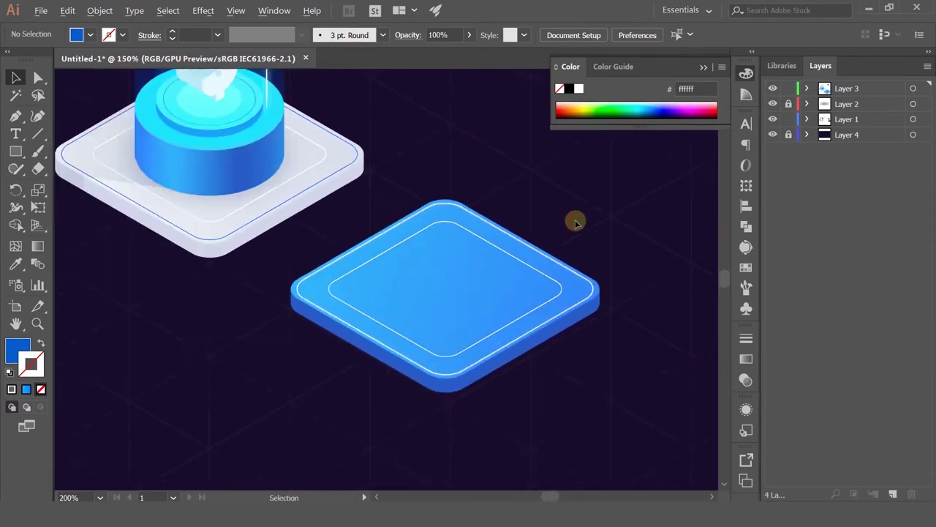
scroll(578, 215, down, 1)
scroll(495, 286, up, 3)
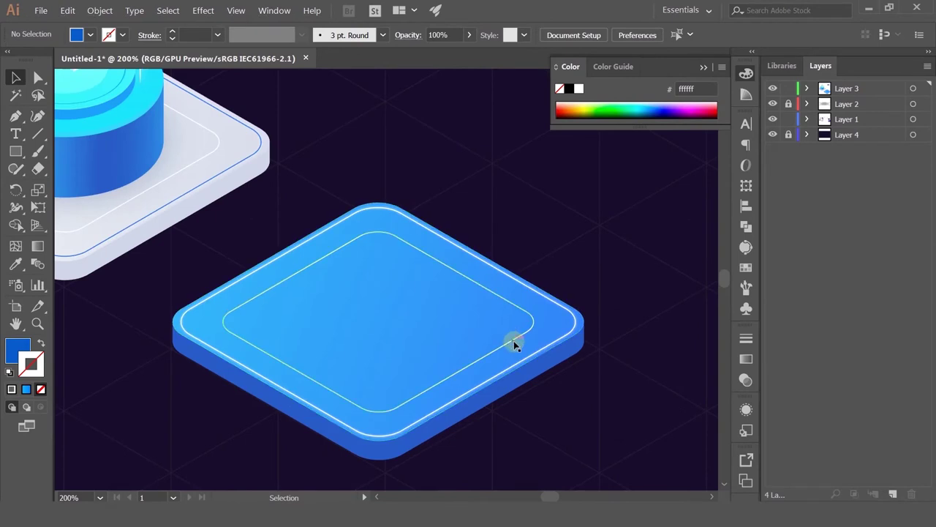
Select the blue platform's top face together with its dark blue side shape.
click(514, 345)
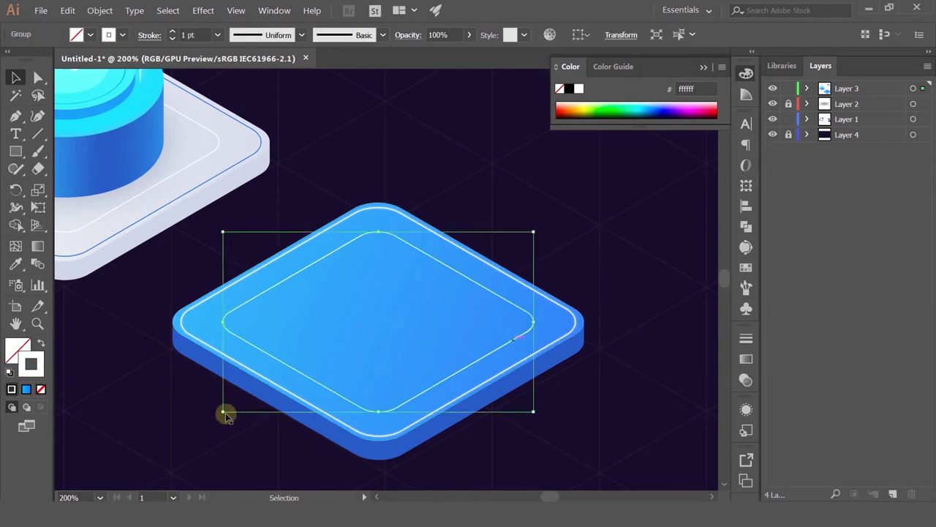
click(175, 325)
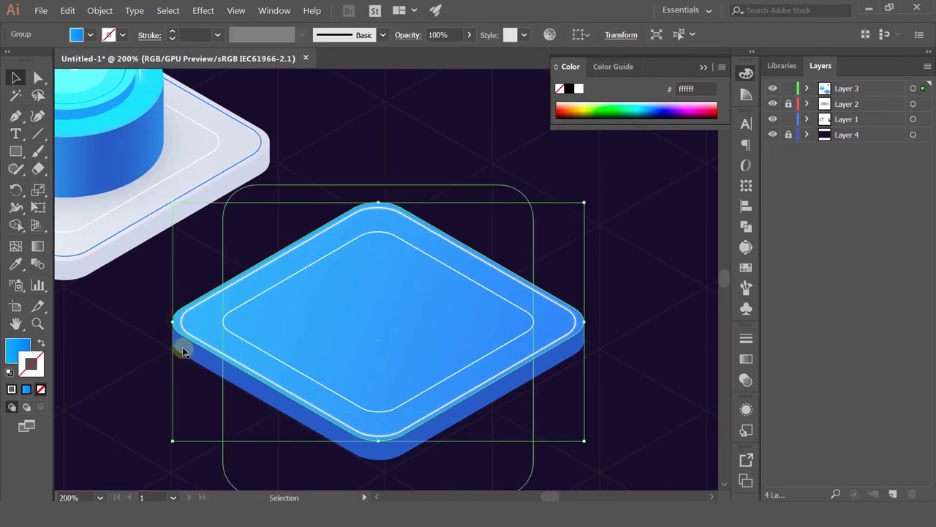
shift+click(183, 351)
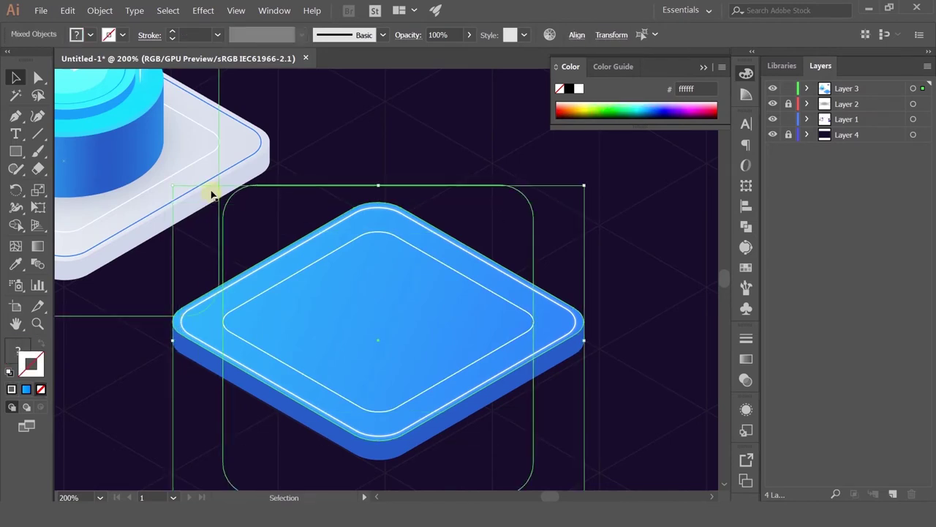
Shrink the selected blue tile to fit inside the platform's inner outline and raise it above the platform.
drag(172, 187, 234, 232)
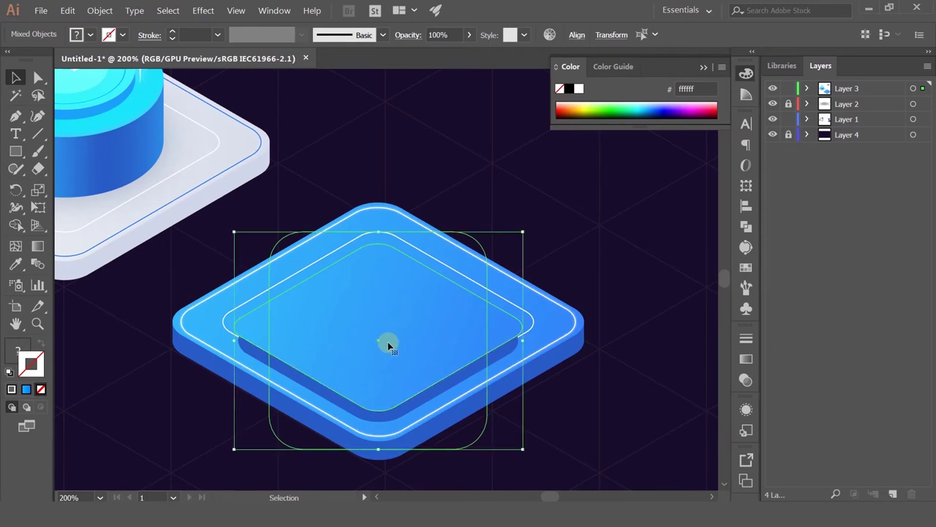
drag(374, 342, 373, 249)
click(565, 233)
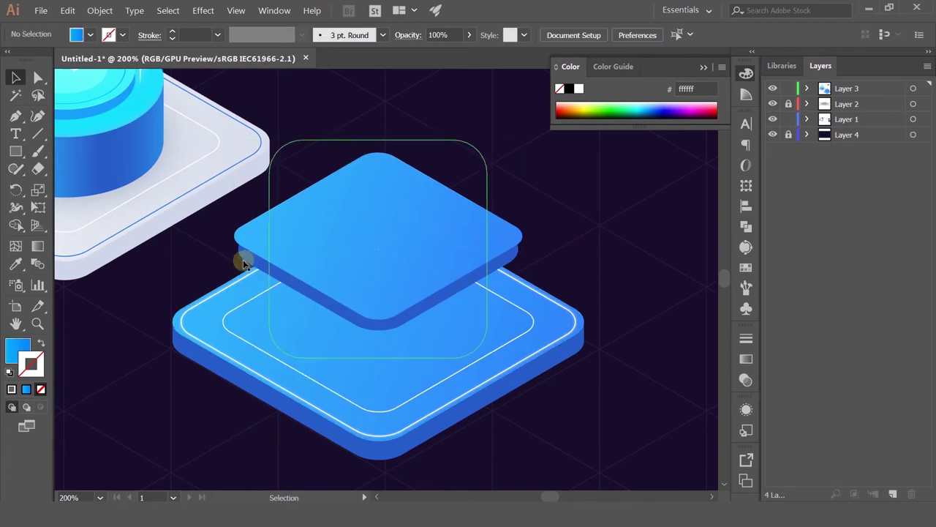
Lower the dark base away from the raised top face and try expanding the appearance of both shapes.
drag(243, 259, 254, 293)
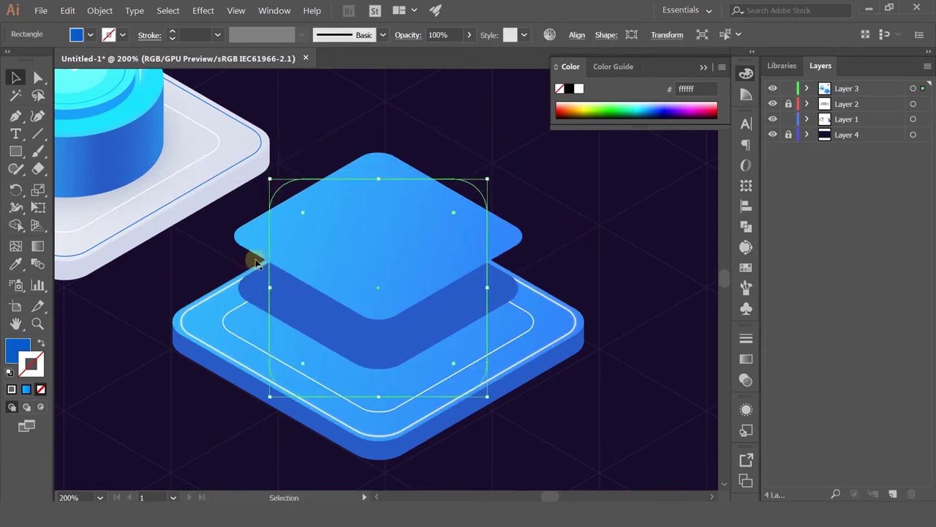
shift+click(240, 228)
click(100, 10)
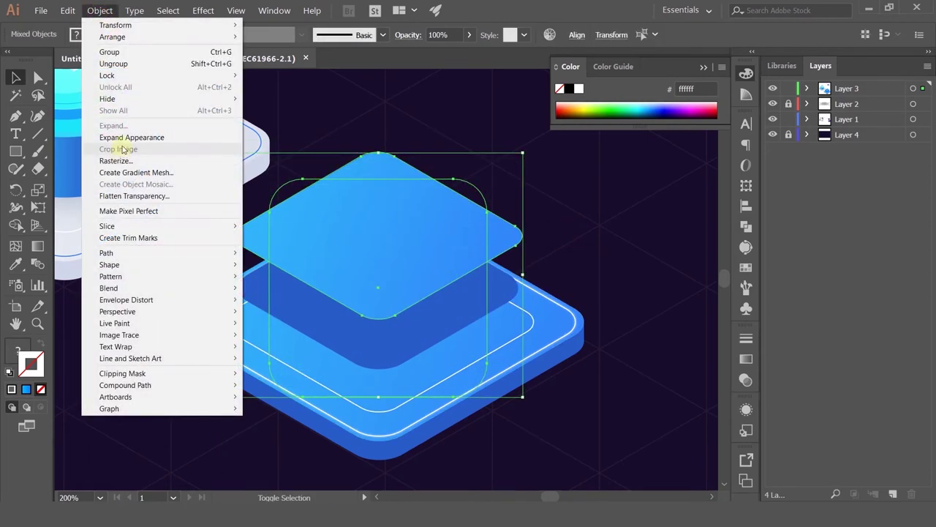
click(125, 141)
click(397, 116)
drag(259, 293, 259, 311)
key(ctrl+z)
key(ctrl+z)
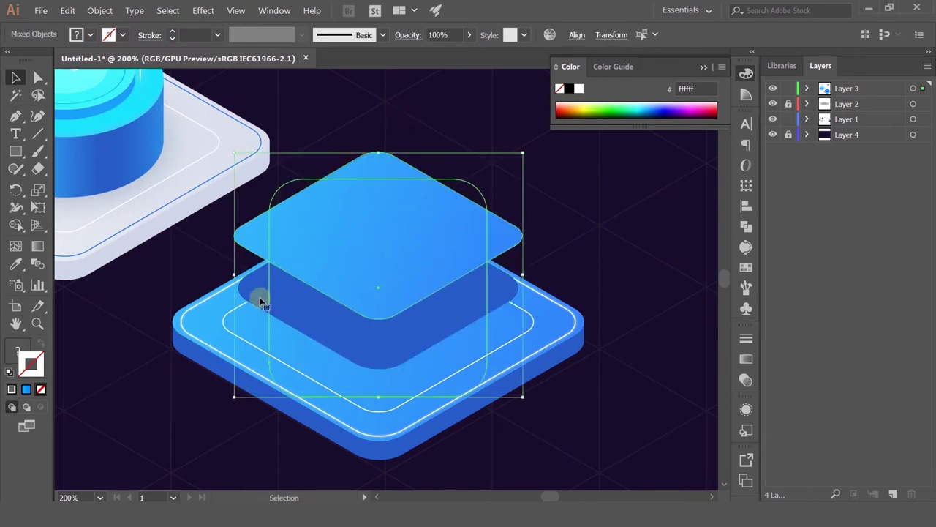
drag(198, 271, 213, 276)
key(ctrl+z)
click(178, 415)
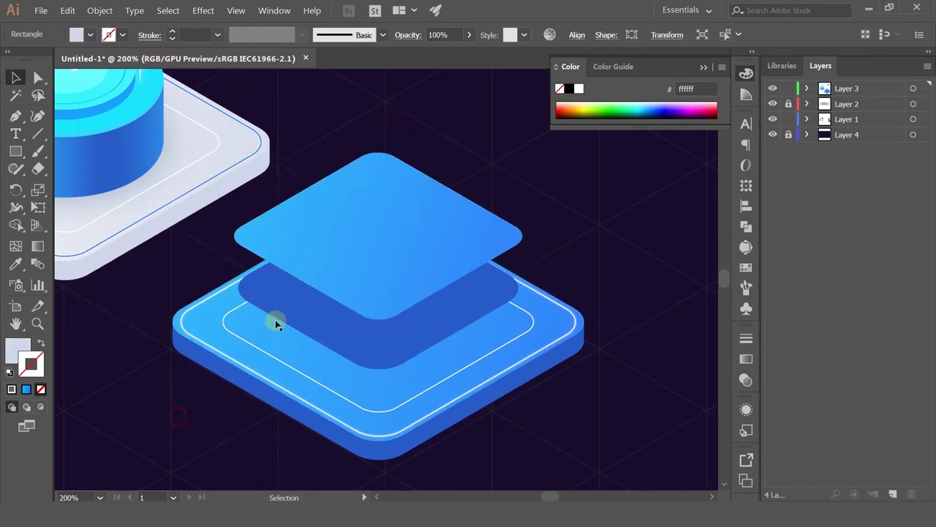
Lower the dark base into the platform's inner outline and expand its appearance.
drag(277, 321, 279, 340)
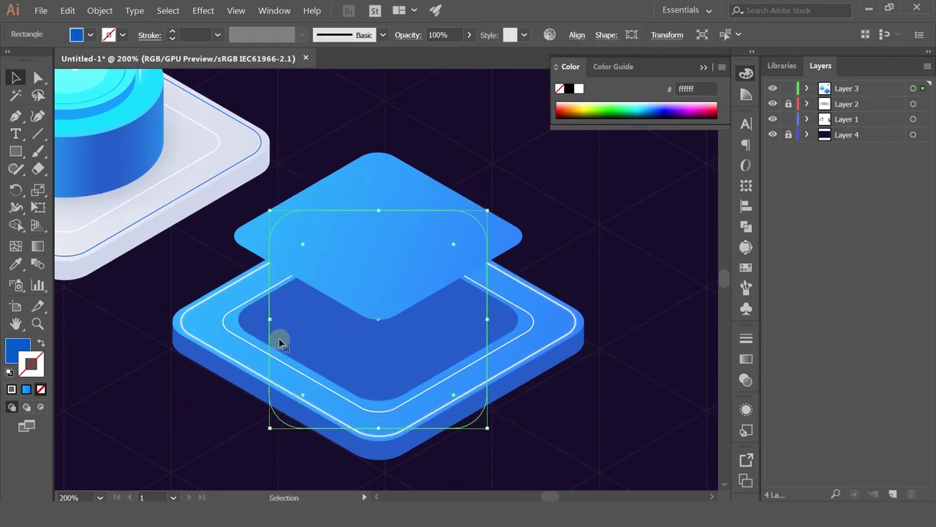
click(100, 10)
click(139, 137)
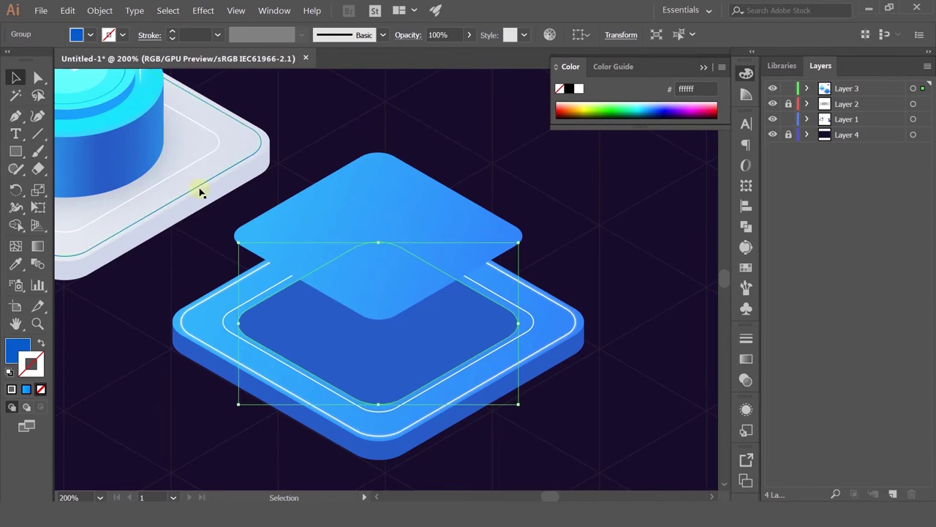
click(390, 125)
drag(327, 212, 325, 242)
scroll(491, 216, down, 1)
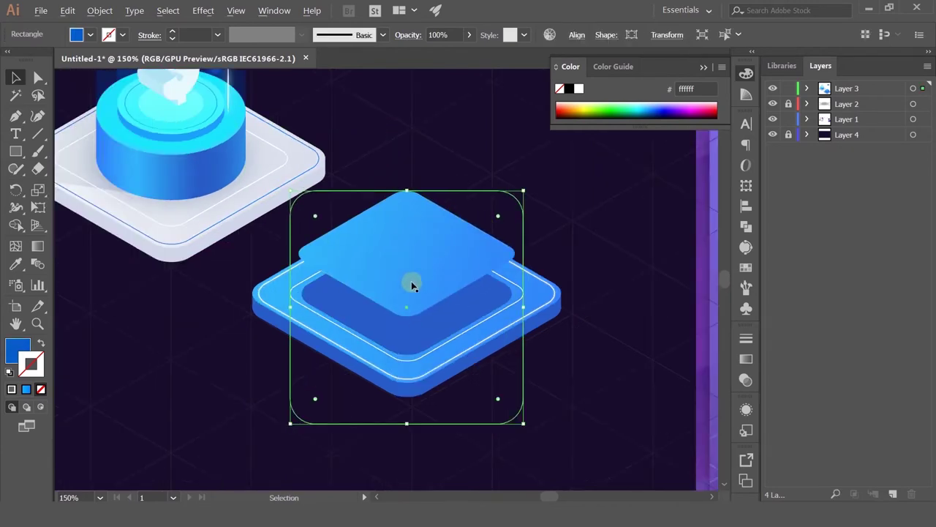
Try to draw a rectangle for the block's side, and move the dark base up behind the top face.
click(219, 362)
scroll(297, 340, up, 1)
click(16, 151)
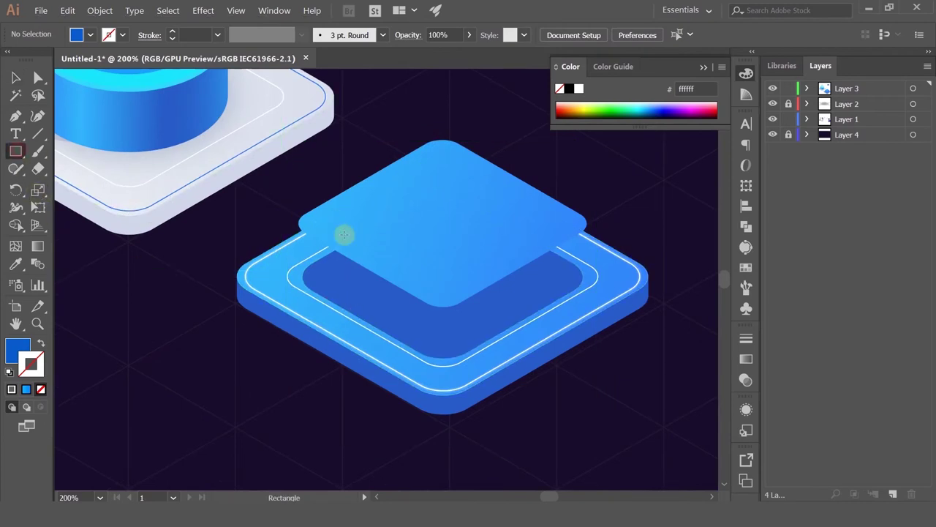
scroll(299, 222, up, 3)
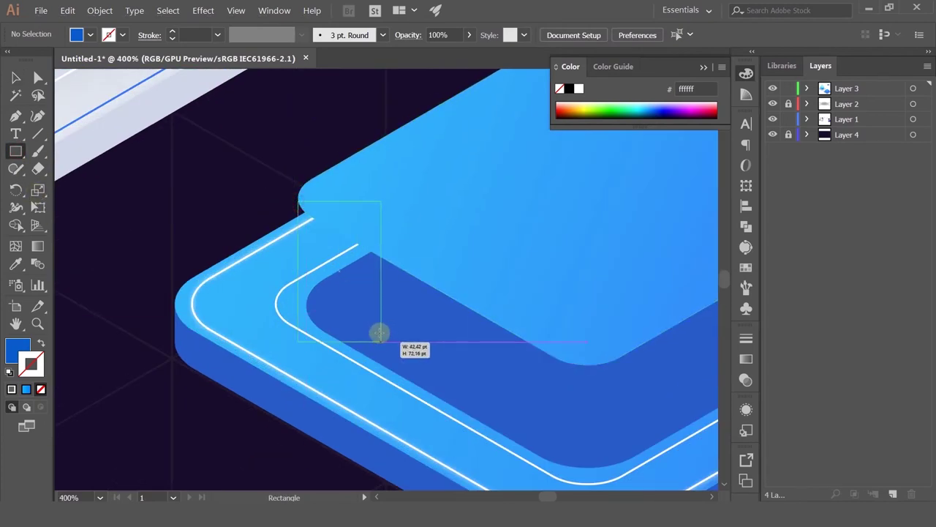
click(11, 78)
drag(371, 320, 365, 214)
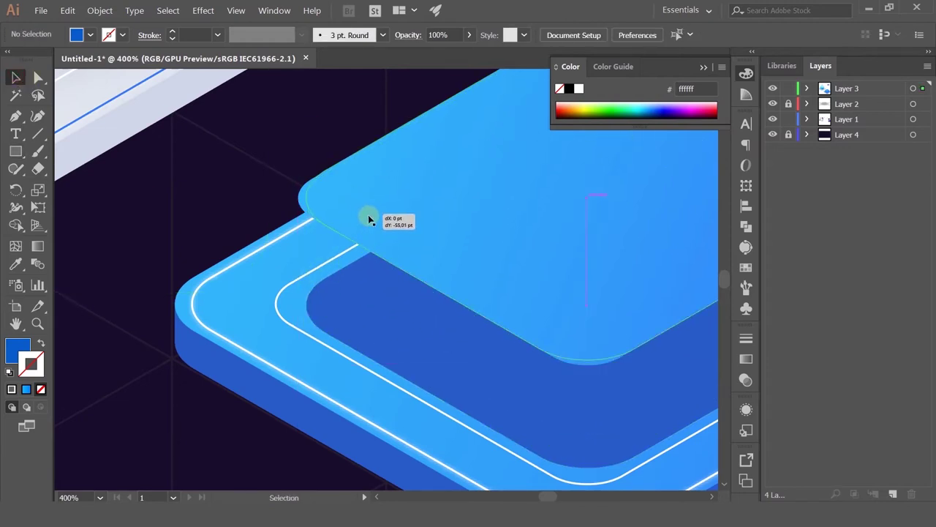
Undo the base moves and the appearance expansion until the dark base sits directly under the raised top face.
key(space)
drag(435, 232, 253, 296)
key(ctrl+z)
key(ctrl+z)
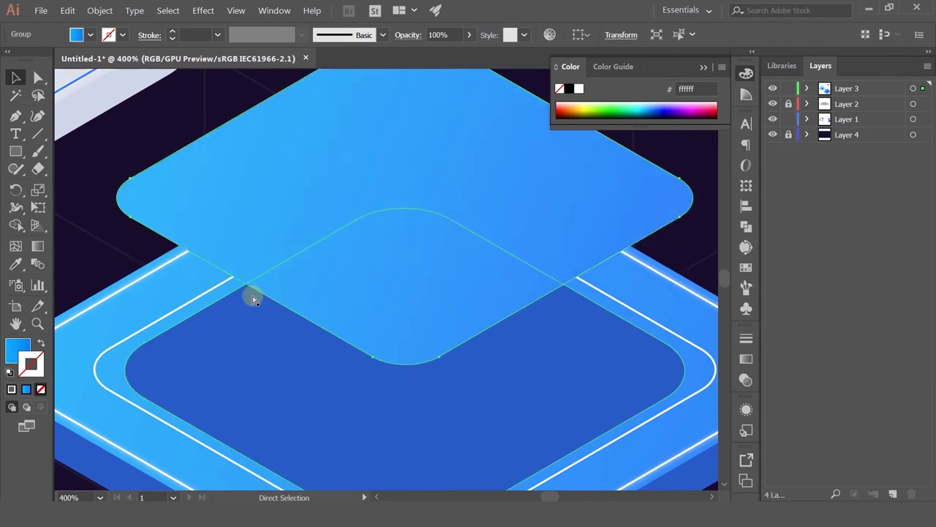
click(253, 298)
key(ctrl+z)
key(ctrl+z)
key(ctrl+z)
key(ctrl+z)
key(ctrl+z)
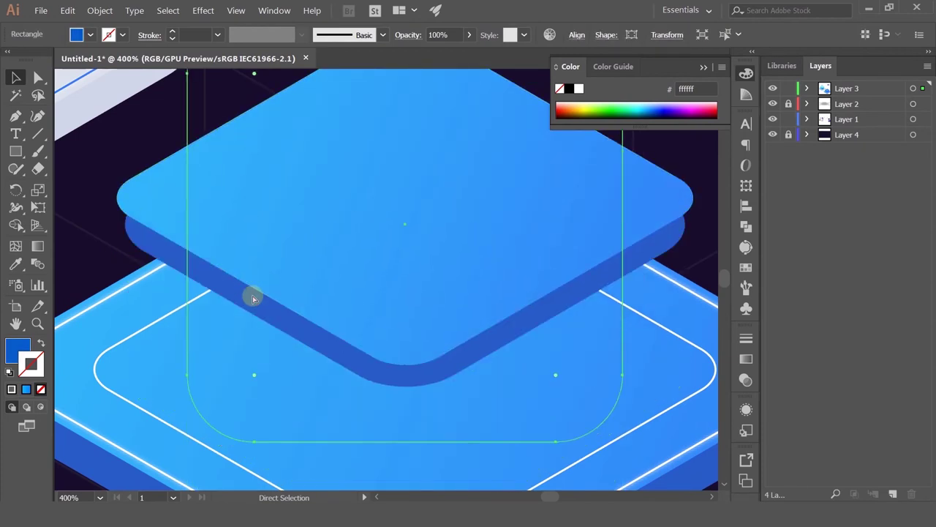
key(ctrl+z)
Lower the dark base below the raised top face again and expand its appearance.
drag(187, 302, 184, 380)
alt+scroll(263, 338, down, 1)
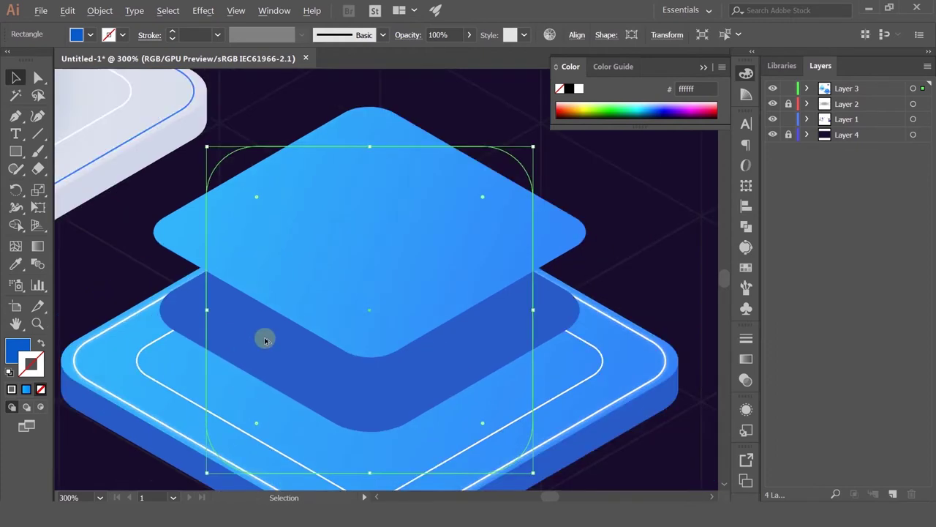
click(90, 10)
click(122, 137)
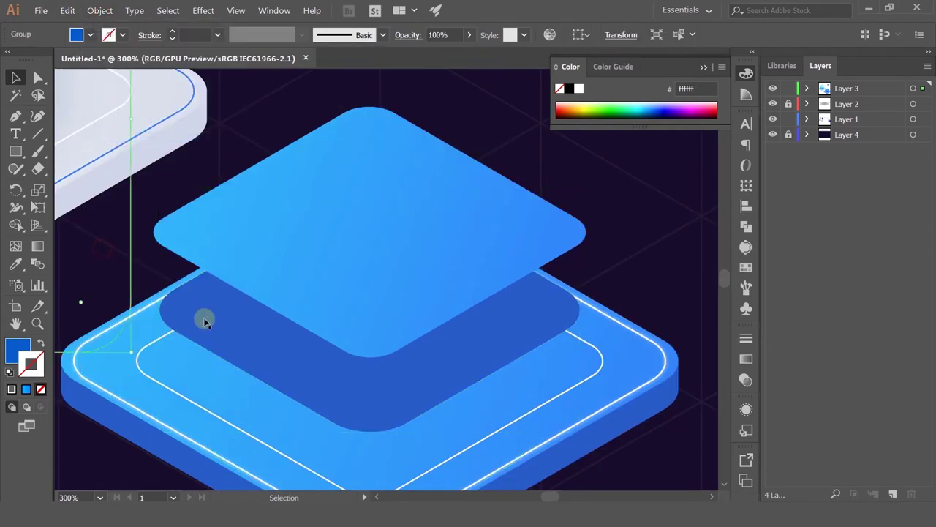
Try moving the expanded dark base up to the top face, and undo the edits back to before the tile was raised.
drag(205, 321, 194, 243)
key(ctrl+z)
key(ctrl+z)
key(ctrl+z)
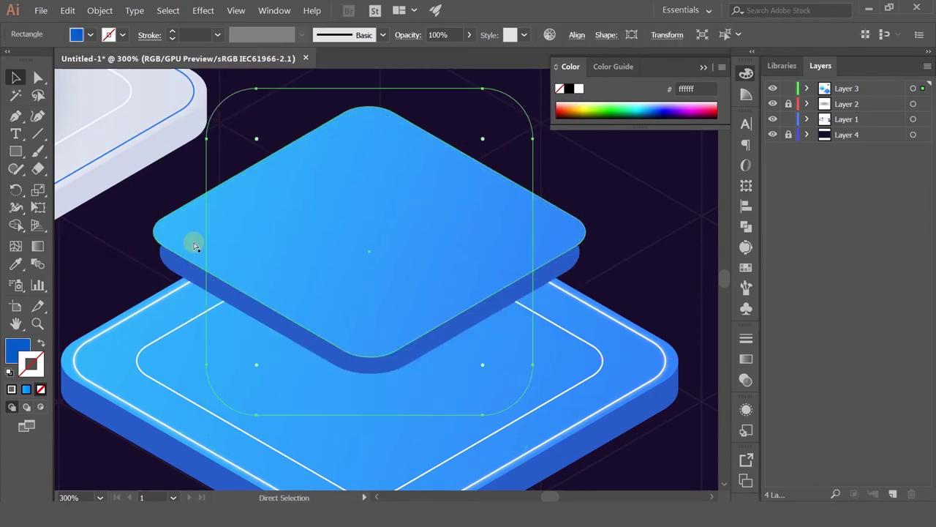
key(ctrl+z)
key(ctrl+z)
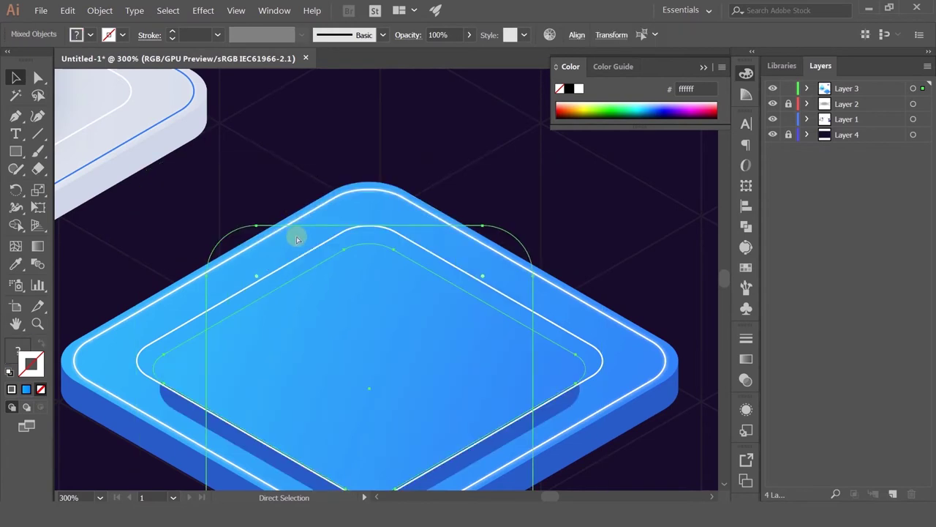
Try scaling the full-size tile down from its corner, and undo the scaling.
scroll(296, 238, down, 2)
drag(434, 346, 429, 305)
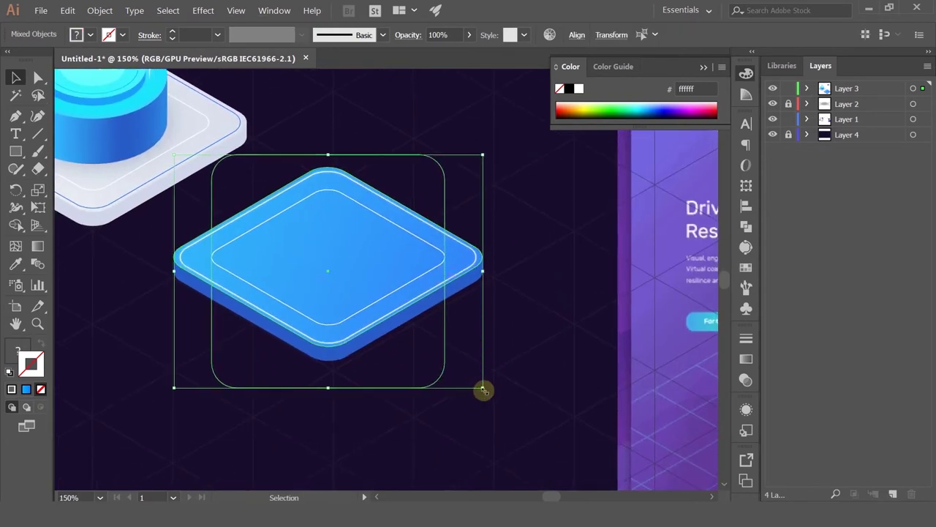
drag(483, 390, 438, 355)
key(ctrl+z)
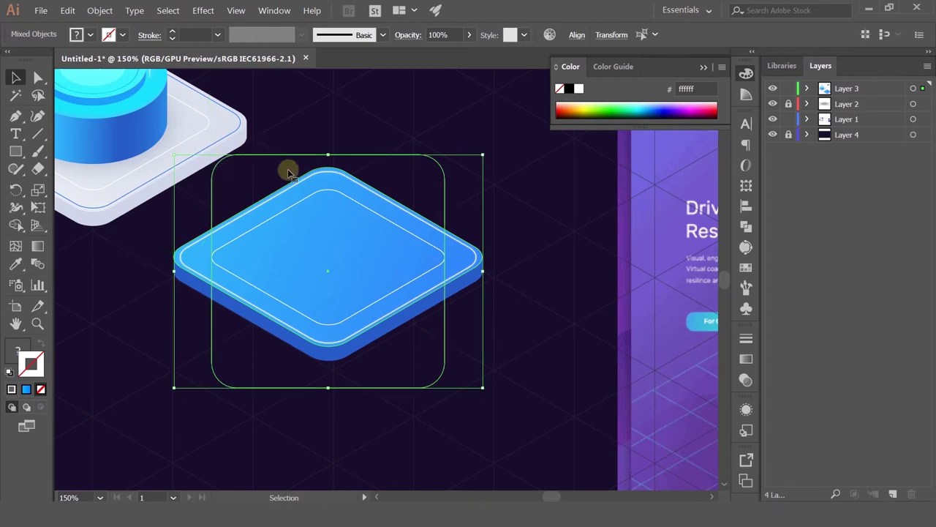
Expand the appearance of the selected full-size tile's top face and dark base.
key(a)
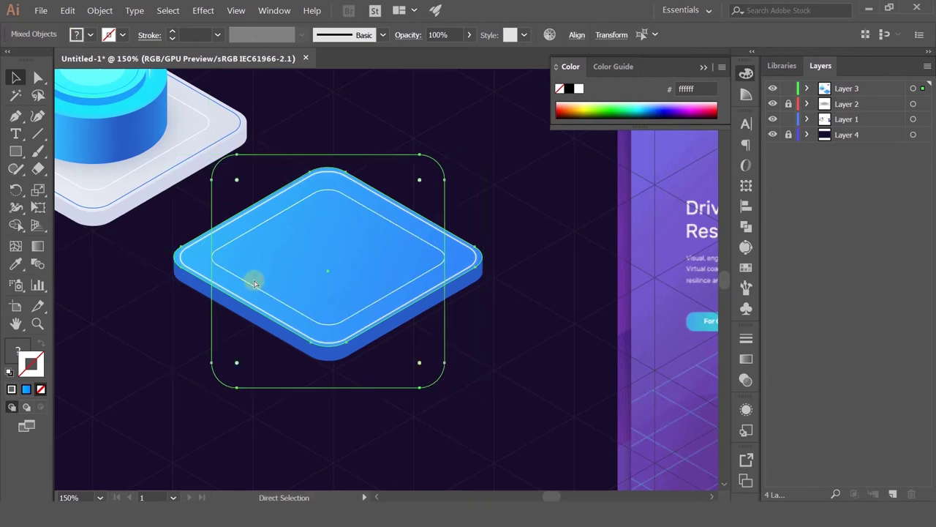
key(v)
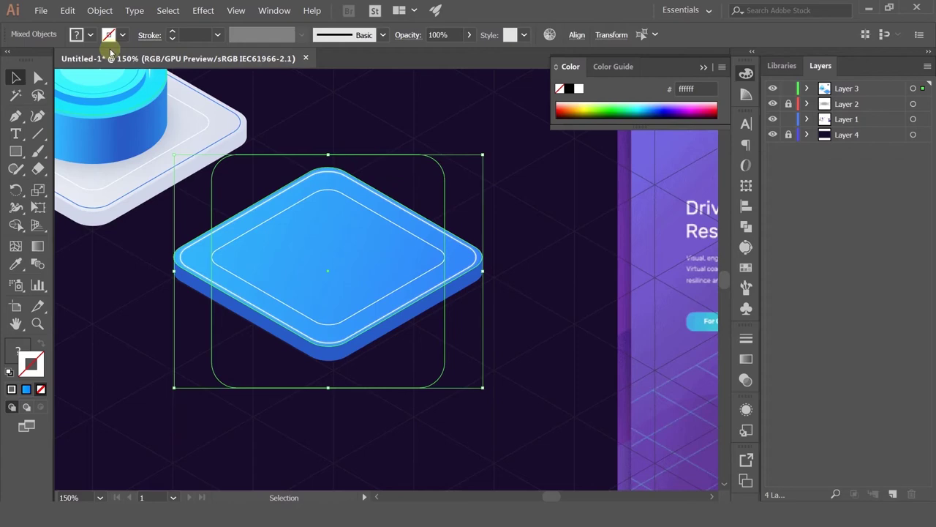
click(100, 10)
click(131, 137)
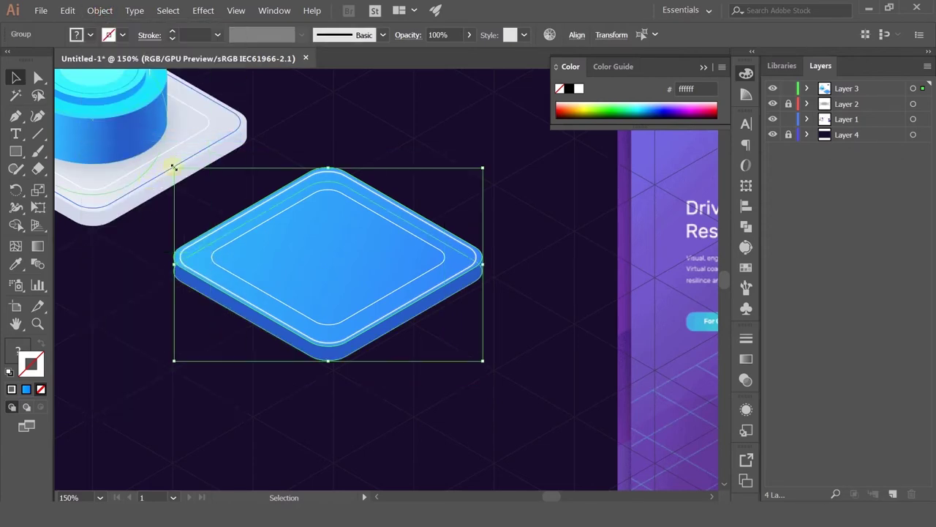
Scale the expanded tile down around its center to fit inside the inner white outline, and shift it slightly upward.
drag(173, 167, 229, 204)
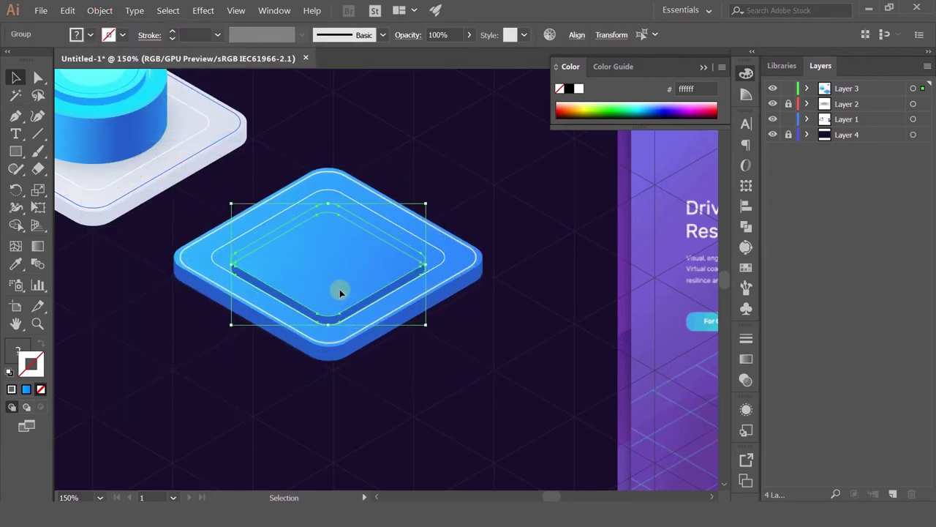
key(a)
scroll(337, 290, up, 2)
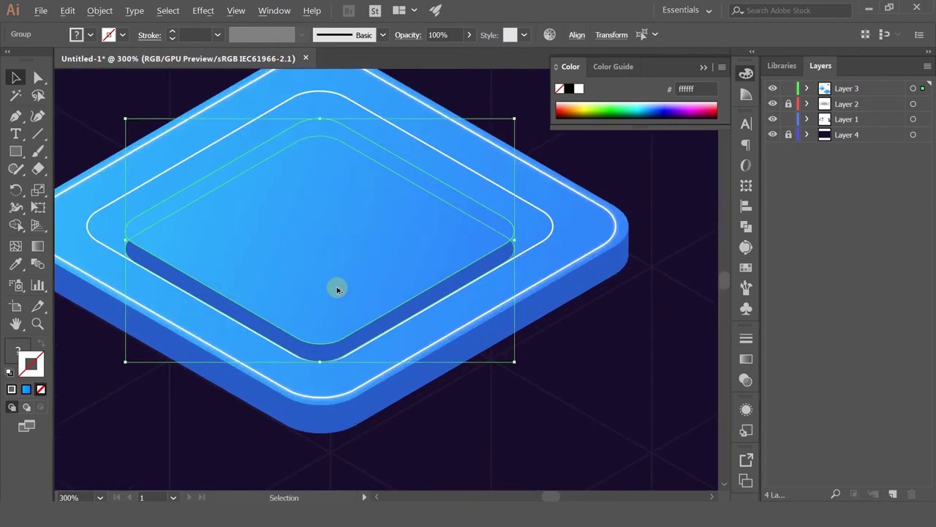
drag(297, 271, 300, 238)
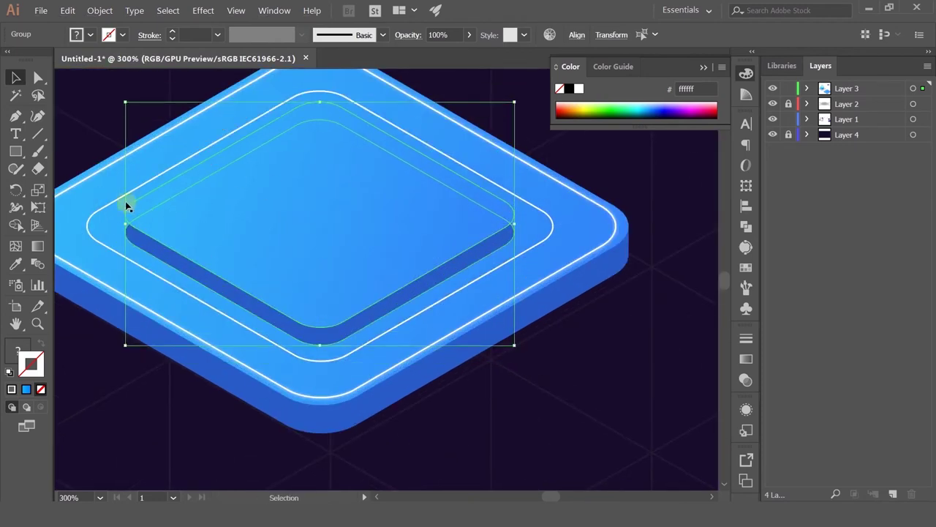
click(636, 394)
Move the small tile's gradient top face straight up, leaving its dark base on the platform.
click(310, 240)
scroll(299, 244, down, 1)
drag(299, 245, 299, 168)
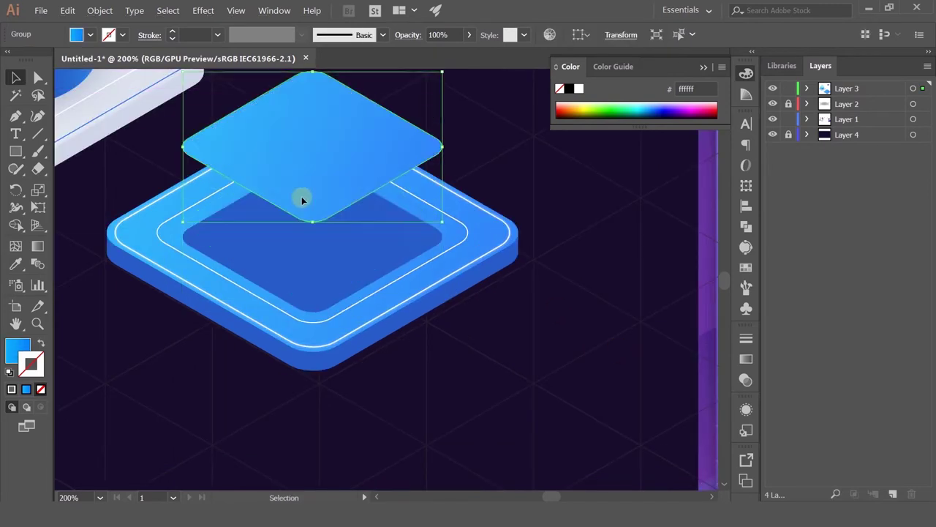
Draw a dark blue rectangle spanning from the raised top face's side corners down to those of the dark base.
click(284, 272)
drag(303, 246, 340, 339)
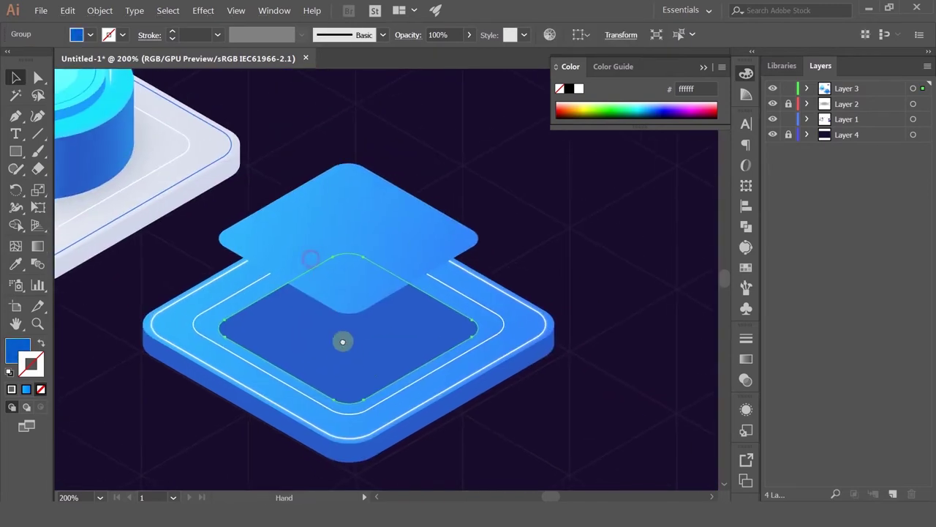
click(16, 152)
drag(219, 240, 479, 329)
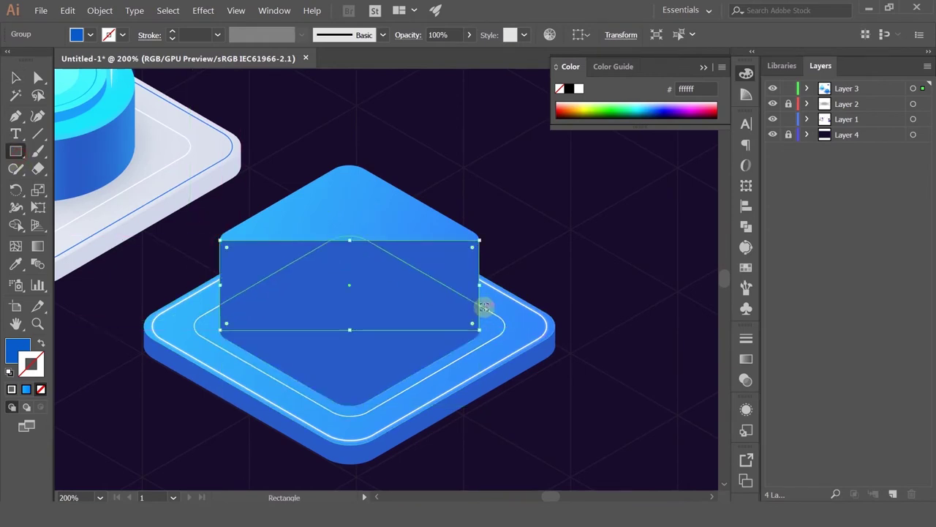
Bring the gradient top face in front of the new side rectangle.
alt+scroll(485, 310, up, 3)
click(12, 76)
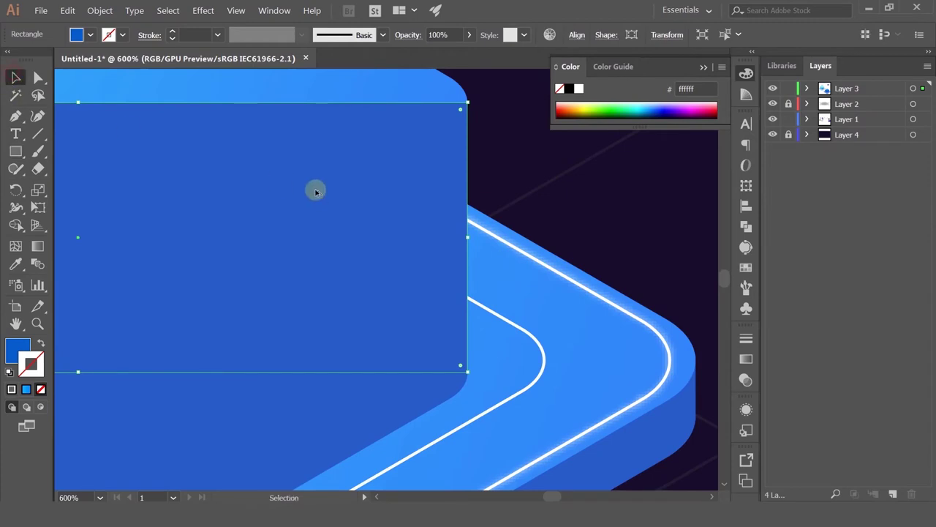
scroll(314, 188, down, 3)
click(315, 148)
key(ctrl+shift+bracketright)
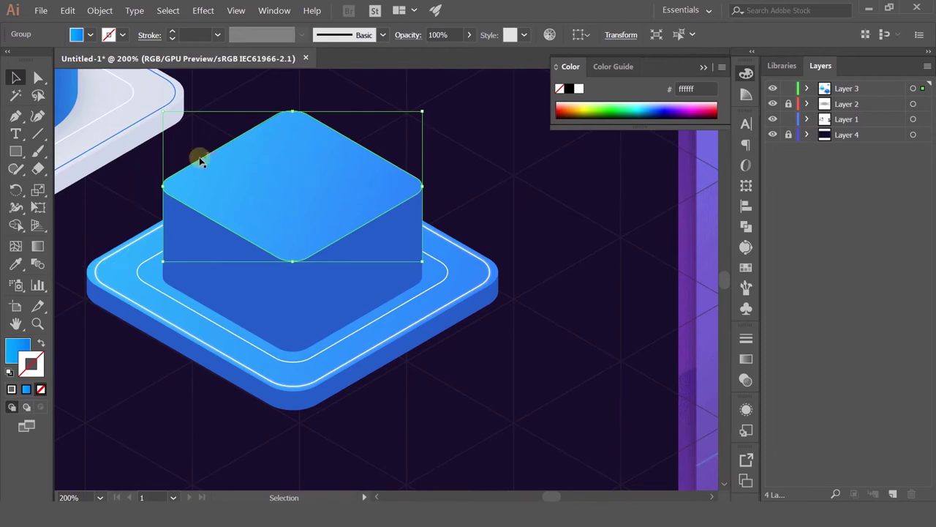
scroll(192, 249, up, 2)
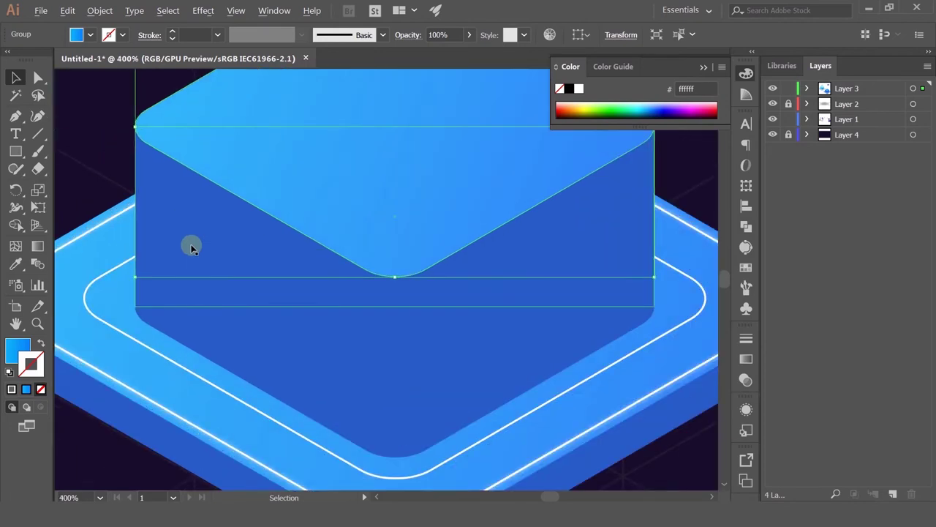
click(88, 137)
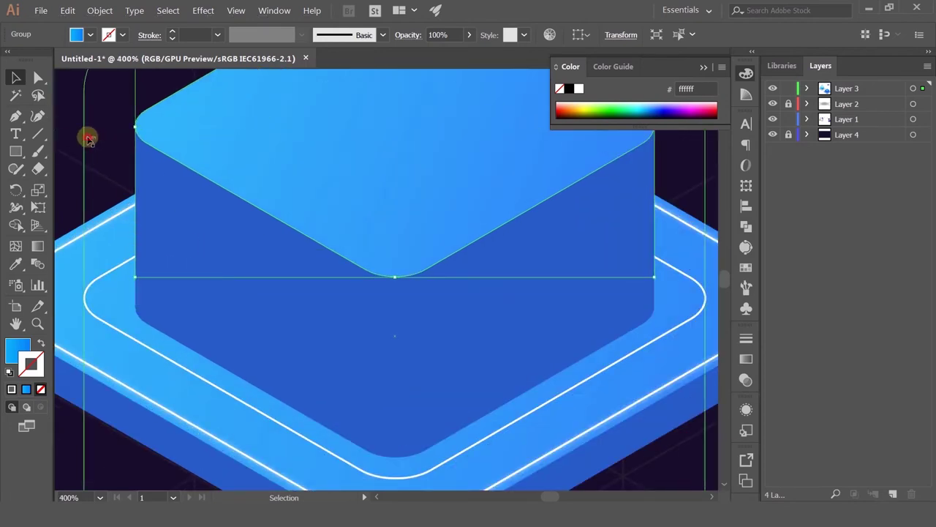
scroll(329, 205, down, 3)
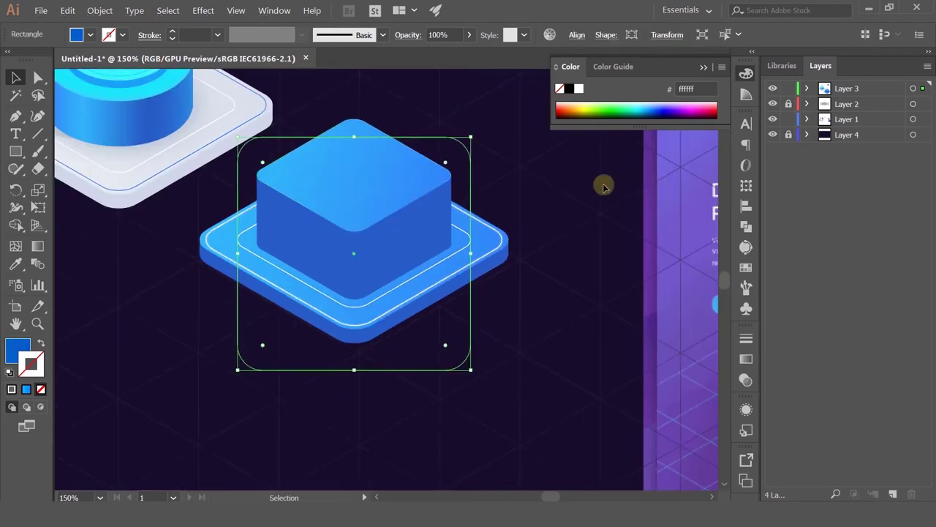
click(569, 191)
drag(570, 189, 557, 238)
Make the block thinner by lowering its gradient top face and shortening the side rectangle to match.
scroll(393, 288, up, 2)
drag(213, 100, 314, 57)
click(259, 225)
click(260, 228)
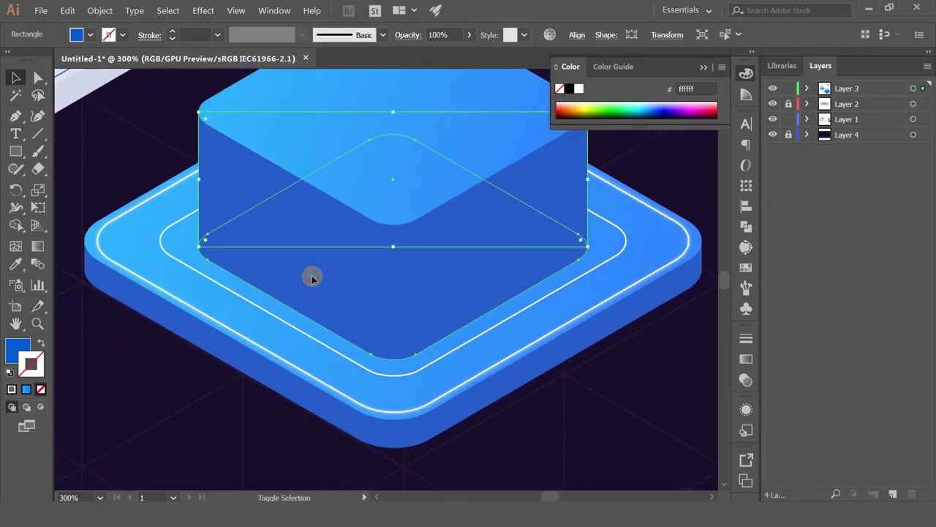
drag(365, 239, 342, 272)
scroll(411, 272, down, 4)
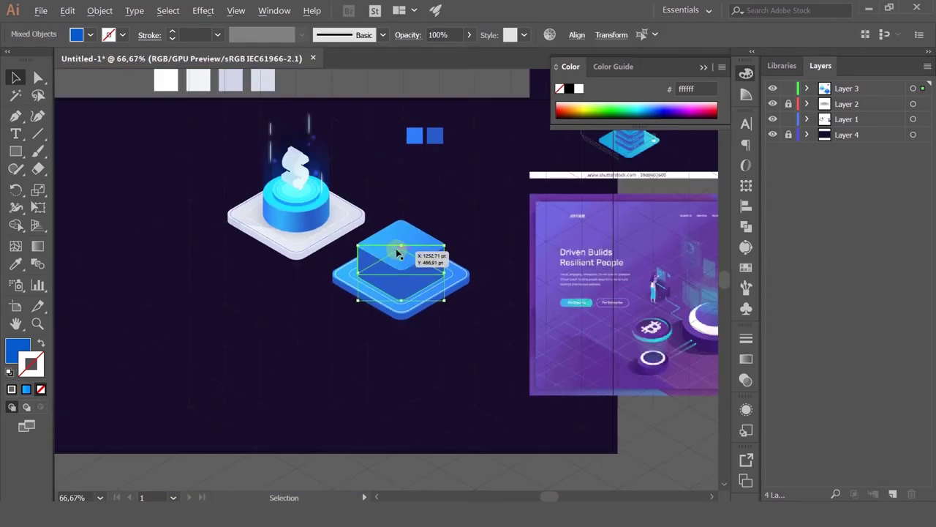
scroll(399, 252, up, 3)
click(516, 165)
drag(390, 224, 411, 268)
scroll(529, 221, down, 2)
drag(539, 182, 514, 210)
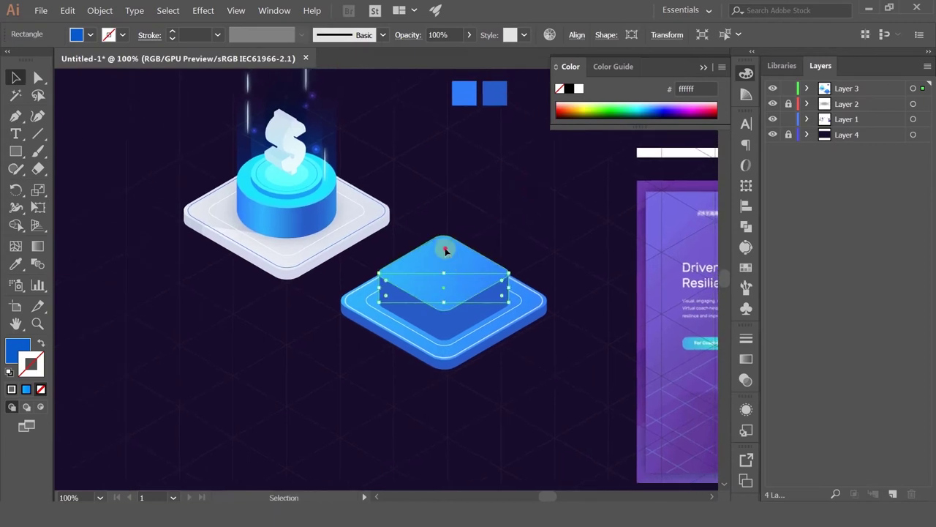
Copy the top face, side rectangle and dark base straight up to try stacking a second tier.
click(445, 247)
shift+click(414, 319)
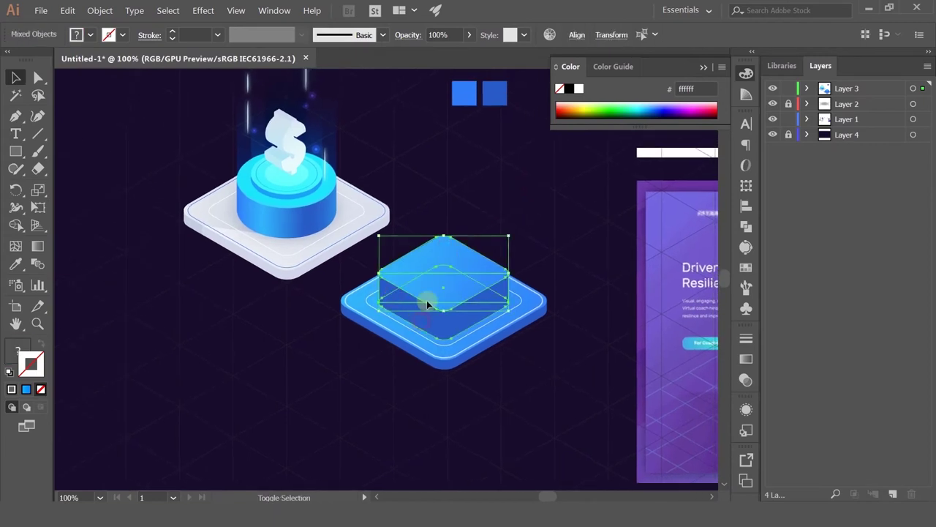
drag(432, 285, 436, 236)
drag(554, 219, 517, 282)
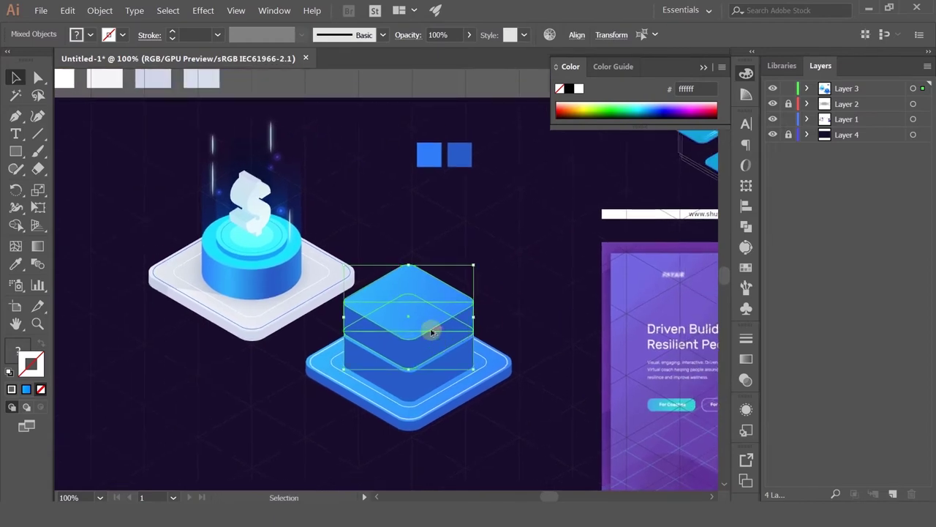
Repeat the upward copy to try a third tier, and undo both stacked copies.
scroll(478, 312, down, 1)
scroll(478, 311, up, 1)
key(ctrl+d)
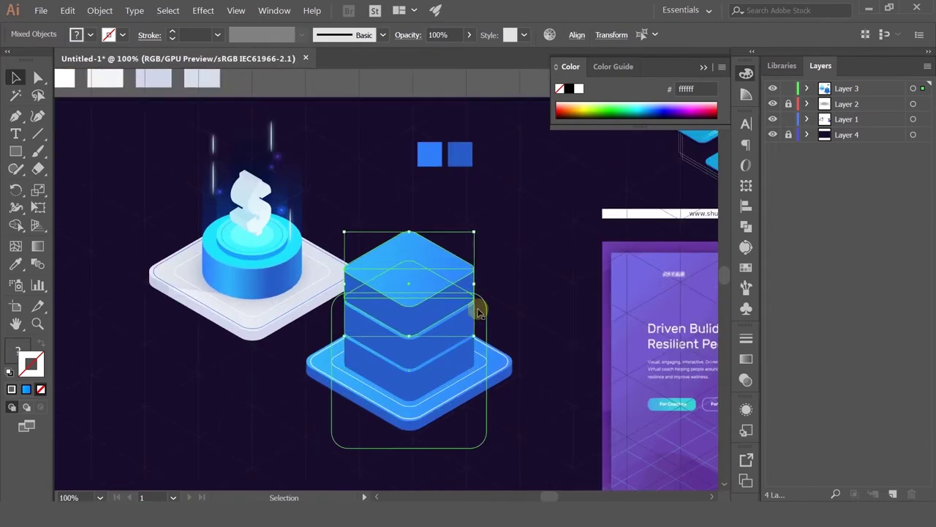
scroll(477, 311, down, 2)
scroll(476, 309, up, 1)
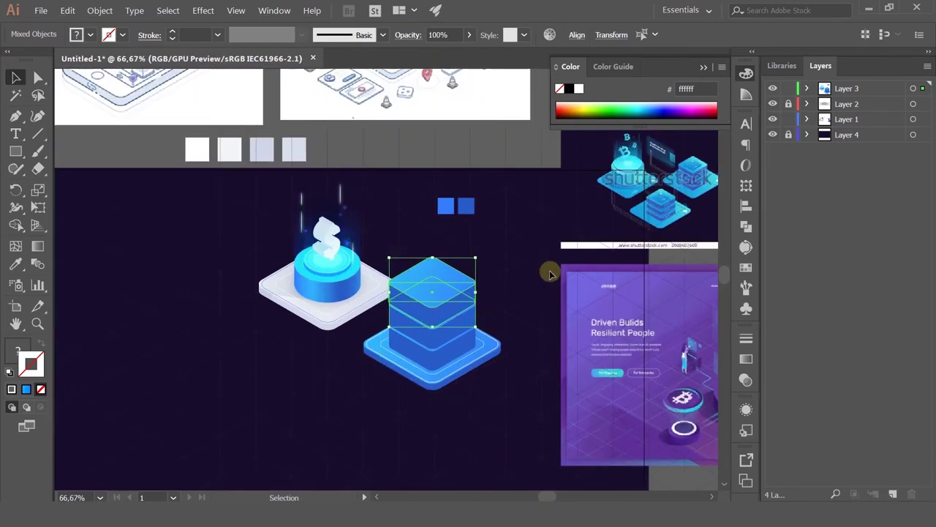
key(ctrl+z)
key(ctrl+z)
Thin the remaining tier further by moving the gradient top face down and reducing the side rectangle's height accordingly.
click(525, 280)
scroll(465, 340, up, 3)
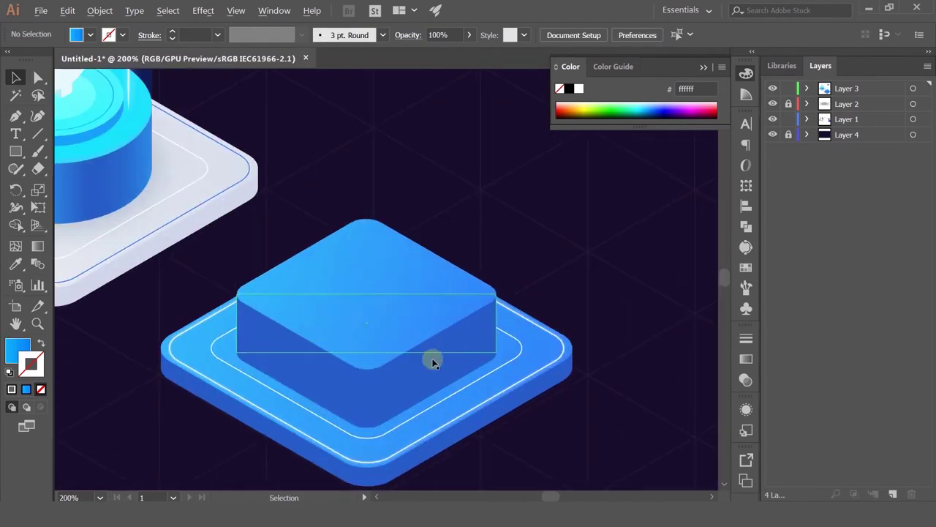
drag(397, 290, 368, 316)
Select all parts of the thinner tier and copy them straight up as a second tier with a narrow gap of top face showing.
click(336, 307)
shift+click(334, 282)
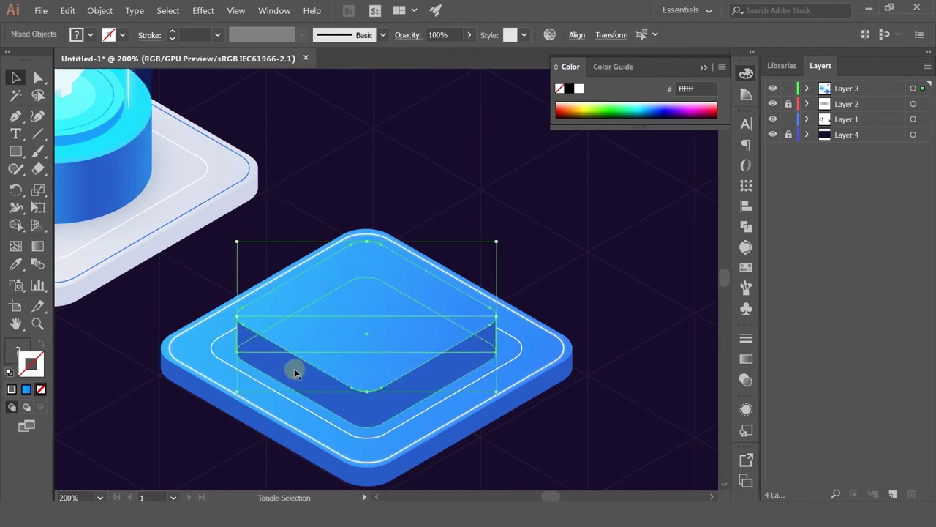
drag(281, 354, 290, 300)
scroll(290, 300, down, 2)
scroll(291, 304, down, 1)
scroll(291, 303, up, 1)
drag(298, 219, 372, 249)
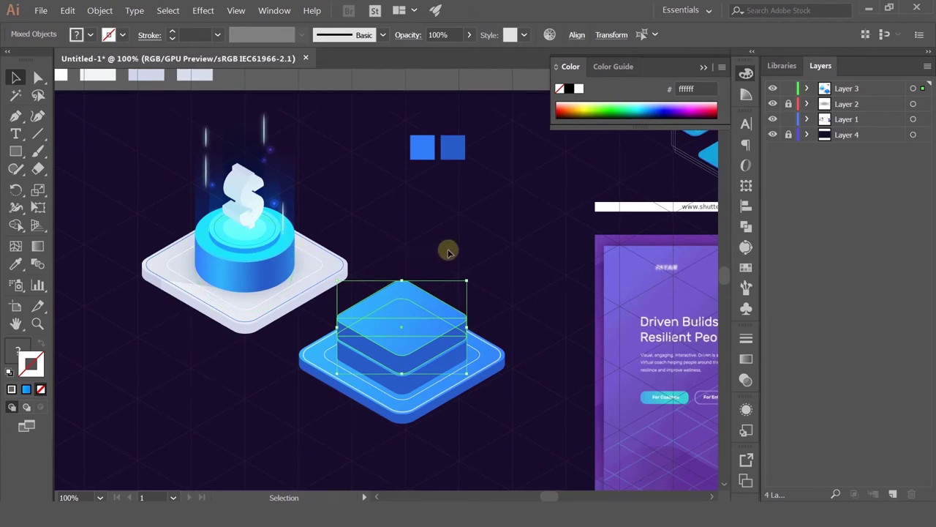
Try to scale only the upper tier down slightly around its center.
scroll(391, 349, up, 1)
scroll(395, 350, down, 1)
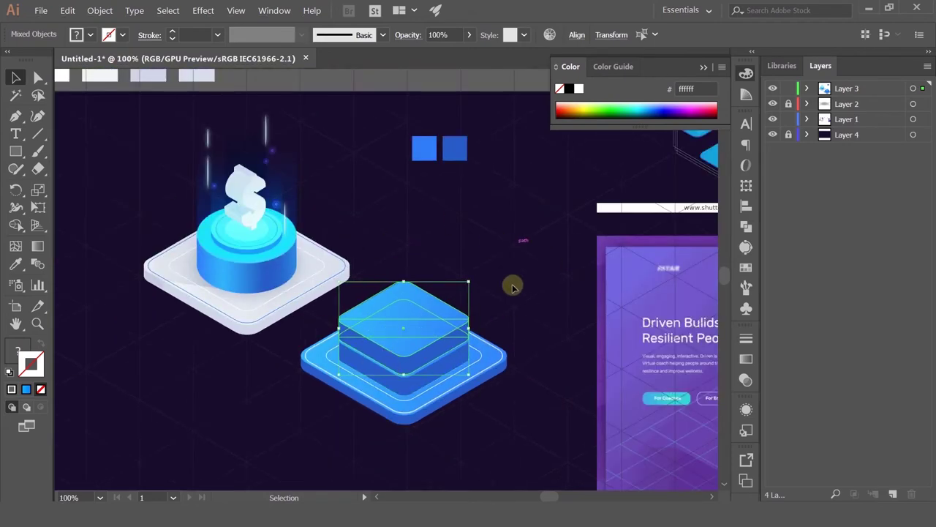
scroll(444, 317, up, 2)
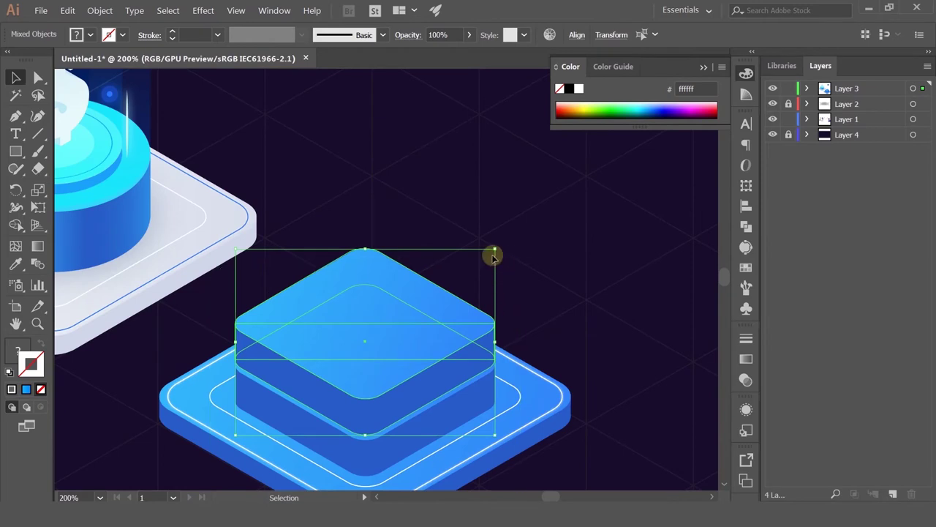
drag(497, 248, 488, 253)
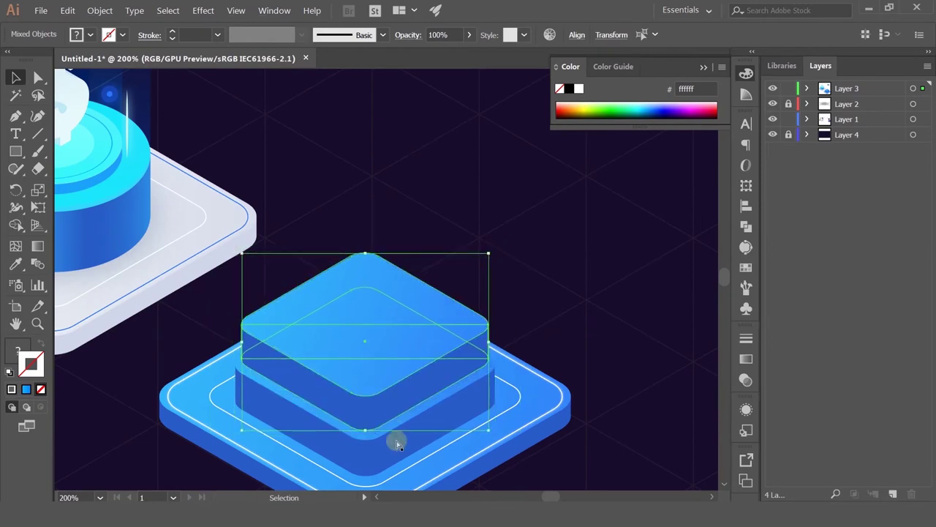
key(ctrl+z)
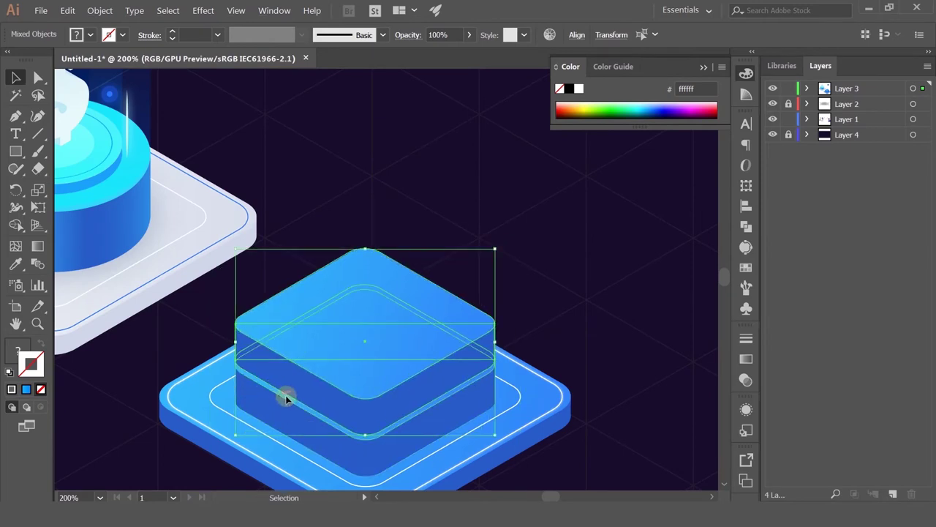
Add the lower tier to the selection, scale both tiers down together around their center, and deselect them.
shift+click(287, 399)
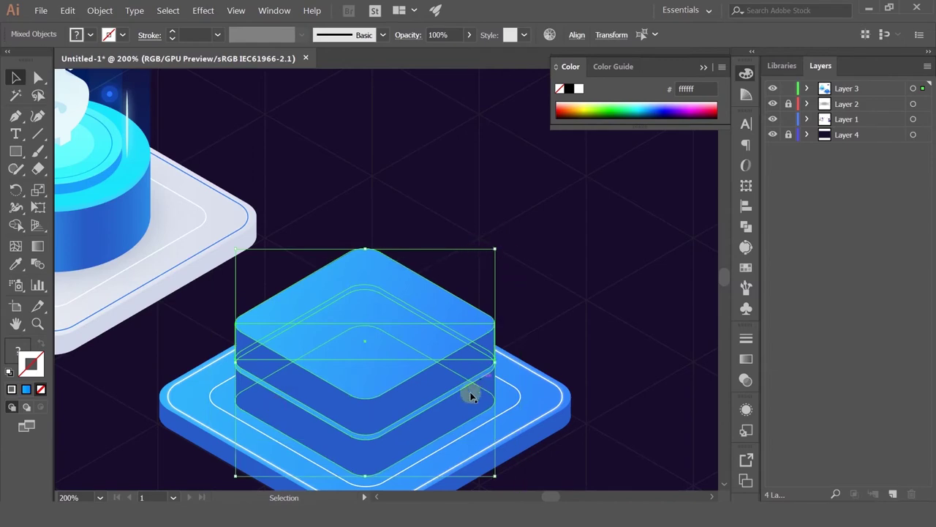
drag(495, 249, 474, 266)
scroll(476, 261, down, 1)
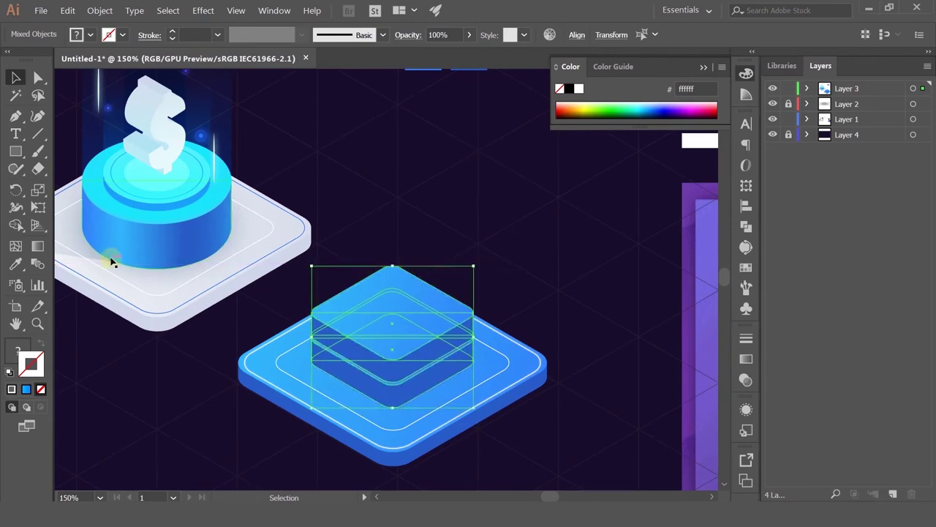
scroll(353, 385, up, 2)
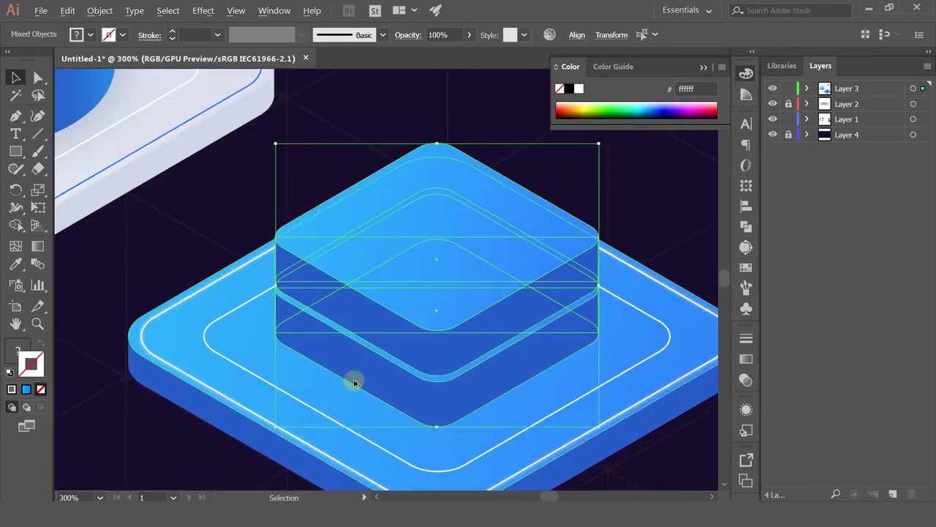
scroll(385, 362, down, 2)
scroll(387, 363, up, 2)
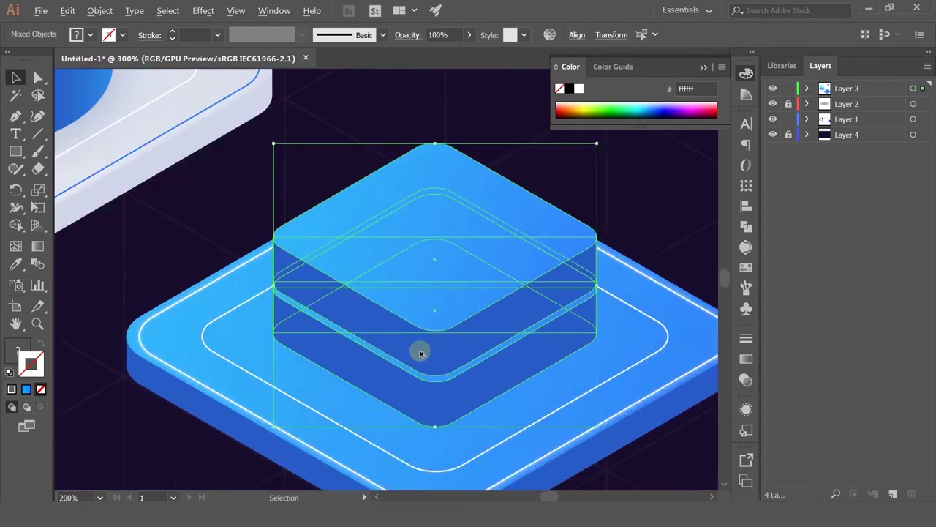
scroll(280, 168, down, 2)
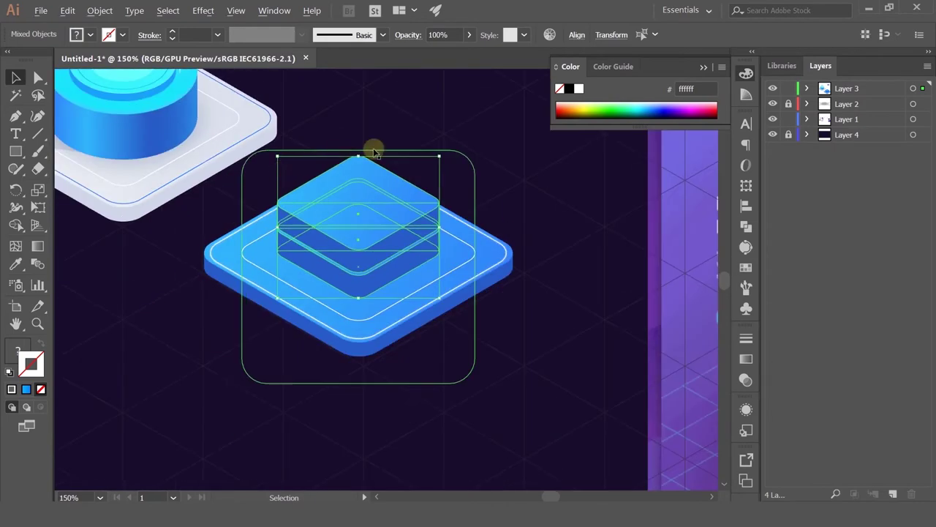
click(436, 106)
Delete the upper tier's gradient top face, side rectangle and dark base, keeping the lower tier.
drag(400, 178, 395, 264)
scroll(362, 294, up, 2)
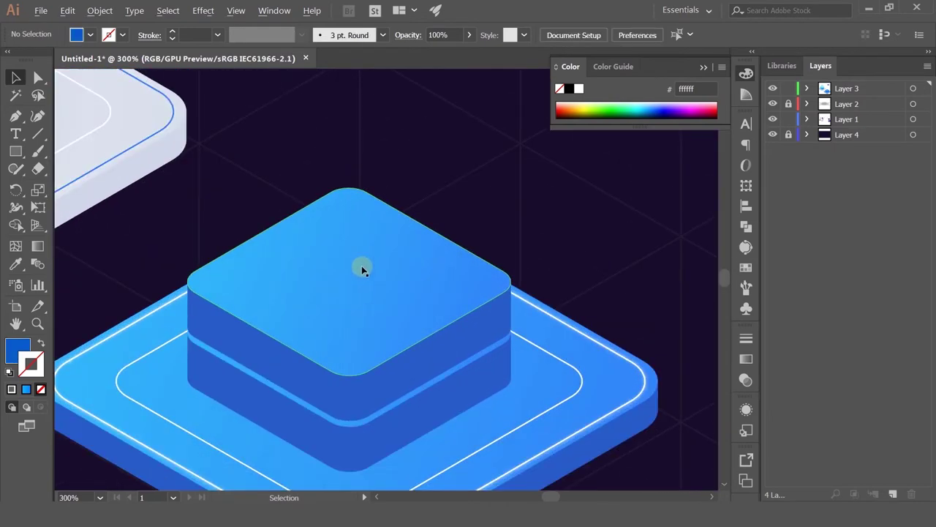
click(361, 268)
key(Delete)
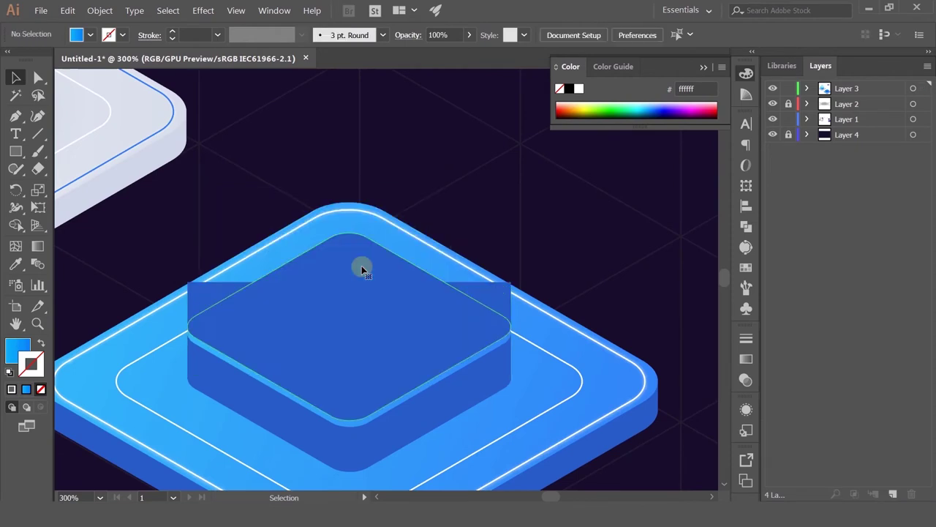
click(208, 298)
key(Delete)
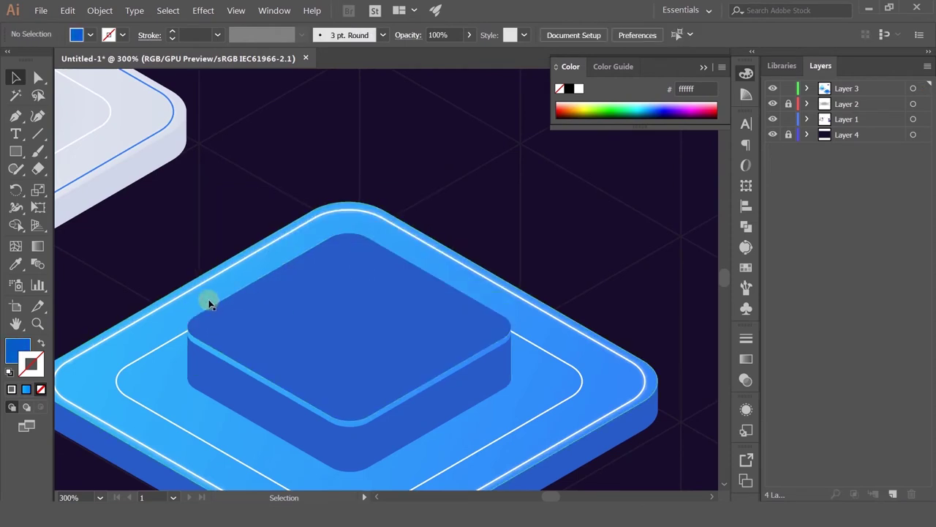
click(227, 328)
key(Delete)
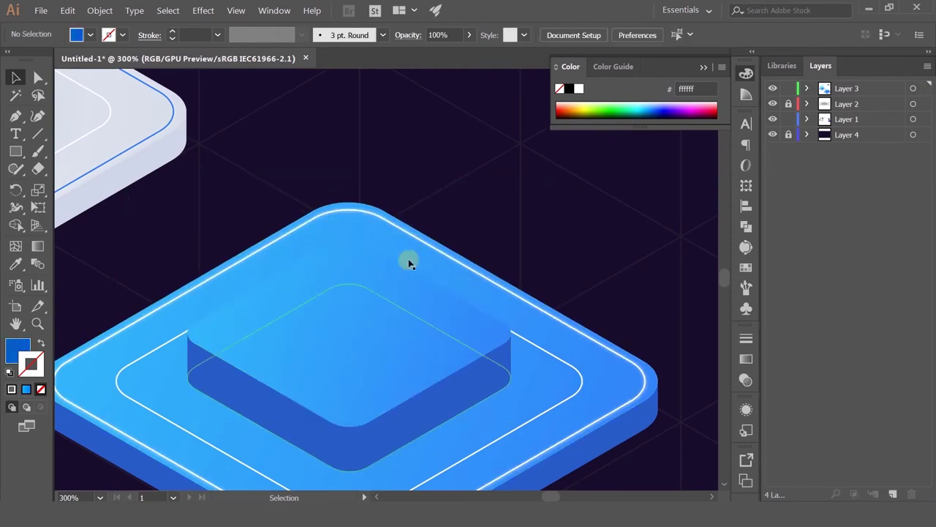
click(361, 310)
key(Delete)
Draw a small, thin dark blue rectangle over the lower edge of the block's front right side.
click(15, 152)
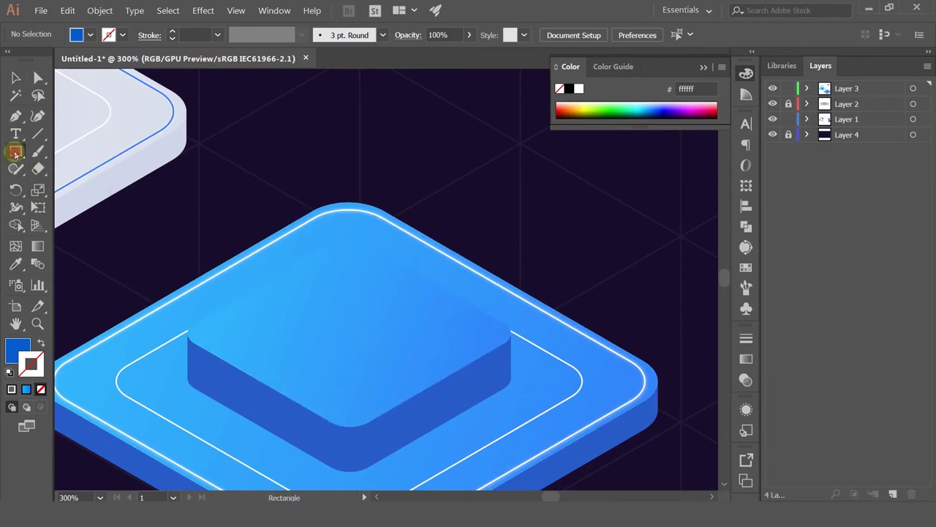
mouse_move(499, 378)
mouse_down()
mouse_move(376, 355)
mouse_move(444, 317)
mouse_move(484, 355)
mouse_up()
click(16, 78)
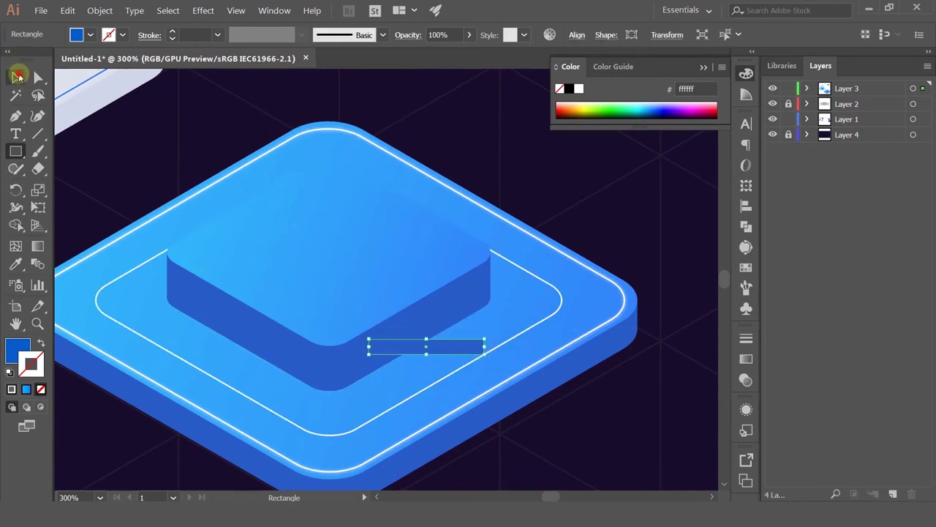
Apply a 3D Extrude & Bevel effect to the small rectangle with preview on and the Isometric Right position.
click(202, 10)
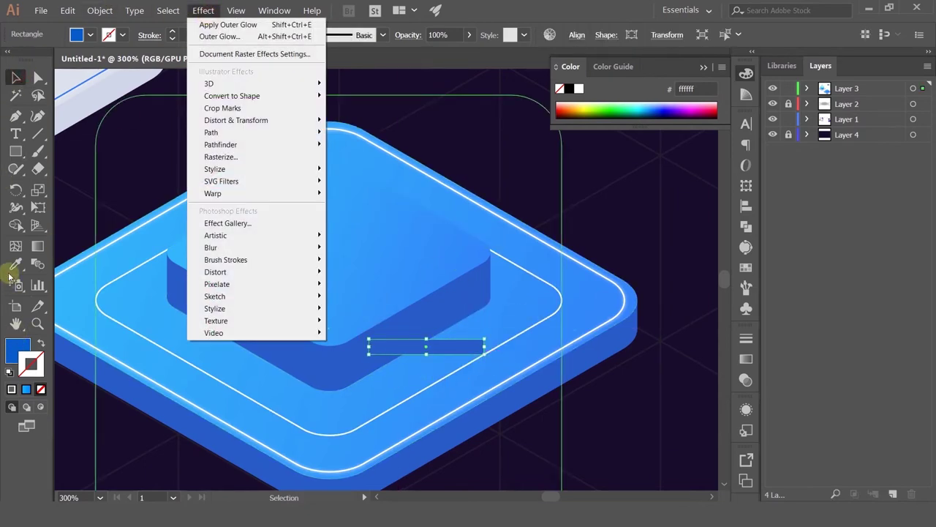
click(202, 10)
click(202, 10)
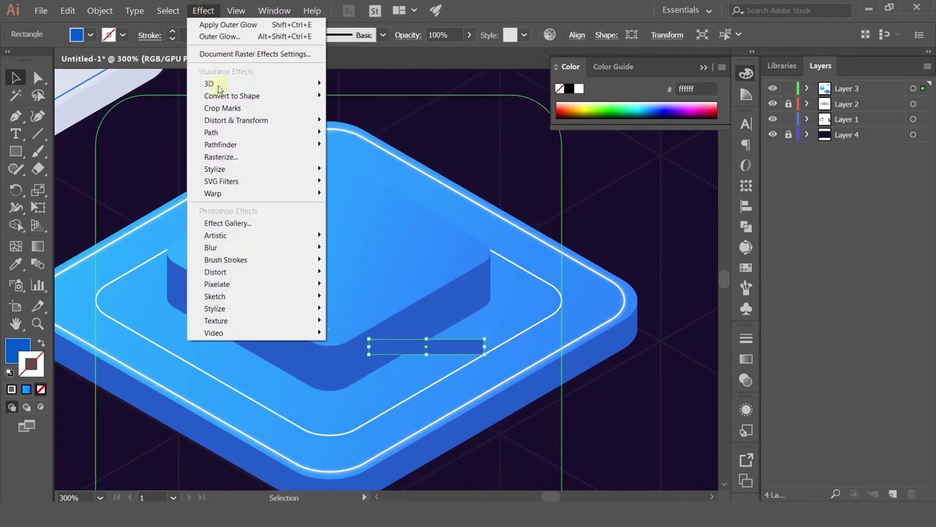
mouse_move(227, 103)
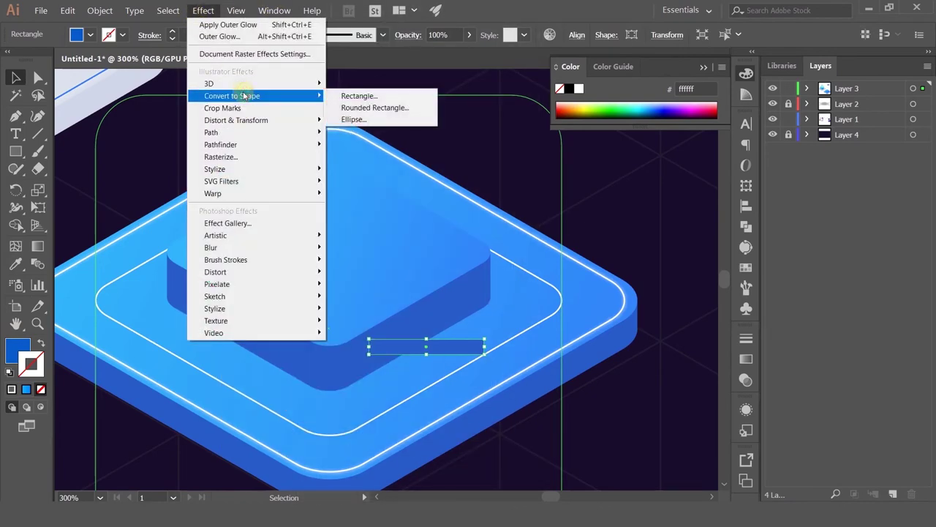
mouse_move(245, 84)
click(373, 80)
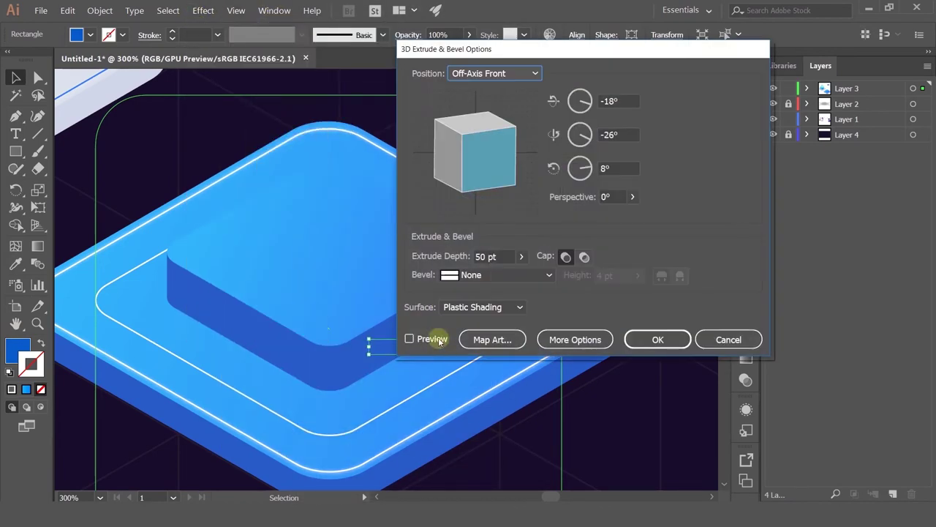
click(431, 339)
drag(542, 44, 722, 44)
click(700, 73)
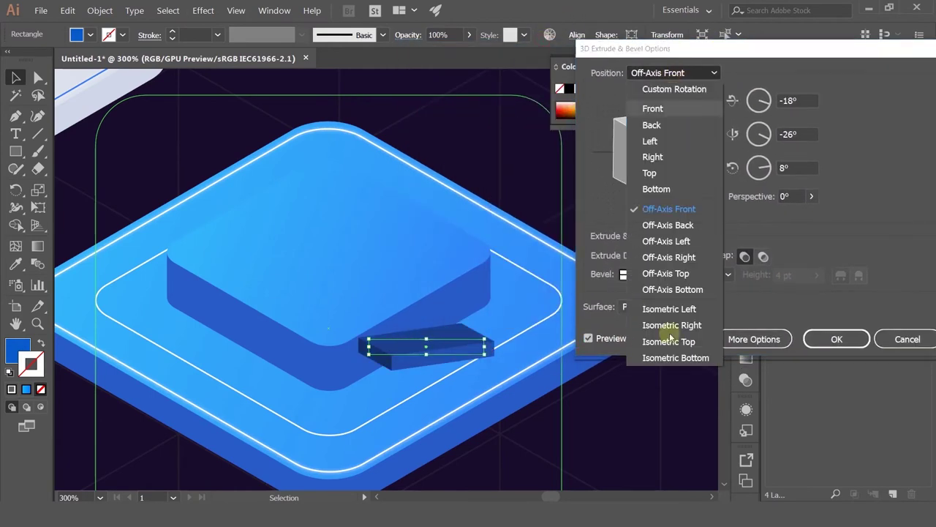
click(673, 324)
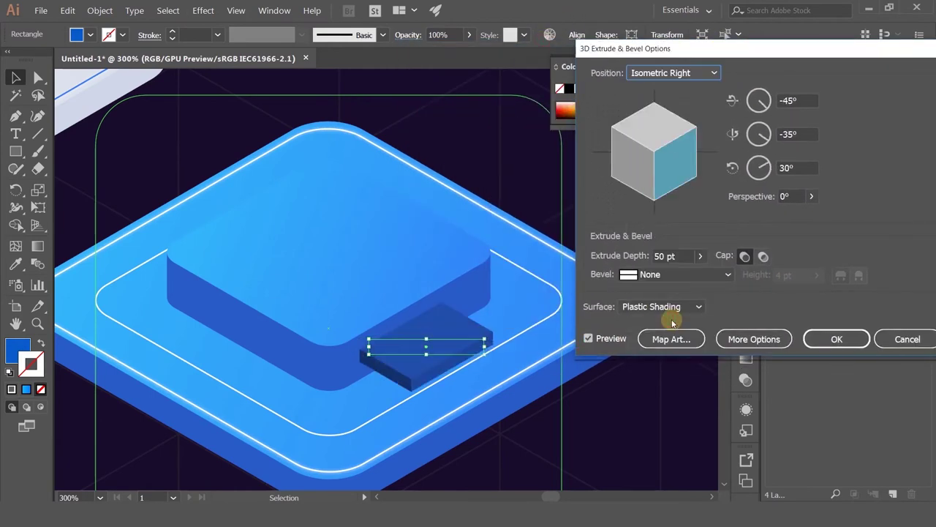
Set the extrude depth to 0 pt and the surface to No Shading, and apply the effect.
click(698, 256)
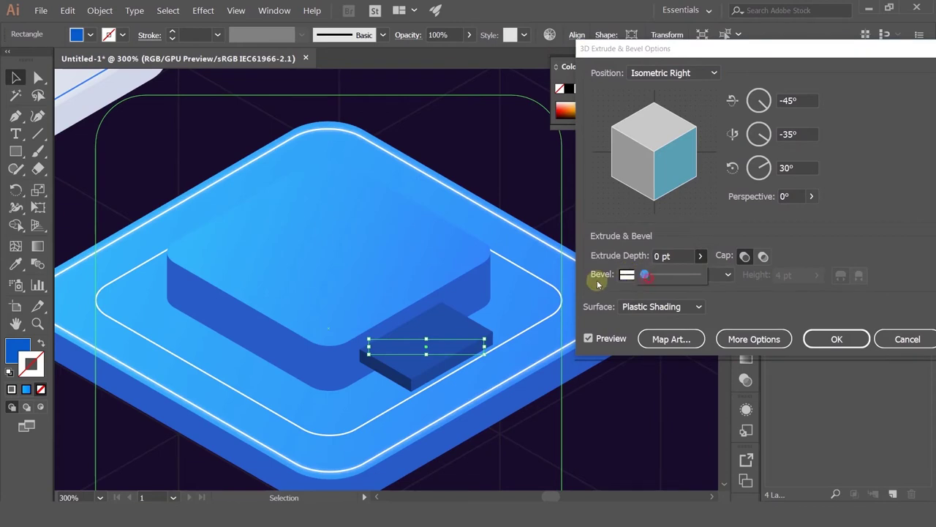
click(633, 307)
click(634, 307)
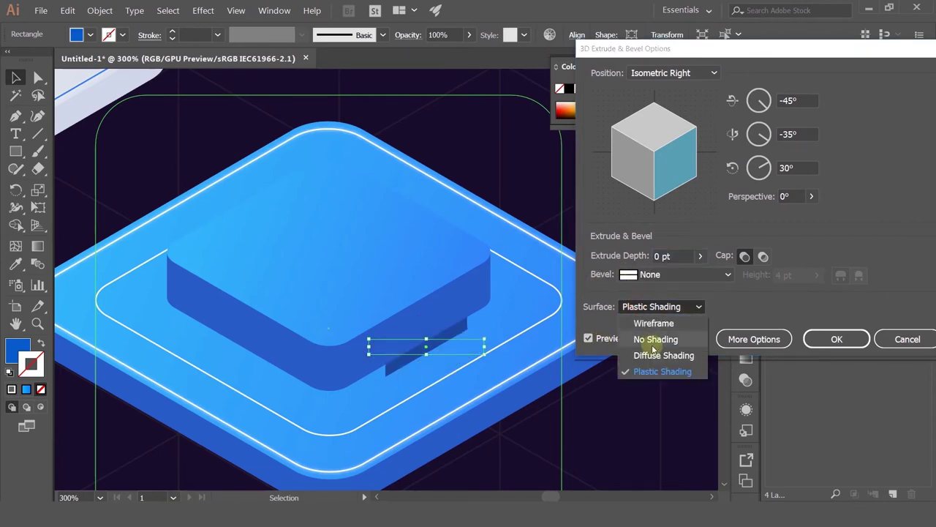
click(653, 341)
click(863, 344)
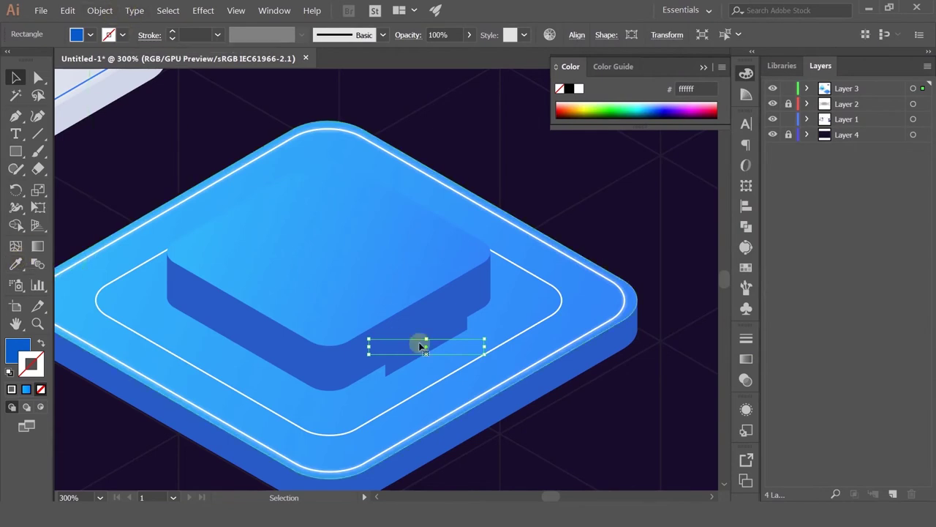
Round all corners of the small isometric rectangle with a radius of 5.3 pt.
scroll(417, 340, up, 1)
key(a)
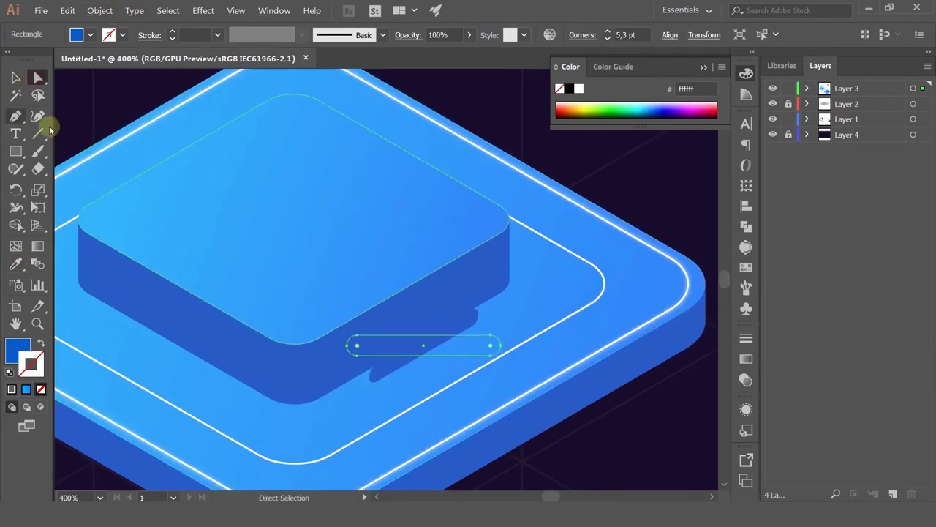
scroll(527, 362, up, 2)
click(16, 153)
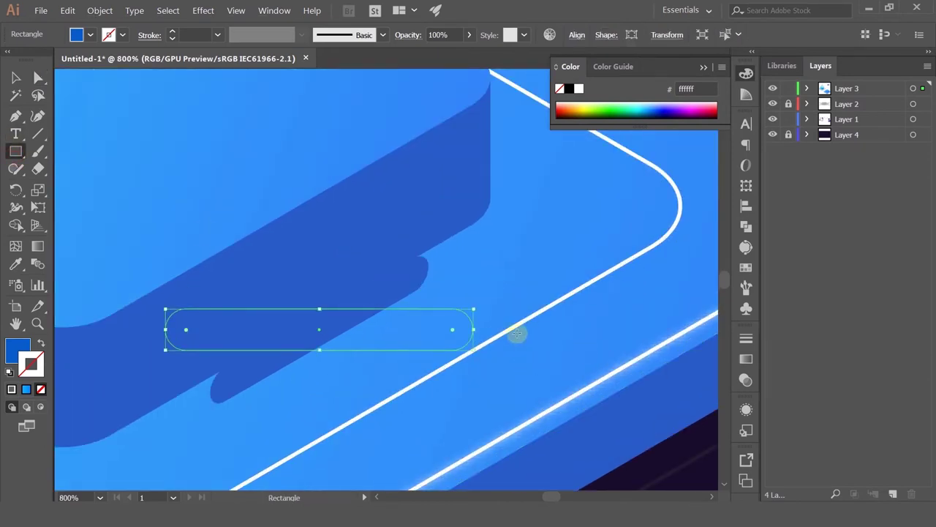
click(15, 77)
drag(222, 315, 461, 299)
key(ctrl+z)
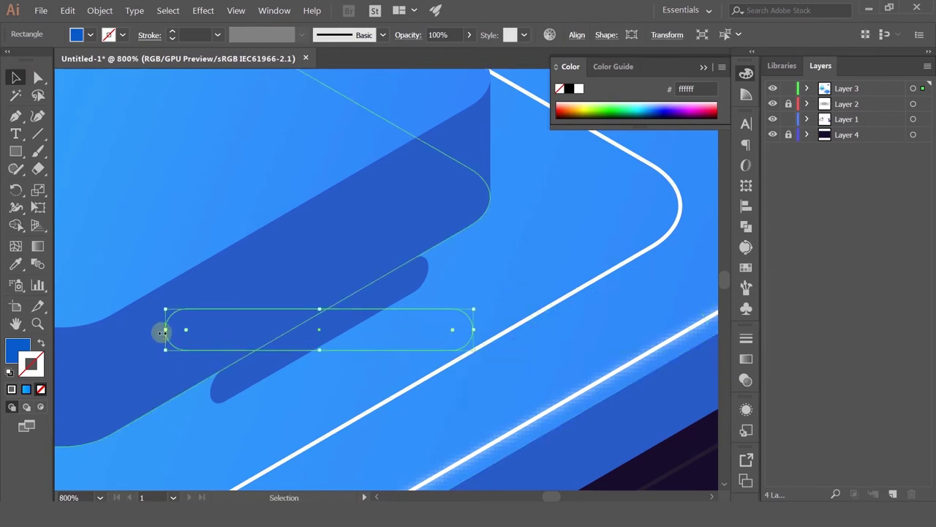
drag(289, 339, 510, 334)
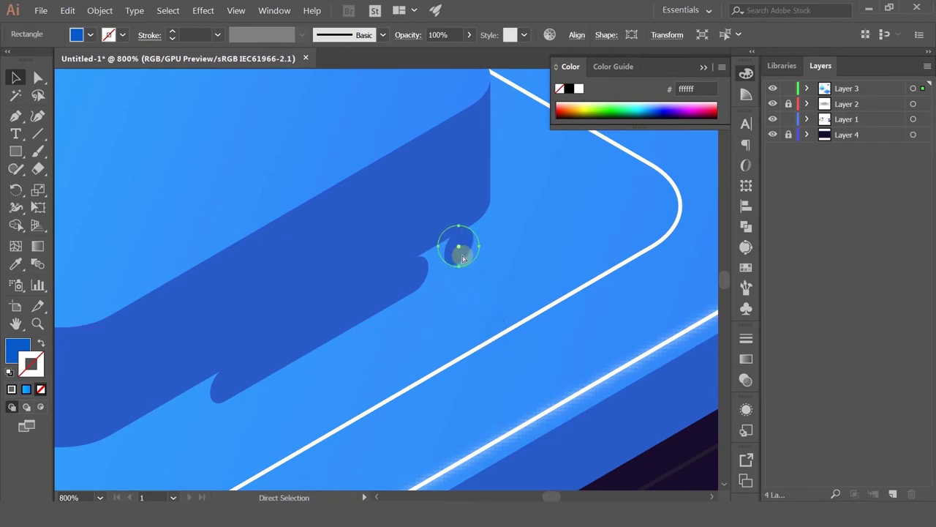
key(ctrl+z)
Try to apply the block top's gradient to the rounded strip and move it onto the block's front right side.
scroll(449, 278, down, 2)
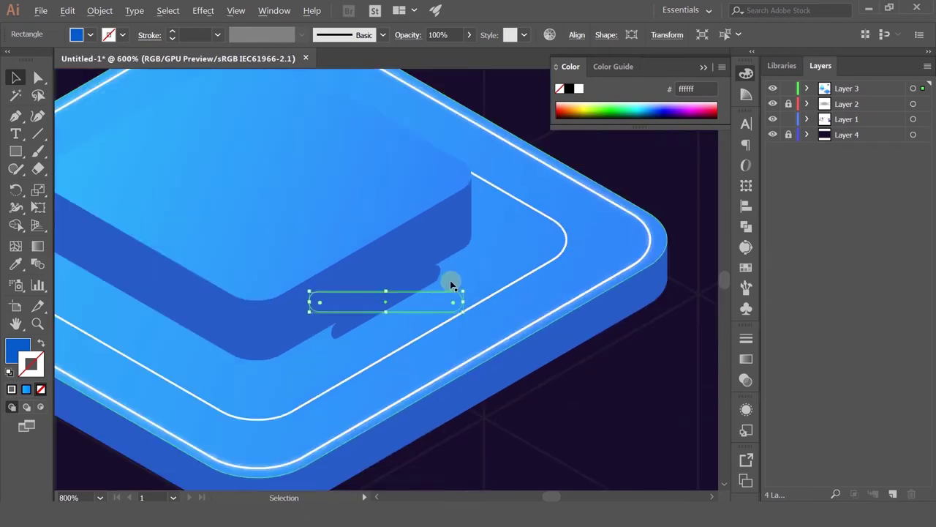
click(16, 264)
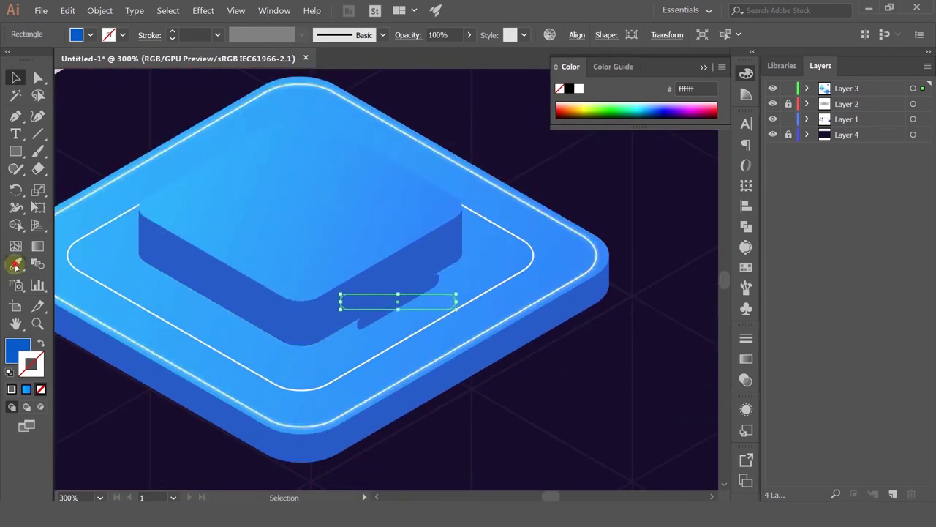
click(263, 190)
click(16, 77)
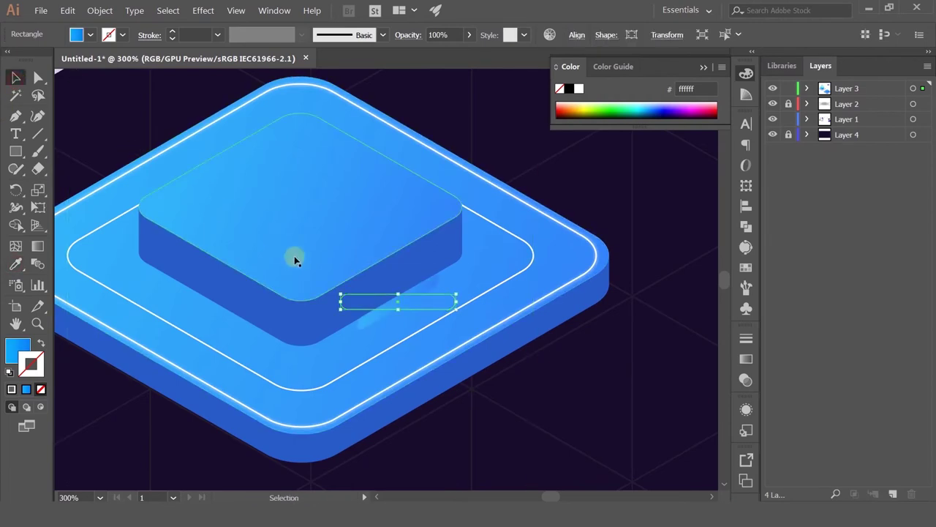
scroll(313, 291, up, 2)
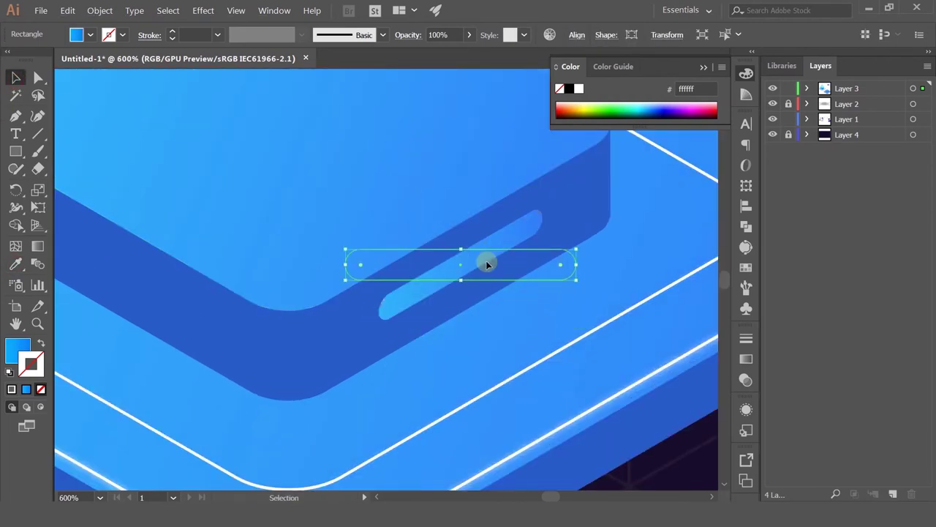
key(a)
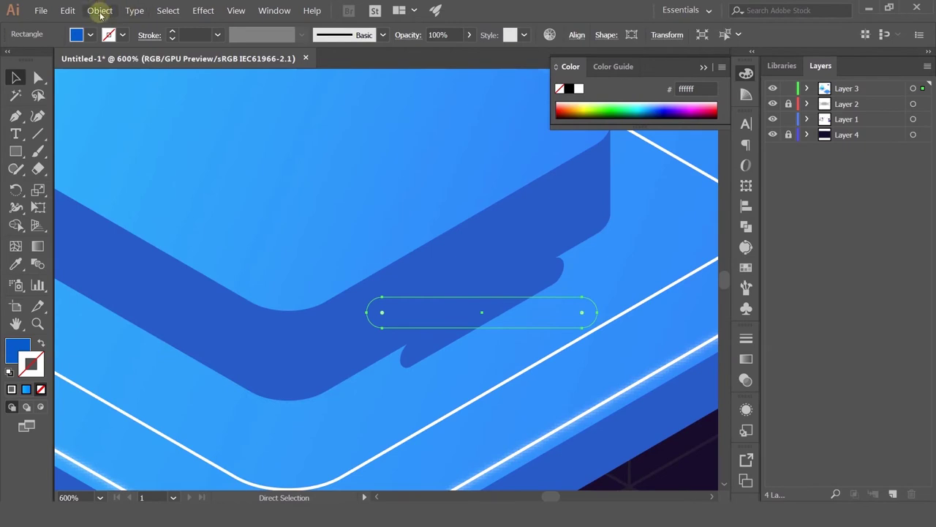
Expand the appearance of the rounded strip and fill it with the block top's blue gradient.
click(99, 11)
click(125, 138)
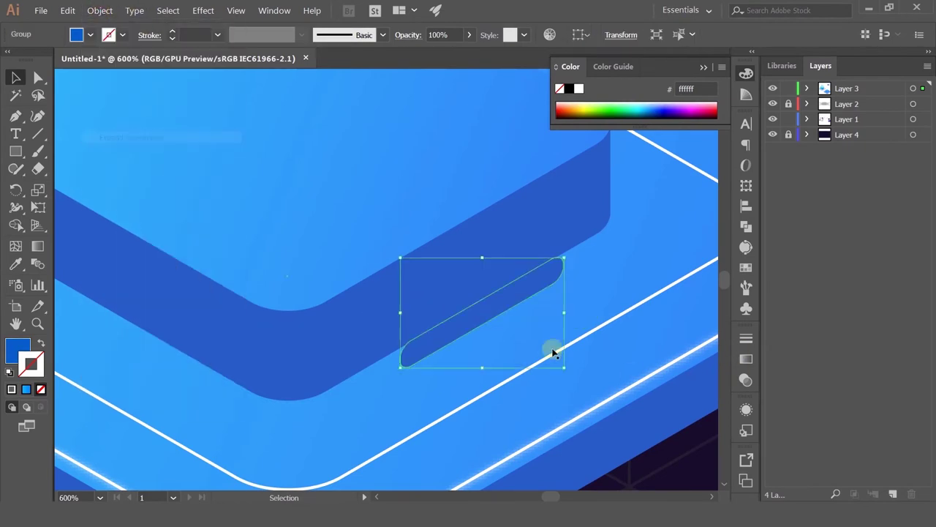
click(16, 265)
click(150, 167)
click(16, 76)
Move the gradient strip up onto the block's dark blue front right side and deselect it.
click(490, 308)
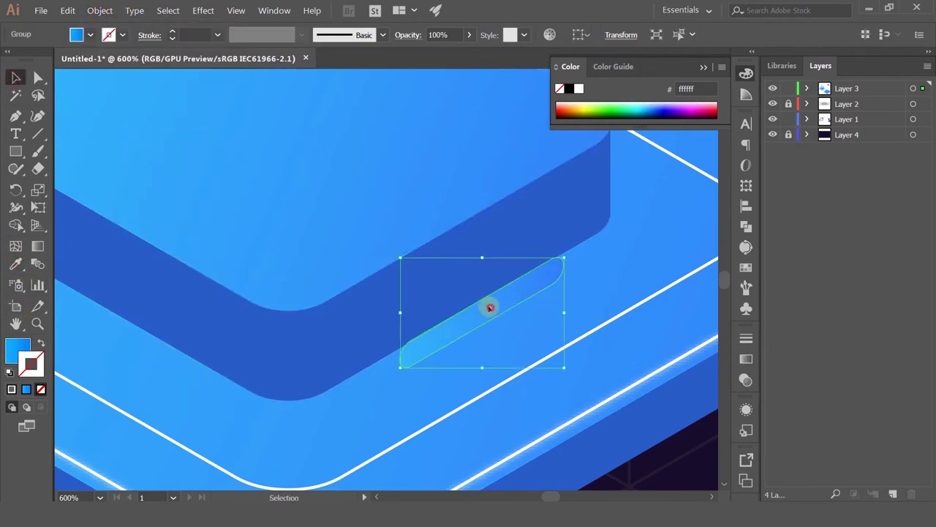
drag(490, 307, 444, 280)
scroll(445, 280, down, 2)
click(645, 378)
drag(619, 380, 556, 397)
scroll(439, 269, up, 1)
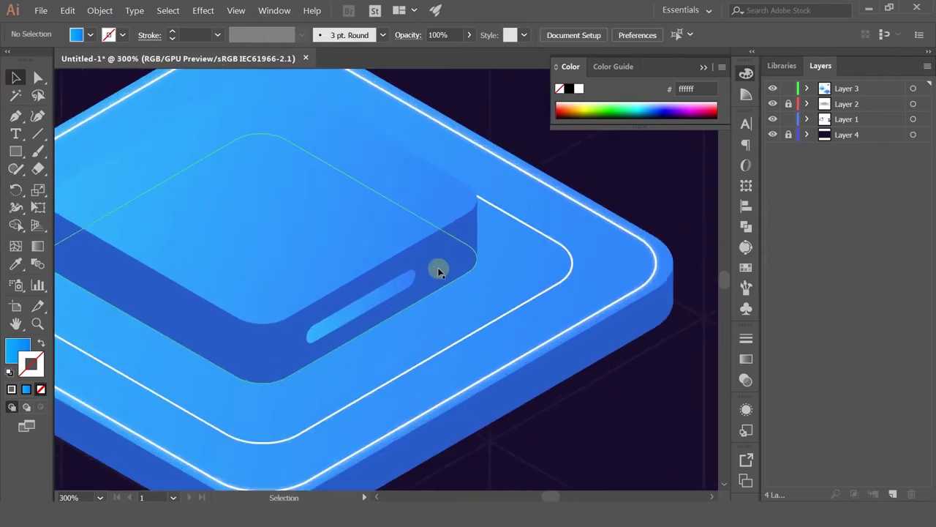
Draw a small square between the strip and the block's right corner, and round its corners into a full circle.
scroll(438, 271, up, 3)
click(15, 151)
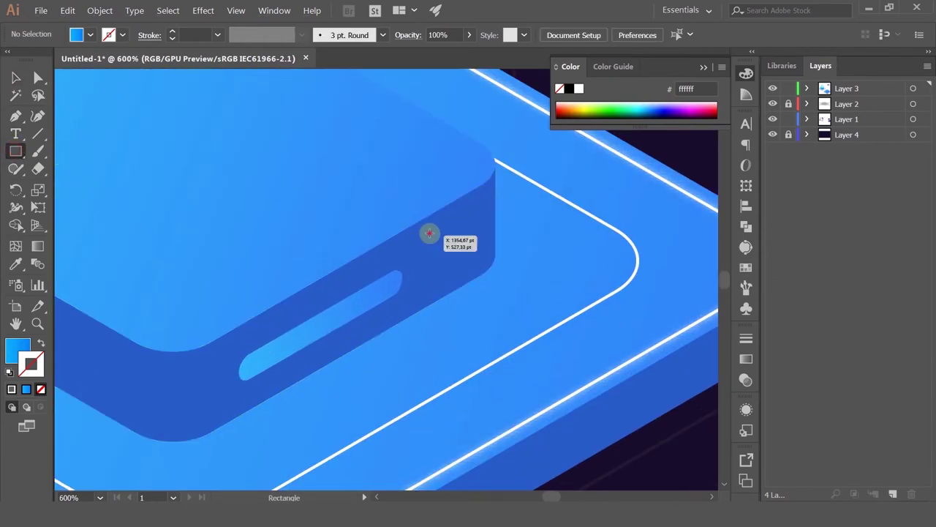
mouse_move(429, 233)
mouse_down()
mouse_move(467, 278)
mouse_move(466, 238)
mouse_move(435, 262)
mouse_move(451, 247)
mouse_move(462, 270)
mouse_up()
click(15, 78)
key(ctrl+plus)
key(ctrl+minus)
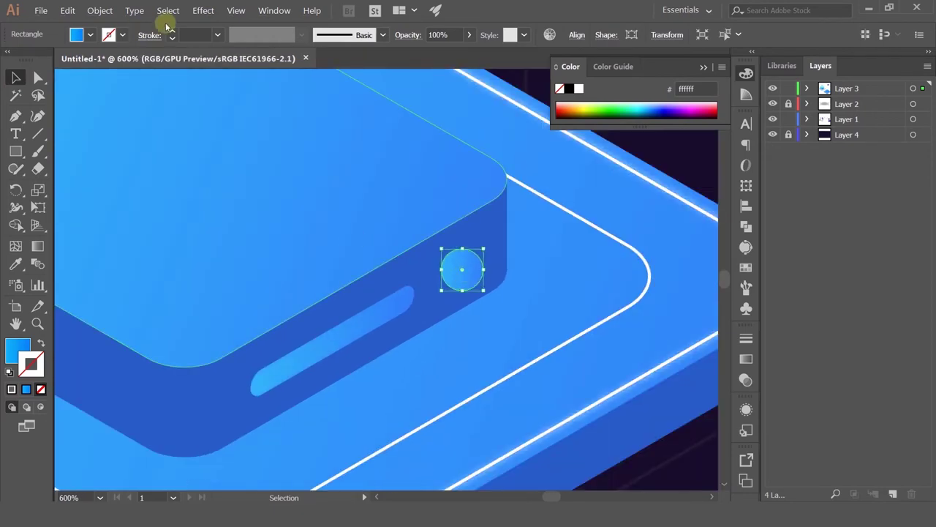
Try to reapply the last Extrude & Bevel effect to the gradient-filled circle.
click(168, 11)
click(204, 11)
click(204, 10)
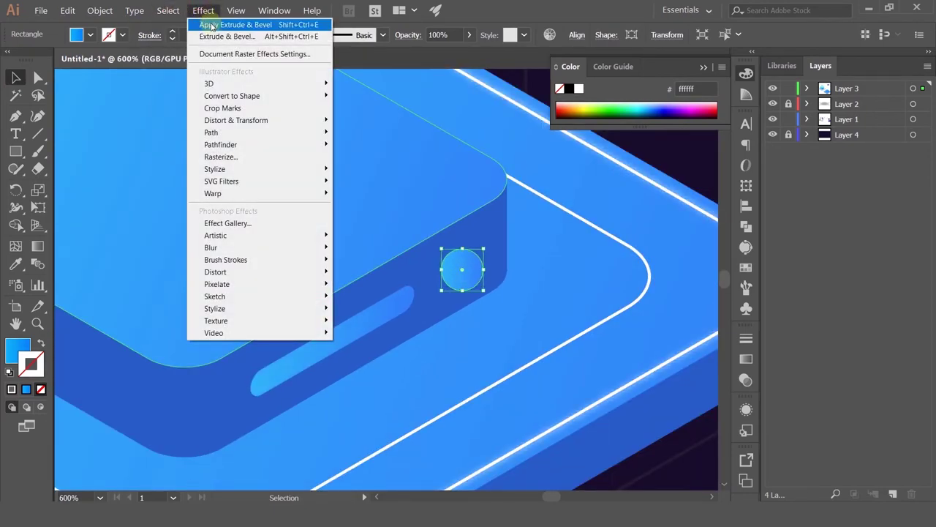
click(226, 25)
key(ctrl+z)
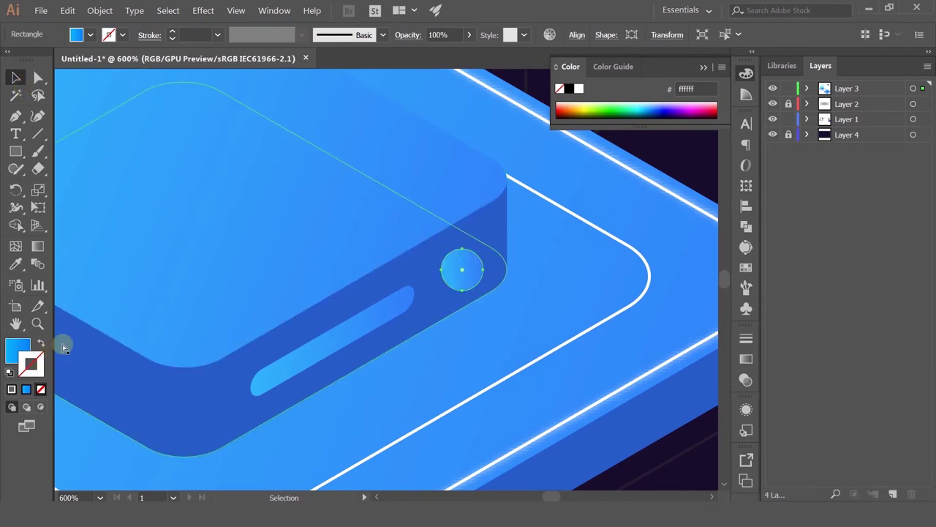
Fill the circle with solid white and reapply the last Extrude & Bevel effect to it.
click(9, 358)
click(11, 389)
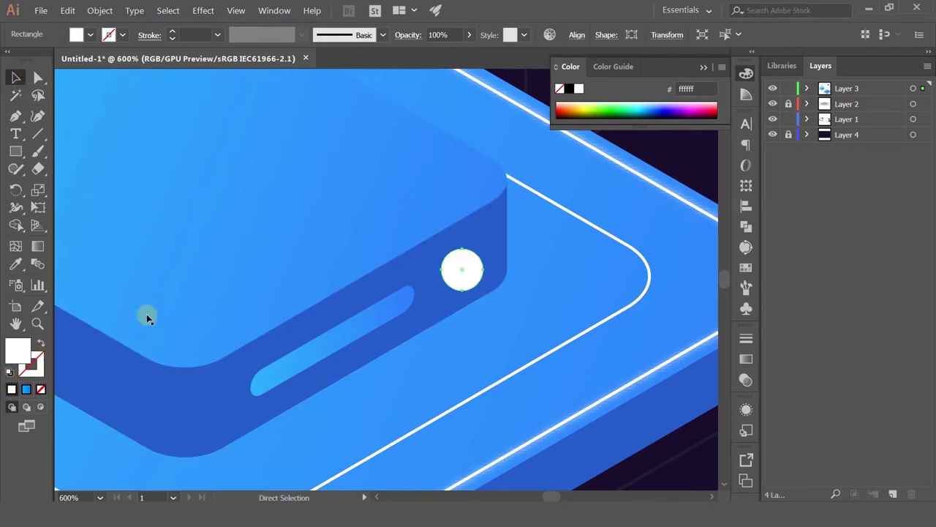
click(203, 10)
click(219, 24)
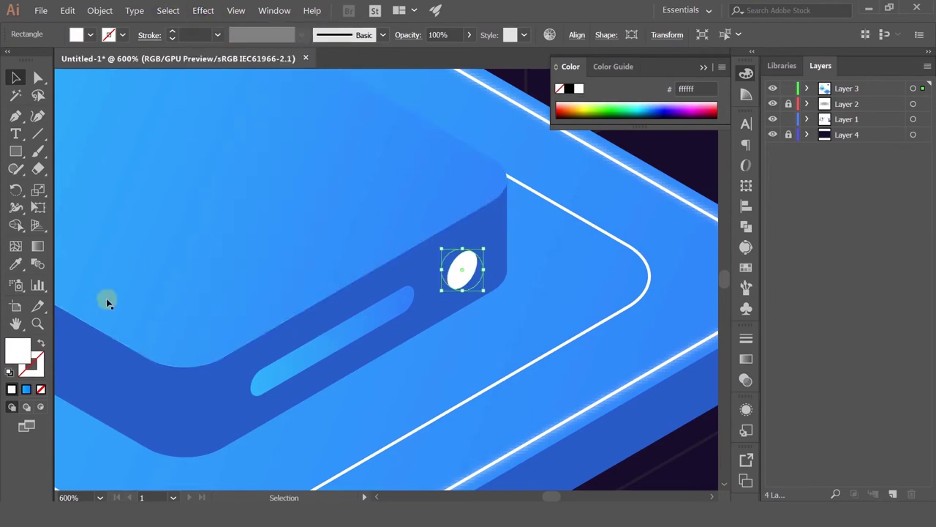
click(17, 357)
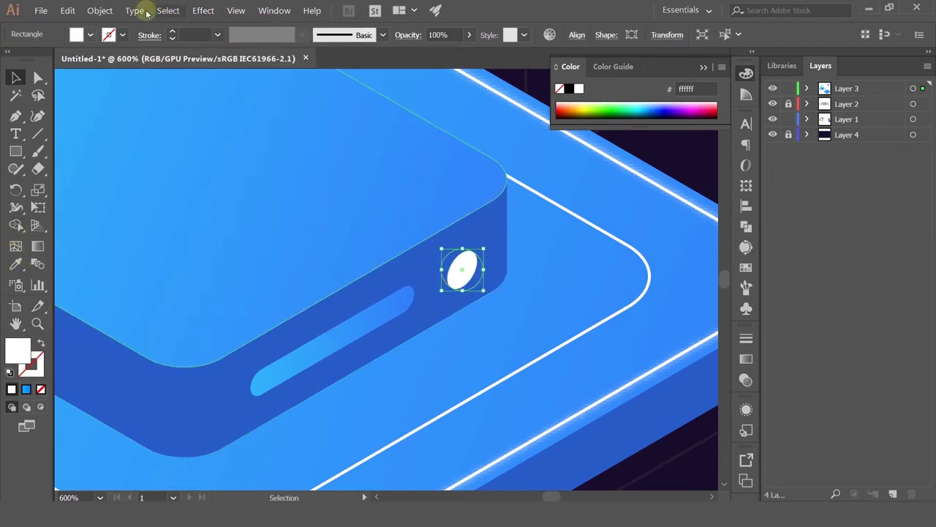
Expand the circle's appearance and fill the resulting ellipse with the strip's blue gradient.
click(100, 11)
click(106, 139)
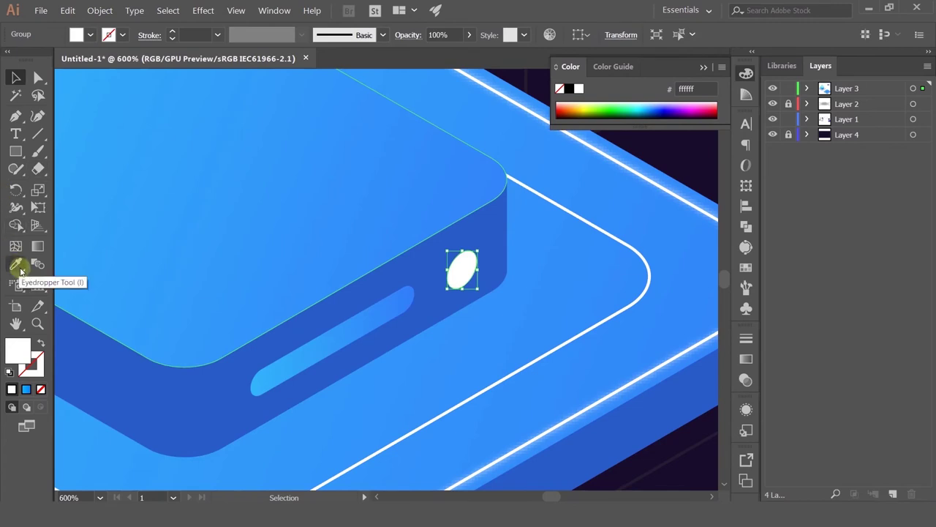
click(15, 264)
click(330, 338)
click(15, 77)
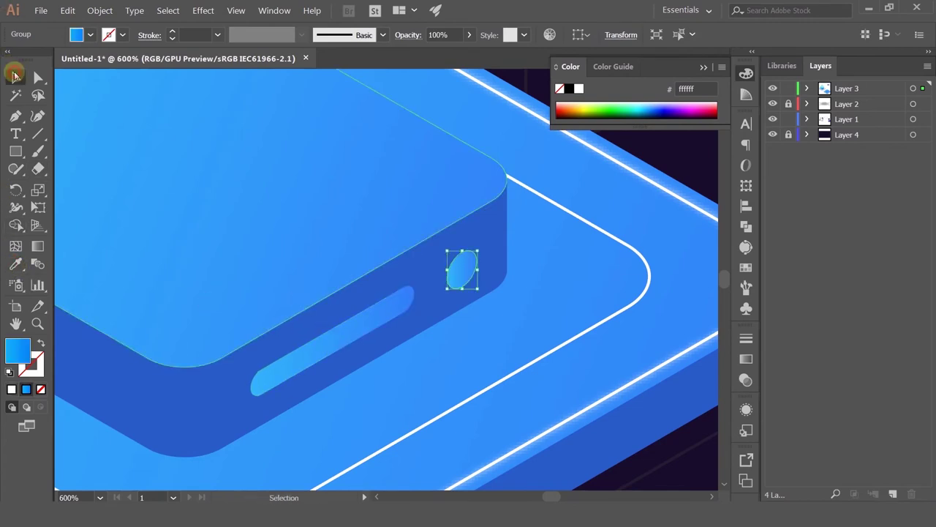
Move the small gradient ellipse slightly closer to the strip on the block's right side and deselect it.
scroll(355, 186, up, 2)
drag(569, 351, 549, 351)
scroll(549, 351, down, 4)
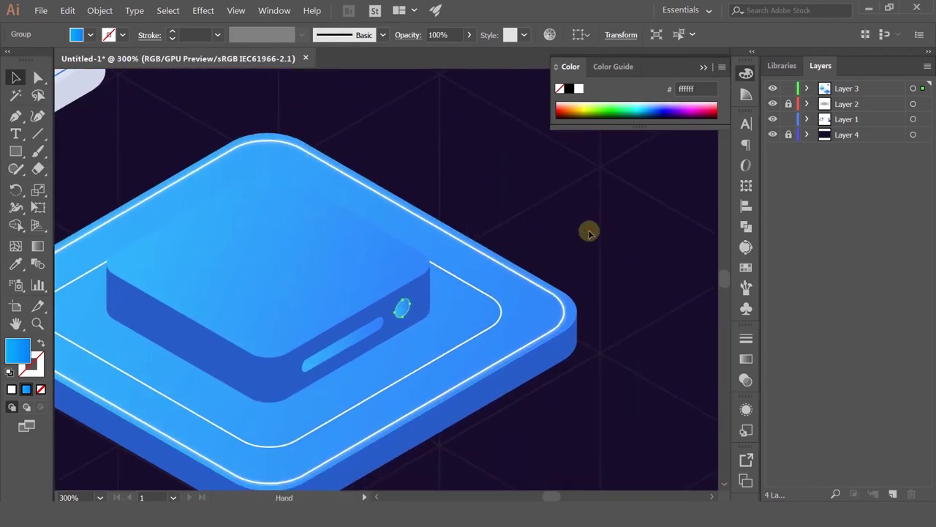
click(576, 237)
scroll(493, 297, down, 2)
scroll(426, 286, up, 4)
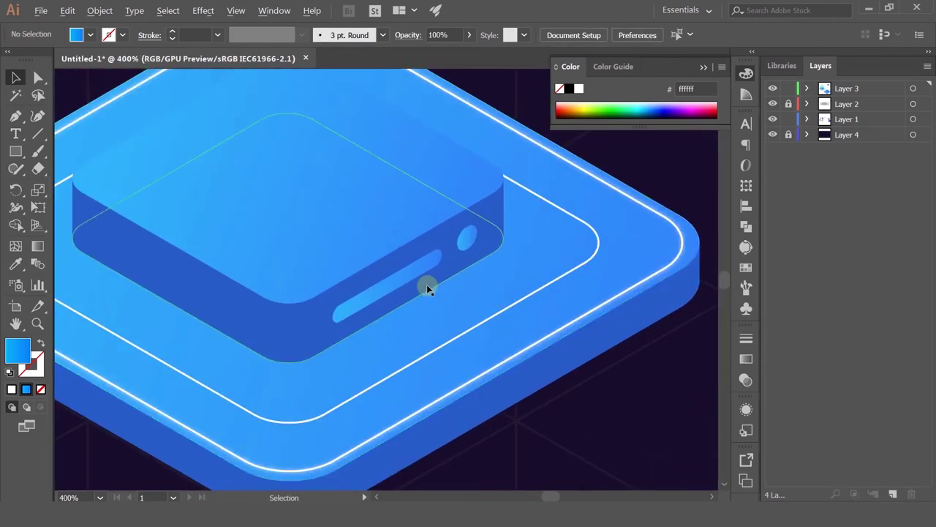
Select the gradient strip and try the Screen blending mode on it.
click(328, 298)
click(328, 298)
scroll(331, 300, down, 1)
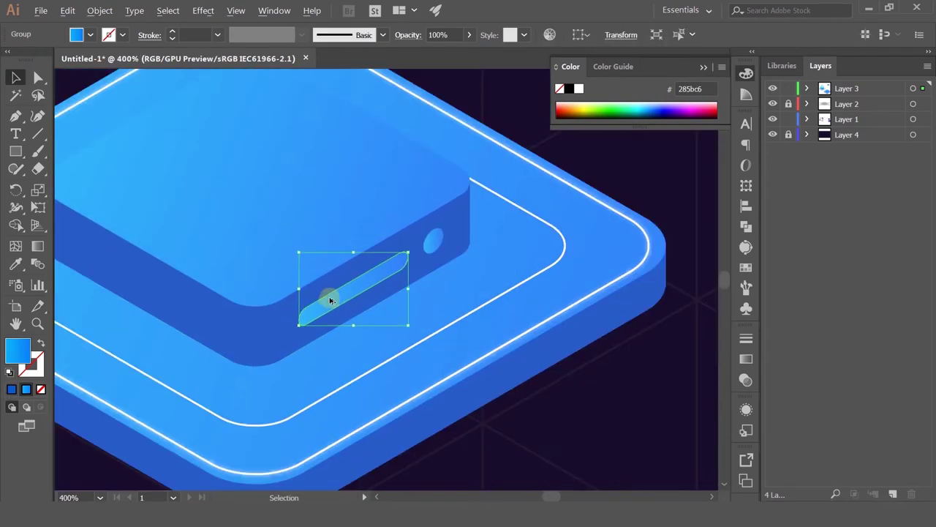
click(753, 358)
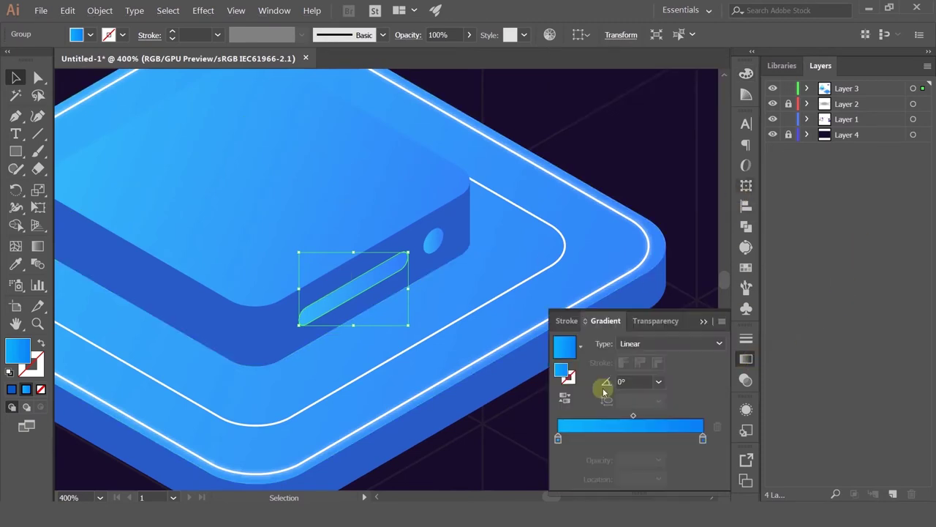
click(657, 324)
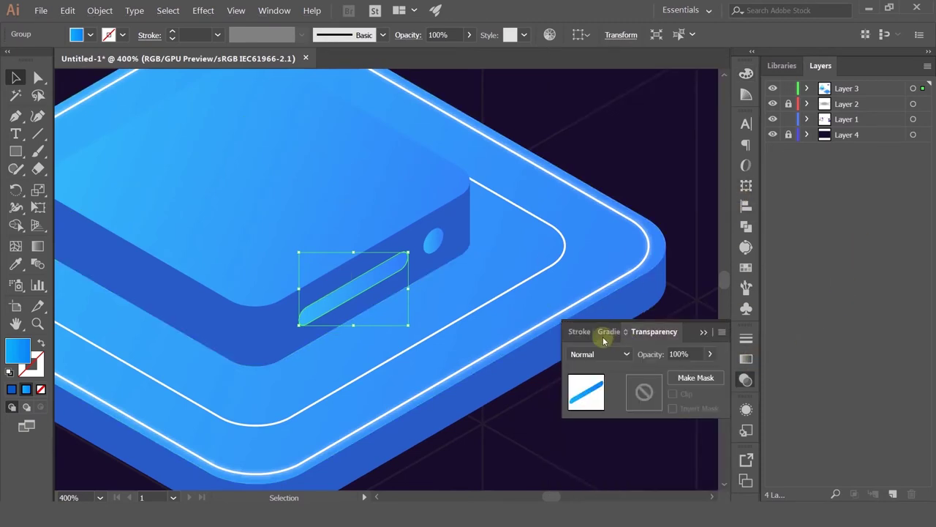
scroll(602, 355, down, 2)
key(Down)
key(Down)
key(Down)
key(Down)
key(Down)
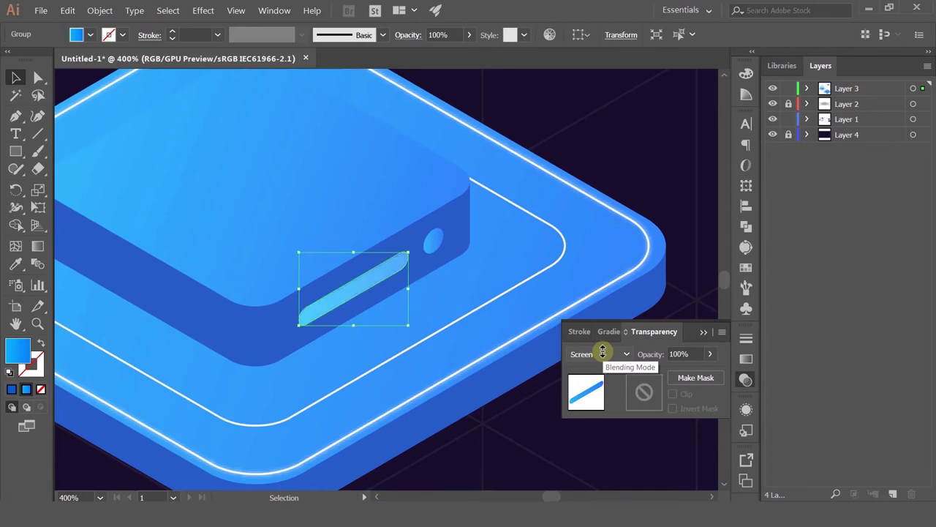
Try the Difference and Color Dodge blending modes on the strip and return it to Normal.
scroll(603, 352, down, 3)
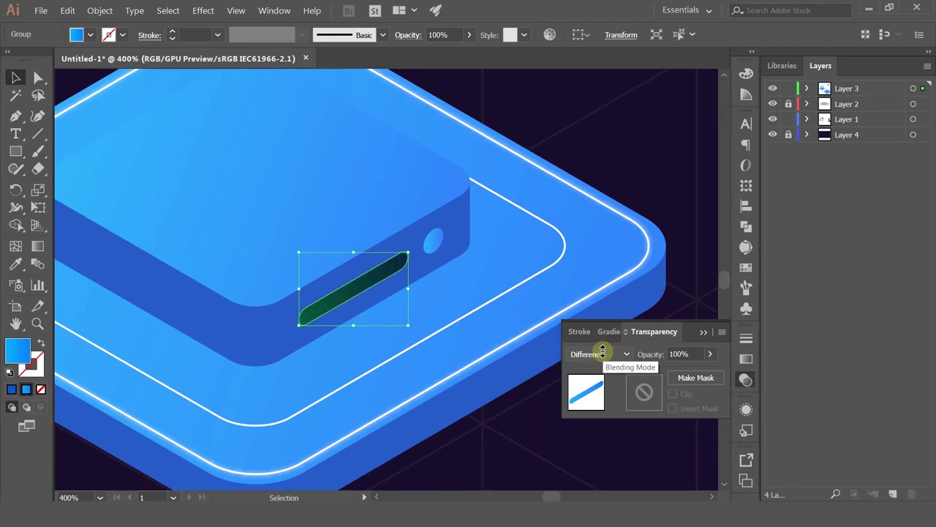
scroll(603, 352, up, 4)
click(603, 353)
click(596, 78)
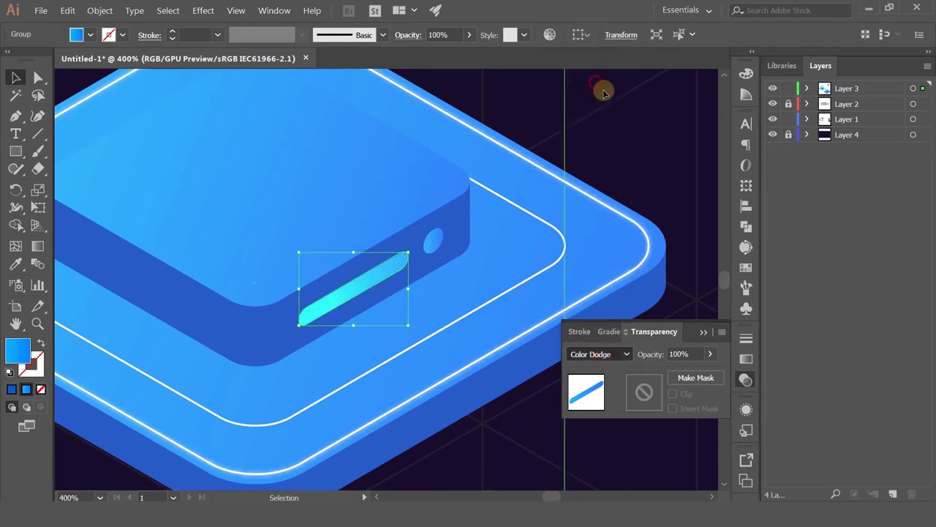
click(660, 144)
Unlock Layer 2 and select its isometric grid.
scroll(359, 306, up, 3)
mouse_move(462, 171)
mouse_down()
mouse_move(442, 188)
mouse_move(459, 159)
mouse_move(450, 159)
mouse_move(472, 173)
mouse_move(460, 160)
mouse_up()
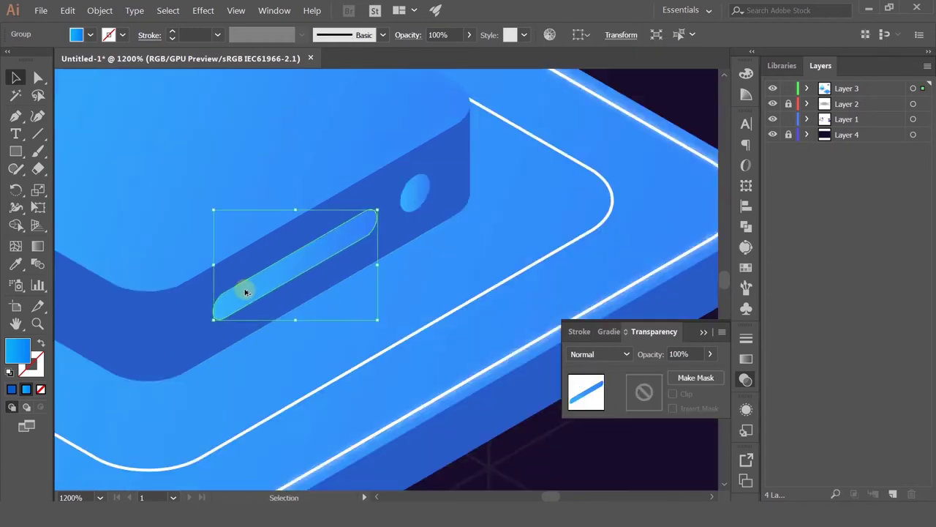
scroll(245, 292, down, 2)
drag(189, 348, 322, 210)
click(793, 119)
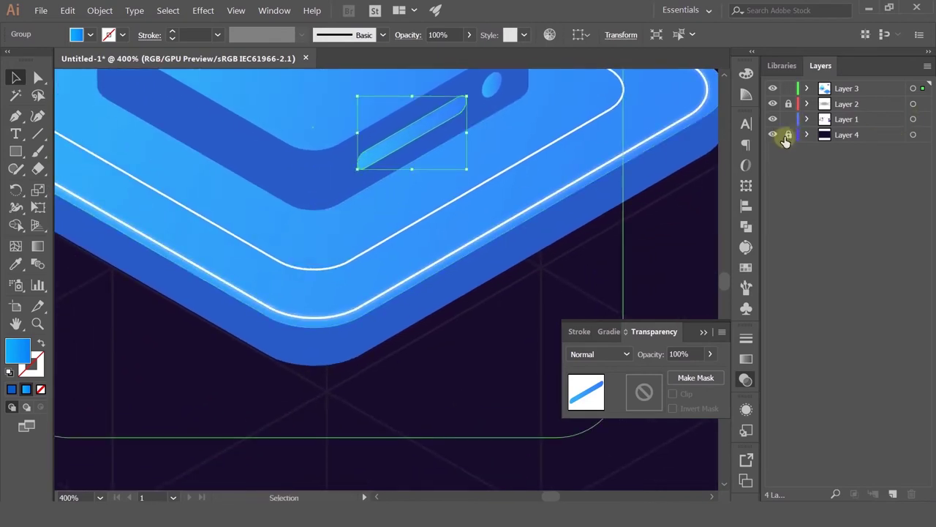
alt+scroll(461, 249, down, 3)
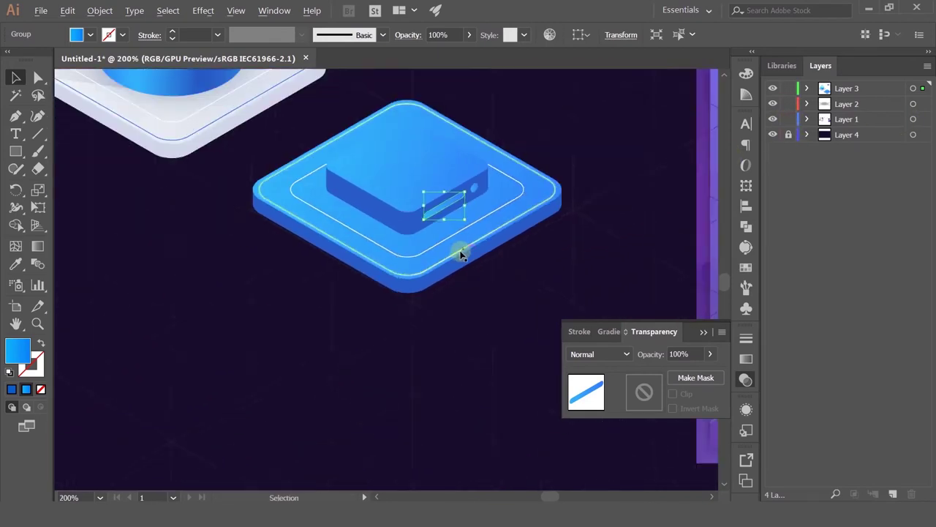
click(449, 326)
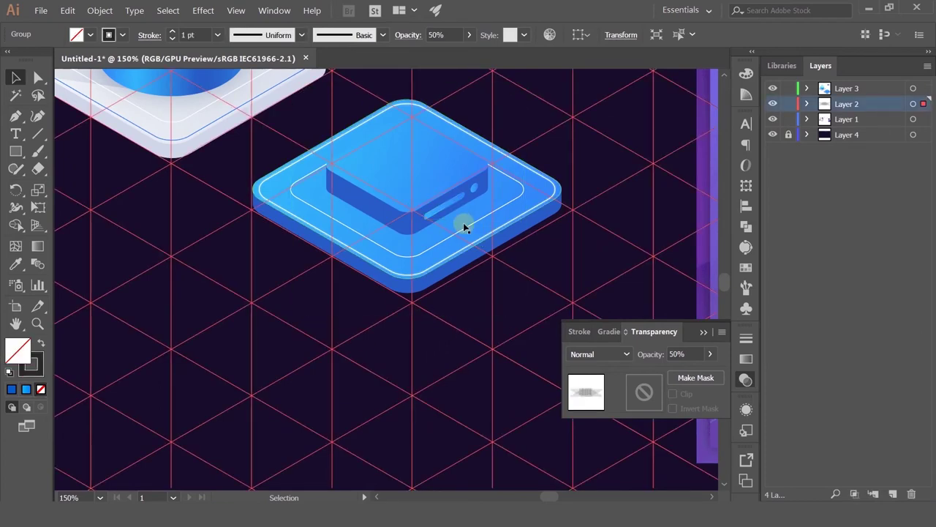
Shift the isometric grid slightly near the strip's lower end and bring Layer 2 above Layer 3.
alt+scroll(463, 222, up, 3)
alt+scroll(368, 207, up, 2)
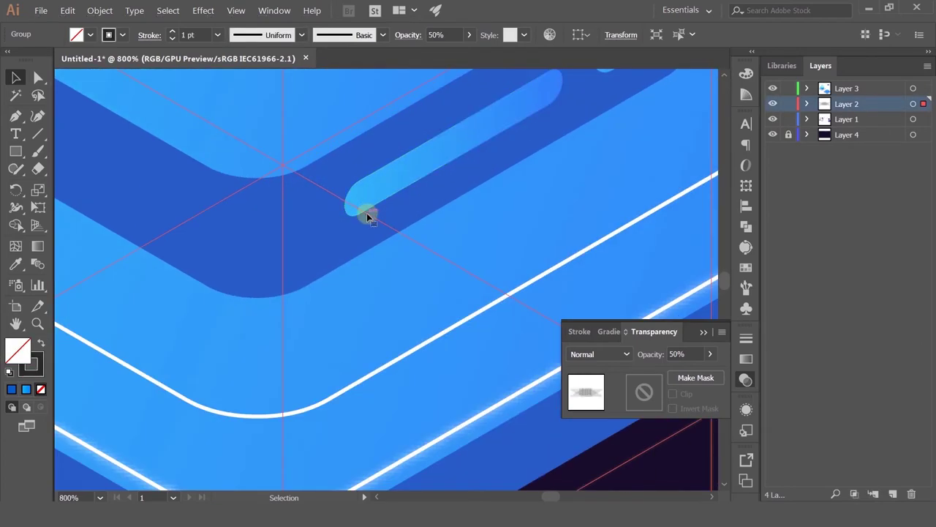
drag(373, 216, 362, 221)
drag(839, 105, 841, 84)
click(836, 104)
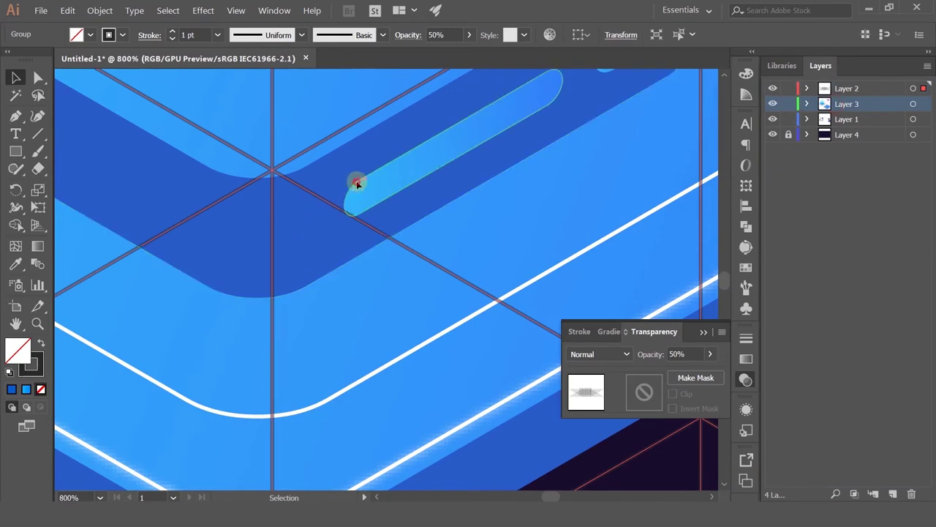
Move the gradient strip slightly toward the block's front corner, following the isometric direction of the grid.
click(358, 184)
key(space)
drag(445, 184, 356, 354)
drag(291, 339, 273, 329)
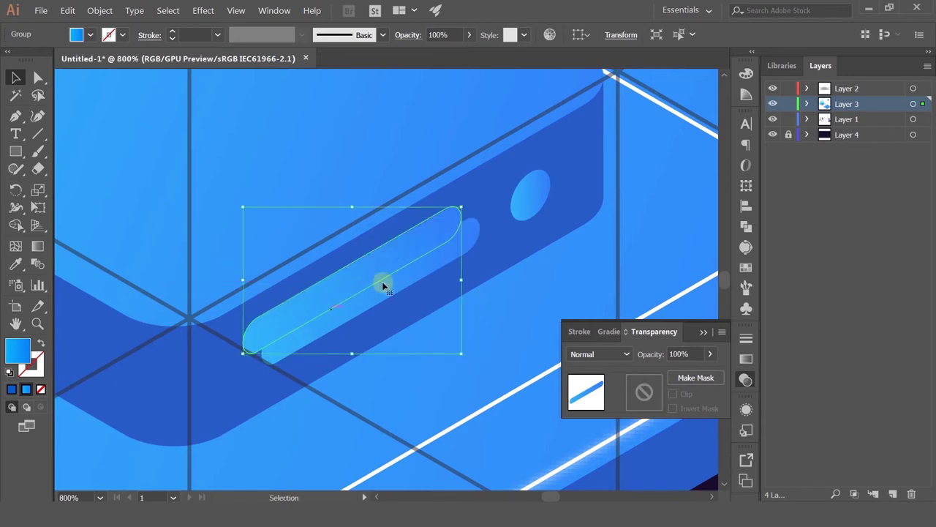
Subtract the upper offset strip from the original strip with Minus Front, leaving a thin crescent along the lower edge.
key(a)
key(v)
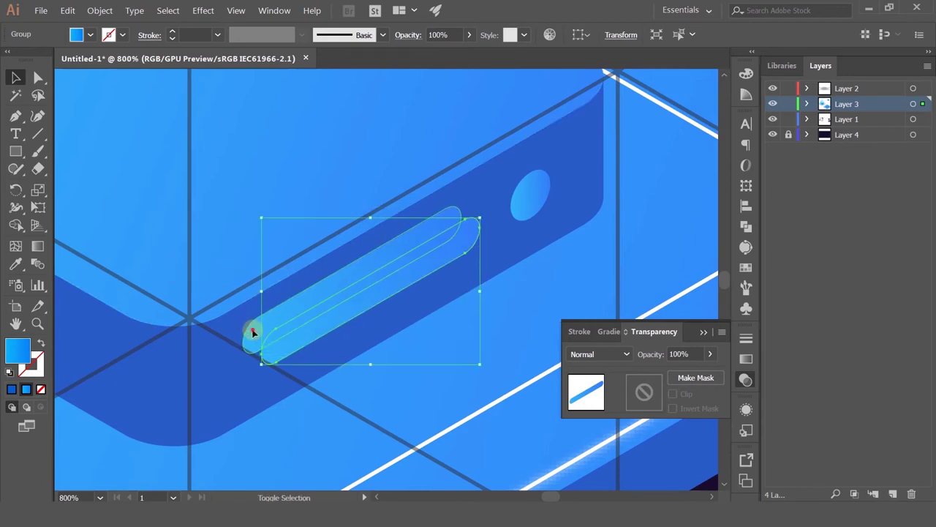
click(747, 231)
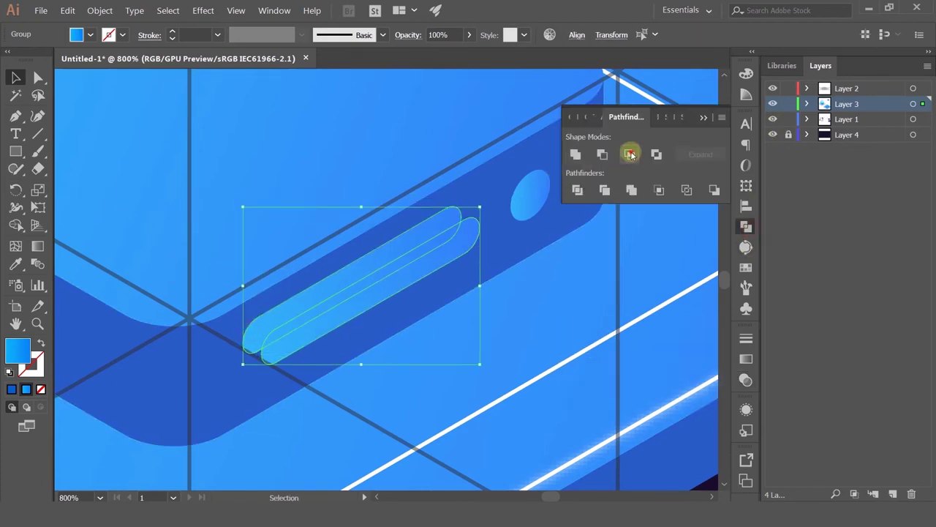
click(629, 155)
click(648, 155)
click(602, 155)
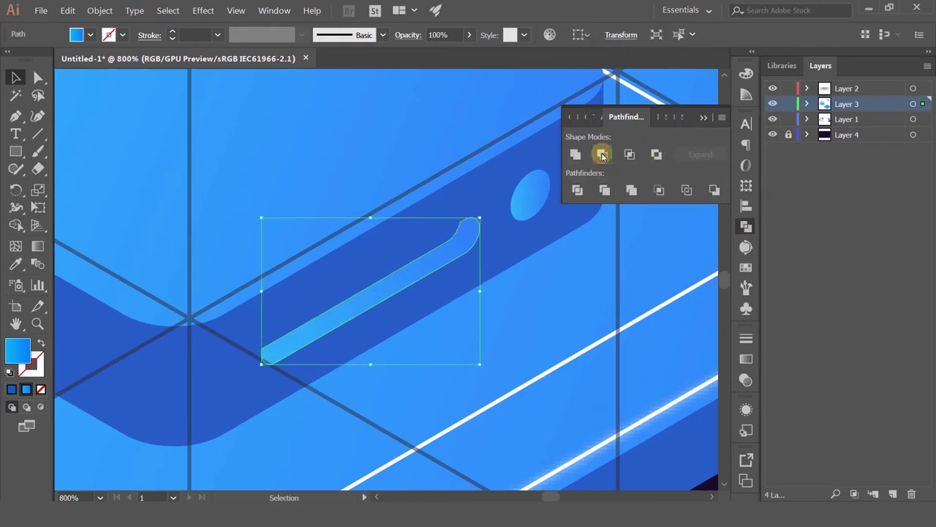
Fill the crescent-shaped strip with solid dark blue and set its blending mode to Multiply.
click(12, 388)
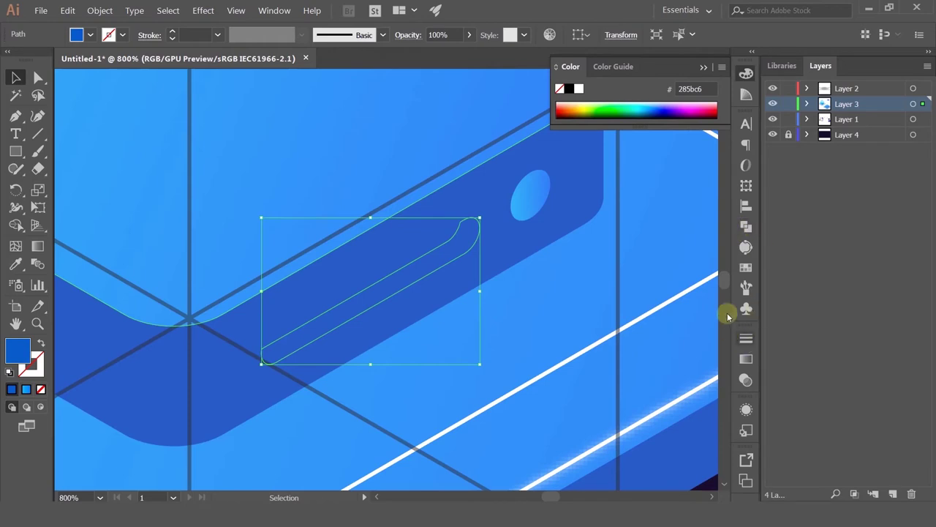
click(748, 272)
click(747, 361)
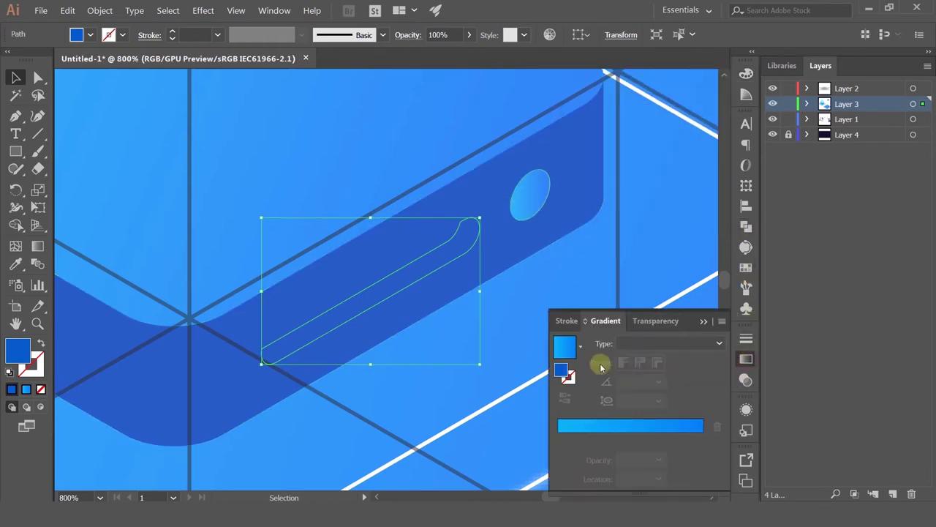
click(658, 331)
click(599, 354)
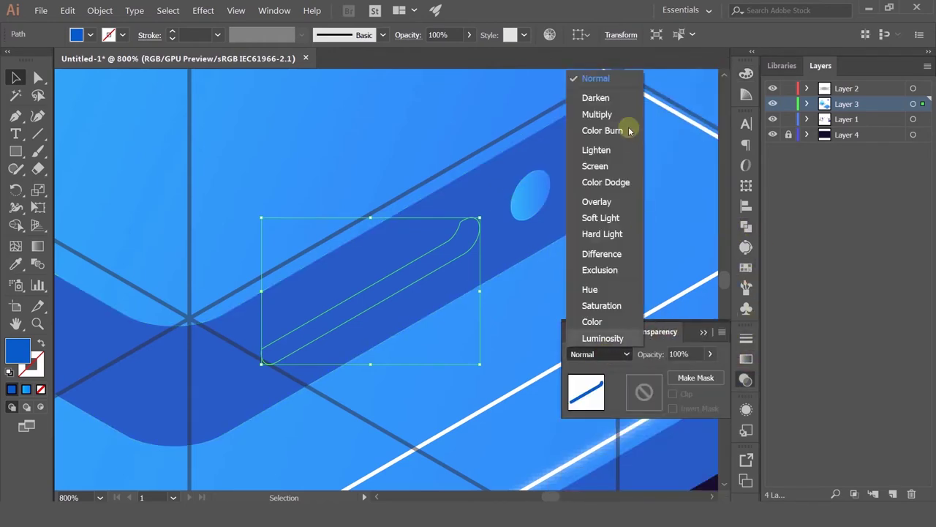
click(582, 114)
Paste the full gradient strip in place and send it behind the dark crescent shape.
key(a)
key(ctrl+f)
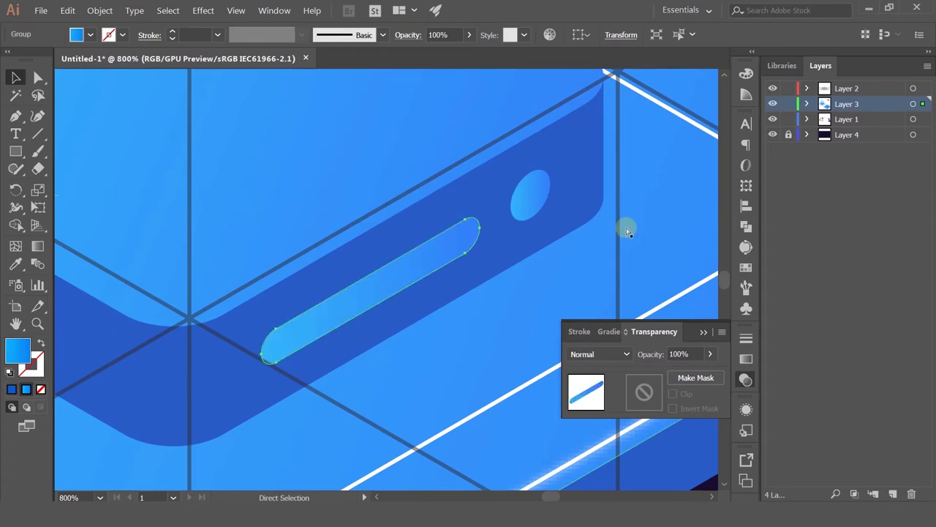
key(ctrl+[)
key(v)
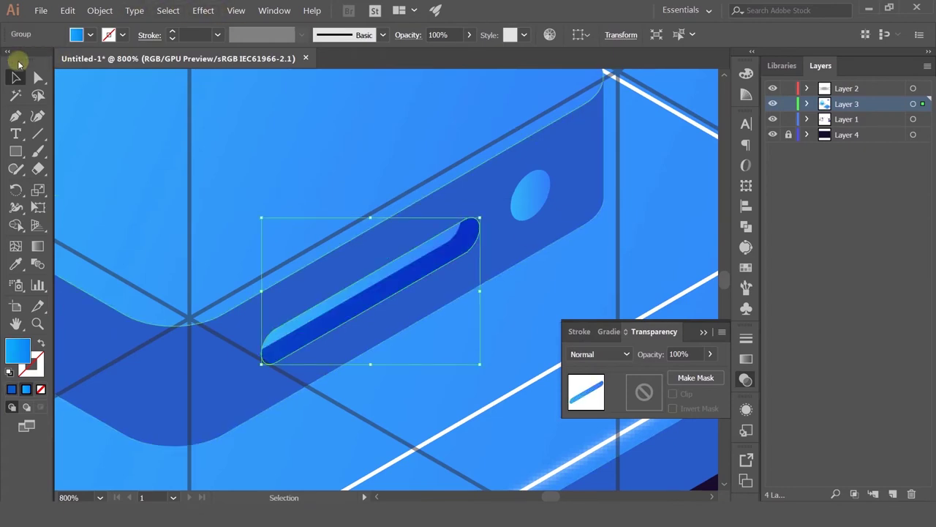
Reduce the opacity of the slot's dark Multiply shape to 72%.
key(ctrl+minus)
key(ctrl+minus)
key(ctrl+minus)
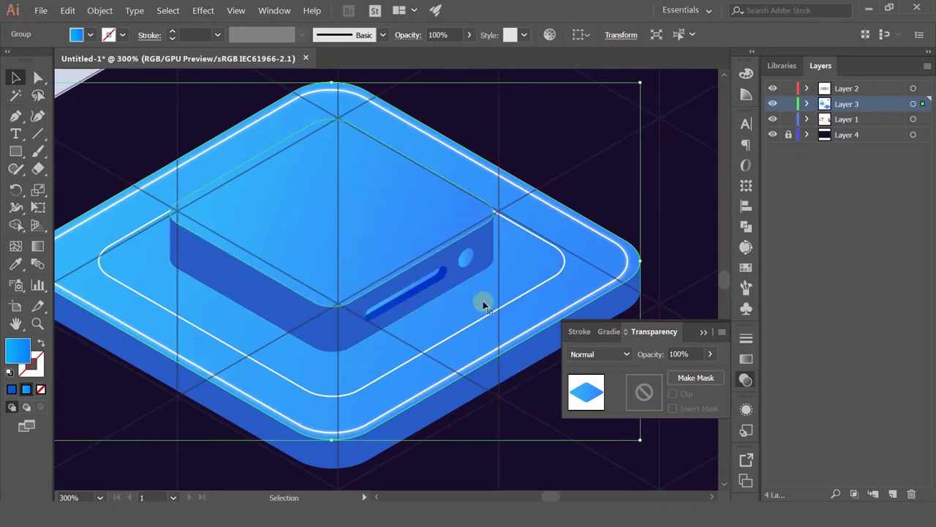
scroll(464, 265, up, 3)
click(422, 280)
click(598, 354)
click(596, 388)
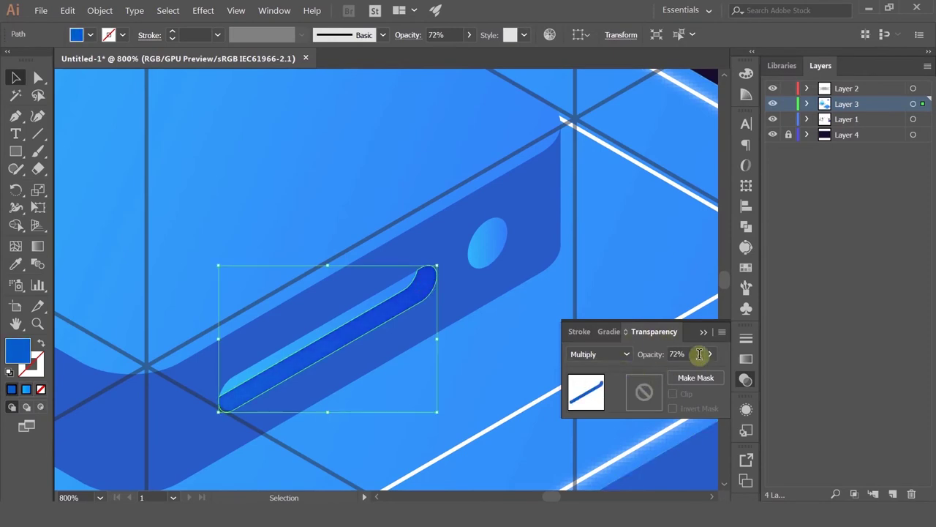
click(680, 229)
scroll(680, 230, down, 4)
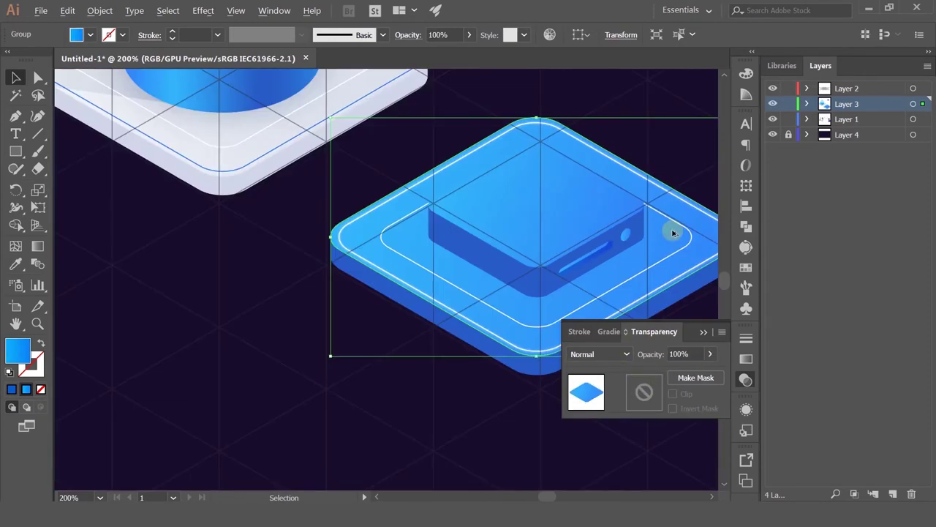
Add a smaller centred copy of the oval button and give it the platform line's white 1 pt stroke without fill.
drag(576, 196, 453, 205)
click(664, 181)
scroll(544, 225, up, 5)
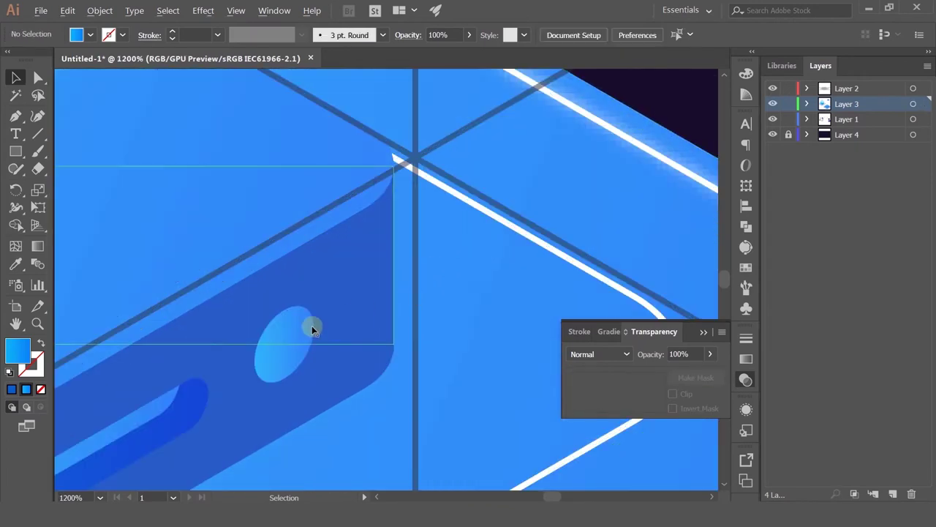
click(283, 343)
key(v)
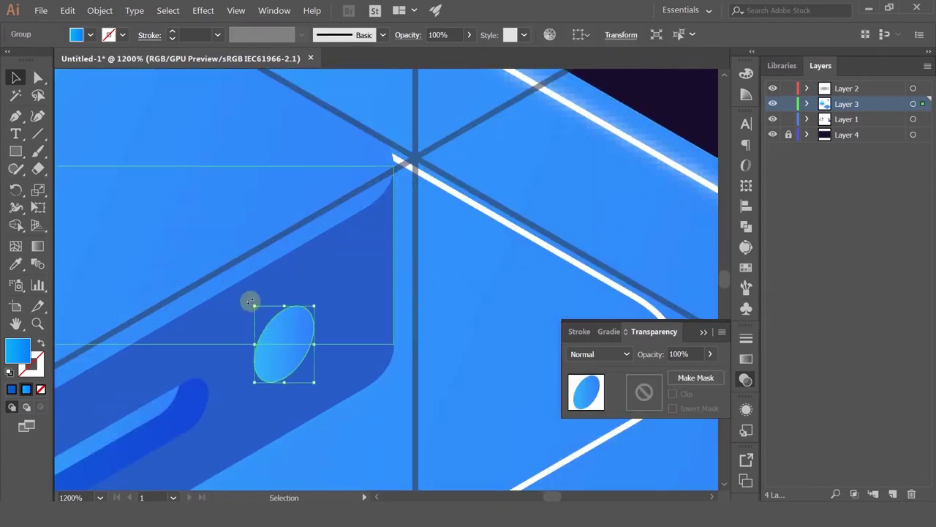
key(i)
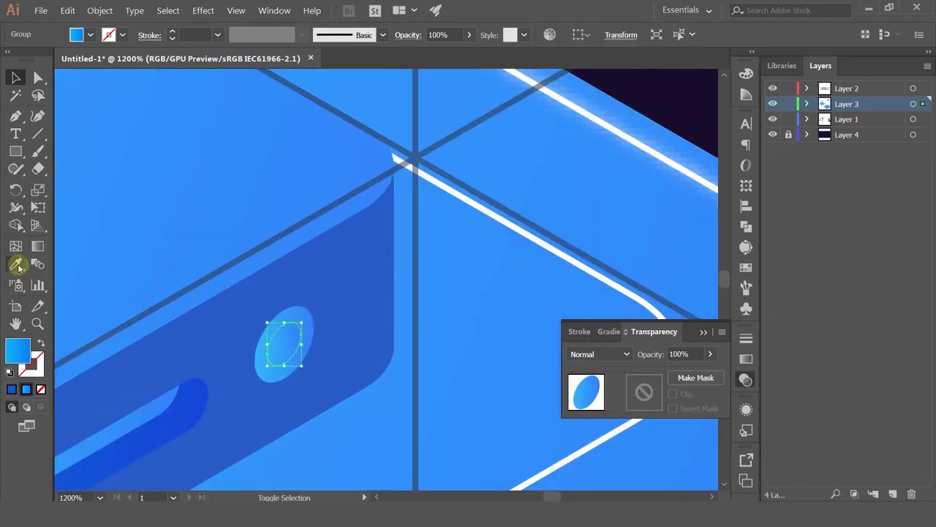
click(480, 206)
click(15, 77)
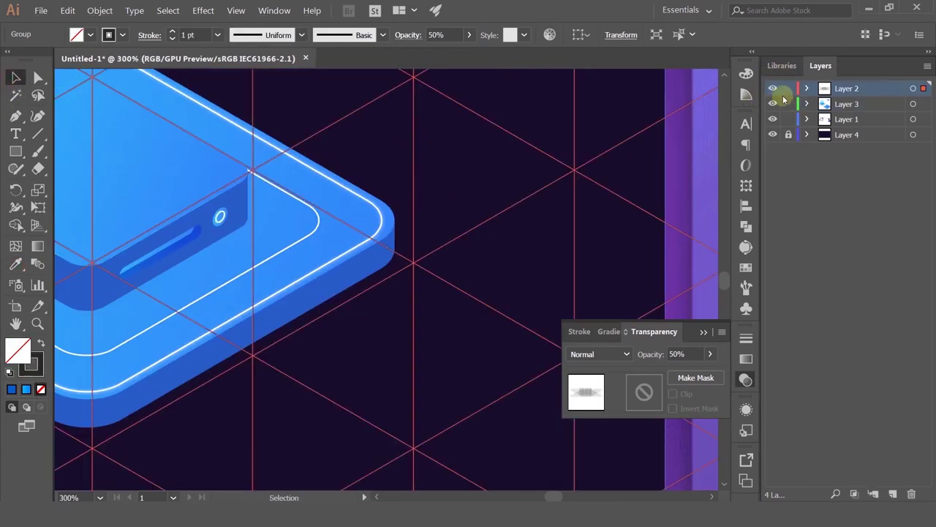
Lock the isometric grid's Layer 2 and place it below Layer 3.
click(788, 88)
drag(534, 217, 794, 221)
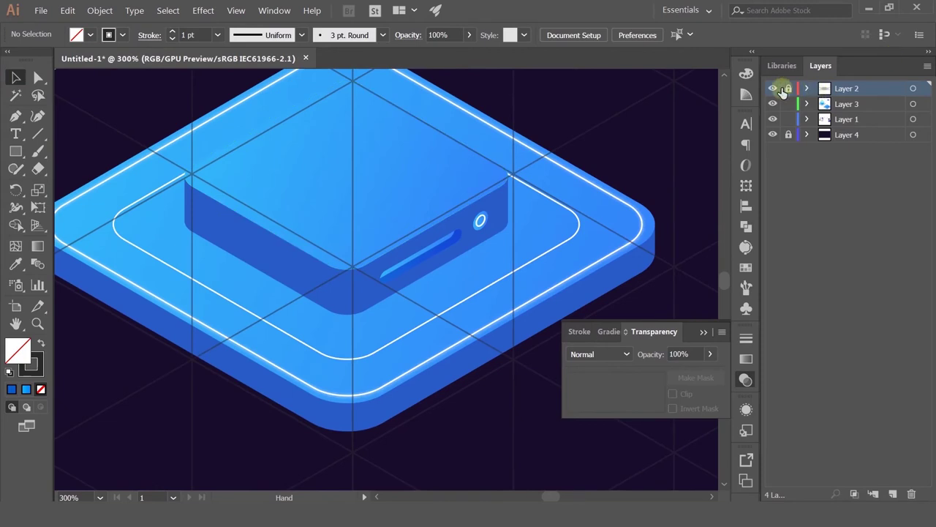
drag(830, 89, 797, 117)
scroll(489, 236, down, 1)
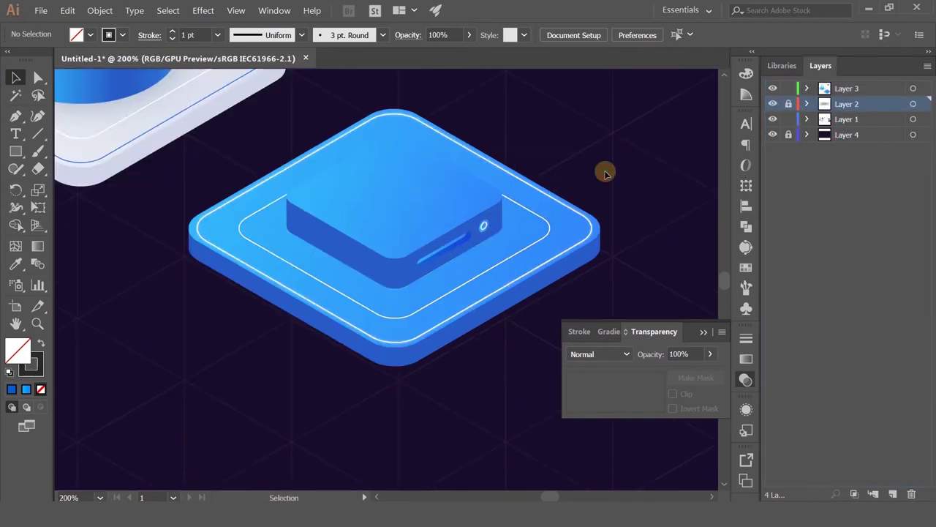
Set the blending mode of the button's white inner ring to Overlay.
drag(567, 169, 585, 210)
scroll(511, 272, up, 4)
click(467, 264)
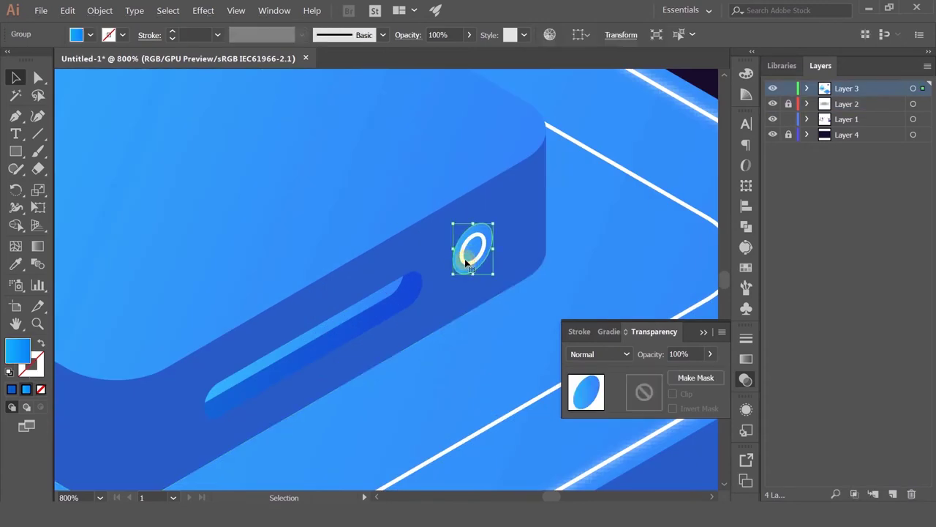
click(468, 265)
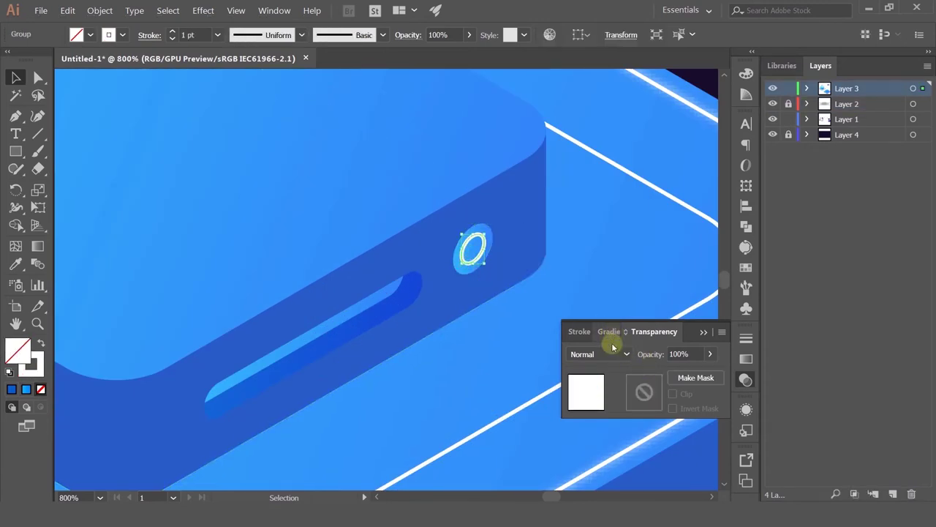
scroll(610, 357, down, 2)
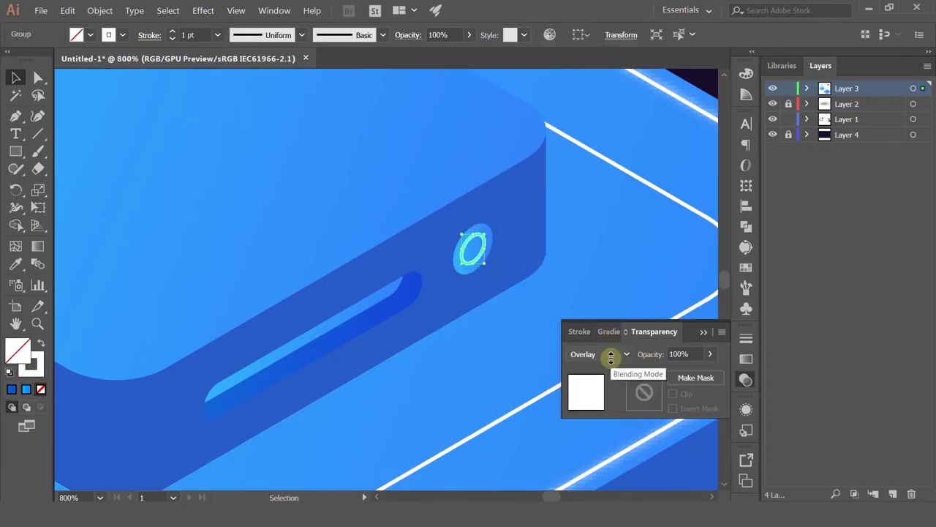
click(664, 154)
scroll(664, 154, down, 3)
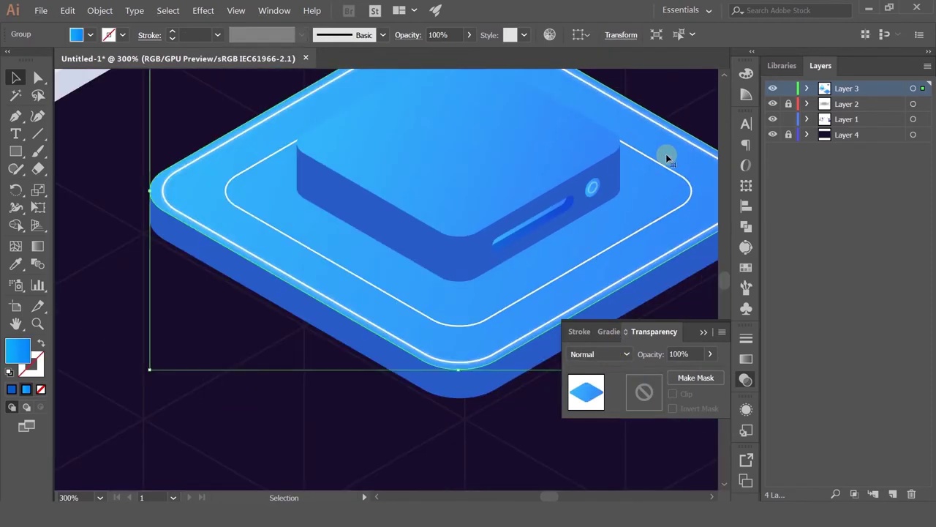
drag(664, 154, 577, 224)
ctrl+click(243, 239)
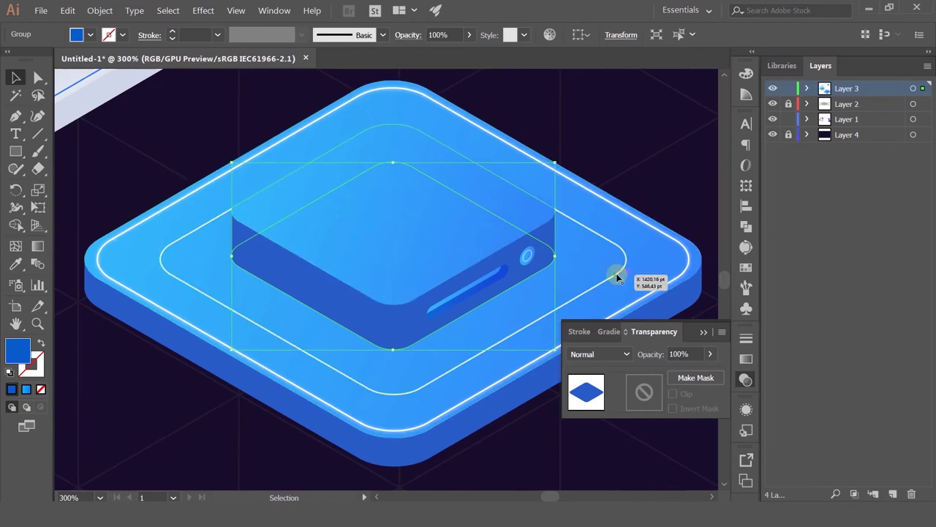
click(498, 123)
scroll(498, 123, down, 1)
scroll(384, 259, down, 2)
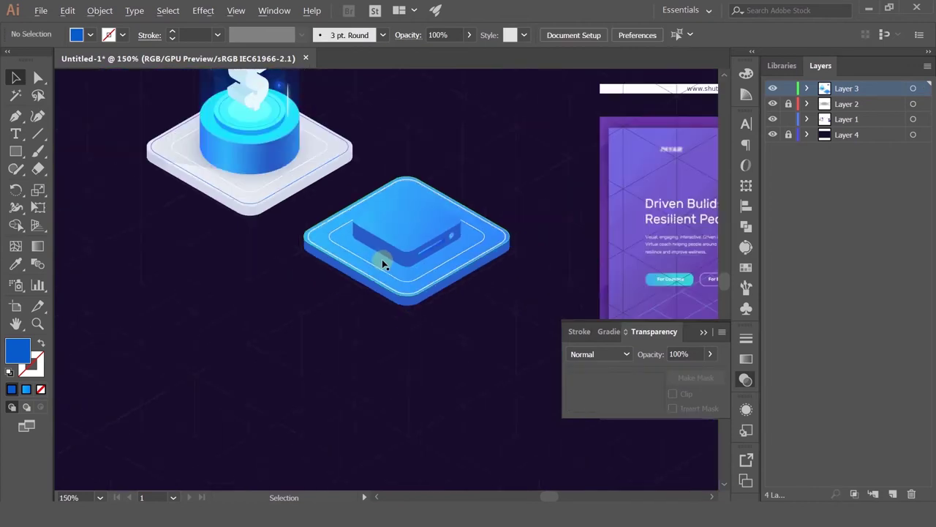
drag(388, 203, 393, 294)
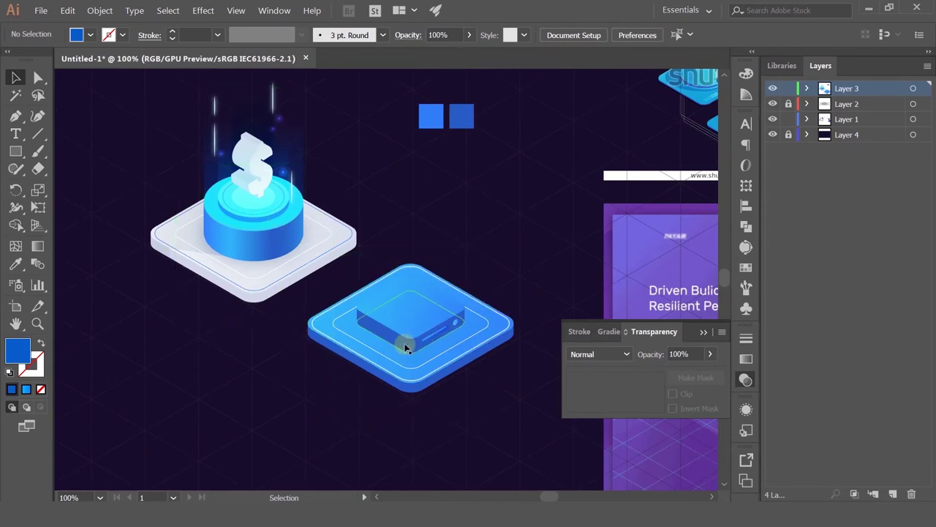
Try to apply the cylinder's side gradient to the block's lower diamond shape and undo it.
alt+scroll(406, 347, up, 2)
click(385, 329)
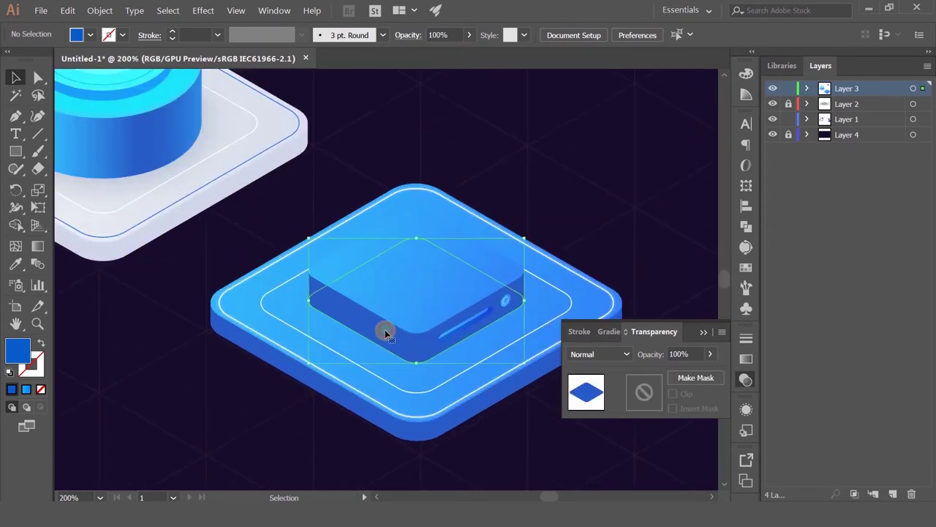
click(16, 265)
click(150, 152)
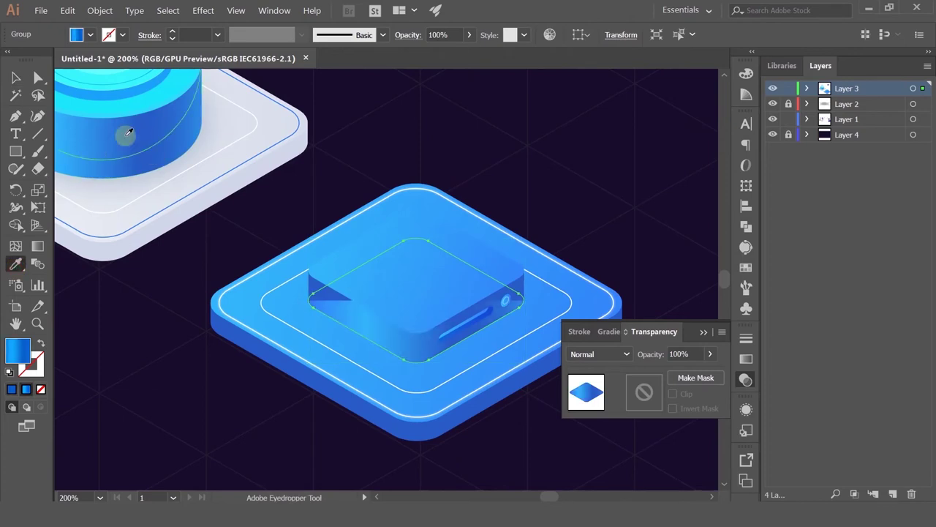
key(ctrl+z)
click(11, 83)
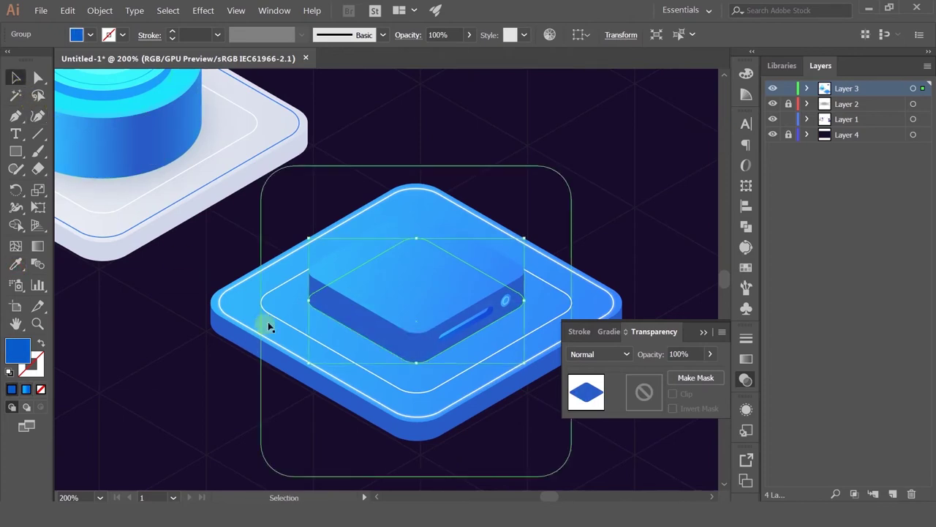
Unite the block's lower diamond with its dark side shape into a single path.
shift+click(315, 290)
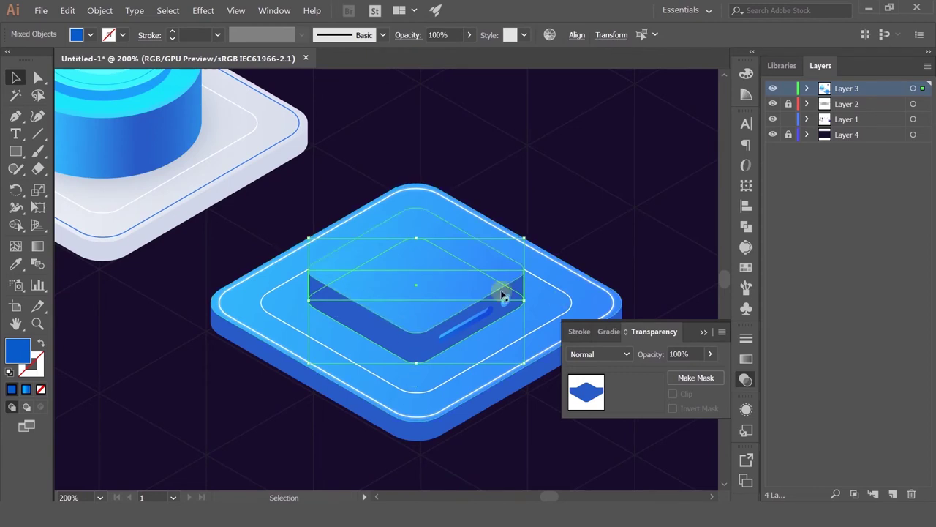
click(746, 360)
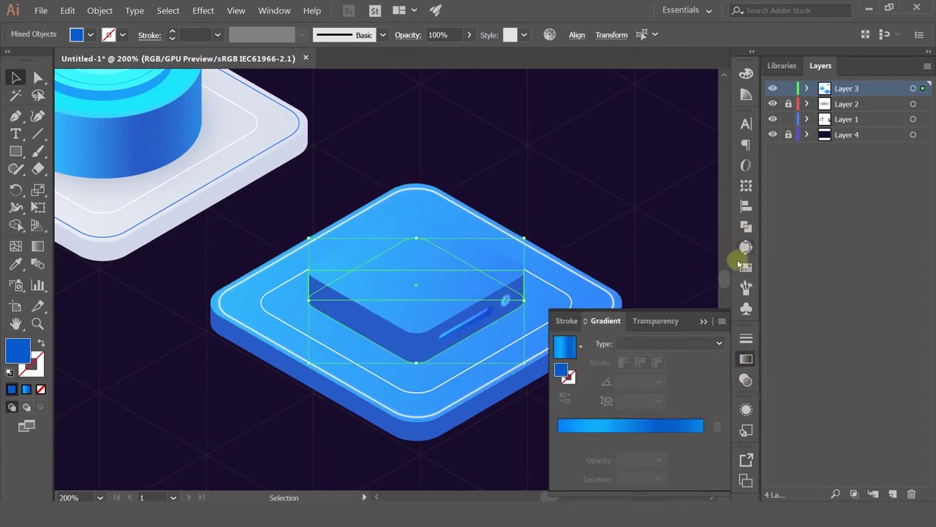
click(746, 226)
click(575, 154)
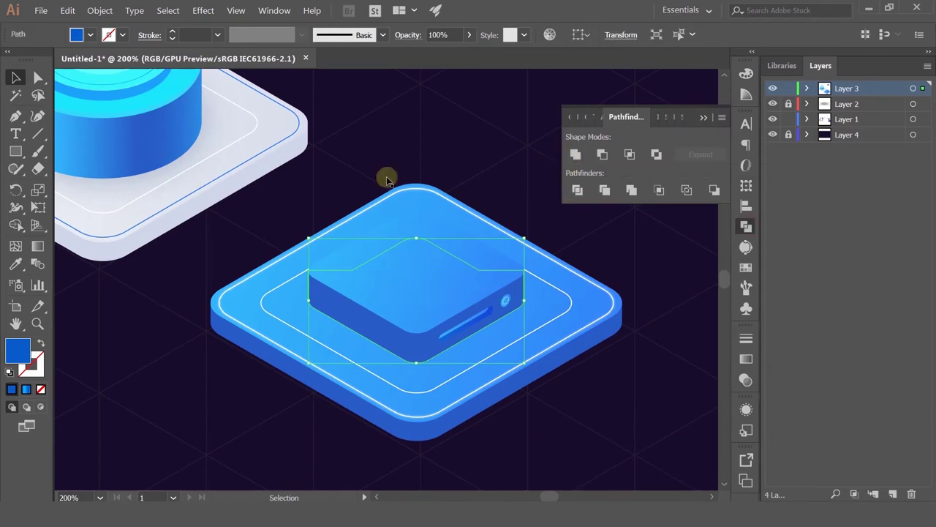
Copy the cylinder's side gradient onto the block's united side shape with the Eyedropper tool.
click(15, 246)
click(17, 264)
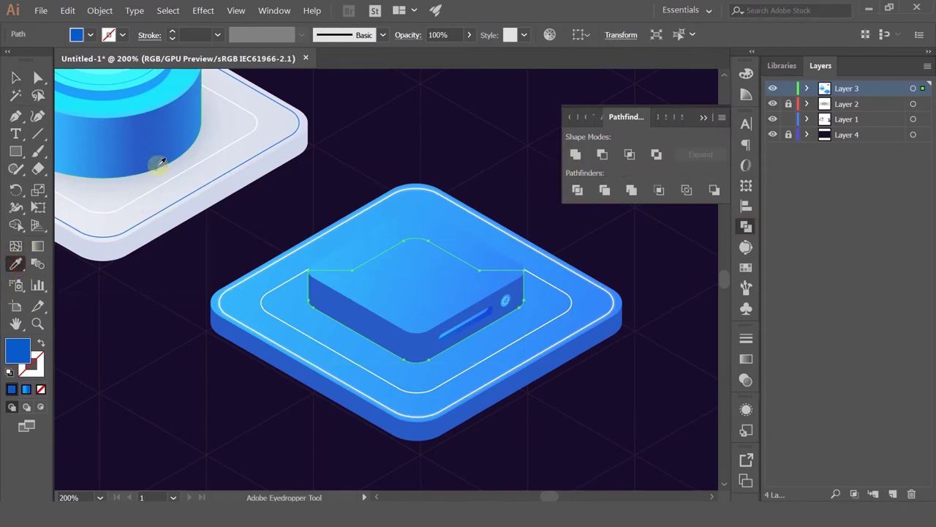
click(160, 149)
key(v)
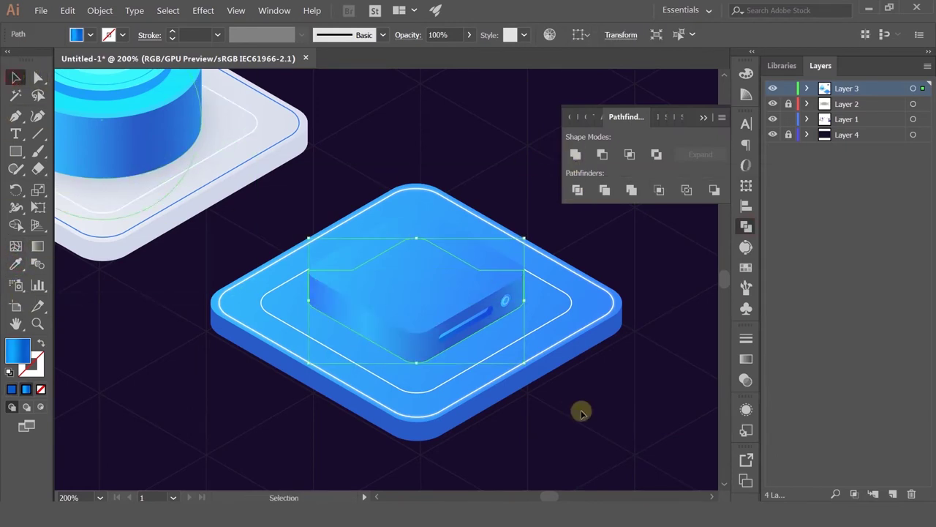
Move the side gradient's light blue stop to 48,76% and the midpoint before it to 28,24%.
drag(581, 409, 586, 359)
click(746, 358)
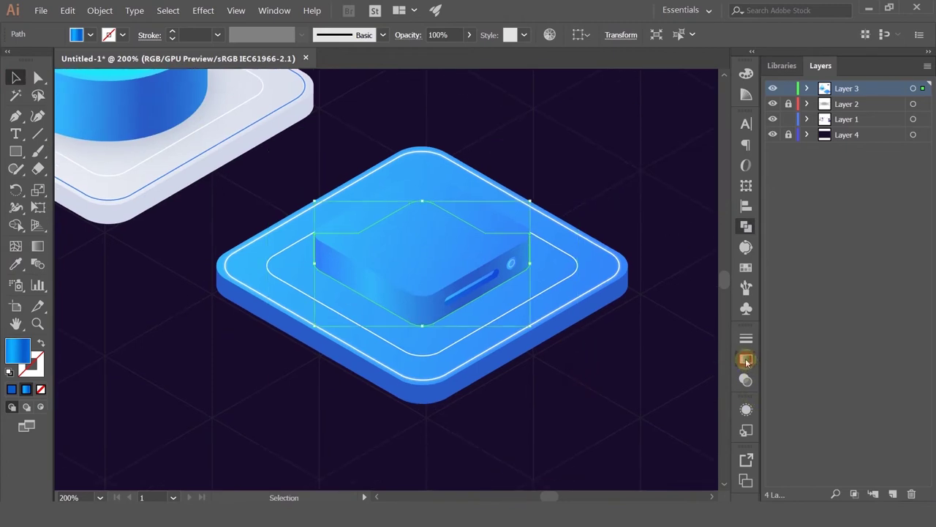
drag(597, 438, 616, 441)
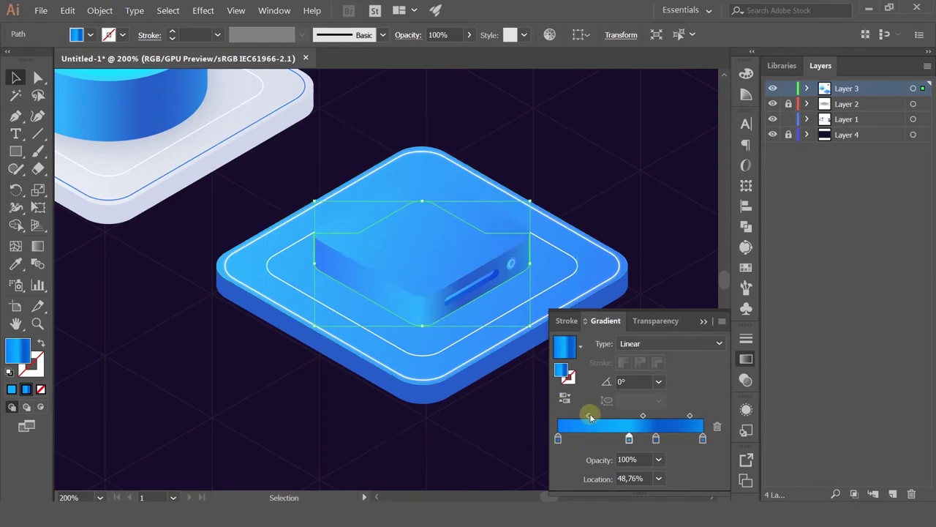
drag(589, 415, 582, 415)
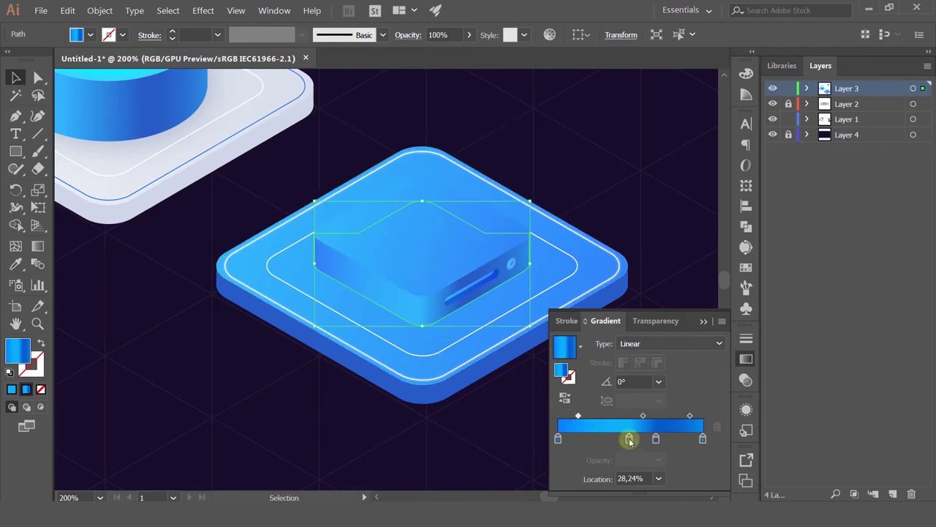
Move a light blue stop of the block's side gradient to 0,51% and recolor it to #33d4ff.
drag(629, 437, 561, 443)
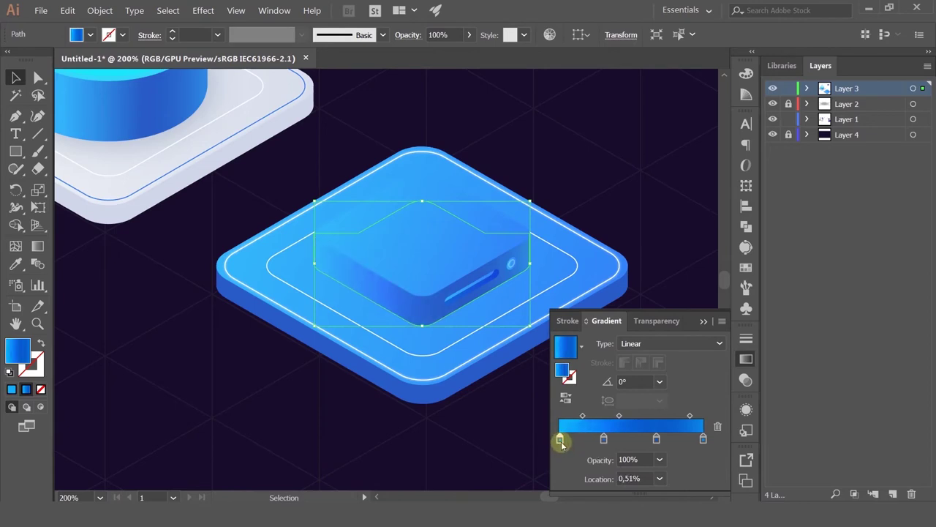
double_click(560, 439)
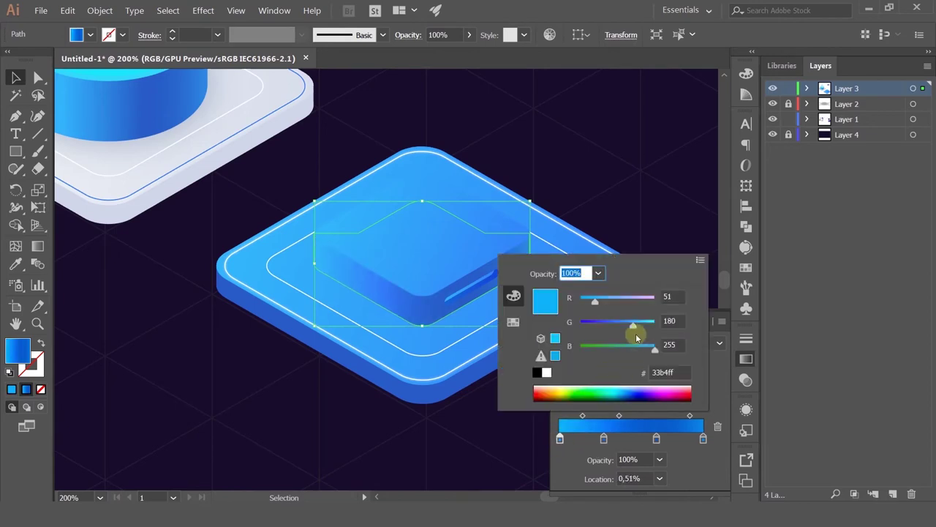
drag(636, 337, 644, 325)
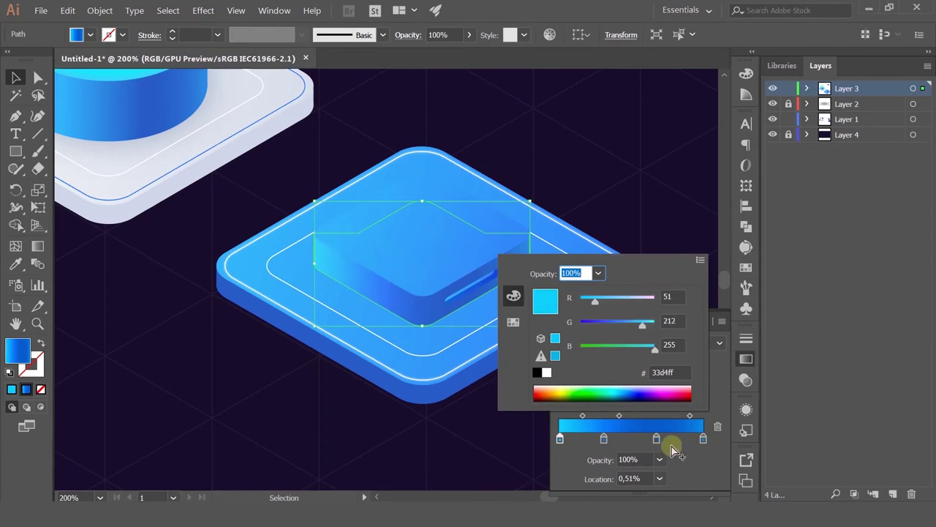
click(587, 456)
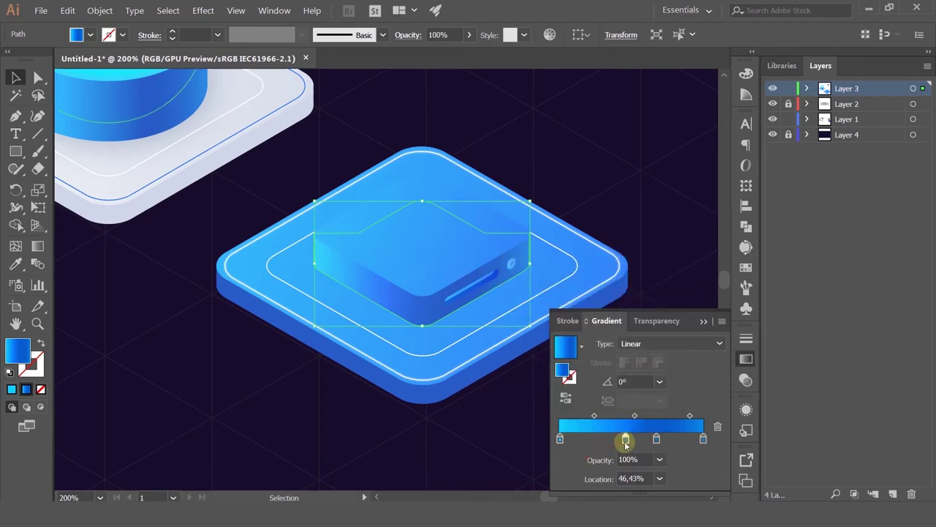
drag(659, 439, 656, 487)
click(627, 440)
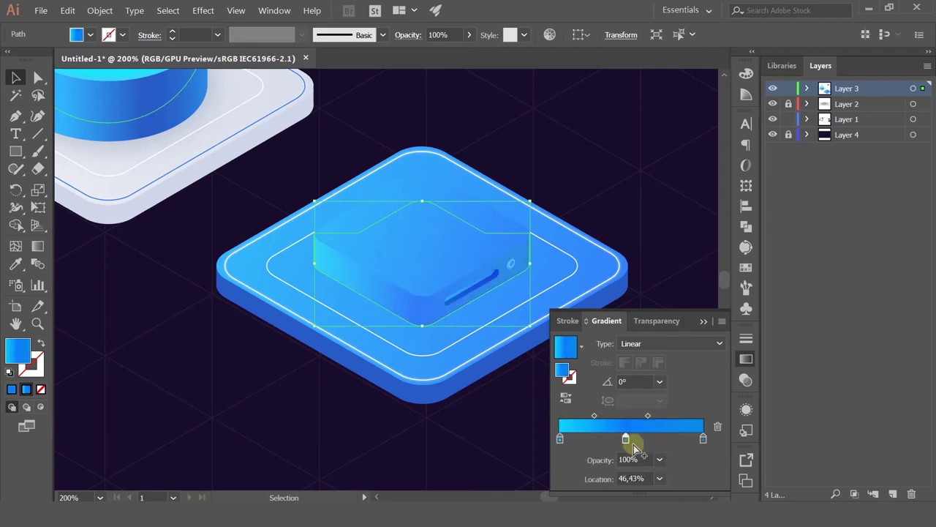
key(ctrl+z)
Move the side gradient's dark blue stop to 75,62% and place two neighbouring blue stops at 45,11% and 51,66%.
click(657, 439)
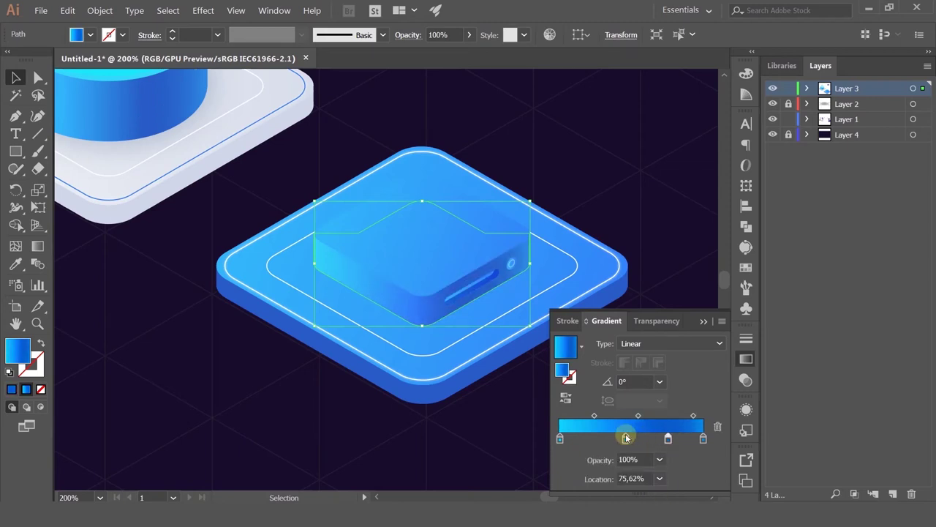
drag(627, 437, 637, 440)
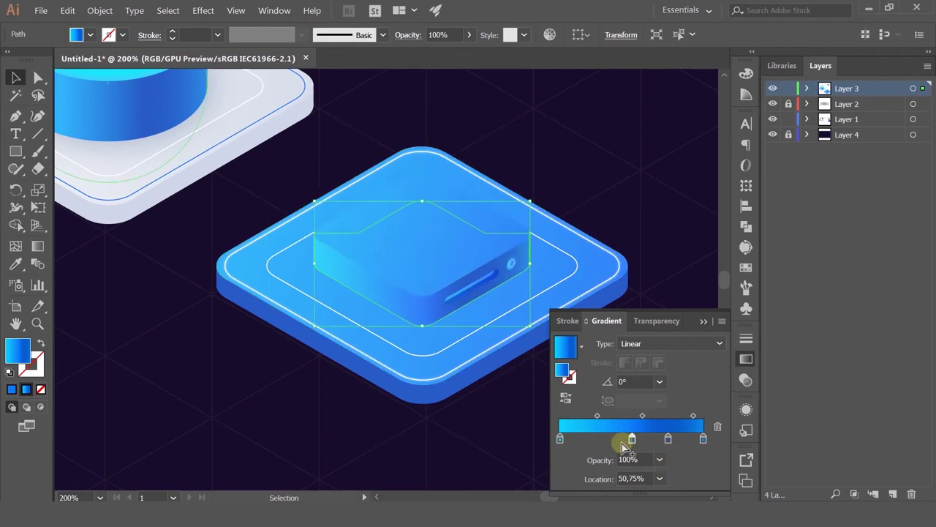
drag(606, 439, 635, 439)
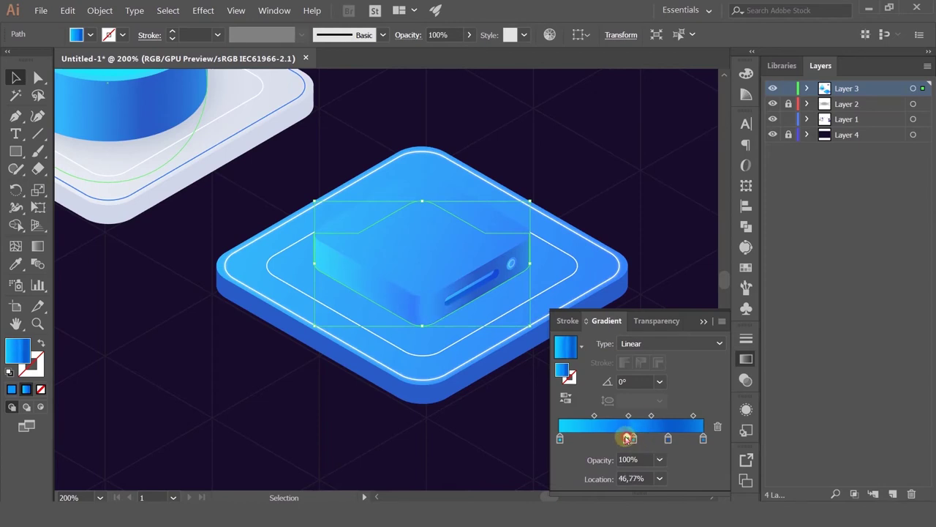
drag(626, 438, 624, 439)
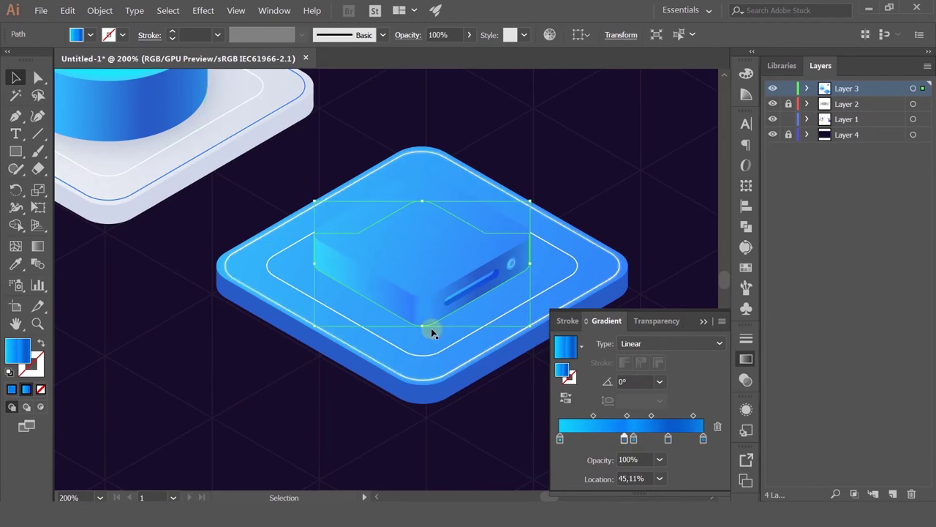
Recolor the side gradient's stop at 51,66% to #33afff.
double_click(633, 438)
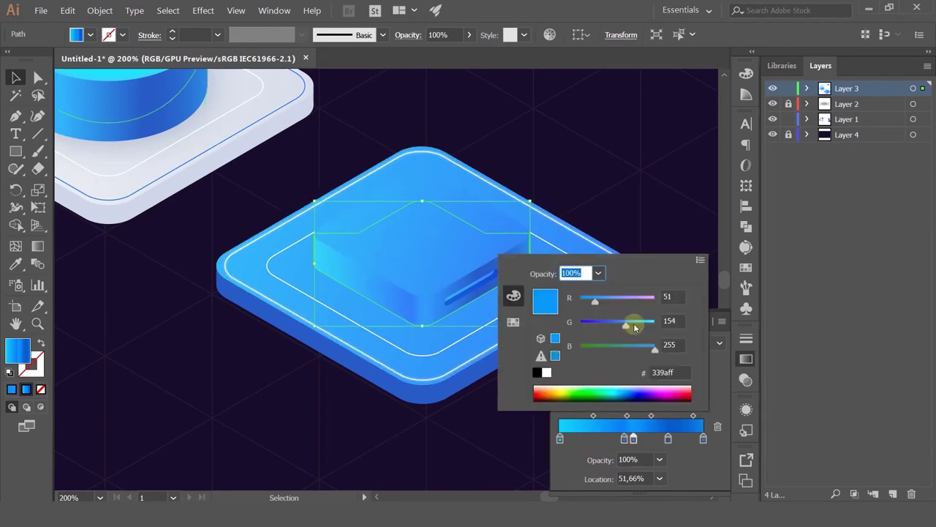
mouse_move(634, 327)
mouse_down()
mouse_move(668, 333)
mouse_move(640, 326)
mouse_up()
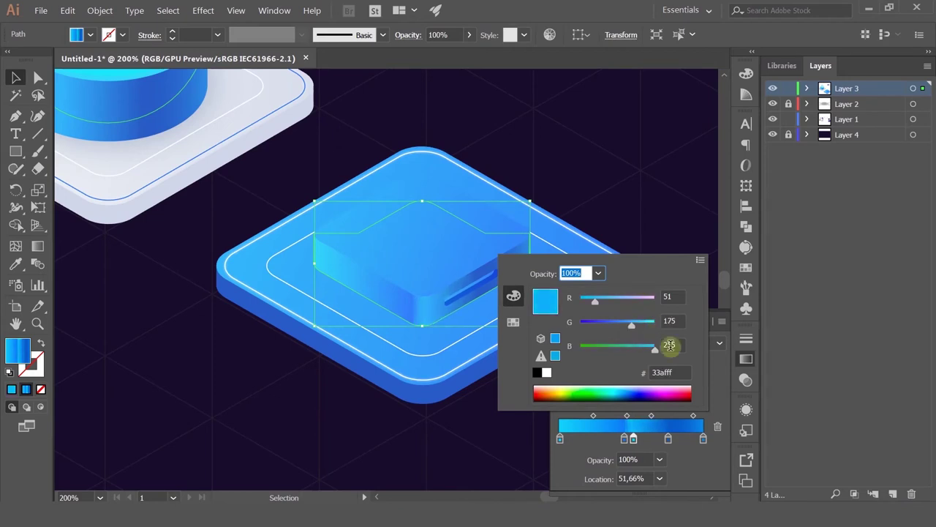
click(697, 465)
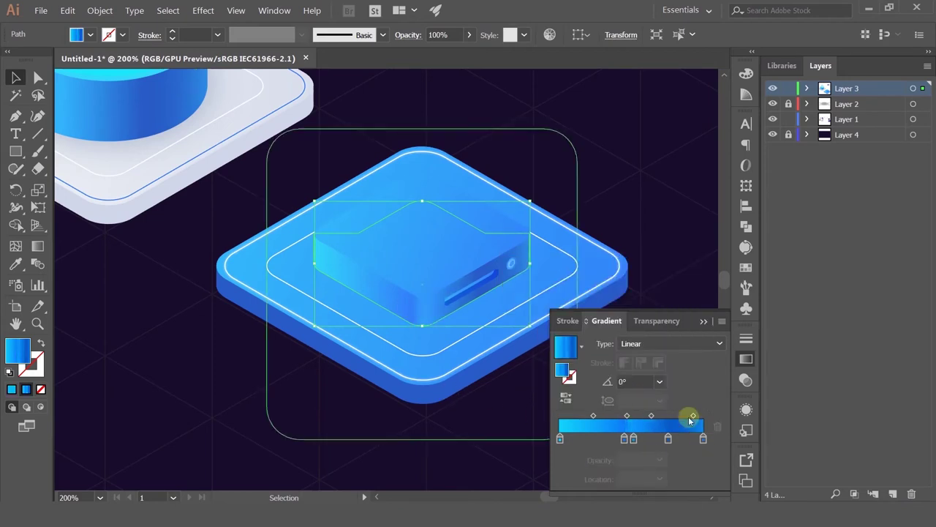
Move the side gradient's dark blue stop to 65,33% and the last midpoint to 79,08%, then deselect the block.
drag(667, 438, 660, 440)
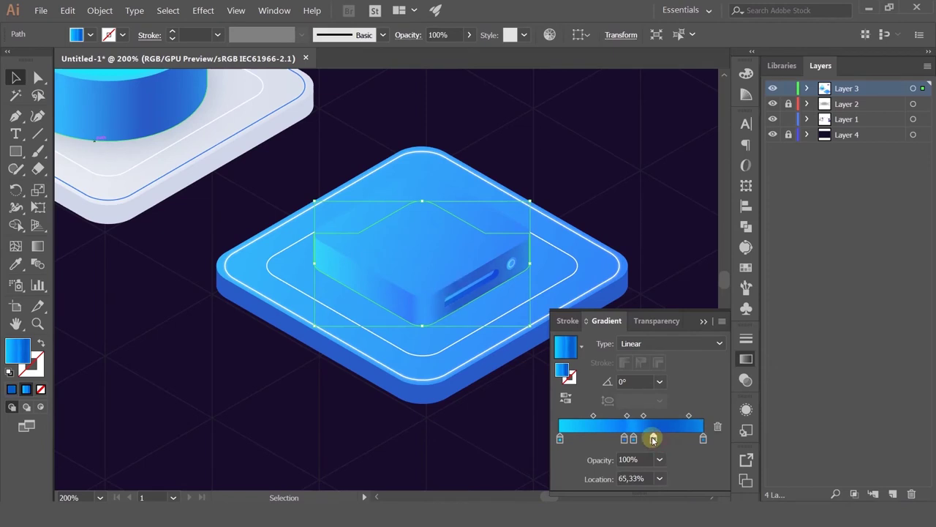
click(645, 415)
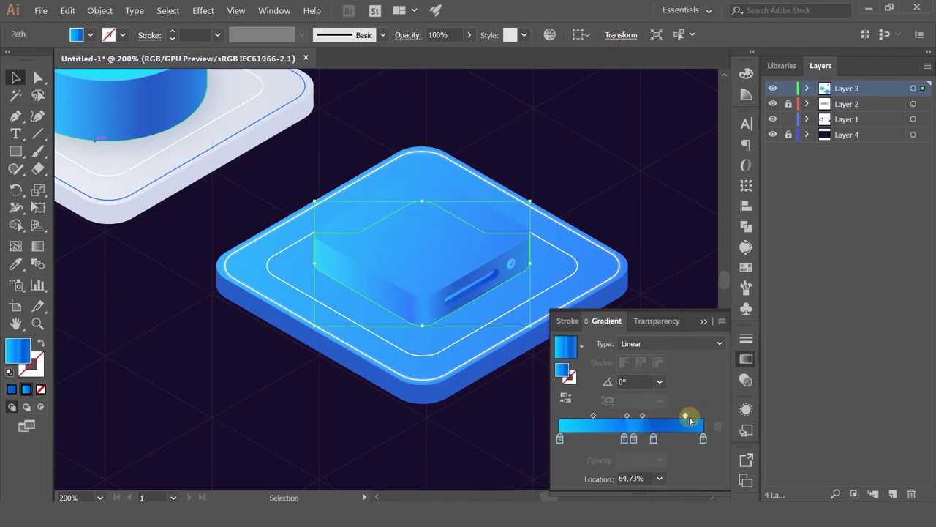
click(705, 440)
drag(686, 419, 695, 420)
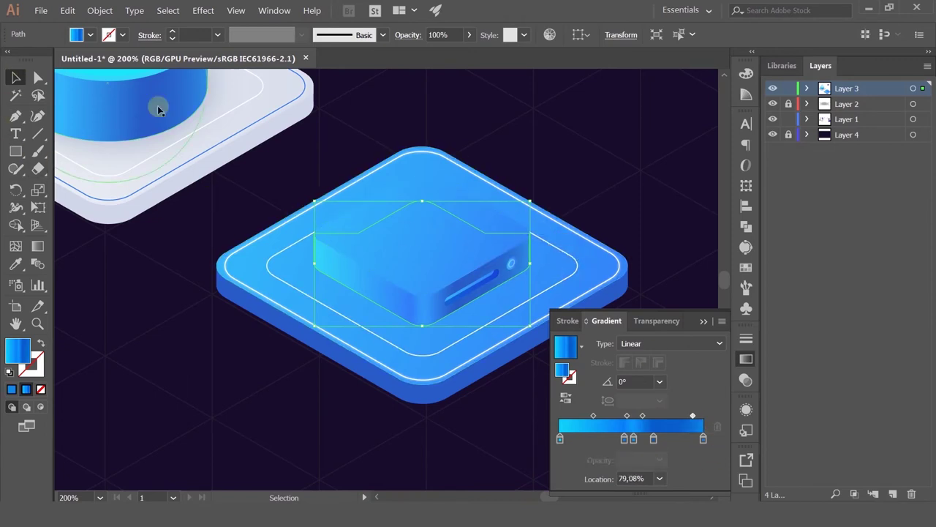
click(15, 95)
click(522, 261)
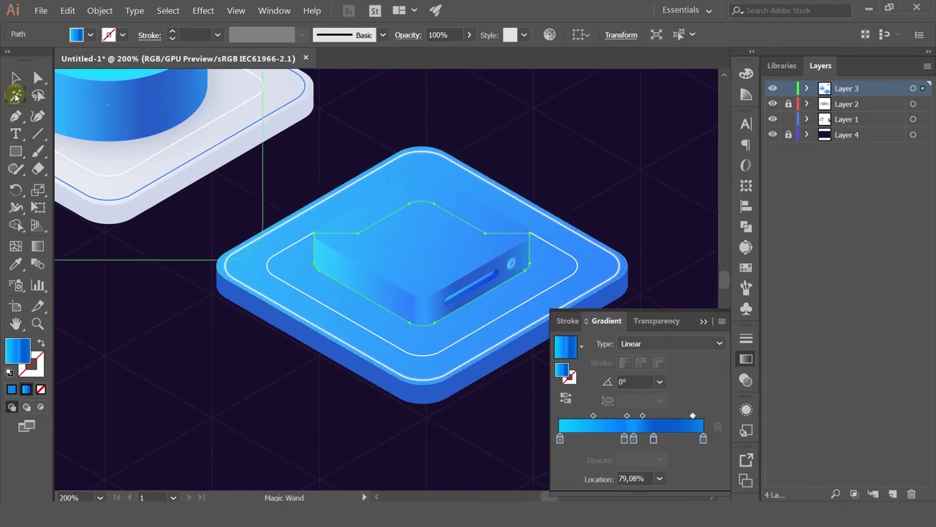
click(16, 79)
click(588, 138)
Fill the platform's inner outlined diamond with the white platform's light gradient using the Eyedropper tool.
scroll(589, 138, down, 1)
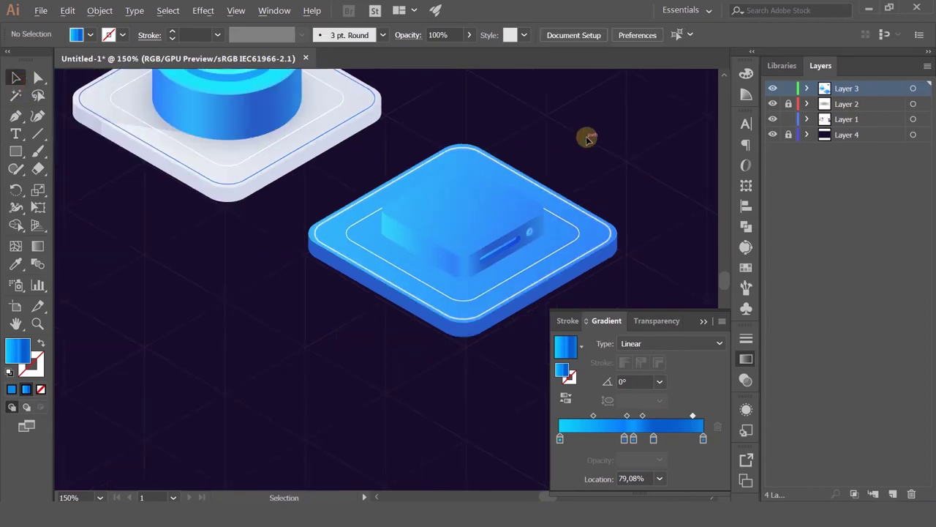
drag(520, 237, 443, 323)
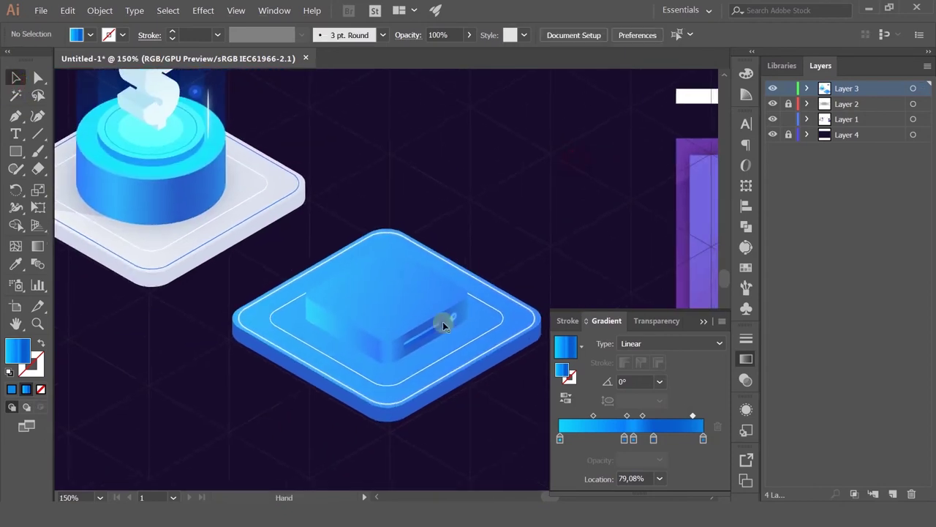
click(308, 348)
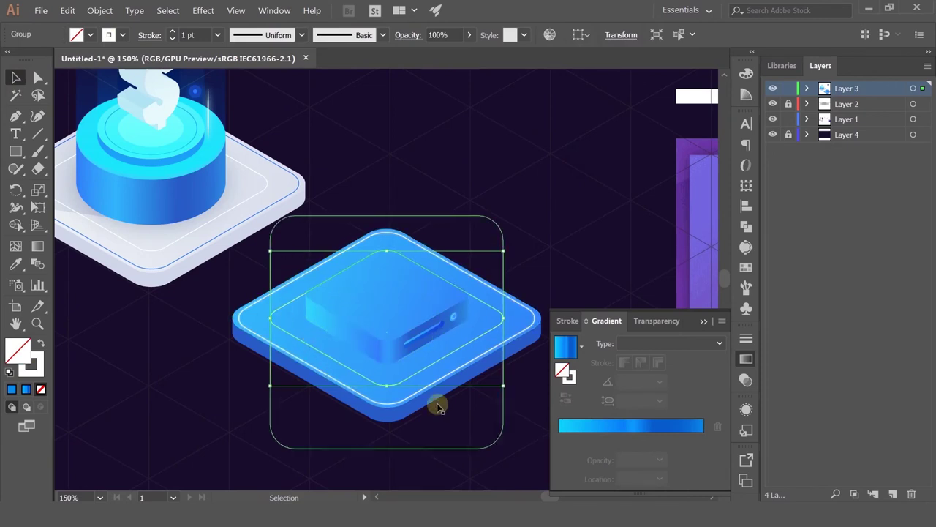
click(16, 264)
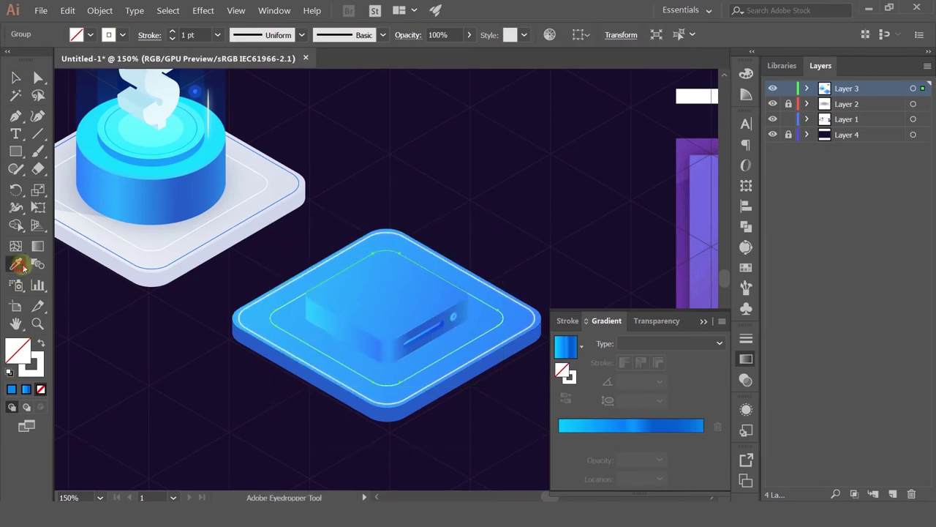
click(139, 234)
click(150, 261)
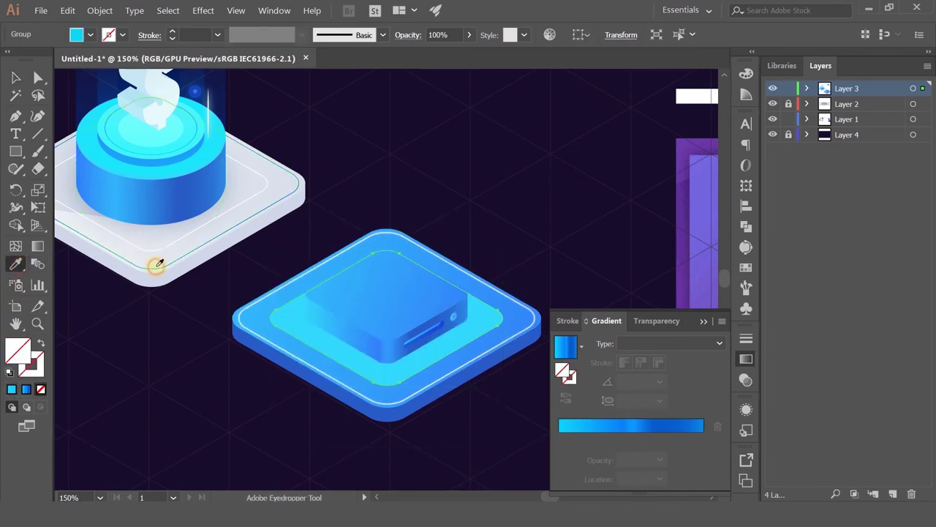
click(289, 177)
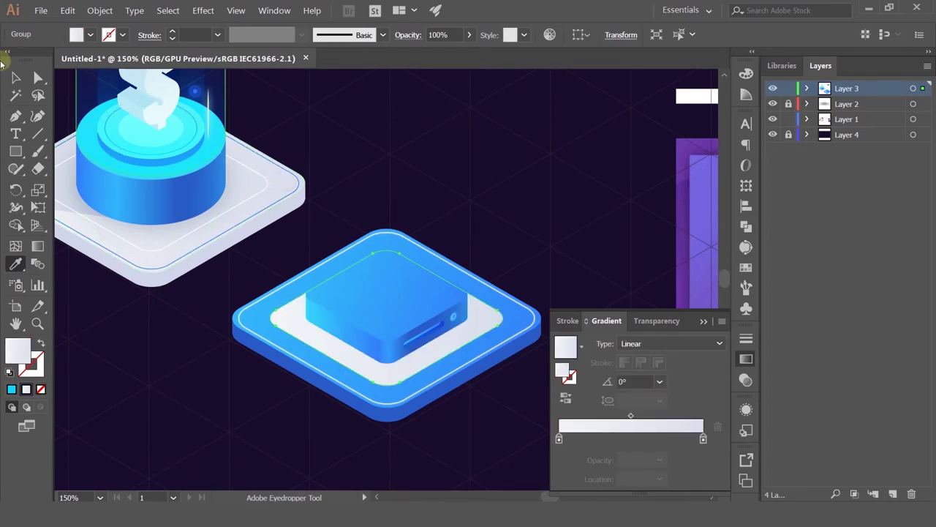
Redirect the inner diamond's light gradient diagonally across the platform at about -25,5° with the Gradient tool.
click(15, 95)
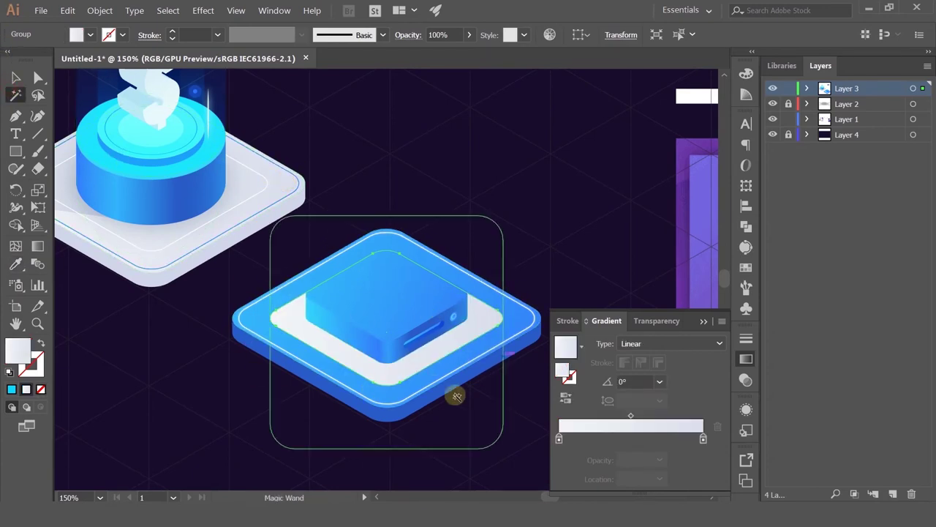
shift+click(101, 176)
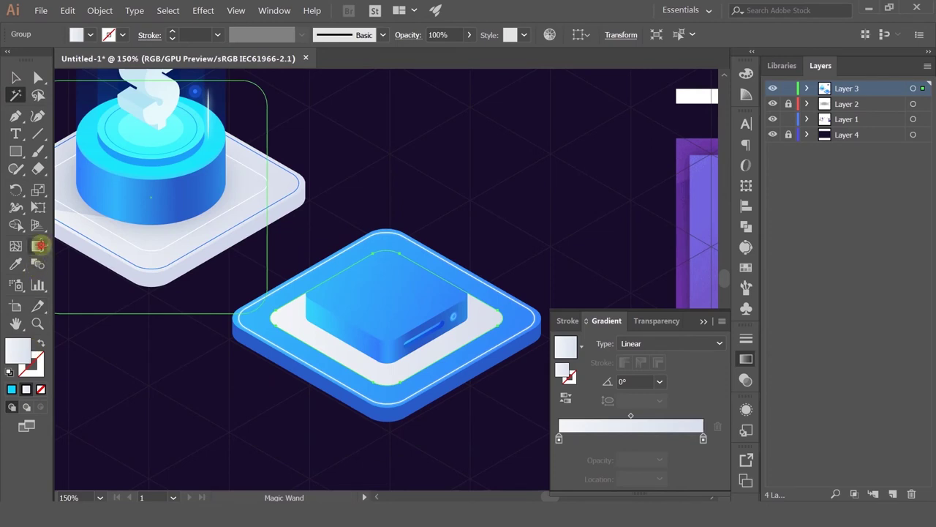
click(39, 245)
drag(311, 309, 578, 396)
drag(253, 267, 522, 398)
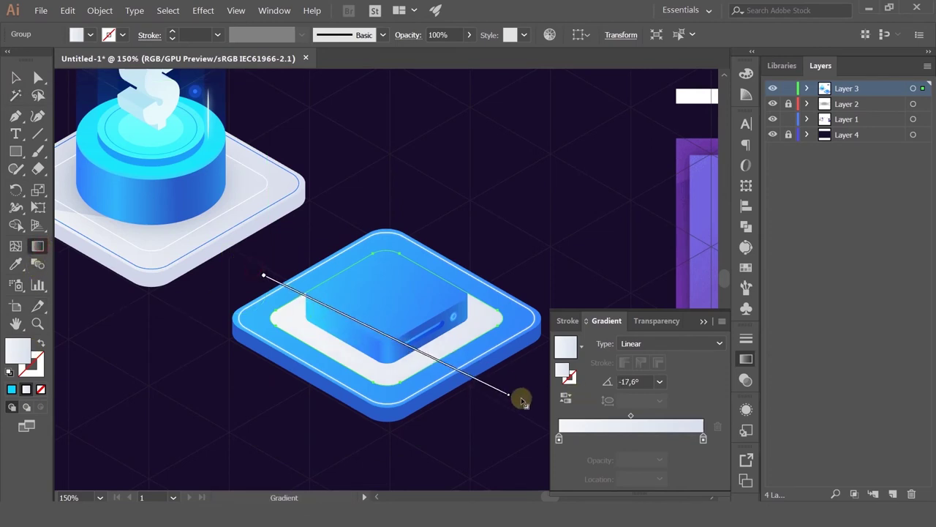
click(11, 76)
click(418, 183)
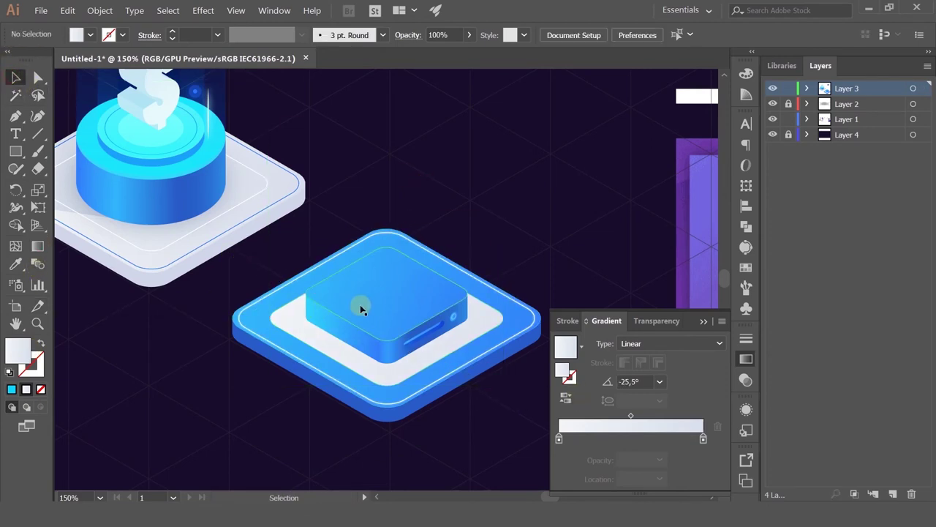
Group the block's top, side shape, slot and ringed button into one object.
click(358, 302)
shift+click(328, 327)
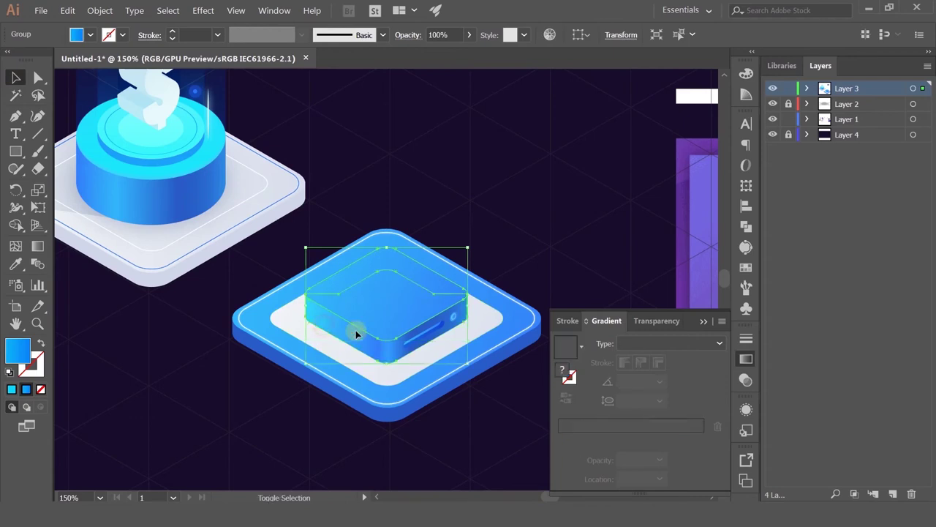
scroll(397, 335, up, 3)
shift+click(429, 356)
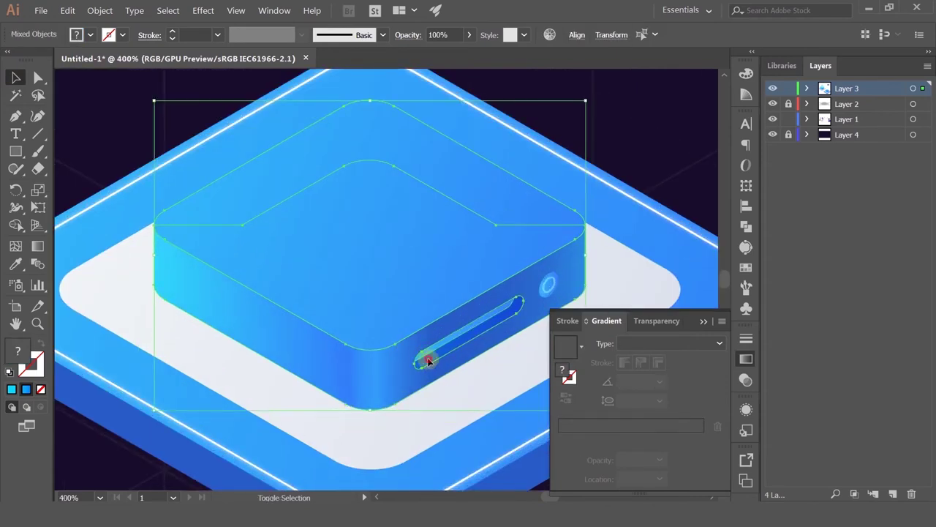
shift+click(553, 293)
scroll(551, 288, up, 3)
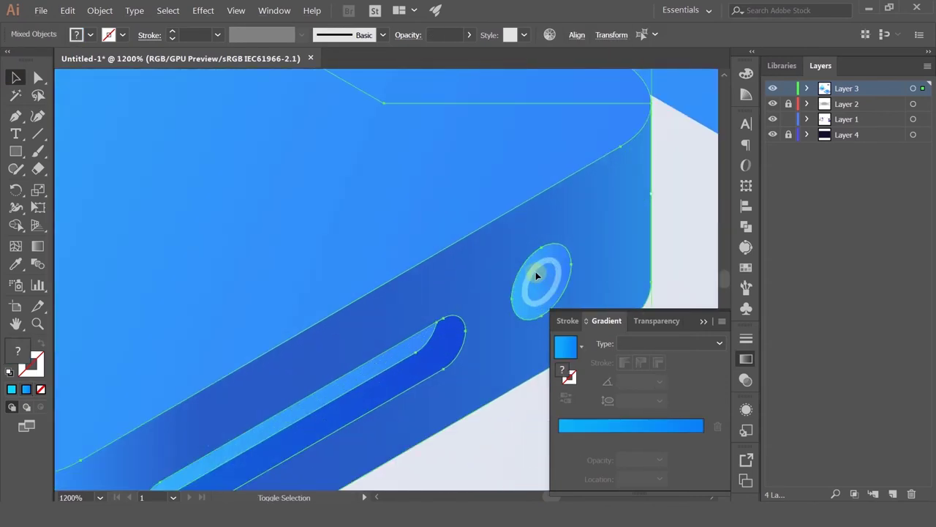
scroll(534, 272, down, 4)
click(531, 274)
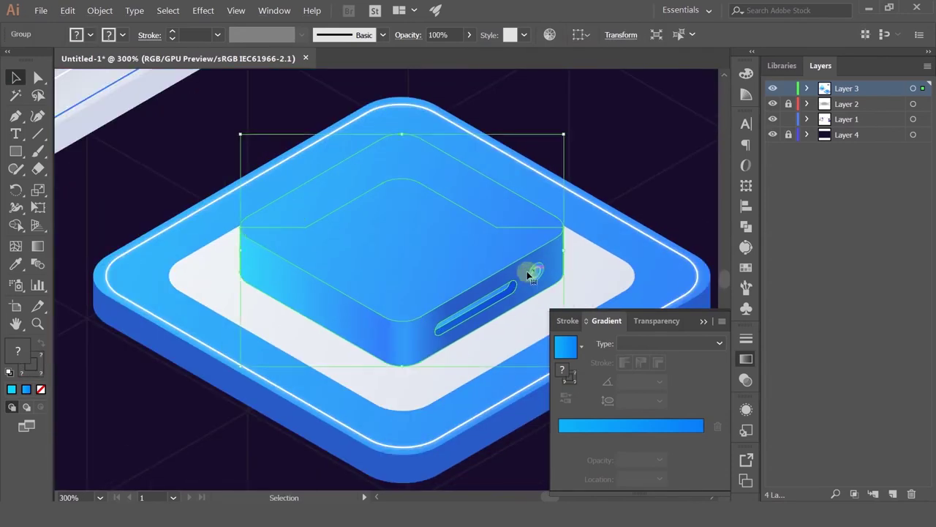
Duplicate the grouped block straight upward twice to build a stack of three blocks.
scroll(367, 281, down, 1)
drag(367, 274, 368, 242)
key(ctrl)
click(591, 210)
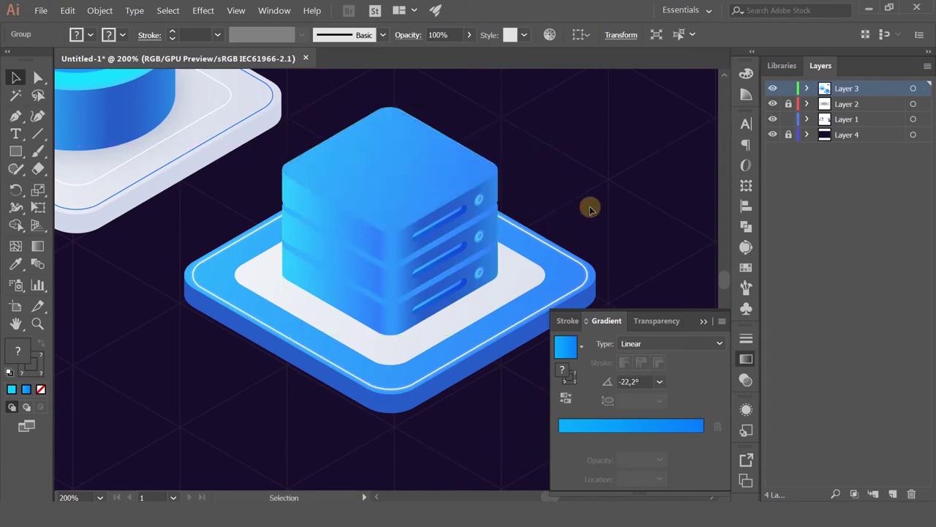
scroll(591, 208, down, 1)
drag(506, 235, 431, 251)
scroll(416, 278, up, 2)
scroll(461, 216, down, 1)
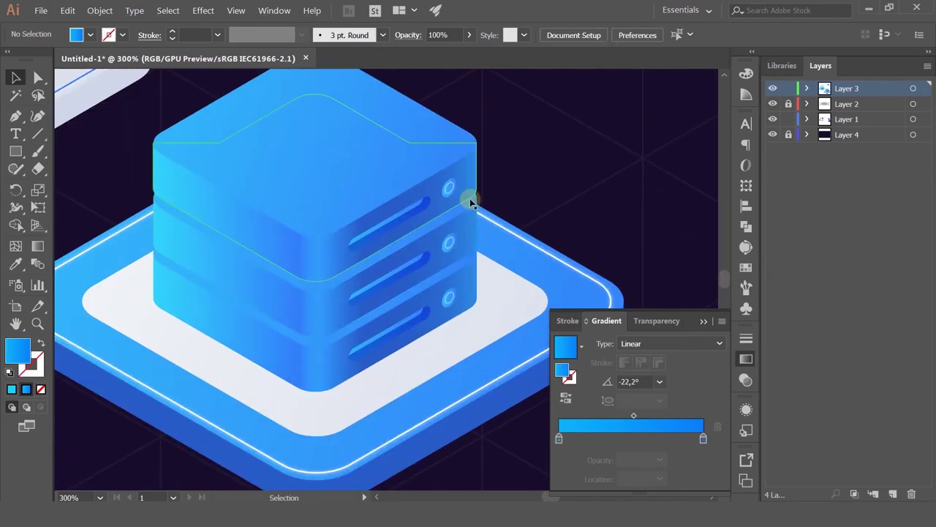
scroll(502, 270, down, 1)
click(490, 253)
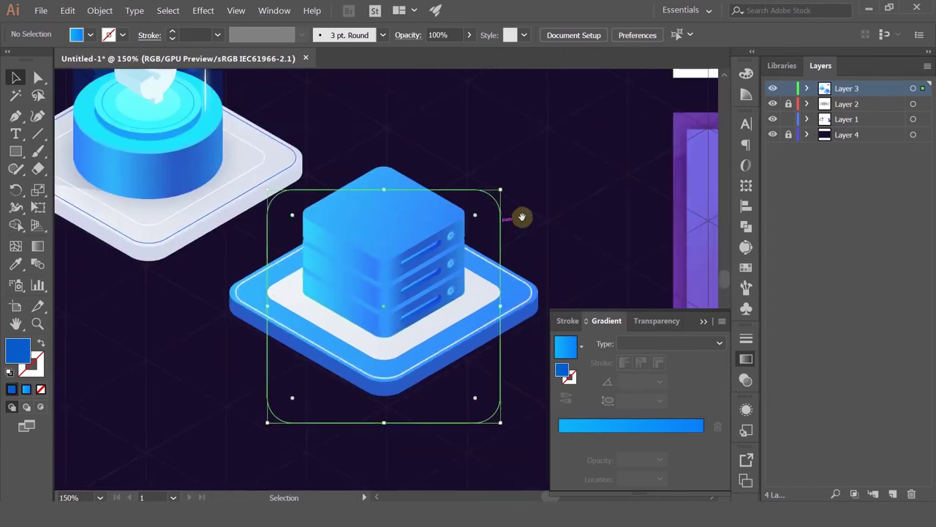
click(548, 197)
Try to reflect the top block of the stack across the vertical axis.
click(438, 231)
right_click(439, 230)
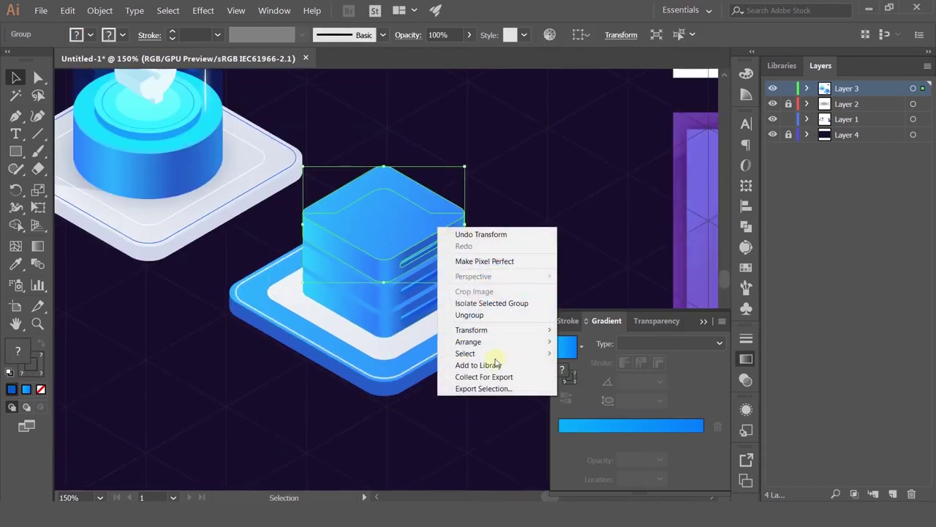
mouse_move(481, 328)
click(625, 368)
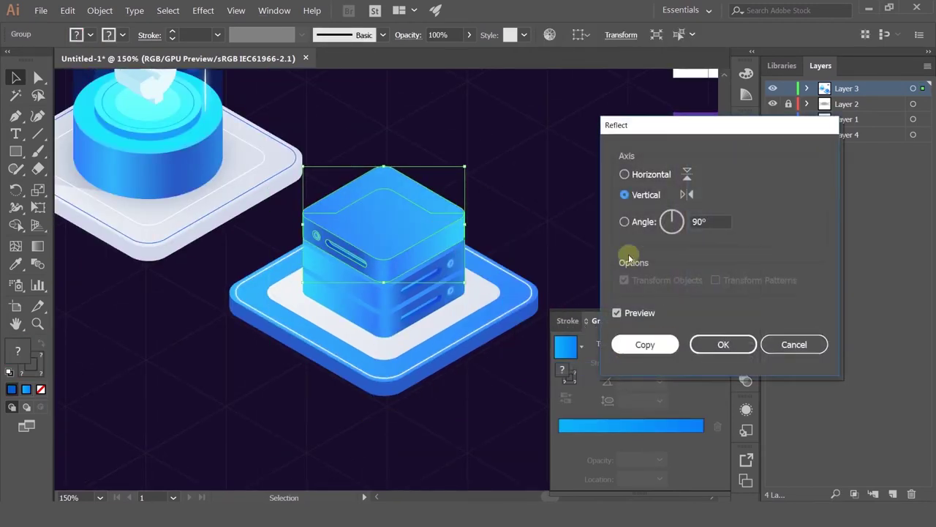
click(738, 343)
click(593, 253)
scroll(593, 253, down, 2)
scroll(497, 238, up, 3)
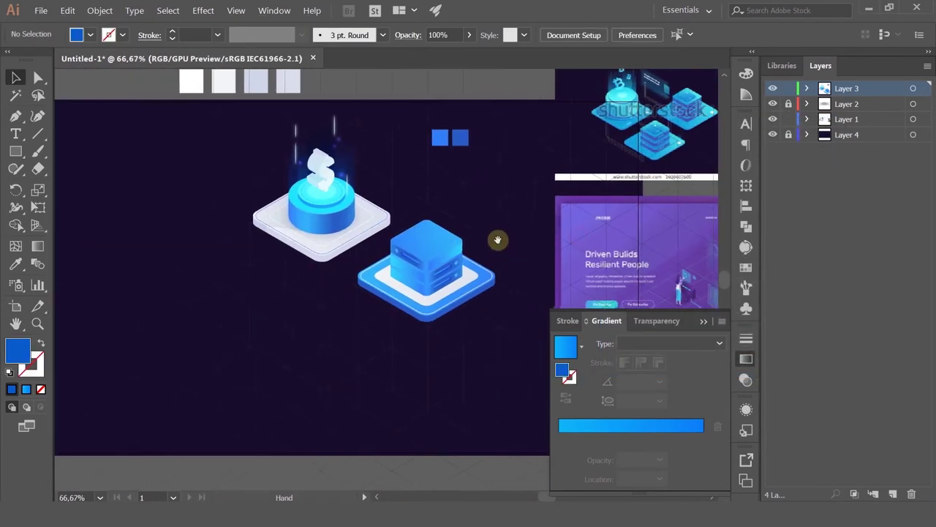
Try to reflect the middle block of the stack across the vertical axis so its slot faces the other side.
click(439, 287)
click(384, 305)
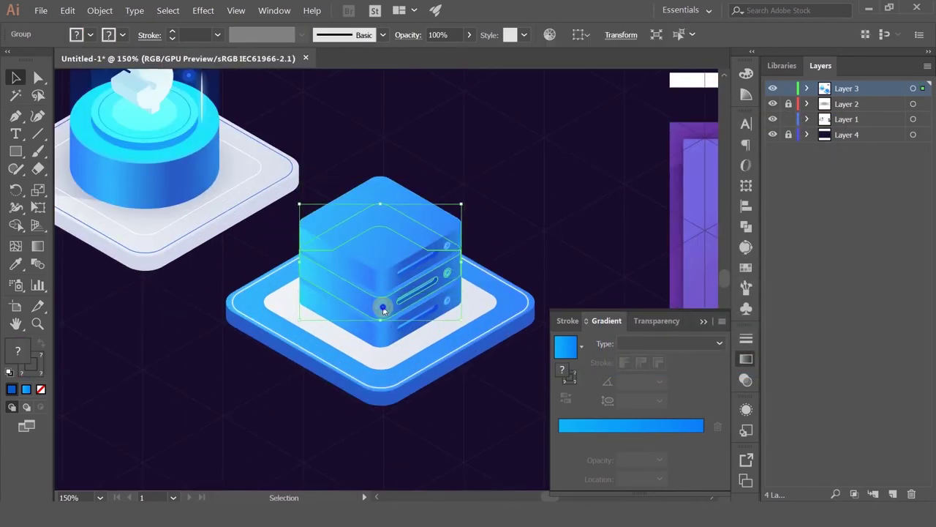
right_click(383, 307)
mouse_move(460, 411)
click(536, 452)
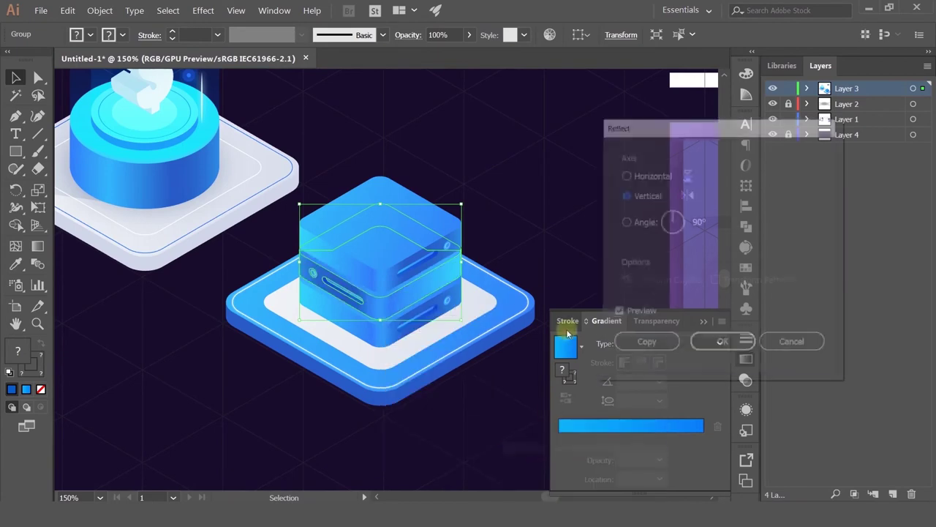
click(716, 341)
click(522, 204)
scroll(523, 200, down, 1)
drag(515, 174, 390, 239)
scroll(542, 302, down, 1)
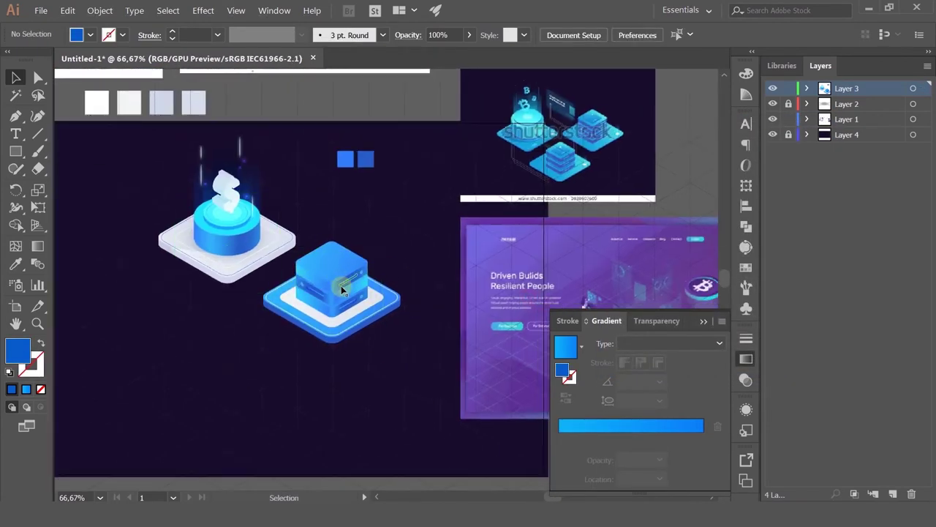
Undo the middle block's reflection.
scroll(322, 295, up, 2)
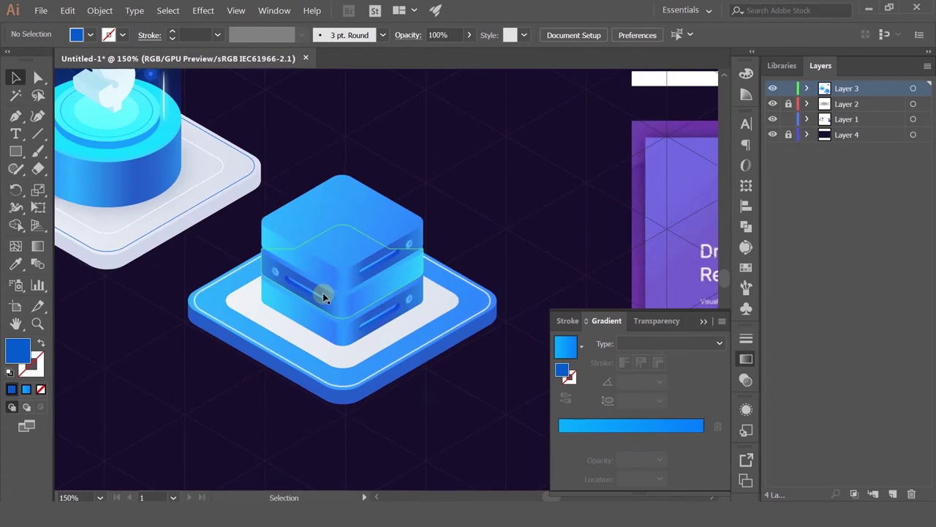
click(324, 296)
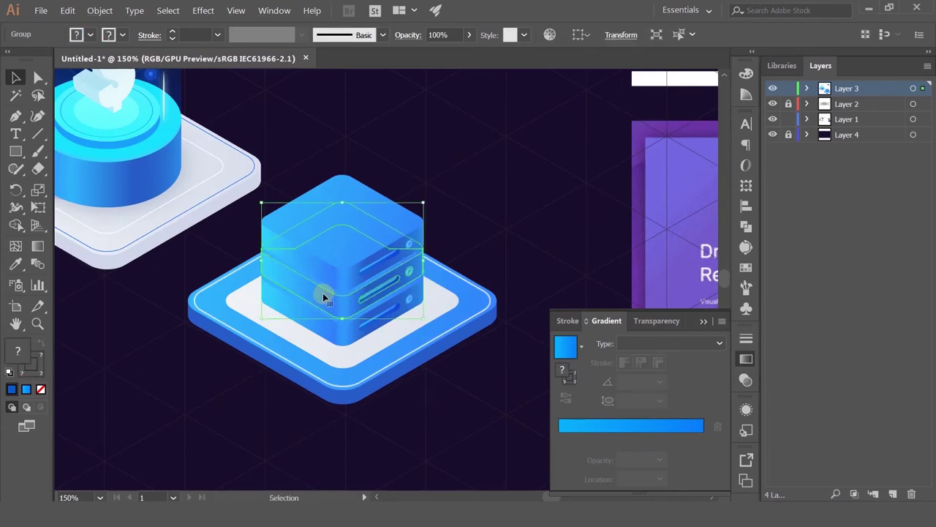
click(433, 194)
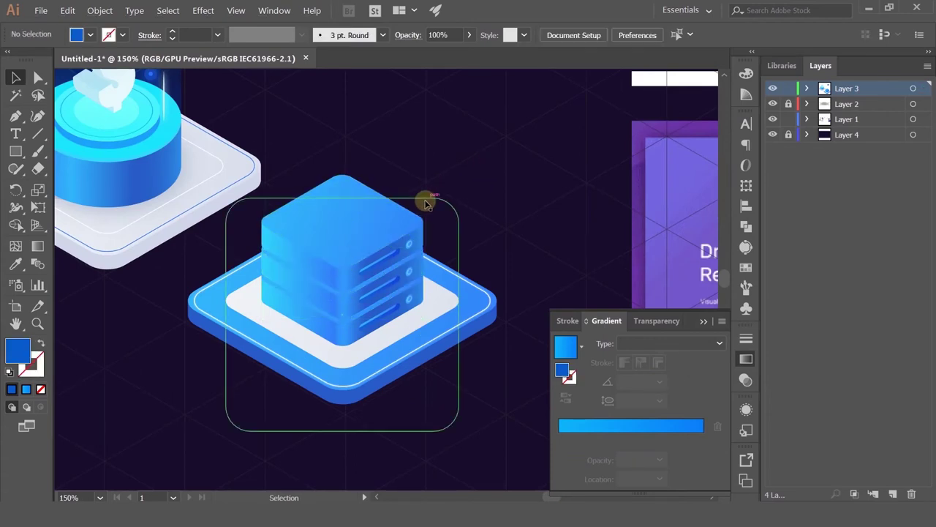
scroll(483, 256, up, 5)
scroll(473, 251, down, 5)
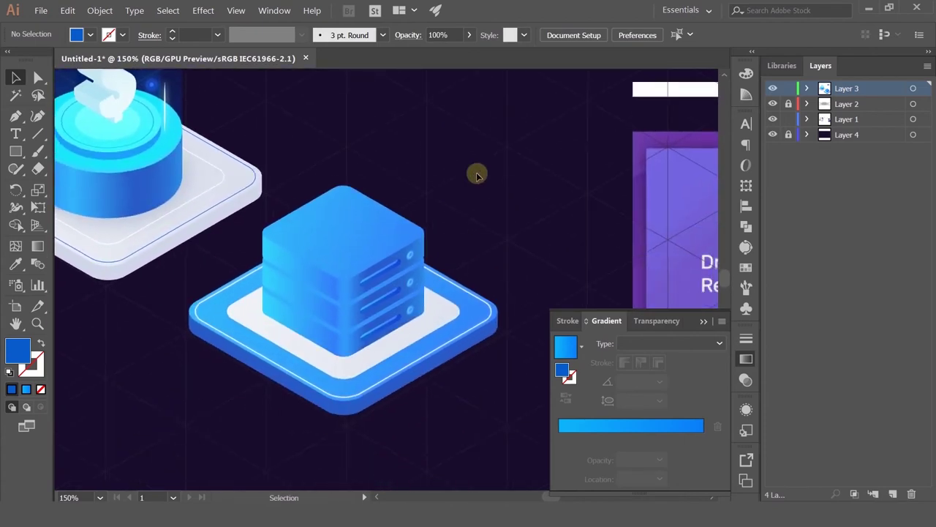
scroll(473, 161, down, 1)
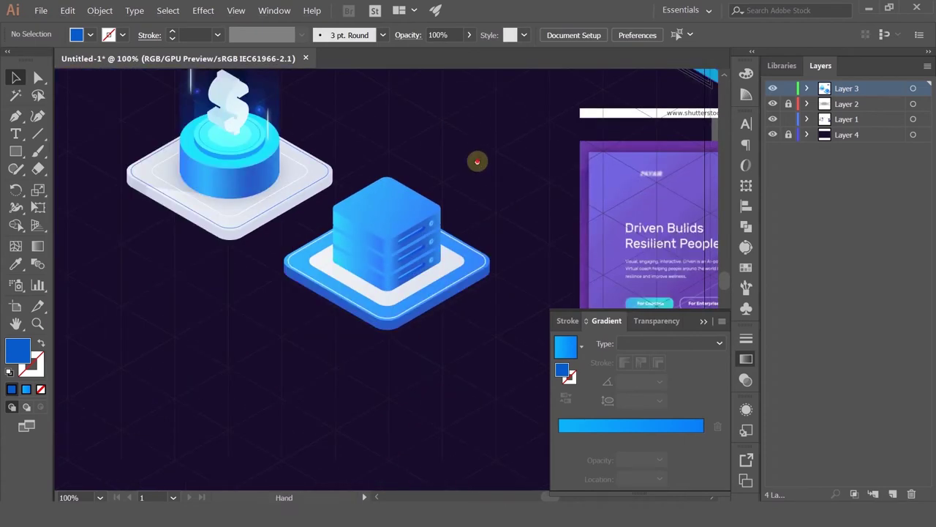
drag(476, 161, 430, 256)
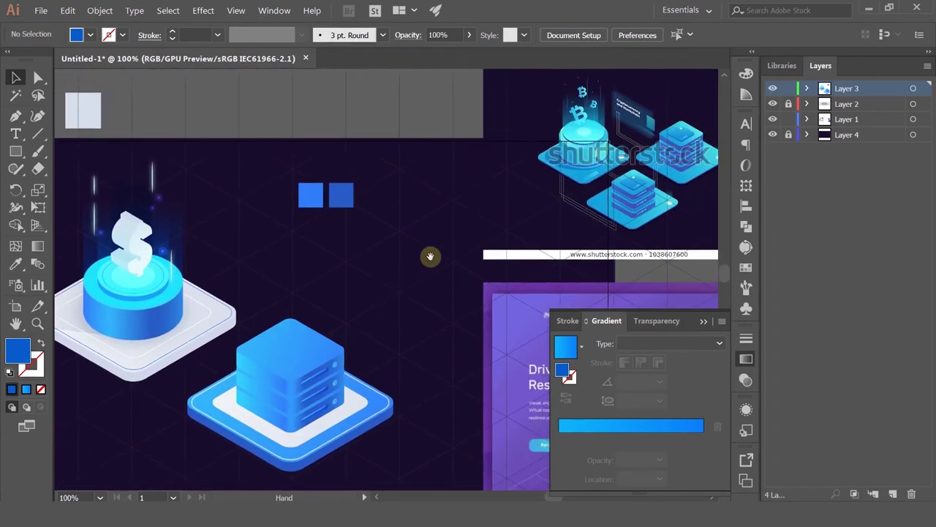
Ungroup the top block and create a smaller centered copy of its top face as an inner diamond.
scroll(293, 342, up, 2)
click(290, 348)
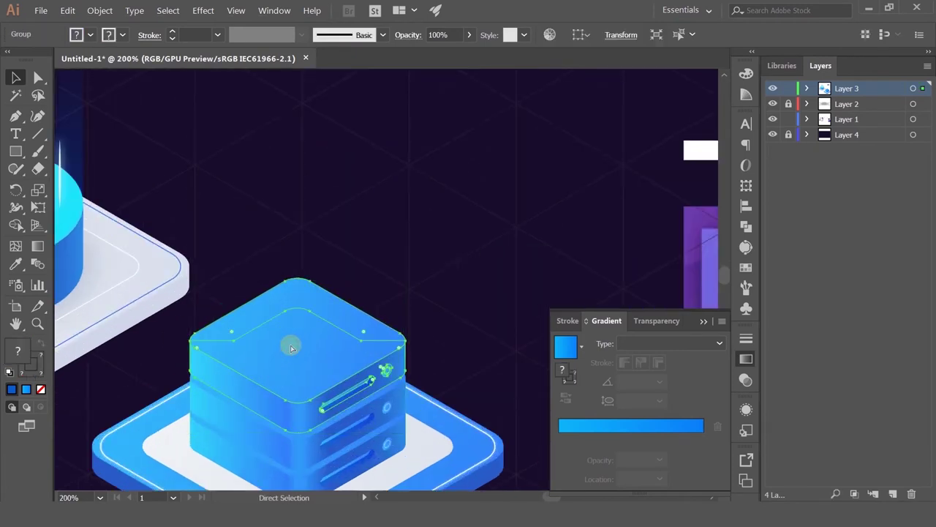
key(ctrl+shift+g)
click(434, 217)
click(279, 308)
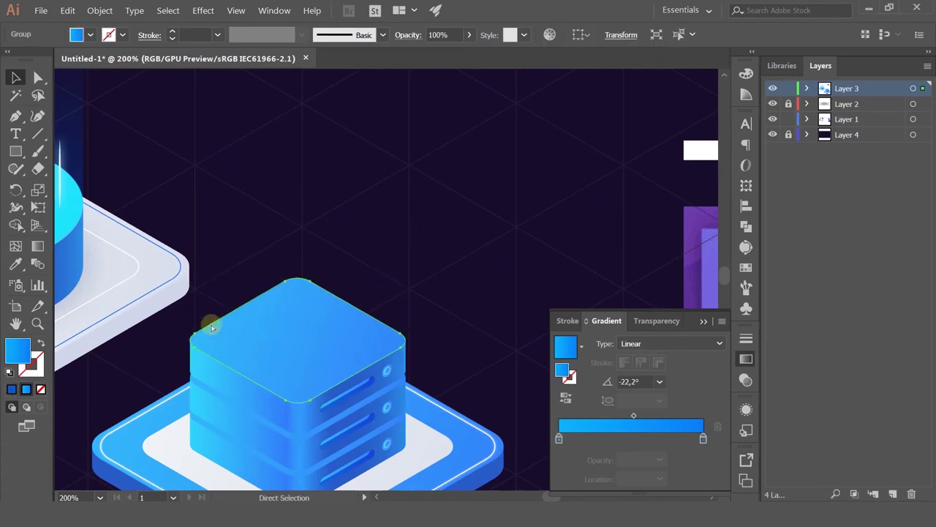
drag(191, 280, 223, 306)
Fill the small inner diamond with the dark blue of the platform's side using the Eyedropper tool.
click(16, 265)
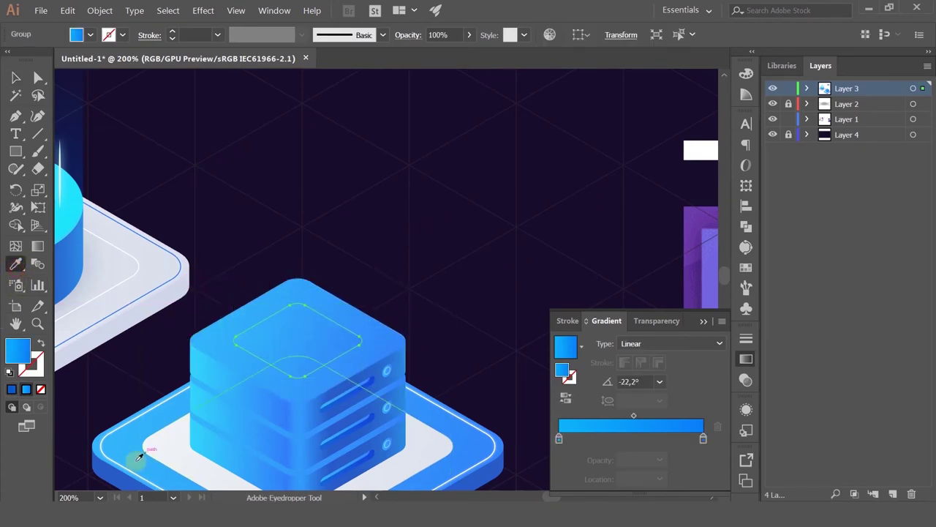
click(110, 475)
click(16, 78)
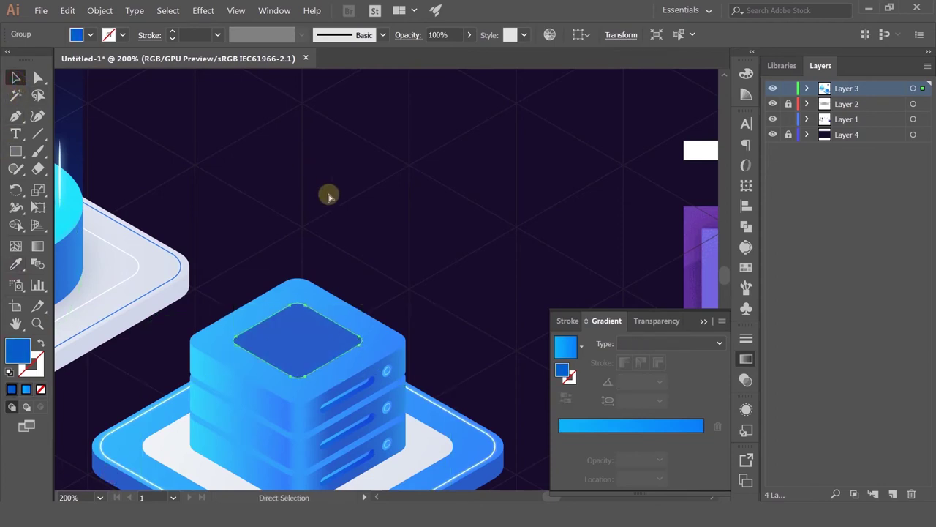
Duplicate the dark blue diamond slightly upward and fill the copy with the block side's linear gradient using the Eyedropper tool.
scroll(288, 346, up, 2)
drag(288, 347, 286, 333)
click(15, 265)
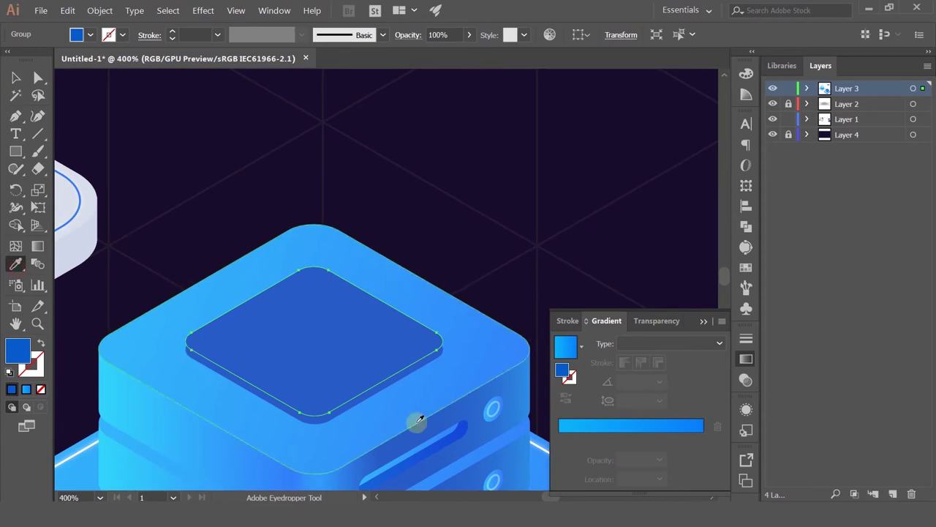
click(483, 395)
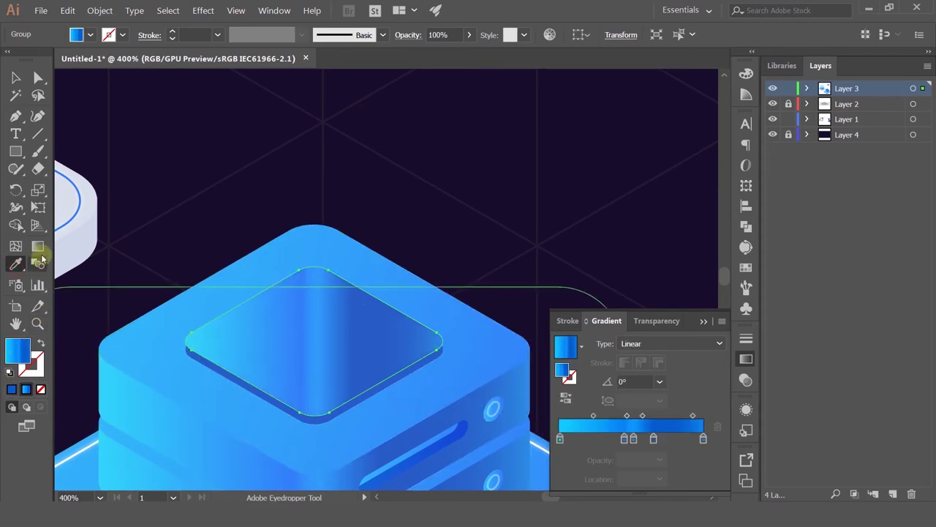
Reduce the upper diamond's gradient to two stops, running from dark blue at 0% to a lighter blue at the end.
click(40, 253)
click(594, 417)
drag(634, 439, 619, 477)
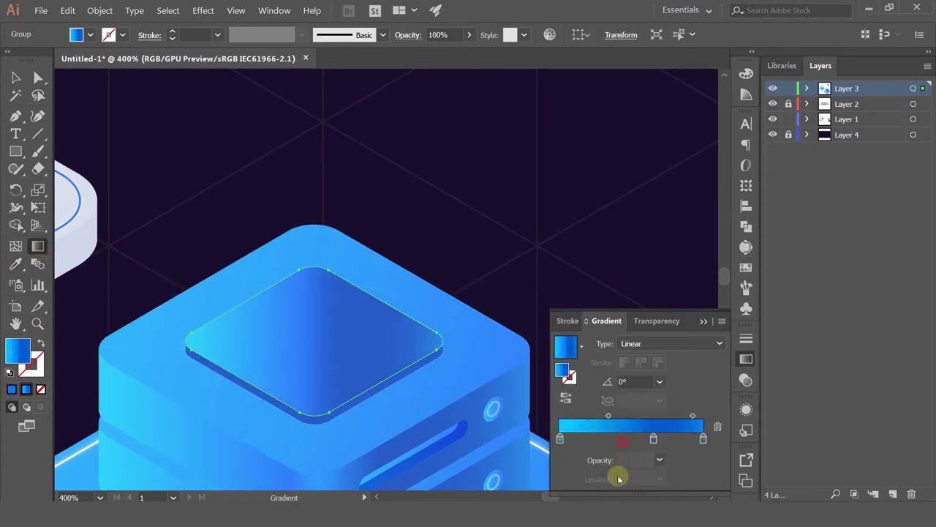
drag(608, 444, 566, 486)
drag(608, 439, 532, 427)
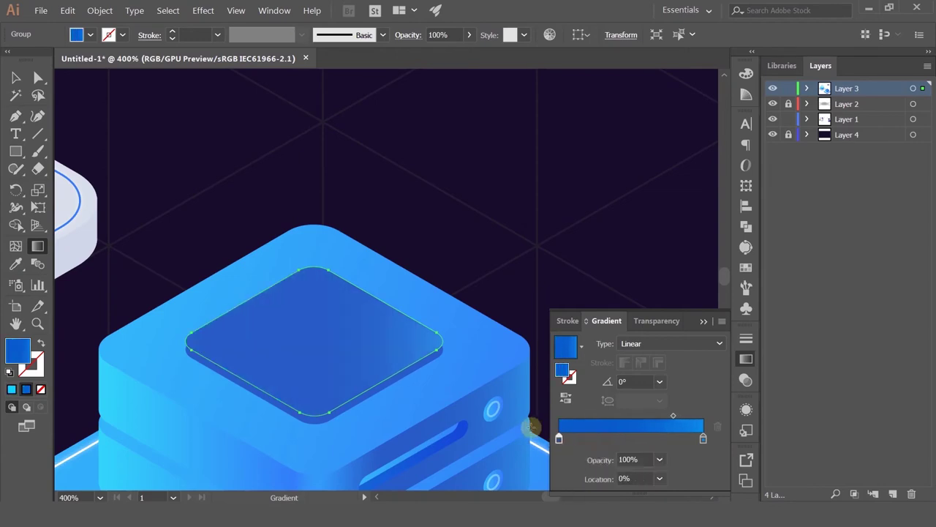
Redirect the upper diamond's gradient diagonally at about 154° with the Gradient tool.
click(37, 246)
drag(384, 359, 303, 302)
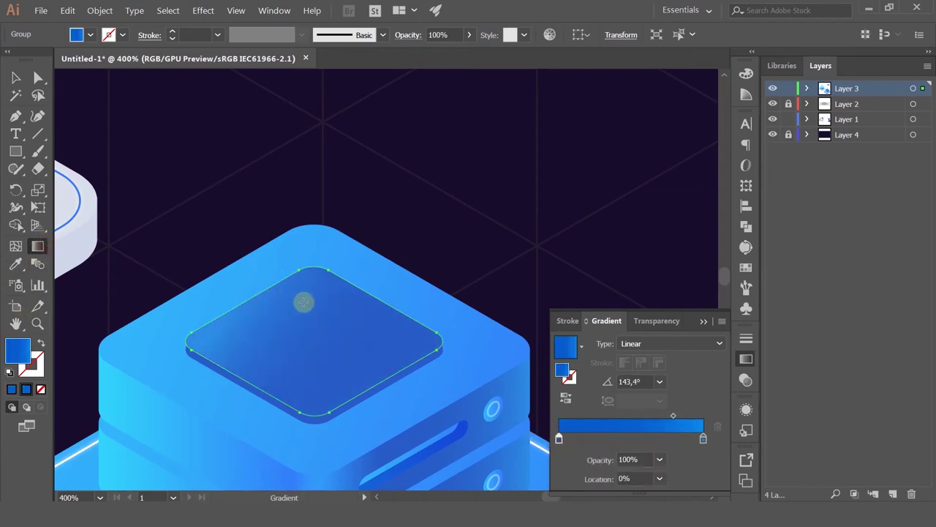
drag(236, 287, 512, 421)
drag(433, 401, 212, 291)
click(16, 77)
click(283, 142)
scroll(346, 194, down, 2)
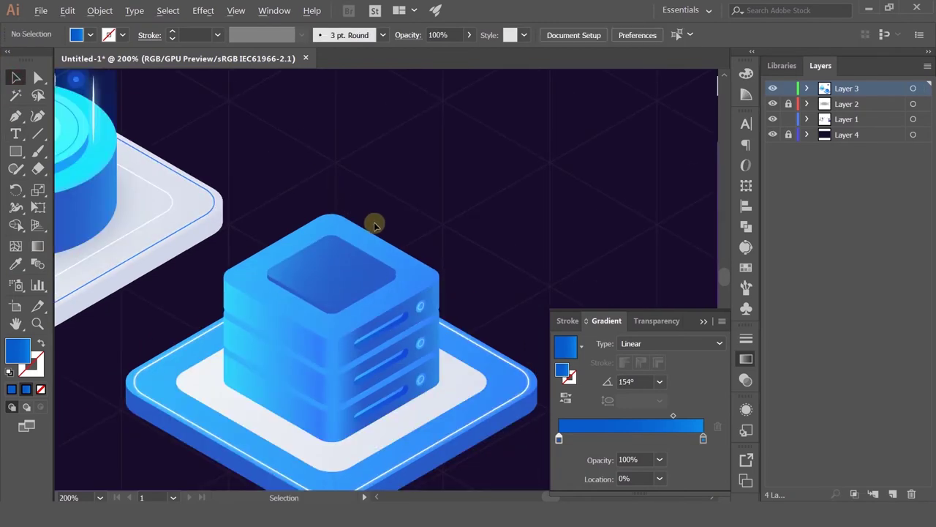
Nudge the upper gradient diamond slightly downward to thin the dark edge beneath it.
scroll(313, 264, up, 3)
scroll(221, 273, up, 1)
drag(221, 274, 221, 278)
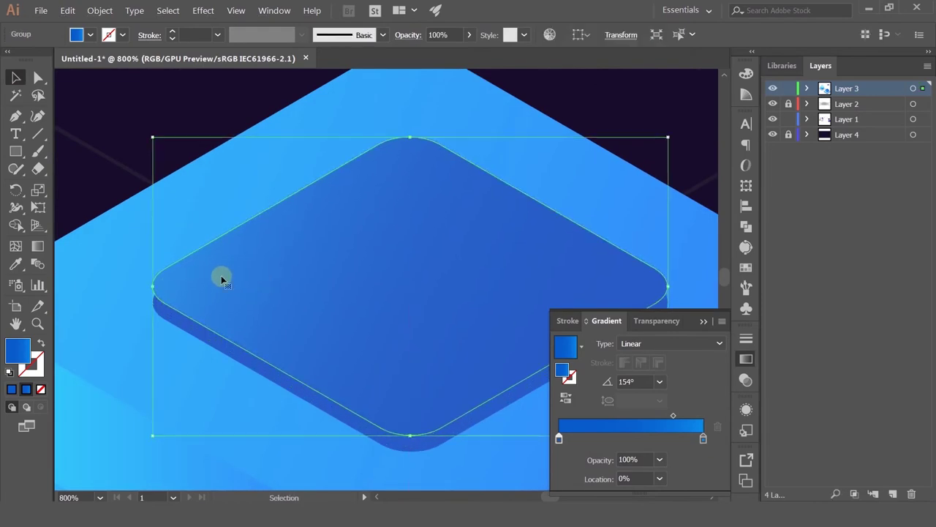
key(ctrl+z)
scroll(368, 225, down, 2)
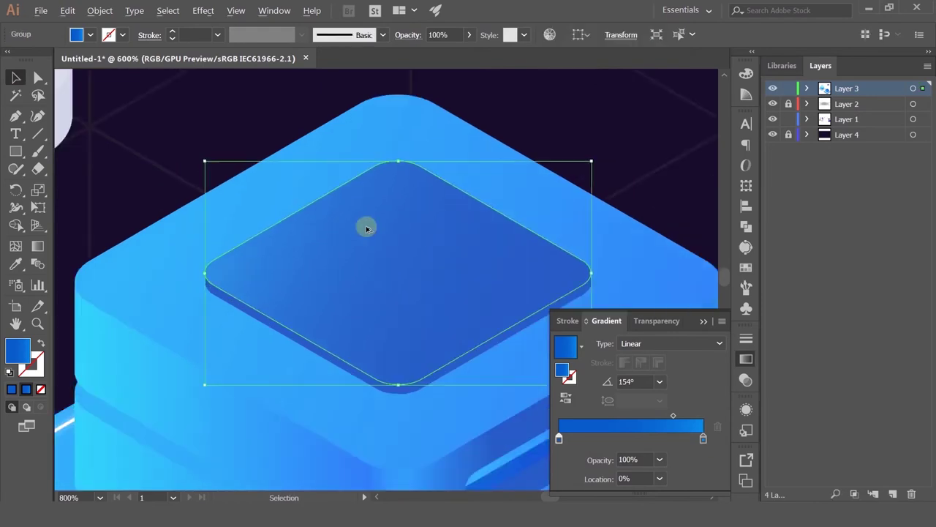
click(566, 148)
Draw a thin horizontal rectangle over the front corner of the top block's inner diamond.
drag(432, 166, 371, 166)
drag(16, 150, 44, 151)
drag(310, 289, 432, 299)
click(16, 77)
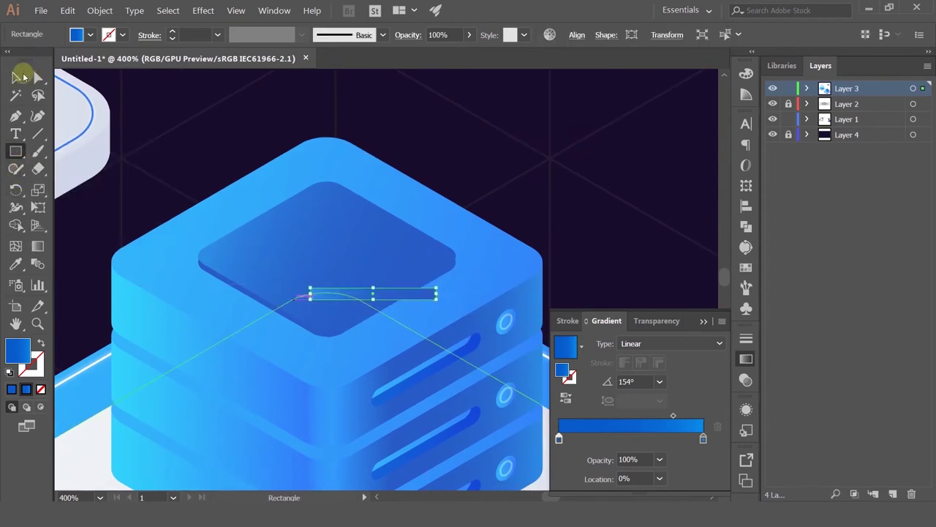
Place a copy of the thin rectangle beside the original and shorten it to a small bar of the same height.
scroll(454, 263, up, 1)
click(16, 151)
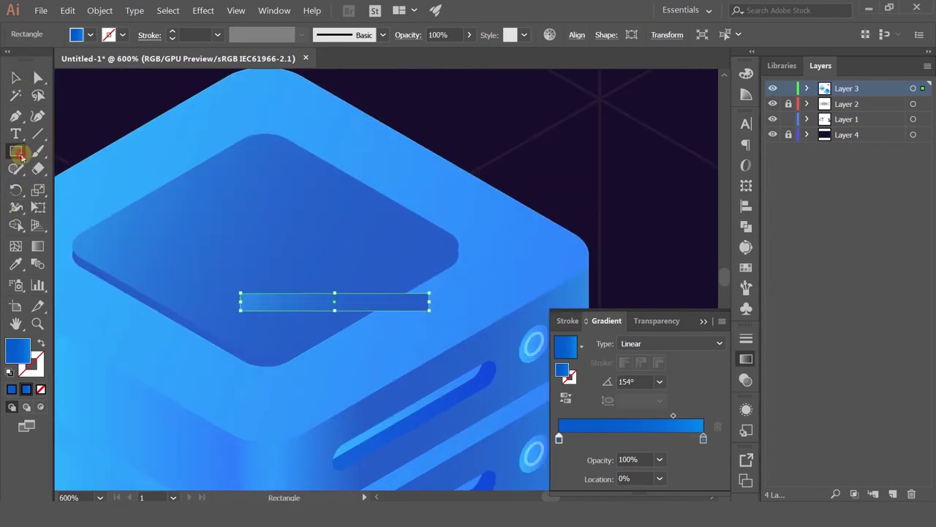
click(17, 152)
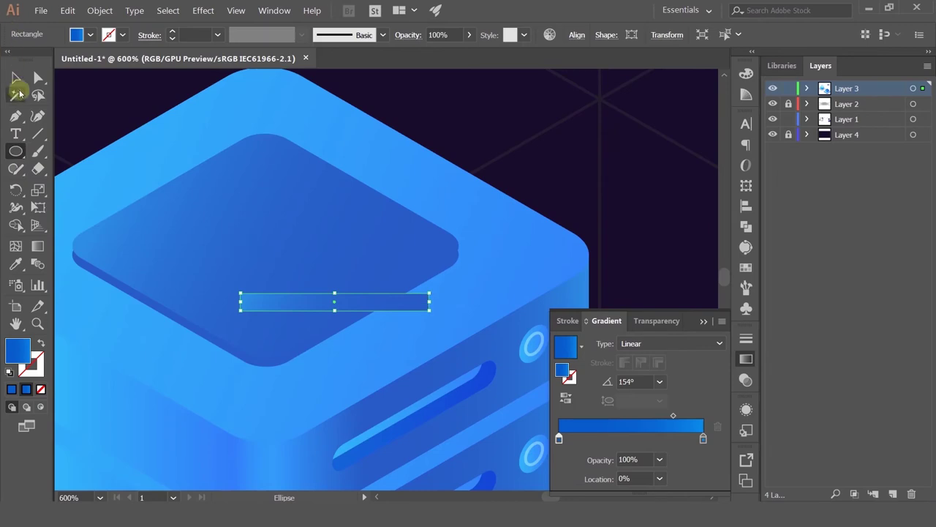
click(16, 77)
drag(313, 305, 511, 307)
drag(631, 301, 479, 310)
scroll(478, 314, up, 3)
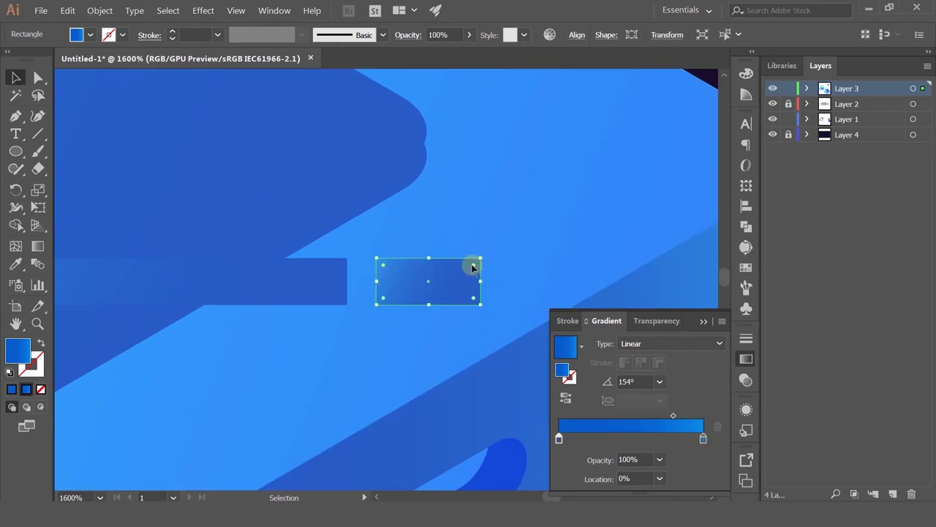
Round the short bar's corners fully into a pill shape.
drag(482, 257, 460, 286)
key(ctrl+z)
drag(482, 257, 361, 294)
key(ctrl+z)
click(37, 77)
click(19, 77)
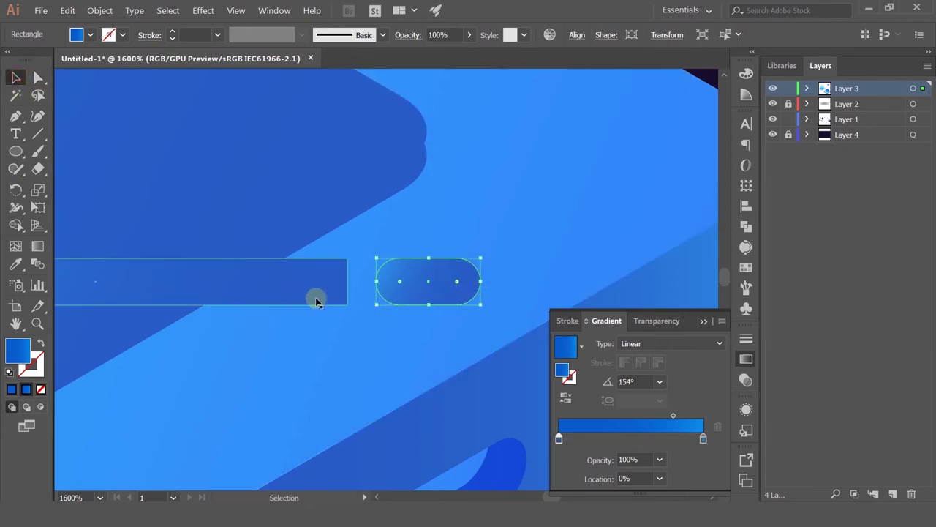
Round the long bar's corners fully to match the short pill.
click(322, 280)
drag(338, 269, 252, 280)
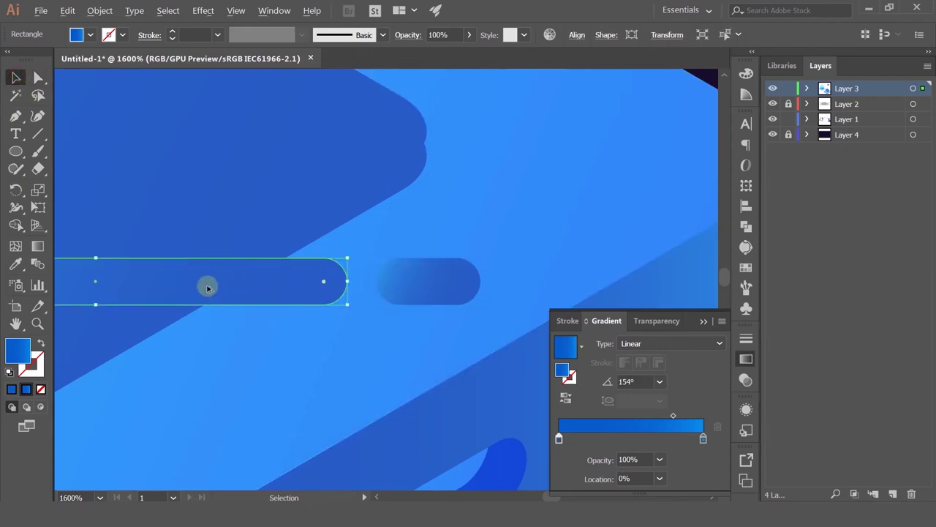
scroll(207, 287, down, 3)
Shorten the long rounded bar to about half its length, keeping the end near the short pill in place.
drag(147, 282, 226, 290)
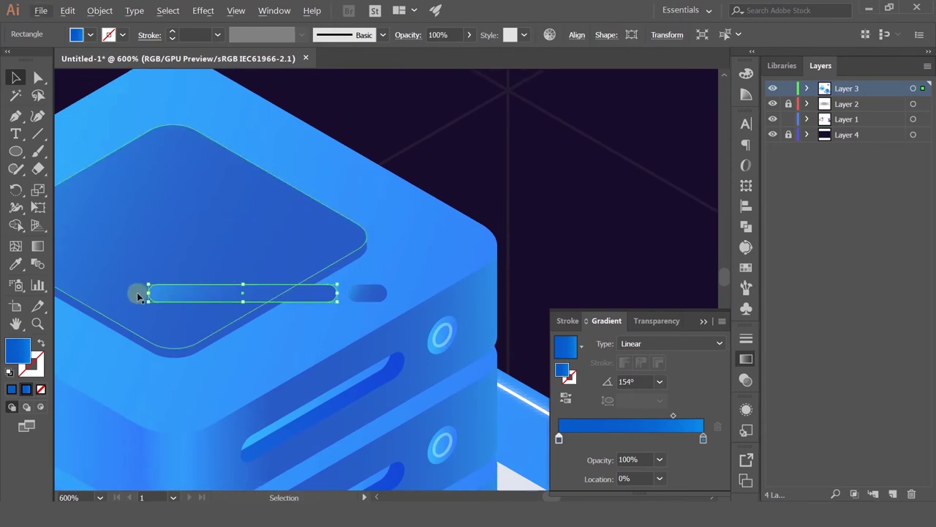
drag(148, 293, 244, 309)
scroll(324, 292, up, 2)
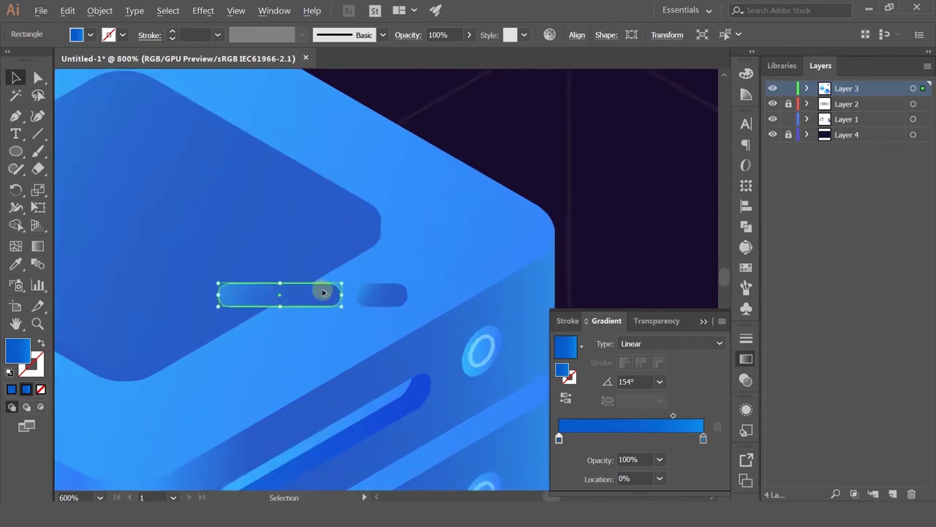
scroll(322, 292, down, 2)
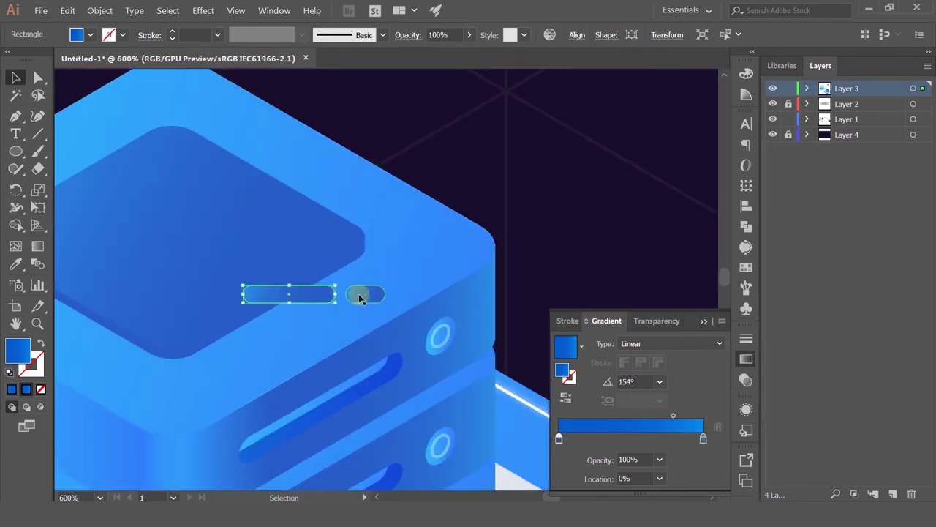
Lengthen the long rounded bar slightly away from the short pill and give both bars the solid blue fill 285bc6.
drag(244, 297, 218, 292)
scroll(316, 305, up, 1)
click(379, 296)
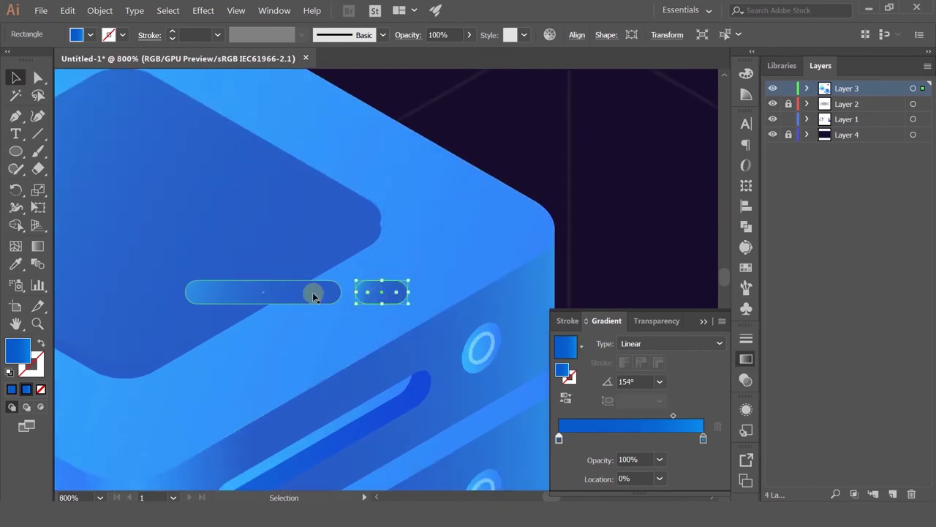
shift+click(312, 292)
click(203, 11)
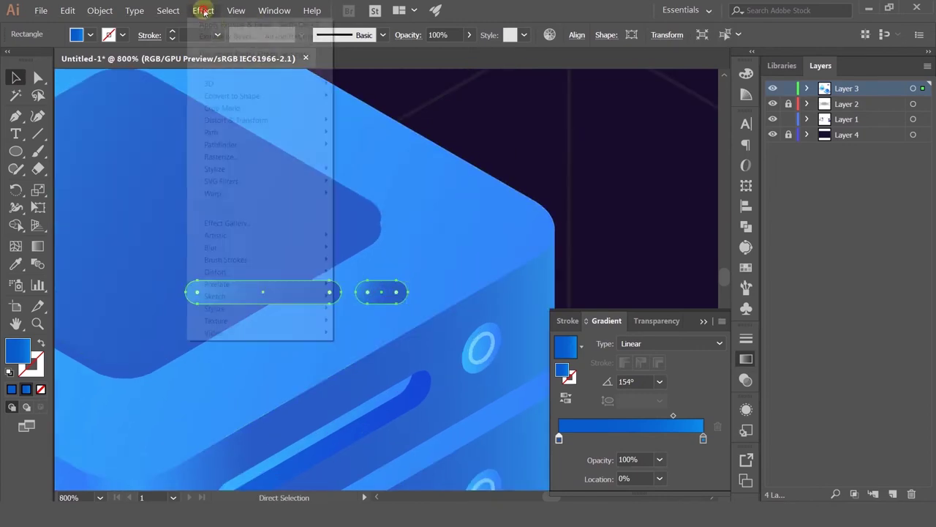
click(13, 390)
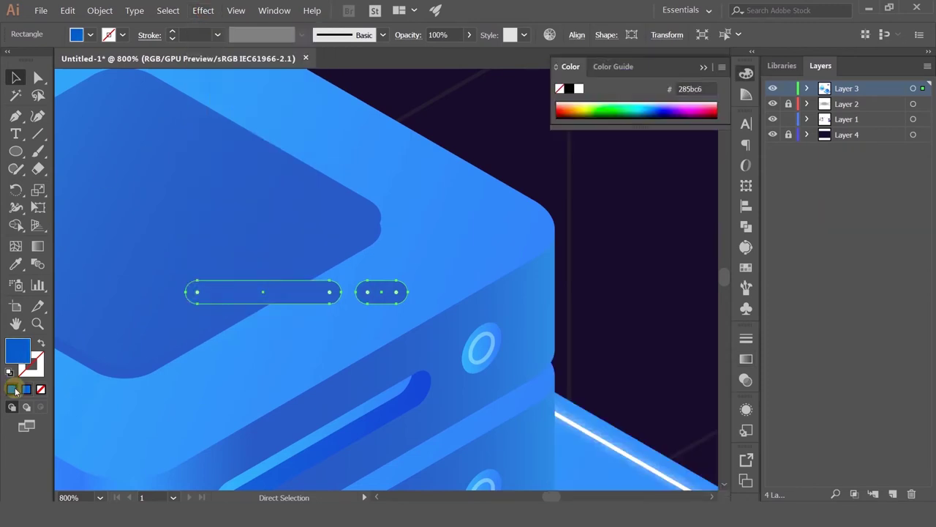
Apply the last-used Extrude & Bevel effect to the two bars as a group and fill them with light blue 99beff.
click(202, 10)
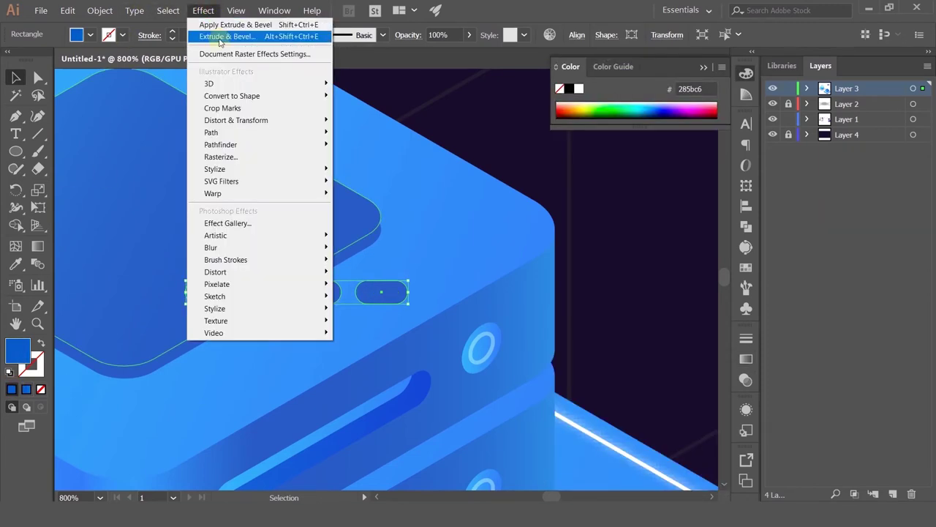
click(234, 24)
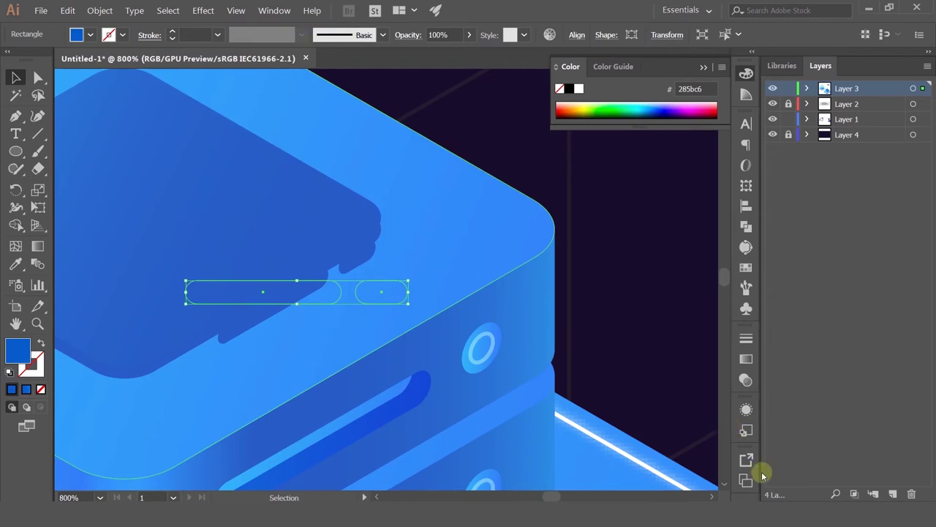
double_click(13, 351)
click(476, 117)
click(732, 125)
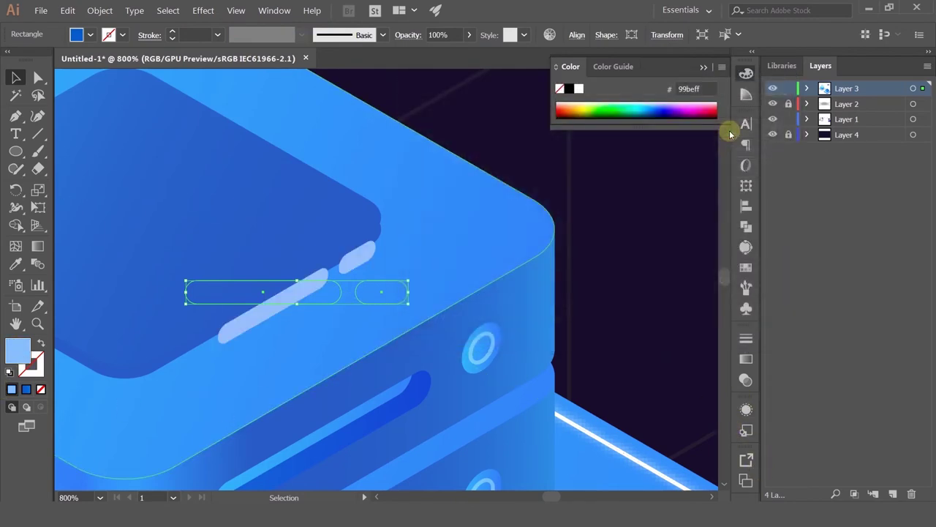
Edit the bars' 3D Extrude & Bevel effect, with preview on, to the Isometric Top position.
click(746, 412)
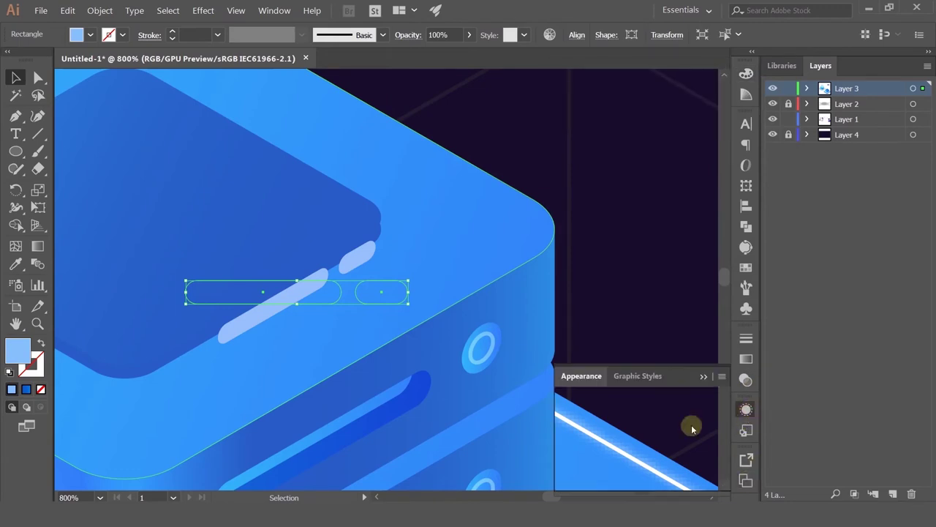
click(613, 438)
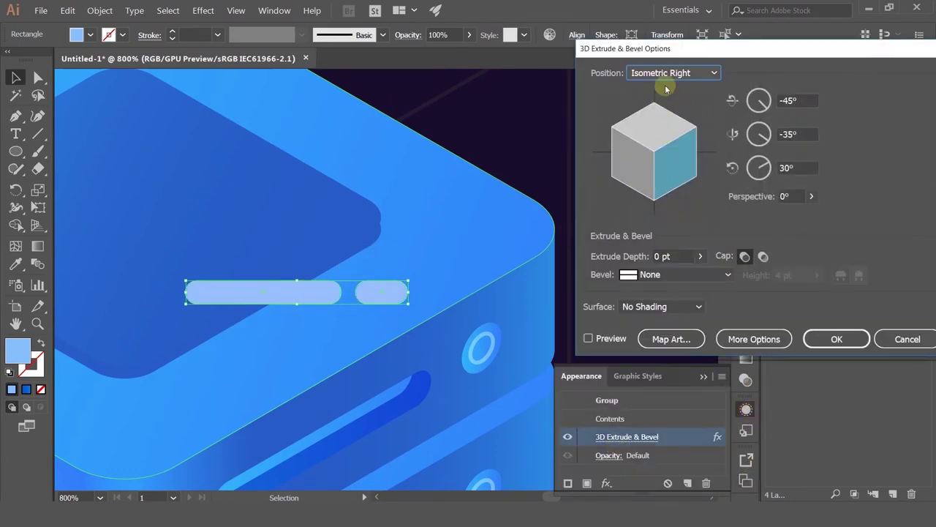
click(594, 338)
scroll(647, 73, down, 1)
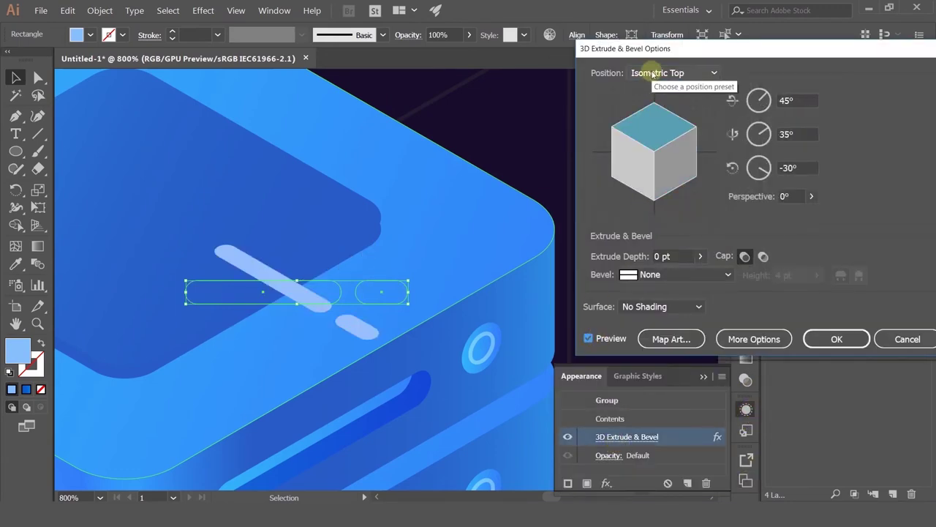
click(836, 338)
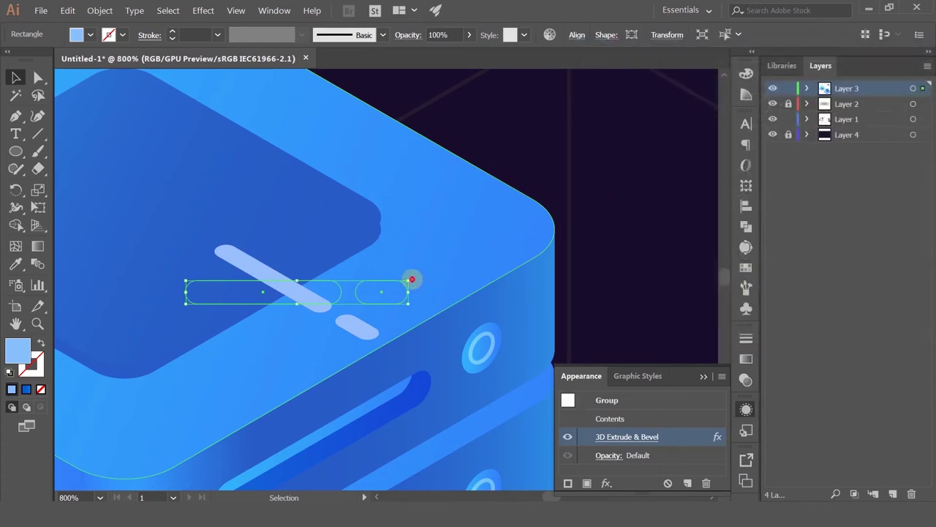
Rotate the grouped bars by 90° and move them onto the inset diamond near its lower right edge.
drag(412, 279, 270, 197)
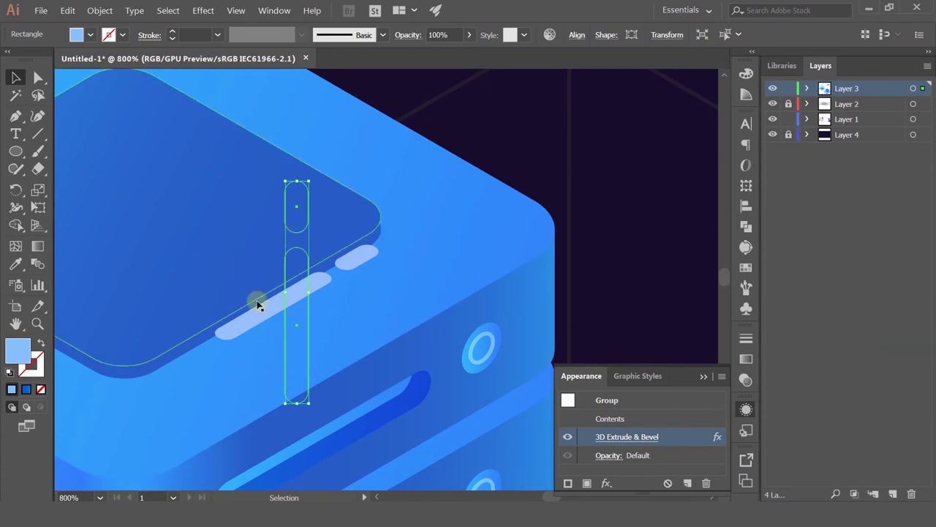
drag(296, 322, 214, 295)
scroll(214, 294, down, 3)
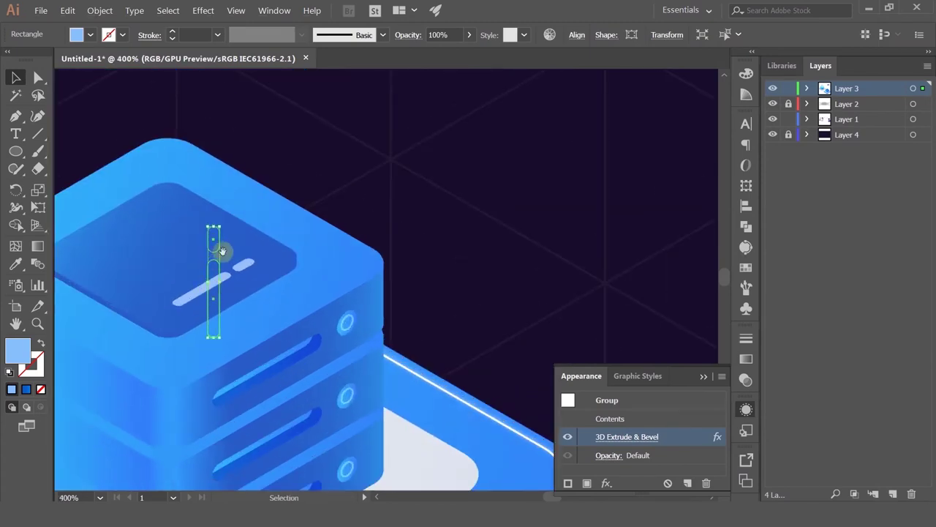
drag(223, 251, 398, 230)
scroll(426, 250, up, 2)
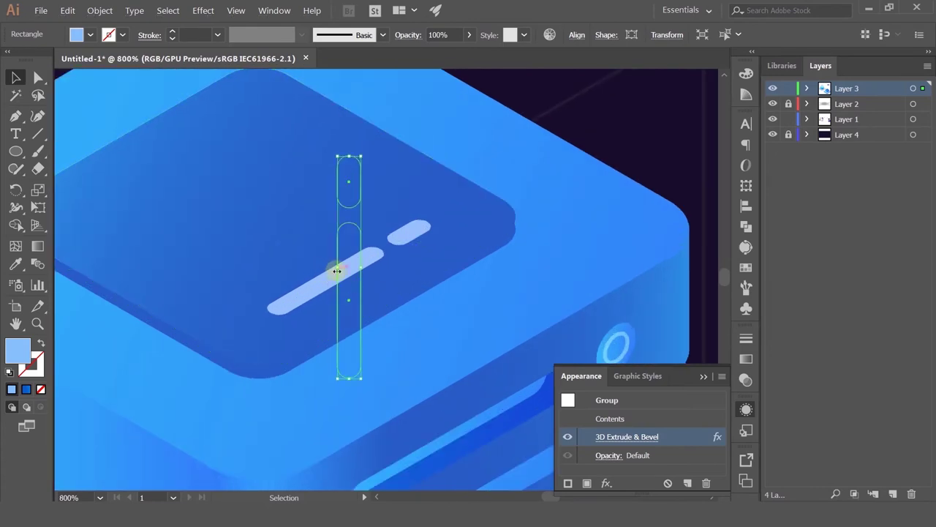
Widen both bars symmetrically about their centre and round their corners fully to 6.67 pt.
drag(336, 271, 320, 268)
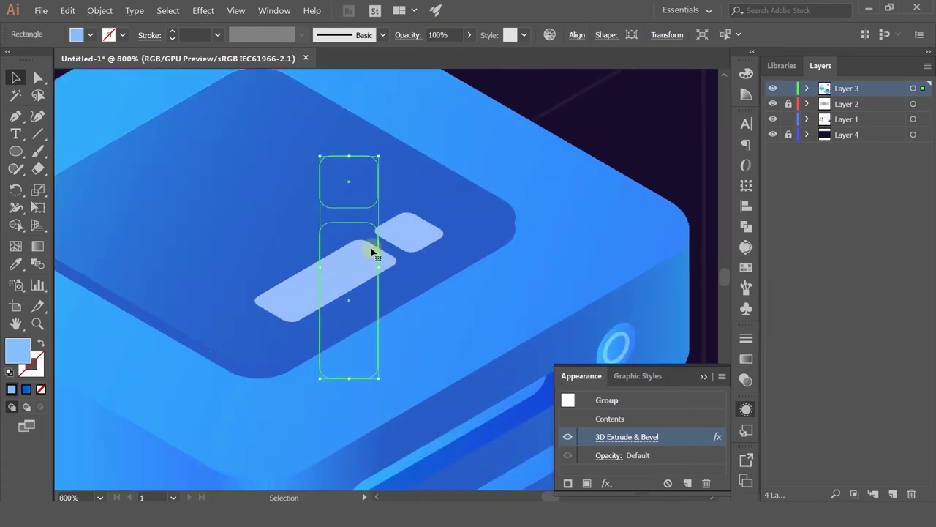
click(38, 77)
drag(330, 168, 378, 229)
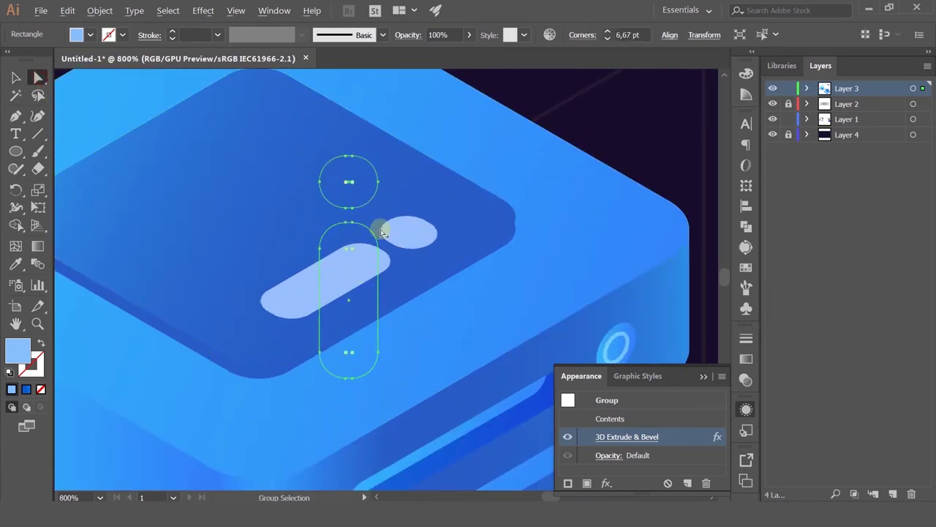
scroll(379, 230, down, 3)
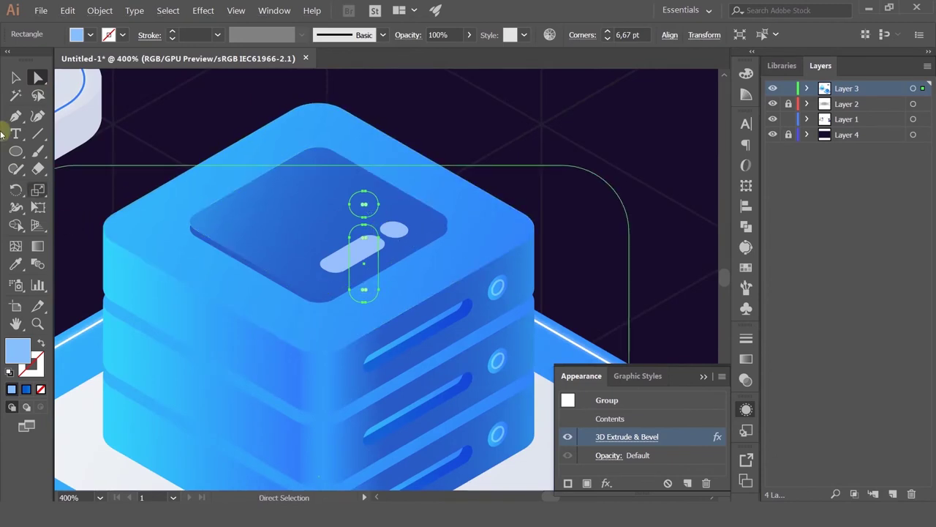
Expand the bars' appearance and fill them with the gradient sampled from the top block's left side.
click(16, 78)
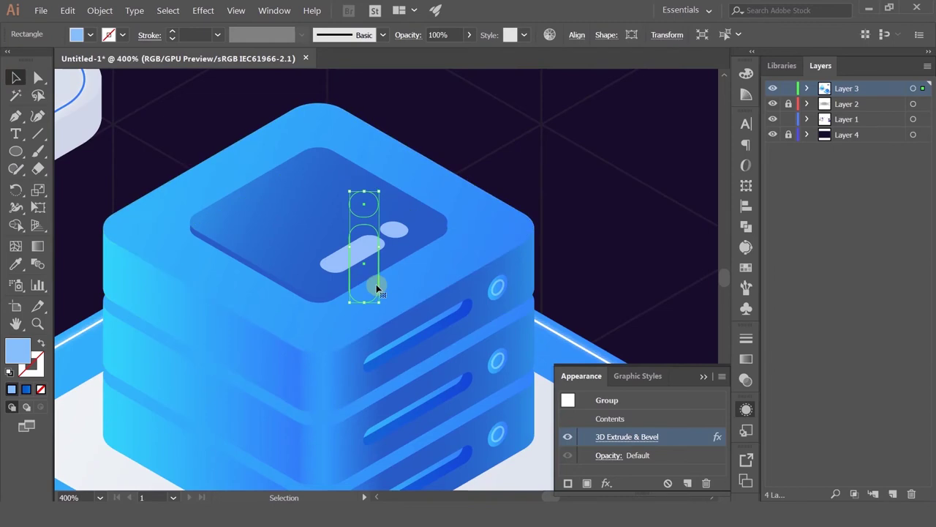
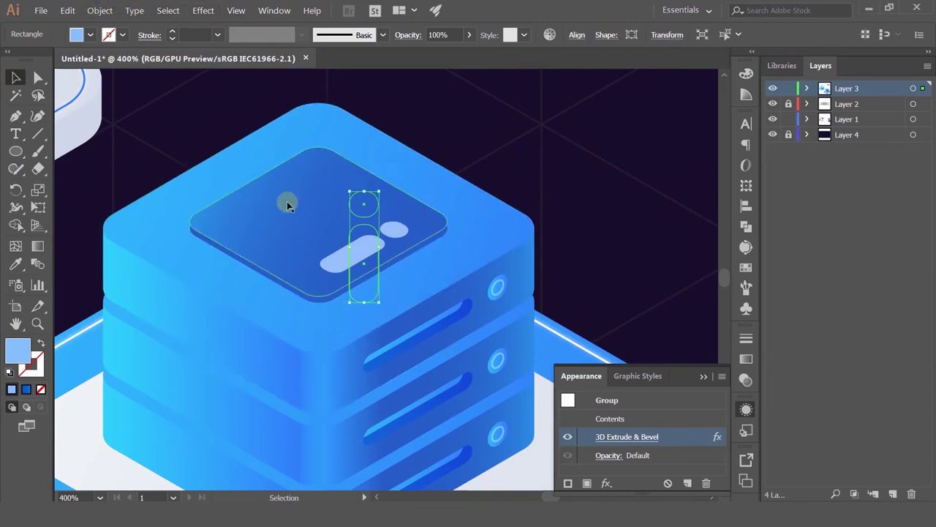
click(164, 13)
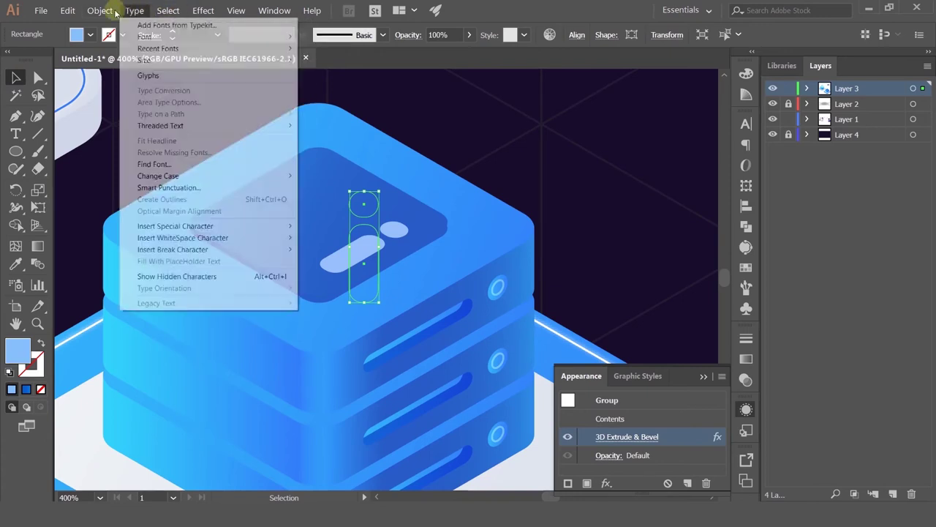
click(133, 138)
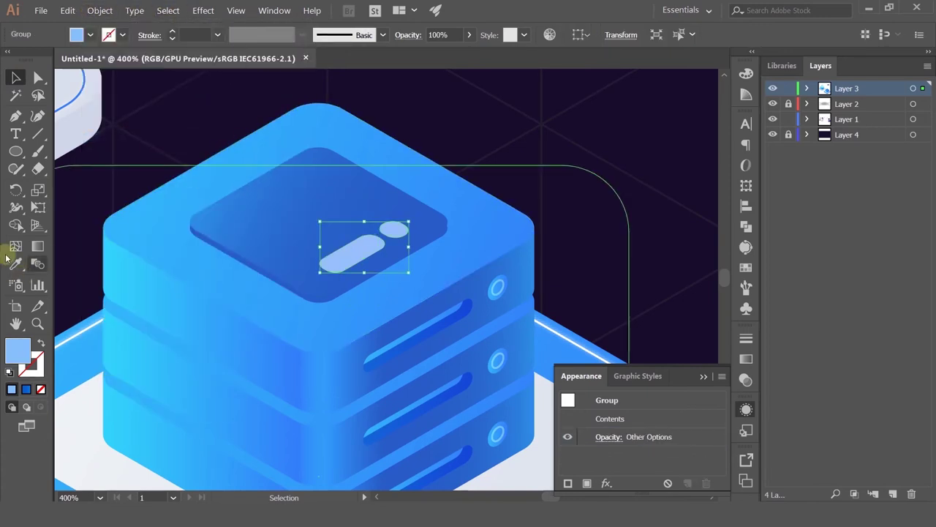
key(i)
click(154, 272)
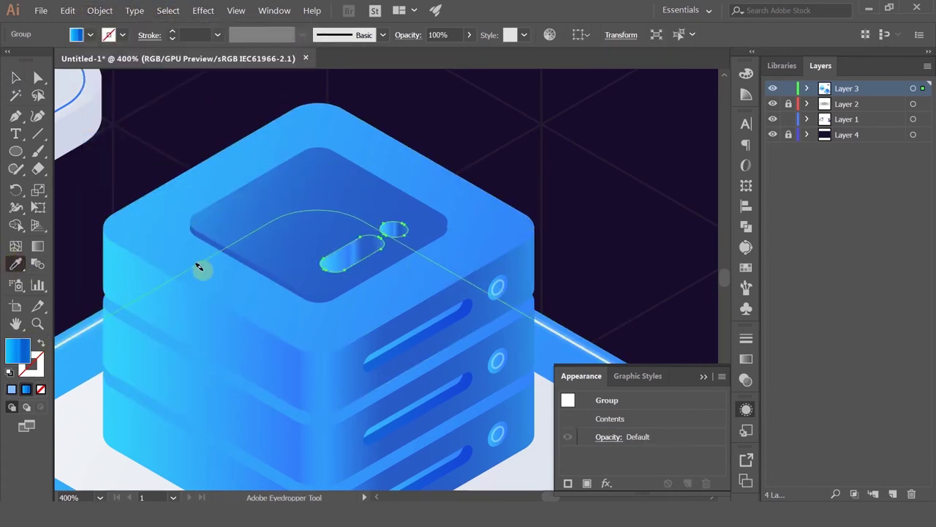
Reduce the bars' gradient to a cyan and a blue stop, with the blue stop at location 100%.
scroll(200, 269, down, 2)
drag(177, 165, 518, 116)
drag(296, 161, 234, 215)
scroll(338, 336, up, 4)
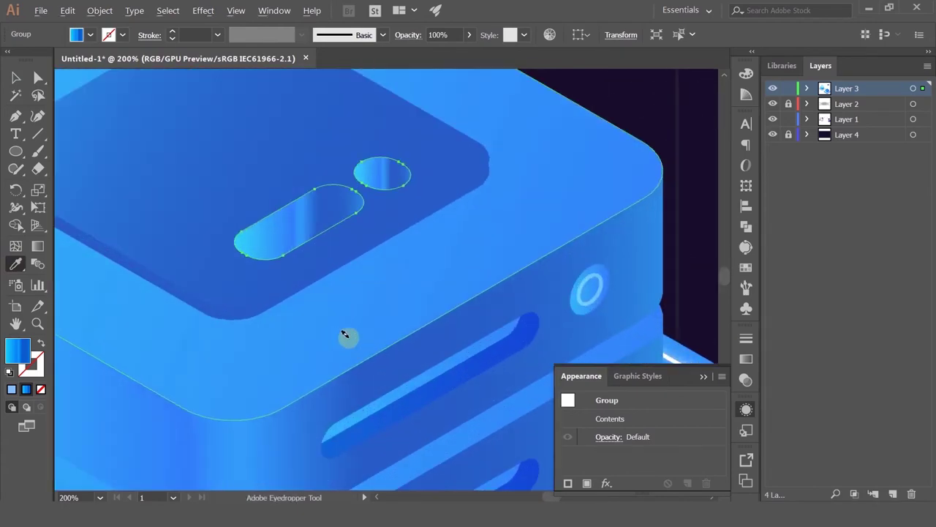
click(38, 248)
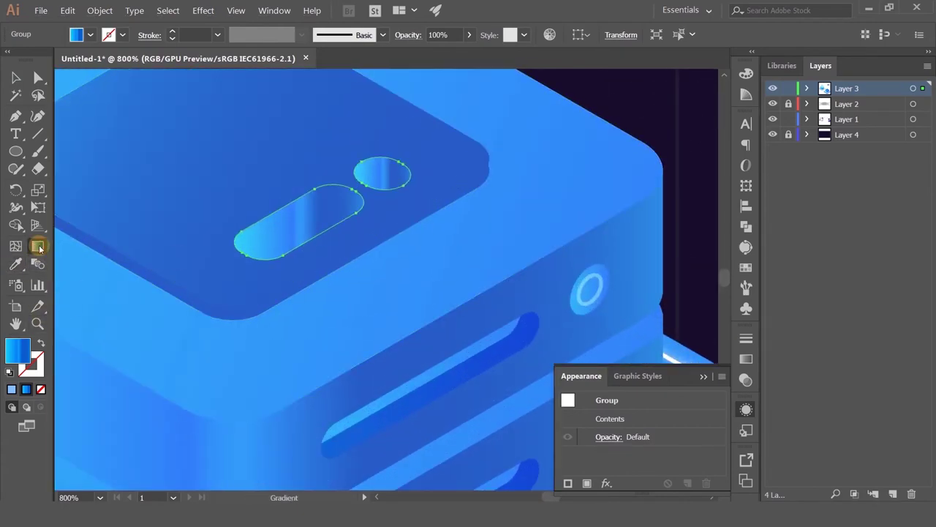
click(746, 359)
drag(653, 440, 677, 495)
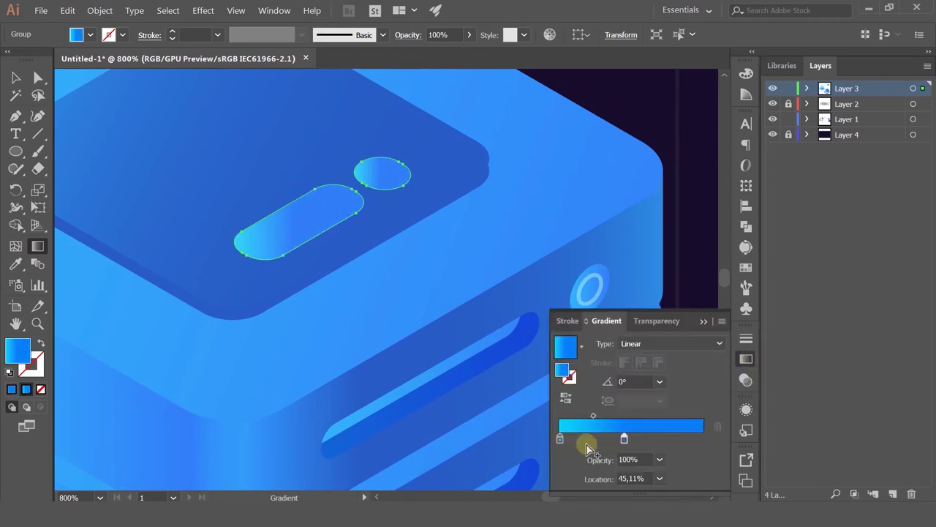
drag(623, 438, 707, 432)
Redirect the linear gradient across both bars to an angle of 154°, and deselect them.
click(37, 249)
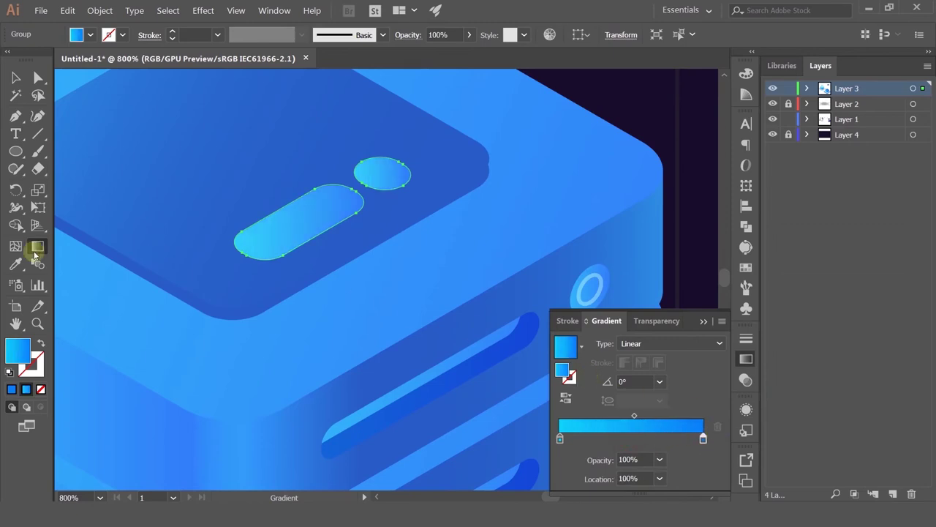
drag(219, 163, 273, 193)
click(15, 78)
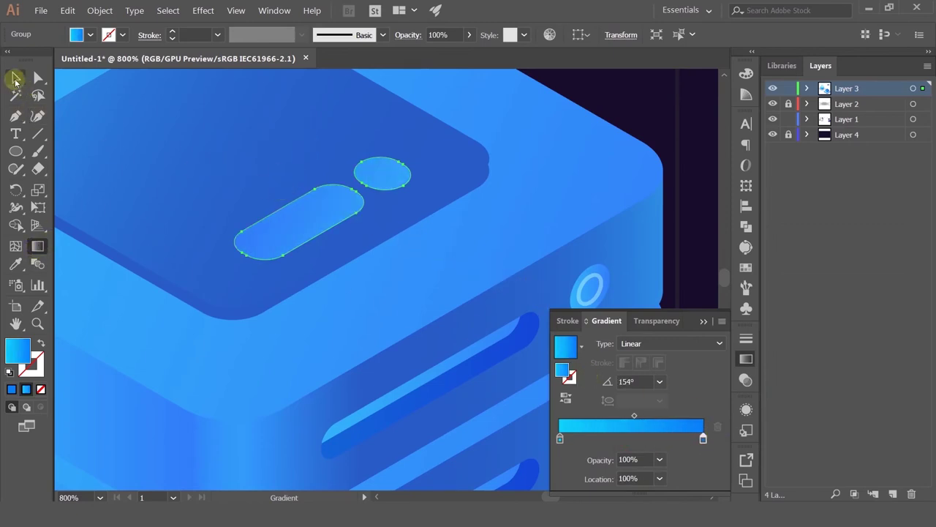
scroll(288, 215, down, 3)
click(471, 165)
click(527, 132)
drag(524, 154, 635, 234)
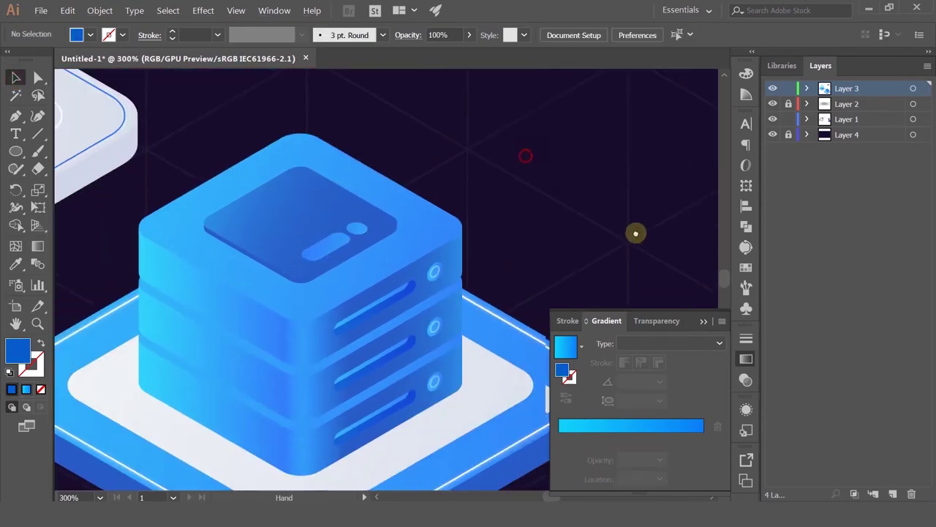
Copy the bar group a short distance straight down and bring the original group to the front.
scroll(428, 343, up, 1)
scroll(397, 296, up, 3)
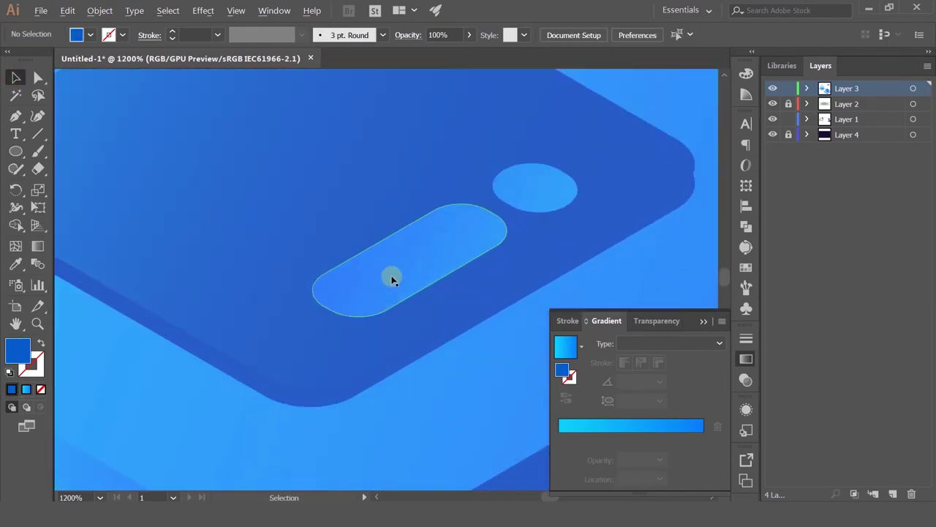
drag(391, 274, 388, 293)
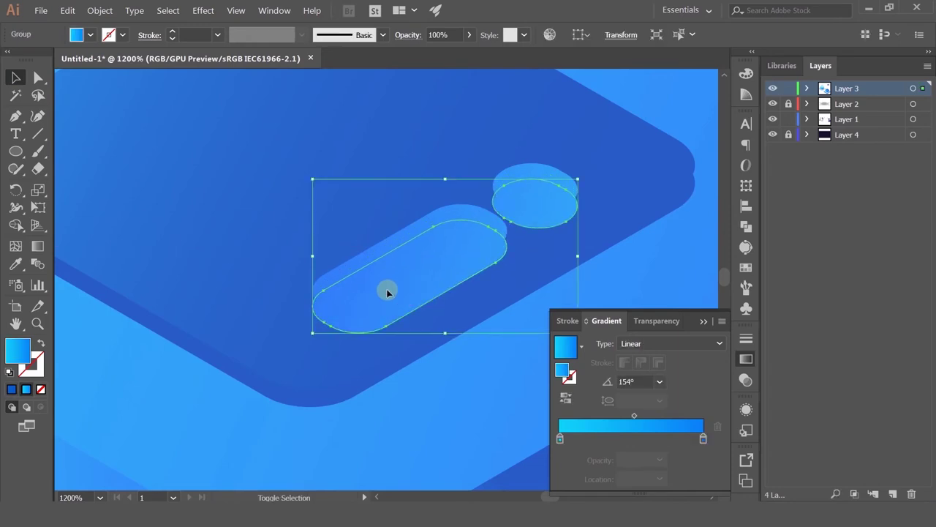
click(342, 274)
key(ctrl+shift+])
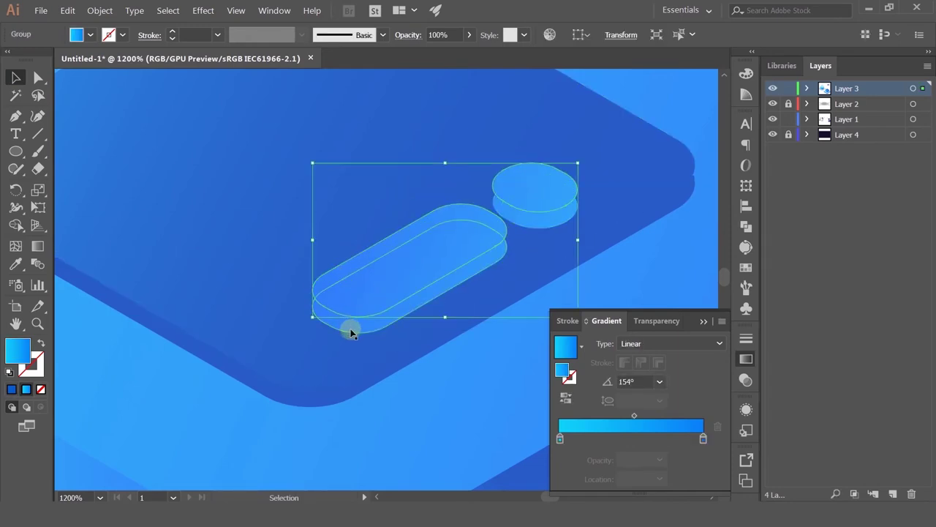
Try combining the upper and lower bar groups with Pathfinder Intersect and Minus Front, and undo the result.
shift+click(351, 331)
click(746, 226)
click(626, 155)
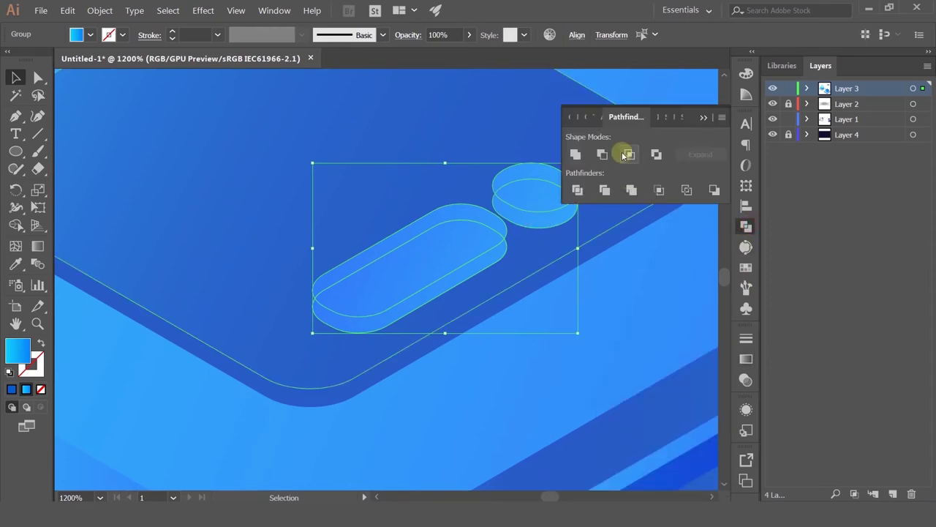
click(610, 276)
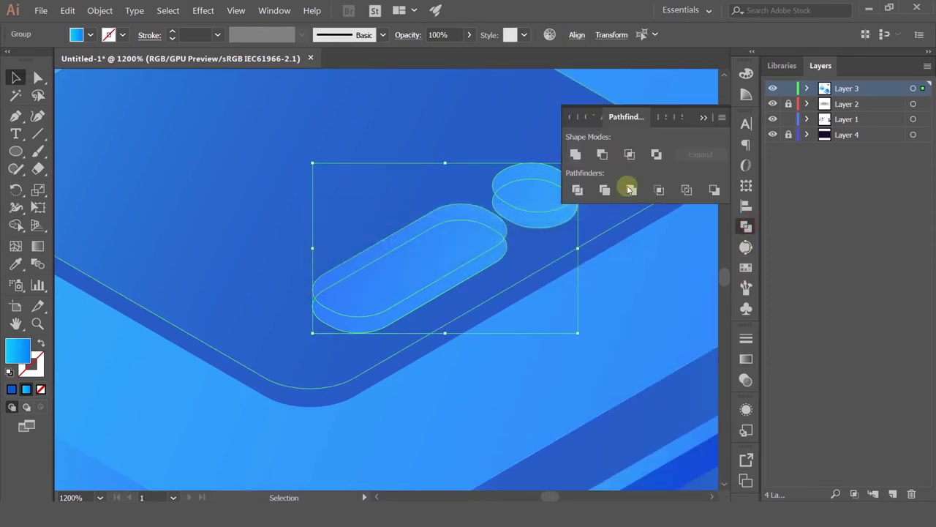
click(602, 151)
key(ctrl+z)
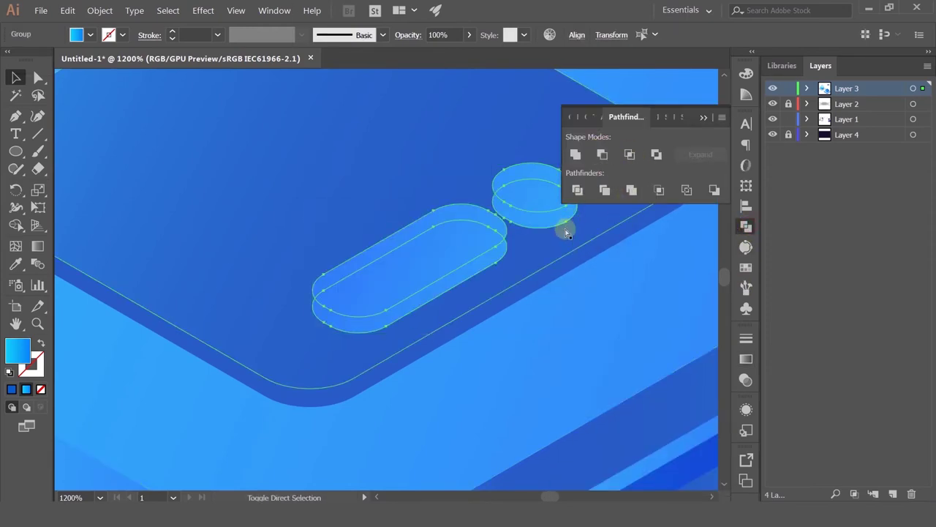
Subtract the lower shape from the upper one in both bars with Minus Front, and group the two remaining slivers.
click(265, 229)
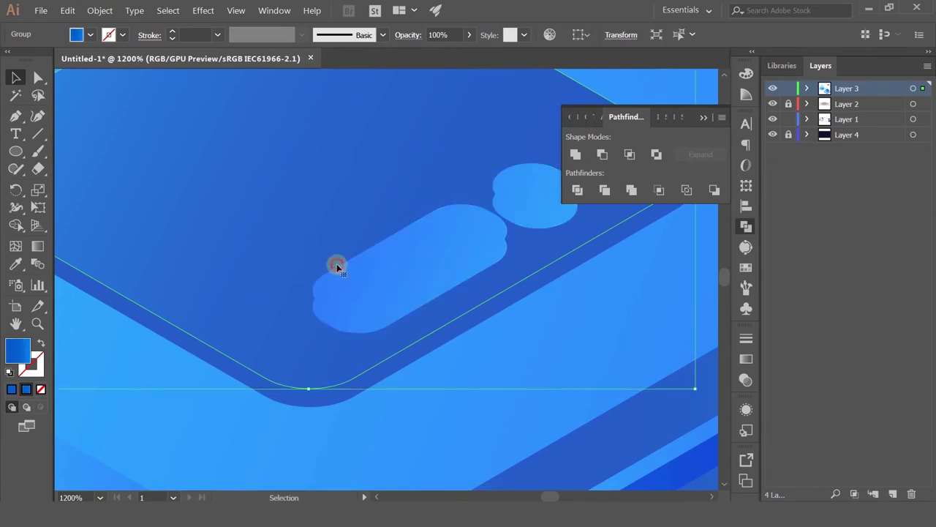
click(332, 274)
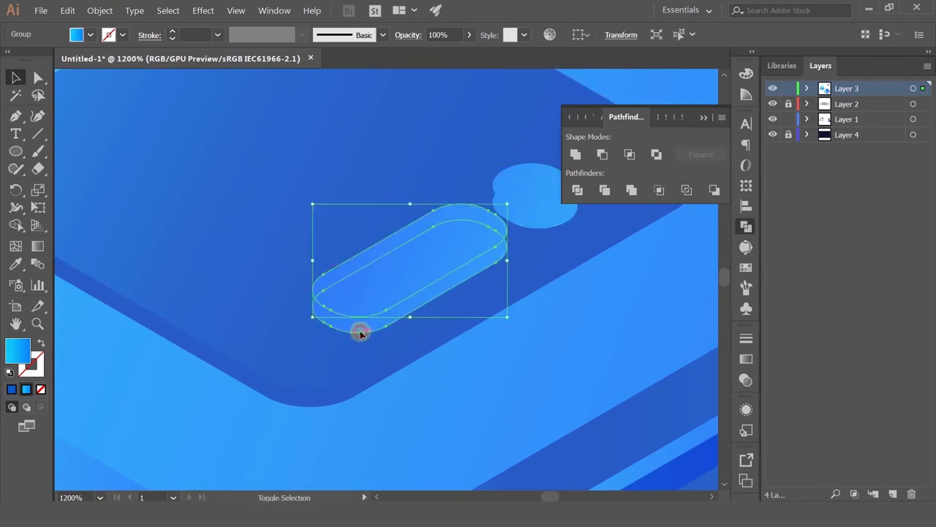
shift+click(360, 328)
click(607, 154)
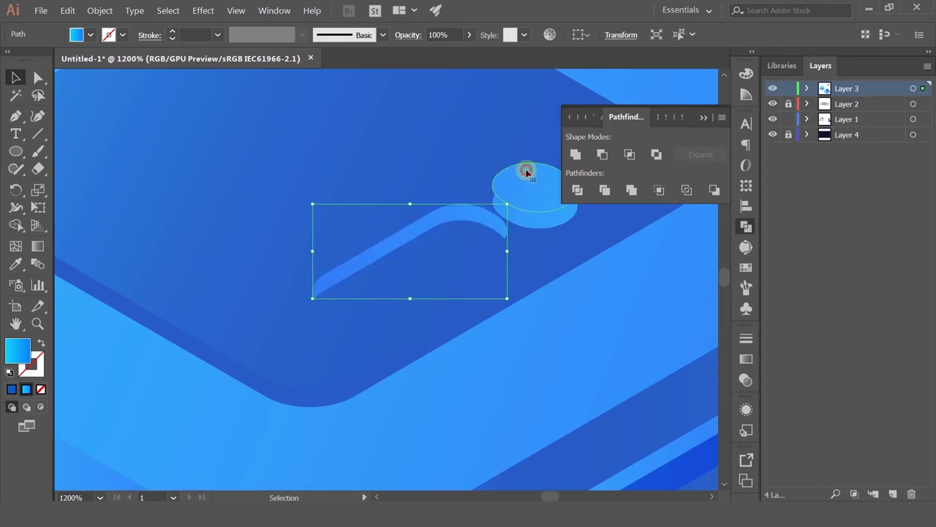
click(532, 191)
click(602, 153)
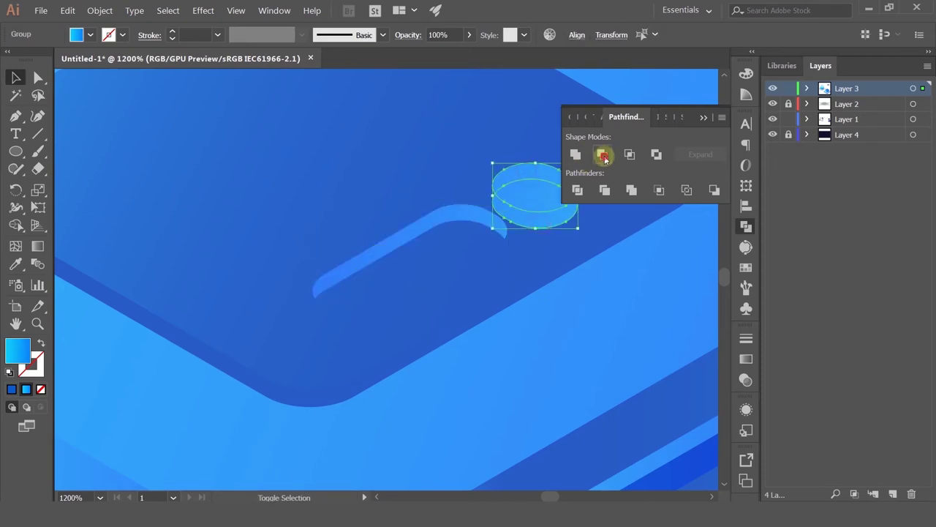
shift+click(438, 220)
key(ctrl+g)
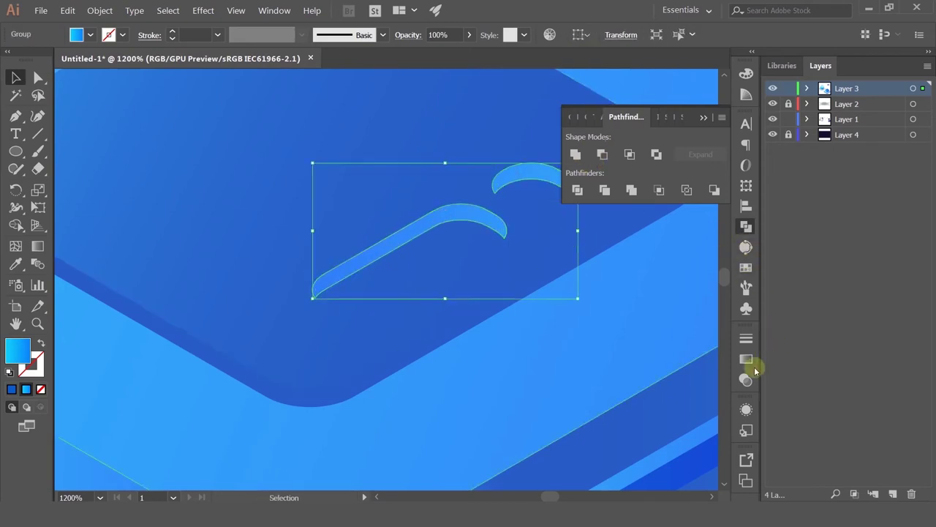
Set the sliver group's blend mode to Multiply, and paste the full bars in place one level behind it.
click(746, 359)
click(644, 324)
click(591, 353)
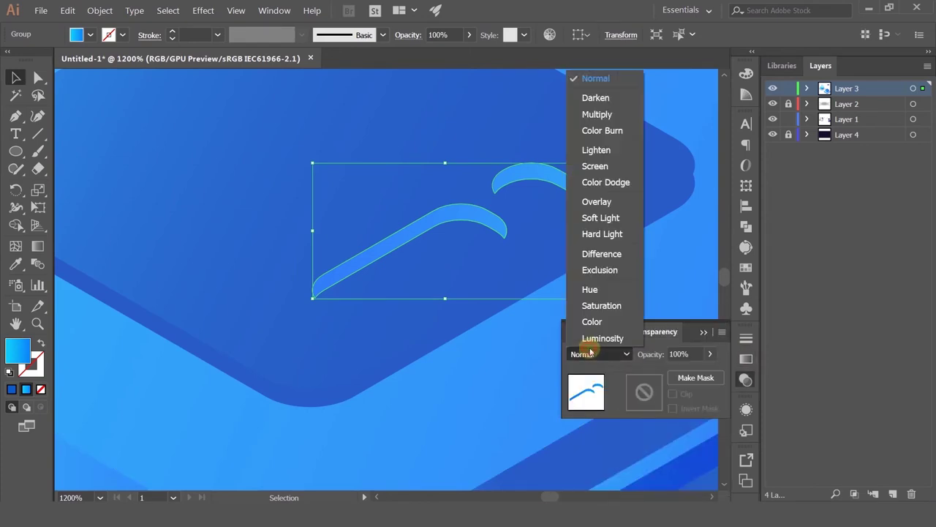
click(609, 113)
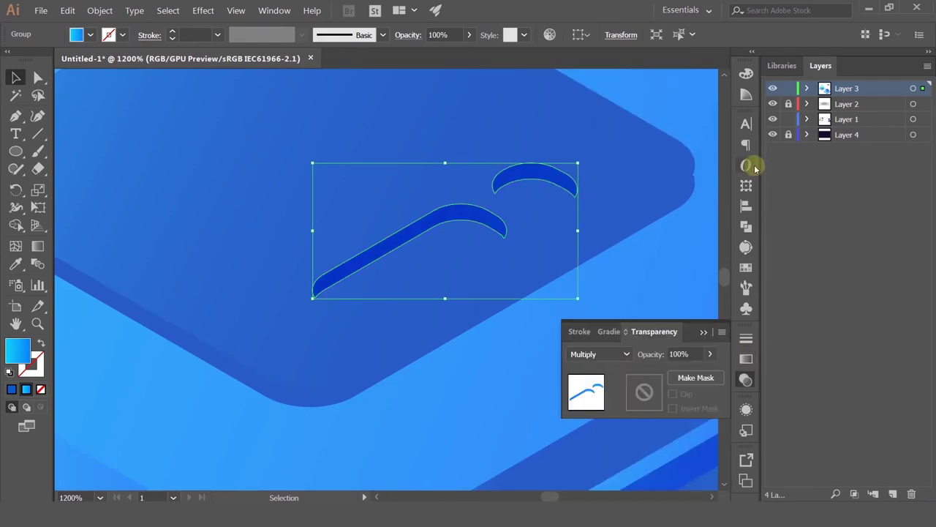
key(ctrl+f)
key(ctrl+[)
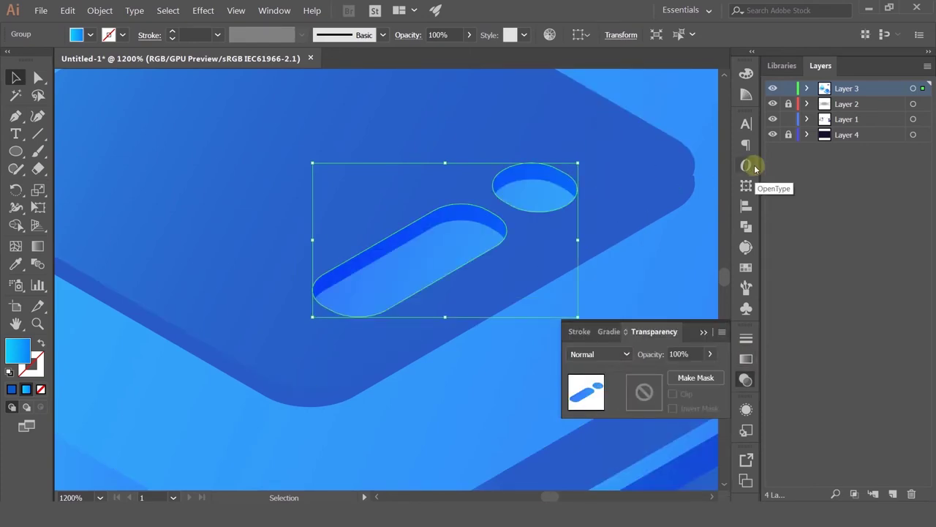
Lower the opacity of the full bar group to 43%.
scroll(702, 204, down, 2)
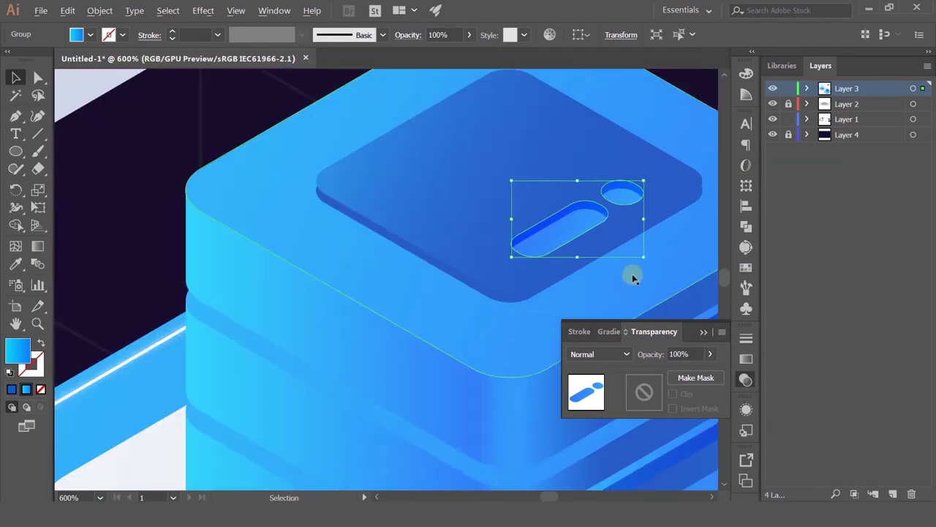
click(710, 354)
drag(691, 372, 677, 372)
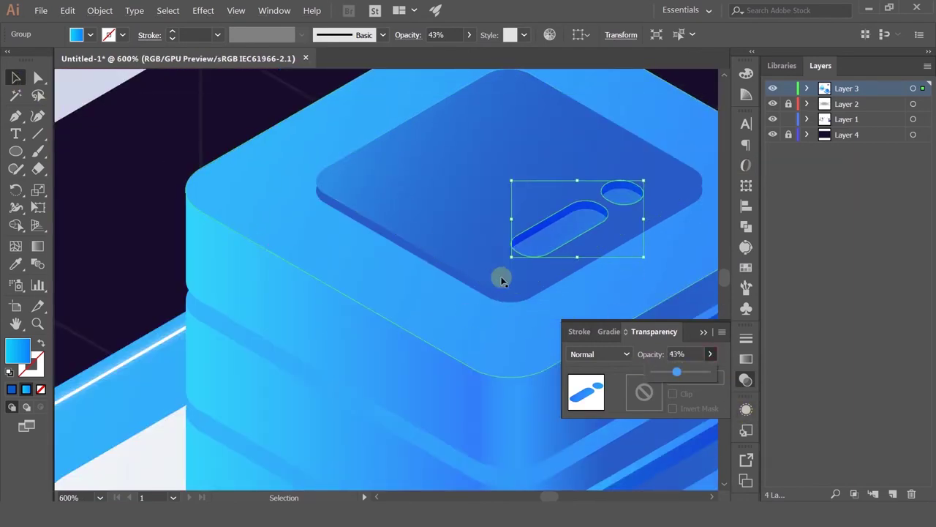
Select the Multiply sliver group along the bars' upper edges and set its opacity to 60%.
key(a)
click(15, 79)
click(117, 140)
click(566, 212)
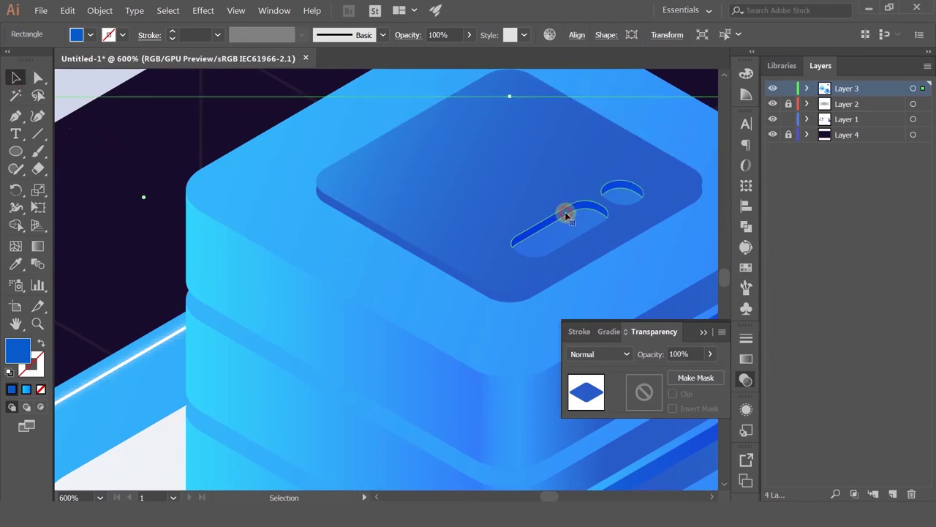
click(717, 355)
drag(706, 363, 686, 374)
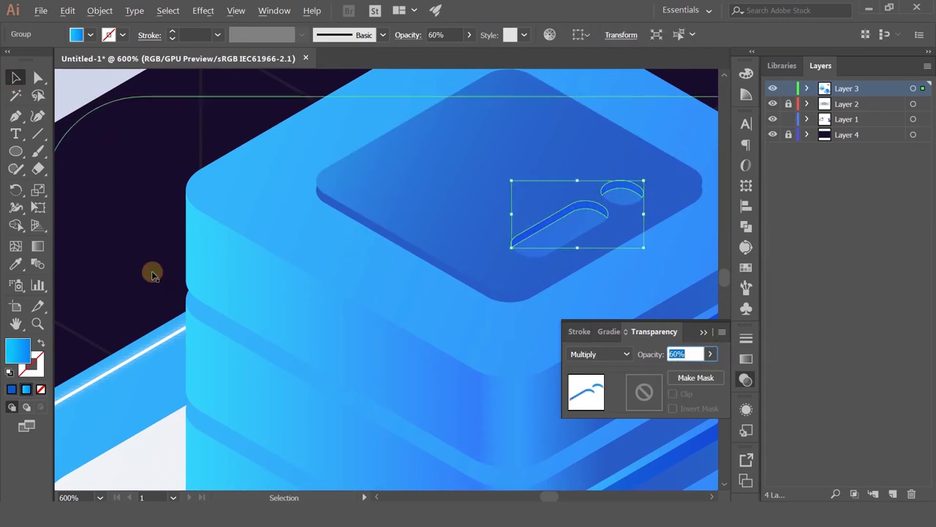
Deselect the slivers and examine the recessed bars and the whole server stack beside the dollar platform.
scroll(152, 272, down, 3)
click(461, 209)
scroll(391, 230, down, 1)
scroll(391, 230, up, 1)
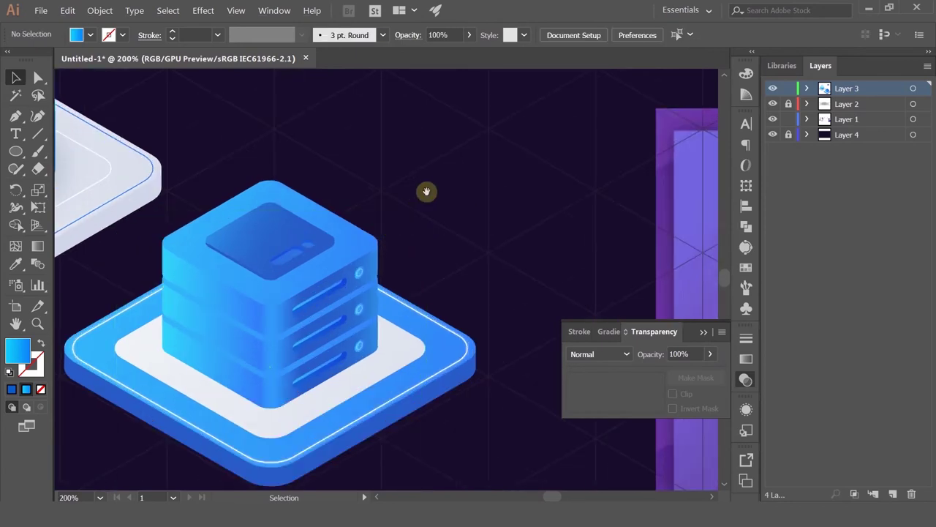
drag(426, 192, 551, 192)
scroll(432, 250, up, 1)
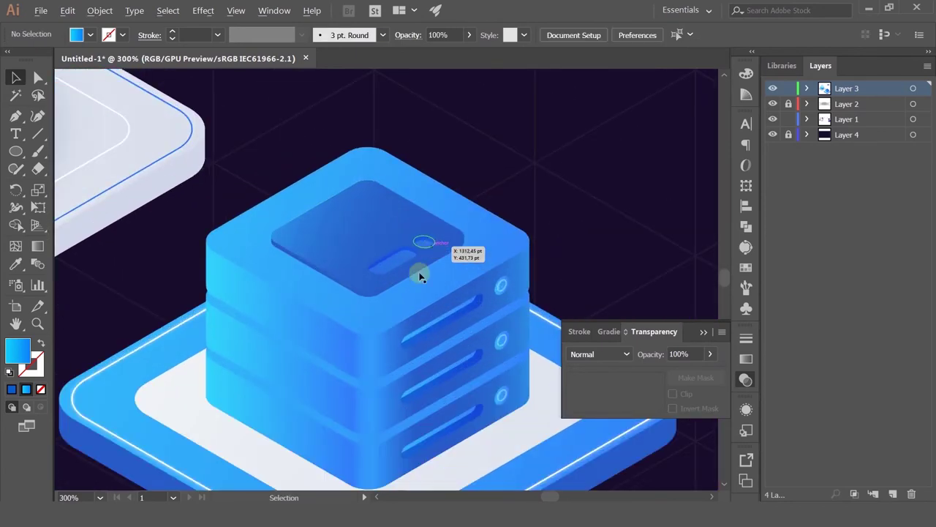
drag(343, 337, 630, 299)
scroll(238, 221, down, 3)
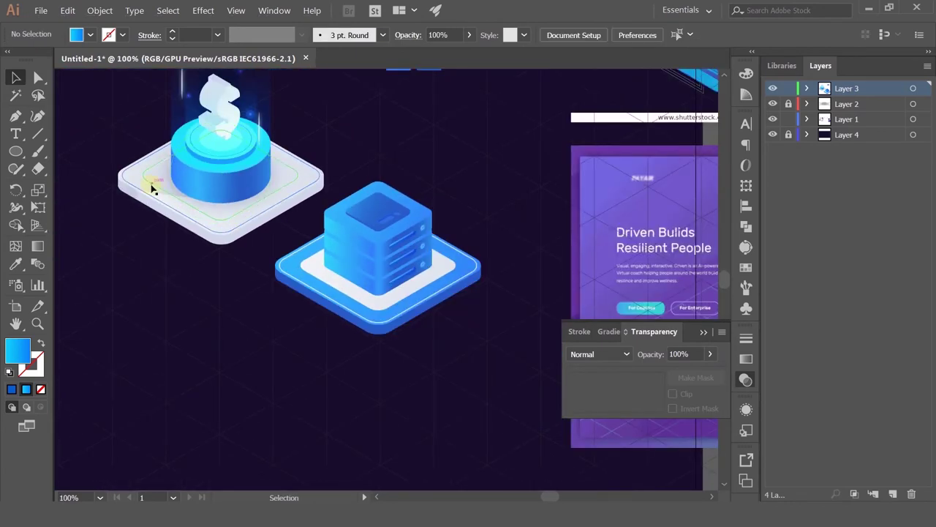
Copy the Multiply shadow shape from the dollar platform onto the blue server platform and bring it to the front.
drag(139, 181, 284, 268)
scroll(285, 269, up, 4)
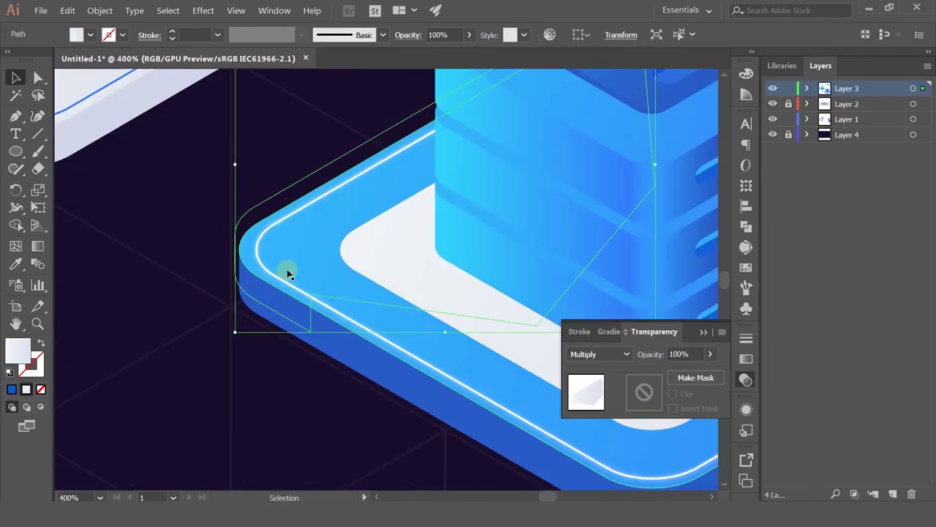
key(v)
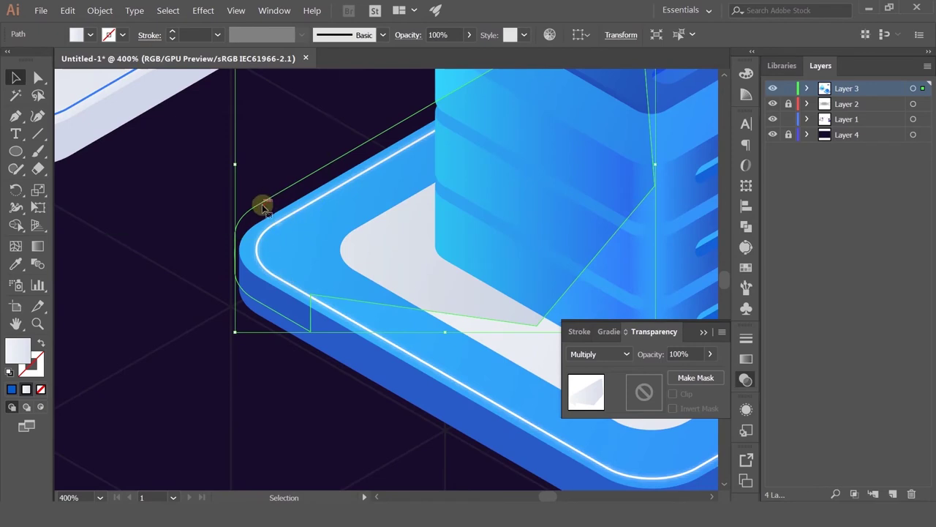
Align the copied shadow's outer edge exactly with the rounded left corner and side of the blue platform, and deselect it.
drag(264, 207, 266, 215)
scroll(227, 314, up, 5)
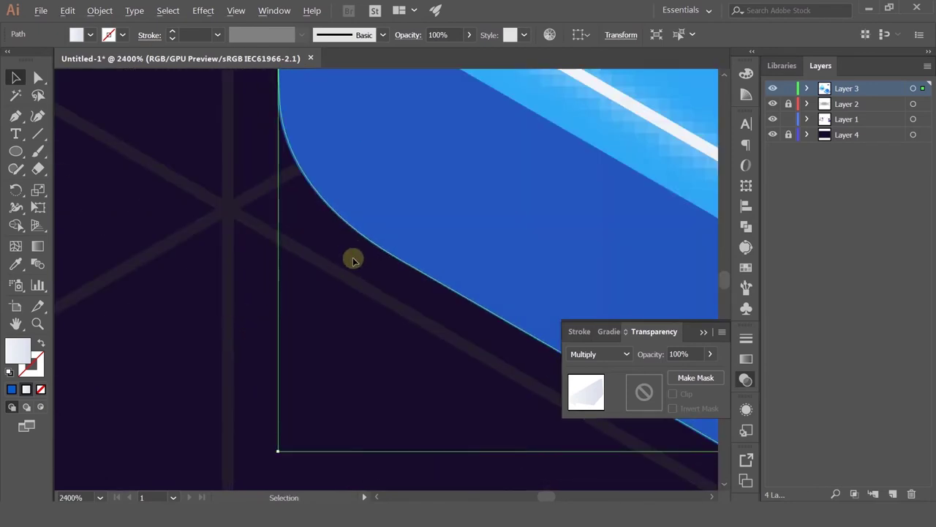
drag(203, 279, 146, 267)
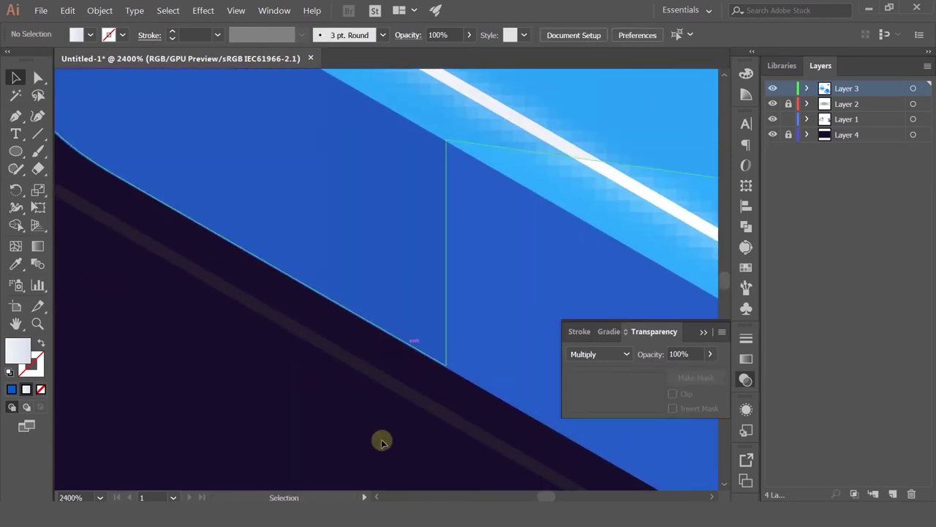
scroll(482, 416, up, 2)
scroll(482, 417, up, 1)
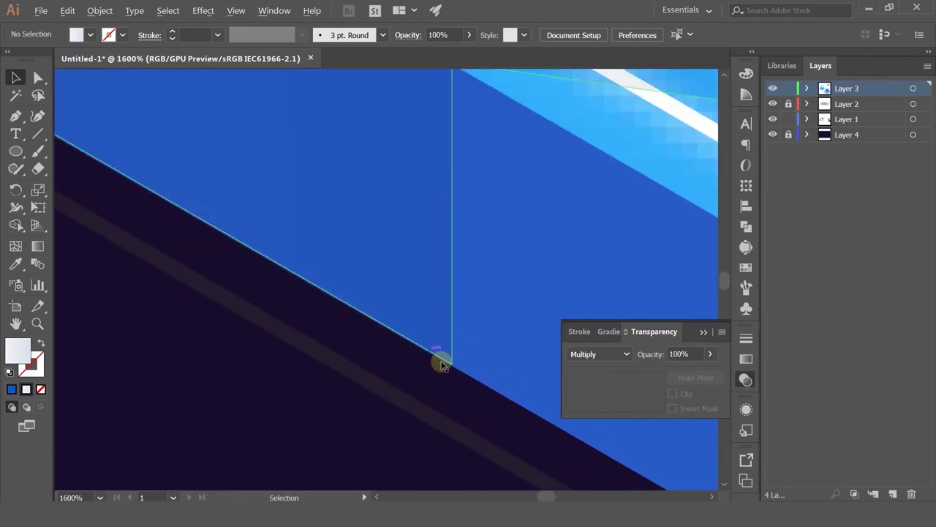
drag(454, 303, 453, 306)
scroll(453, 304, down, 2)
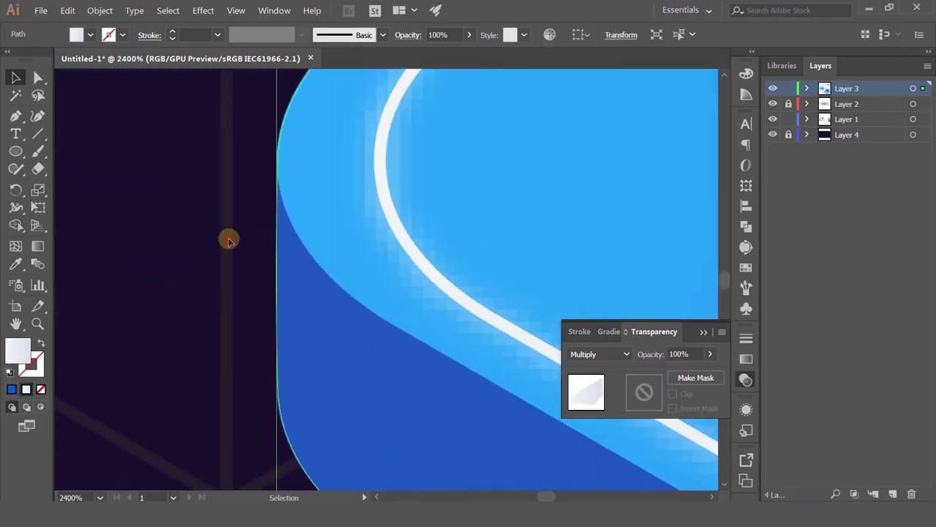
scroll(228, 240, down, 5)
drag(323, 222, 313, 234)
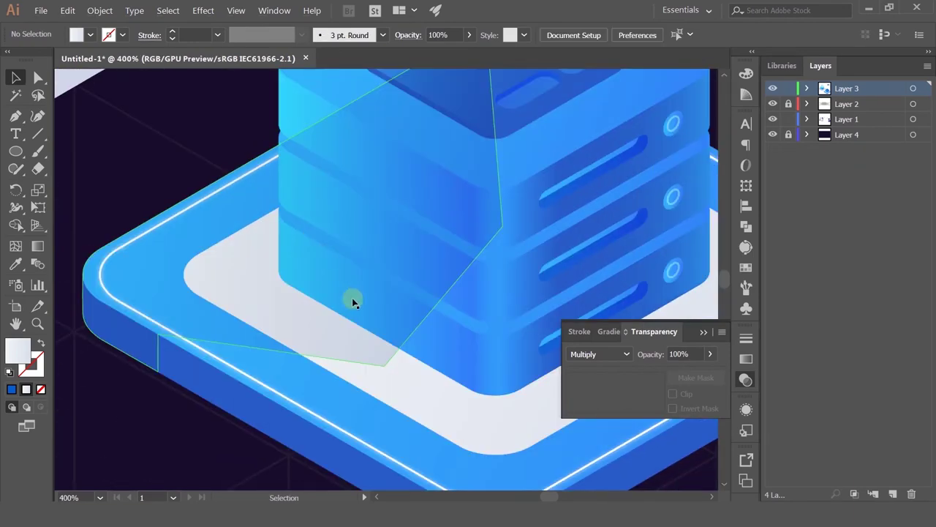
Move the shadow's lower inner anchor point to the server stack's front bottom corner, about X 1265.6 pt, Y 590.4 pt, and deselect it.
click(36, 77)
click(361, 357)
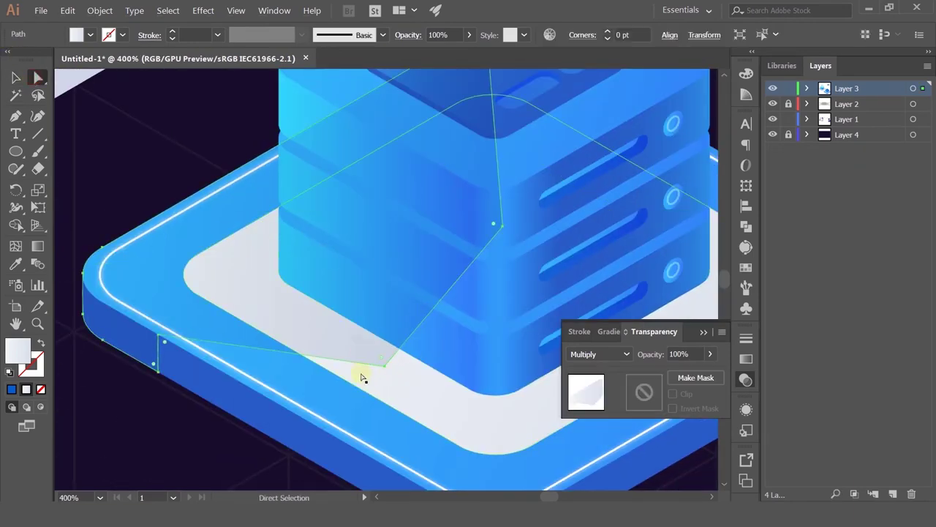
click(386, 371)
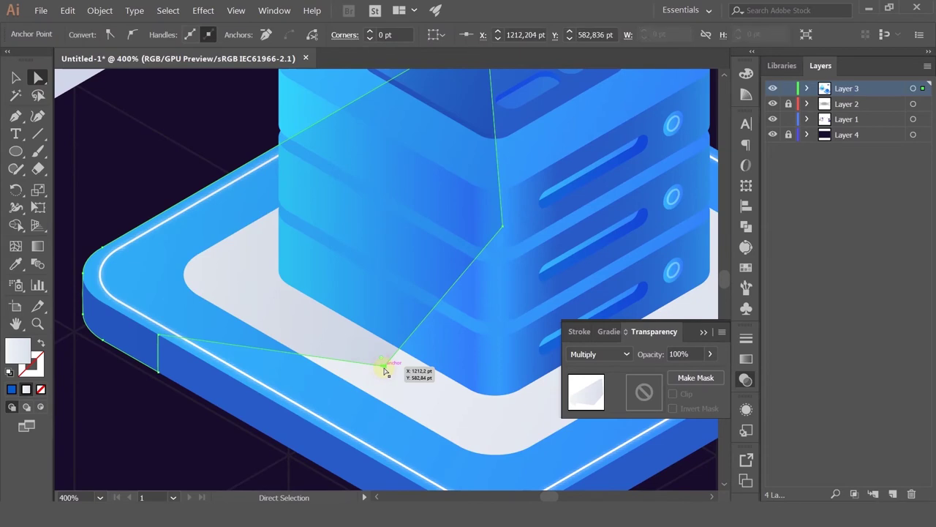
drag(385, 371, 489, 383)
scroll(353, 315, down, 4)
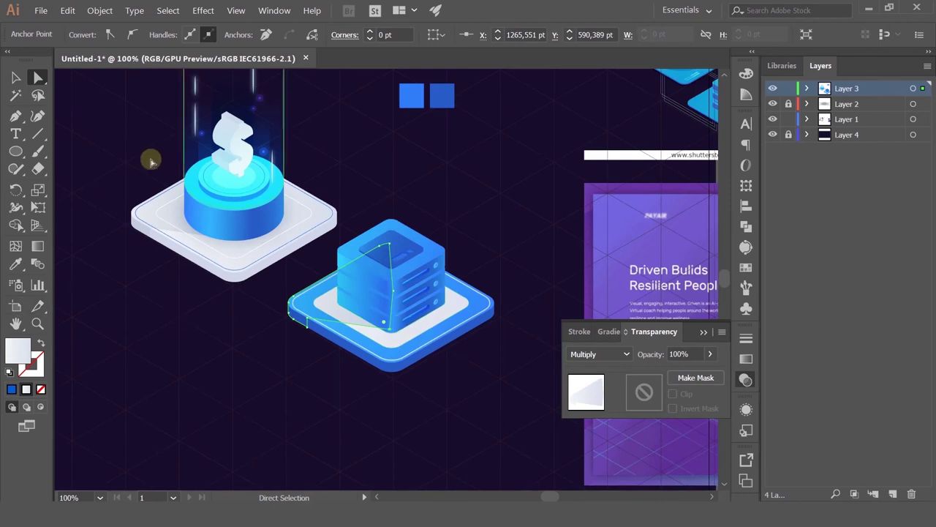
click(14, 76)
click(357, 131)
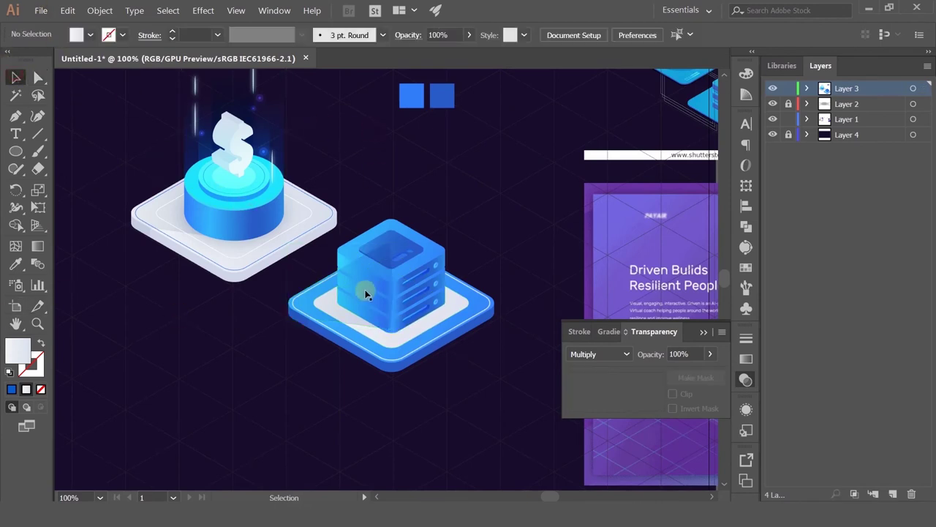
Send the shadow shape behind the server stack so it only darkens the platform, and deselect it.
scroll(373, 309, up, 2)
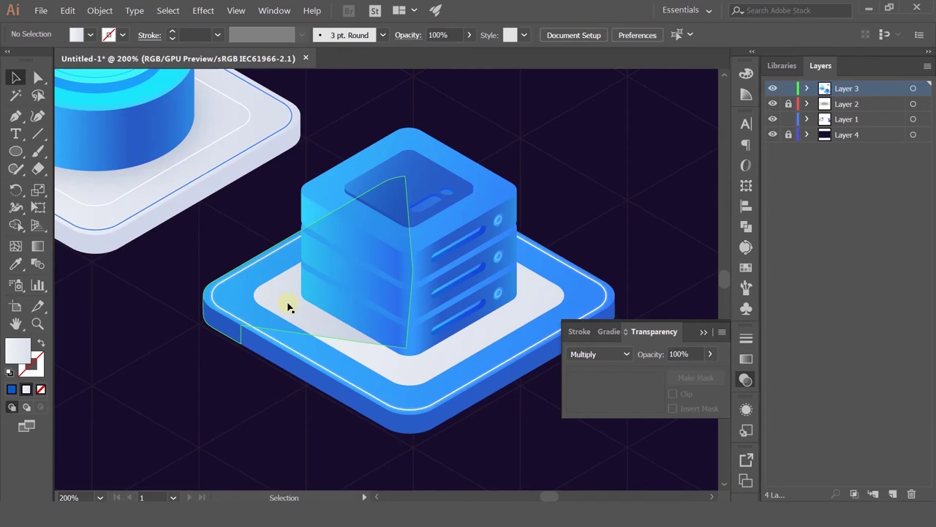
click(289, 304)
key(a)
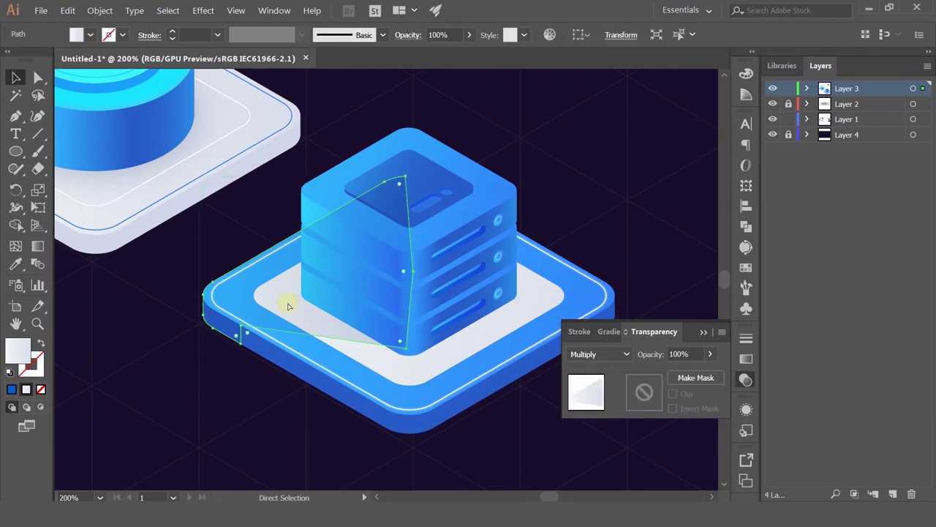
key(v)
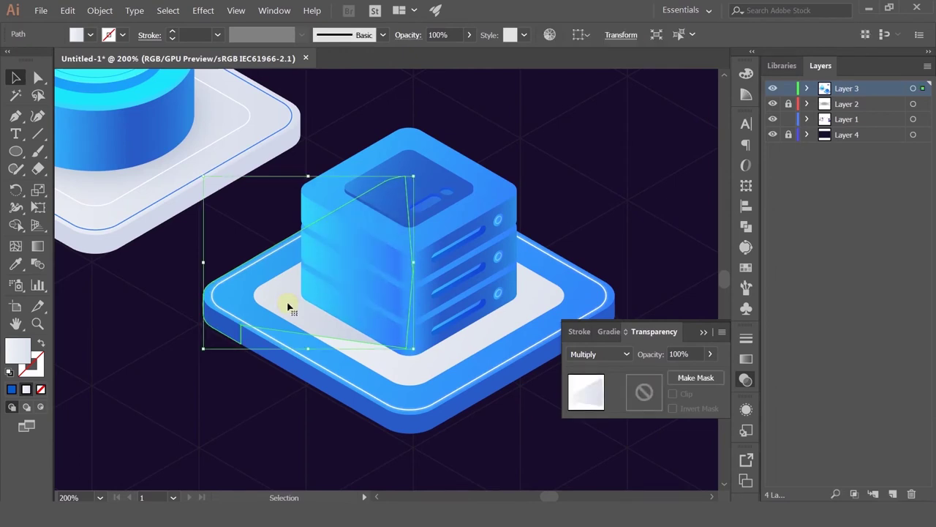
click(647, 190)
Review the server stack on its platform and compare it with the purple and dark isometric reference images.
scroll(637, 187, down, 1)
drag(629, 178, 567, 201)
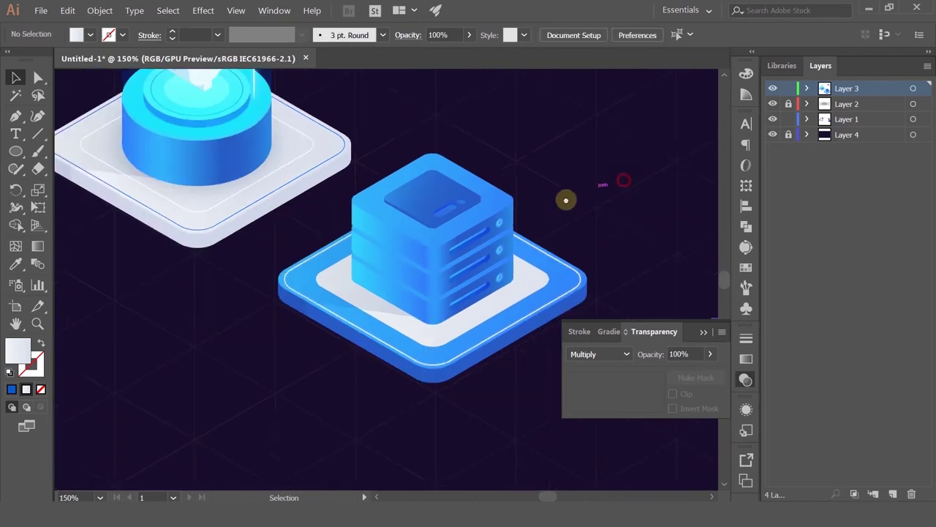
scroll(409, 359, up, 1)
scroll(410, 359, down, 1)
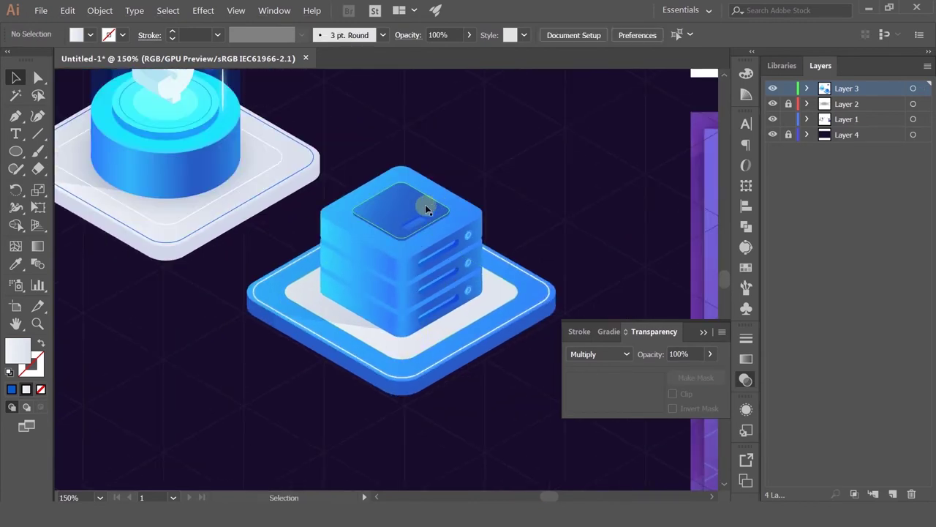
scroll(425, 205, up, 1)
scroll(425, 206, down, 2)
drag(511, 163, 206, 158)
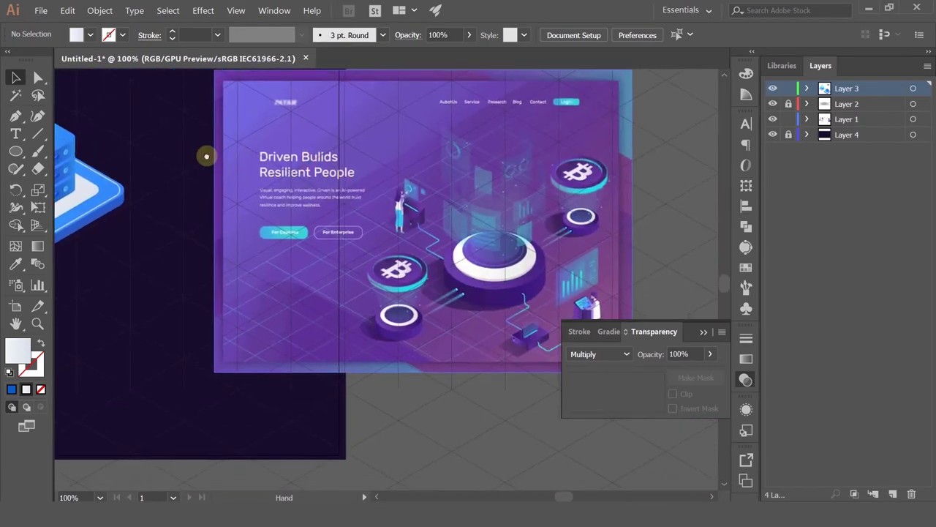
drag(206, 73, 435, 341)
scroll(649, 218, up, 2)
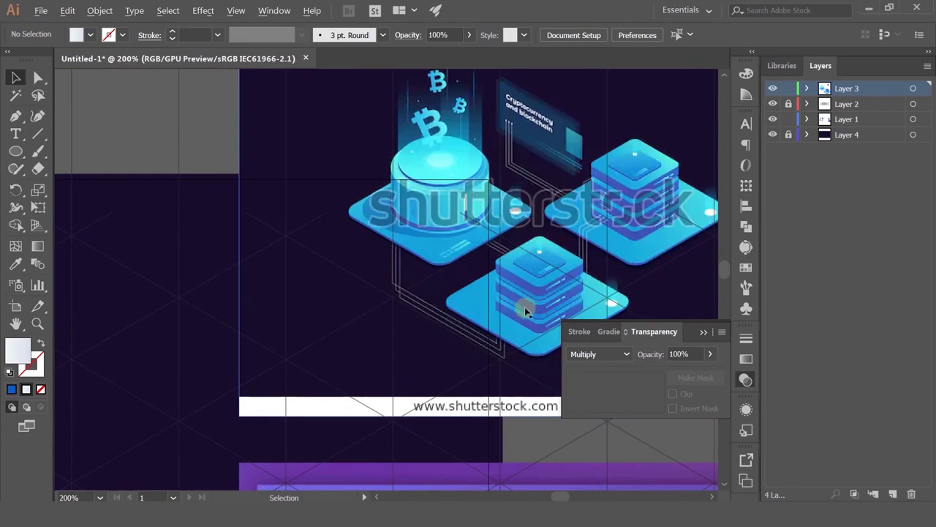
Move the two blue colour swatches off the dark artboard to above the dark reference image, and deselect them.
scroll(525, 311, down, 3)
drag(322, 321, 504, 110)
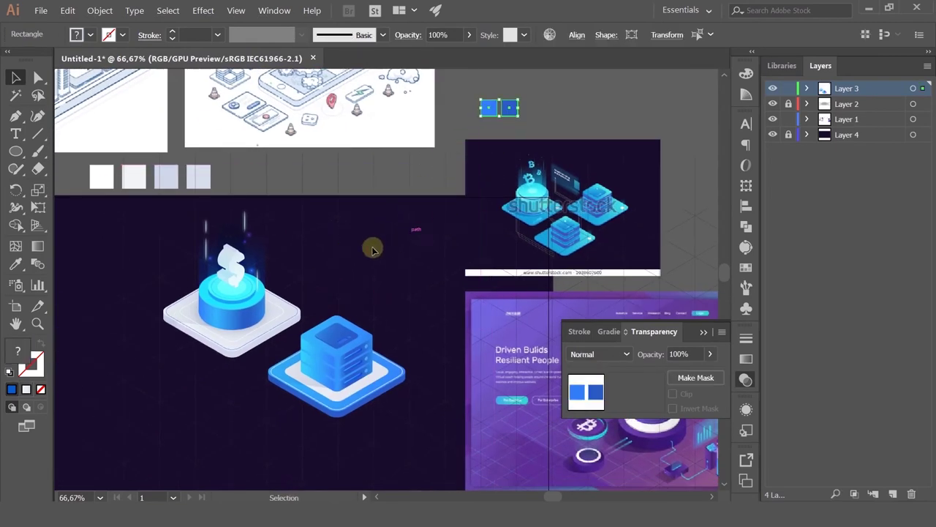
click(372, 246)
scroll(271, 314, up, 1)
scroll(338, 361, down, 1)
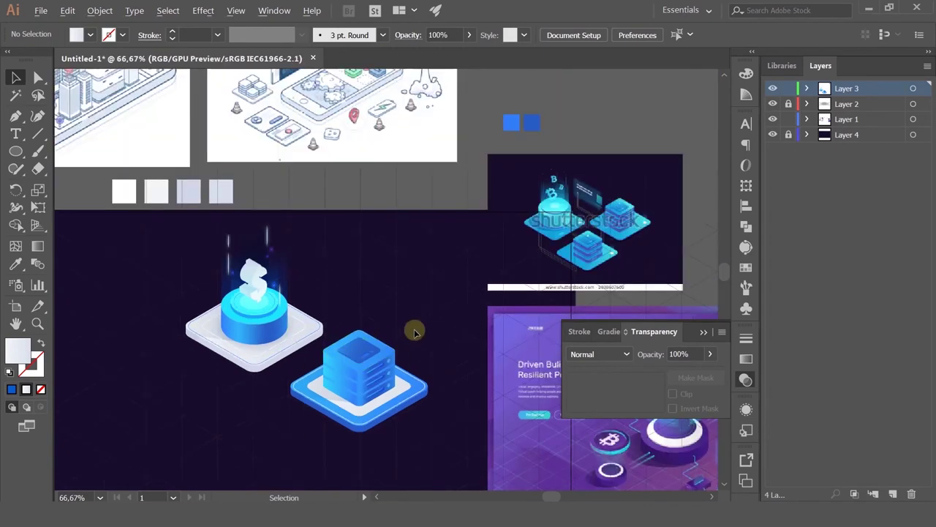
click(335, 433)
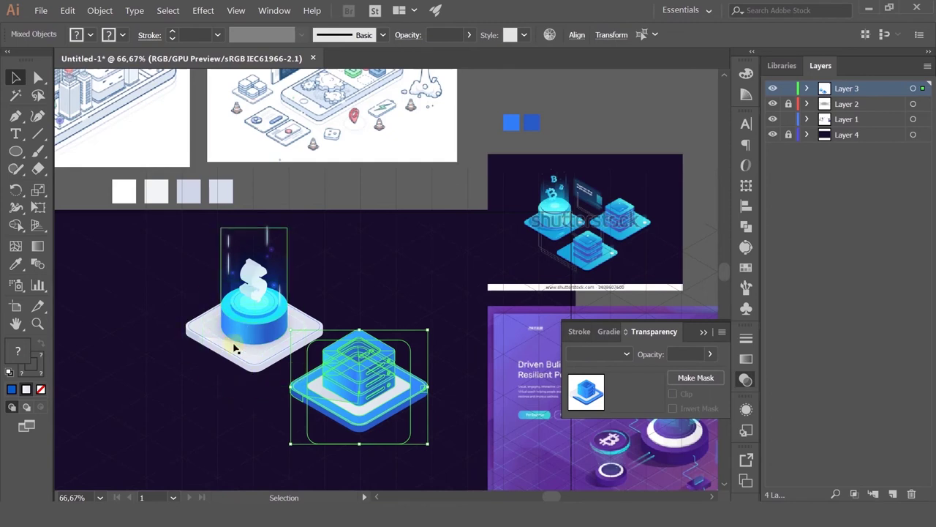
click(221, 395)
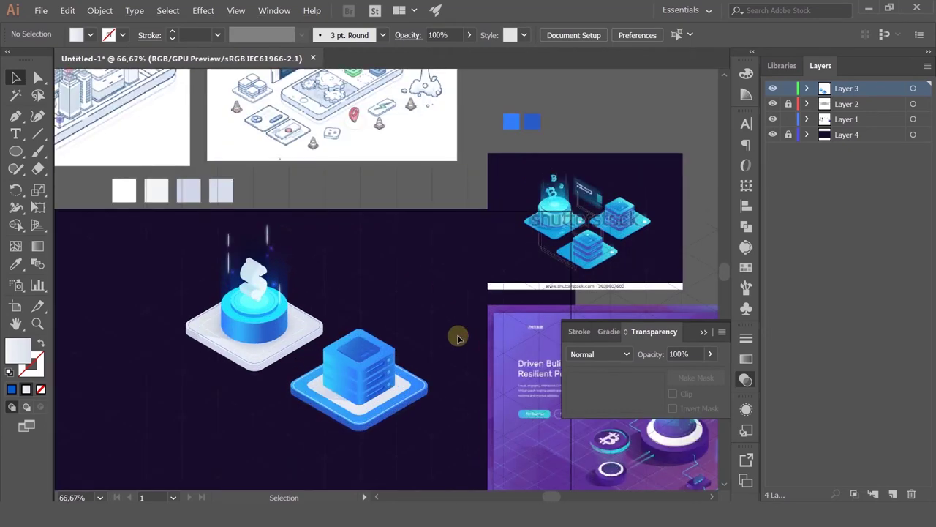
Draw a rectangle over the server stack and give it the dollar glow's cyan Soft Light gradient.
scroll(350, 387, up, 1)
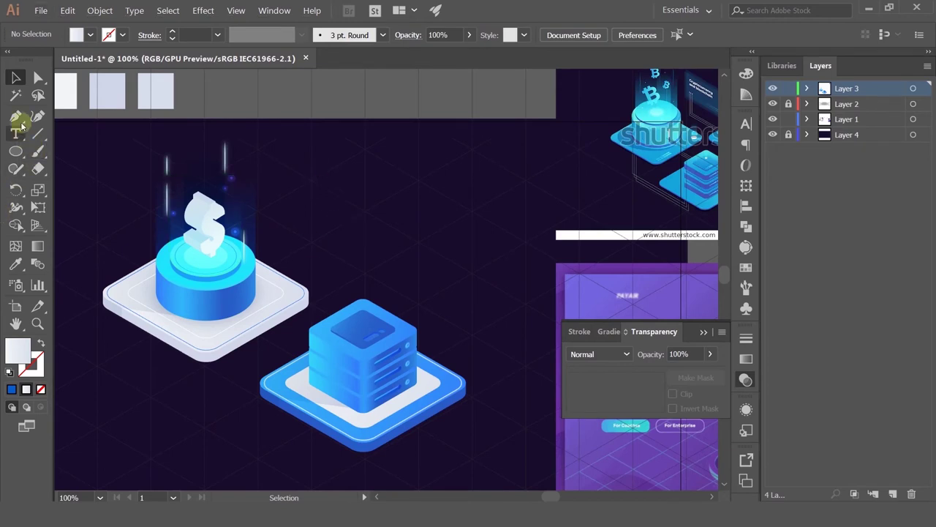
click(16, 155)
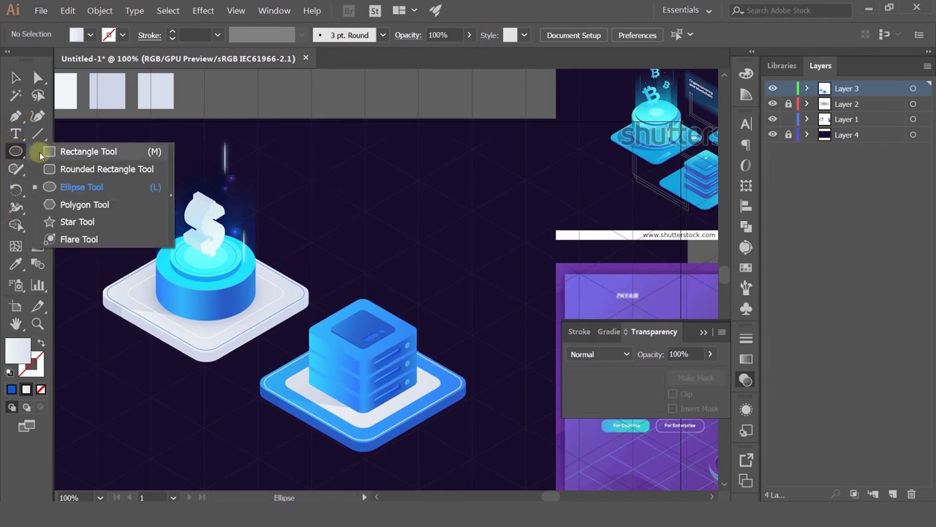
click(48, 155)
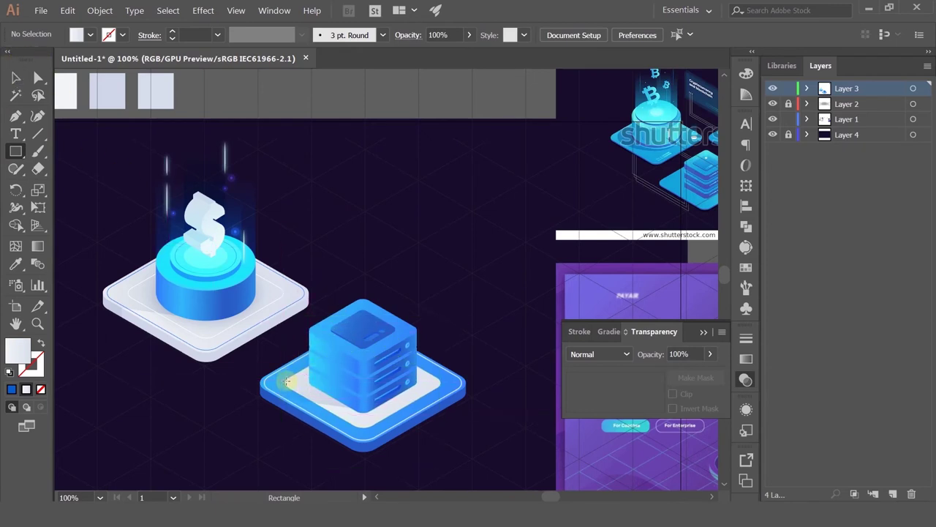
drag(288, 381, 440, 236)
key(i)
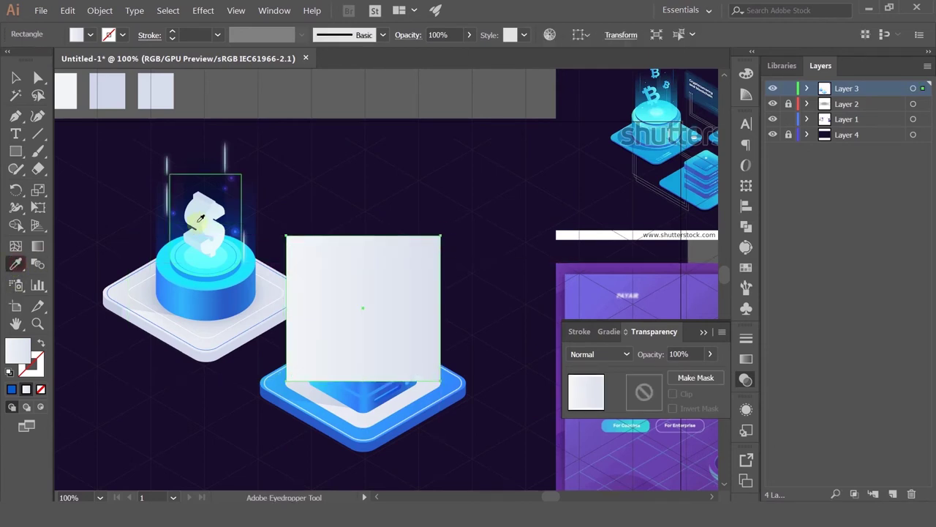
click(234, 205)
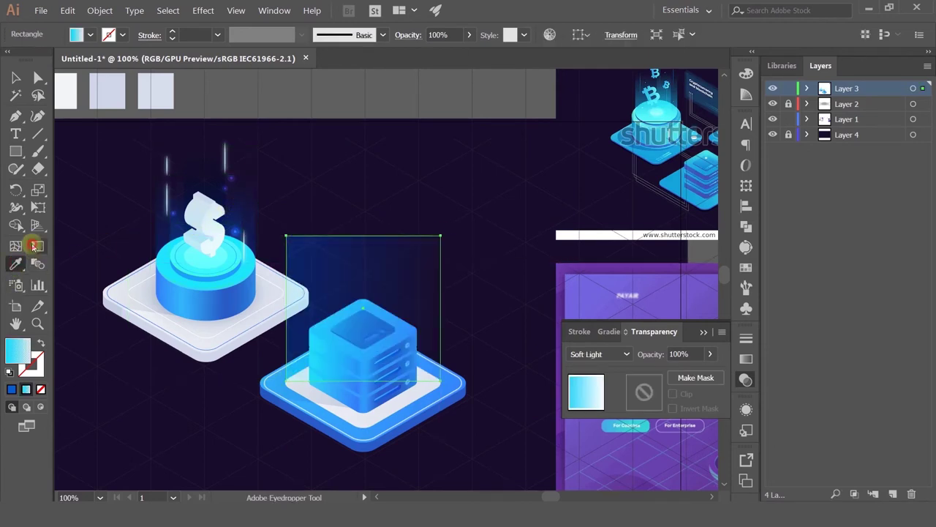
Redirect the rectangle's gradient vertically so it fades upward from the server stack, and deselect it.
click(37, 245)
drag(363, 354, 363, 254)
click(15, 77)
click(473, 196)
Adjust the glow rectangle's side edges to line up with the outer corners of the platform's white inner panel.
scroll(376, 373, up, 3)
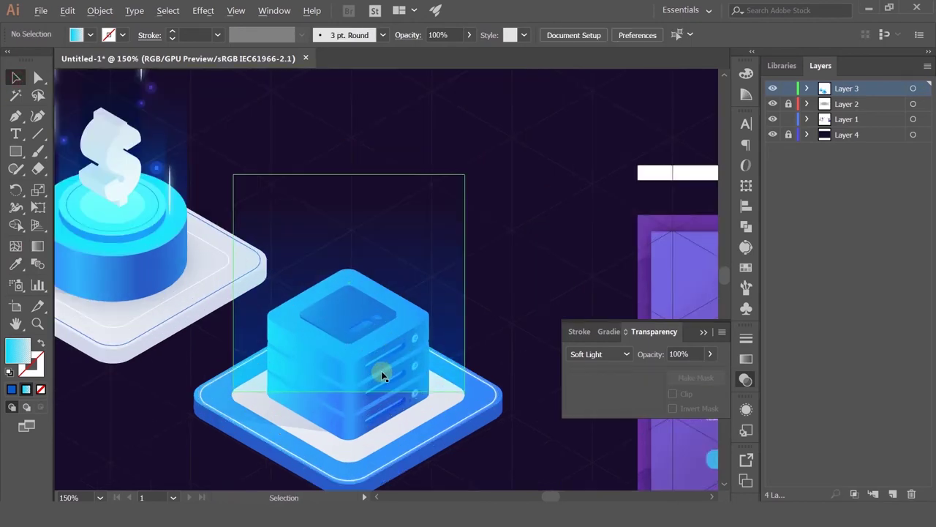
scroll(304, 377, up, 1)
click(117, 360)
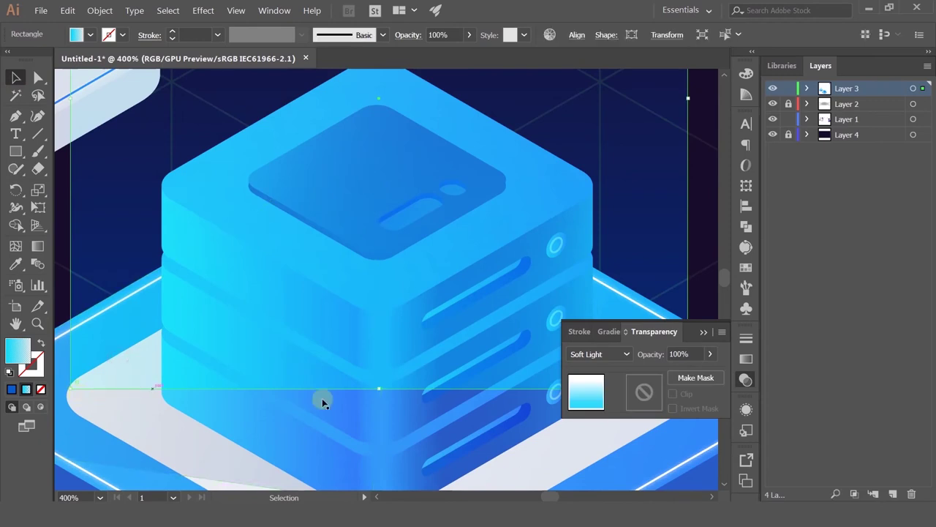
drag(192, 294, 437, 389)
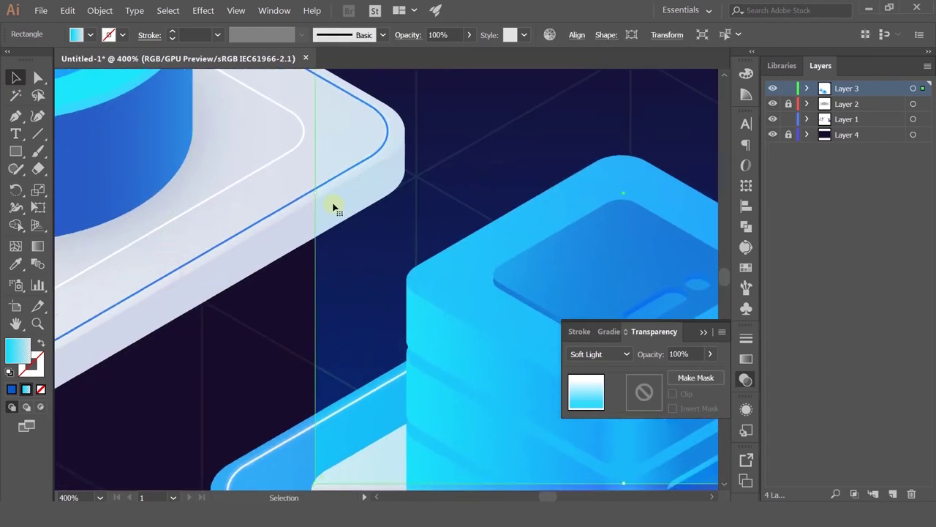
drag(315, 193, 314, 192)
drag(429, 349, 287, 206)
drag(483, 340, 483, 350)
drag(422, 186, 328, 218)
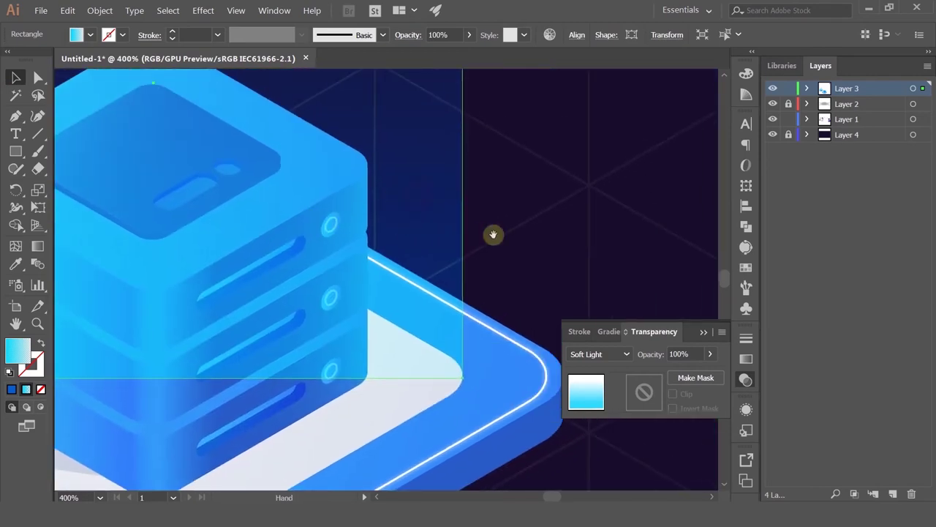
drag(463, 83, 463, 83)
scroll(441, 134, down, 2)
drag(339, 344, 489, 424)
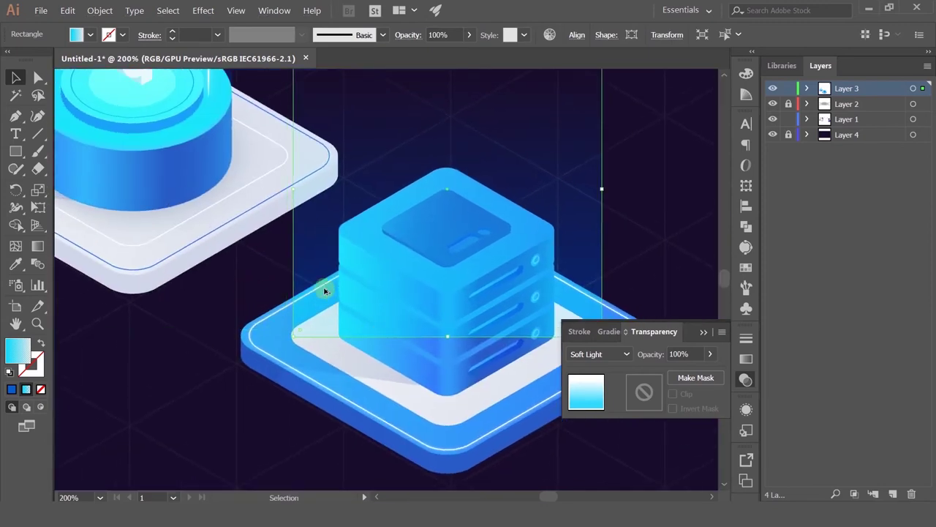
drag(296, 197, 291, 190)
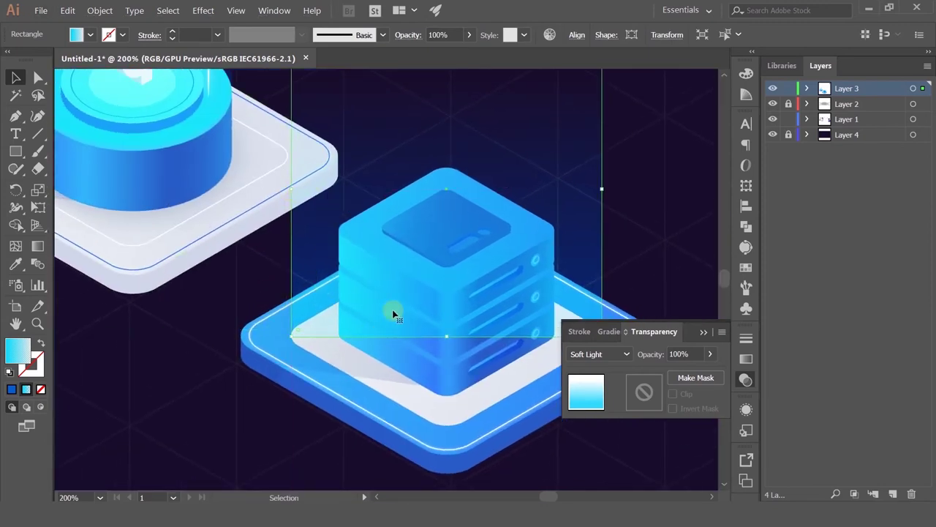
Bring a copy of the platform's white inner panel to the front and unite it with the glow rectangle.
click(461, 408)
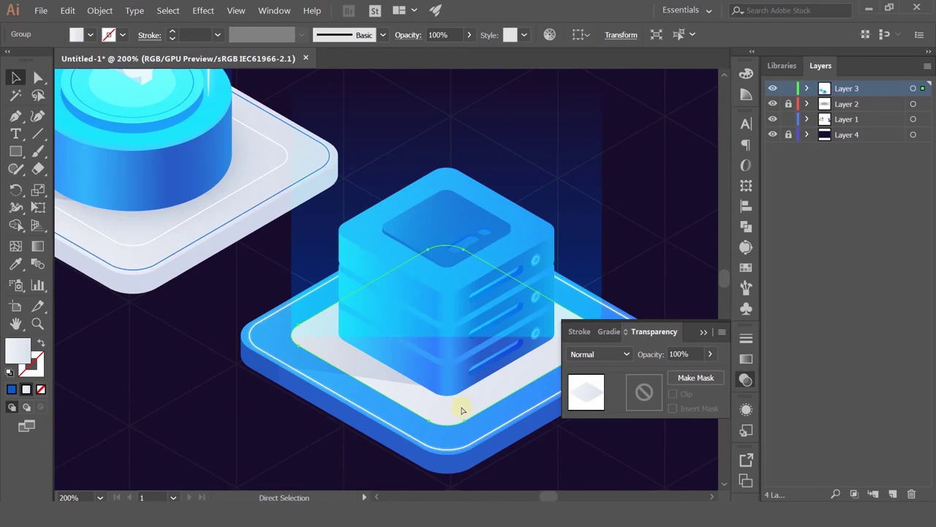
key(ctrl+shift+bracketright)
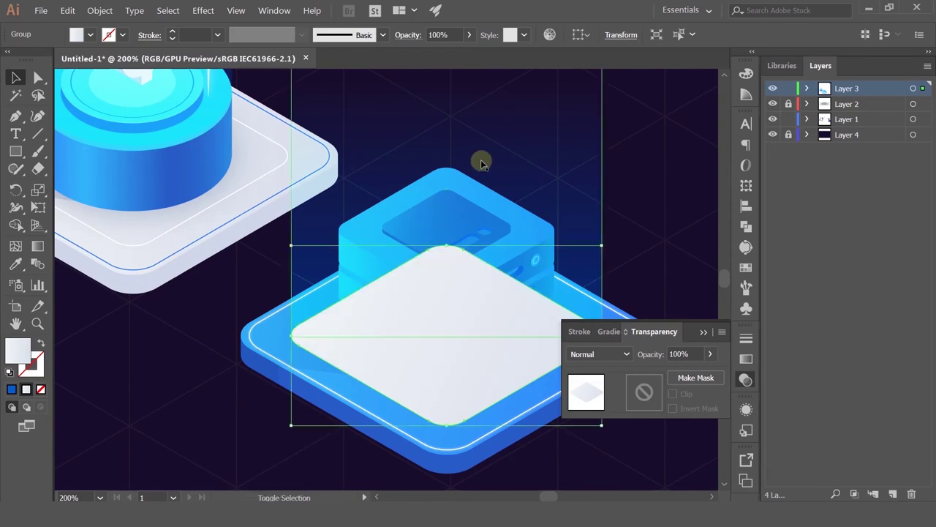
shift+click(495, 119)
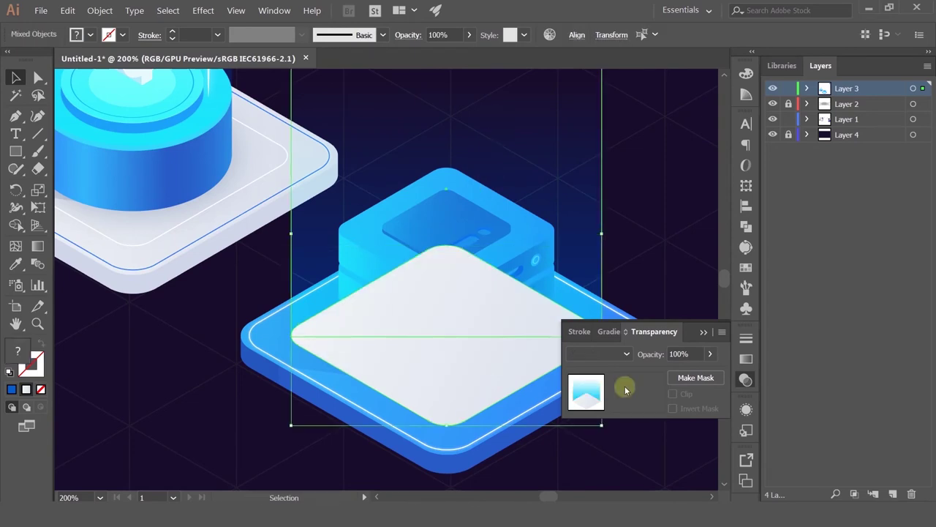
click(746, 358)
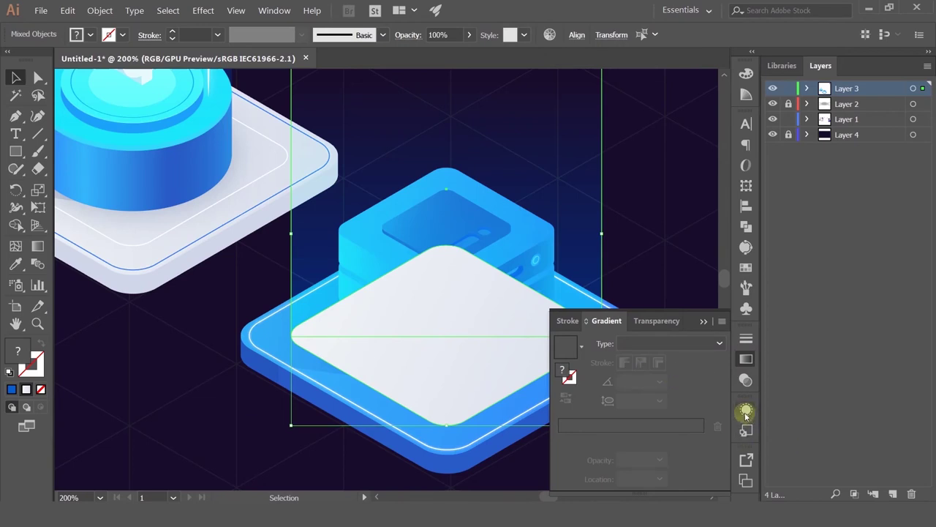
click(744, 223)
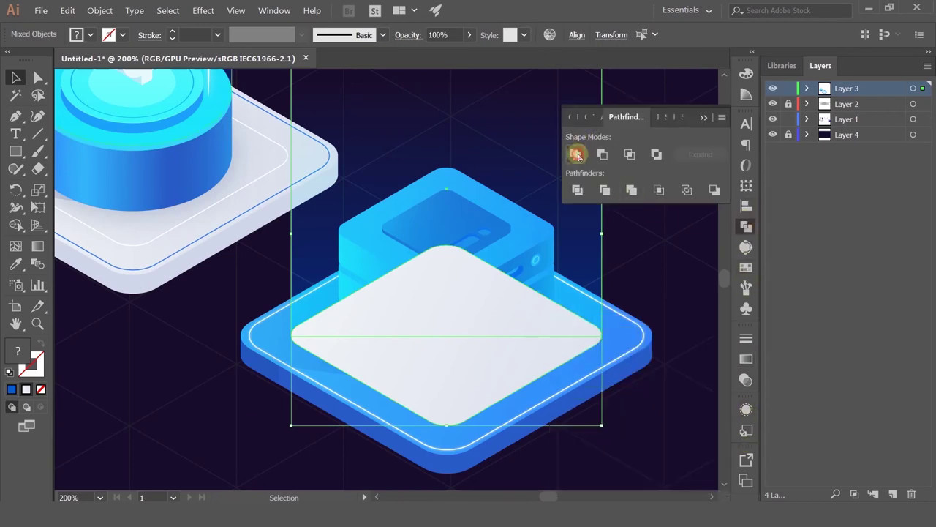
click(575, 153)
drag(692, 297, 648, 338)
Apply the dollar glow's cyan Soft Light gradient to the united shape around the server stack.
click(15, 264)
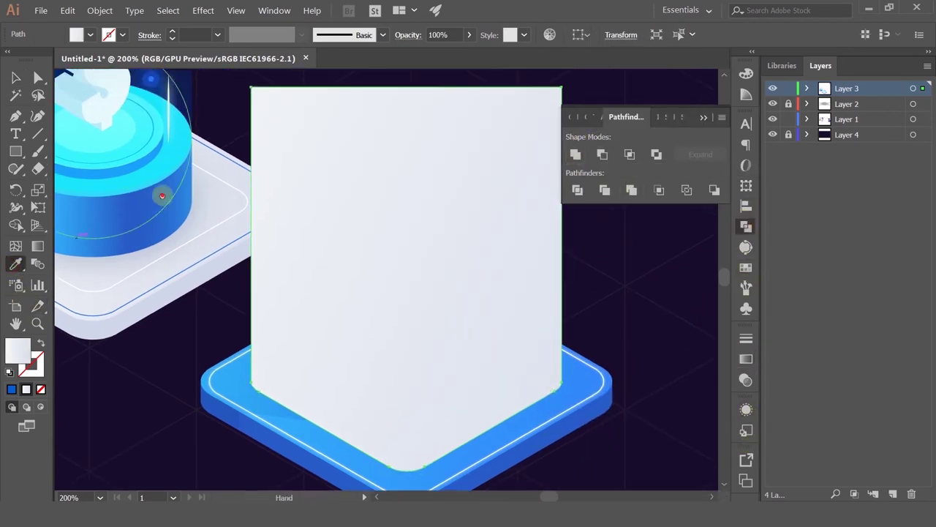
scroll(183, 168, up, 4)
click(210, 143)
key(v)
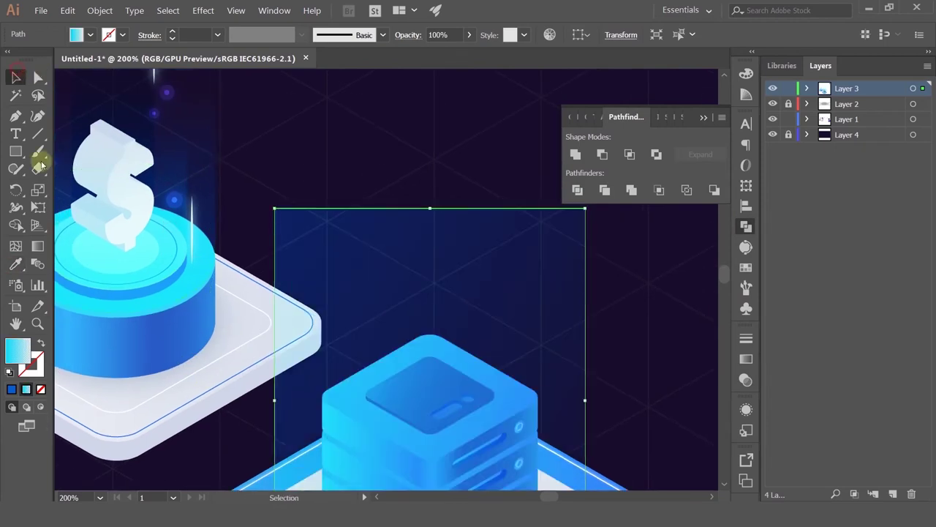
Redraw the united glow's gradient vertically from the lower part of the server stack up to above it, and deselect it.
click(38, 247)
scroll(393, 209, down, 1)
scroll(380, 293, down, 2)
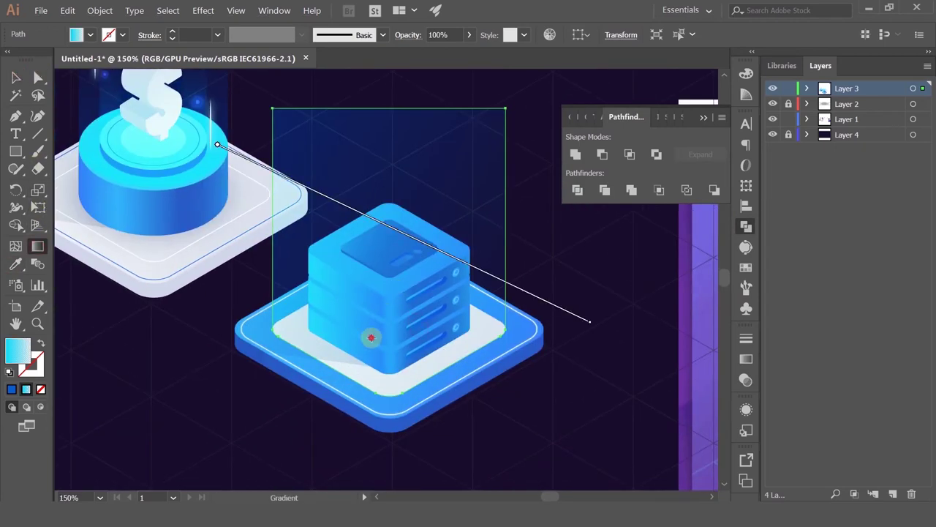
drag(372, 336, 370, 96)
drag(407, 345, 410, 150)
click(15, 76)
click(602, 266)
Make a copy of the glow scaled to the server stack's width, and raise it to fit the stack's top face.
scroll(602, 267, down, 2)
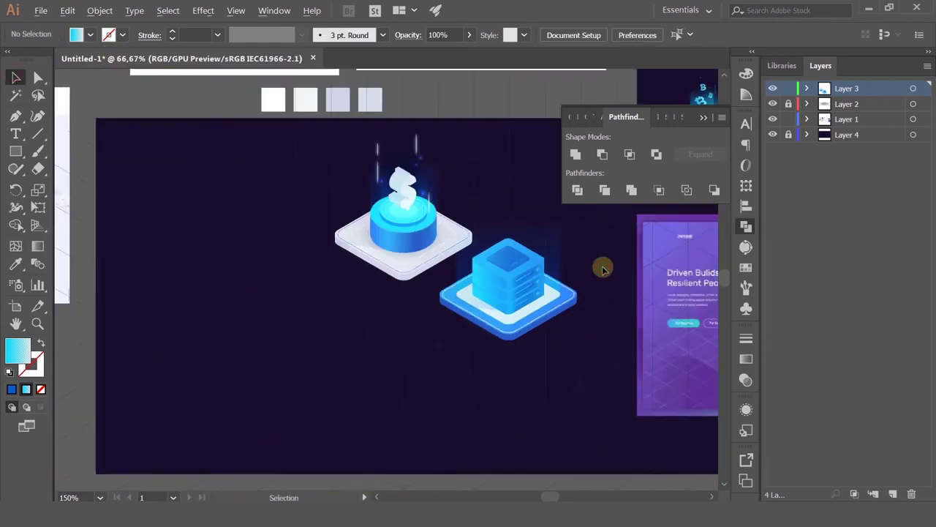
drag(602, 268, 504, 290)
scroll(499, 300, up, 2)
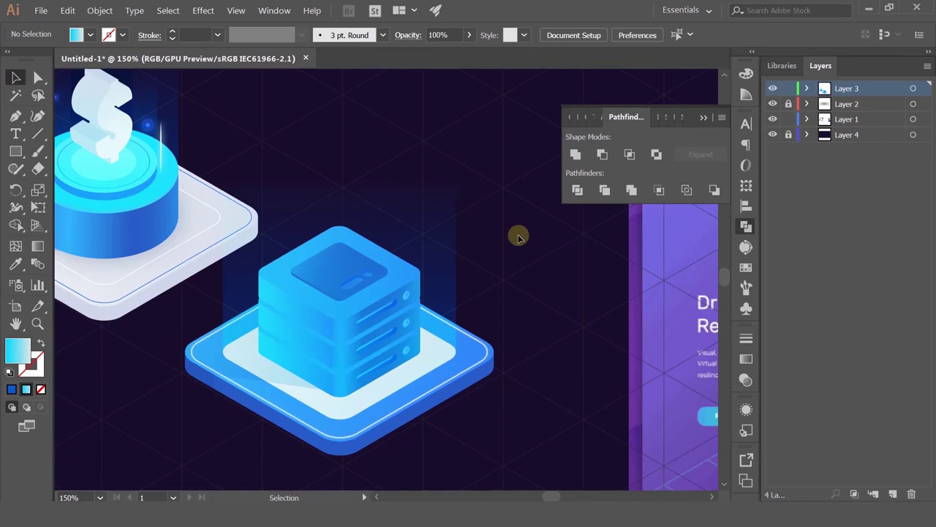
click(296, 203)
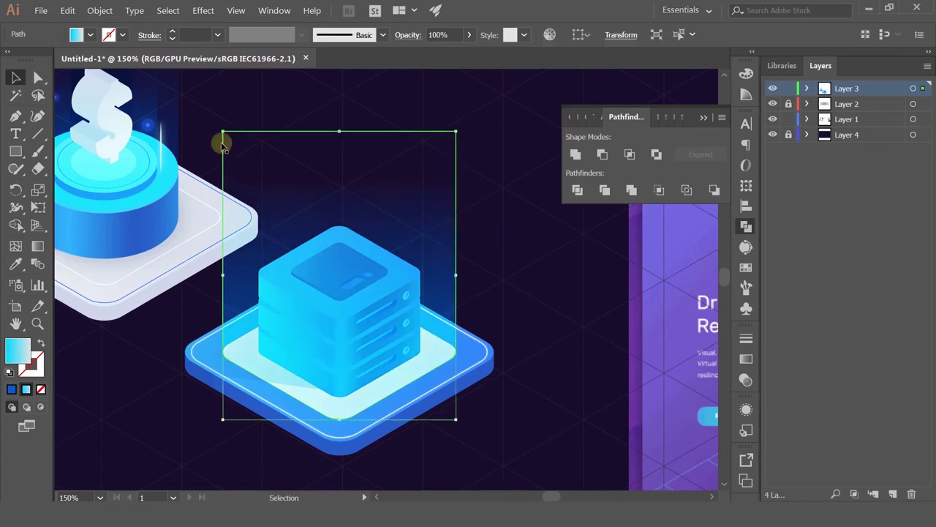
drag(221, 131, 257, 155)
scroll(353, 287, up, 2)
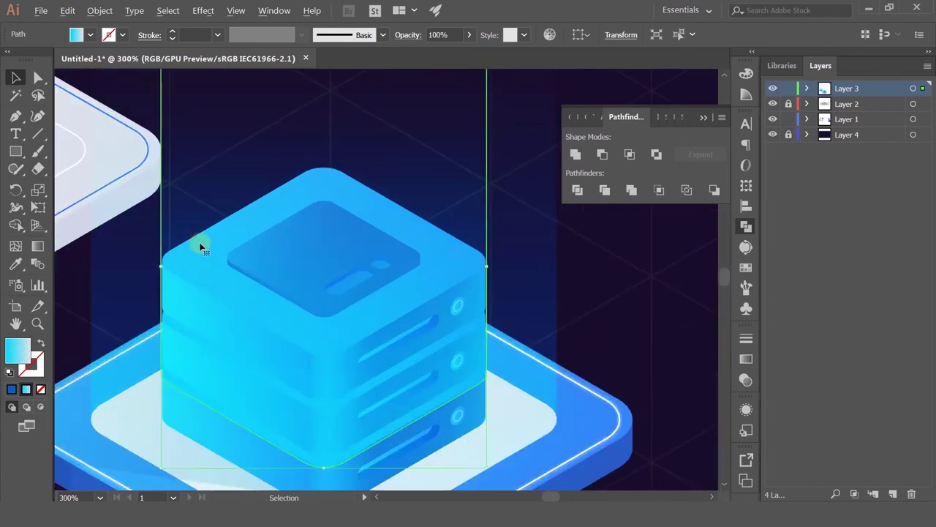
drag(201, 247, 216, 97)
click(629, 310)
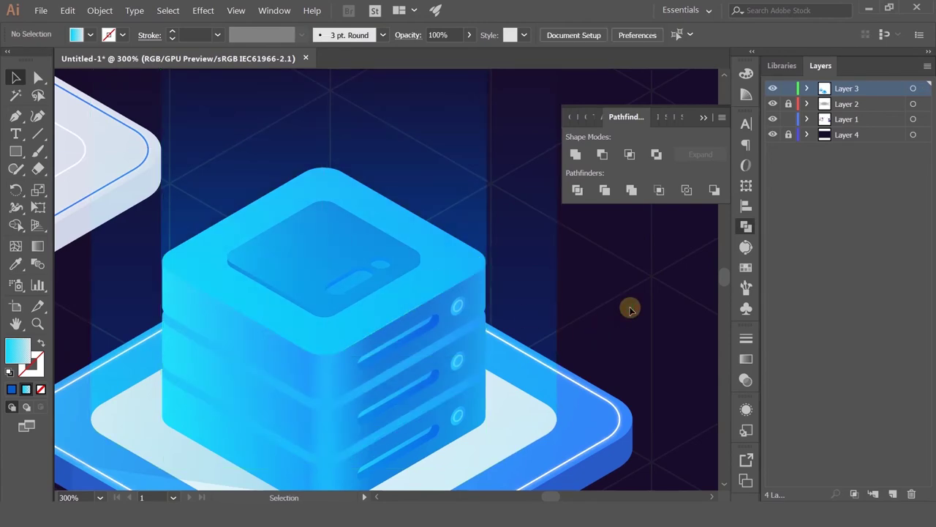
Copy the dollar's short upper light streak to above the server stack, about 330 pt across and 200 pt down.
scroll(627, 307, down, 2)
scroll(602, 286, up, 4)
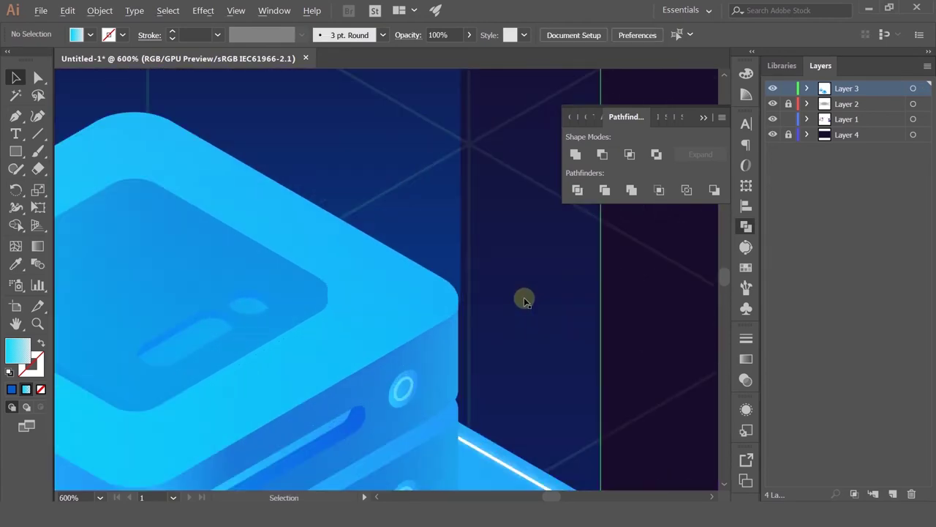
scroll(524, 297, down, 5)
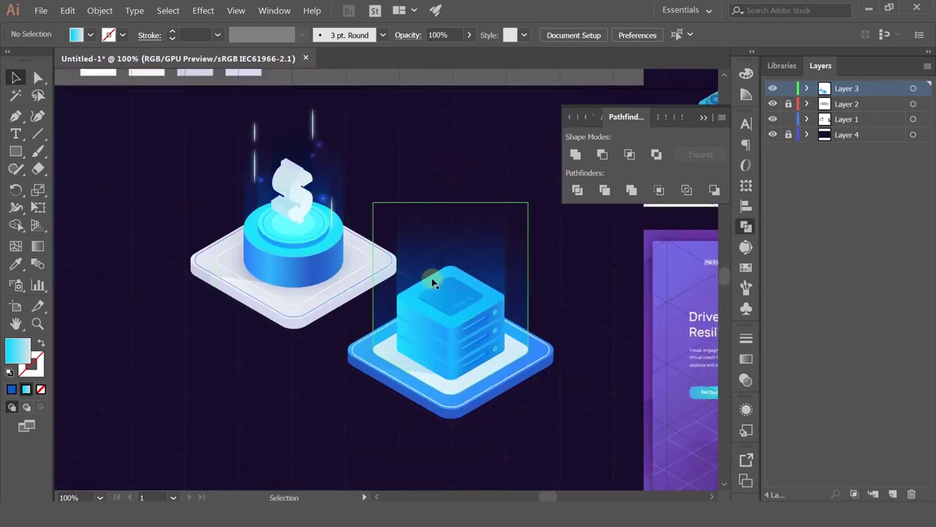
drag(256, 134, 411, 228)
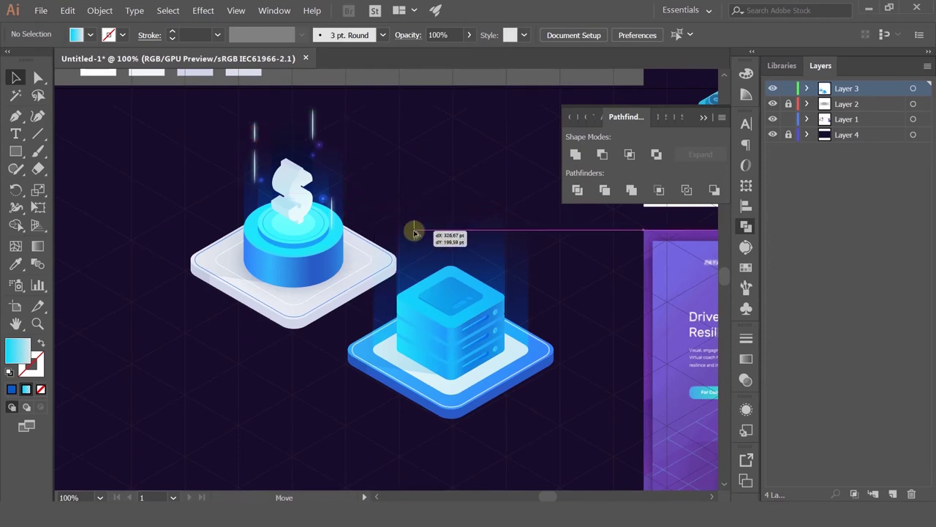
scroll(303, 133, up, 3)
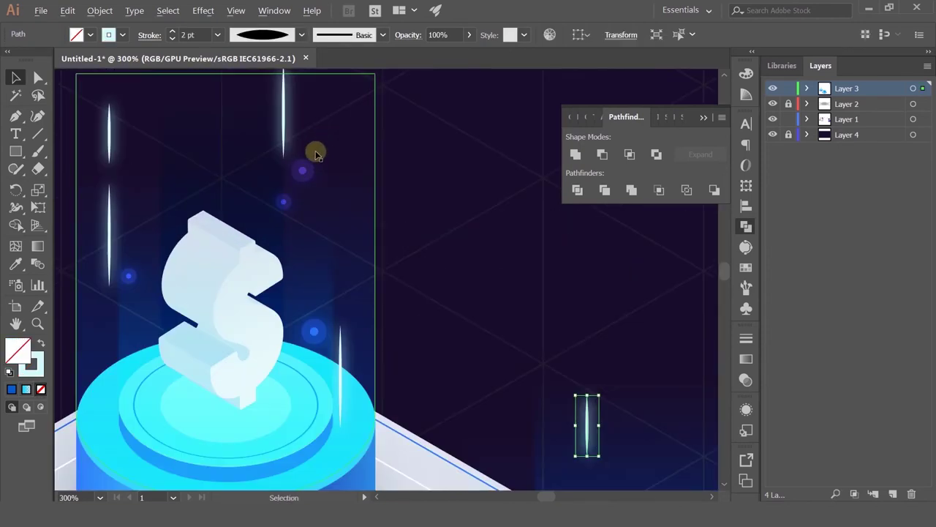
Slightly lower the top edge of the dollar's inner glow, and copy its purple glowing dot to above the server's light streak.
click(308, 163)
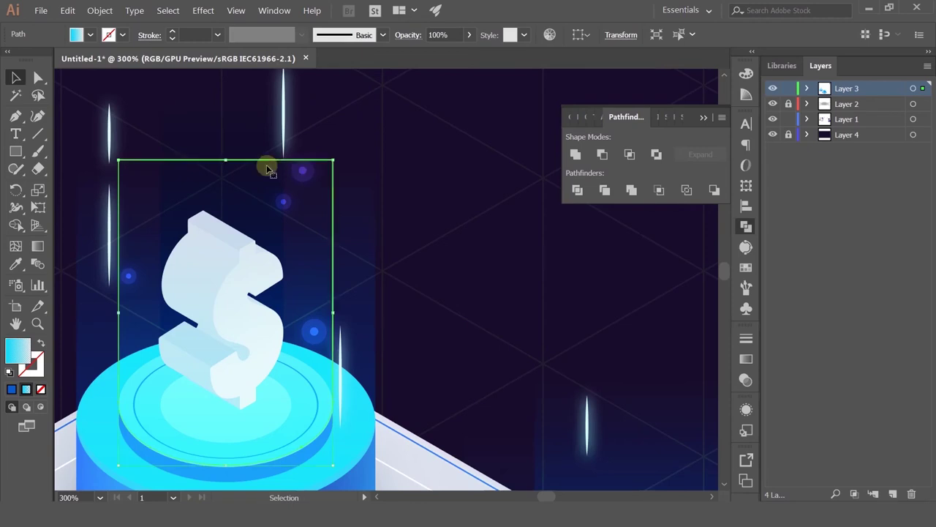
drag(227, 160, 227, 175)
drag(303, 169, 591, 349)
scroll(283, 157, down, 3)
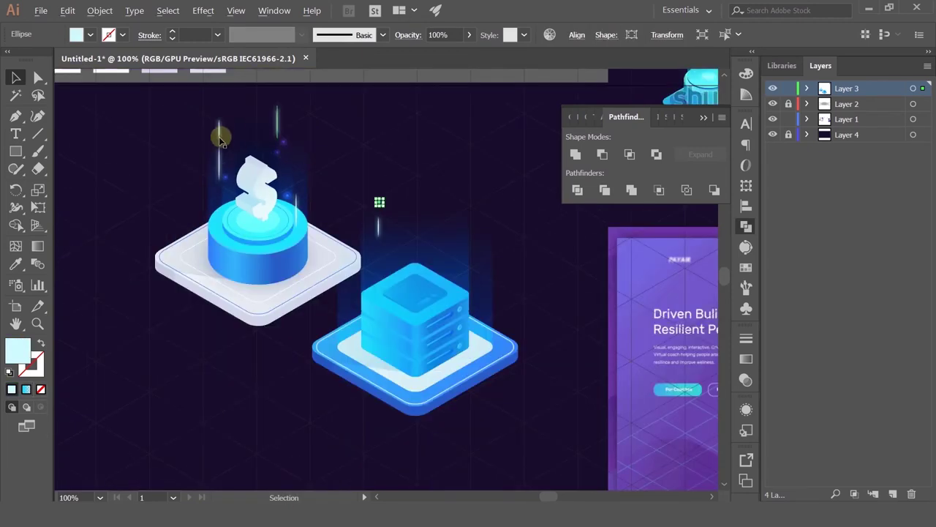
Copy the server's light streak onto the right part of its top face, stretch it upward to about twice its height, and deselect it.
drag(379, 227, 441, 384)
scroll(468, 281, up, 4)
click(443, 326)
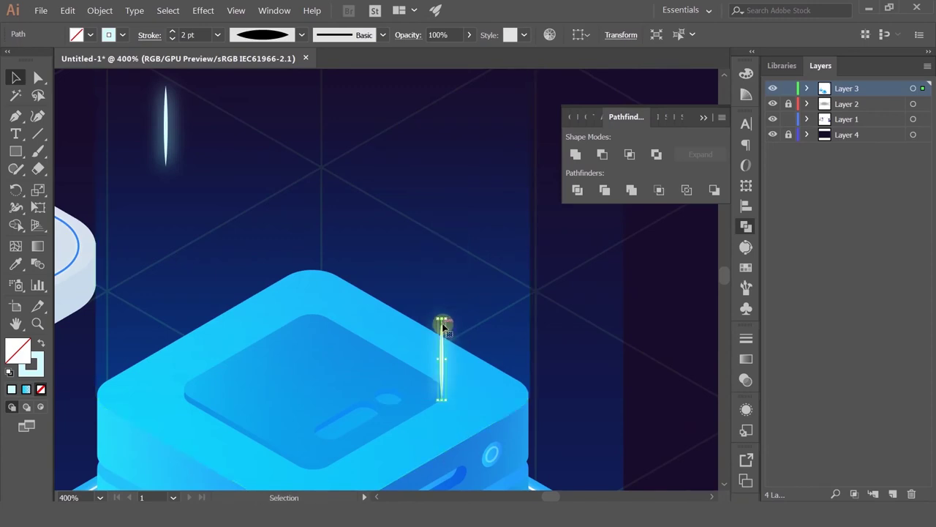
drag(442, 319, 442, 243)
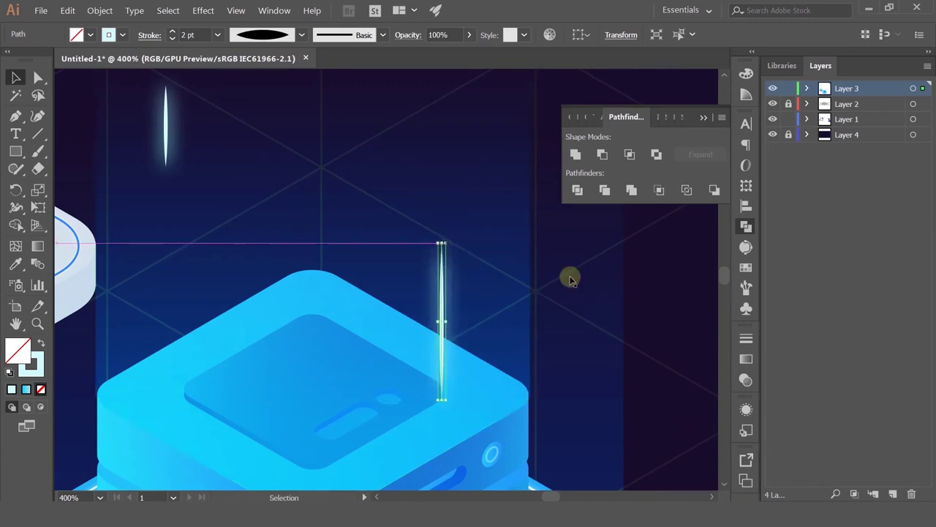
click(678, 349)
scroll(605, 332, down, 3)
drag(597, 307, 548, 296)
scroll(494, 282, up, 2)
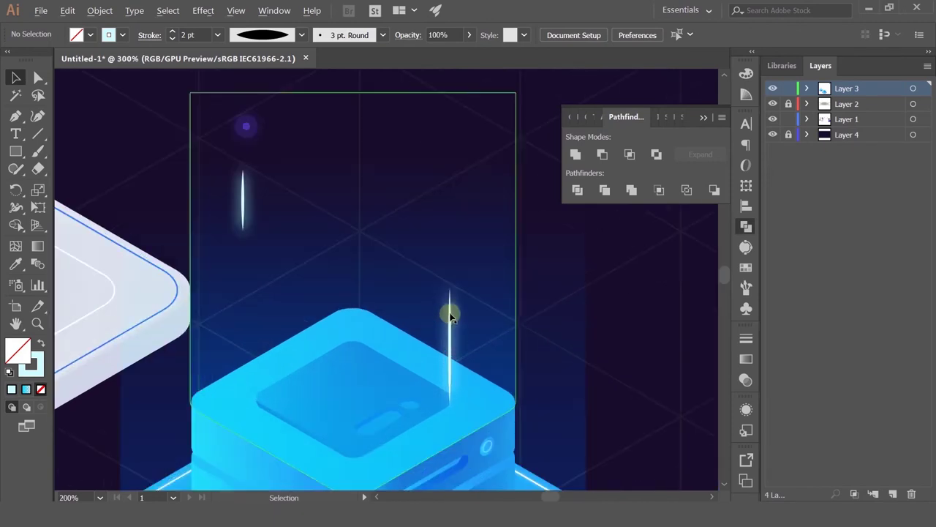
Apply the one-sided tapered width profile to the light streak on the server's top face, and deselect it.
click(451, 319)
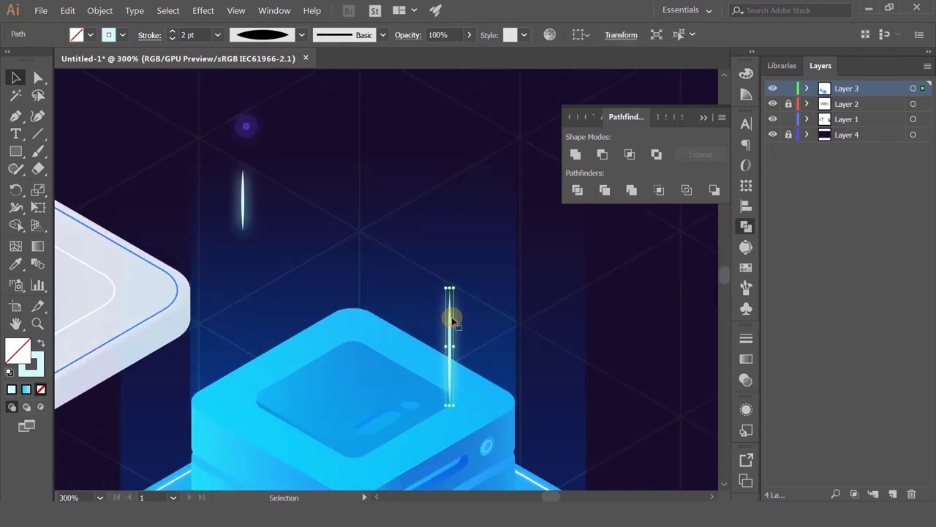
click(266, 44)
click(261, 156)
click(636, 356)
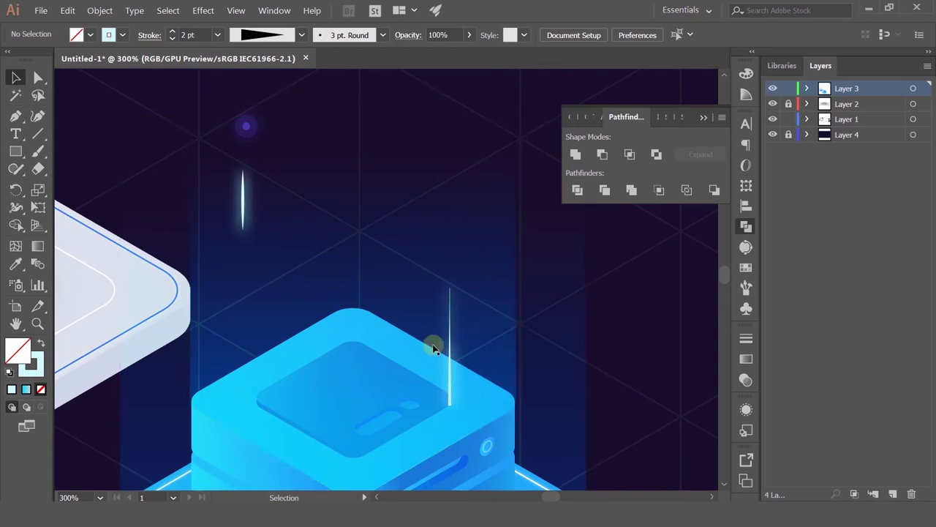
Cut the inner glow that rises from the server stack's top face.
click(243, 202)
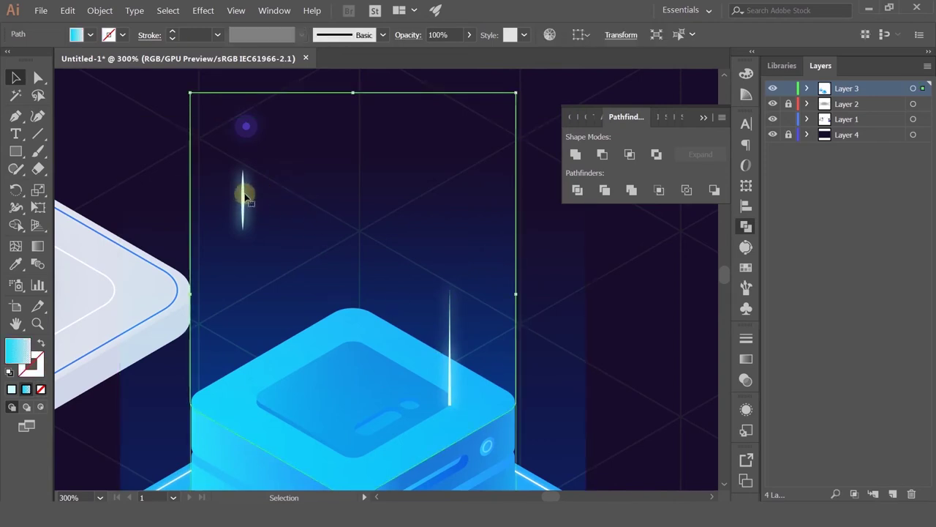
scroll(337, 203, down, 2)
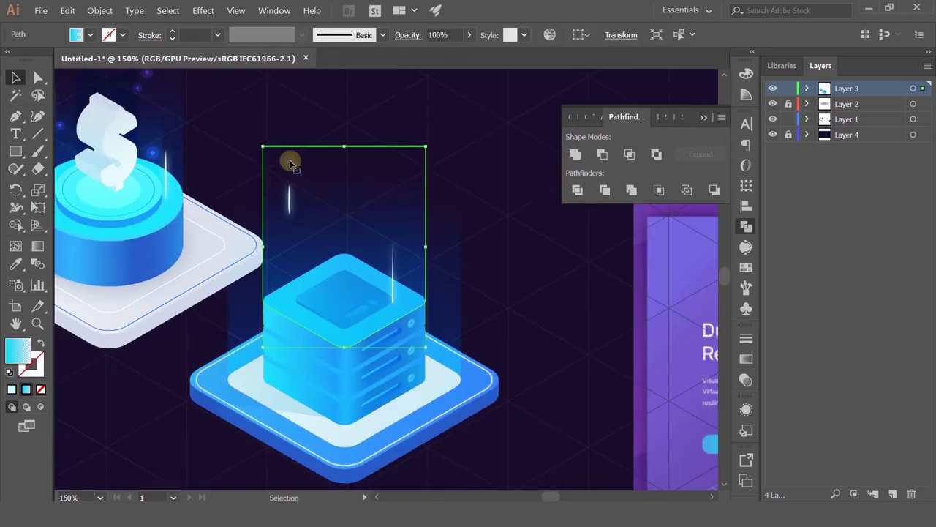
scroll(343, 198, up, 2)
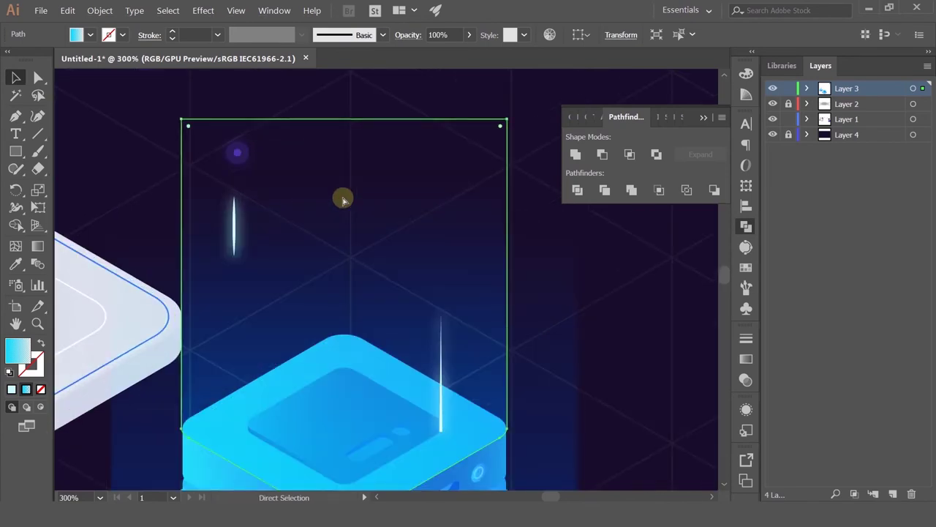
key(v)
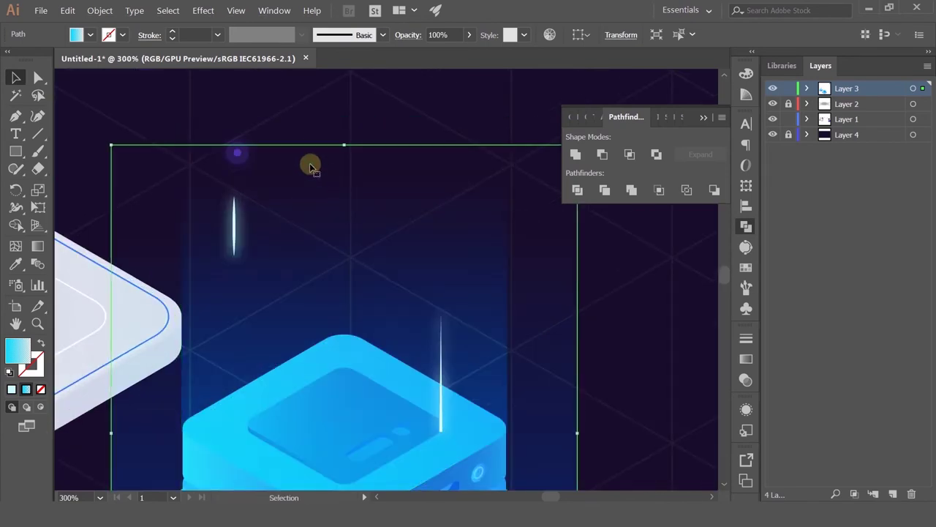
click(294, 129)
key(ctrl+x)
Restore the cut inner glow at its original position, stacked behind the purple dot above the server.
click(230, 157)
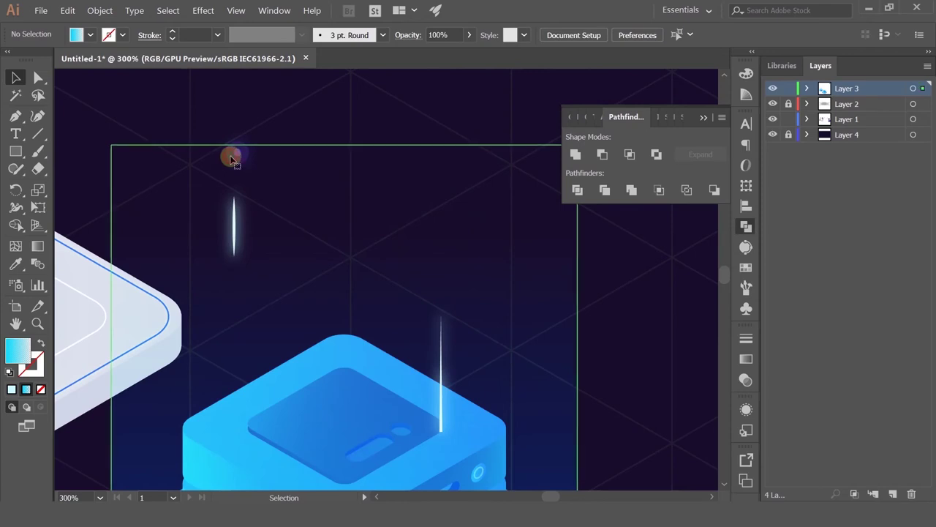
click(235, 158)
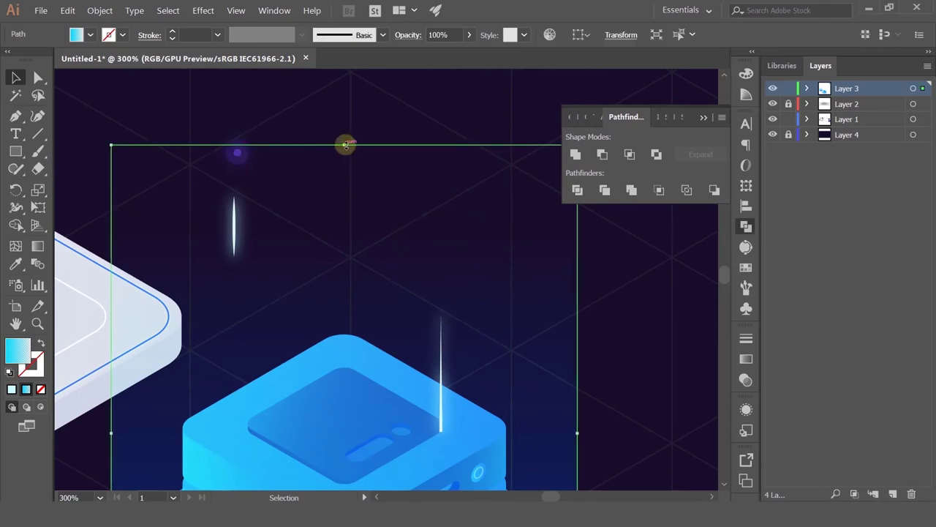
click(237, 152)
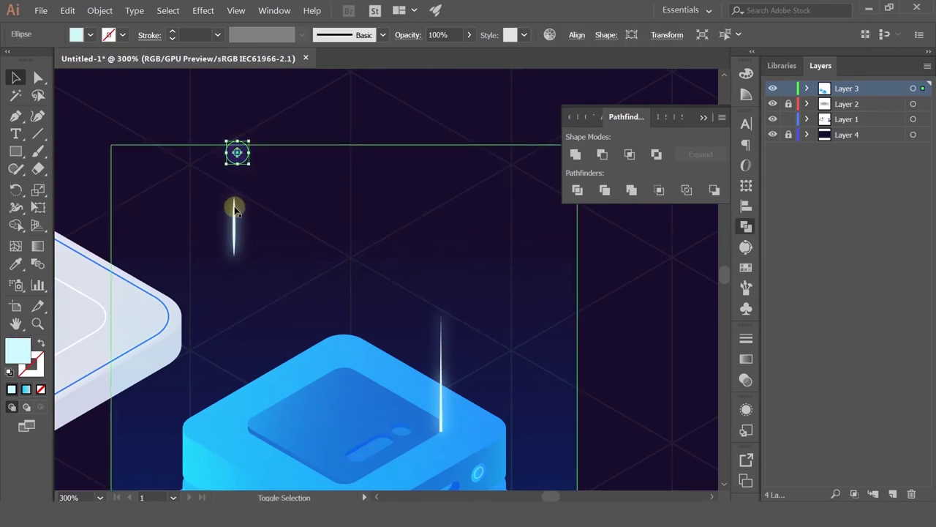
shift+click(234, 207)
shift+click(262, 193)
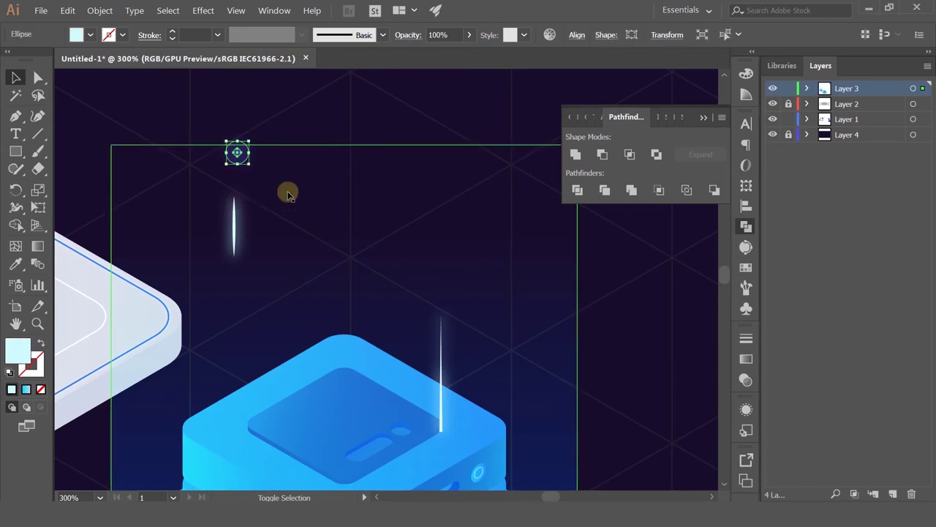
click(374, 166)
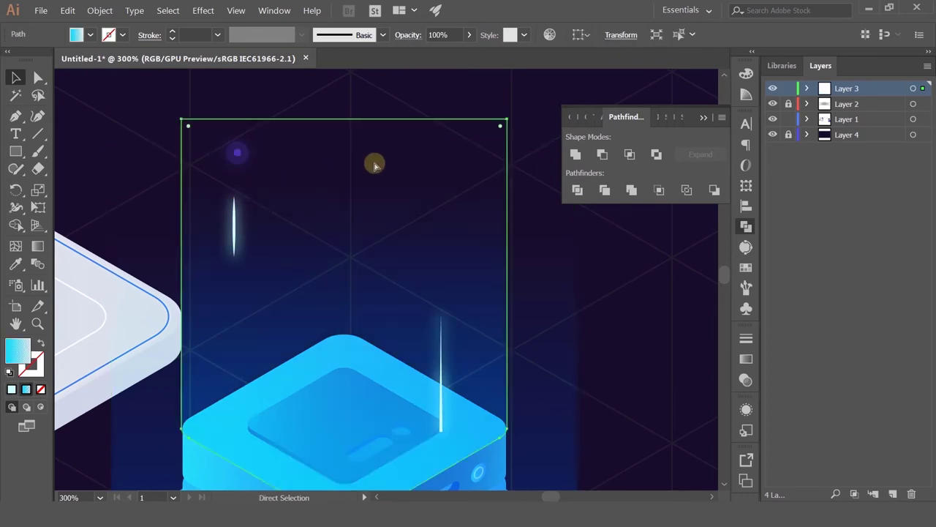
key(v)
Place two smaller copies of the purple dot: beside the top face's left slope and above the tapered light streak.
click(243, 158)
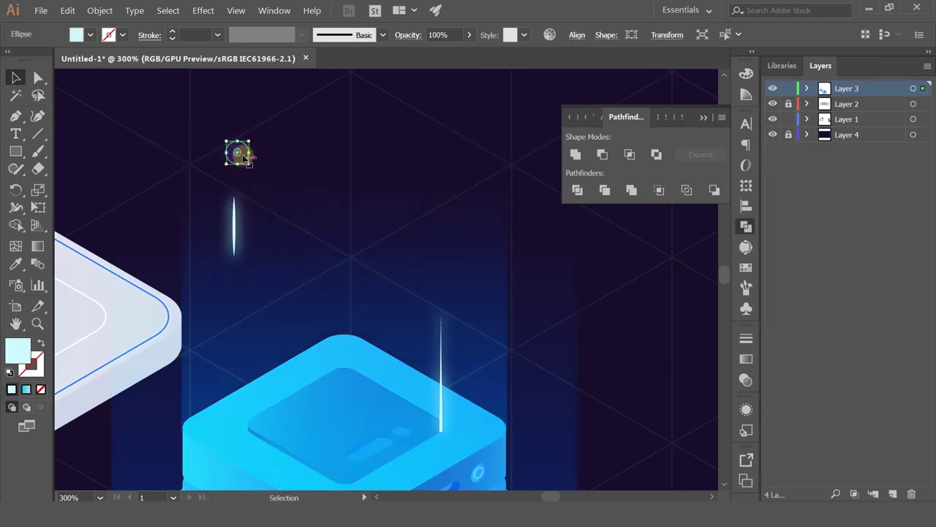
drag(243, 158, 272, 366)
scroll(402, 273, up, 3)
scroll(418, 297, down, 3)
click(636, 331)
click(530, 324)
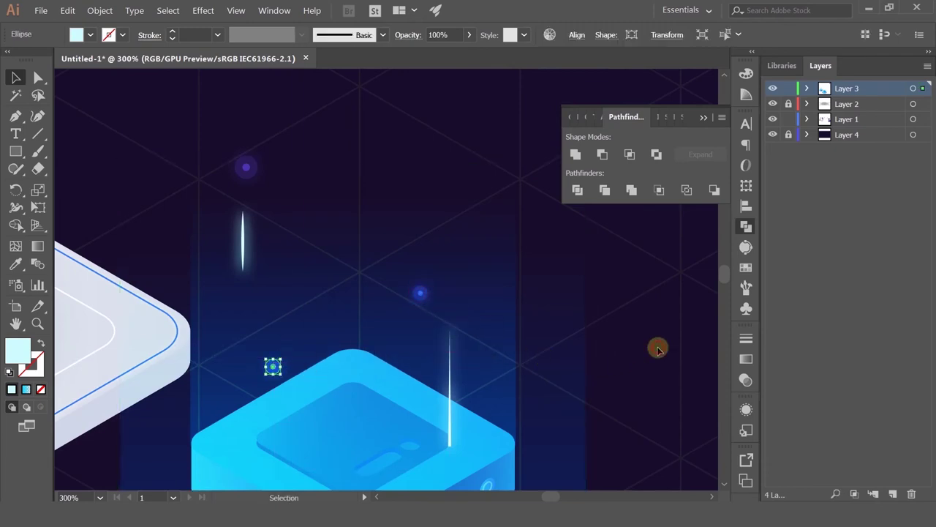
click(623, 340)
Copy the dollar's tall upper light streak to just above the left half of the server's top face.
scroll(623, 339, down, 2)
drag(500, 299, 388, 288)
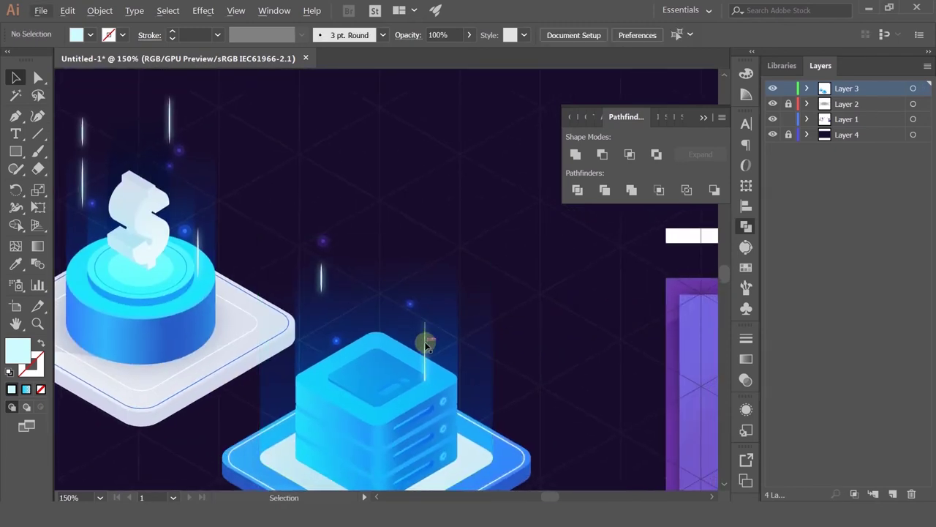
mouse_move(172, 122)
mouse_down()
mouse_move(329, 290)
mouse_move(419, 270)
mouse_move(355, 305)
mouse_up()
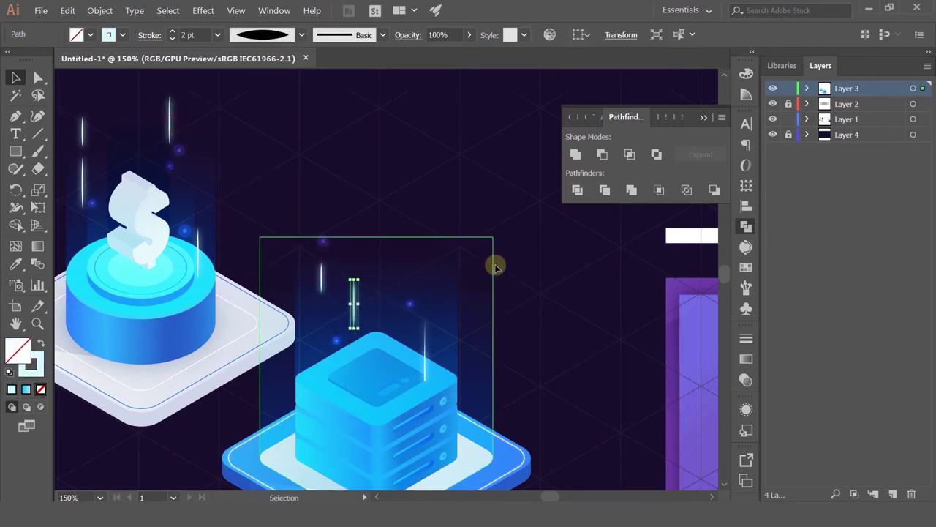
click(620, 329)
Copy that streak higher above the server's center, lengthen it to about 1.7 times its height, and deselect it.
scroll(354, 313, up, 1)
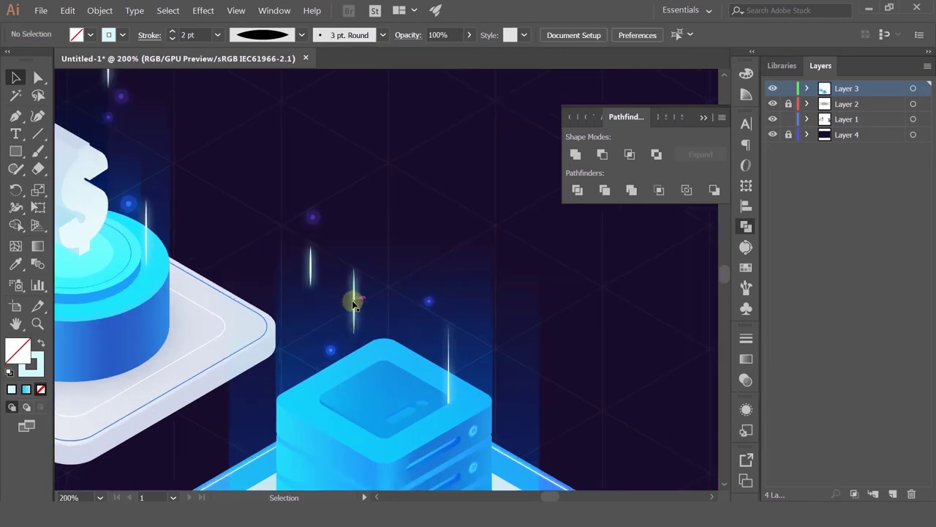
drag(354, 304, 417, 212)
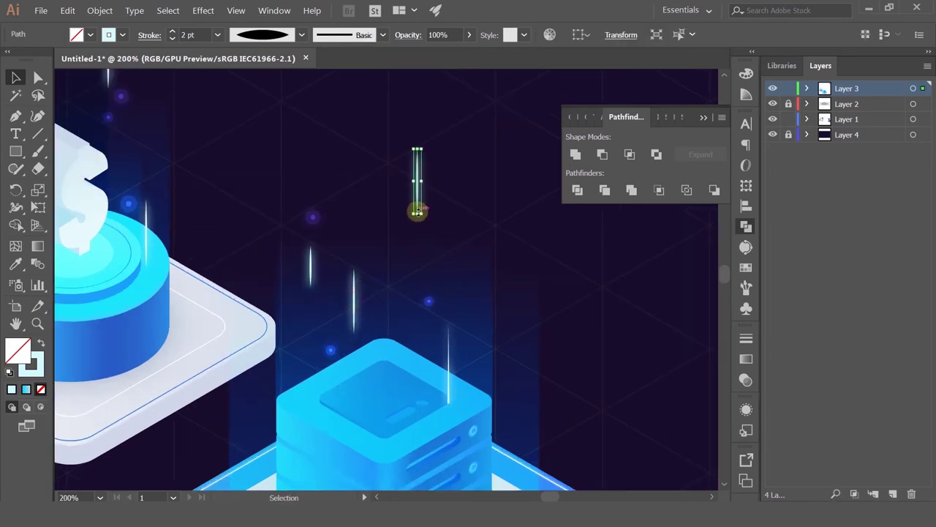
click(634, 328)
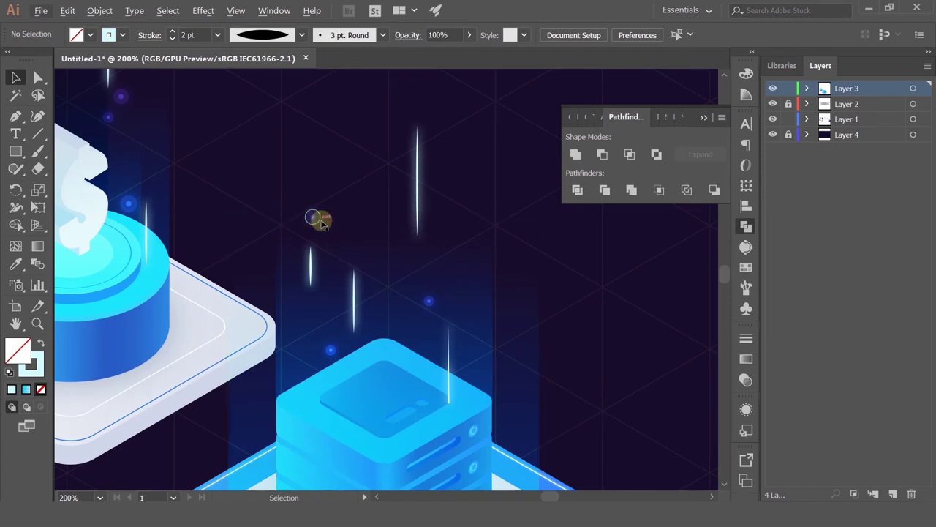
Copy the purple dot beside the server's tallest streak at a smaller size, and add another next to the right-hand blue dot.
drag(319, 220, 362, 103)
scroll(447, 284, up, 3)
scroll(425, 284, down, 2)
click(652, 346)
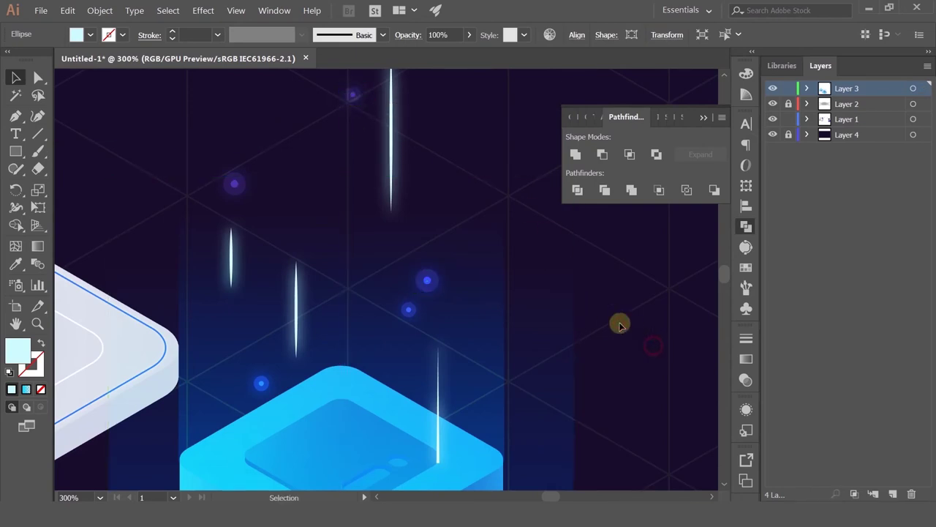
Move the purple landing-page image and the dark isometric reference image clear of the artboard's right edge.
scroll(616, 324, down, 2)
drag(615, 319, 441, 300)
key(ctrl+minus)
key(ctrl+minus)
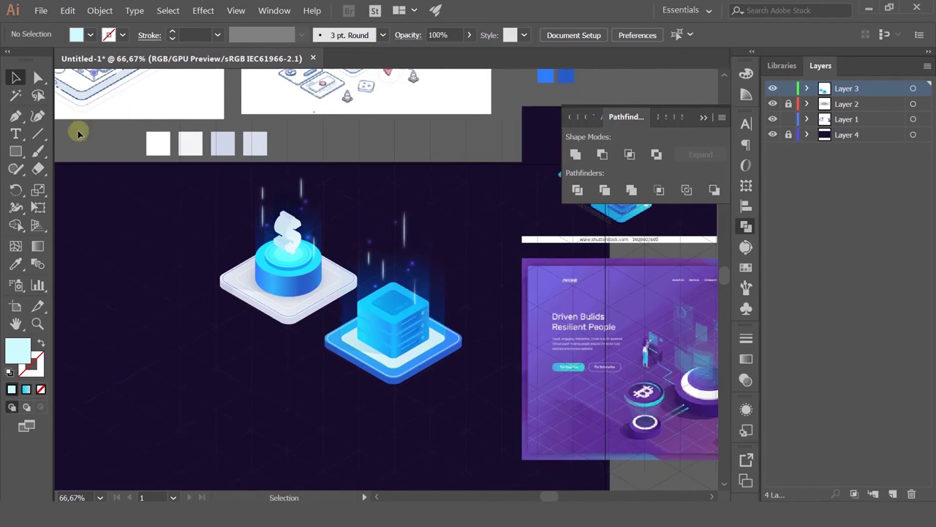
key(ctrl+plus)
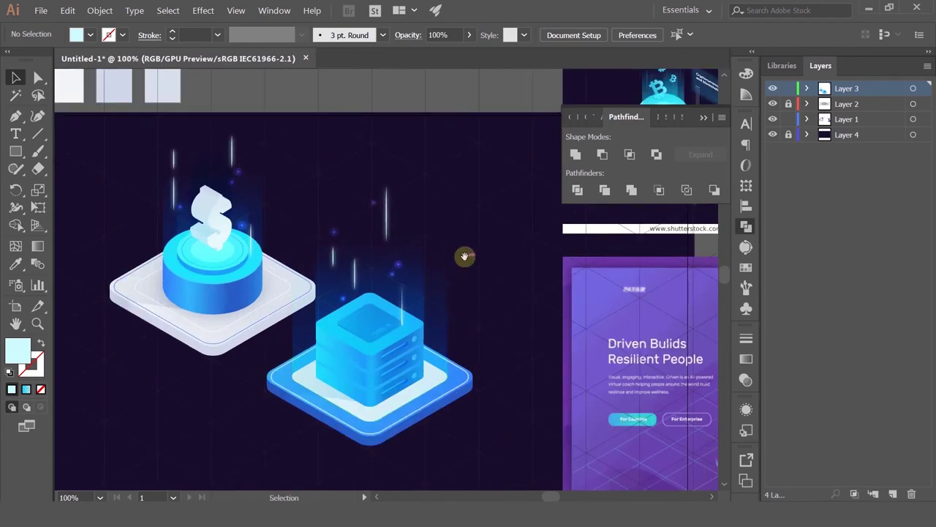
drag(464, 255, 462, 315)
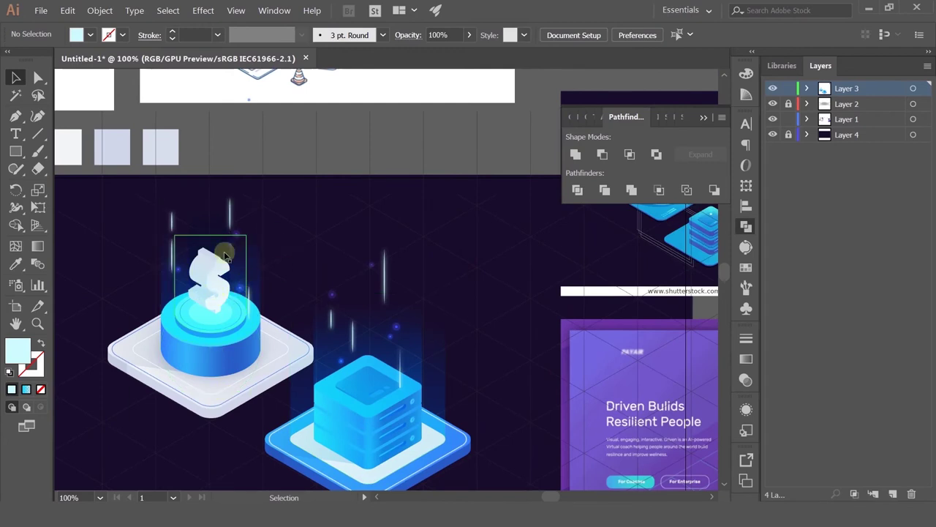
scroll(326, 343, down, 1)
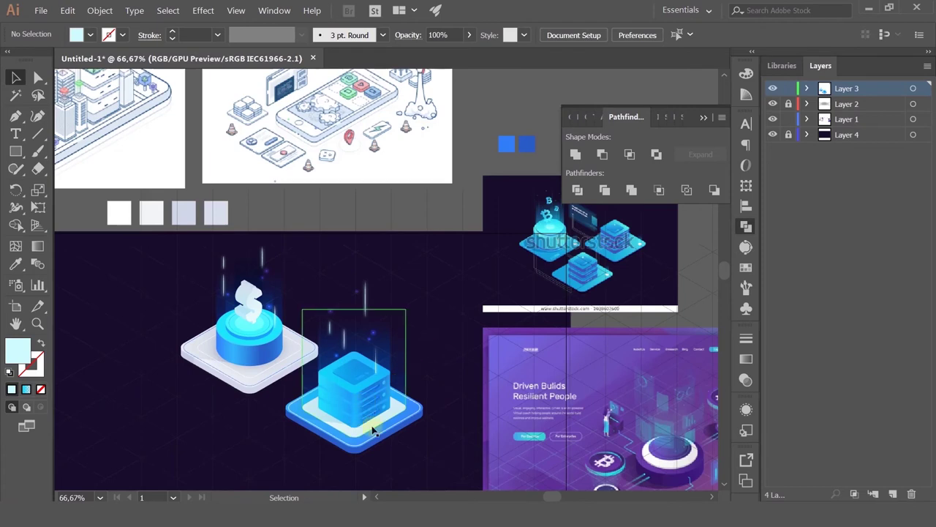
drag(436, 302, 329, 451)
drag(446, 327, 332, 300)
drag(464, 357, 609, 350)
drag(409, 250, 549, 244)
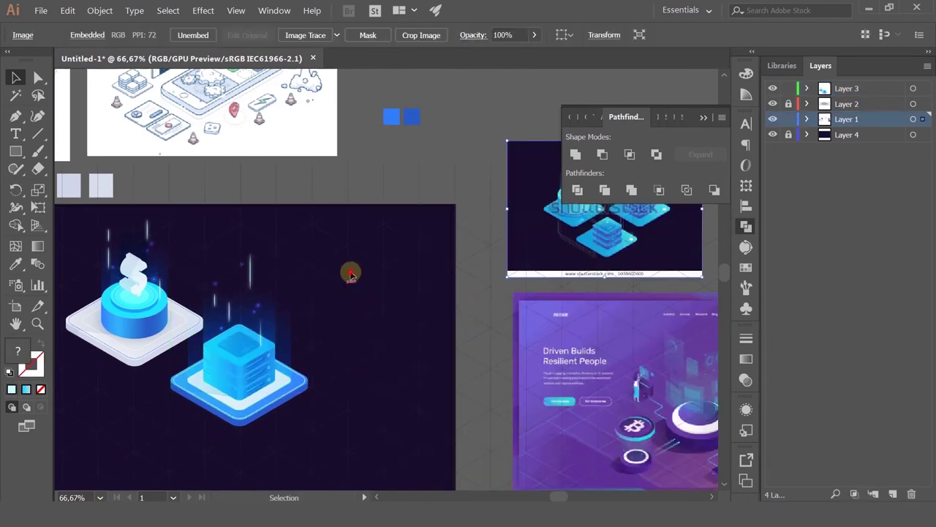
Copy the whole server stack with its blue platform, glows, streaks and dots onto the dollar platform's position.
click(206, 414)
scroll(231, 385, up, 1)
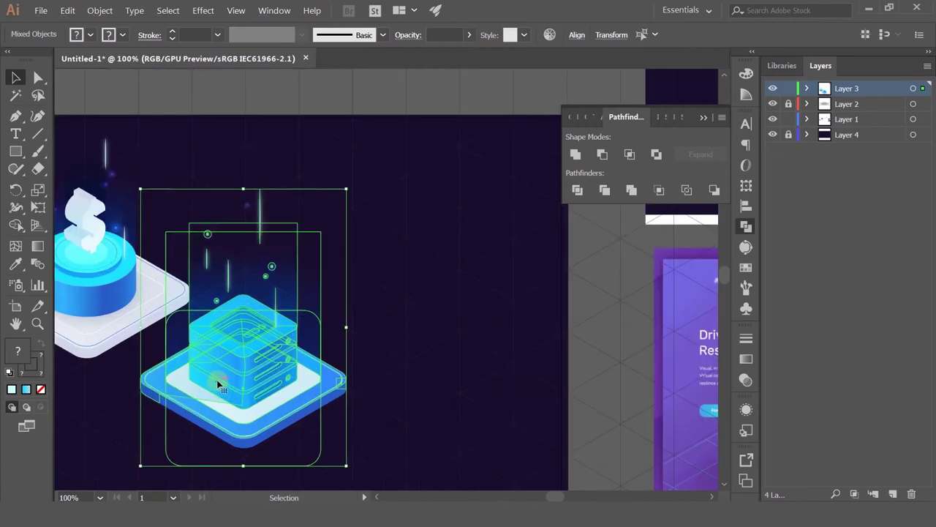
drag(218, 383, 107, 299)
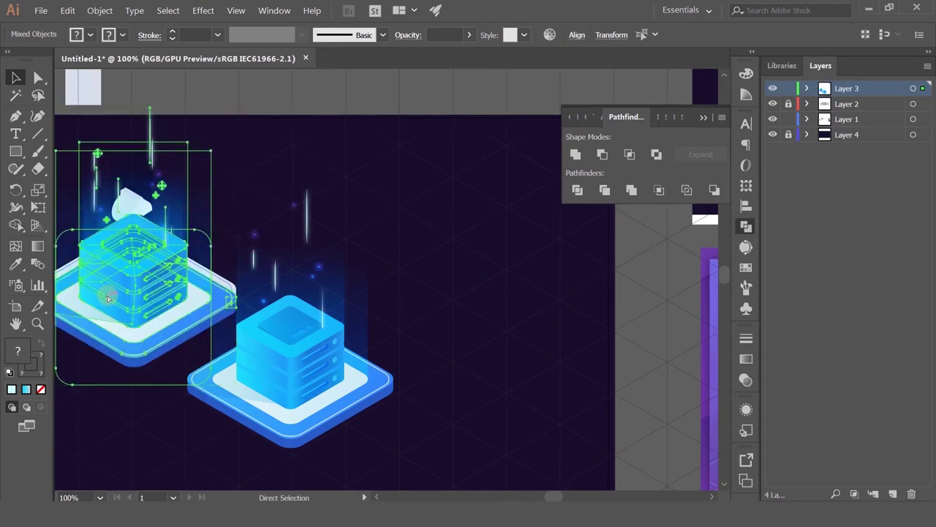
scroll(115, 322, up, 2)
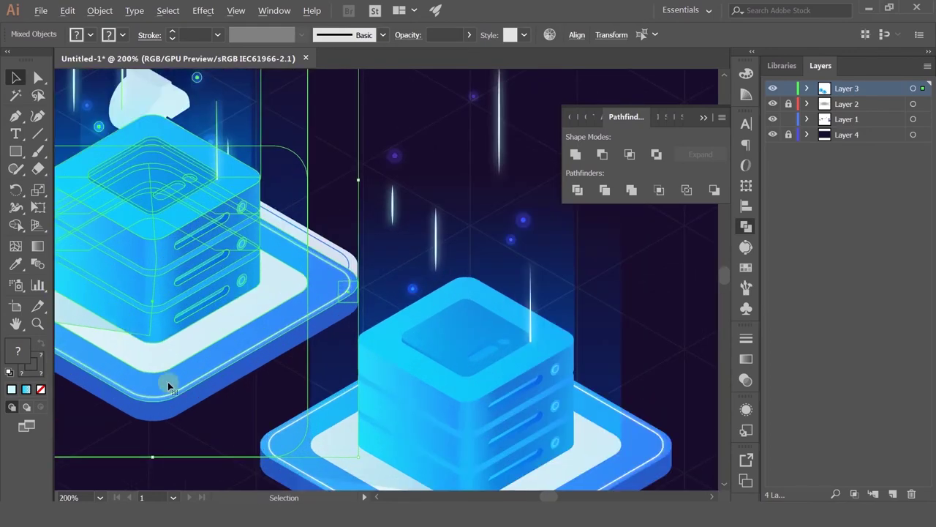
Move the copied server group to the right of the original server, level with the dollar platform.
drag(139, 369, 649, 338)
key(ctrl+minus)
scroll(309, 297, up, 1)
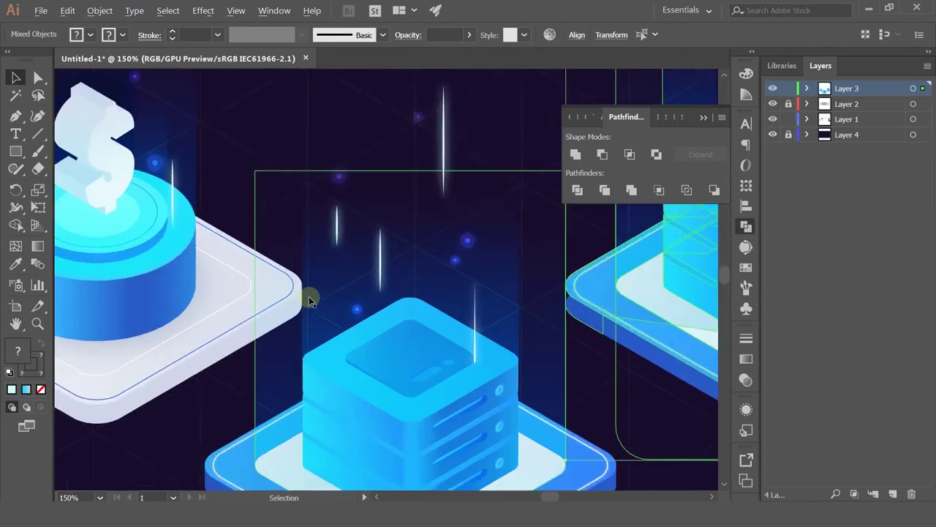
scroll(308, 296, up, 3)
scroll(372, 288, down, 3)
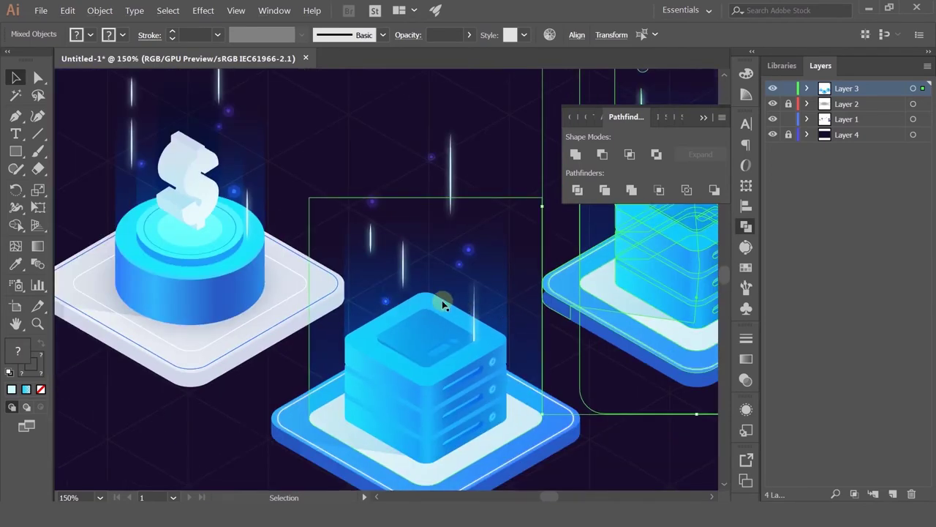
Shift the copied server group closer to the original so its offset mirrors the dollar platform's, and deselect it.
drag(632, 271, 611, 275)
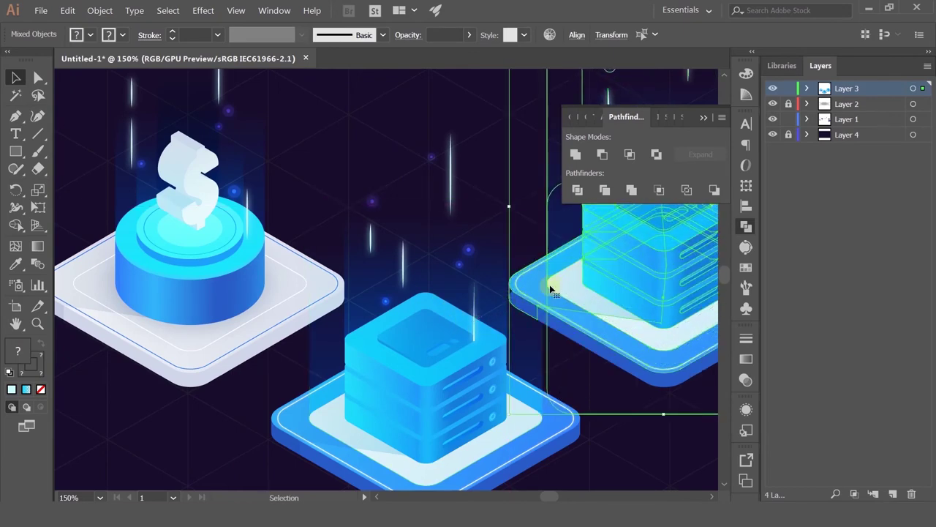
scroll(549, 285, up, 4)
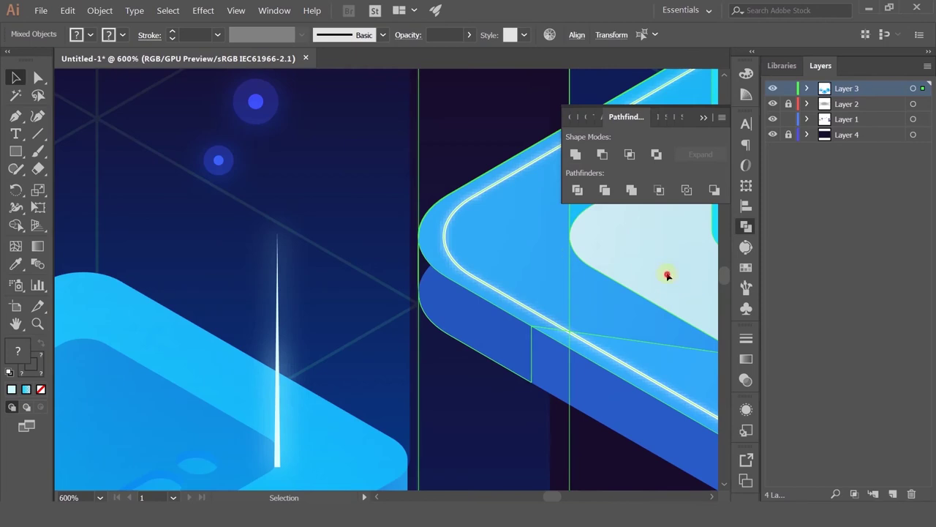
drag(667, 275, 469, 277)
scroll(661, 275, down, 5)
click(604, 424)
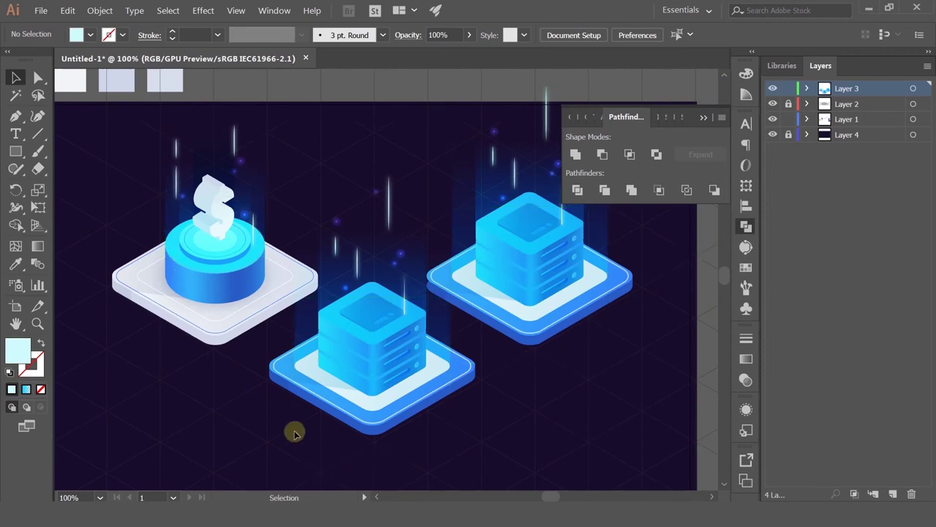
Draw a blue rectangle over the notch in the side of the right server platform's left corner and send it behind the top face.
scroll(536, 355, down, 2)
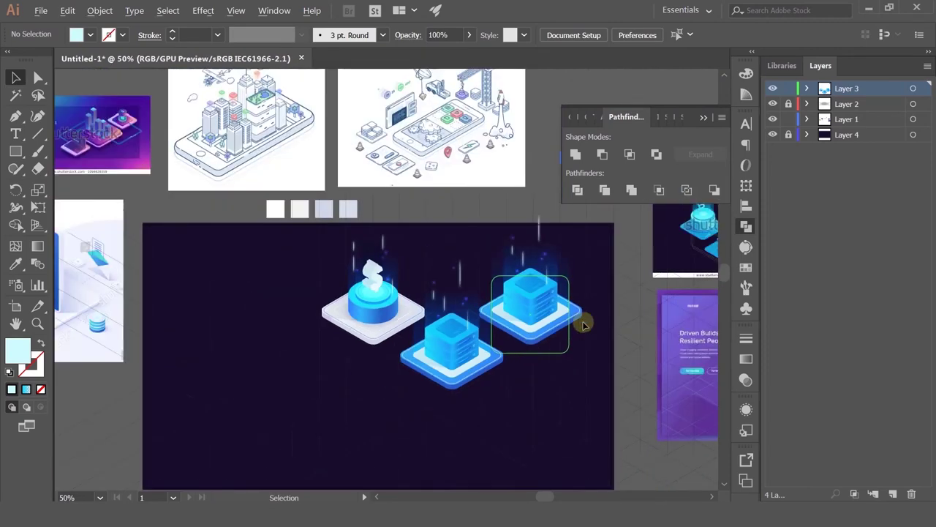
drag(583, 320, 511, 334)
scroll(483, 344, up, 3)
click(497, 408)
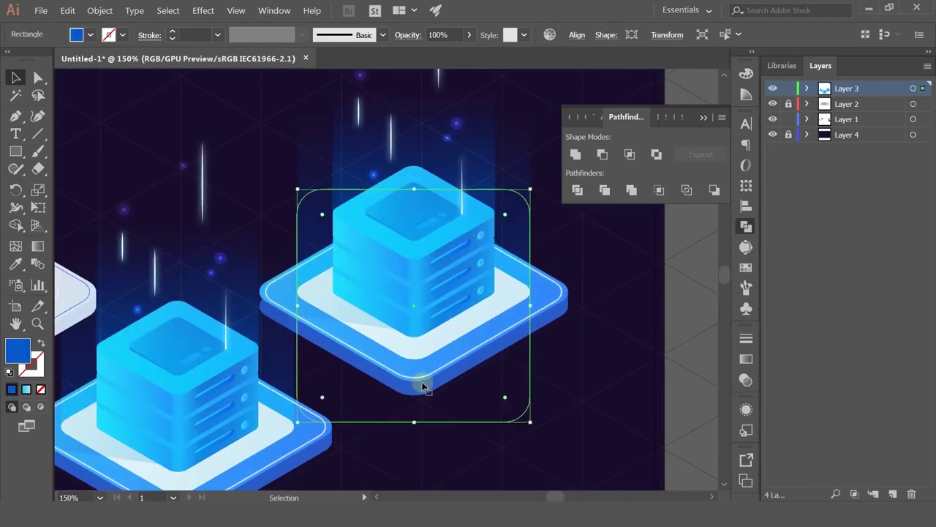
scroll(263, 324, up, 3)
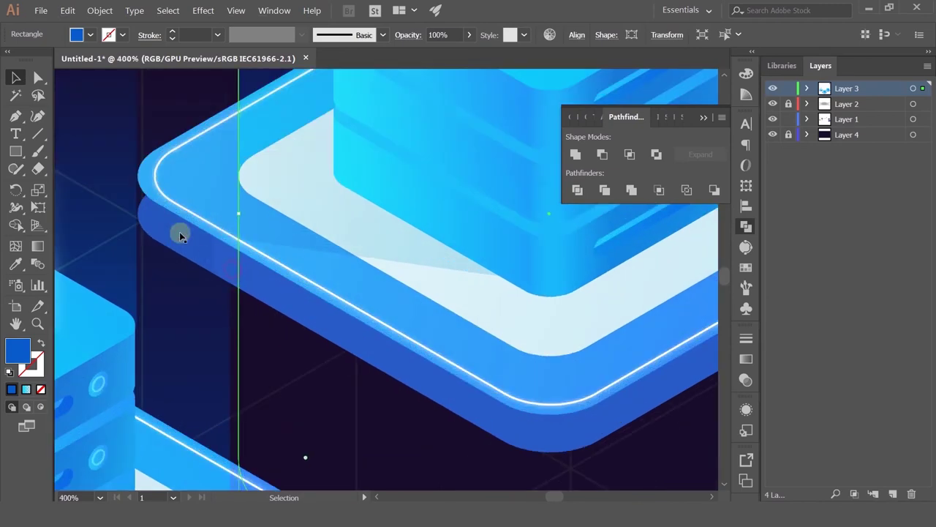
scroll(175, 214, down, 2)
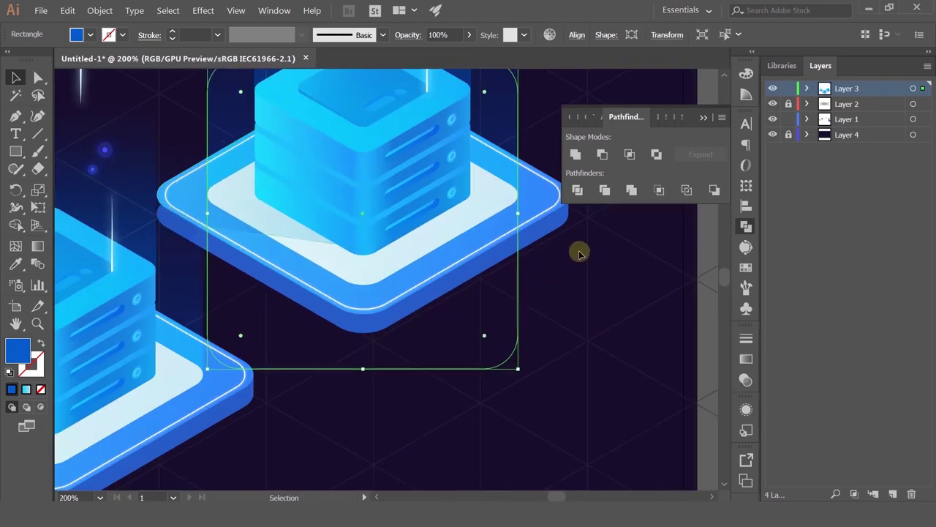
click(16, 151)
scroll(246, 242, up, 6)
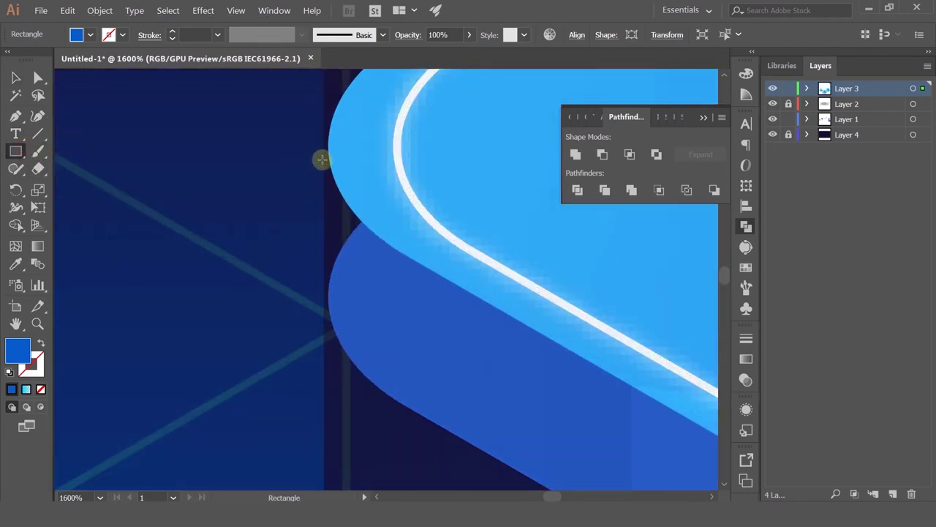
drag(328, 150, 432, 311)
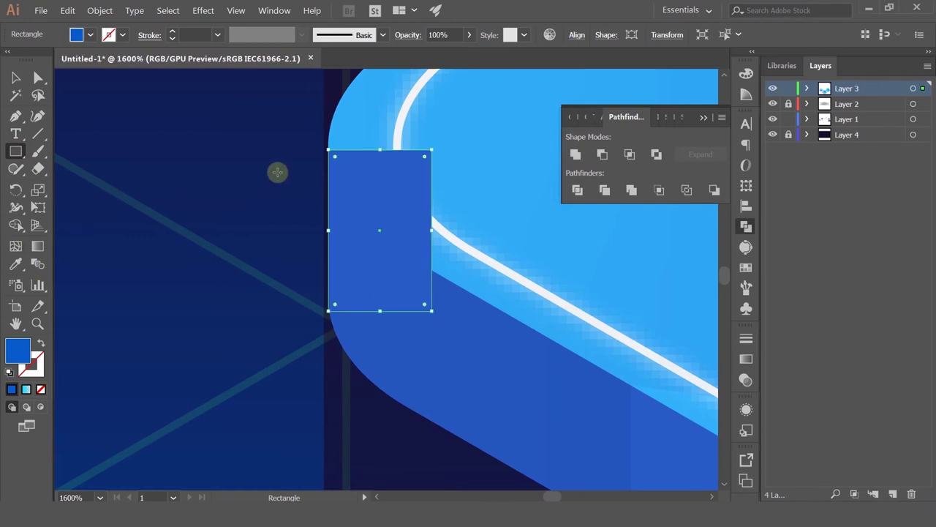
key(ctrl+bracketleft)
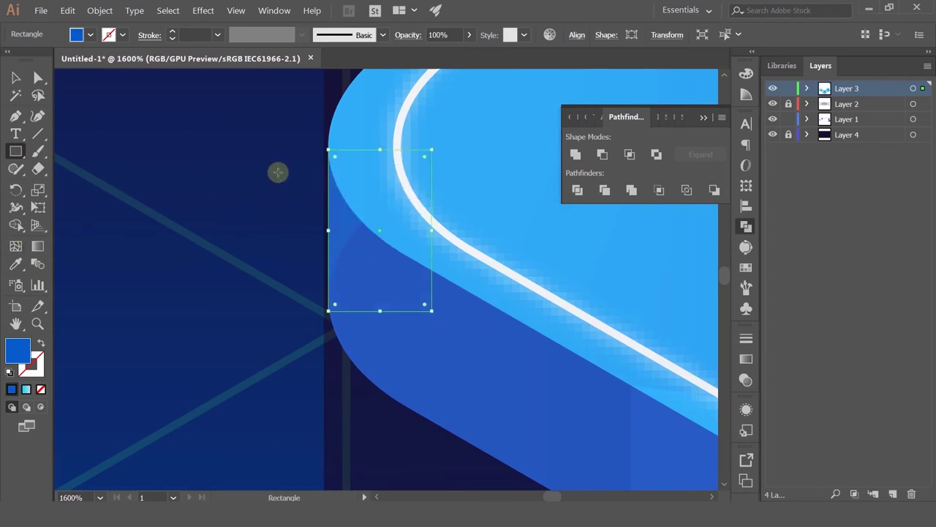
Match the corner filler rectangle's colour to the blue of the platform's side.
click(14, 266)
scroll(532, 393, down, 4)
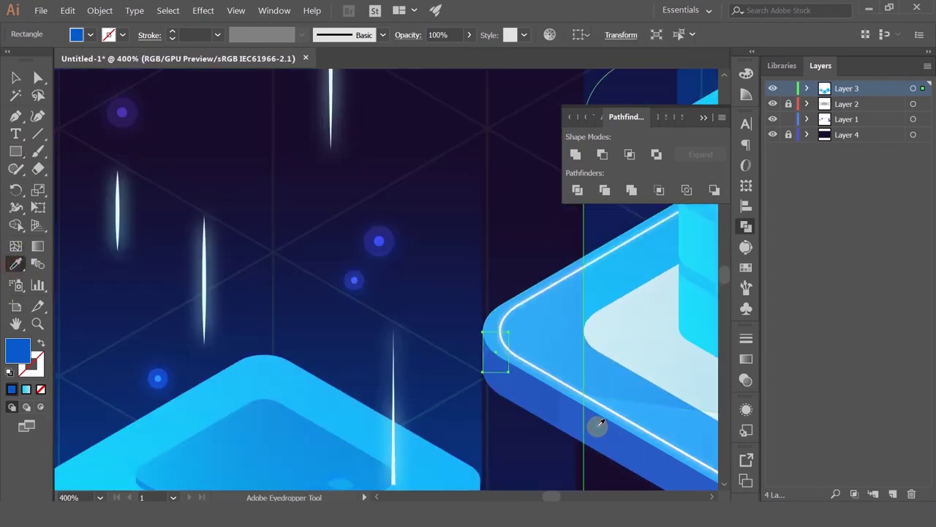
click(15, 77)
scroll(432, 345, up, 3)
Try moving and deleting the shading path at the right platform's left corner, undo both changes, and deselect.
drag(627, 359, 360, 280)
scroll(458, 329, down, 1)
drag(488, 363, 479, 311)
key(ctrl+z)
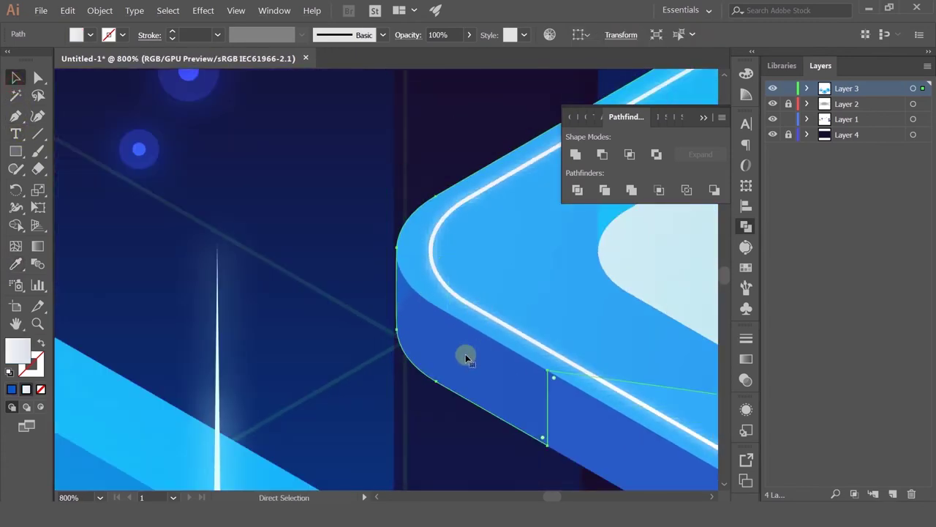
key(Delete)
click(494, 377)
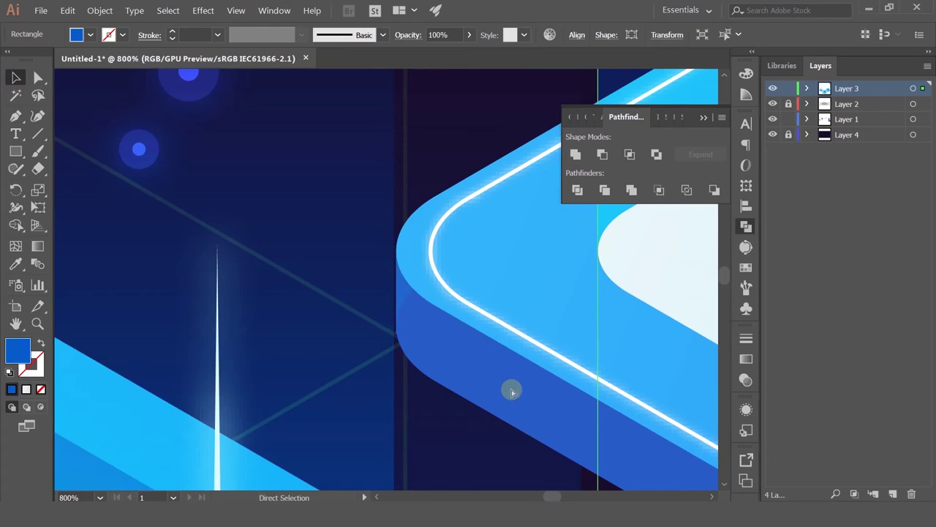
key(ctrl+z)
scroll(511, 390, down, 4)
drag(556, 363, 292, 376)
scroll(320, 367, down, 1)
scroll(293, 376, up, 3)
scroll(324, 417, down, 2)
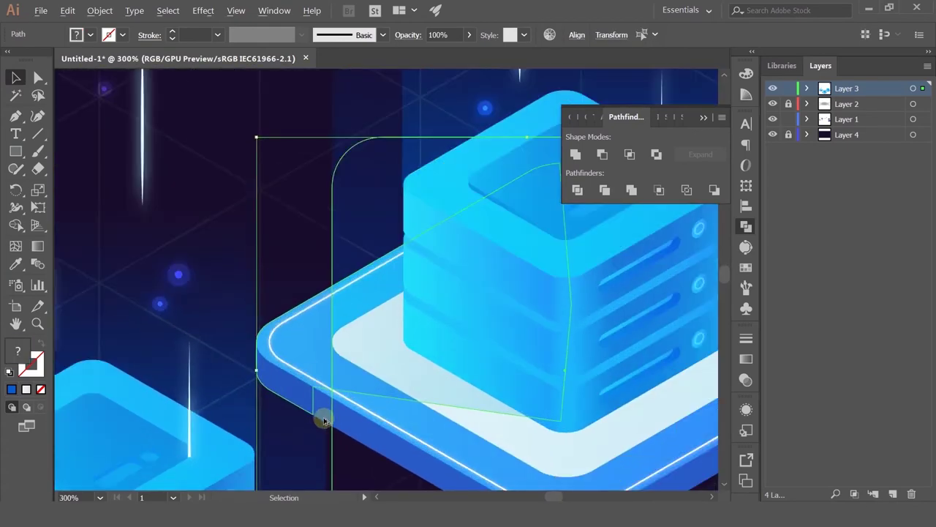
click(669, 444)
drag(668, 445, 569, 435)
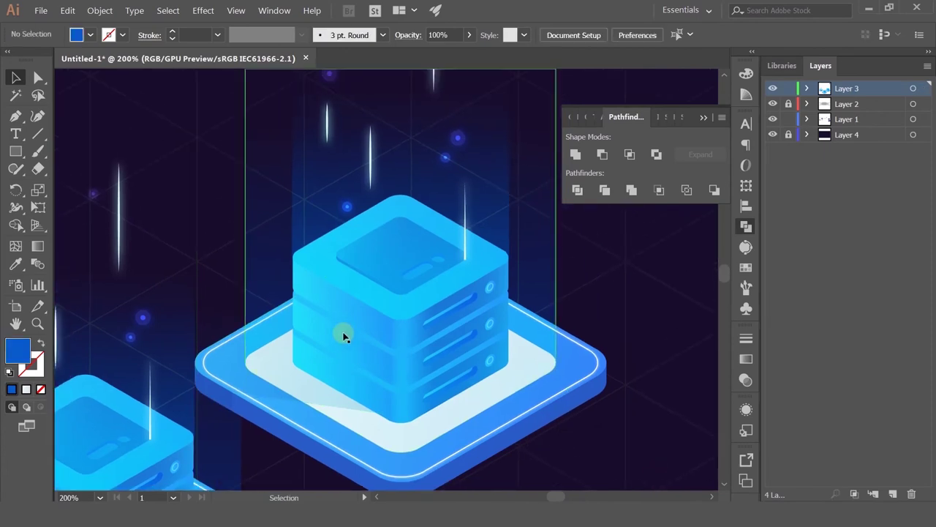
Remove the two cyan-gradient beam overlays covering the right server and its platform, keeping the blue glow.
scroll(343, 337, down, 3)
scroll(343, 336, up, 1)
scroll(344, 333, up, 1)
click(327, 218)
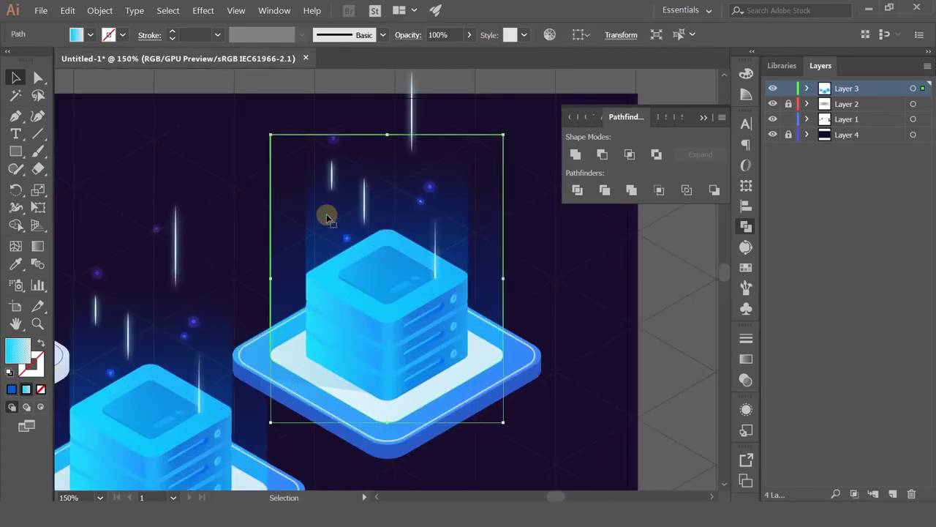
shift+click(286, 253)
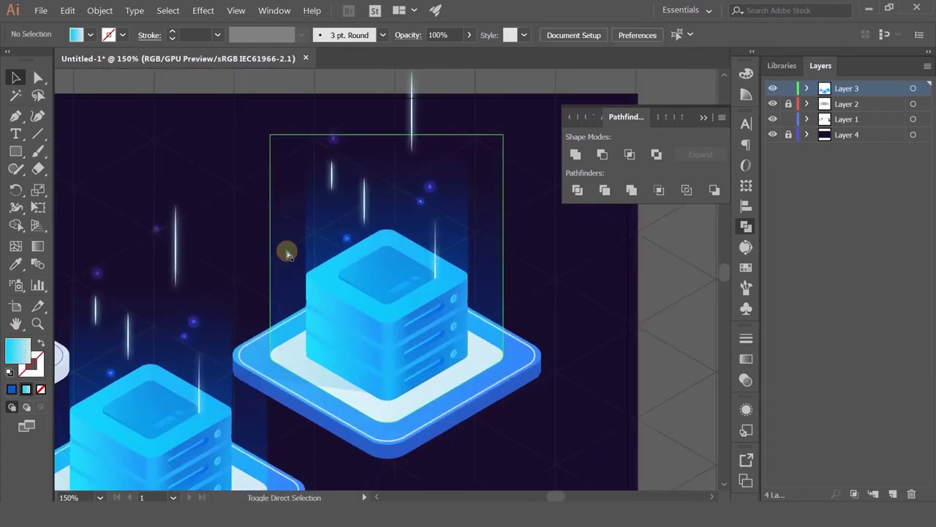
click(319, 216)
shift+click(286, 214)
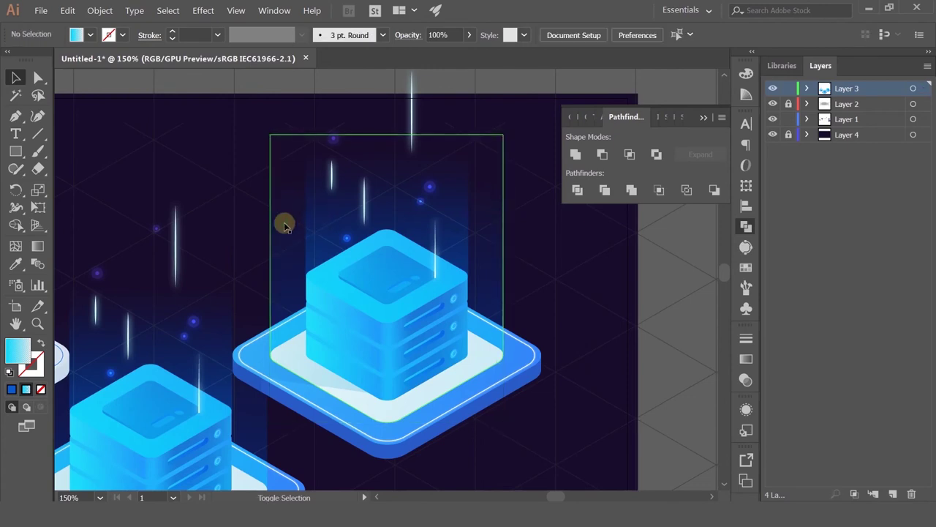
click(454, 238)
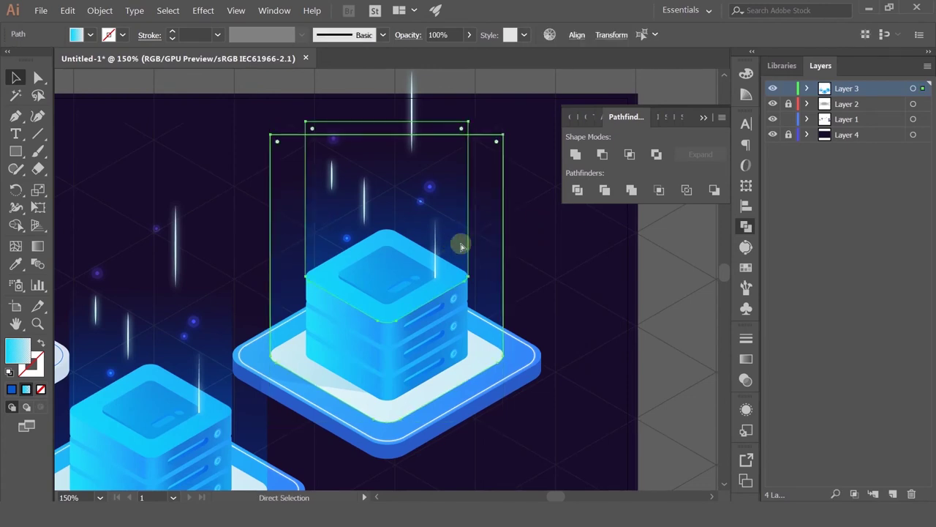
click(563, 372)
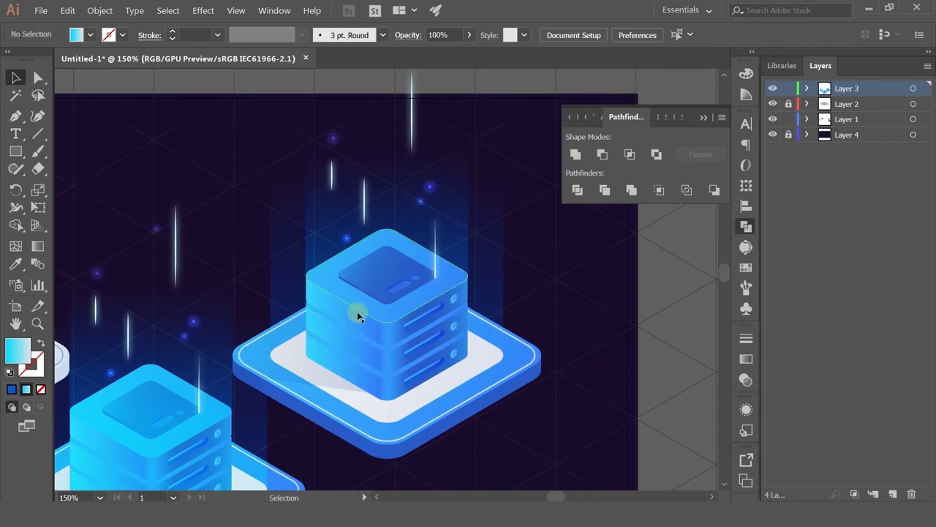
Ungroup the right server's bottom tier and select its front body shape.
drag(351, 341, 427, 280)
click(420, 293)
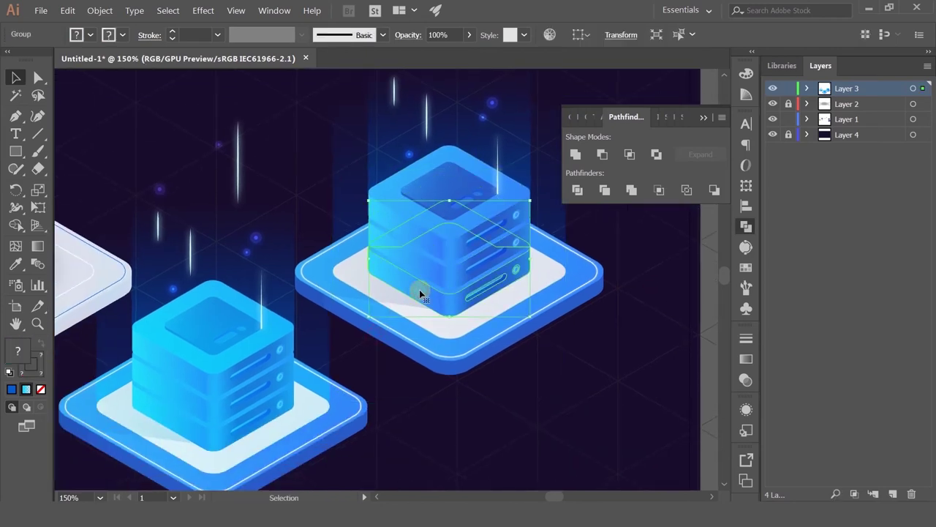
key(v)
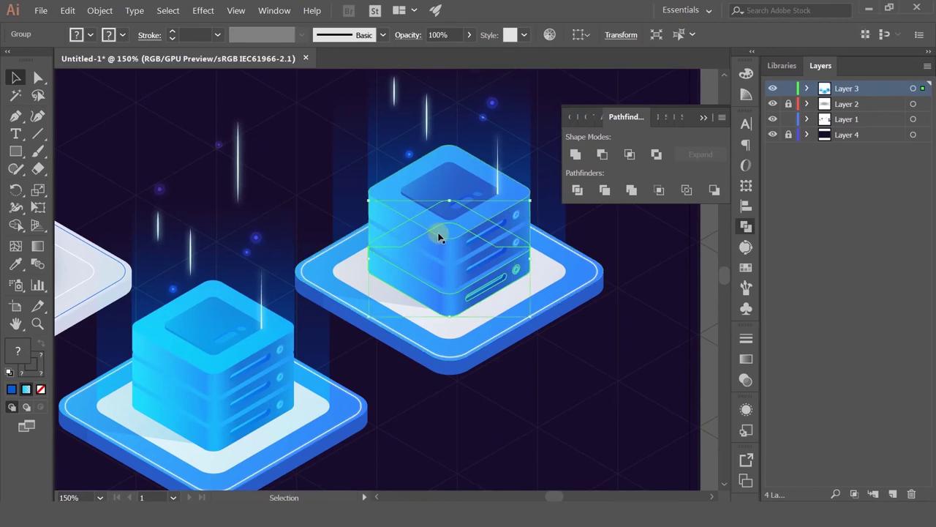
scroll(432, 305, down, 3)
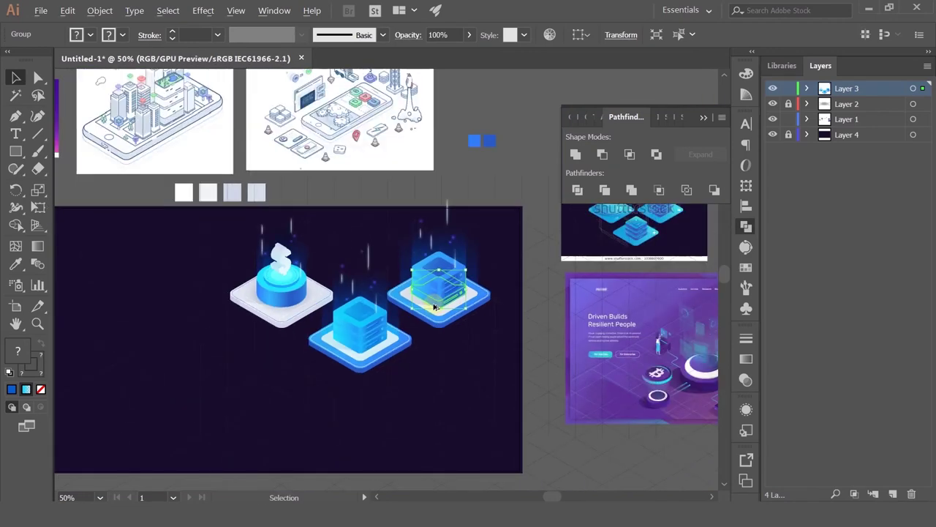
scroll(433, 305, up, 1)
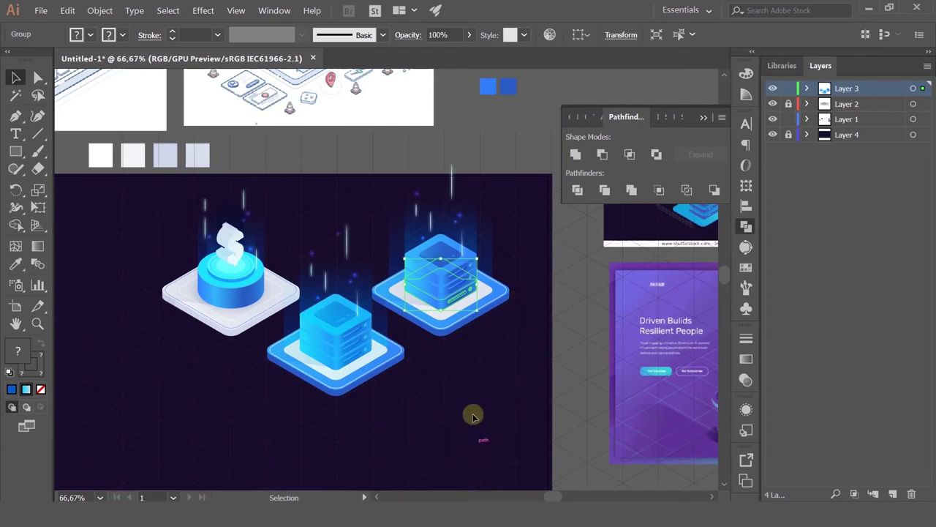
scroll(435, 239, up, 2)
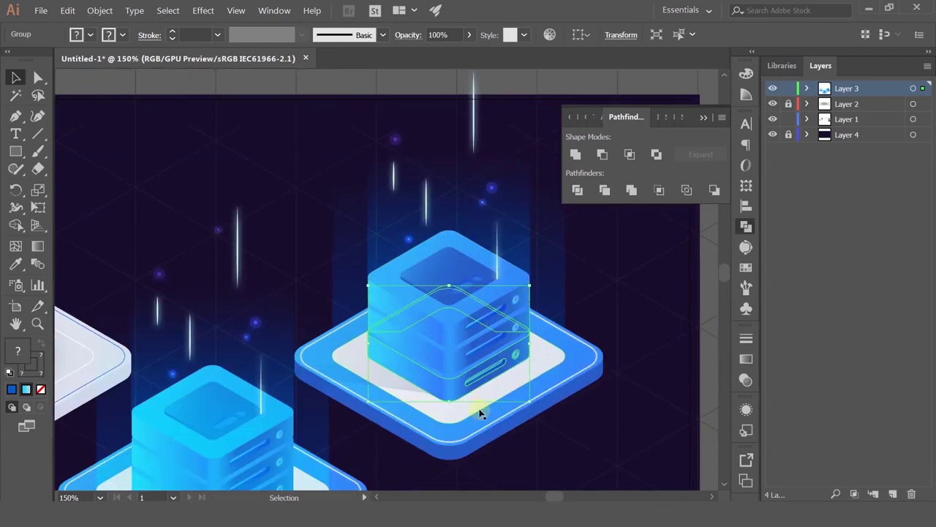
click(645, 455)
click(416, 376)
key(ctrl+shift+g)
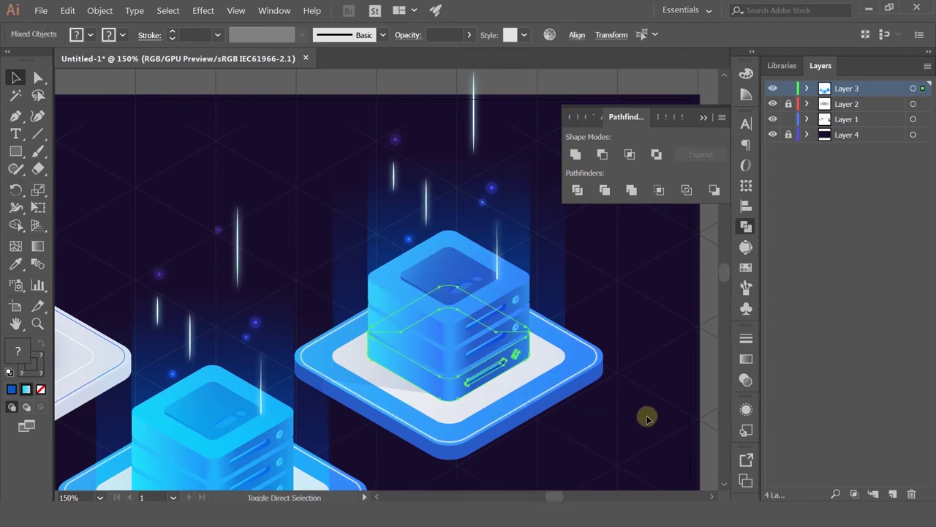
click(647, 416)
click(419, 373)
Try sampling the dollar platform's pale fill onto the body of the right server's bottom tier.
drag(387, 395, 536, 306)
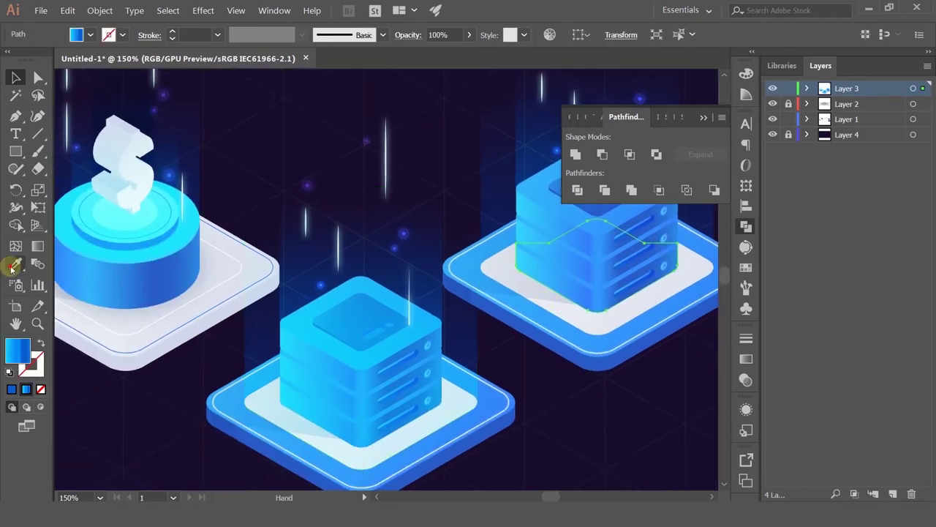
click(15, 264)
click(161, 350)
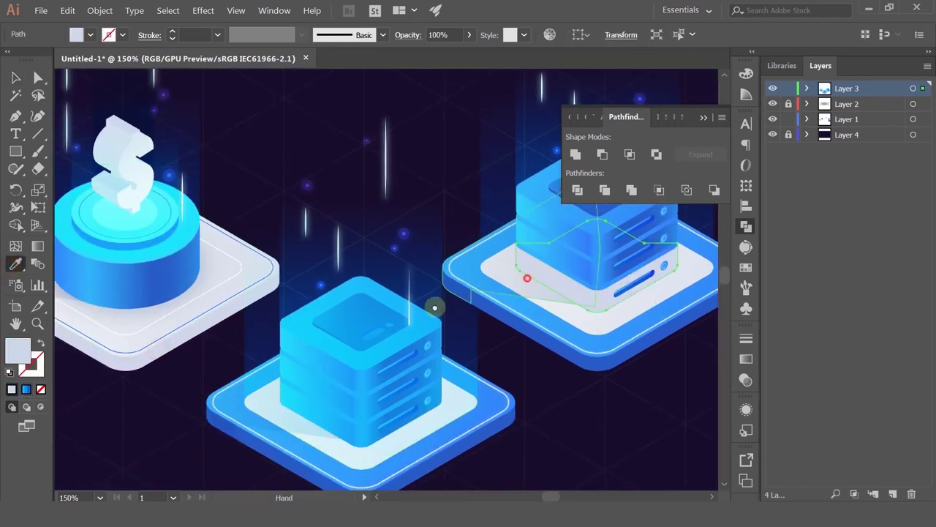
scroll(356, 351, right, 5)
scroll(355, 351, up, 2)
click(282, 340)
click(16, 79)
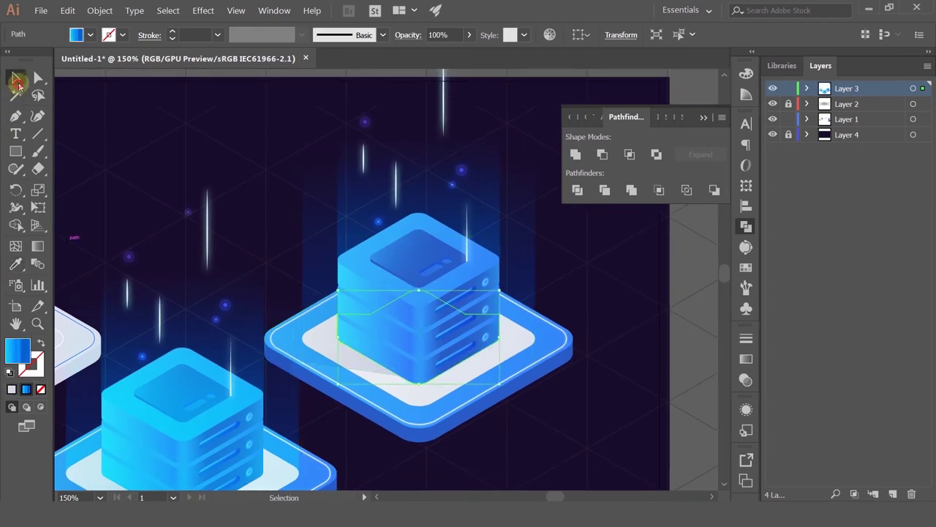
Set the first gradient stop of the bottom tier's body to the off-white swatch R=243 G=245 B=247.
click(748, 358)
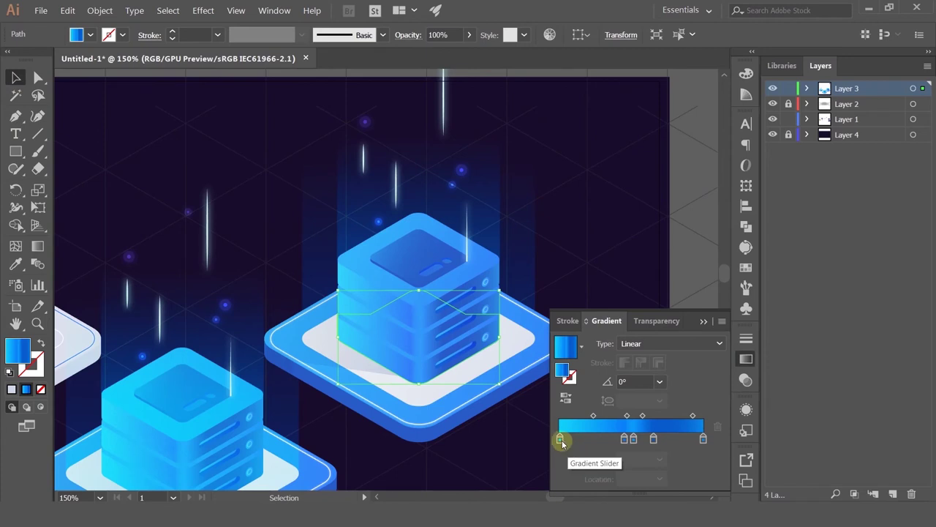
click(560, 438)
double_click(560, 438)
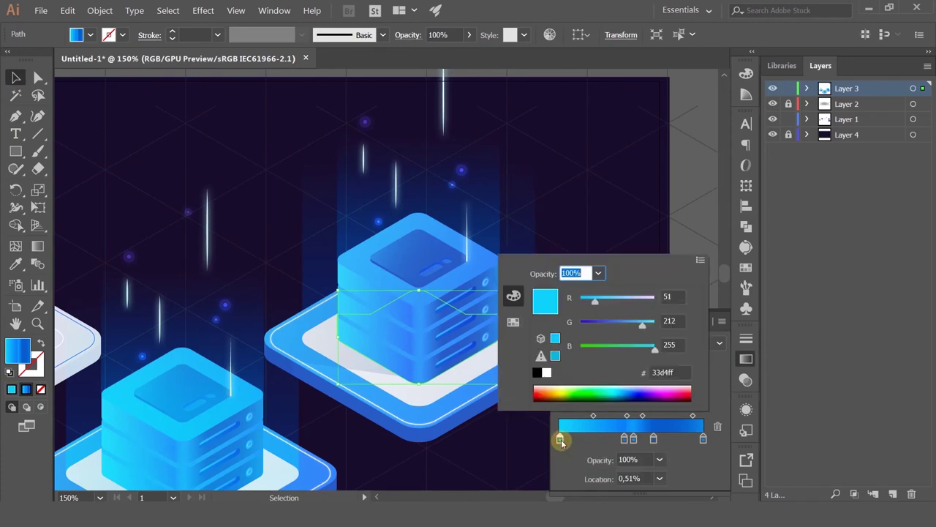
click(514, 322)
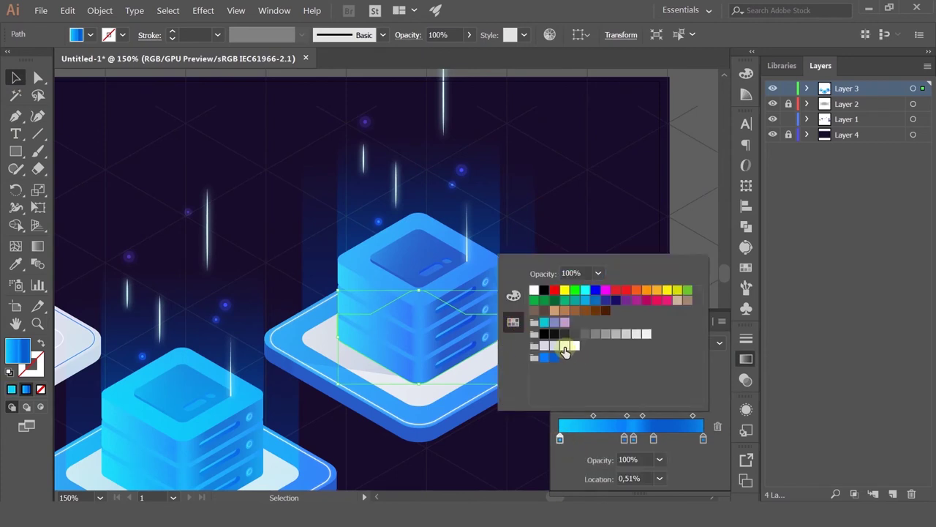
click(564, 349)
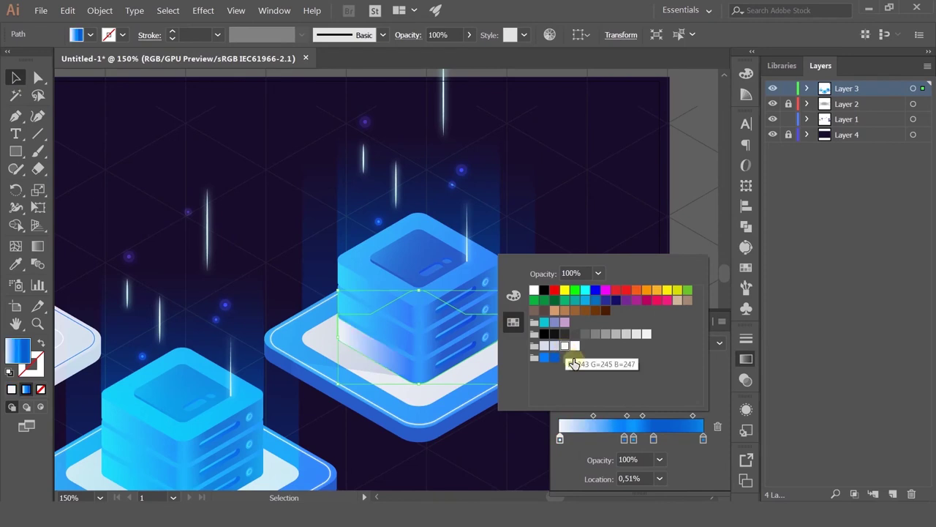
Set the body gradient's second stop to the pale lavender swatch and its third stop to the off-white swatch.
click(624, 438)
double_click(624, 439)
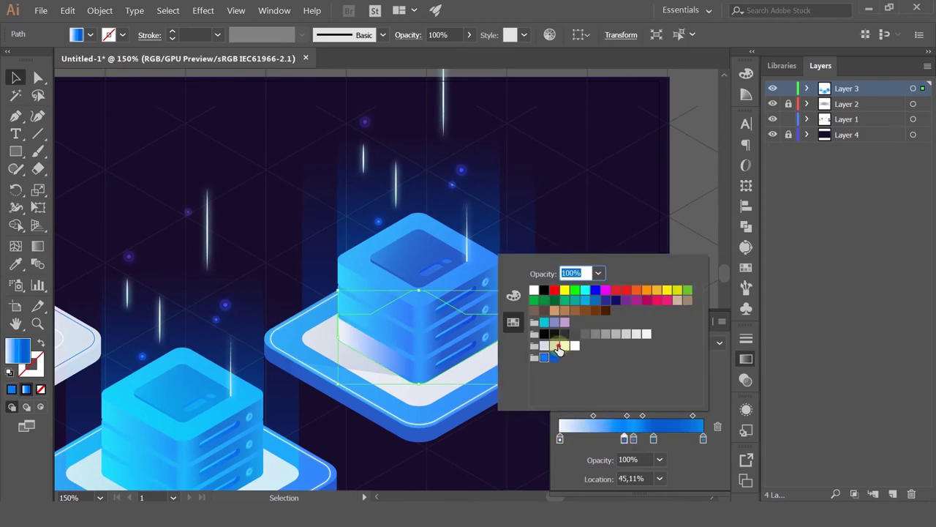
click(558, 349)
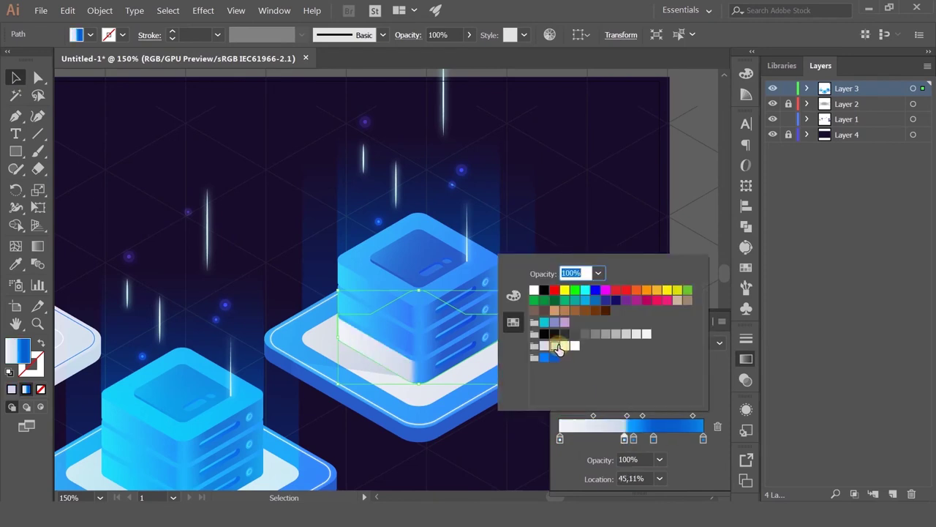
click(634, 439)
double_click(634, 439)
click(566, 348)
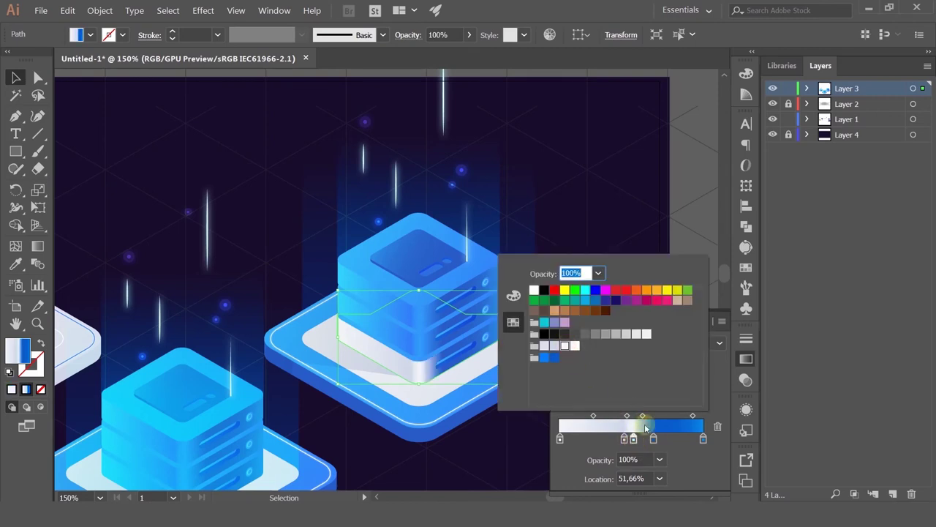
Set the bottom tier body's fourth gradient stop to the pale lavender swatch and its last stop to the lightest swatch in the pale group.
click(654, 441)
double_click(654, 440)
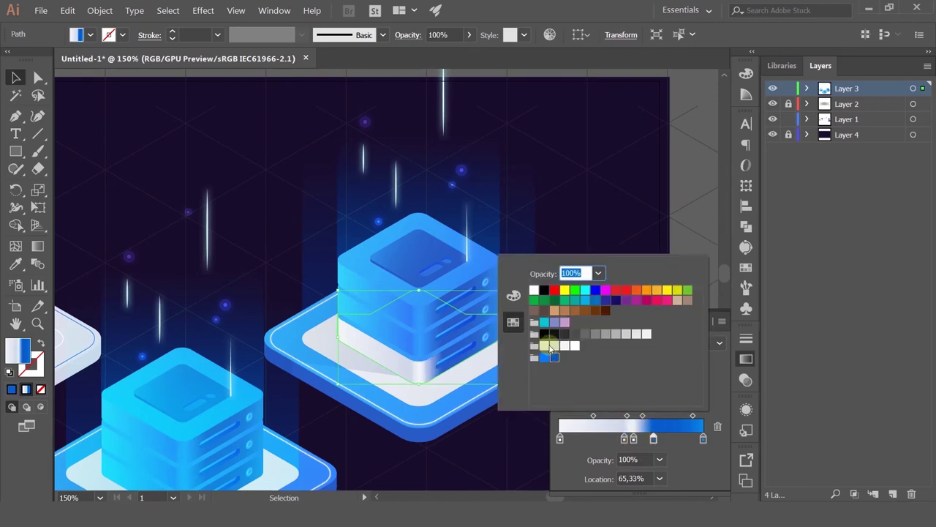
click(552, 348)
click(702, 439)
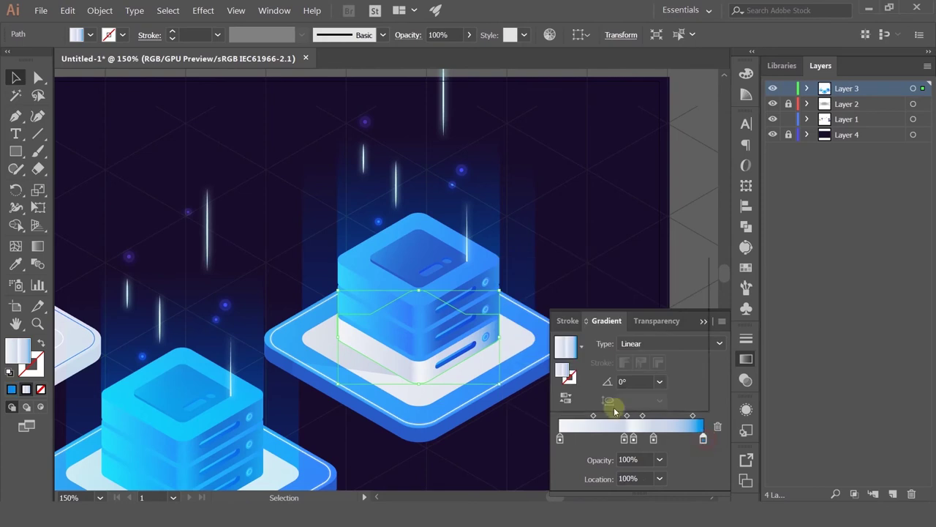
double_click(703, 439)
click(574, 350)
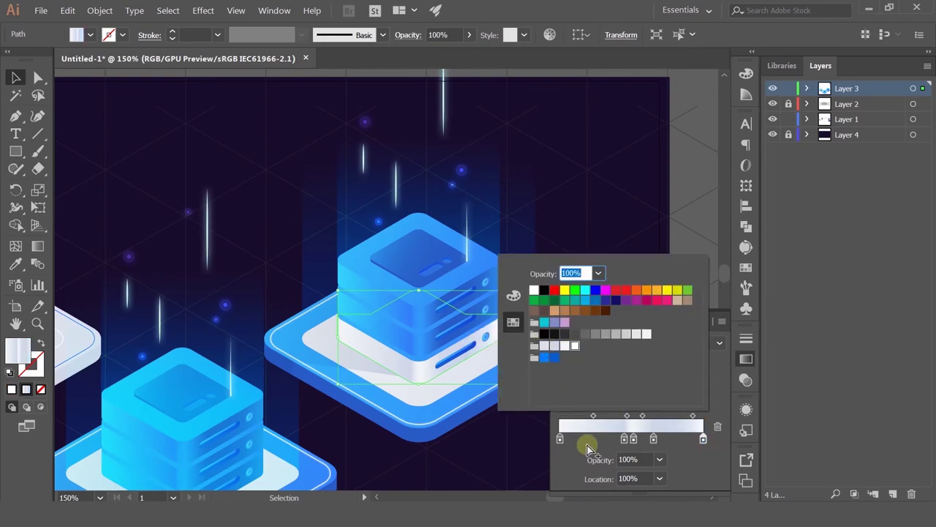
click(585, 445)
click(677, 232)
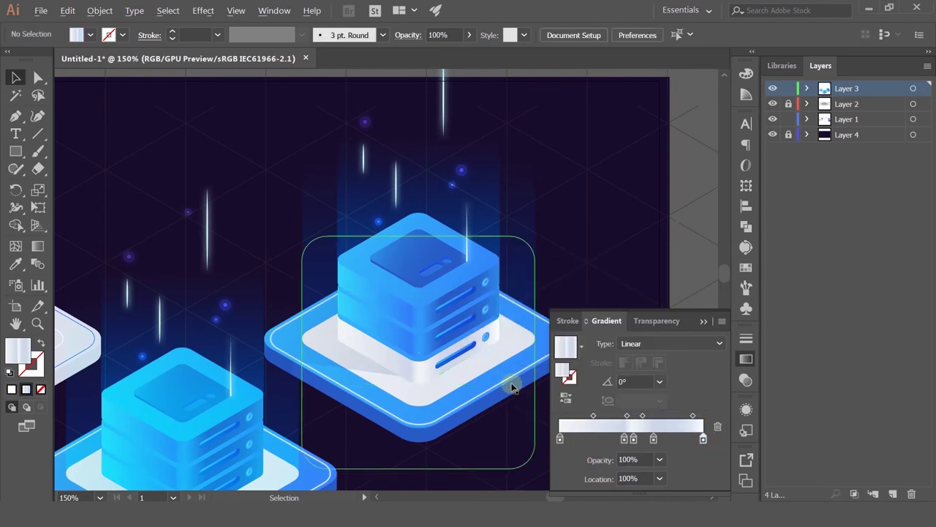
scroll(512, 387, up, 2)
scroll(512, 386, down, 1)
scroll(374, 357, up, 2)
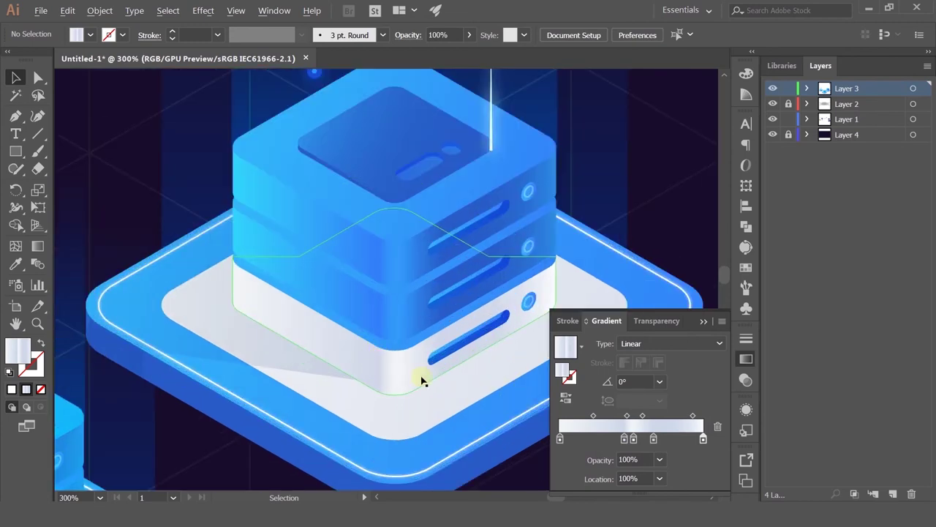
click(623, 439)
drag(622, 439, 616, 438)
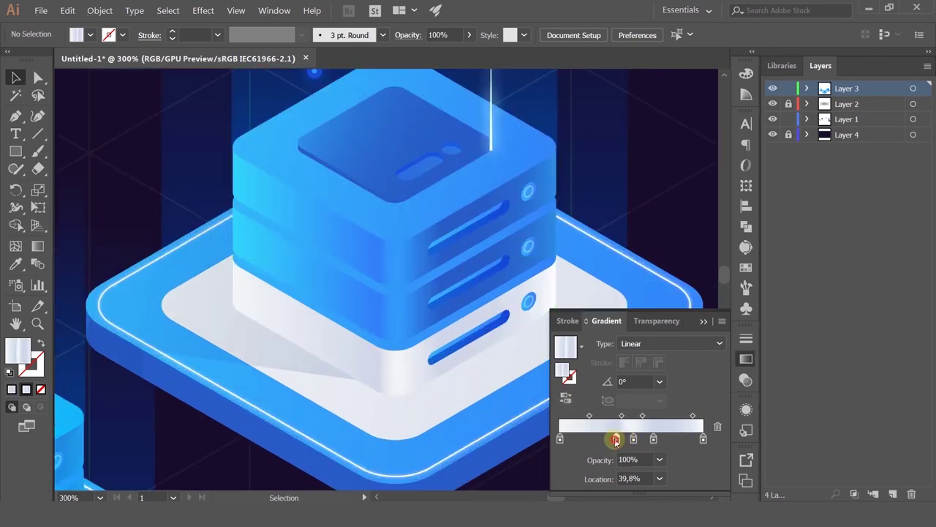
double_click(616, 439)
click(692, 212)
key(ctrl+z)
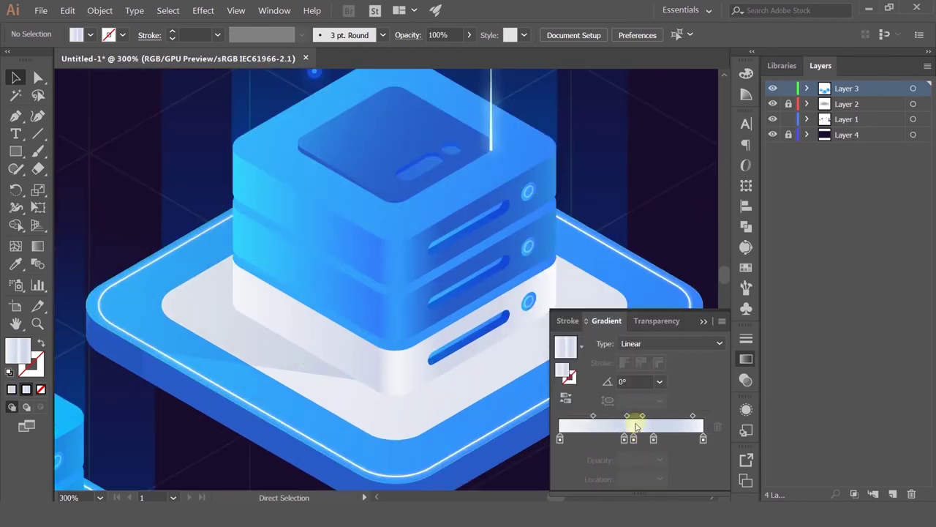
Select the front body shape of the right server's bottom tier for adjusting its gradient.
click(400, 373)
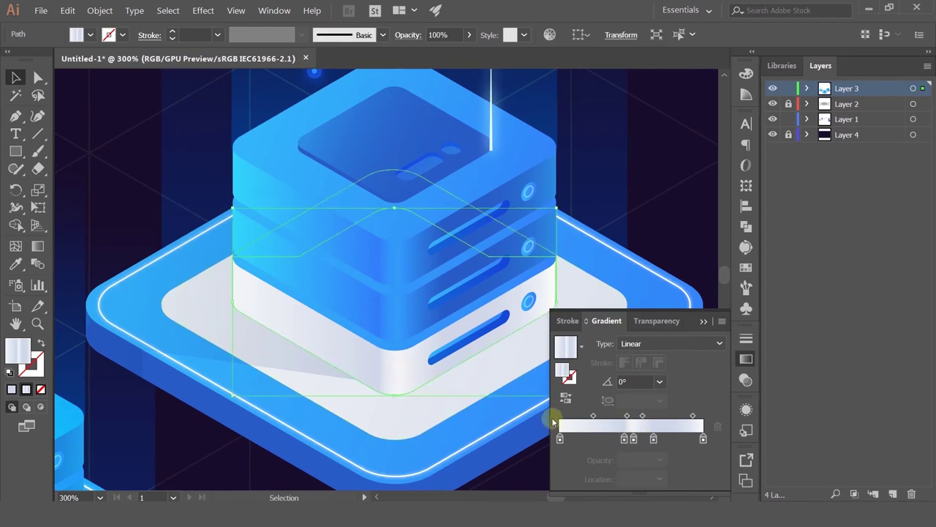
Recolour the 45.11% gradient stop of the bottom server tier's side with a near-white swatch.
double_click(624, 439)
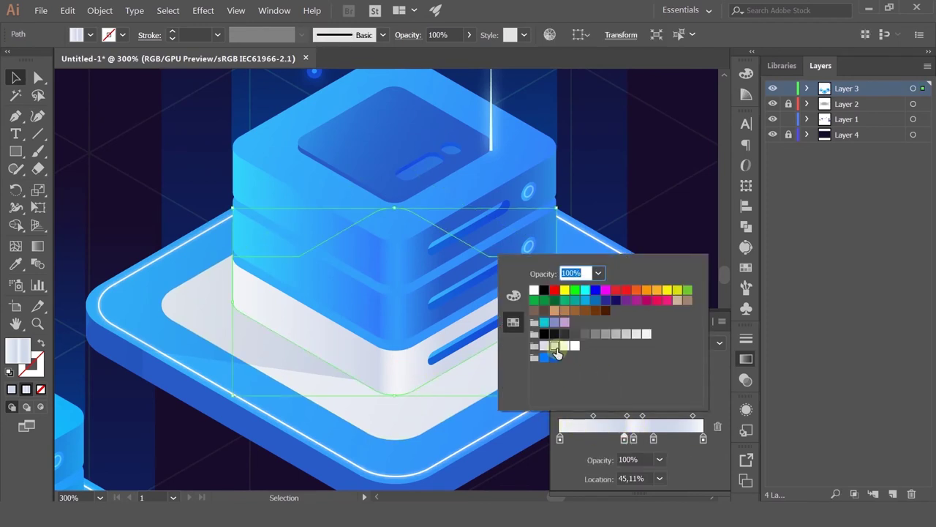
click(566, 346)
click(690, 194)
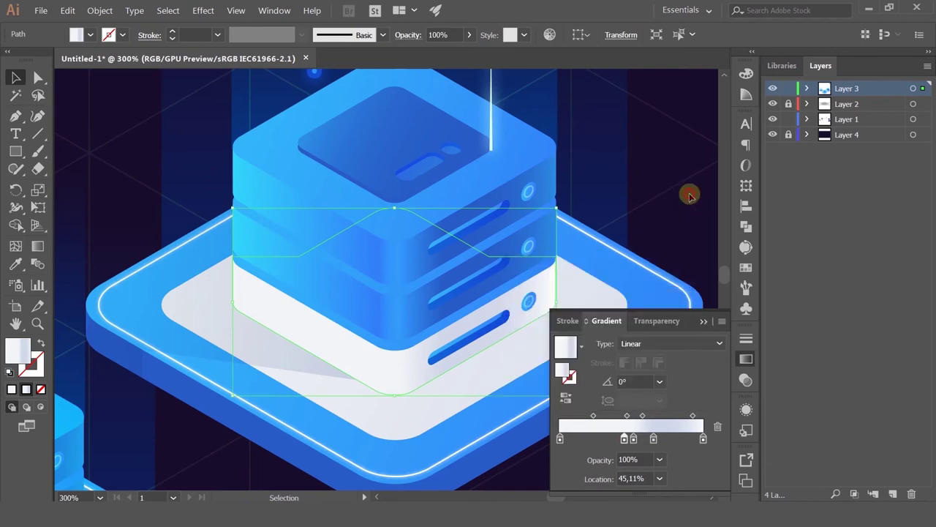
scroll(672, 239, down, 1)
scroll(672, 240, up, 1)
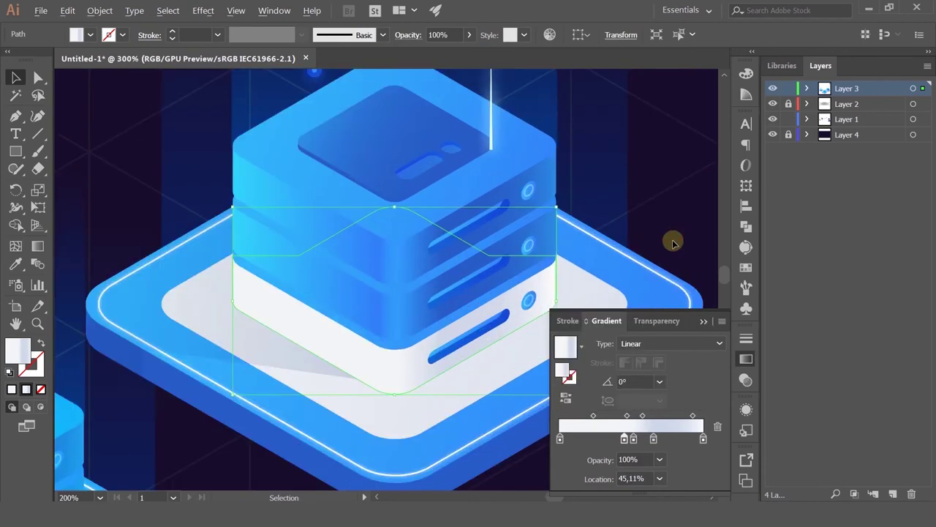
Check the RGB values of the bottom tier's gradient stop at 65.33%.
double_click(654, 437)
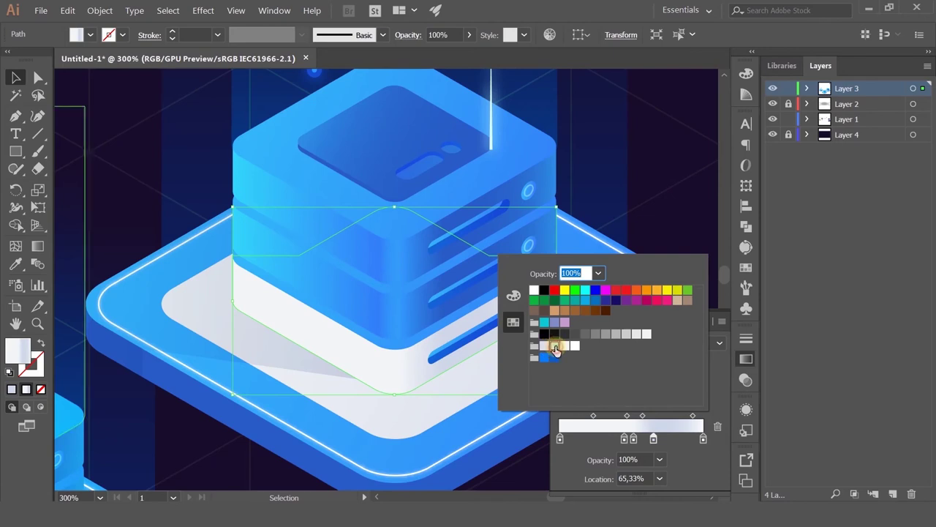
click(513, 295)
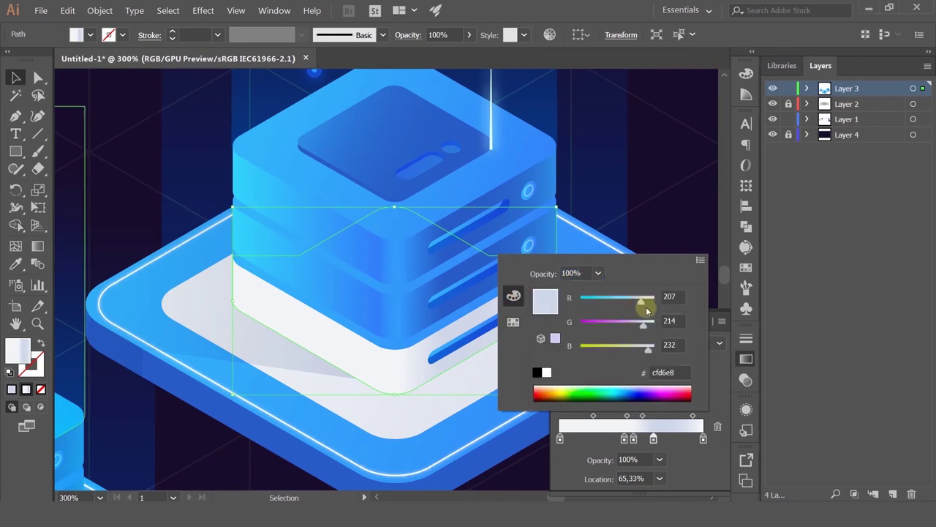
click(683, 221)
scroll(682, 221, down, 1)
click(685, 193)
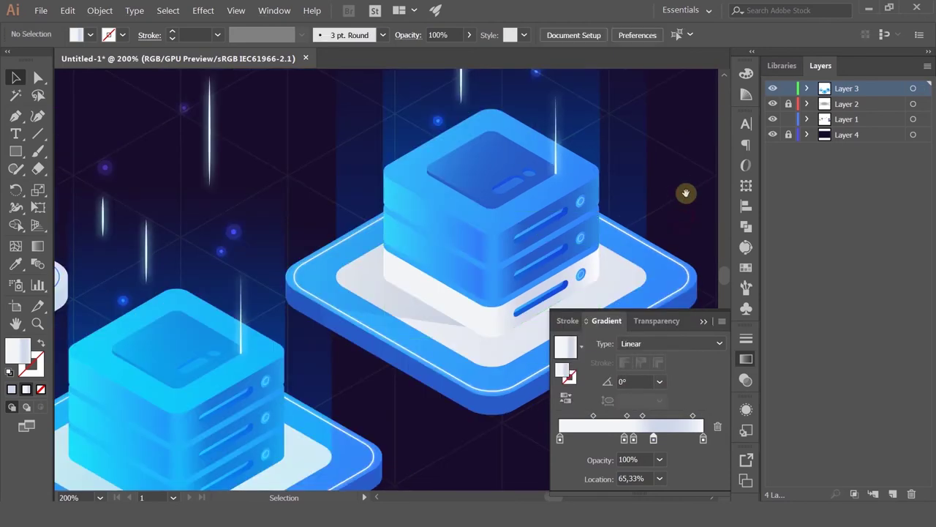
Ungroup the shapes of the blue server tiers above the white bottom tier.
drag(679, 233, 593, 312)
click(421, 368)
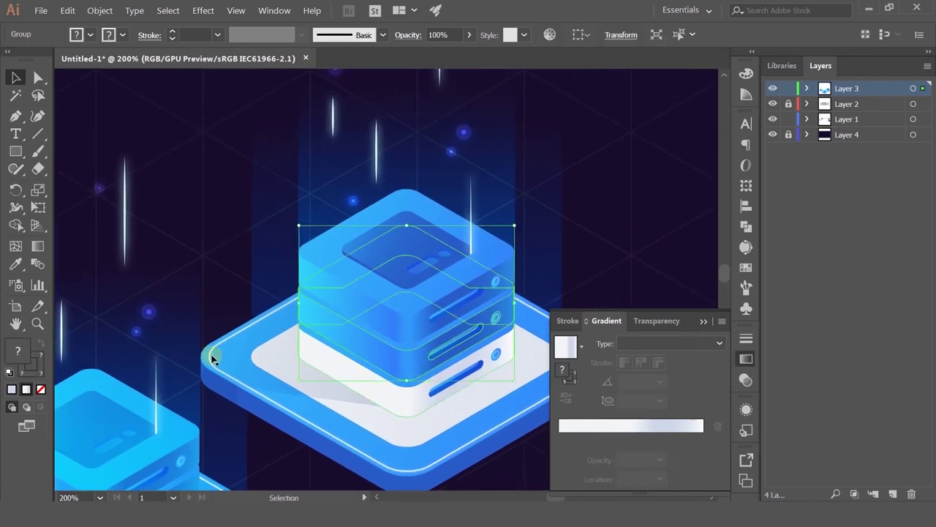
key(ctrl+shift+g)
click(637, 234)
Copy the bottom tier's white gradient fill onto the middle tier's side with the Eyedropper.
click(404, 366)
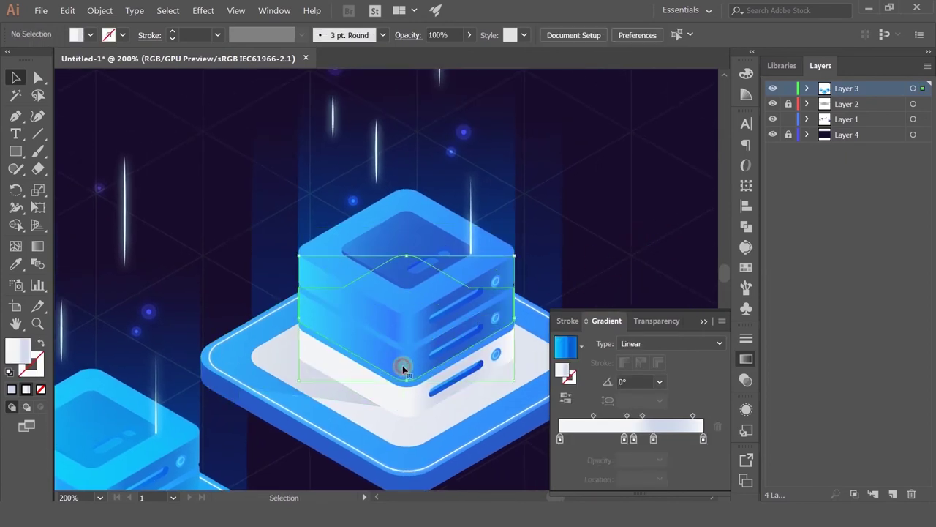
click(15, 264)
click(407, 406)
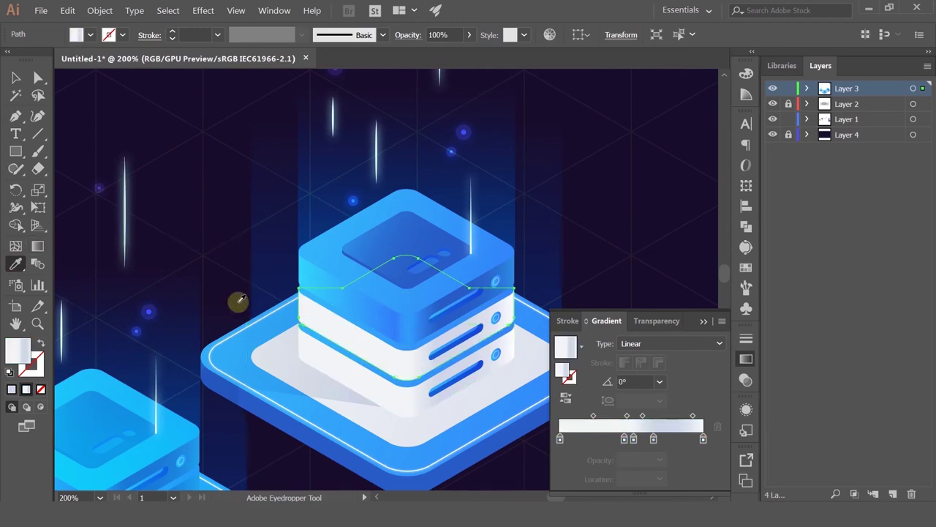
scroll(444, 377, up, 2)
key(ctrl+z)
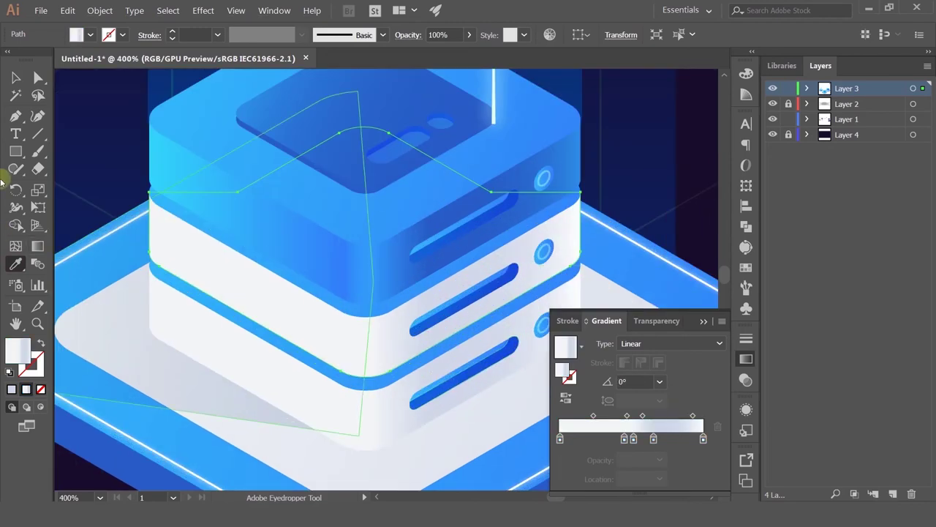
click(16, 95)
click(690, 215)
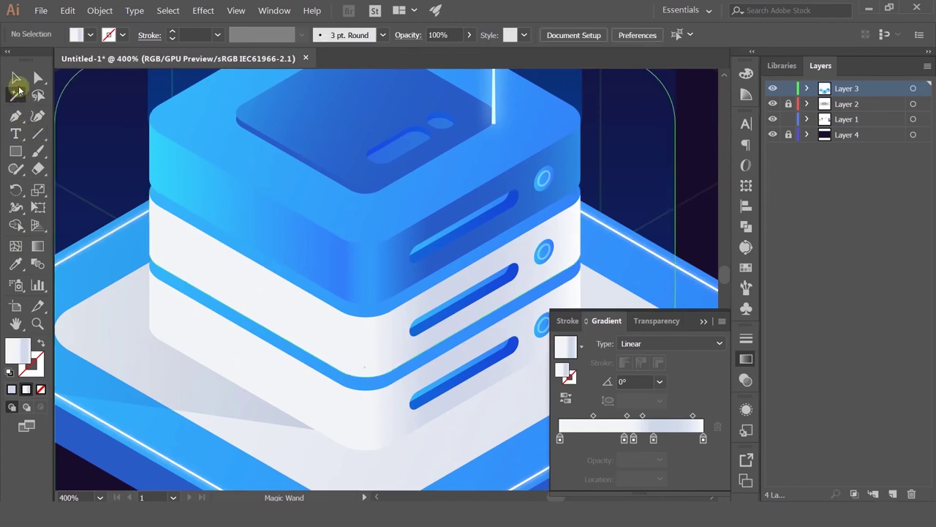
click(16, 77)
Delete the topmost server tier's blue side face, slot, button disc and top surface, keeping the dark inset panel.
scroll(705, 224, up, 3)
drag(606, 280, 484, 158)
drag(541, 288, 573, 202)
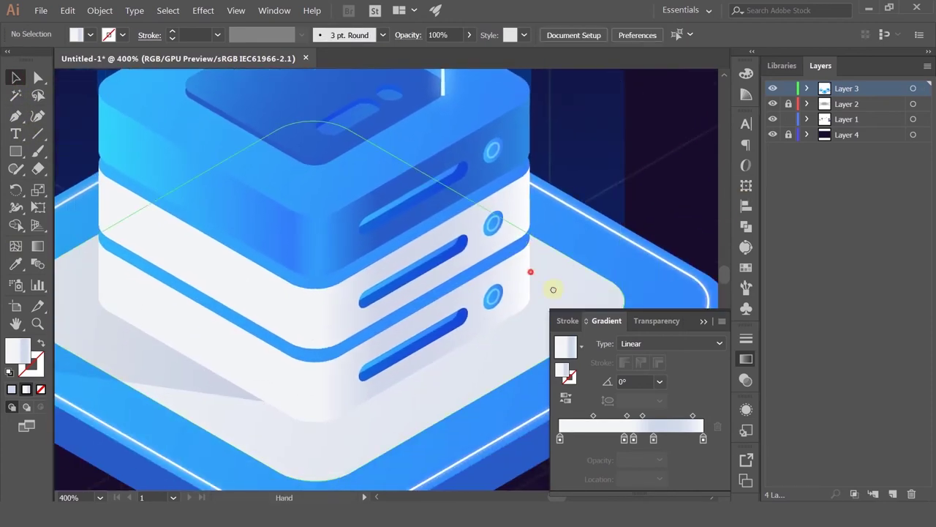
scroll(553, 289, down, 1)
click(405, 302)
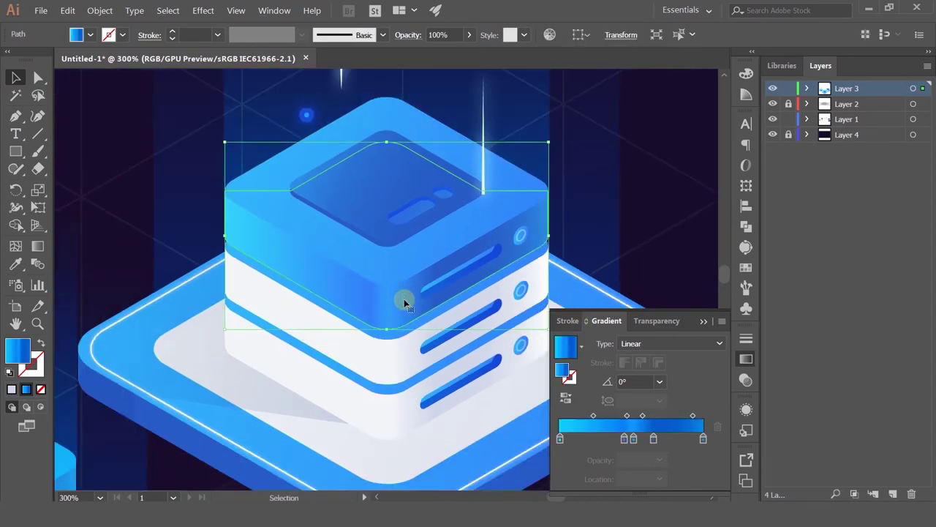
key(Delete)
click(439, 290)
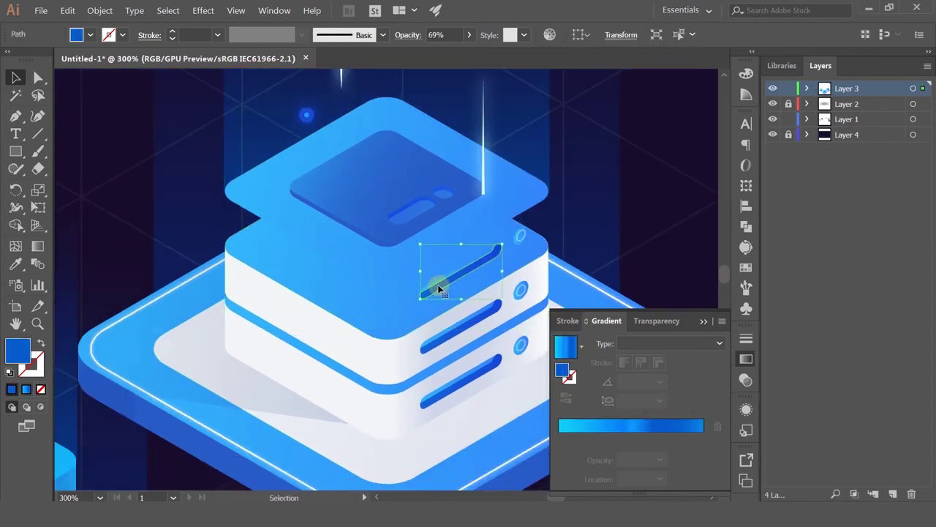
key(Delete)
click(432, 217)
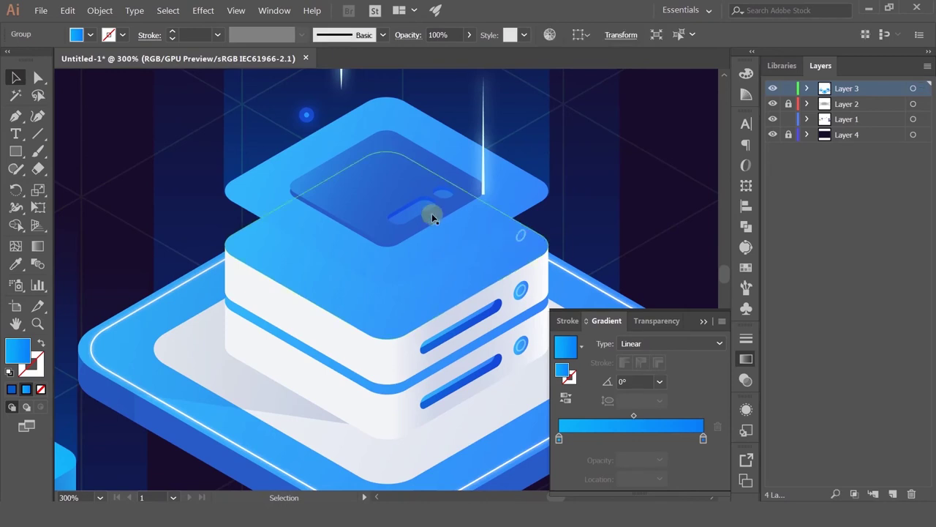
click(397, 197)
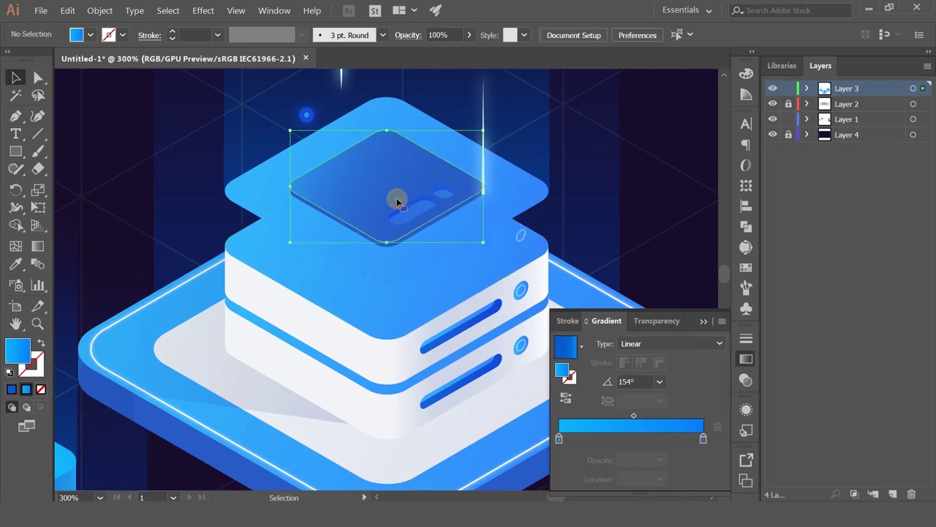
click(278, 208)
key(Delete)
Try to move the dark inset panel, its cut-outs and the light streak down onto the upper white tier.
click(321, 210)
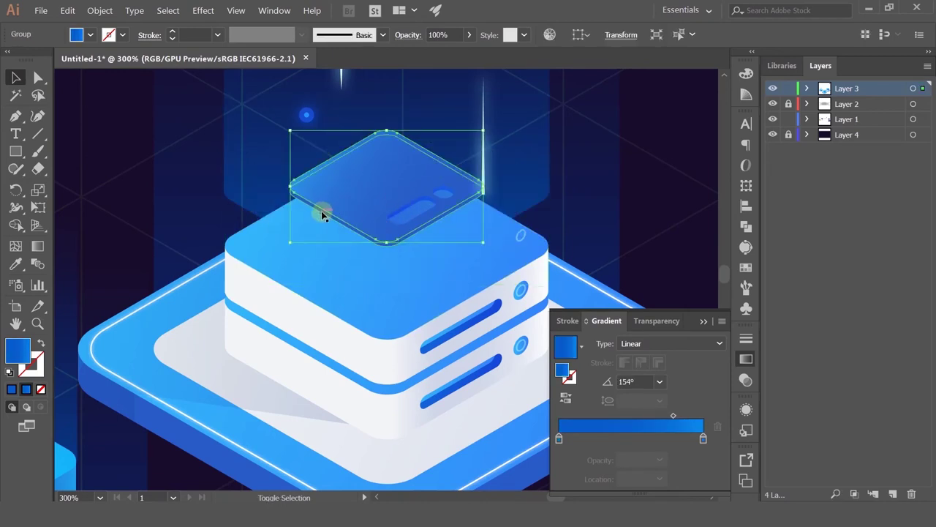
shift+click(423, 212)
scroll(413, 209, up, 3)
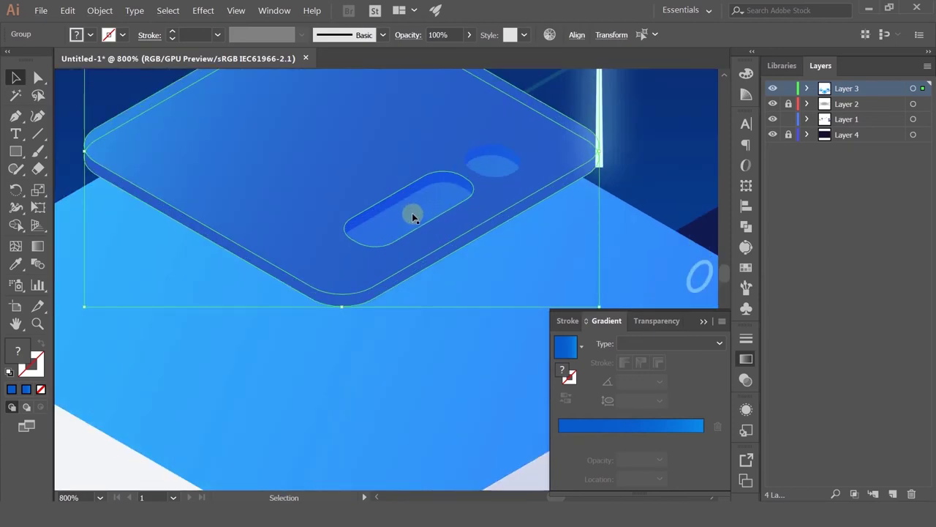
shift+click(475, 161)
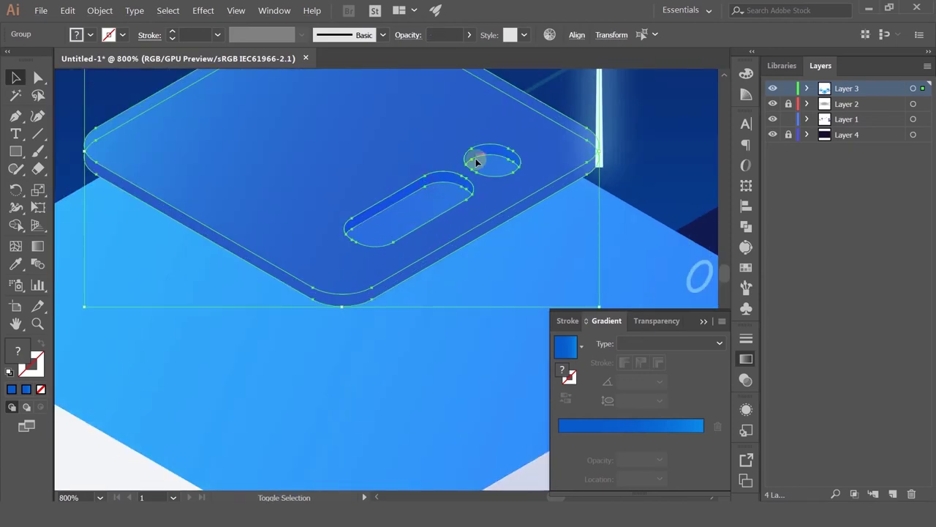
scroll(476, 162, down, 3)
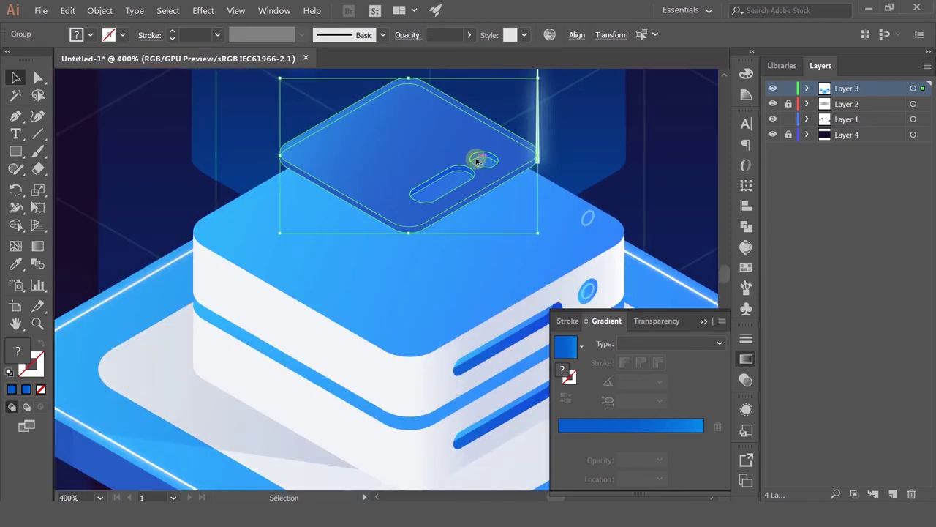
shift+click(539, 167)
shift+click(460, 157)
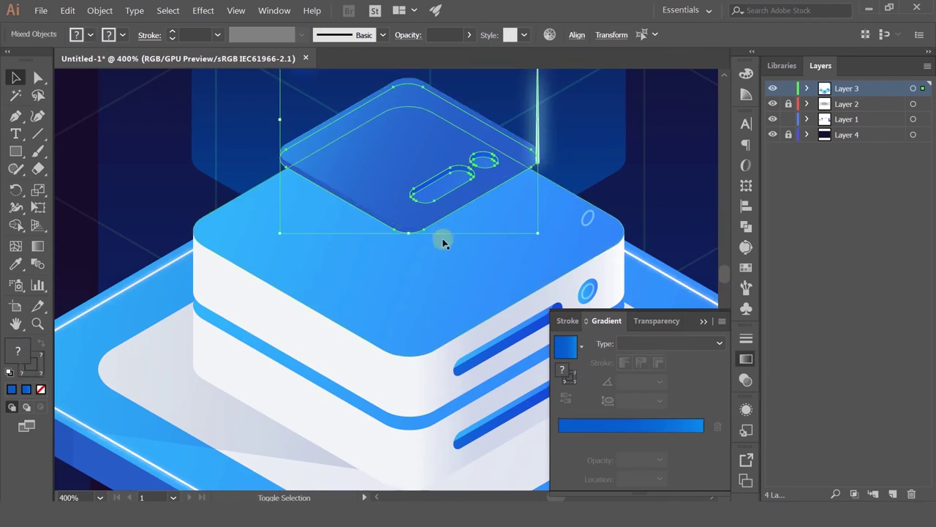
key(ctrl+z)
key(ctrl+shift+z)
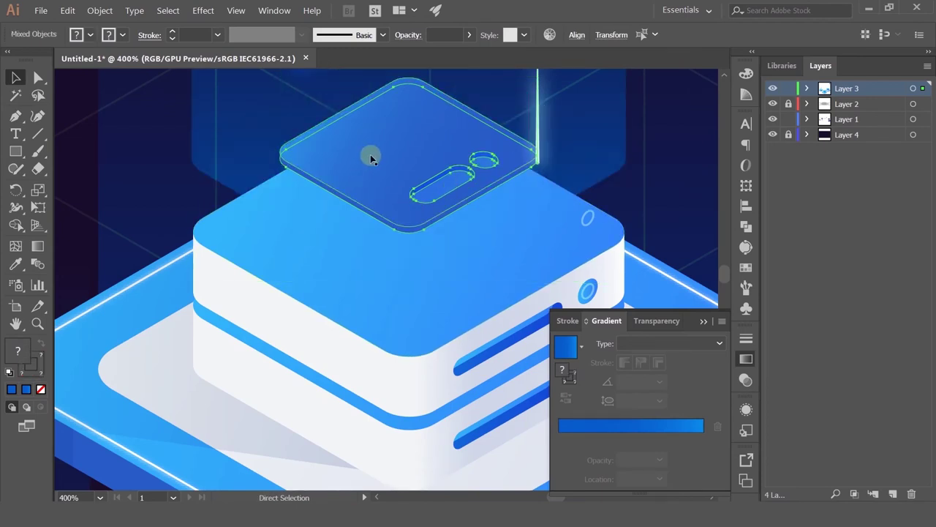
drag(370, 154, 371, 218)
key(ctrl+z)
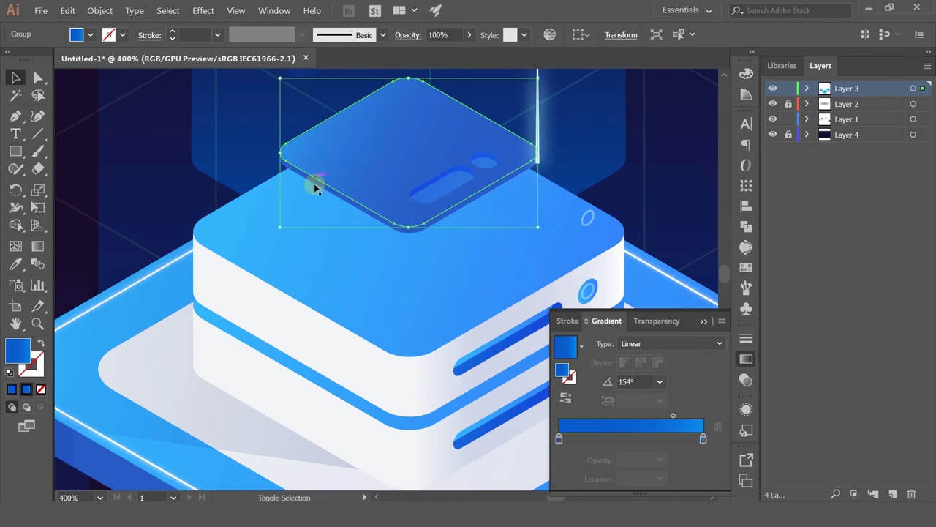
Move the dark inset panel with both cut-outs straight down and centre it on the upper white tier's blue top.
shift+click(497, 202)
scroll(451, 189, up, 2)
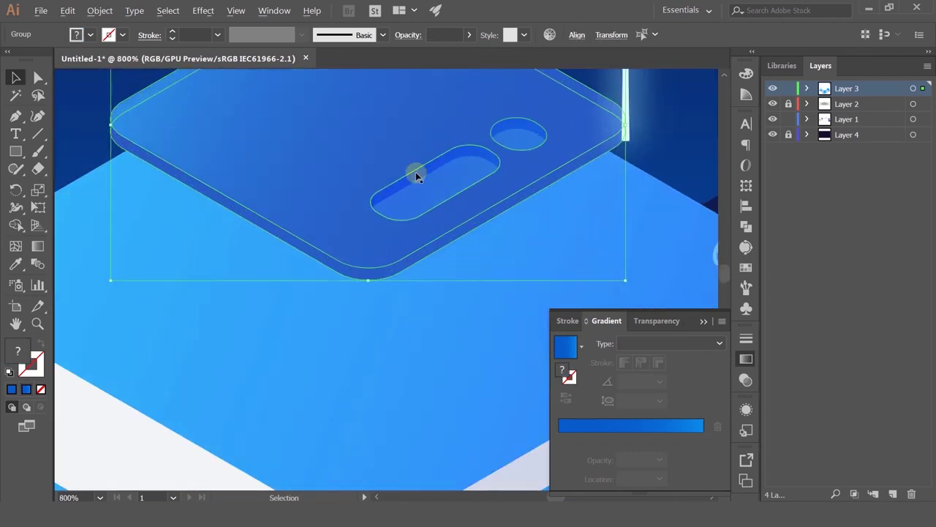
scroll(412, 125, down, 2)
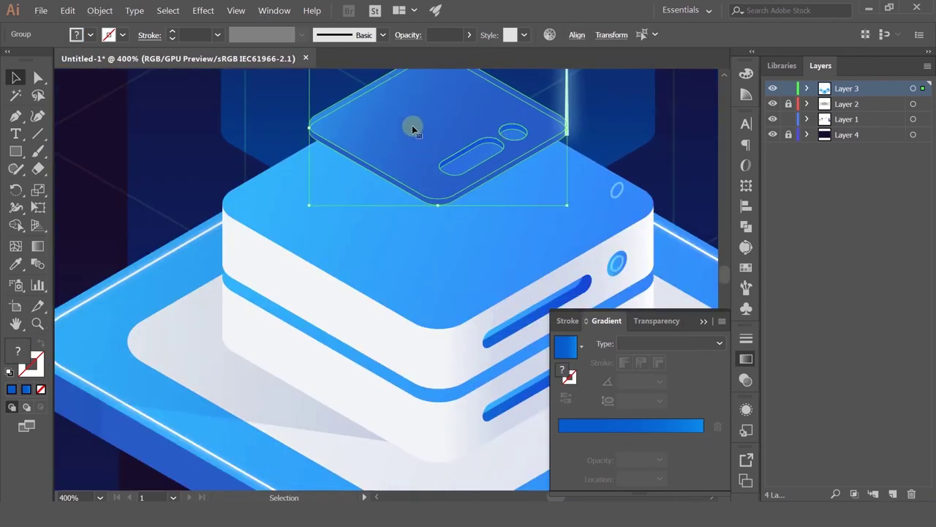
drag(412, 125, 404, 191)
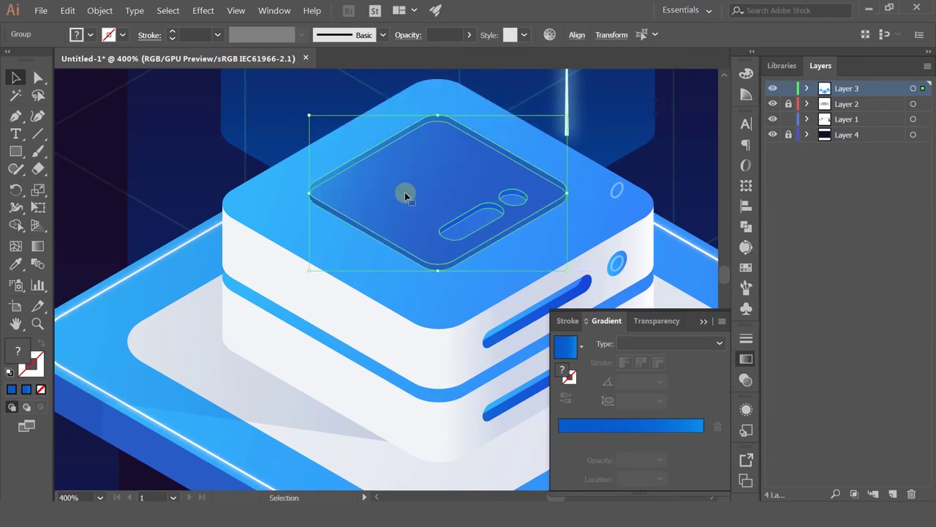
key(Down)
key(Down)
key(Down)
key(Down)
key(Down)
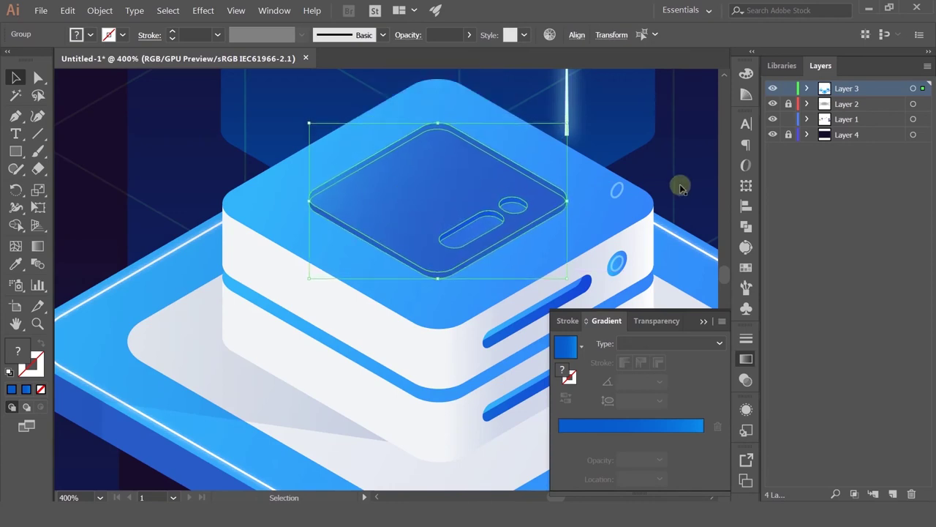
Delete the leftover button ring outline from the server's blue top surface.
click(617, 189)
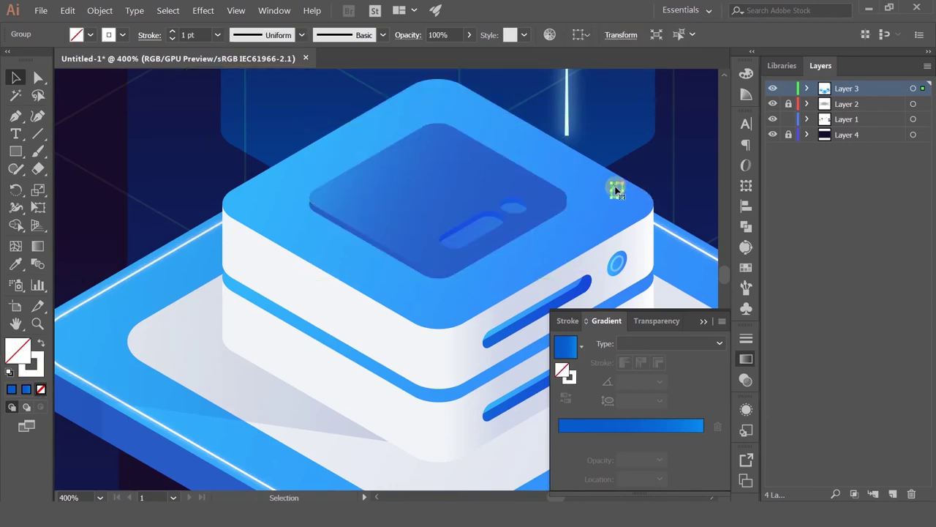
scroll(604, 201, down, 3)
click(657, 176)
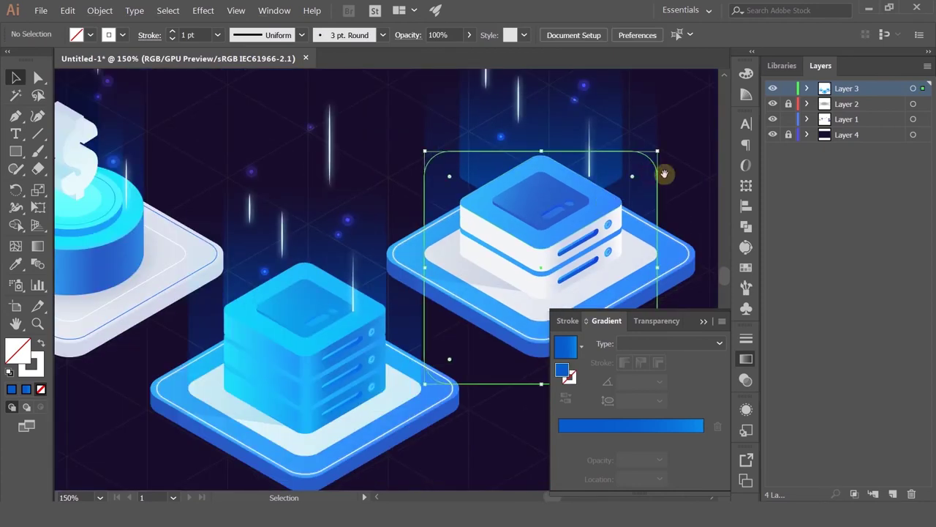
drag(715, 192, 597, 201)
click(597, 201)
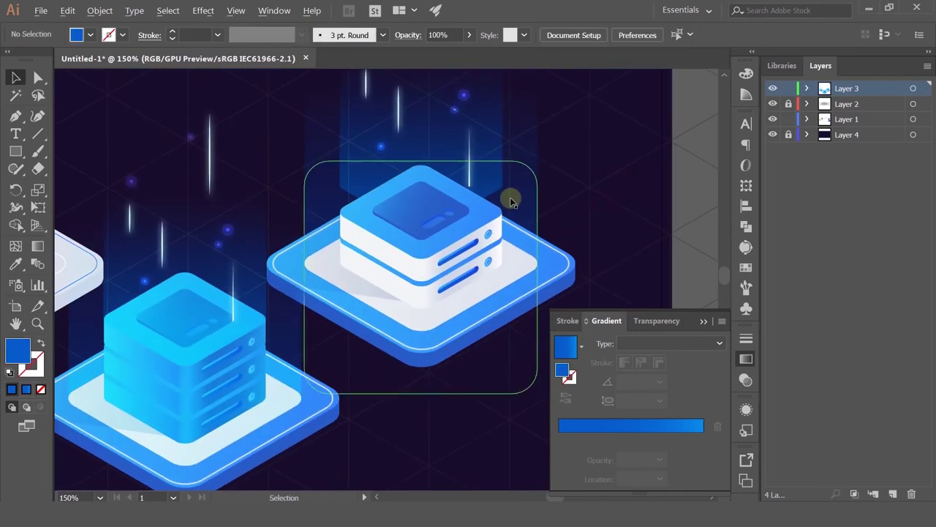
Try to shift the inner glow beam above the shortened two-tier server.
scroll(391, 200, up, 4)
scroll(391, 201, left, 1)
click(384, 210)
click(387, 206)
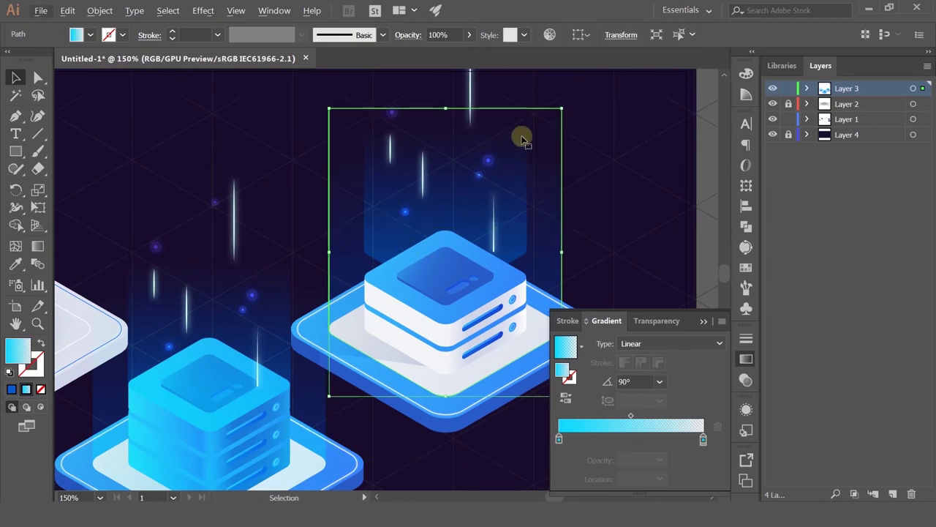
drag(522, 138, 467, 239)
click(470, 215)
scroll(410, 351, up, 1)
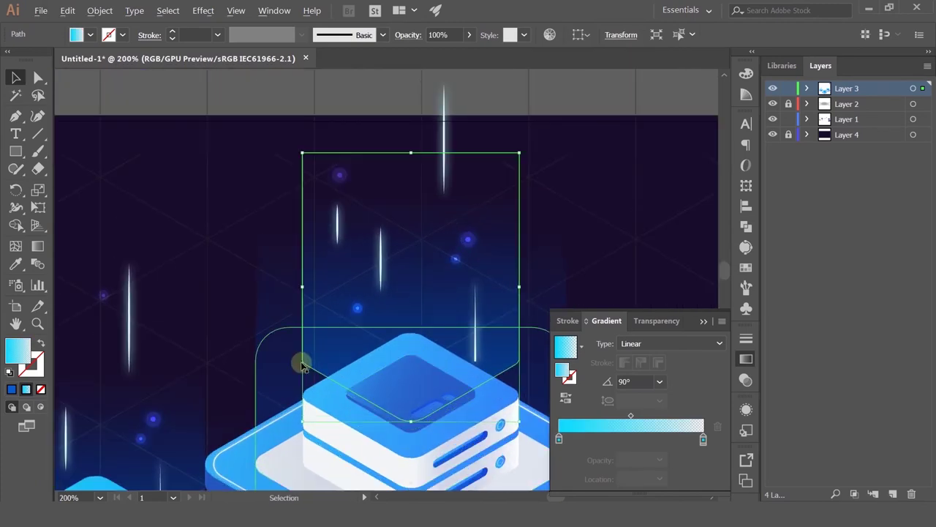
drag(309, 362, 319, 376)
key(ctrl+z)
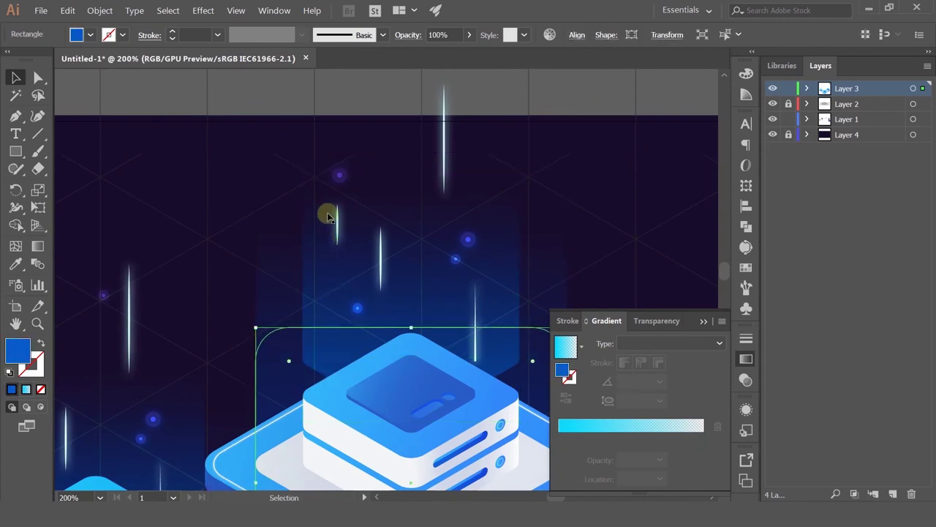
Lower the inner glow beam so its lower end sits behind the shortened server.
mouse_move(374, 189)
mouse_down()
mouse_move(395, 174)
mouse_move(390, 198)
mouse_up()
click(391, 161)
drag(646, 248, 533, 109)
click(558, 180)
drag(501, 187, 526, 345)
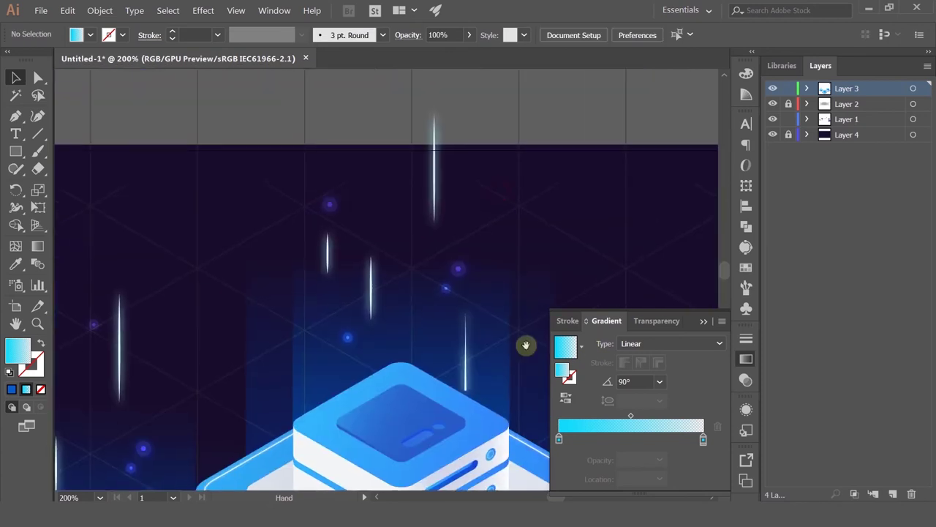
Rearrange the light streaks and glowing dots above the server, placing one streak over its top panel's left side and another near its right edge.
drag(464, 338, 339, 383)
drag(371, 278, 445, 293)
drag(434, 362, 444, 361)
drag(458, 270, 368, 258)
drag(348, 337, 418, 315)
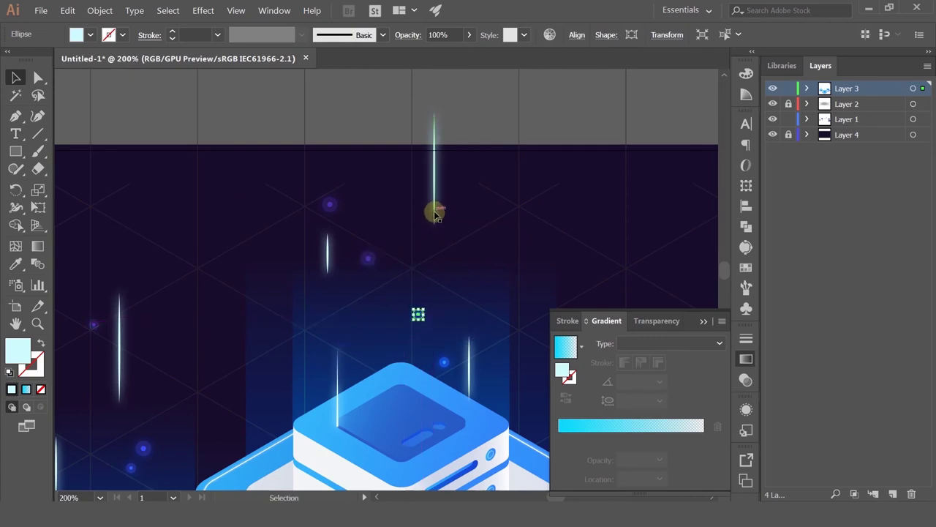
Delete the long light streak above the white server and move the short streak directly above the one near the server's right edge.
drag(435, 214, 479, 256)
key(Delete)
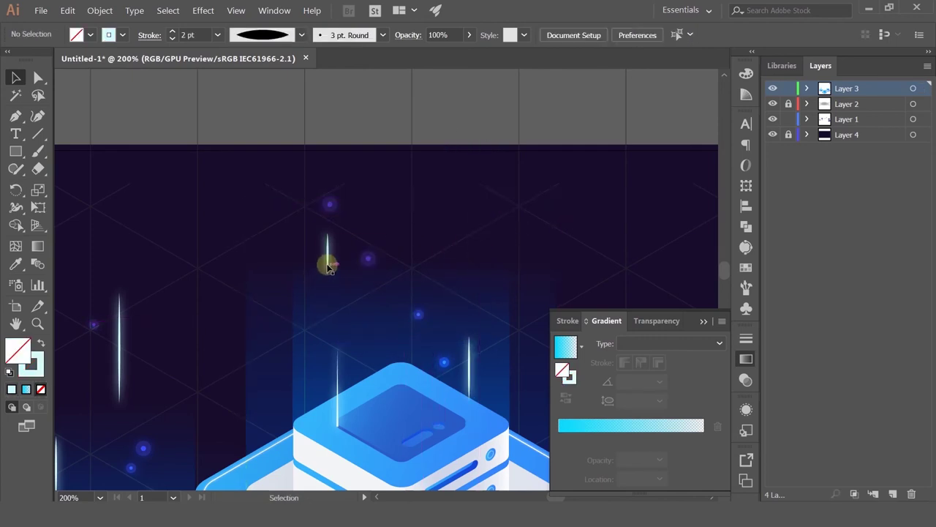
drag(329, 266, 470, 289)
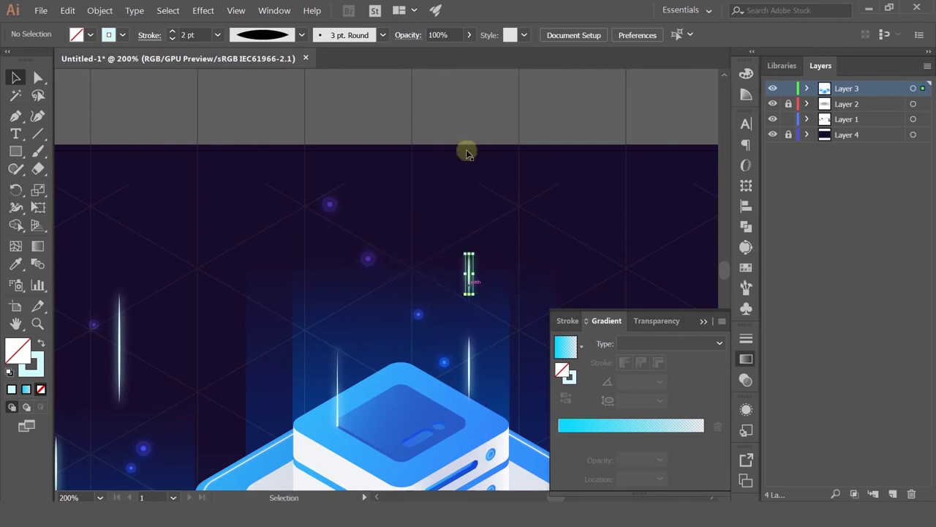
click(461, 139)
alt+scroll(575, 127, down, 3)
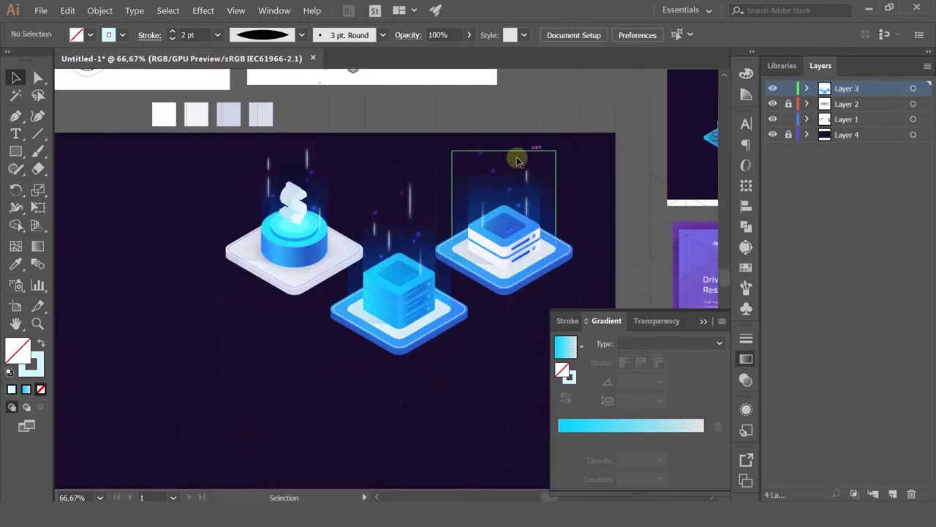
Move a glowing dot down into the blue beam above the white server and remove the highest purple dot.
alt+scroll(517, 154, up, 2)
click(468, 224)
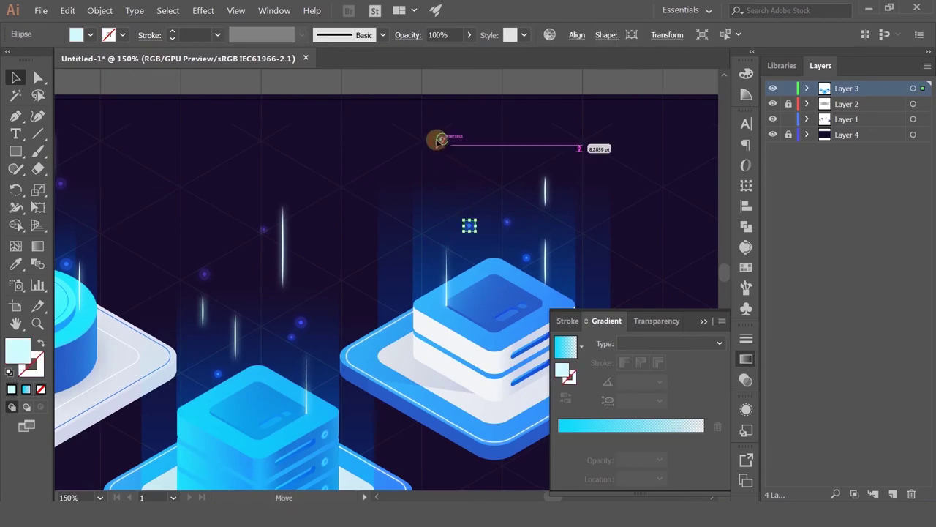
click(449, 142)
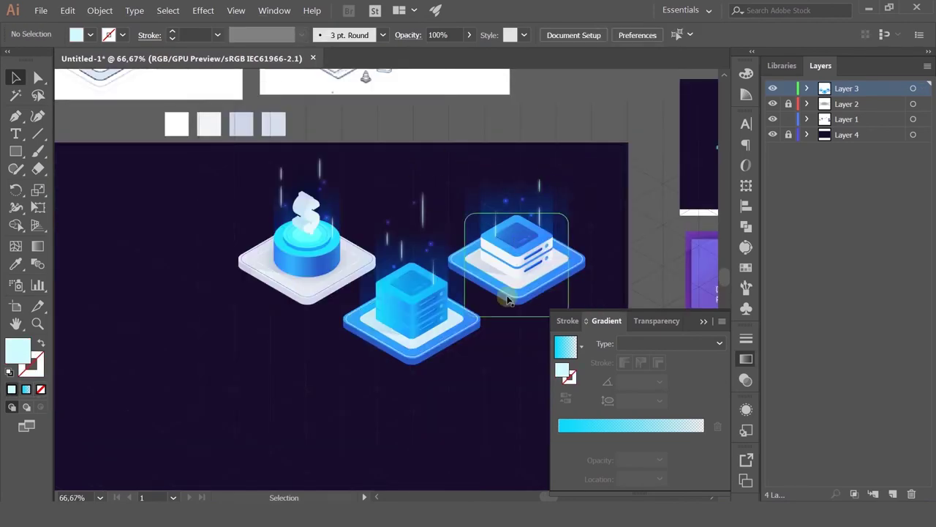
scroll(515, 224, up, 3)
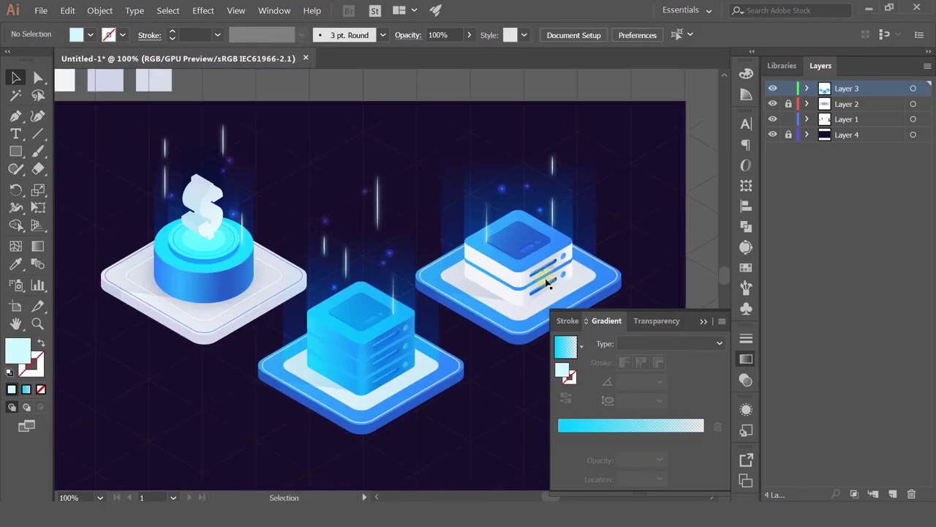
scroll(547, 280, down, 4)
drag(510, 273, 440, 288)
scroll(470, 378, up, 2)
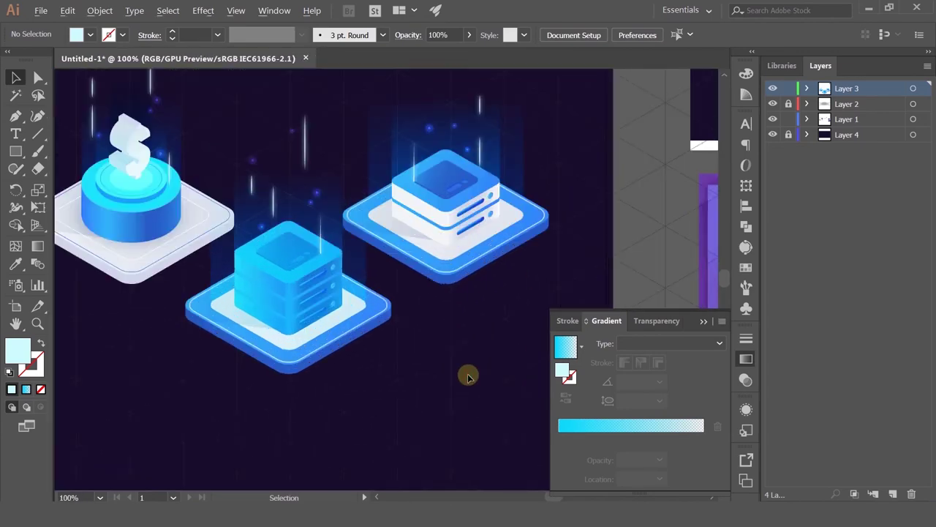
drag(458, 382, 492, 446)
scroll(469, 410, down, 1)
drag(474, 415, 470, 396)
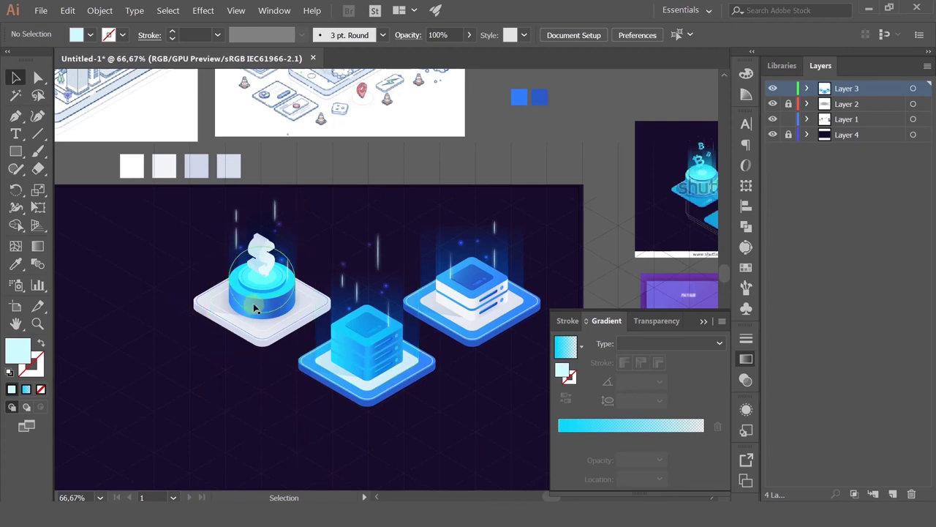
Stretch the inner glow beam around the dollar symbol upward by raising its two upper corners to the artboard's upper edge.
scroll(291, 252, up, 3)
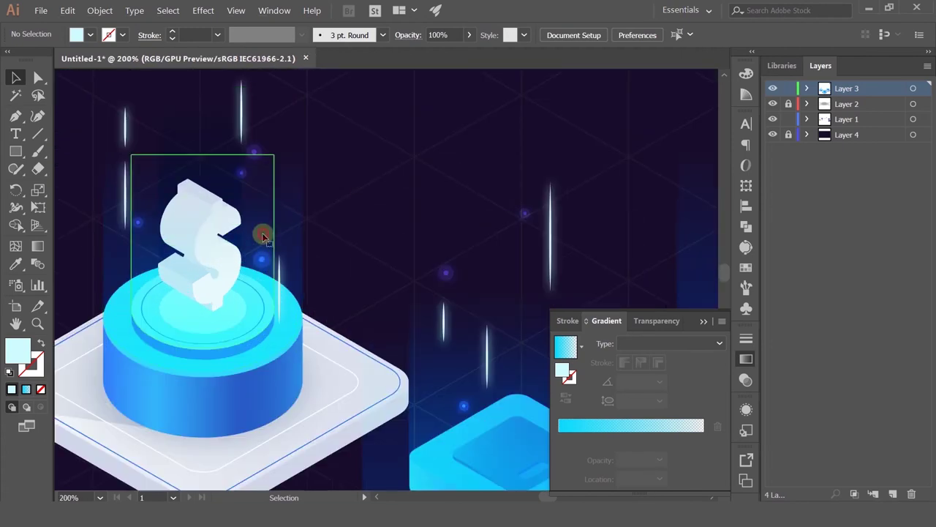
click(263, 235)
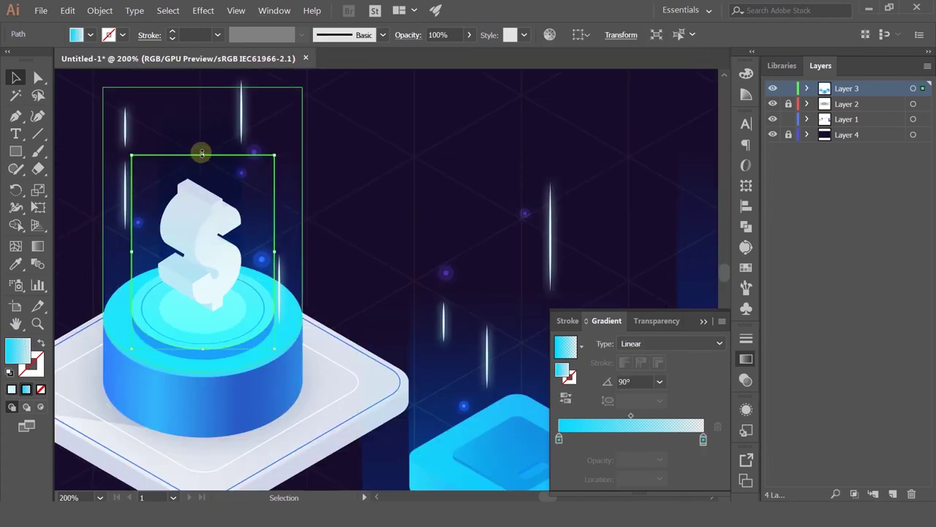
click(38, 77)
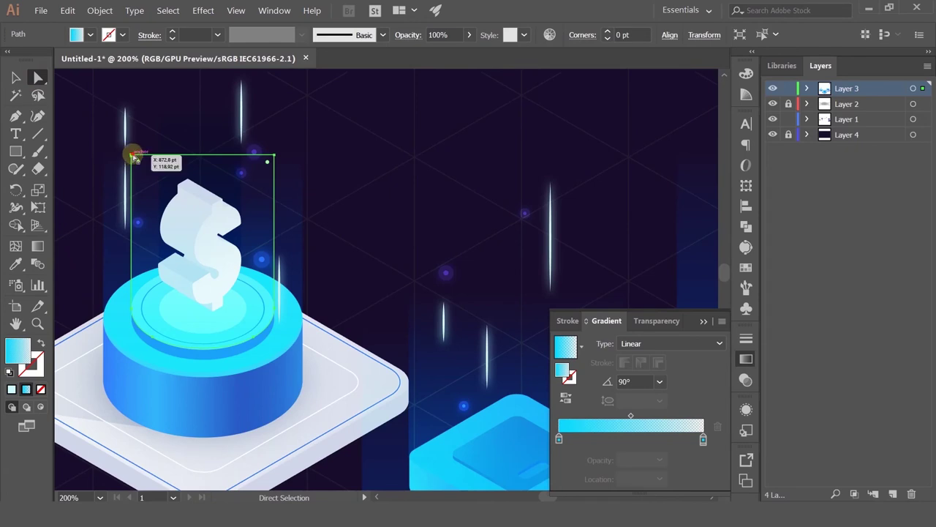
click(132, 157)
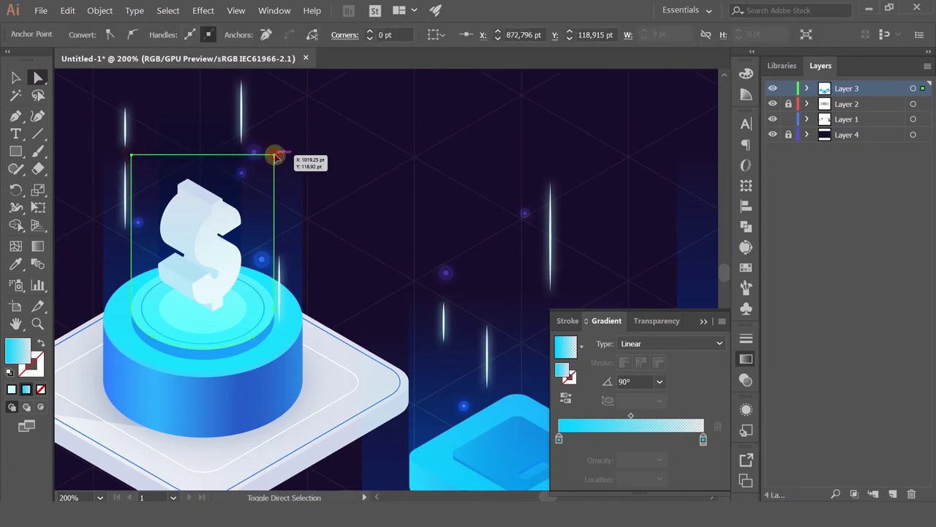
drag(275, 156, 286, 94)
drag(299, 163, 421, 346)
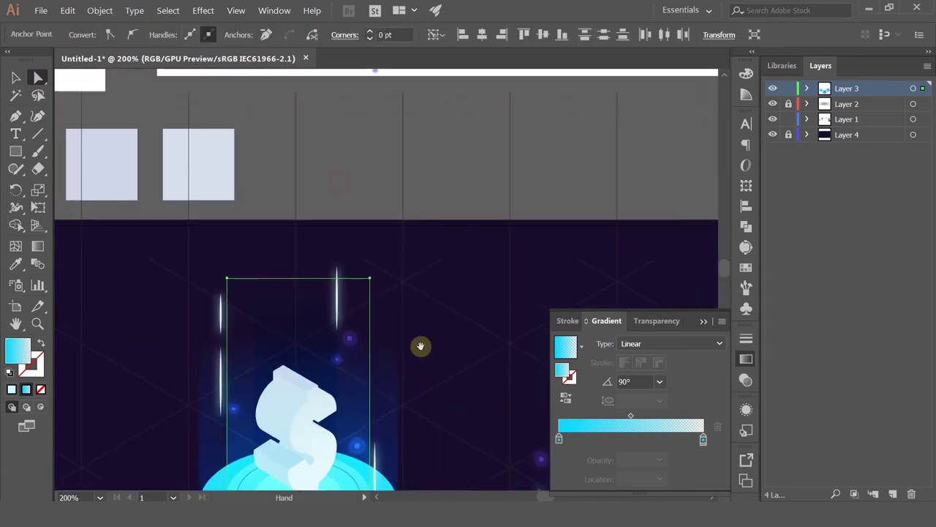
drag(371, 278, 371, 218)
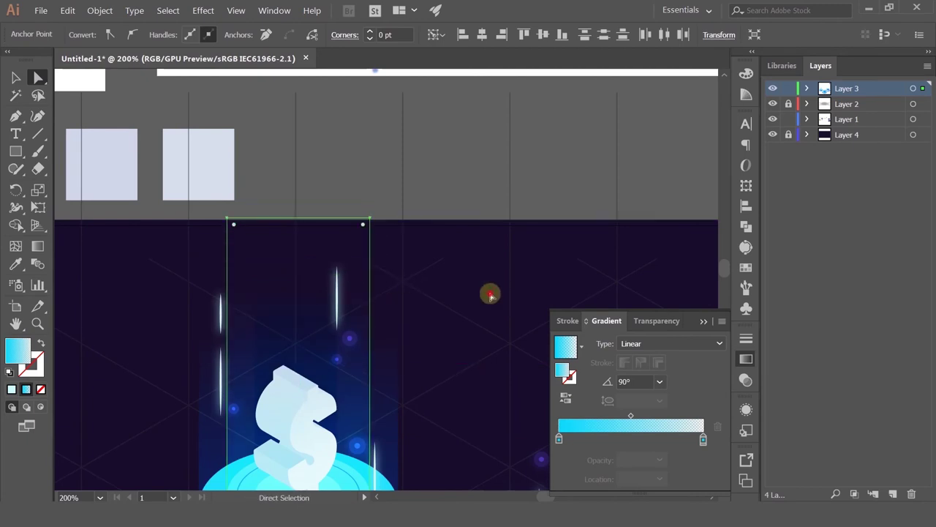
click(490, 295)
alt+scroll(490, 295, down, 2)
drag(365, 253, 347, 282)
drag(316, 312, 307, 265)
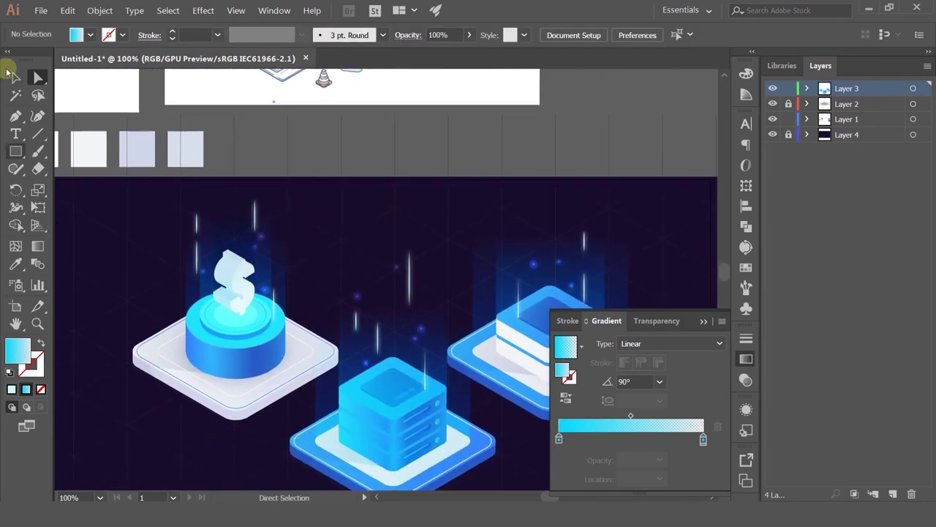
click(18, 78)
click(237, 272)
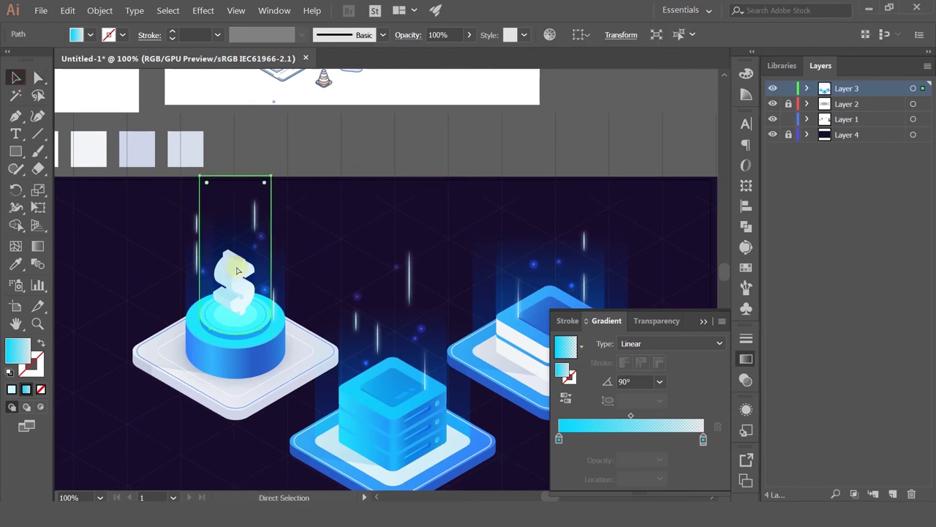
click(235, 277)
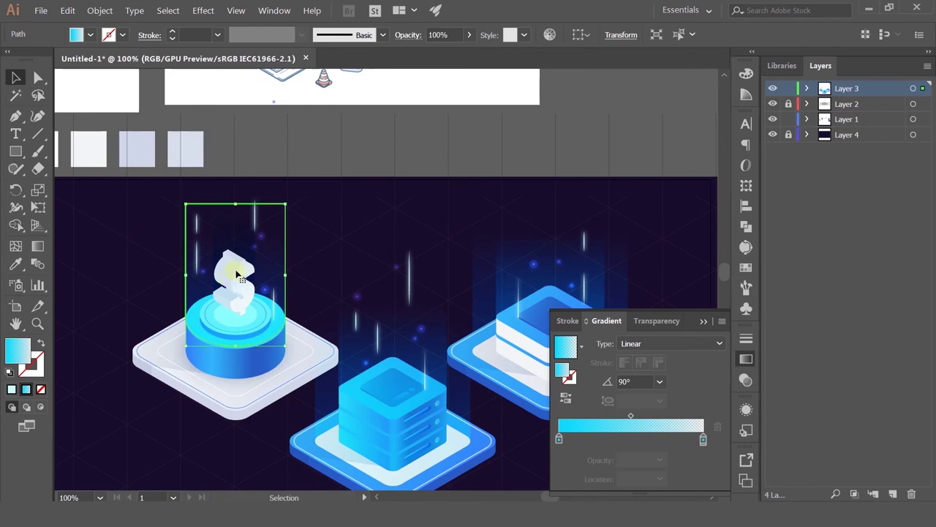
drag(236, 272, 251, 253)
key(ctrl+z)
key(ctrl+z)
Send both glow beams behind the dollar symbol and move the symbol off its round pedestal to the empty area on its left.
click(339, 251)
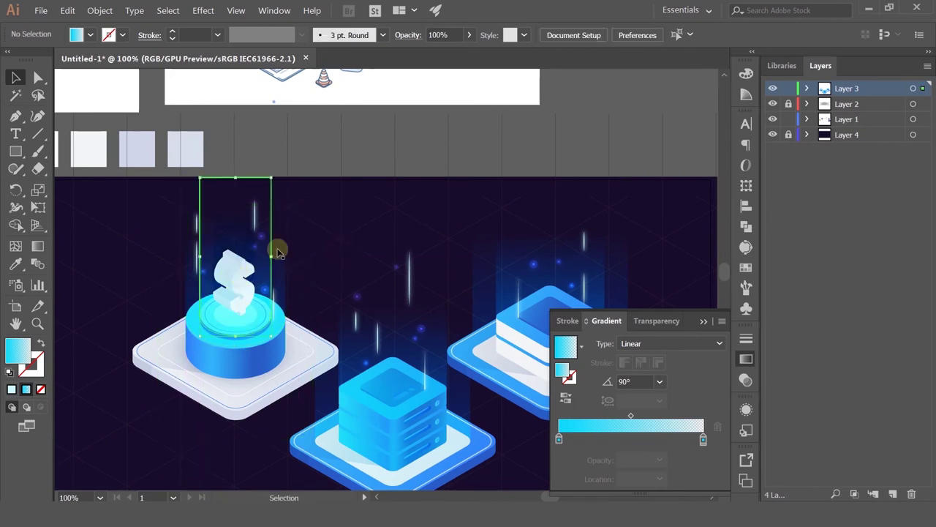
click(274, 251)
drag(305, 238, 276, 251)
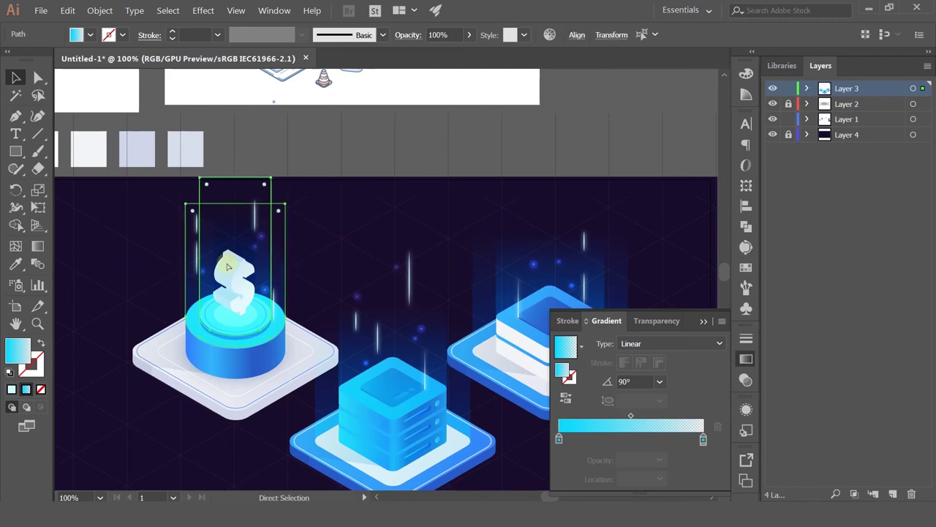
click(238, 285)
ctrl+click(236, 284)
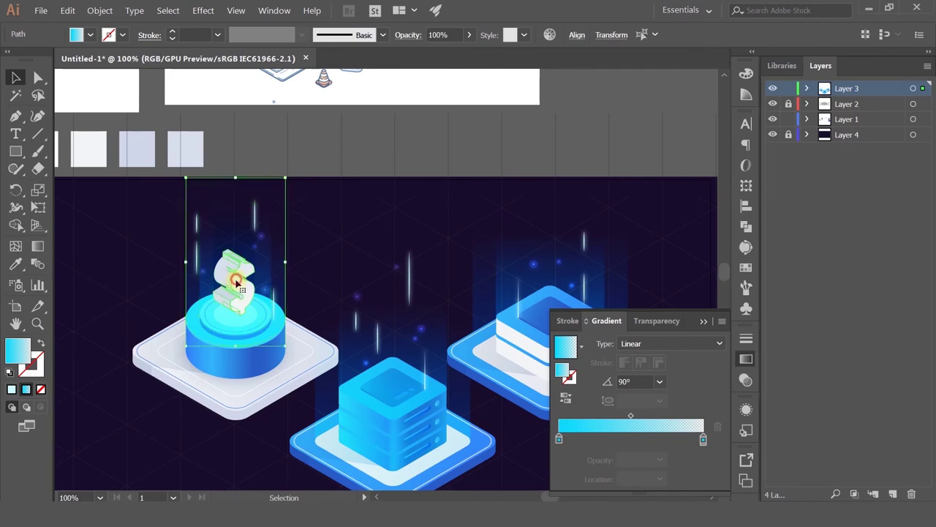
drag(238, 285, 110, 255)
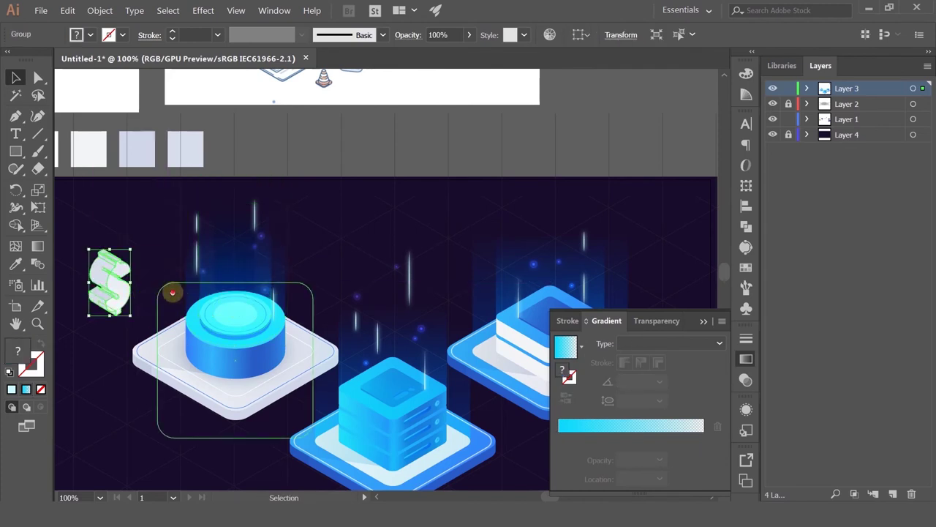
drag(171, 292, 290, 266)
scroll(224, 252, up, 2)
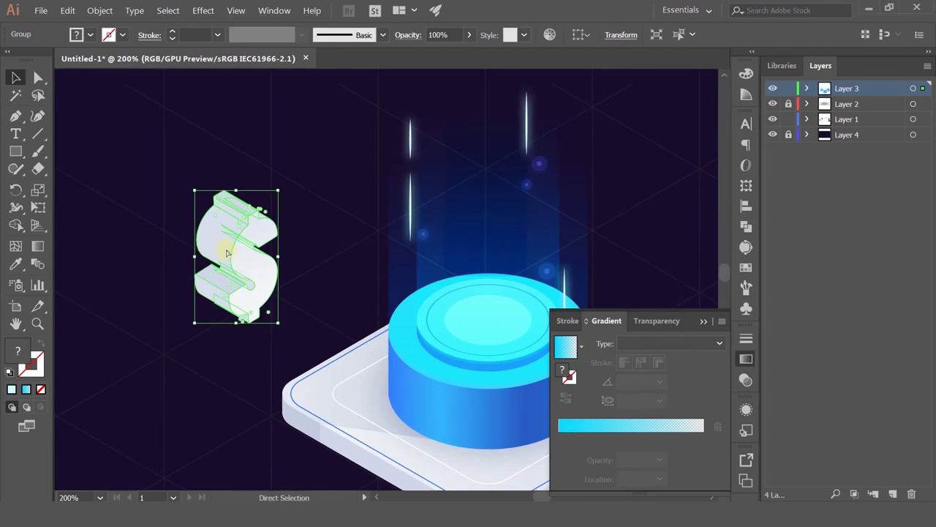
click(265, 144)
click(214, 236)
scroll(214, 234, up, 2)
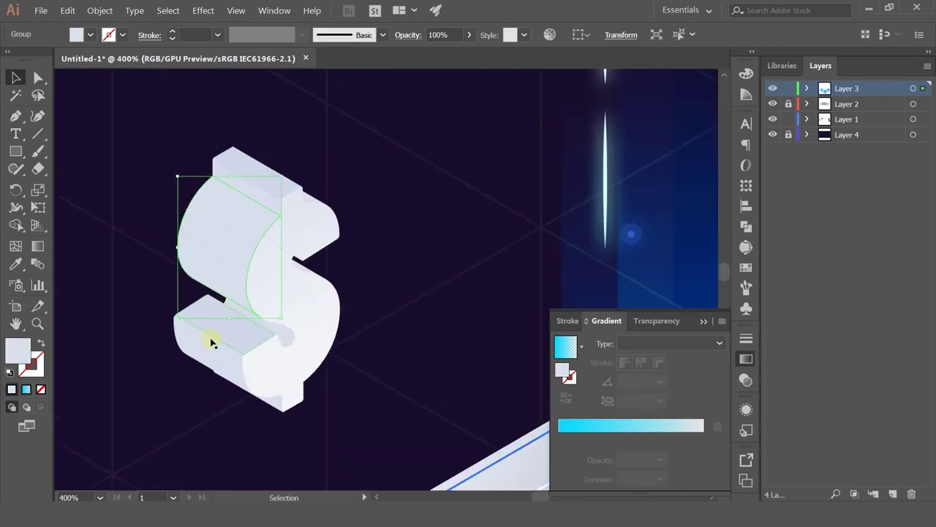
shift+click(210, 353)
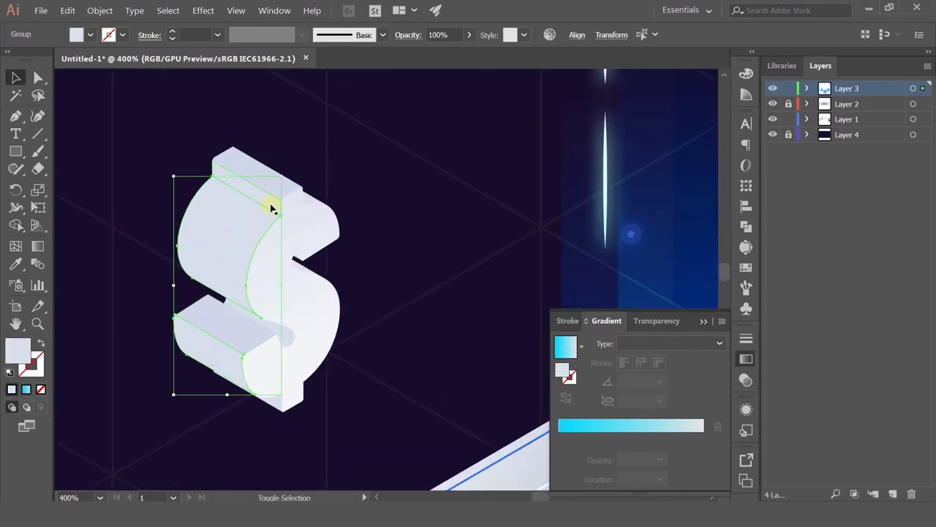
click(413, 228)
Recolour the dollar symbol's two upward-facing faces with the darker blue from the reference swatches.
click(245, 184)
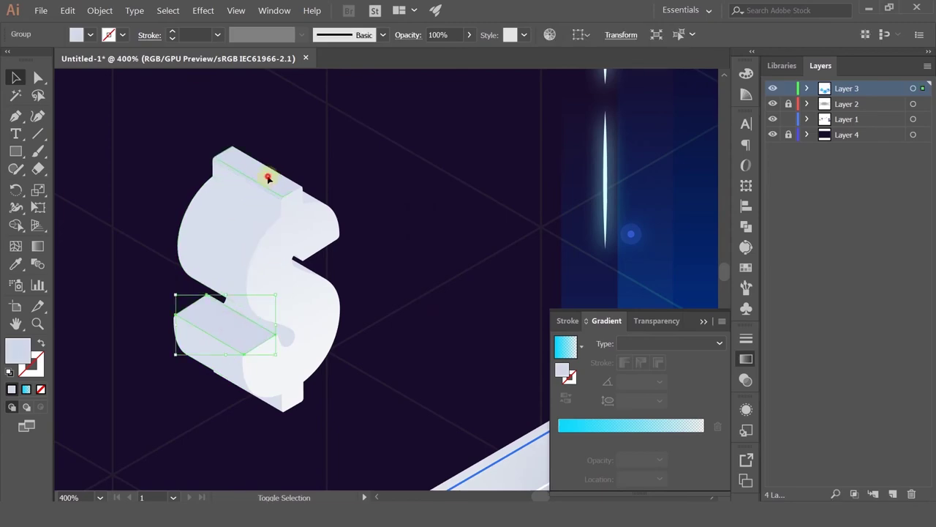
click(16, 263)
scroll(385, 289, down, 3)
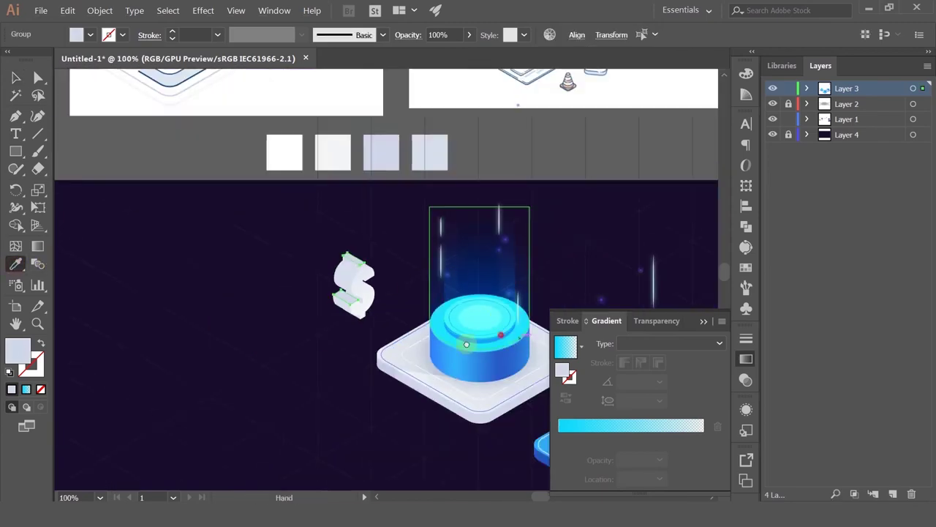
drag(535, 307, 287, 363)
click(669, 96)
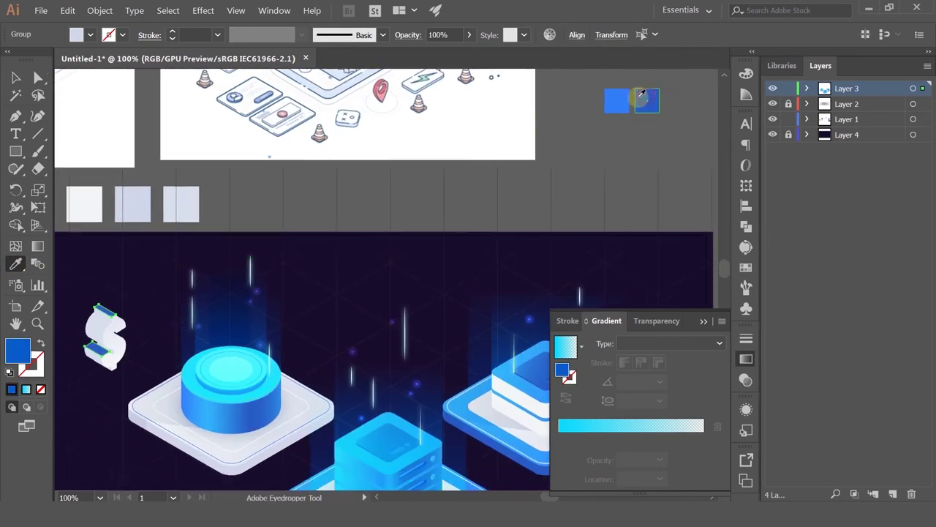
Recolour the dollar symbol's upper side face, including its curved part, with the lighter blue from the reference swatches.
drag(78, 225, 202, 184)
click(16, 79)
scroll(202, 264, up, 3)
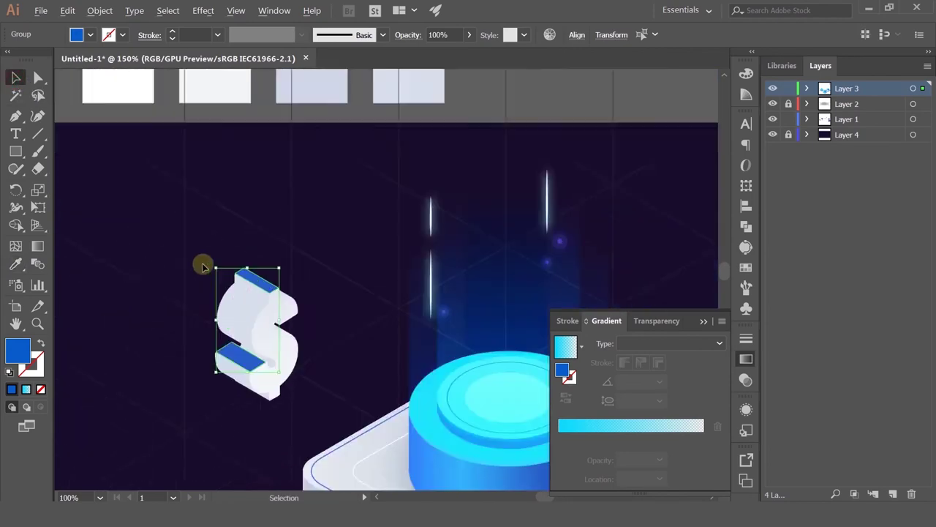
click(276, 299)
scroll(282, 322, up, 3)
click(261, 376)
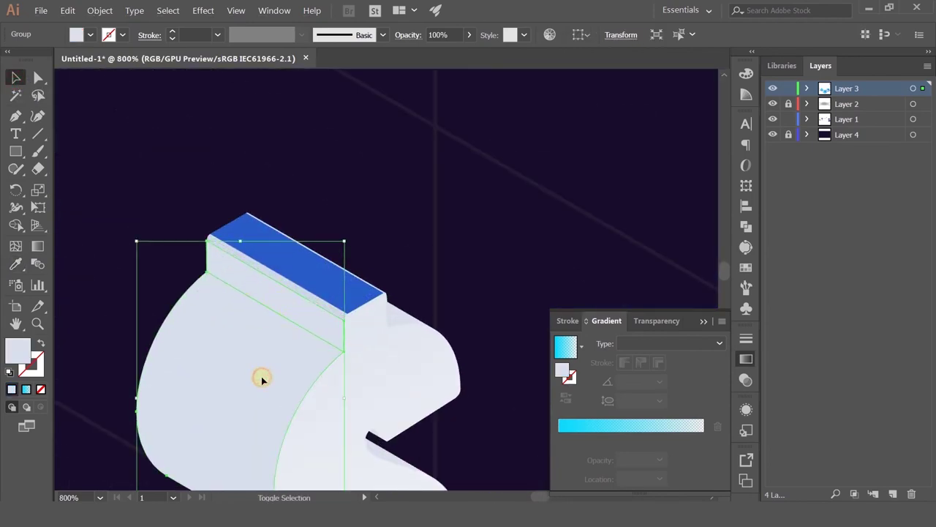
scroll(95, 308, down, 3)
click(16, 265)
scroll(431, 302, down, 3)
drag(600, 199, 364, 204)
click(498, 183)
drag(214, 270, 365, 201)
key(v)
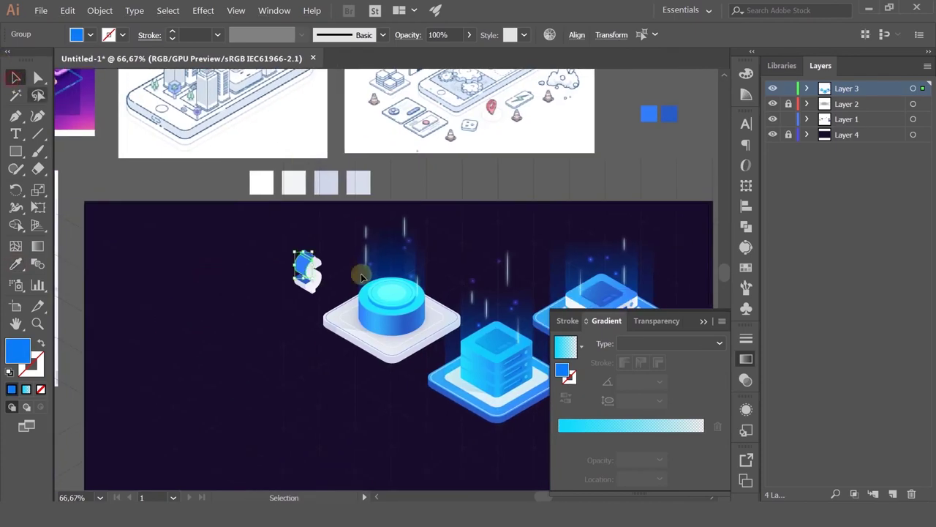
Give the dollar symbol's lower side face the same light blue fill as its upper side face.
scroll(359, 271, up, 3)
scroll(106, 278, up, 3)
click(161, 272)
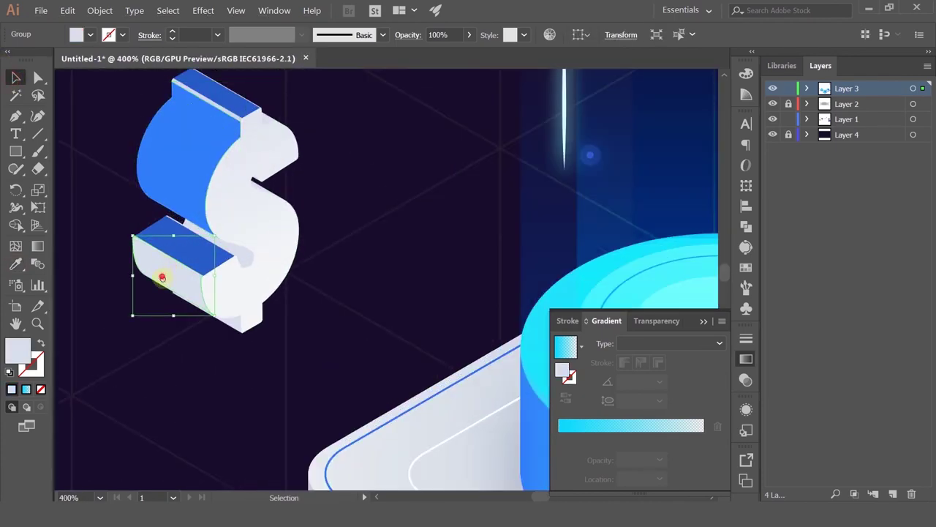
scroll(244, 184, up, 2)
click(16, 264)
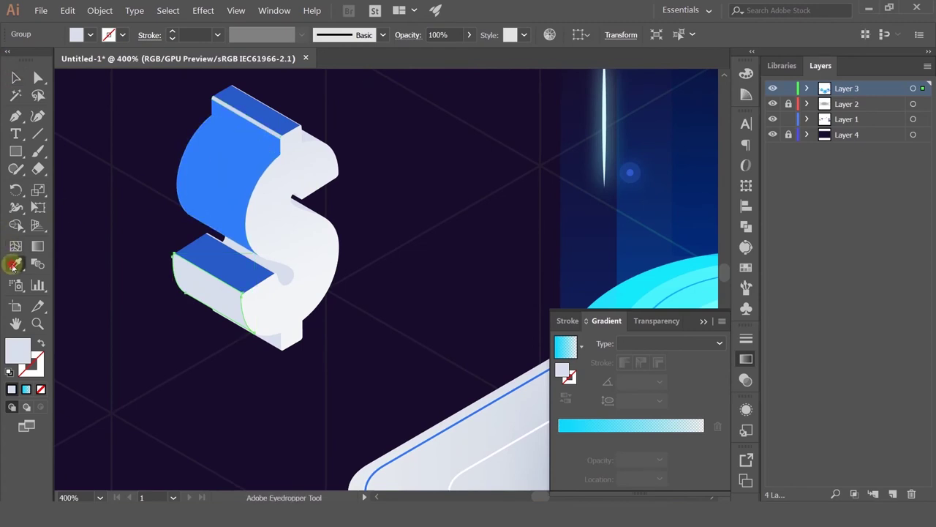
click(251, 167)
click(17, 78)
click(84, 121)
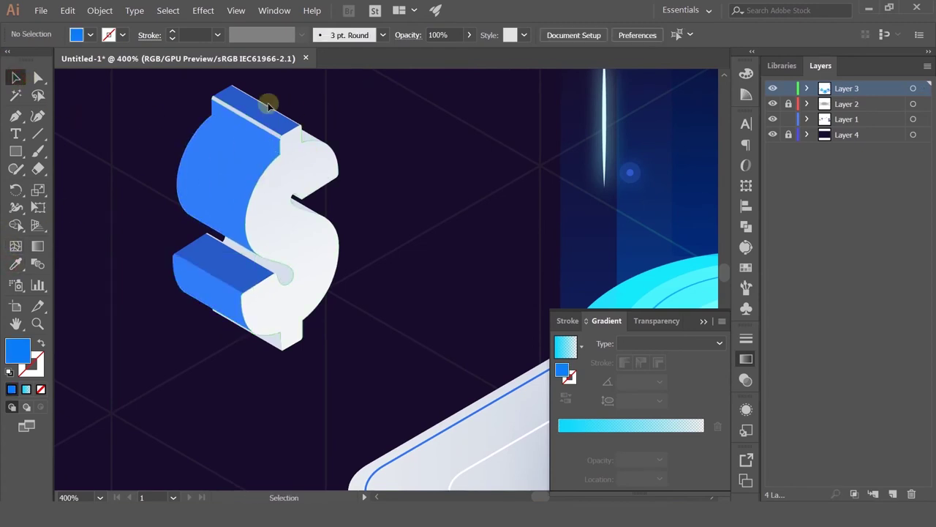
Recolour the narrow front bevel and the thin rear edge of the dollar symbol's top face with that face's darker blue.
scroll(268, 100, up, 3)
click(295, 193)
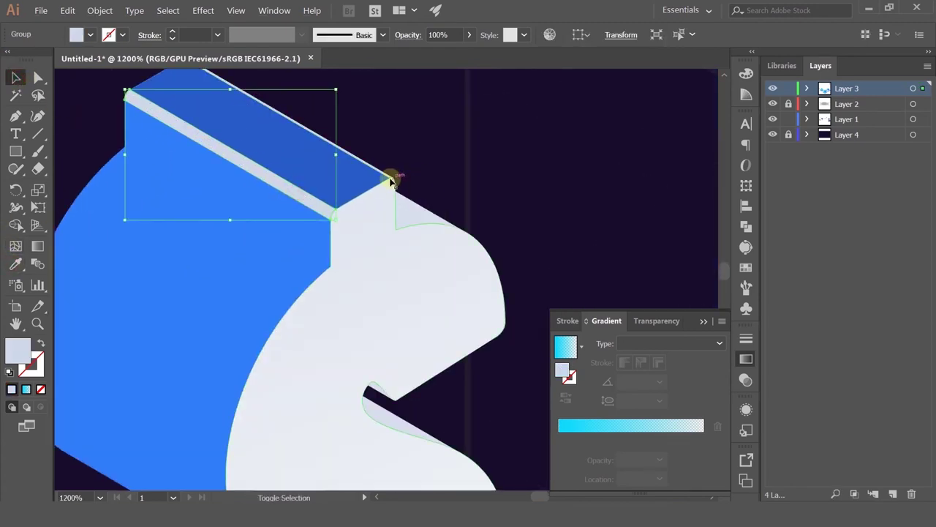
shift+click(391, 177)
click(16, 263)
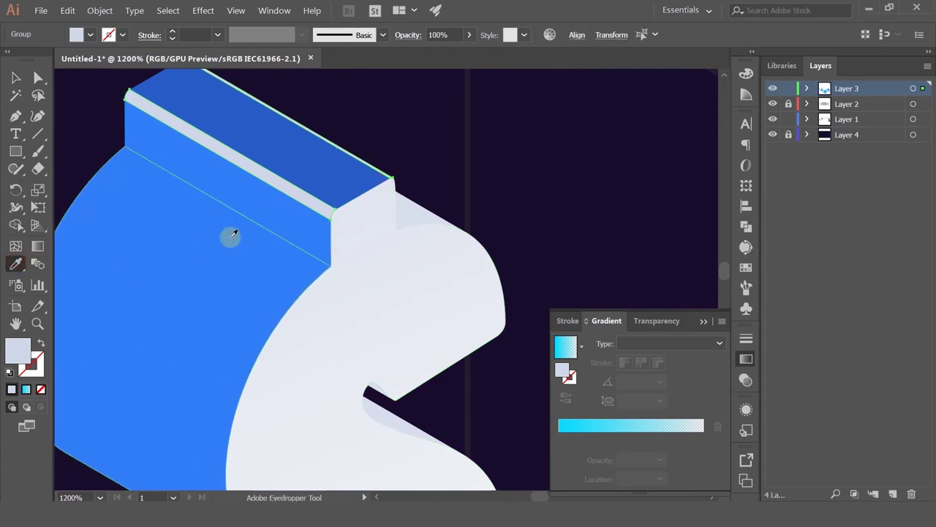
click(320, 146)
click(11, 85)
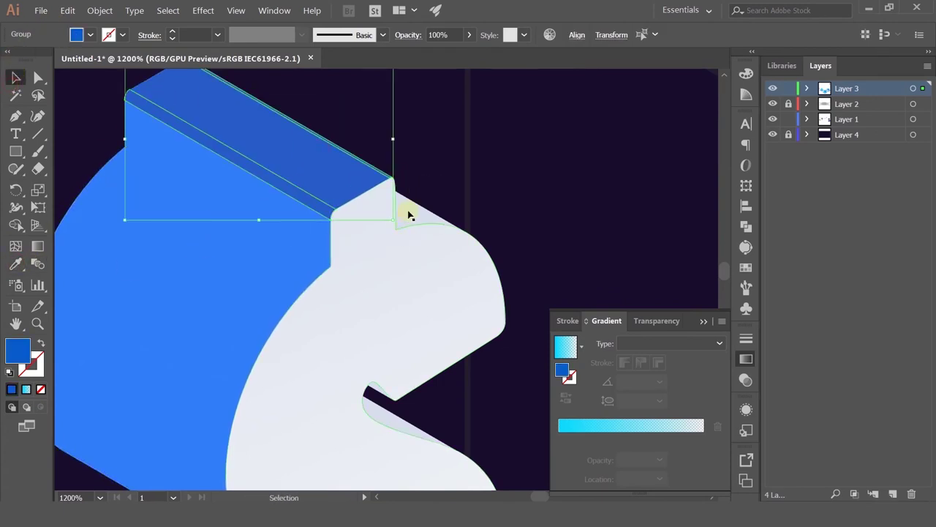
Recolour the pale side face behind the dollar symbol's upper hook with the lighter blue of the large side face.
click(407, 215)
click(15, 263)
click(242, 301)
click(16, 77)
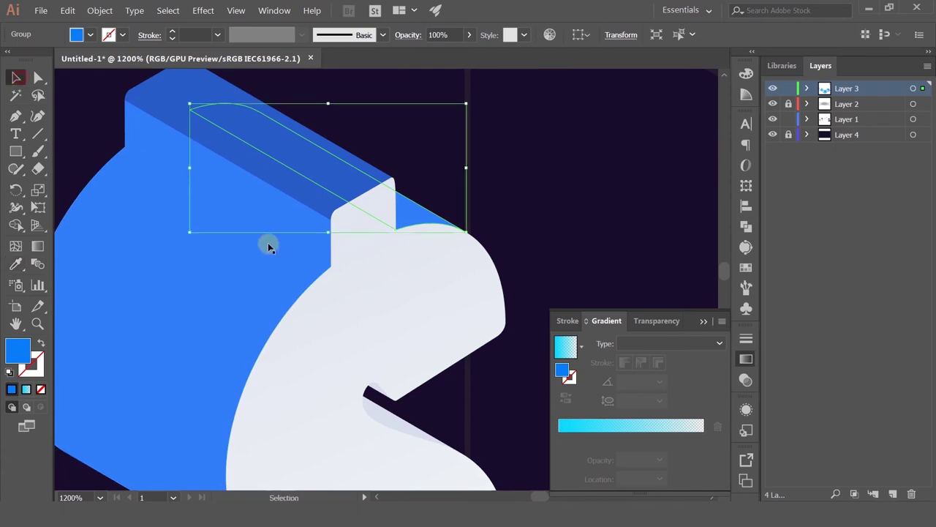
Recolour the thin rear edge of the dollar symbol's lower upward-facing face with the face's darker blue.
scroll(303, 272, down, 2)
drag(304, 474, 329, 340)
scroll(316, 310, up, 2)
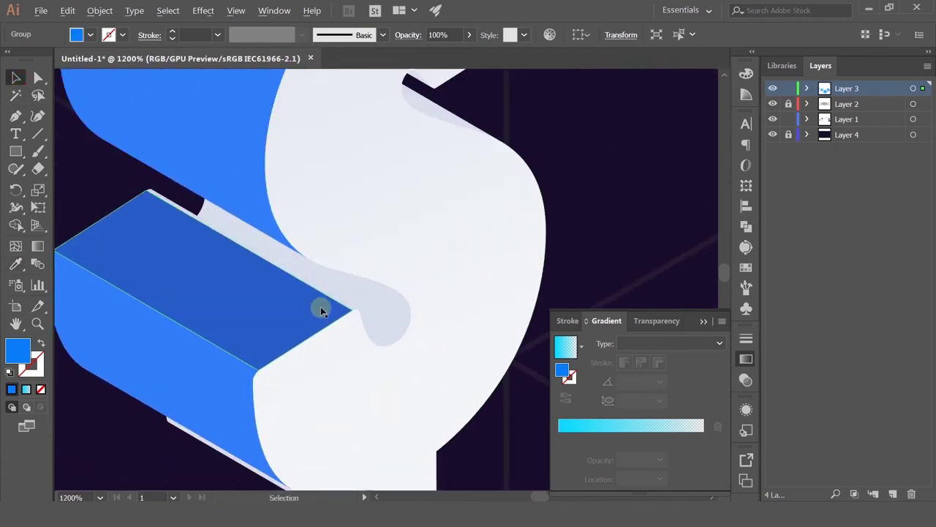
click(167, 204)
click(167, 199)
click(16, 264)
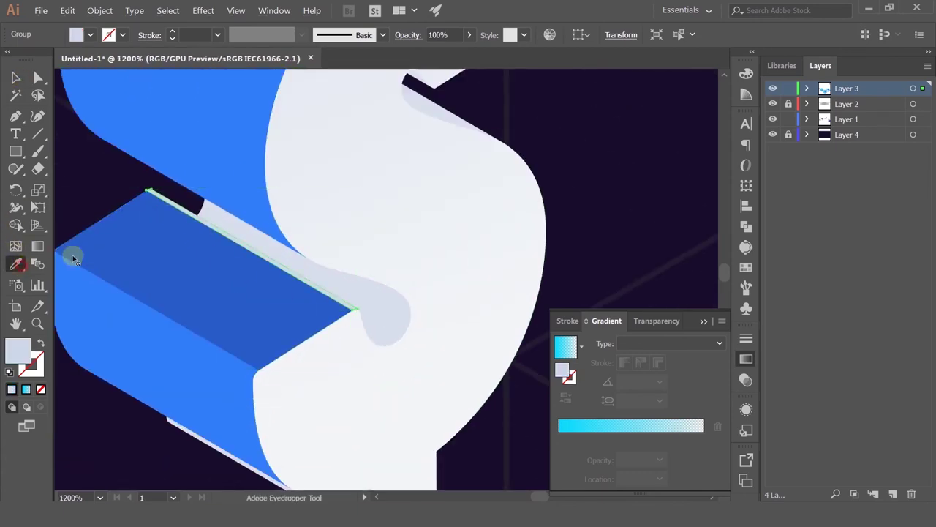
click(72, 258)
click(15, 77)
Fill the dollar symbol's pale underside face and the rounded inner face of its lower curve with the darker blue.
scroll(267, 236, down, 3)
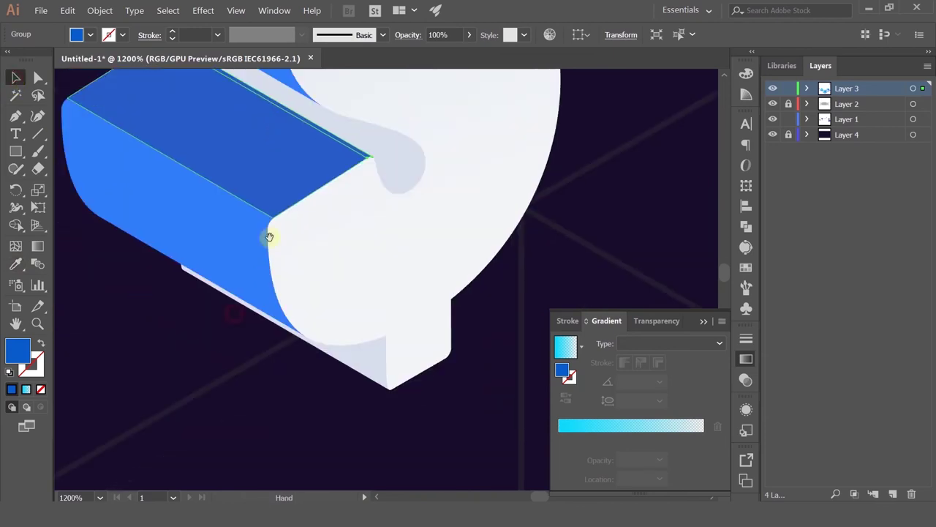
click(362, 354)
shift+click(412, 185)
click(15, 264)
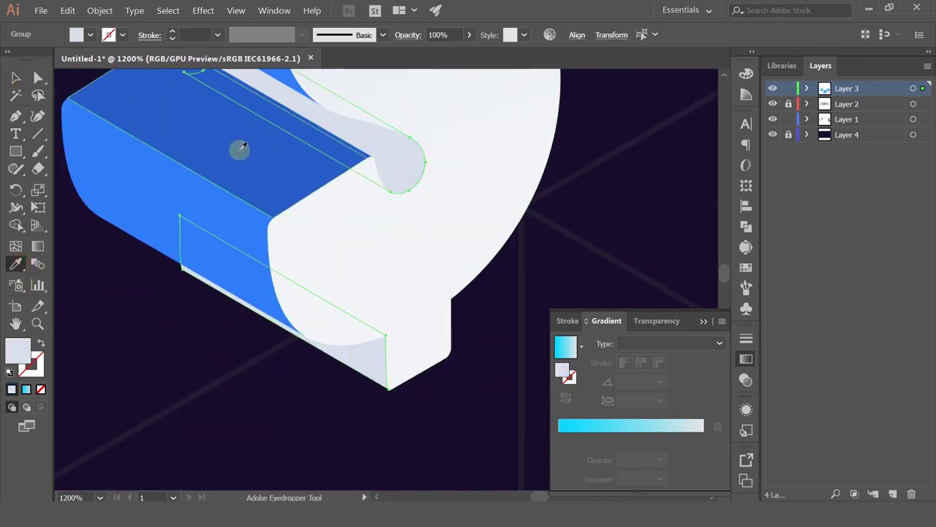
click(241, 149)
scroll(344, 241, up, 5)
click(15, 76)
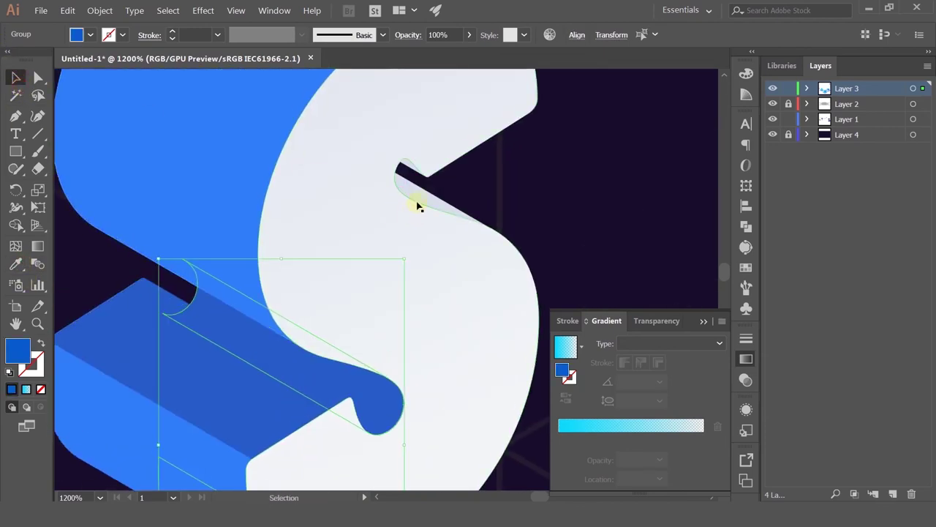
Recolour the two pale inner faces in the dollar symbol's upper notch with the lighter blue of its side.
click(404, 166)
shift+click(408, 168)
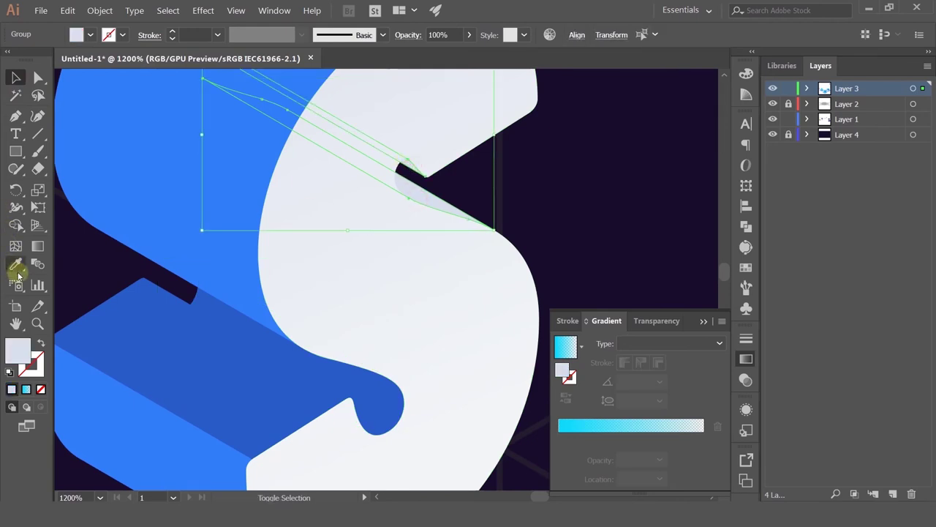
click(15, 265)
click(165, 182)
click(16, 77)
scroll(229, 248, down, 2)
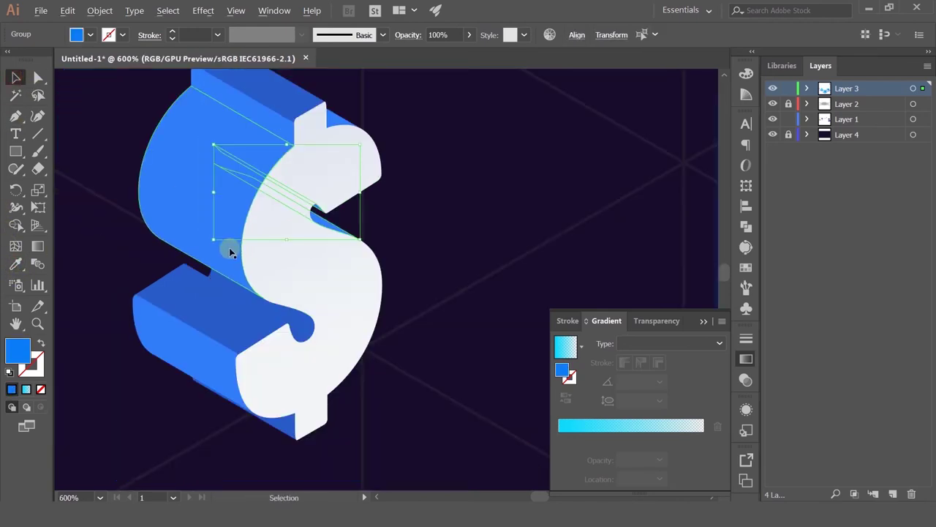
Select the whole dollar symbol and move it back above the centre of the round pedestal.
click(403, 308)
scroll(403, 307, down, 2)
drag(302, 289, 395, 382)
scroll(433, 305, right, 5)
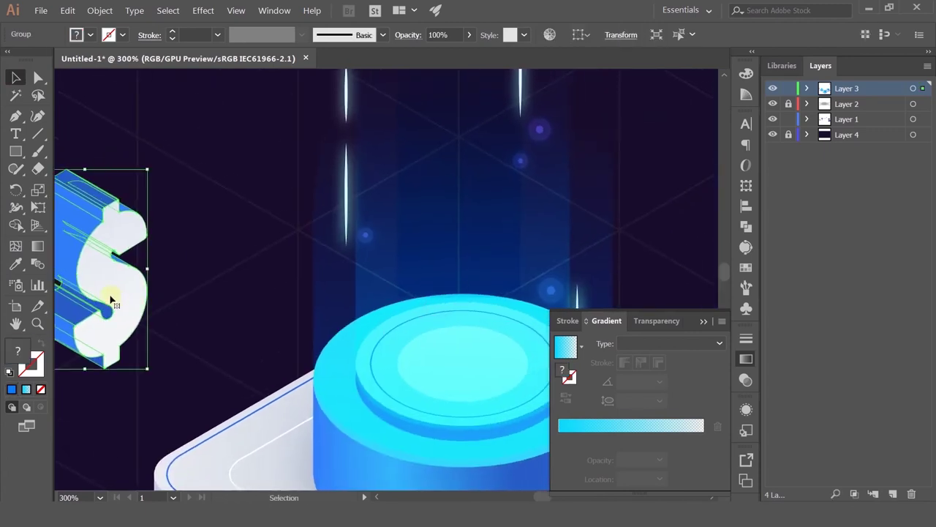
drag(110, 295, 485, 286)
scroll(485, 286, down, 4)
drag(555, 229, 358, 164)
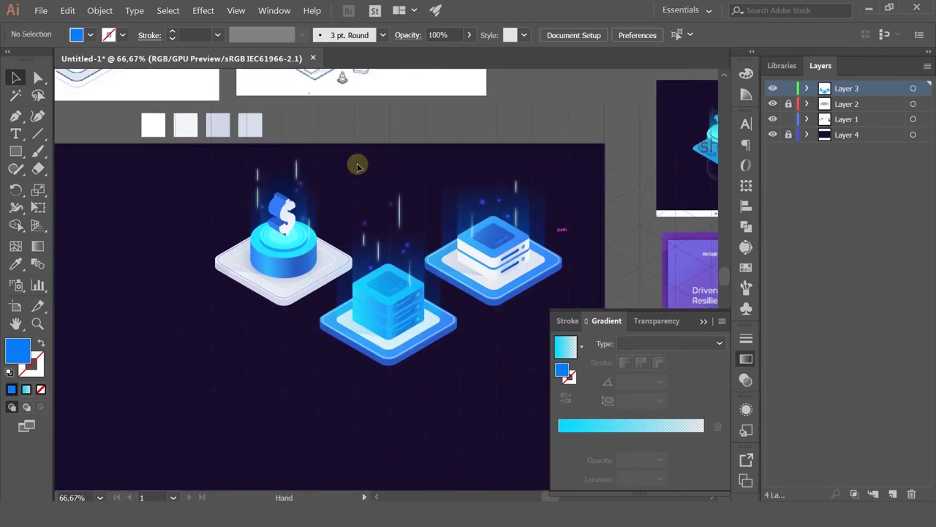
Bring the pedestal's wider glow beam in front of the dollar symbol so that it tints the symbol.
scroll(309, 222, up, 1)
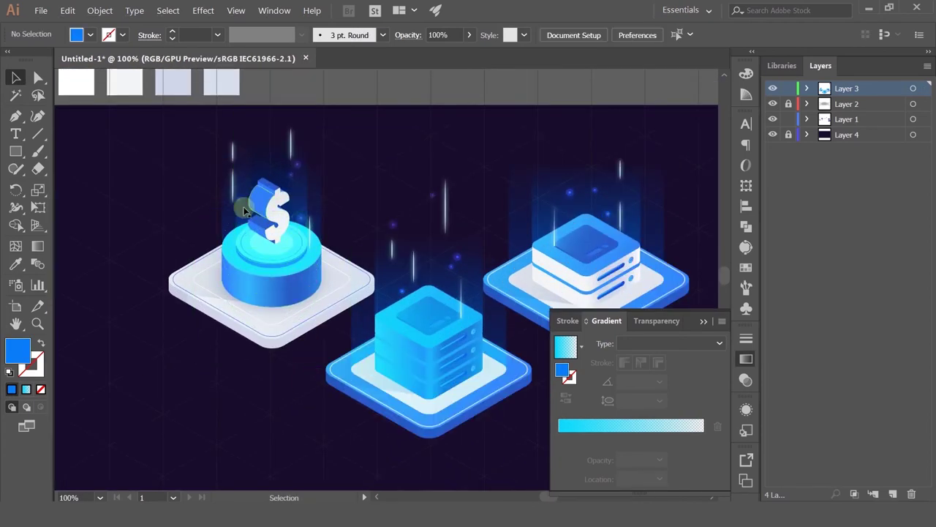
scroll(245, 211, up, 4)
click(212, 391)
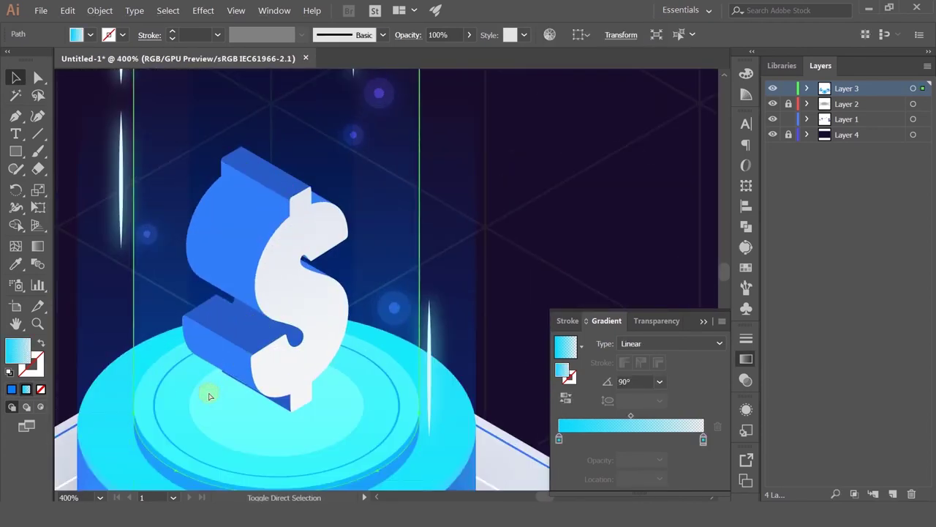
click(94, 343)
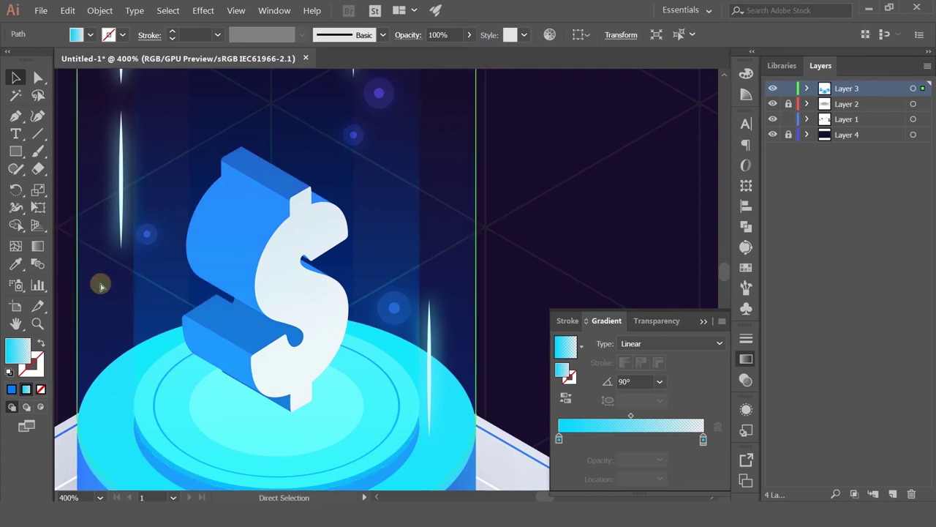
scroll(100, 283, down, 2)
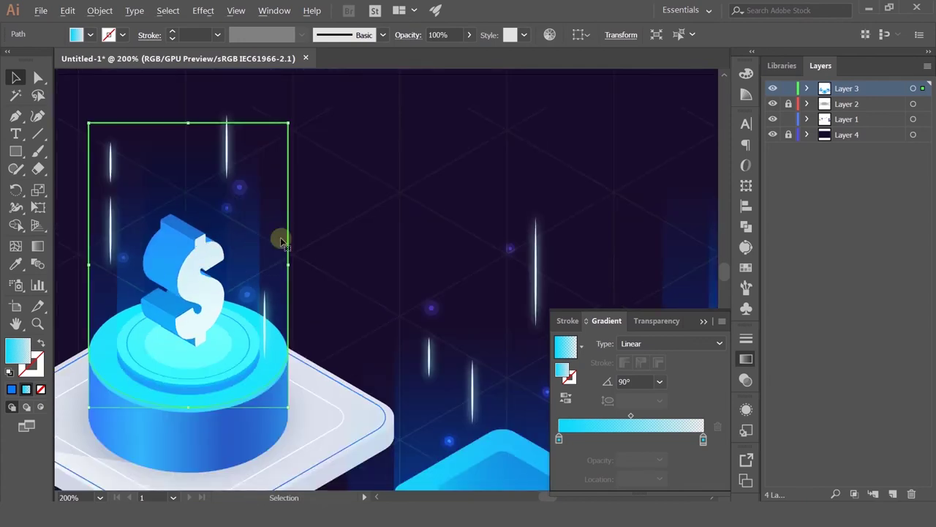
click(328, 179)
scroll(327, 179, down, 2)
drag(327, 224, 293, 192)
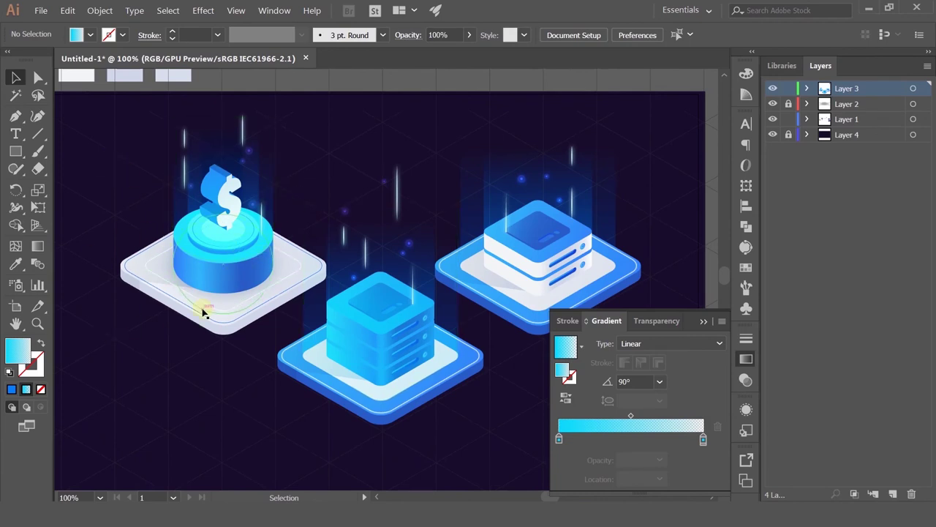
Unlock Layer 2 and copy its isometric grid.
scroll(204, 313, down, 1)
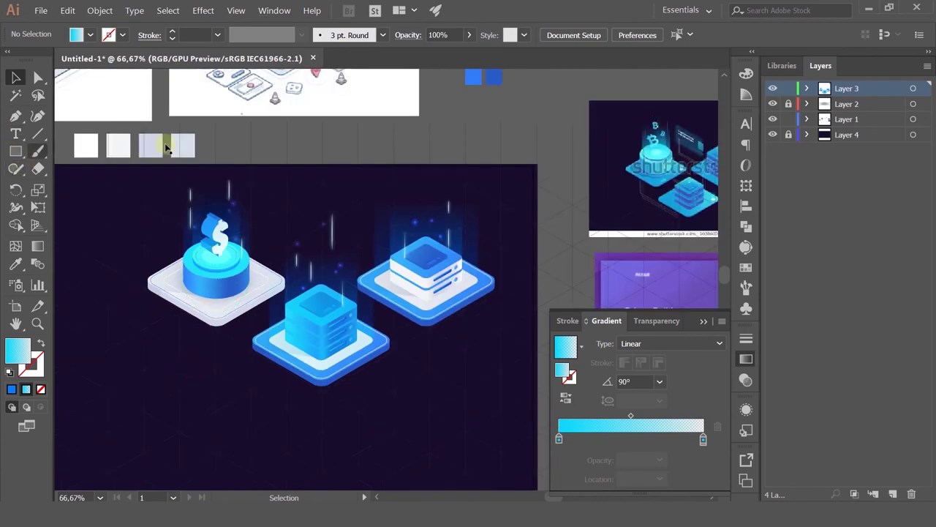
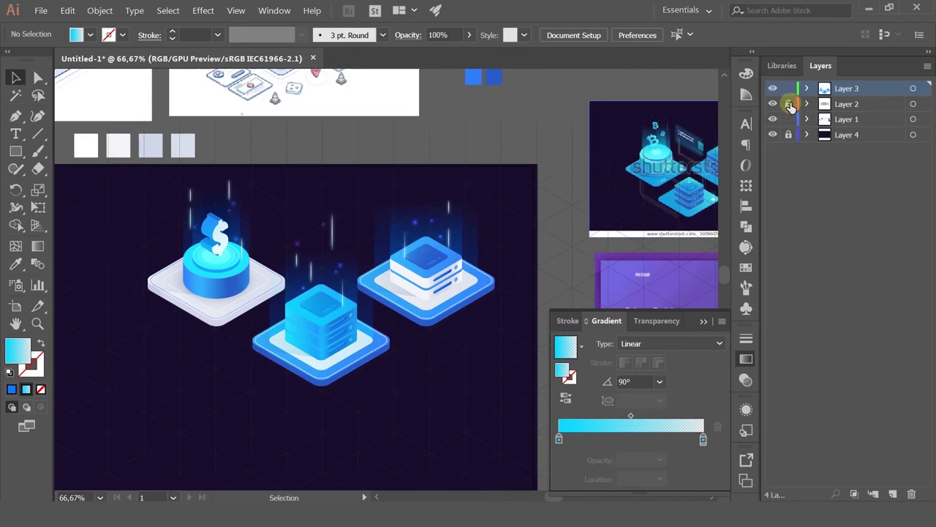
scroll(284, 294, down, 4)
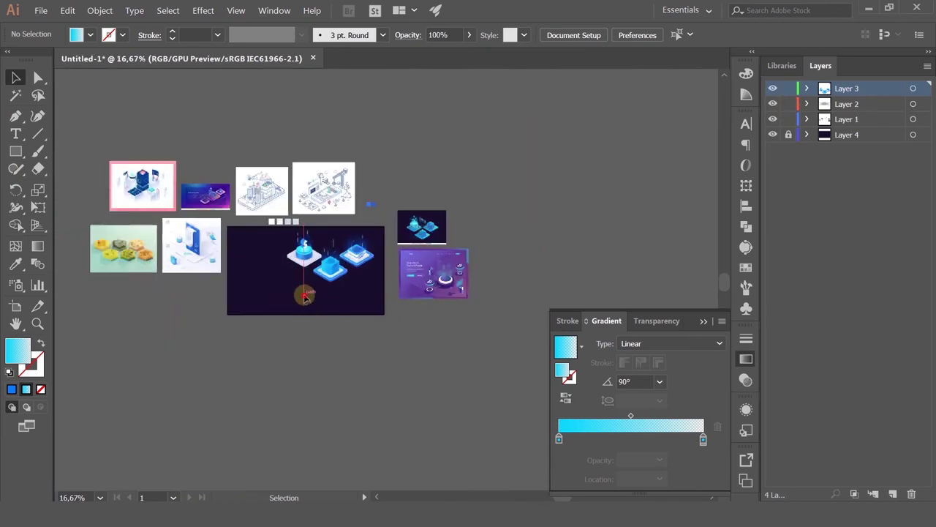
click(305, 295)
scroll(305, 295, up, 1)
key(a)
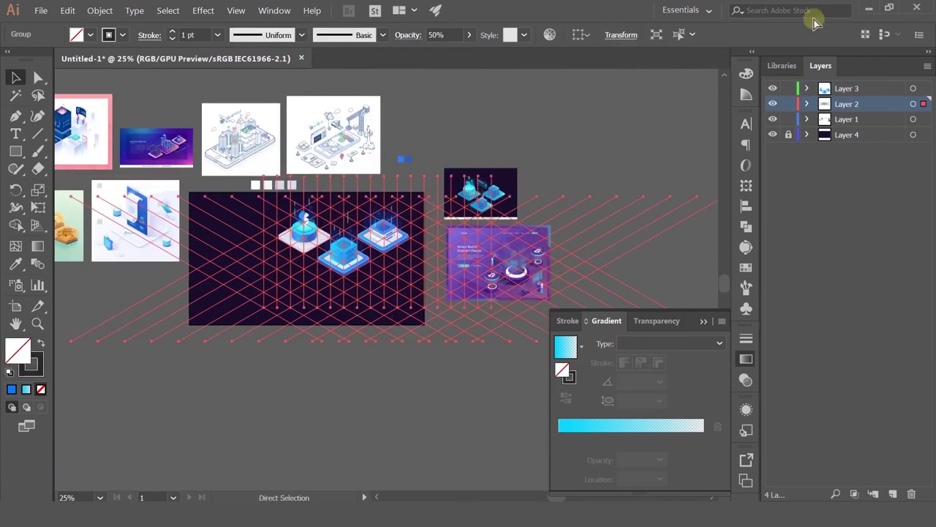
Lock Layer 2 and Layer 1, make Layer 3 active and paste the isometric grid in place there.
click(789, 104)
click(788, 120)
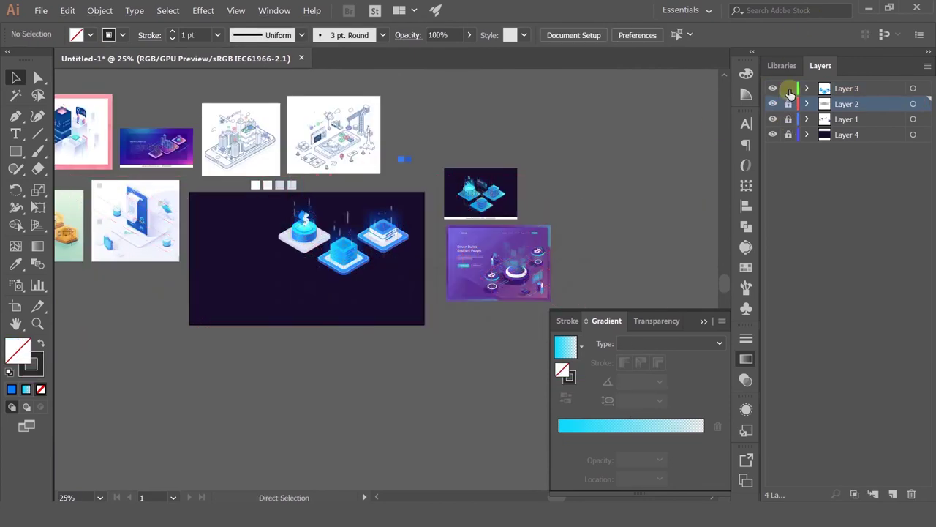
click(788, 88)
click(847, 89)
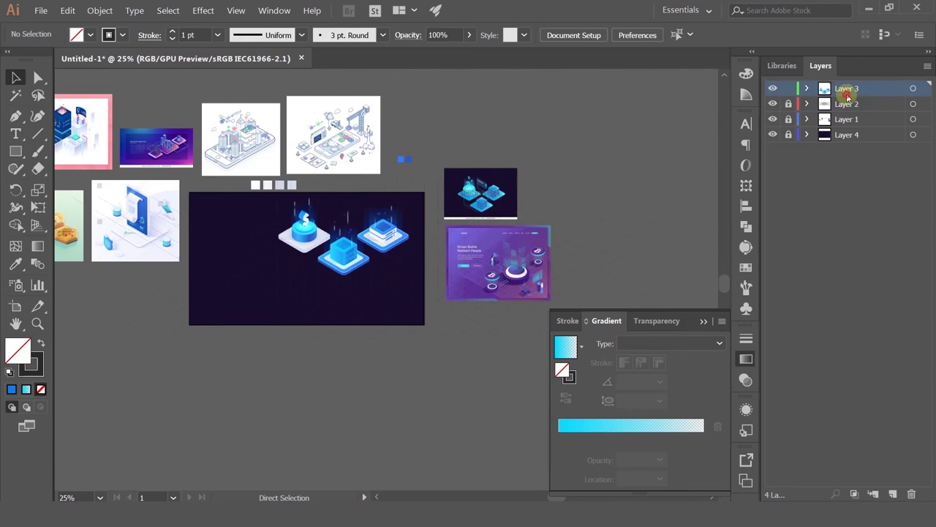
click(914, 89)
Scale the pasted isometric grid down proportionally so that its cells become smaller.
scroll(356, 262, up, 3)
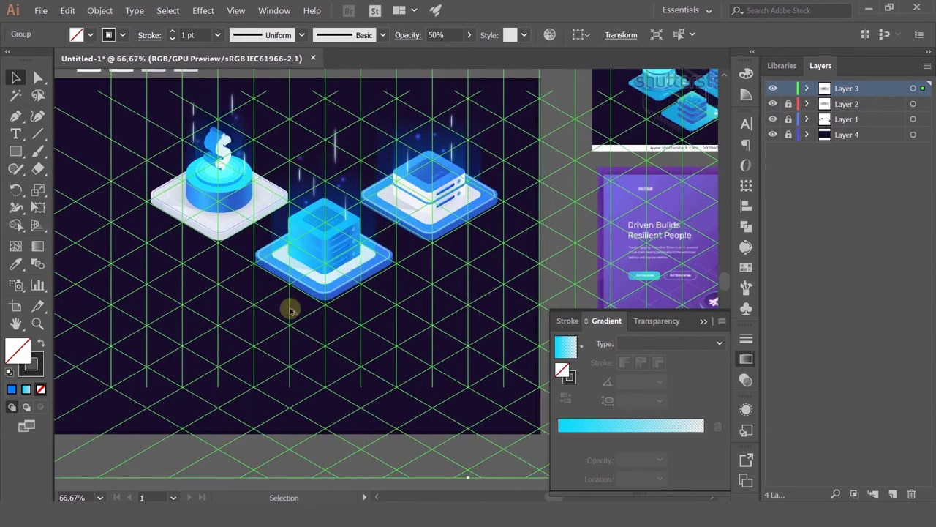
scroll(288, 309, down, 4)
drag(492, 300, 448, 286)
scroll(275, 266, up, 4)
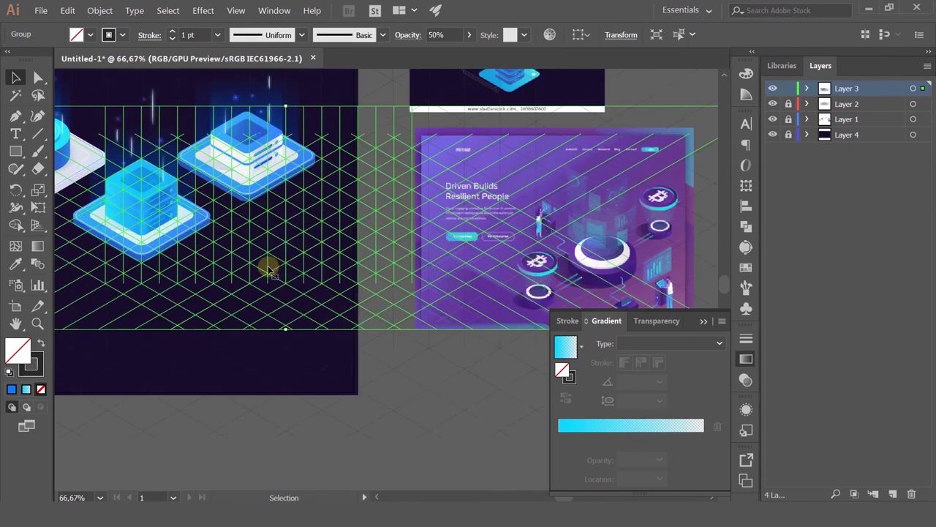
drag(279, 256, 403, 282)
Give the smaller grid's lines the glow beam's cyan-to-transparent gradient as a 1 pt stroke, with no fill.
shift+click(300, 249)
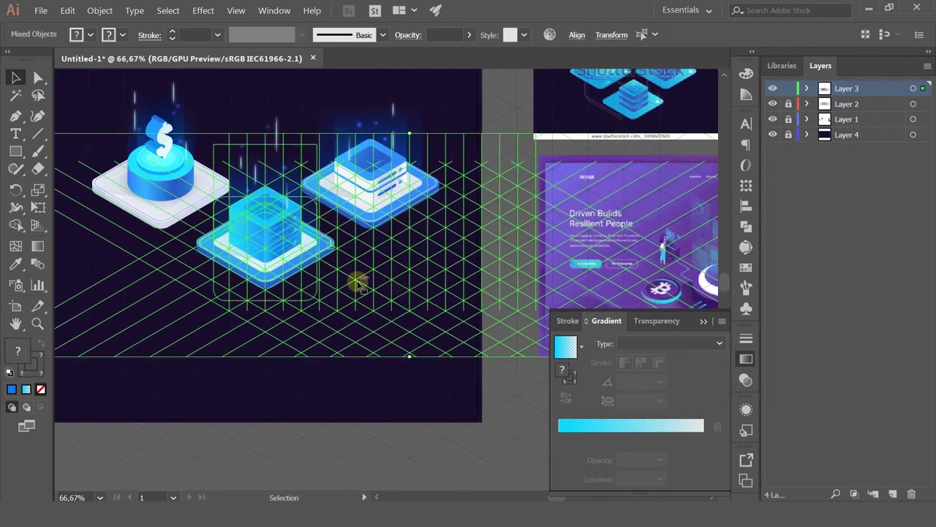
click(349, 392)
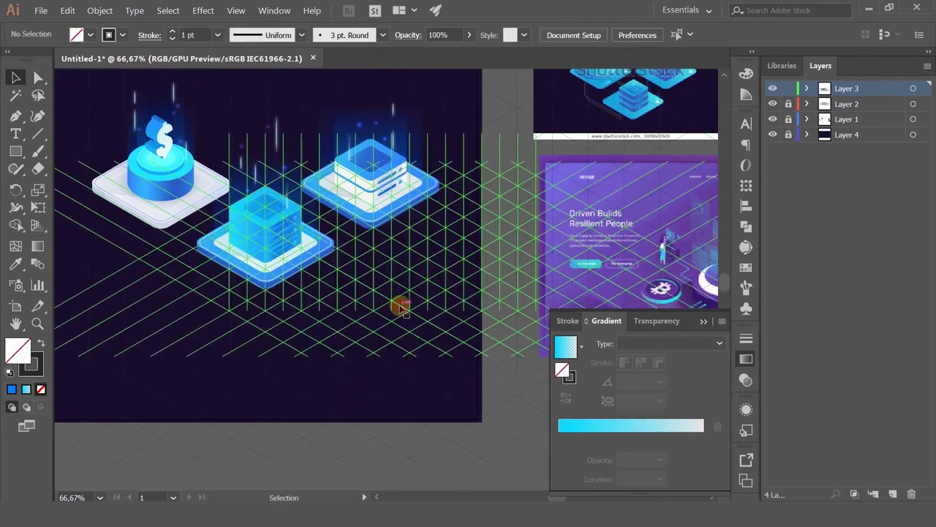
click(397, 305)
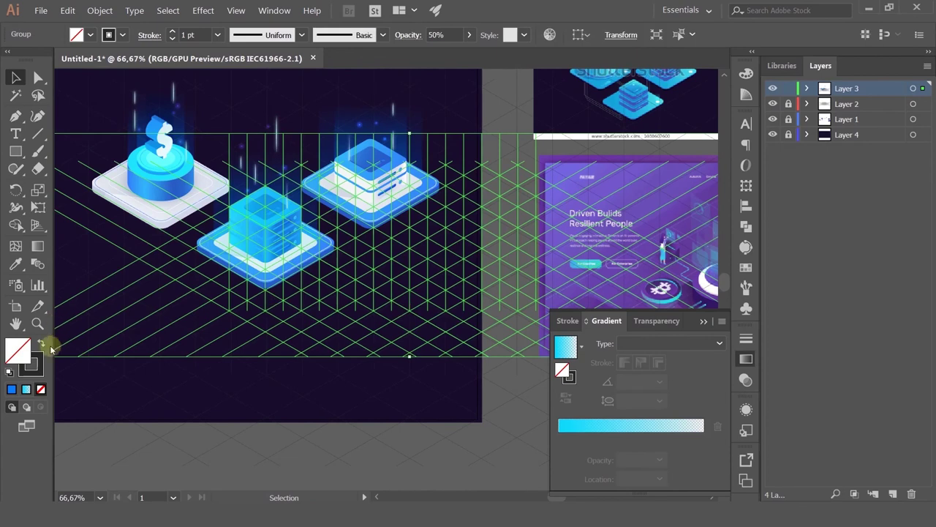
click(15, 267)
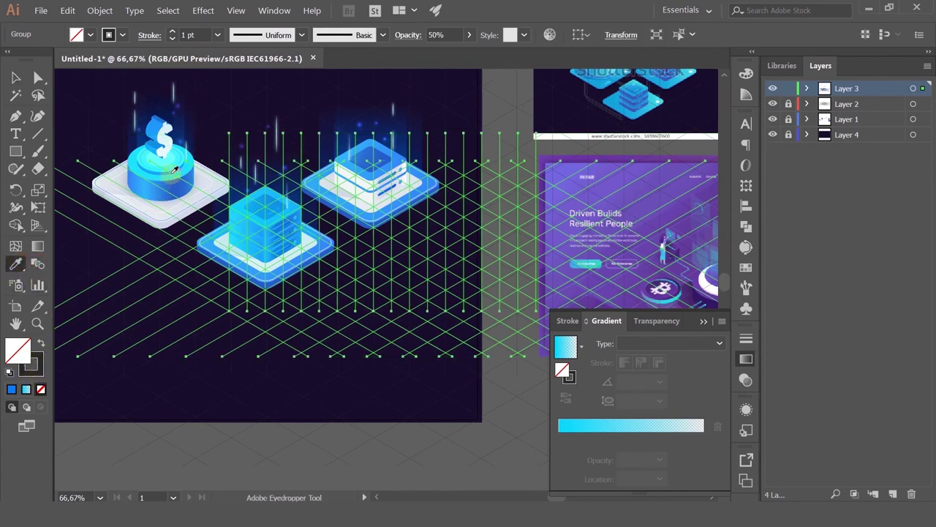
click(183, 181)
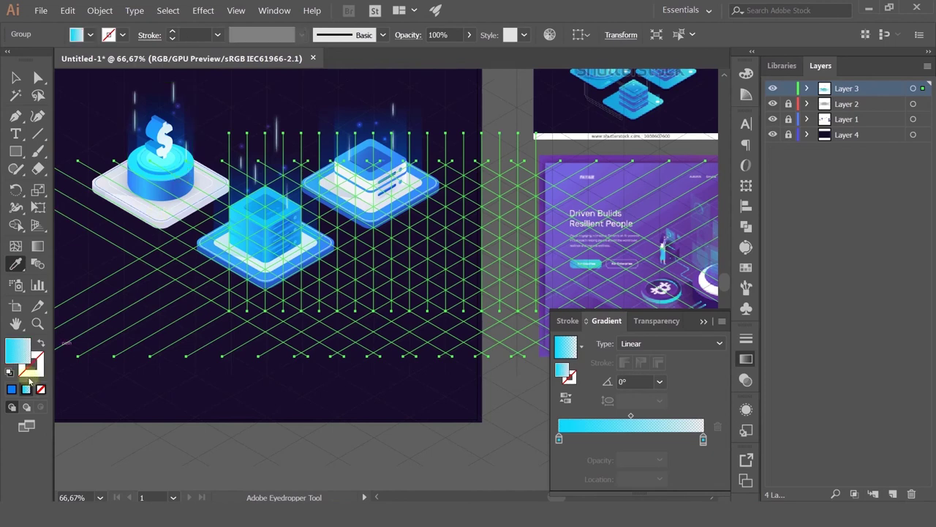
click(41, 345)
click(15, 77)
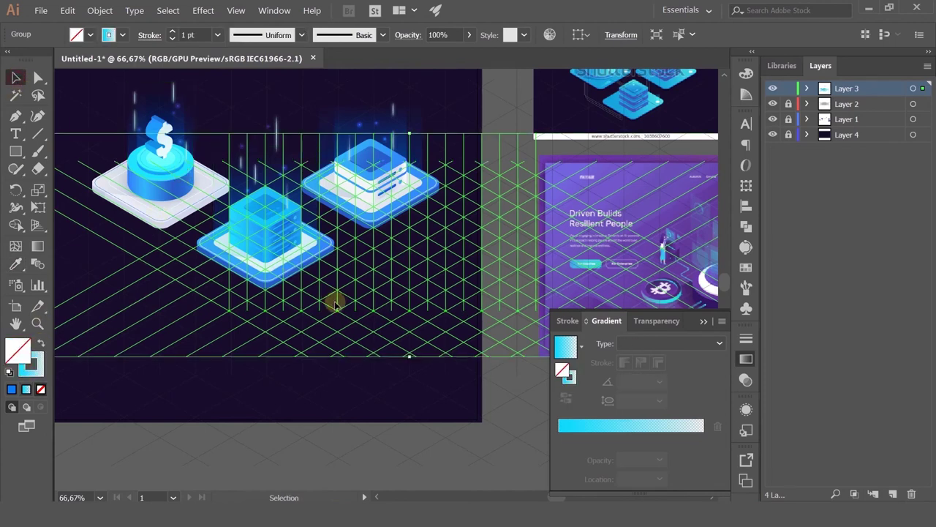
Move the gradient isometric grid up behind the pedestals and set its blending mode to Normal.
drag(327, 271, 237, 239)
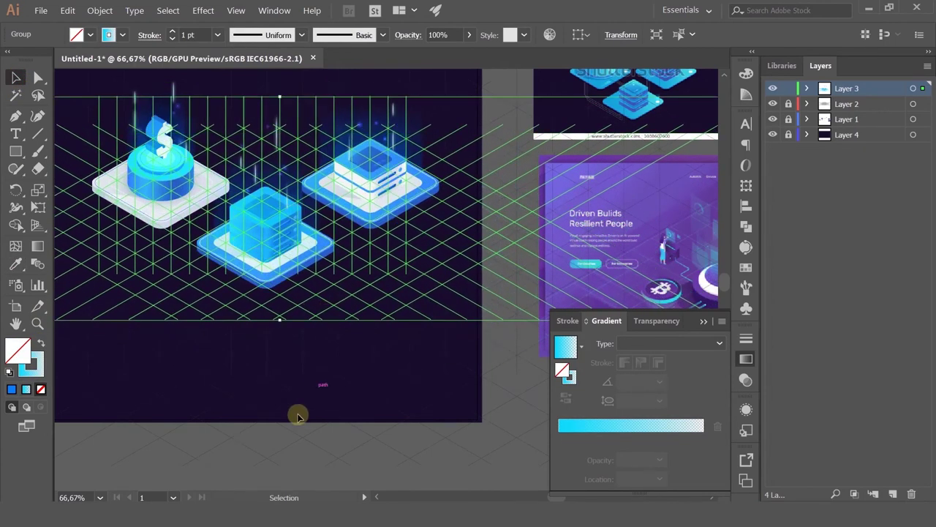
key(Delete)
key(ctrl+z)
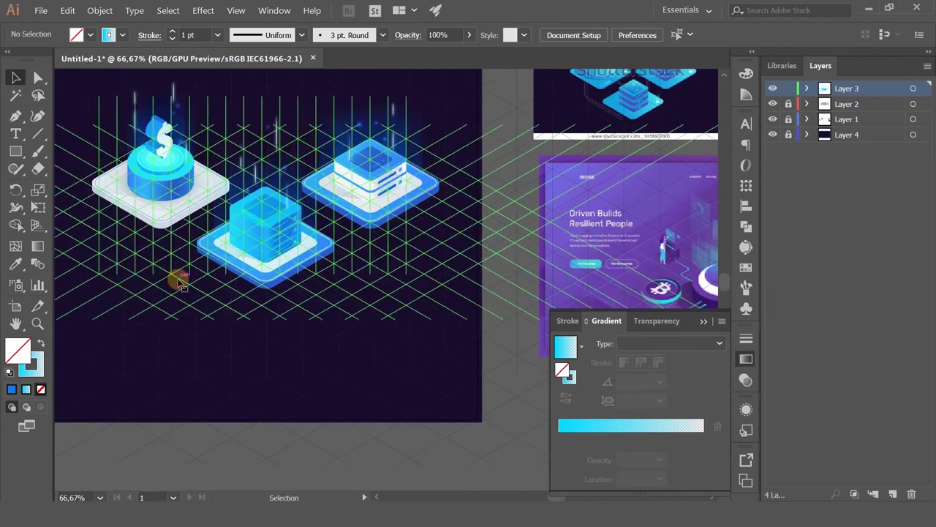
click(648, 322)
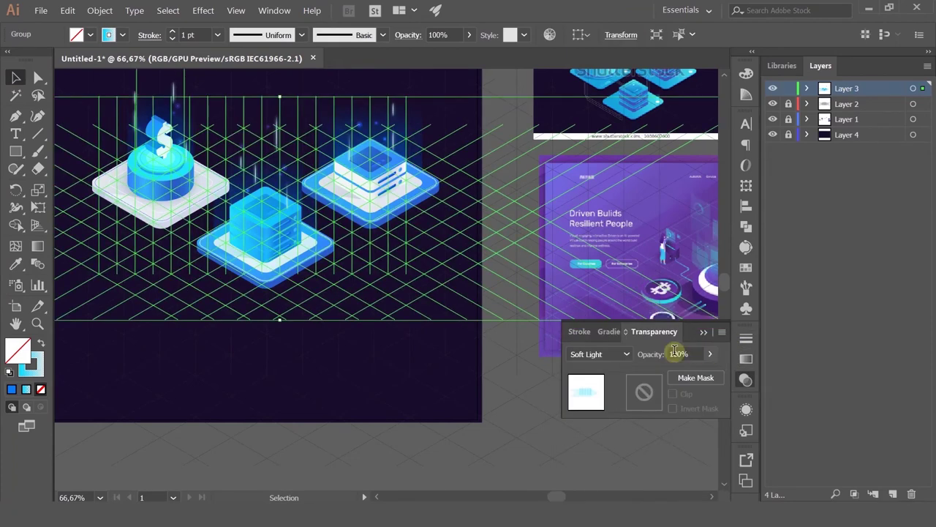
click(613, 354)
click(595, 79)
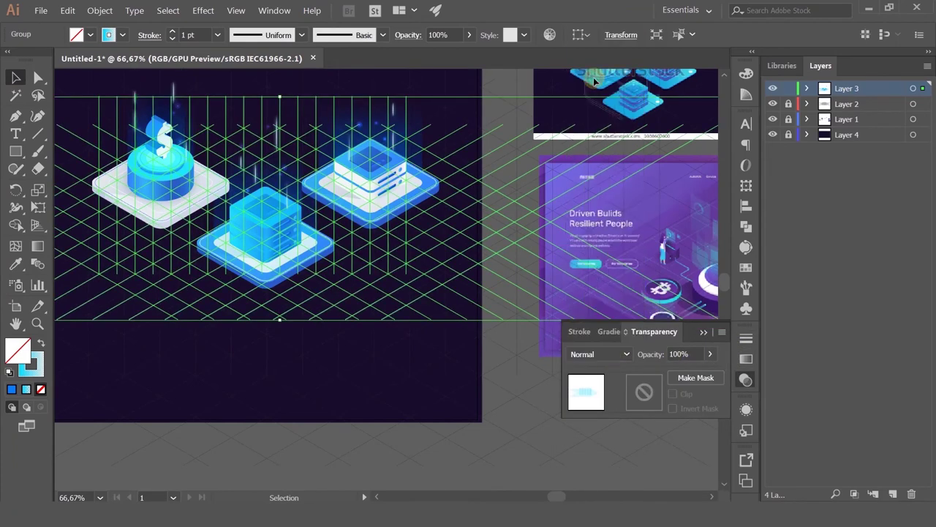
Ungroup the gradient grid and delete its vertical lines around the dollar pedestal, leaving the diagonal lines.
key(ctrl)
key(ctrl+a)
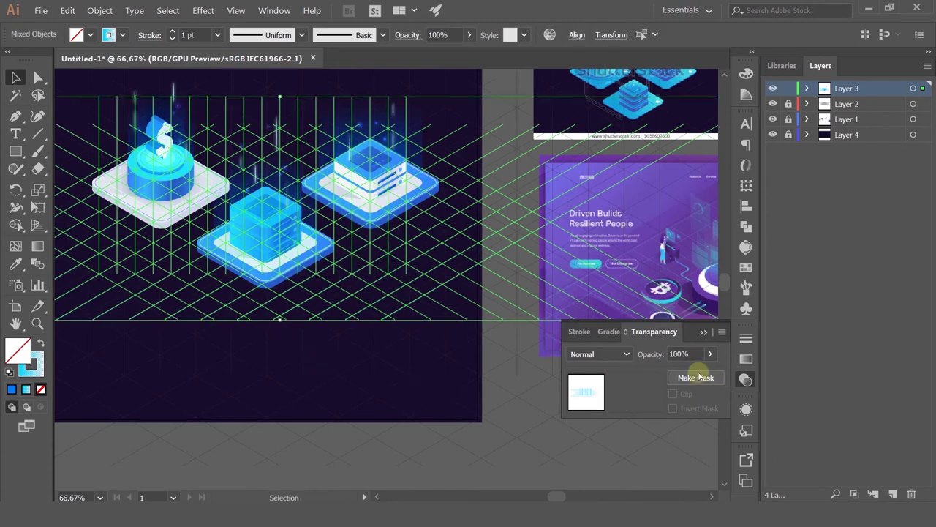
click(397, 340)
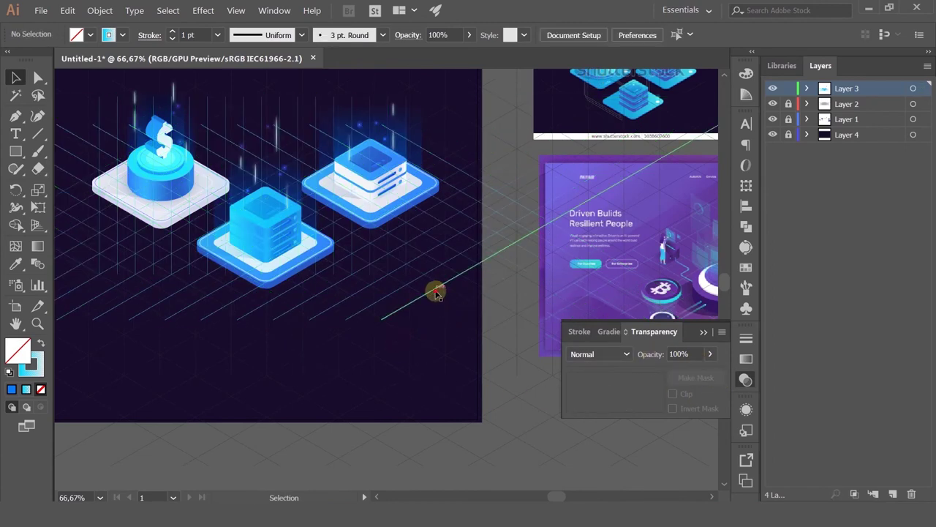
click(432, 286)
click(99, 110)
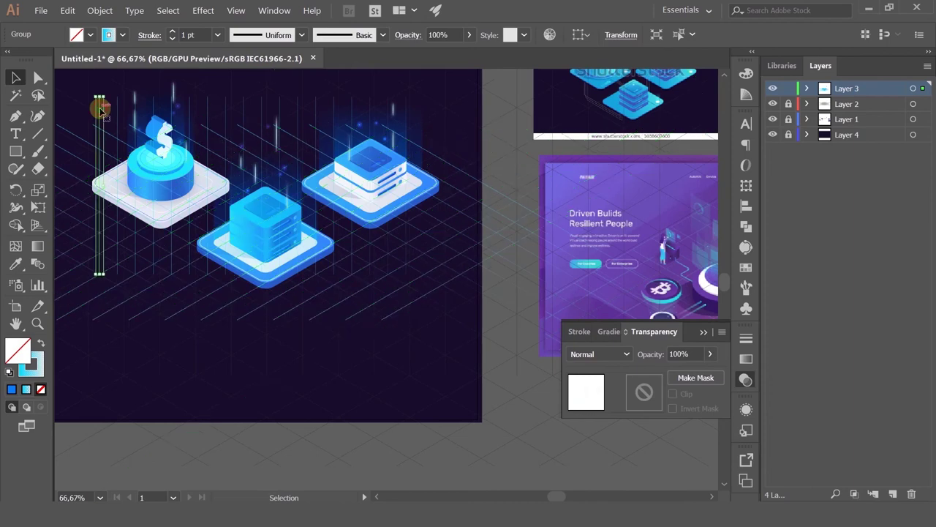
scroll(139, 109, up, 4)
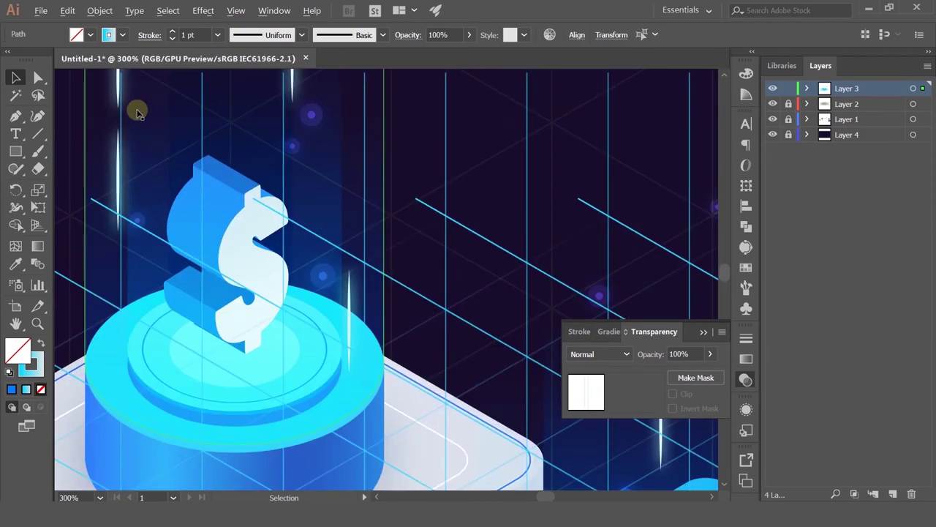
scroll(153, 117, down, 2)
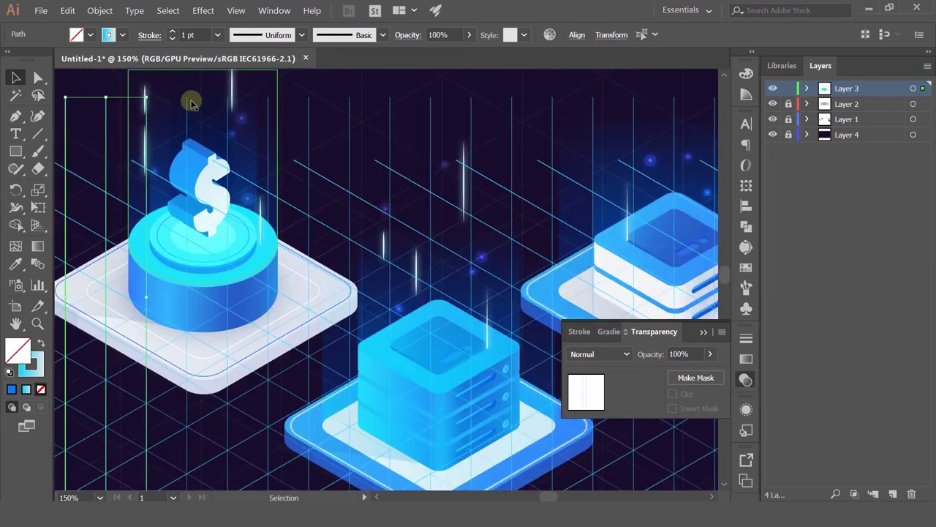
shift+click(187, 100)
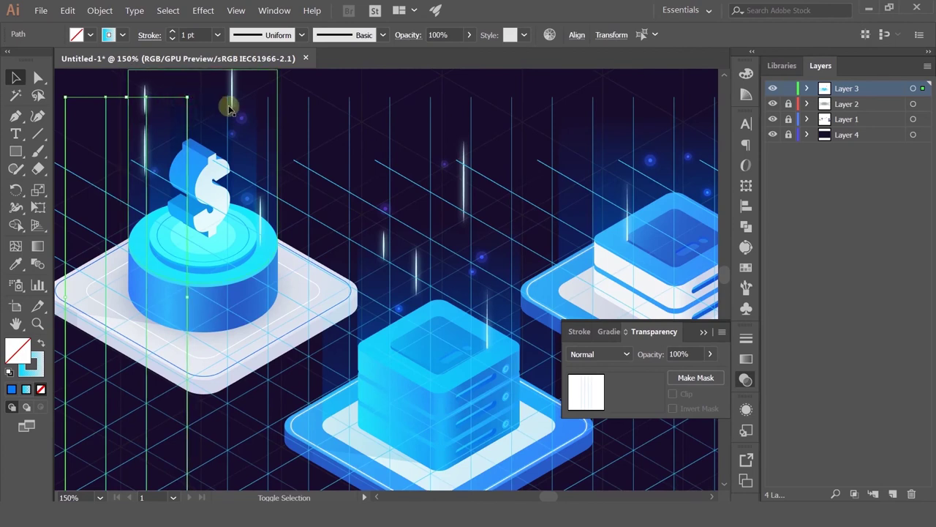
shift+click(229, 108)
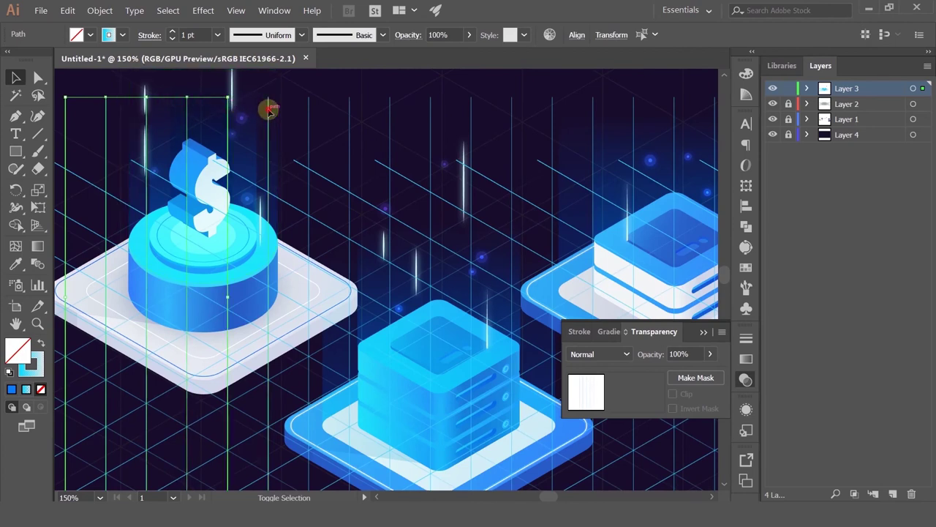
click(296, 121)
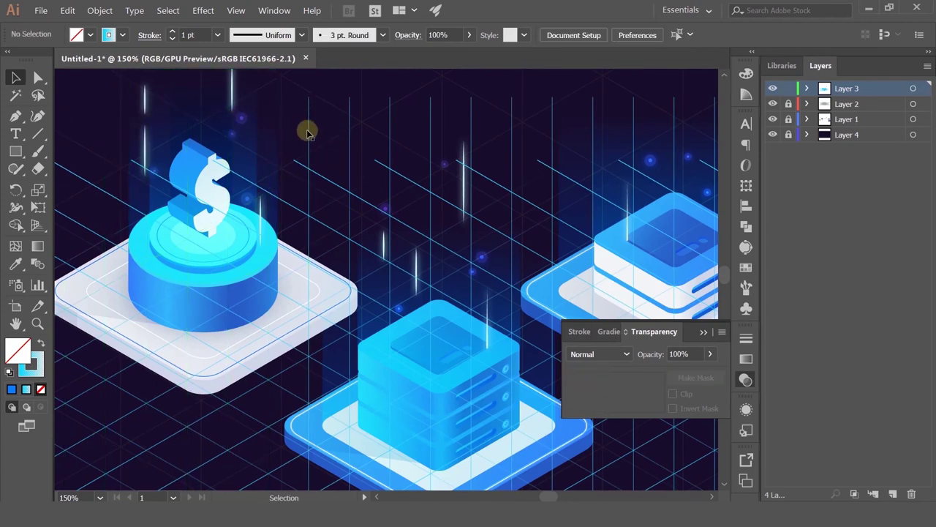
Delete the remaining vertical grid lines around the two server platforms.
drag(304, 81, 264, 182)
click(530, 114)
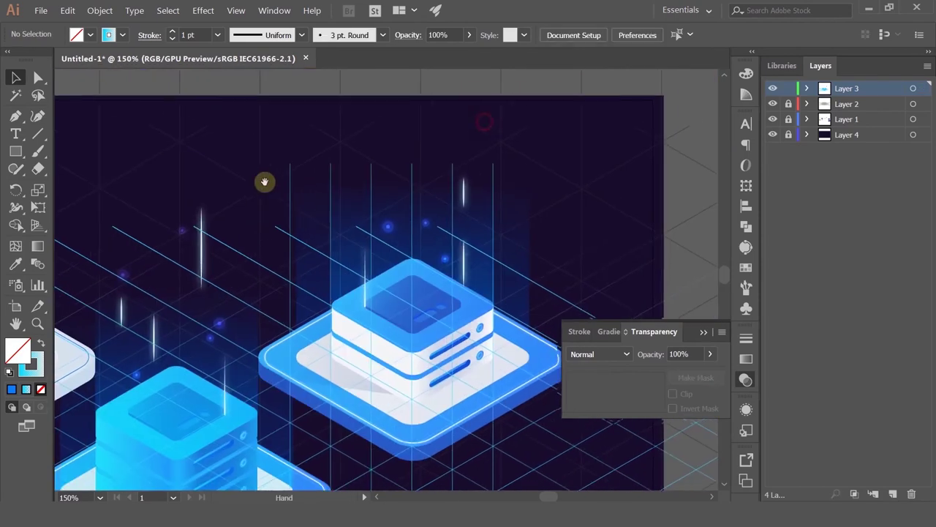
scroll(429, 203, down, 5)
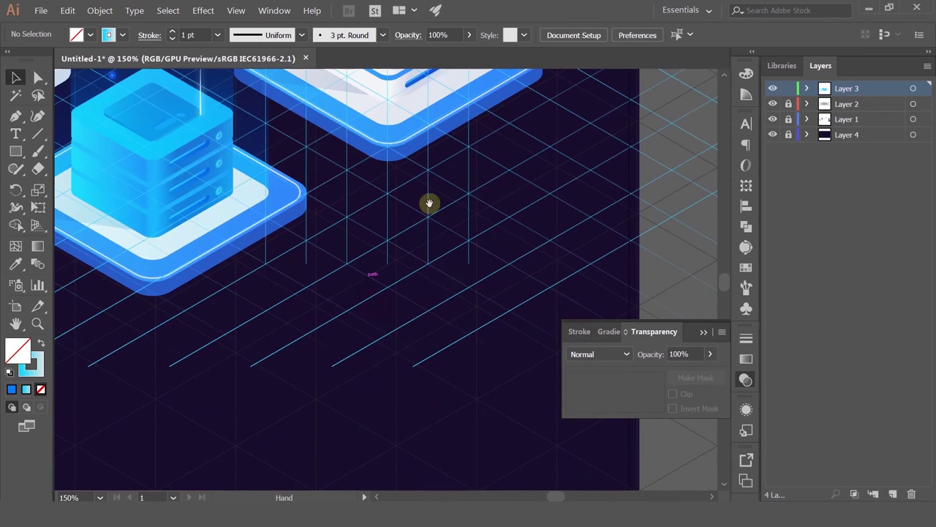
click(470, 262)
shift+click(388, 257)
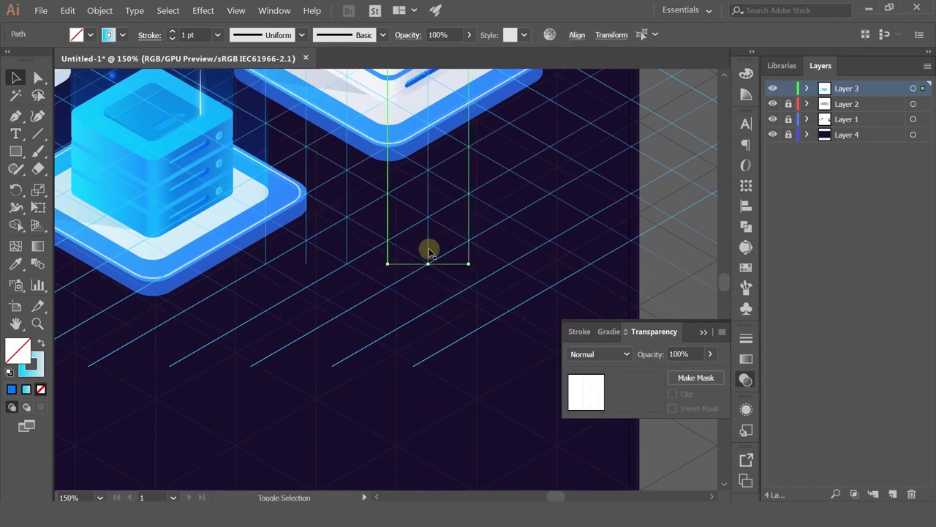
shift+click(346, 249)
shift+click(307, 259)
shift+click(268, 252)
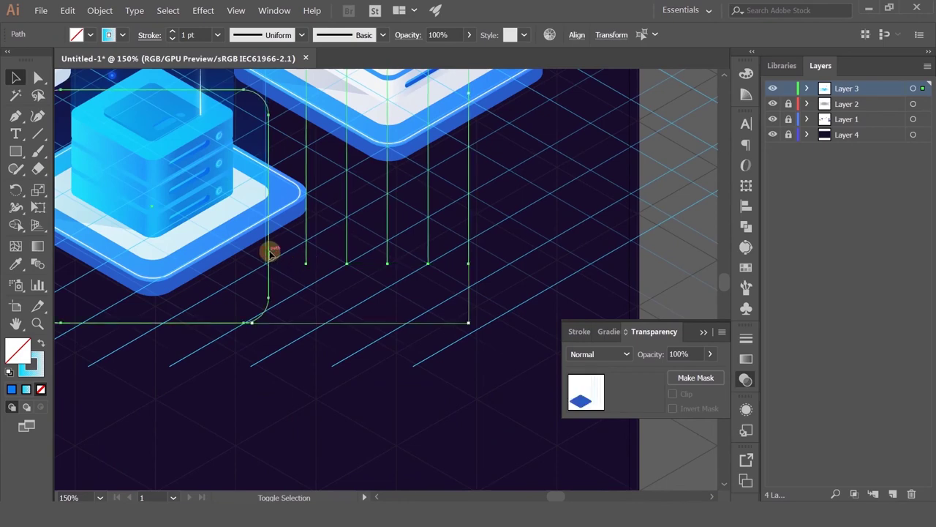
shift+click(270, 252)
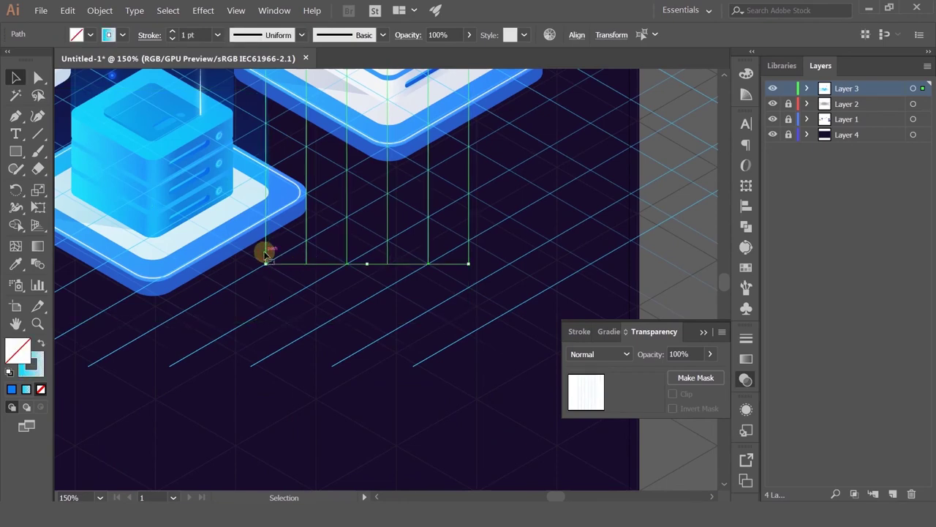
key(Delete)
Hide Layer 1 and Layer 2 so only the illustration and its background are shown.
drag(333, 186, 424, 351)
scroll(441, 285, down, 2)
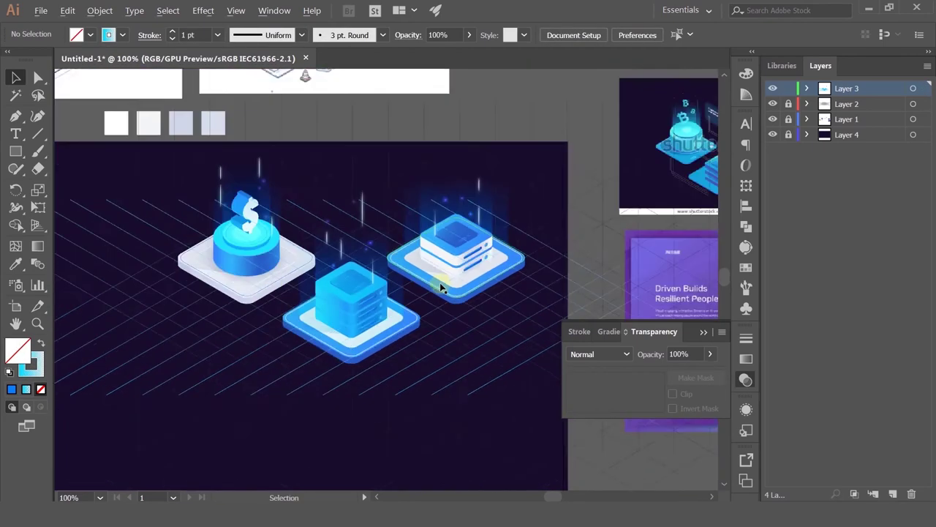
scroll(440, 284, down, 2)
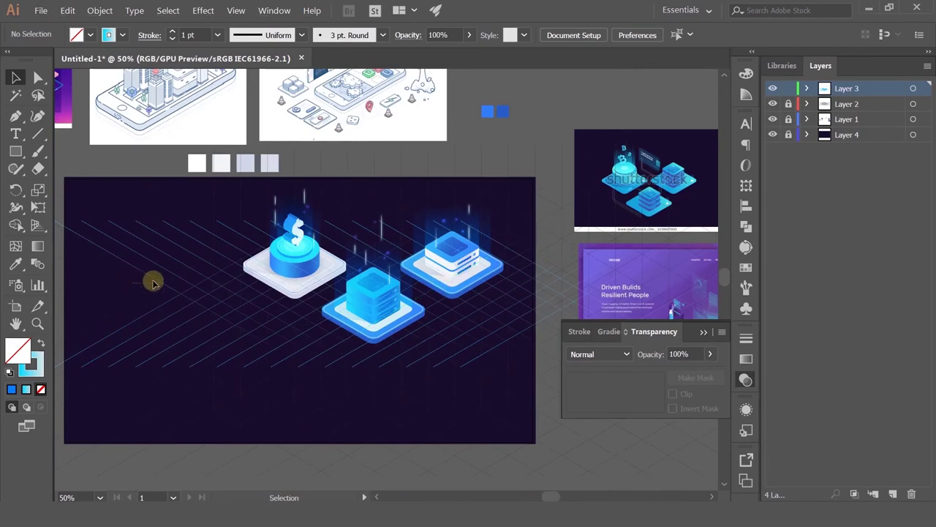
drag(432, 351, 302, 279)
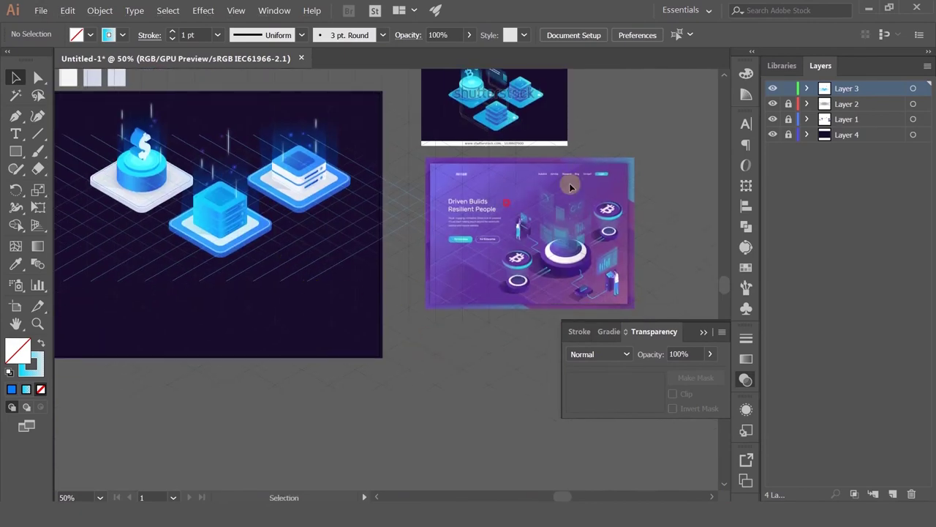
click(614, 159)
click(773, 121)
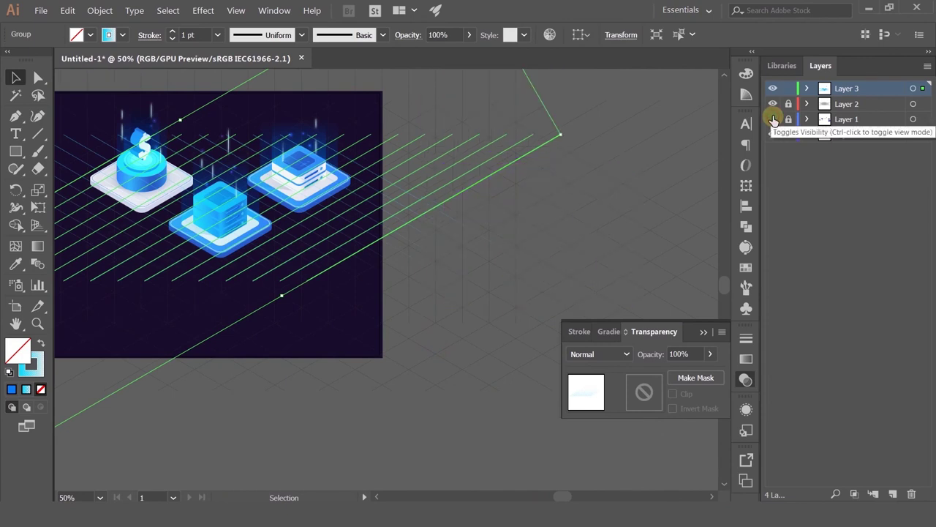
drag(497, 261, 592, 271)
click(635, 198)
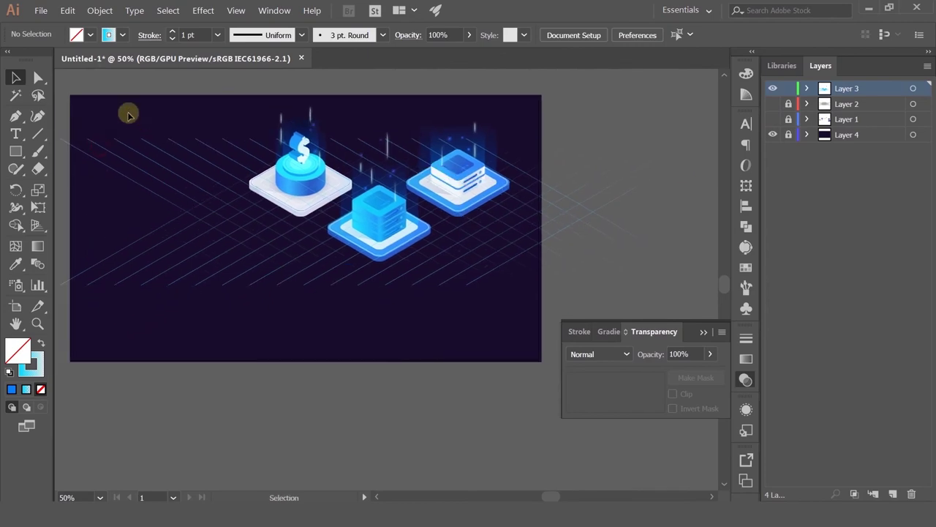
Shift both sets of diagonal grid lines slightly upward and scale them down proportionally around their centre.
drag(211, 276, 223, 357)
mouse_move(220, 221)
mouse_down()
mouse_move(183, 219)
mouse_move(204, 232)
mouse_move(210, 219)
mouse_up()
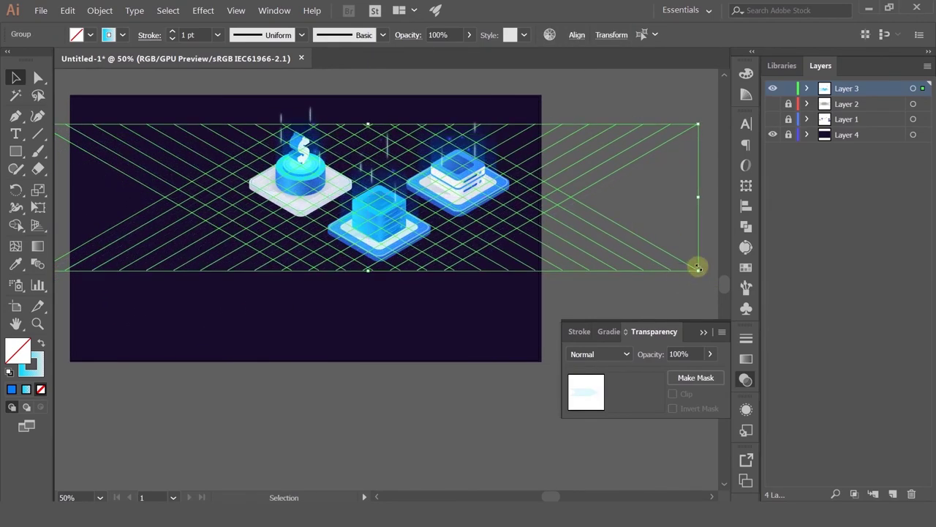
drag(696, 270, 692, 241)
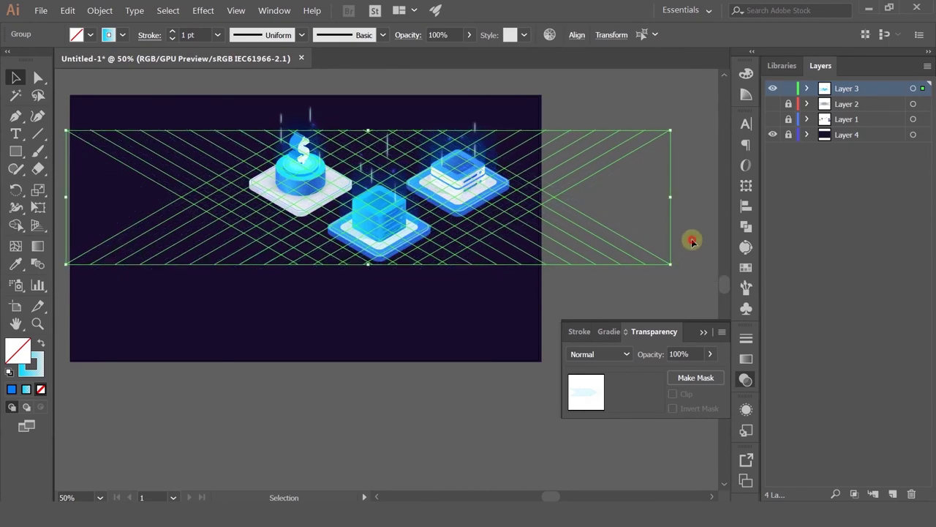
click(330, 327)
scroll(377, 231, up, 3)
scroll(362, 232, down, 2)
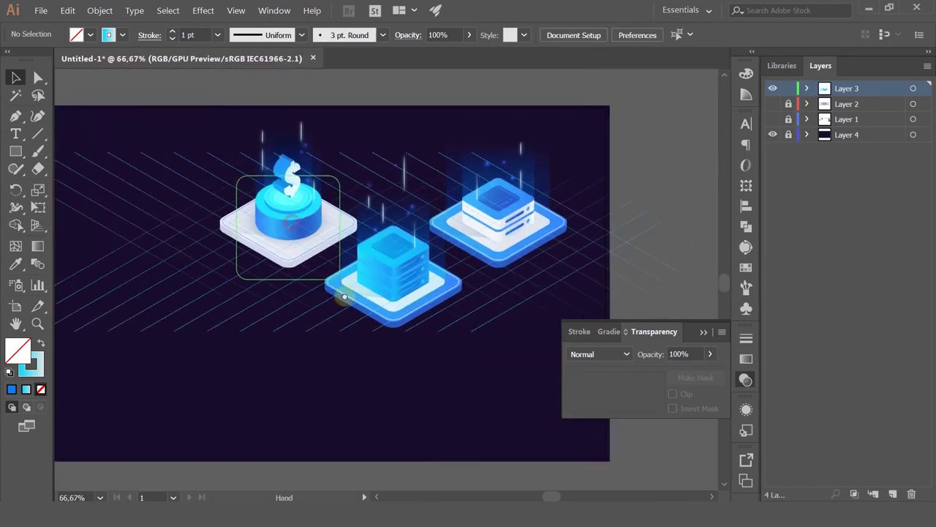
Reposition both sets of diagonal lines so a grid intersection lines up with the dollar platform's front corner.
click(185, 261)
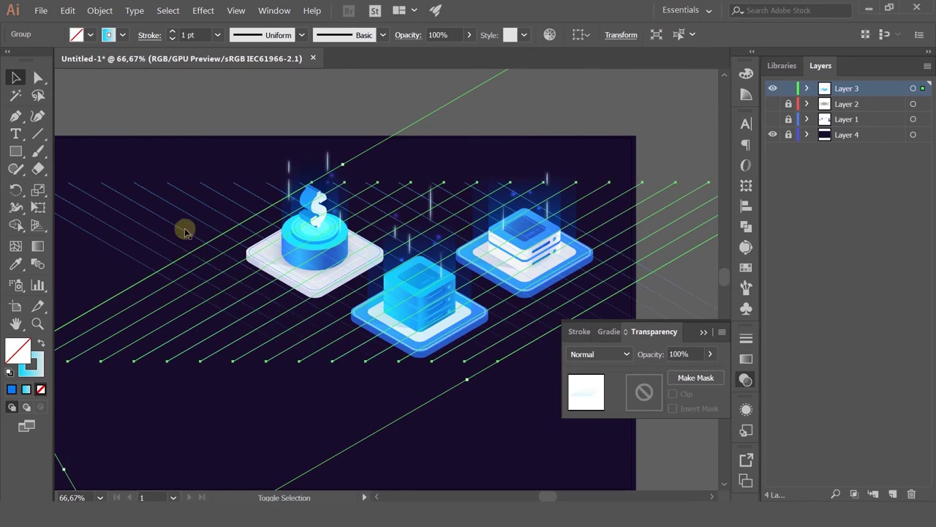
scroll(311, 261, up, 4)
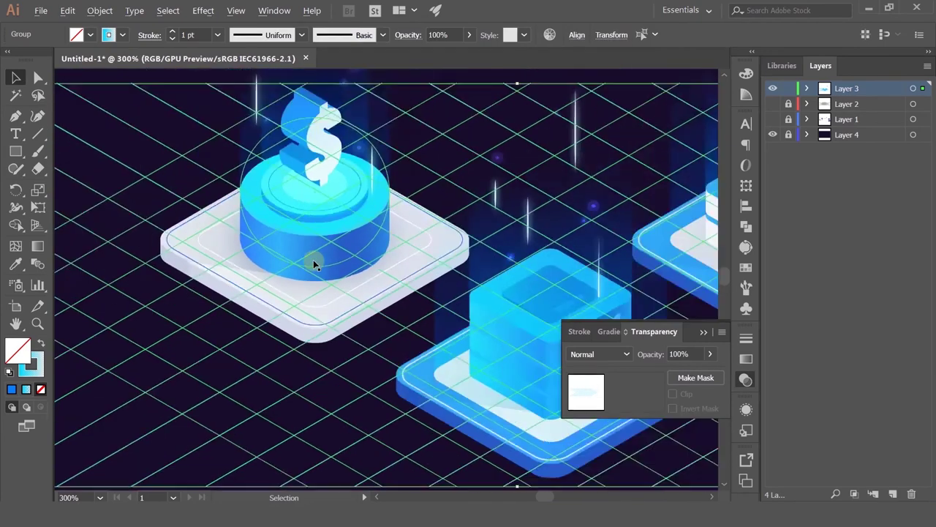
scroll(313, 259, down, 3)
scroll(305, 305, up, 2)
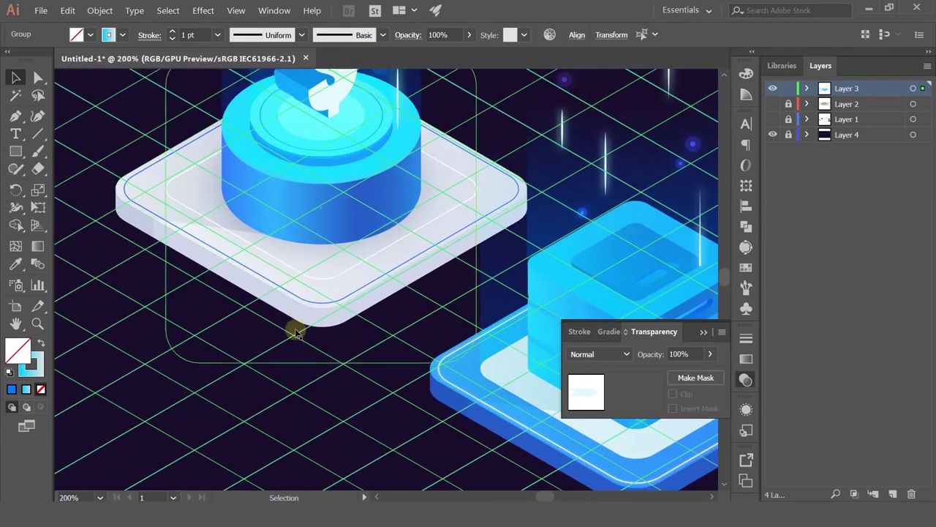
drag(294, 329, 277, 341)
scroll(276, 341, down, 2)
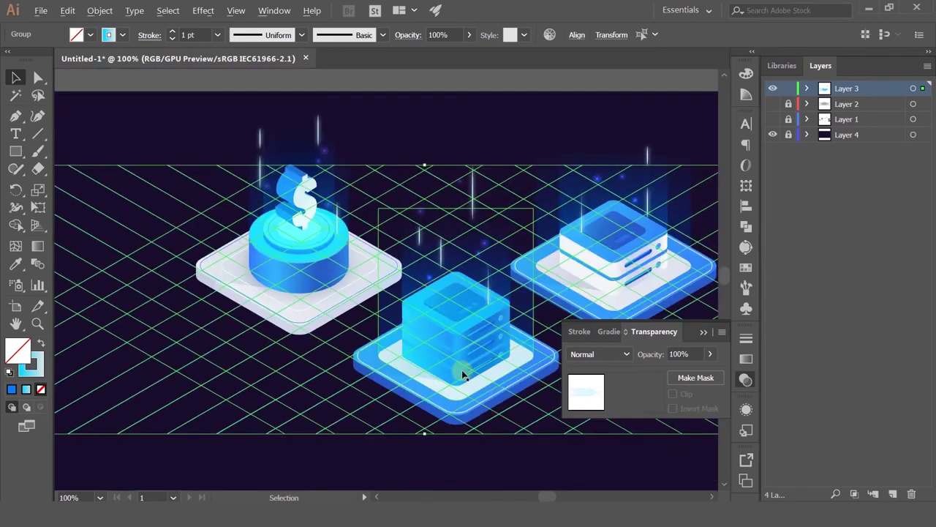
drag(536, 388, 445, 332)
scroll(482, 300, down, 1)
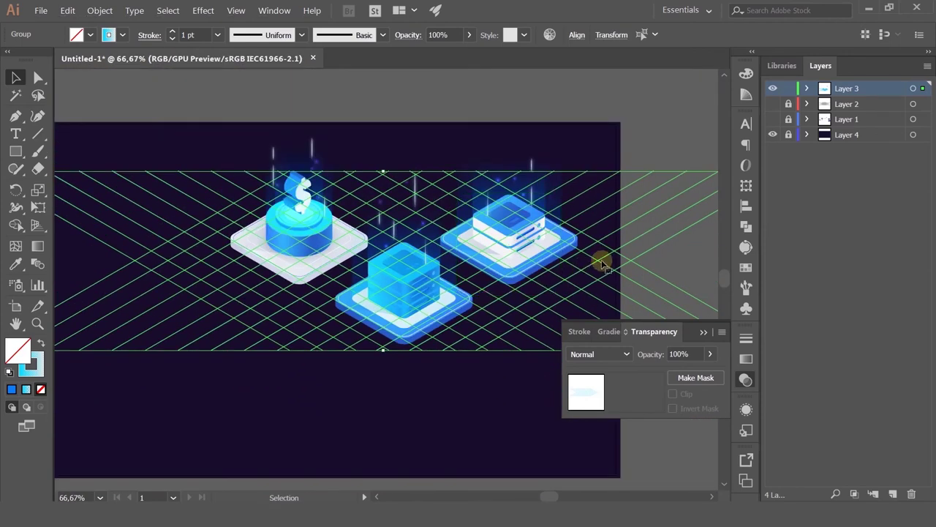
click(463, 403)
Try to unite the two sets of diagonal grid lines with the Pathfinder's Unite shape mode.
scroll(295, 299, up, 1)
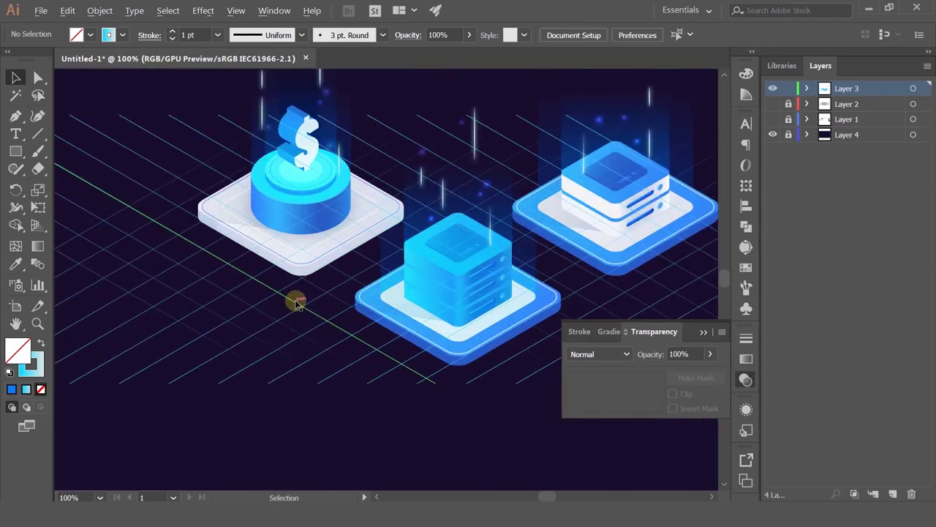
scroll(297, 302, up, 2)
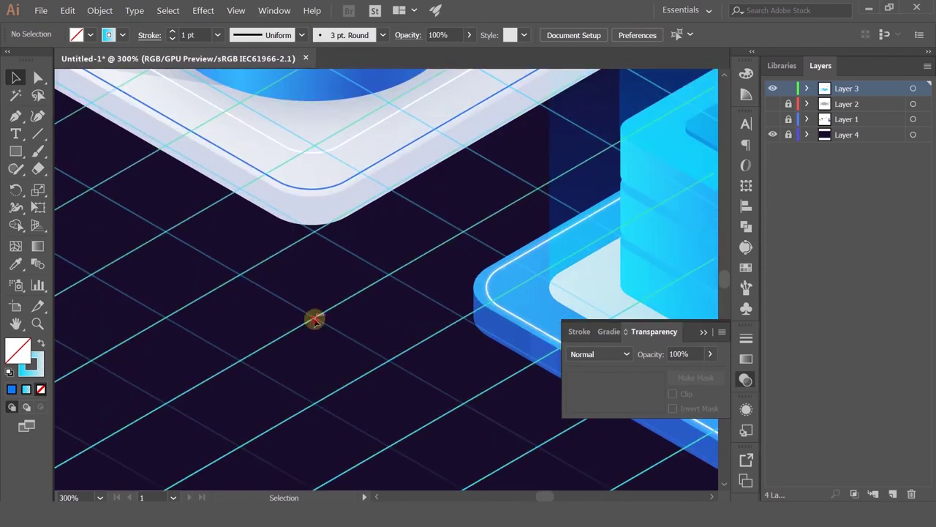
click(314, 313)
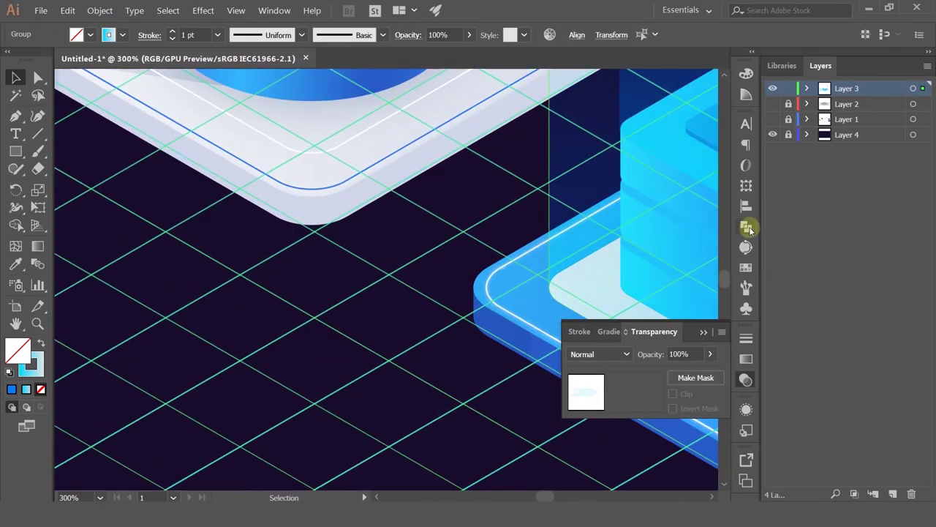
click(746, 227)
click(576, 155)
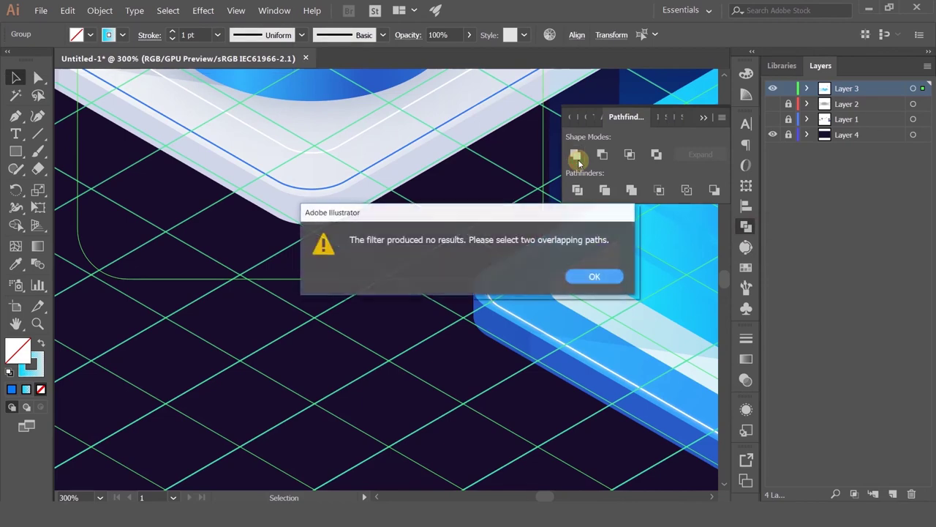
click(602, 274)
key(ctrl+plus)
key(ctrl+plus)
key(ctrl+plus)
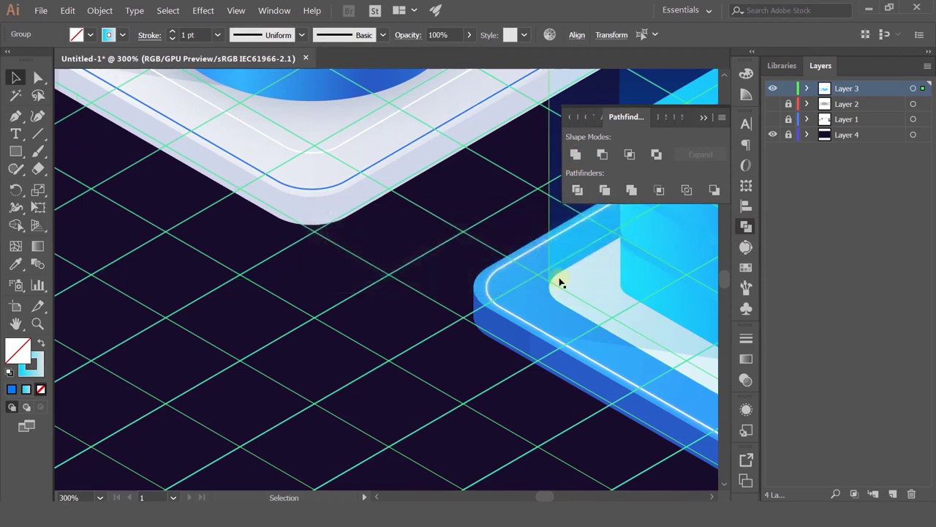
Change the diagonal grid lines' stroke from the gradient to solid white, ffffff.
key(ctrl+1)
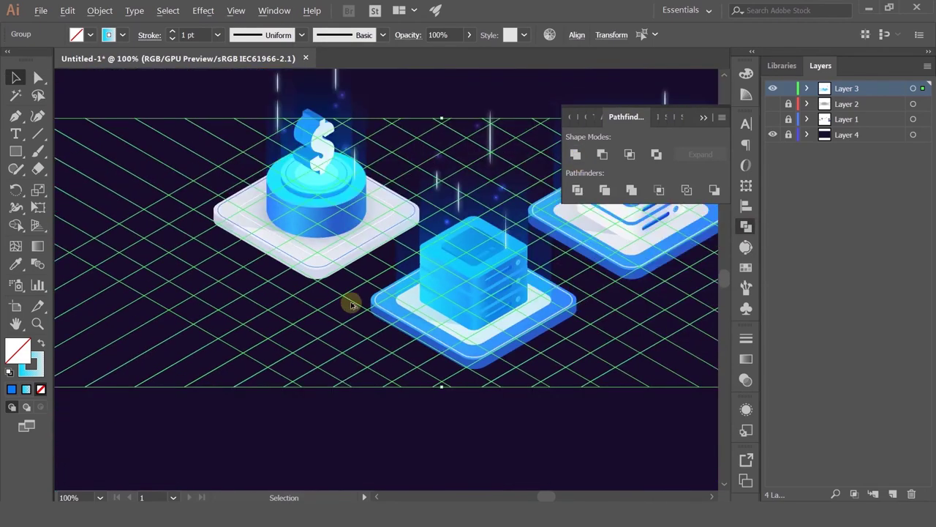
click(257, 368)
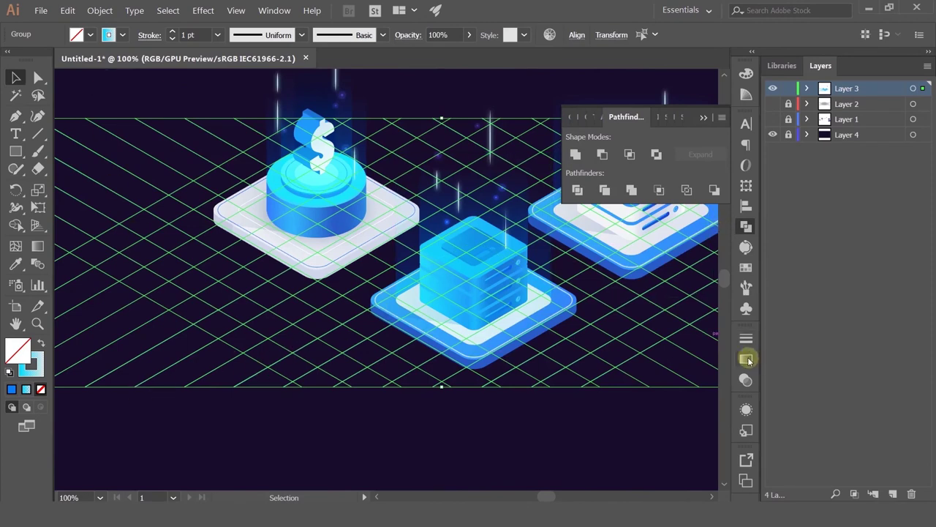
double_click(36, 369)
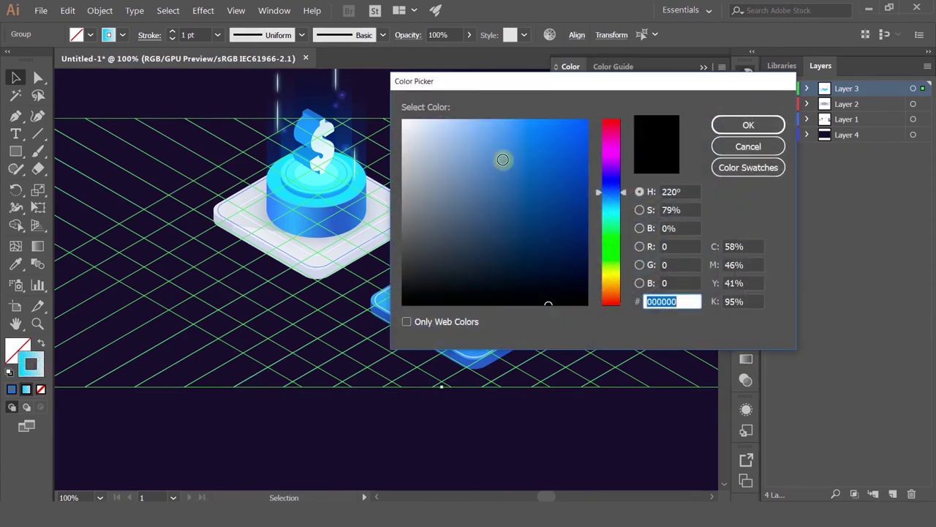
drag(502, 159, 403, 120)
click(721, 125)
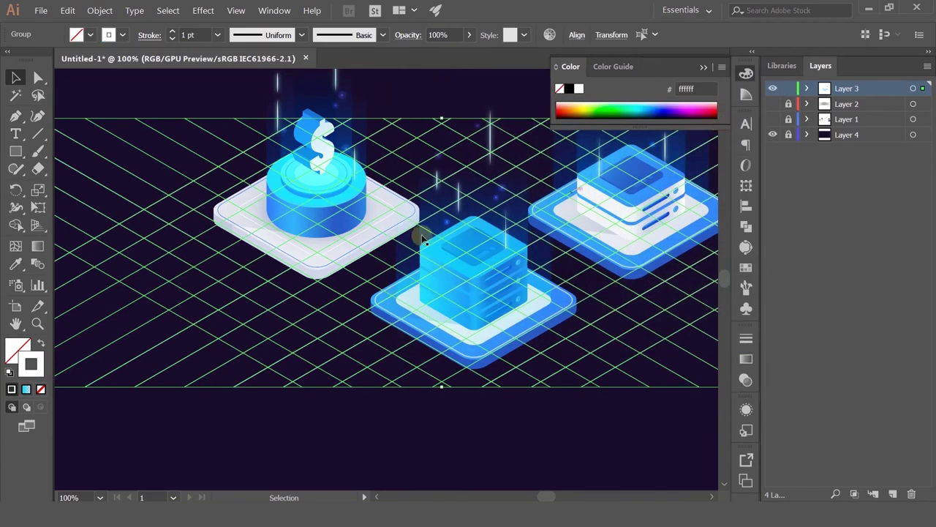
click(423, 421)
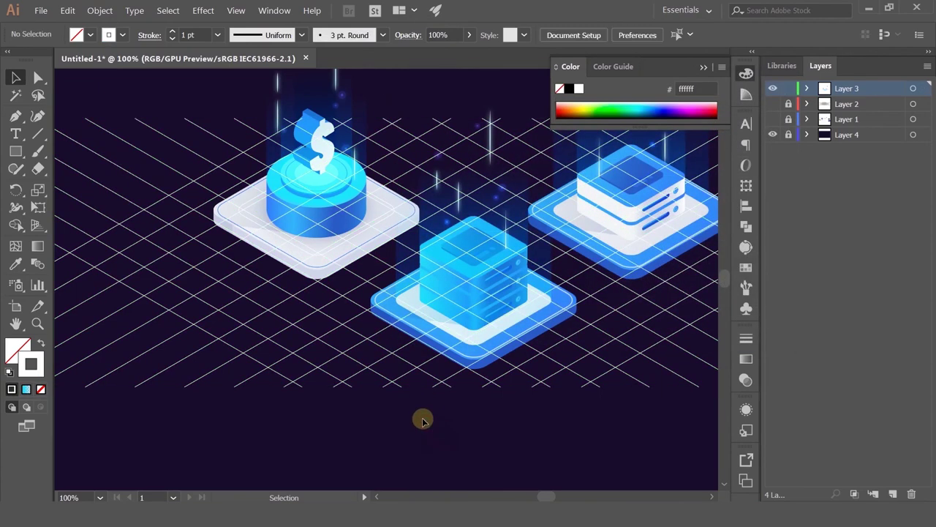
Send the grid lines behind the platforms and recolour their stroke to solid grey, 707070.
click(271, 348)
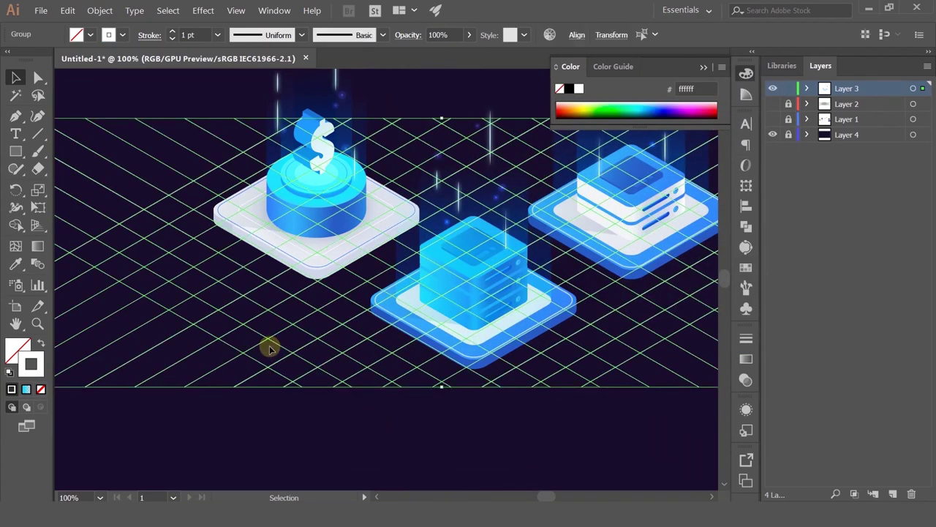
click(291, 445)
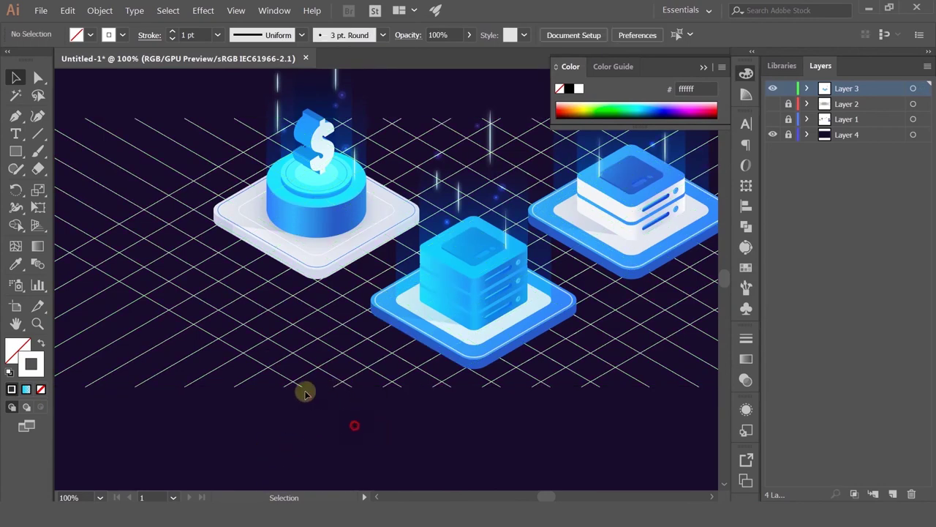
click(133, 341)
double_click(31, 373)
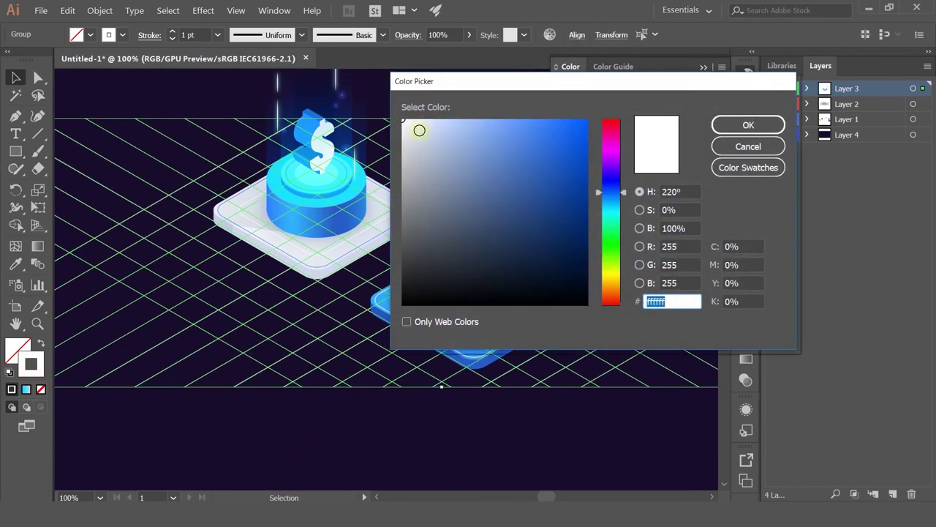
drag(420, 130, 372, 220)
click(721, 124)
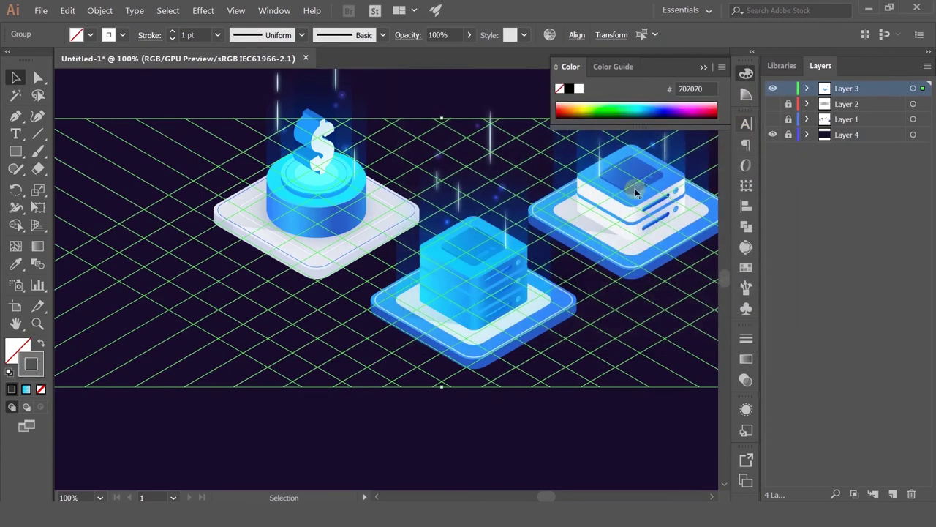
click(456, 394)
Scale the whole diagonal grid down slightly and proportionally behind the three platforms.
drag(402, 437, 296, 403)
key(ctrl+minus)
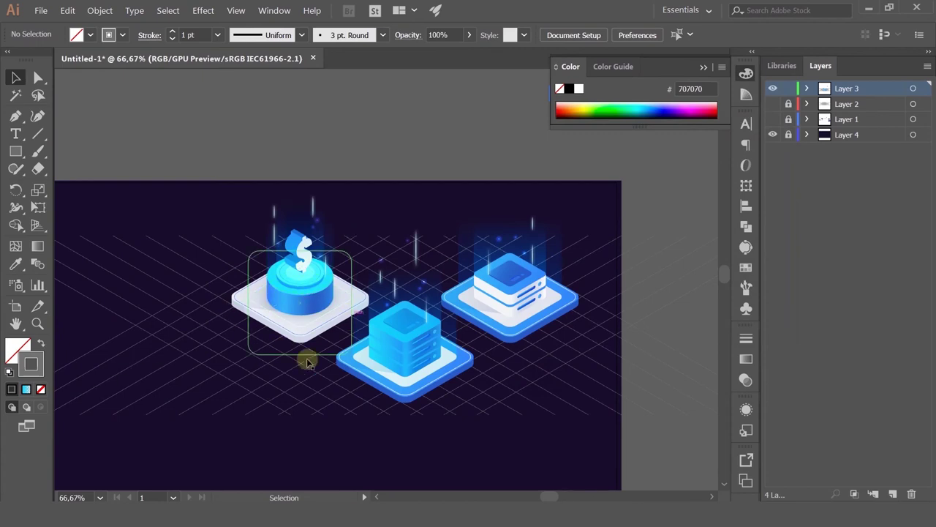
click(170, 382)
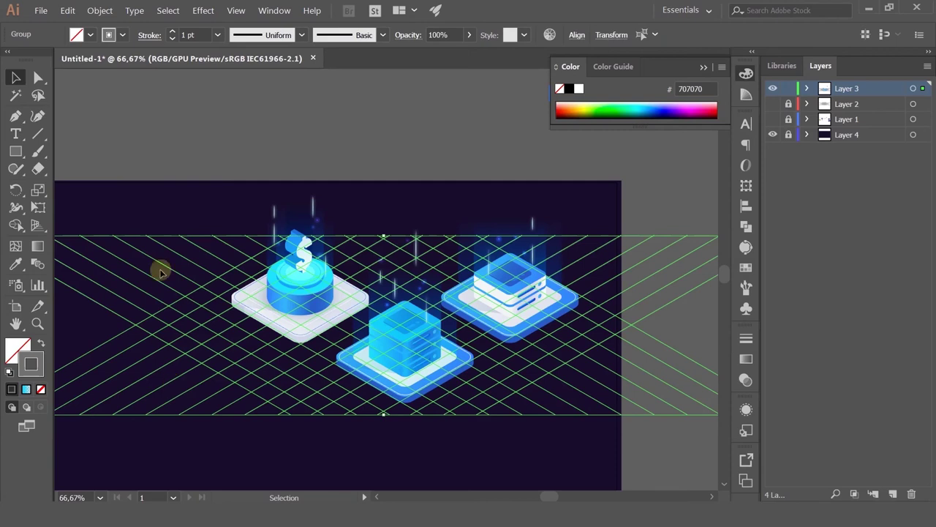
scroll(526, 292, down, 1)
alt+scroll(539, 319, down, 2)
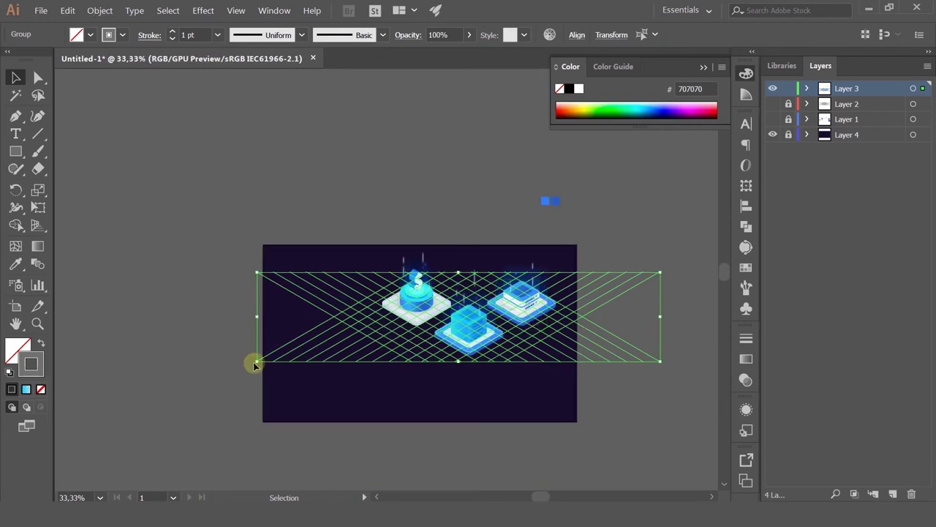
mouse_move(259, 365)
mouse_down()
mouse_move(270, 244)
mouse_move(250, 361)
mouse_up()
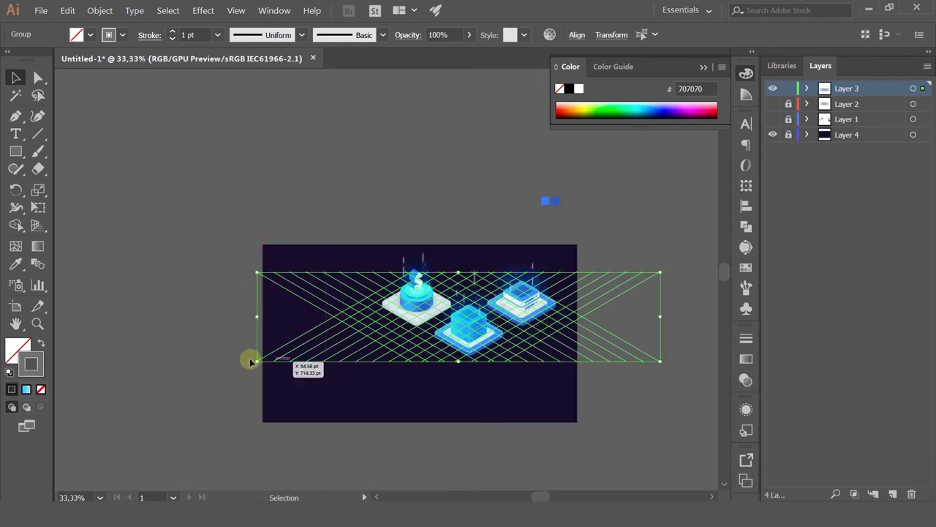
drag(286, 221, 278, 364)
click(400, 393)
alt+scroll(398, 331, up, 3)
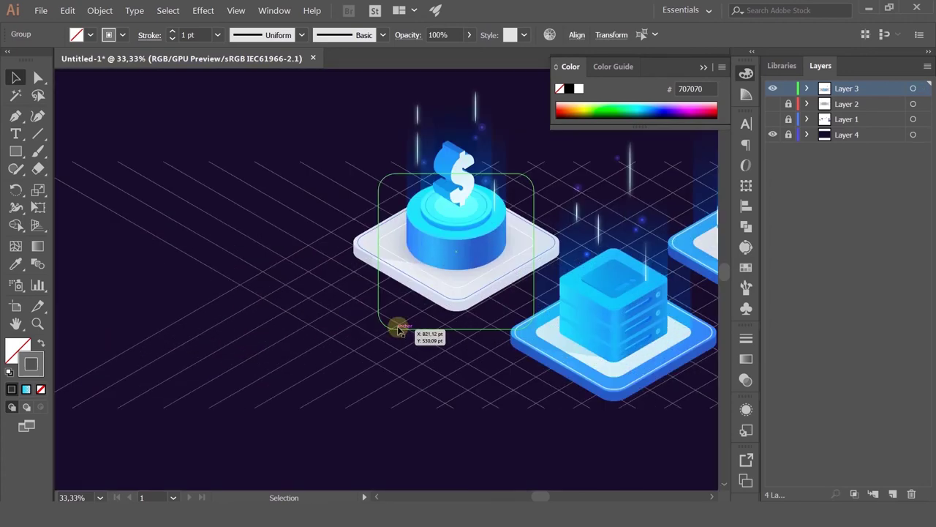
drag(415, 330, 363, 304)
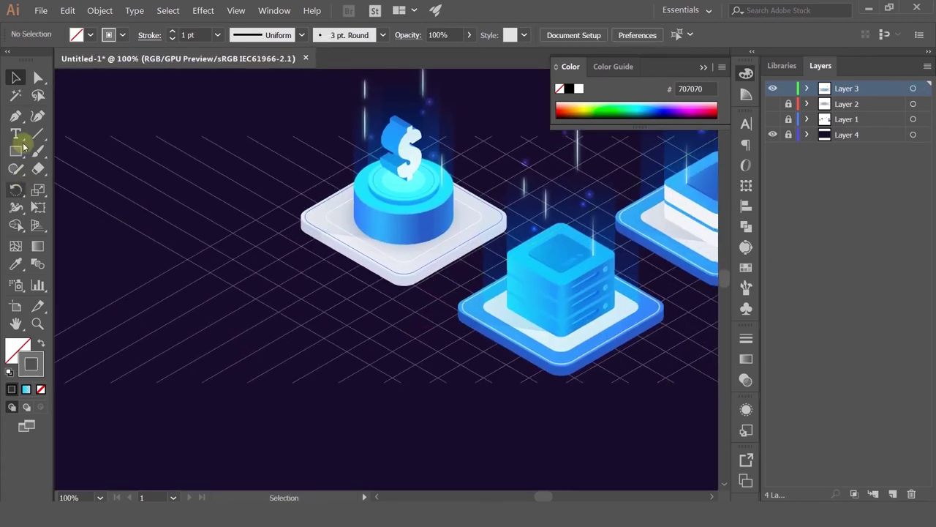
Shrink the grid slightly more from its lower-left corner and shift it a little left and down.
click(14, 114)
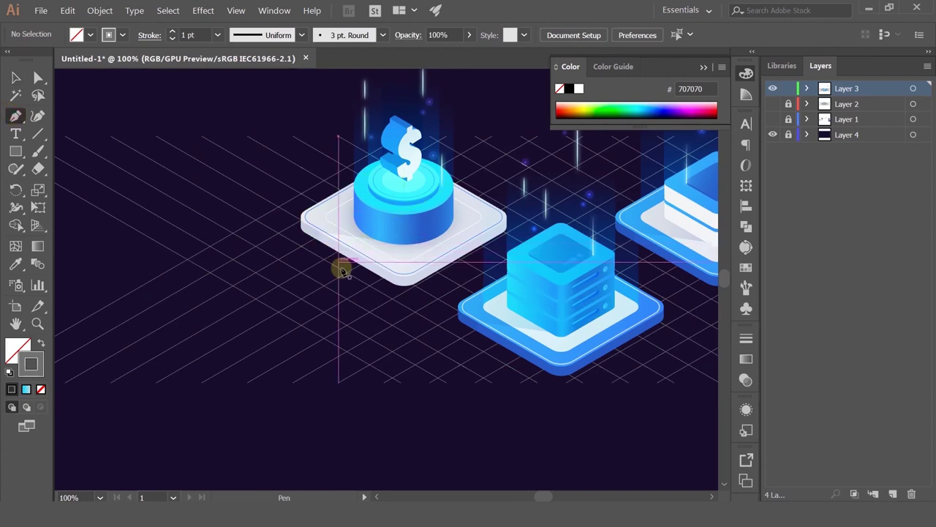
click(16, 78)
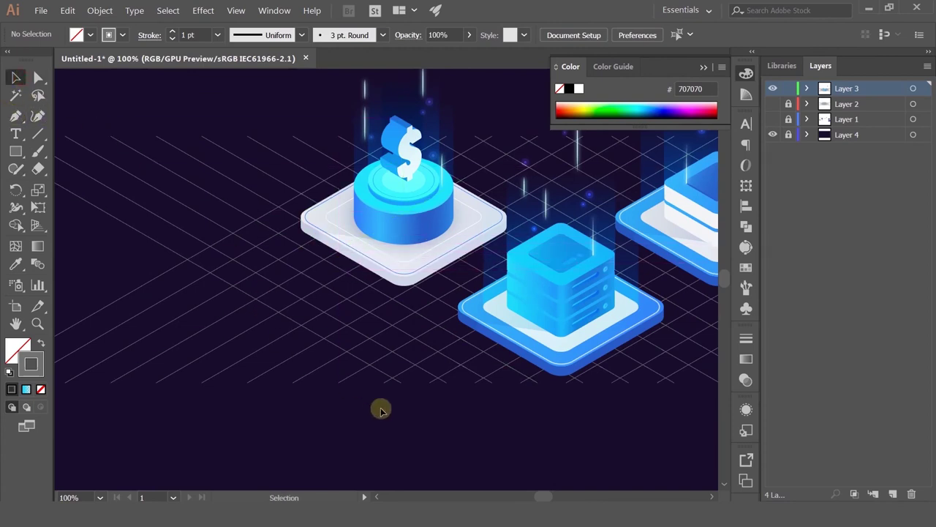
click(402, 378)
key(ctrl+minus)
key(ctrl+minus)
key(ctrl+plus)
key(ctrl+plus)
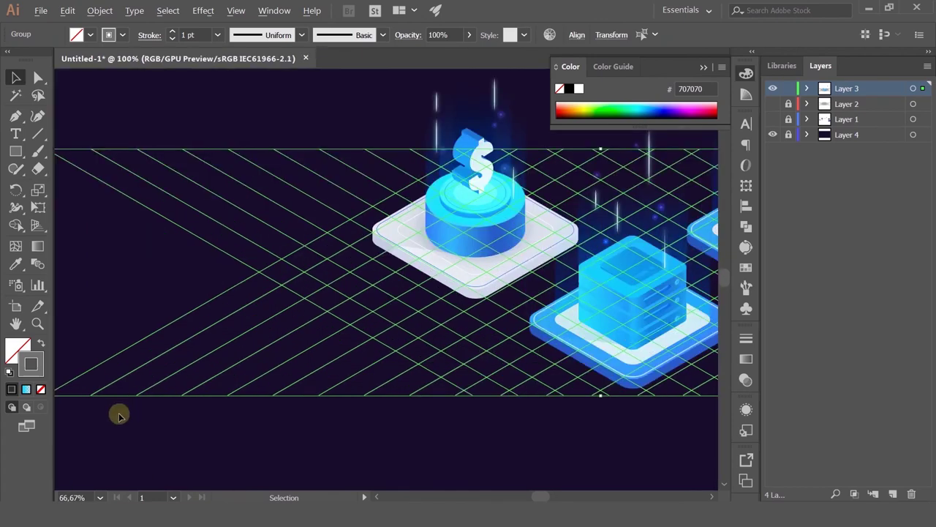
key(ctrl+plus)
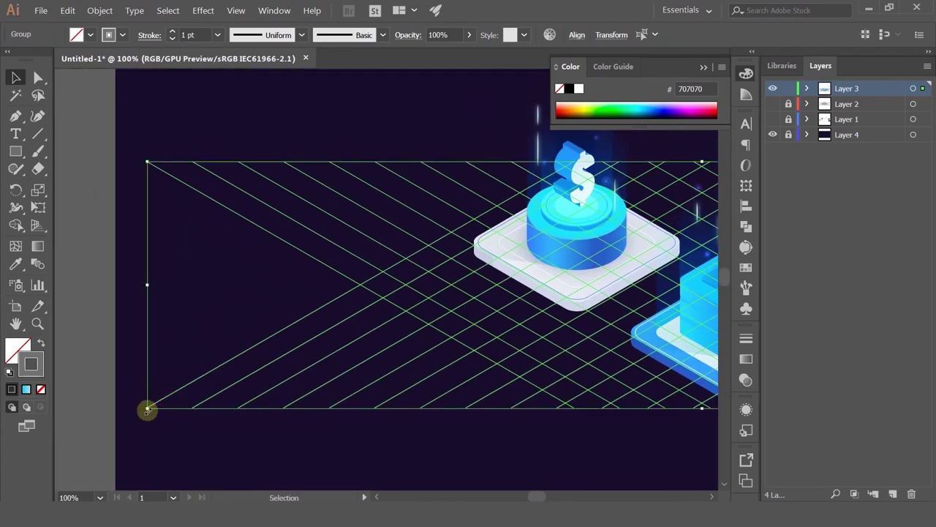
drag(146, 410, 188, 399)
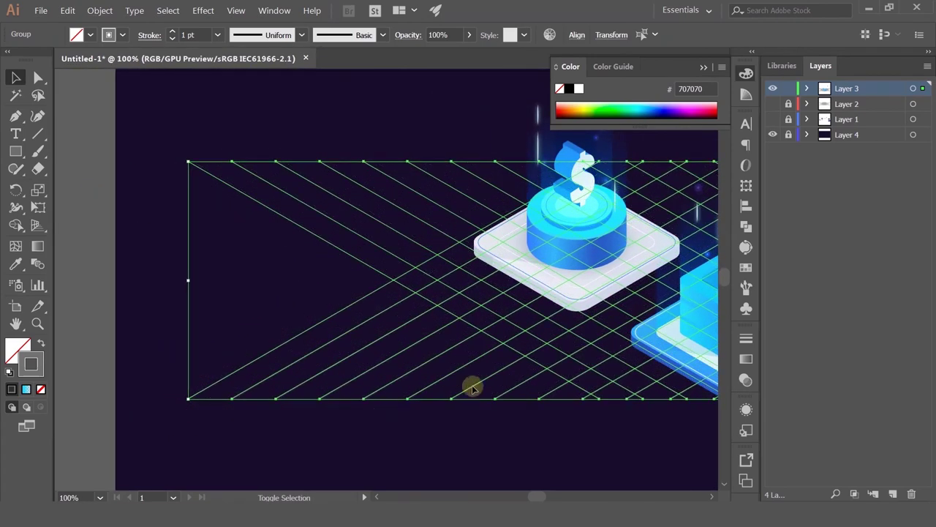
drag(657, 388, 636, 397)
click(627, 444)
Draw an open five-segment zigzag Pen path along the grid from the dollar platform's front-left edge to the cyan server platform's front-left edge.
drag(626, 444, 396, 425)
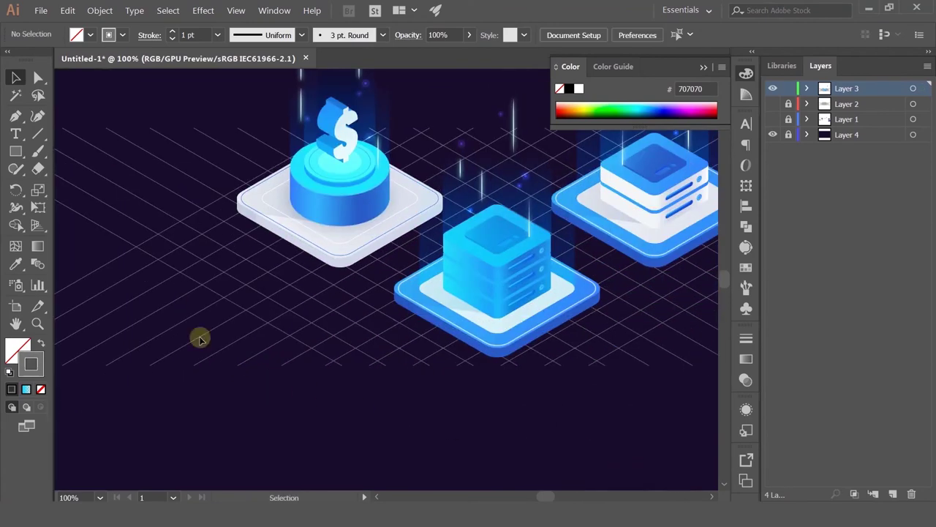
scroll(78, 136, up, 2)
click(15, 116)
drag(487, 363, 376, 291)
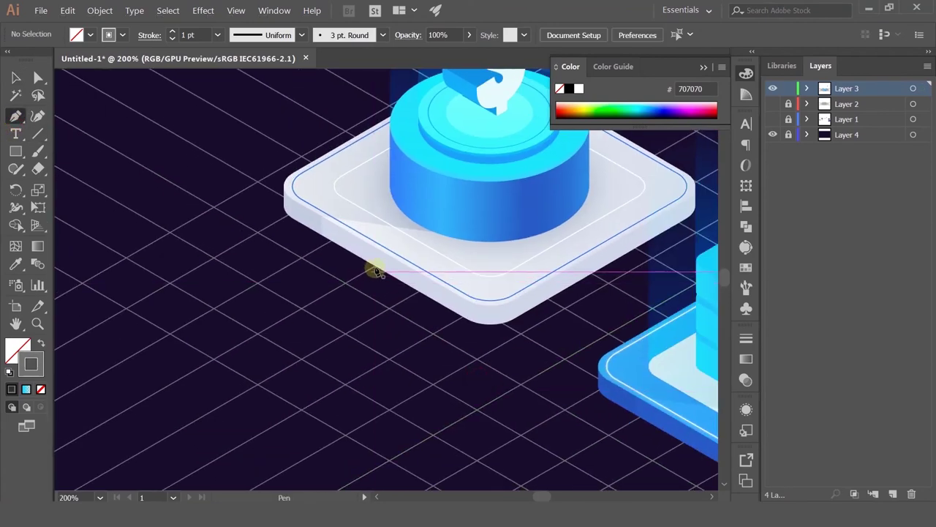
click(375, 268)
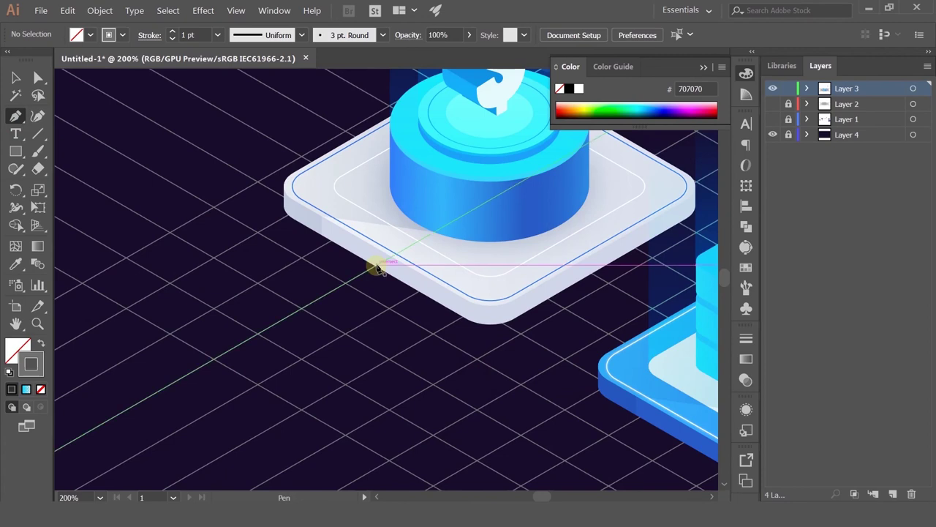
click(257, 332)
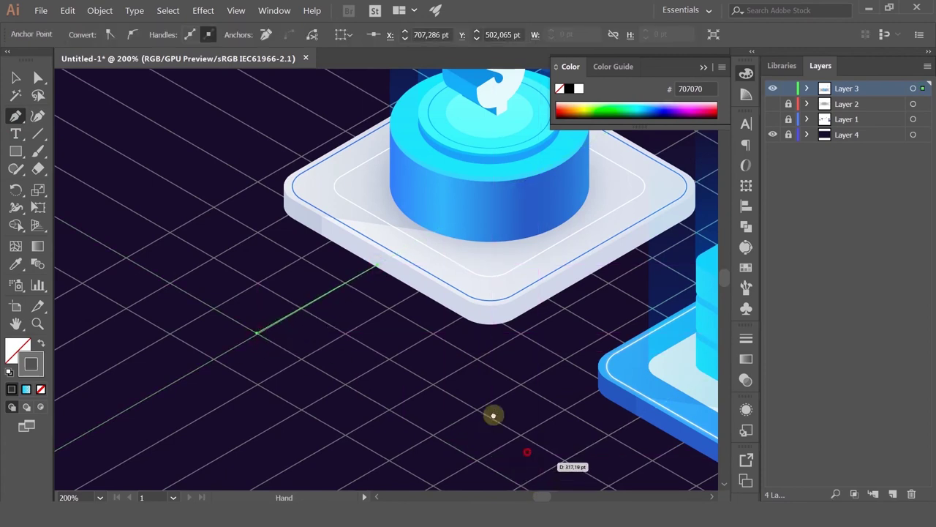
drag(493, 415, 356, 320)
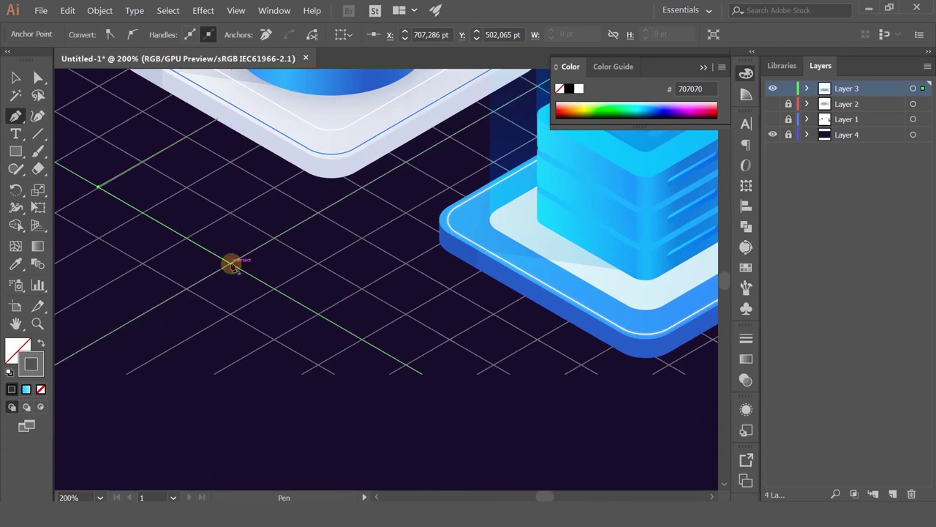
click(231, 265)
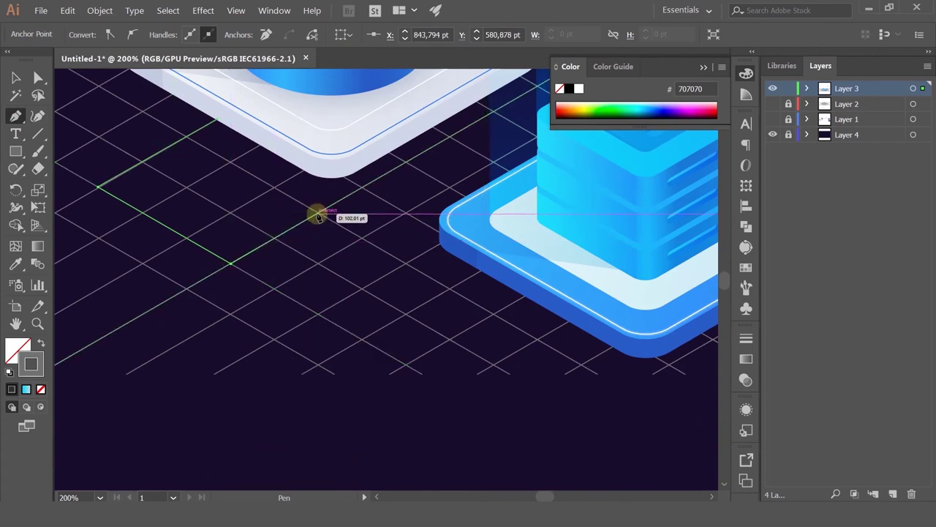
click(317, 214)
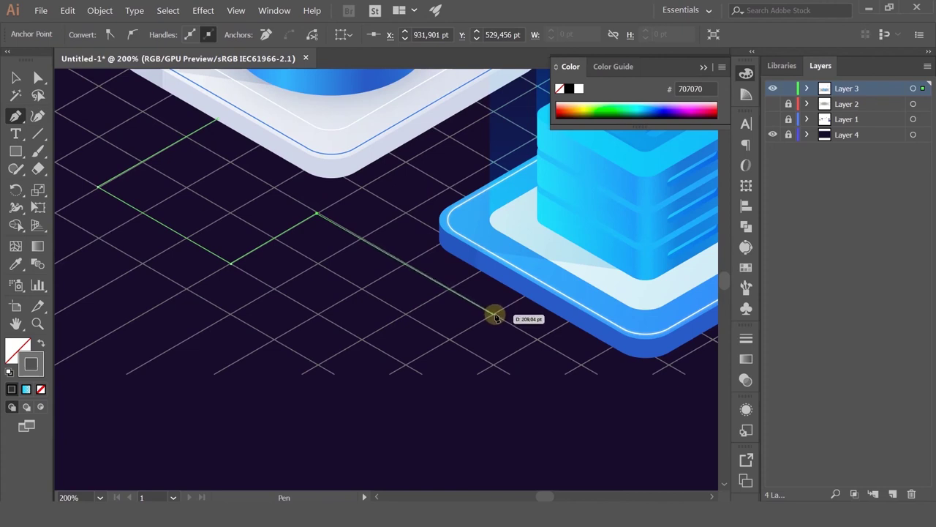
click(493, 315)
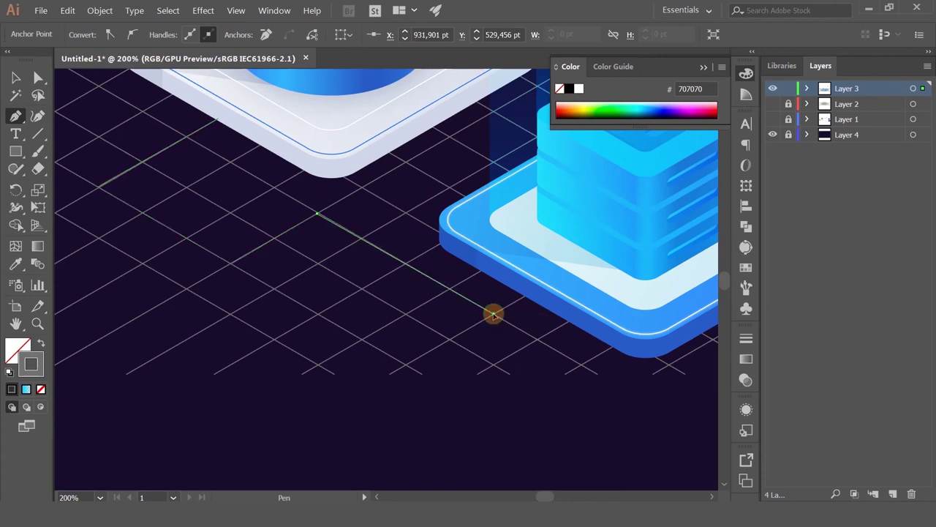
click(556, 280)
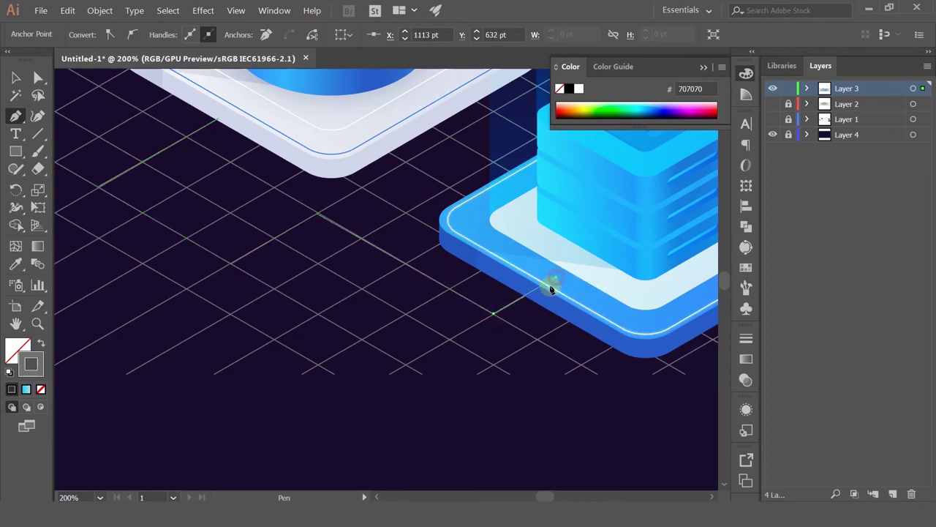
key(Escape)
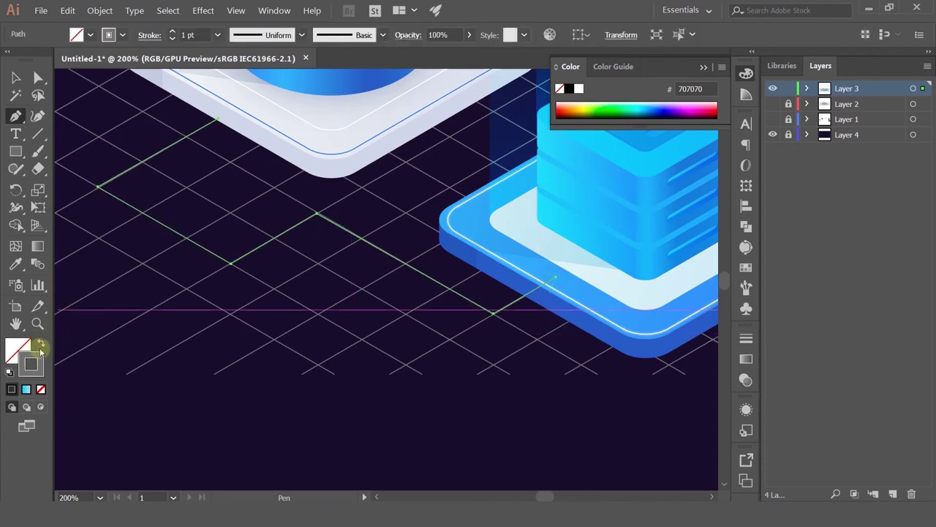
Set the zigzag connector path's stroke weight to 10 pt and deselect it.
text(10)
key(Return)
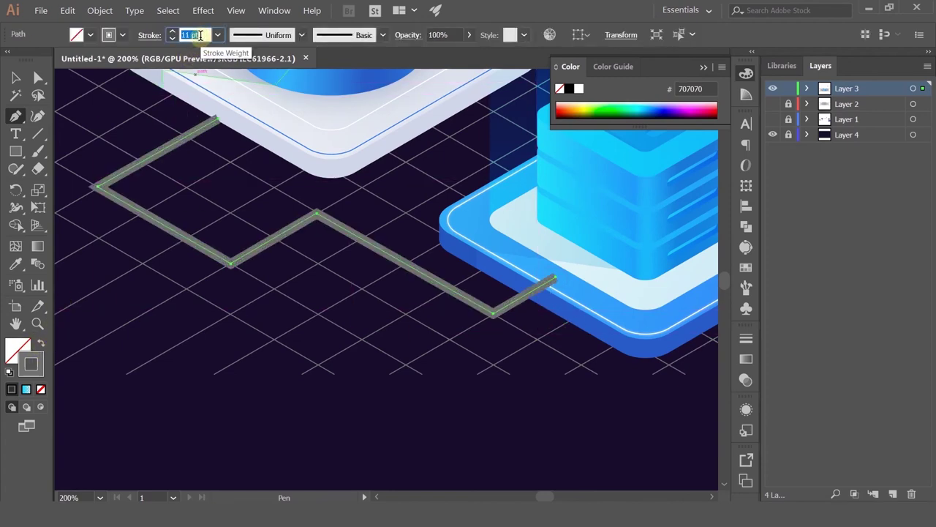
mouse_move(9, 62)
mouse_down()
mouse_move(30, 81)
mouse_move(5, 63)
mouse_up()
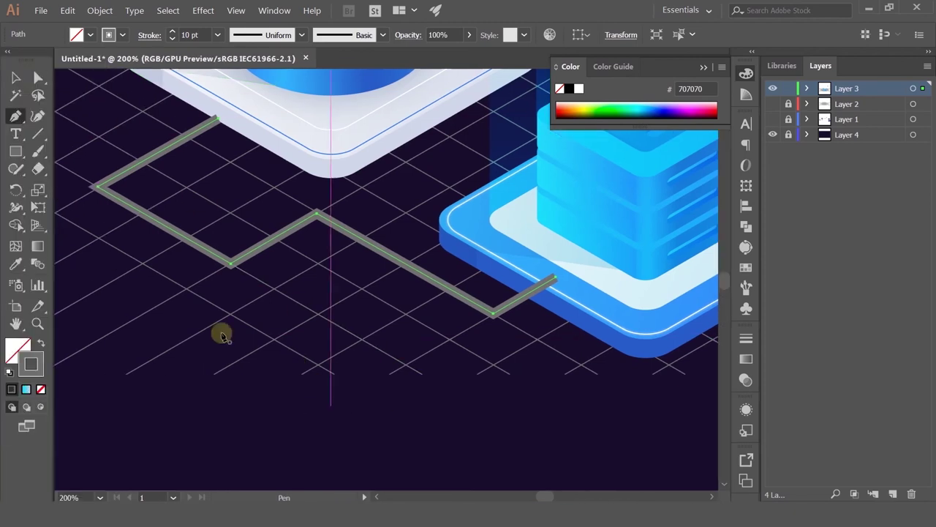
click(16, 77)
click(529, 410)
Draw an open three-segment Pen path along the grid from the white server platform's front-right edge to the cyan server platform's front-right edge.
scroll(529, 410, down, 3)
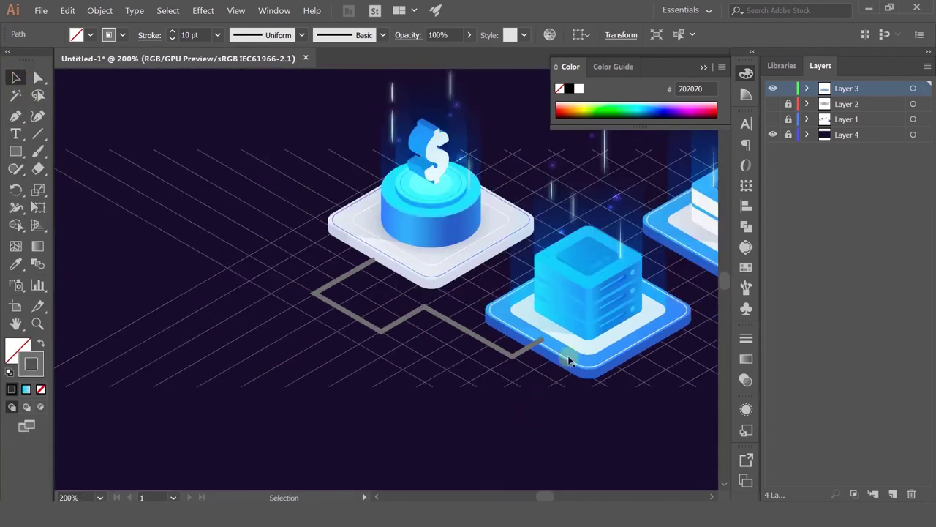
drag(568, 327, 370, 291)
scroll(509, 334, up, 2)
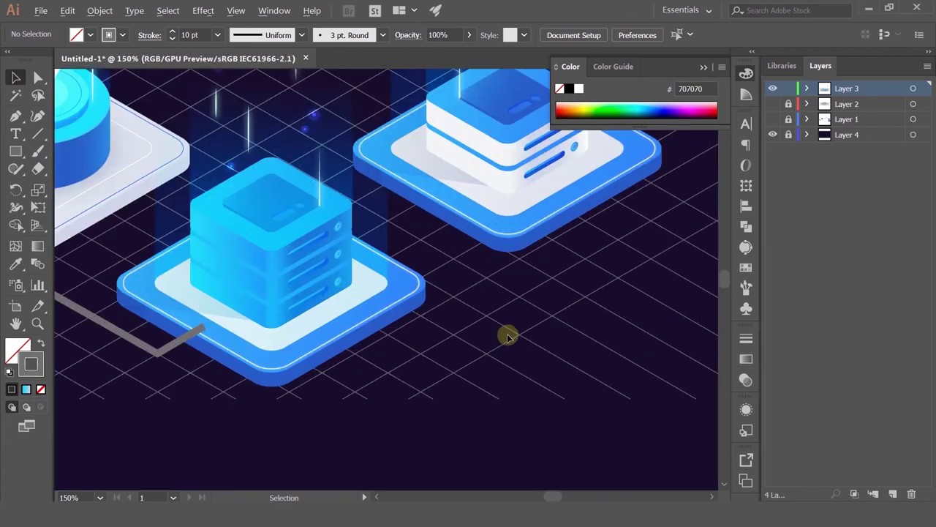
click(16, 116)
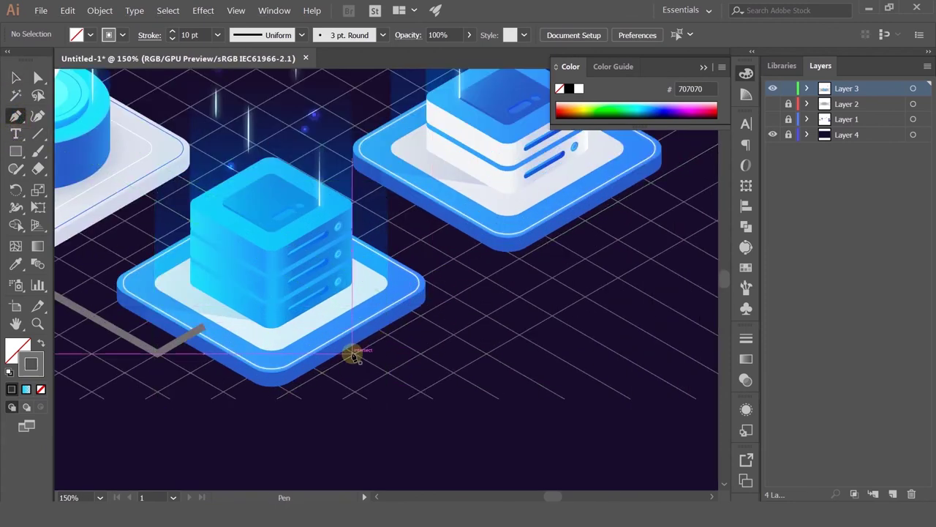
click(575, 214)
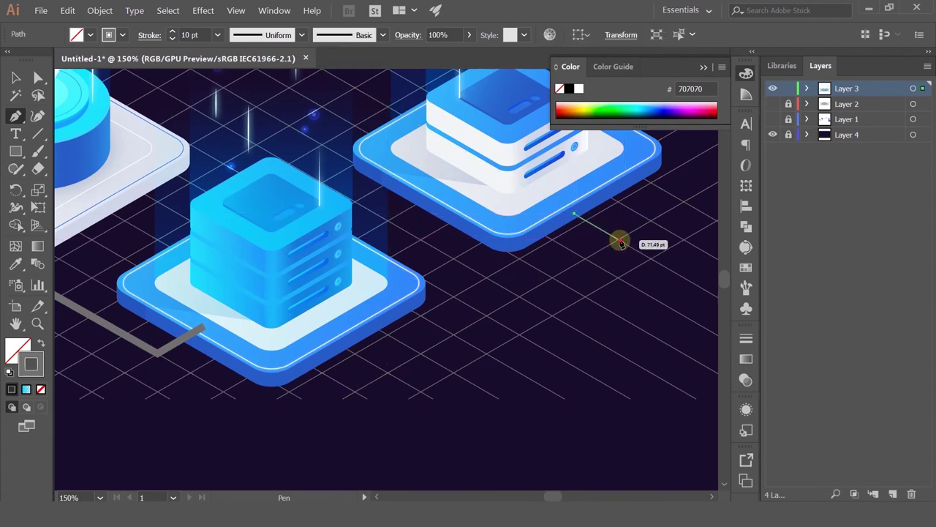
click(620, 240)
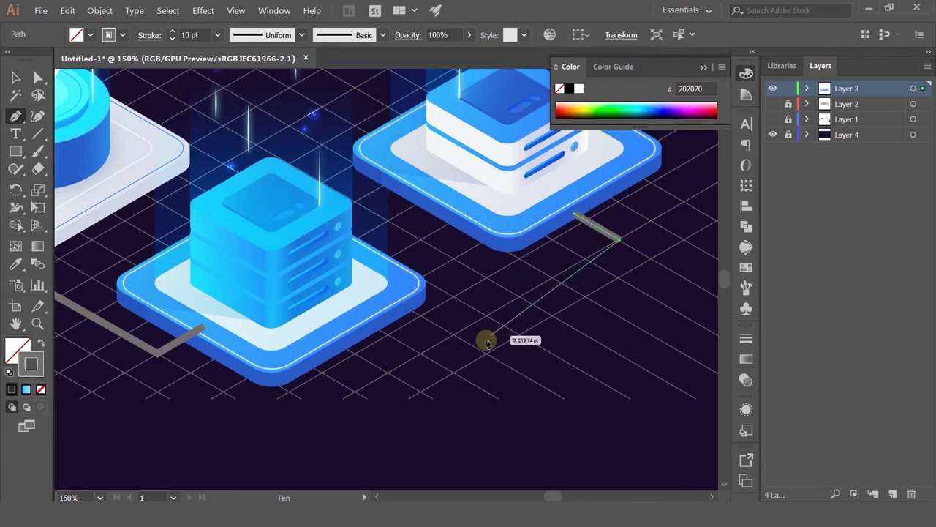
click(387, 373)
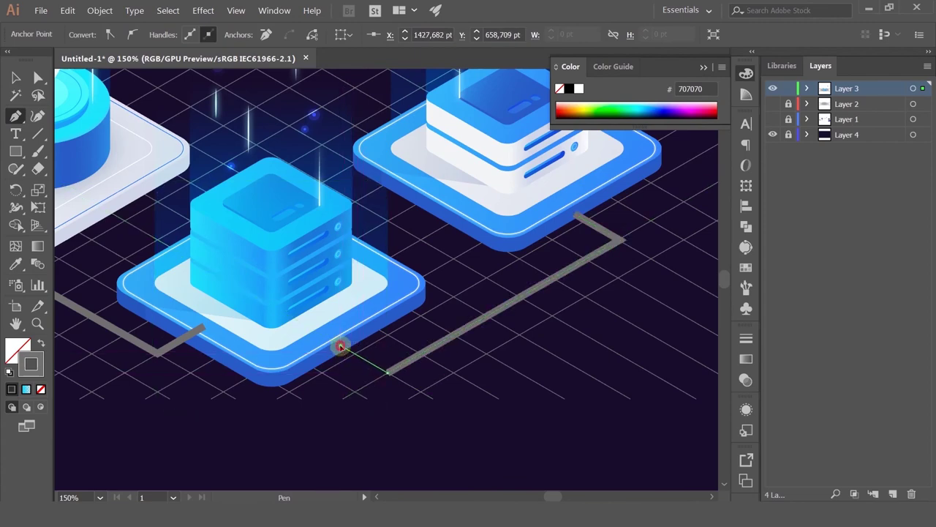
click(341, 345)
key(v)
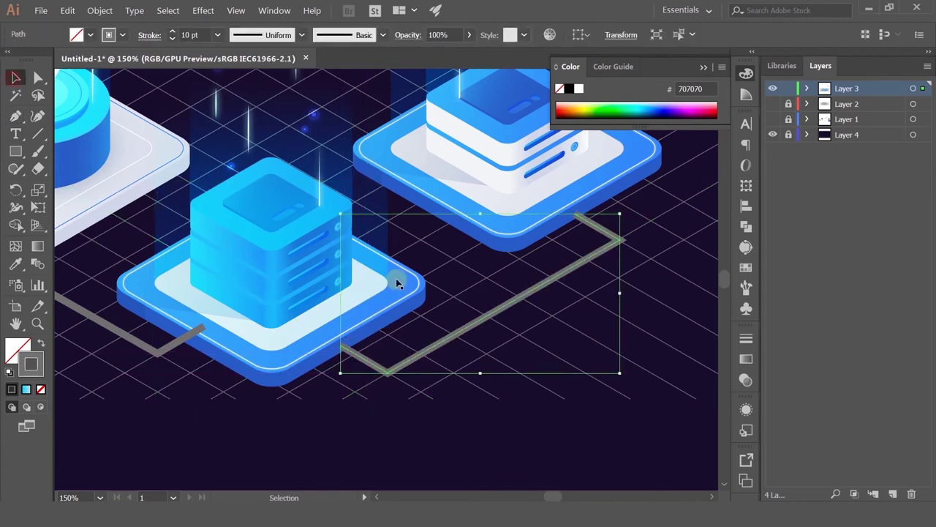
Cut the whole grid group, paste it in place on a new top layer, and hide that layer.
scroll(443, 360, up, 3)
scroll(423, 356, down, 4)
scroll(586, 285, up, 4)
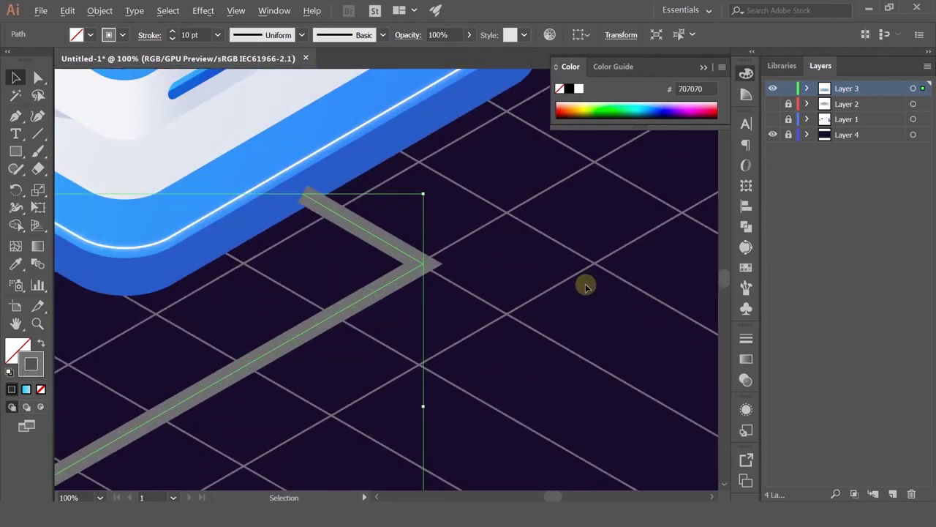
scroll(585, 286, down, 4)
scroll(376, 340, up, 4)
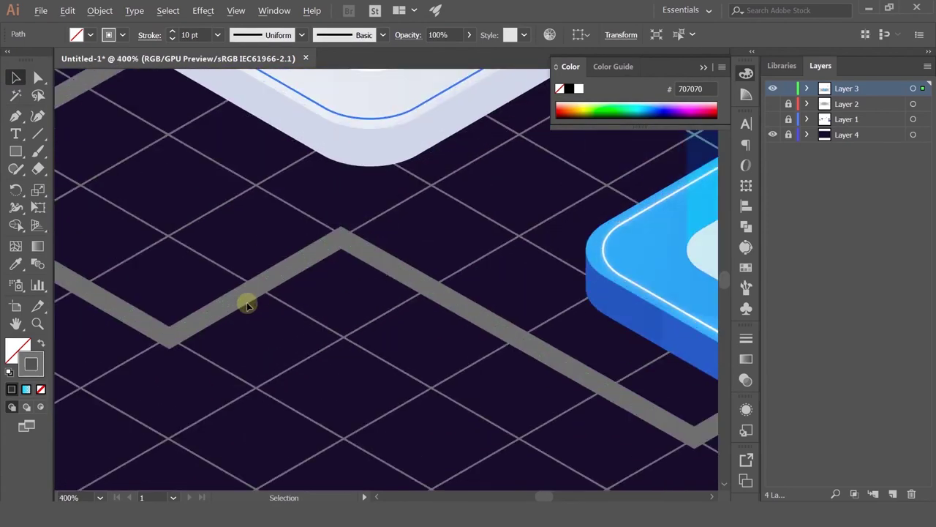
scroll(247, 305, down, 3)
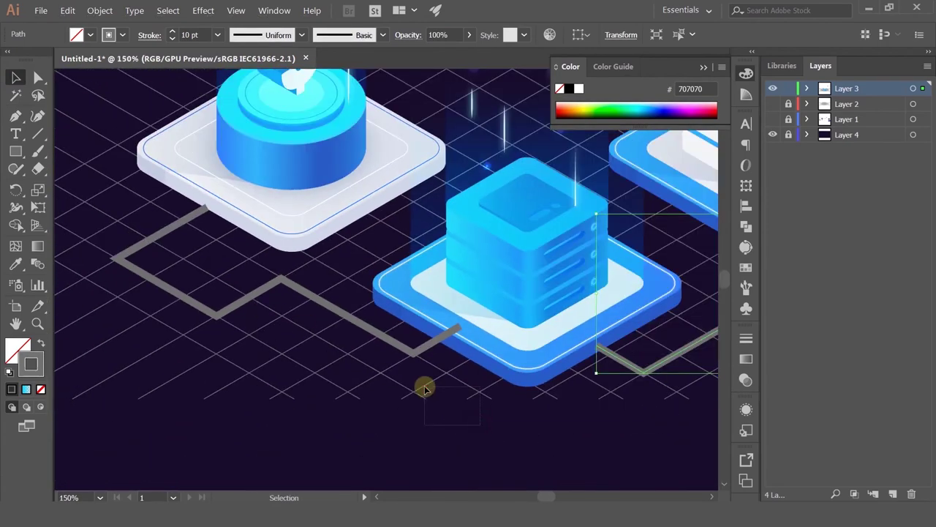
drag(425, 387, 430, 395)
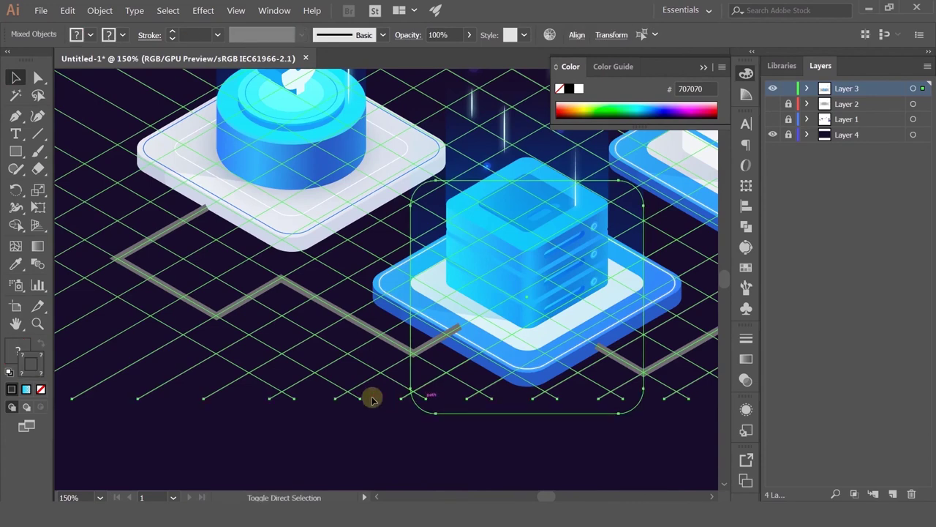
click(293, 432)
drag(245, 379, 245, 379)
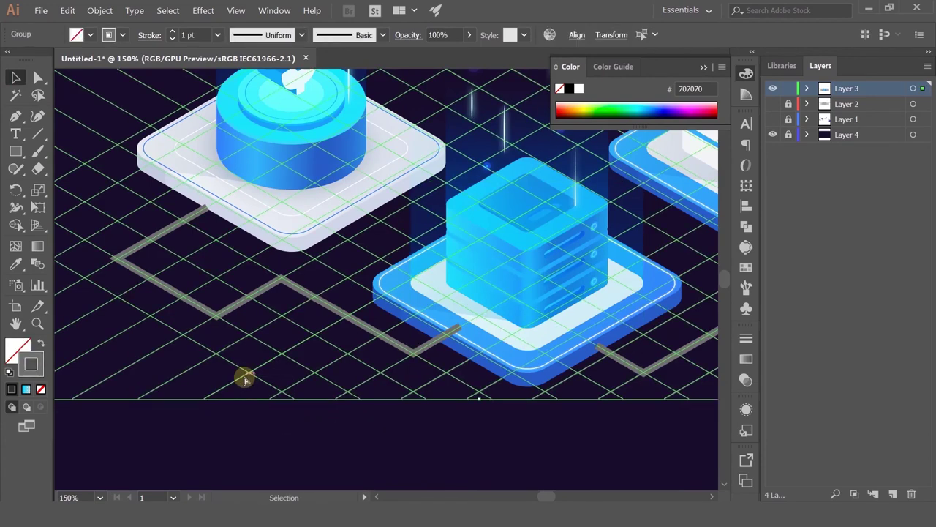
key(Delete)
click(891, 494)
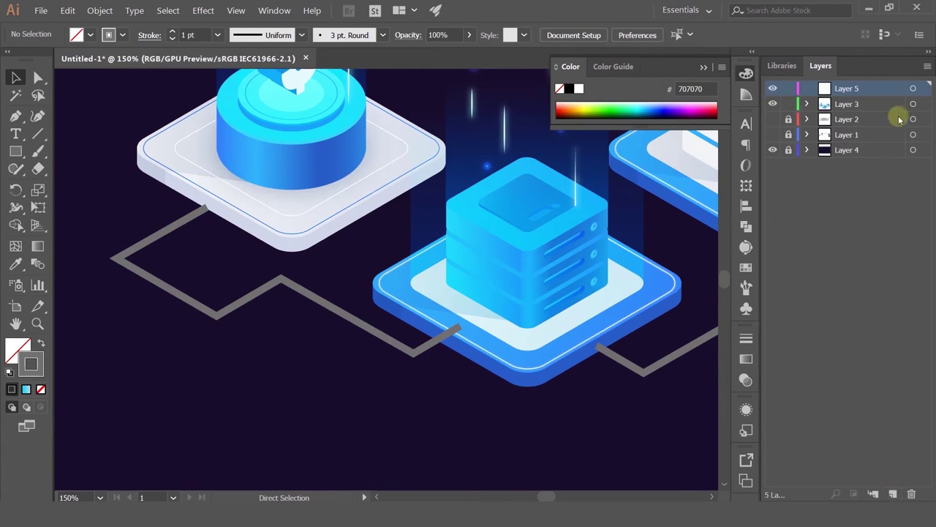
key(ctrl+f)
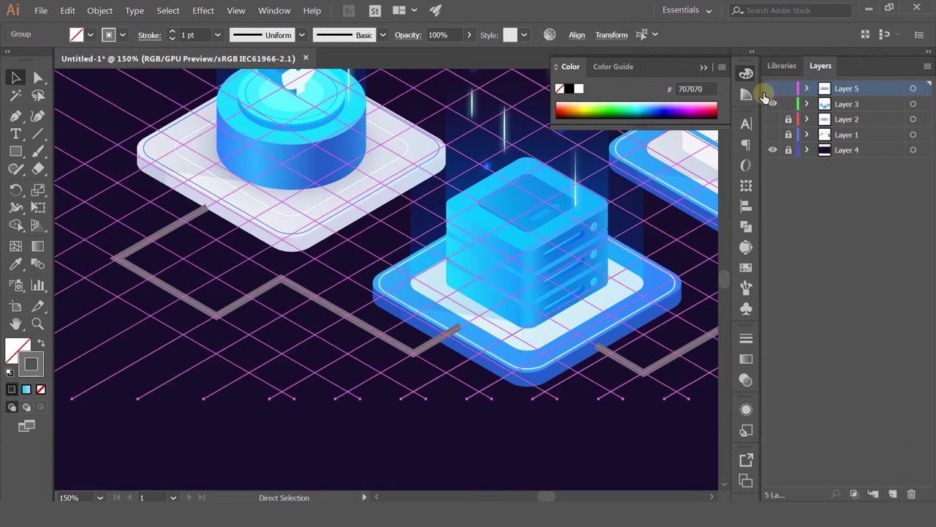
click(345, 444)
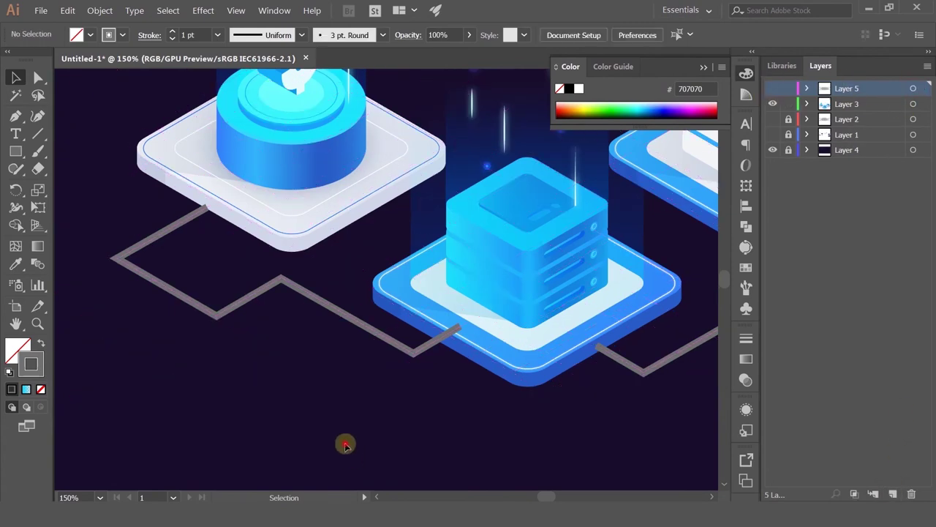
Show the grid's layer again and lock it so that the connector paths can be selected on their own.
click(322, 275)
click(774, 89)
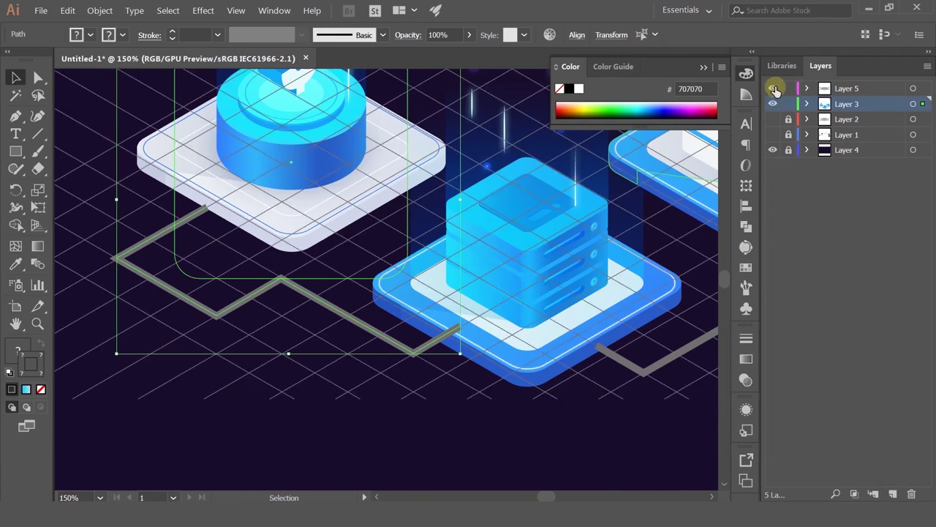
scroll(156, 293, up, 1)
click(204, 313)
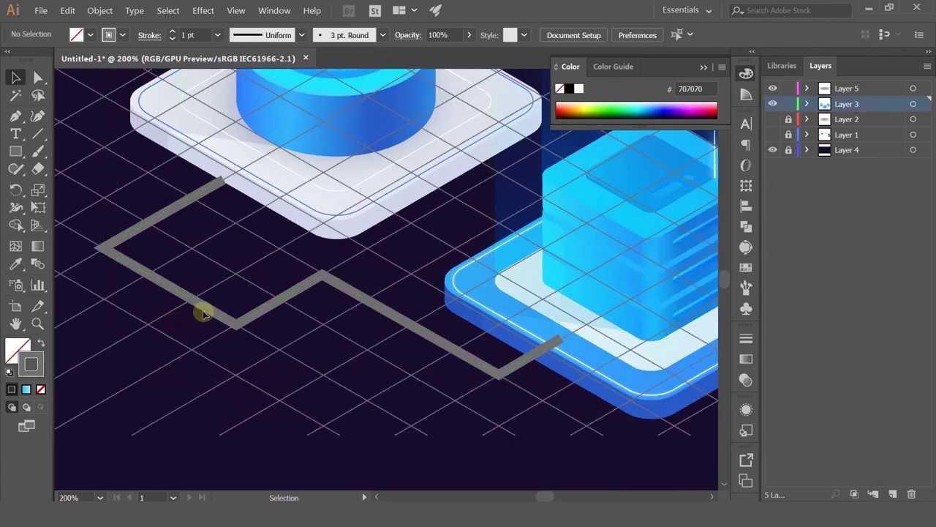
click(212, 315)
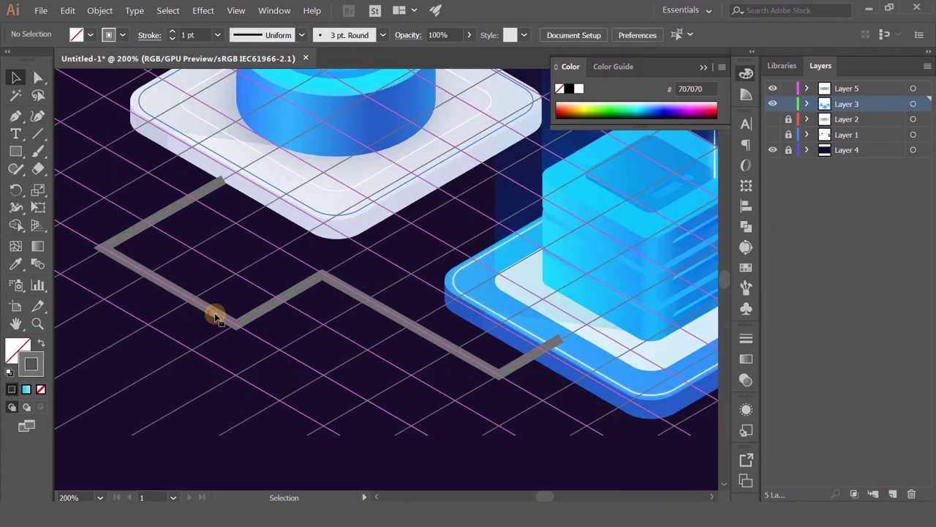
click(159, 287)
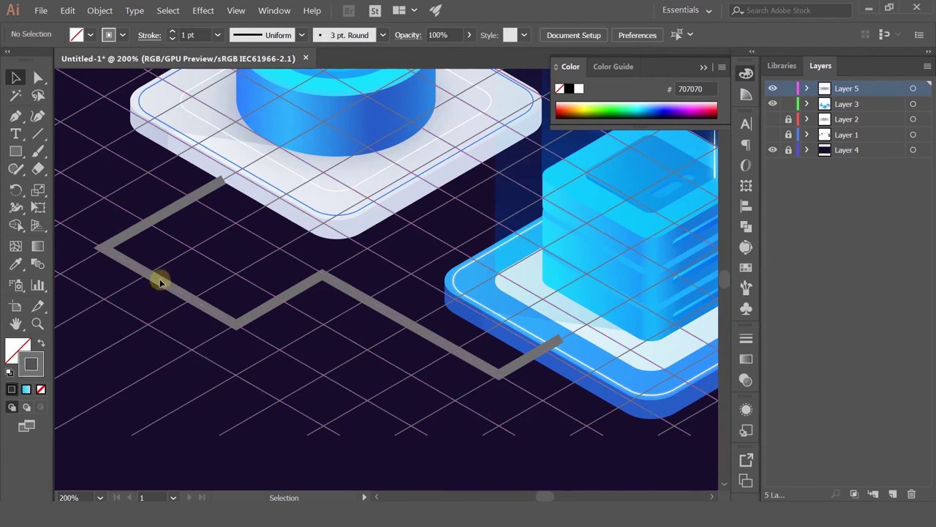
click(788, 89)
Move the anchor at the zigzag connector's first lower corner exactly onto the grid line intersection.
click(127, 268)
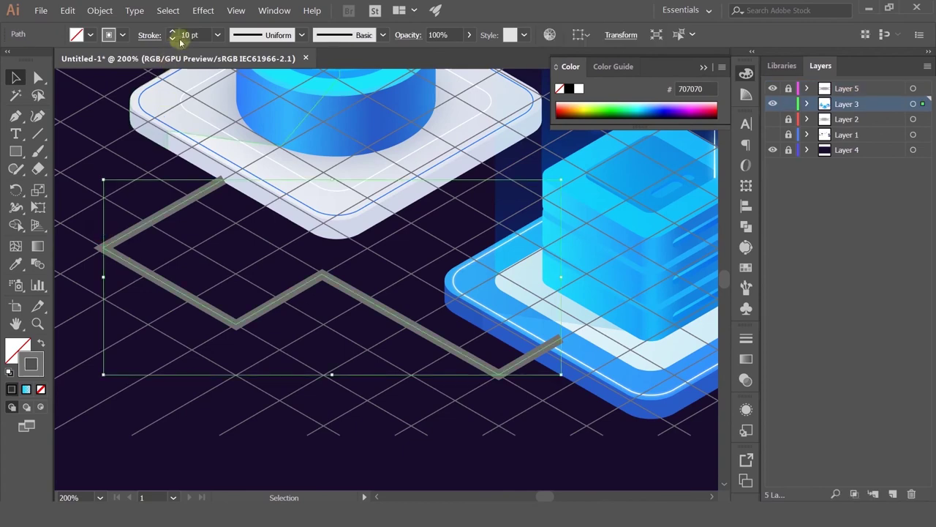
scroll(201, 34, down, 10)
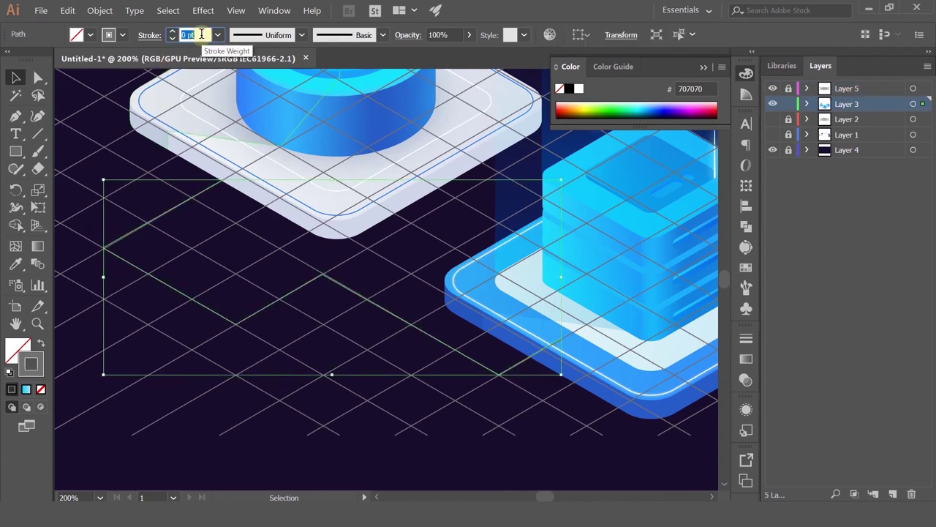
scroll(237, 313, up, 4)
scroll(245, 374, up, 4)
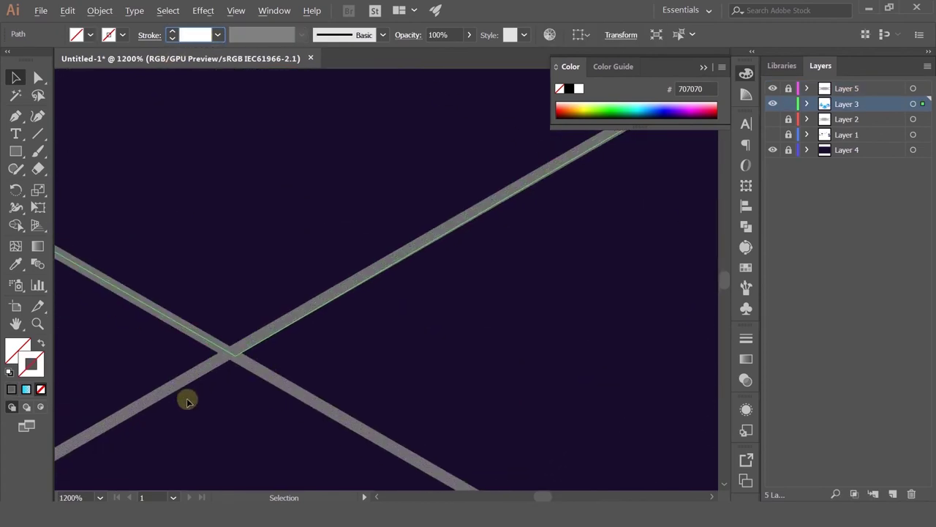
click(40, 78)
click(262, 376)
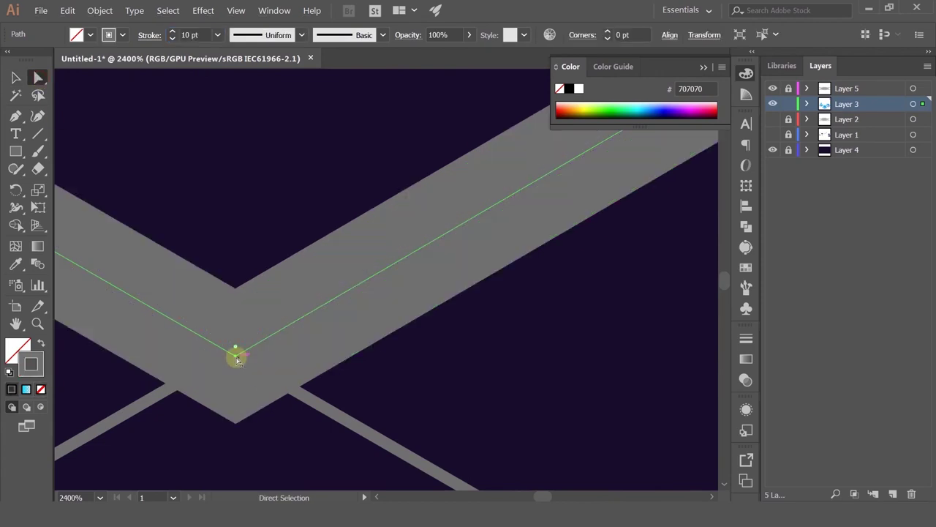
drag(236, 359, 230, 351)
Give the zigzag connector a blue #488aff stroke with a weight of 2 pt.
click(15, 77)
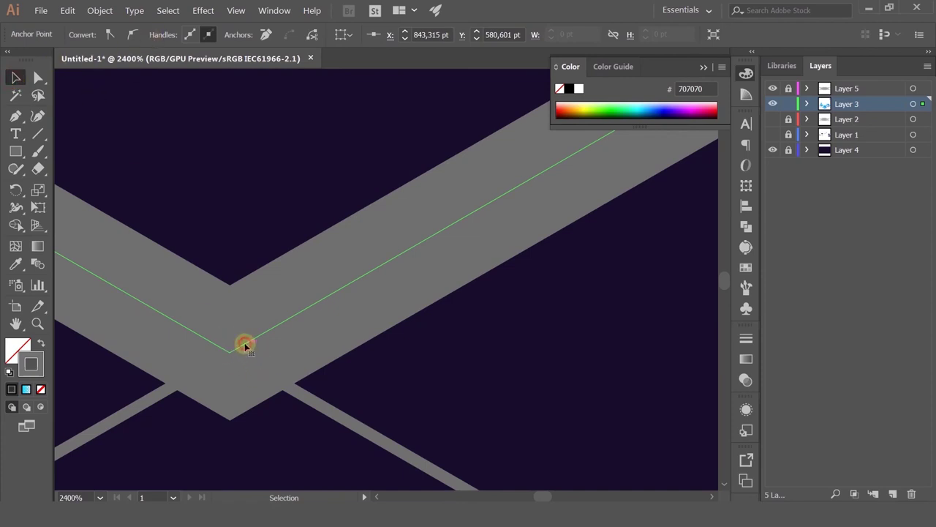
click(245, 346)
text(0)
key(Return)
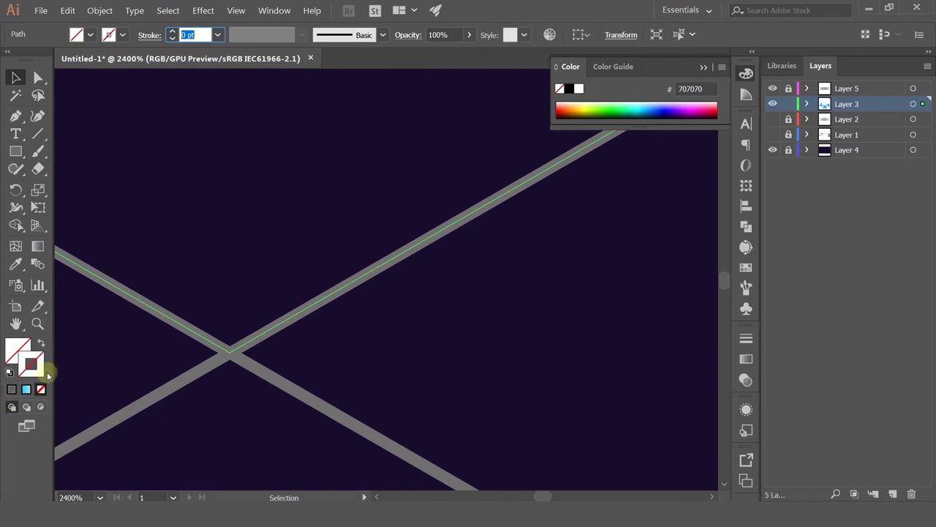
double_click(33, 367)
drag(447, 161, 537, 110)
click(748, 125)
click(196, 34)
text(2)
key(Return)
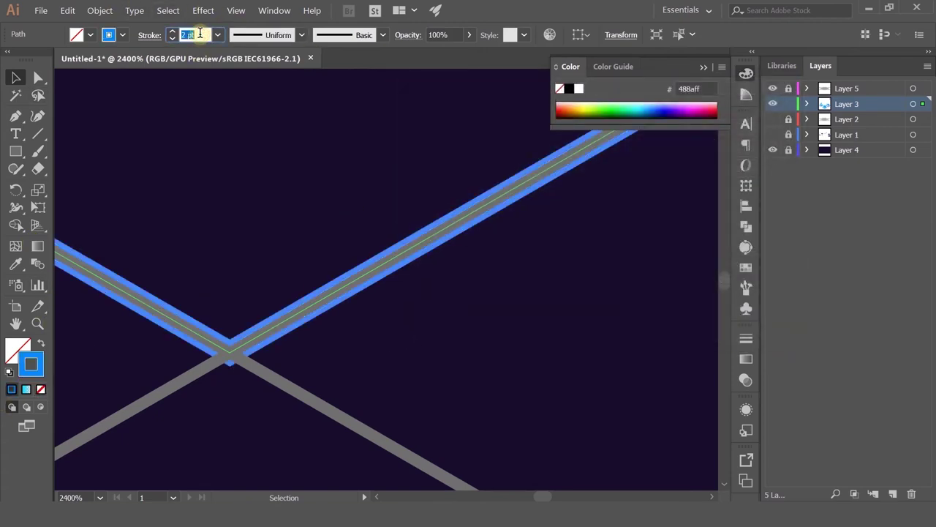
Reduce the zigzag connector's stroke weight to 1 pt and move Layer 3 above the grid's layer.
click(15, 77)
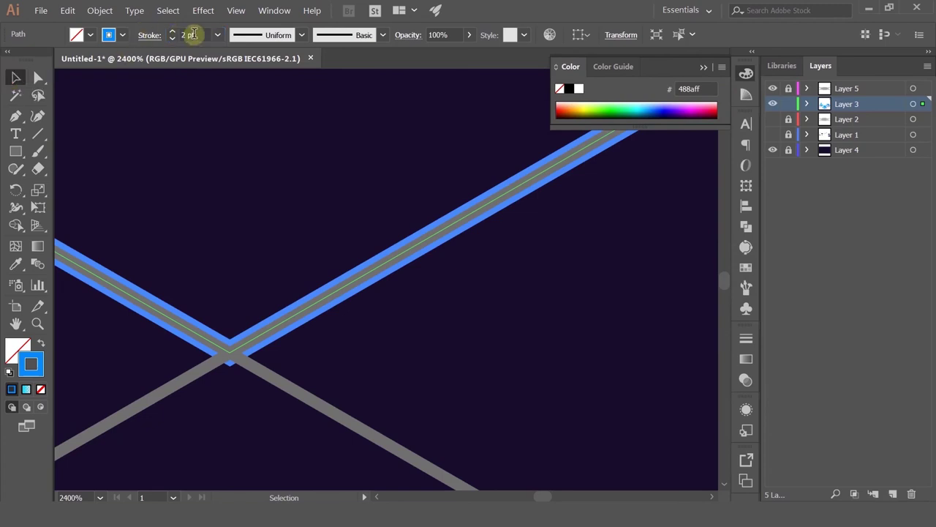
scroll(194, 35, down, 1)
drag(834, 108, 838, 88)
key(ctrl+minus)
key(ctrl+minus)
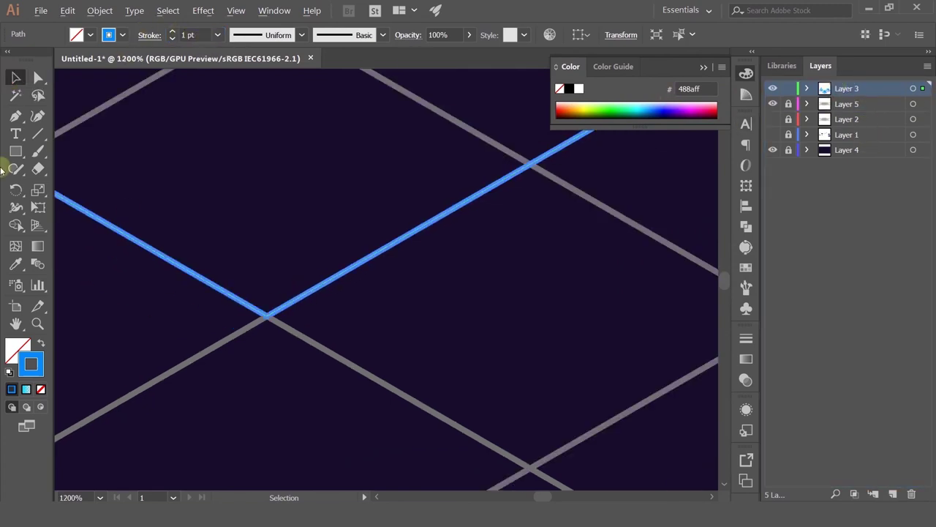
Move the anchor at the zigzag connector's leftmost corner exactly onto the grid line intersection.
drag(408, 219, 826, 292)
drag(451, 217, 711, 479)
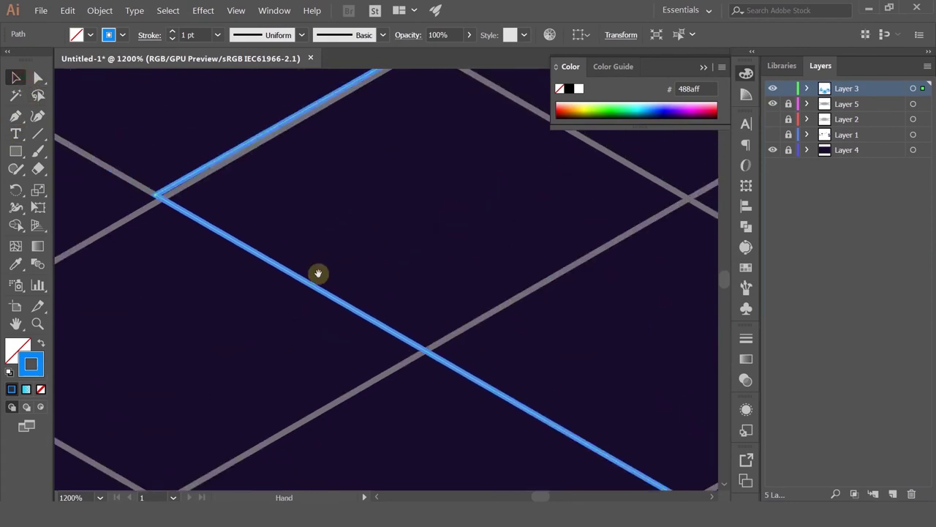
drag(317, 274, 345, 300)
scroll(161, 213, up, 2)
scroll(165, 220, up, 1)
click(38, 78)
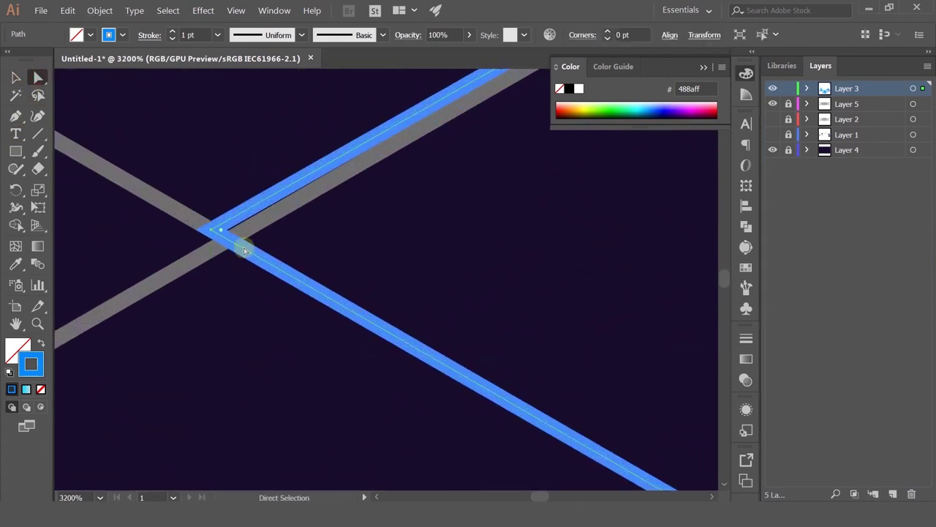
mouse_move(212, 233)
mouse_down()
mouse_move(255, 265)
mouse_move(228, 241)
mouse_up()
Move the anchor at the zigzag connector's upper middle corner exactly onto the grid line intersection.
scroll(288, 263, down, 3)
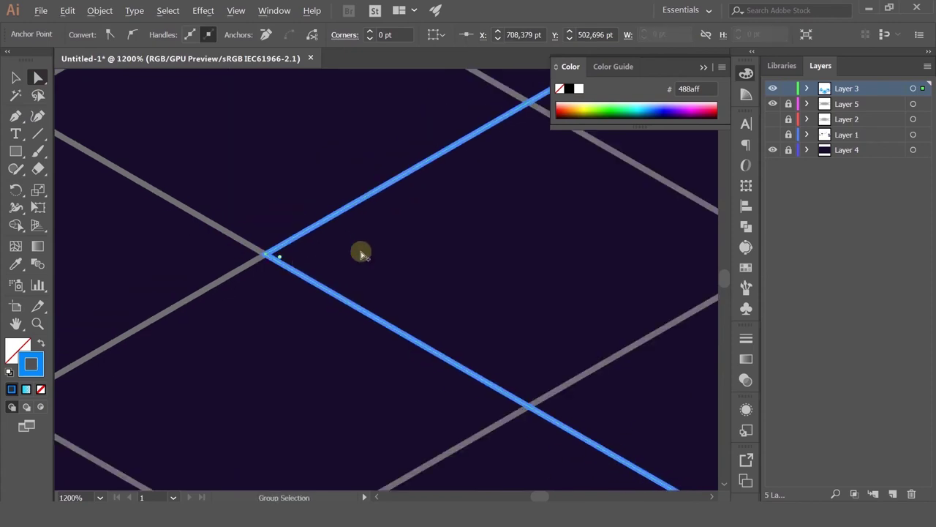
drag(446, 230, 199, 403)
drag(497, 227, 296, 329)
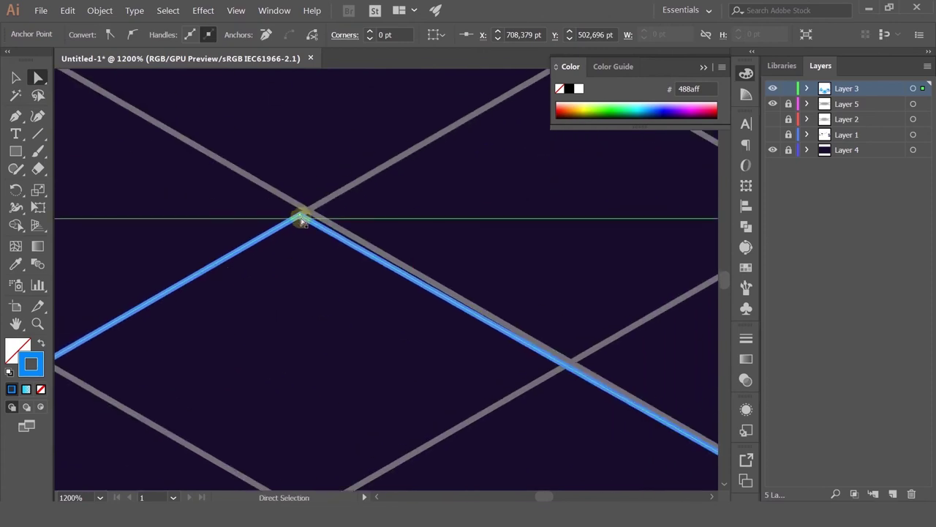
key(ctrl+plus)
key(ctrl+plus)
key(ctrl+plus)
drag(297, 239, 319, 226)
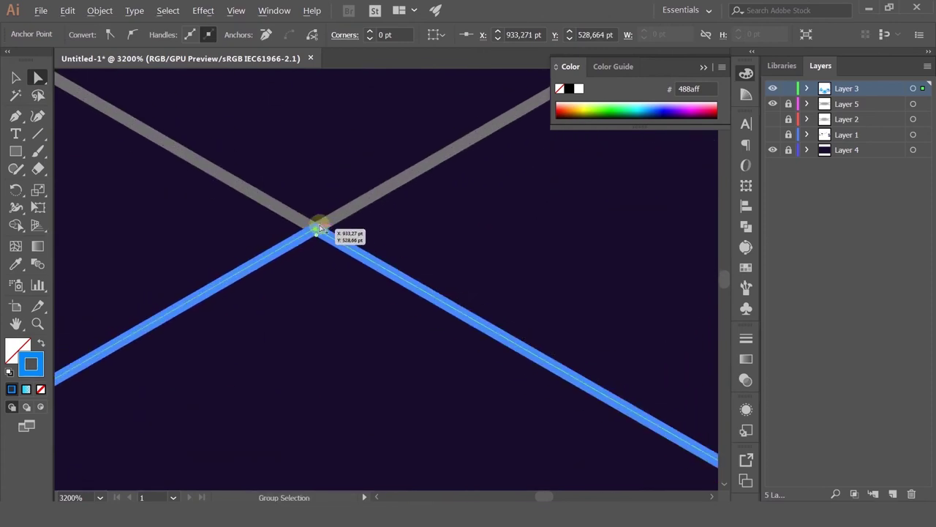
Move the anchor at the zigzag connector's last lower corner, near the cyan server platform, onto the grid line intersection.
scroll(320, 226, down, 2)
drag(490, 341, 347, 182)
drag(643, 351, 163, 140)
scroll(316, 223, up, 6)
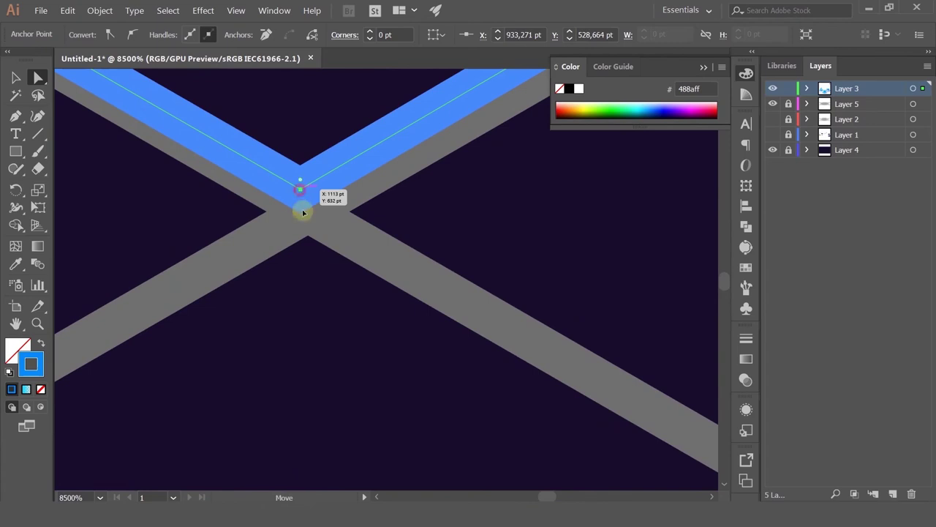
mouse_move(304, 212)
mouse_down()
mouse_move(313, 210)
mouse_move(226, 221)
mouse_move(307, 211)
mouse_up()
Shorten the zigzag connector's end at the cyan server platform onto the grid line, at about X 1153.75 pt, Y 609.19 pt.
key(ctrl+minus)
key(ctrl+minus)
drag(476, 182, 251, 467)
drag(471, 267, 112, 315)
drag(391, 249, 299, 394)
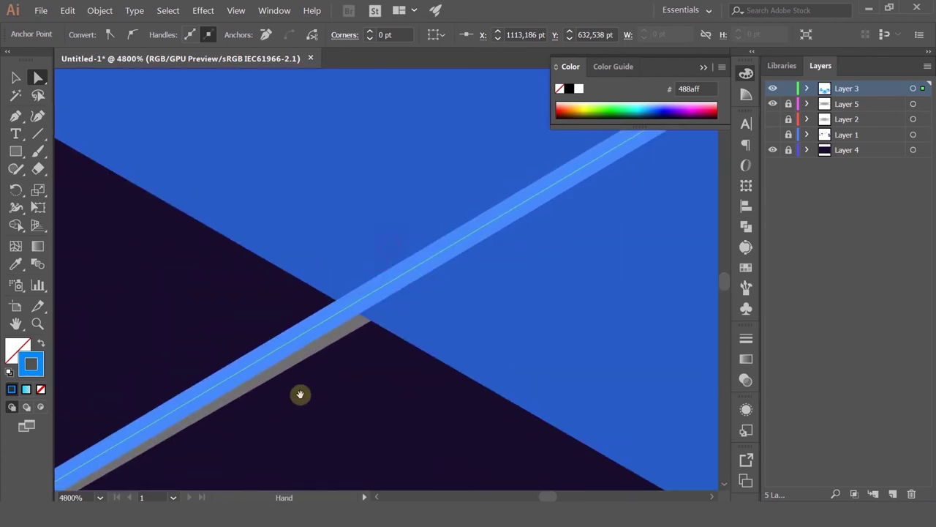
key(ctrl+minus)
key(ctrl+minus)
key(ctrl+minus)
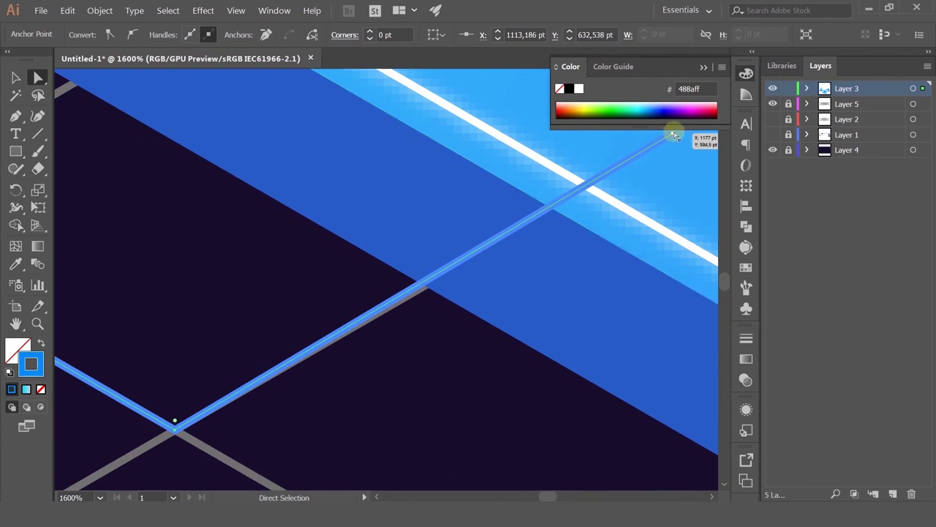
drag(673, 135, 484, 241)
scroll(490, 249, up, 2)
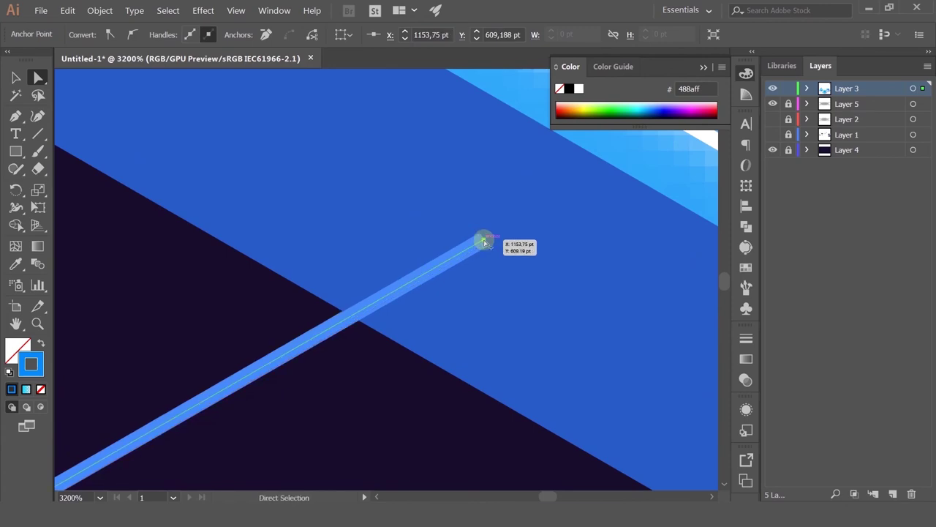
Recolor the stroke of the gray connector between the two server platforms to light blue 5a96ff.
scroll(484, 241, down, 4)
drag(499, 334, 167, 178)
drag(691, 364, 190, 373)
drag(515, 173, 299, 284)
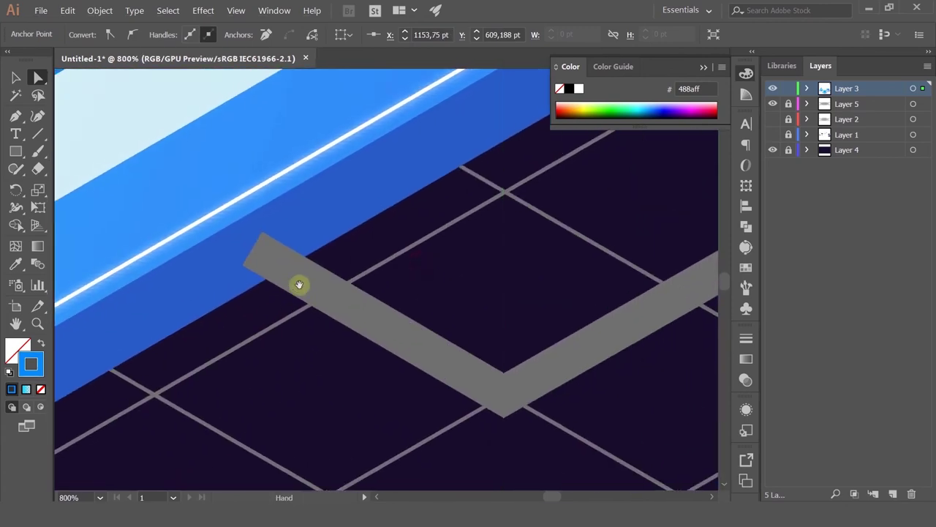
key(ctrl+a)
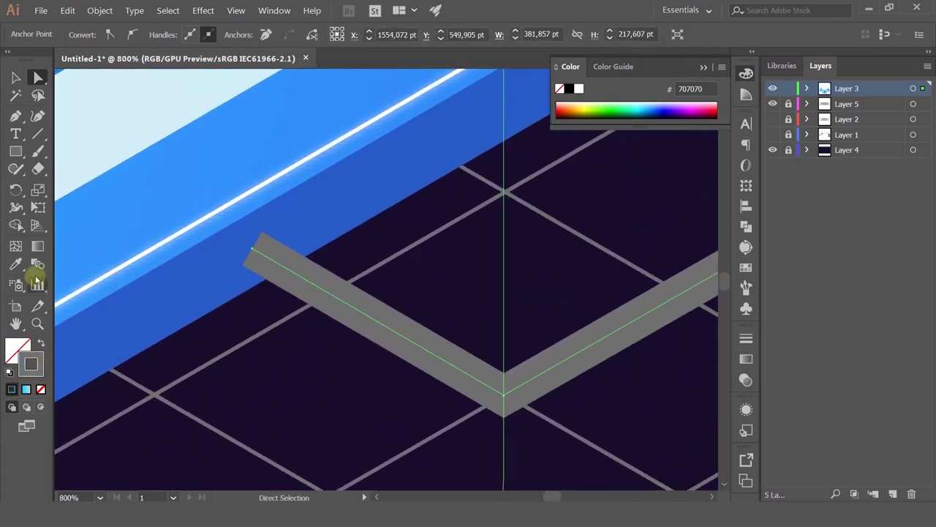
double_click(33, 370)
drag(508, 163, 522, 106)
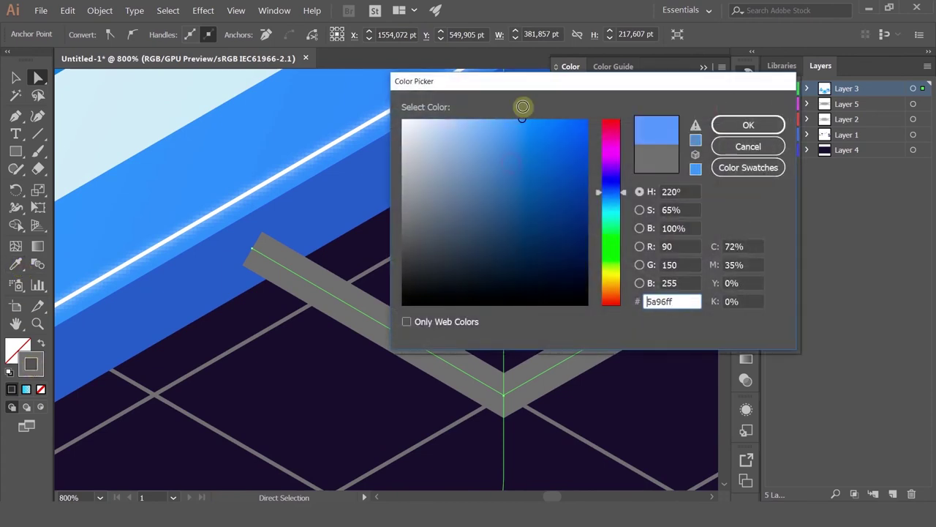
key(Return)
Reduce the stroke weight of the connector between the two server platforms to 1 pt.
key(v)
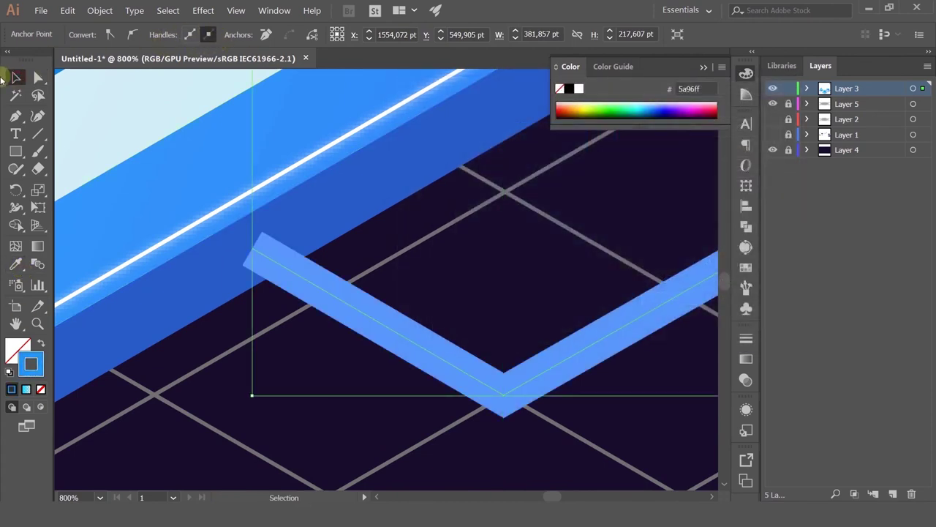
click(366, 319)
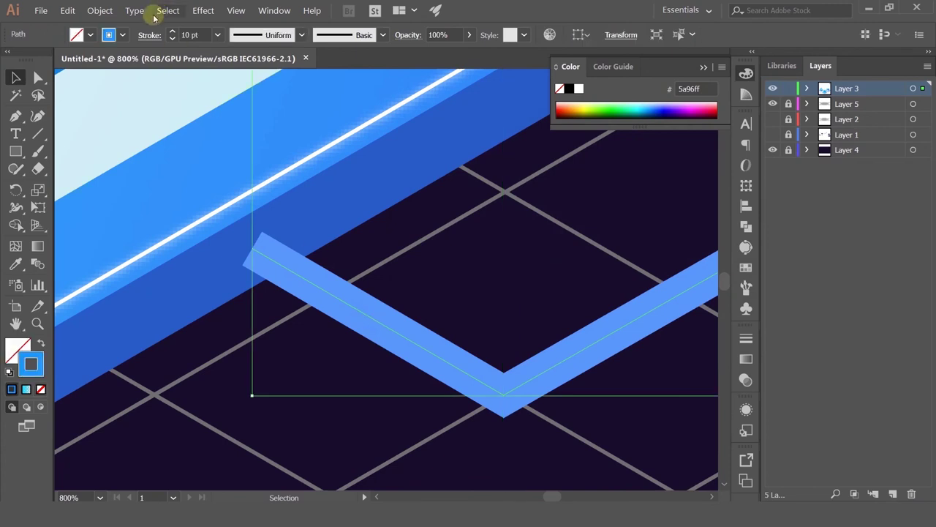
click(202, 36)
scroll(202, 35, down, 8)
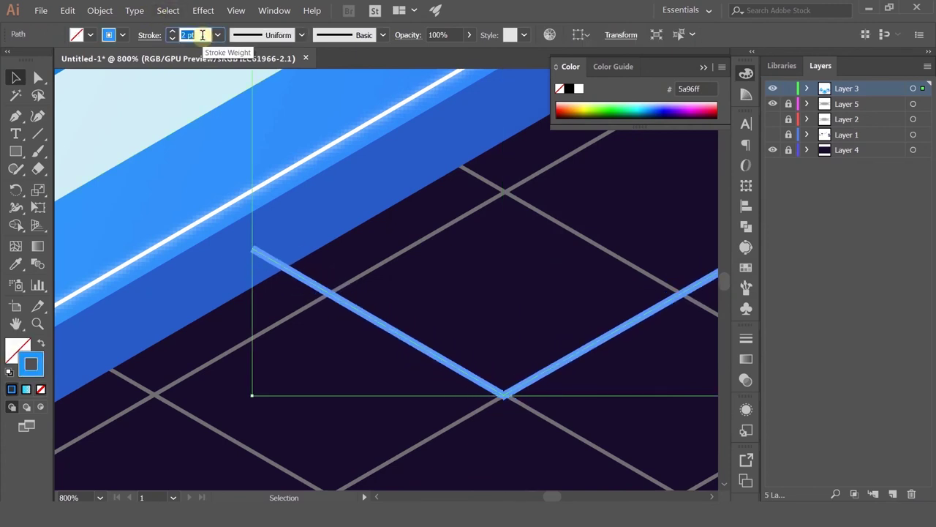
click(38, 77)
scroll(468, 388, up, 3)
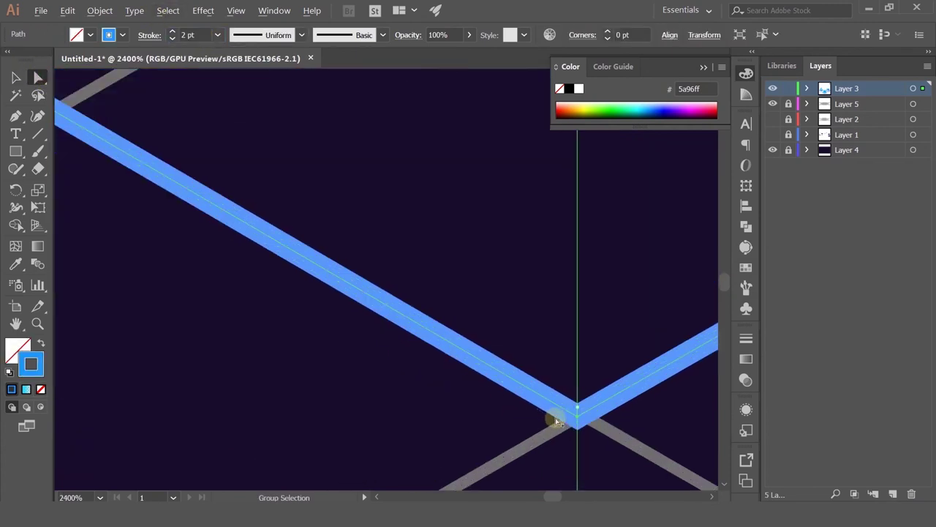
scroll(588, 433, up, 2)
scroll(196, 34, down, 1)
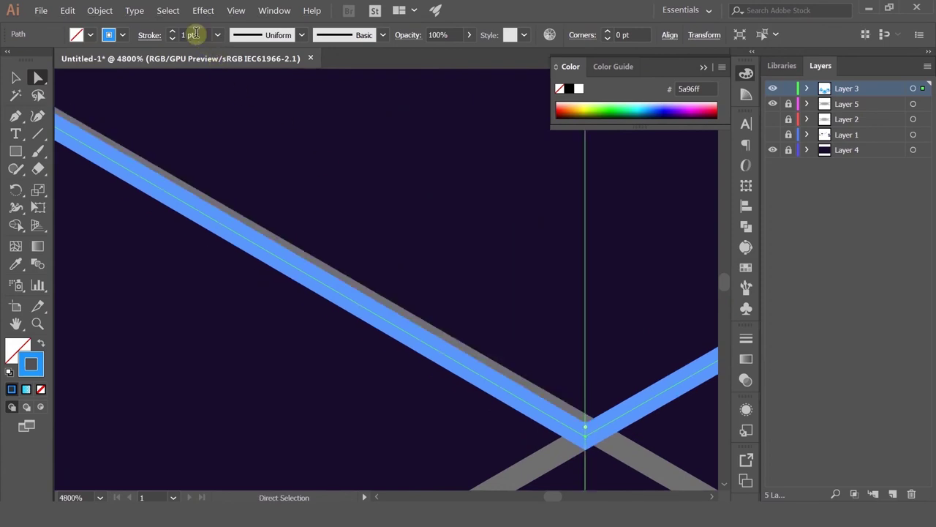
Move the lower corner anchor of the connector between the server platforms exactly onto the grid line intersection.
mouse_move(585, 437)
mouse_down()
mouse_move(600, 416)
mouse_move(595, 438)
mouse_up()
key(shift+x)
drag(629, 370, 186, 317)
drag(414, 296, 343, 387)
scroll(509, 230, down, 3)
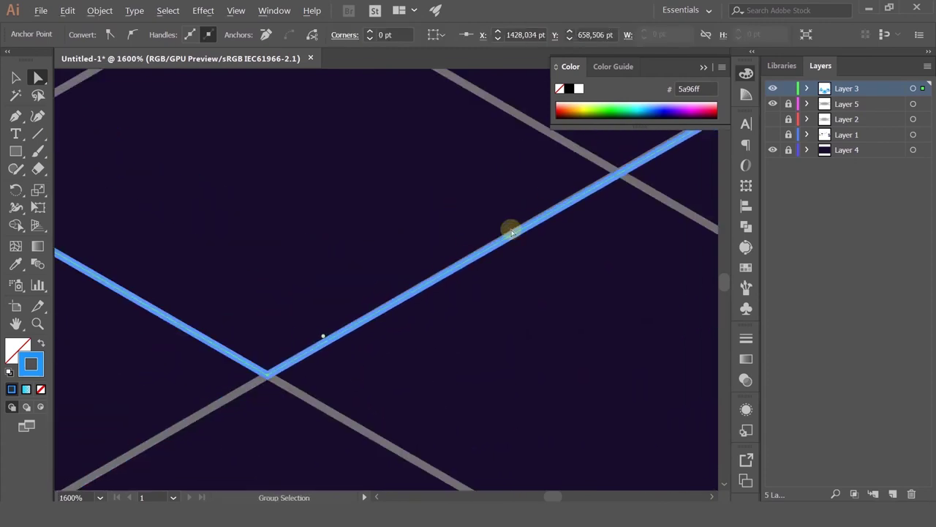
Move the rightmost corner anchor of the connector between the server platforms exactly onto the grid line intersection.
drag(498, 235, 272, 354)
drag(535, 251, 223, 430)
drag(476, 270, 392, 364)
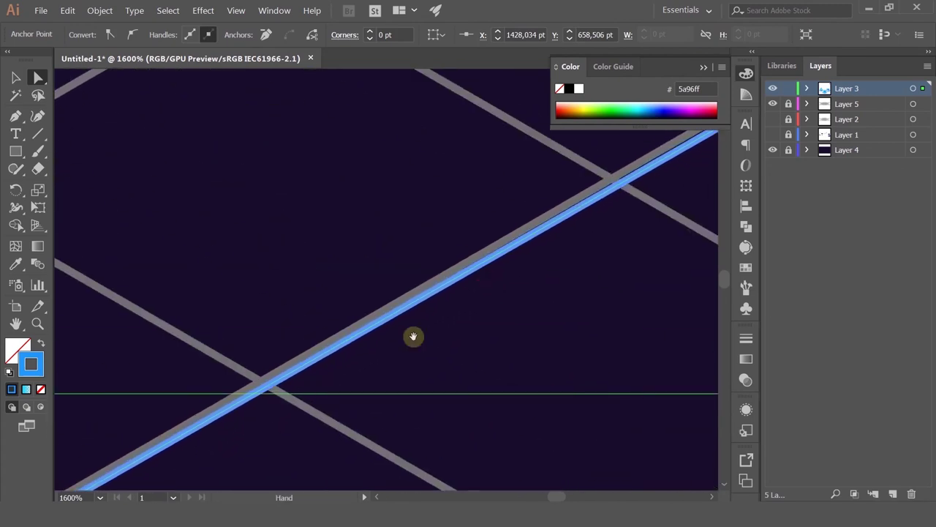
drag(560, 255, 326, 353)
scroll(498, 267, down, 3)
scroll(591, 192, up, 8)
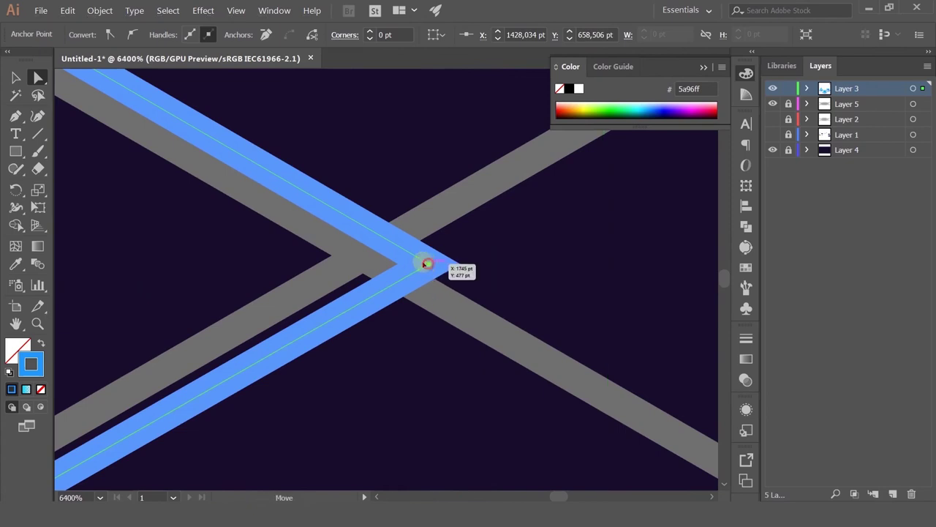
drag(427, 263, 357, 325)
Move the connector's end anchor at the white server's platform onto the grid line, at about X 1680.75 pt, Y 440.79 pt.
scroll(366, 257, down, 1)
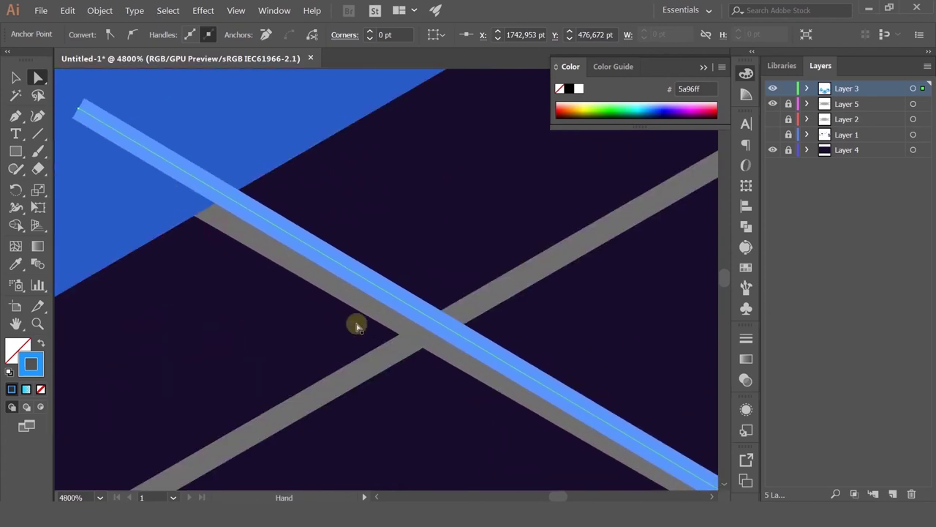
drag(80, 109, 128, 105)
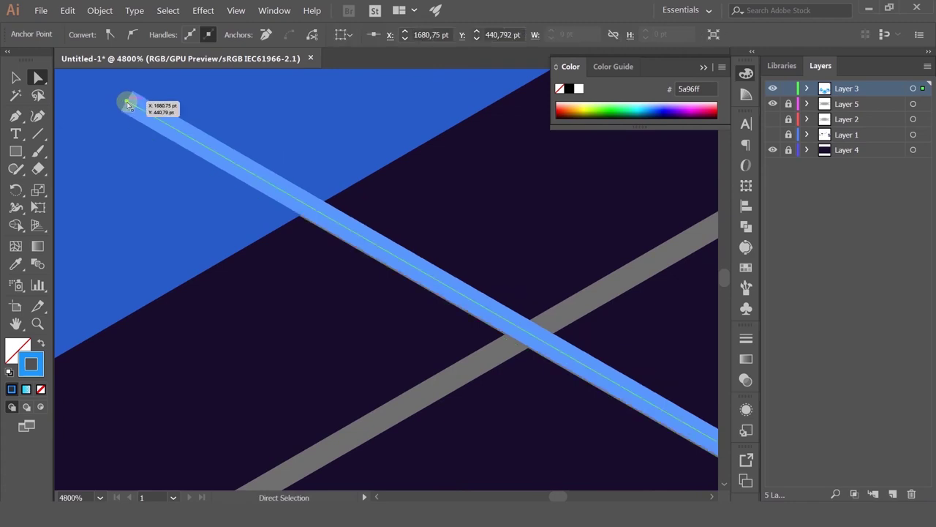
scroll(294, 248, down, 10)
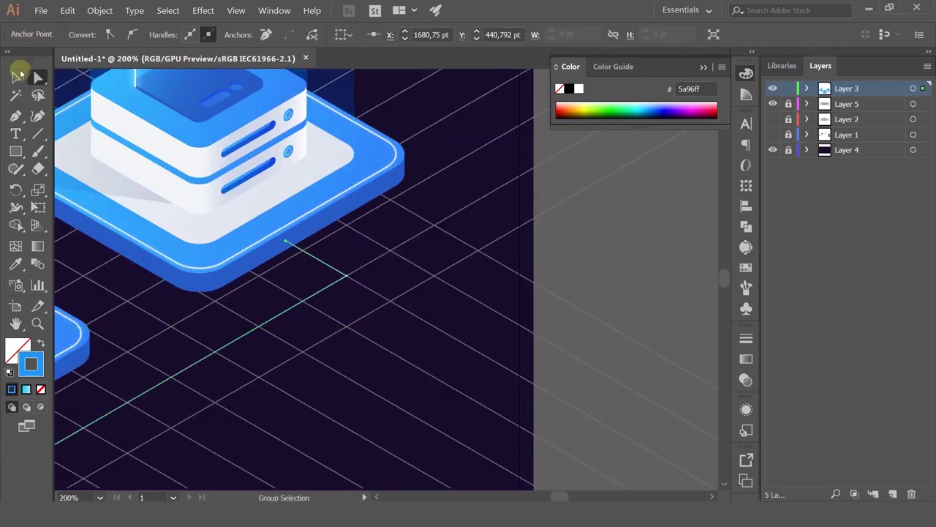
Hide Layer 5, which holds the isometric grid.
click(15, 76)
drag(410, 269, 580, 256)
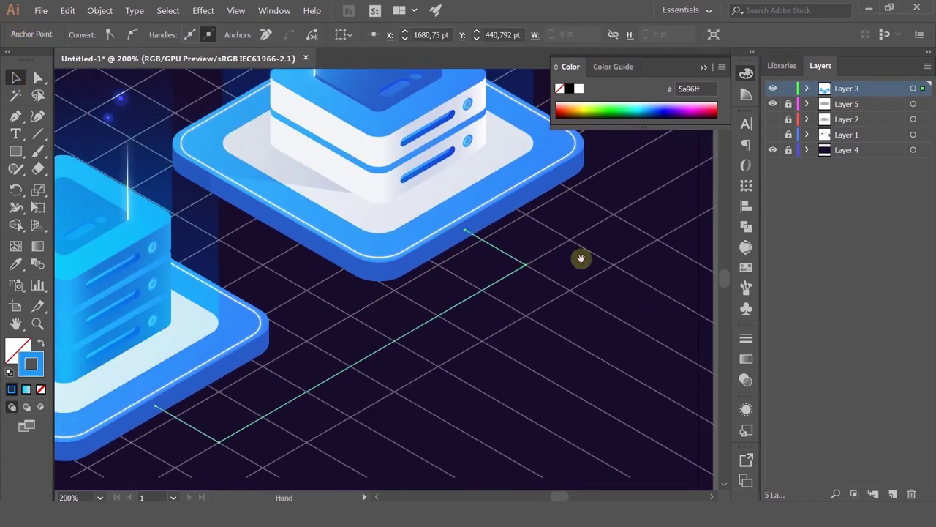
click(773, 104)
scroll(552, 297, down, 3)
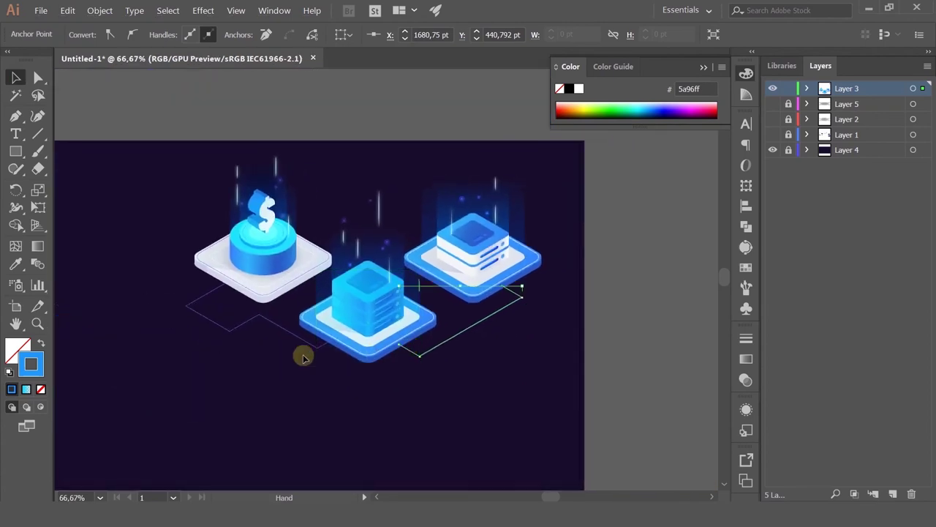
Try to round the corners of the zigzag connector alone.
scroll(303, 357, up, 3)
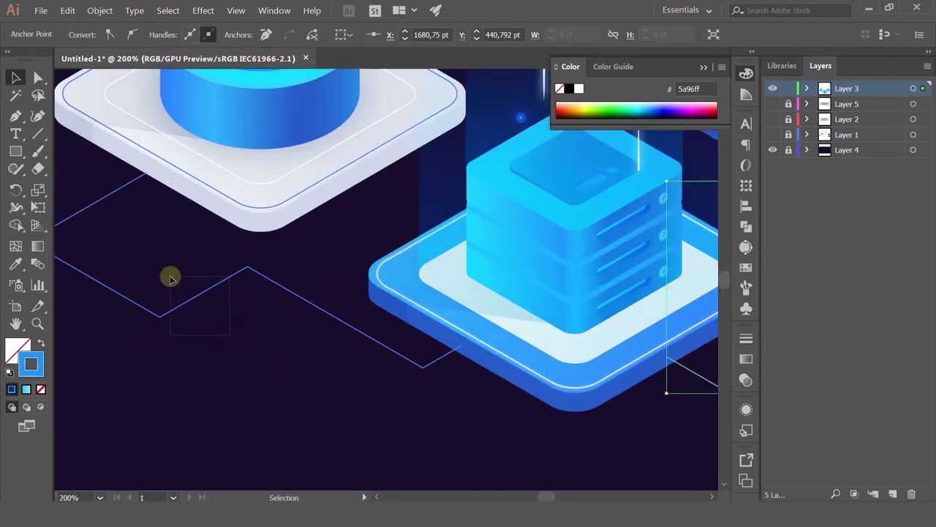
drag(170, 279, 167, 276)
click(38, 79)
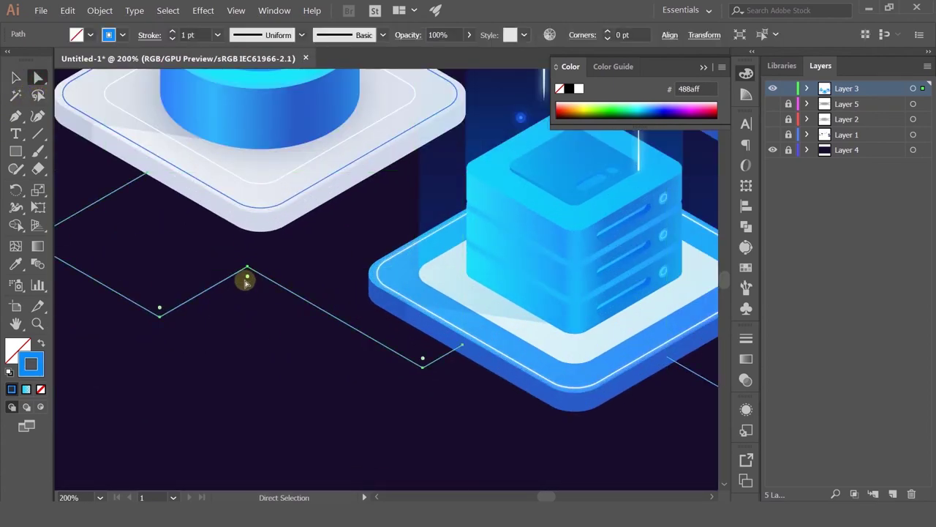
mouse_move(245, 275)
mouse_down()
mouse_move(268, 319)
mouse_move(247, 278)
mouse_move(249, 286)
mouse_up()
click(265, 324)
scroll(266, 324, down, 2)
drag(358, 353, 324, 351)
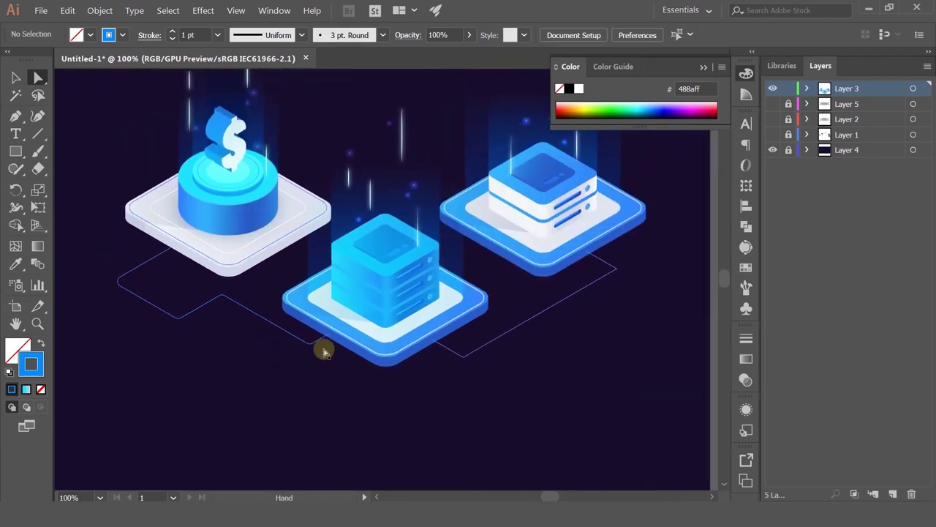
key(ctrl+z)
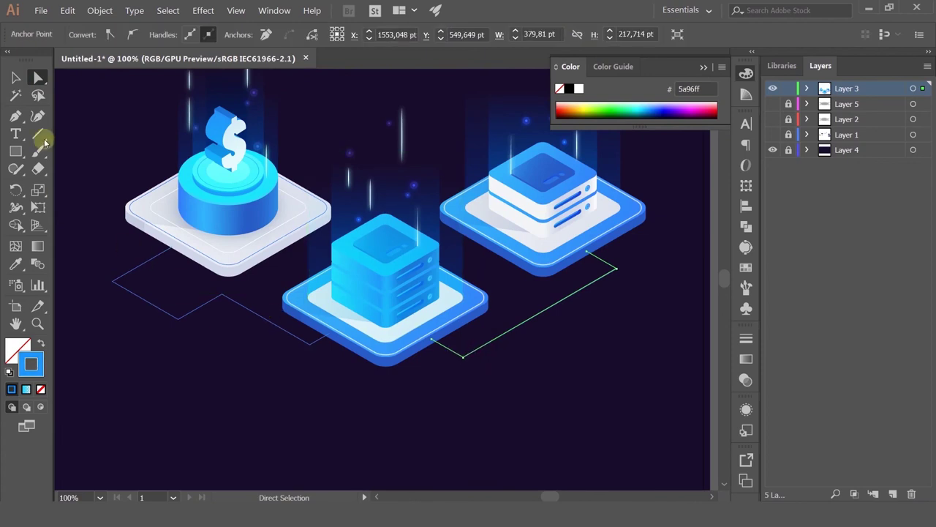
Select both connectors and round all their corners together to a radius of about 13.8 pt.
click(16, 78)
click(172, 310)
shift+click(523, 323)
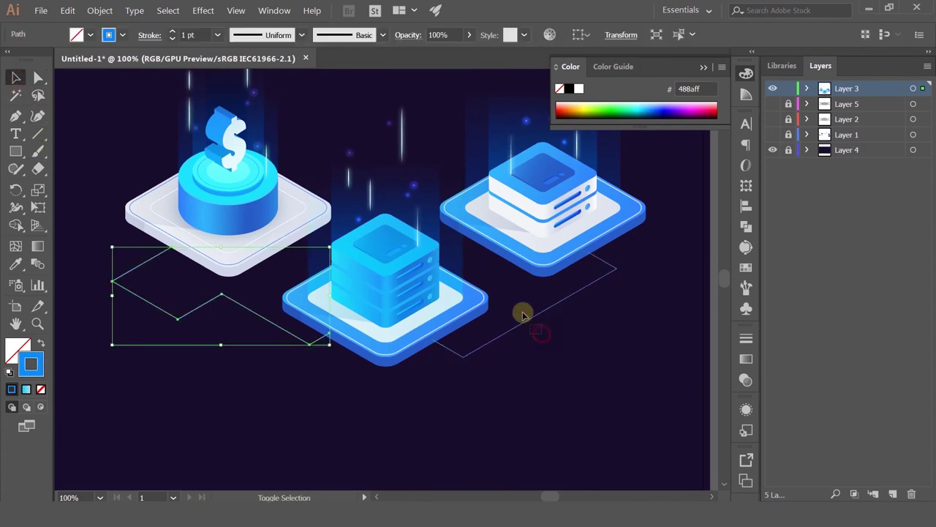
click(39, 78)
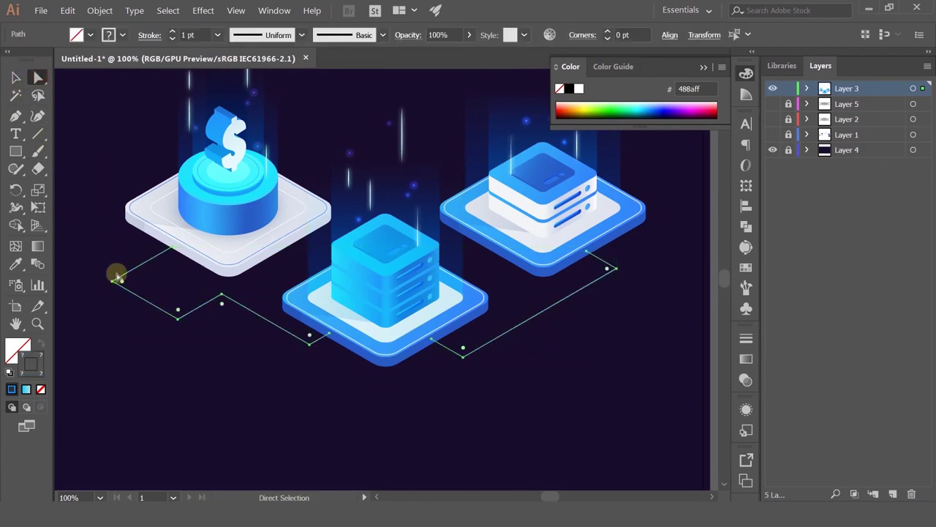
mouse_move(125, 287)
mouse_down()
mouse_move(136, 285)
mouse_move(121, 282)
mouse_up()
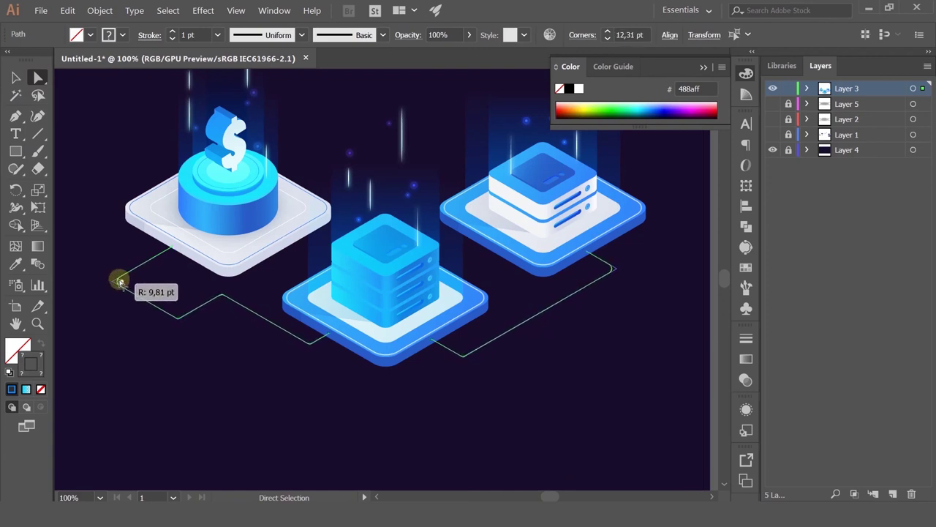
click(320, 380)
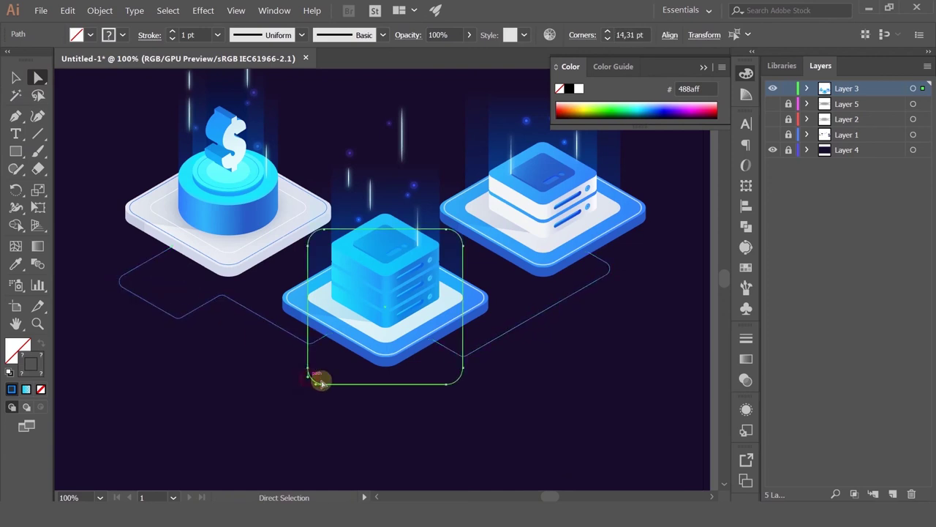
click(190, 390)
click(123, 278)
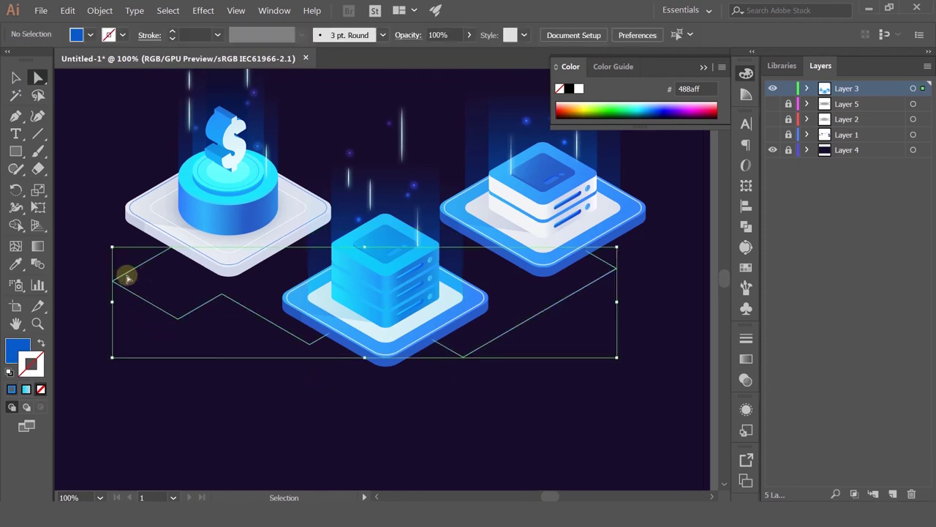
drag(126, 280, 124, 278)
click(196, 359)
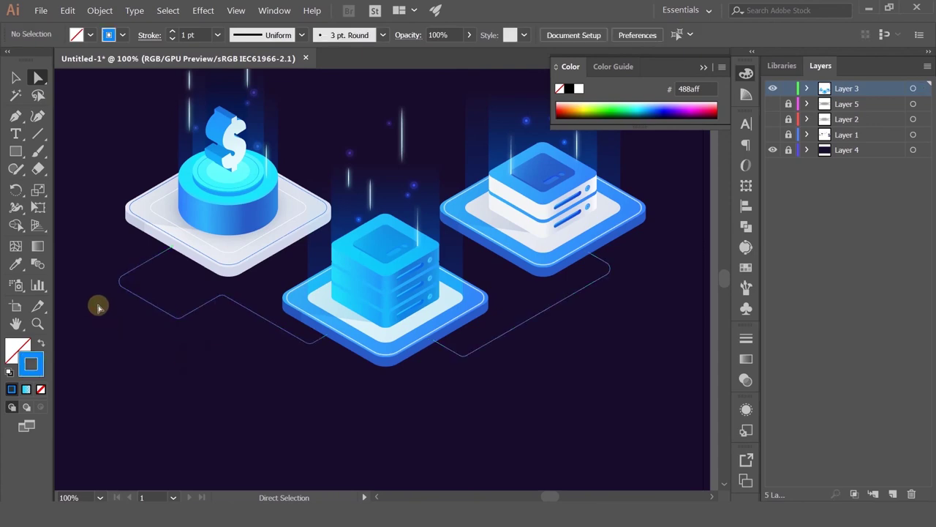
Compare the rounding of the zigzag connector's outermost corner with the corner of the connector below the white server.
scroll(92, 275, up, 2)
click(156, 286)
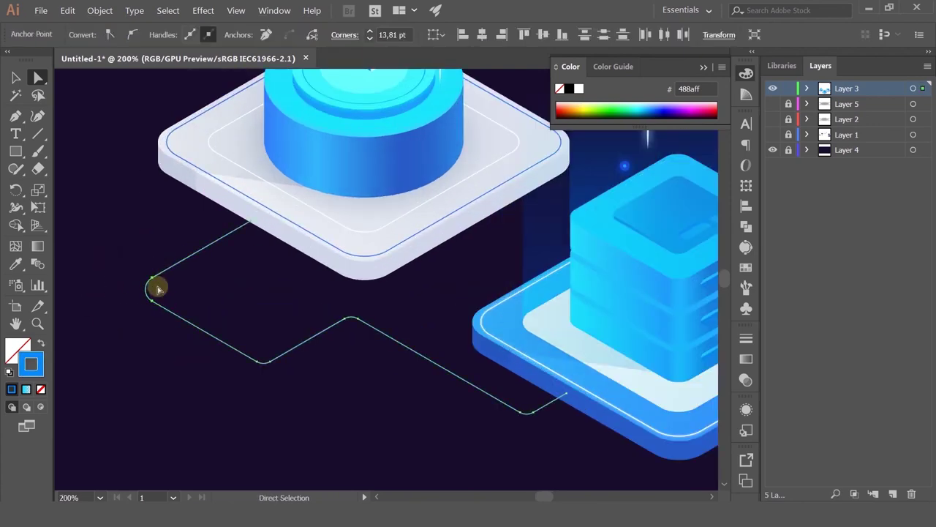
click(157, 286)
scroll(456, 263, down, 3)
scroll(377, 317, up, 3)
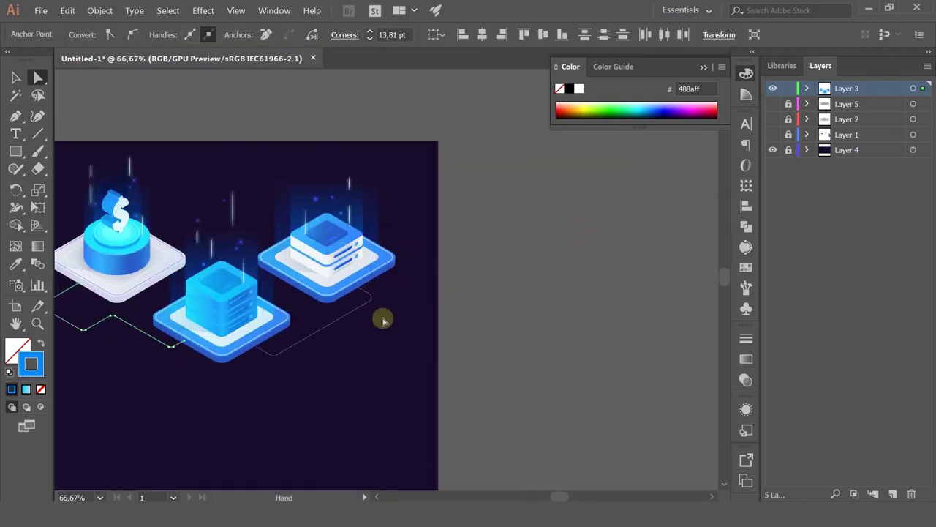
click(321, 258)
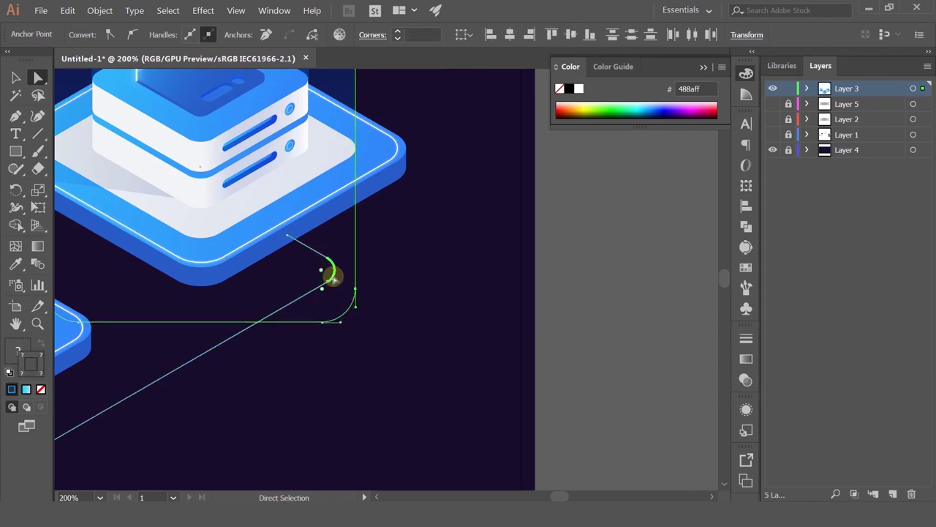
drag(335, 279, 324, 278)
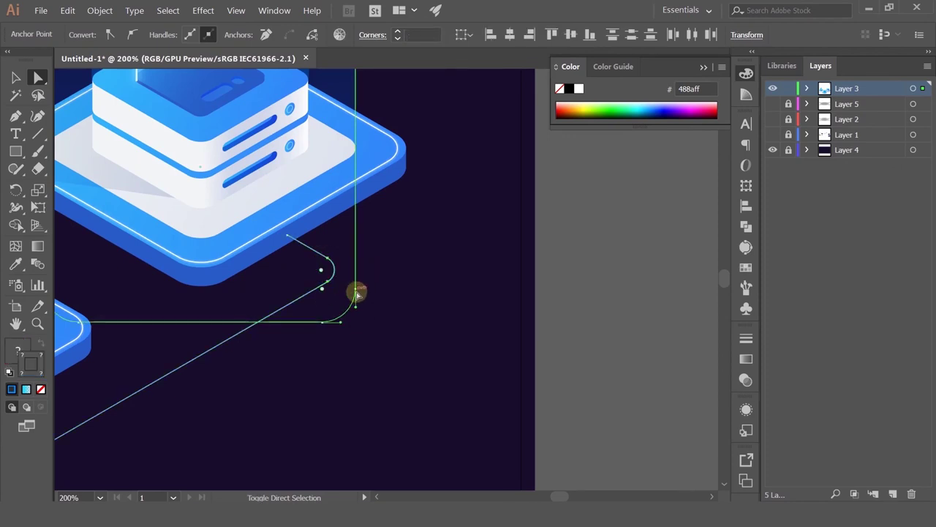
click(360, 292)
click(321, 272)
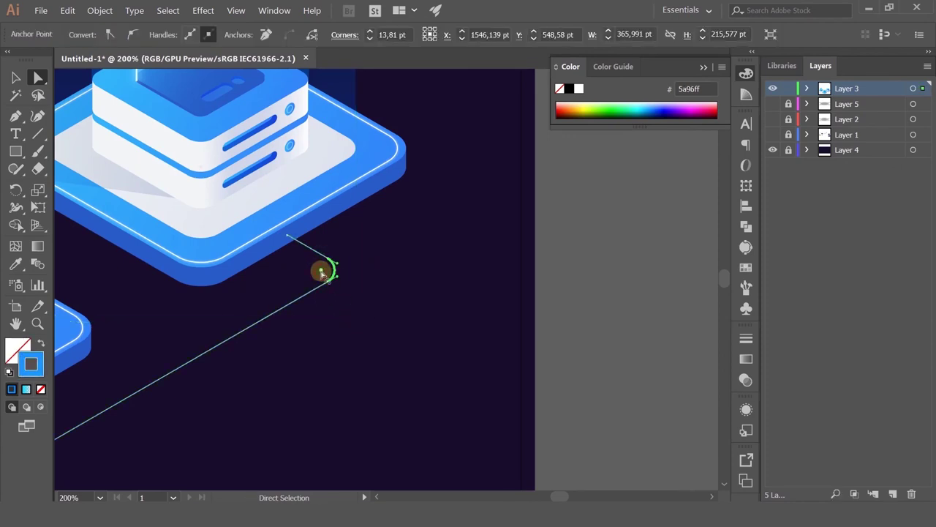
Tighten the rounding of the zigzag connector's outermost corner below the dollar pedestal.
drag(249, 302, 634, 253)
drag(213, 315, 538, 267)
drag(195, 247, 403, 340)
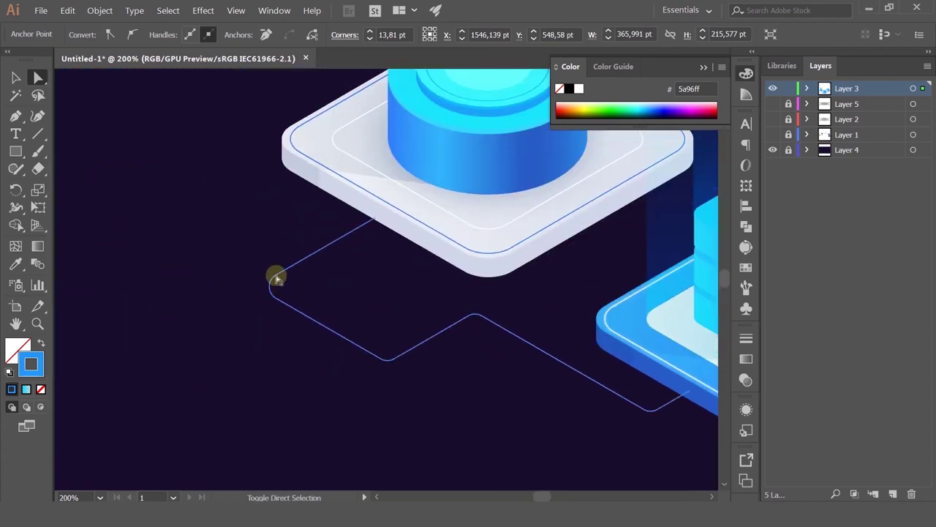
click(277, 284)
drag(283, 287, 272, 290)
click(246, 339)
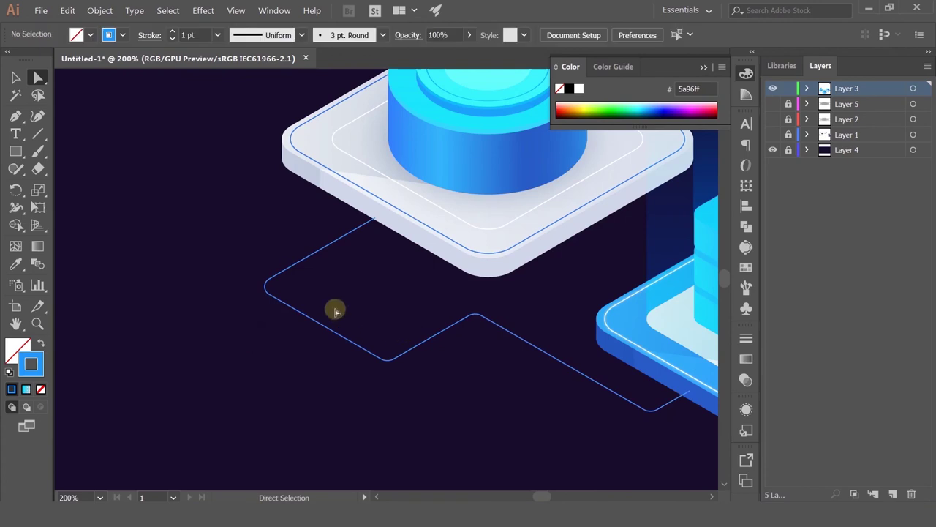
scroll(471, 292, down, 3)
drag(616, 385, 468, 399)
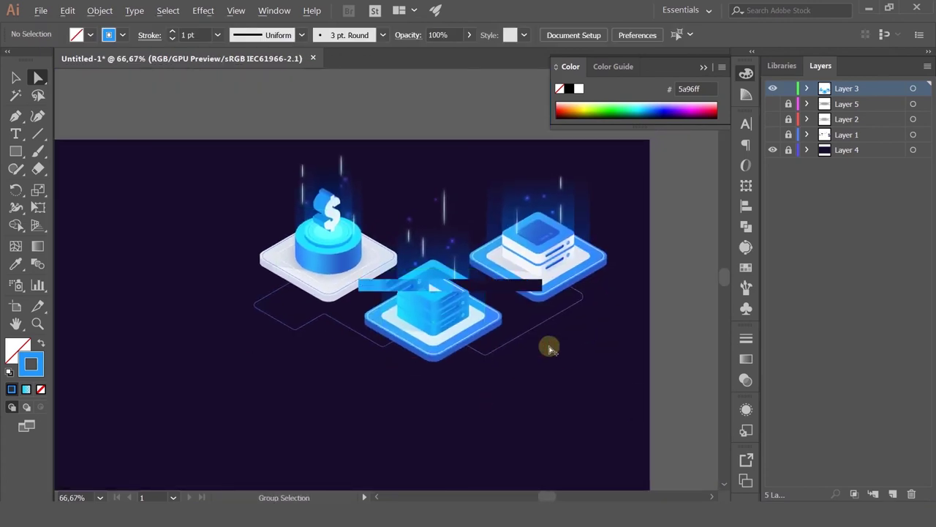
scroll(550, 346, up, 1)
Draw a small circle on the zigzag connector's lower segment, filled with the connector's blue and without a stroke.
click(17, 78)
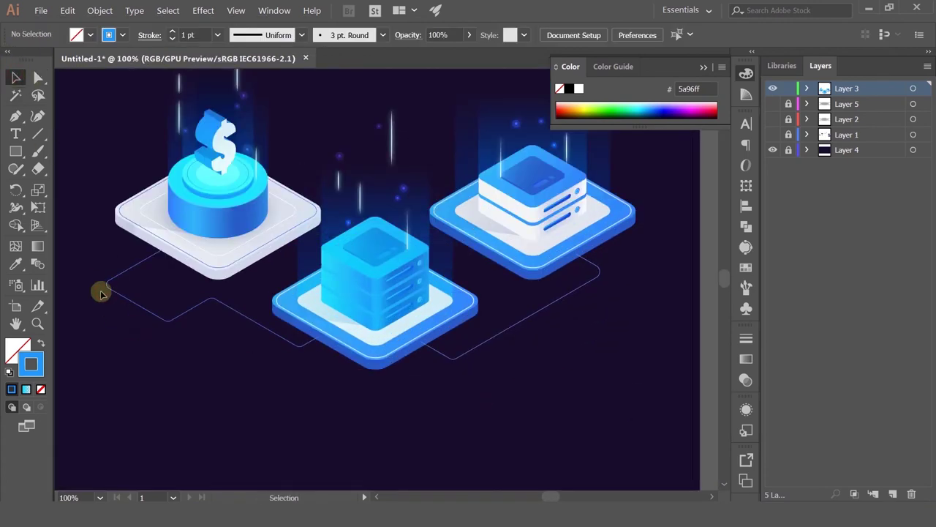
scroll(100, 291, up, 1)
drag(131, 261, 177, 298)
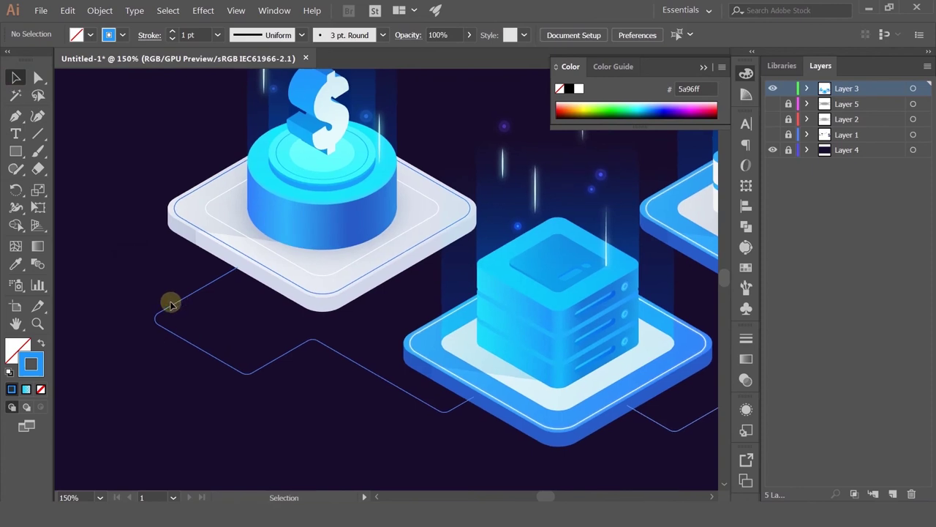
drag(12, 154, 80, 186)
mouse_move(224, 356)
mouse_down()
mouse_move(230, 384)
mouse_move(225, 362)
mouse_up()
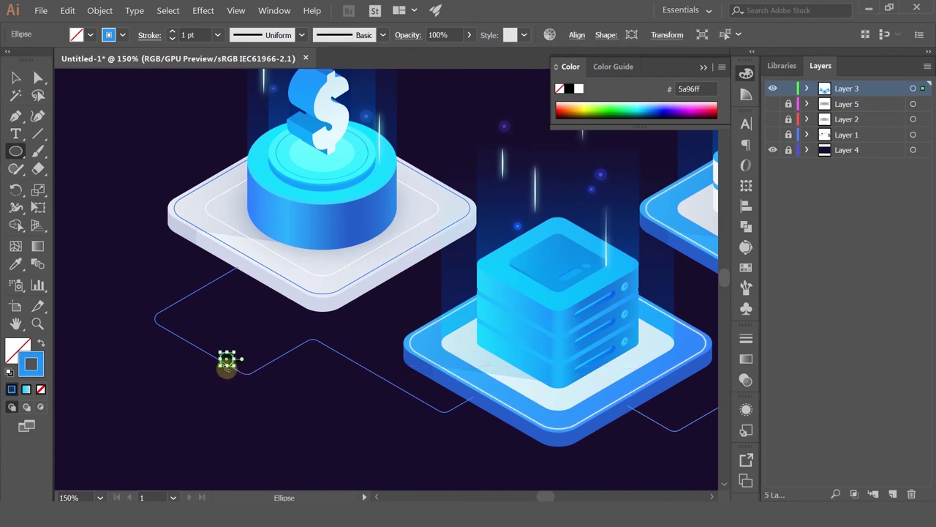
scroll(224, 366, up, 4)
click(43, 344)
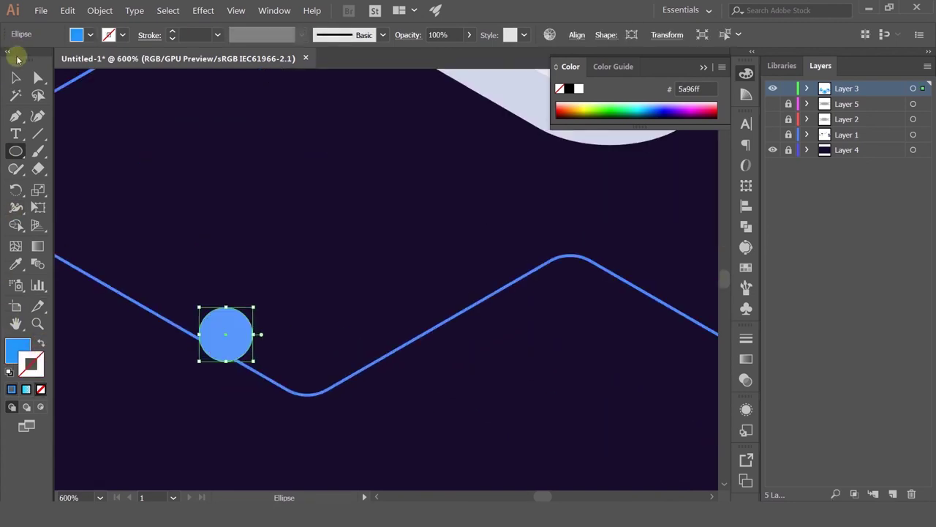
Move the blue circle along the zigzag connector so it sits on the line, clear of the rounded bend.
click(17, 78)
drag(228, 338, 197, 335)
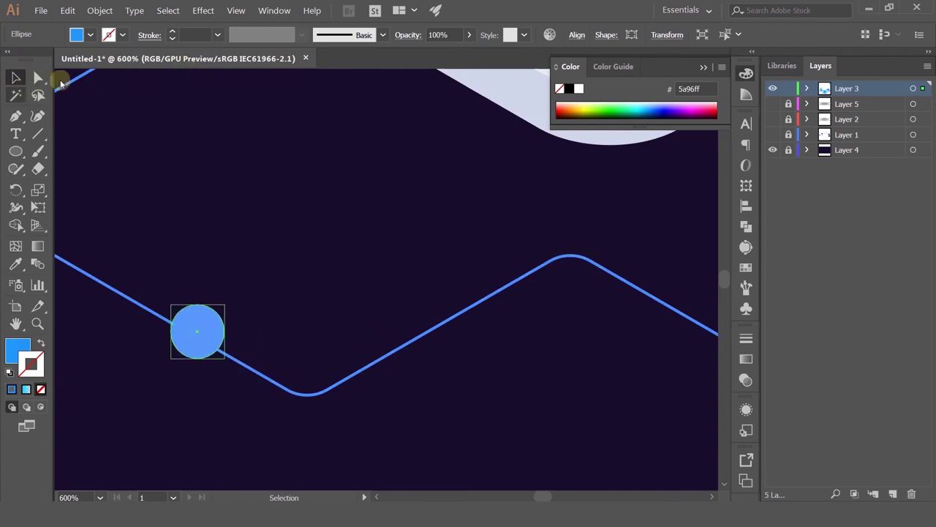
click(237, 291)
click(214, 332)
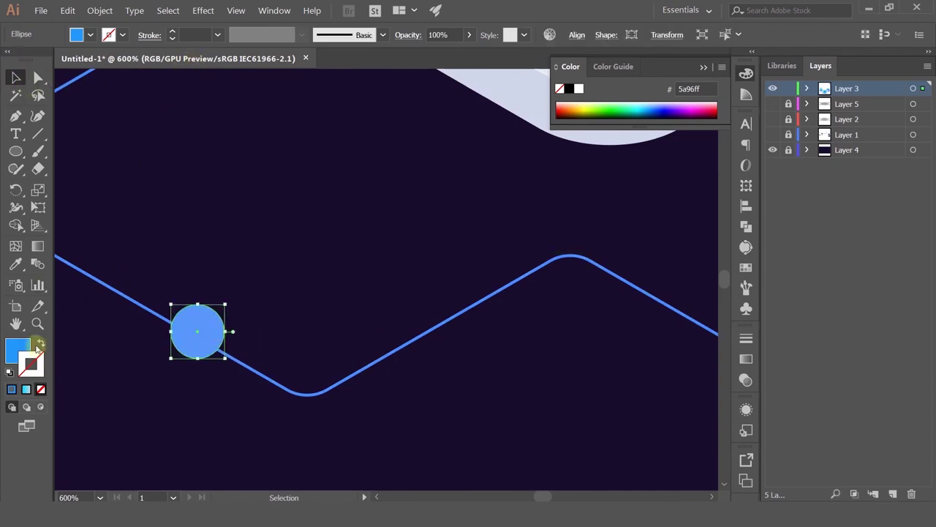
key(ctrl+z)
Draw a straight Pen path along the connector's descending segment, ending inside the blue circle.
click(15, 117)
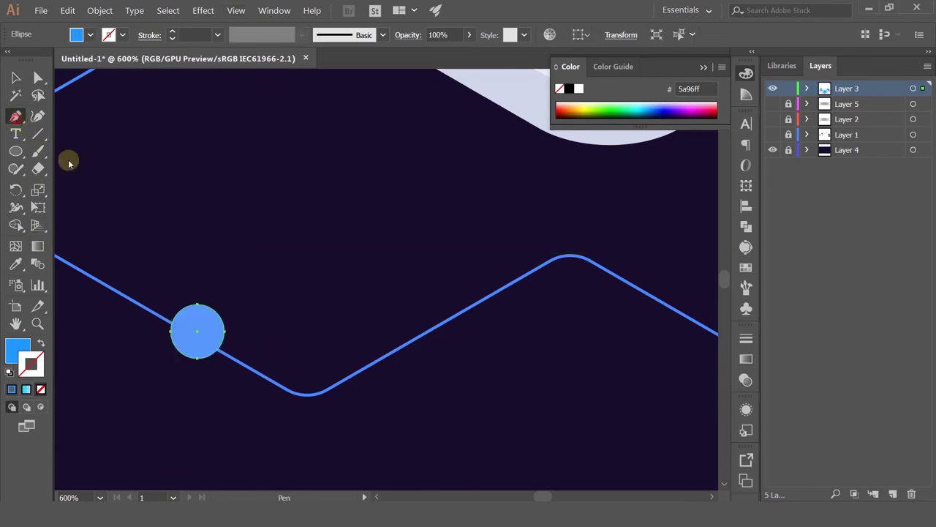
drag(72, 236, 279, 264)
click(225, 266)
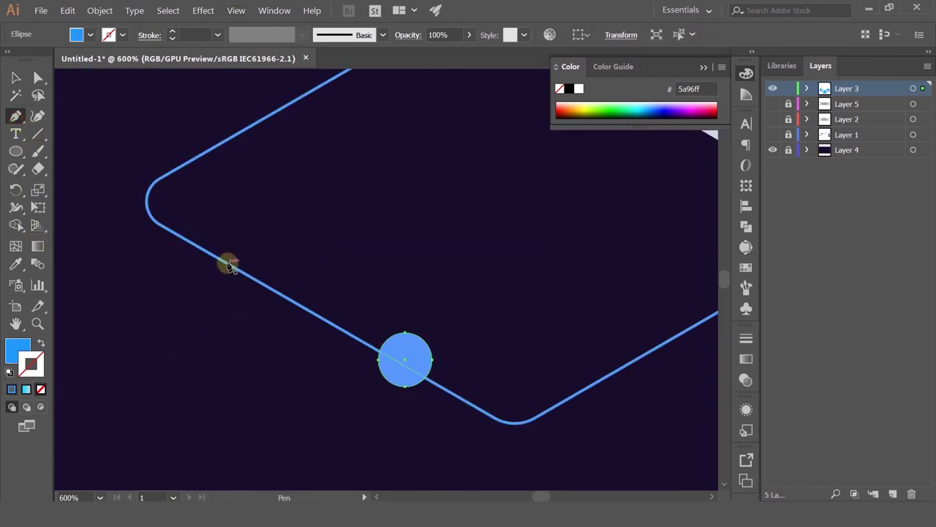
click(404, 364)
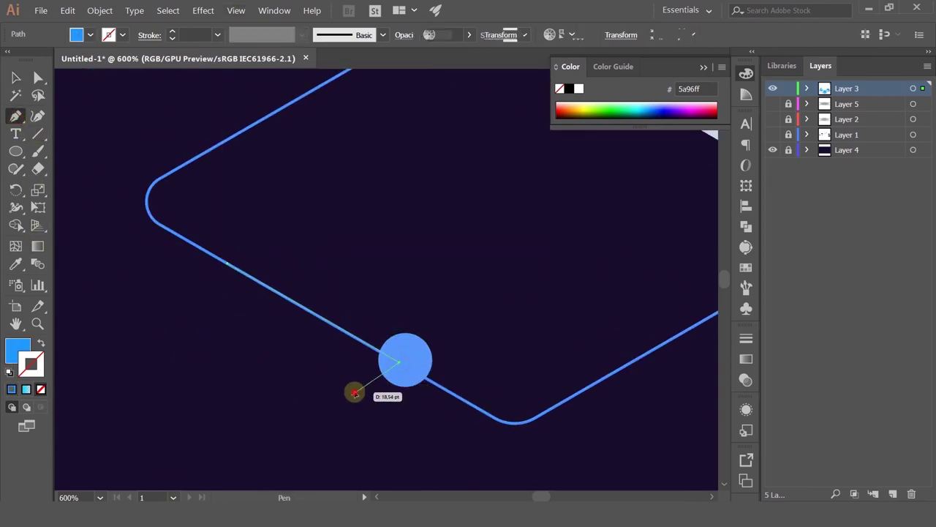
click(354, 391)
key(ctrl+z)
click(17, 78)
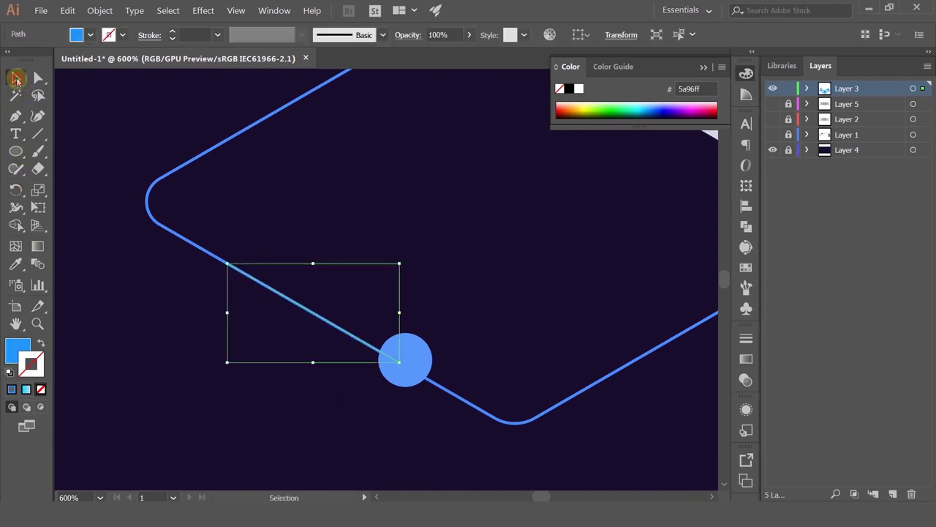
Give the new path a blue 11 pt stroke without fill, using the triangular tapering width profile.
click(38, 345)
click(253, 35)
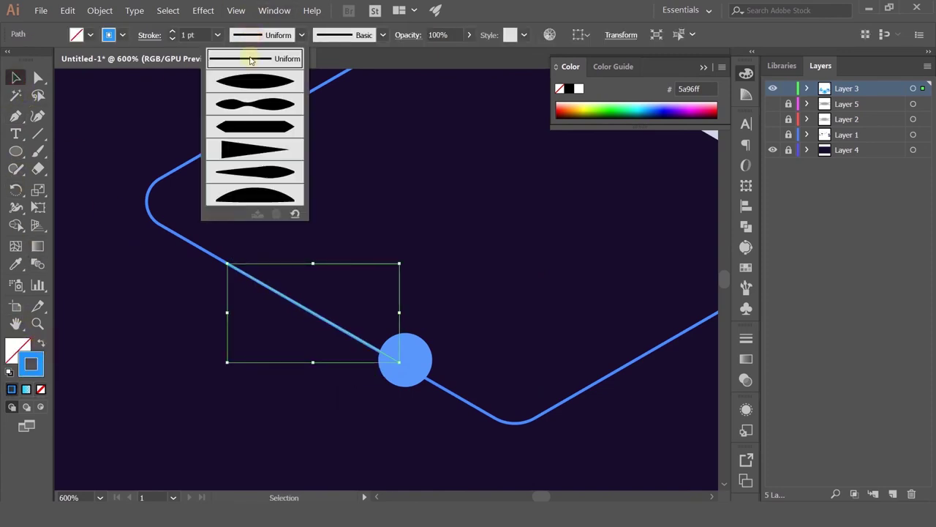
click(254, 149)
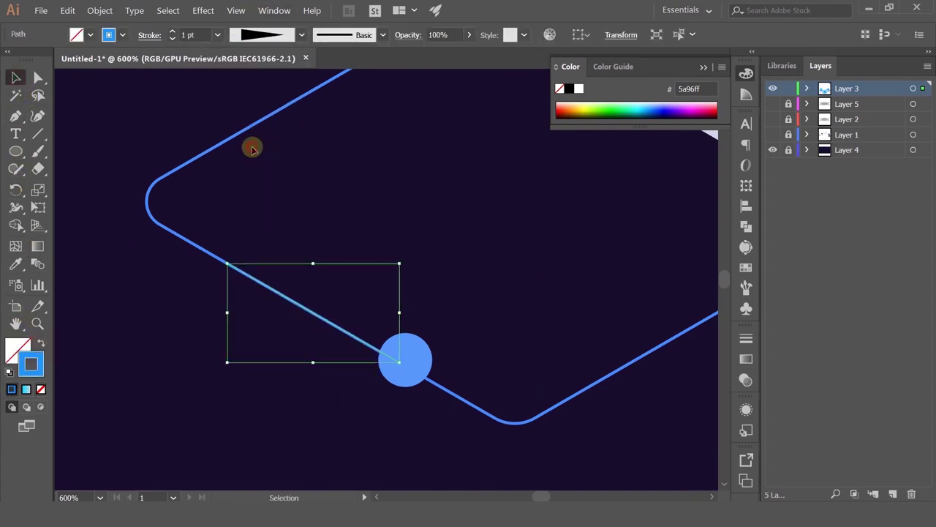
click(193, 34)
scroll(198, 34, up, 10)
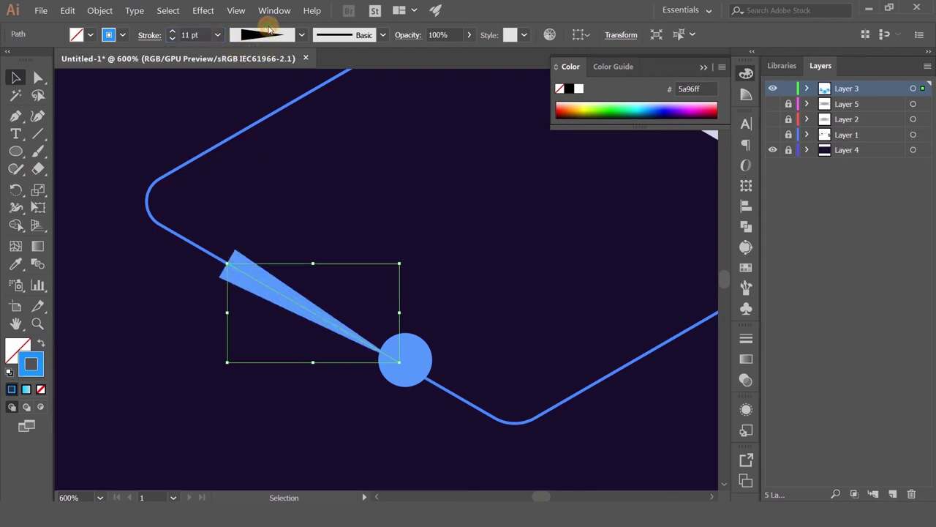
click(291, 36)
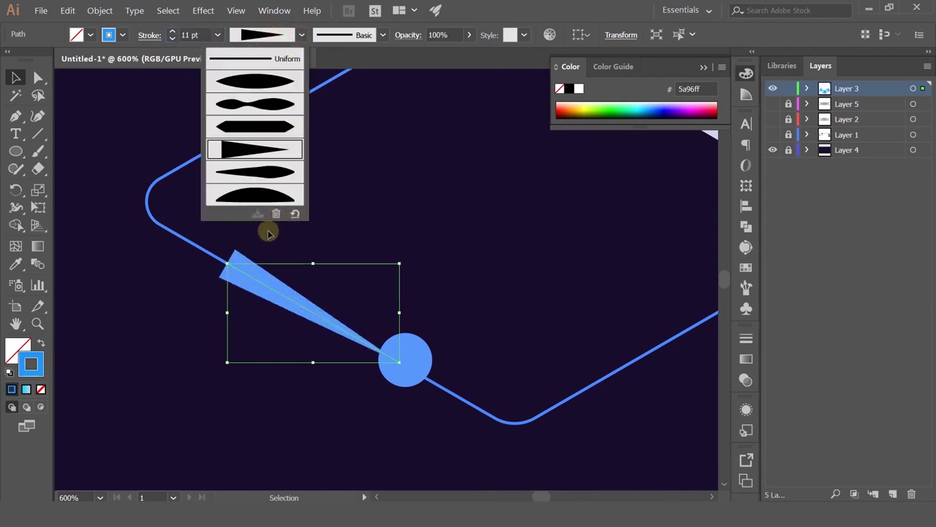
click(287, 308)
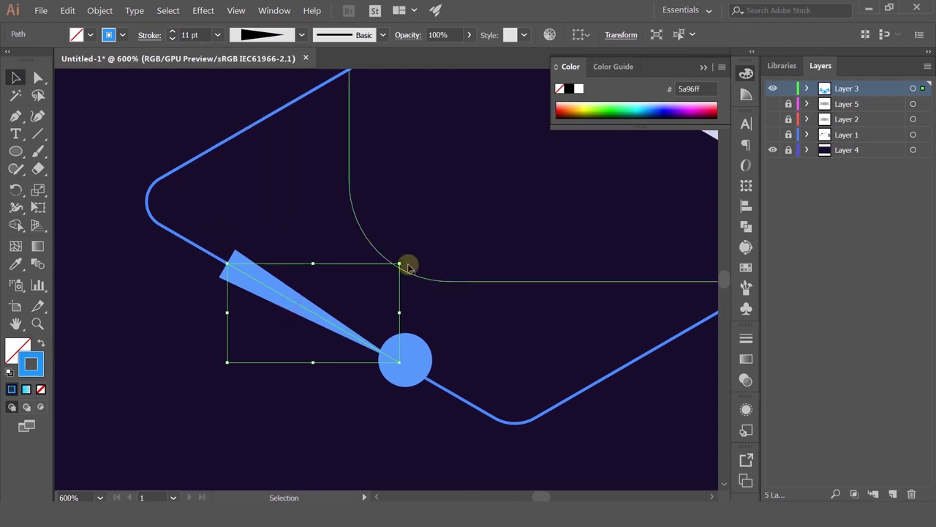
Expand the tapered stroke into a shape and unite it with the circle using Pathfinder.
key(ctrl+shift+o)
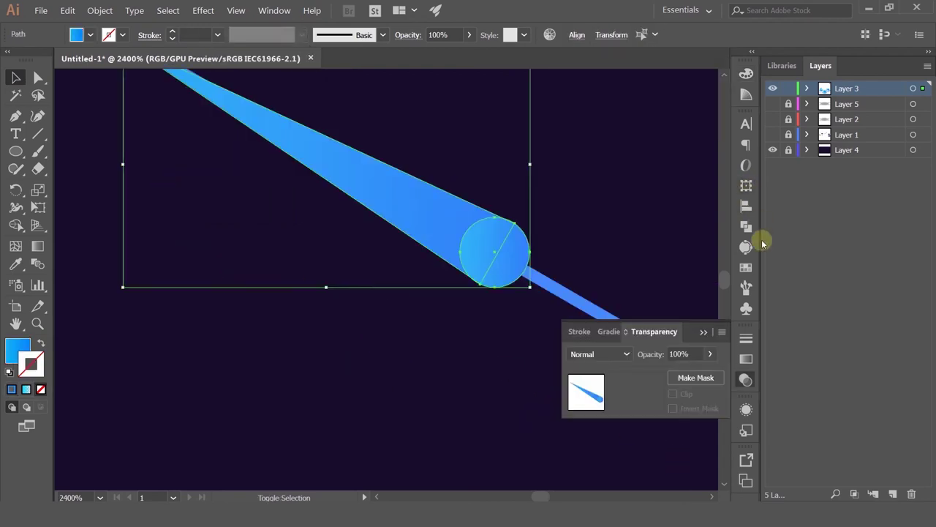
click(746, 226)
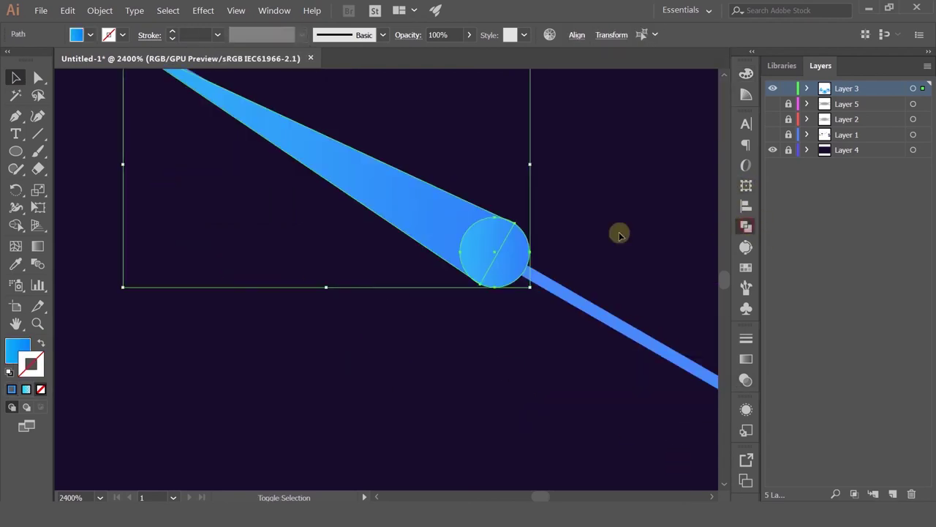
click(577, 155)
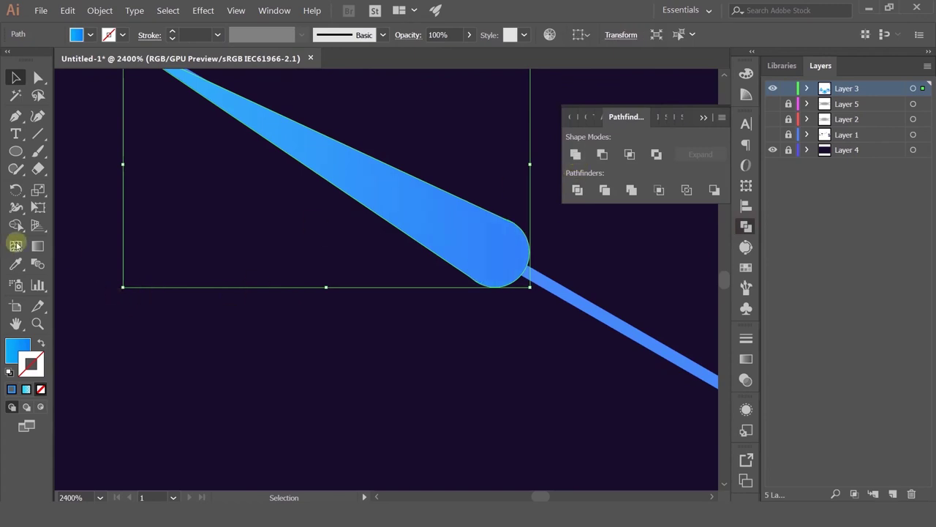
Run the merged shape's gradient along the connector, from light blue at the rounded end to darker blue at the tip.
click(37, 247)
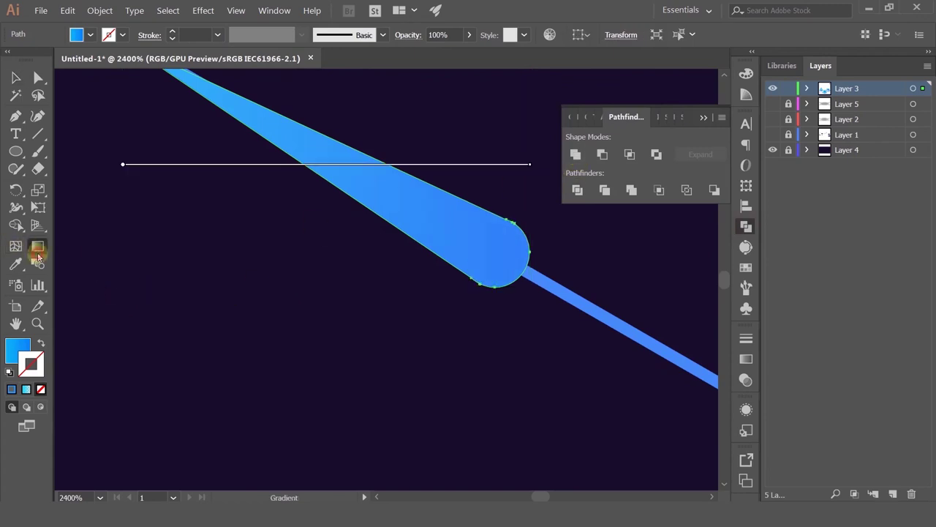
click(26, 351)
drag(503, 253, 191, 112)
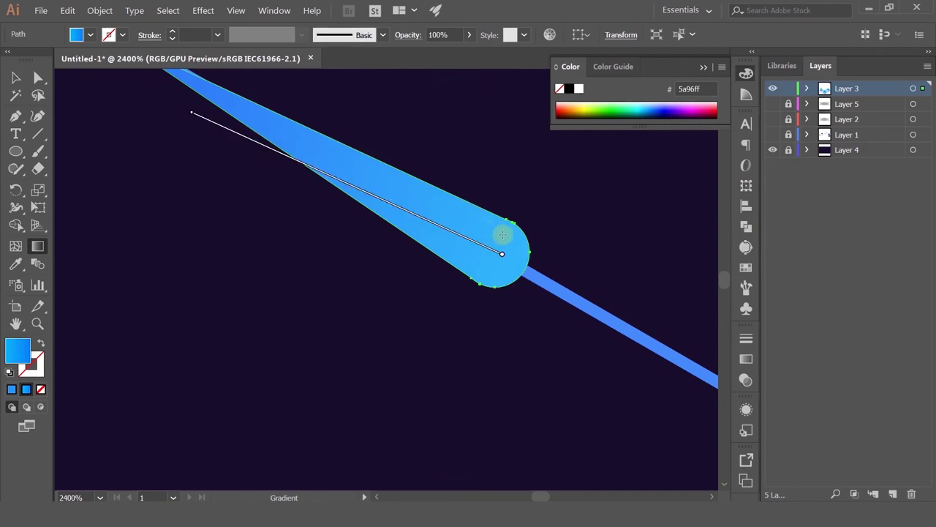
drag(519, 247, 196, 75)
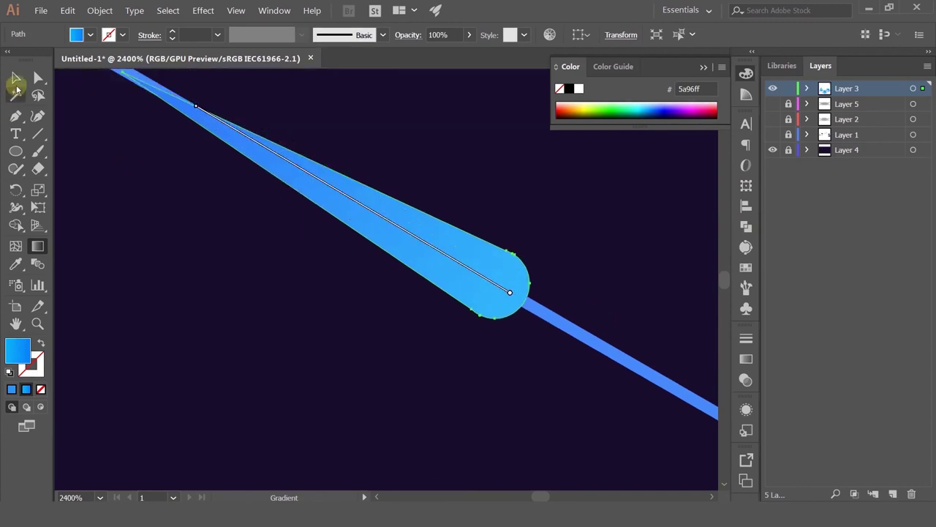
click(15, 78)
click(178, 247)
scroll(178, 246, down, 2)
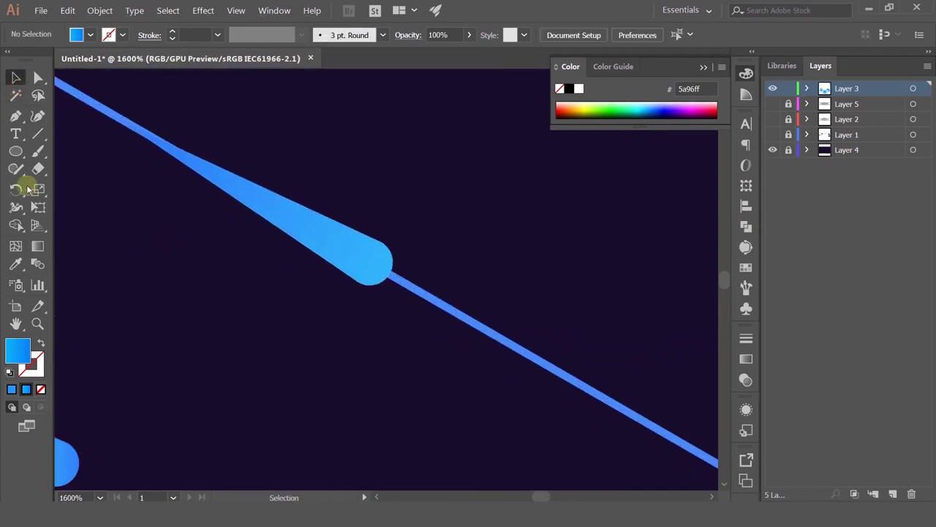
Apply an Outer Glow effect to the tapered streak shape on the connector, with preview enabled.
click(18, 156)
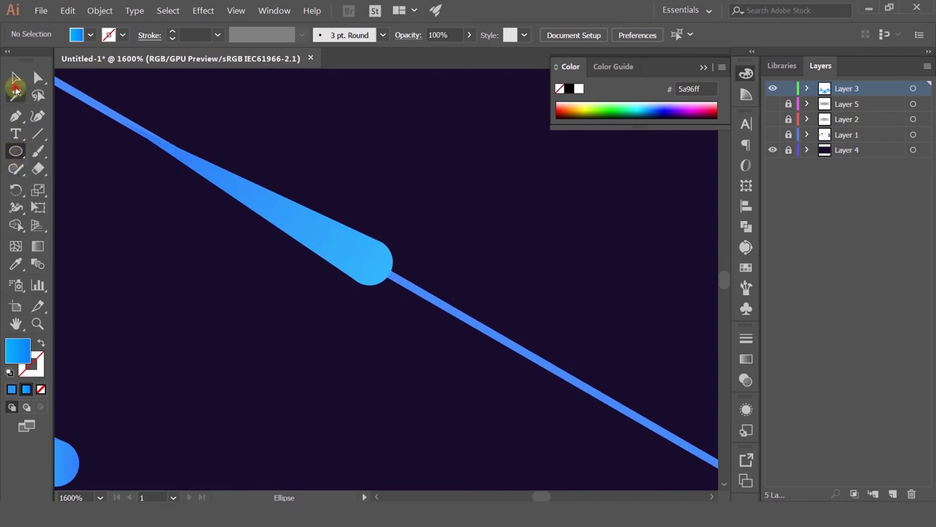
click(16, 81)
click(344, 253)
ctrl+click(345, 255)
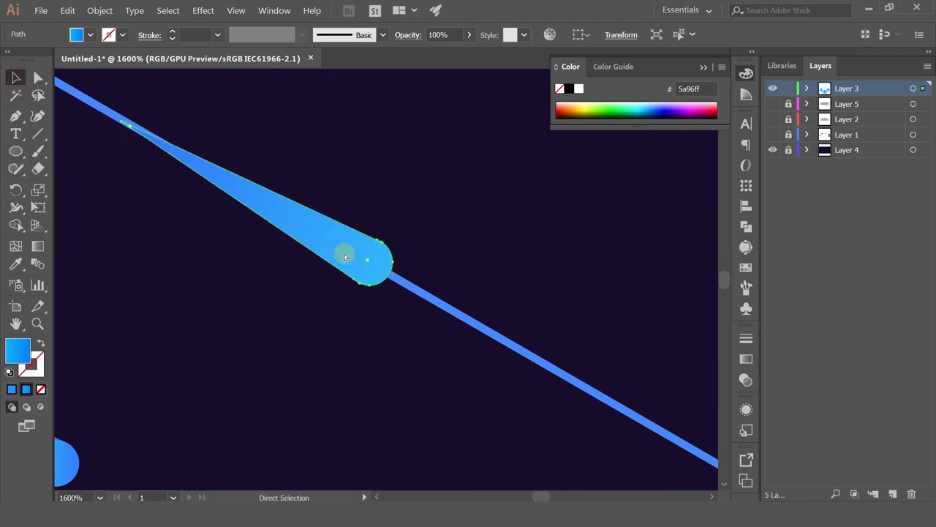
click(202, 10)
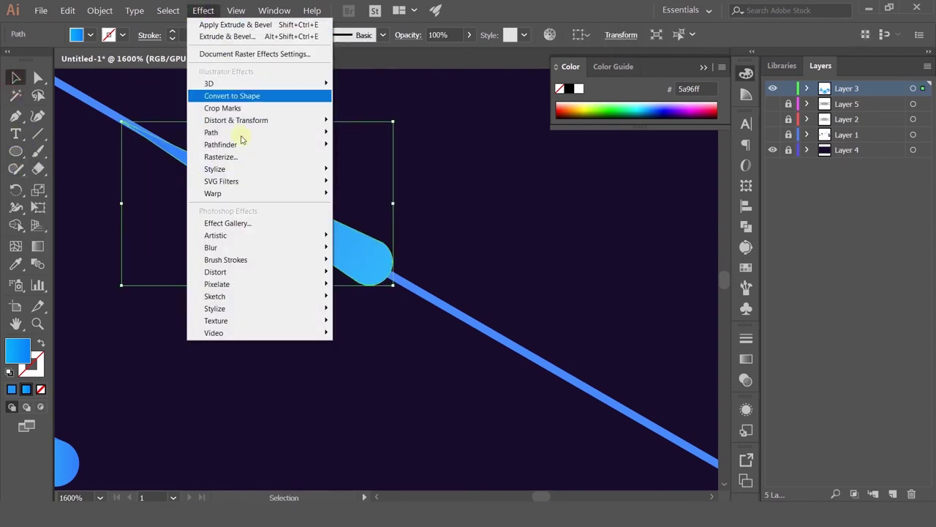
mouse_move(251, 147)
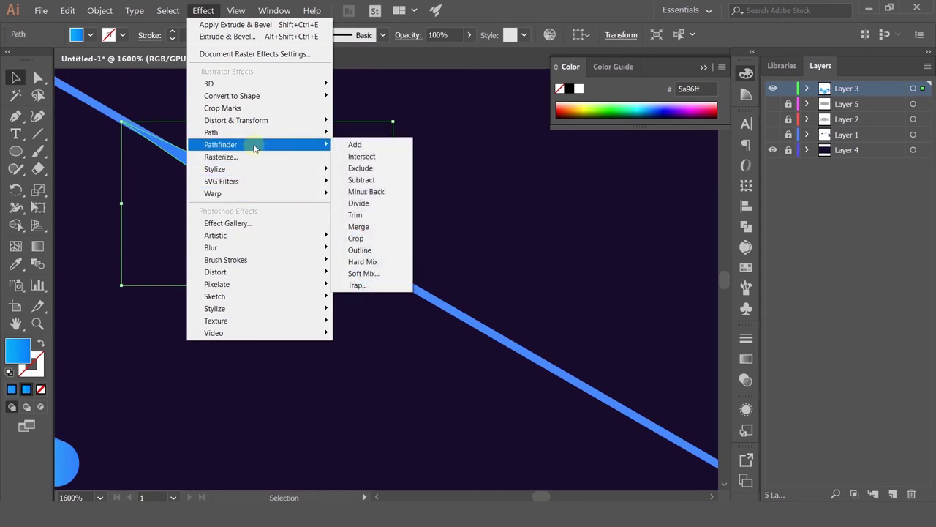
mouse_move(247, 170)
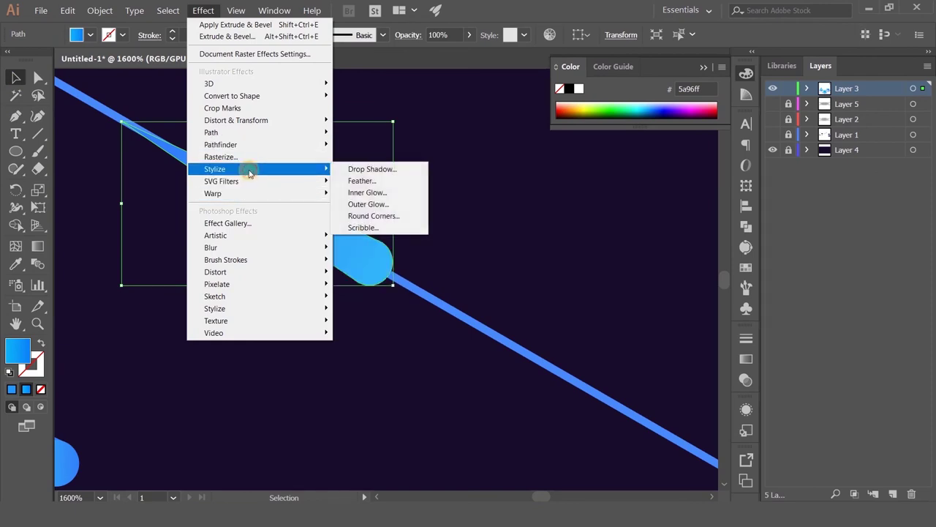
click(376, 205)
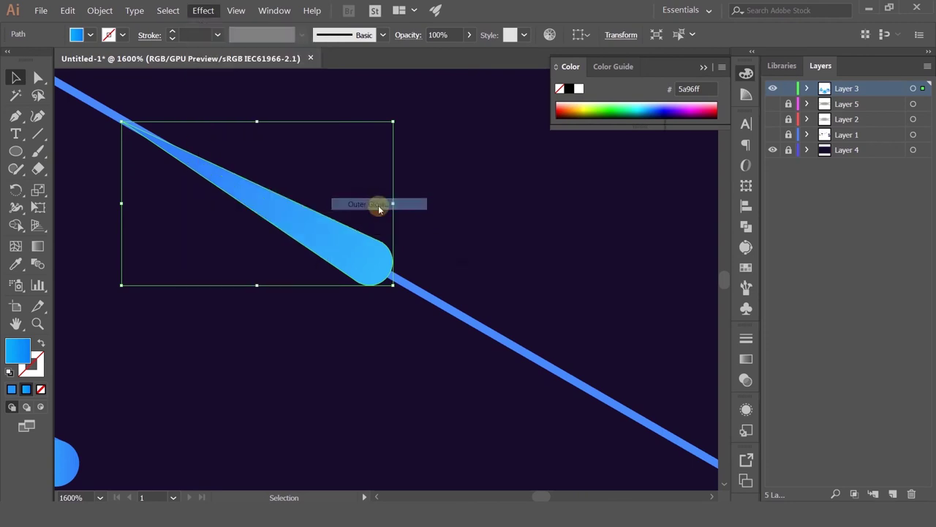
click(476, 227)
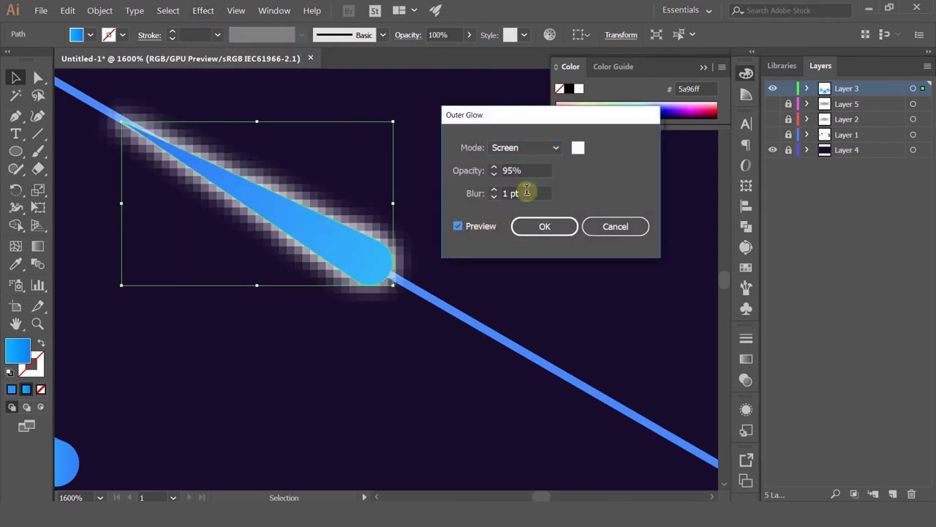
Set the outer glow's colour to a bright, saturated cyan.
click(580, 150)
drag(533, 189, 539, 119)
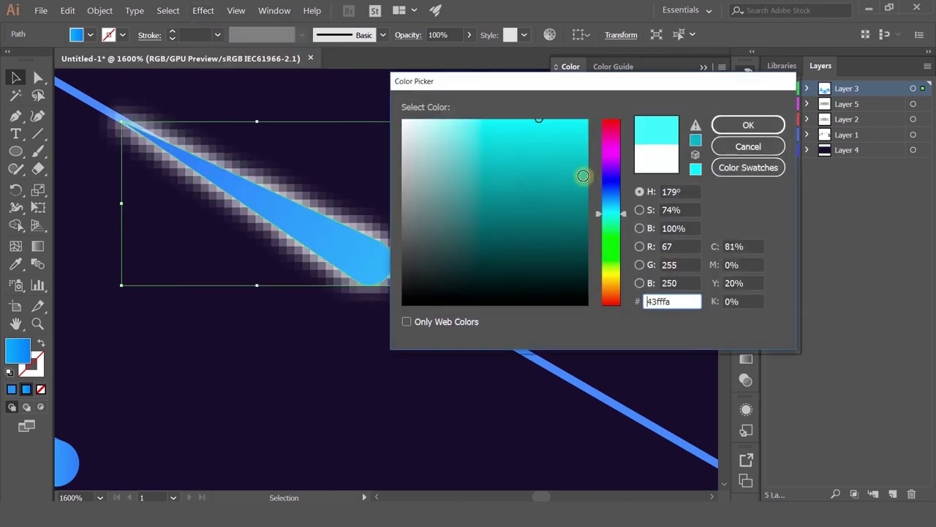
click(611, 191)
drag(611, 191, 611, 210)
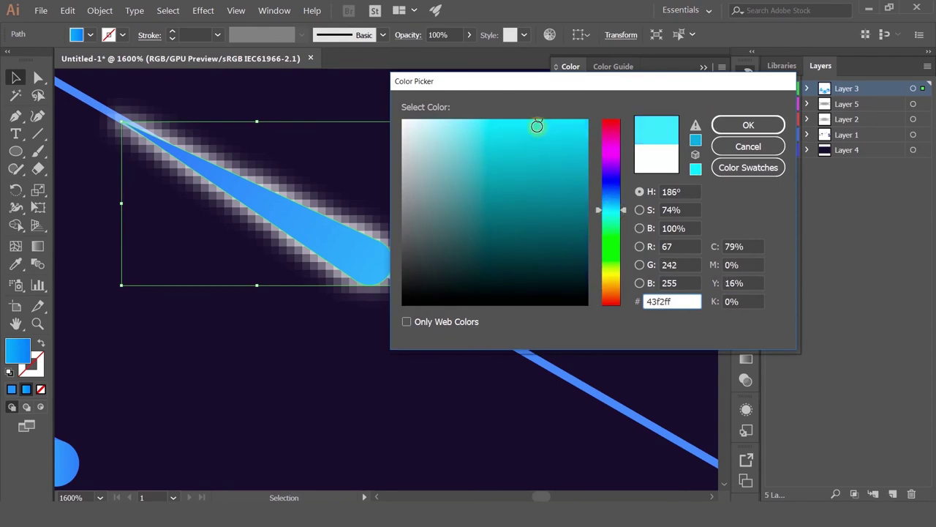
click(542, 120)
click(724, 125)
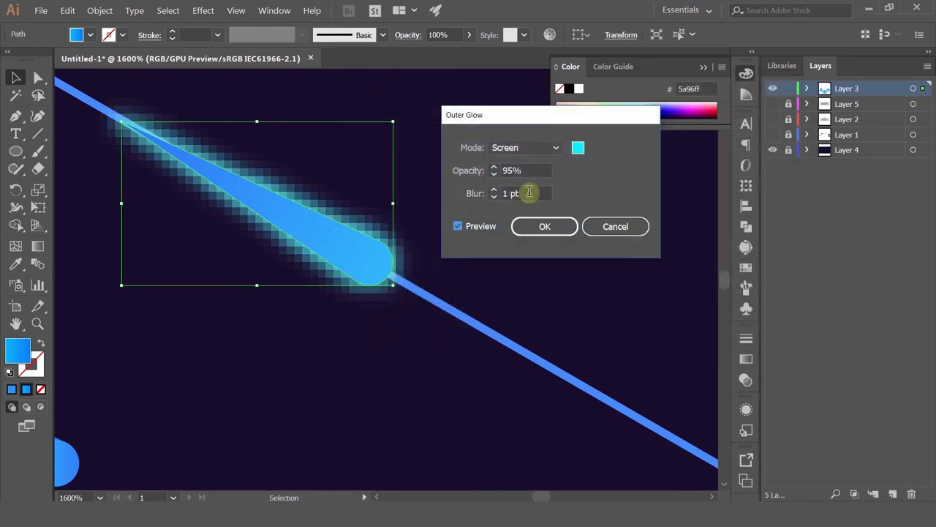
Set the outer glow to 30% opacity and 4 pt blur, and accept the effect.
scroll(525, 144, up, 5)
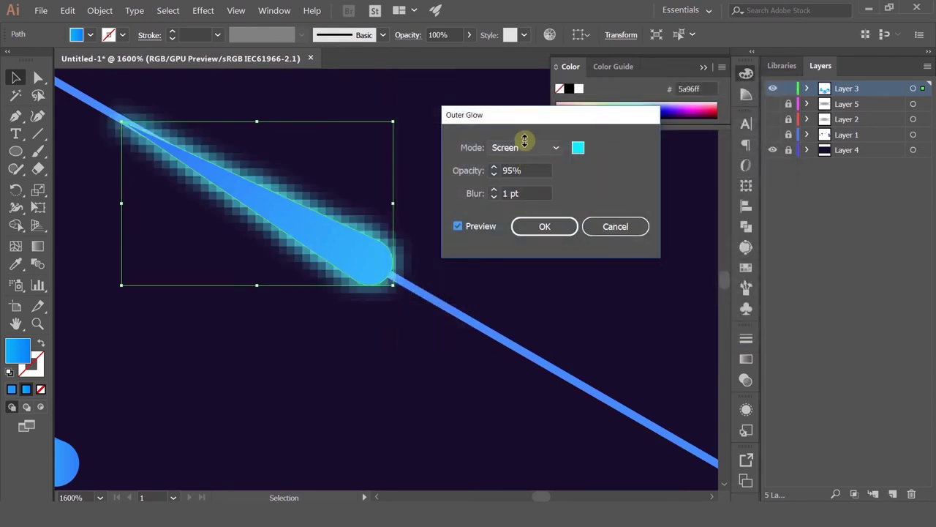
scroll(524, 141, down, 5)
double_click(522, 170)
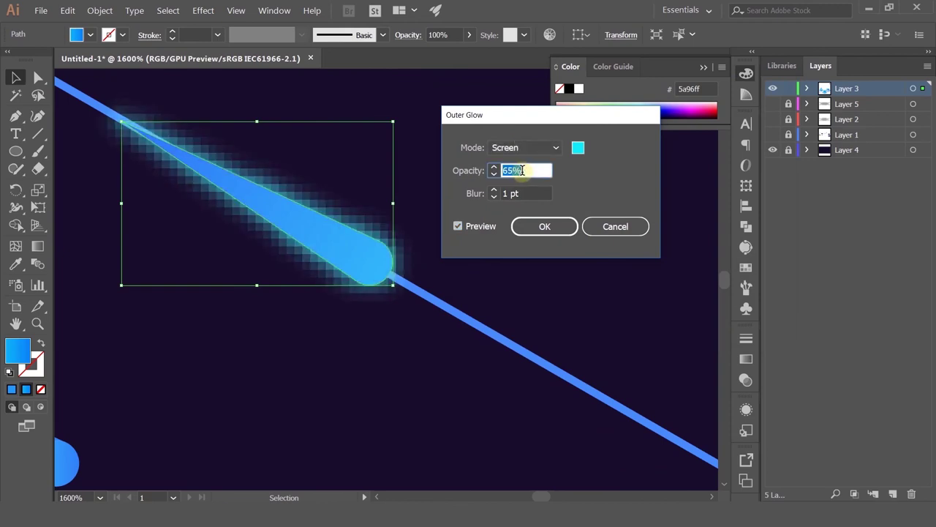
scroll(522, 170, down, 20)
click(530, 192)
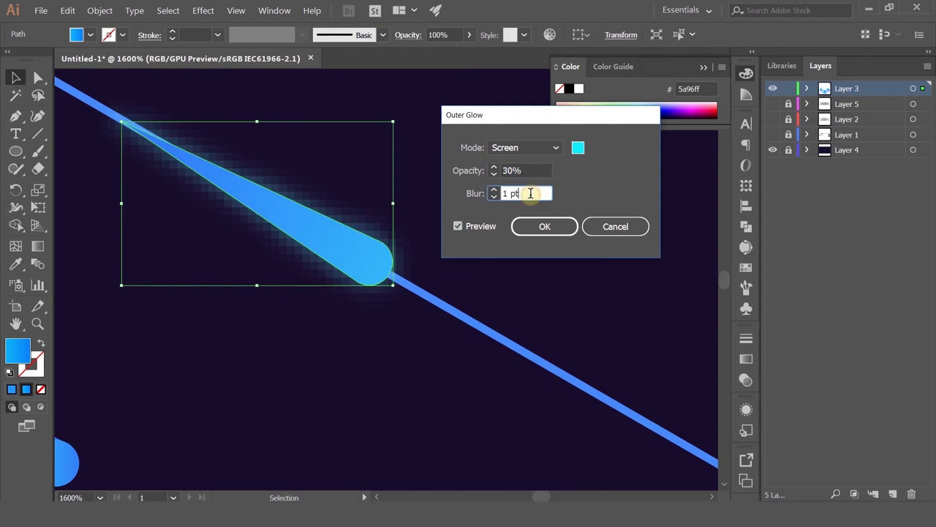
scroll(531, 193, up, 4)
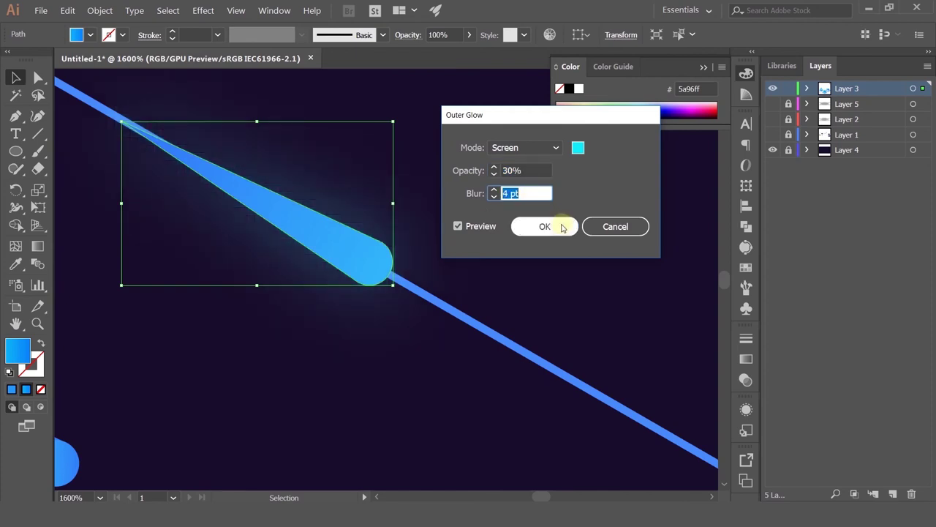
click(544, 226)
Examine the glowing streak against the connector and the Outer Glow entry among its appearance attributes.
key(a)
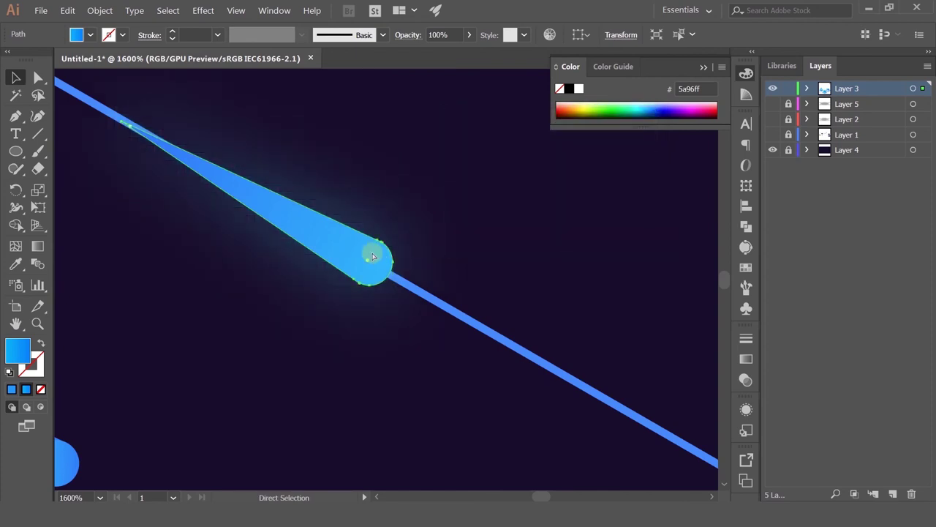
key(v)
scroll(374, 255, down, 3)
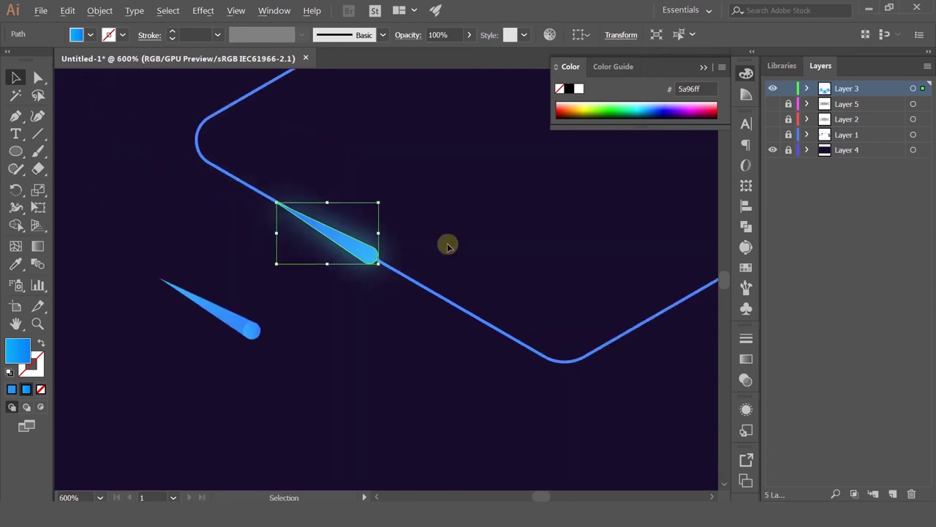
click(446, 245)
scroll(447, 246, down, 3)
click(418, 248)
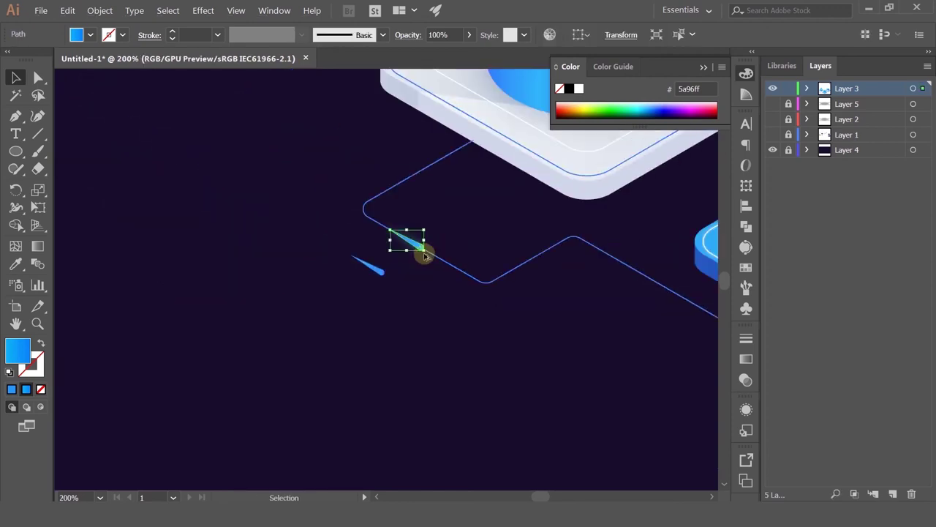
scroll(418, 248, up, 5)
click(747, 412)
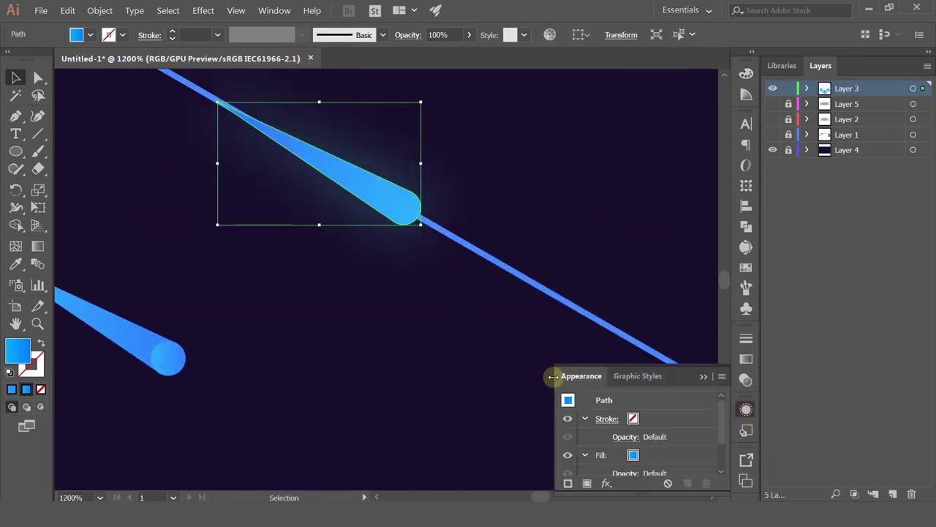
click(607, 418)
click(588, 433)
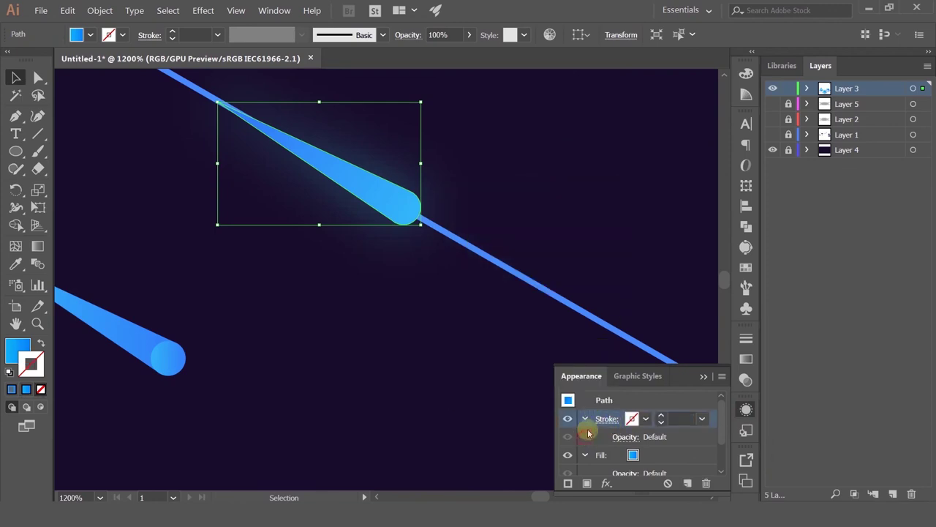
click(584, 419)
click(584, 437)
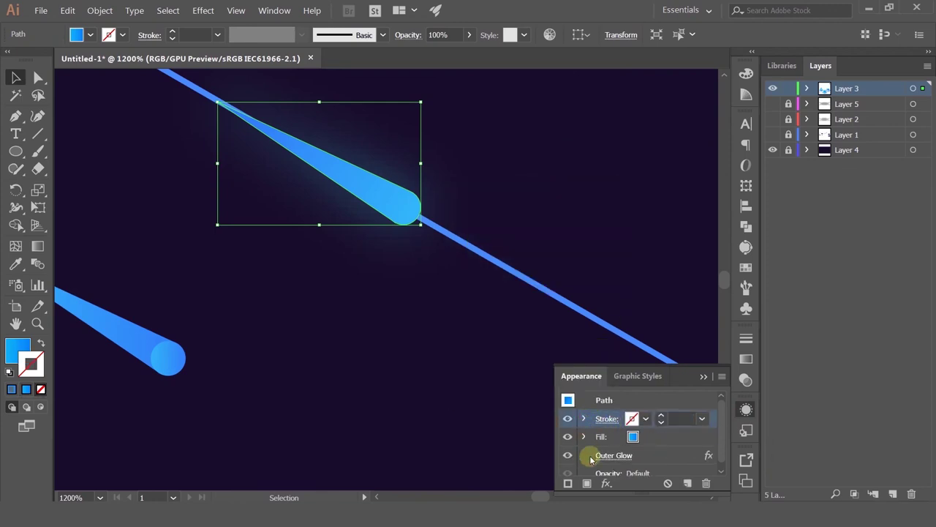
click(659, 455)
click(203, 10)
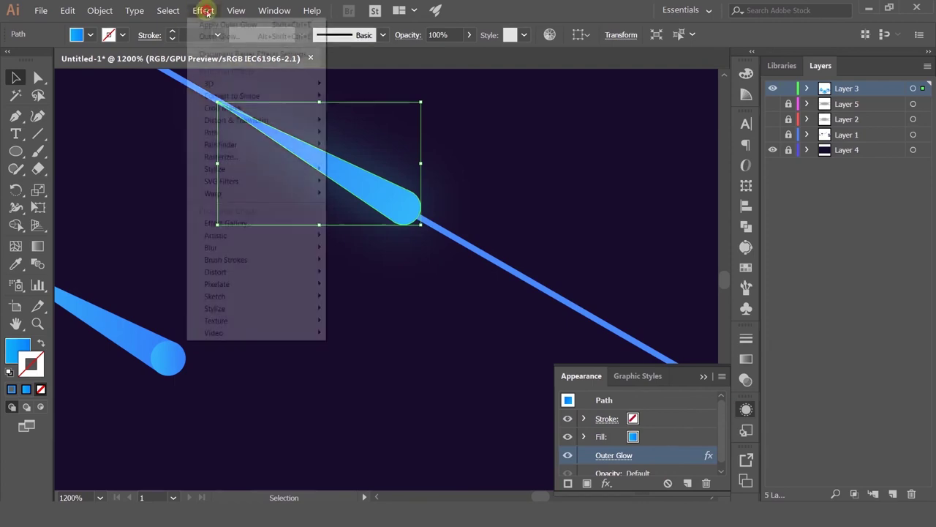
click(227, 23)
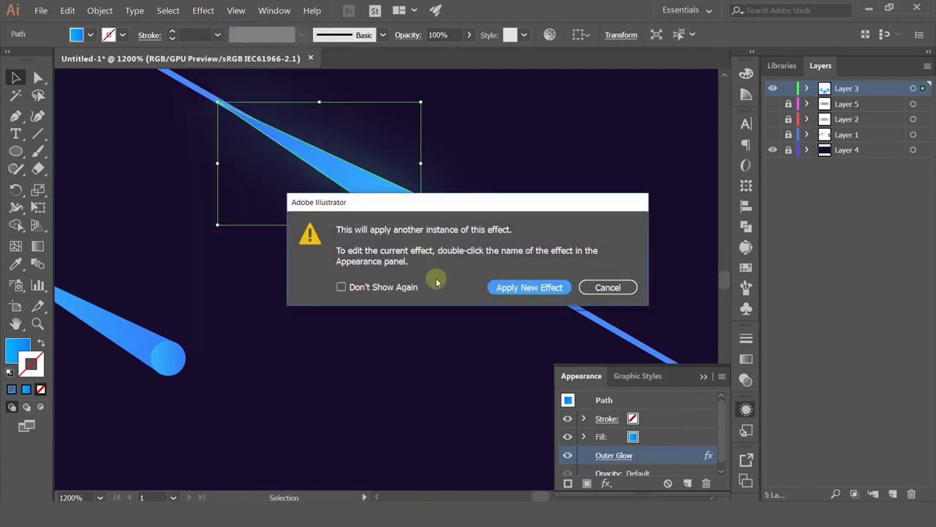
click(592, 291)
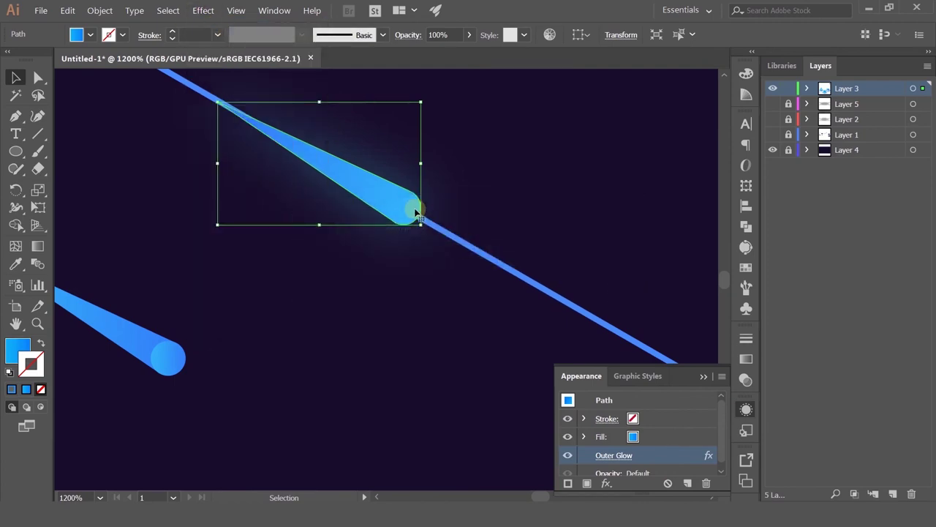
key(a)
key(v)
click(489, 180)
Sample the server base's blue gradient onto the zigzag connector path, and move it to the 1 pt stroke with no fill.
scroll(490, 180, down, 1)
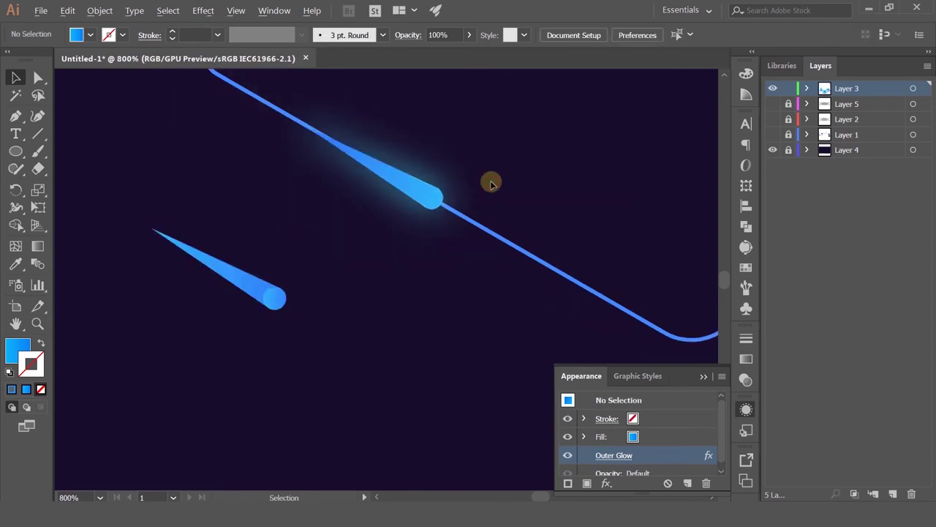
scroll(431, 218, down, 1)
drag(431, 217, 337, 337)
scroll(338, 337, down, 3)
drag(412, 304, 330, 245)
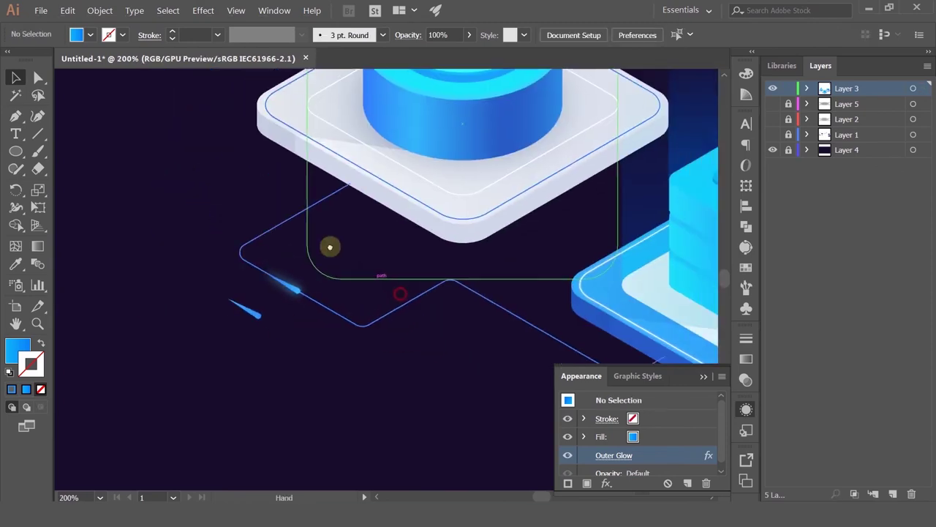
click(336, 284)
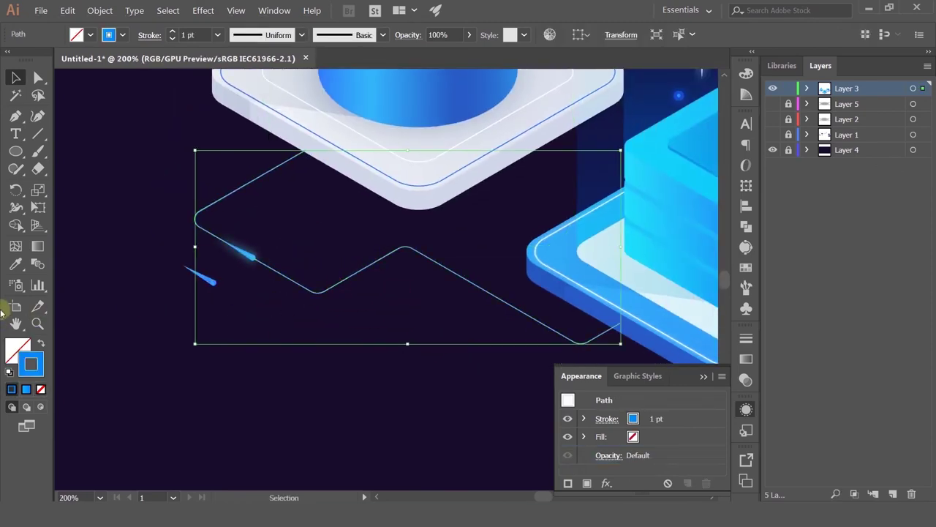
click(17, 265)
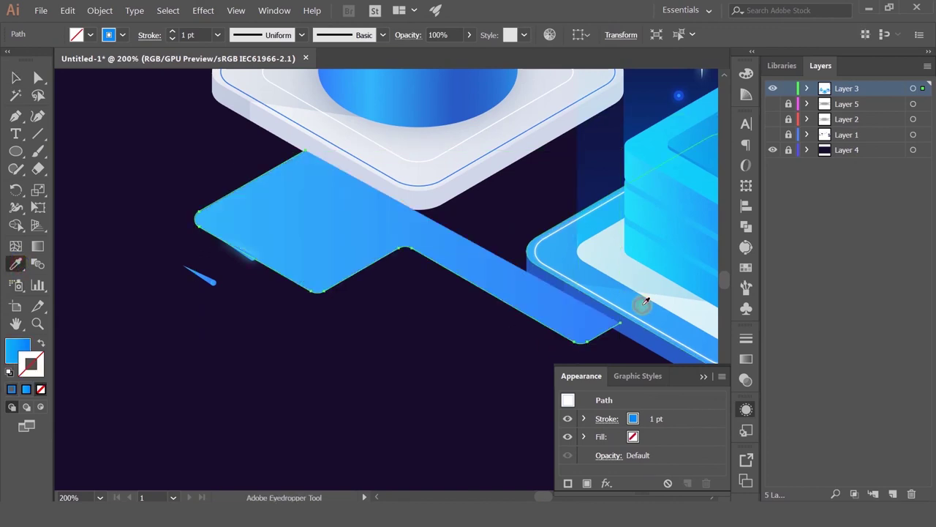
click(642, 302)
click(42, 344)
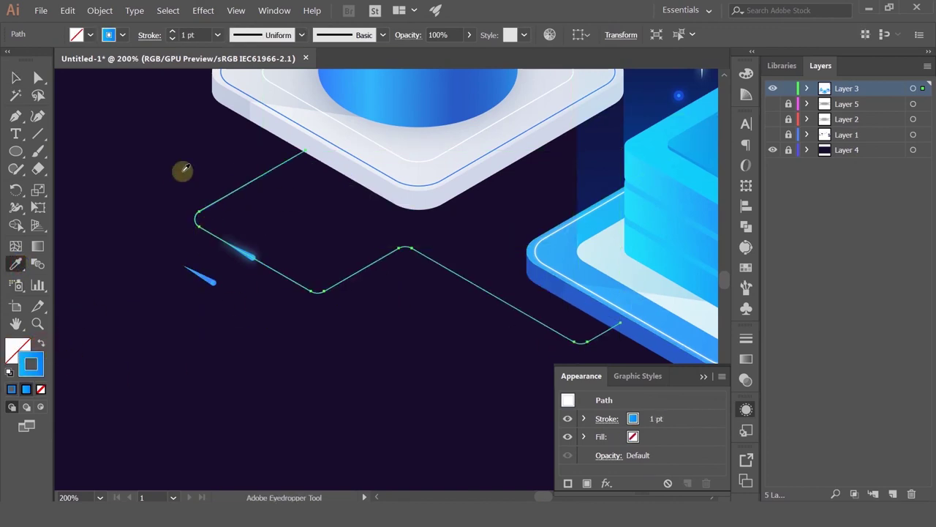
click(16, 78)
click(368, 303)
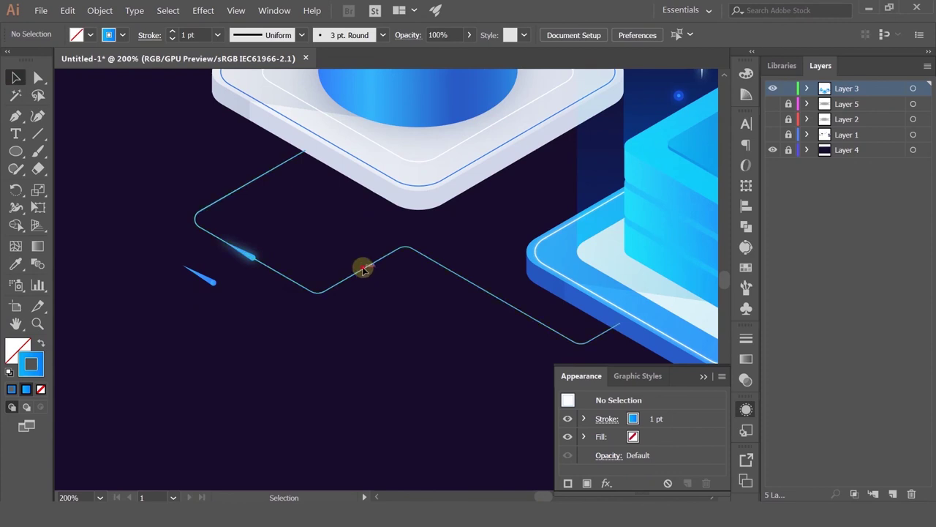
Change the connector stroke gradient's light-blue starting stop to a brighter cyan, raising its green value to about 232.
click(361, 269)
click(746, 359)
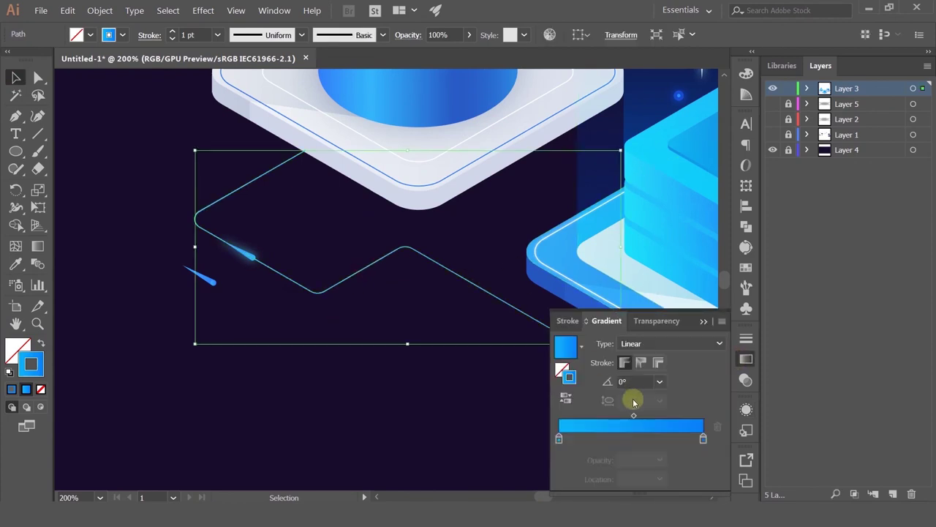
double_click(558, 440)
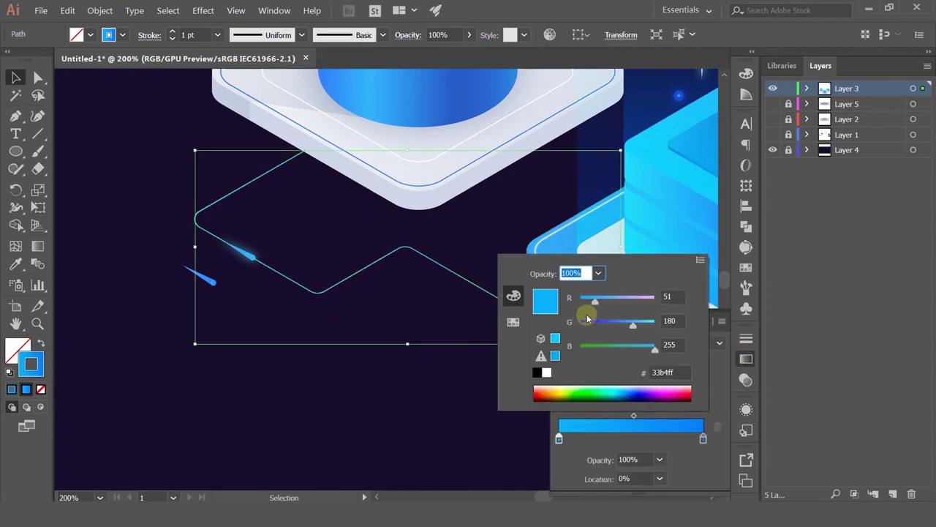
mouse_move(647, 330)
mouse_down()
mouse_move(652, 322)
mouse_move(643, 323)
mouse_up()
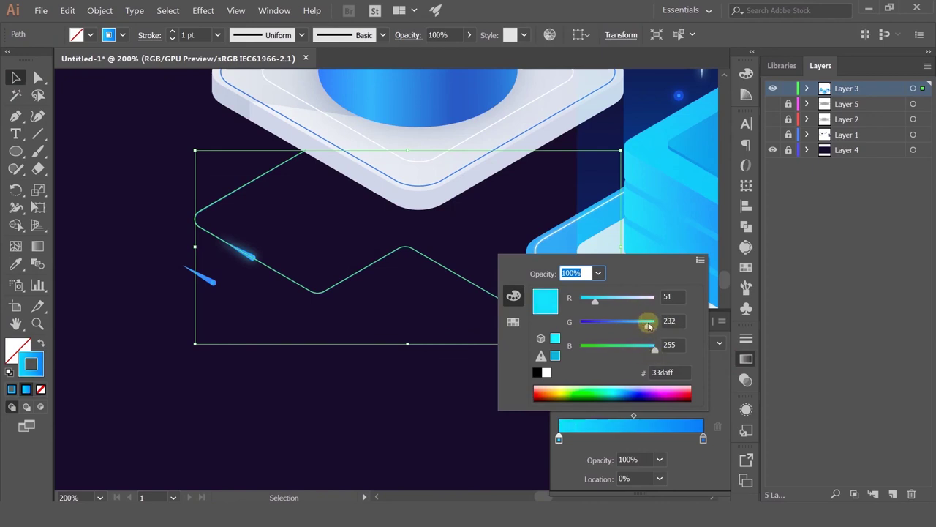
click(368, 401)
click(364, 404)
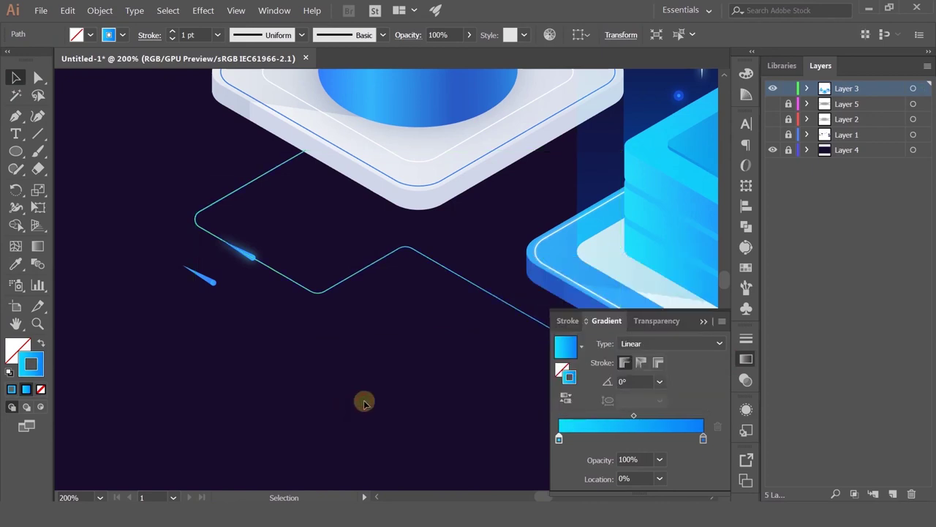
Try to lengthen the cyan part of the connector's stroke gradient with cyan stops at 0% and 24.88%.
drag(407, 403, 337, 387)
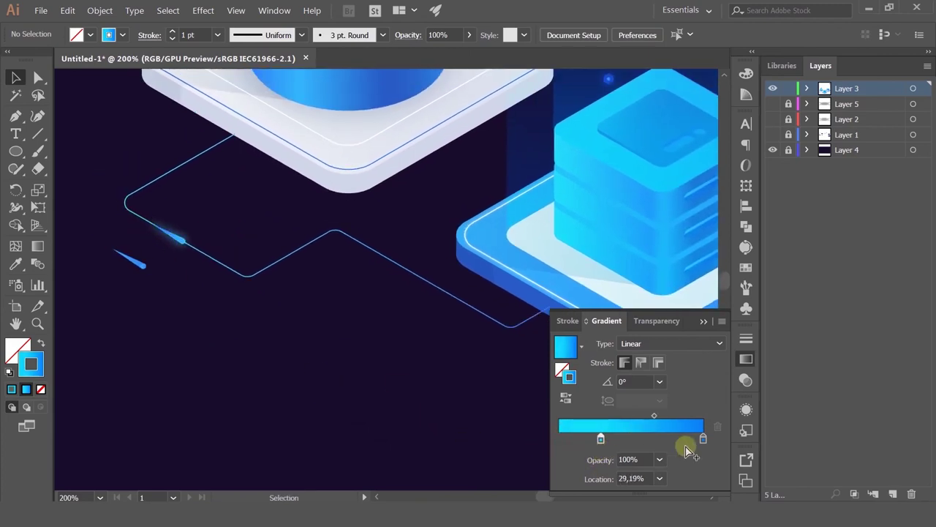
click(558, 438)
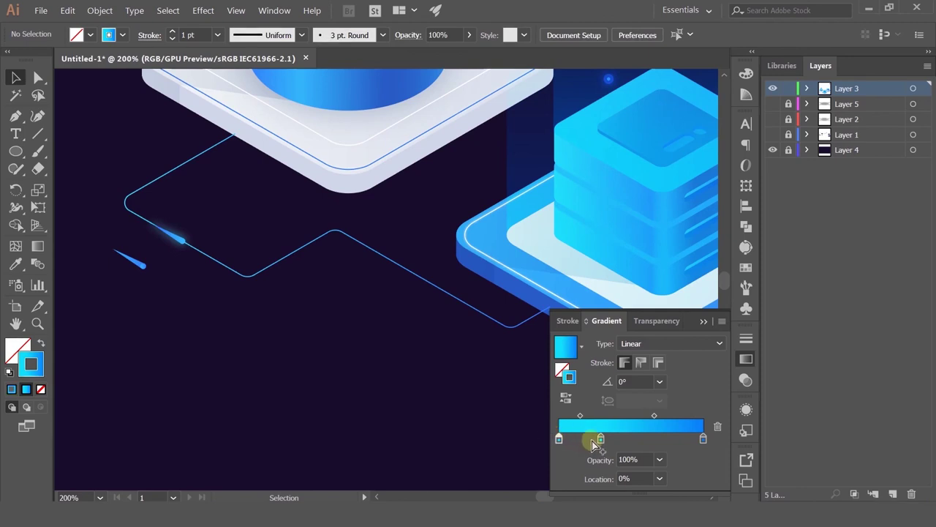
mouse_move(612, 441)
mouse_down()
mouse_move(666, 450)
mouse_move(603, 439)
mouse_up()
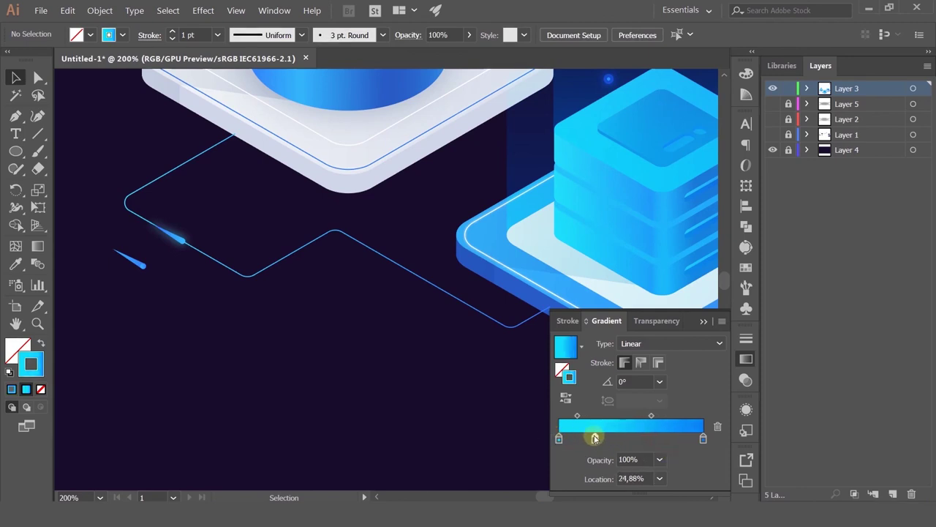
click(34, 251)
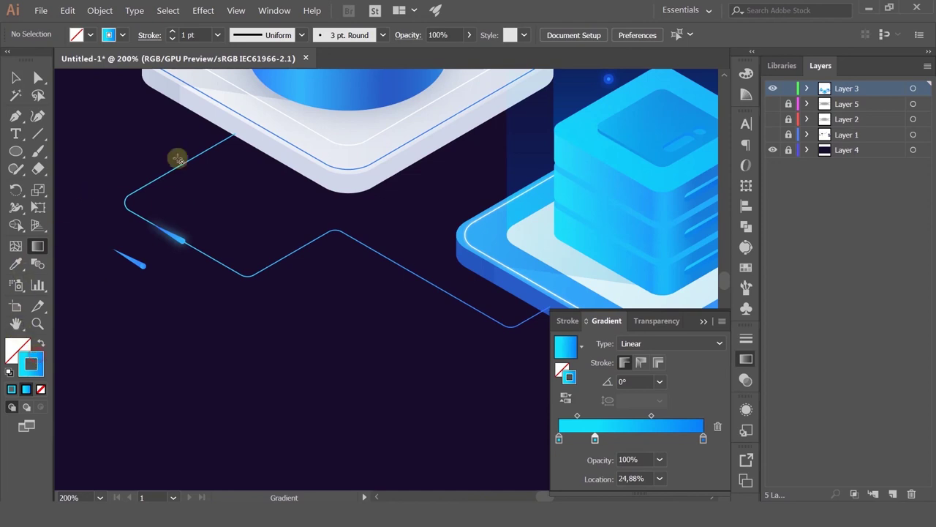
click(15, 76)
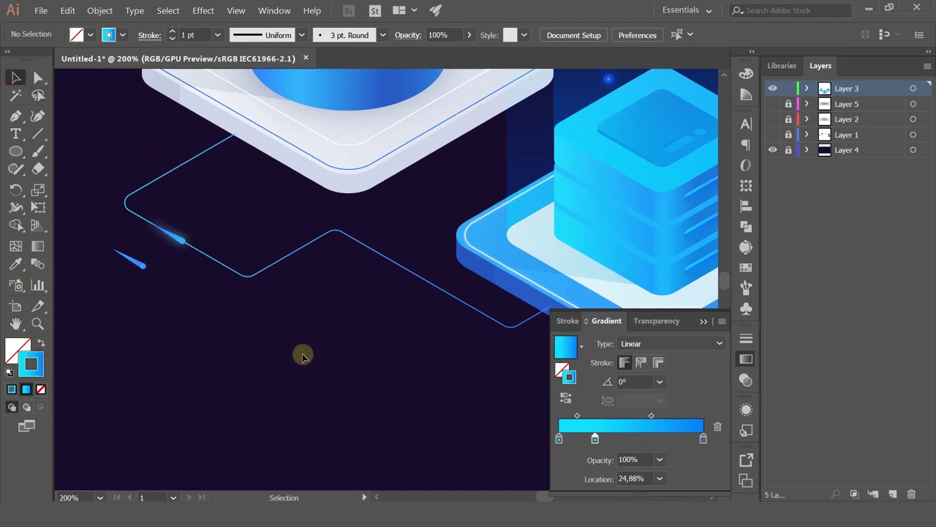
Select the parts of the glowing streak on the zigzag connector and group them.
scroll(147, 242, up, 3)
scroll(144, 241, down, 1)
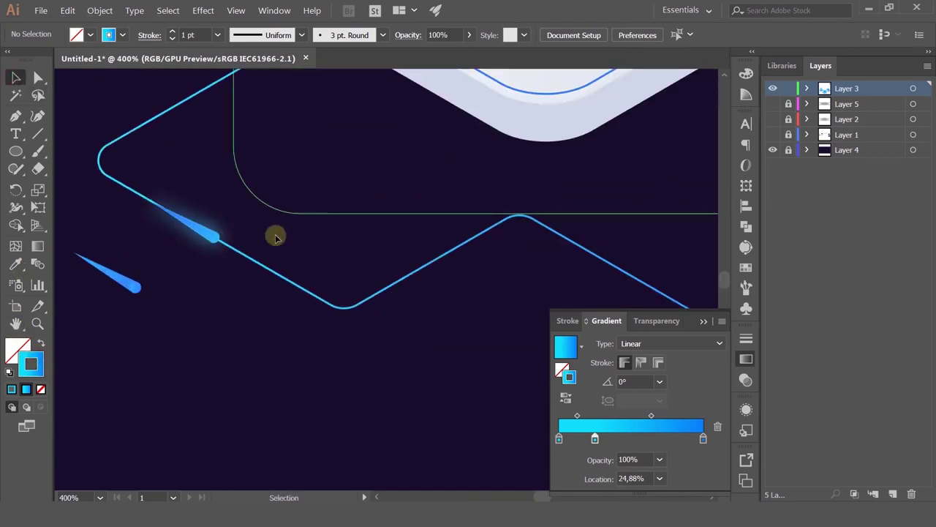
scroll(279, 231, down, 2)
click(231, 238)
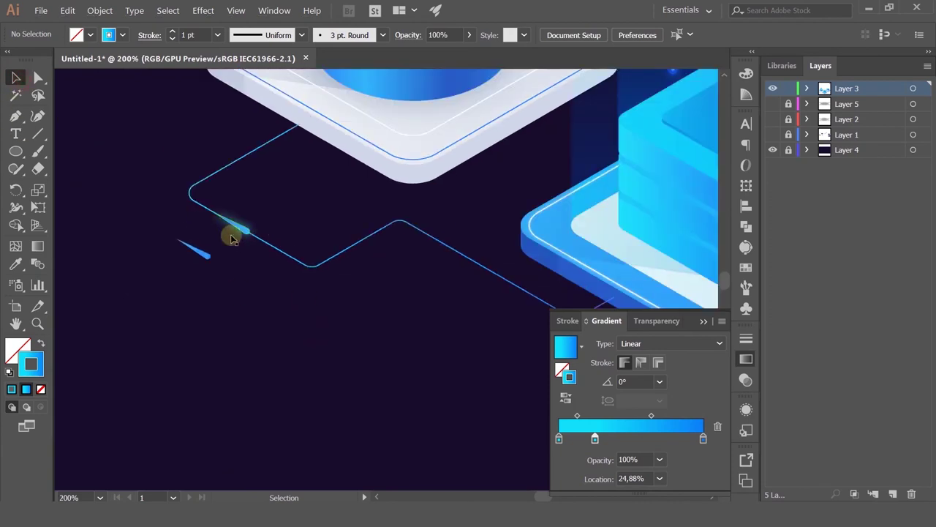
click(241, 231)
scroll(241, 231, up, 3)
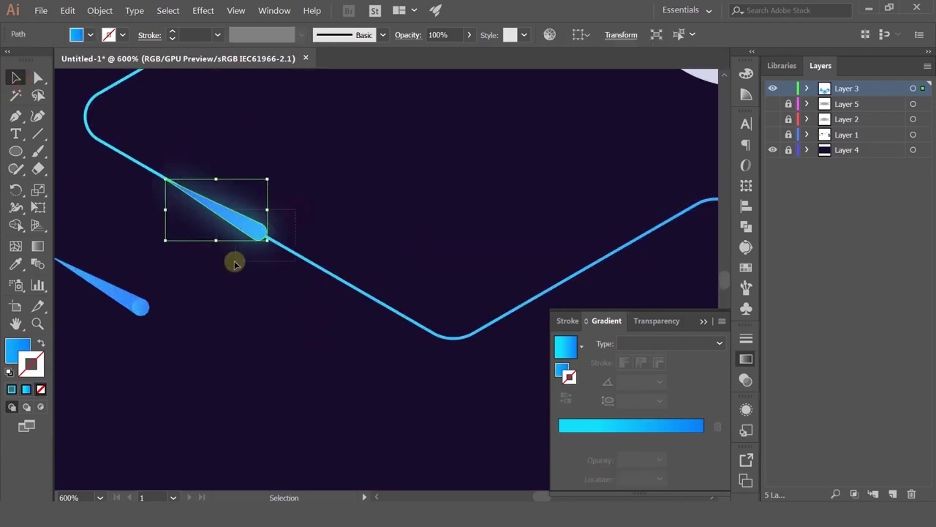
drag(364, 238, 303, 313)
scroll(335, 295, down, 3)
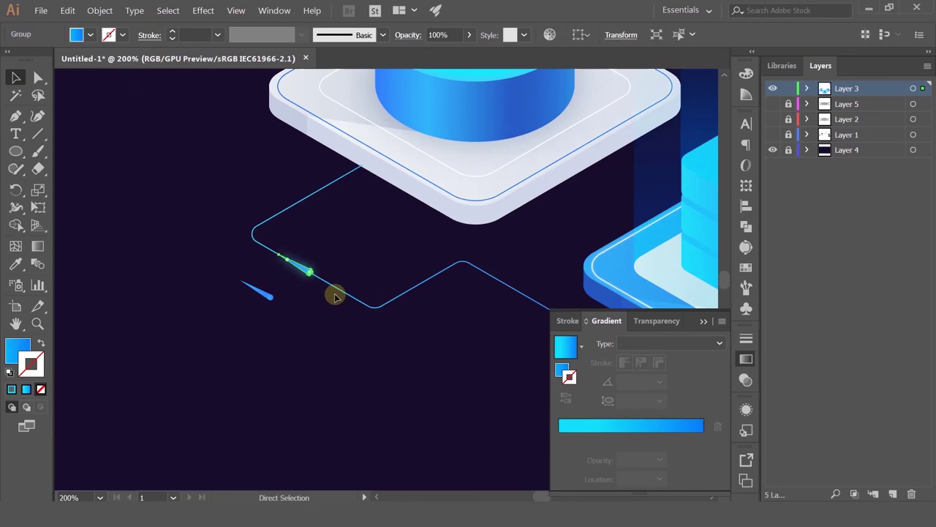
Place a copy of the glowing streak on the zigzag connector's long segment descending toward the cyan server.
drag(380, 260, 244, 253)
drag(169, 262, 395, 292)
scroll(395, 292, up, 5)
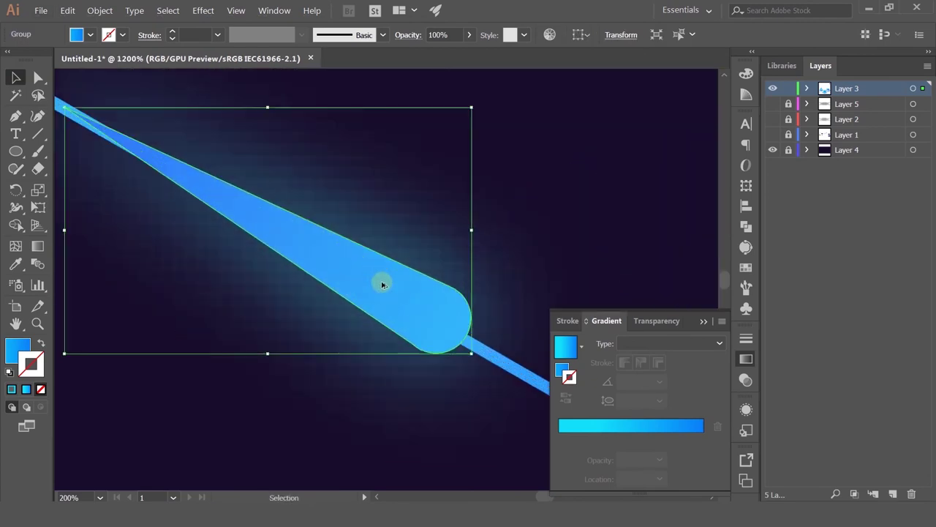
scroll(373, 283, down, 8)
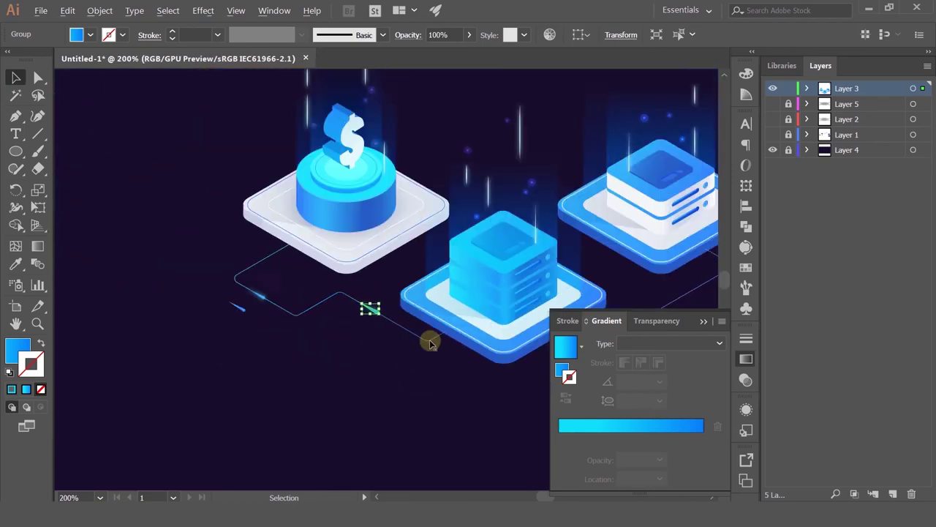
click(401, 314)
Paste a copy of the glowing streak beside the connector between the cyan and white servers.
scroll(401, 314, right, 5)
scroll(402, 314, down, 2)
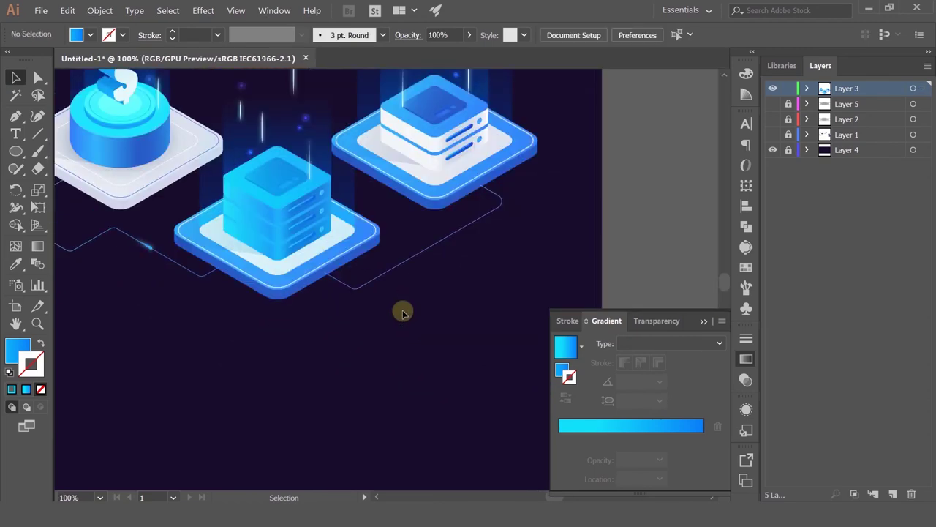
click(337, 306)
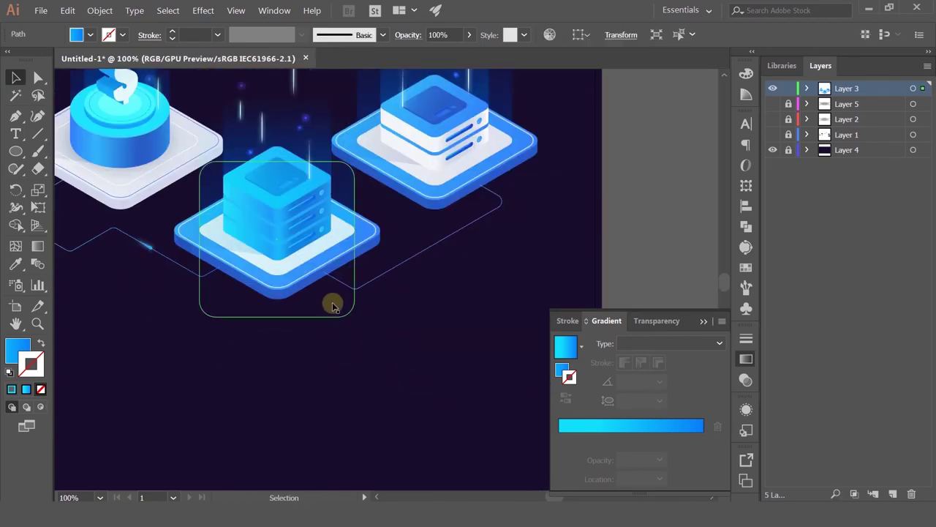
click(410, 340)
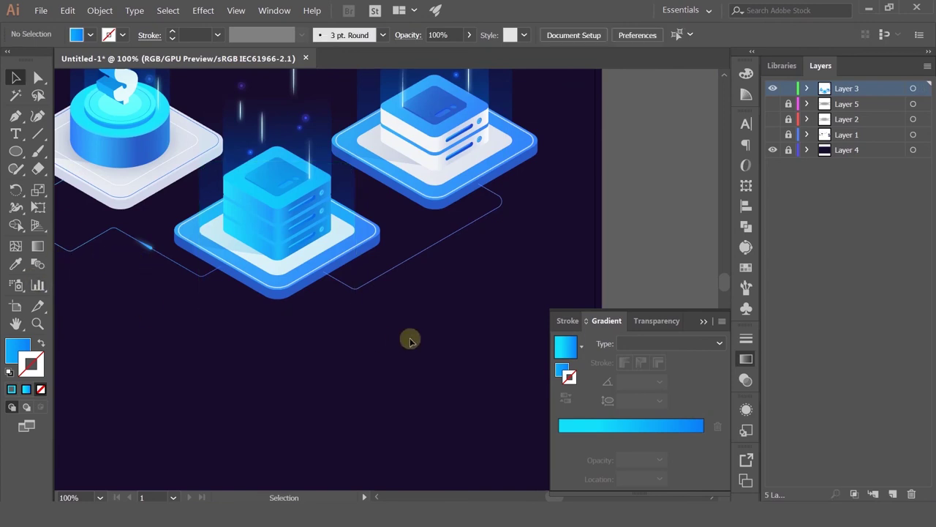
click(387, 276)
scroll(390, 272, up, 4)
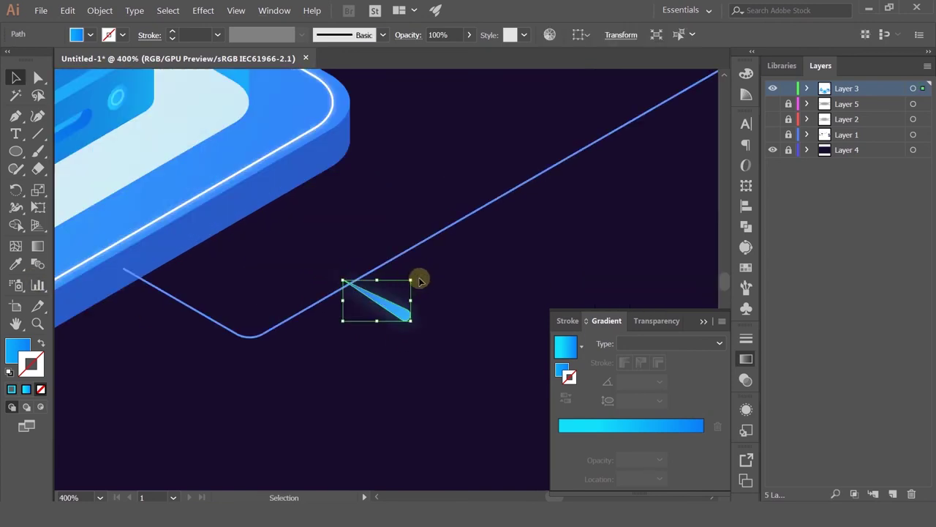
Rotate the pasted streak 60° and align it on the lower part of the connector between the two servers.
right_click(404, 314)
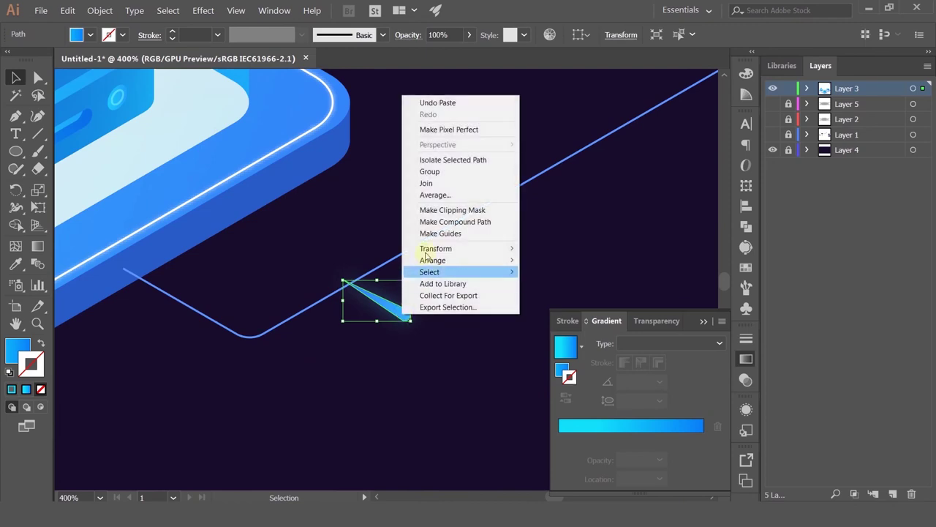
mouse_move(508, 249)
click(548, 275)
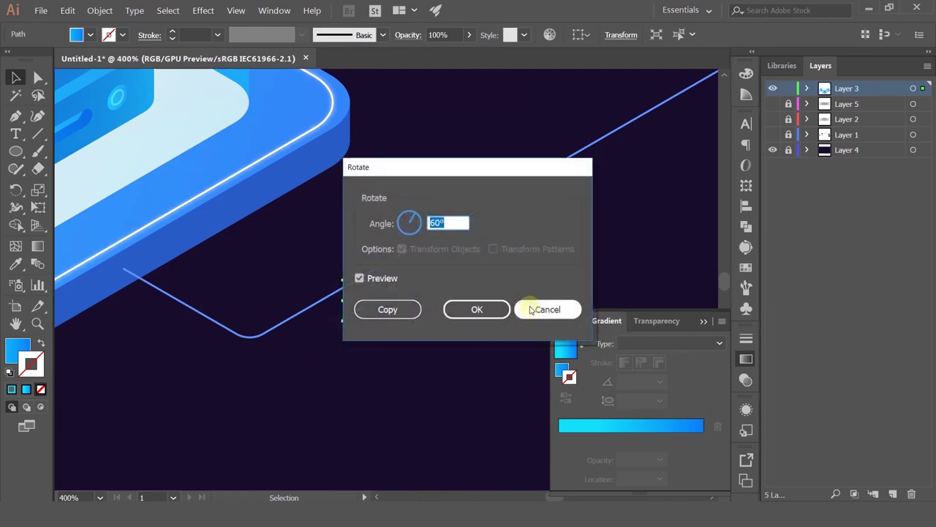
click(473, 308)
drag(395, 296, 424, 245)
scroll(482, 261, down, 3)
click(610, 246)
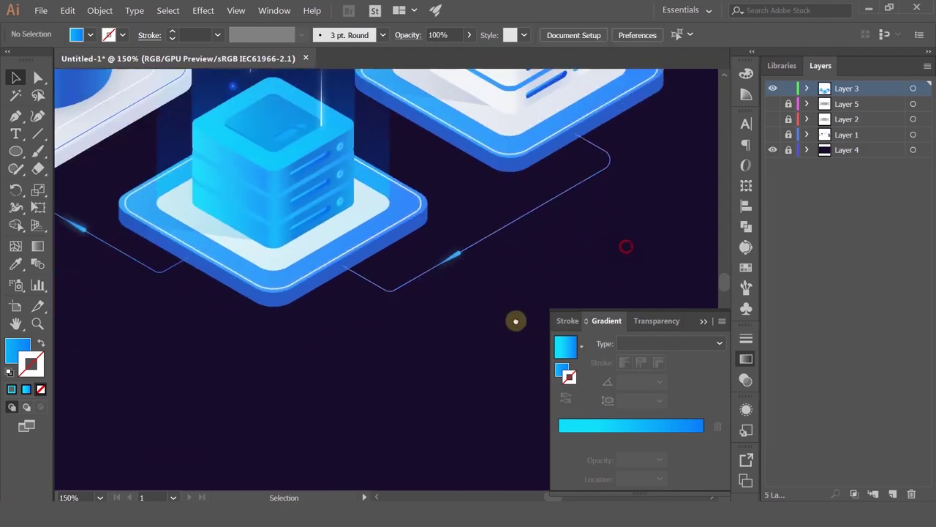
Duplicate the rotated streak farther up the same connector, near its upper bend below the white server.
scroll(327, 342, up, 2)
drag(327, 342, 554, 206)
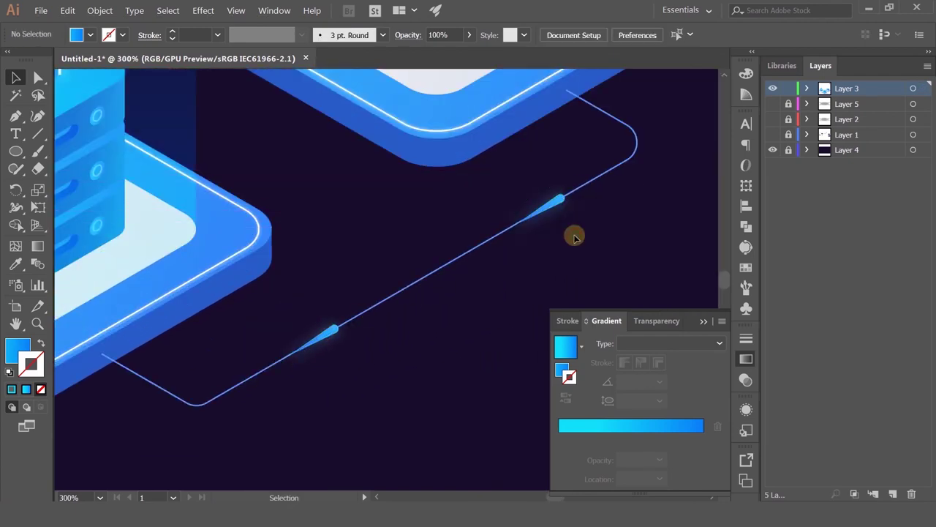
scroll(573, 235, up, 1)
scroll(572, 234, down, 5)
scroll(569, 223, up, 3)
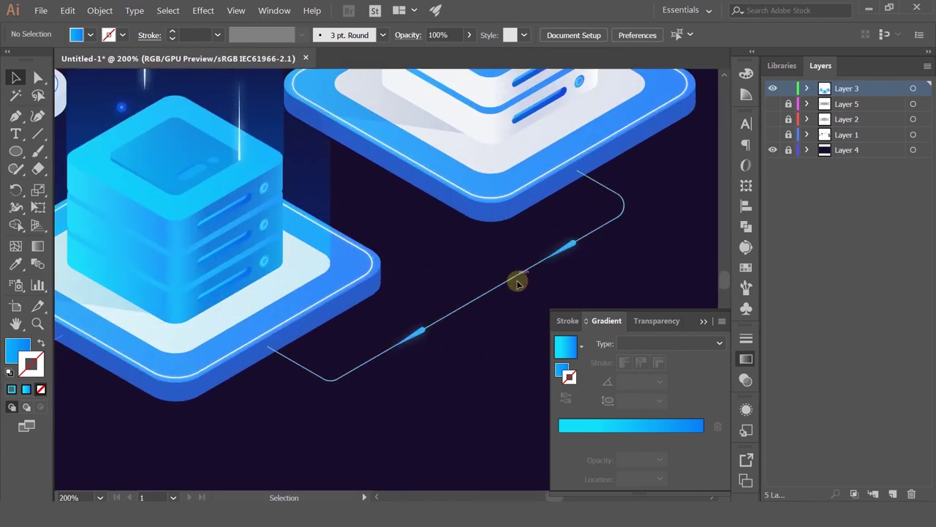
Sample the zigzag connector's 1 pt cyan-to-blue gradient stroke with the Eyedropper.
drag(373, 302, 85, 250)
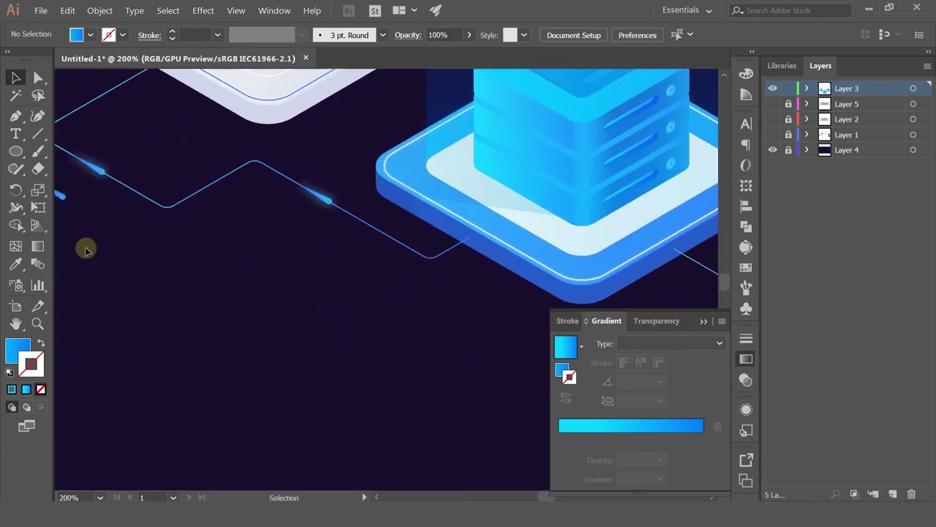
click(15, 265)
click(173, 207)
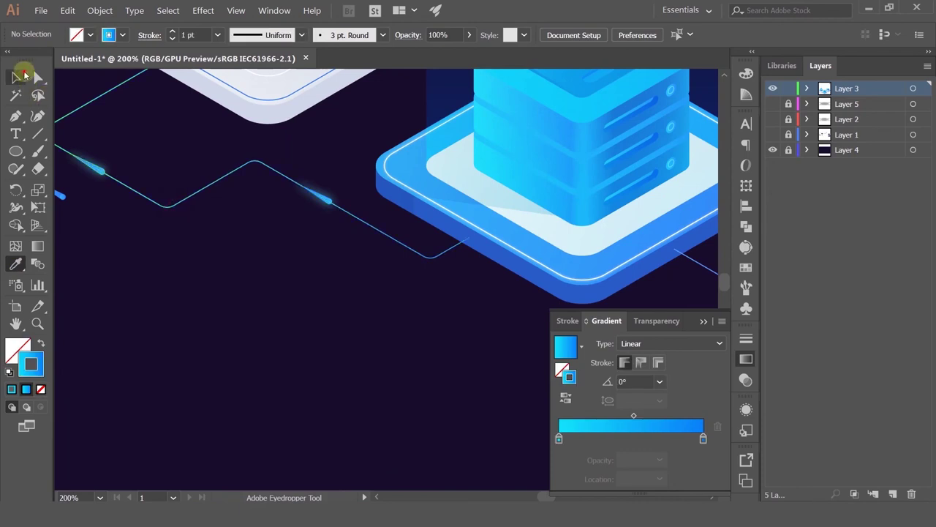
click(15, 76)
Select the connector between the two servers together with its two glowing streaks.
scroll(293, 172, down, 3)
scroll(397, 209, up, 3)
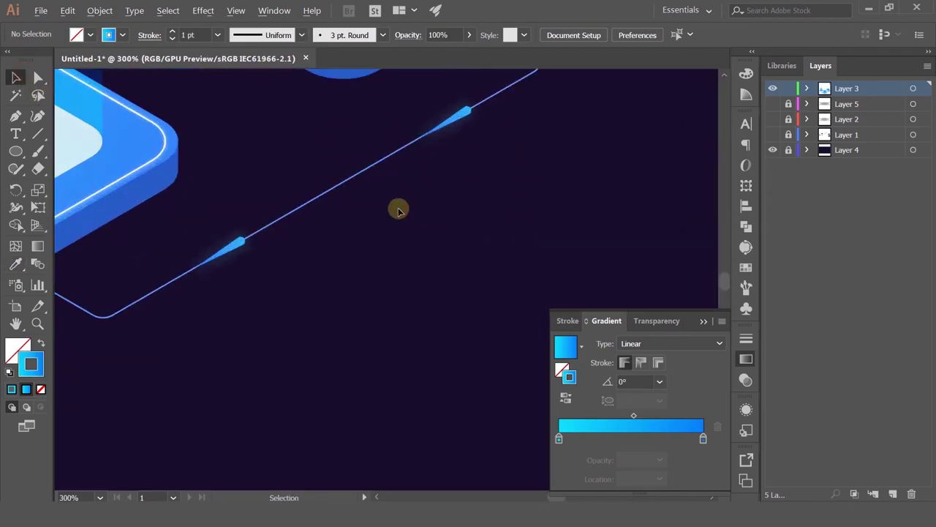
scroll(398, 209, down, 3)
scroll(397, 211, up, 3)
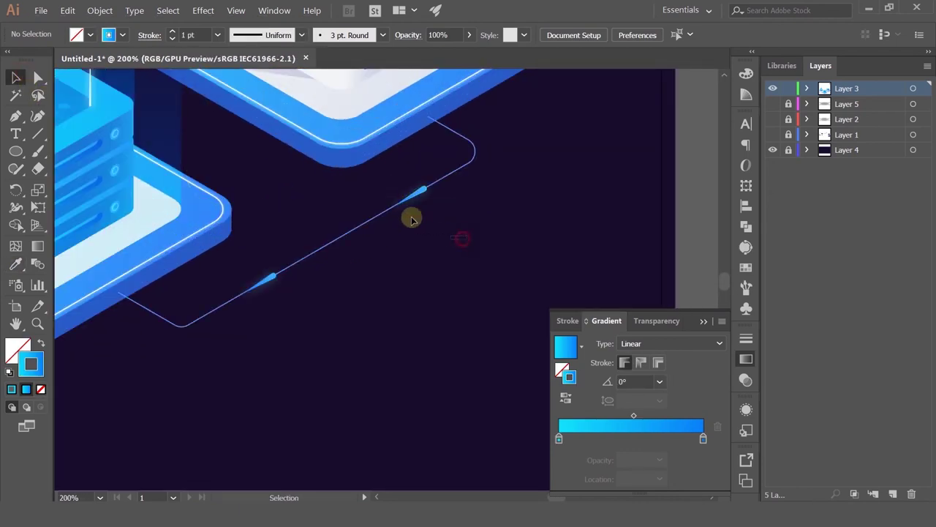
click(404, 192)
shift+click(309, 202)
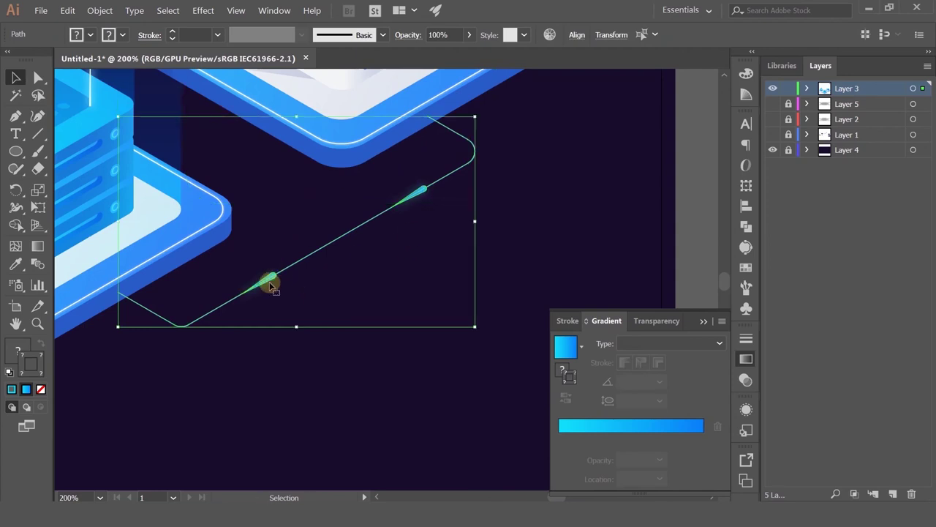
Select the zigzag connector below the dollar pedestal together with its two streaks, and clear the selection.
scroll(268, 281, down, 1)
drag(212, 288, 514, 310)
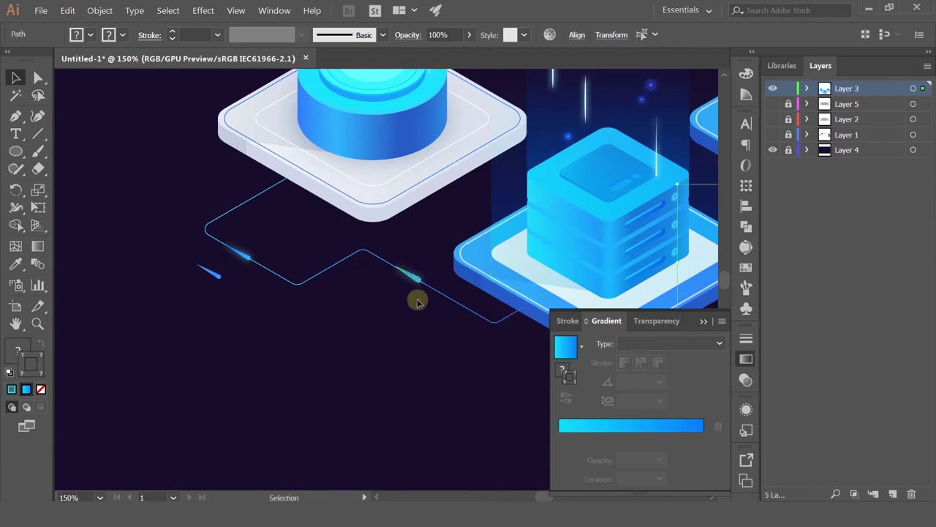
drag(406, 261, 245, 253)
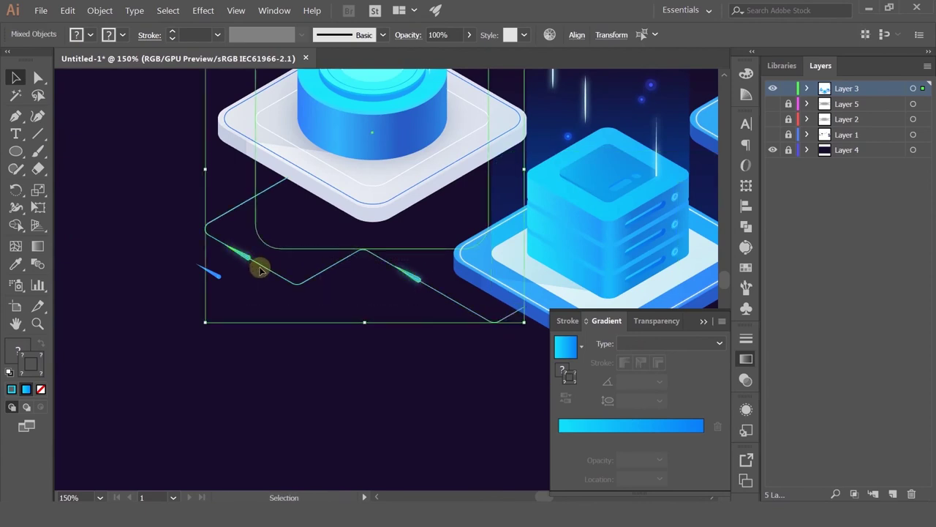
key(a)
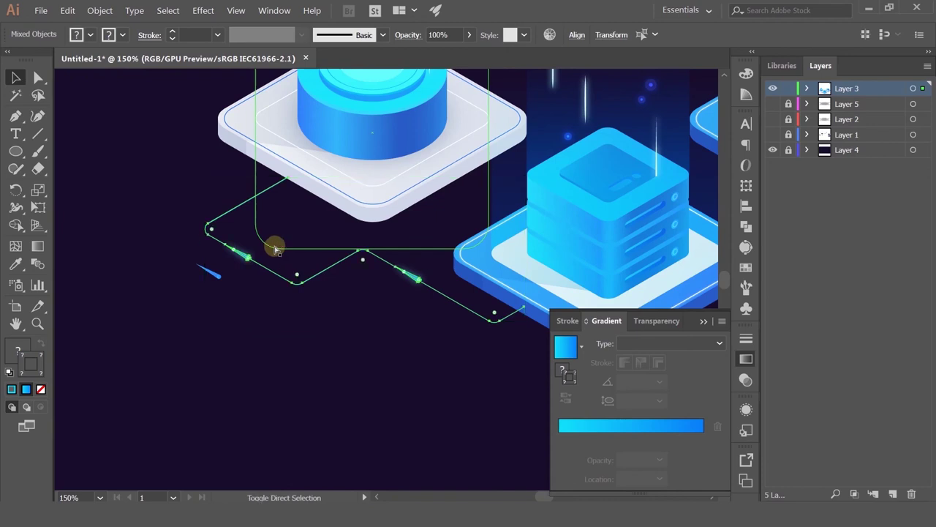
click(358, 391)
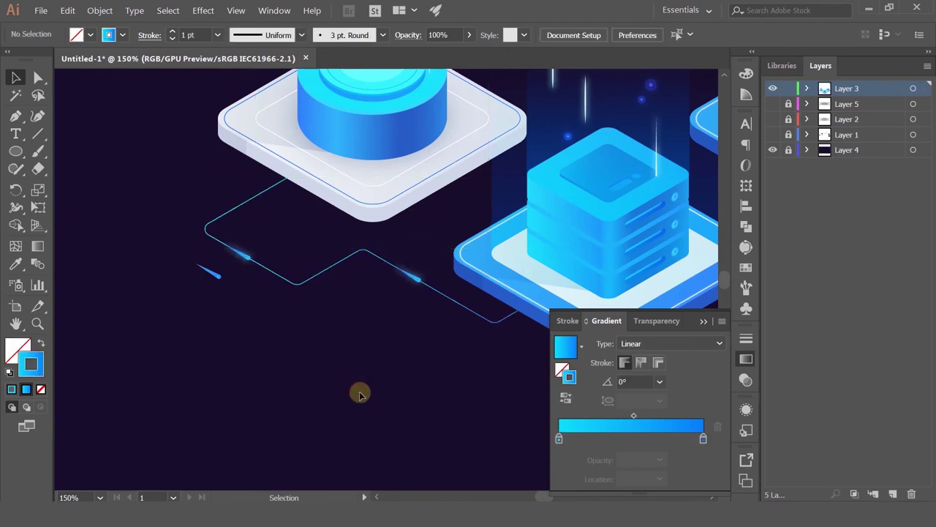
Open Offset Path for the zigzag connector below the dollar pedestal and turn on its preview.
key(ctrl+minus)
drag(404, 366, 231, 357)
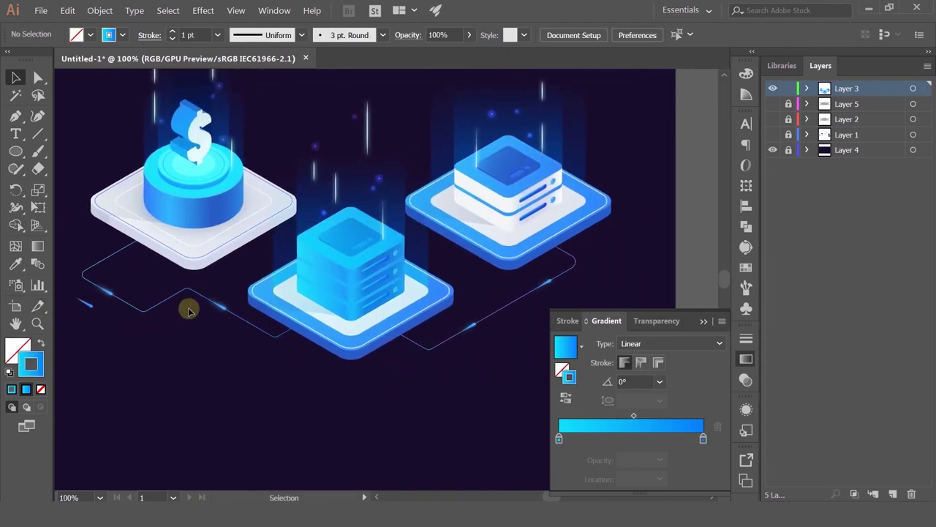
scroll(186, 304, down, 1)
scroll(122, 306, up, 1)
scroll(117, 324, up, 2)
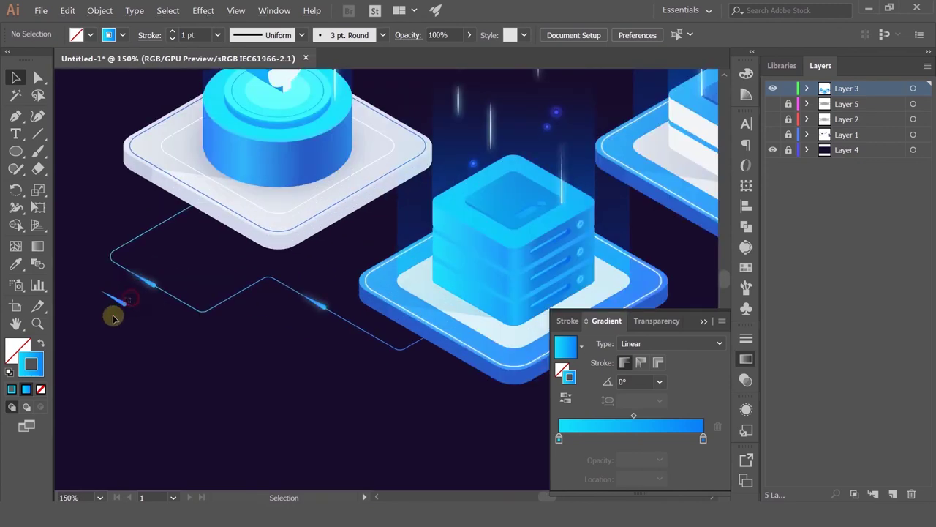
click(113, 318)
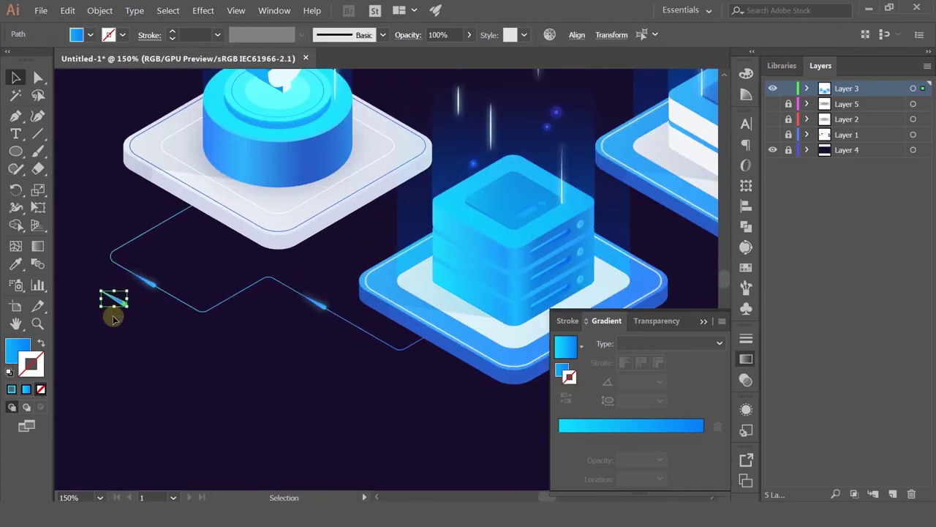
click(217, 307)
click(102, 11)
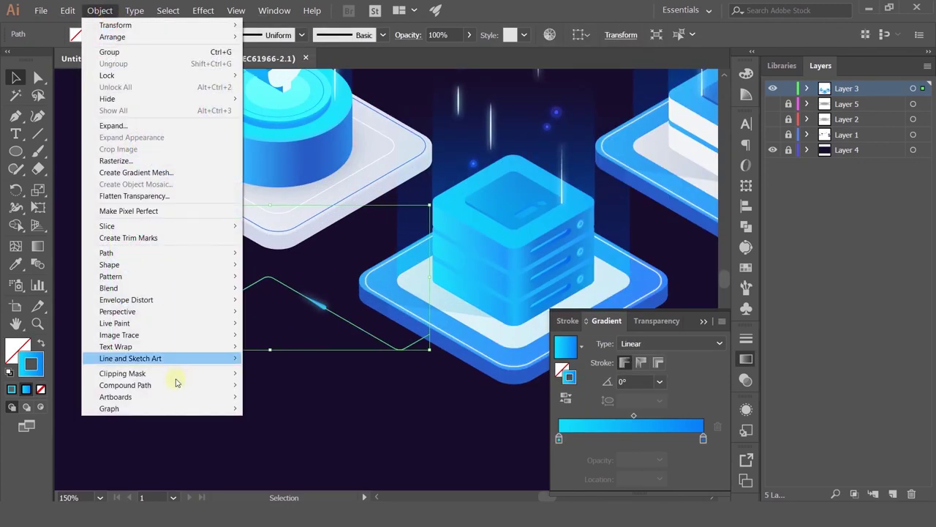
click(120, 254)
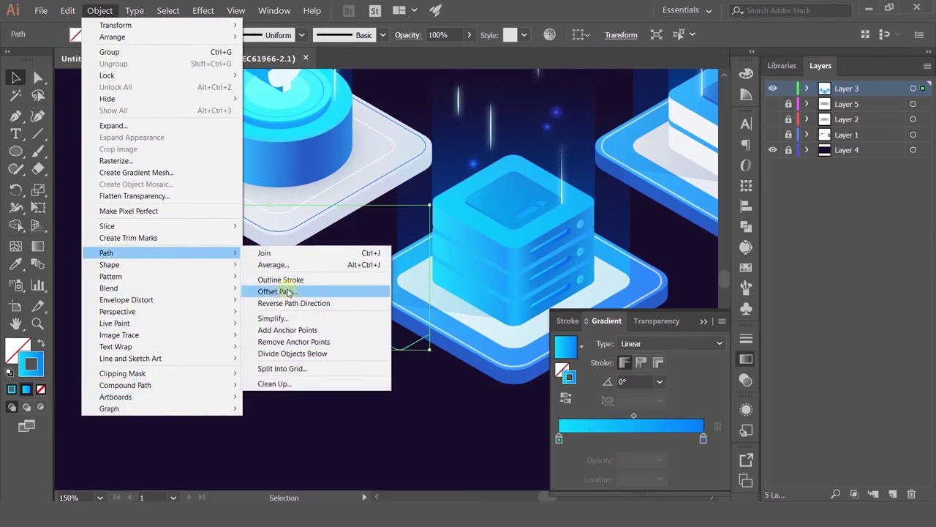
click(280, 291)
click(386, 293)
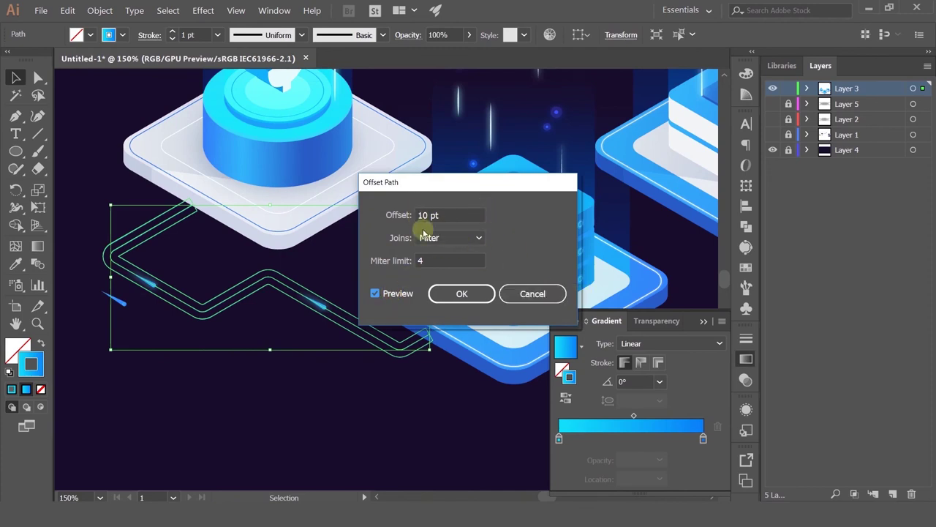
Set the zigzag connector's offset distance to 13 pt with a miter limit of 4.
click(454, 214)
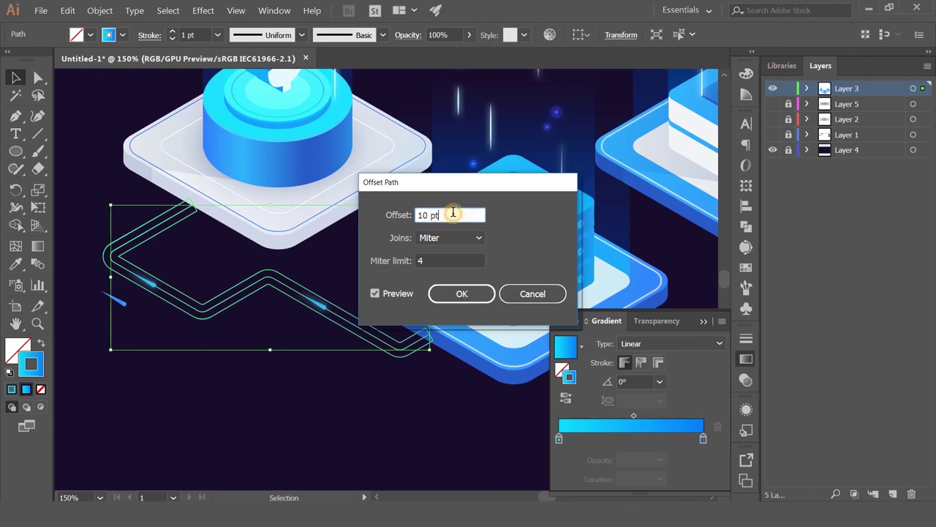
key(Up)
key(Up)
key(Up)
key(Up)
key(Up)
key(Up)
key(Up)
key(Up)
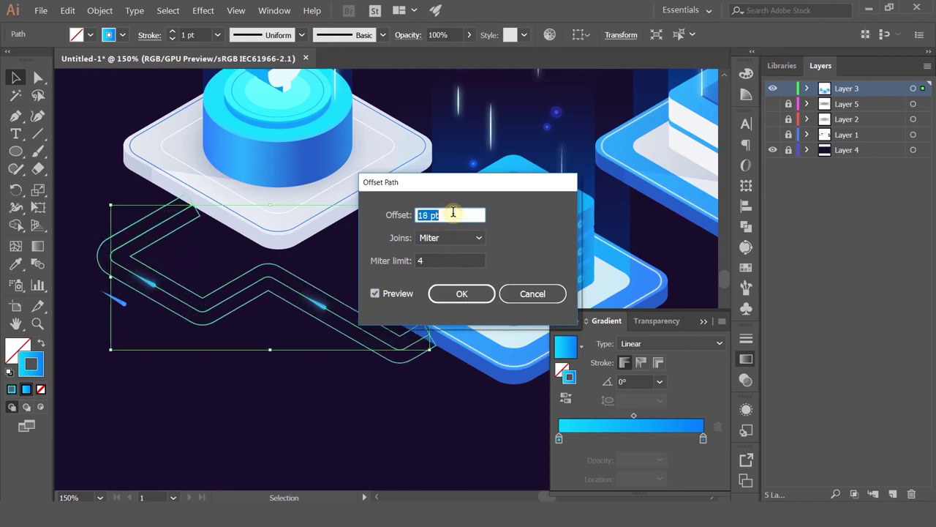
key(Down)
key(Down)
key(Down)
key(Down)
key(Down)
click(433, 260)
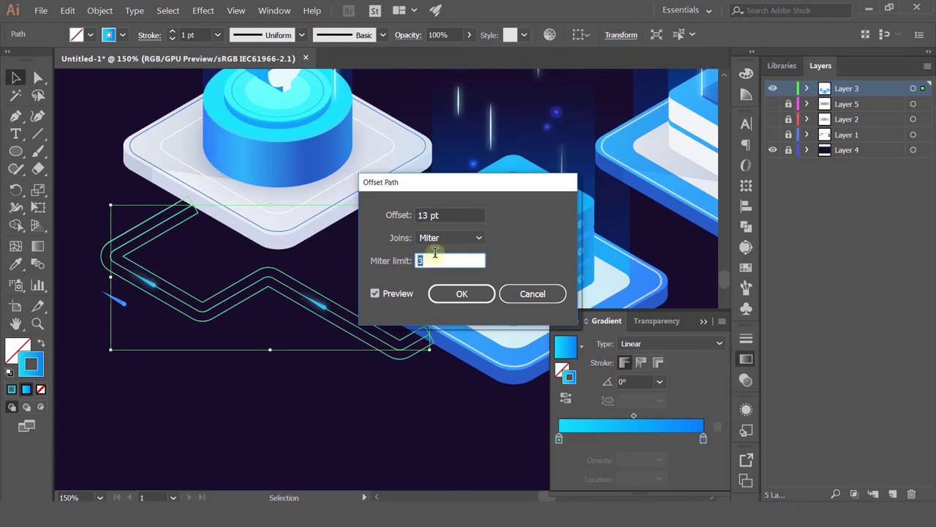
key(Up)
Change the offset joins to Round, apply the offset to the zigzag connector, and clear the selection.
click(435, 238)
click(441, 265)
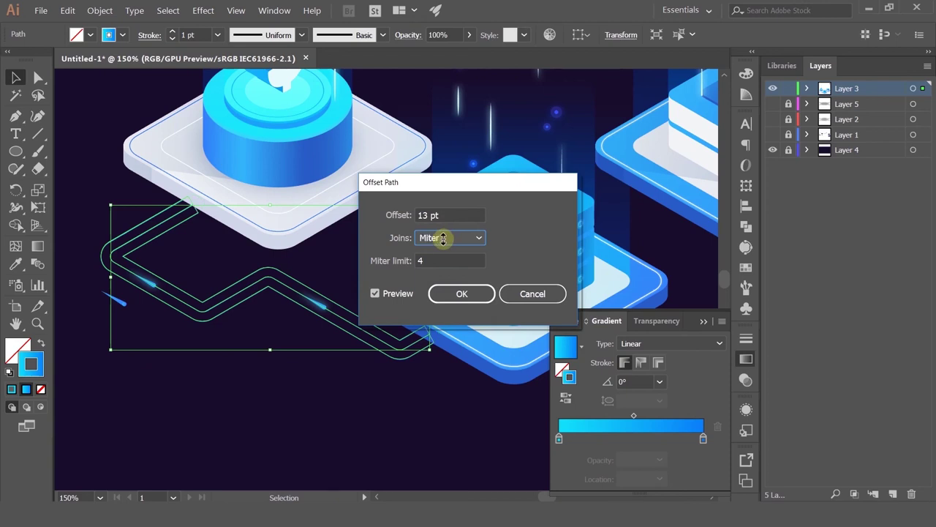
click(442, 238)
click(437, 266)
click(463, 294)
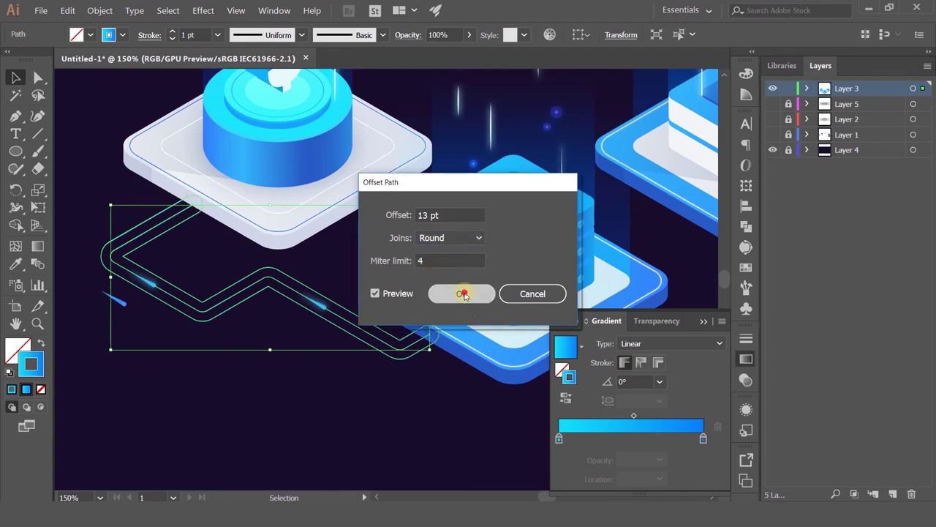
click(297, 379)
Offset the connector between the two servers with the same Offset Path settings using Round joins, and deselect it.
scroll(215, 283, up, 1)
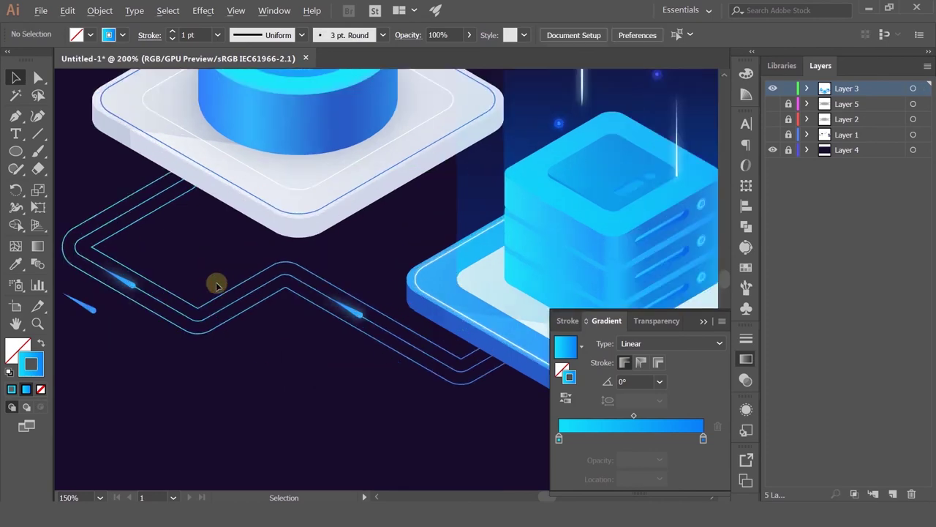
scroll(215, 283, down, 3)
drag(259, 317, 219, 325)
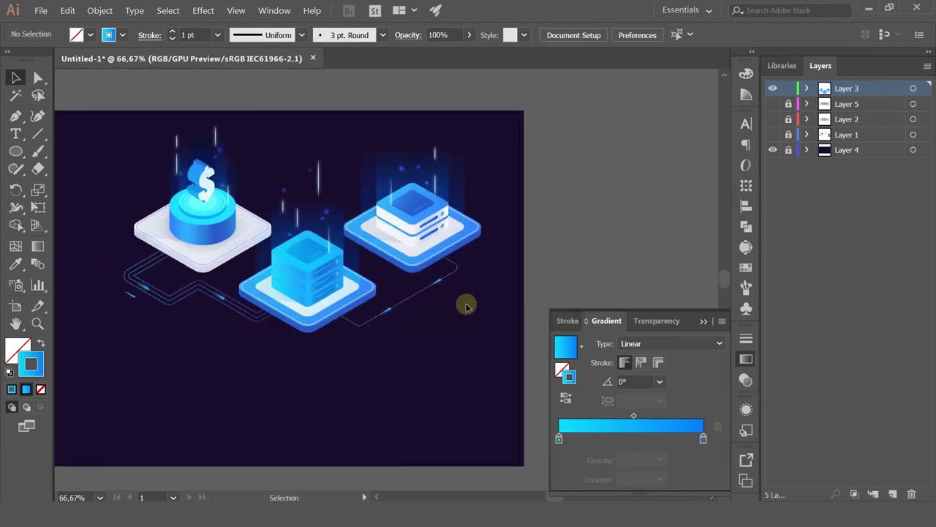
click(414, 298)
click(100, 10)
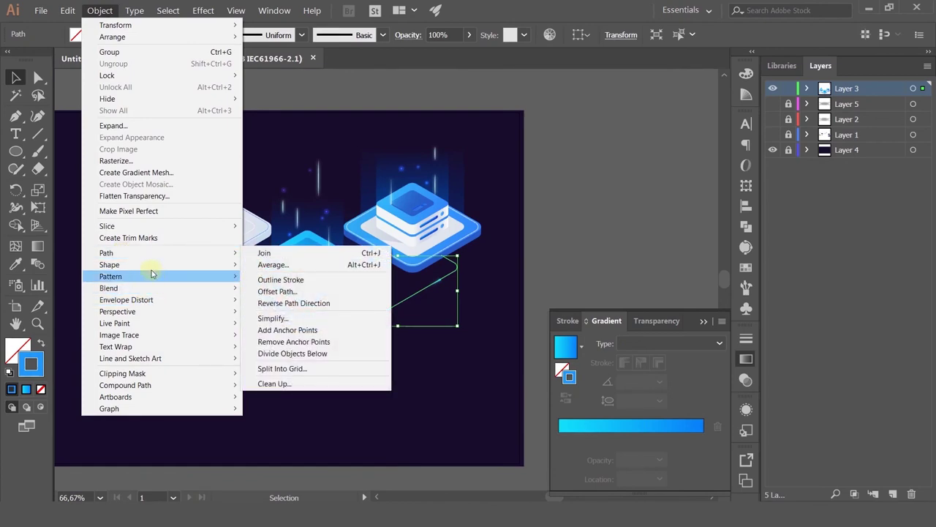
mouse_move(141, 252)
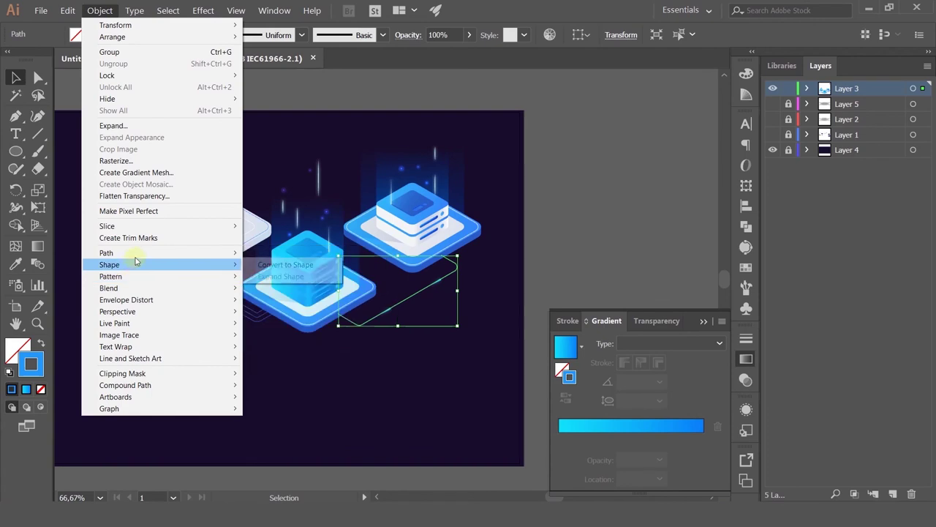
click(277, 292)
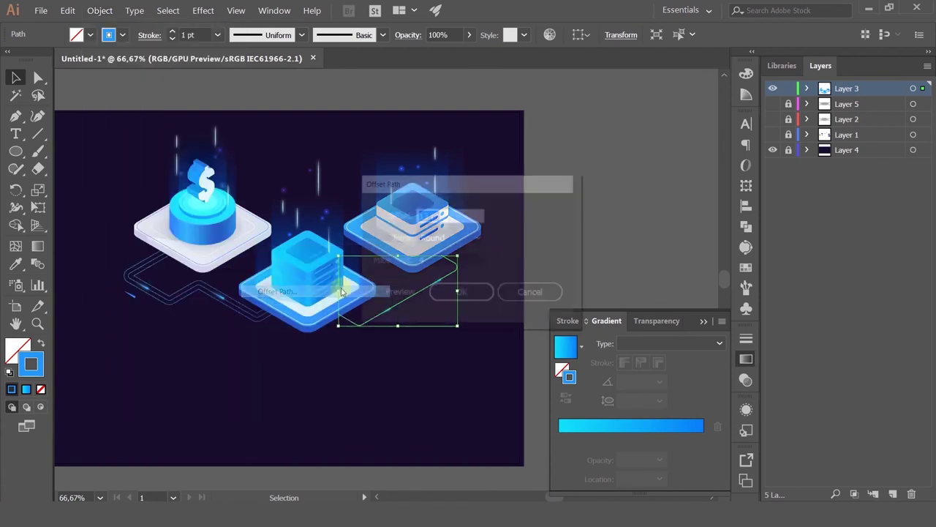
click(459, 293)
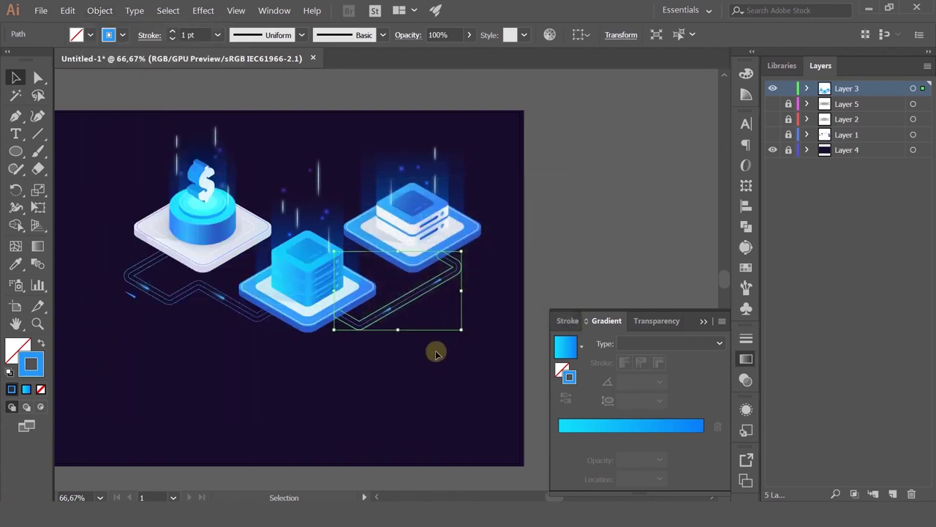
scroll(401, 331, up, 3)
scroll(401, 331, down, 2)
click(329, 366)
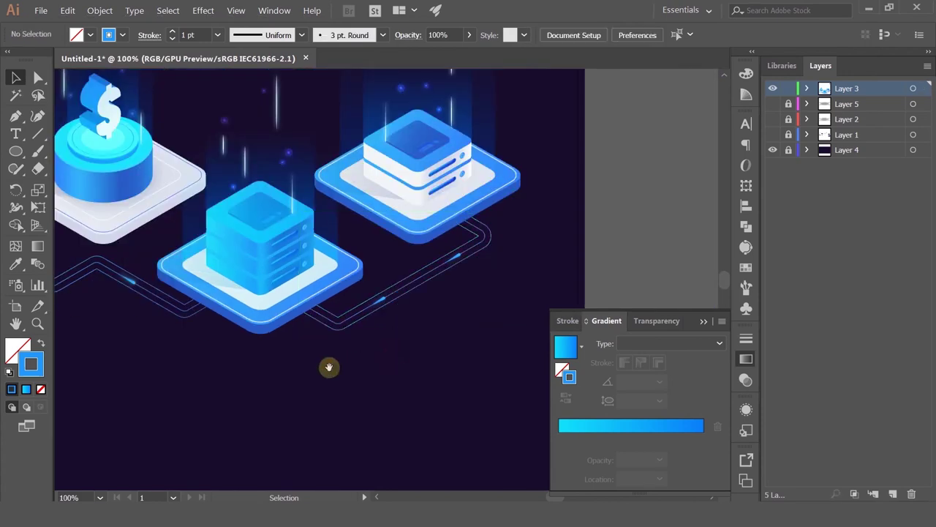
Move the spare streak group lying beside the zigzag connector off the artboard, past its right edge, and deselect it.
drag(256, 359, 392, 342)
drag(332, 341, 392, 397)
drag(367, 349, 320, 372)
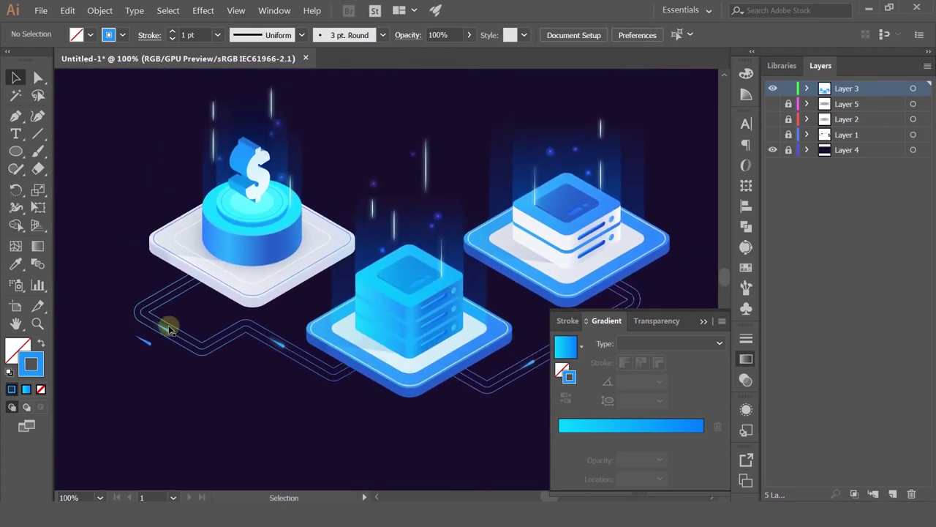
scroll(146, 330, up, 4)
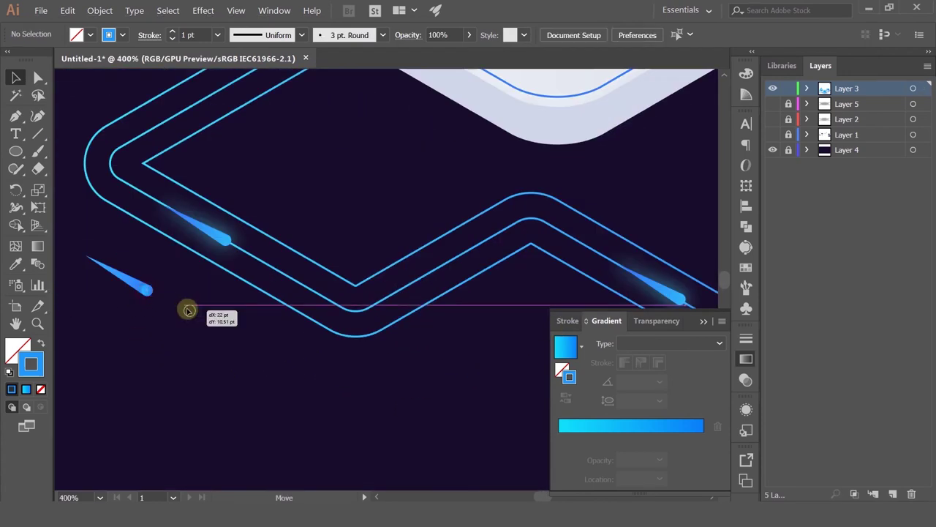
click(146, 288)
click(131, 287)
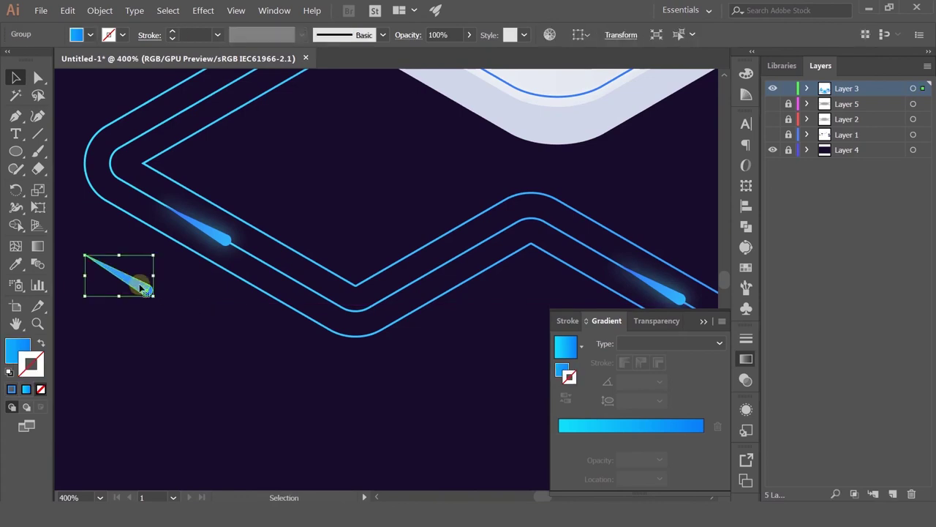
scroll(132, 286, down, 3)
scroll(143, 286, down, 2)
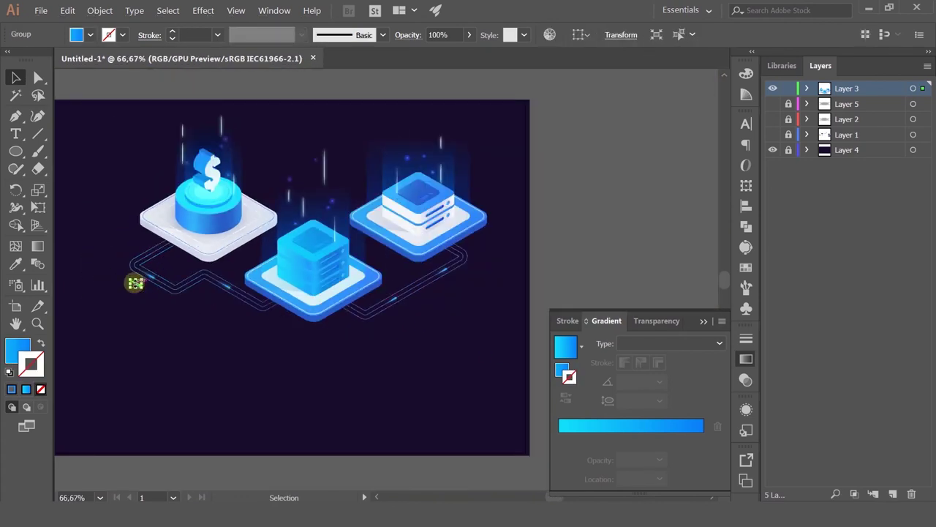
click(623, 230)
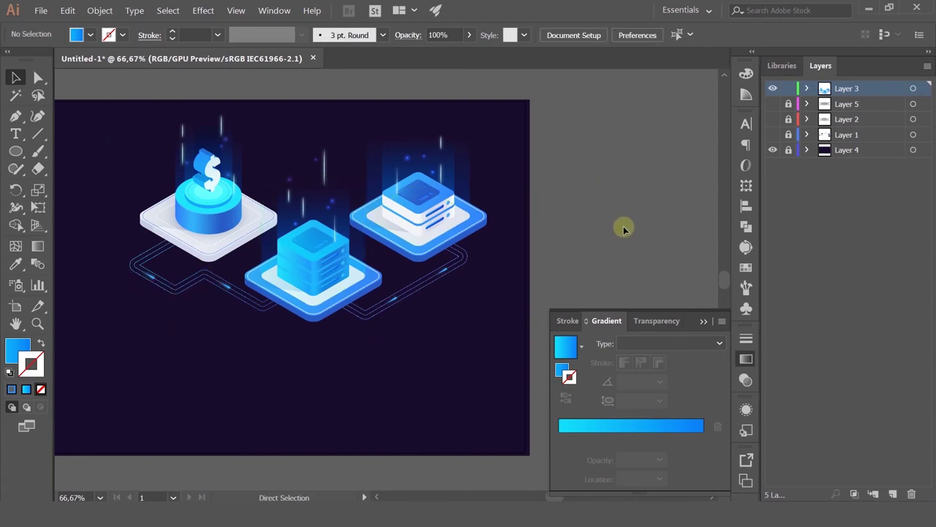
key(ctrl+z)
scroll(403, 276, up, 3)
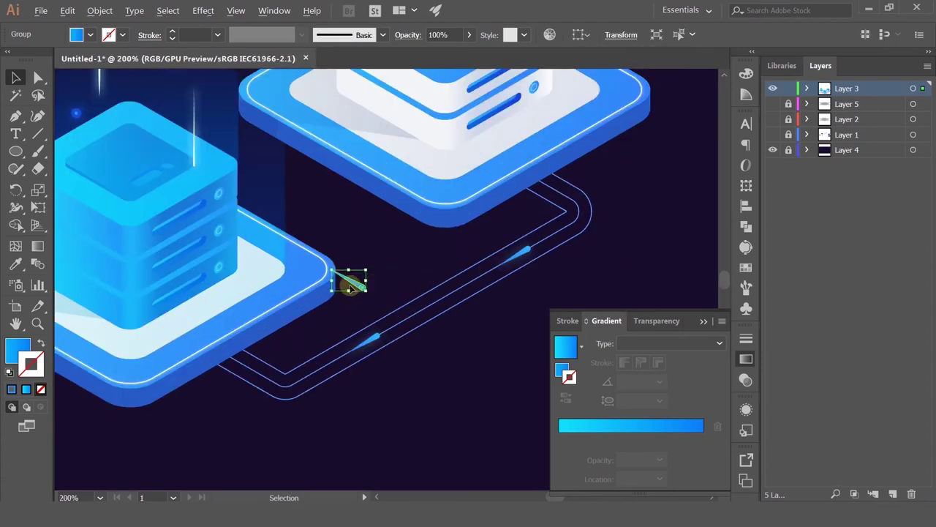
drag(354, 286, 469, 284)
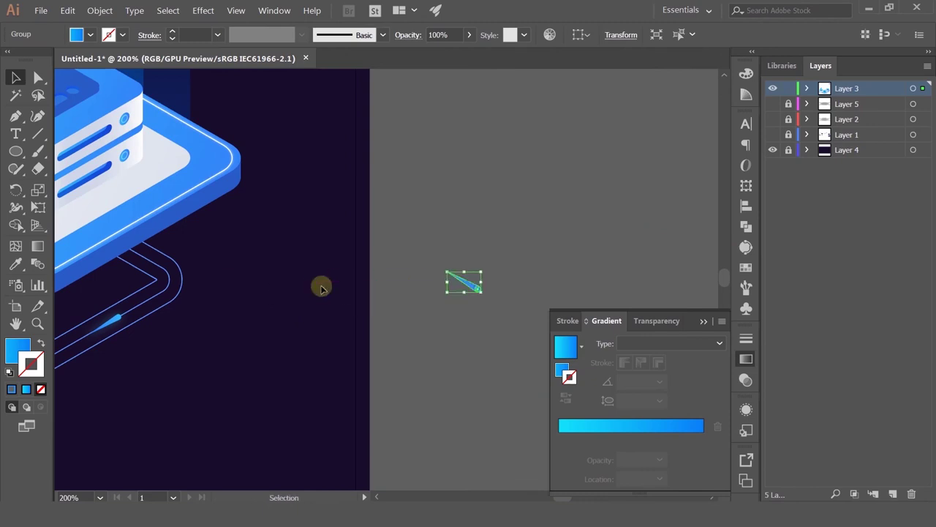
scroll(322, 286, down, 4)
drag(201, 305, 479, 259)
click(437, 313)
drag(479, 311, 375, 360)
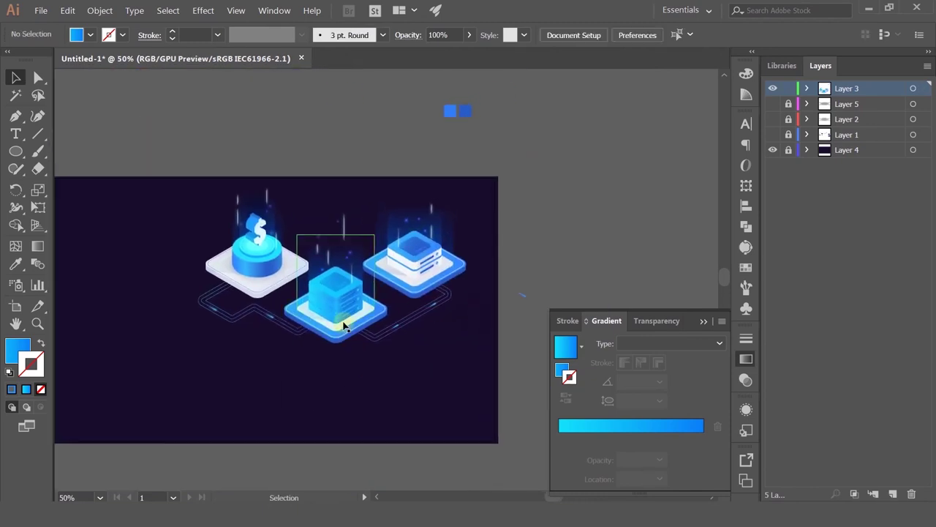
Duplicate a glowing streak onto the inner offset line of the connector between the two servers, midway between the existing streaks.
scroll(344, 323, up, 2)
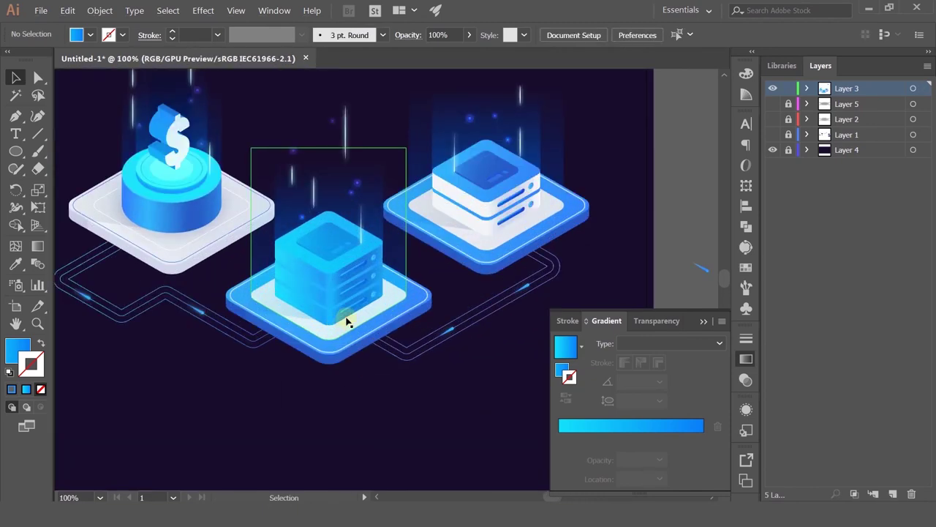
drag(395, 324, 347, 335)
scroll(501, 333, up, 3)
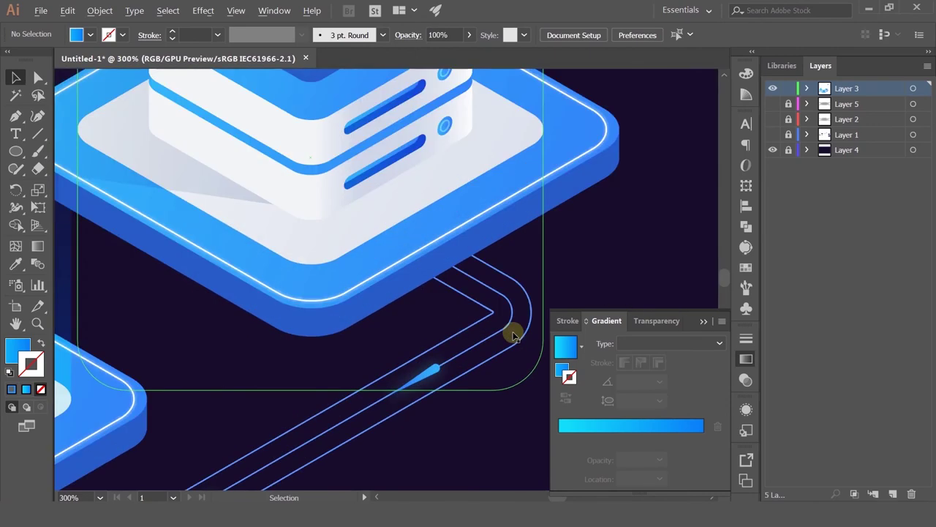
scroll(514, 335, down, 2)
drag(316, 367, 359, 320)
scroll(359, 333, up, 2)
drag(428, 294, 468, 263)
click(483, 341)
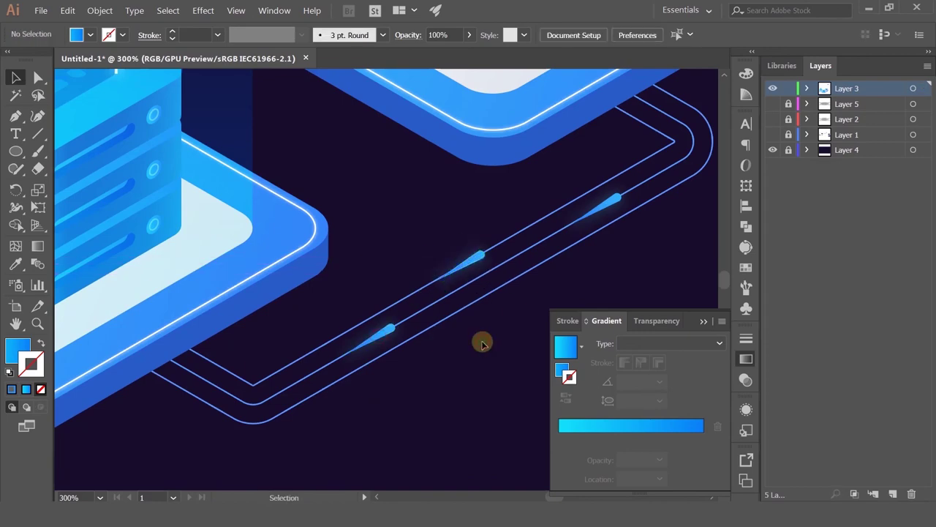
Draw an open V-shaped path with the Pen tool along the sharp lower bend of the zigzag connector's upper offset line.
scroll(482, 340, down, 2)
drag(261, 339, 506, 255)
drag(267, 278, 385, 354)
scroll(361, 381, up, 3)
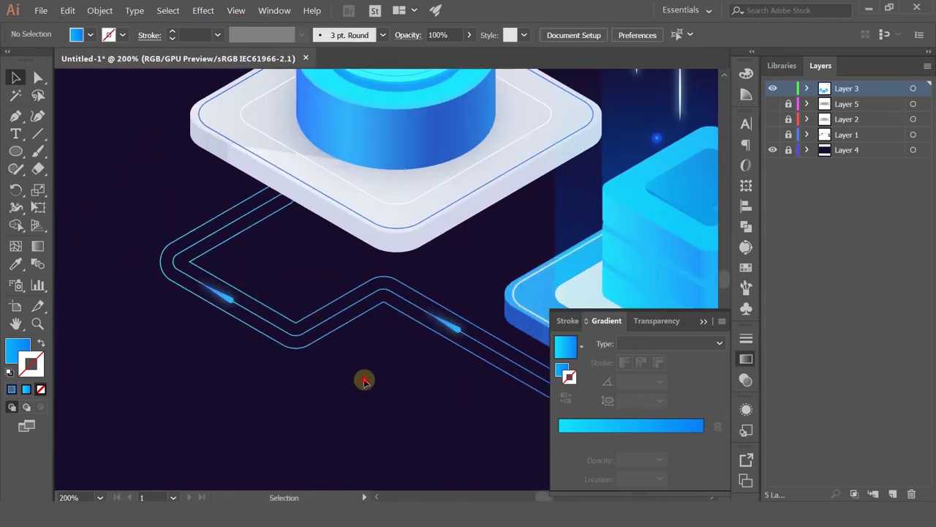
click(17, 117)
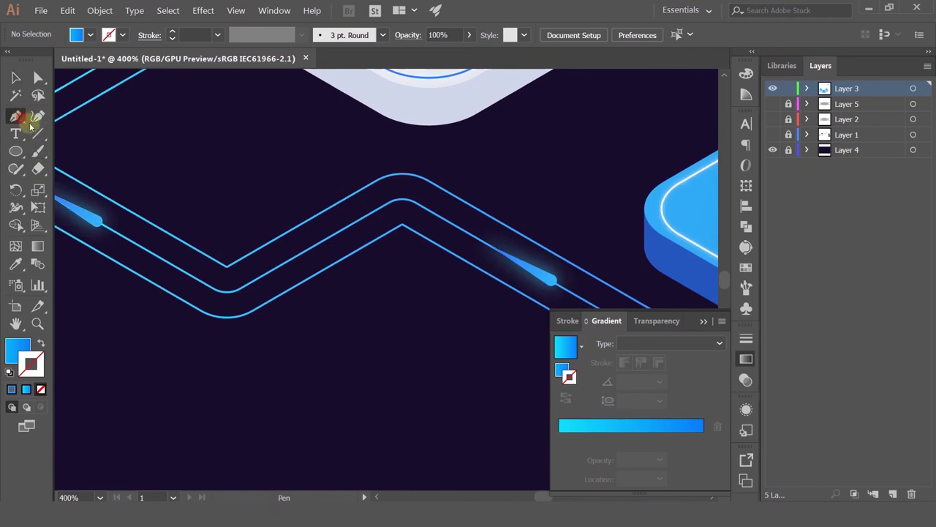
click(227, 265)
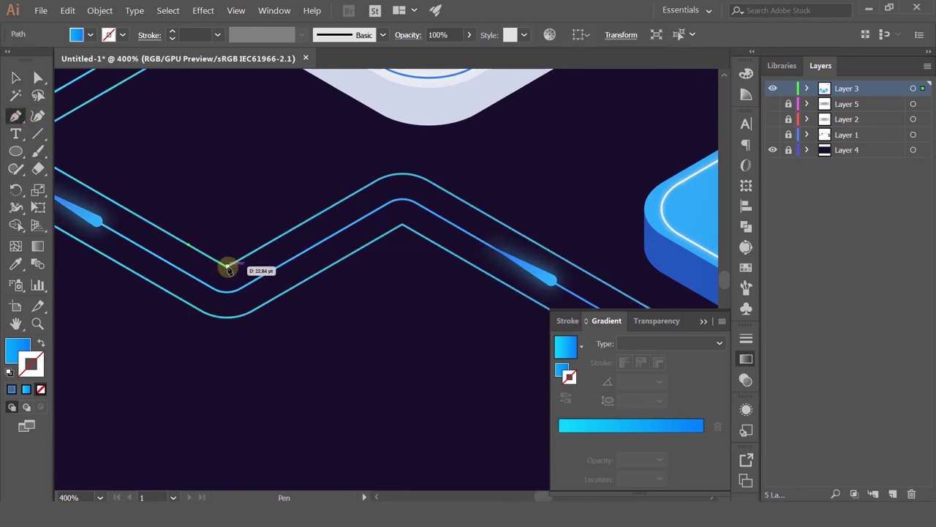
click(319, 213)
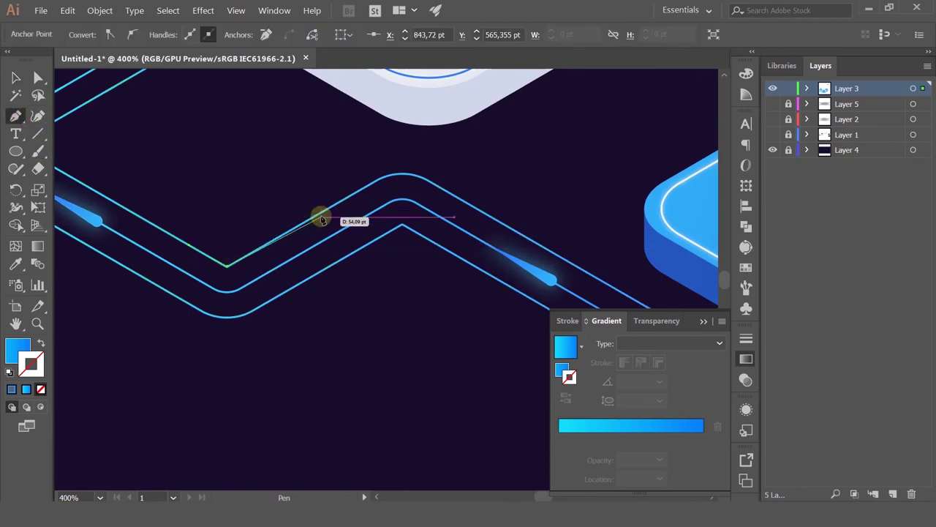
click(303, 251)
key(ctrl+z)
Swap the V-shaped path's fill and stroke so the gradient is on the stroke, and set its weight to 9 pt.
click(43, 341)
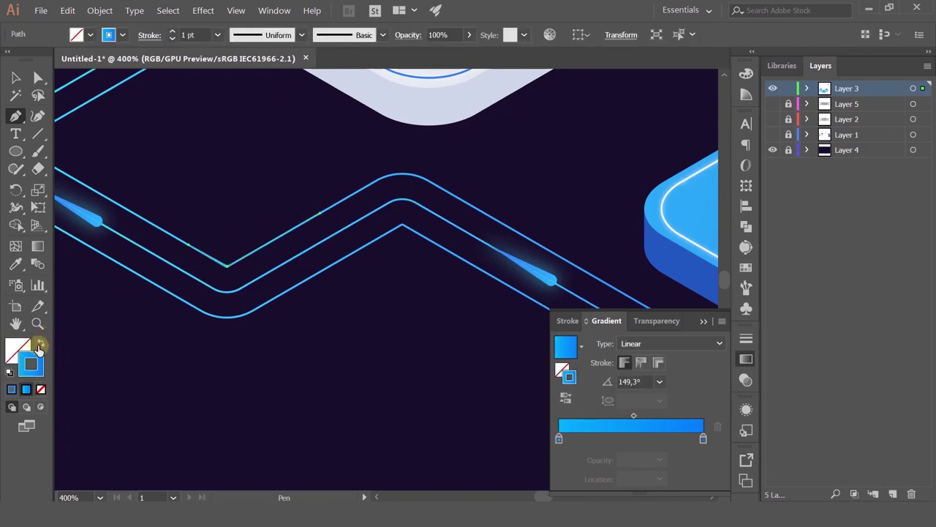
click(192, 35)
text(9)
key(Return)
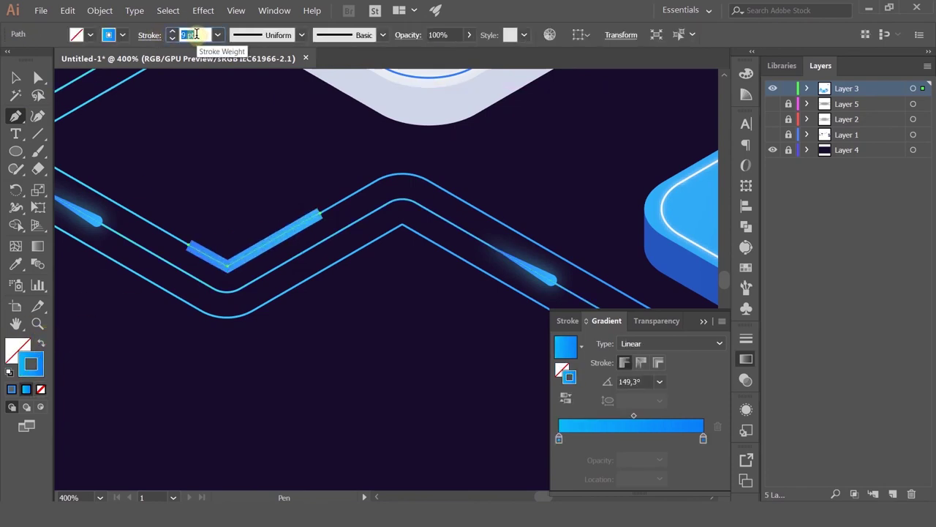
Apply a Gaussian Blur effect with a radius of 10.2 pixels to the thick V-shaped path on the zigzag connector.
click(208, 10)
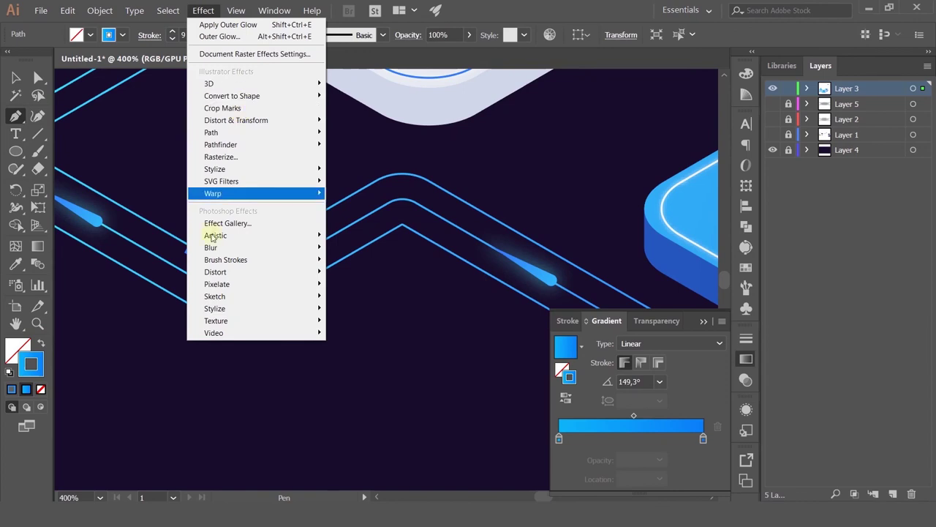
mouse_move(237, 196)
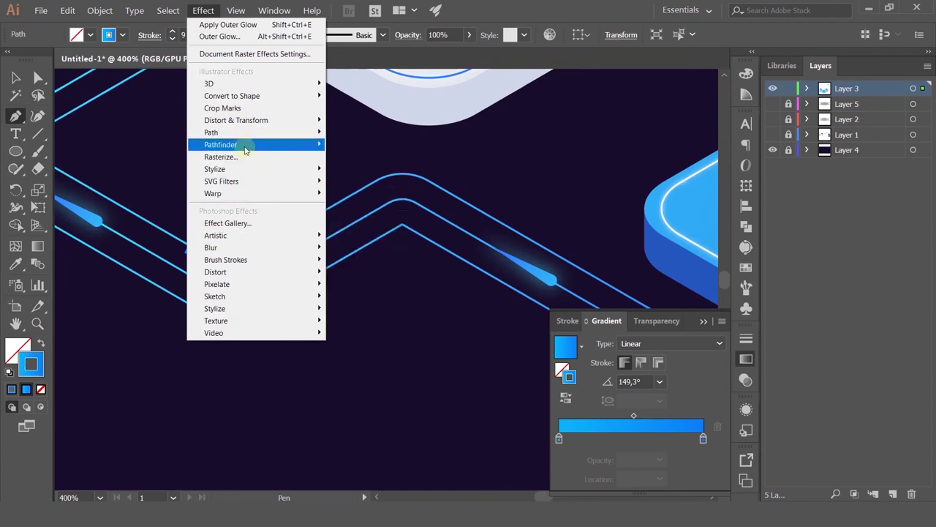
mouse_move(249, 131)
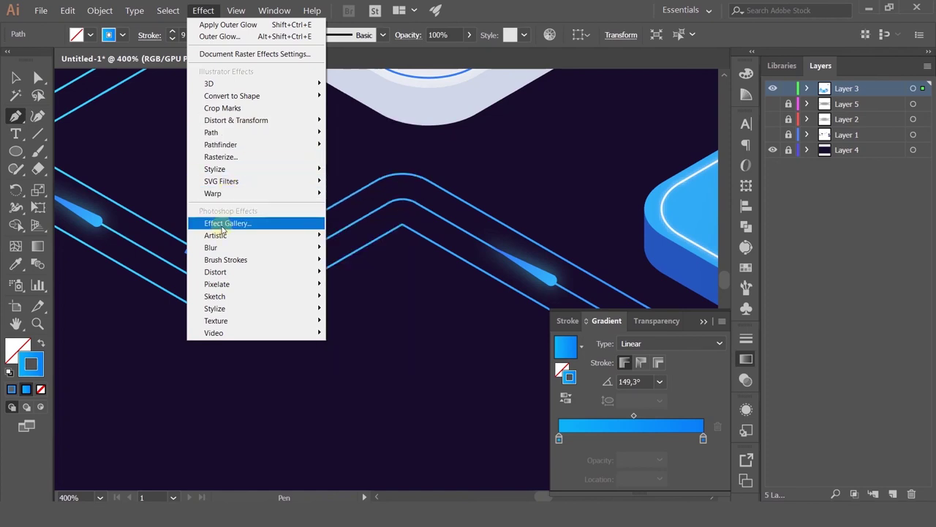
mouse_move(299, 247)
click(378, 246)
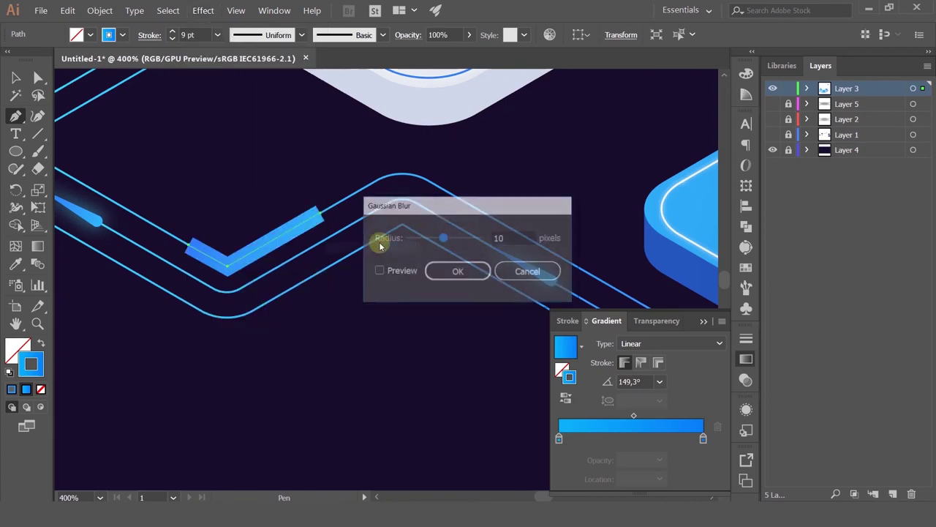
click(380, 270)
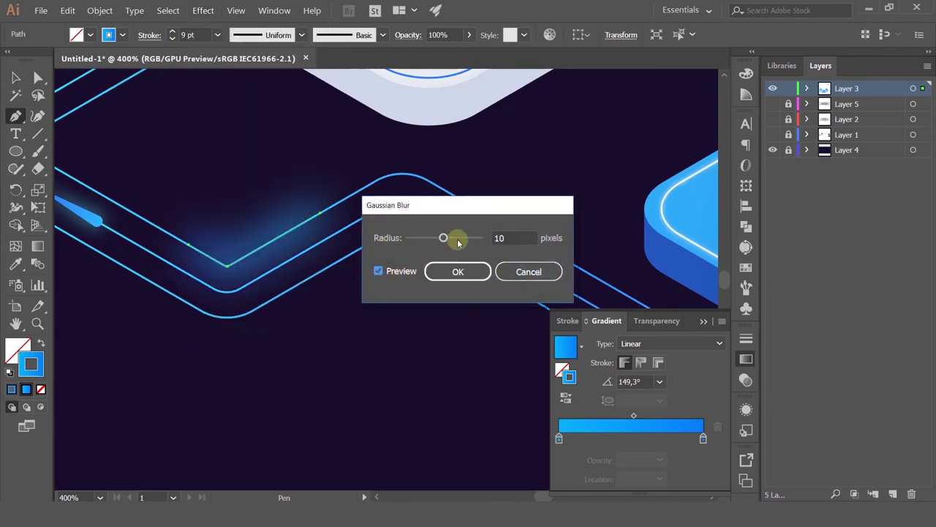
mouse_move(458, 243)
mouse_down()
mouse_move(411, 241)
mouse_move(443, 242)
mouse_up()
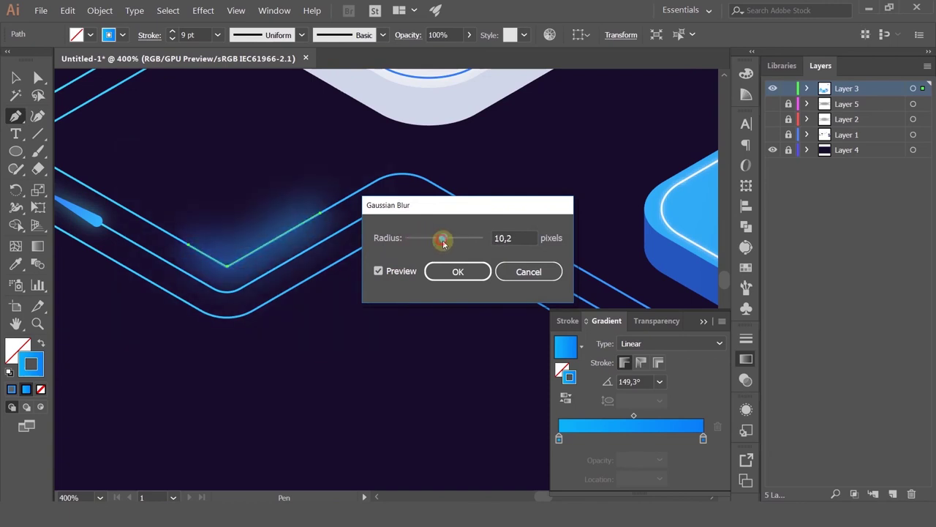
click(443, 282)
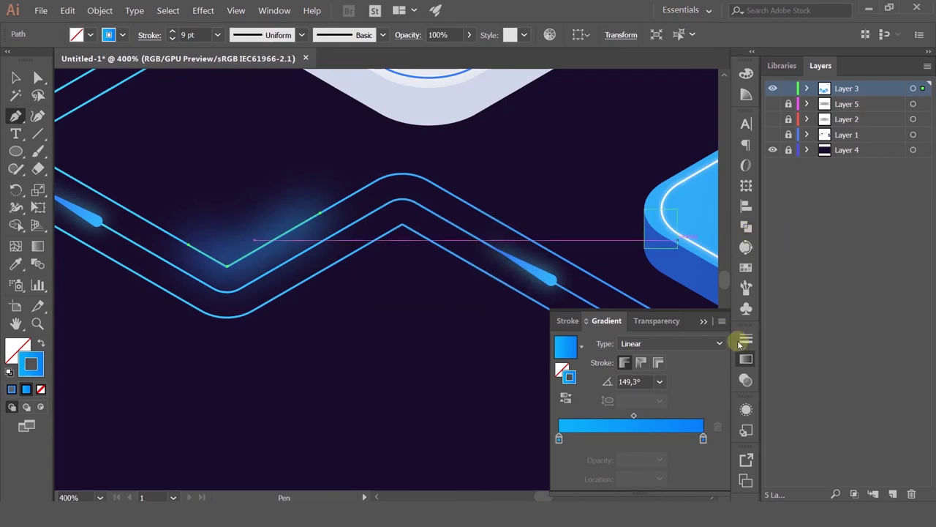
Set the blurred V-shaped path's blending mode to Screen.
click(655, 321)
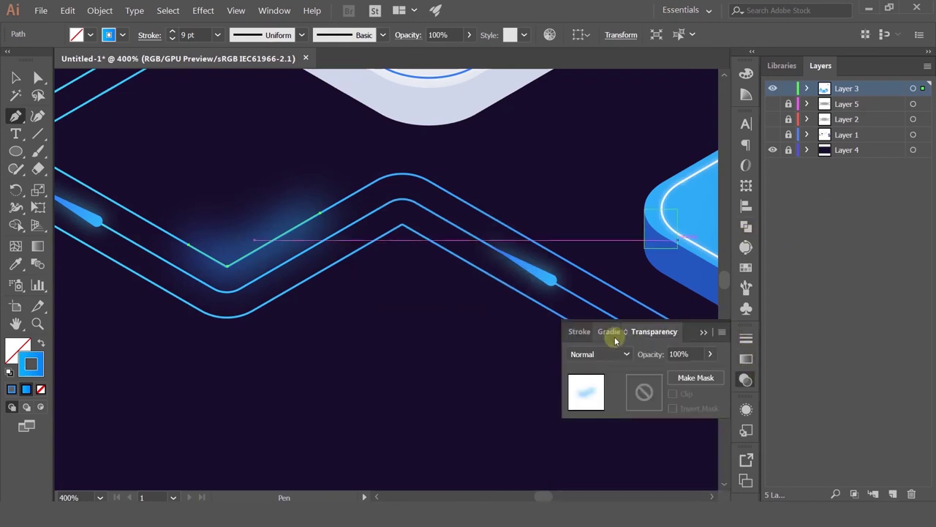
scroll(593, 354, down, 7)
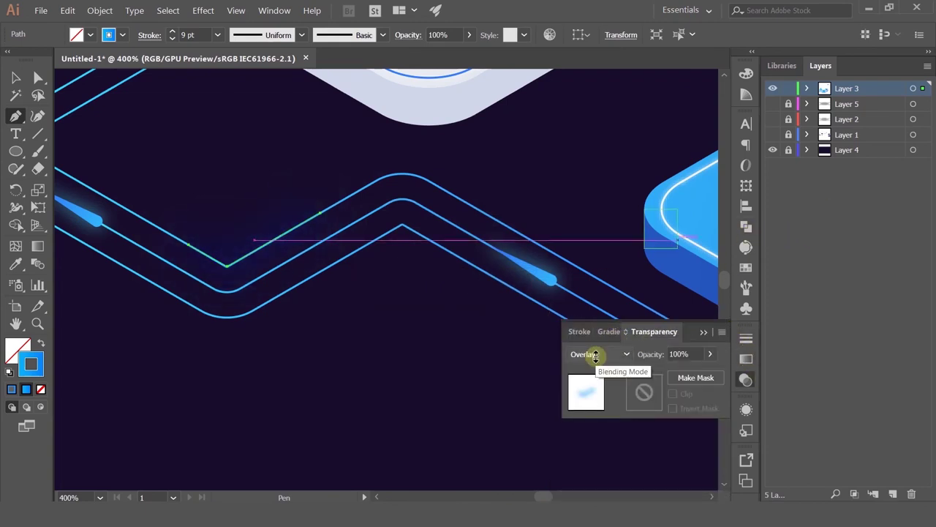
scroll(595, 356, down, 6)
scroll(595, 356, down, 2)
scroll(596, 357, up, 10)
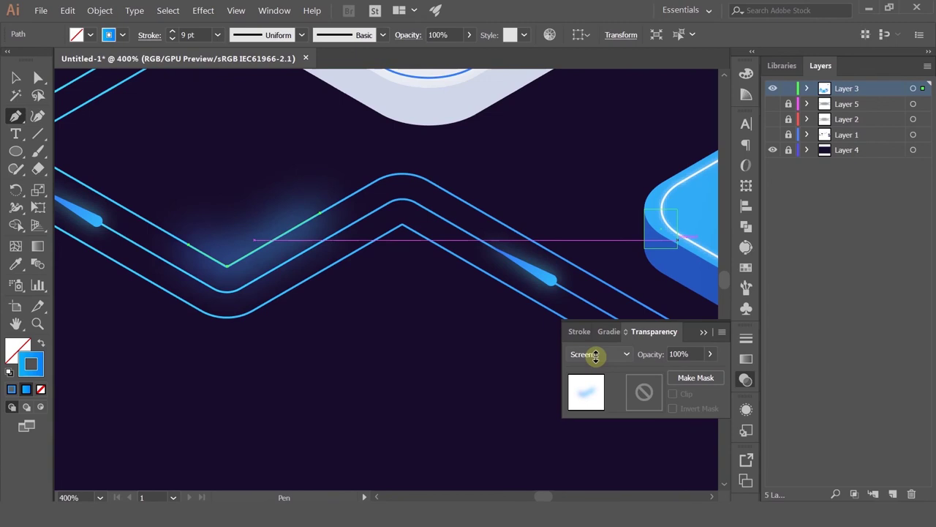
scroll(595, 356, up, 5)
scroll(596, 357, down, 1)
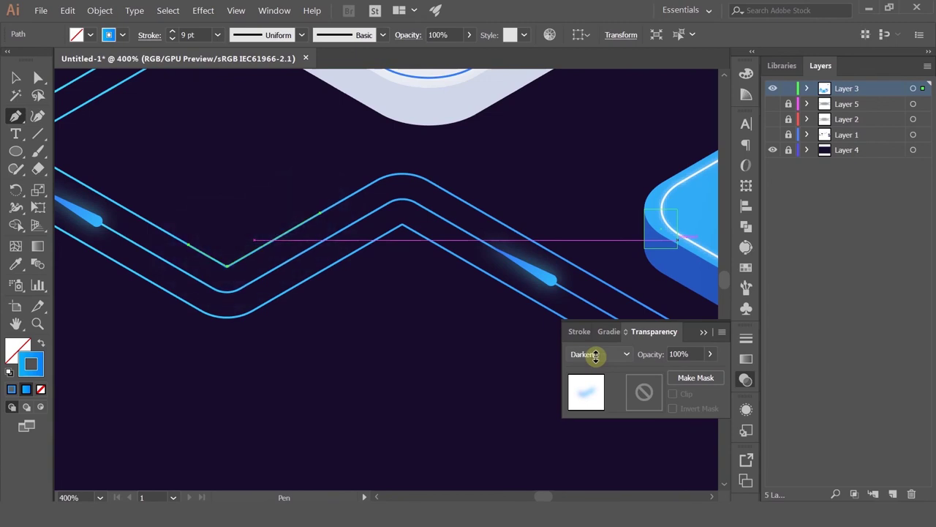
scroll(595, 357, down, 4)
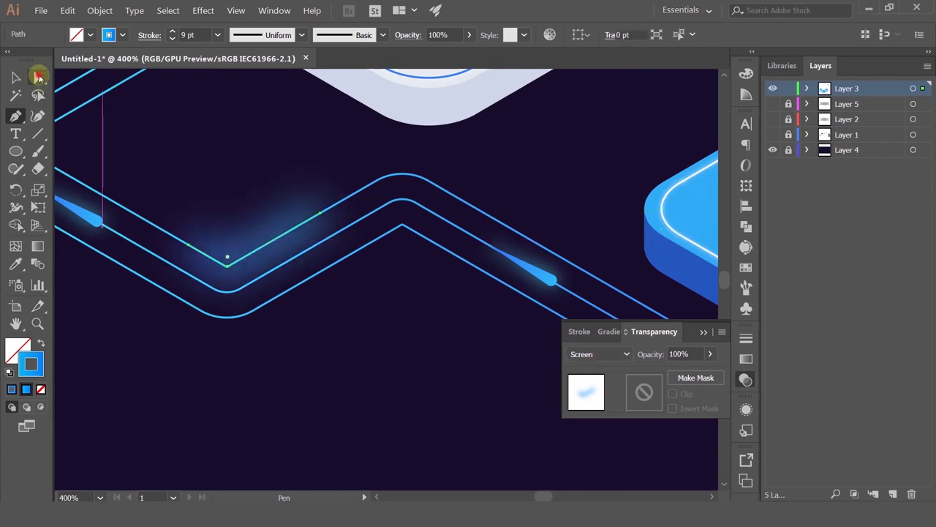
Lengthen the V-shaped glow's shorter arm by moving its end anchor farther up along the connector line, and deselect it.
click(39, 76)
drag(188, 245, 83, 183)
click(15, 77)
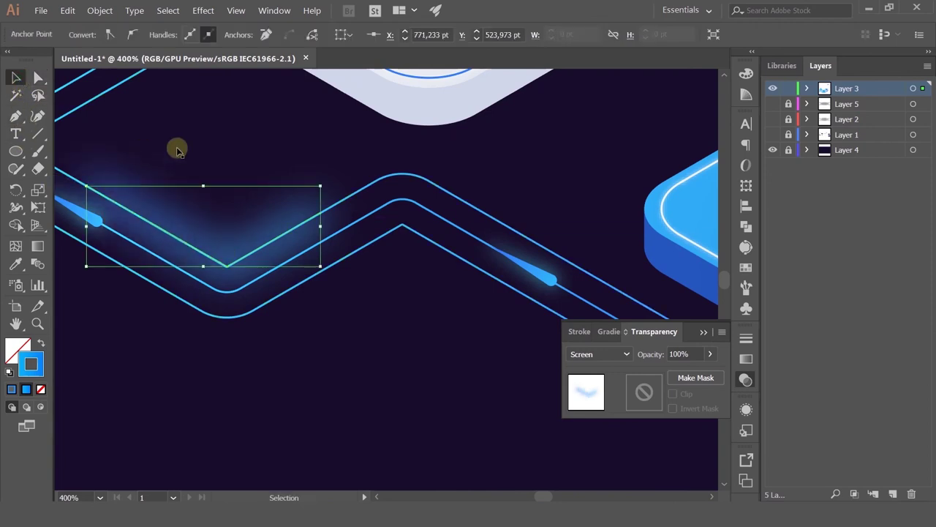
click(169, 179)
click(198, 240)
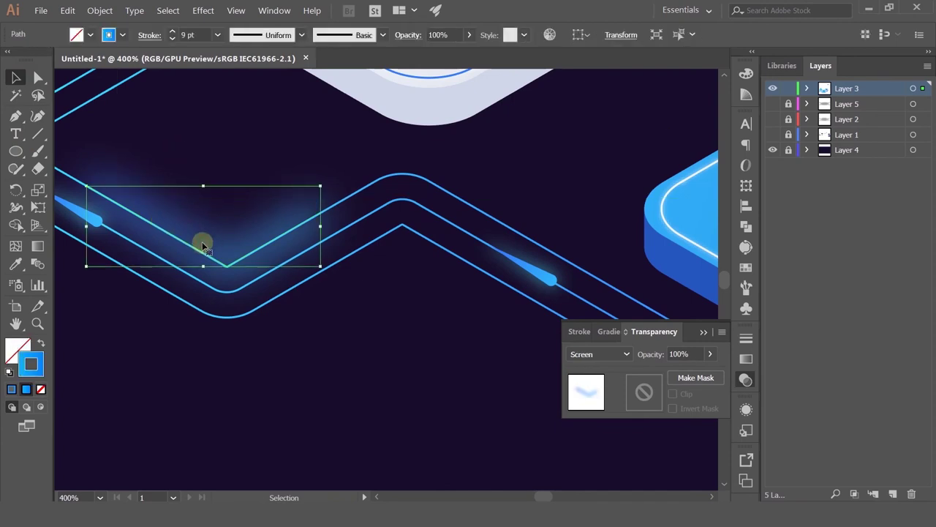
click(267, 35)
click(247, 77)
click(356, 330)
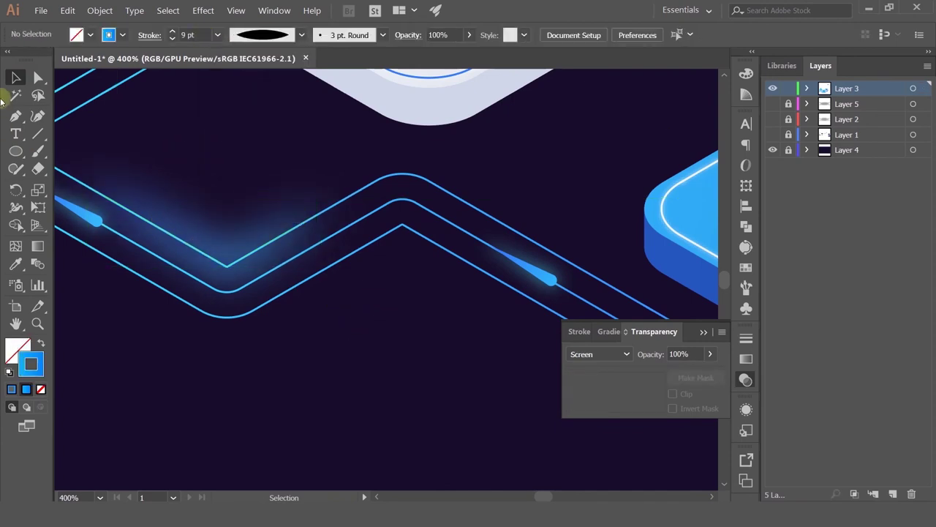
Select the V-shaped glow, lower its opacity to 38%, and deselect it.
click(38, 77)
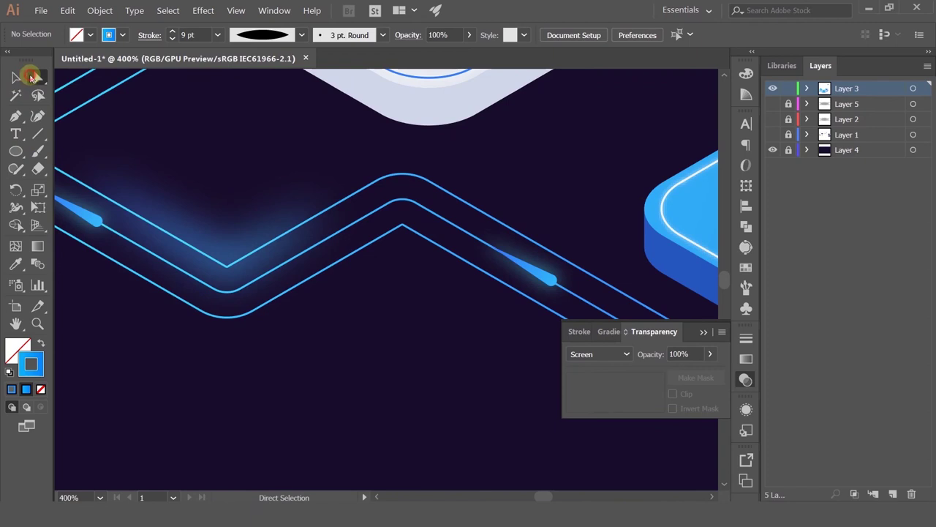
click(281, 229)
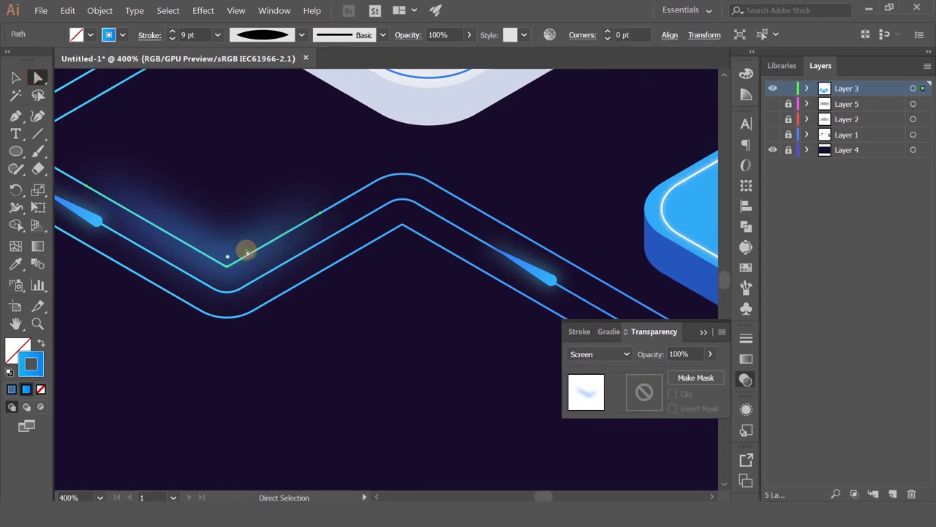
click(710, 354)
drag(708, 373, 671, 373)
click(35, 77)
click(236, 335)
scroll(248, 363, down, 3)
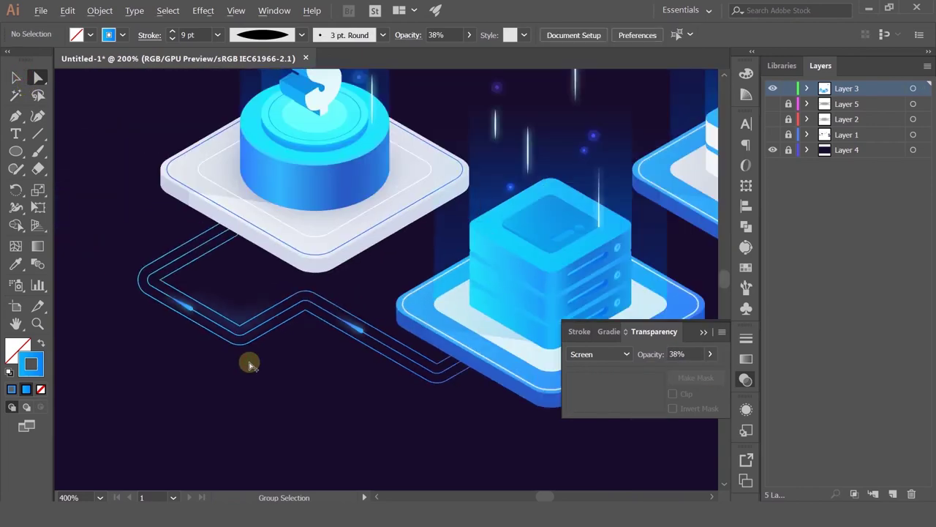
scroll(233, 320, up, 2)
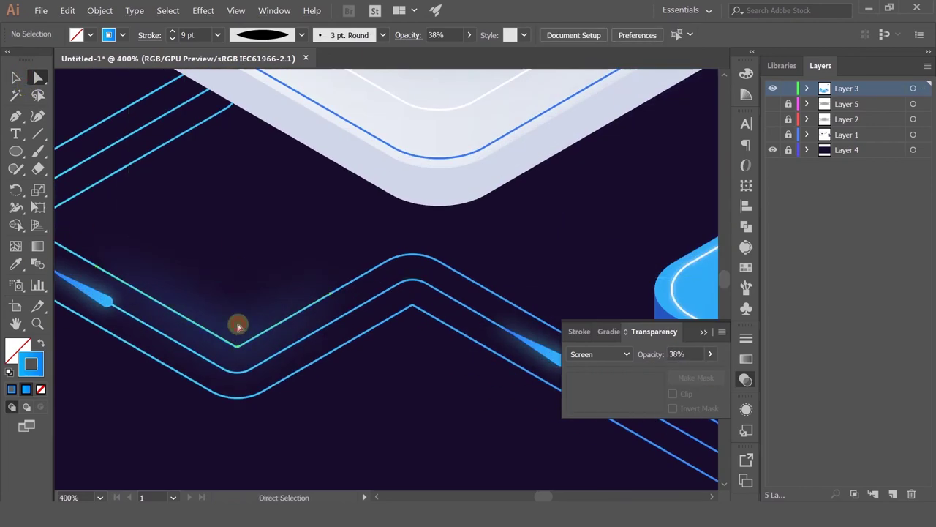
click(237, 326)
scroll(271, 342, down, 3)
click(319, 392)
Select the whole illustration with its pedestals, servers and connectors, move it toward the artboard's centre, and deselect it.
drag(369, 384, 327, 383)
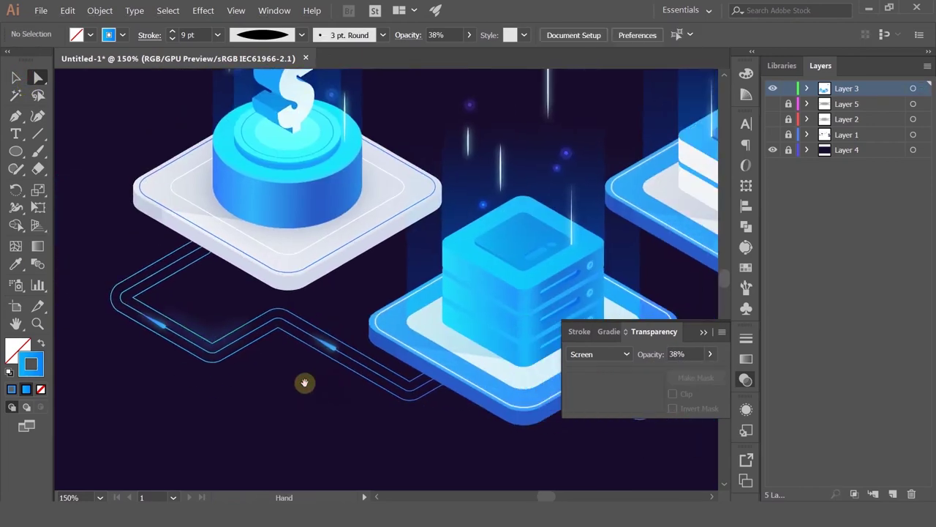
scroll(368, 327, down, 1)
drag(401, 242, 327, 260)
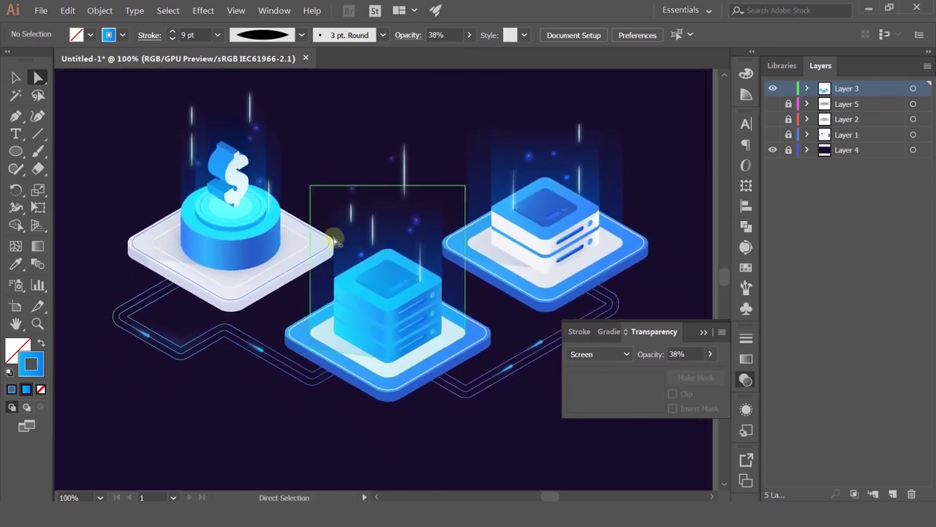
scroll(333, 241, down, 2)
drag(218, 141, 513, 364)
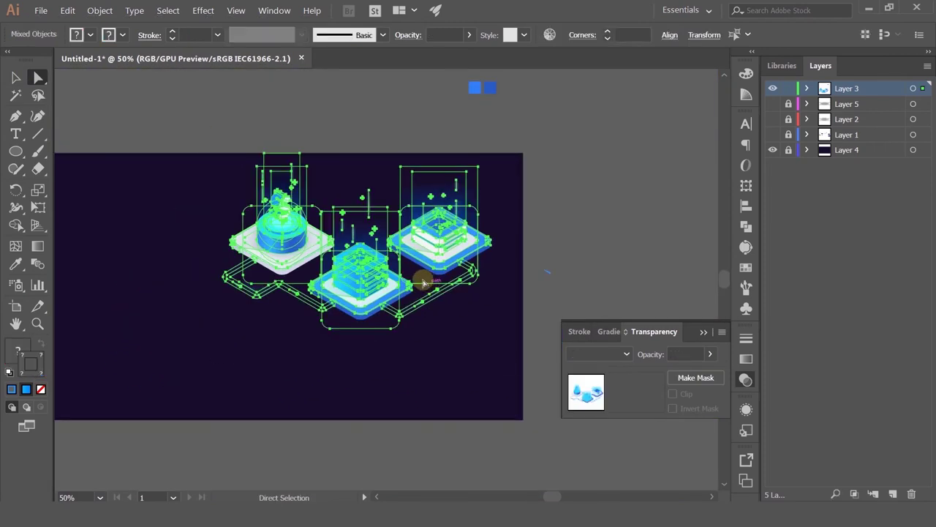
drag(190, 130, 519, 357)
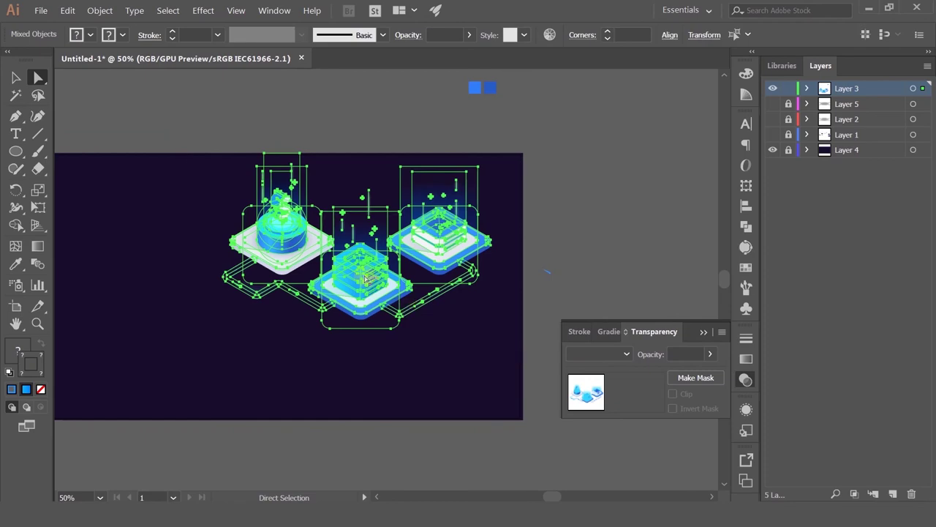
drag(365, 279, 250, 319)
drag(376, 324, 436, 303)
drag(389, 258, 418, 263)
drag(413, 264, 523, 314)
click(494, 292)
Collapse the Transparency settings and review the complete illustration at 100% zoom.
key(ctrl+=)
key(ctrl+=)
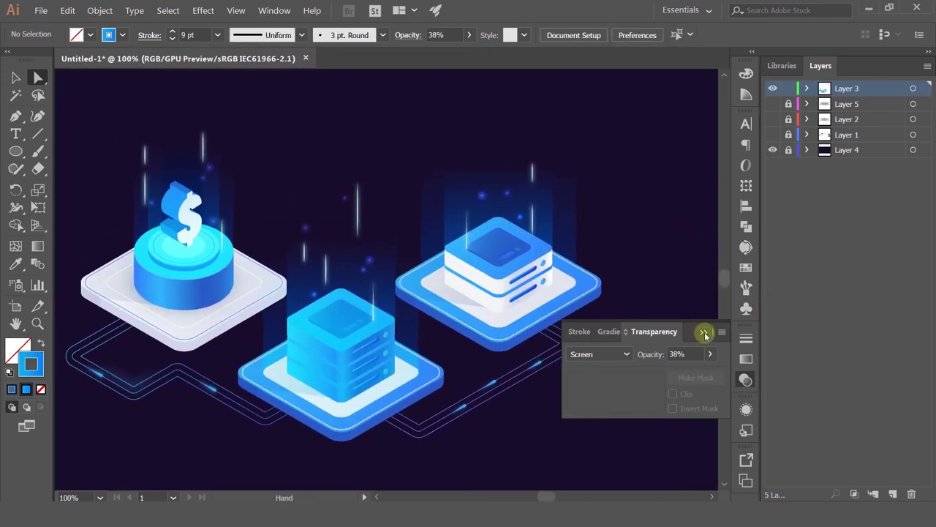
click(705, 334)
scroll(669, 161, left, 2)
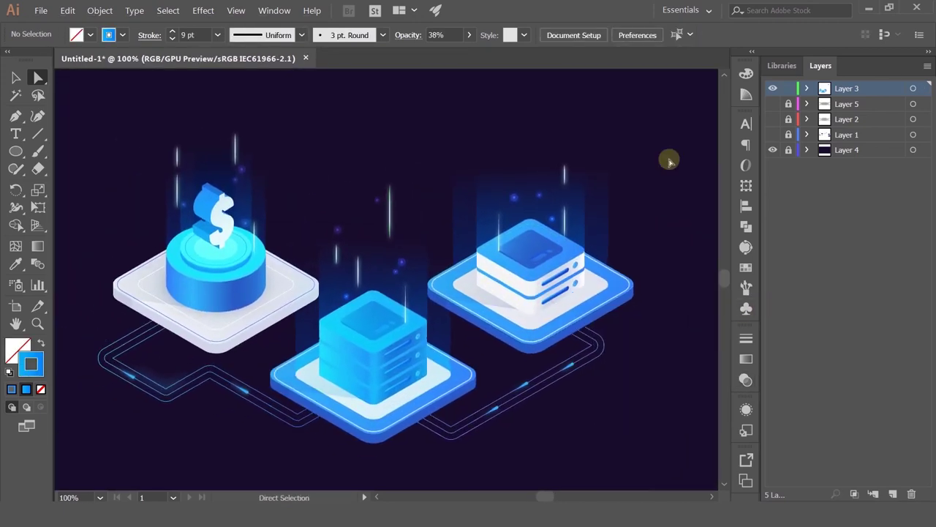